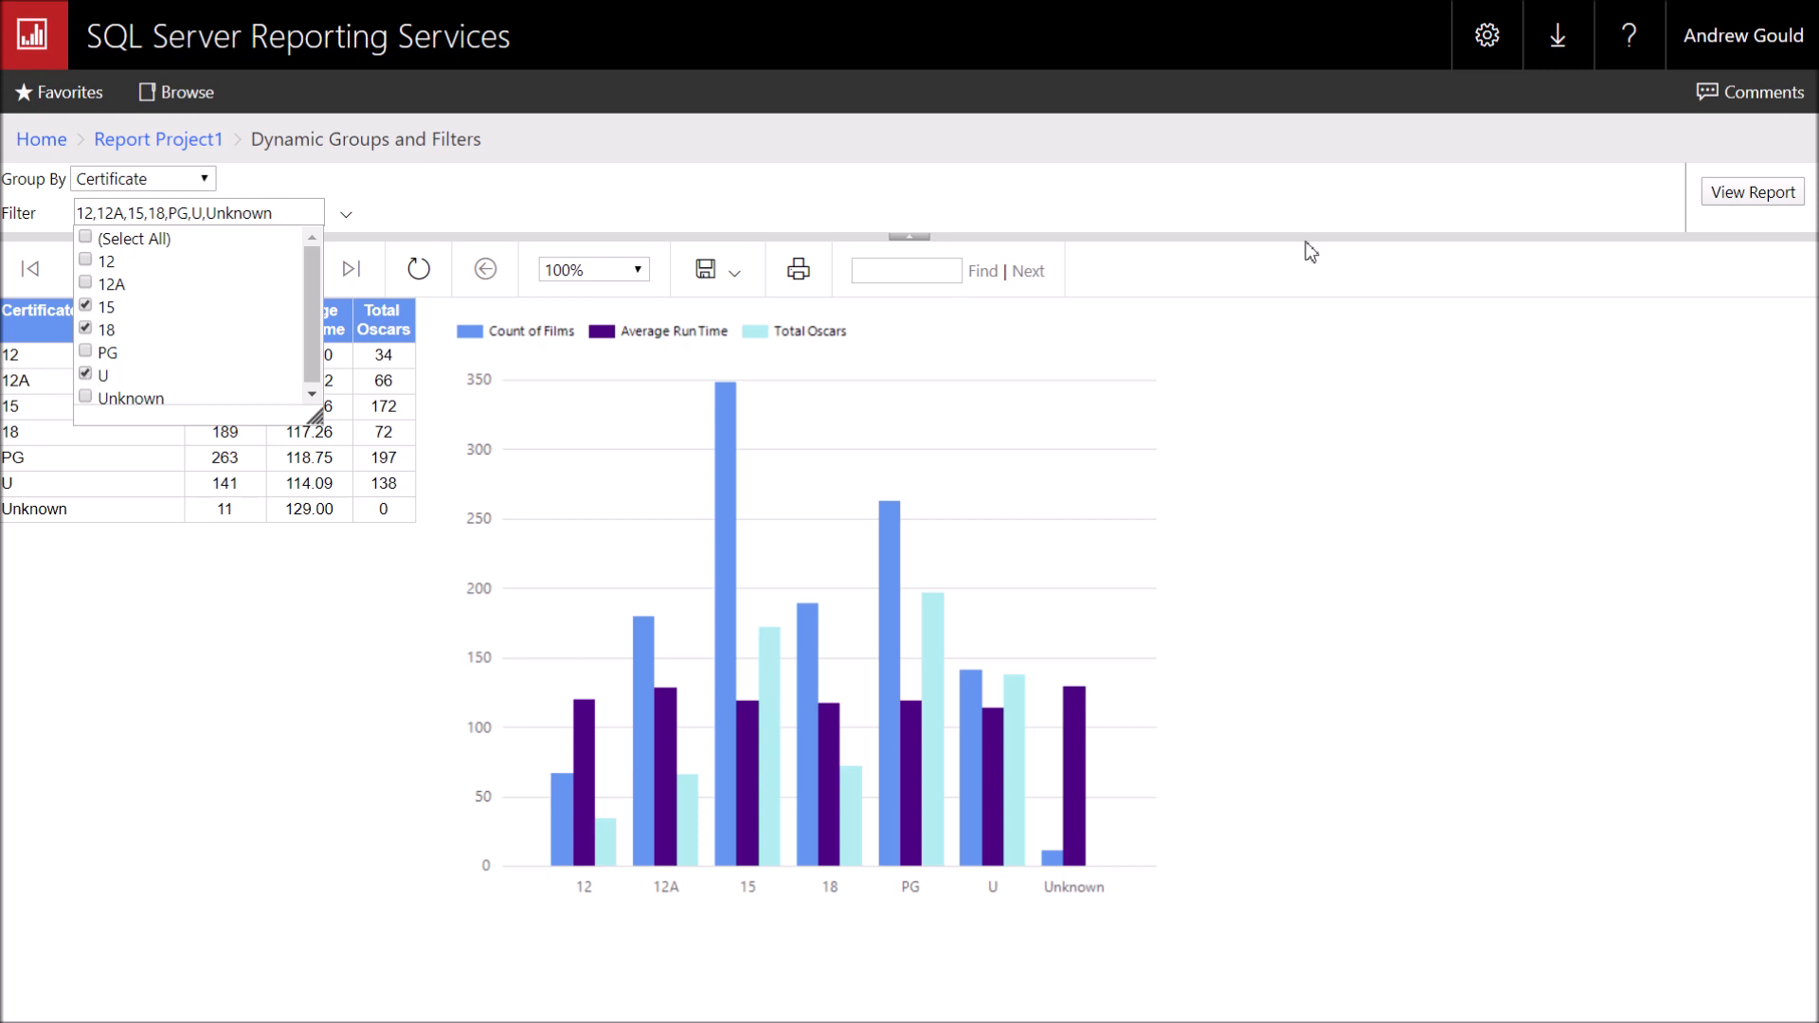
Run the report for certificates 15, 18 and U, and change its grouping to Genre
left_click(1734, 200)
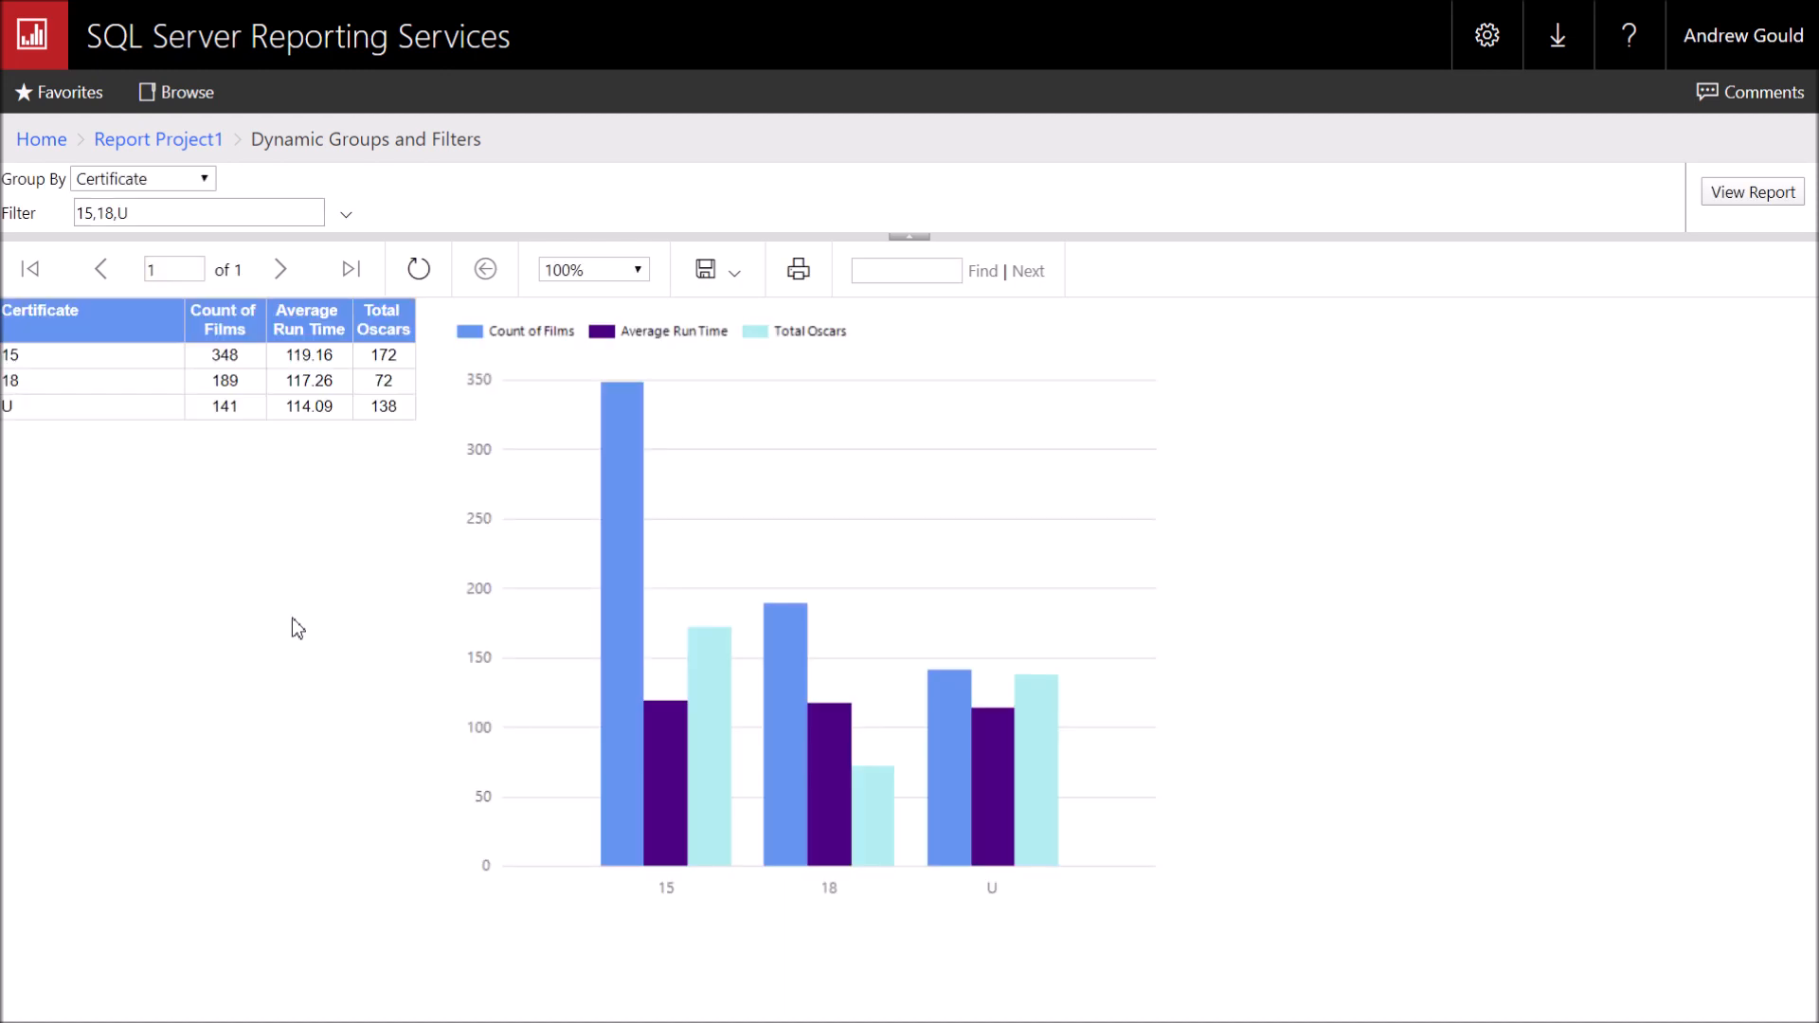
left_click(205, 180)
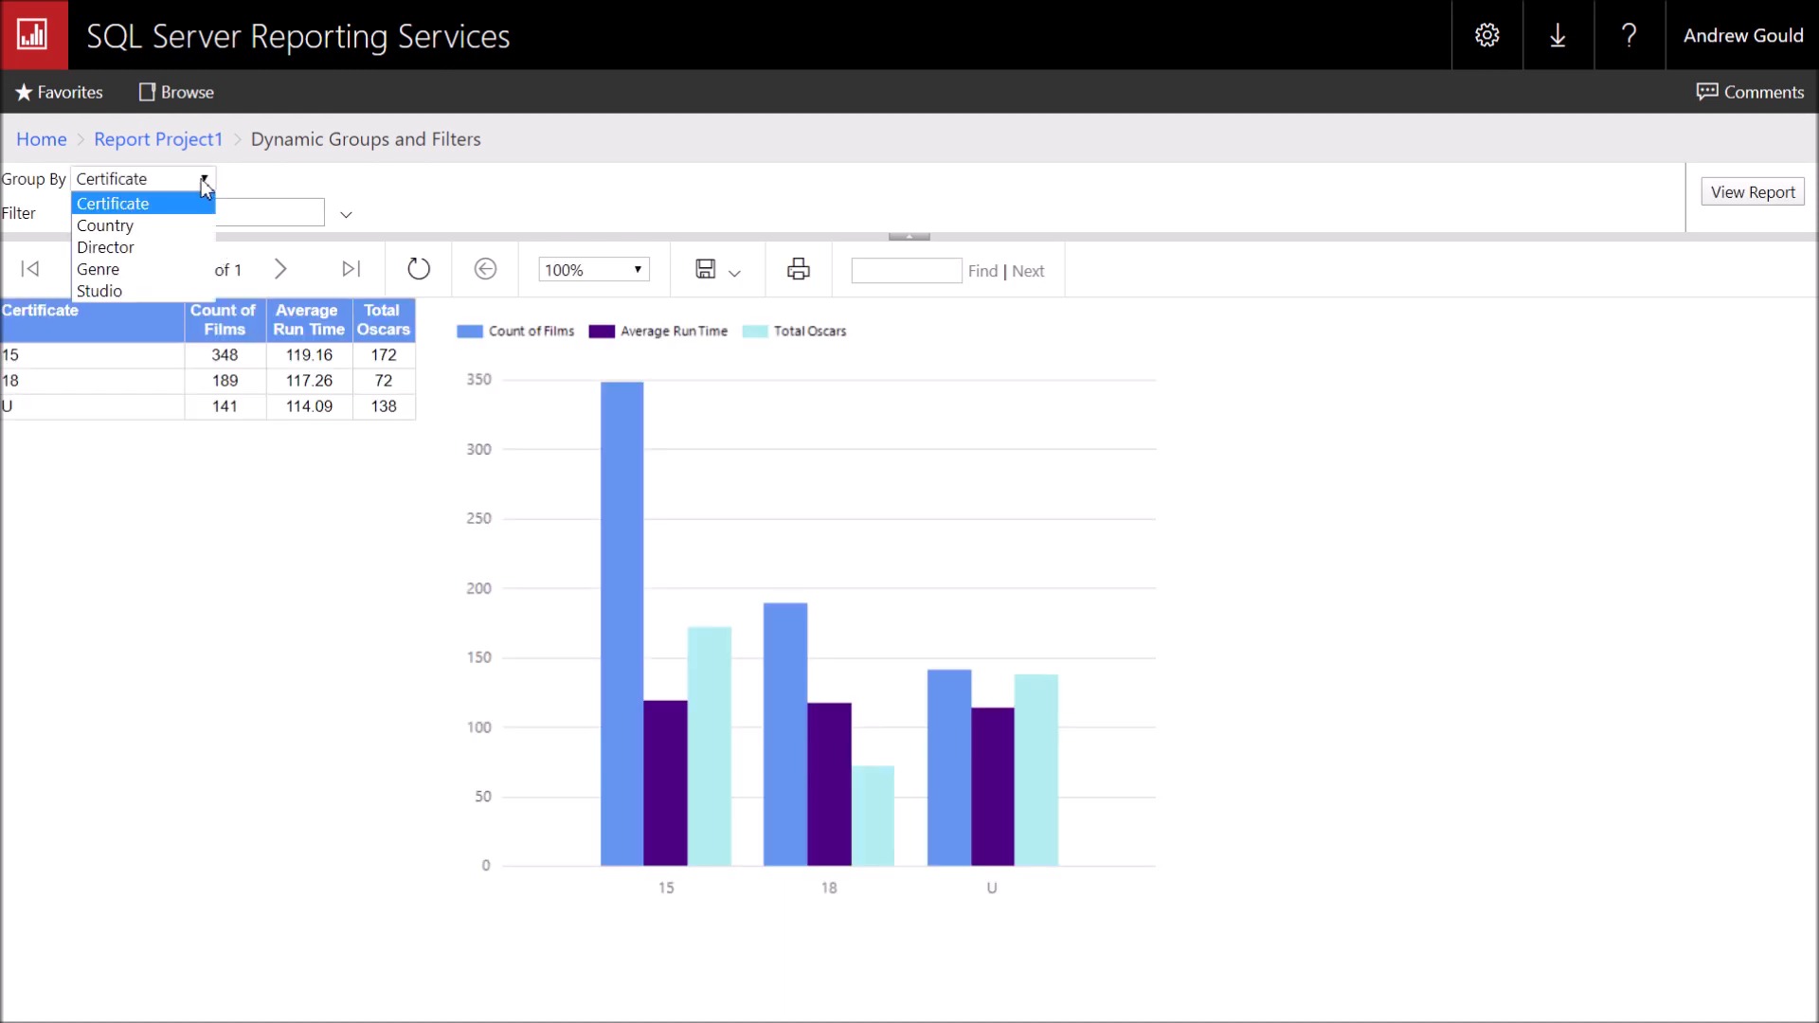
left_click(142, 270)
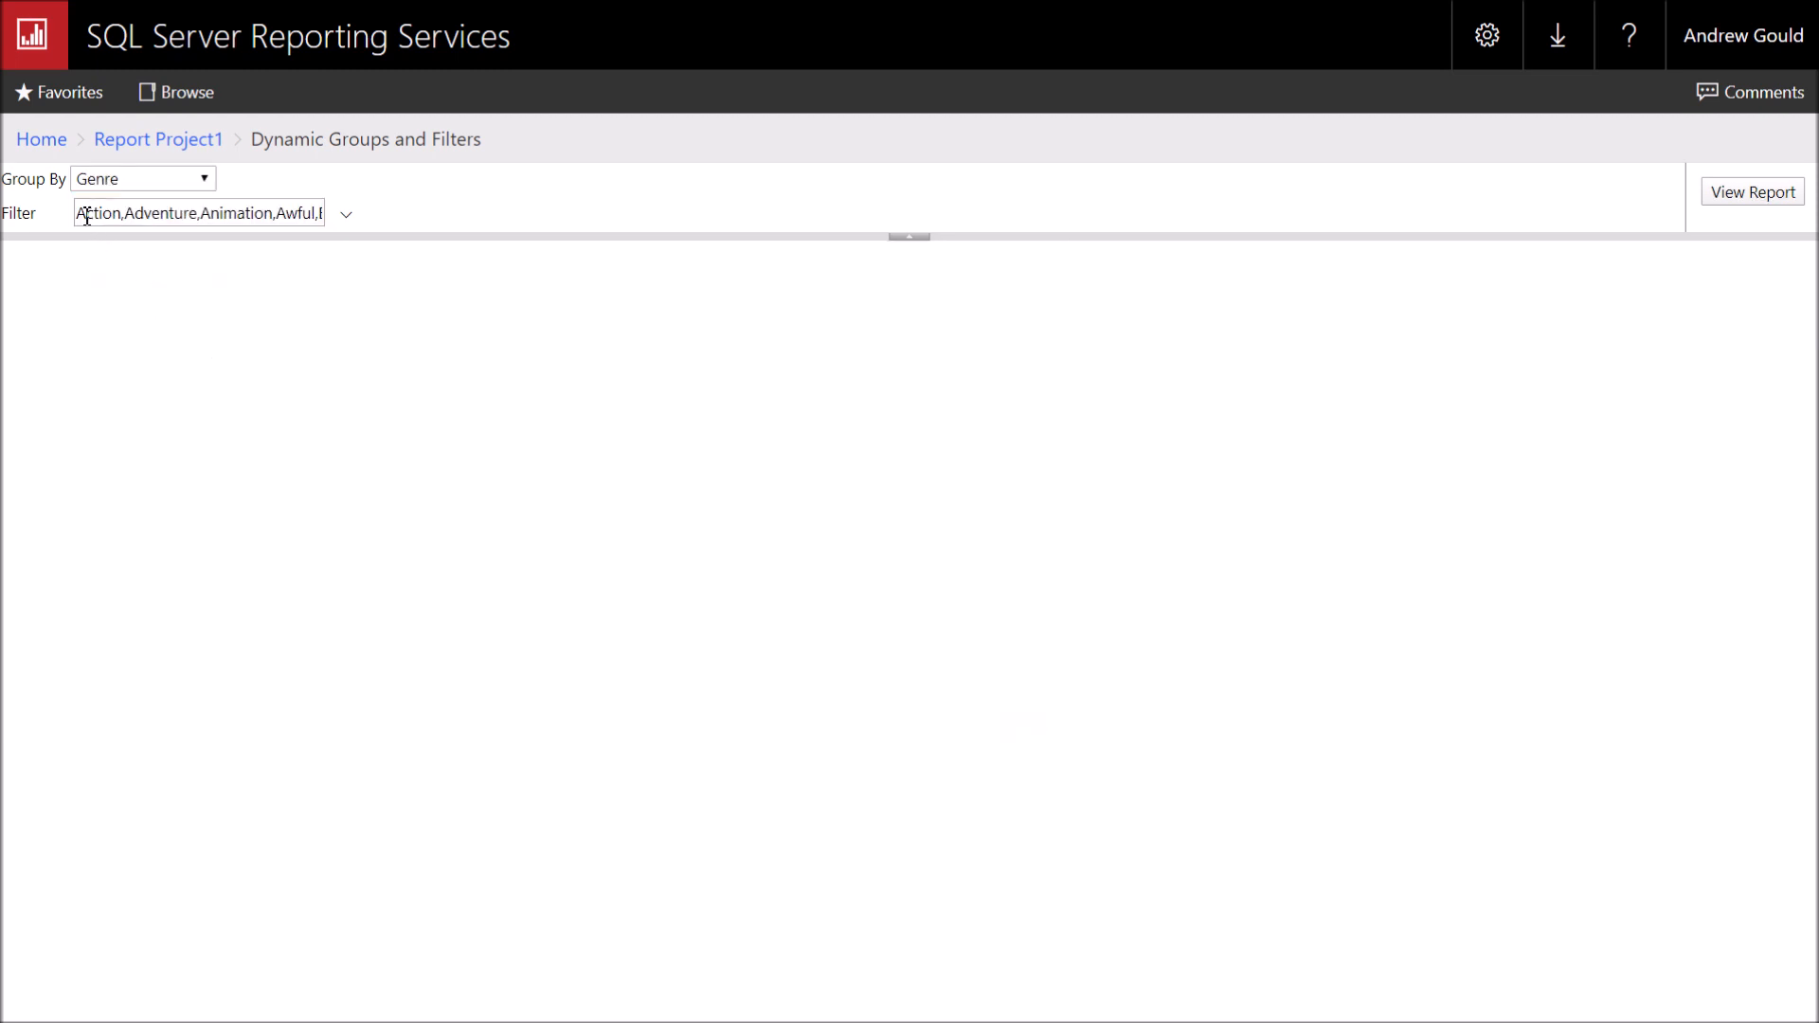
Filter the genres to only Action, Adventure, Awful and Crime, and run the report
left_click(345, 216)
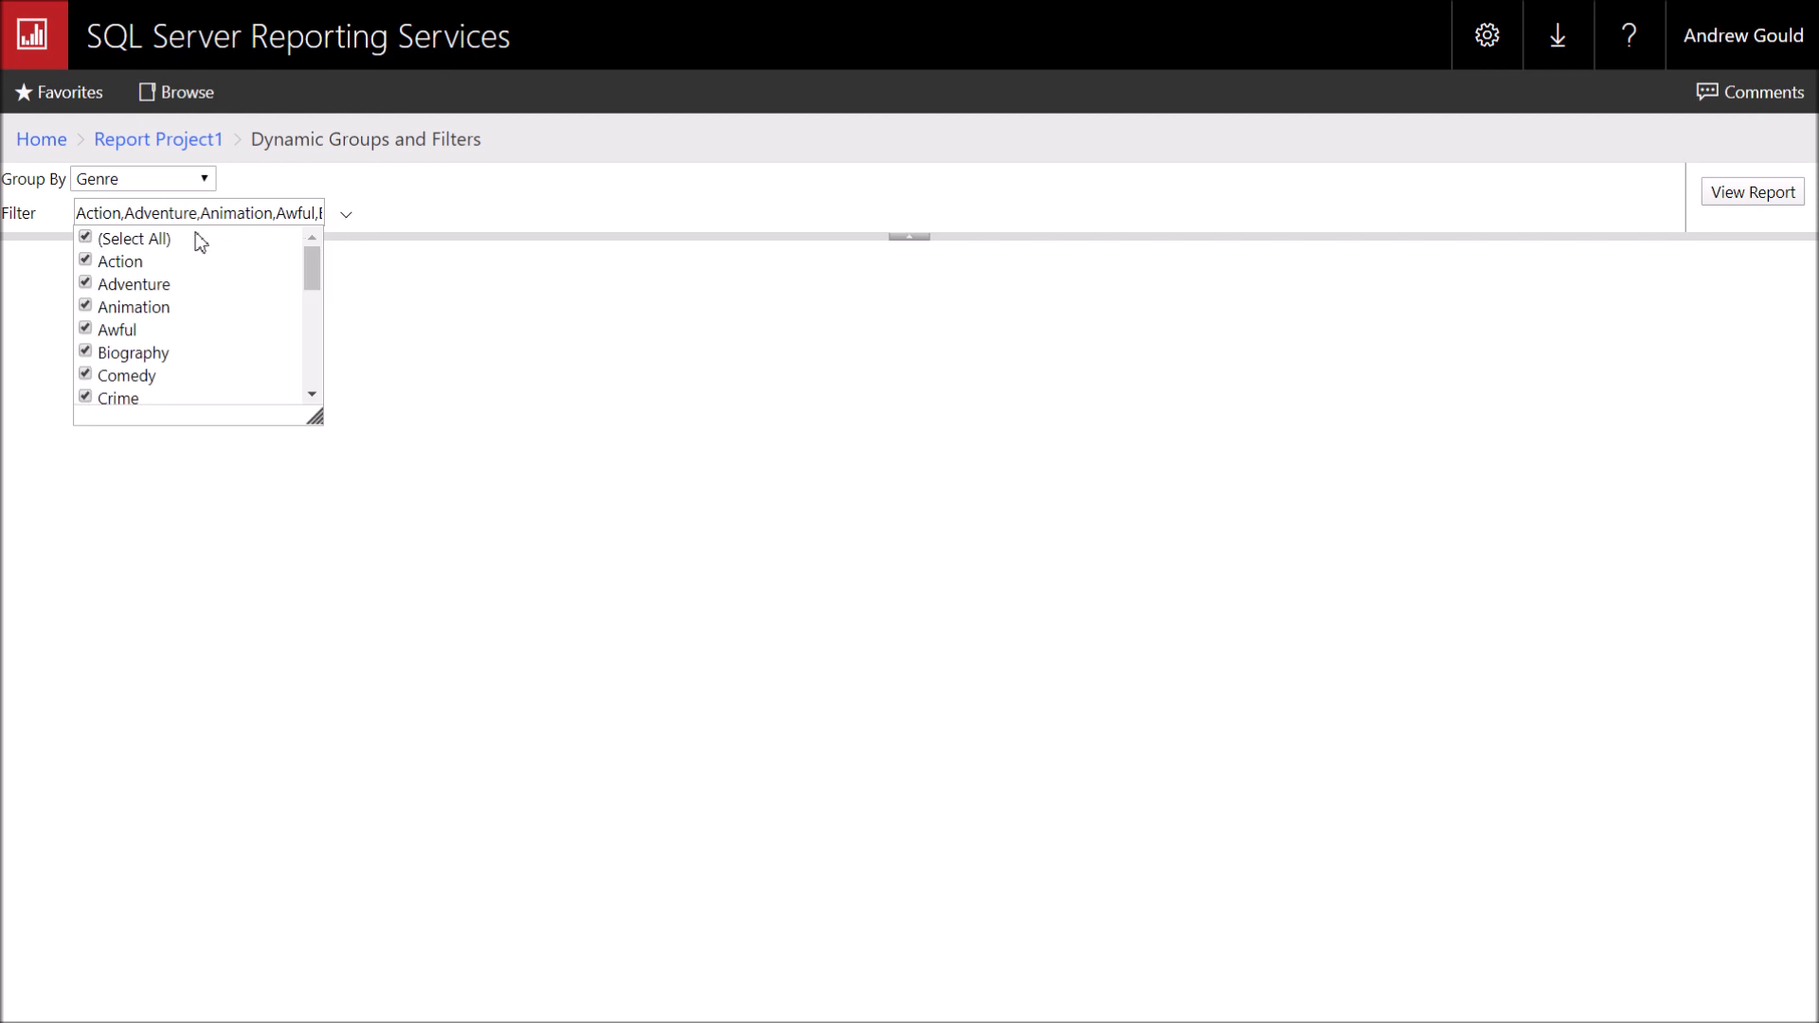
left_click(86, 237)
left_click(85, 261)
left_click(86, 284)
left_click(85, 330)
left_click(84, 397)
left_click(1707, 196)
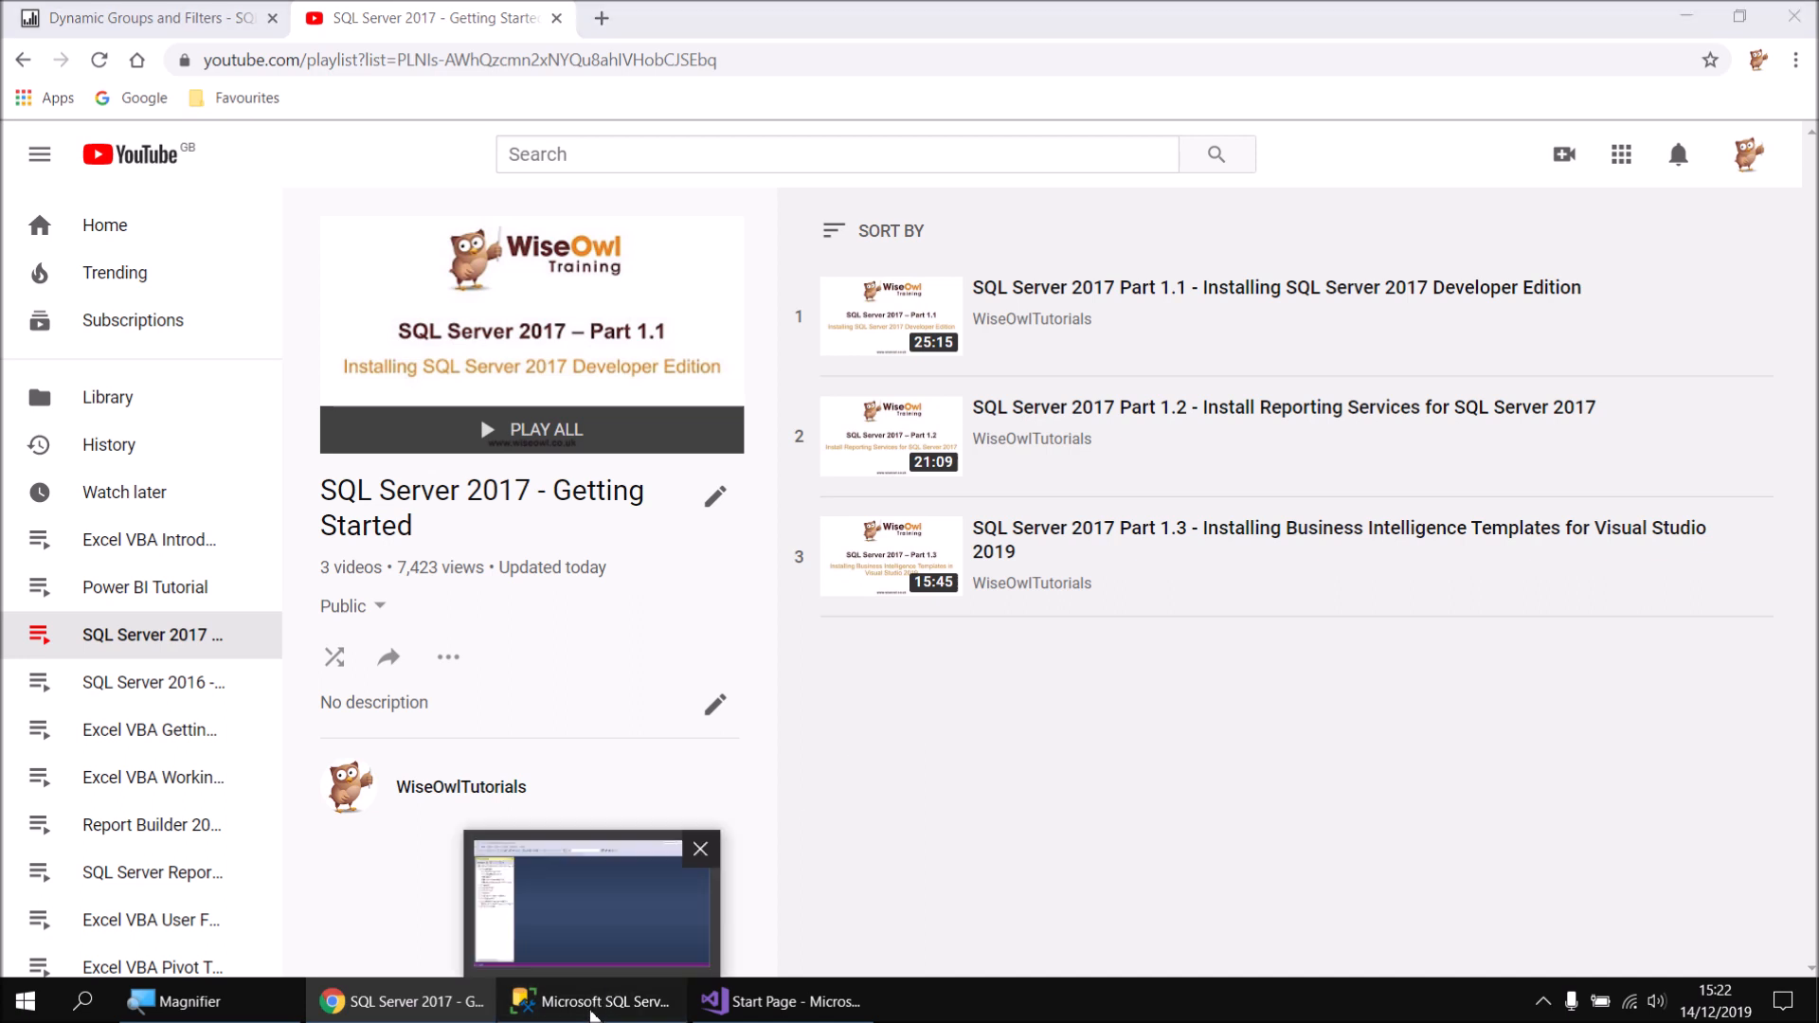
Look at the Movies database in SQL Server Management Studio and switch to Visual Studio
left_click(527, 881)
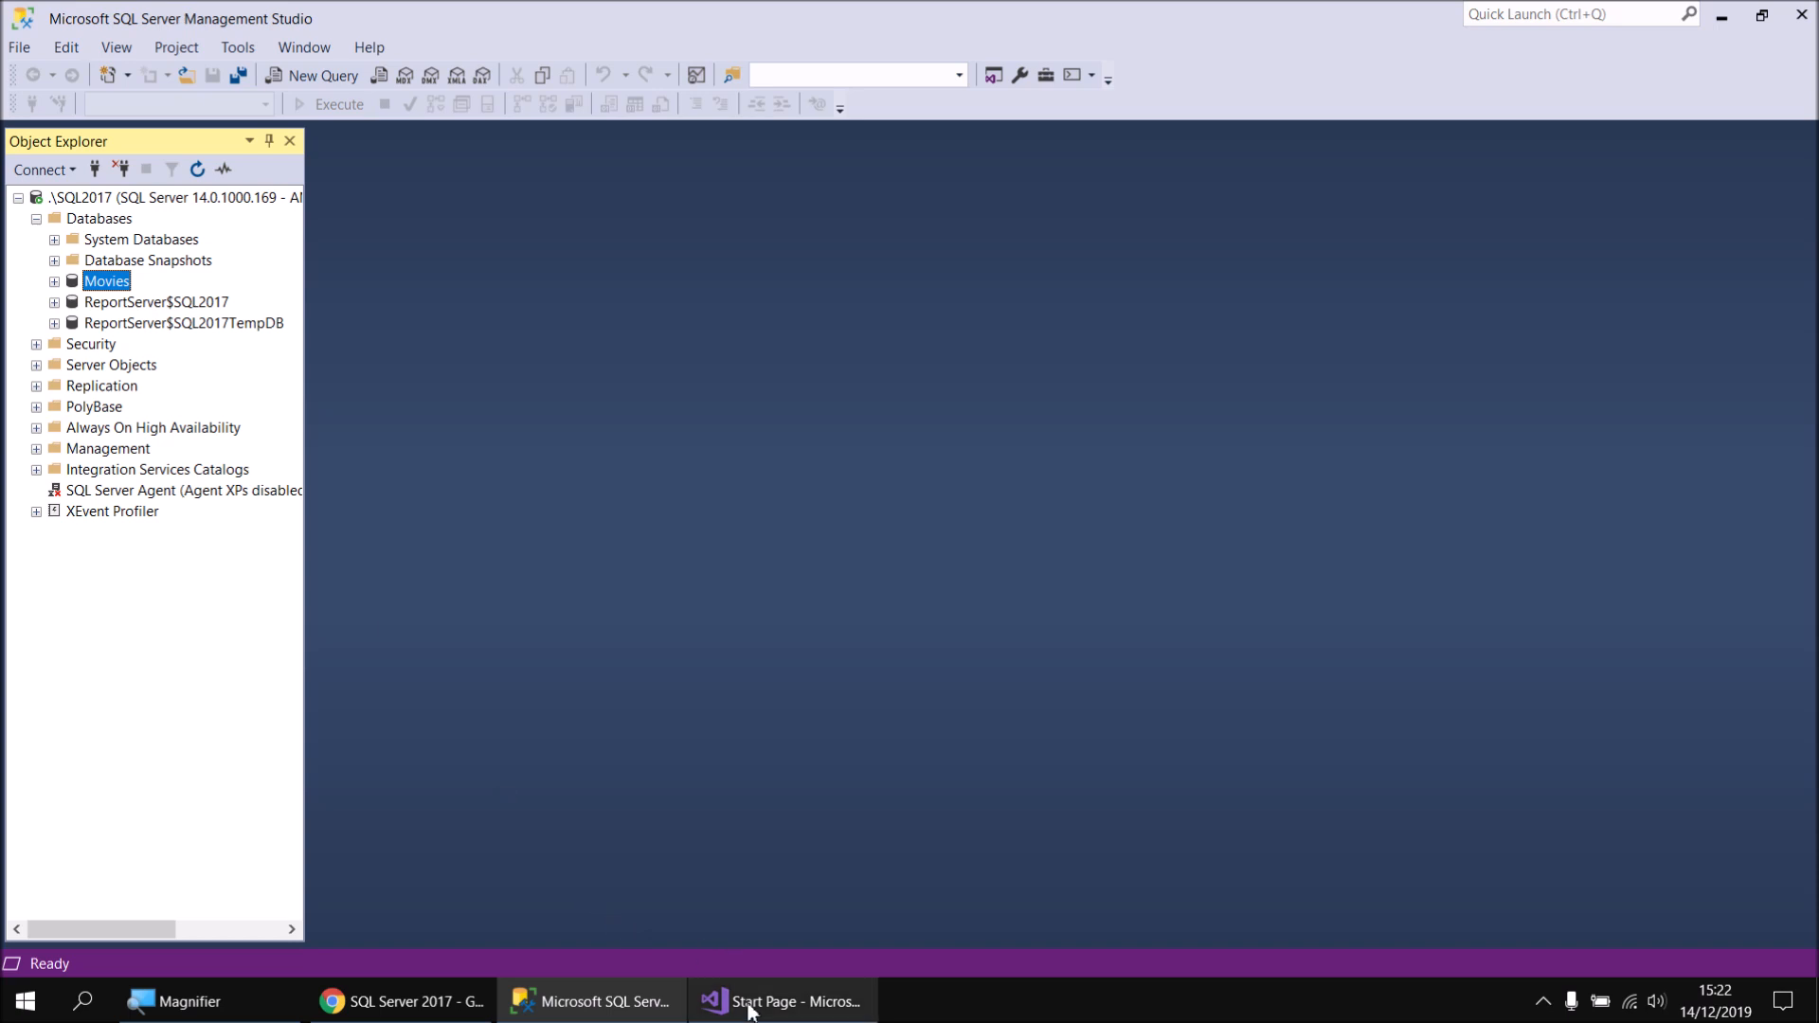
mouse_move(753, 1013)
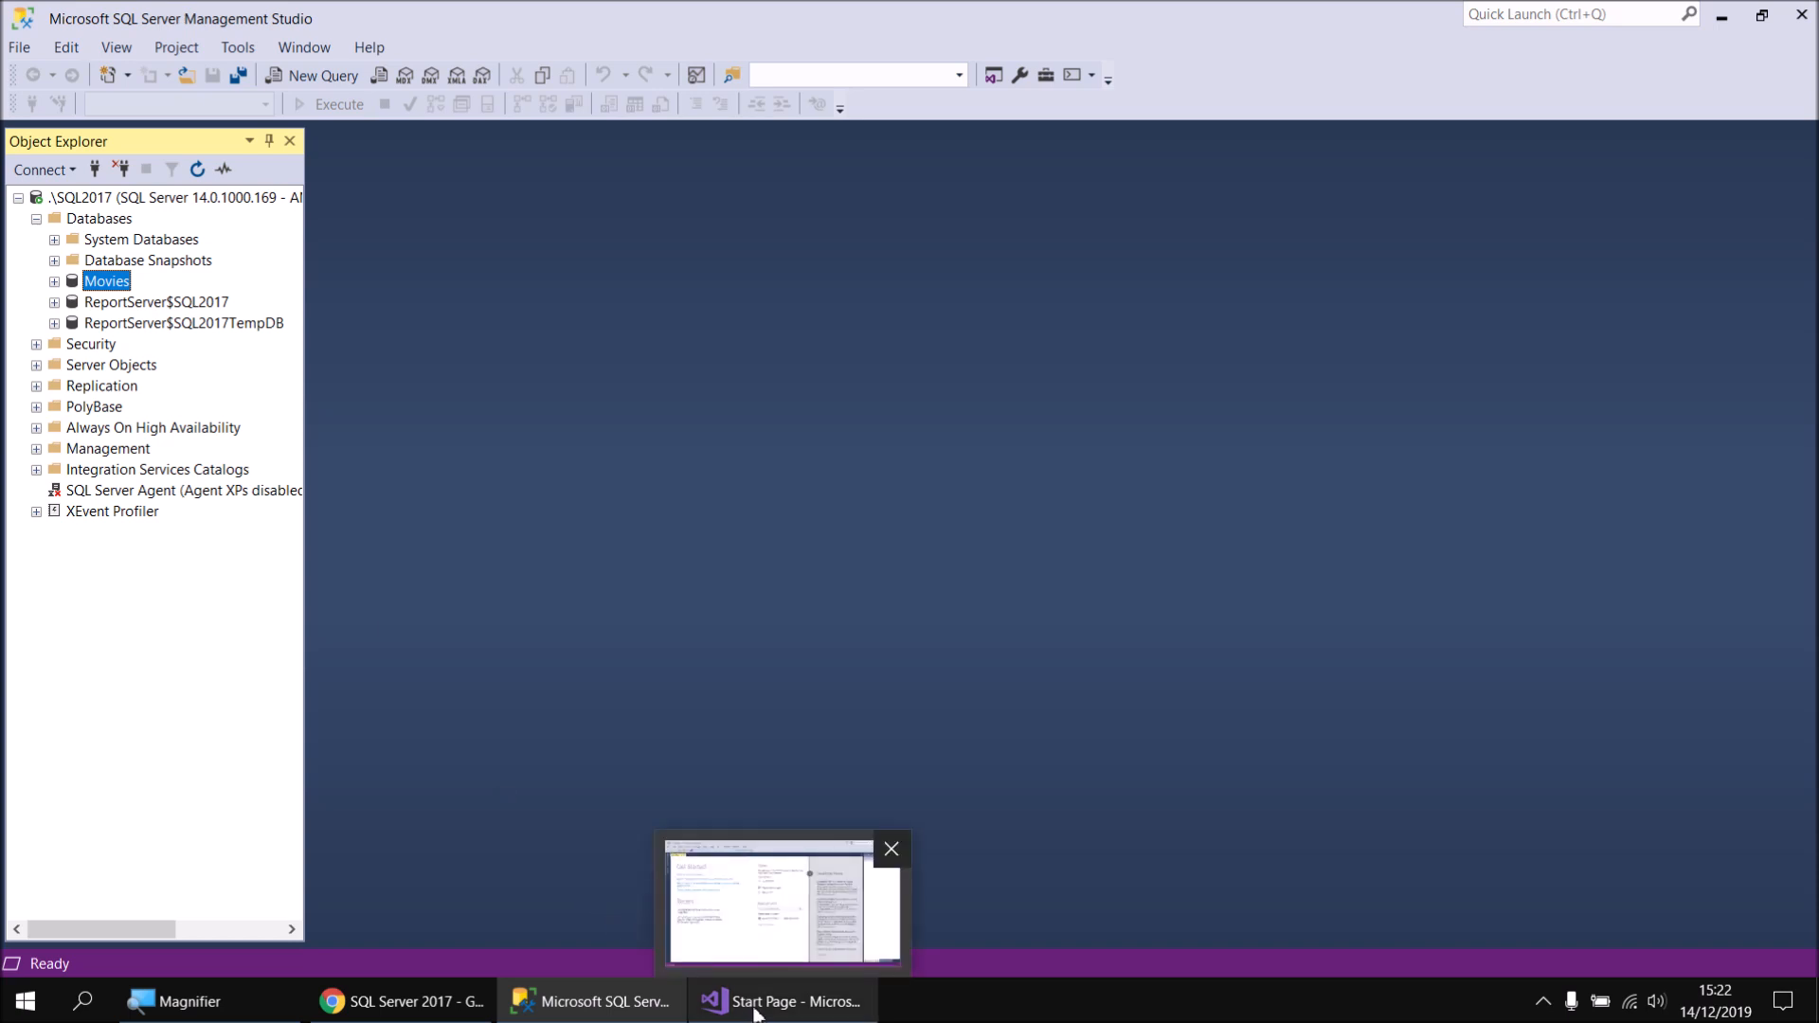
left_click(782, 900)
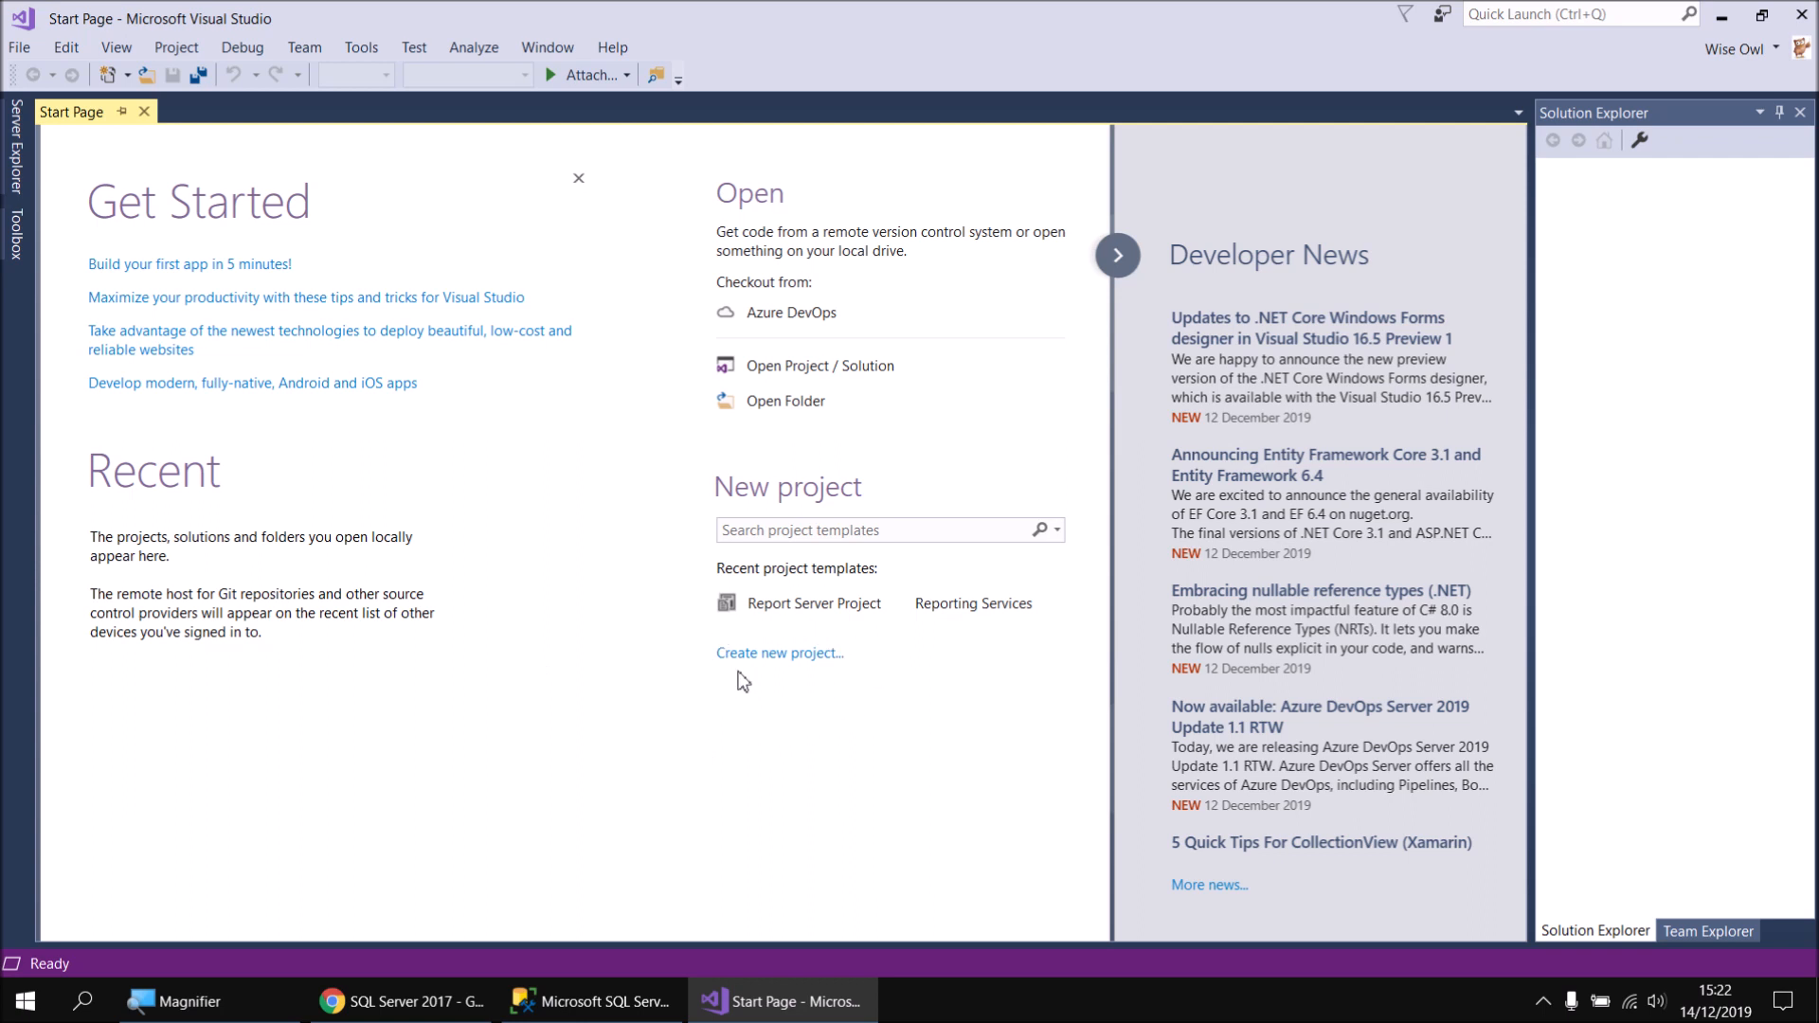
Create a new Reporting Services project of type Report Server Project, named Report Project1
left_click(12, 47)
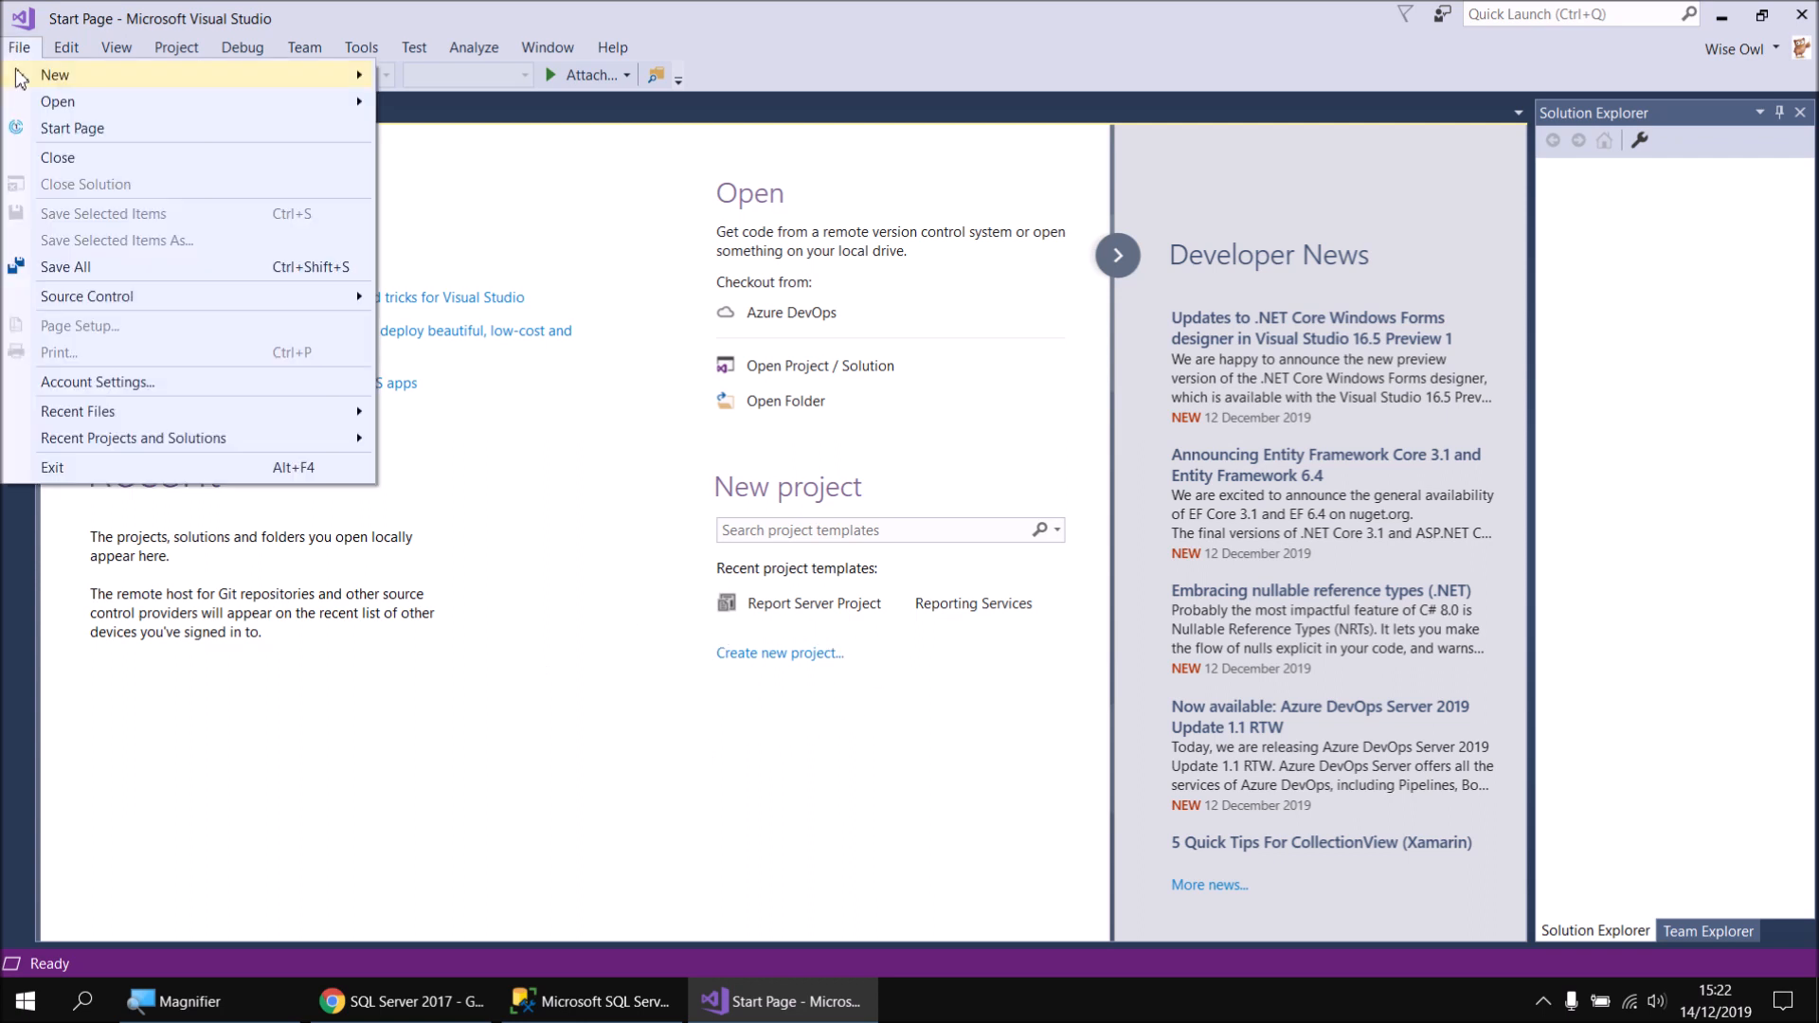
mouse_move(21, 78)
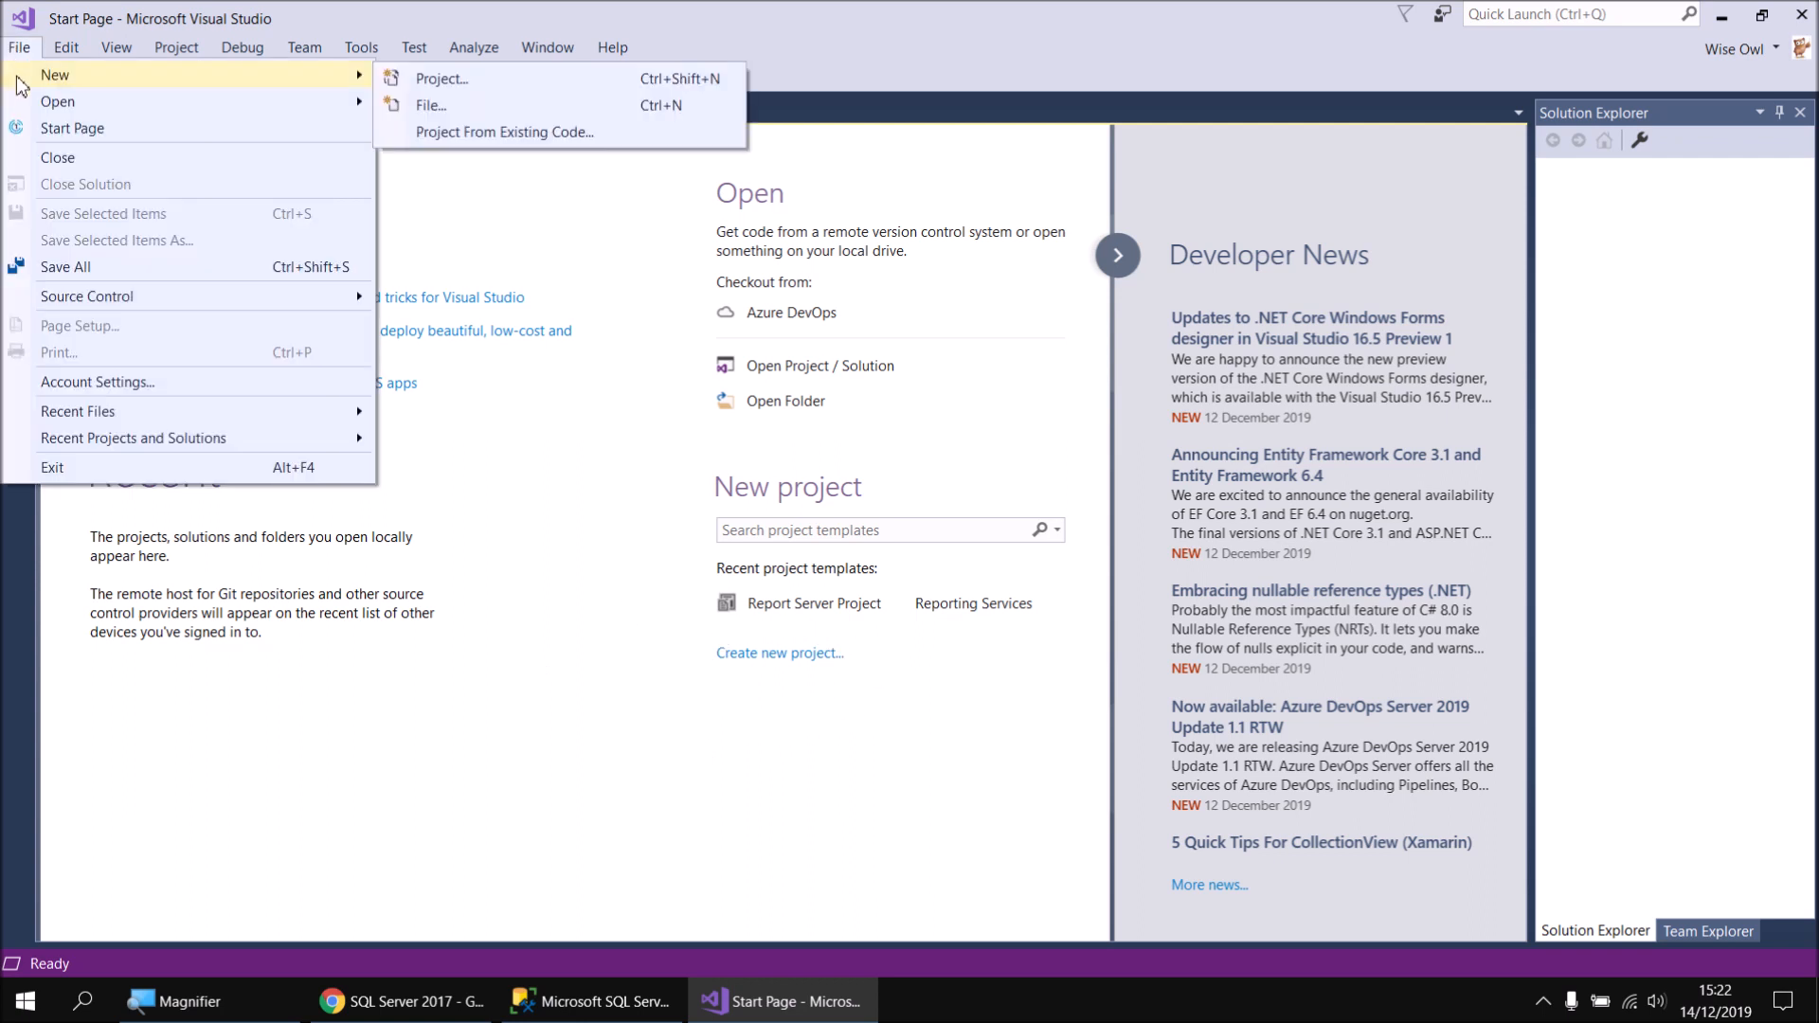
left_click(464, 78)
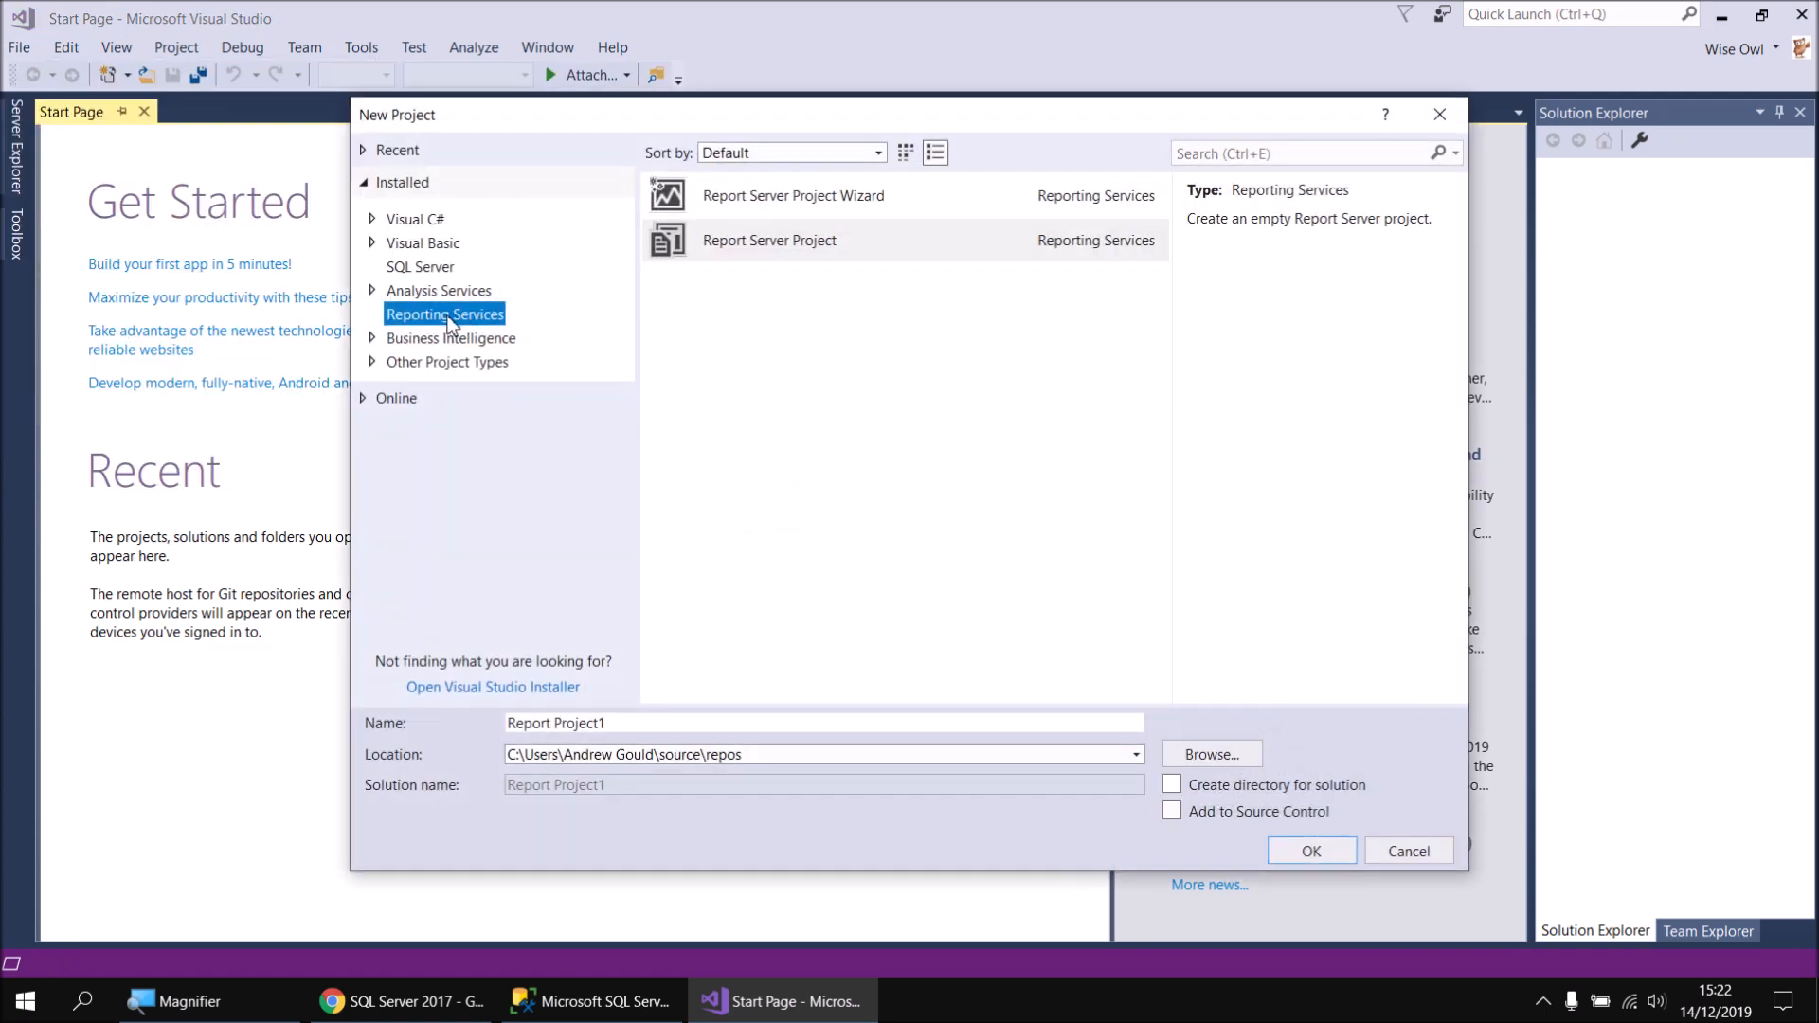
left_click(776, 244)
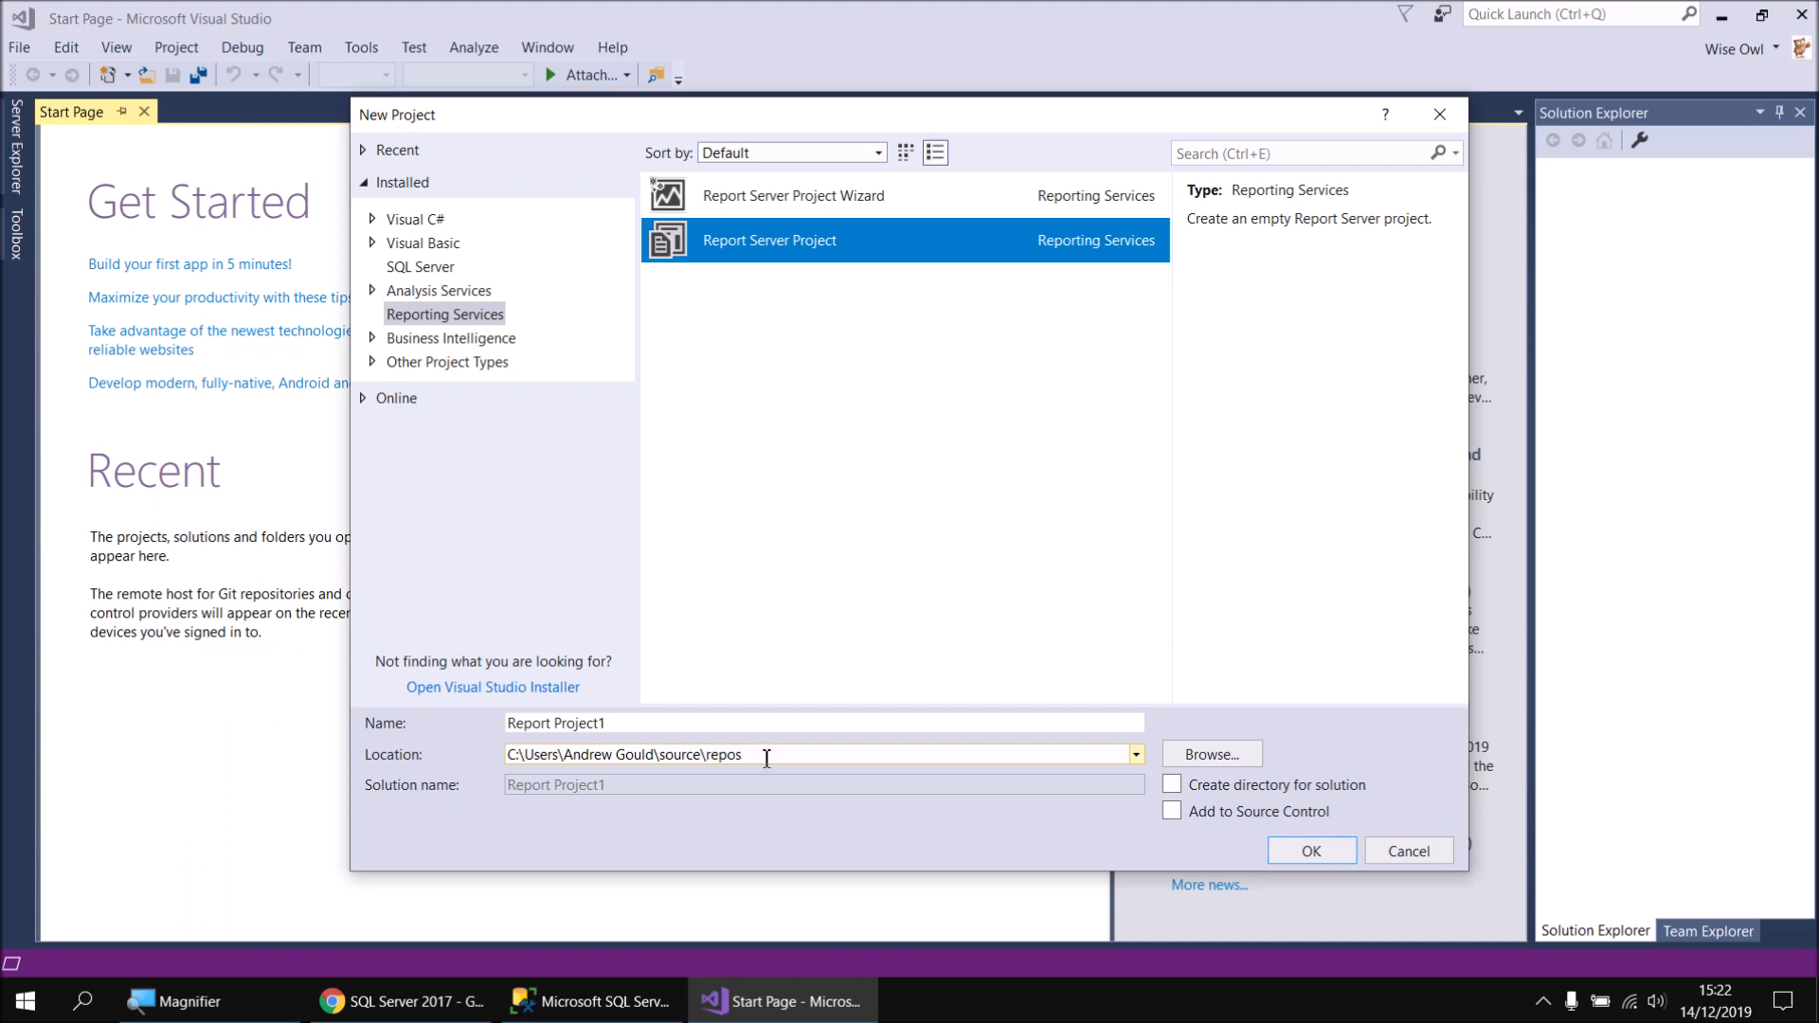
left_click(1310, 851)
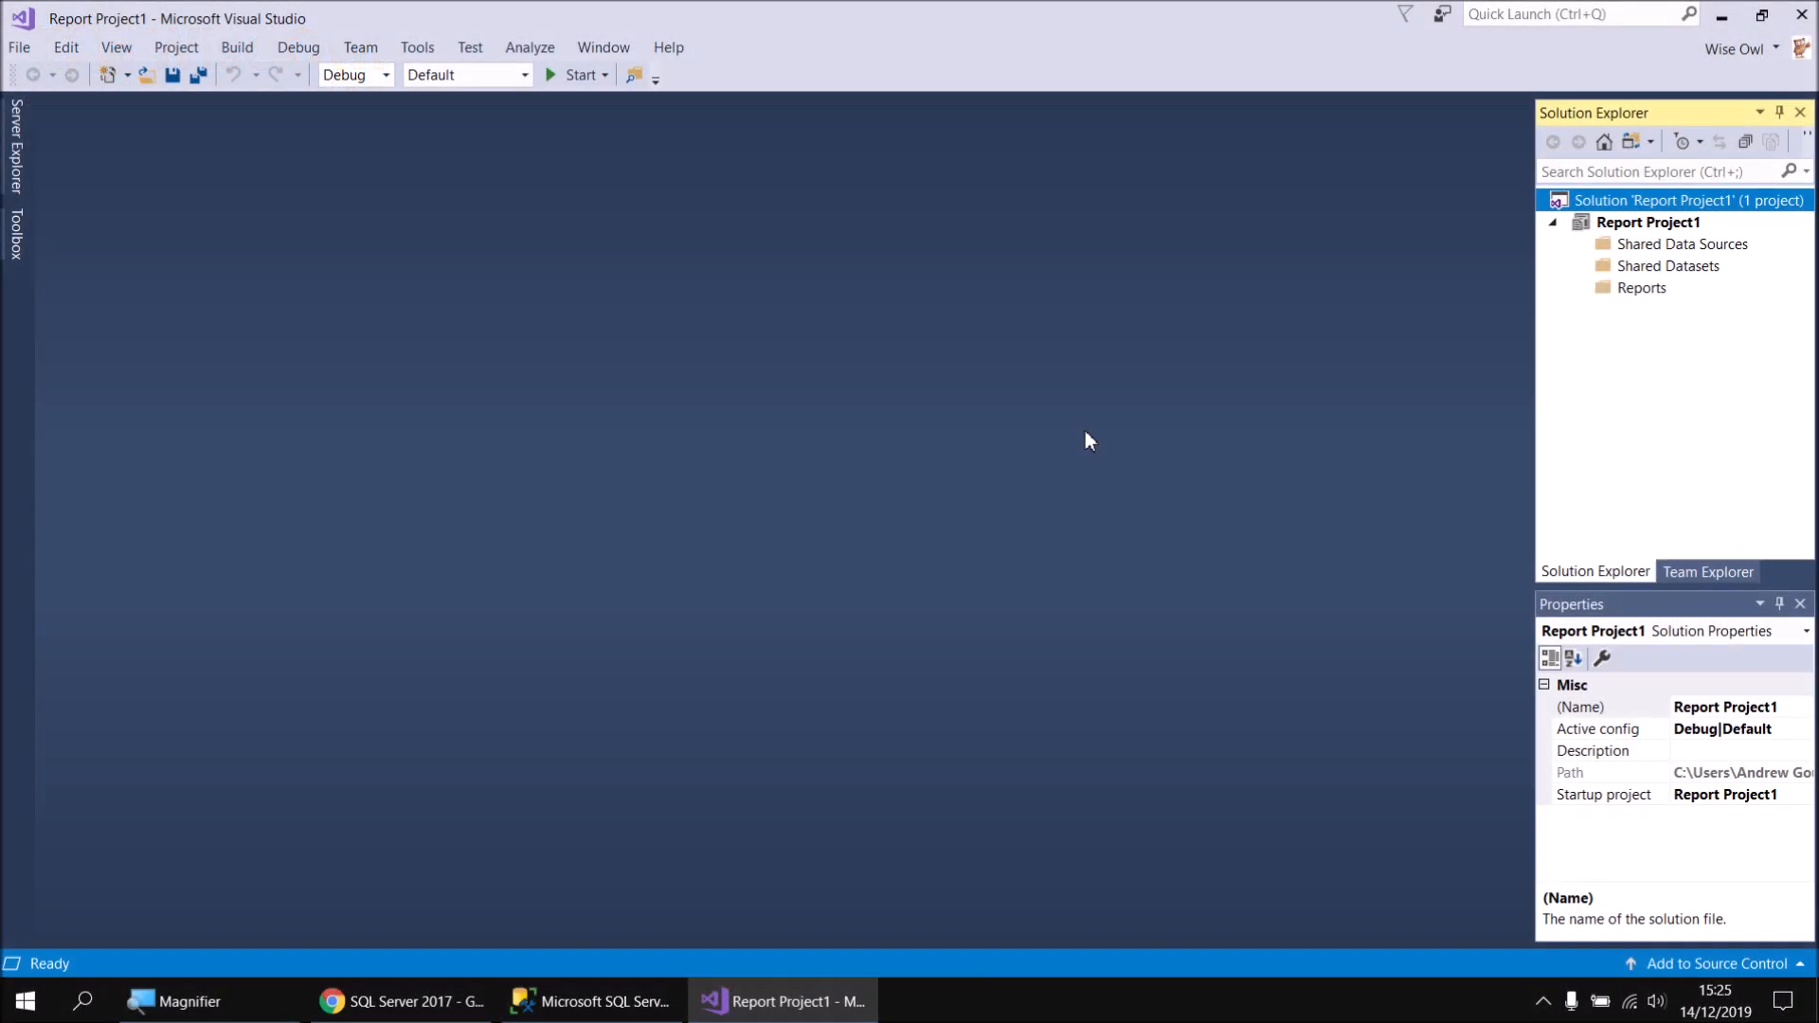
Add a new empty report named Report1.rdl to the project's Reports folder
right_click(1636, 293)
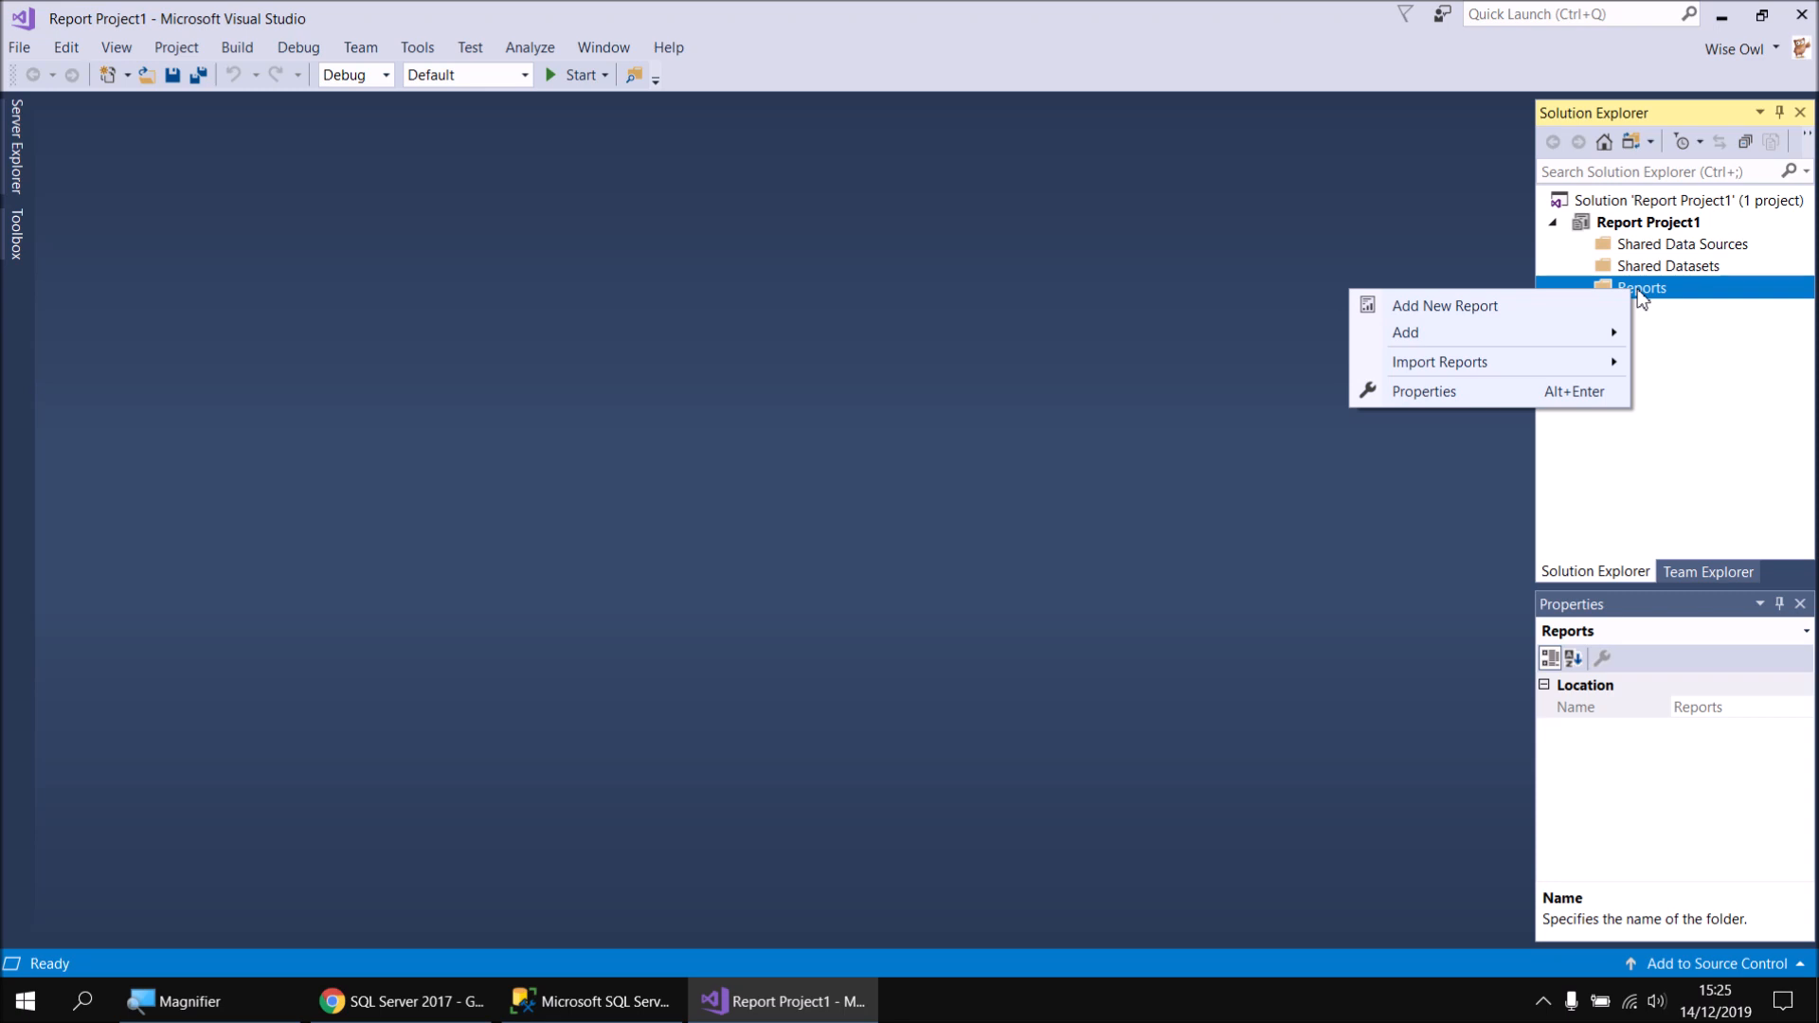
mouse_move(1480, 339)
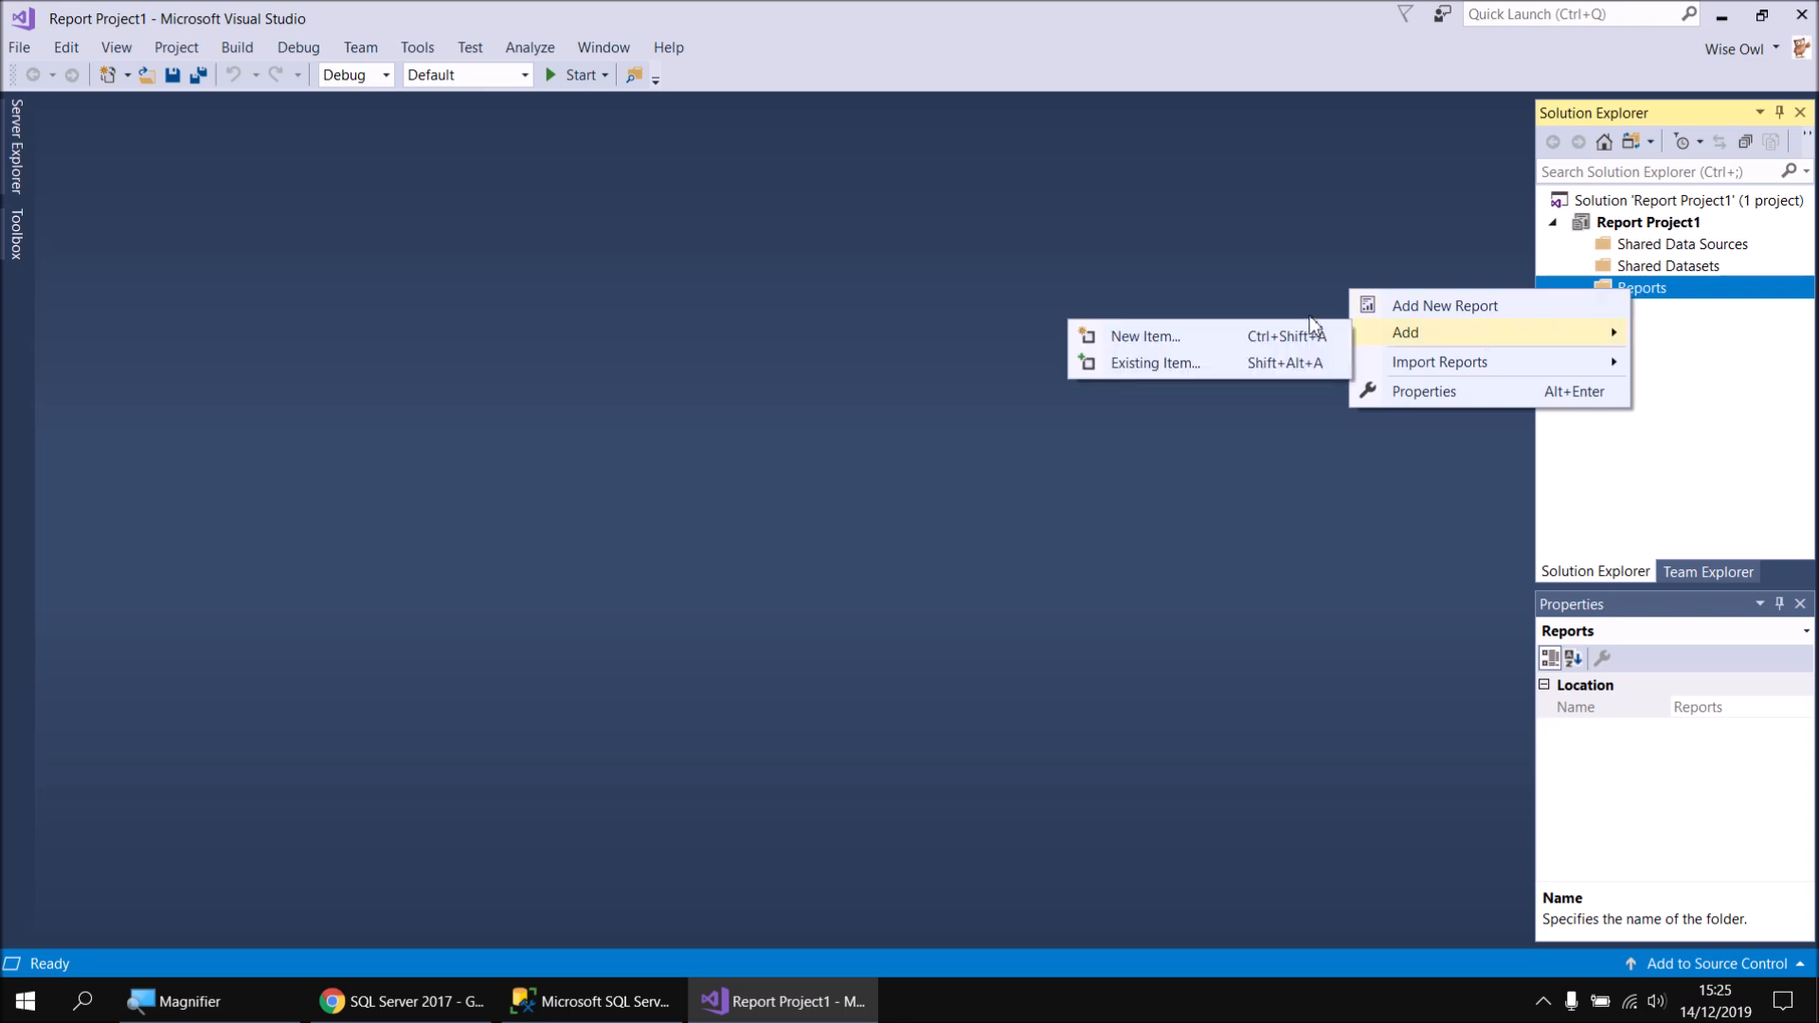
left_click(1148, 337)
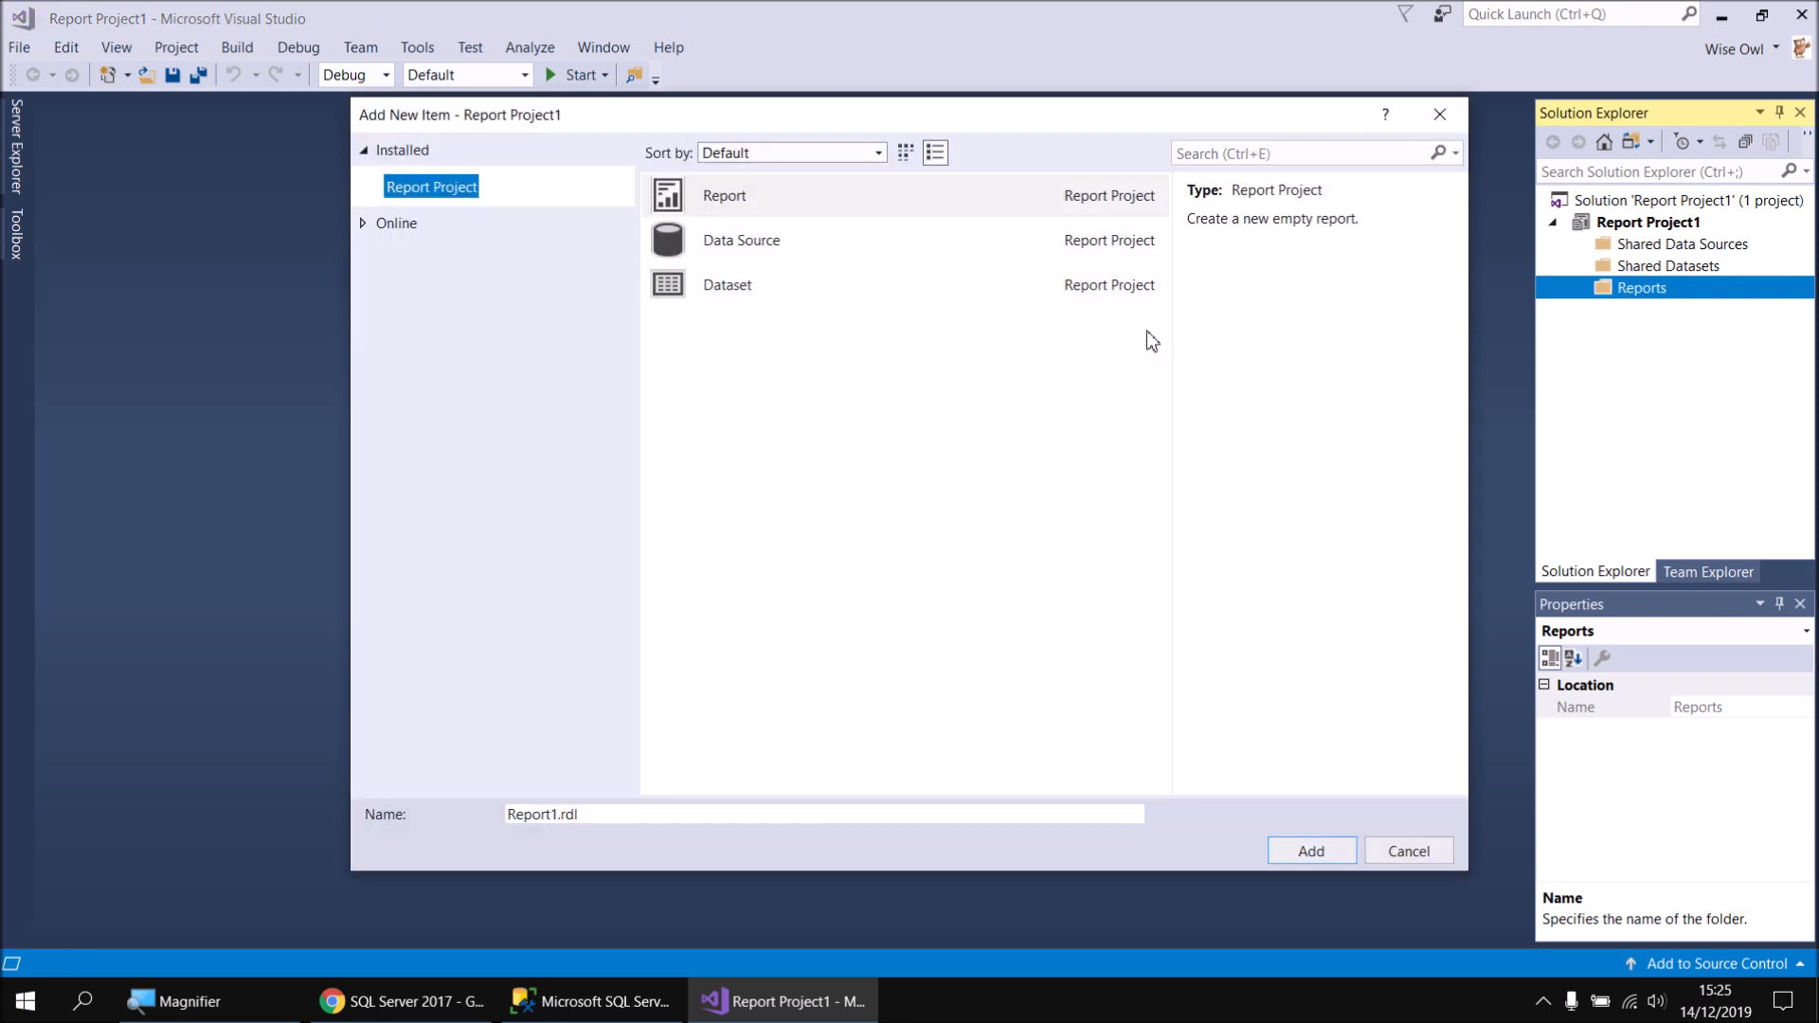
left_click(737, 201)
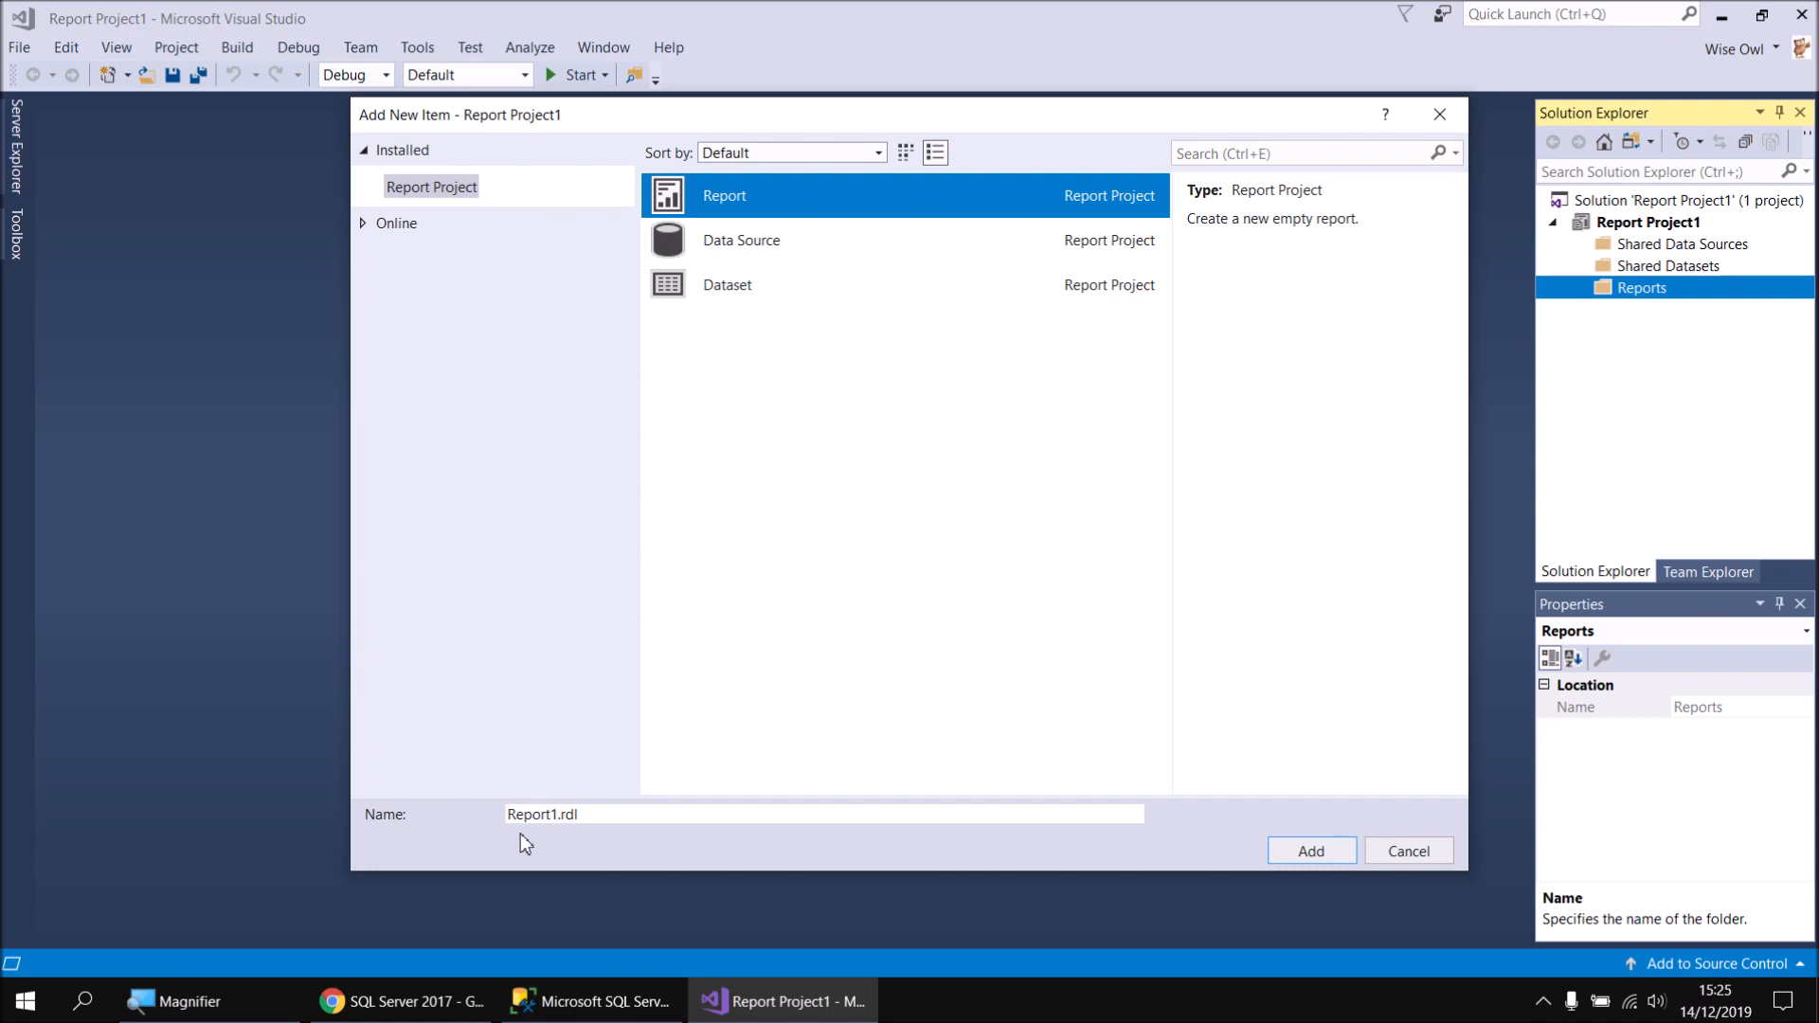
left_click(1307, 850)
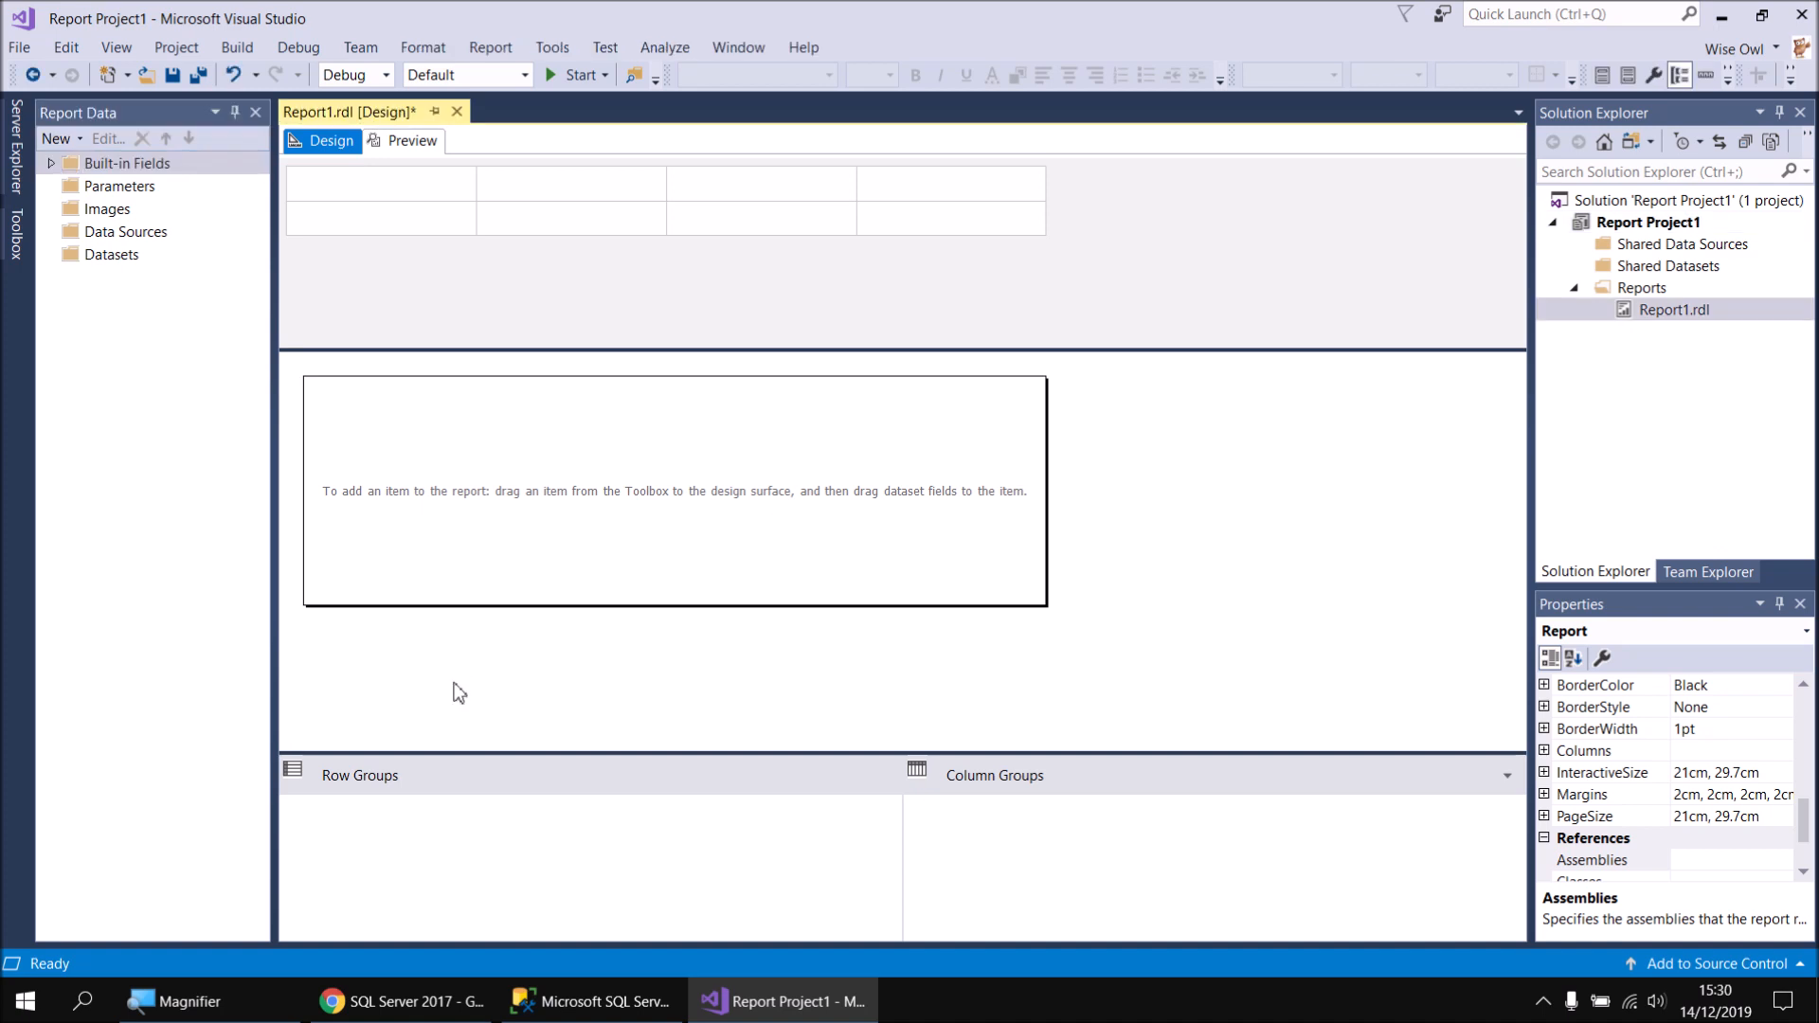
Start a new embedded data source named Movies with the connection type Microsoft SQL Server
right_click(159, 239)
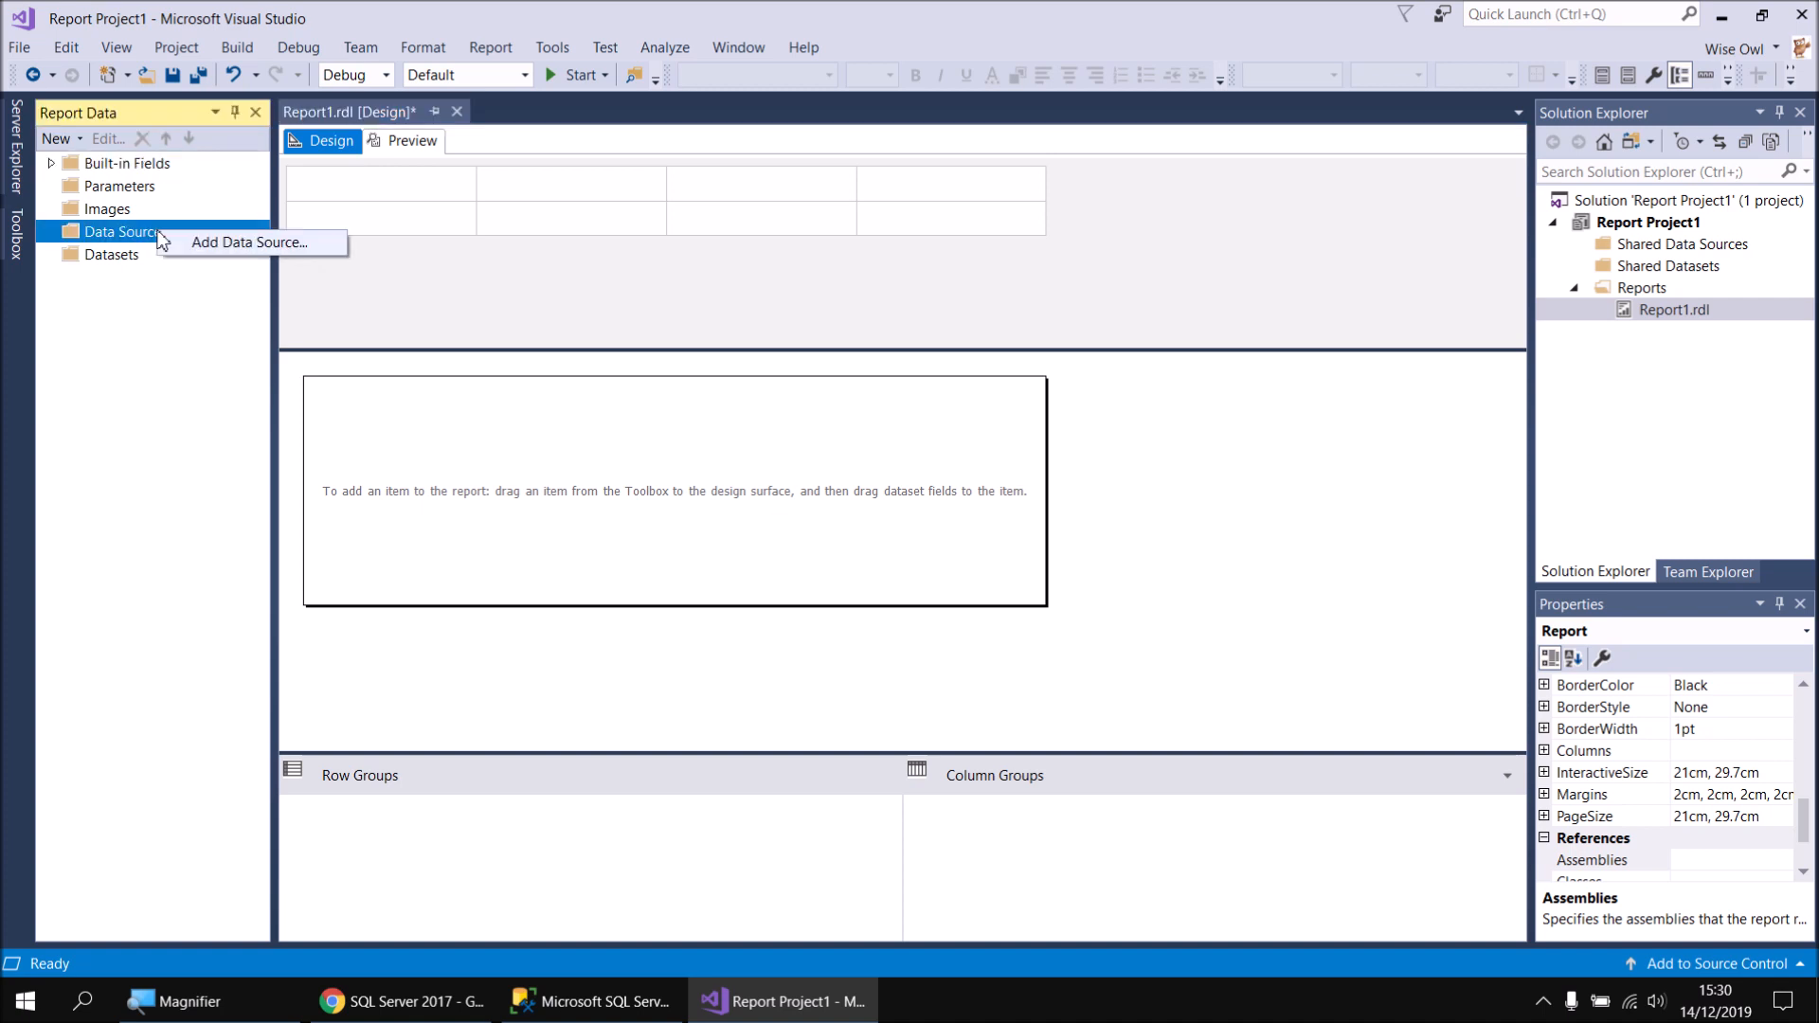
left_click(223, 243)
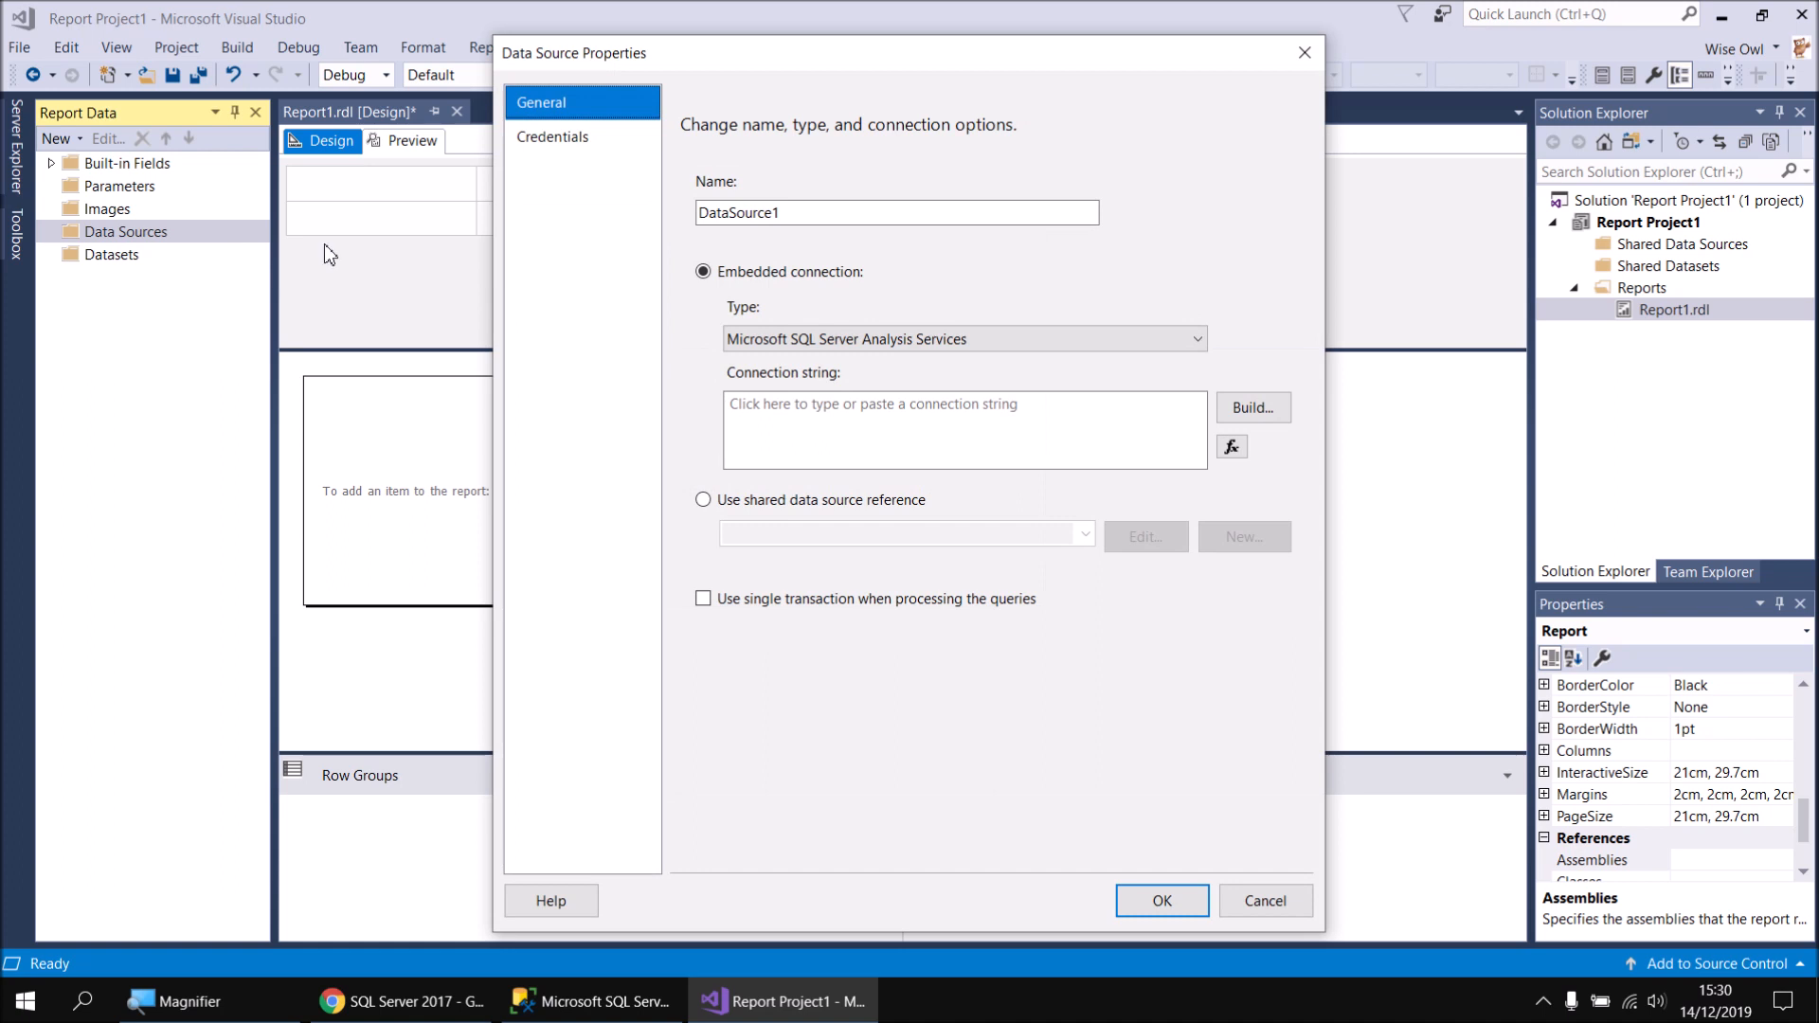
double_click(766, 212)
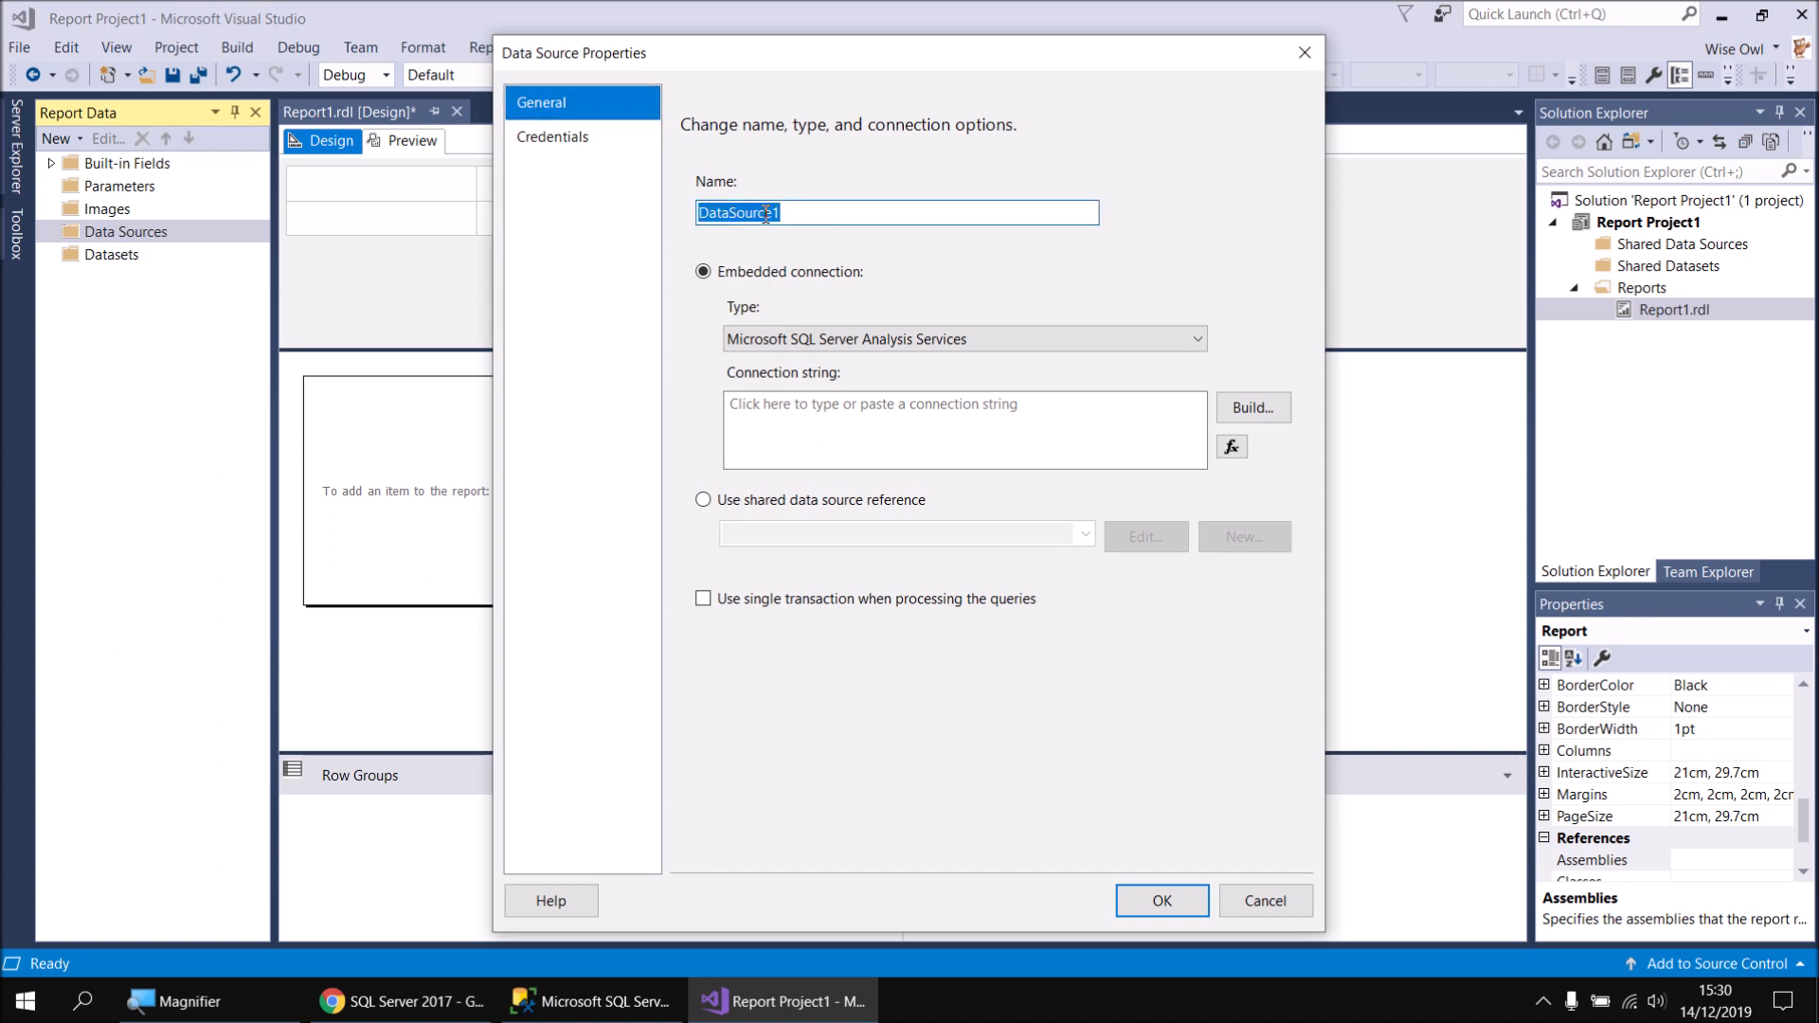
type("Movies")
left_click(1008, 339)
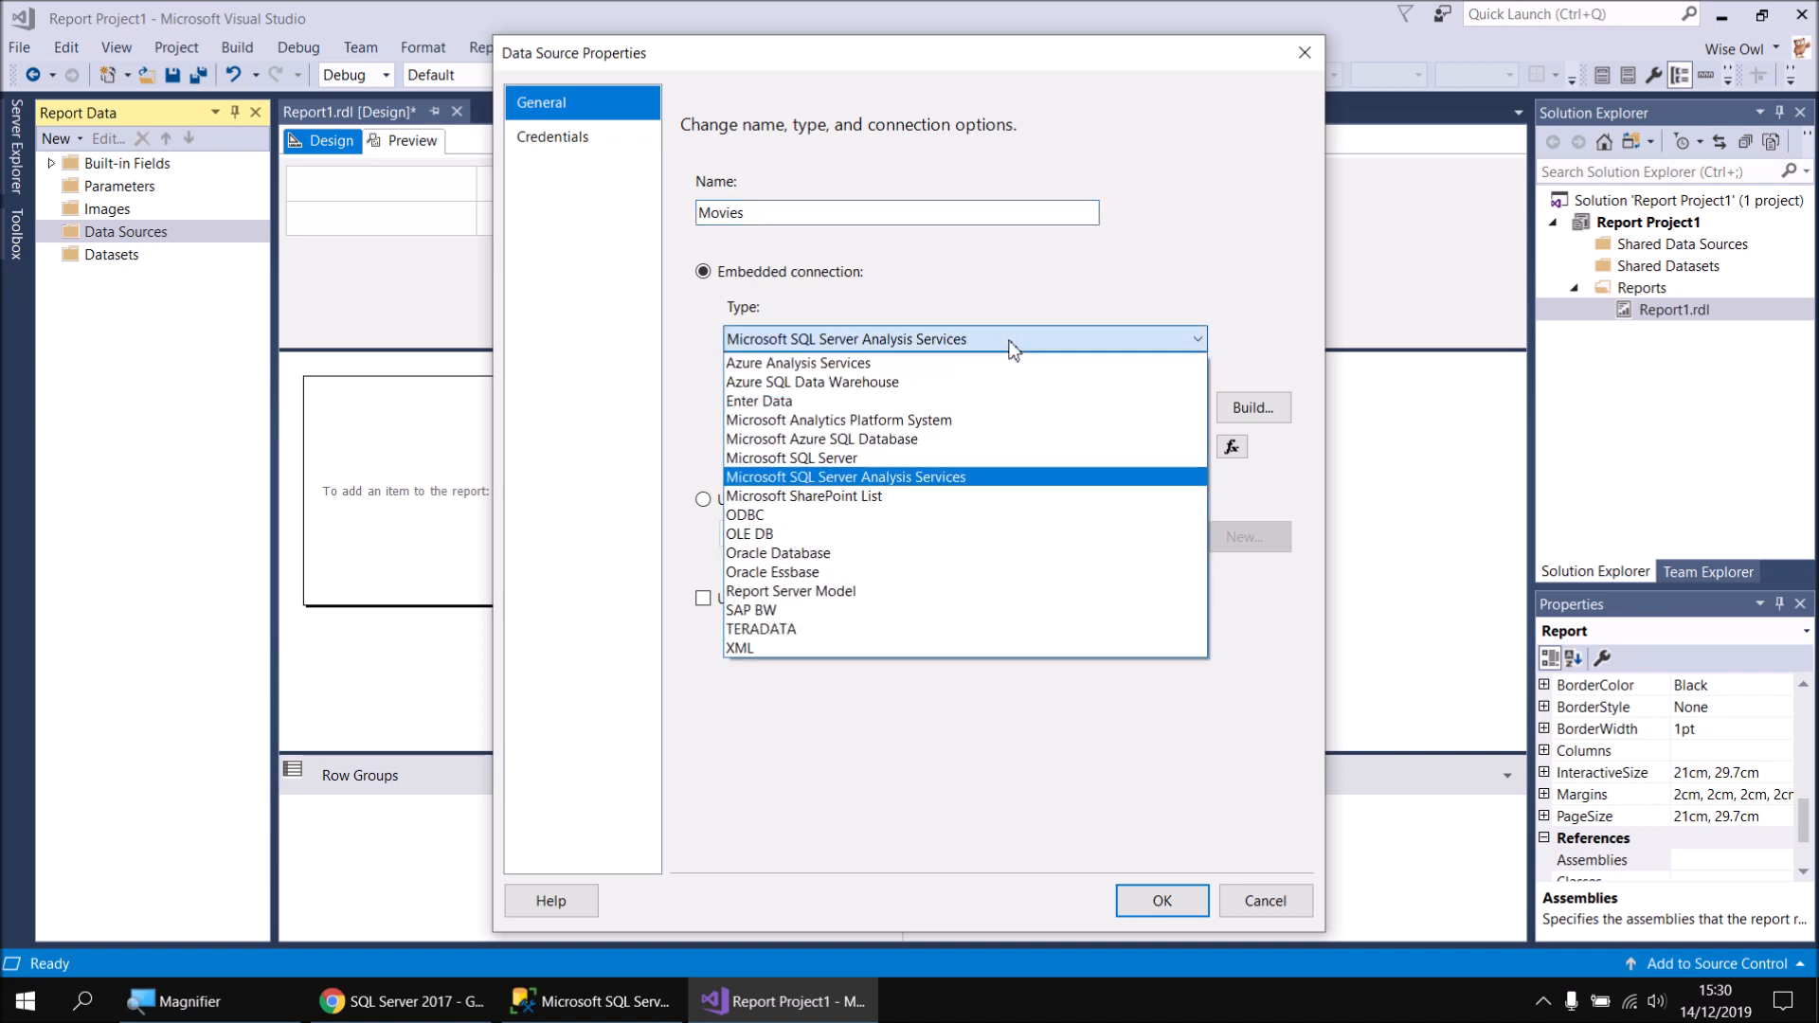
left_click(864, 460)
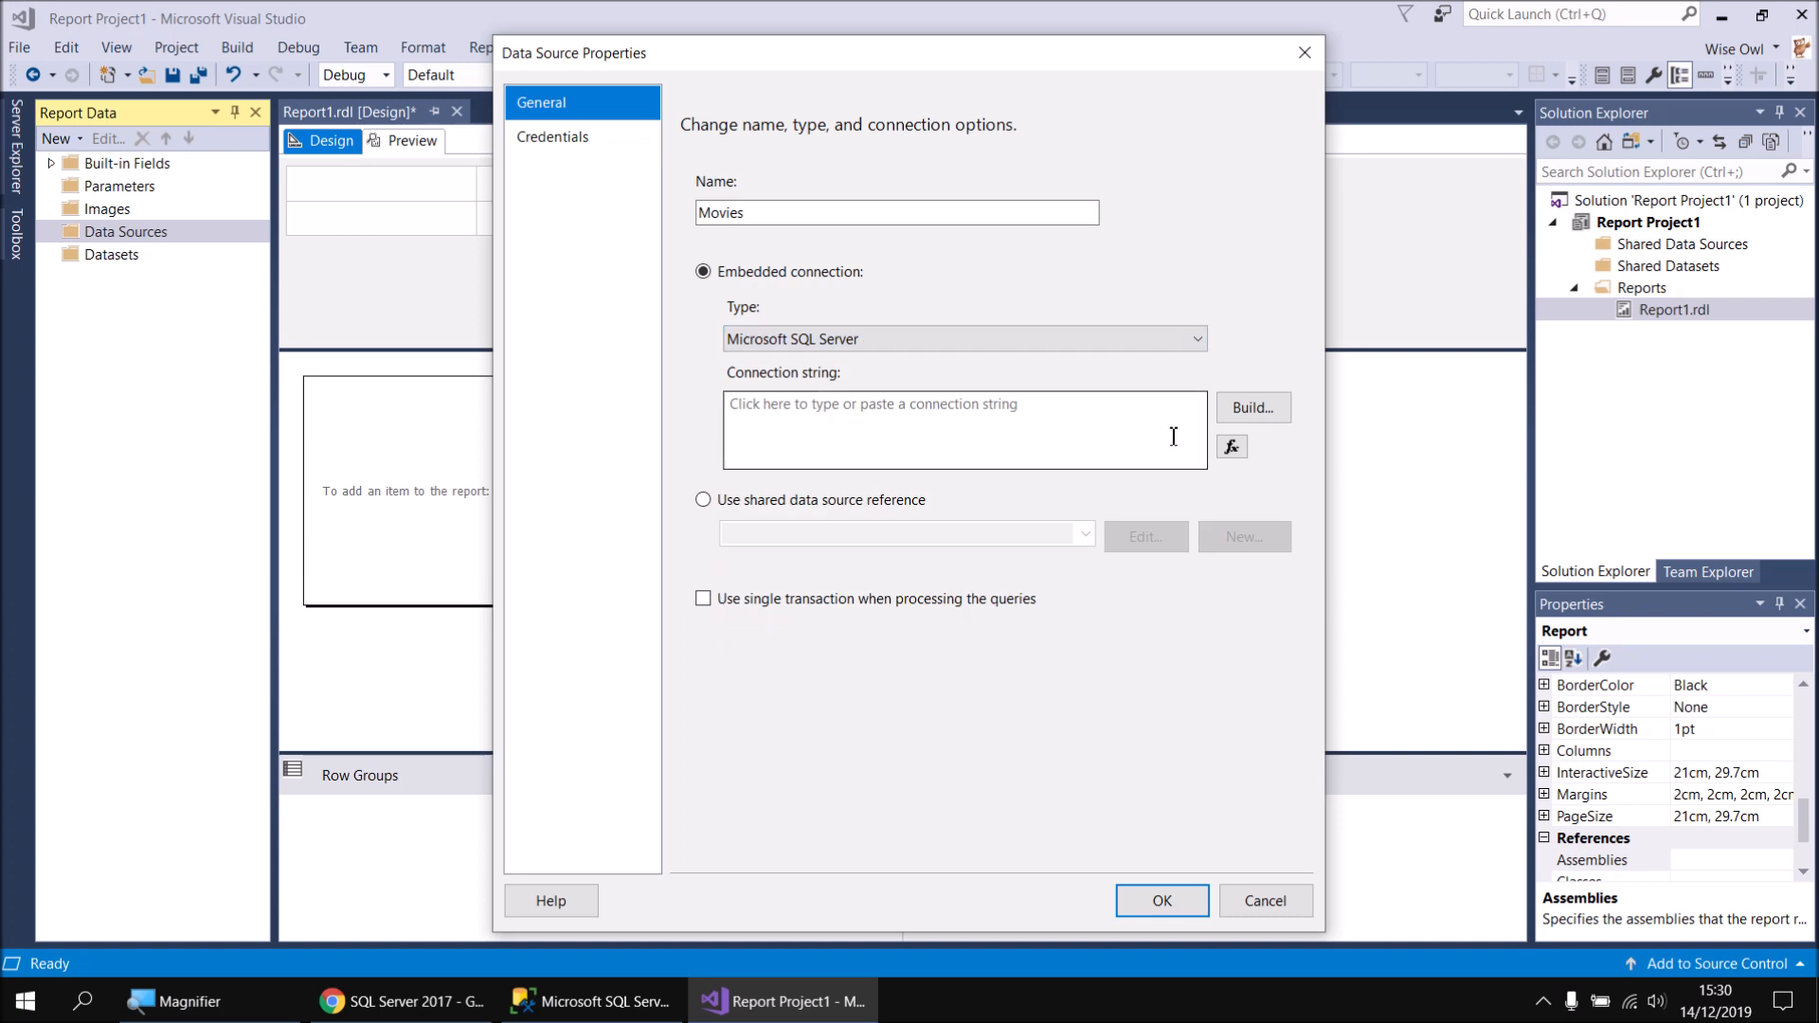
Build and test the data source's connection to the Movies database on server .\sql2017, and save the data source
left_click(1251, 414)
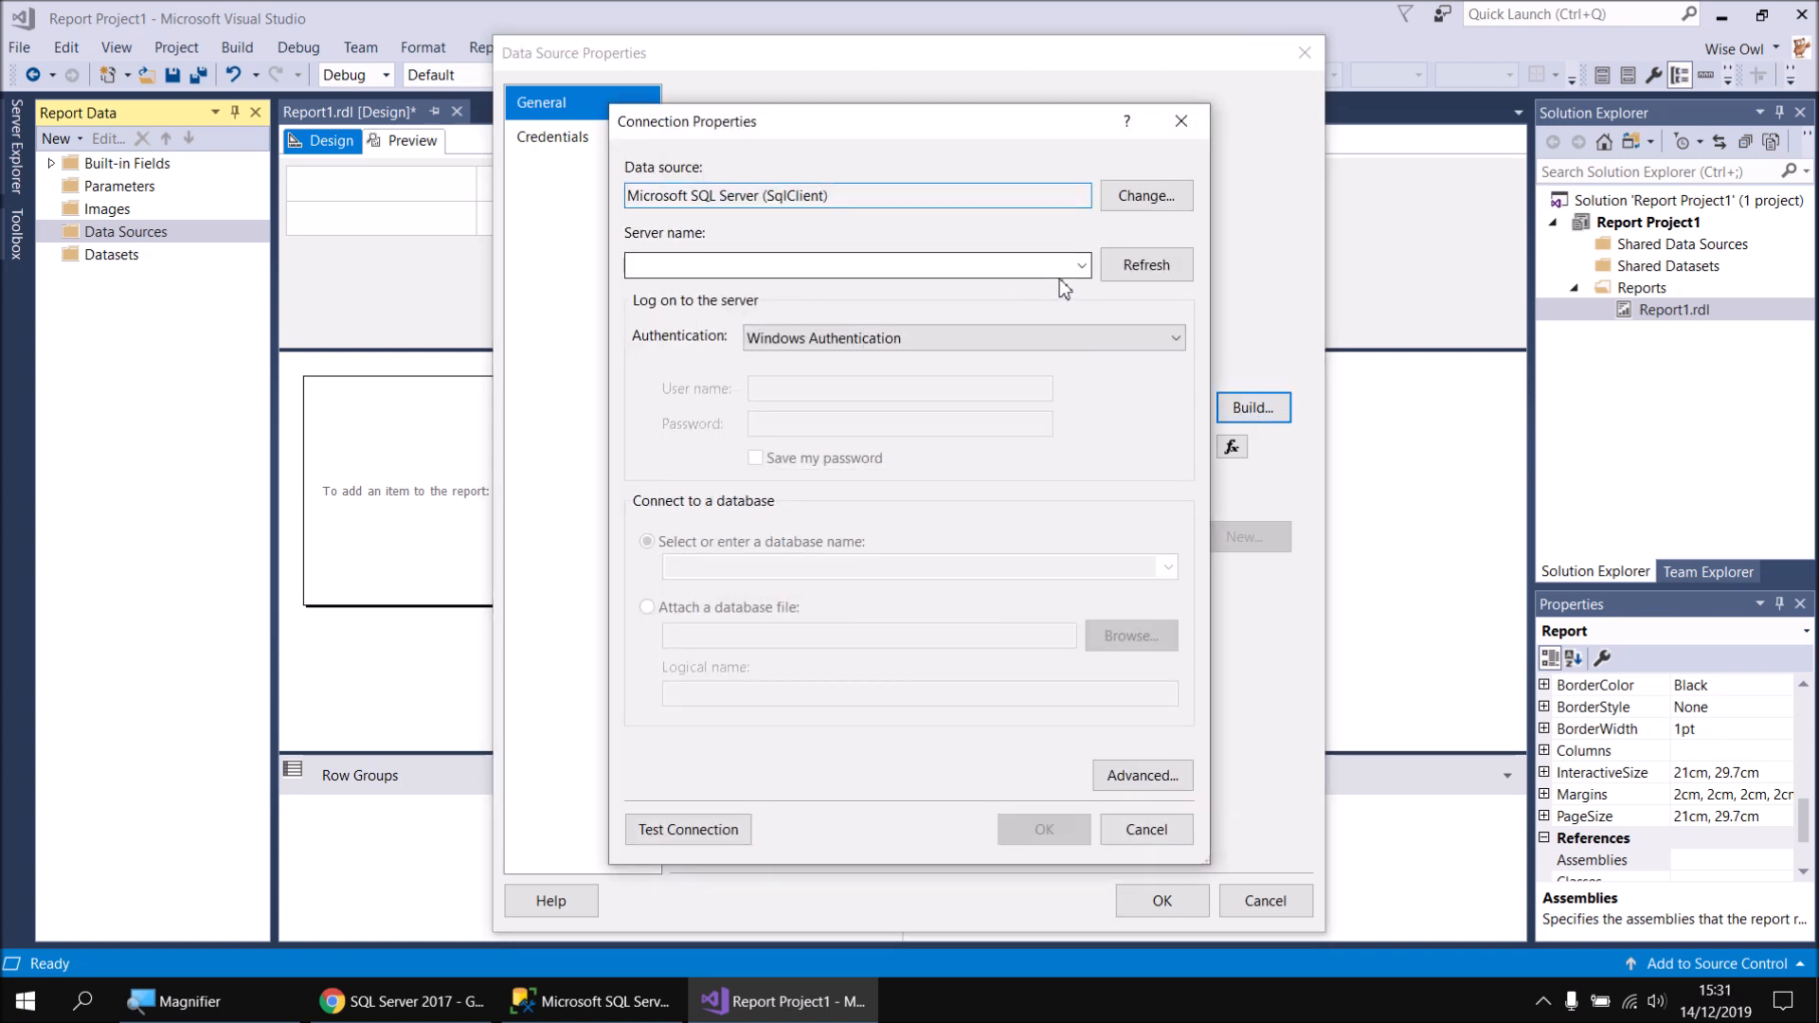
left_click(696, 268)
type(".\\sql2017")
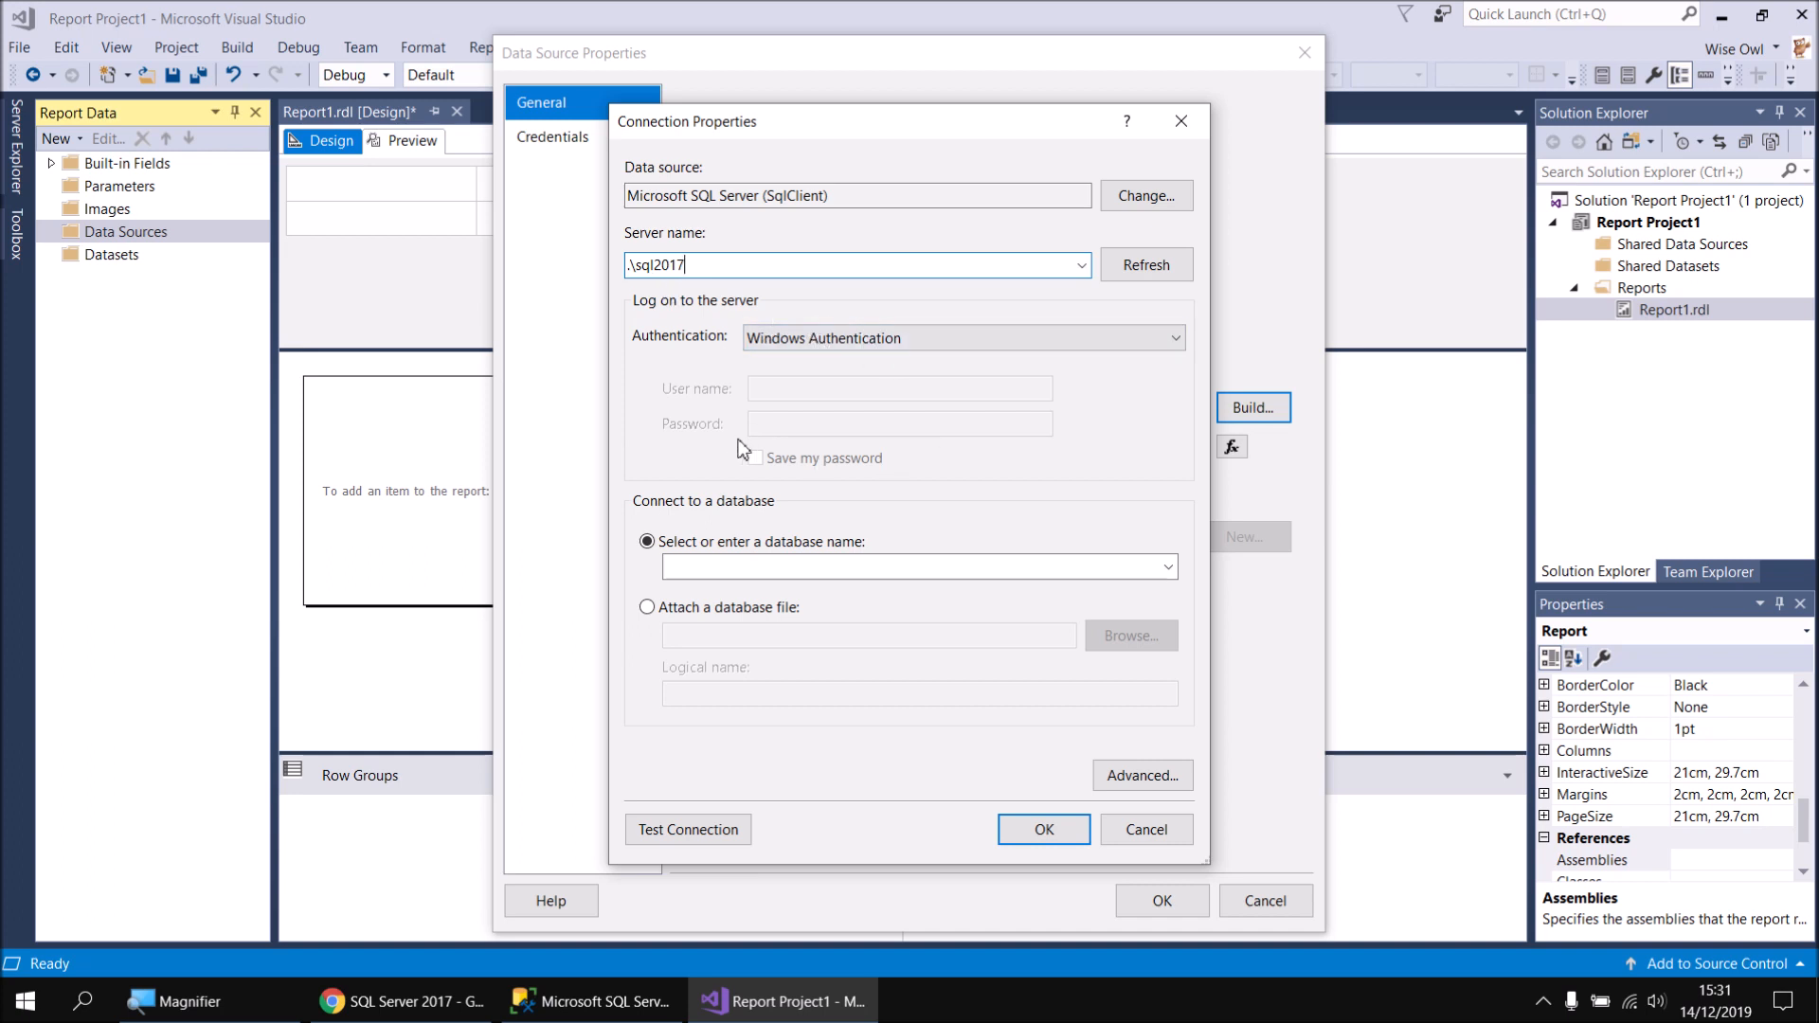
left_click(1169, 565)
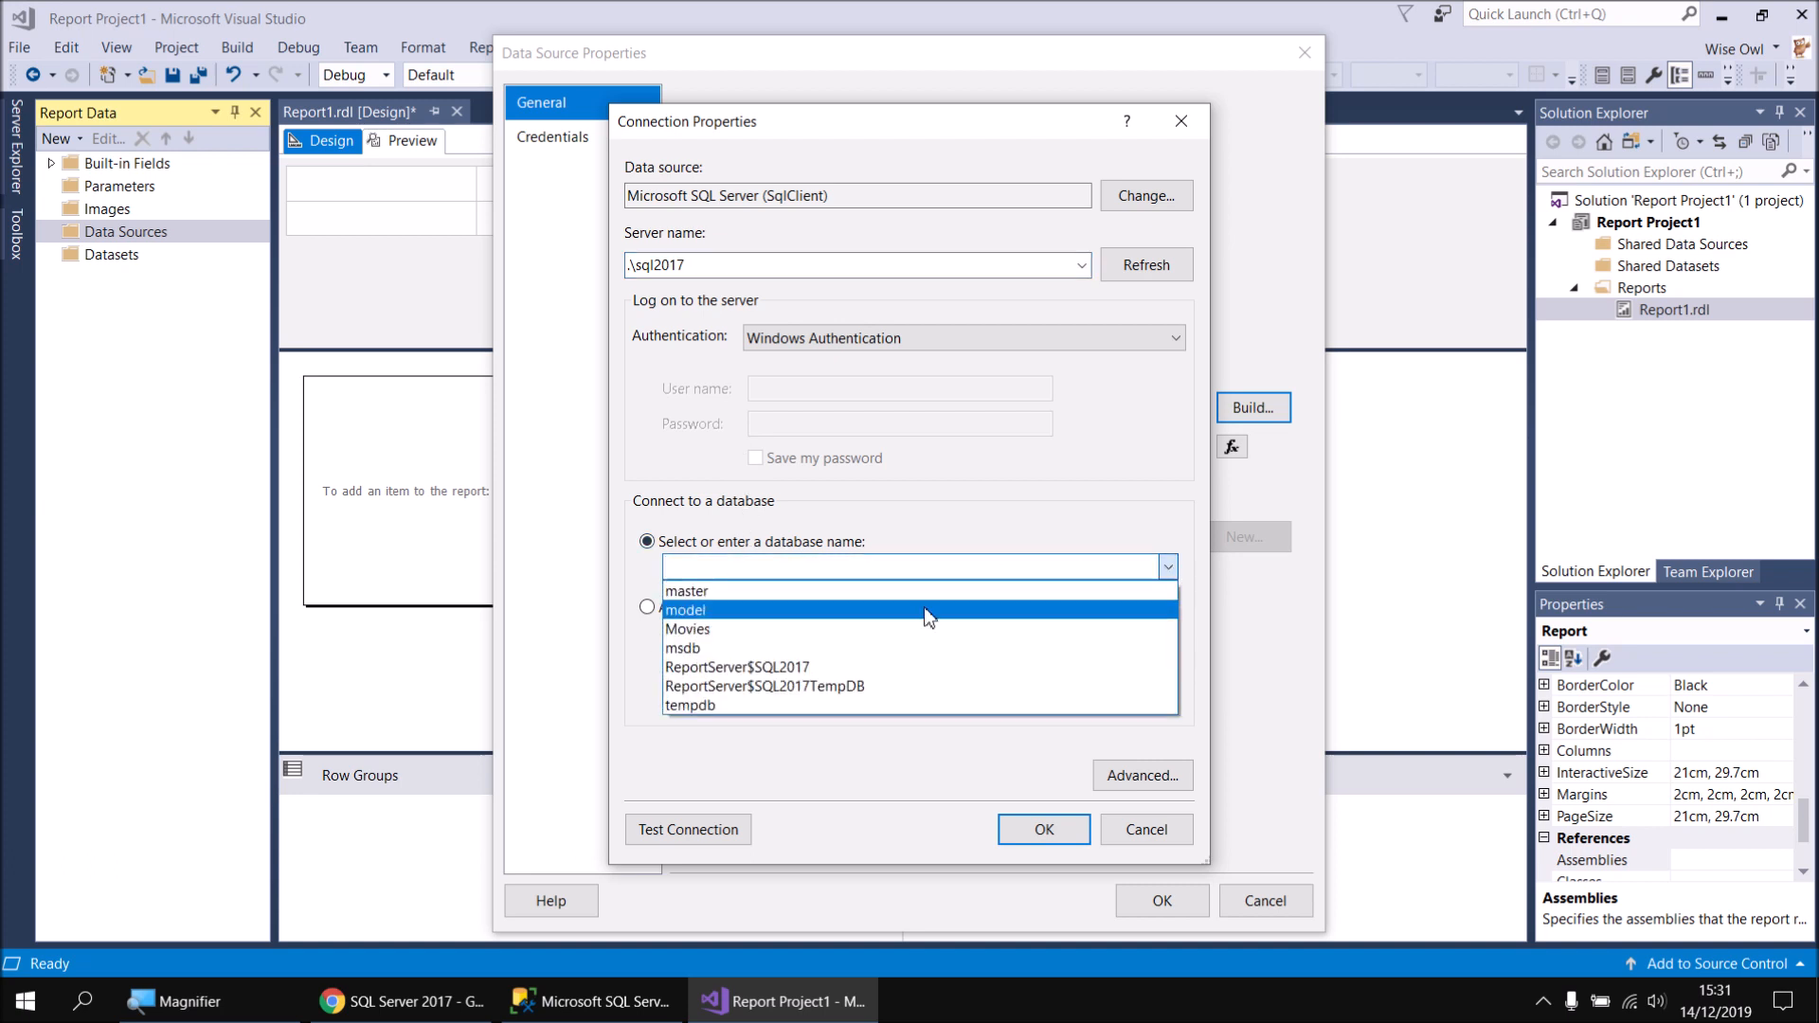
left_click(724, 630)
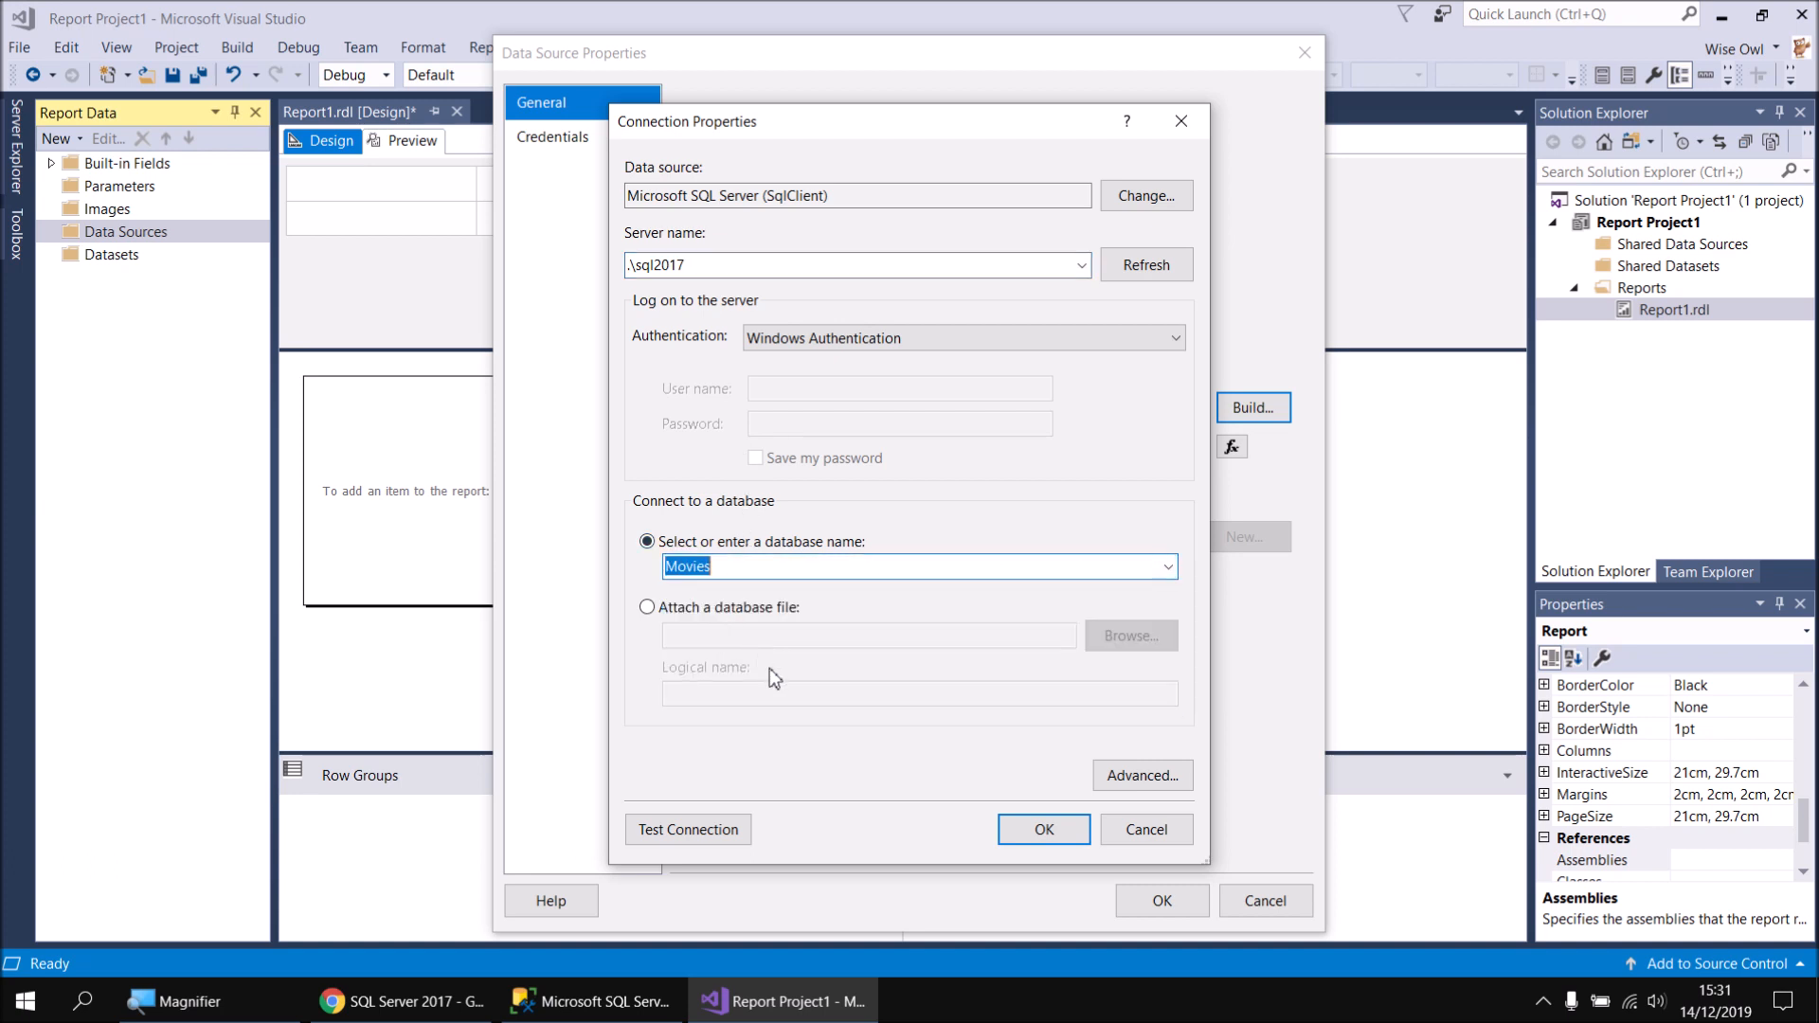
left_click(682, 831)
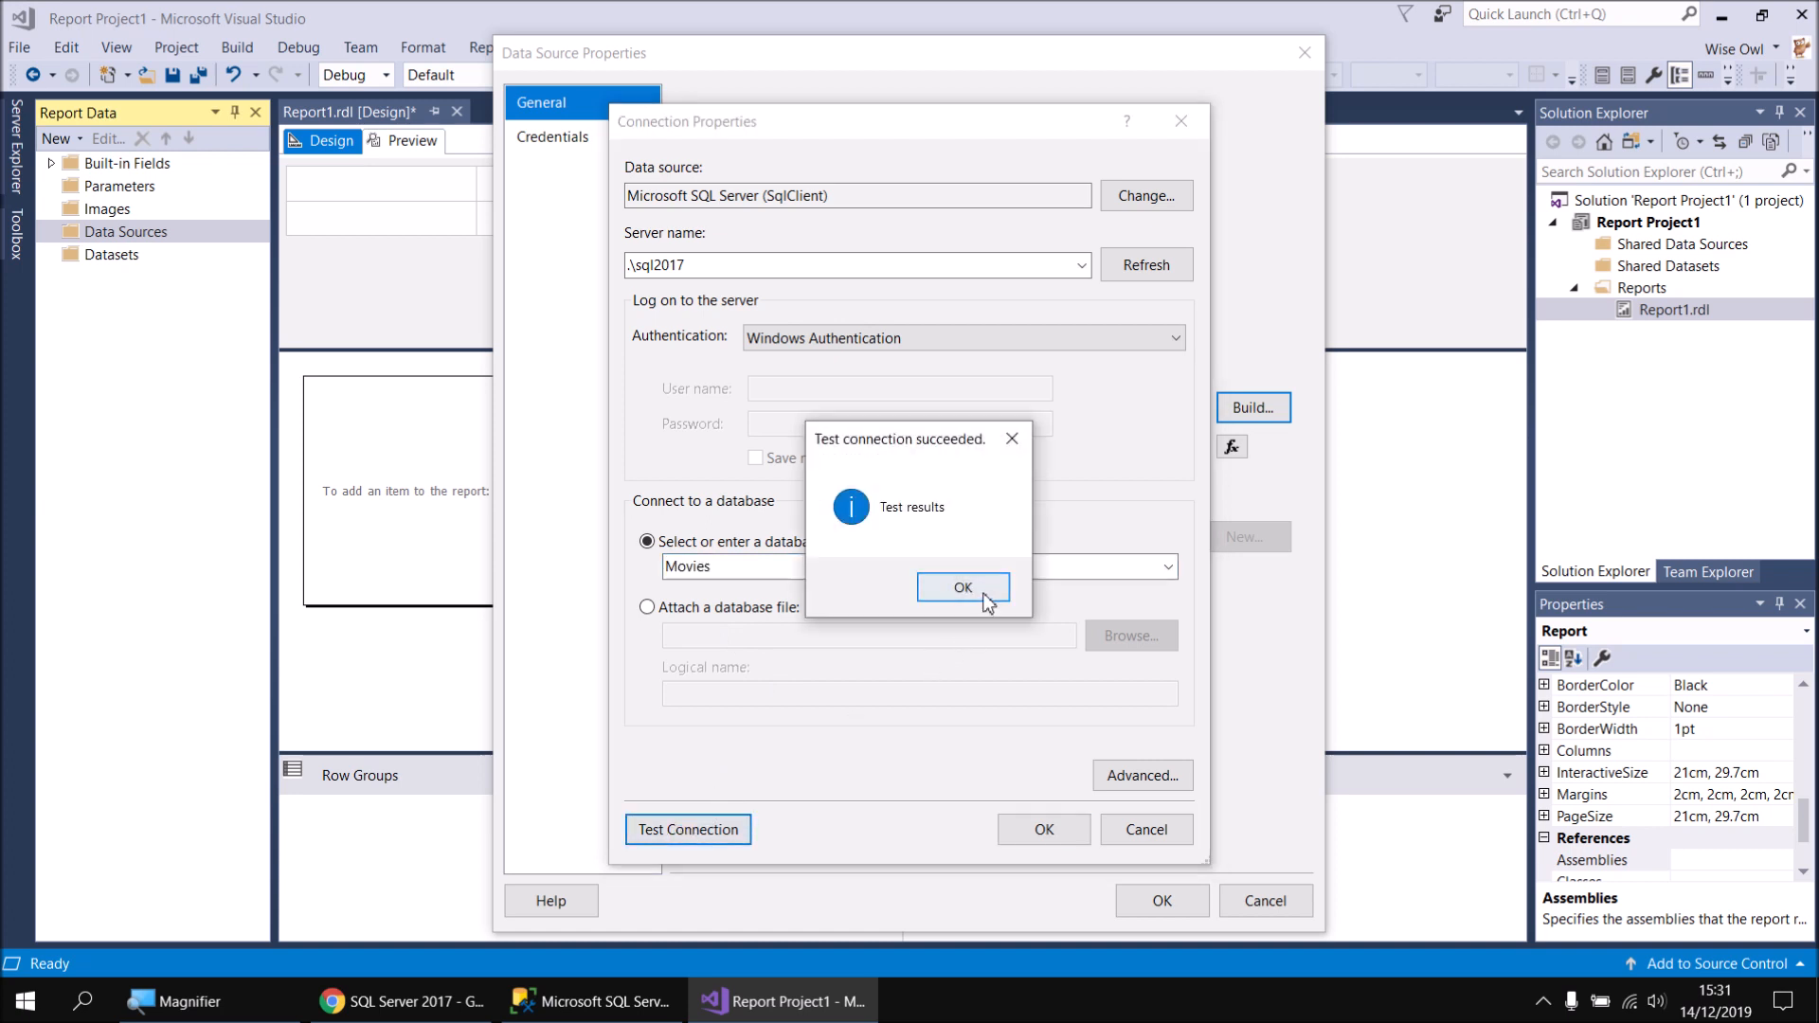
left_click(959, 587)
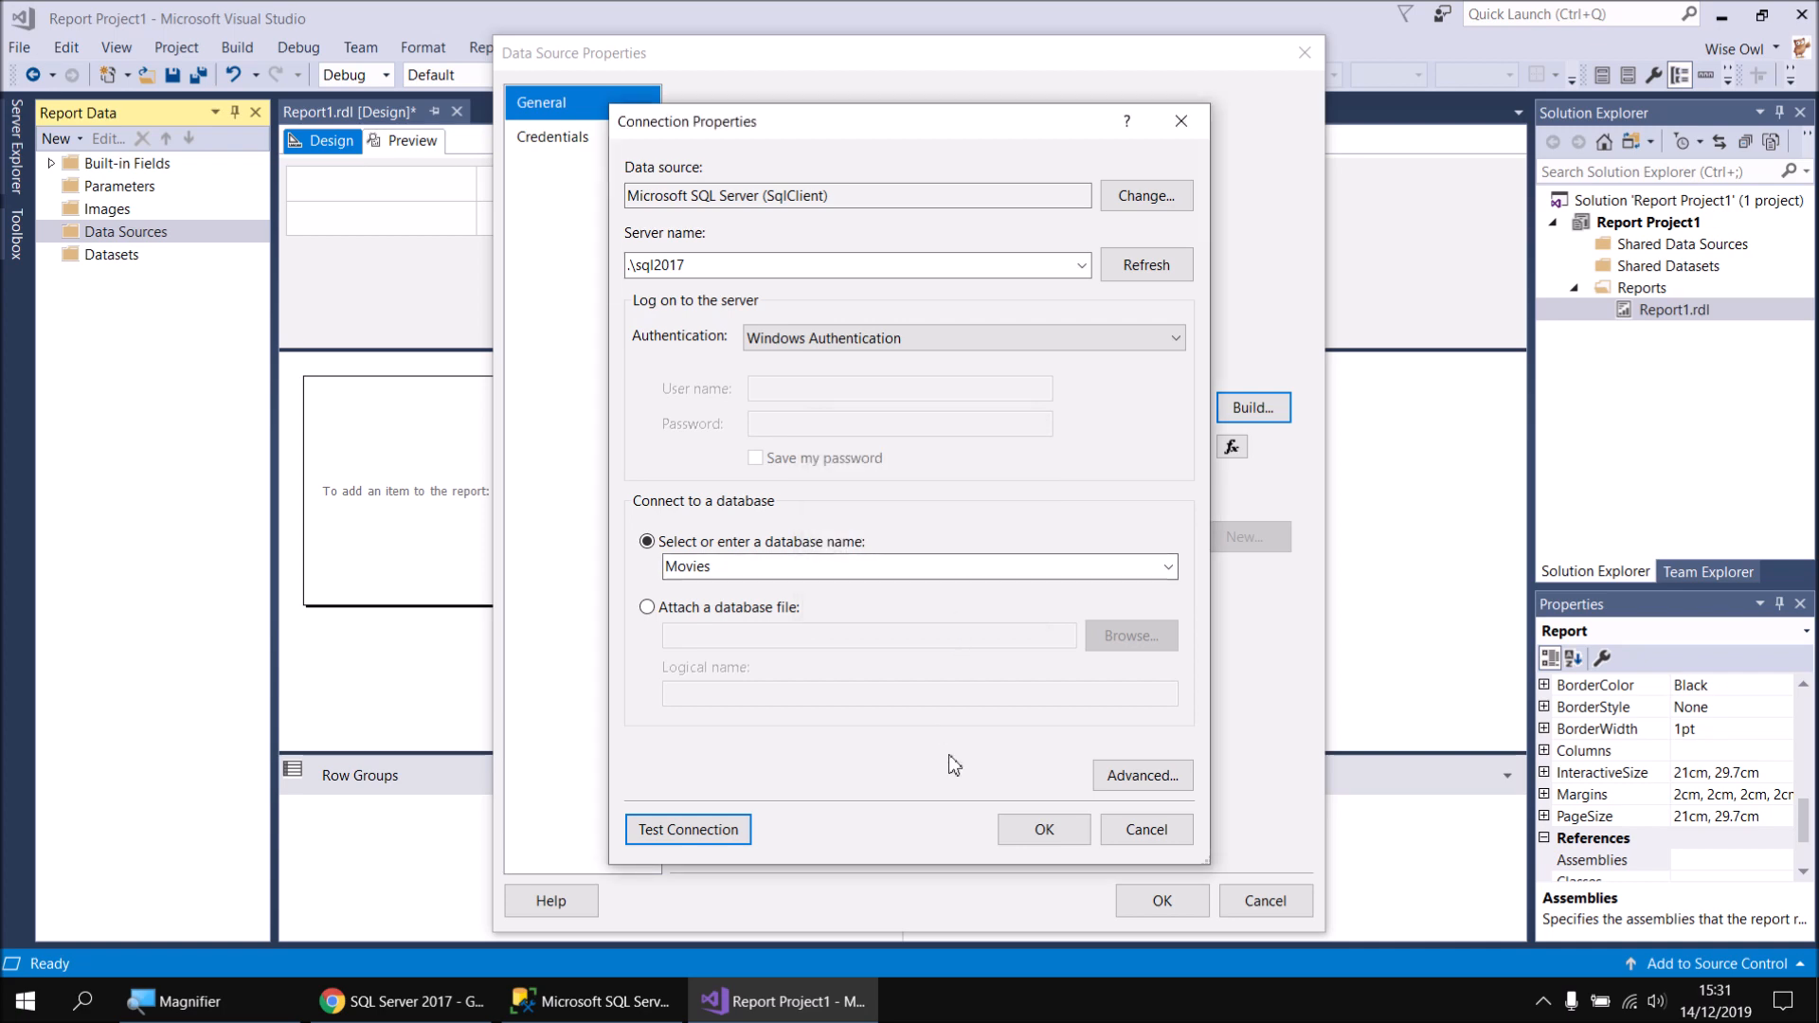
left_click(1040, 830)
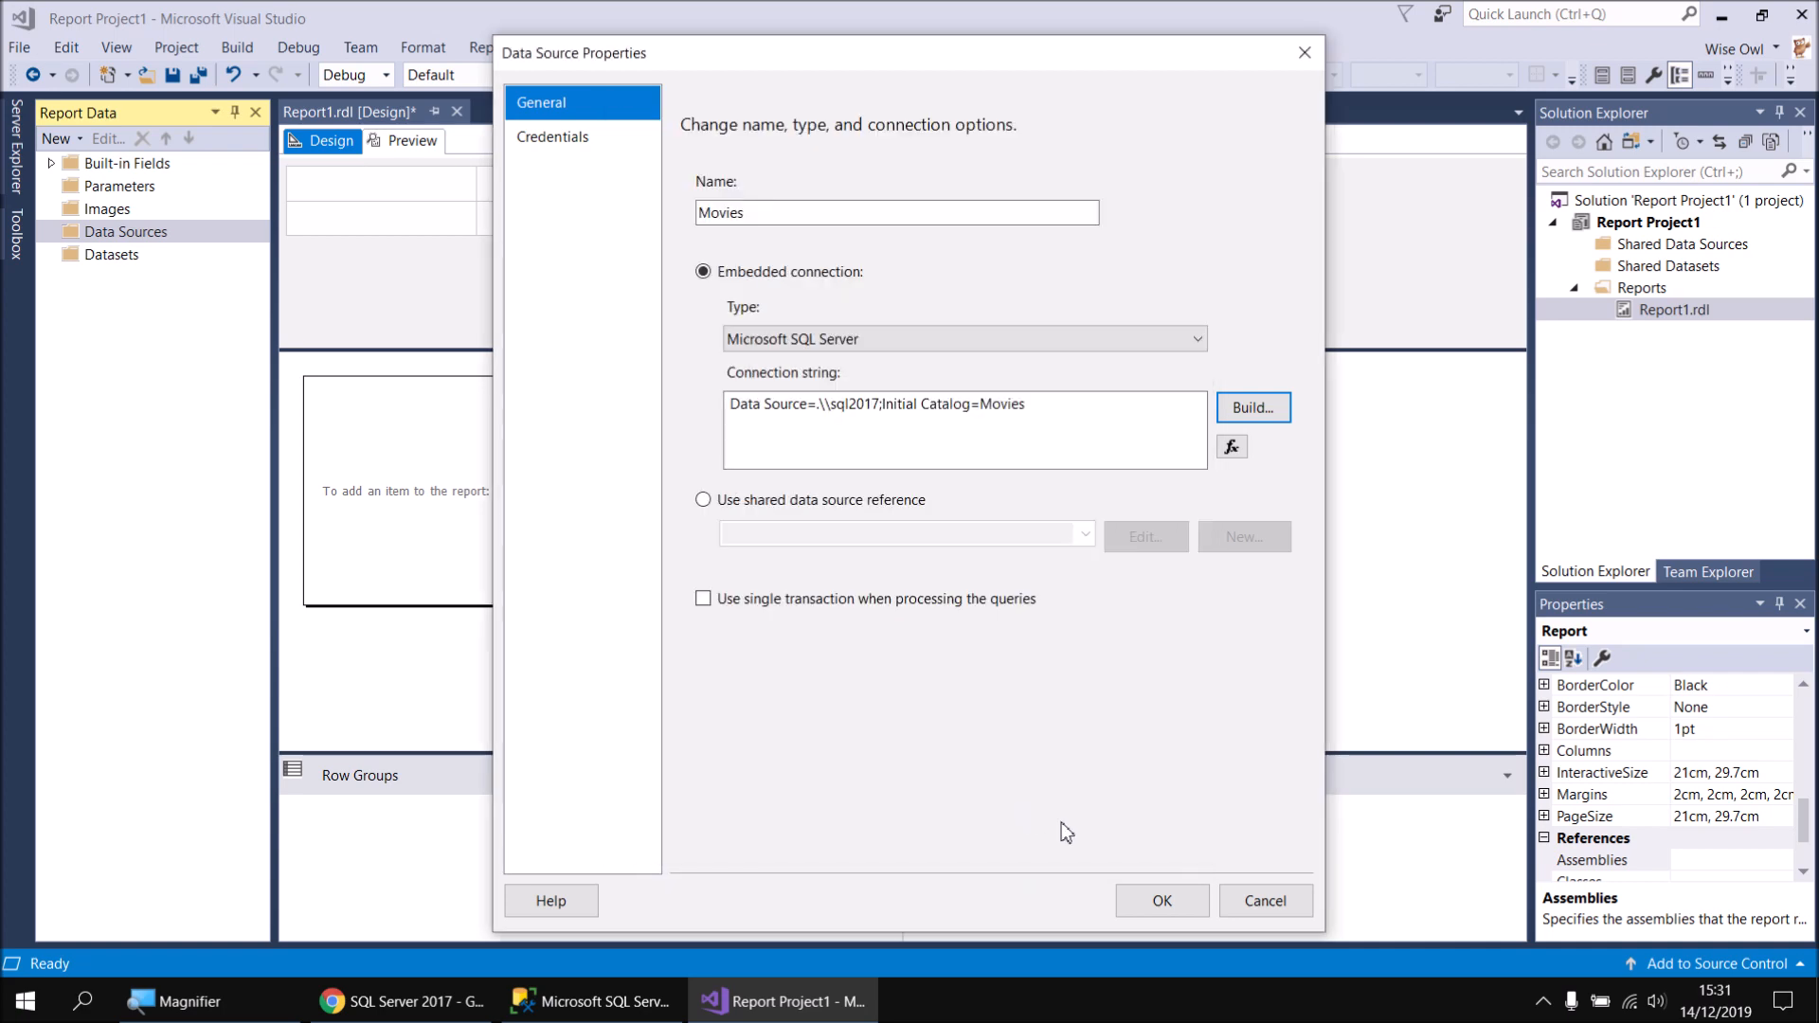
left_click(1164, 900)
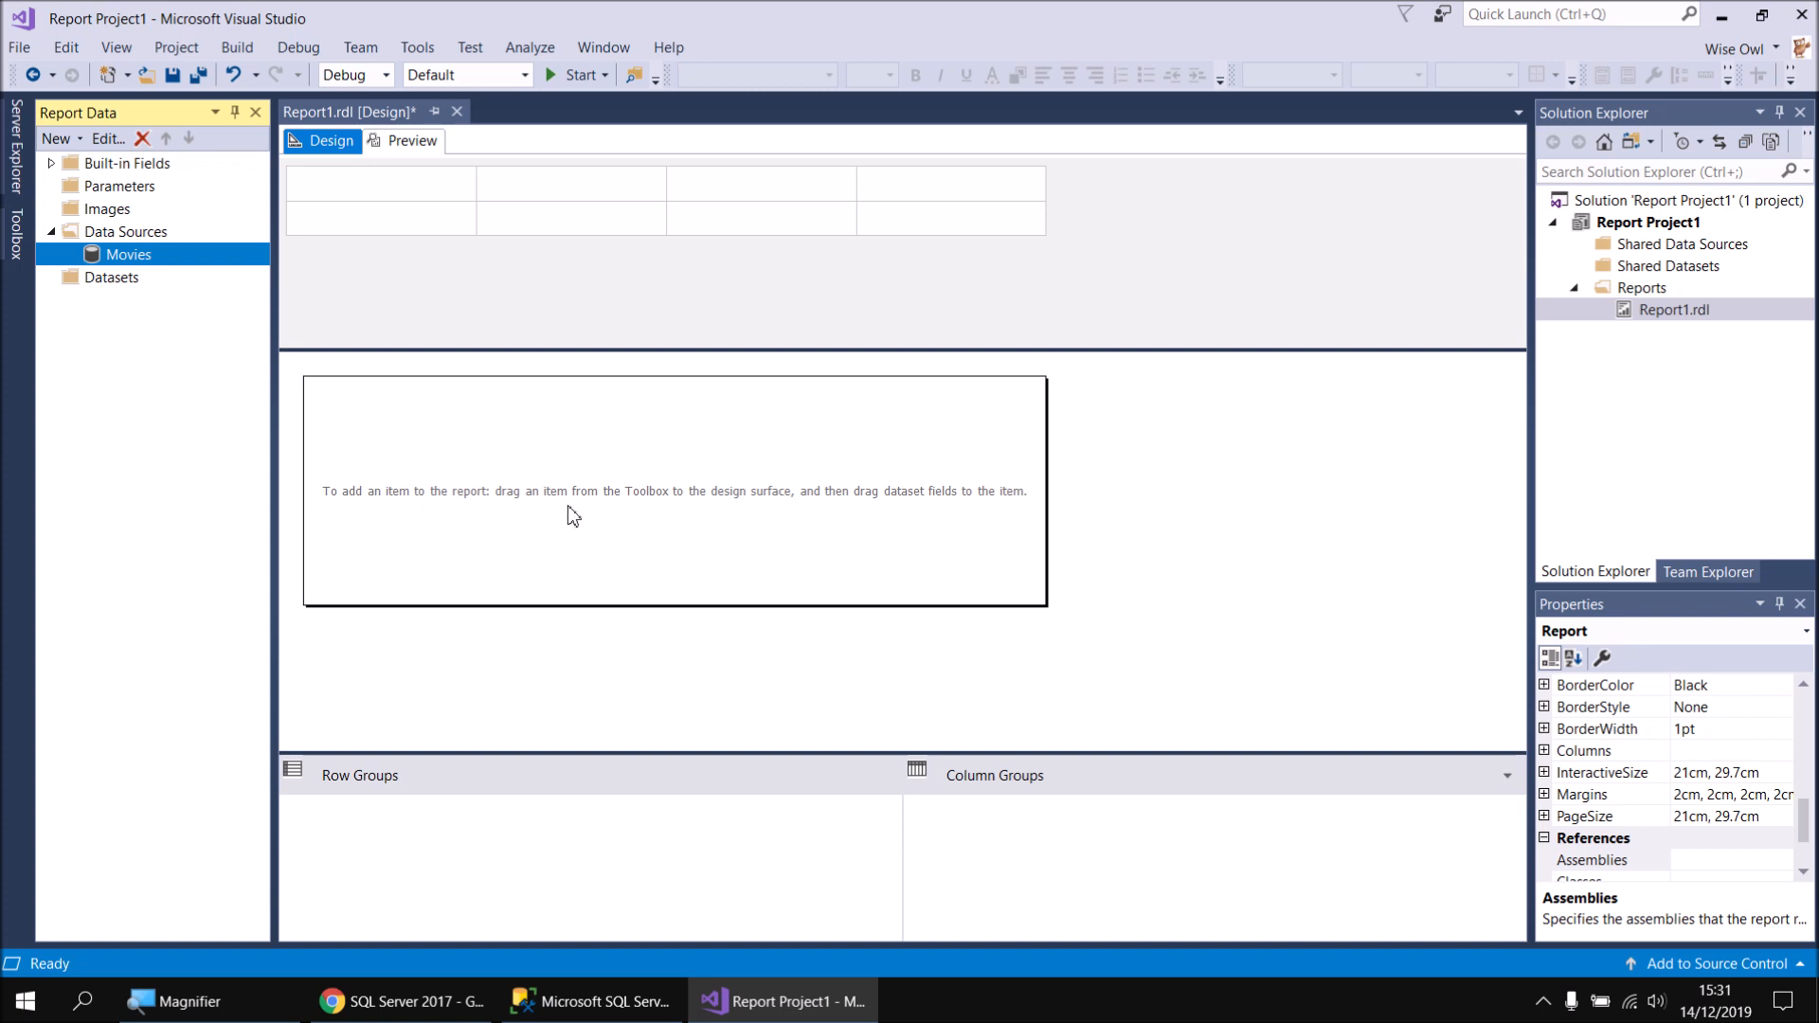
Set the Movies data source's credentials to Use Windows Authentication (integrated security), and reopen the credentials to check the saved setting
double_click(128, 255)
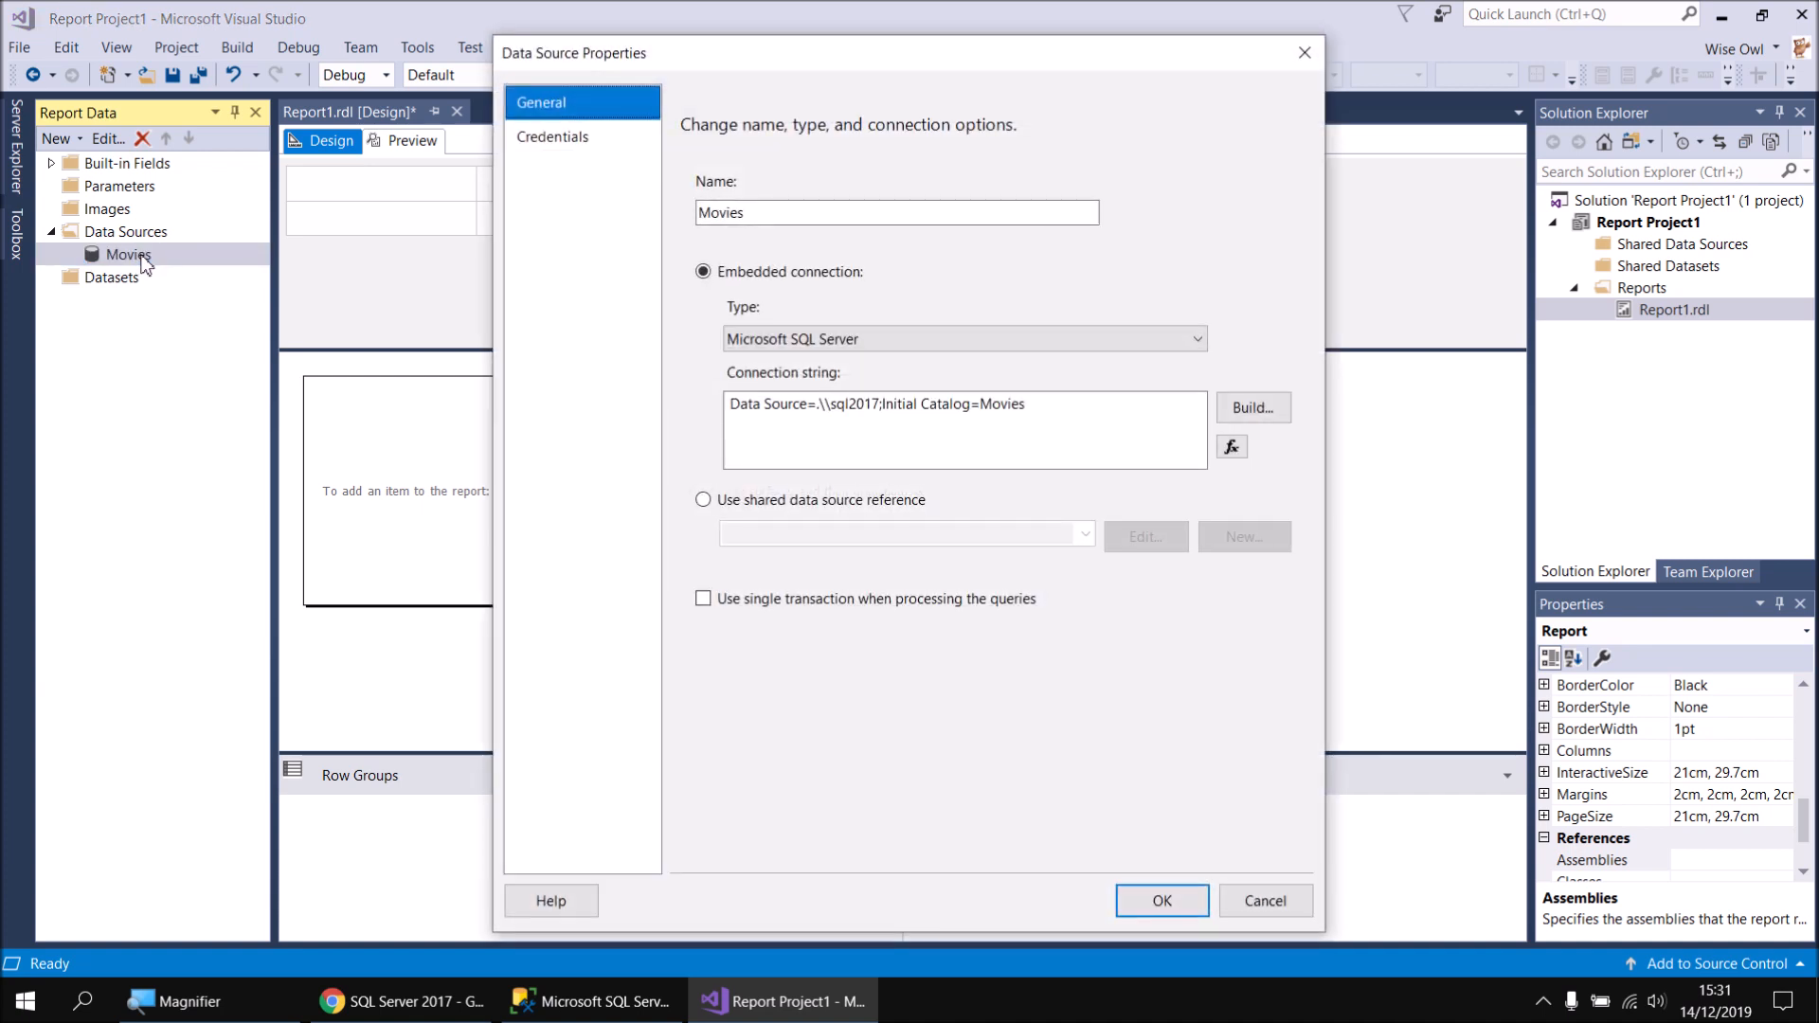
left_click(553, 139)
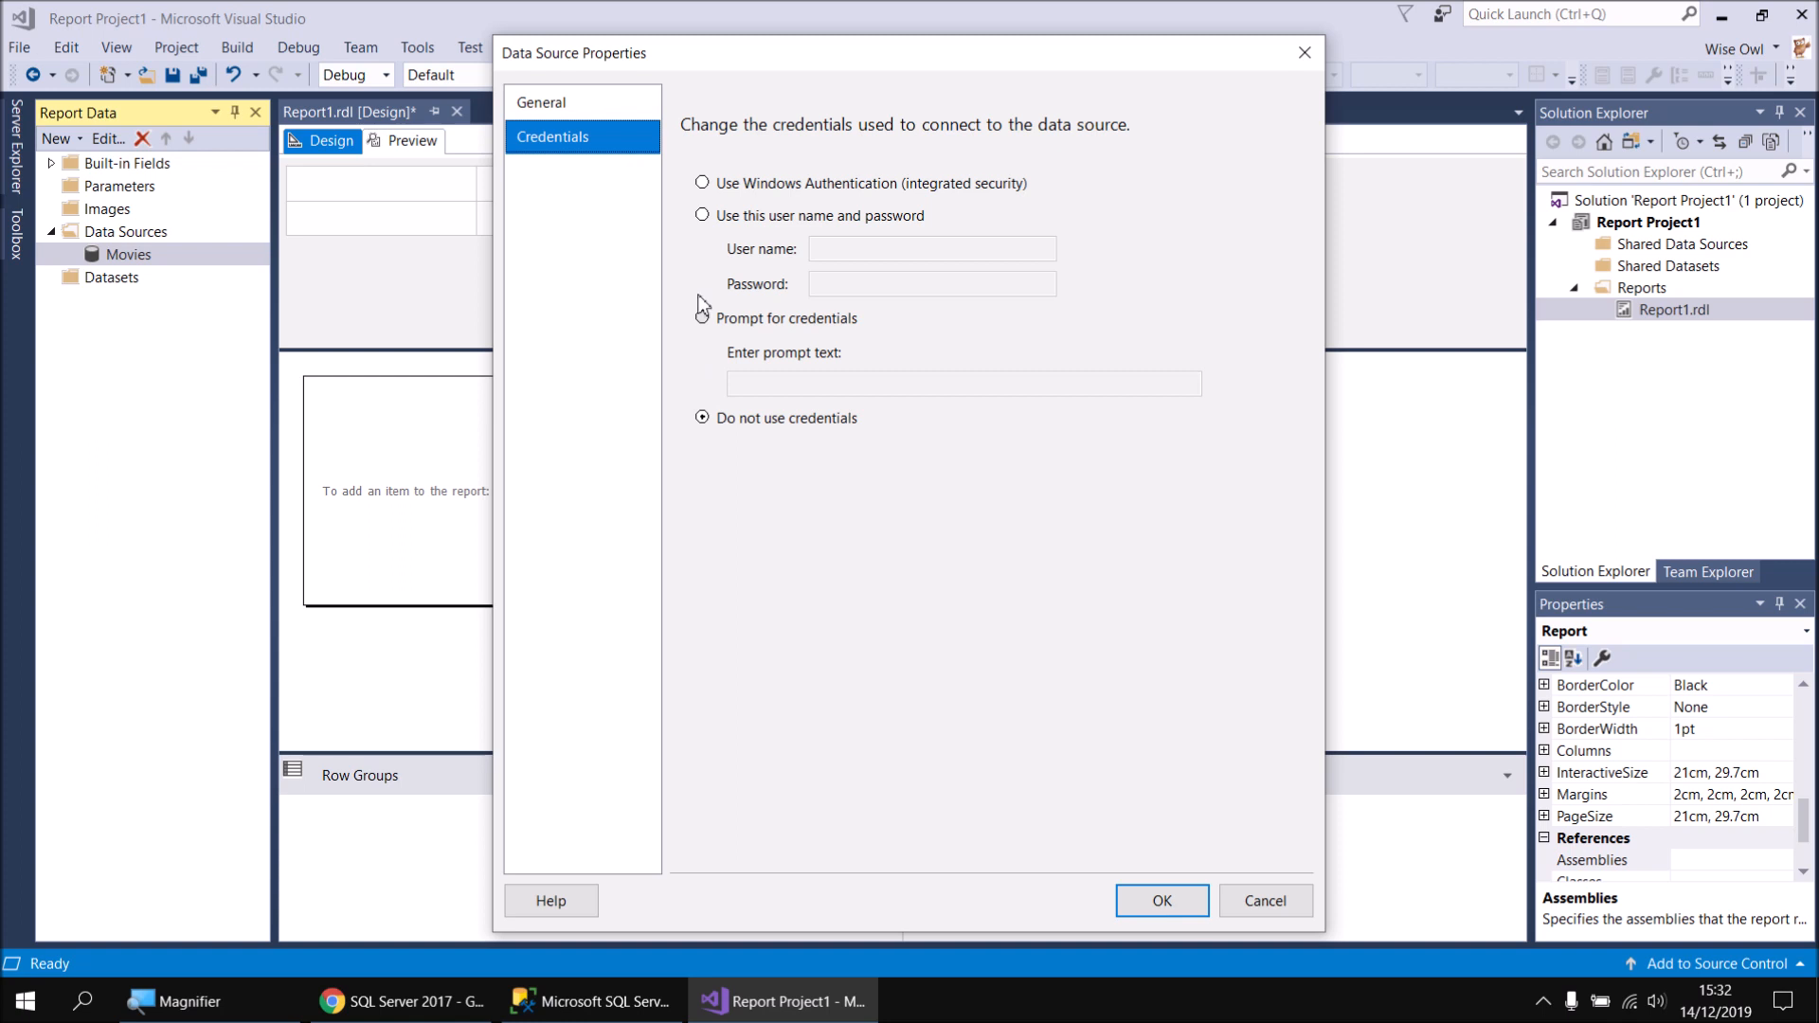
left_click(703, 184)
left_click(1162, 900)
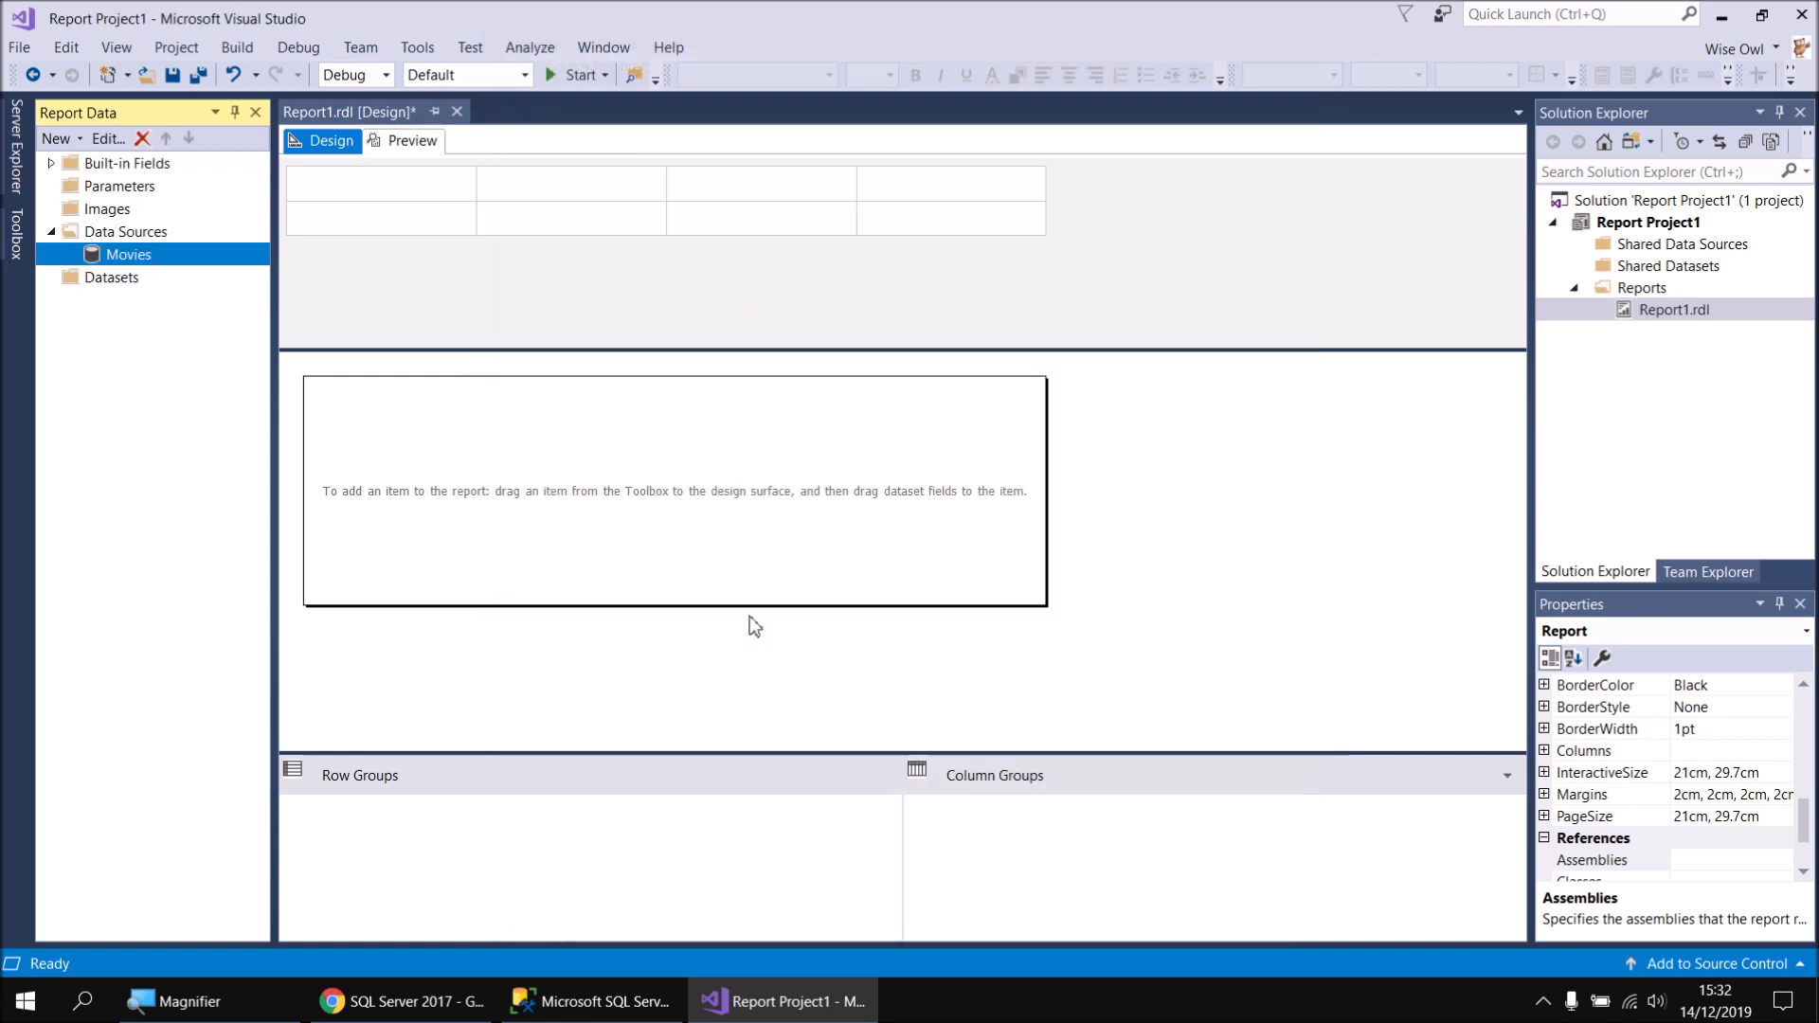
double_click(142, 262)
left_click(532, 140)
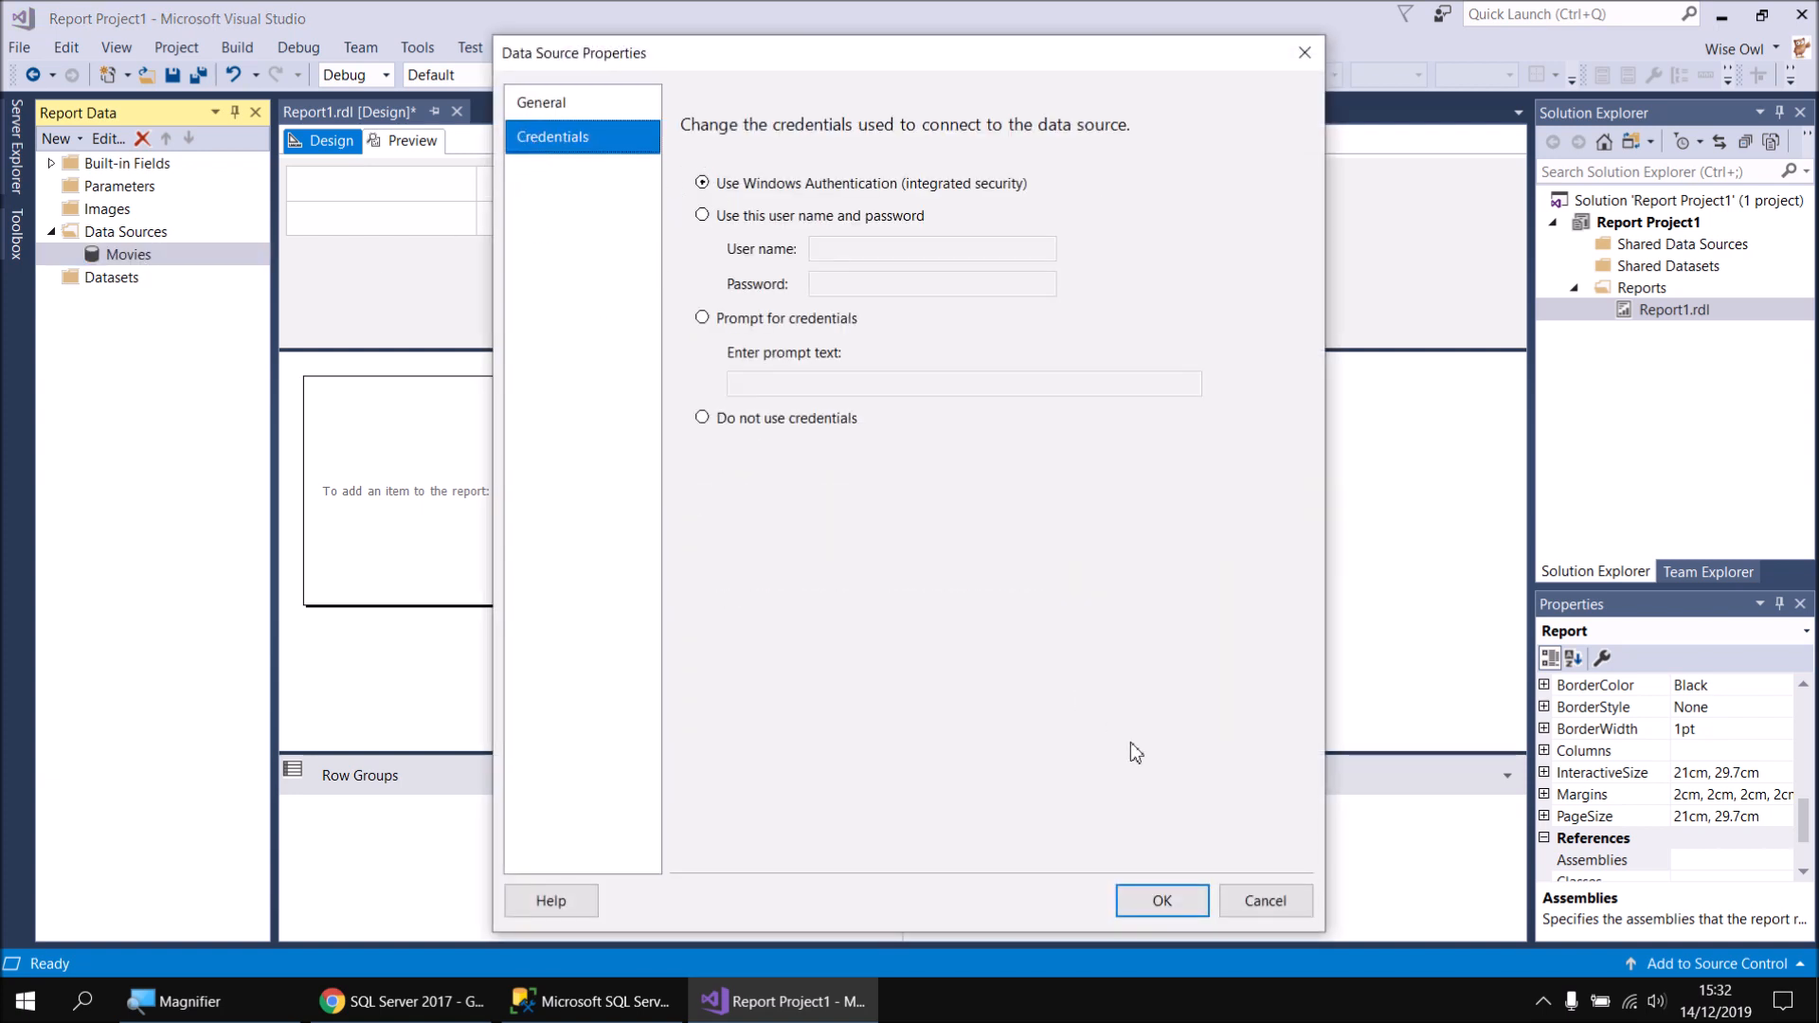
Close the data source properties, and switch to Chrome to examine the Group By options of the finished Dynamic Groups and Filters report
left_click(1158, 901)
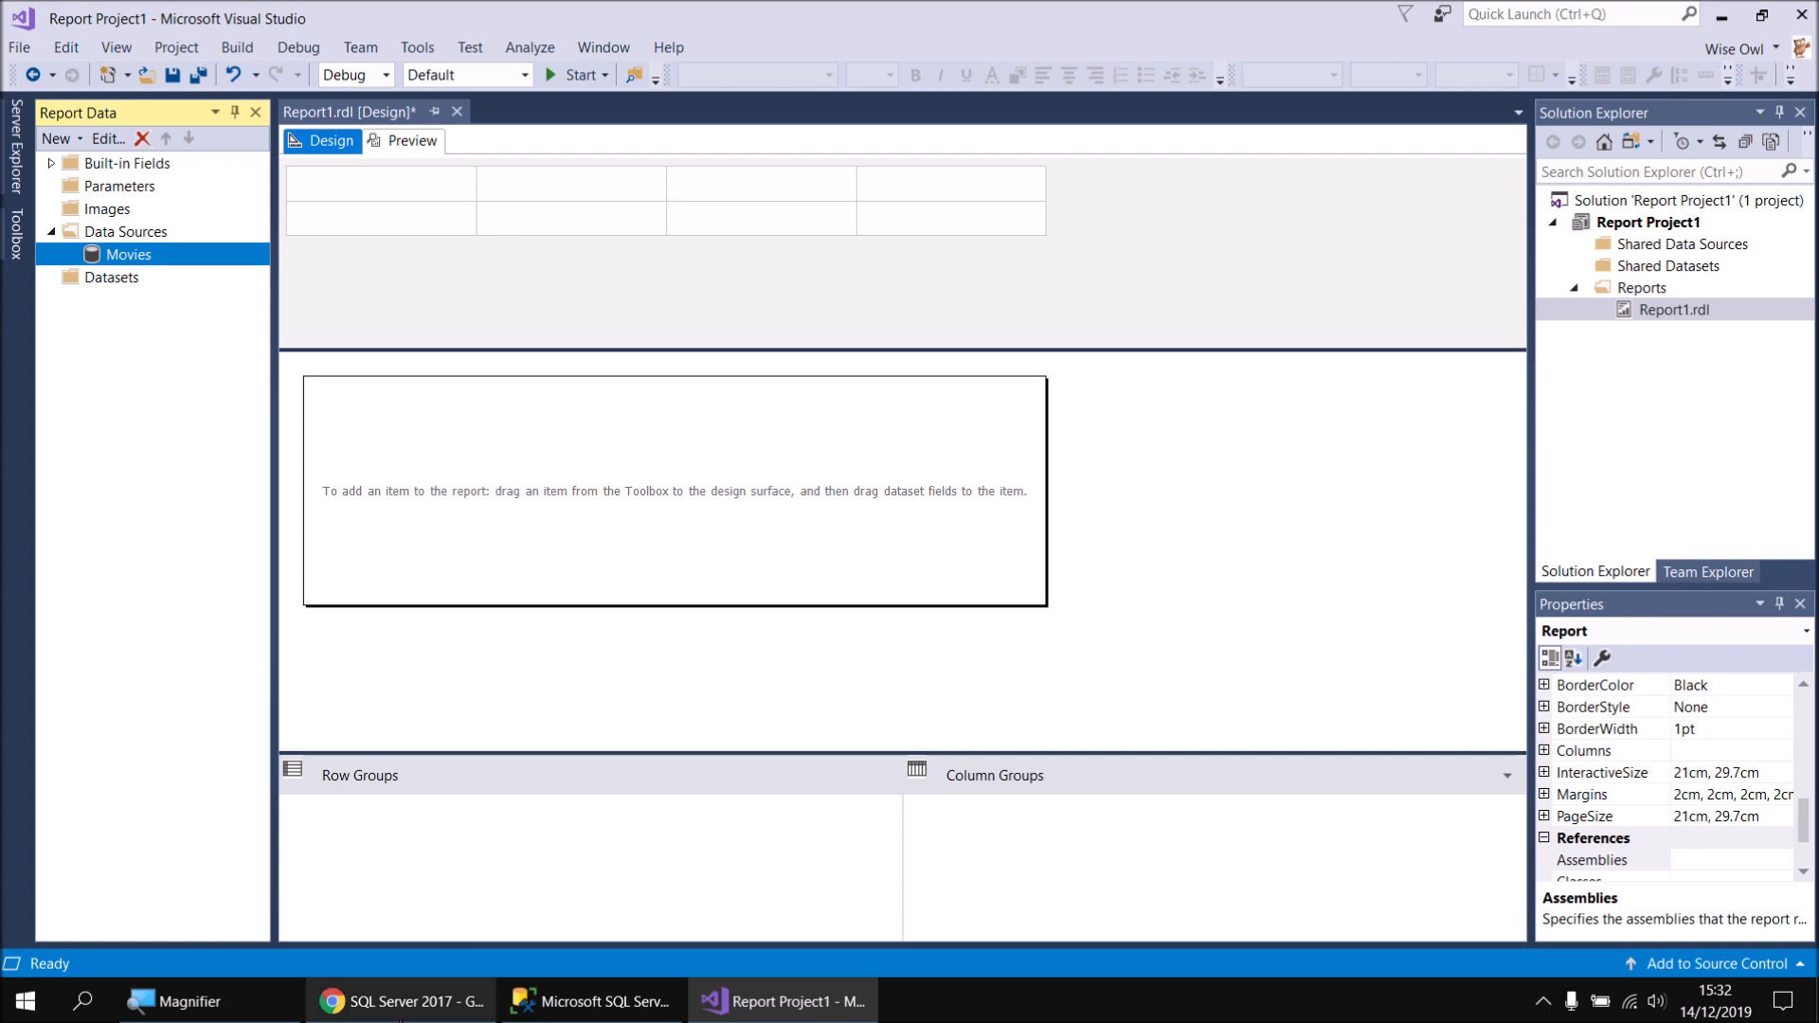
left_click(343, 895)
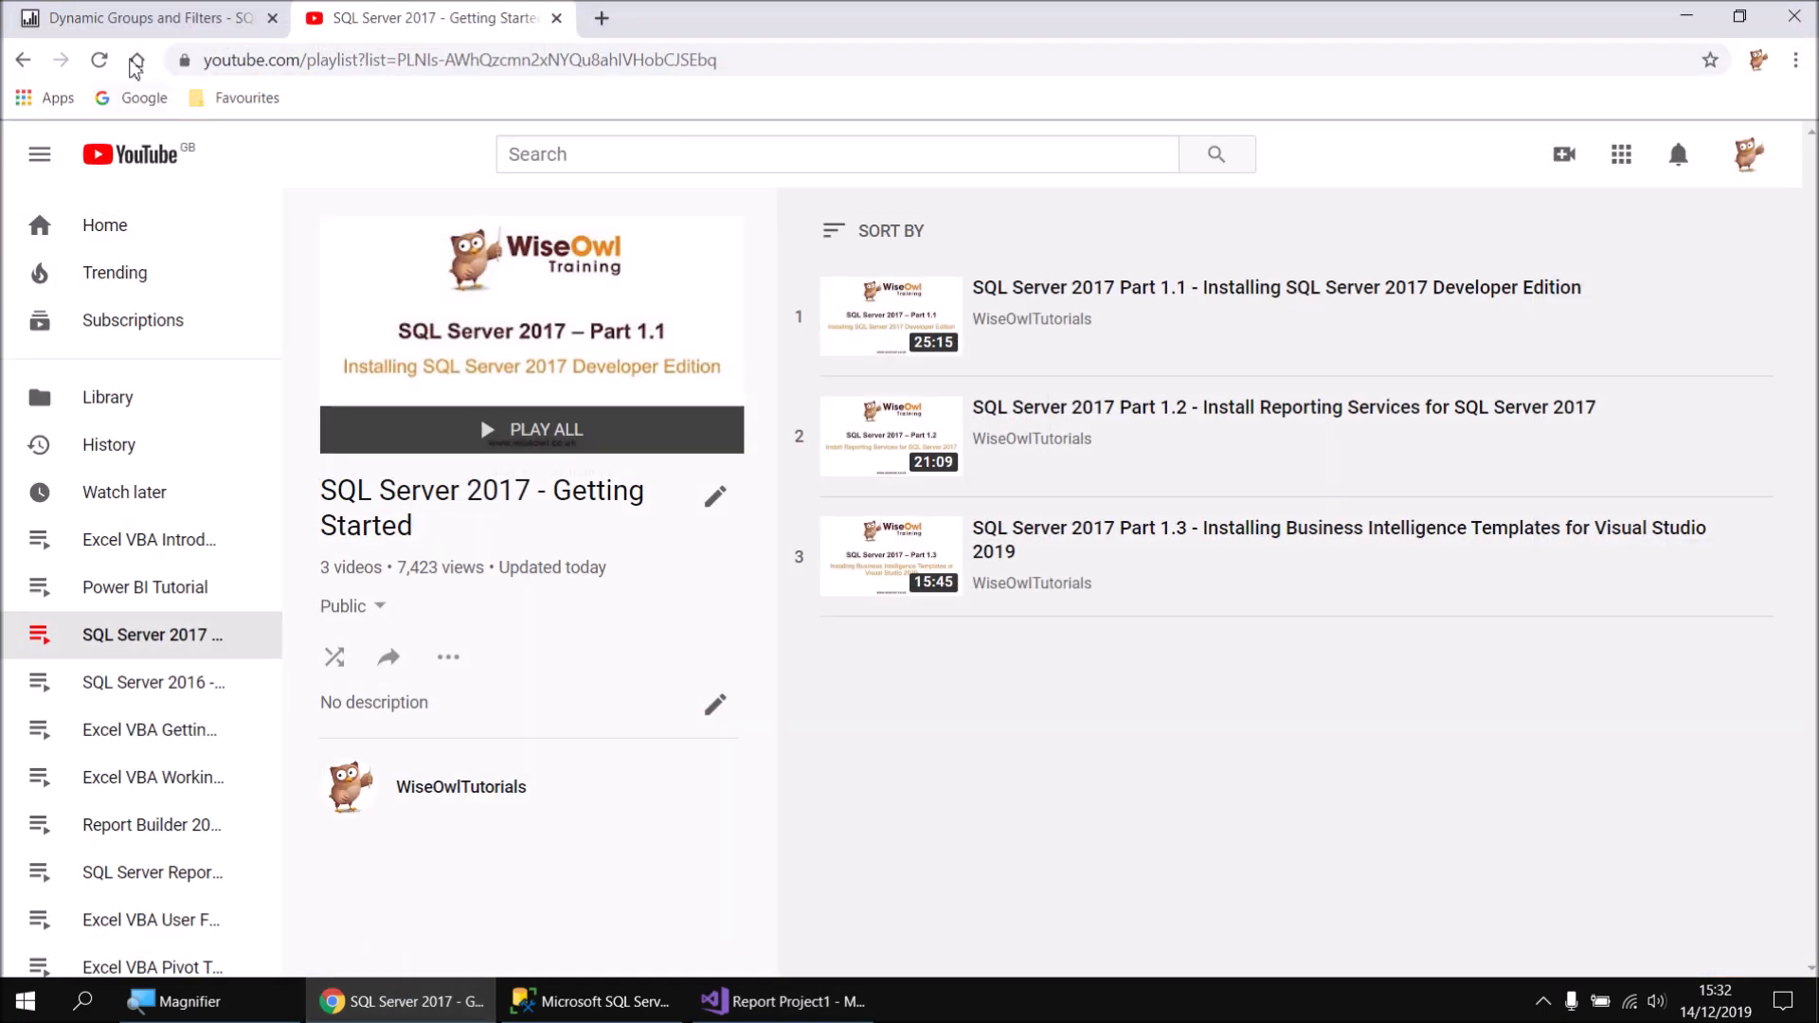
left_click(114, 18)
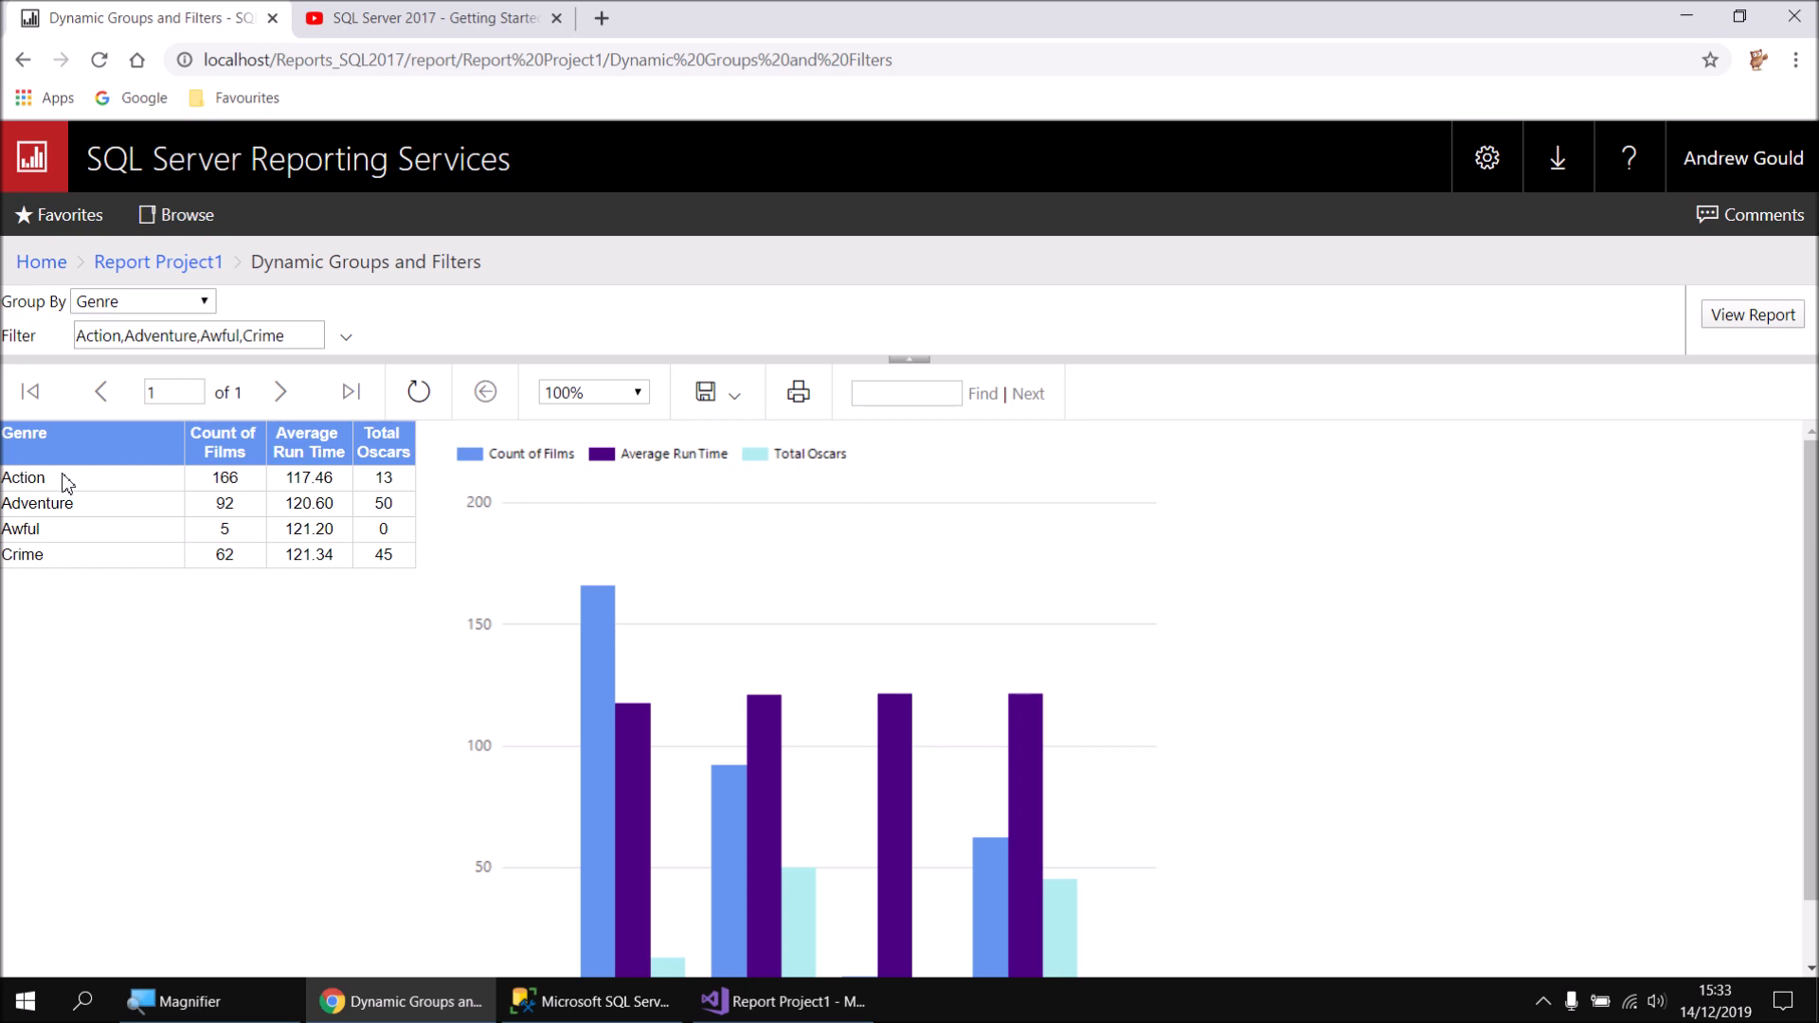
left_click(207, 301)
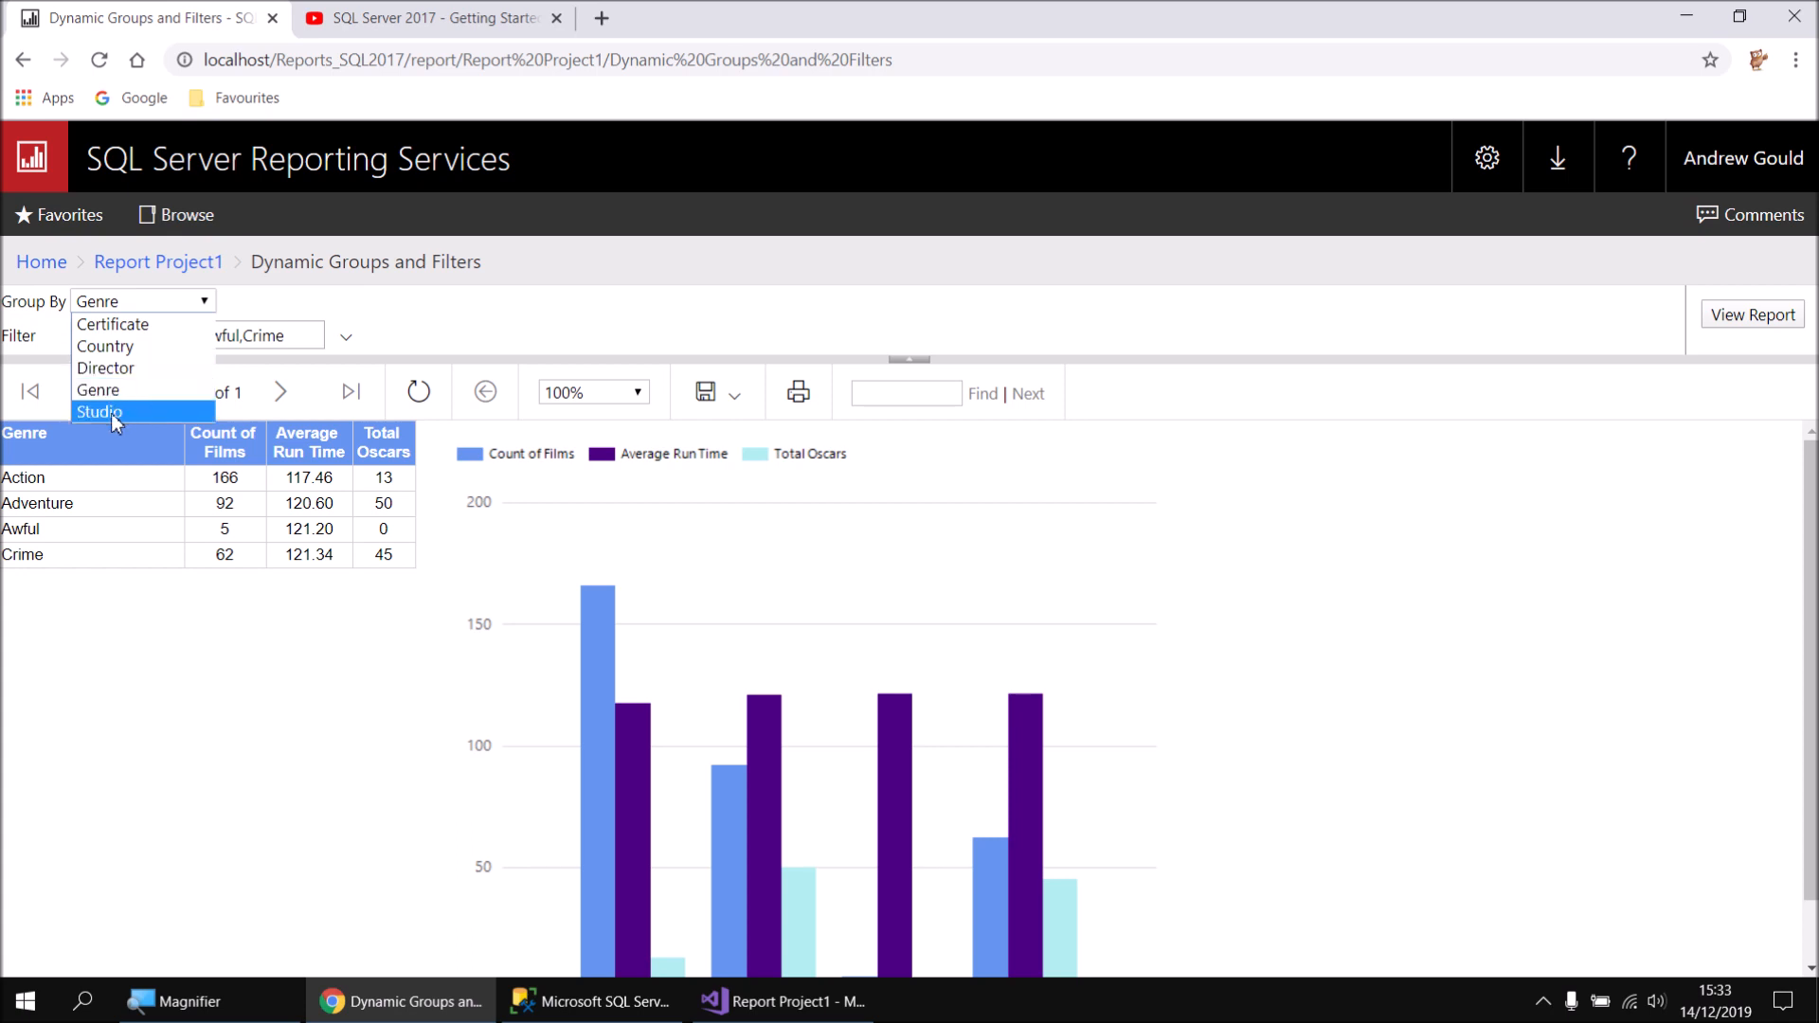
left_click(188, 695)
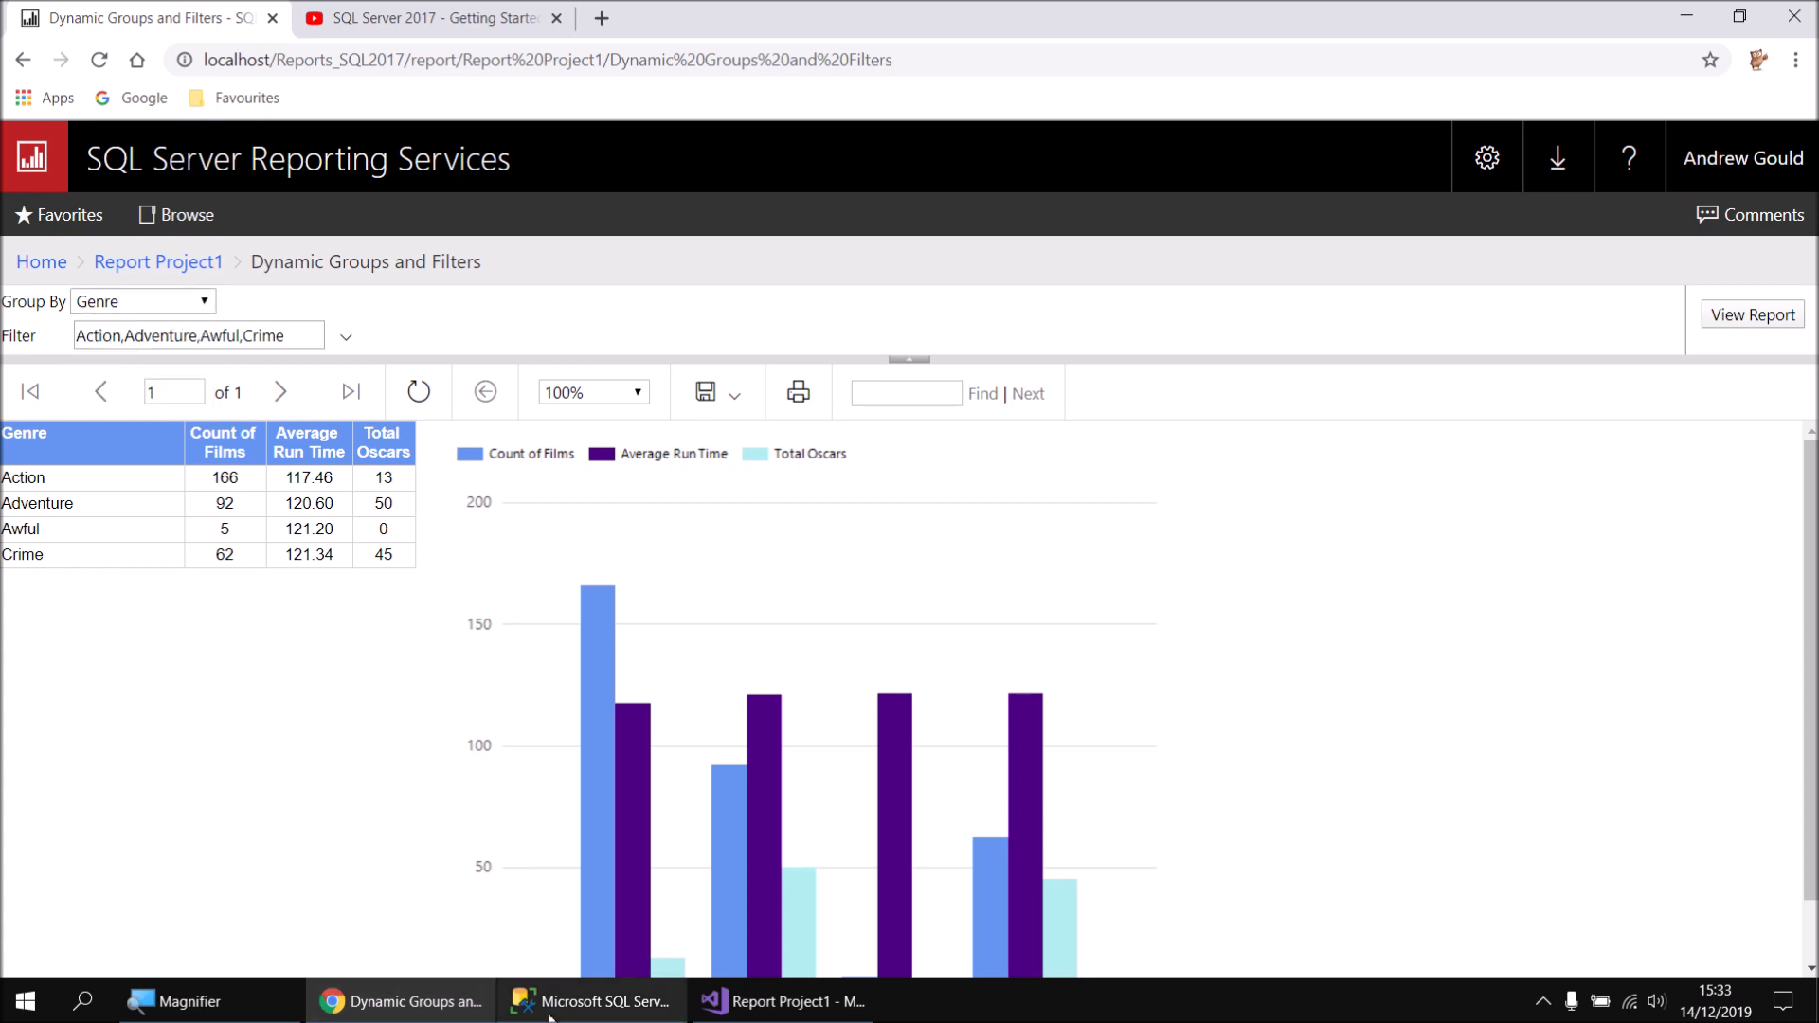
left_click(764, 1009)
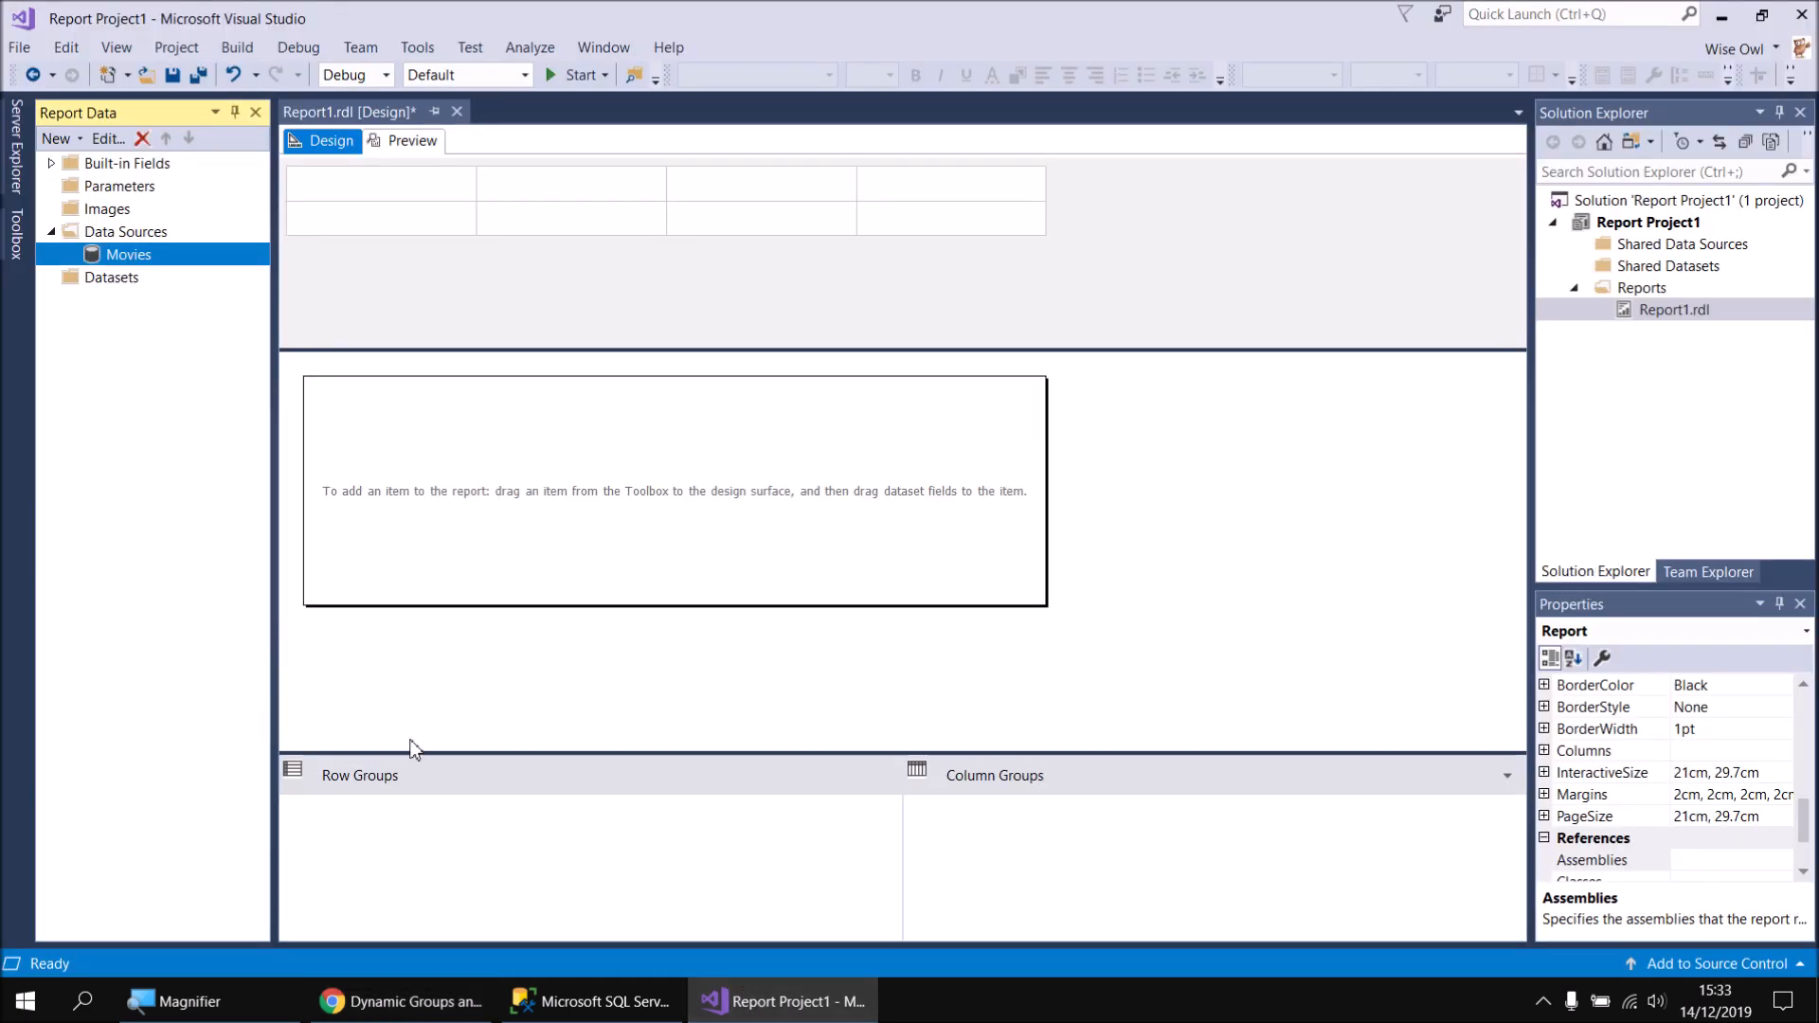
Switch back to Visual Studio and start a new embedded dataset named FilmDetails on the Movies data source
right_click(156, 264)
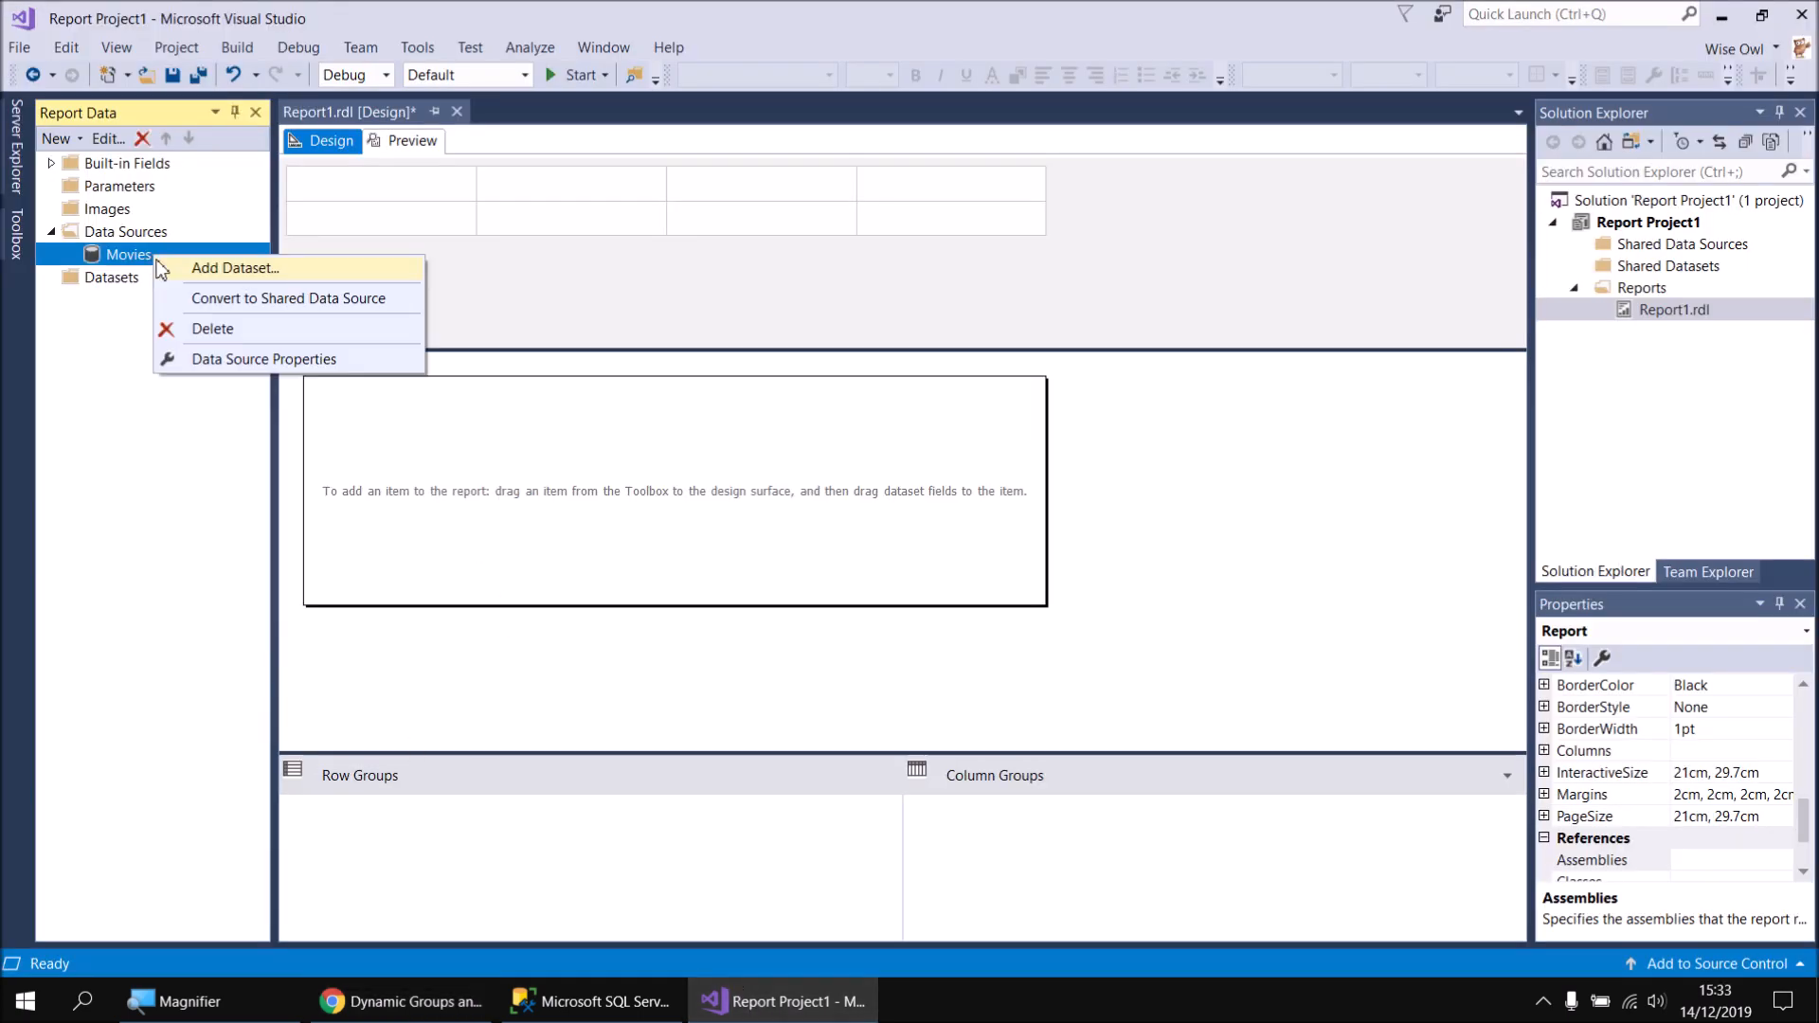
left_click(201, 269)
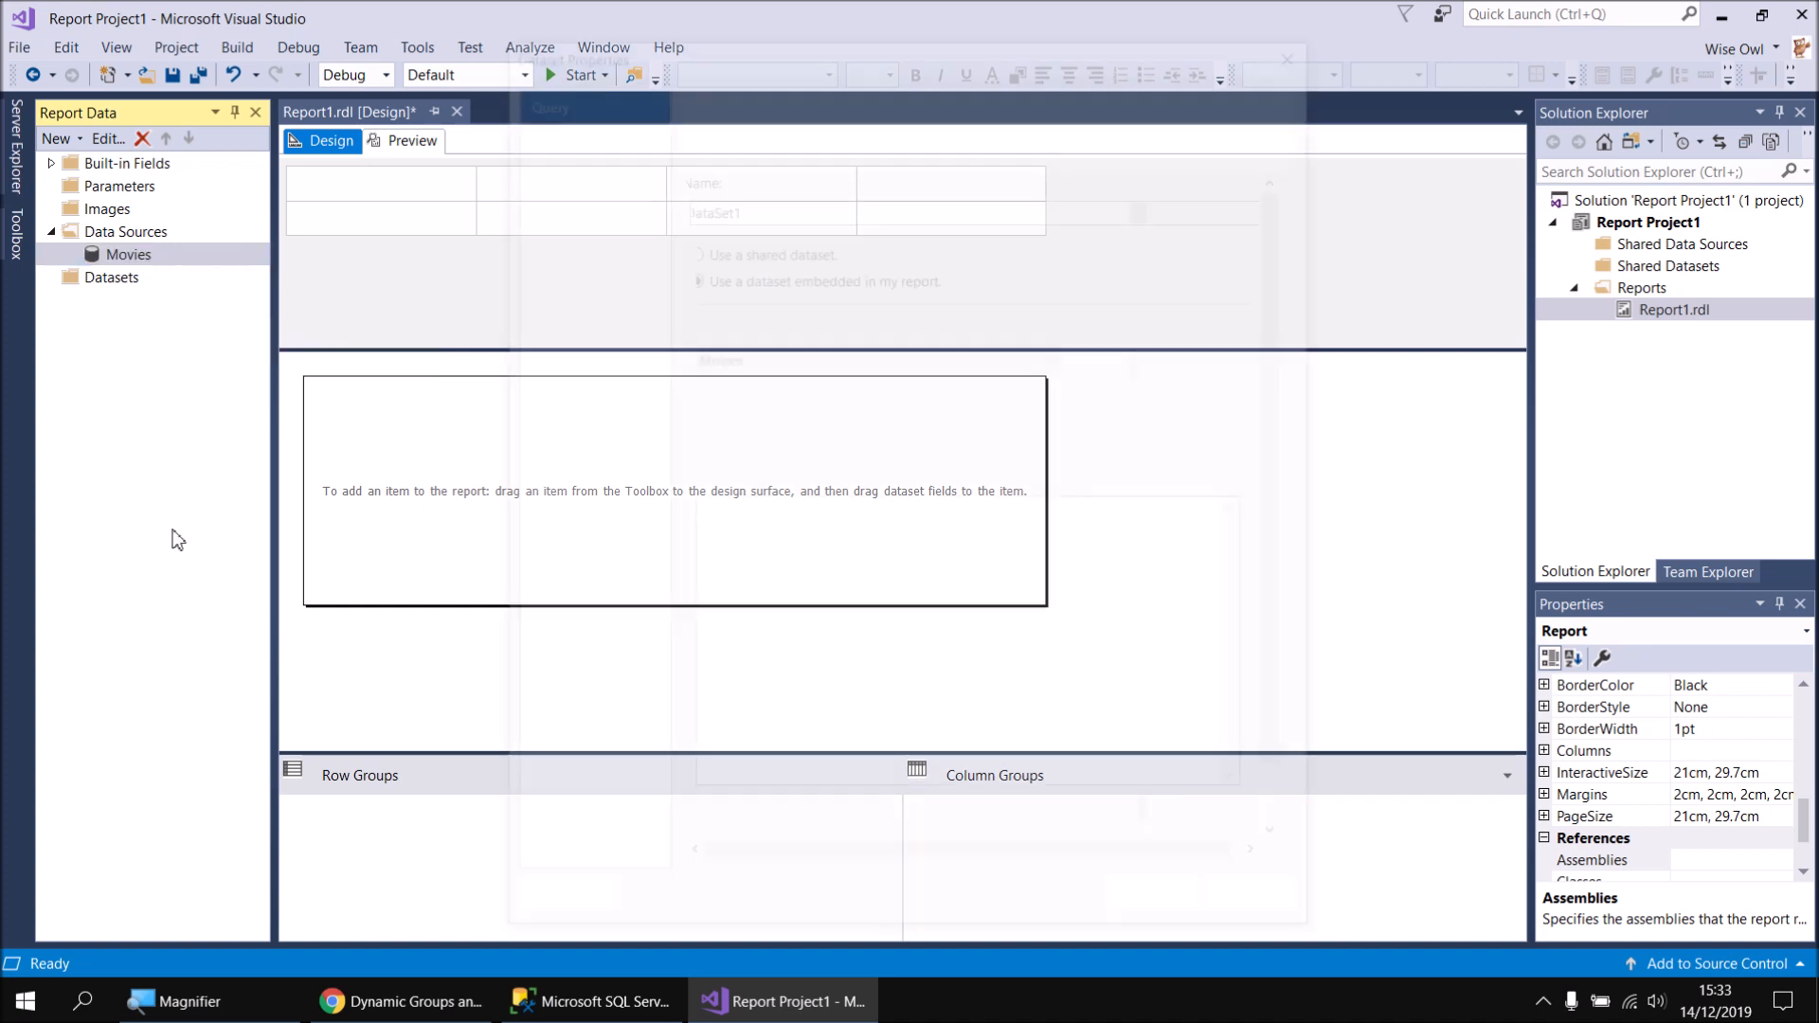
double_click(720, 202)
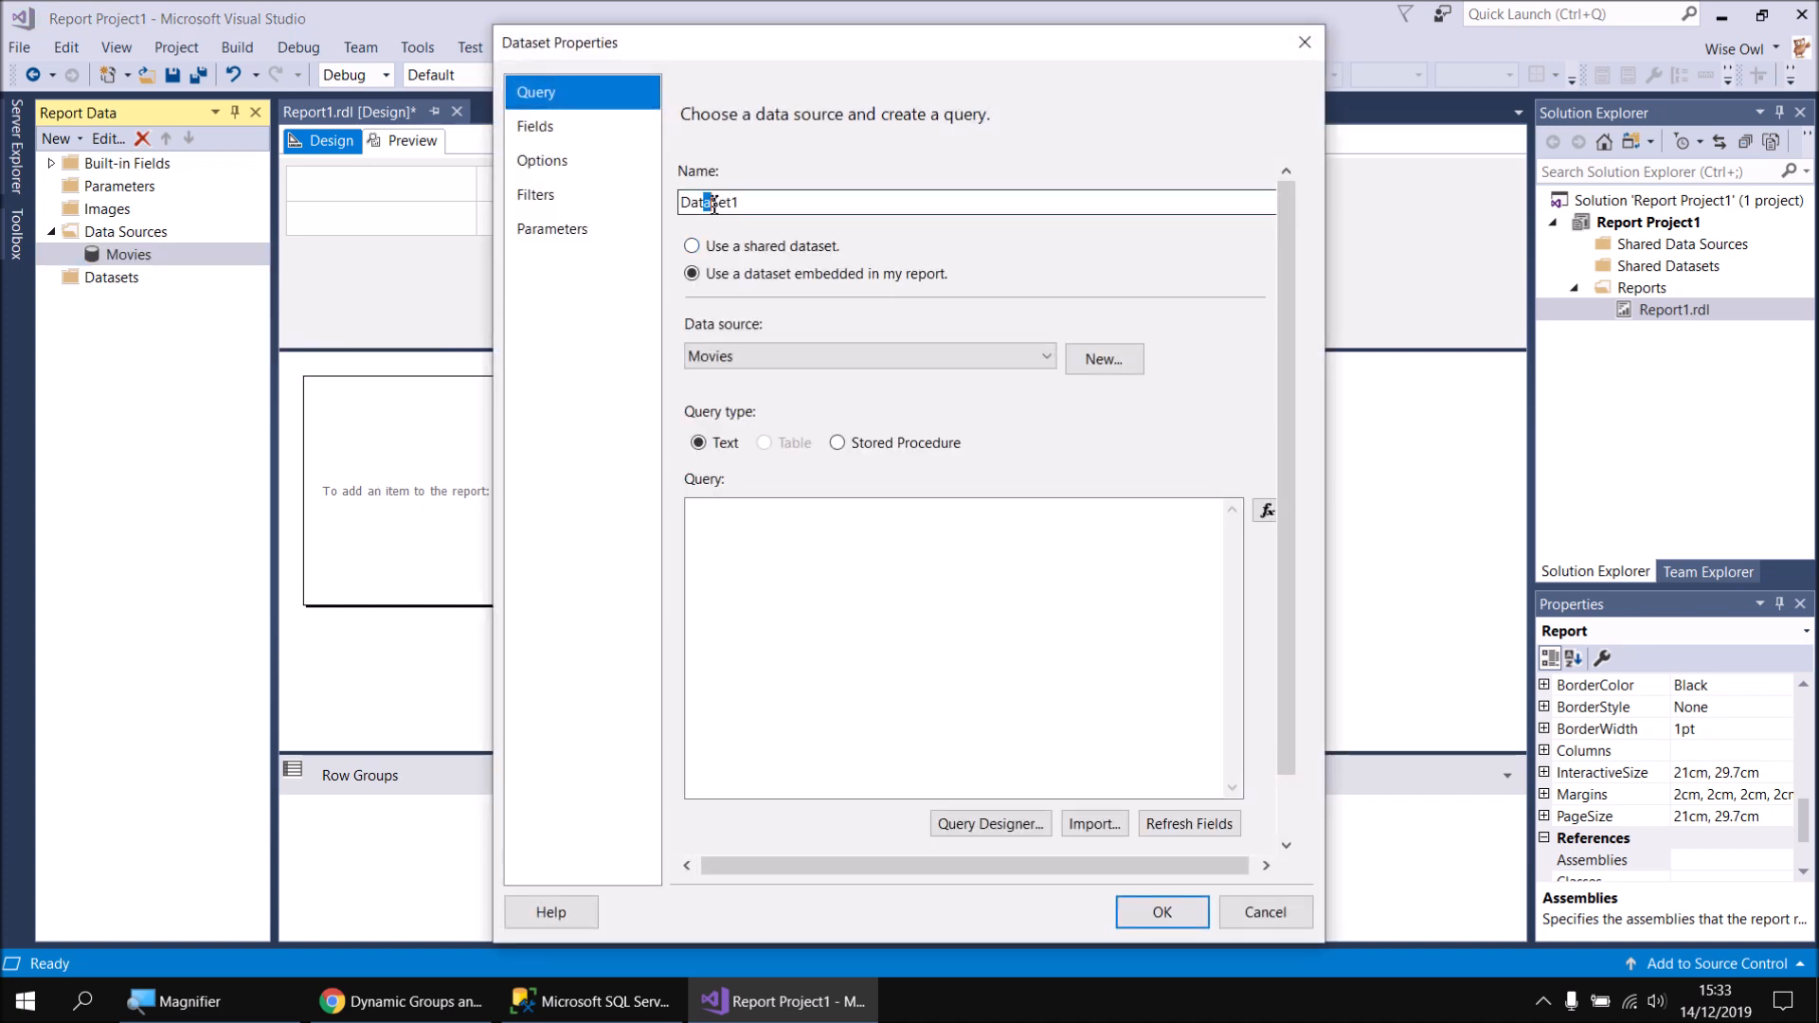
type("FilmDetails")
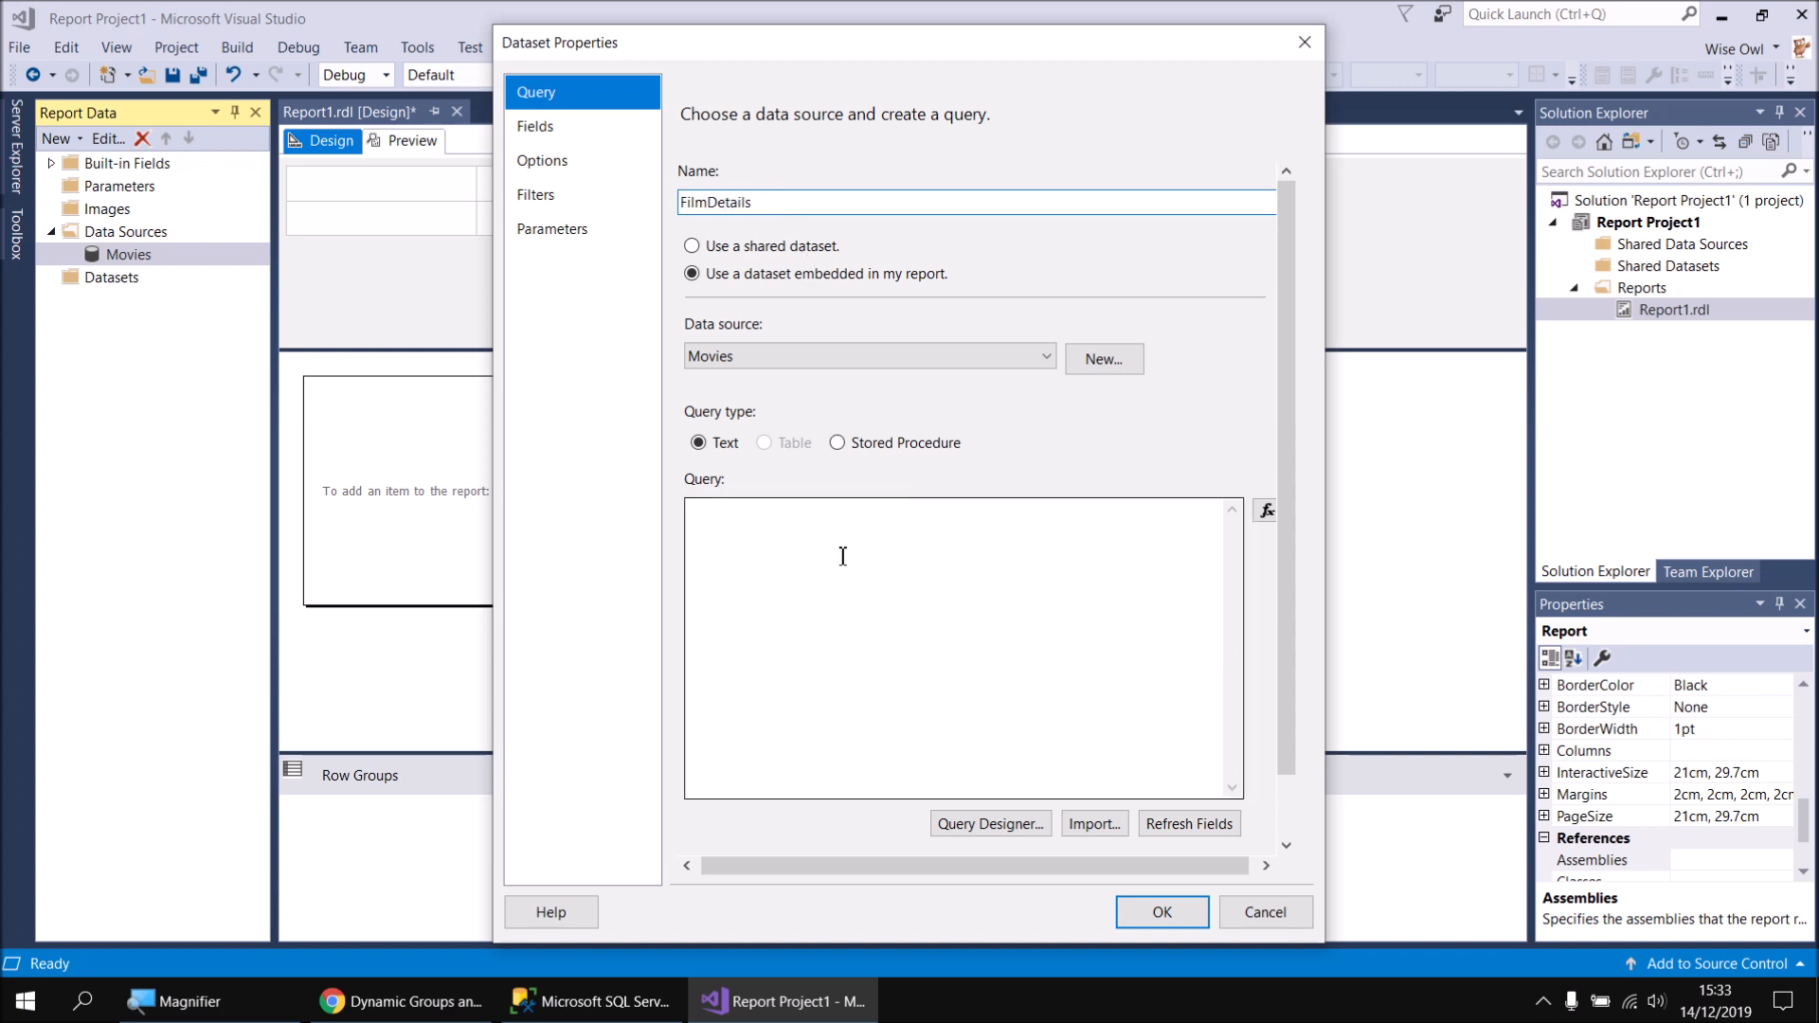
Add the Film, Certificate, Country, Genre and Studio tables to the dataset's query with the Query Designer
left_click(986, 828)
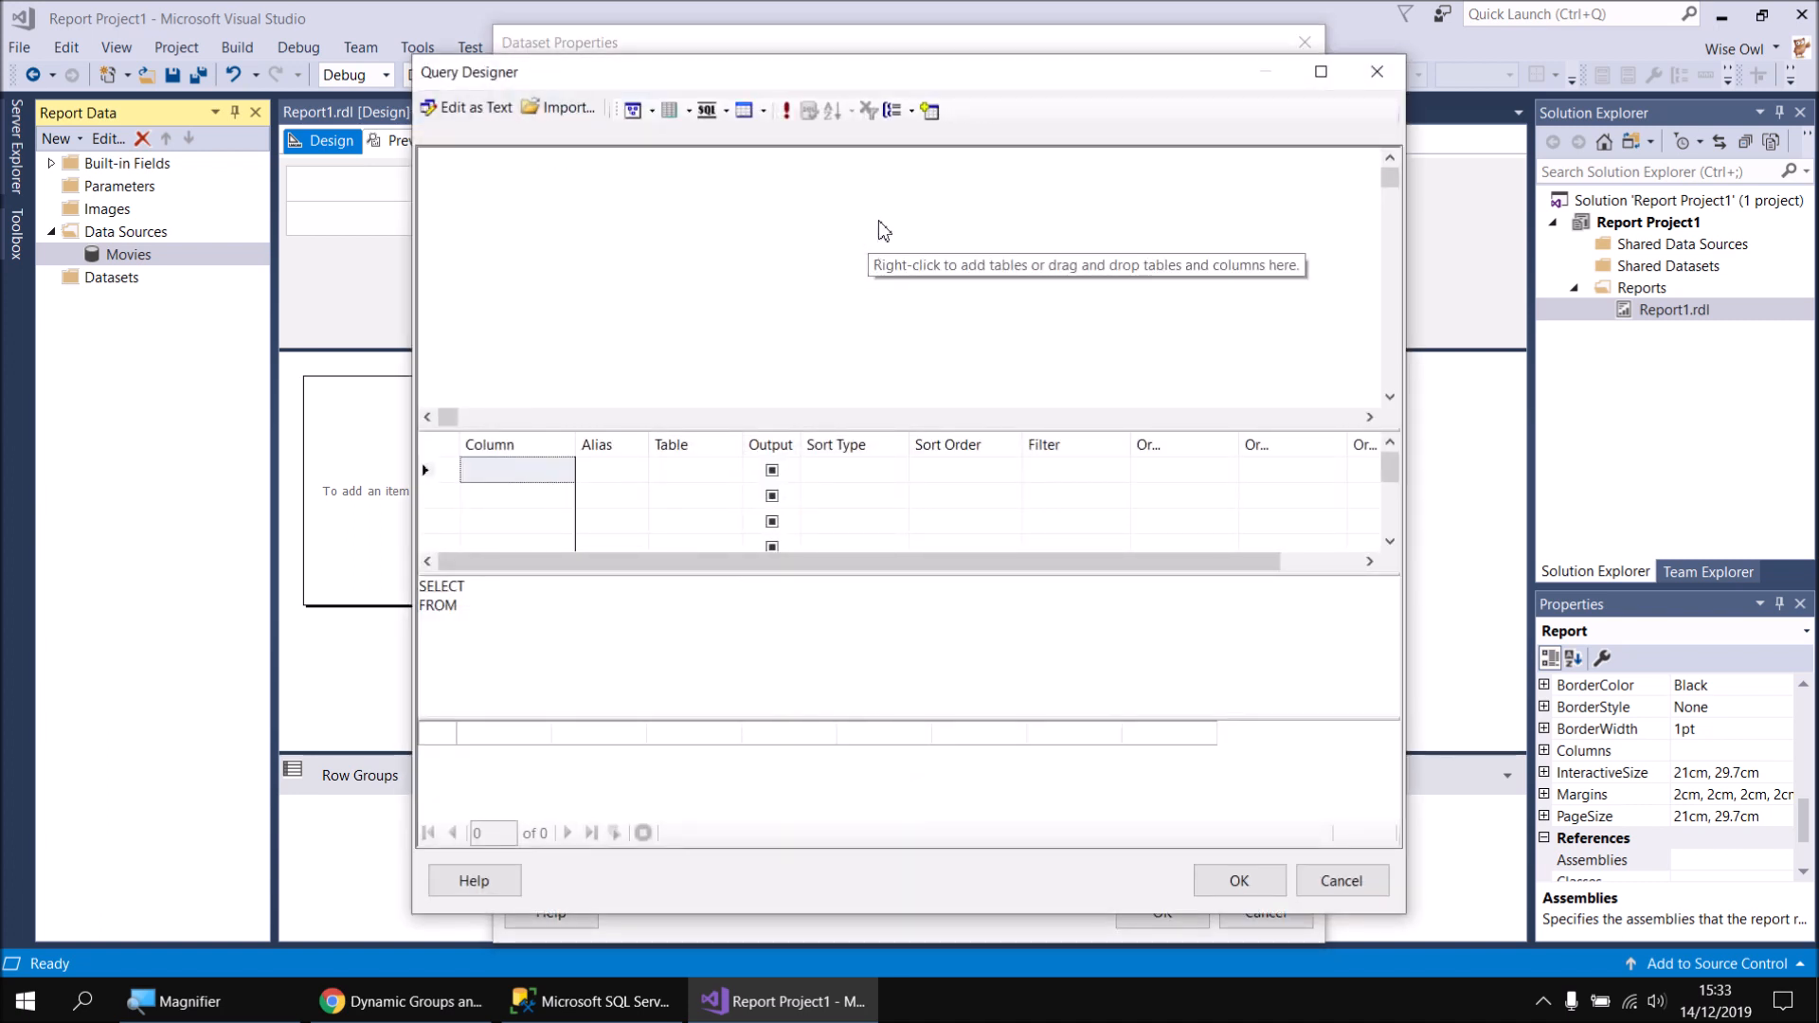
left_click(930, 113)
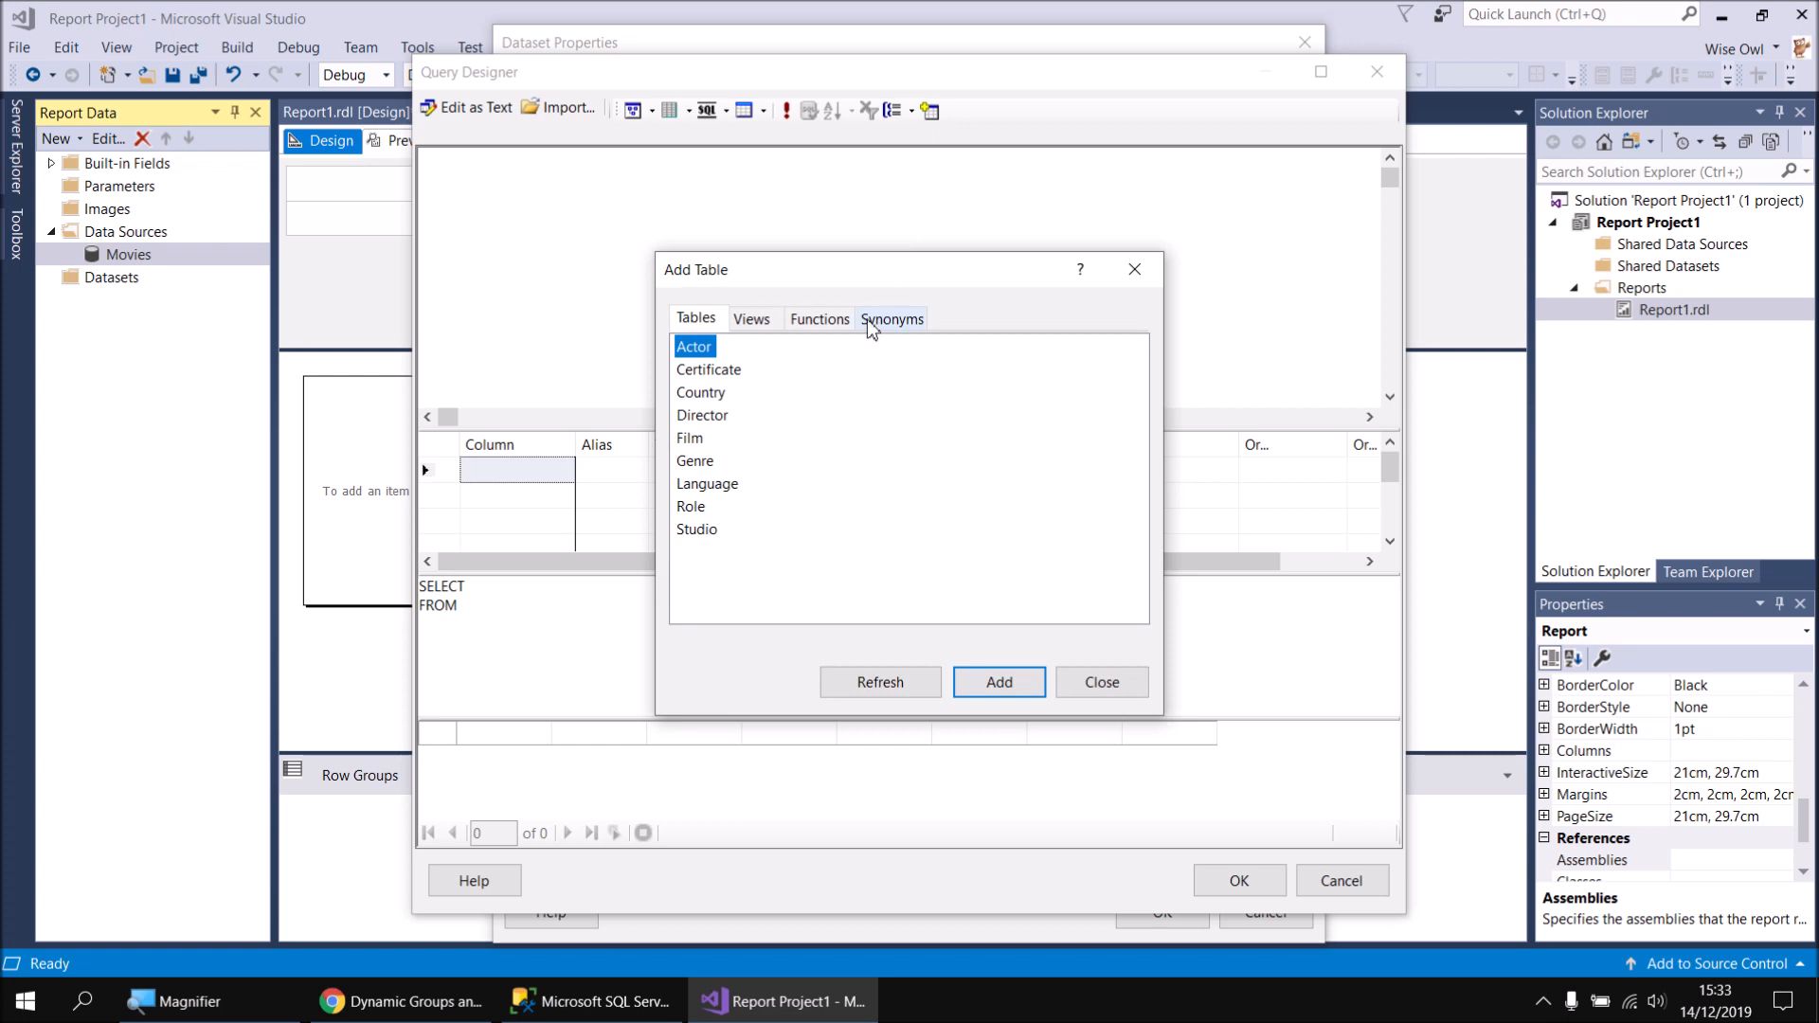
left_click(700, 443)
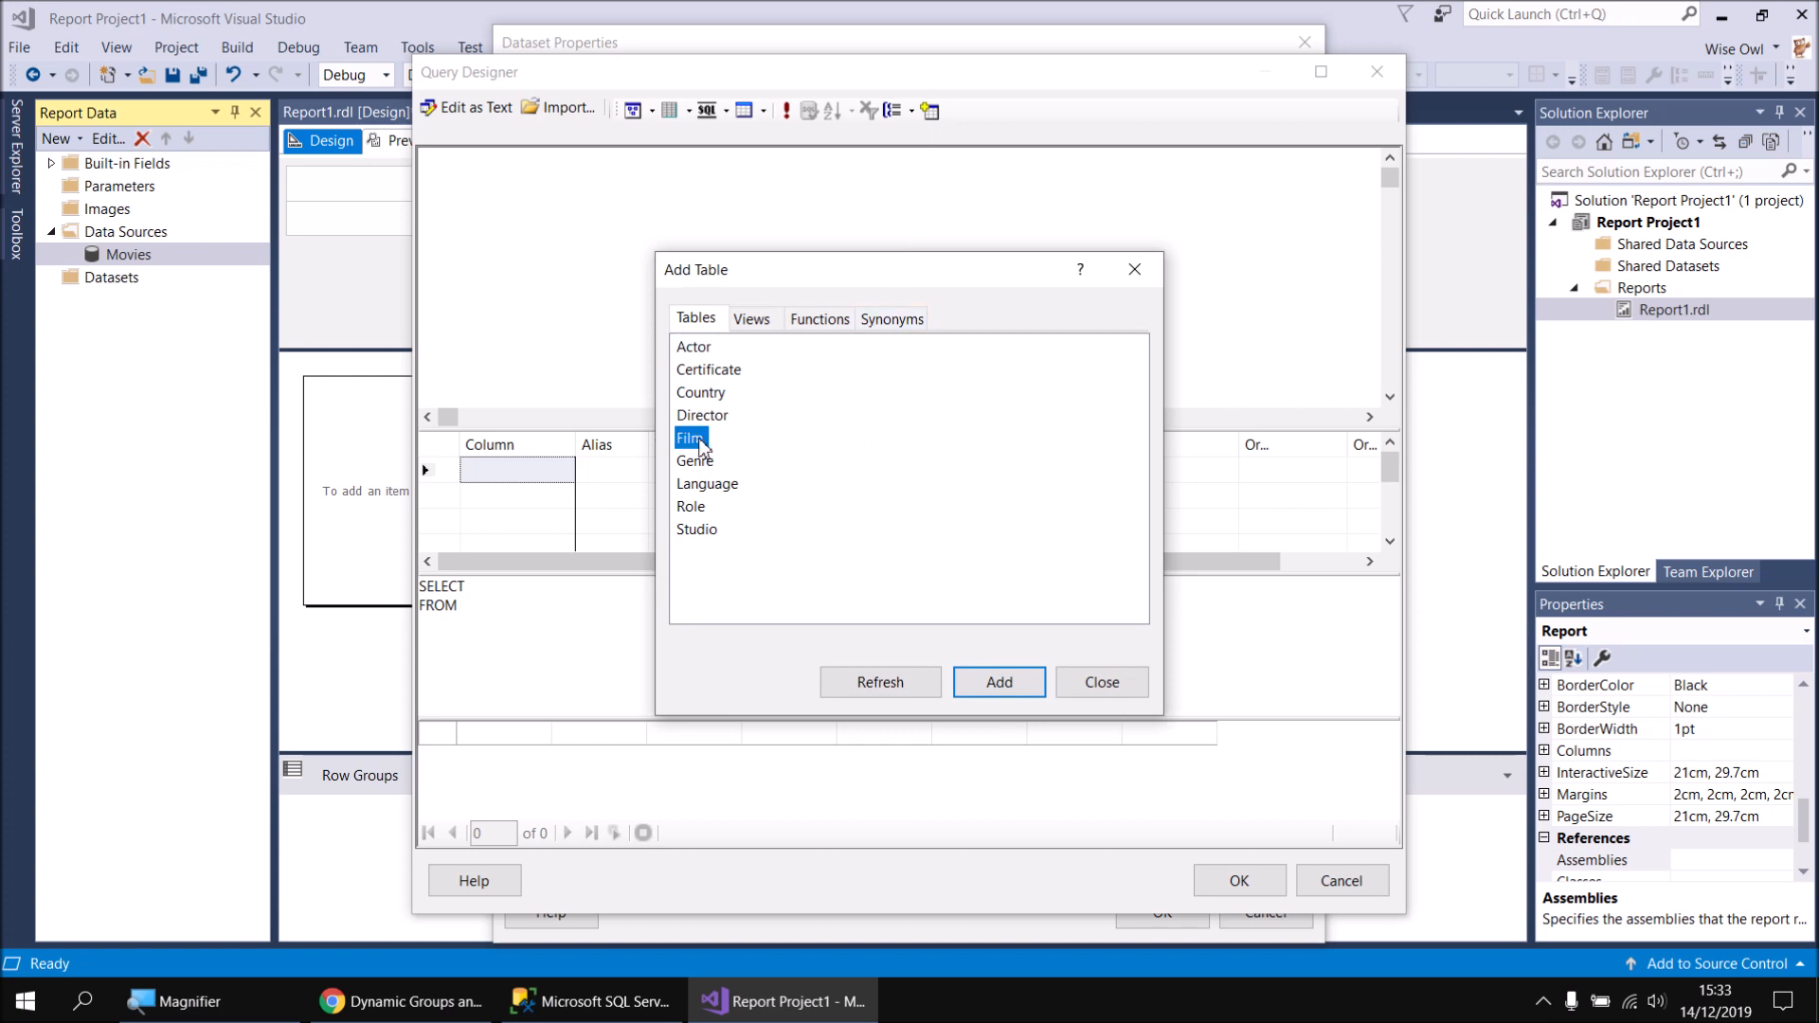
double_click(693, 439)
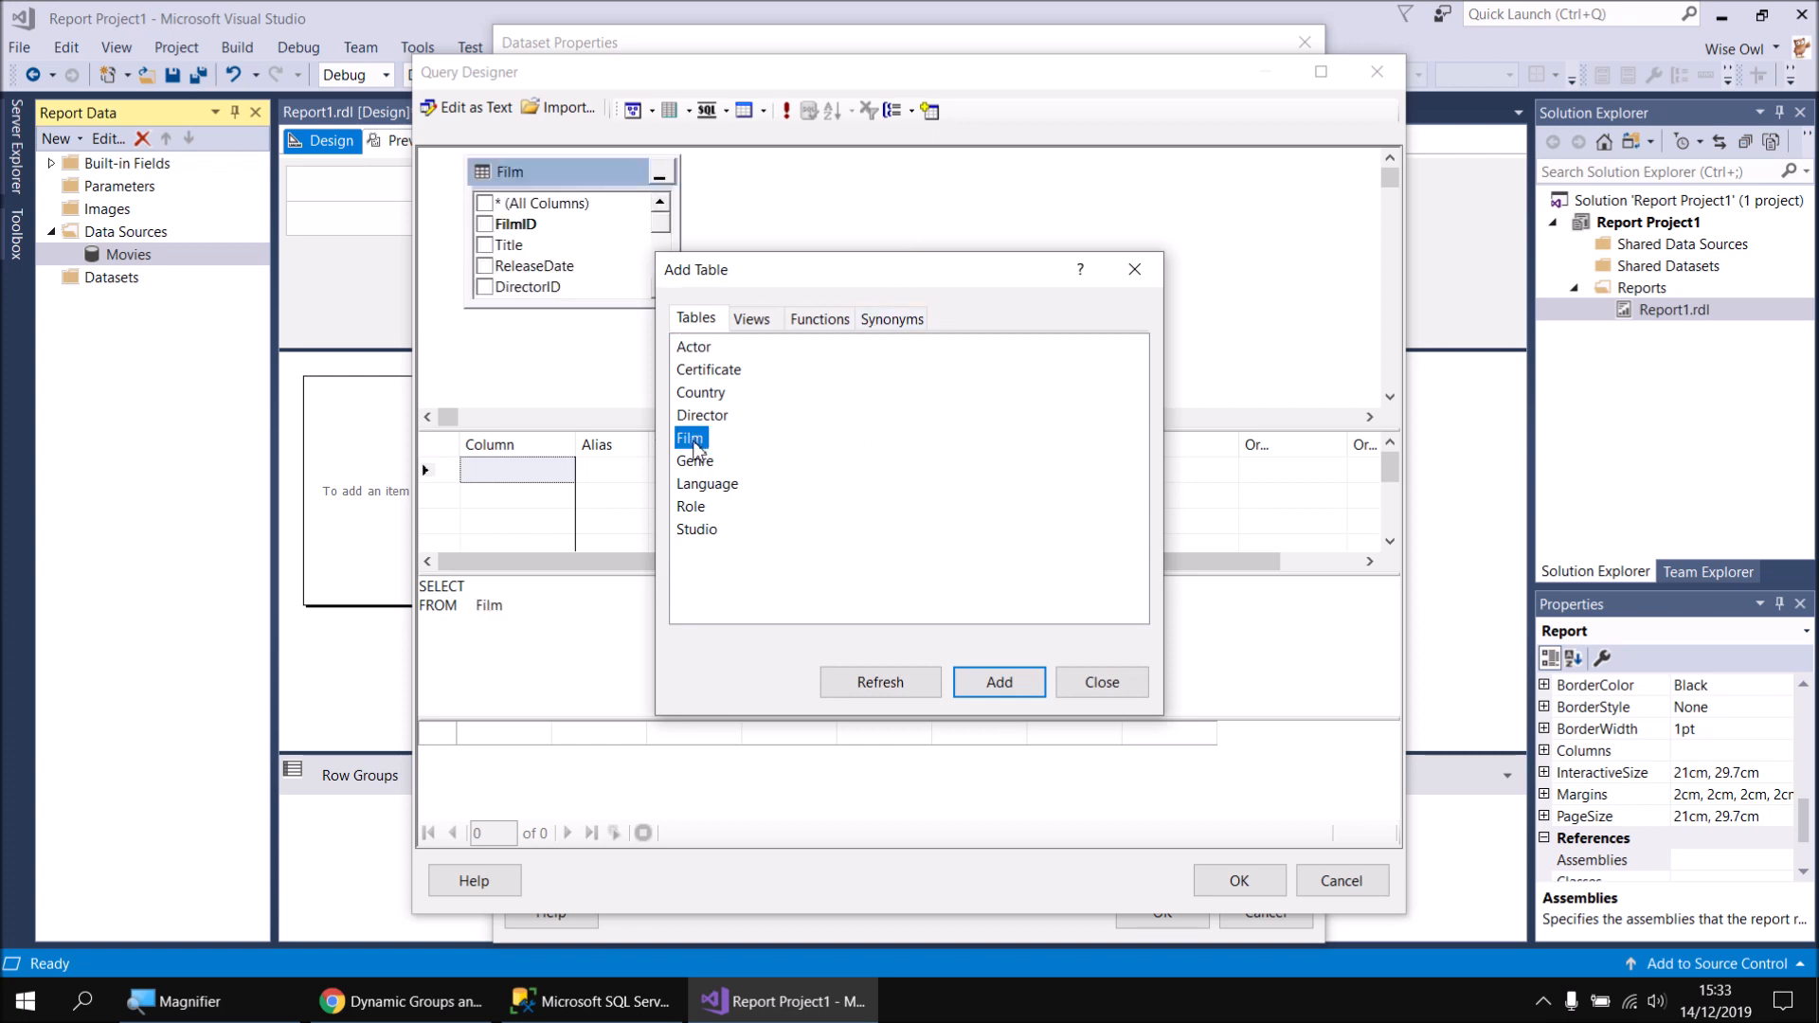
double_click(711, 372)
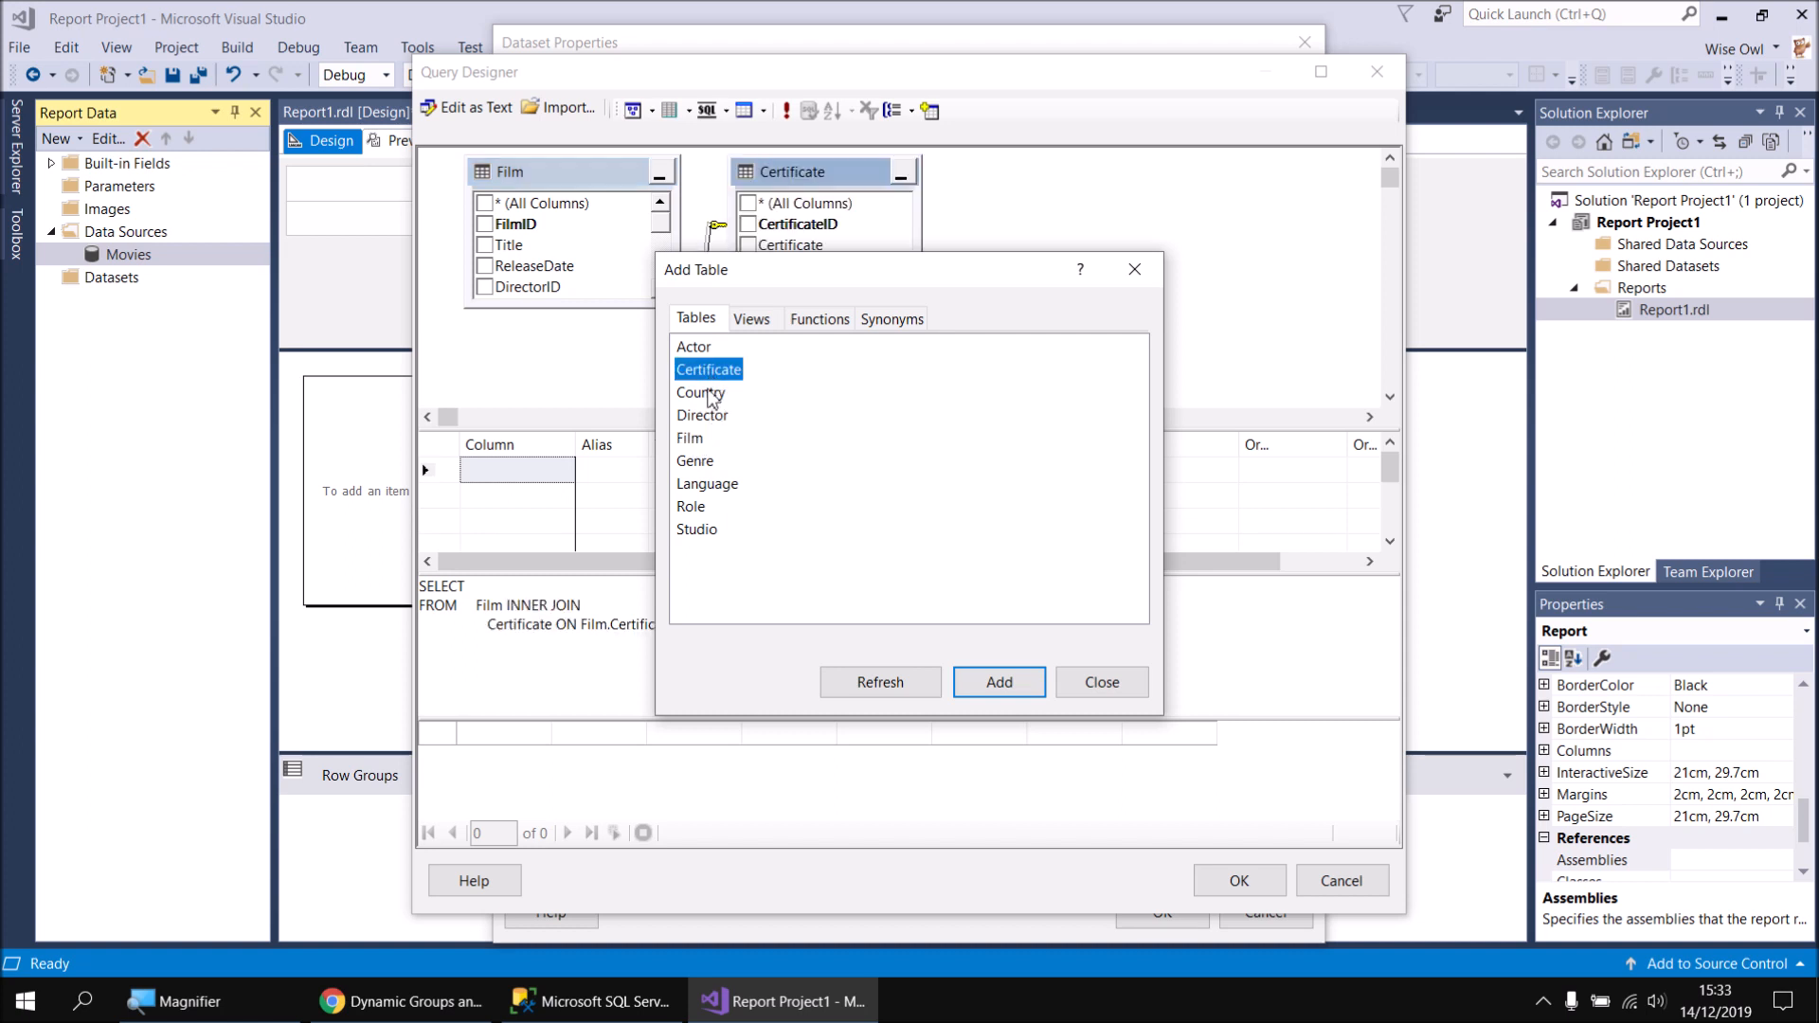
double_click(707, 395)
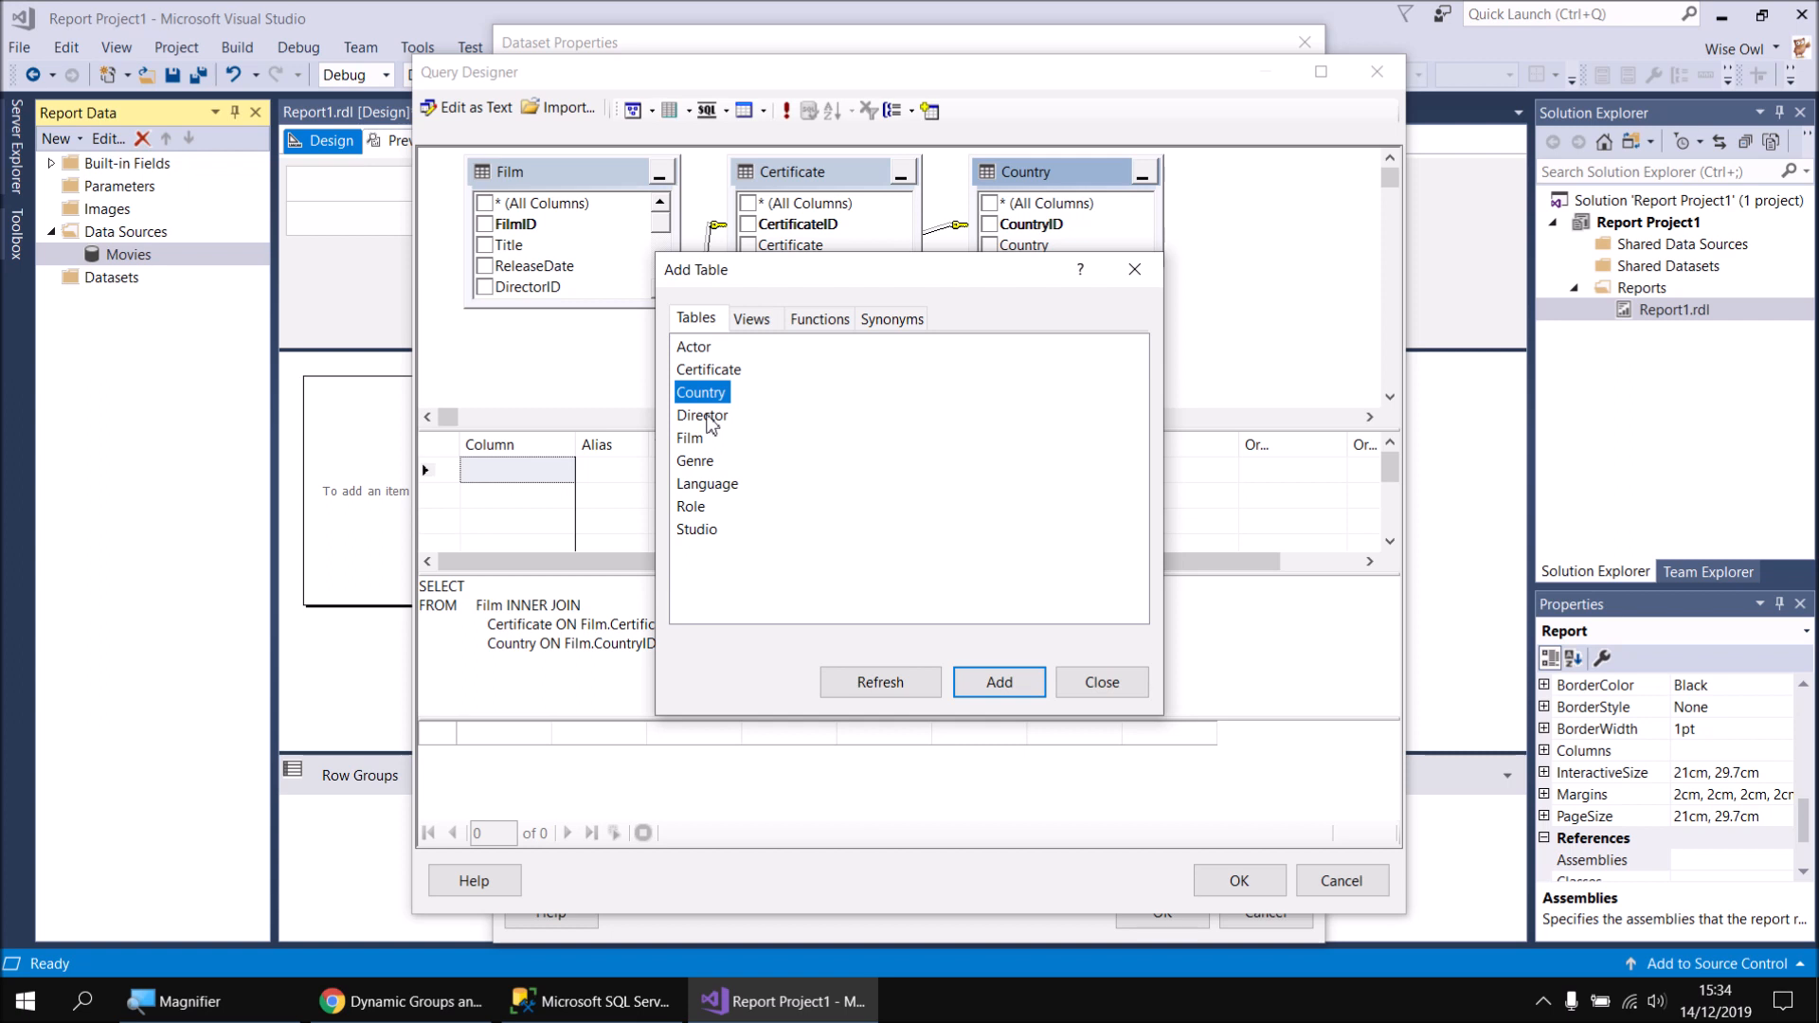
double_click(696, 466)
left_click(698, 532)
double_click(696, 534)
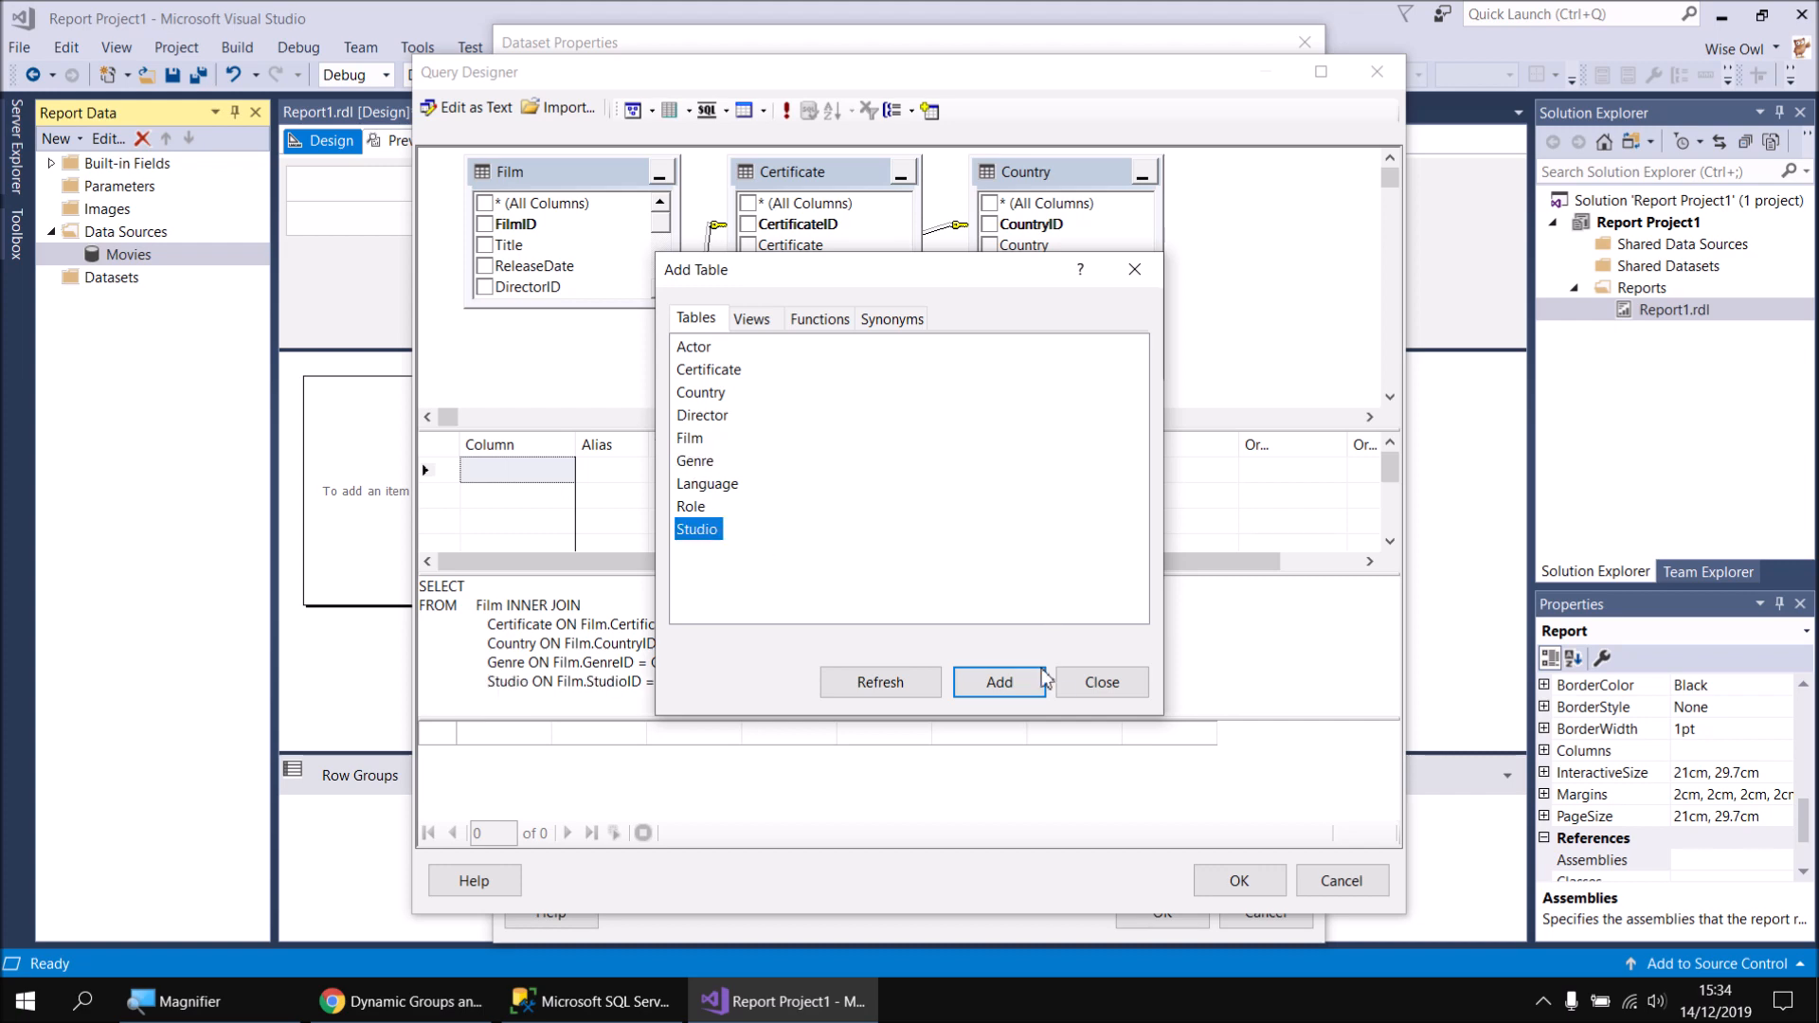
left_click(1118, 688)
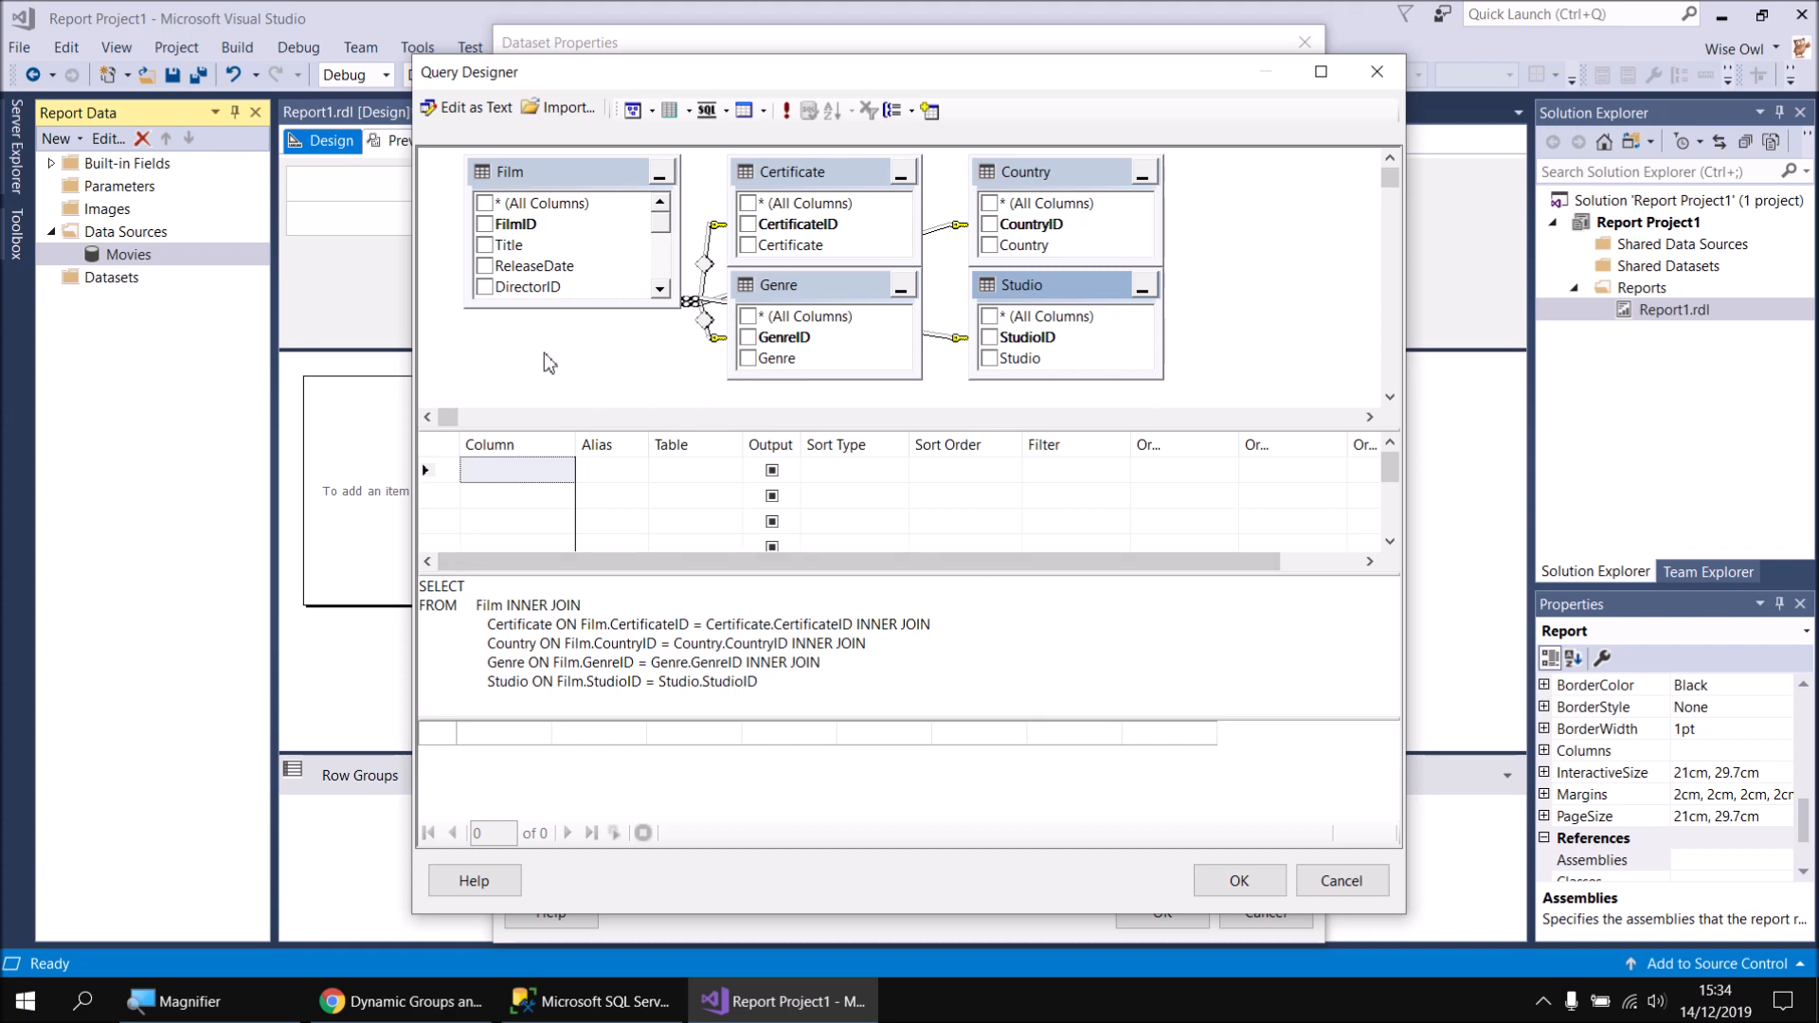
Include the FilmID, RunTimeMinutes and OscarWins columns of the Film table in the query output
left_click(486, 225)
left_click_drag(569, 301, 557, 388)
scroll(554, 296, "down", 1)
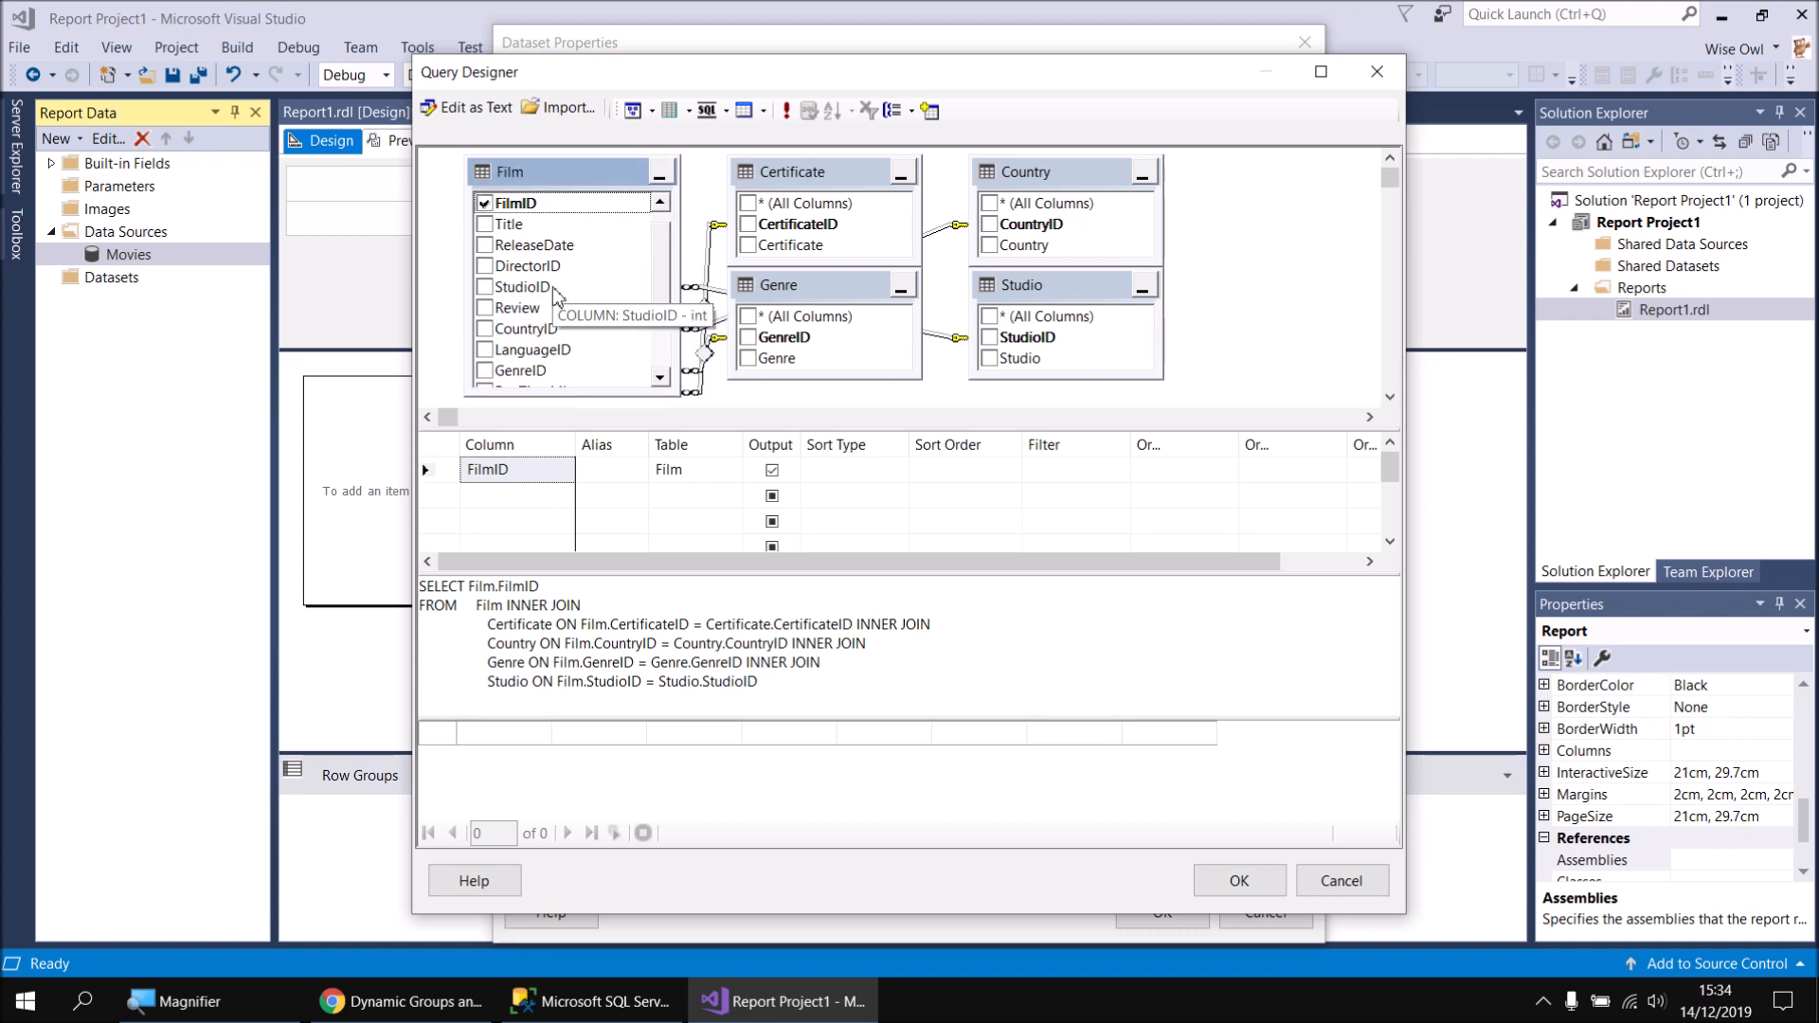
scroll(554, 295, "down", 1)
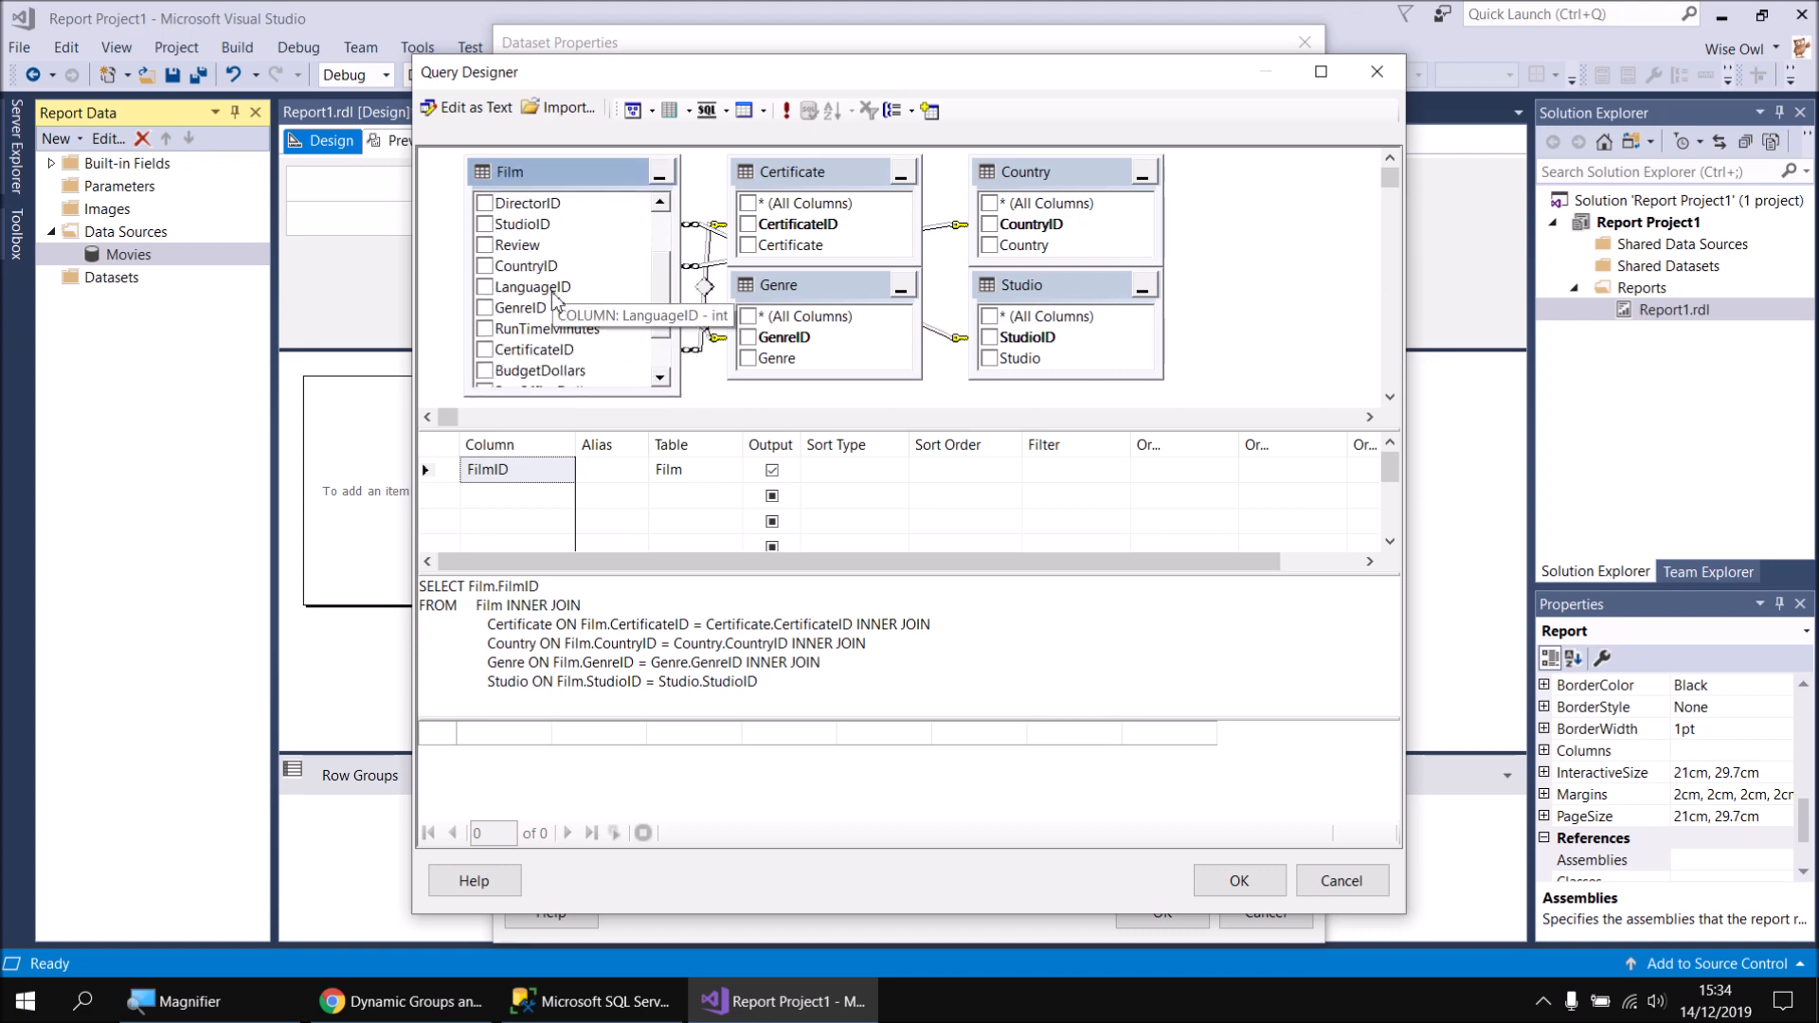
left_click(488, 331)
scroll(488, 356, "down", 1)
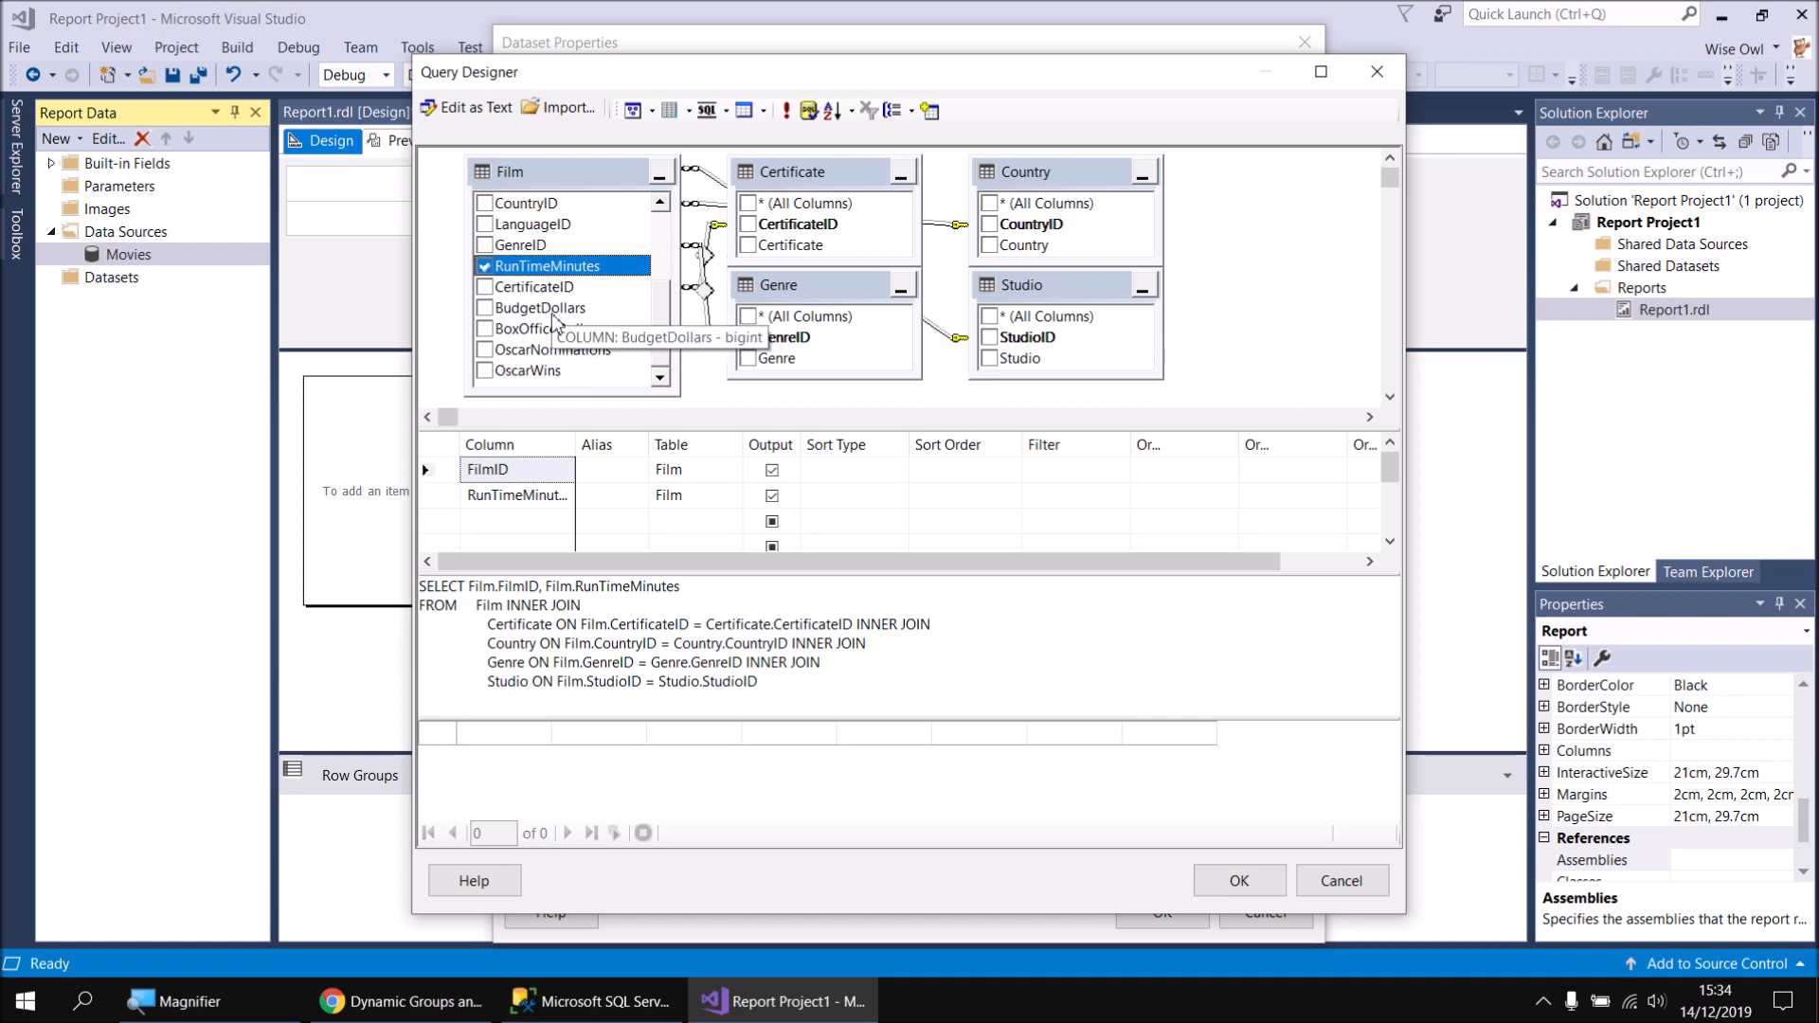
left_click(483, 372)
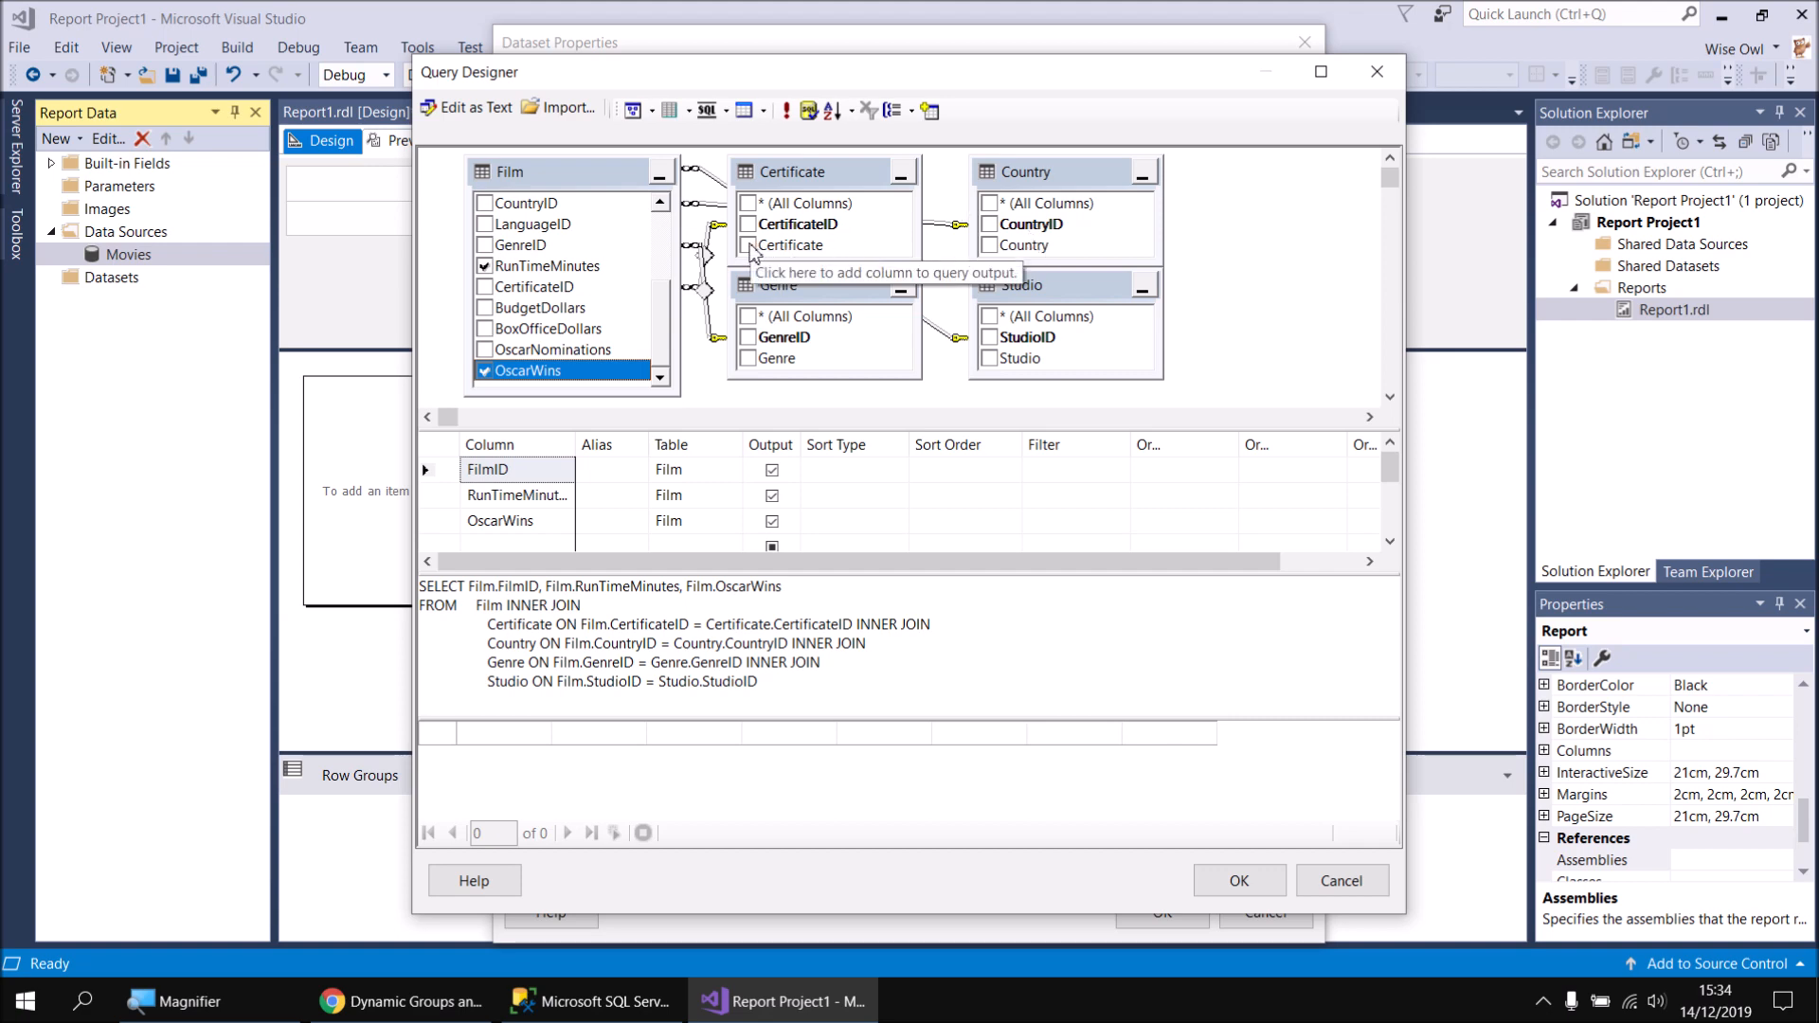
Include the Certificate, Country, Genre and Studio name columns from their tables in the query, and save the dataset
left_click(989, 245)
left_click(748, 359)
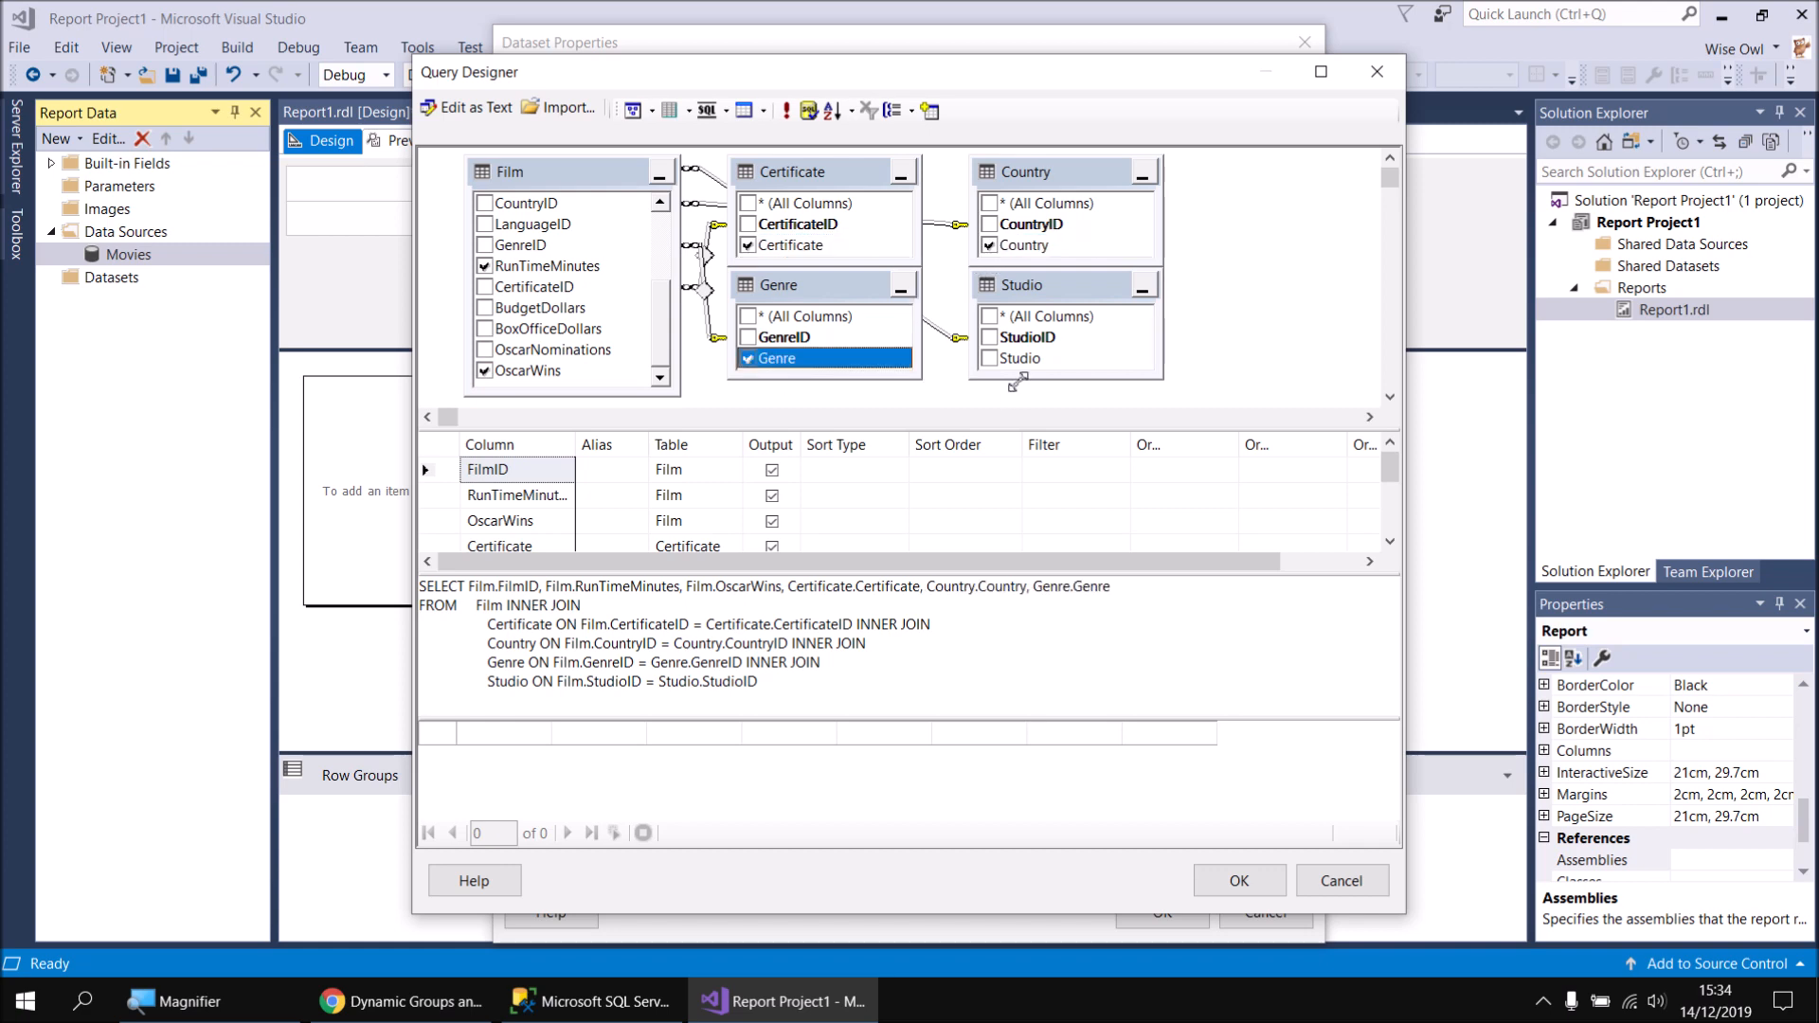
left_click(989, 359)
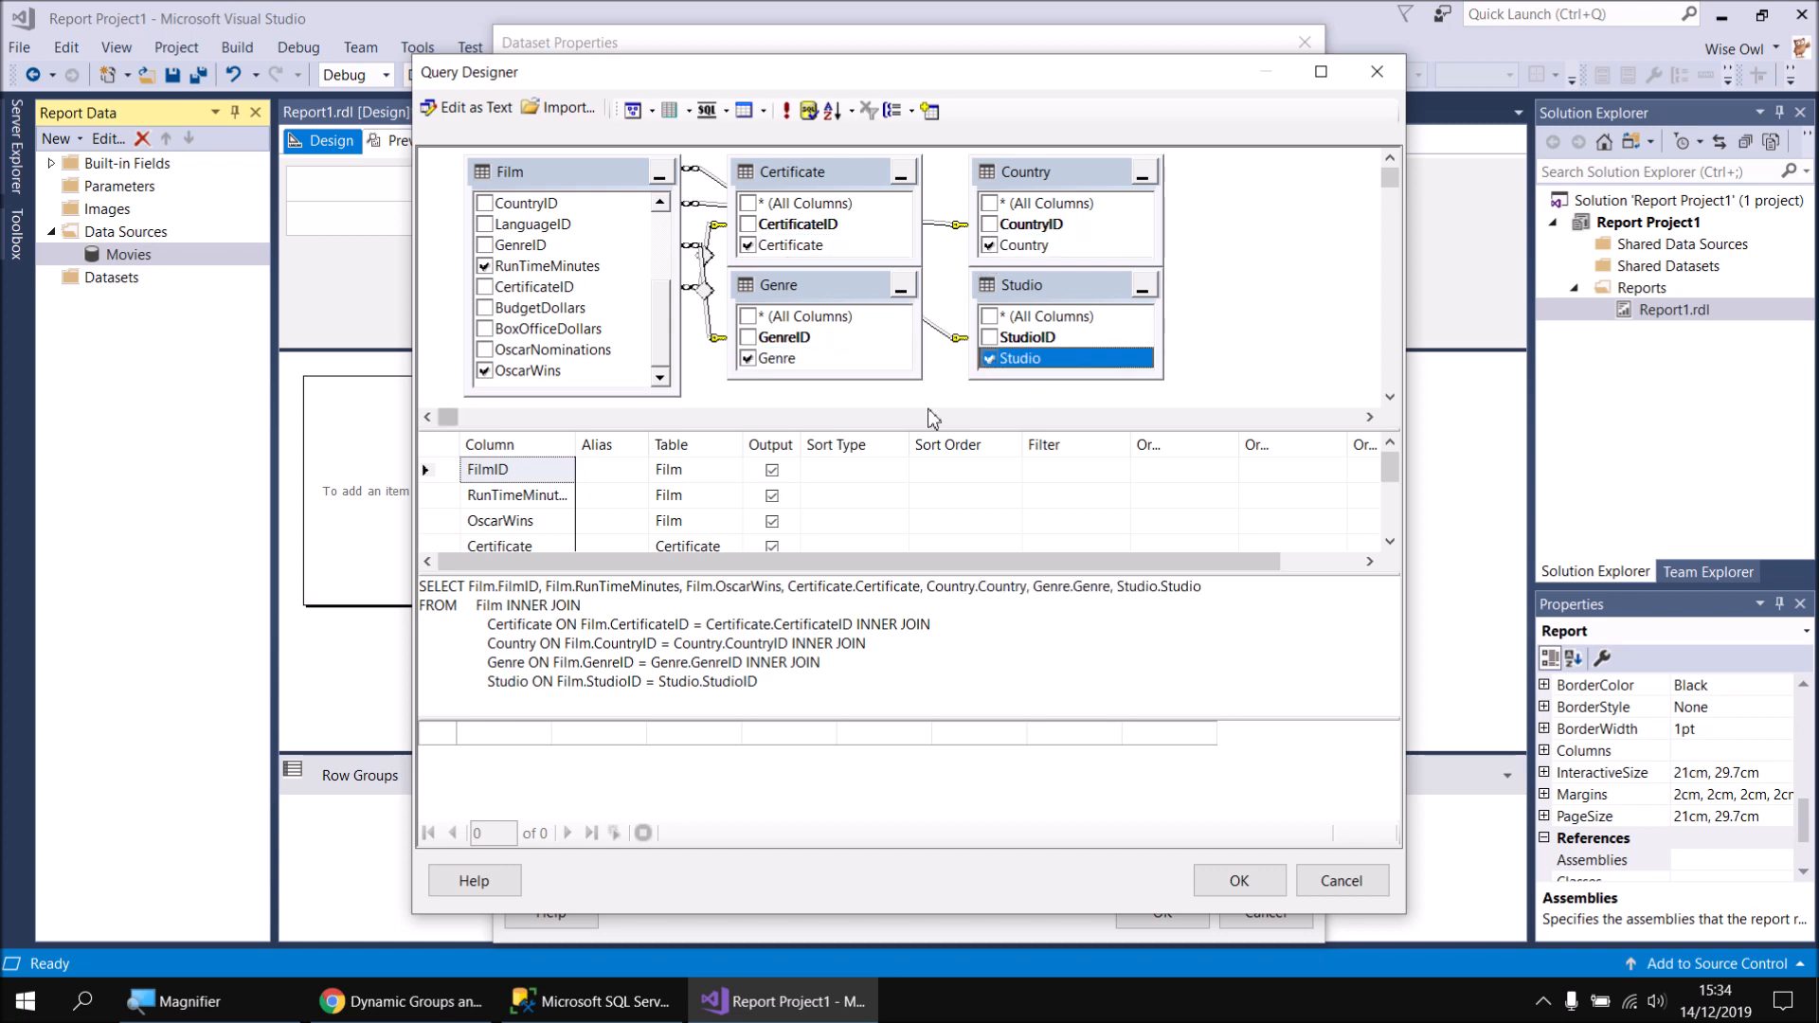
left_click(1236, 879)
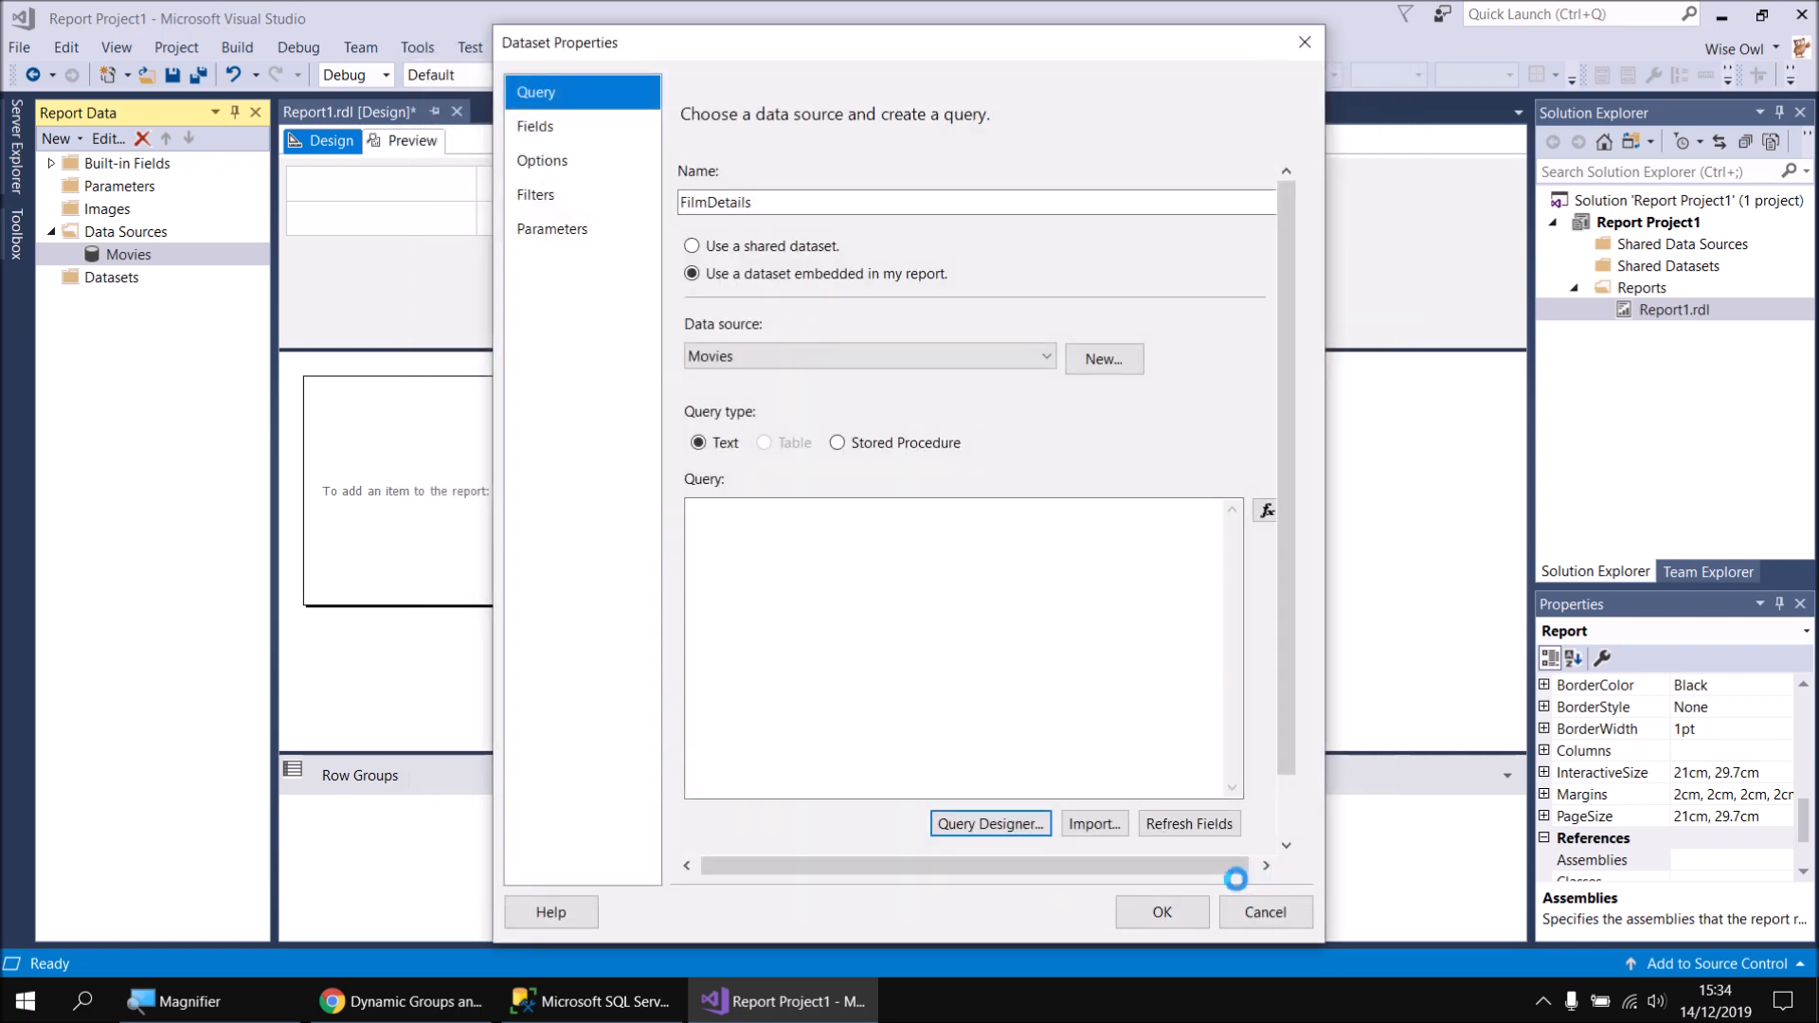
left_click(1151, 911)
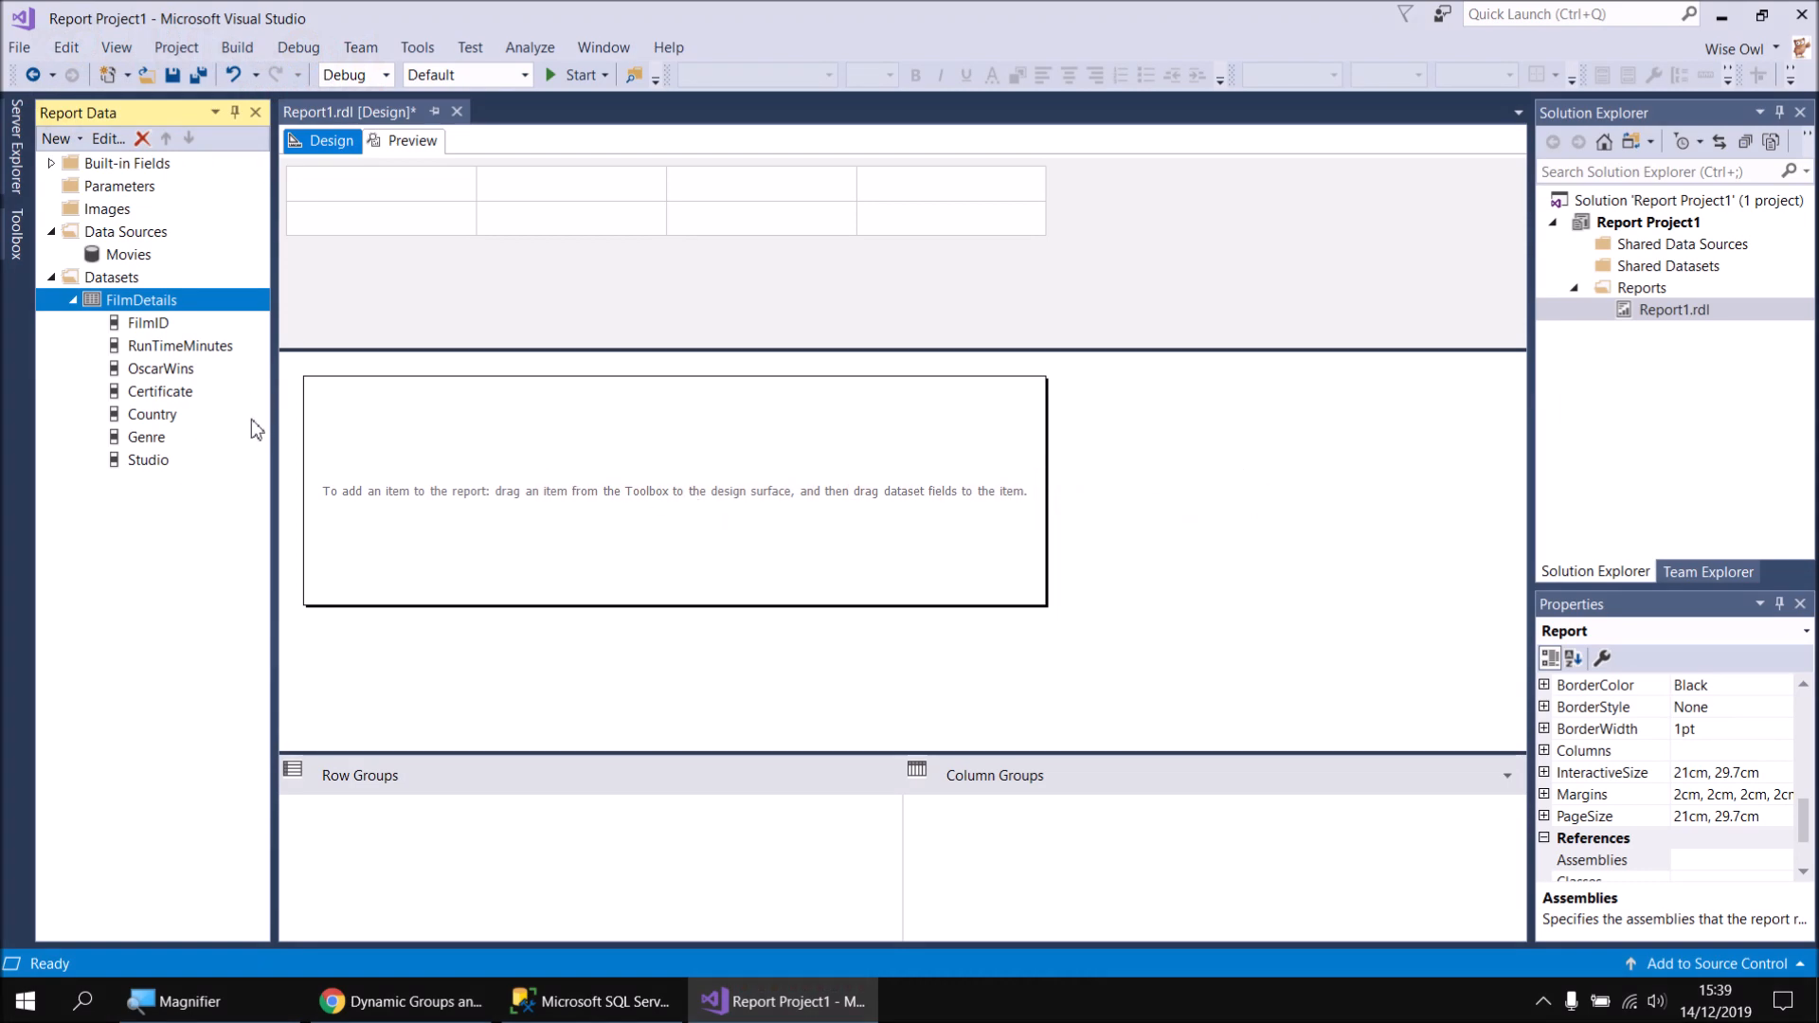
Check the finished report's layout in Chrome, and insert a table at the upper-left corner of the report body in Visual Studio
left_click(407, 1006)
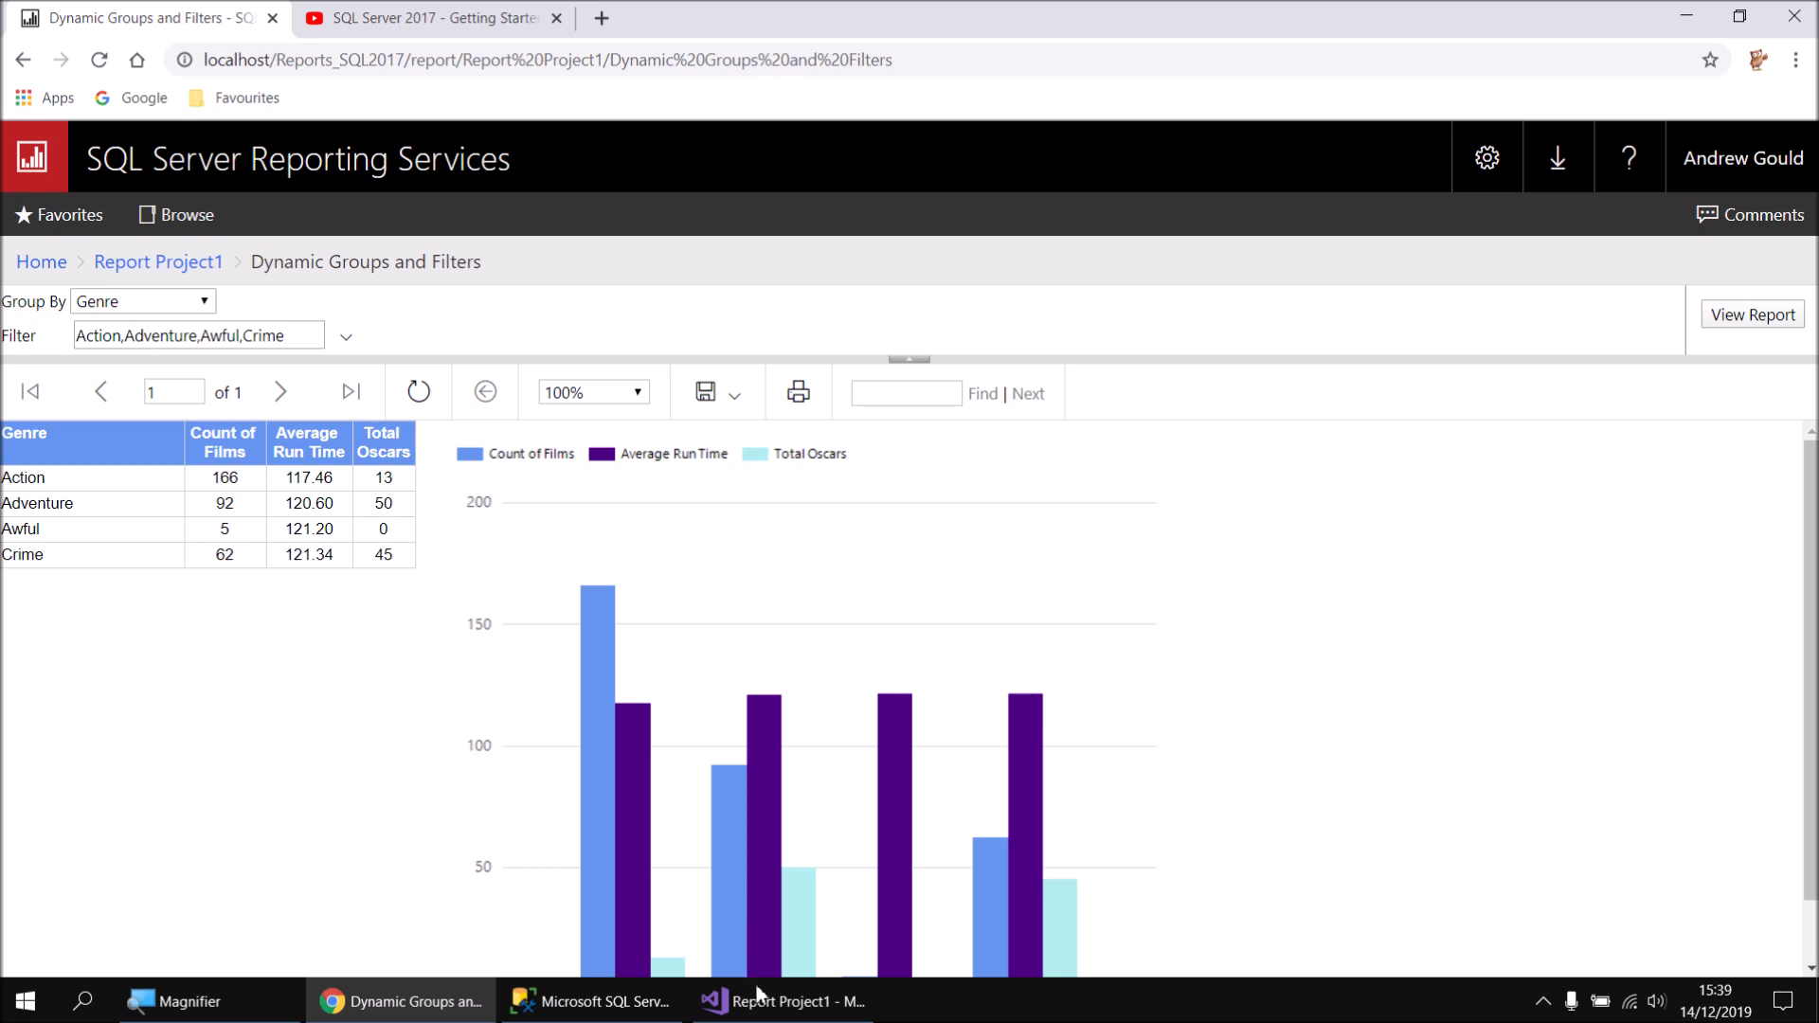
left_click(758, 1000)
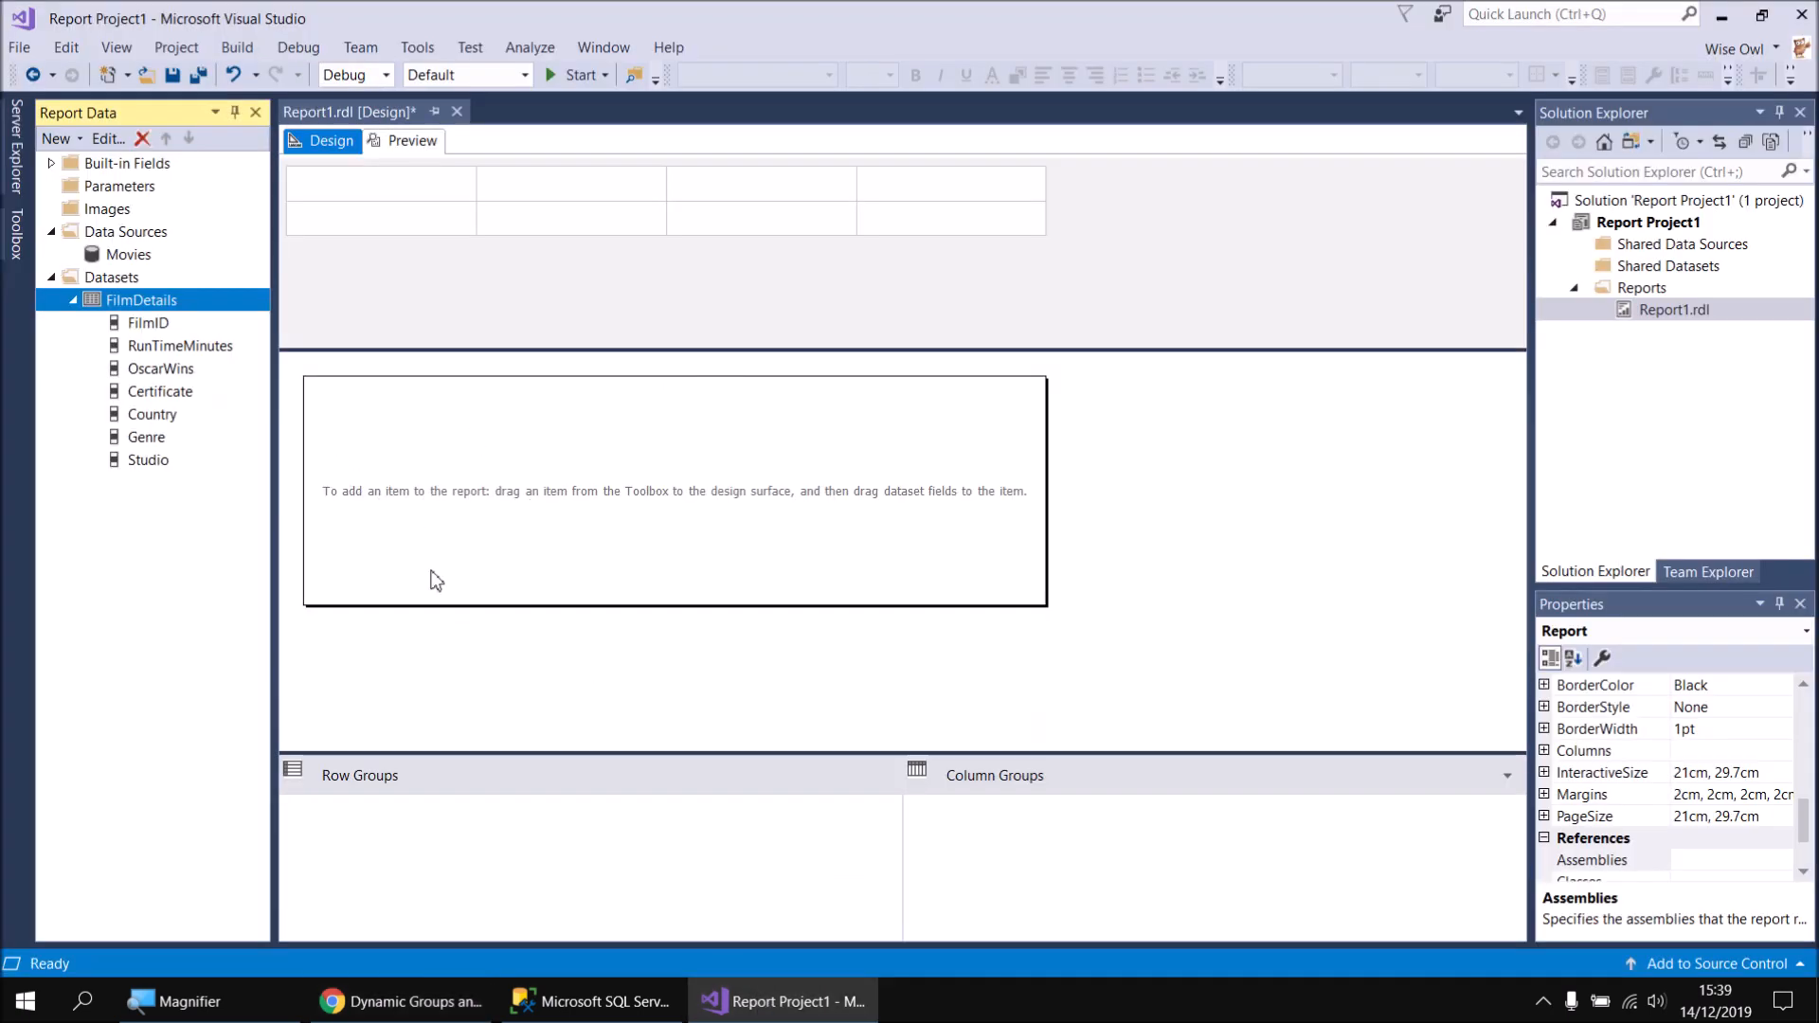
right_click(311, 388)
mouse_move(405, 477)
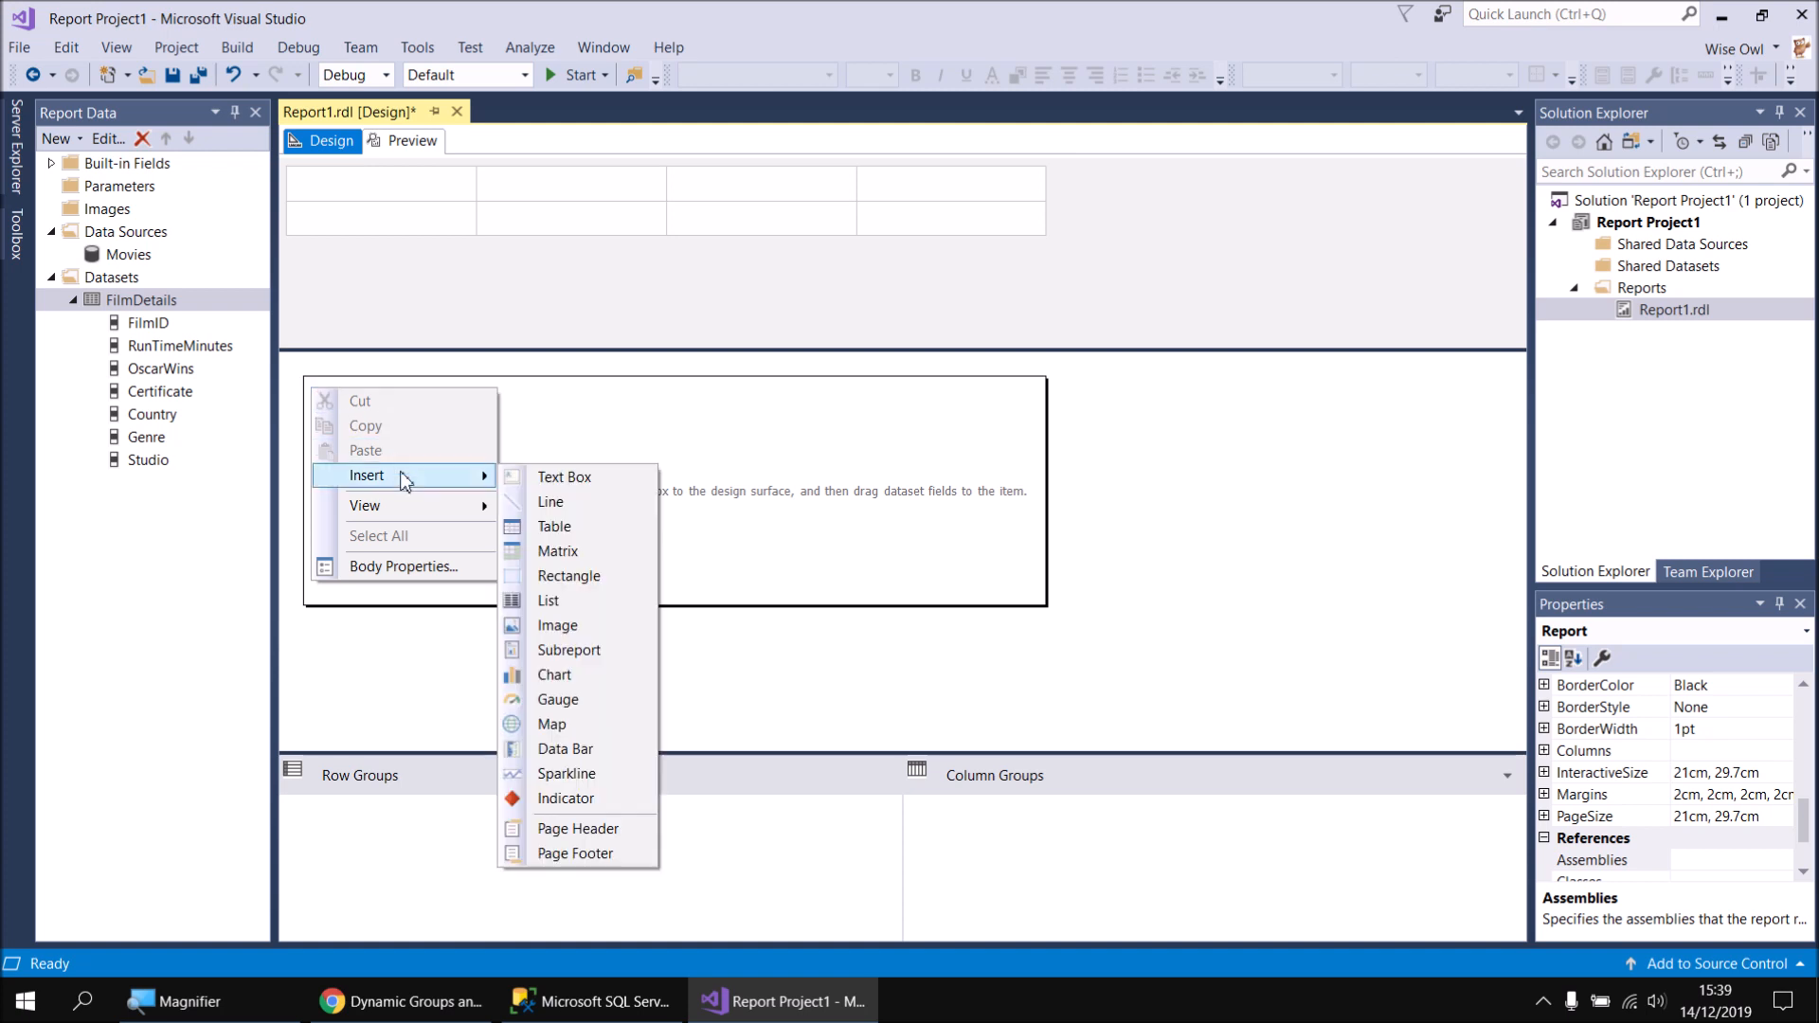
left_click(546, 523)
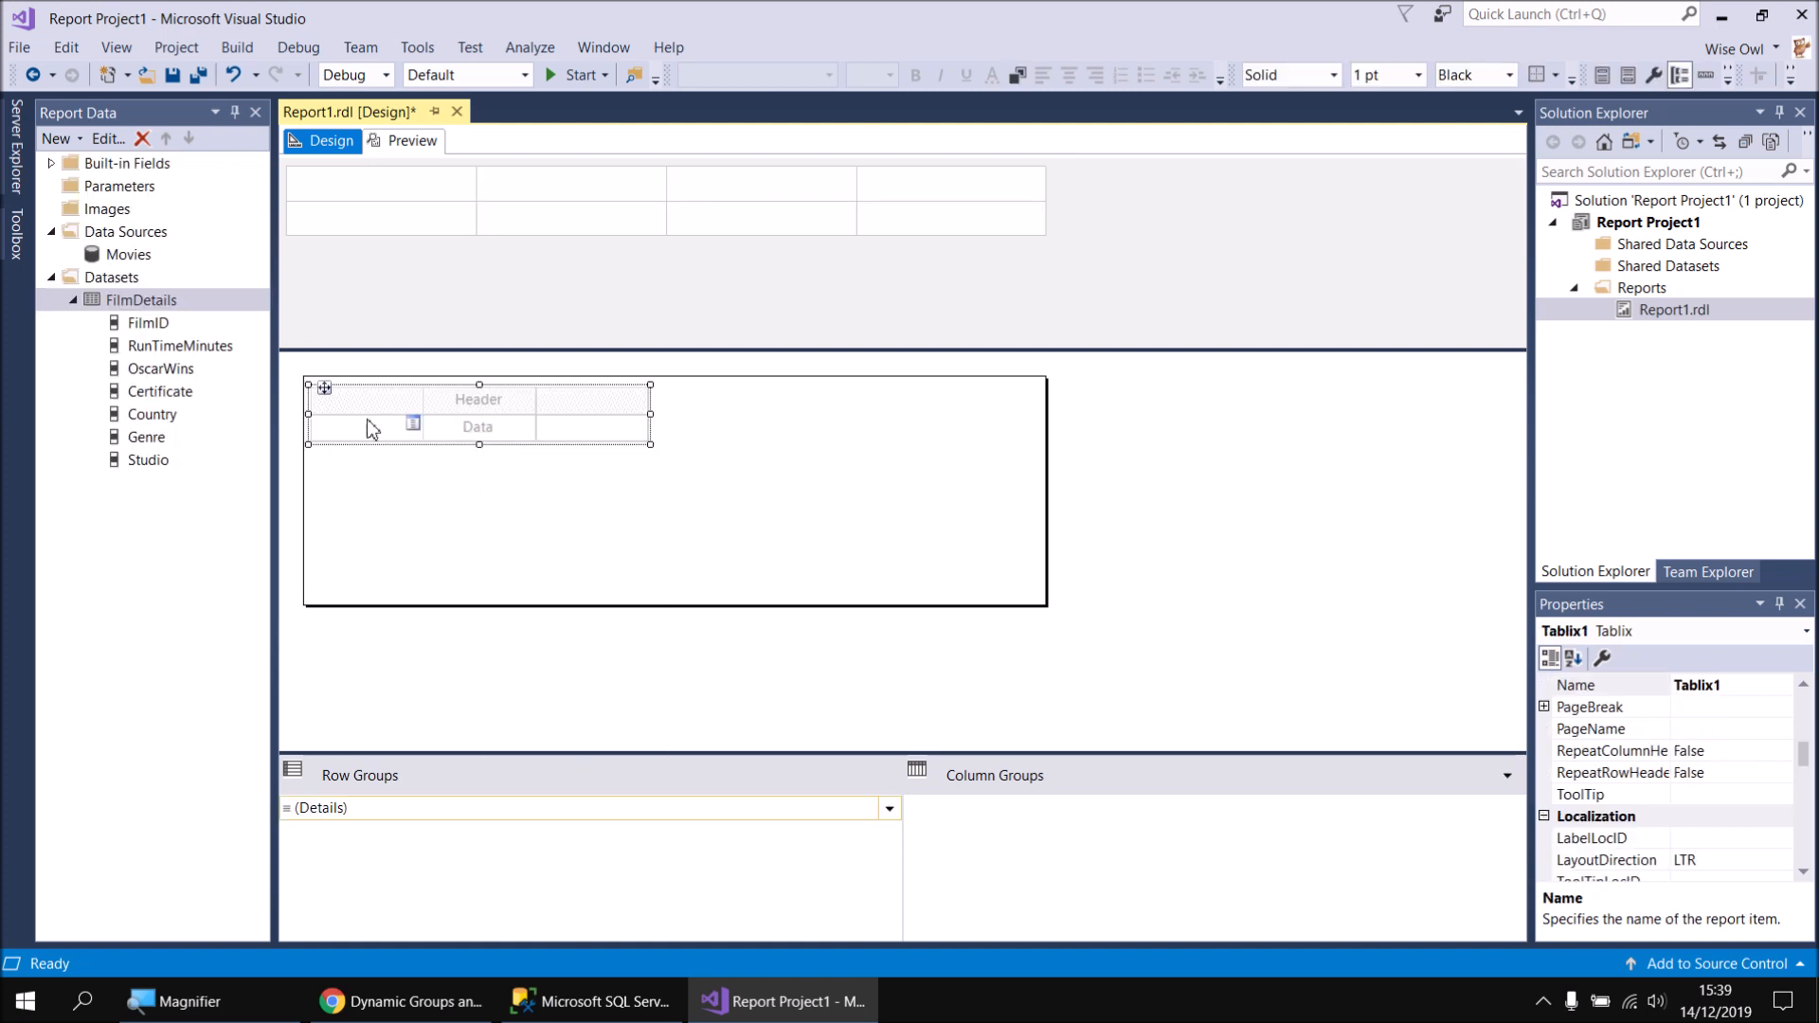
left_click_drag(325, 389, 320, 383)
Show the Genre field in the data row of the table's first column
mouse_move(377, 417)
left_click(406, 416)
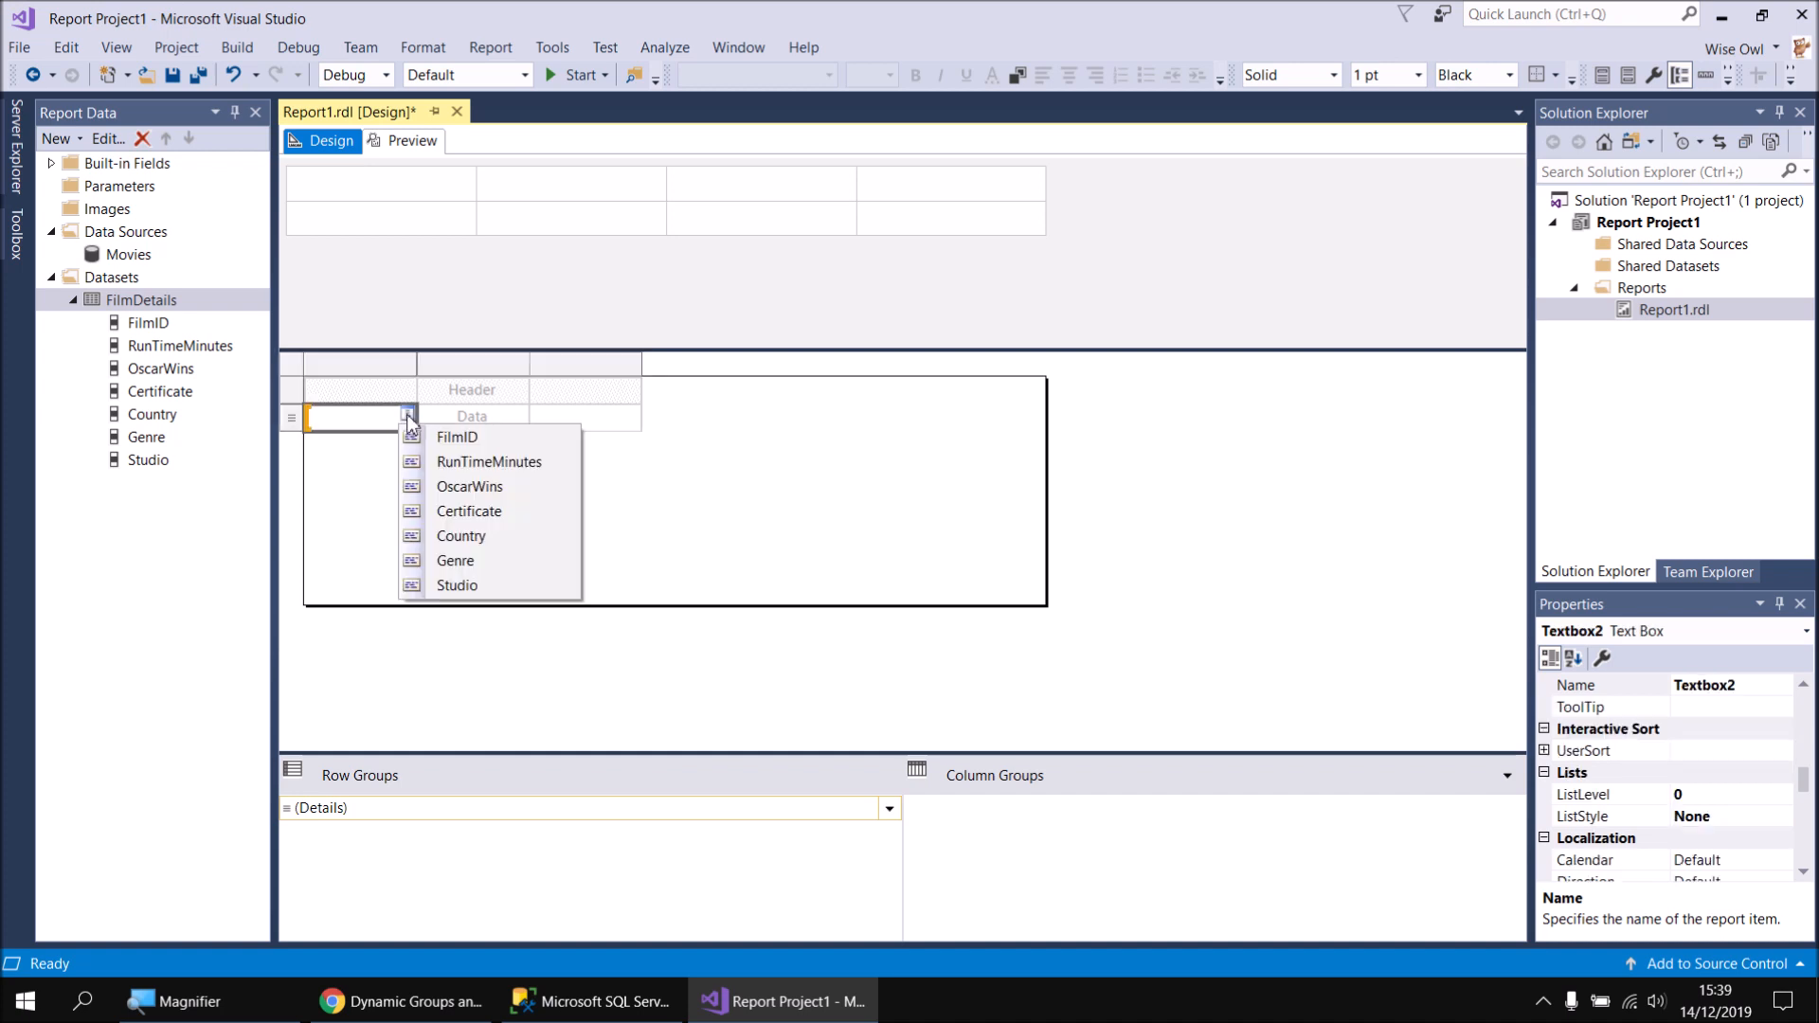
left_click(468, 561)
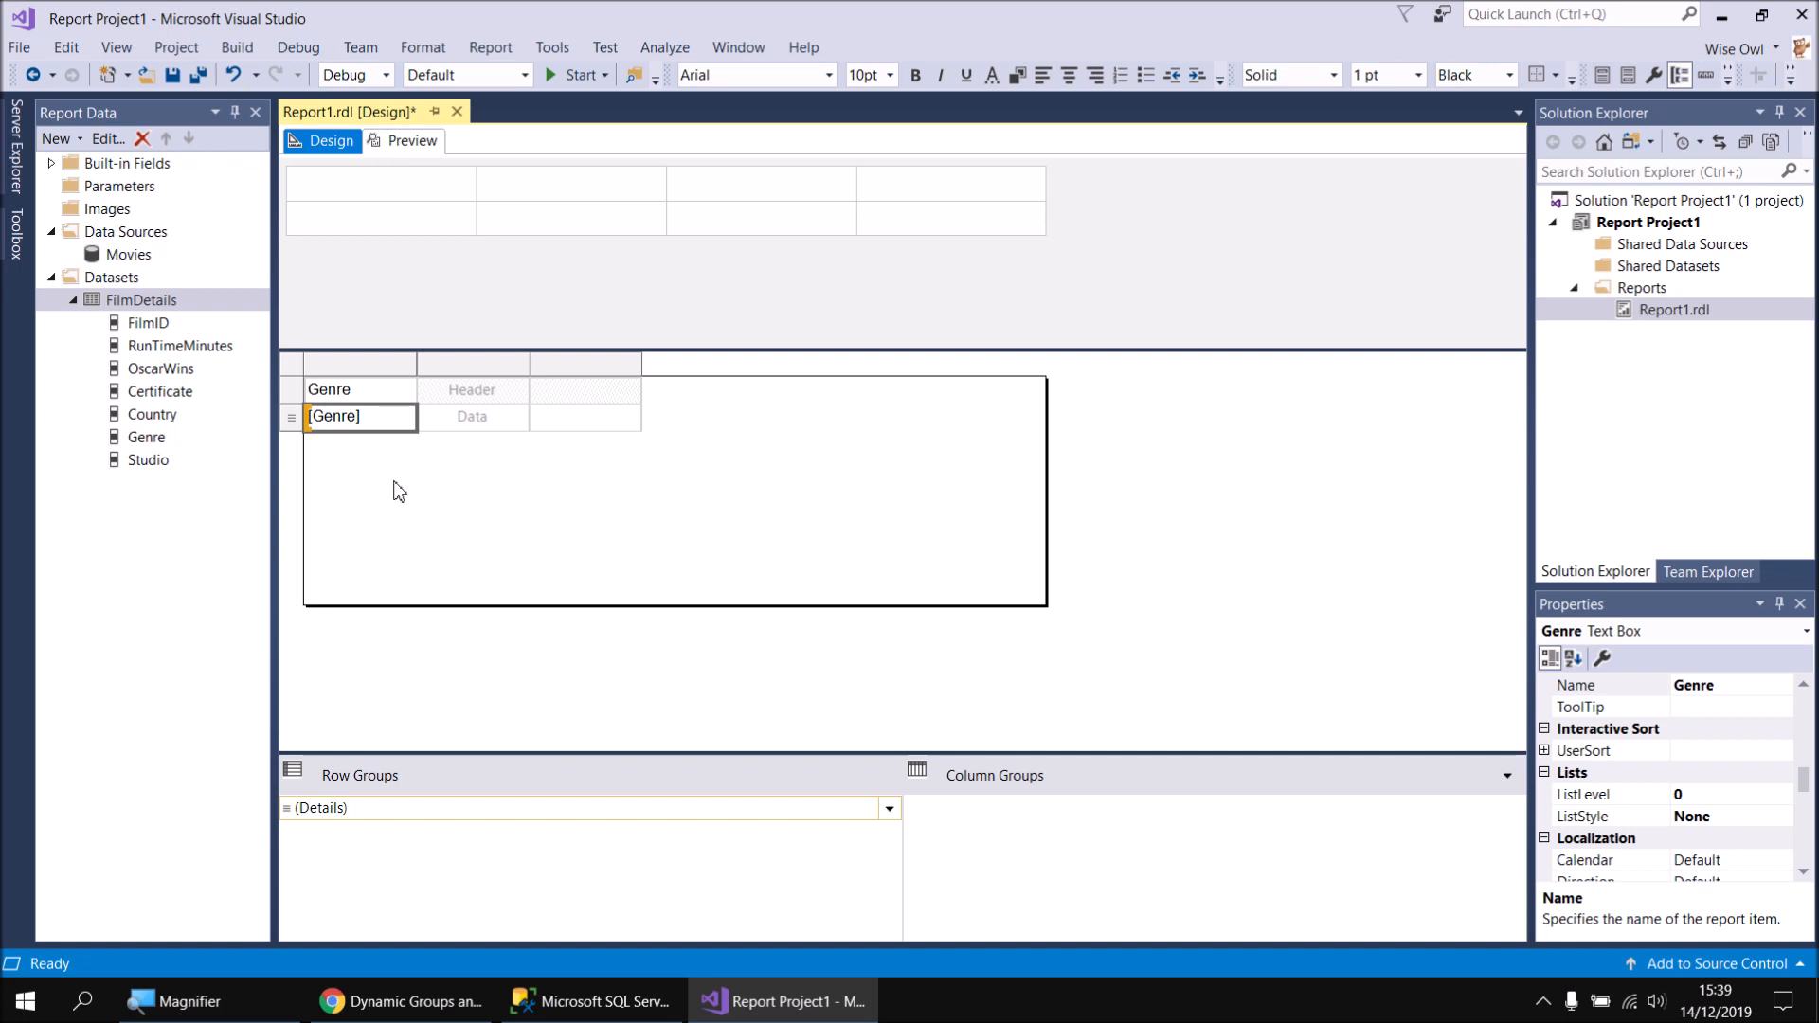
Preview the report to check the table's output, and return to the design with the Genre data cell selected
left_click(413, 150)
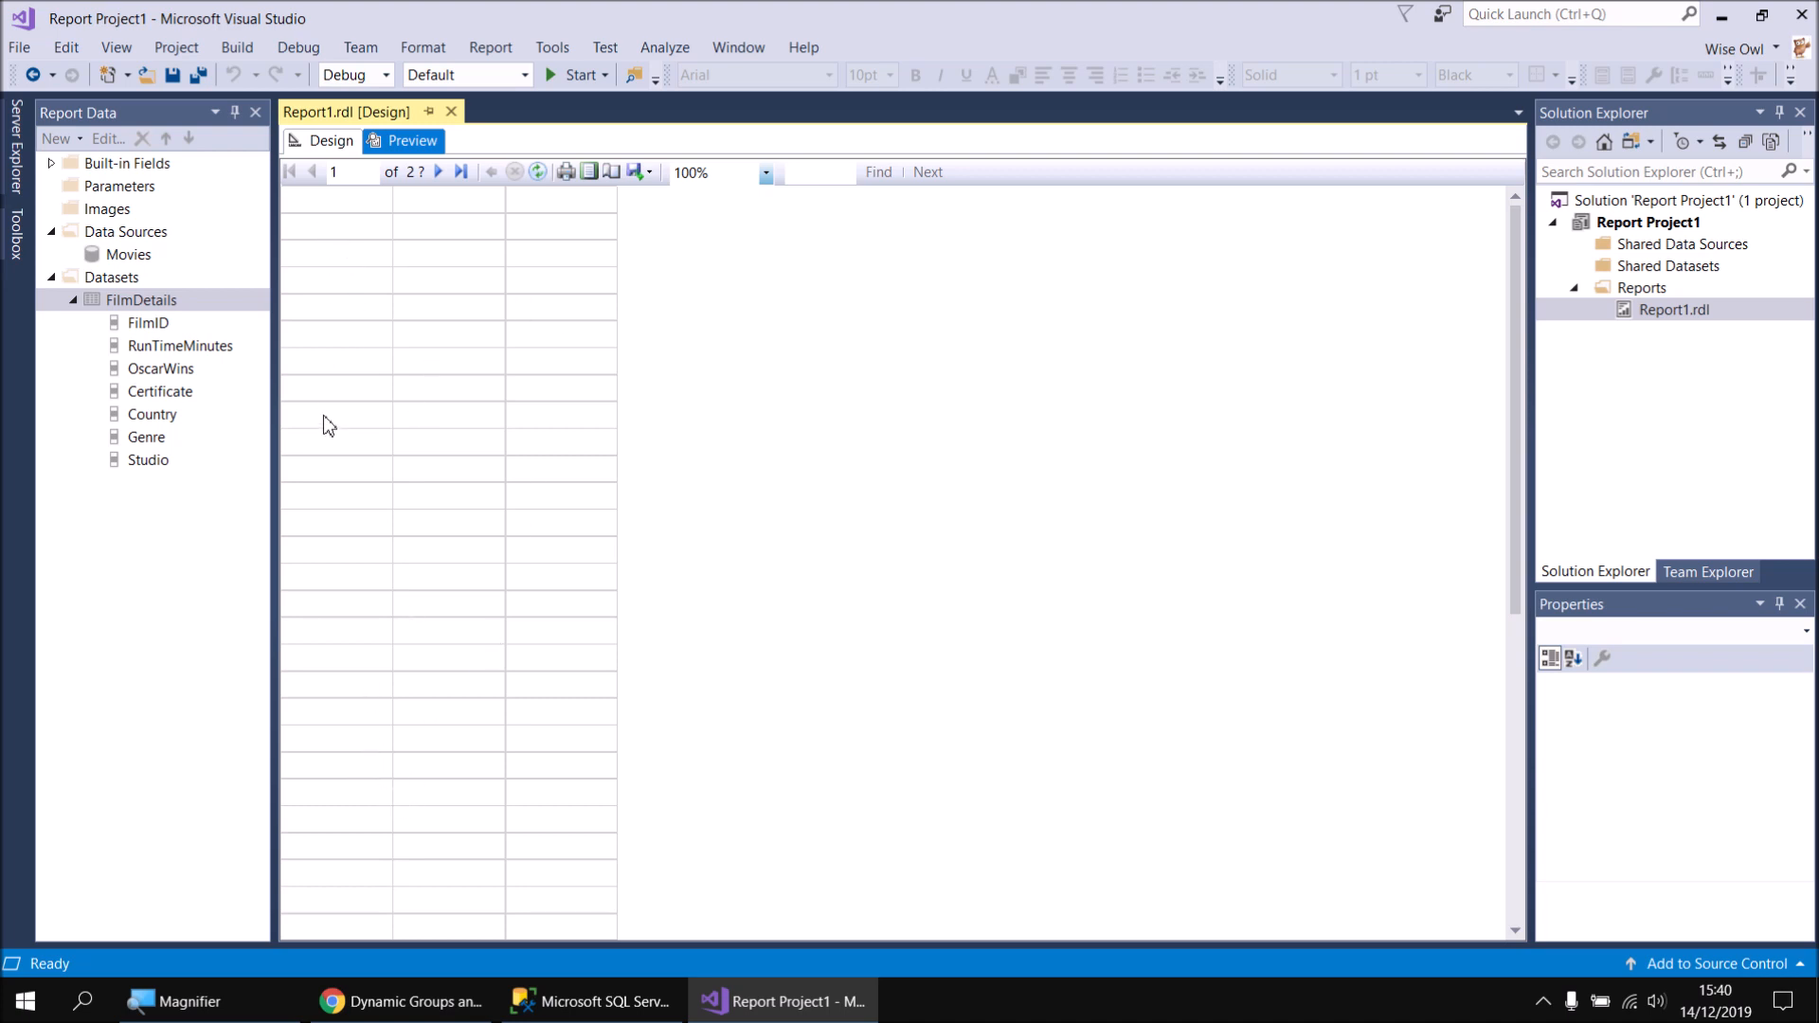
left_click(323, 140)
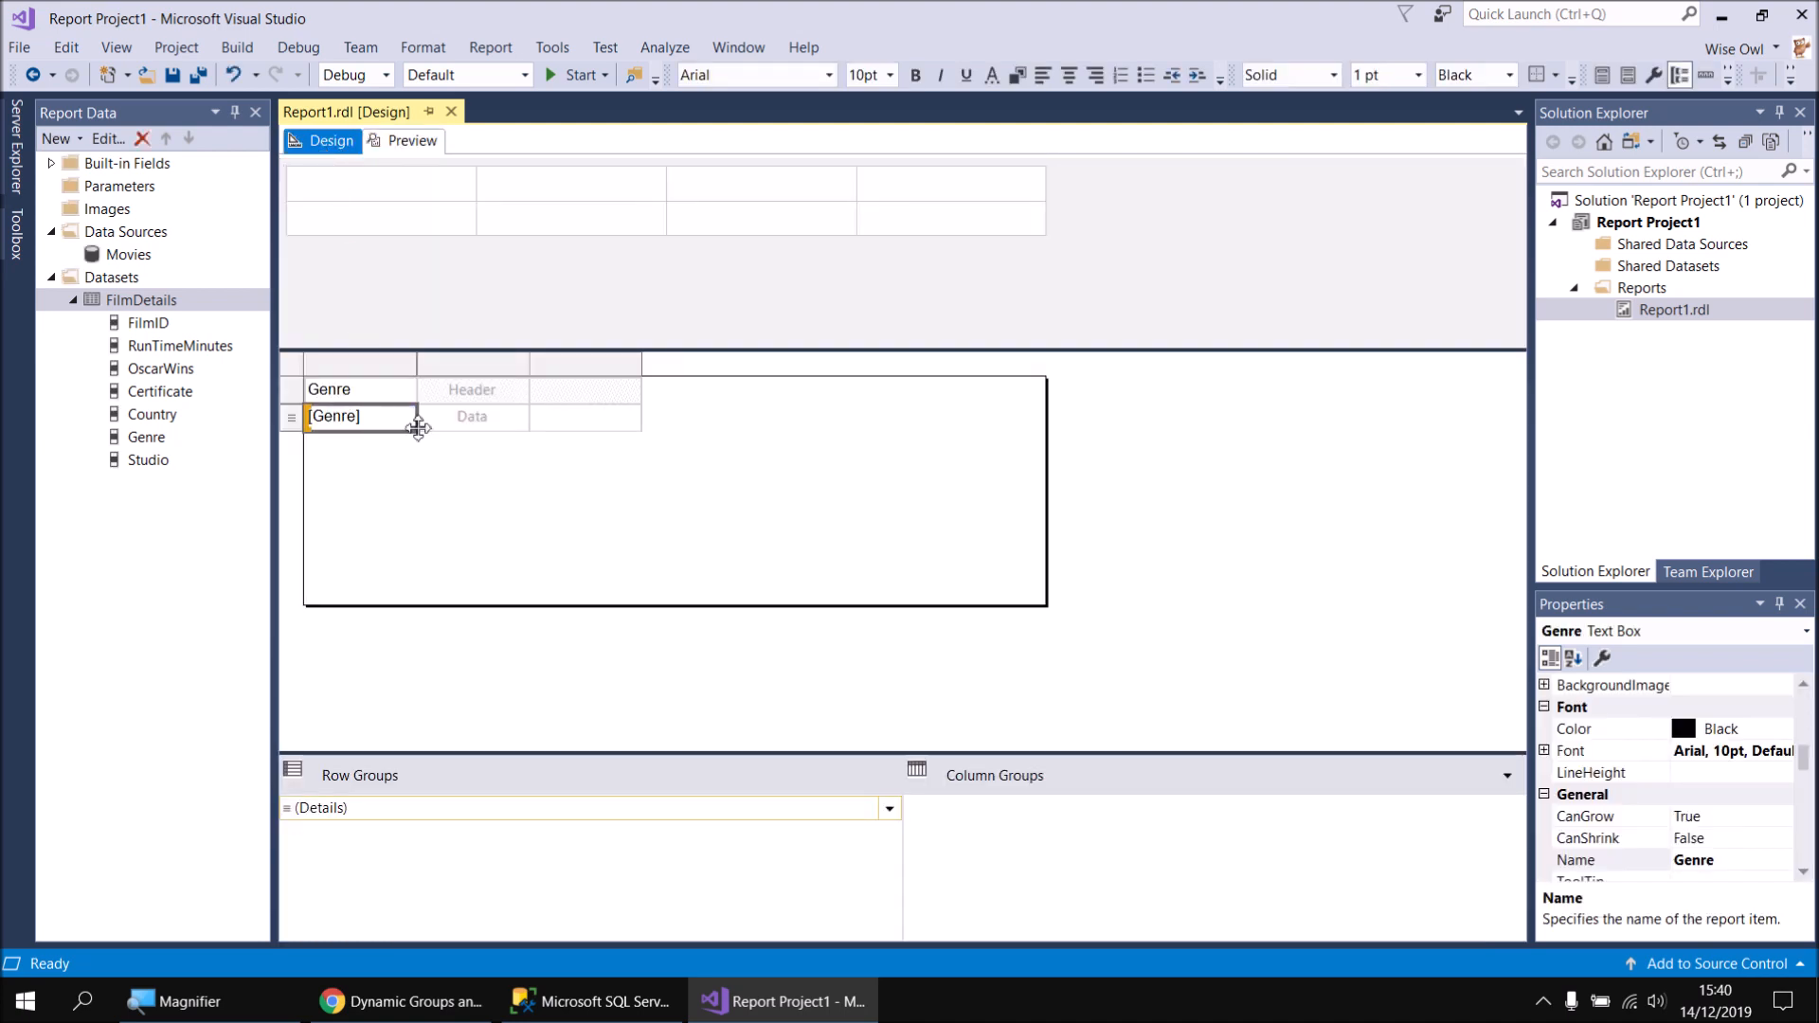
left_click(384, 497)
left_click(380, 423)
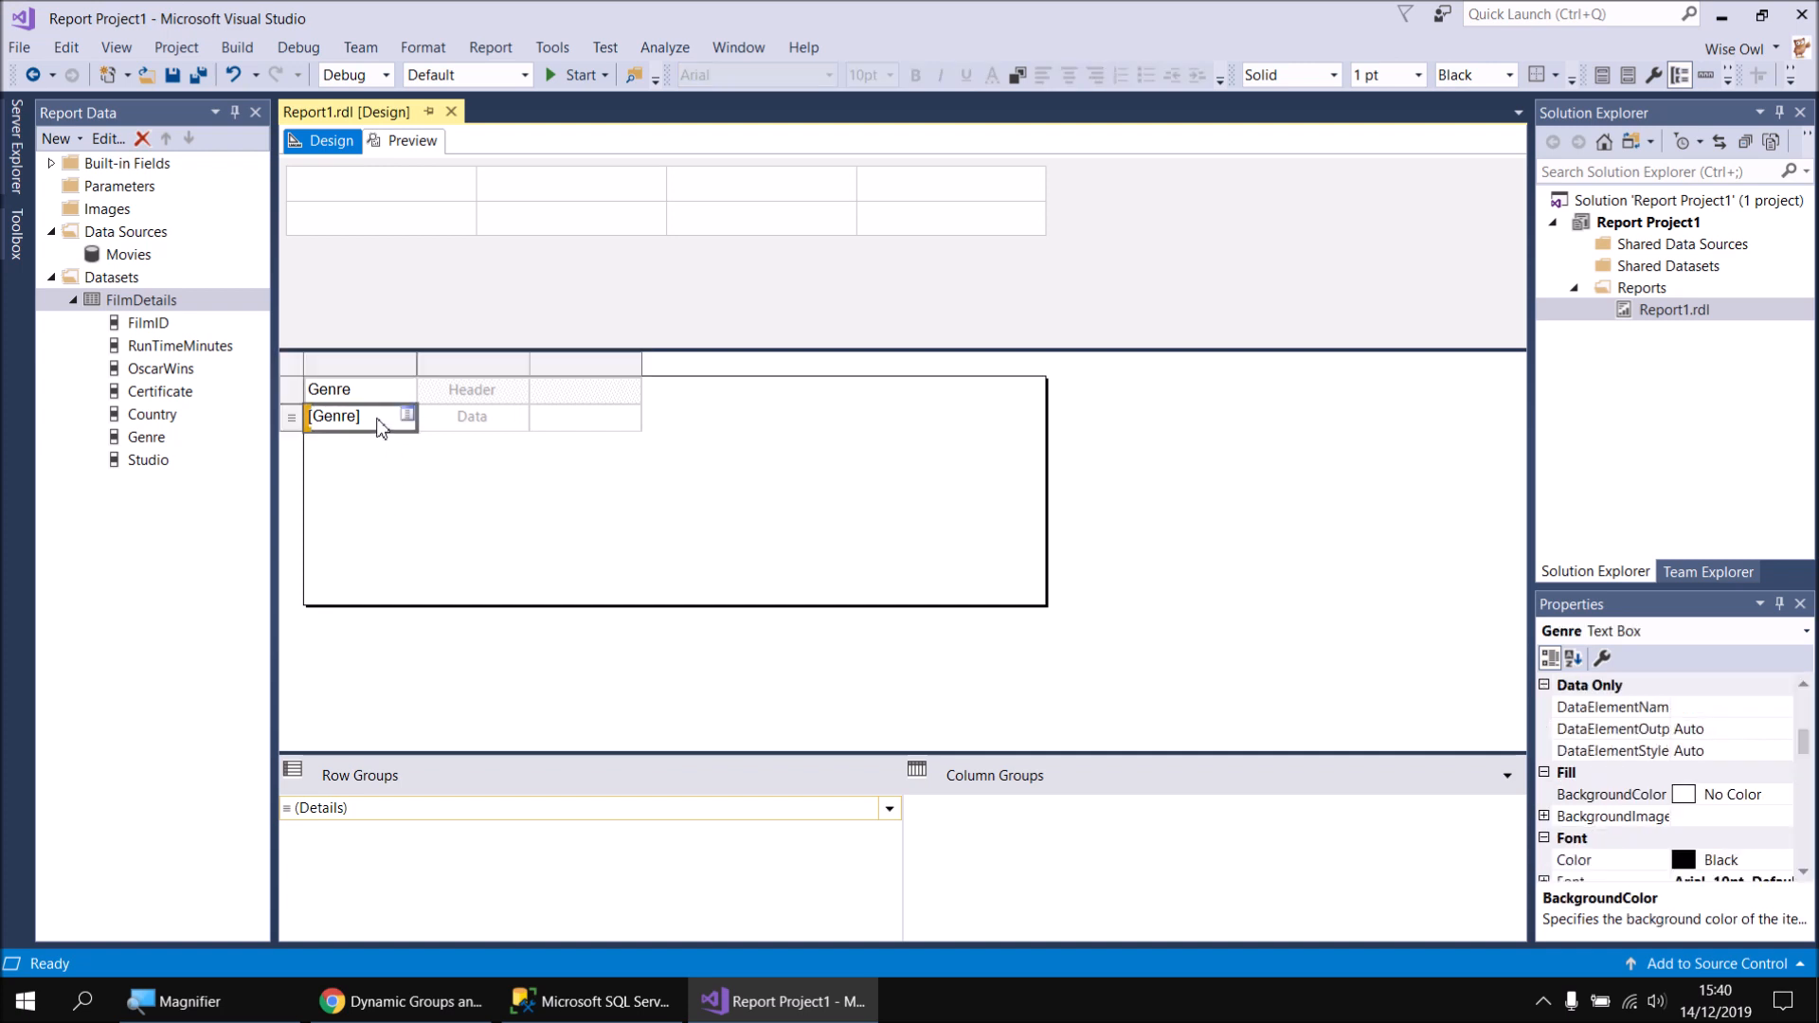
Try the Arial Narrow font on the table's Genre header and data cells, and set them back to Arial
left_click_drag(379, 396, 382, 423)
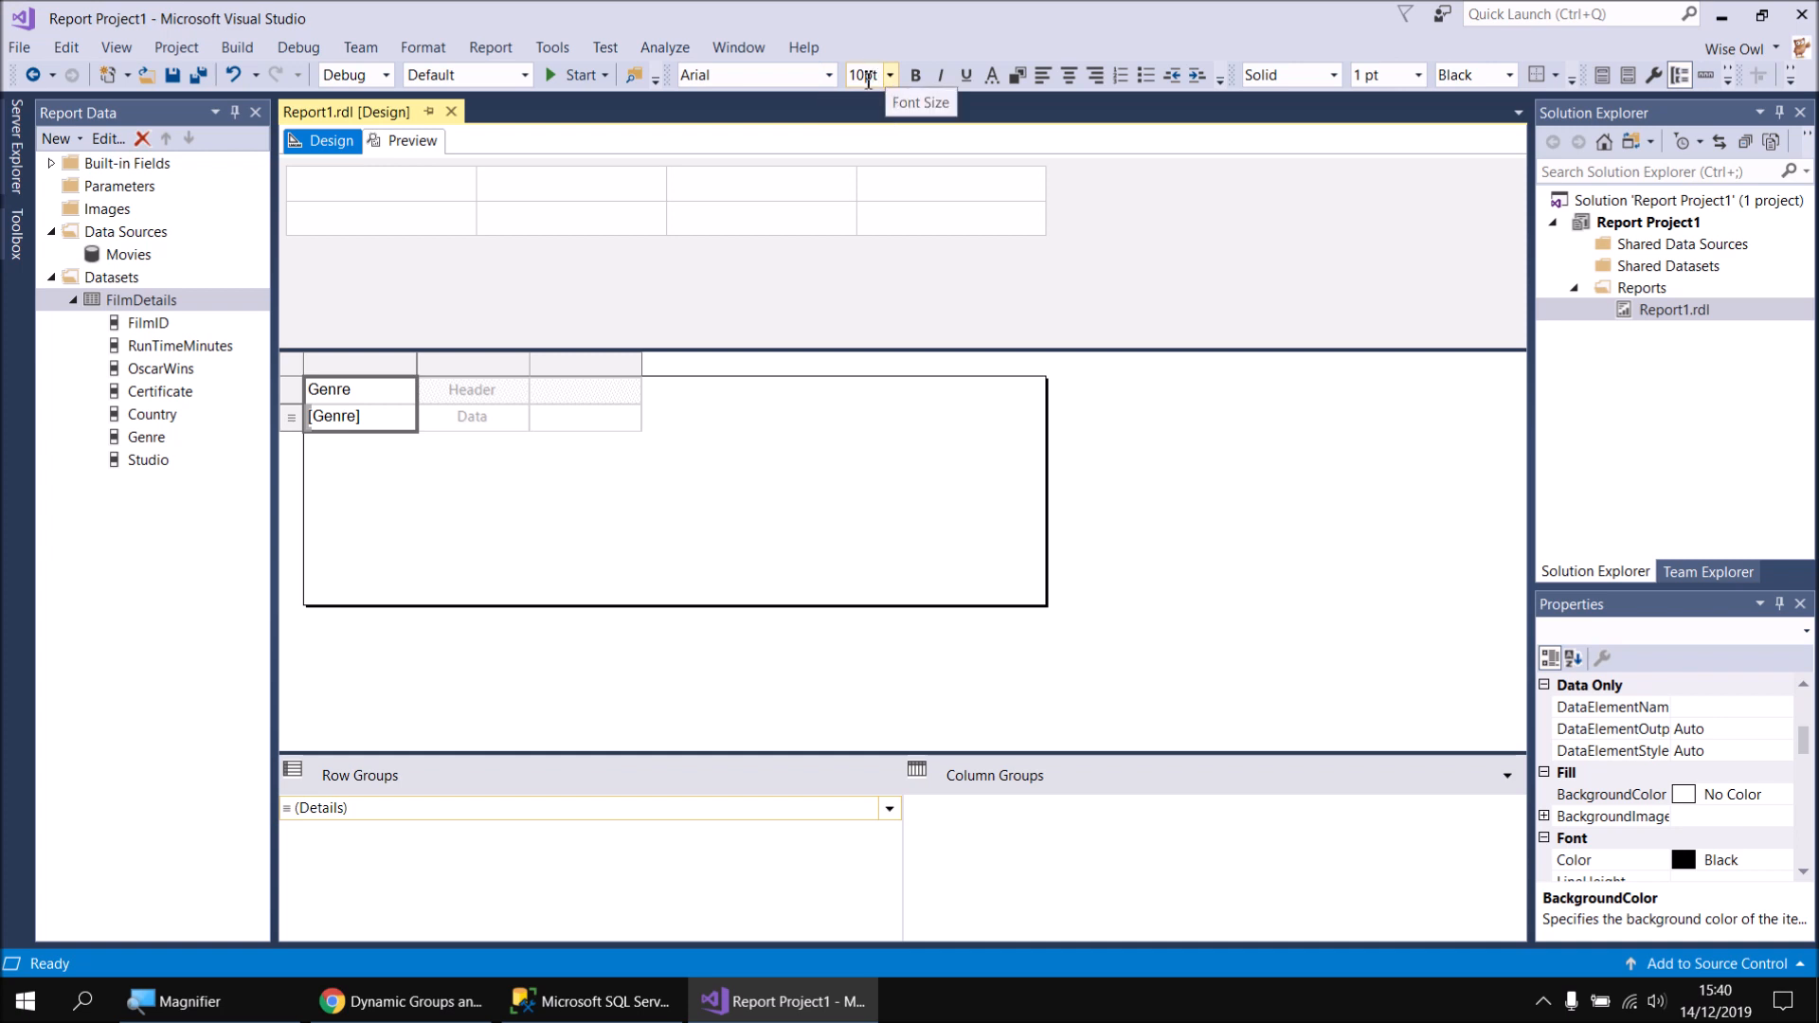
left_click(830, 80)
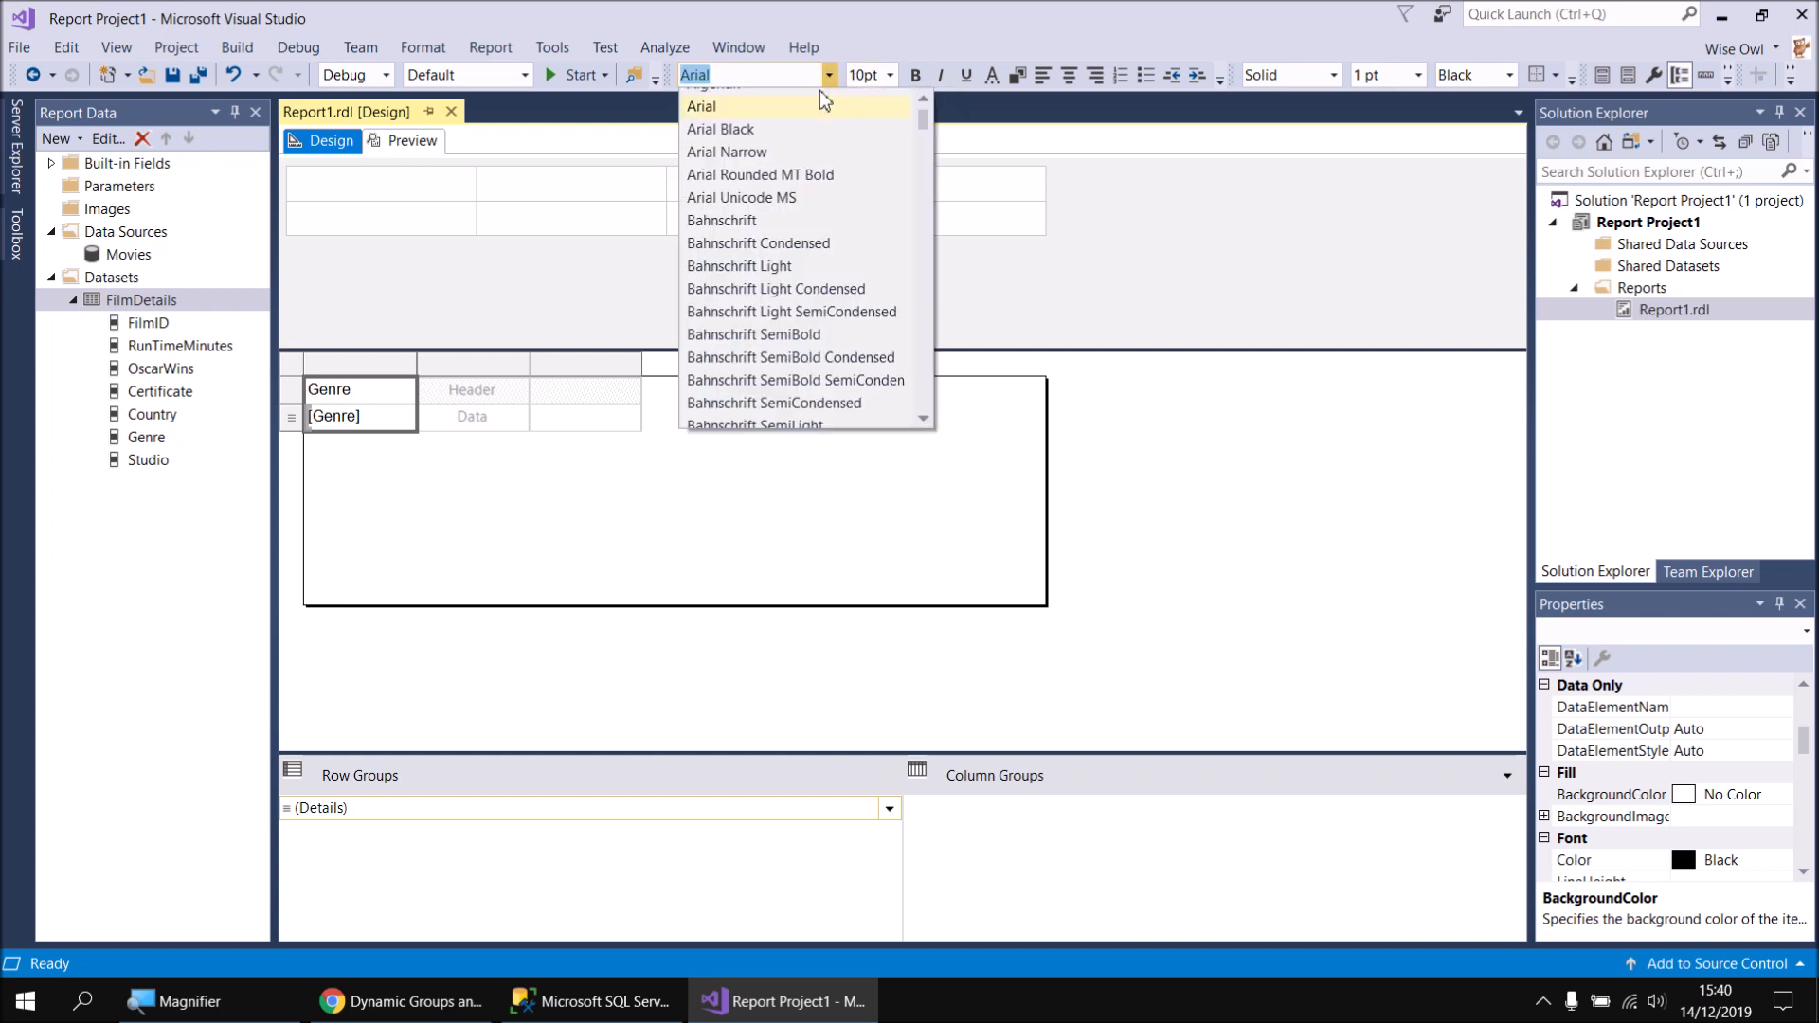
left_click(764, 152)
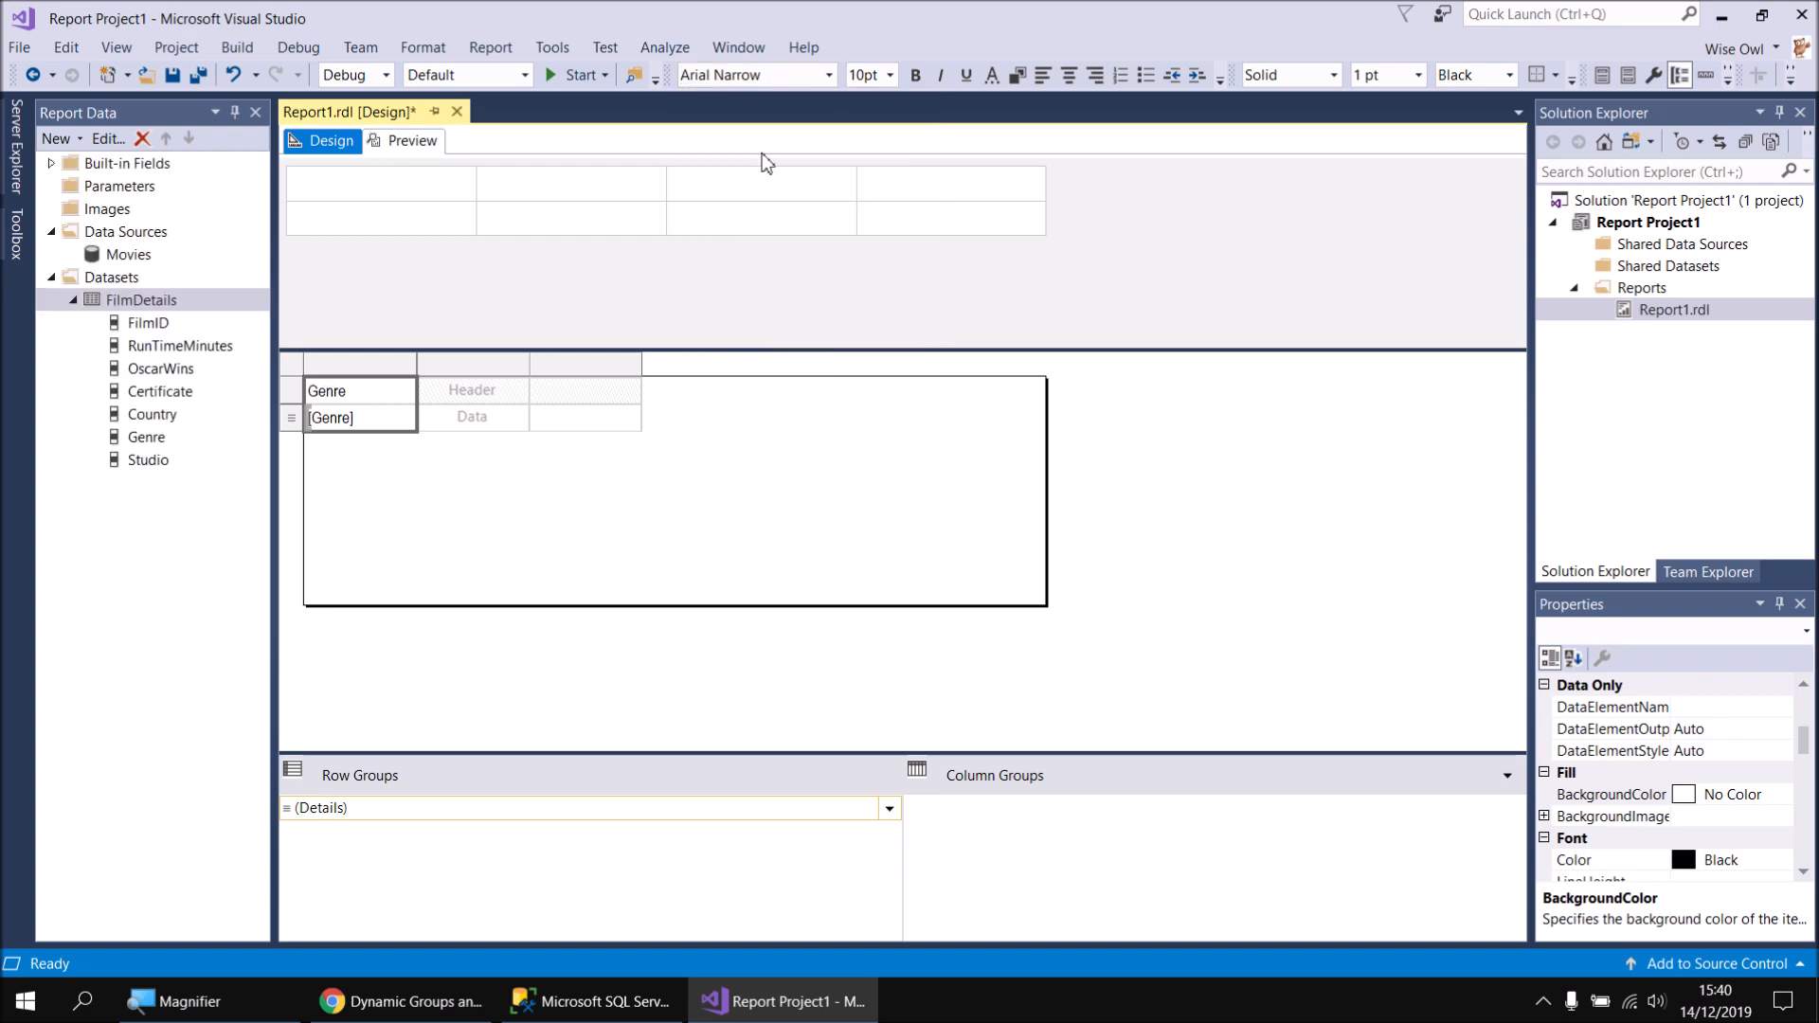
left_click(828, 78)
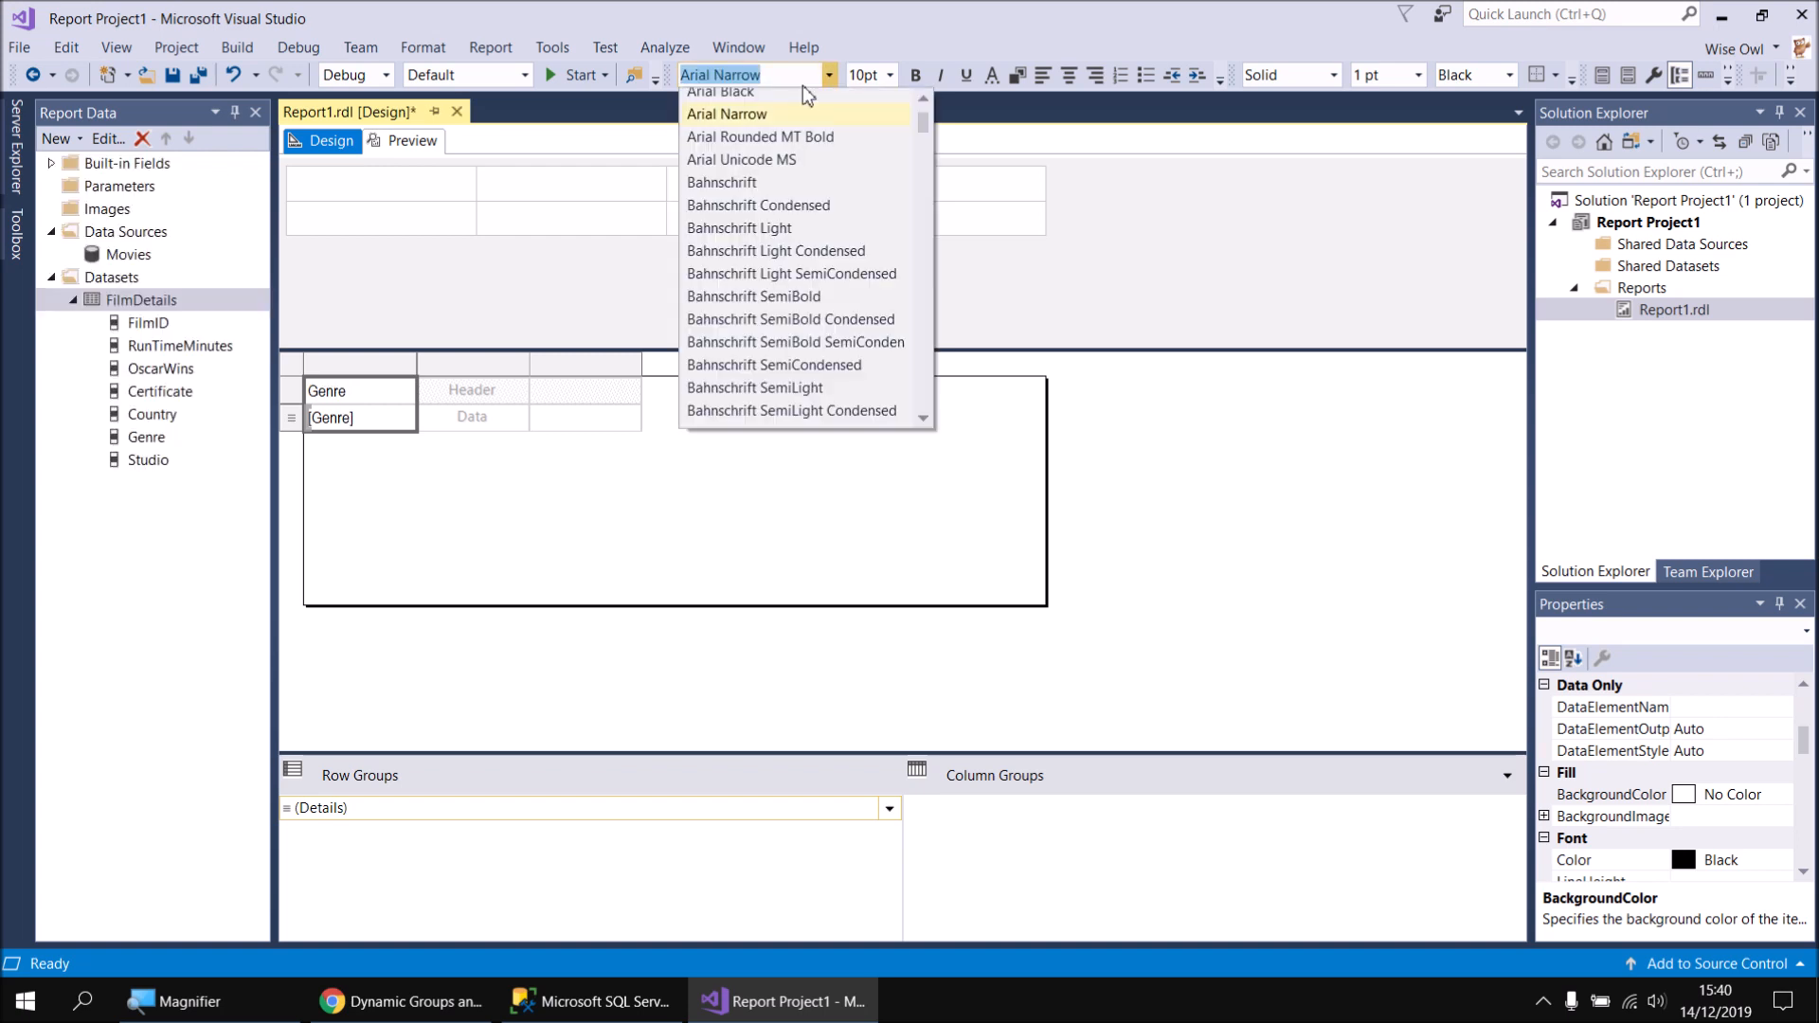
scroll(763, 138, "up", 1)
left_click(742, 125)
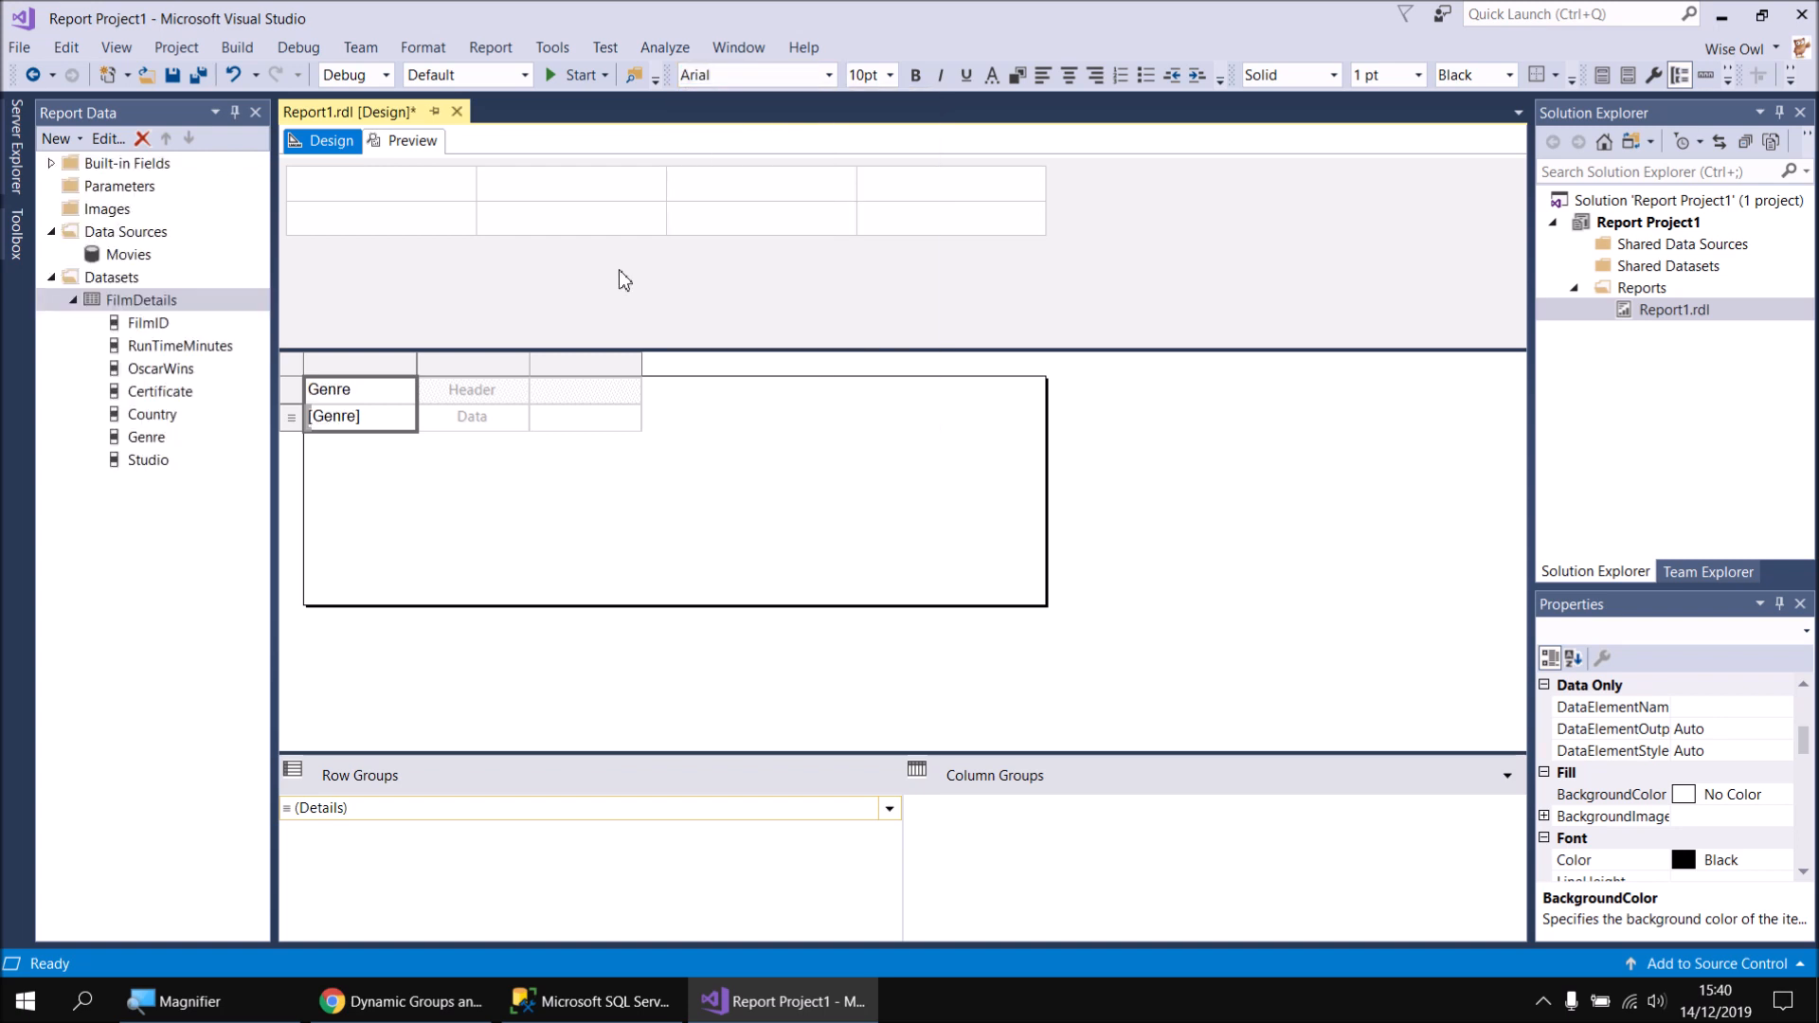
Preview the report to examine the ungrouped genre rows, and return to the design
left_click(451, 489)
left_click(408, 141)
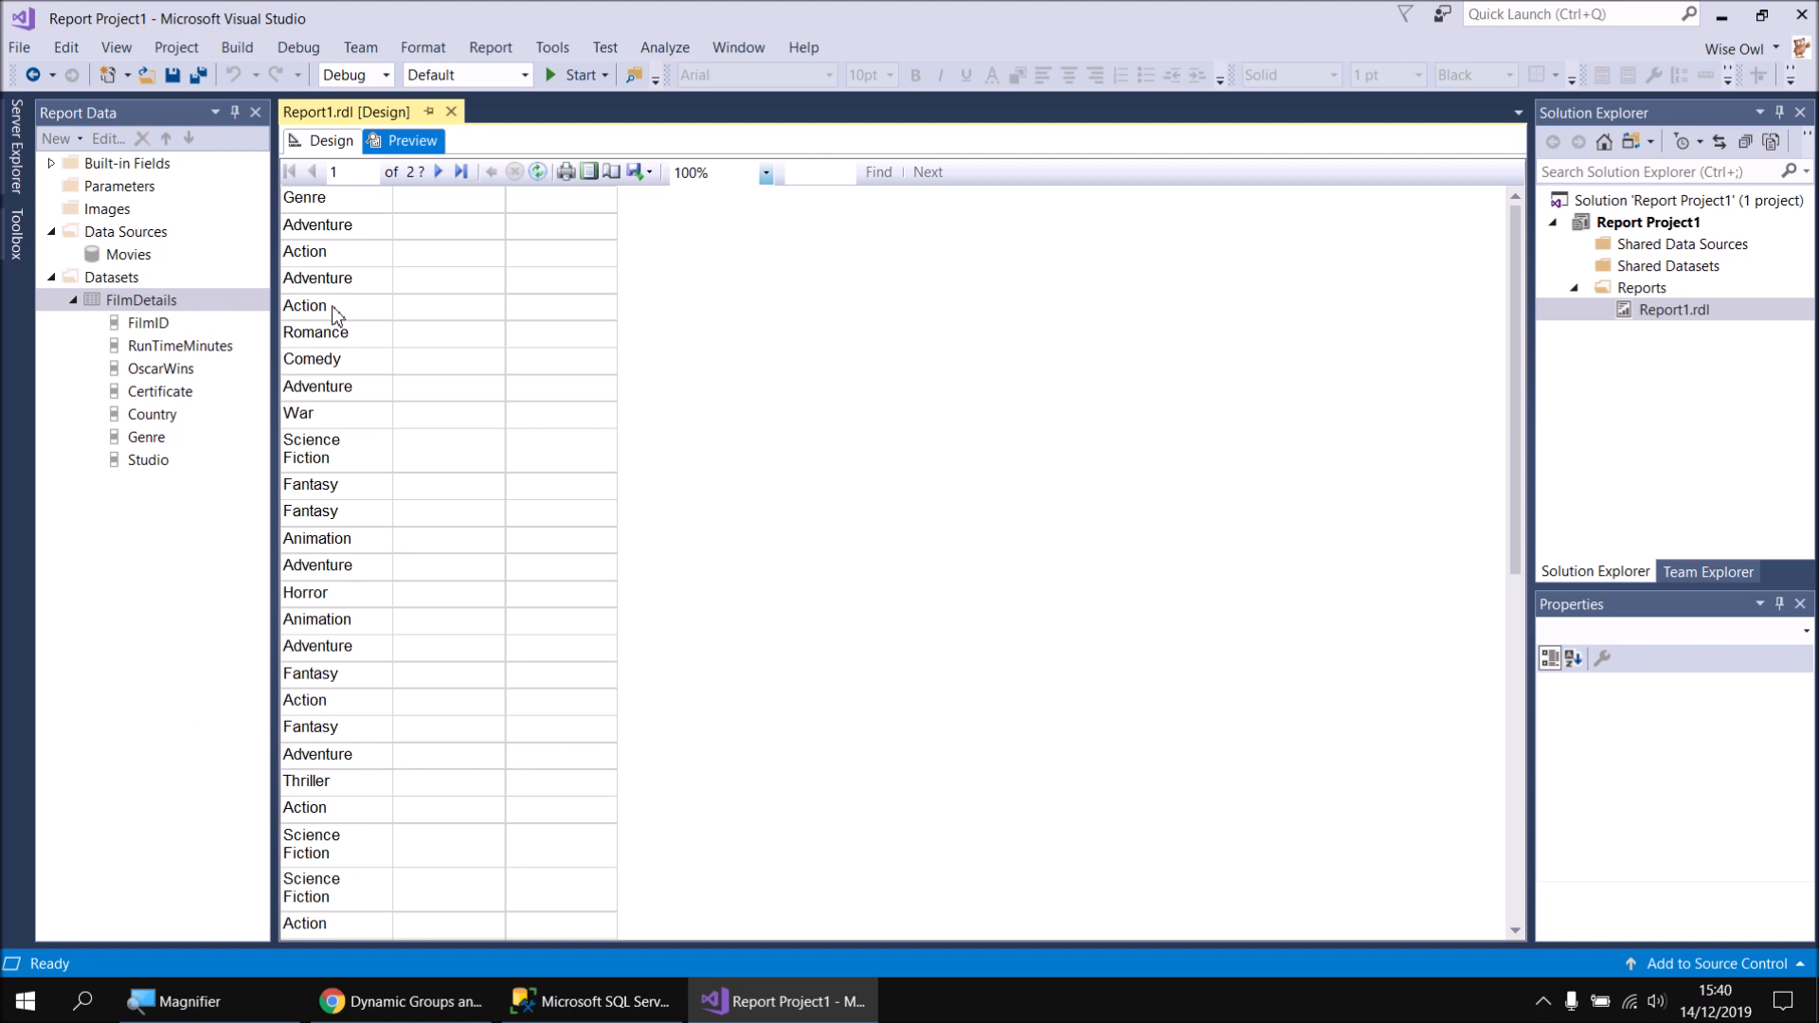
left_click(322, 140)
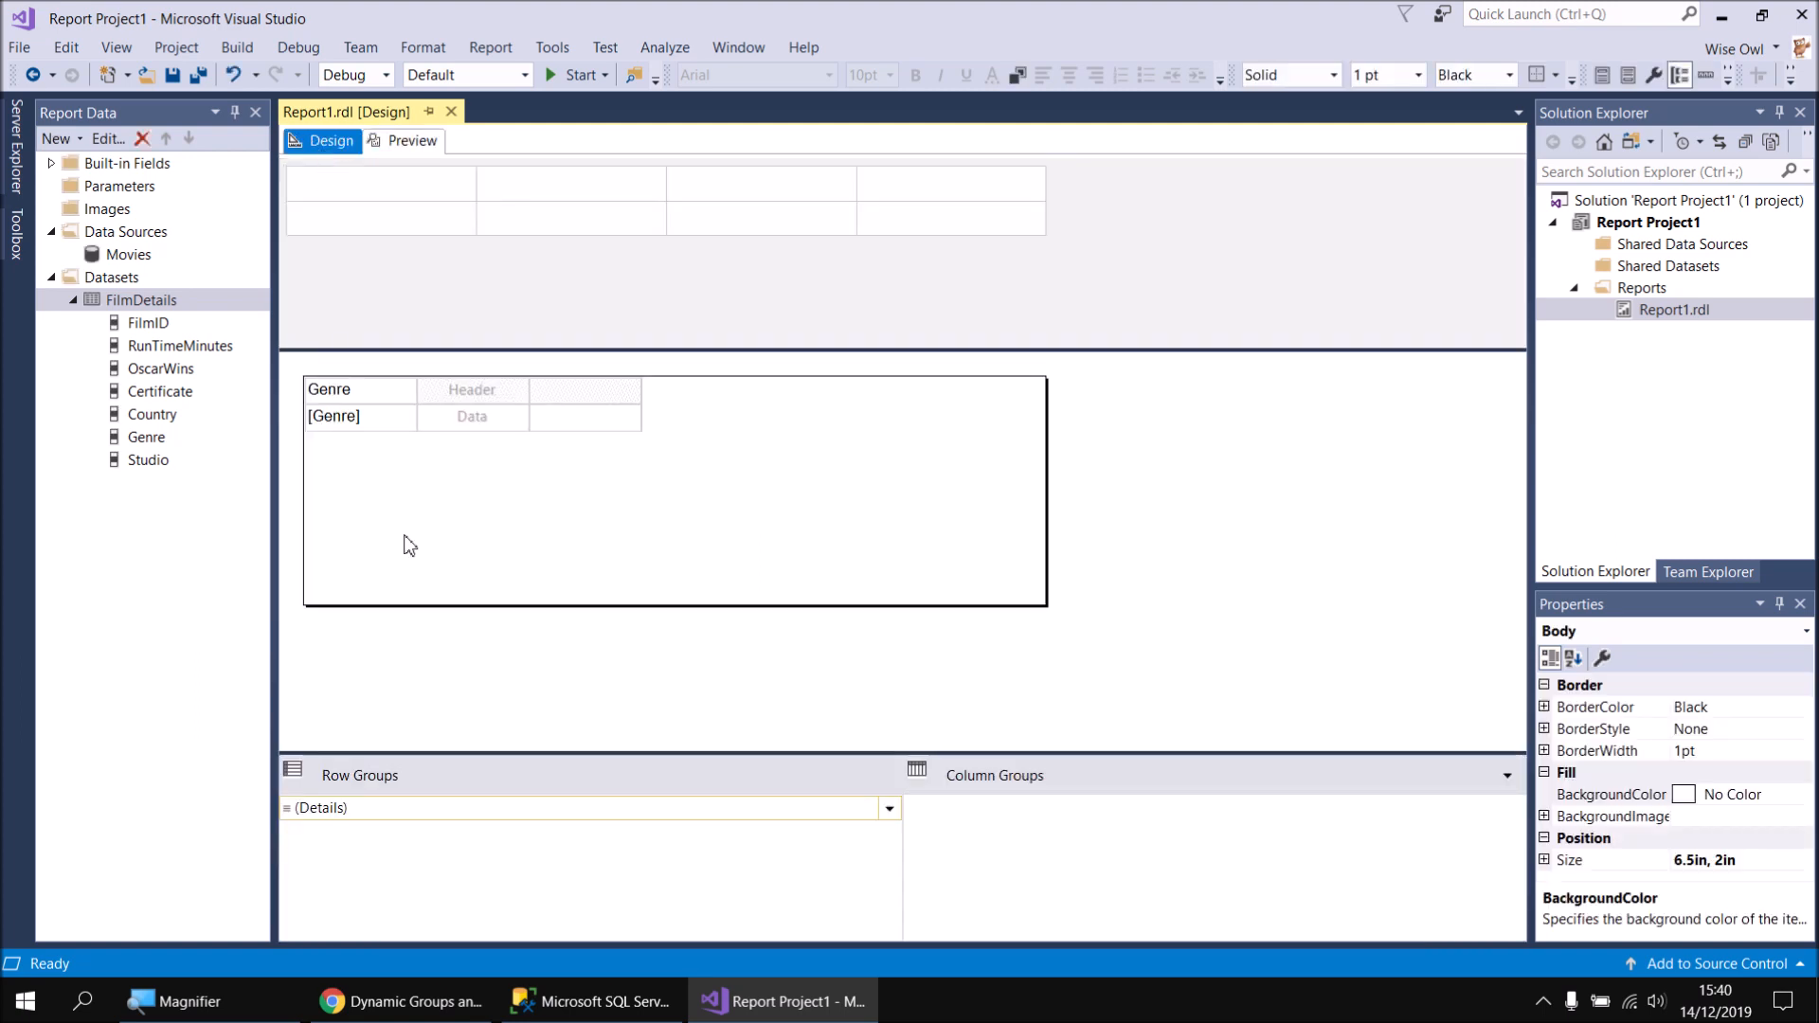
Group the table's details row on Genre under the group name RowGroup, and check the grouped rows in the preview
right_click(394, 810)
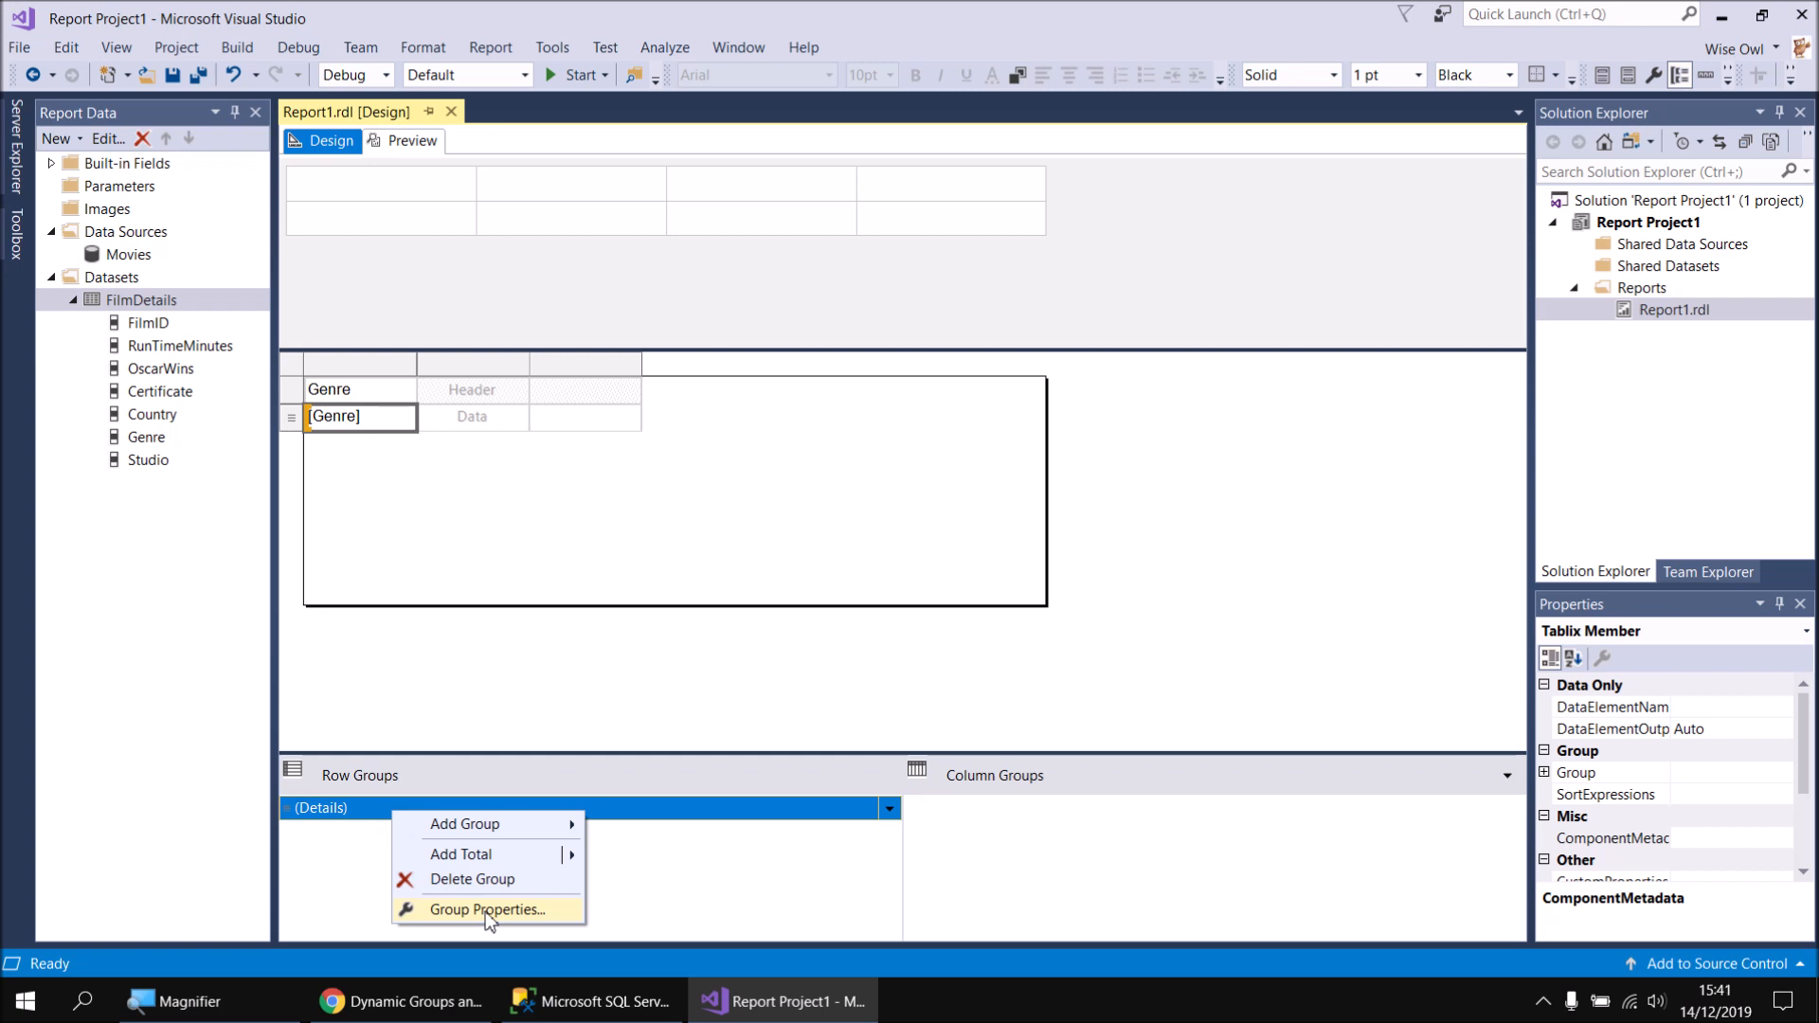
left_click(485, 911)
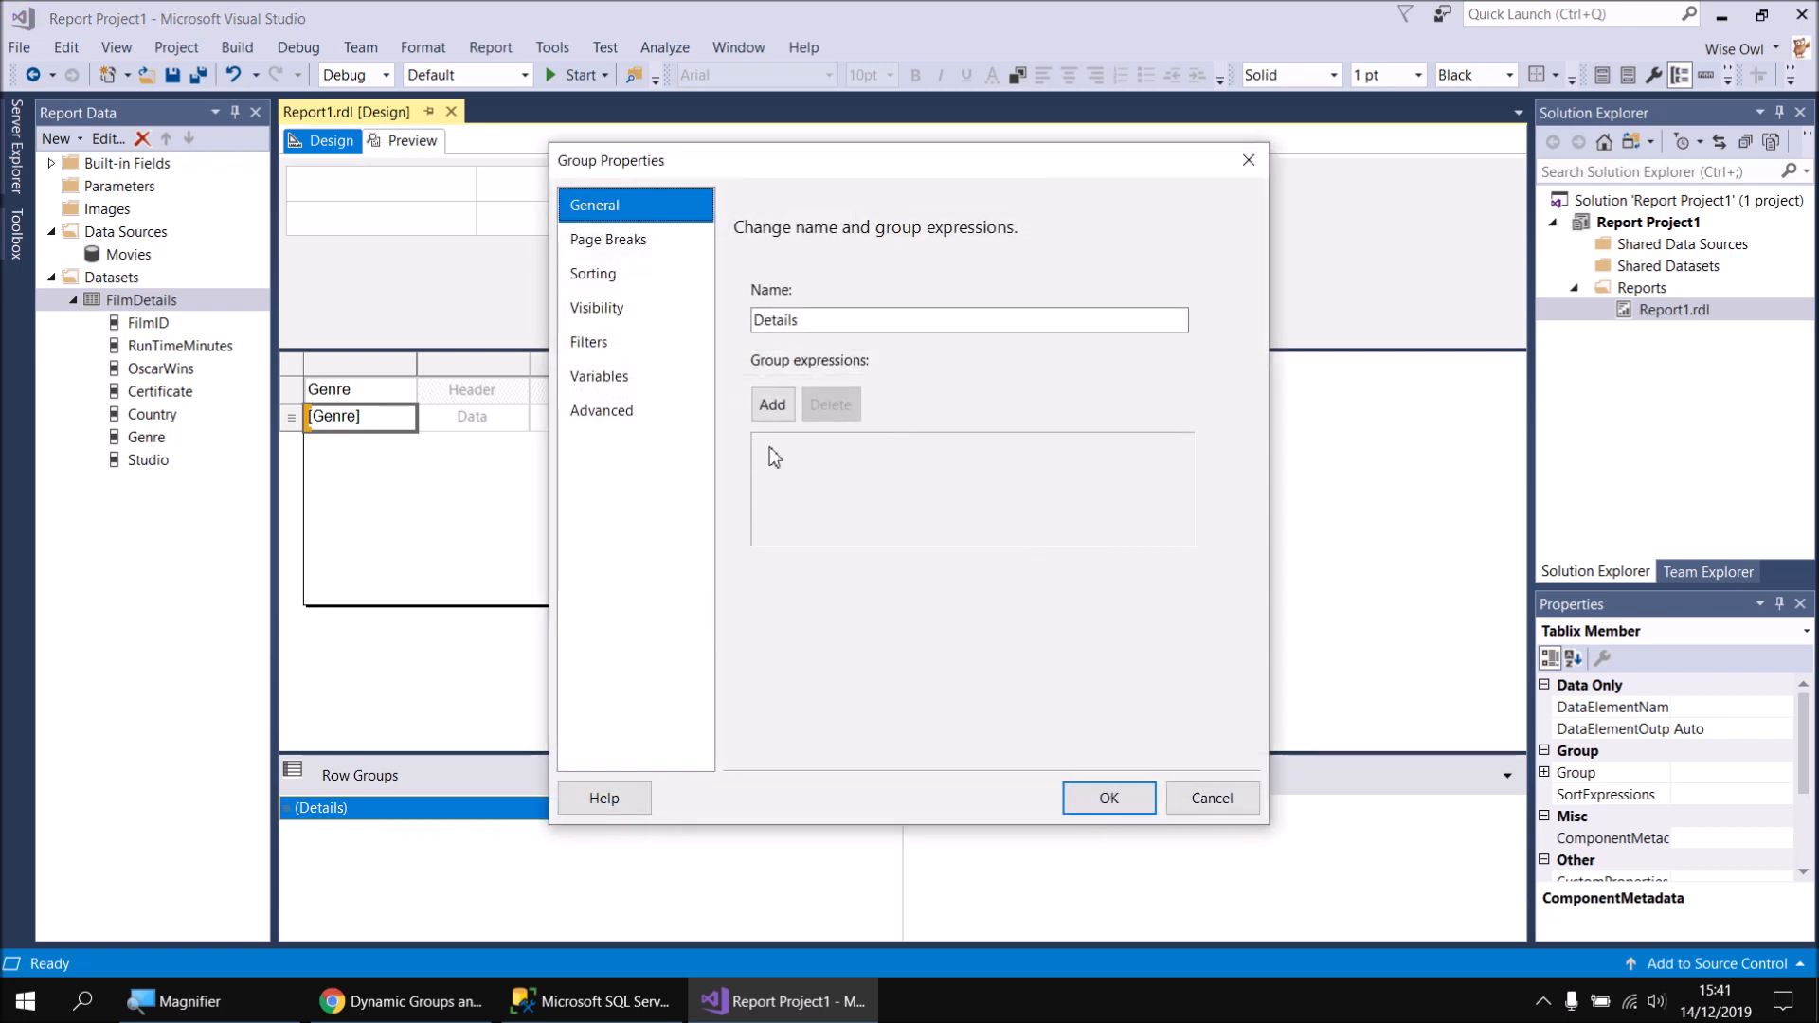
left_click(773, 407)
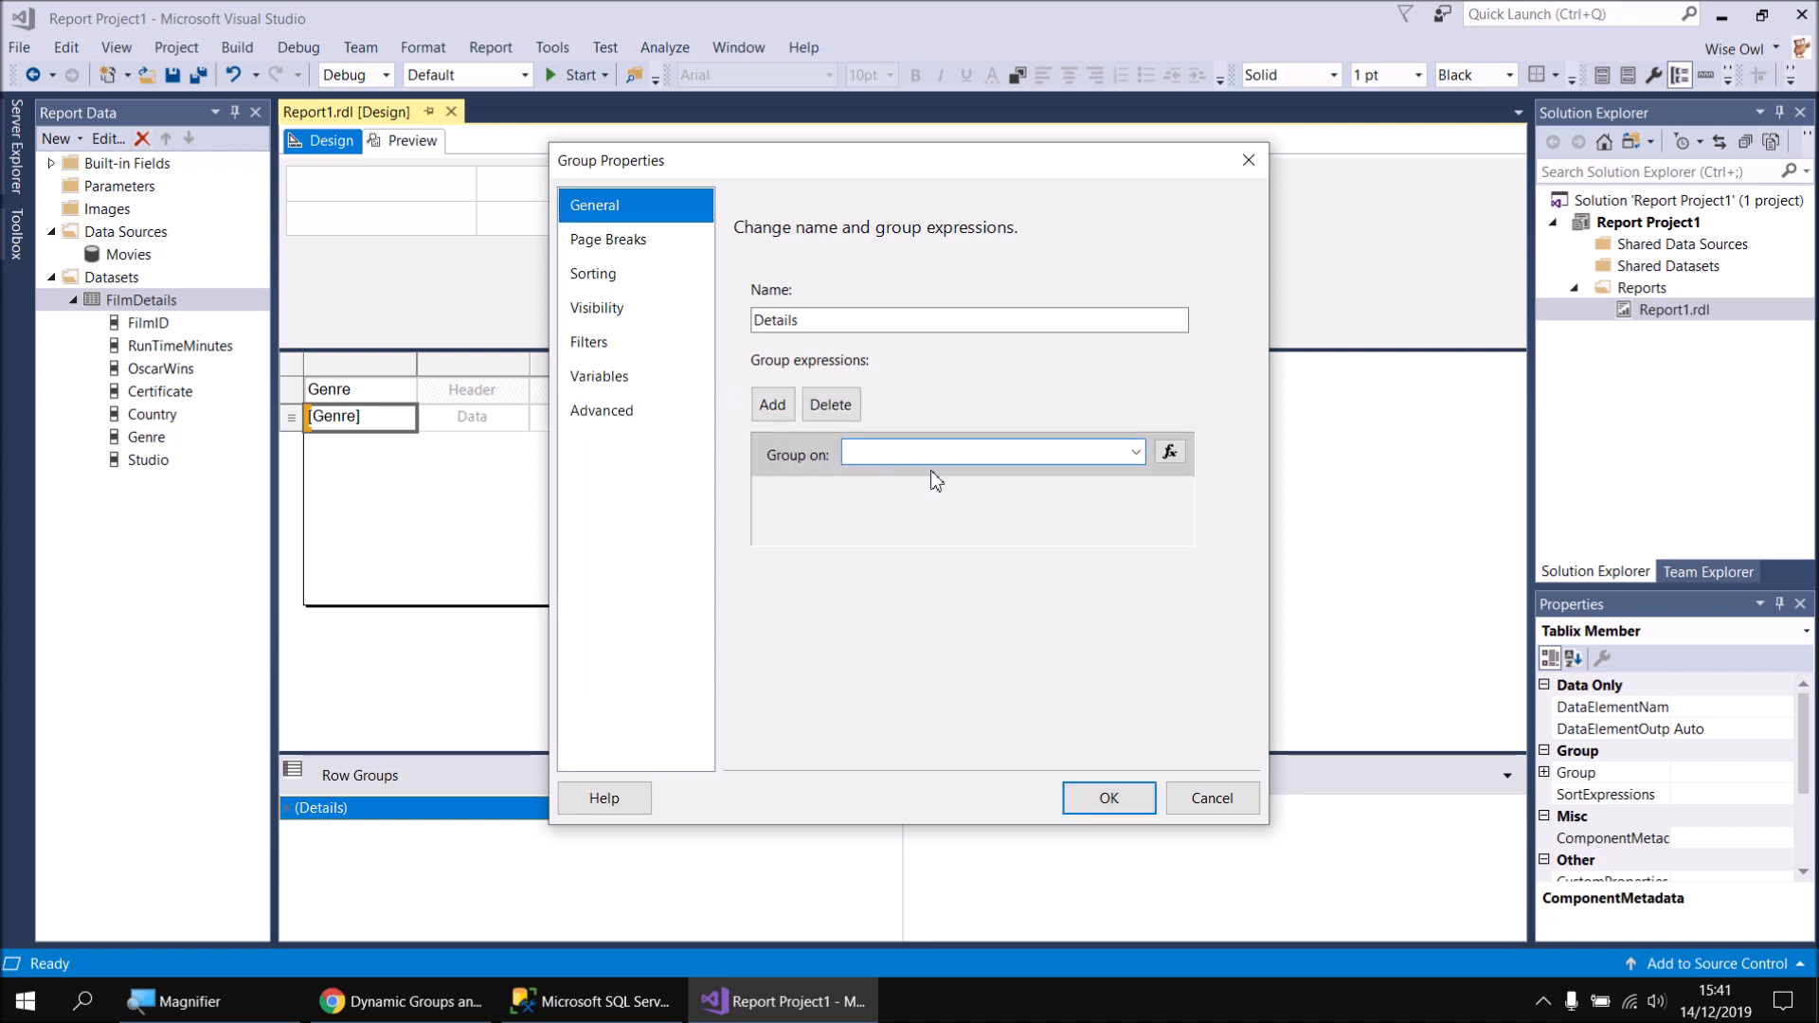
left_click(1134, 452)
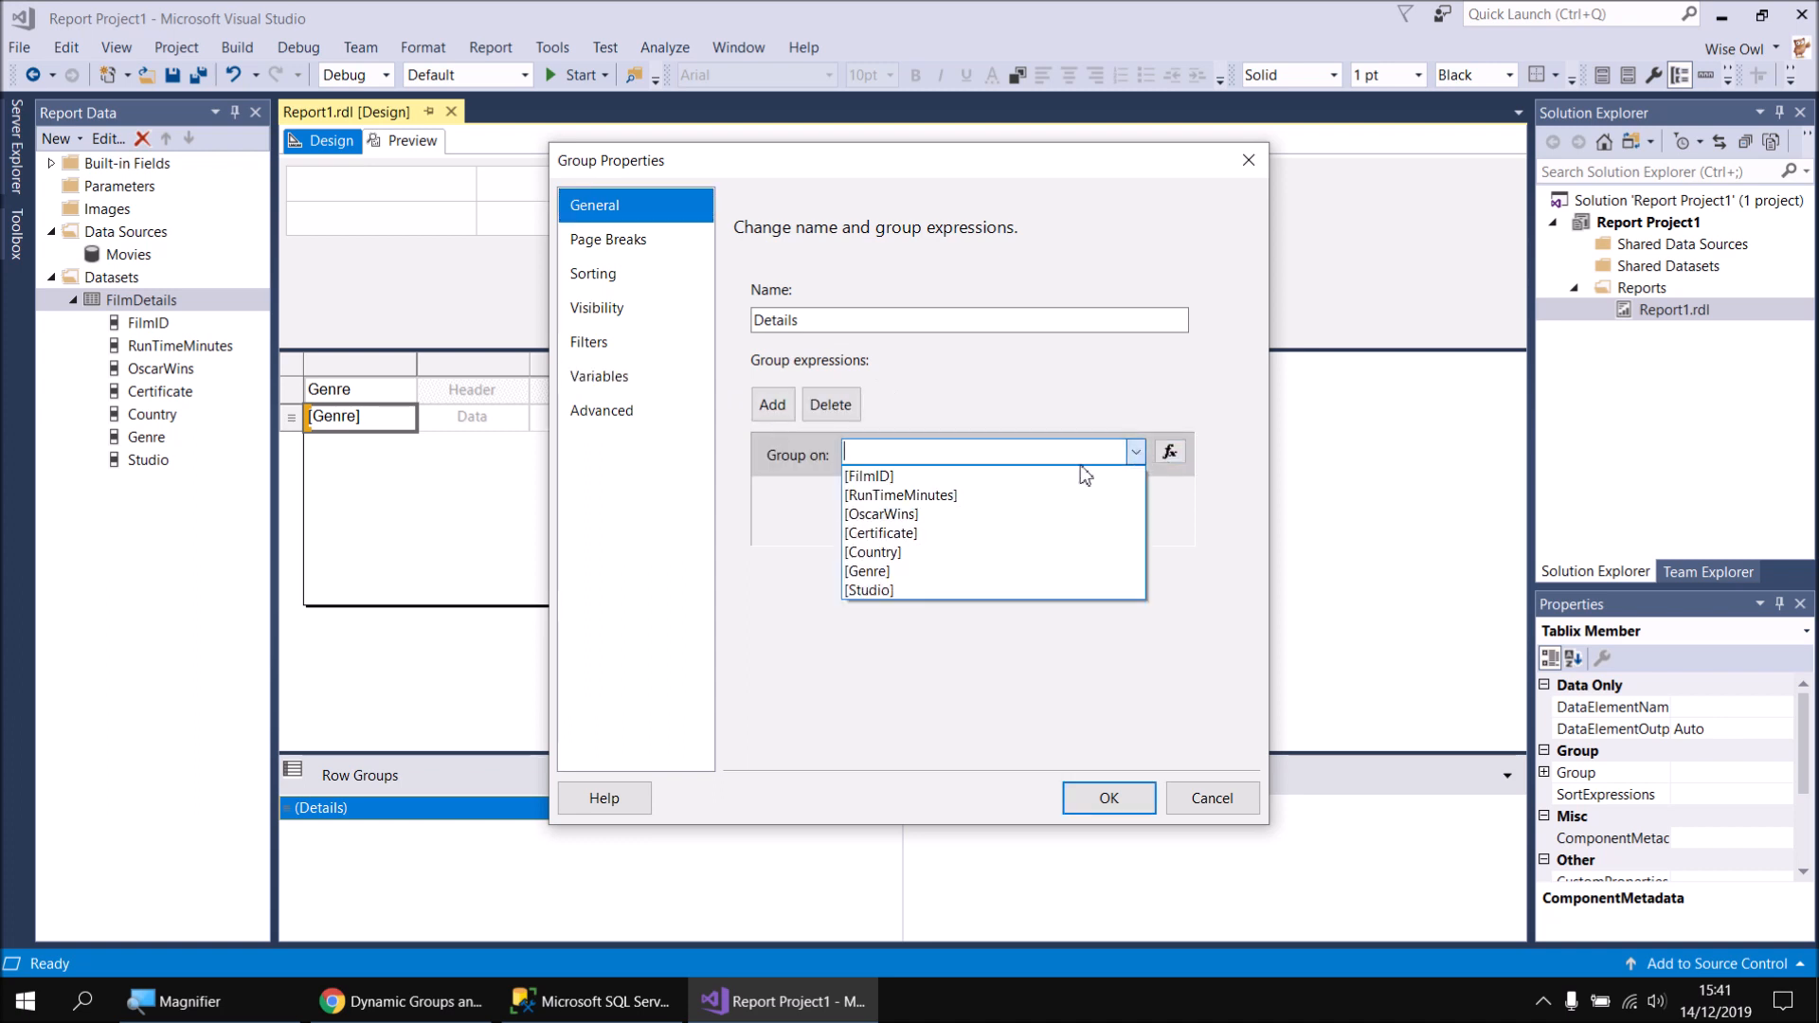
left_click(866, 571)
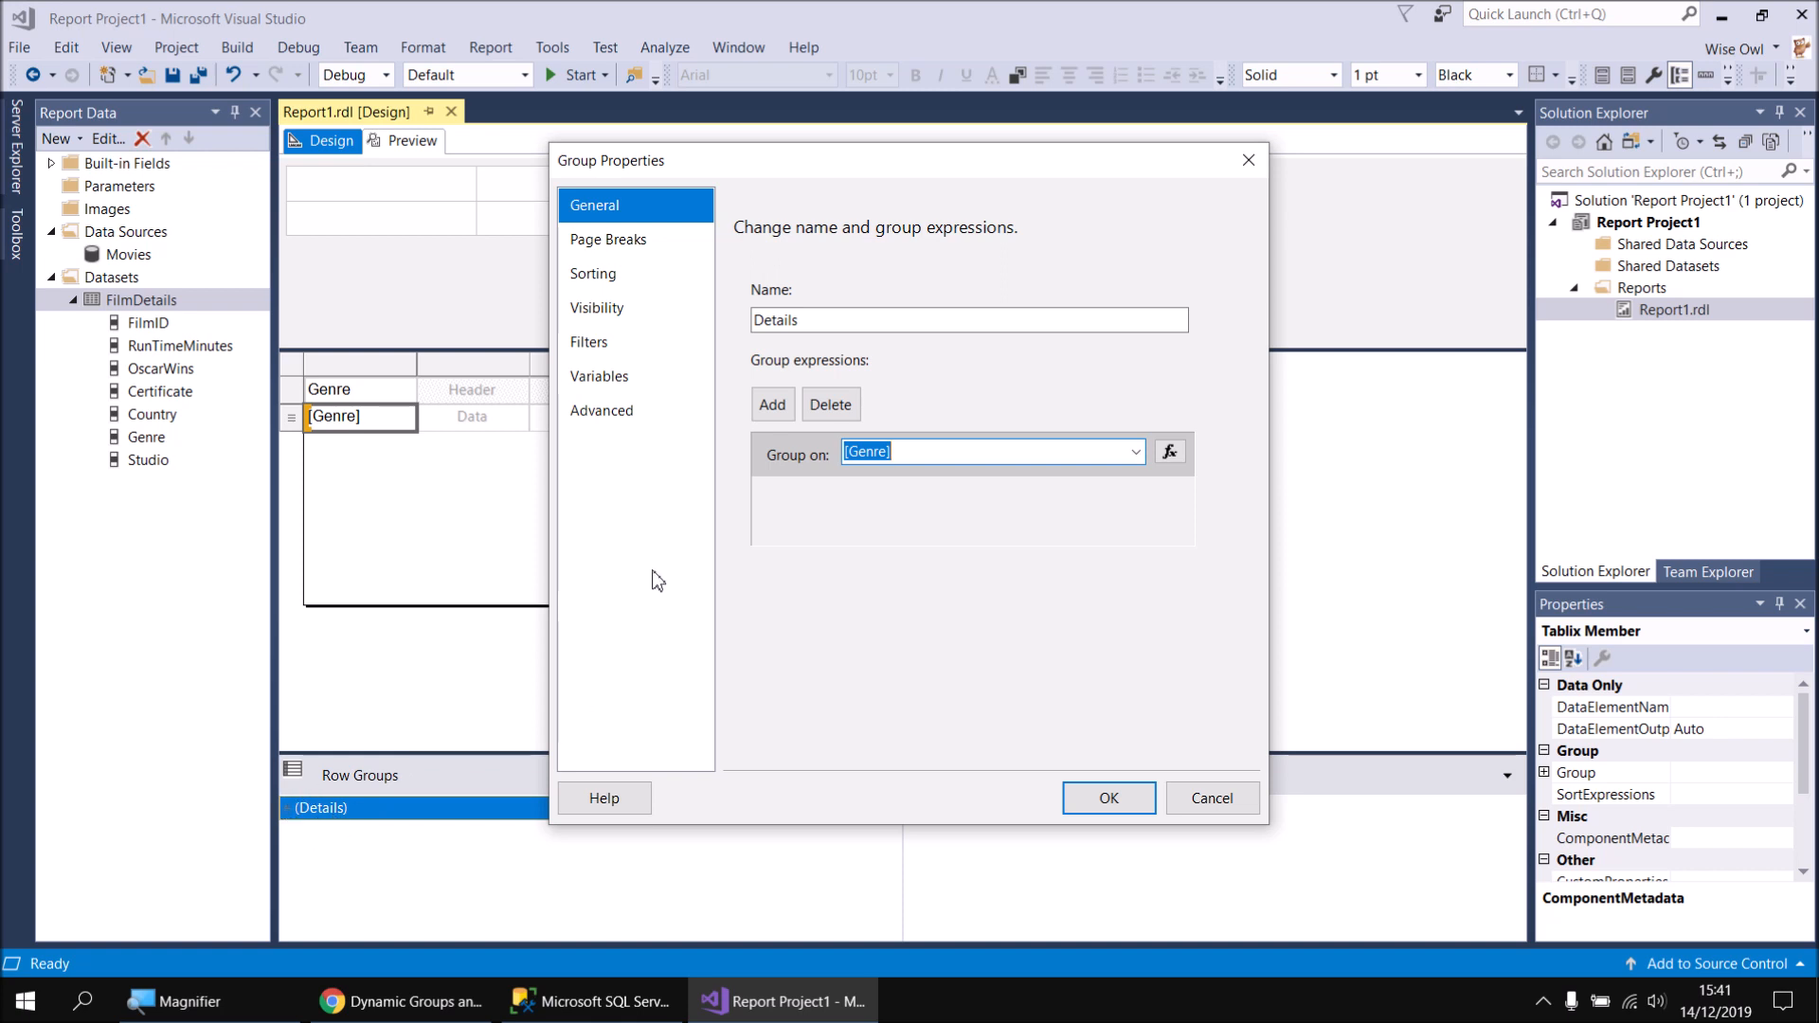
double_click(776, 320)
type("RowGroup")
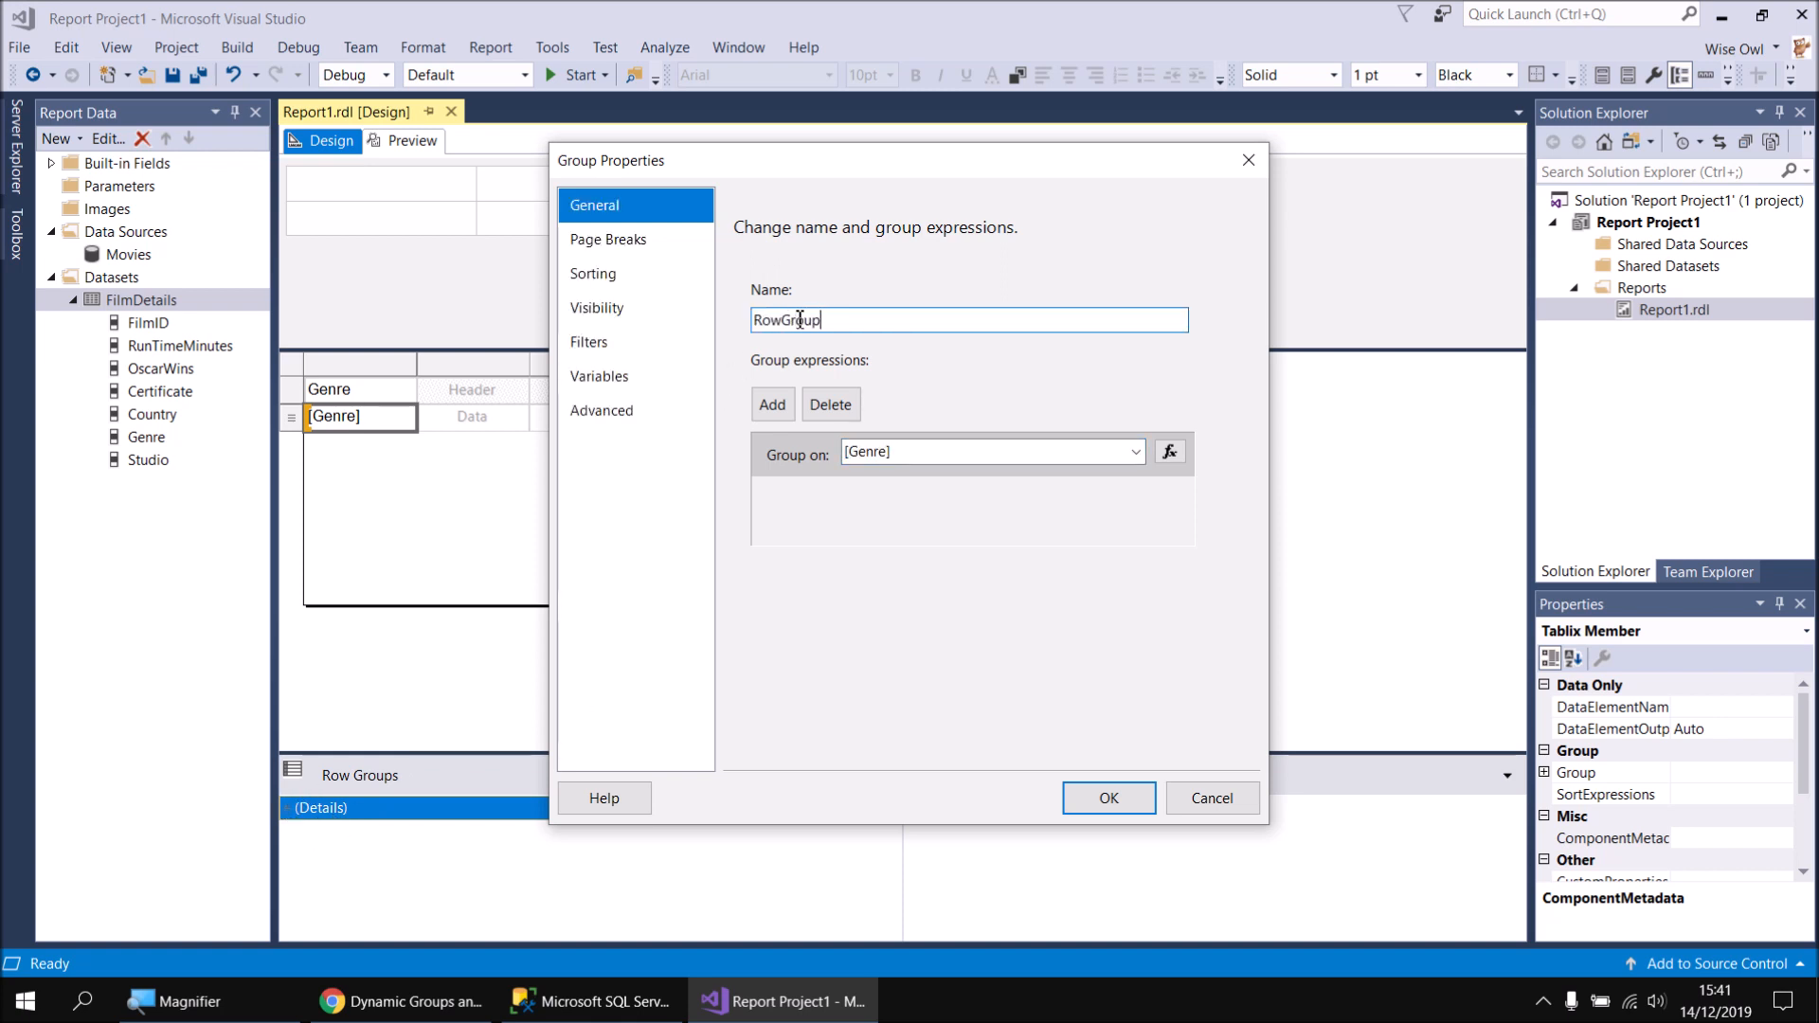
left_click(1106, 797)
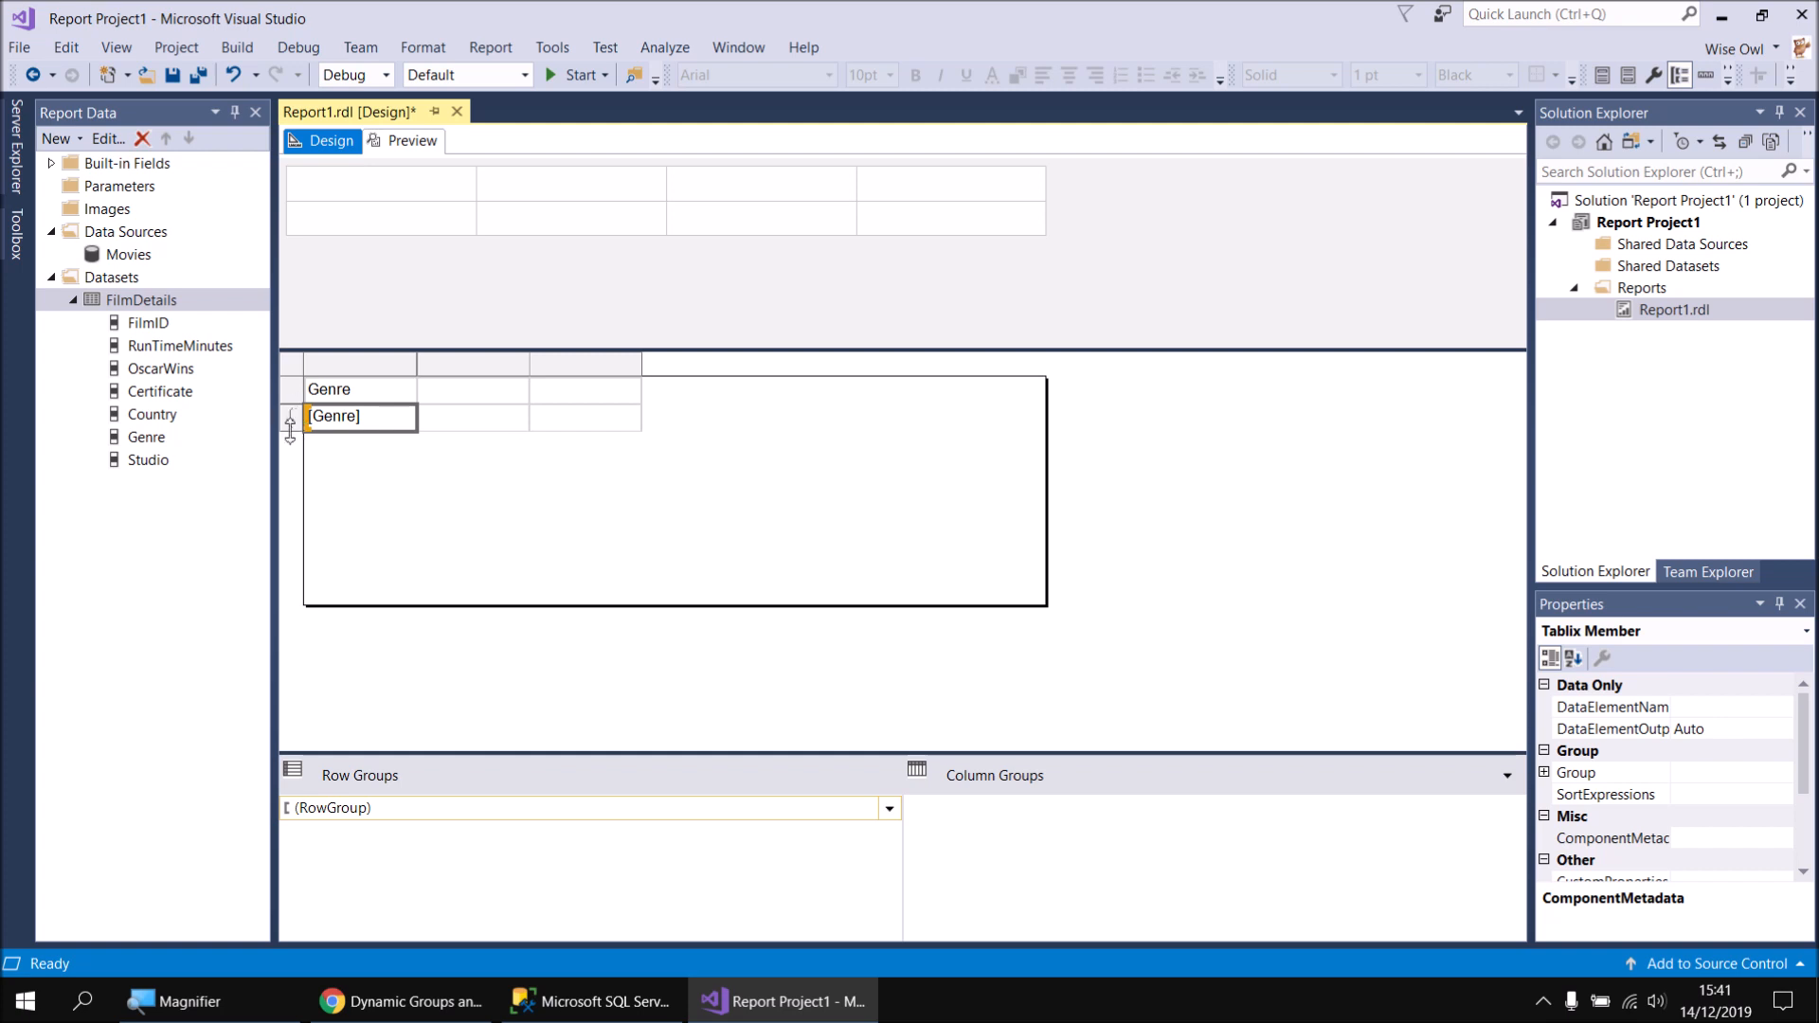
left_click(405, 142)
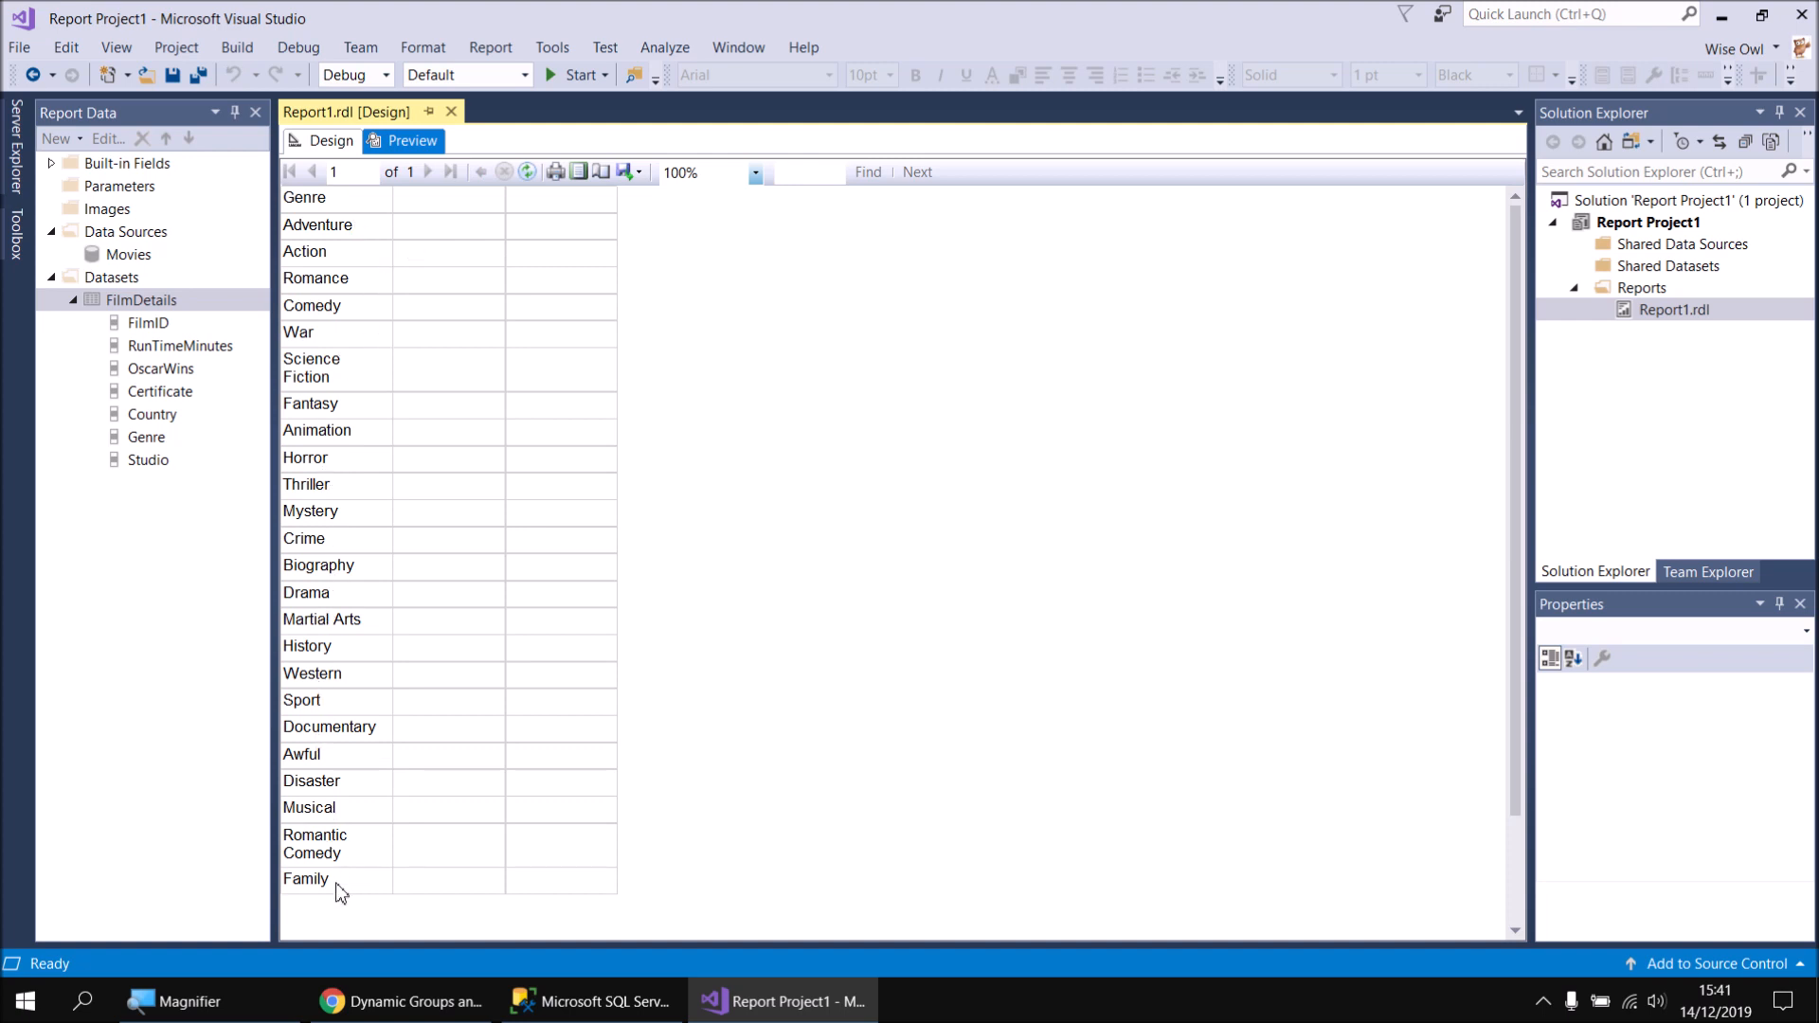
left_click(331, 144)
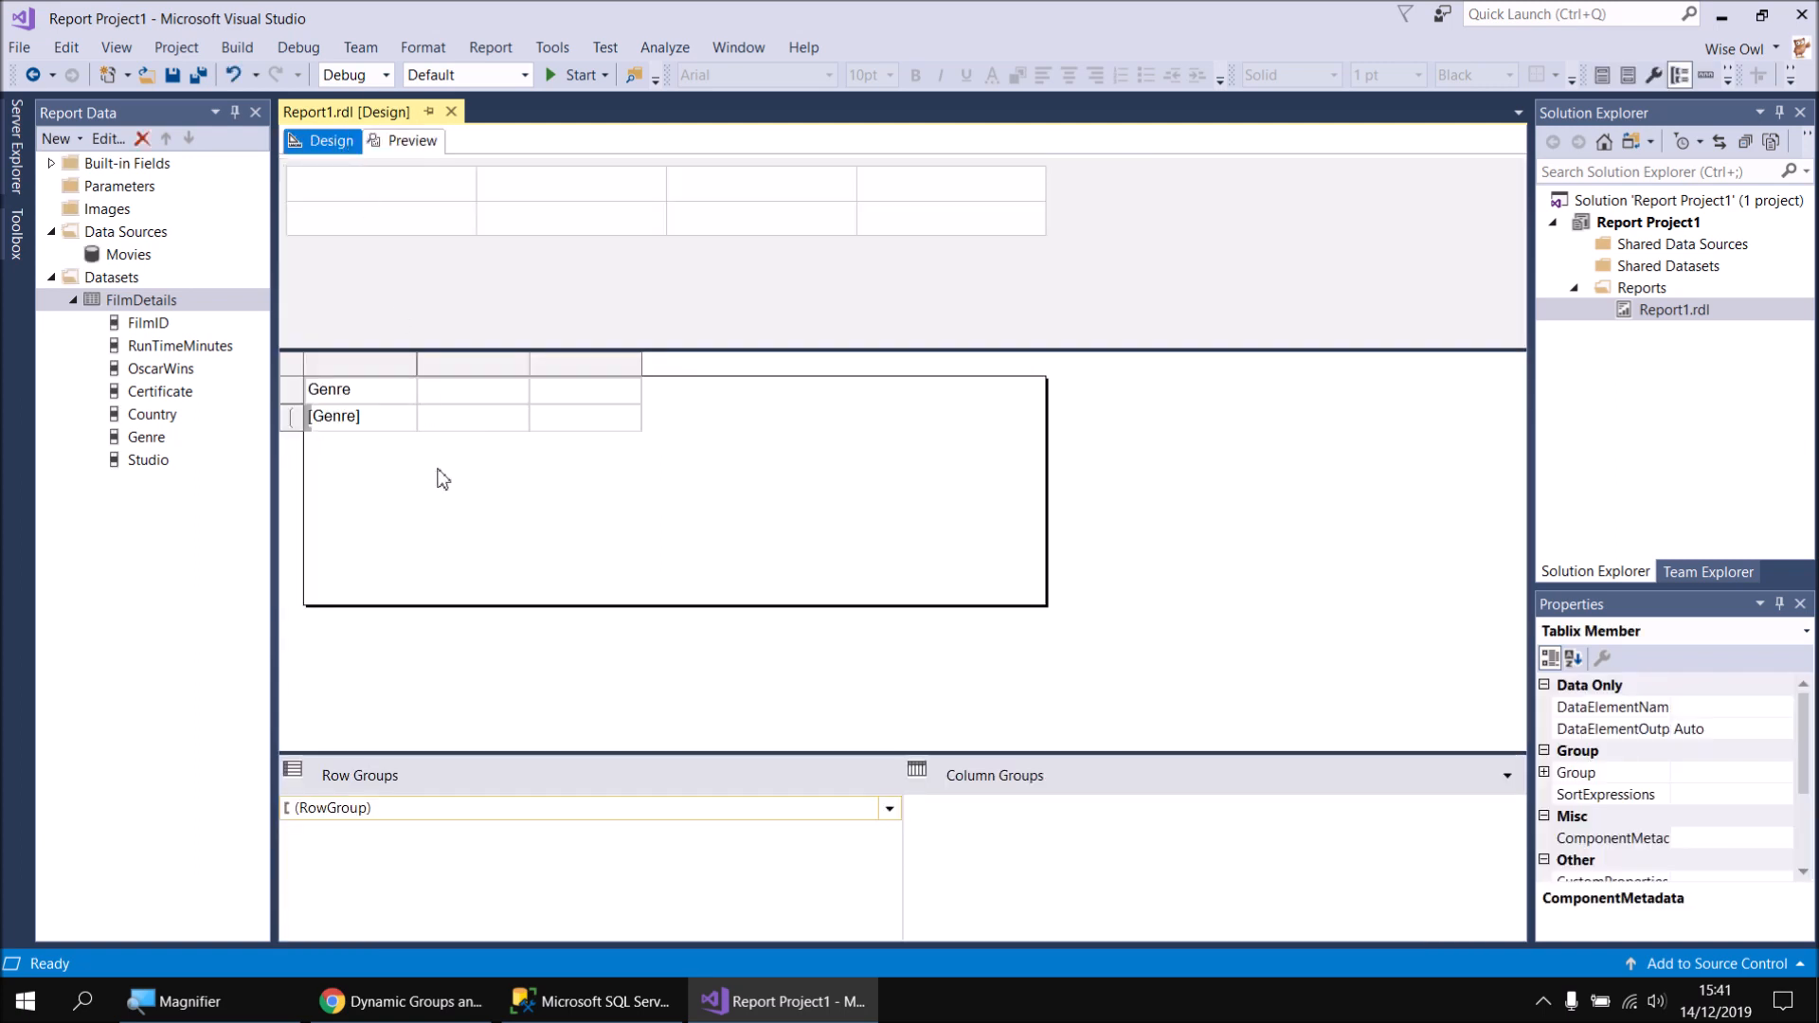
Show the FilmID field in the data row of the table's second column, summarized by Count
left_click(519, 416)
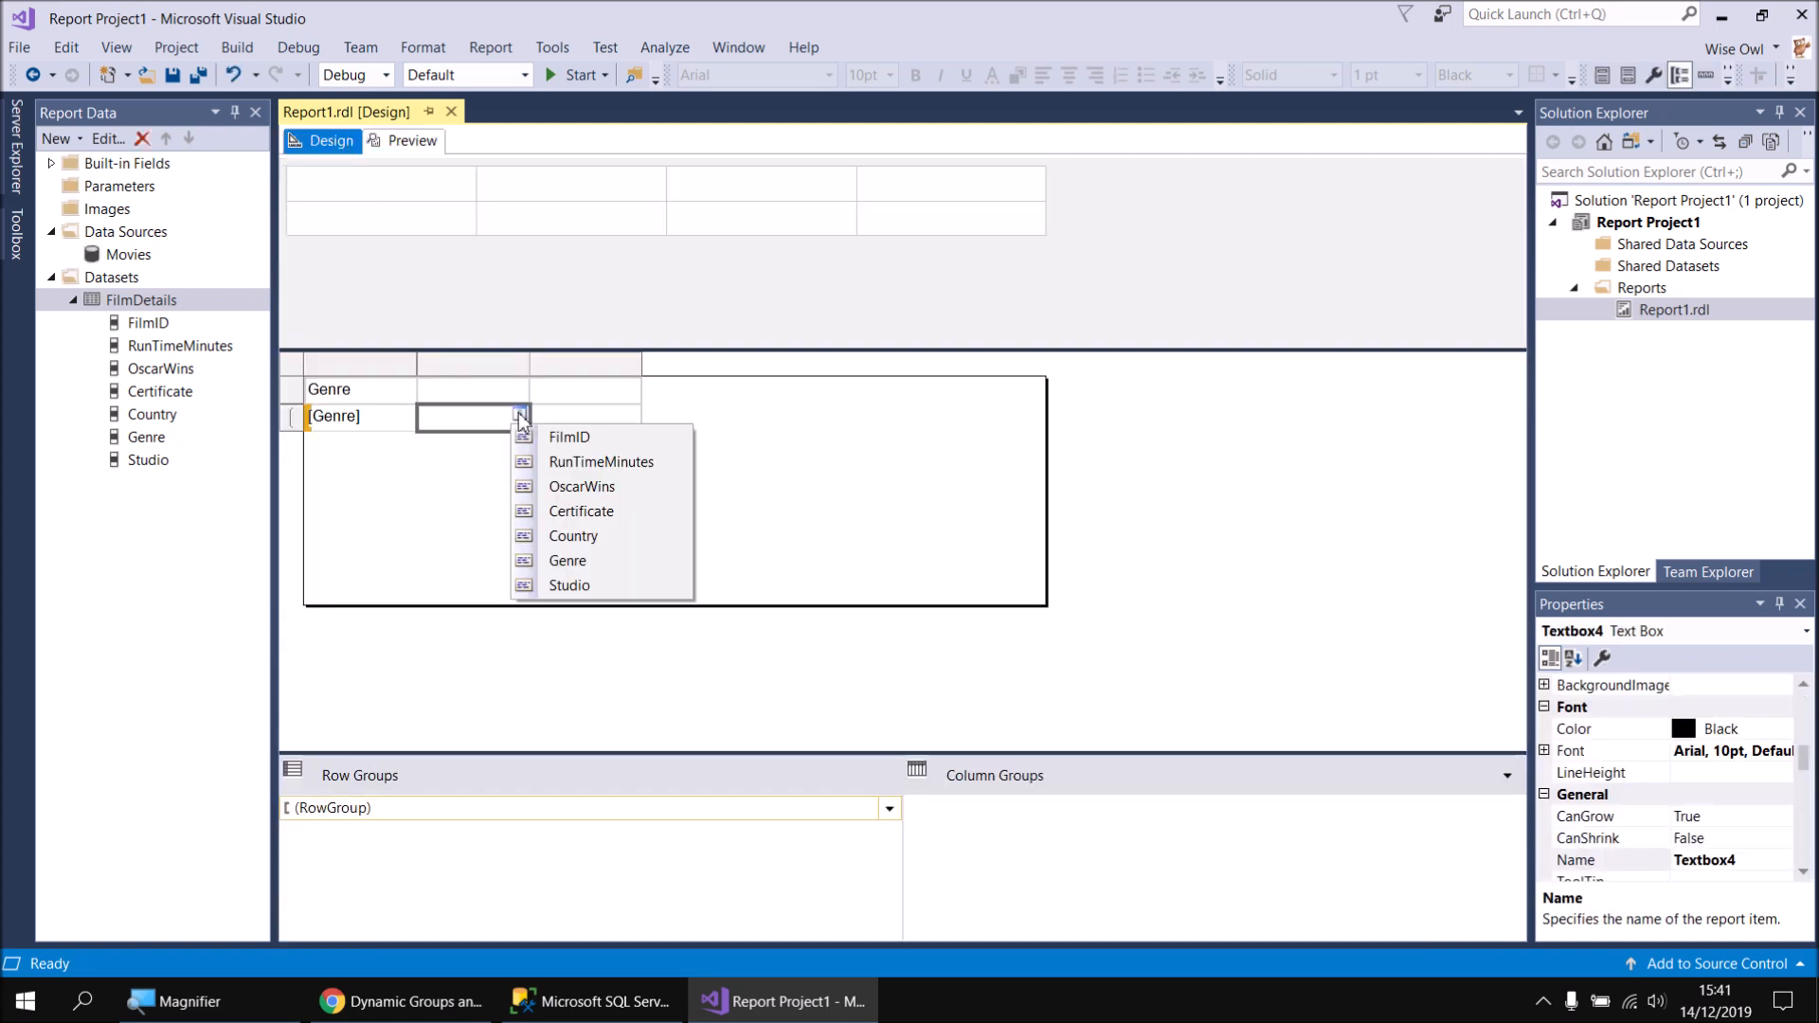
left_click(569, 437)
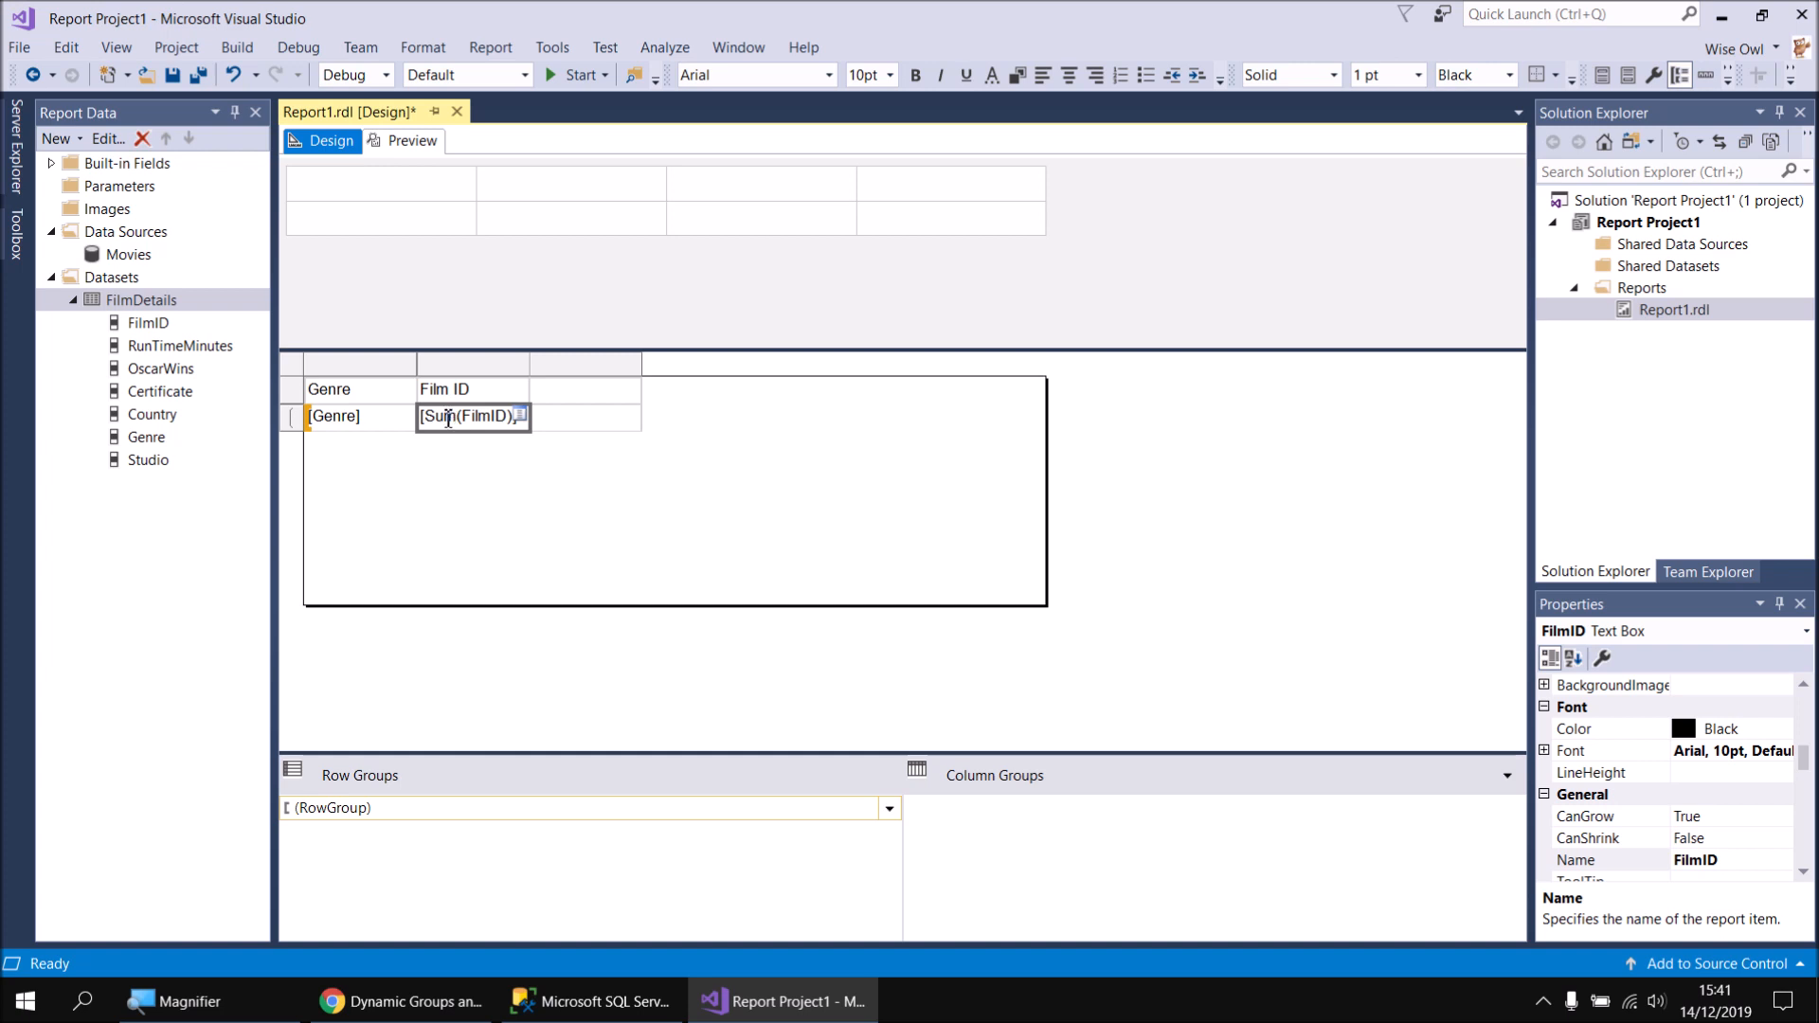
double_click(448, 419)
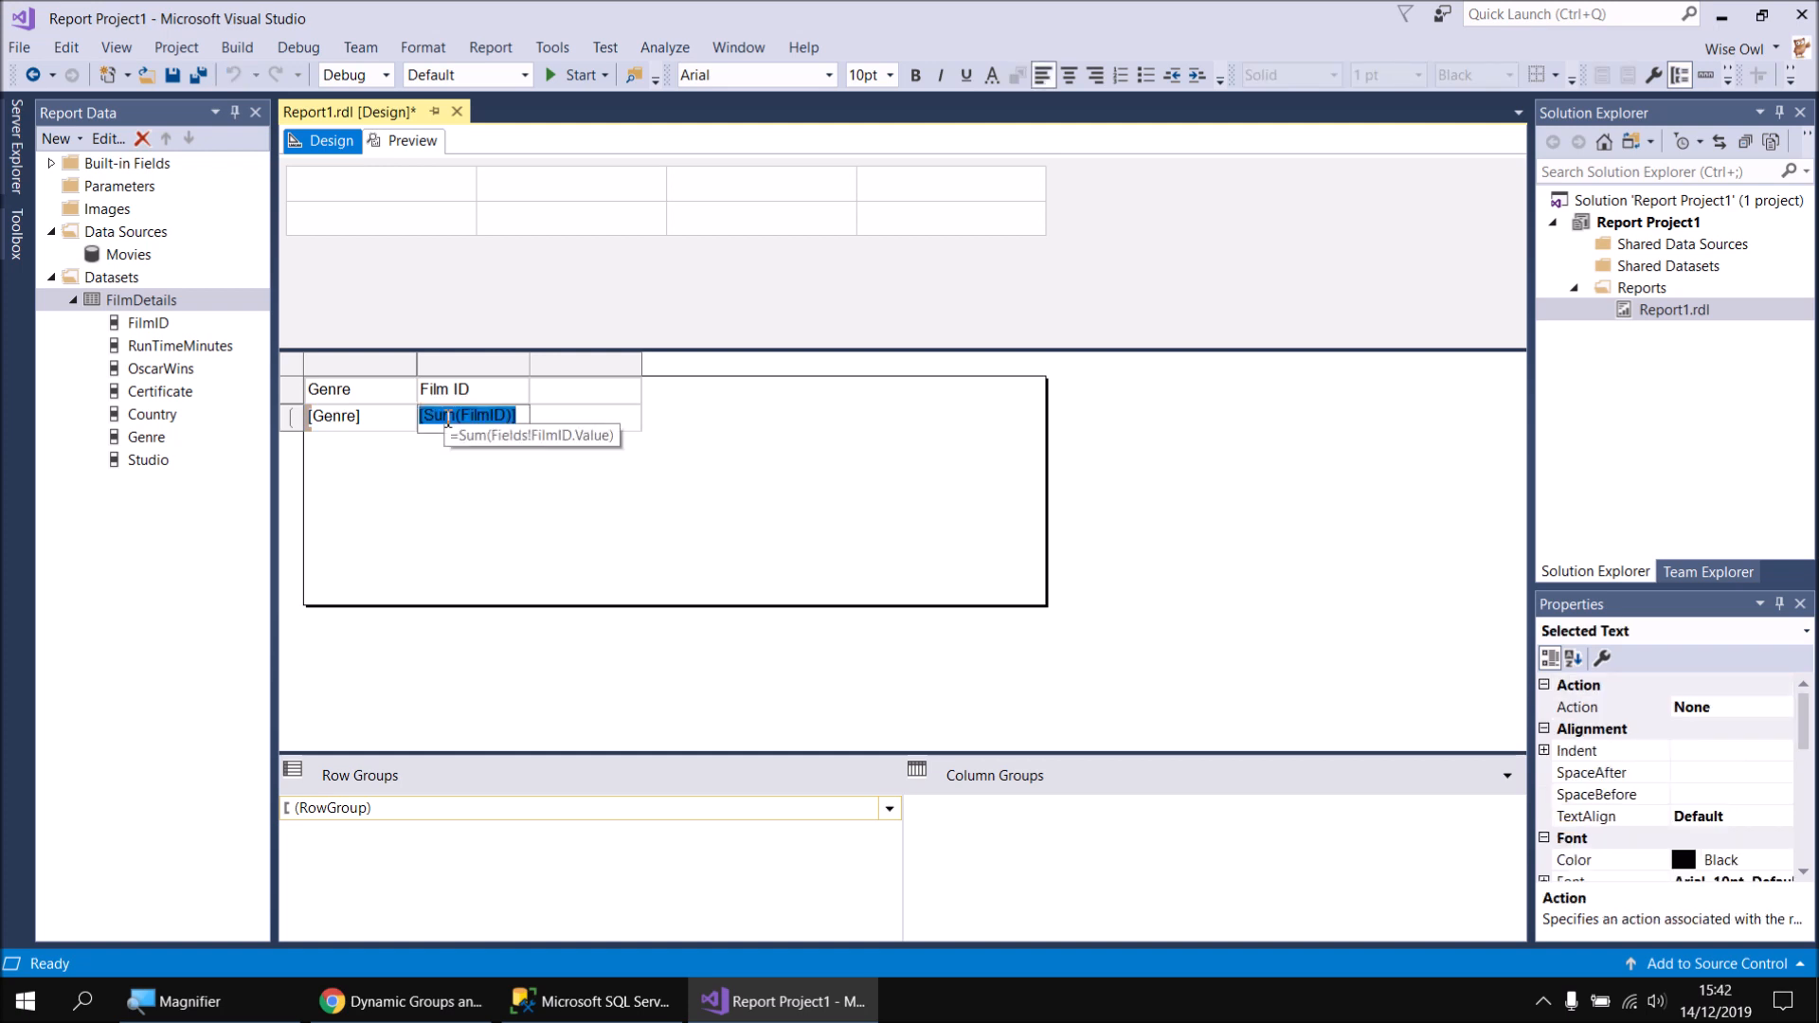
right_click(448, 419)
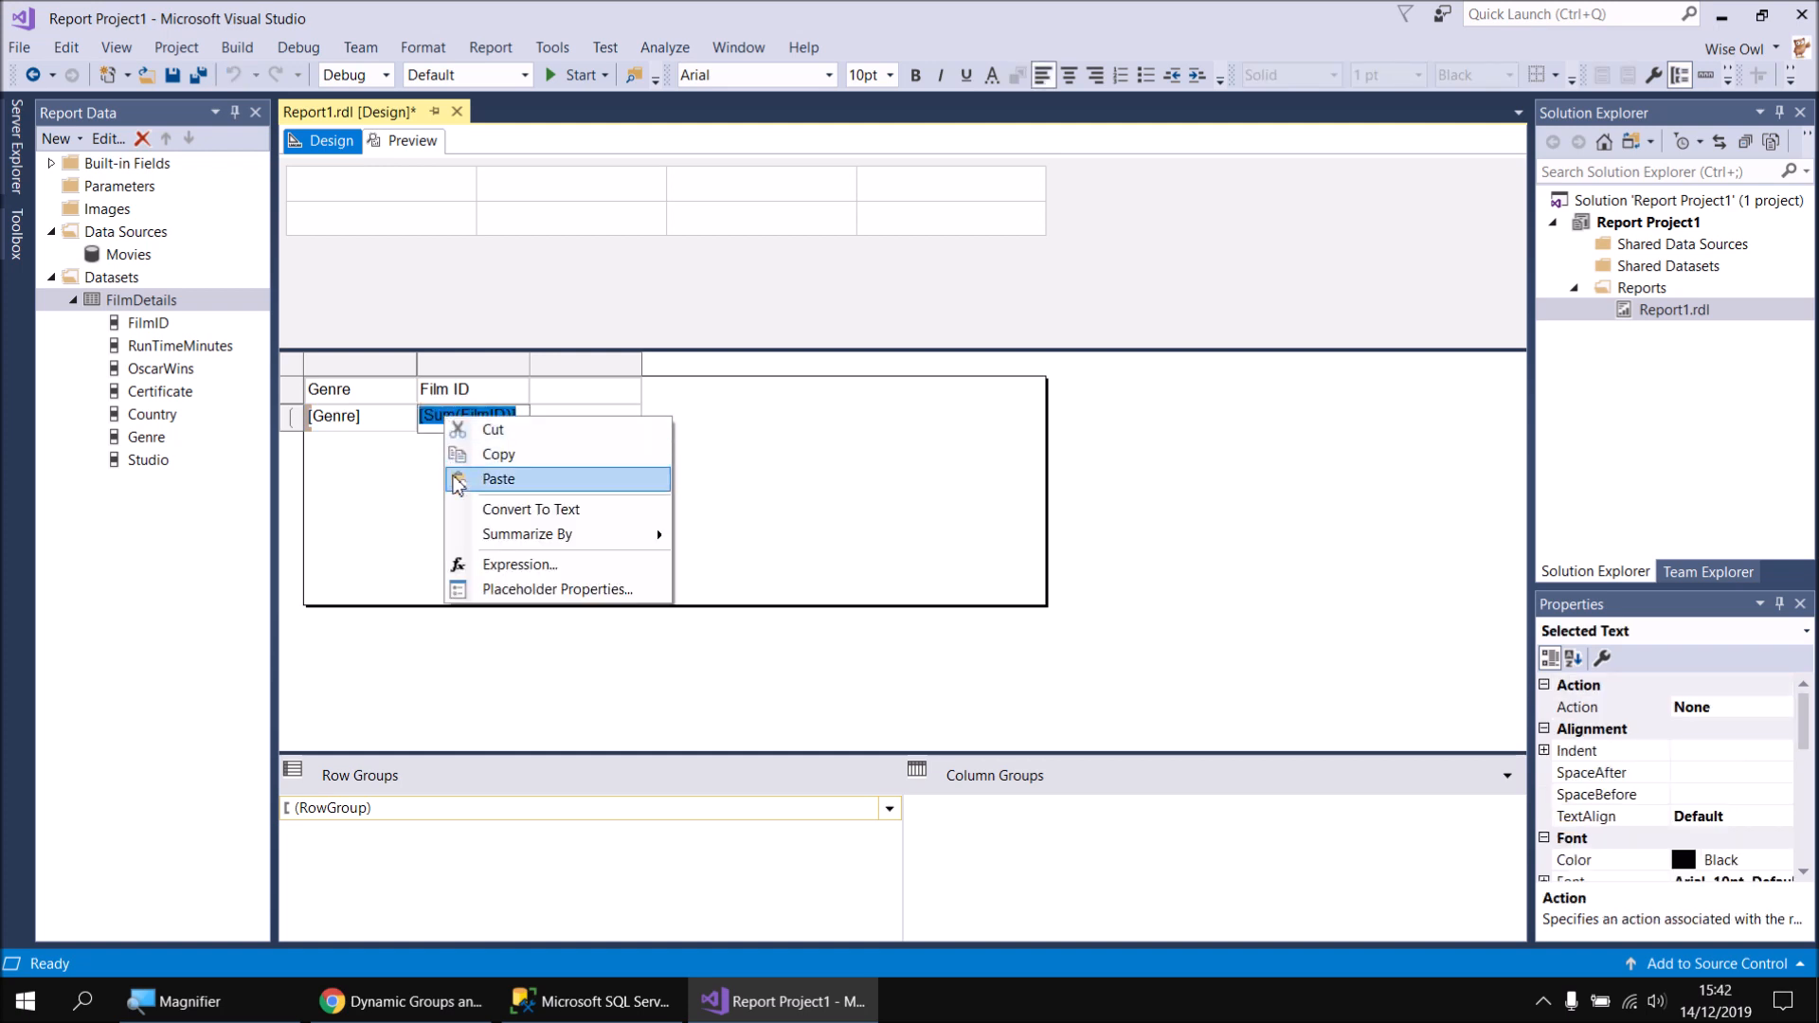
mouse_move(656, 530)
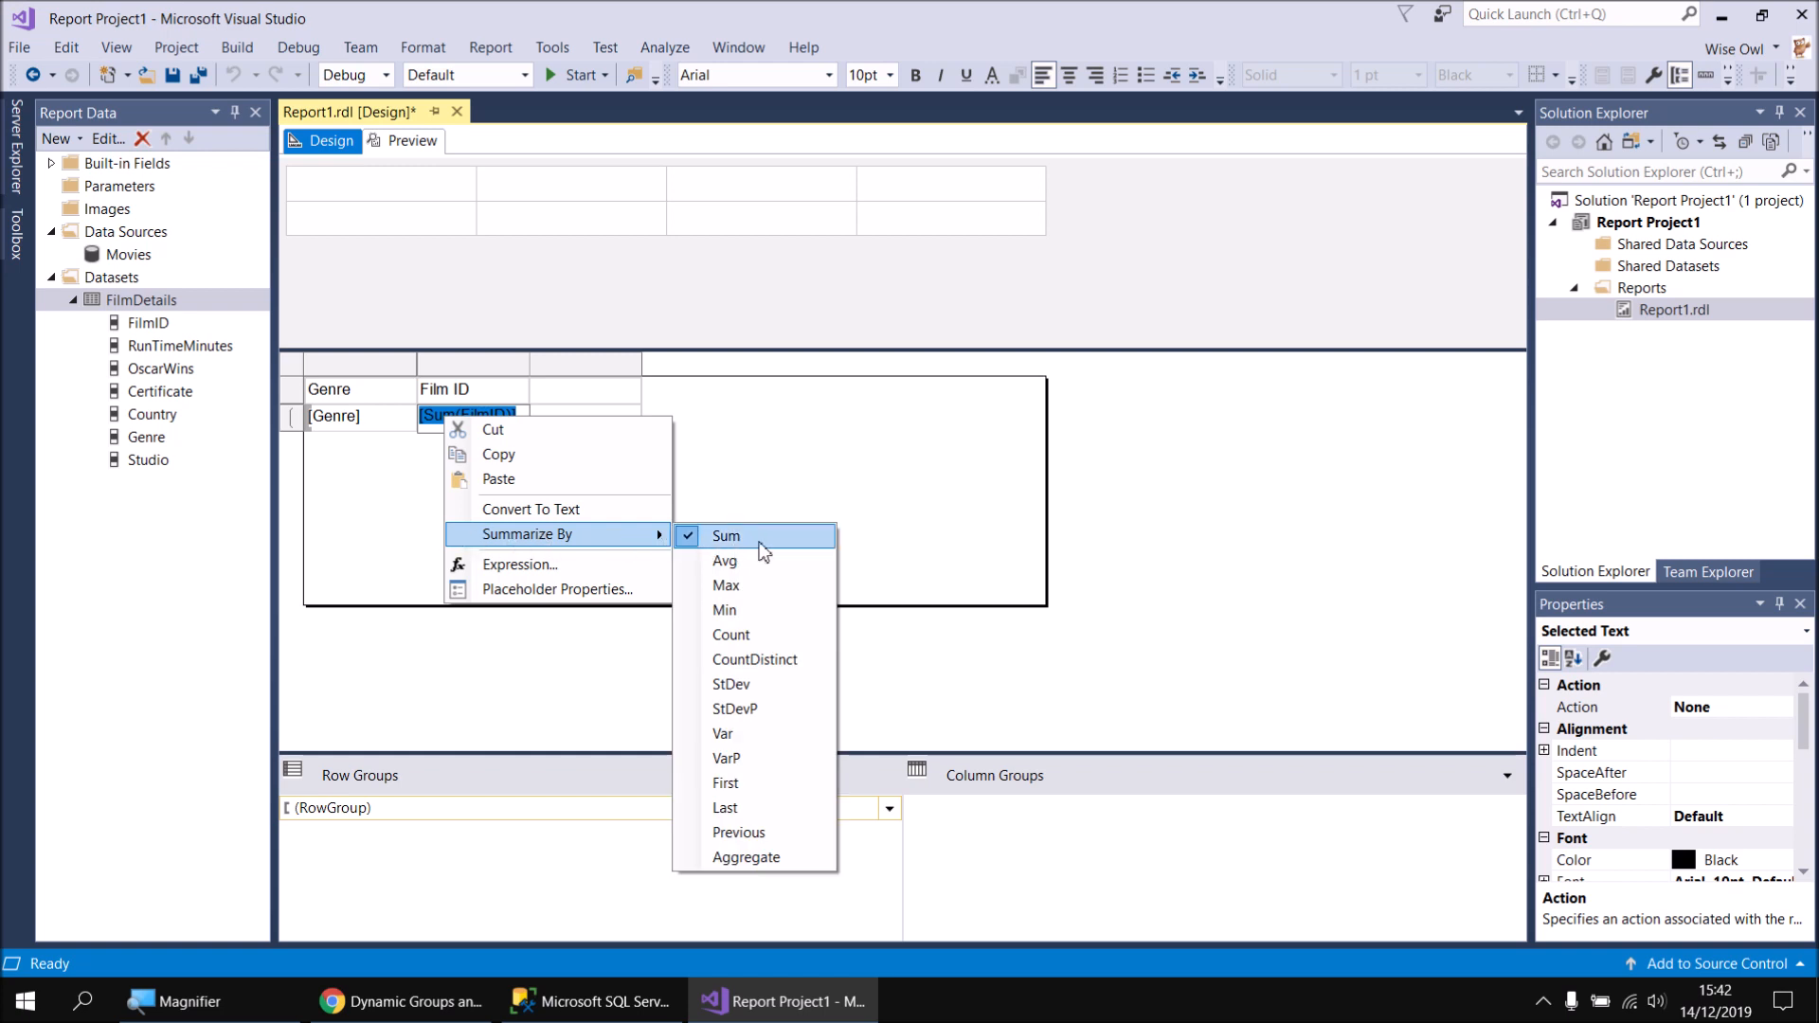
left_click(760, 634)
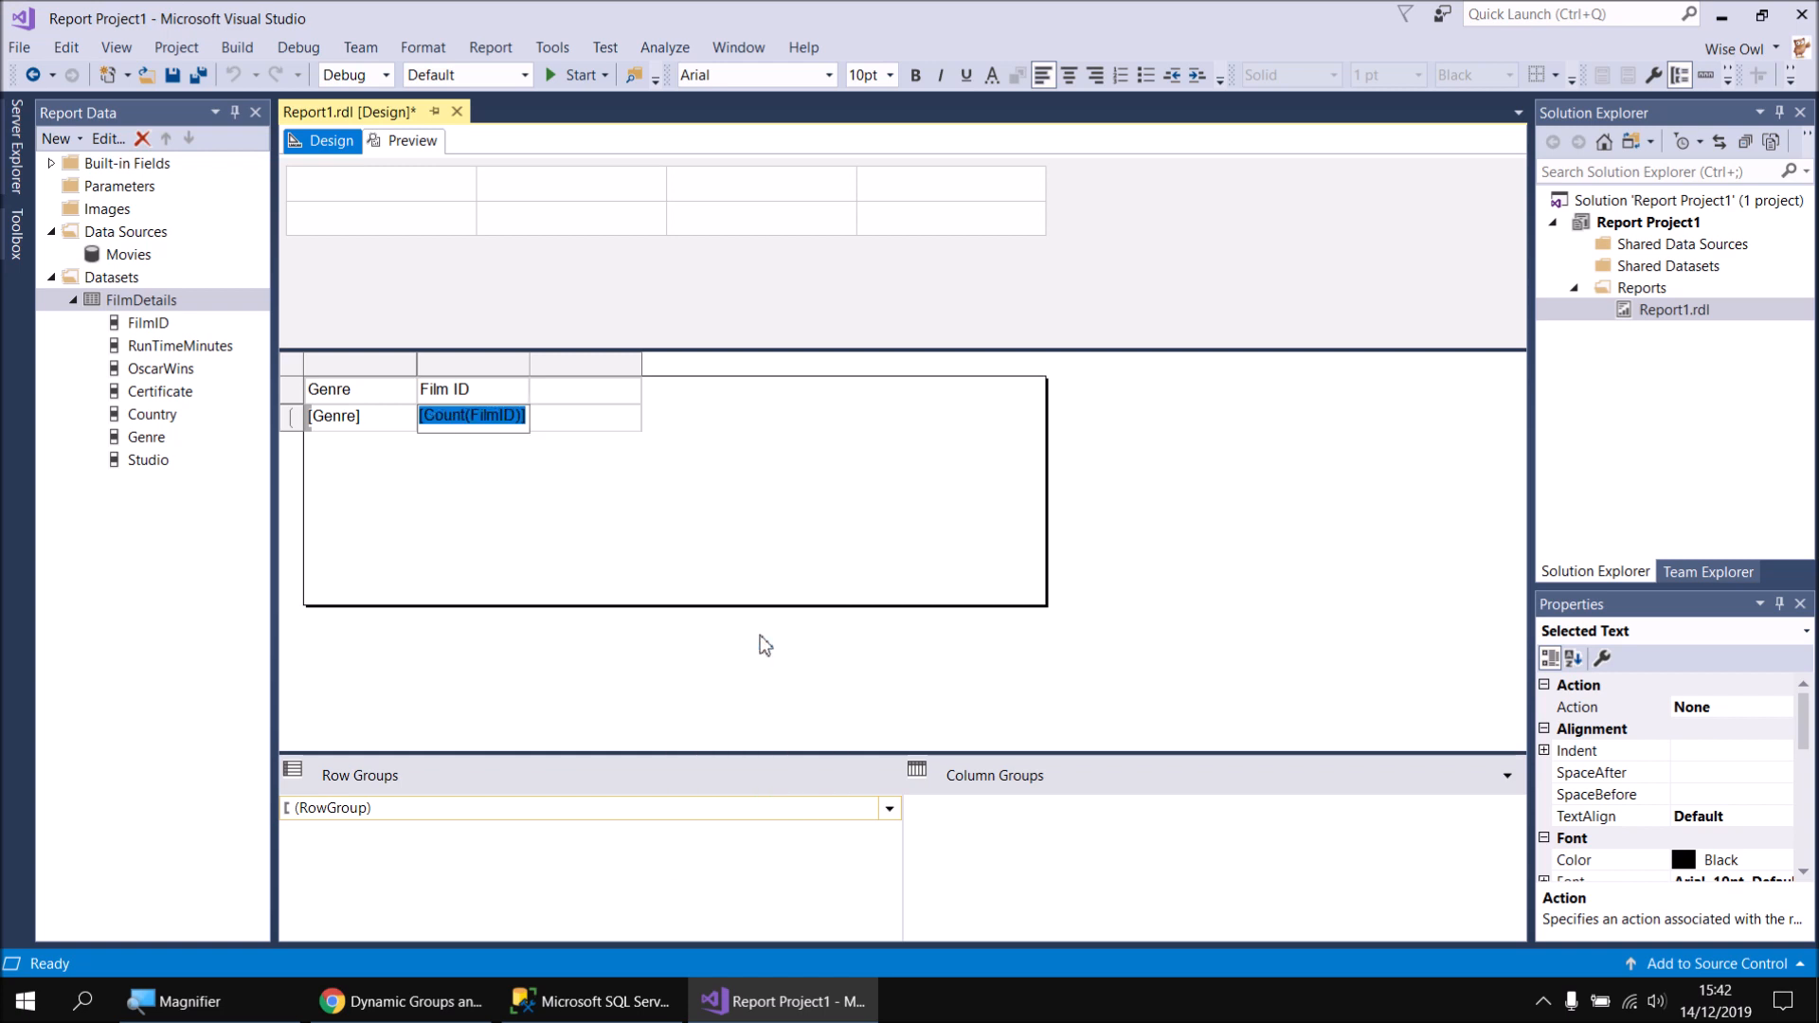
Show the RunTimeMinutes field in the data row of the table's third column, summarized by Avg
left_click(631, 414)
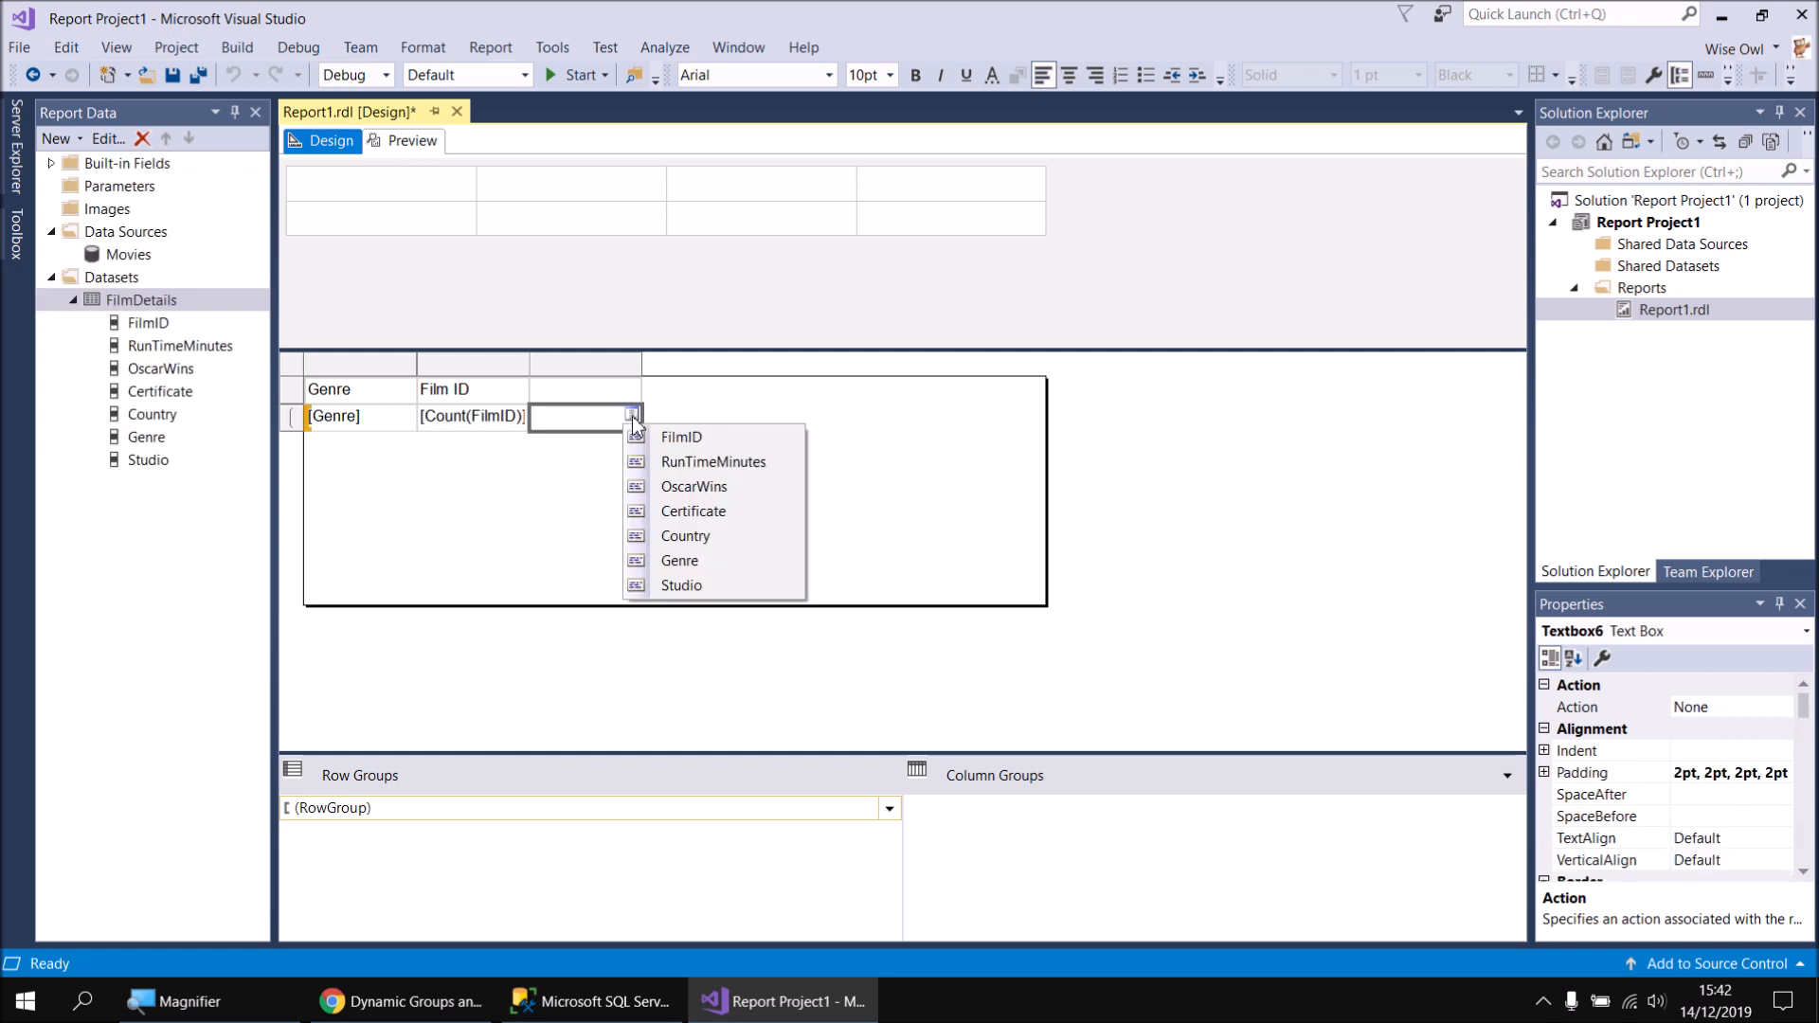
left_click(694, 468)
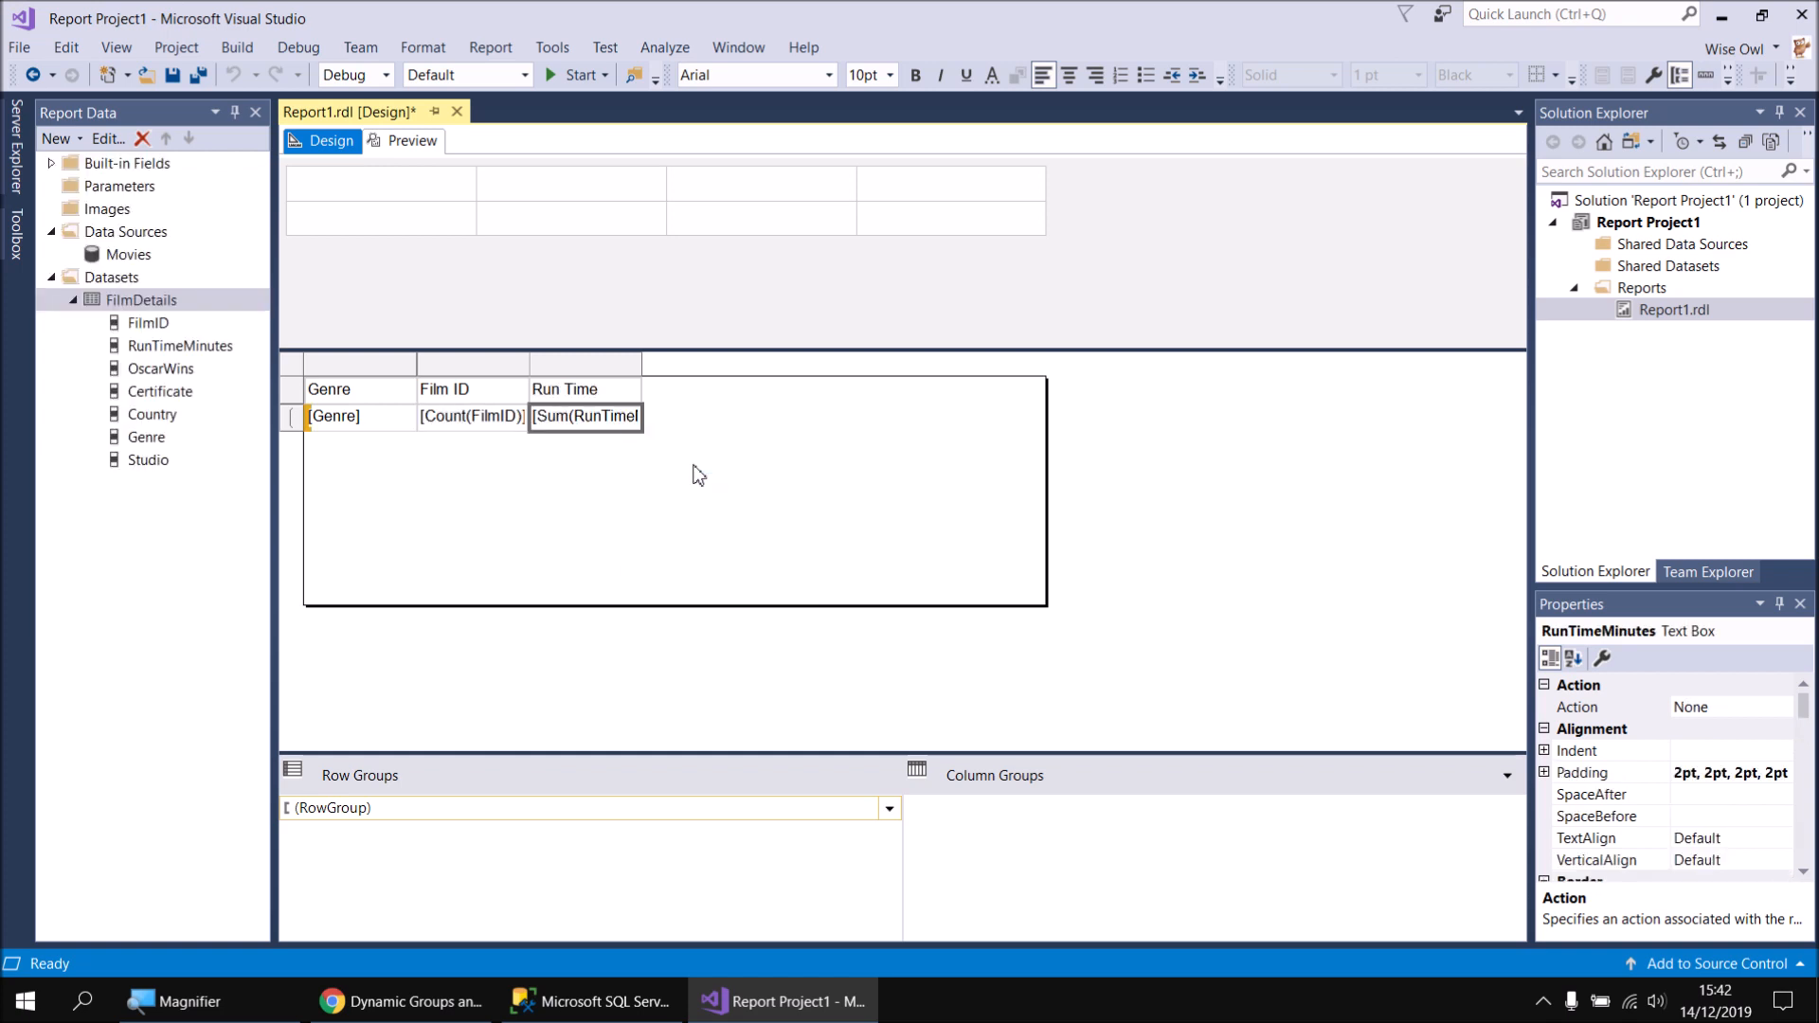
right_click(560, 418)
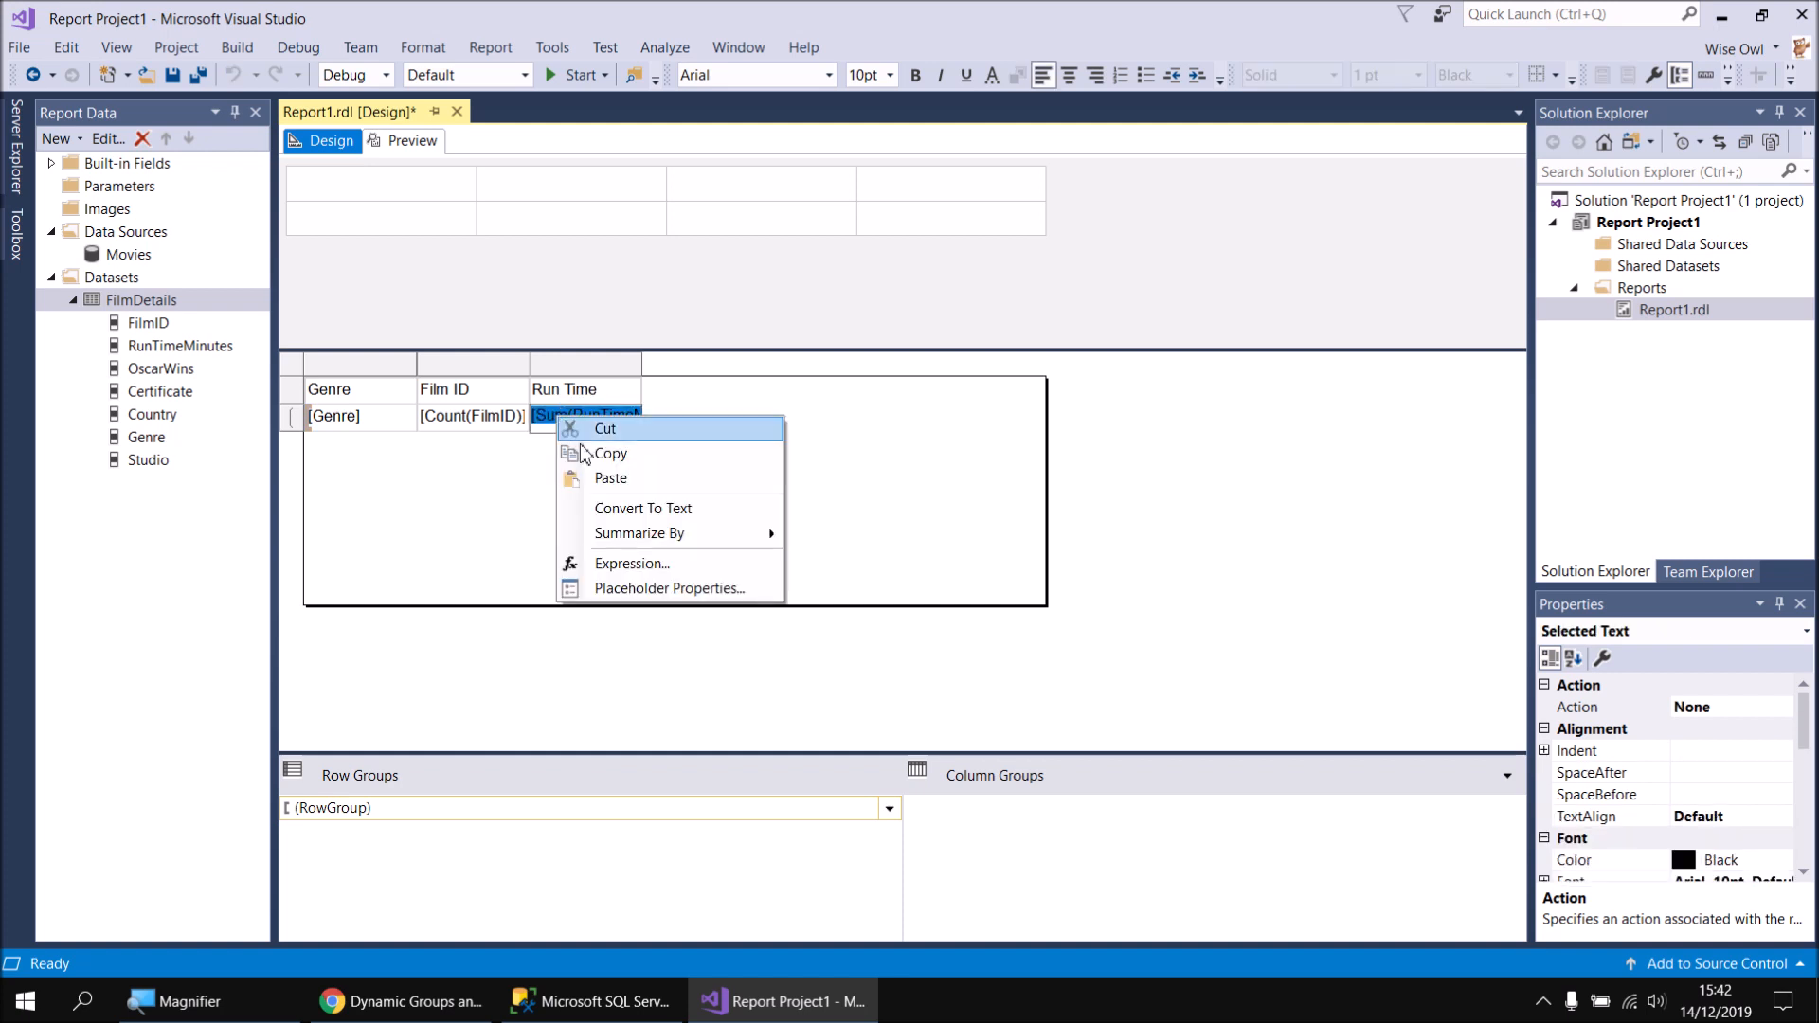
mouse_move(715, 543)
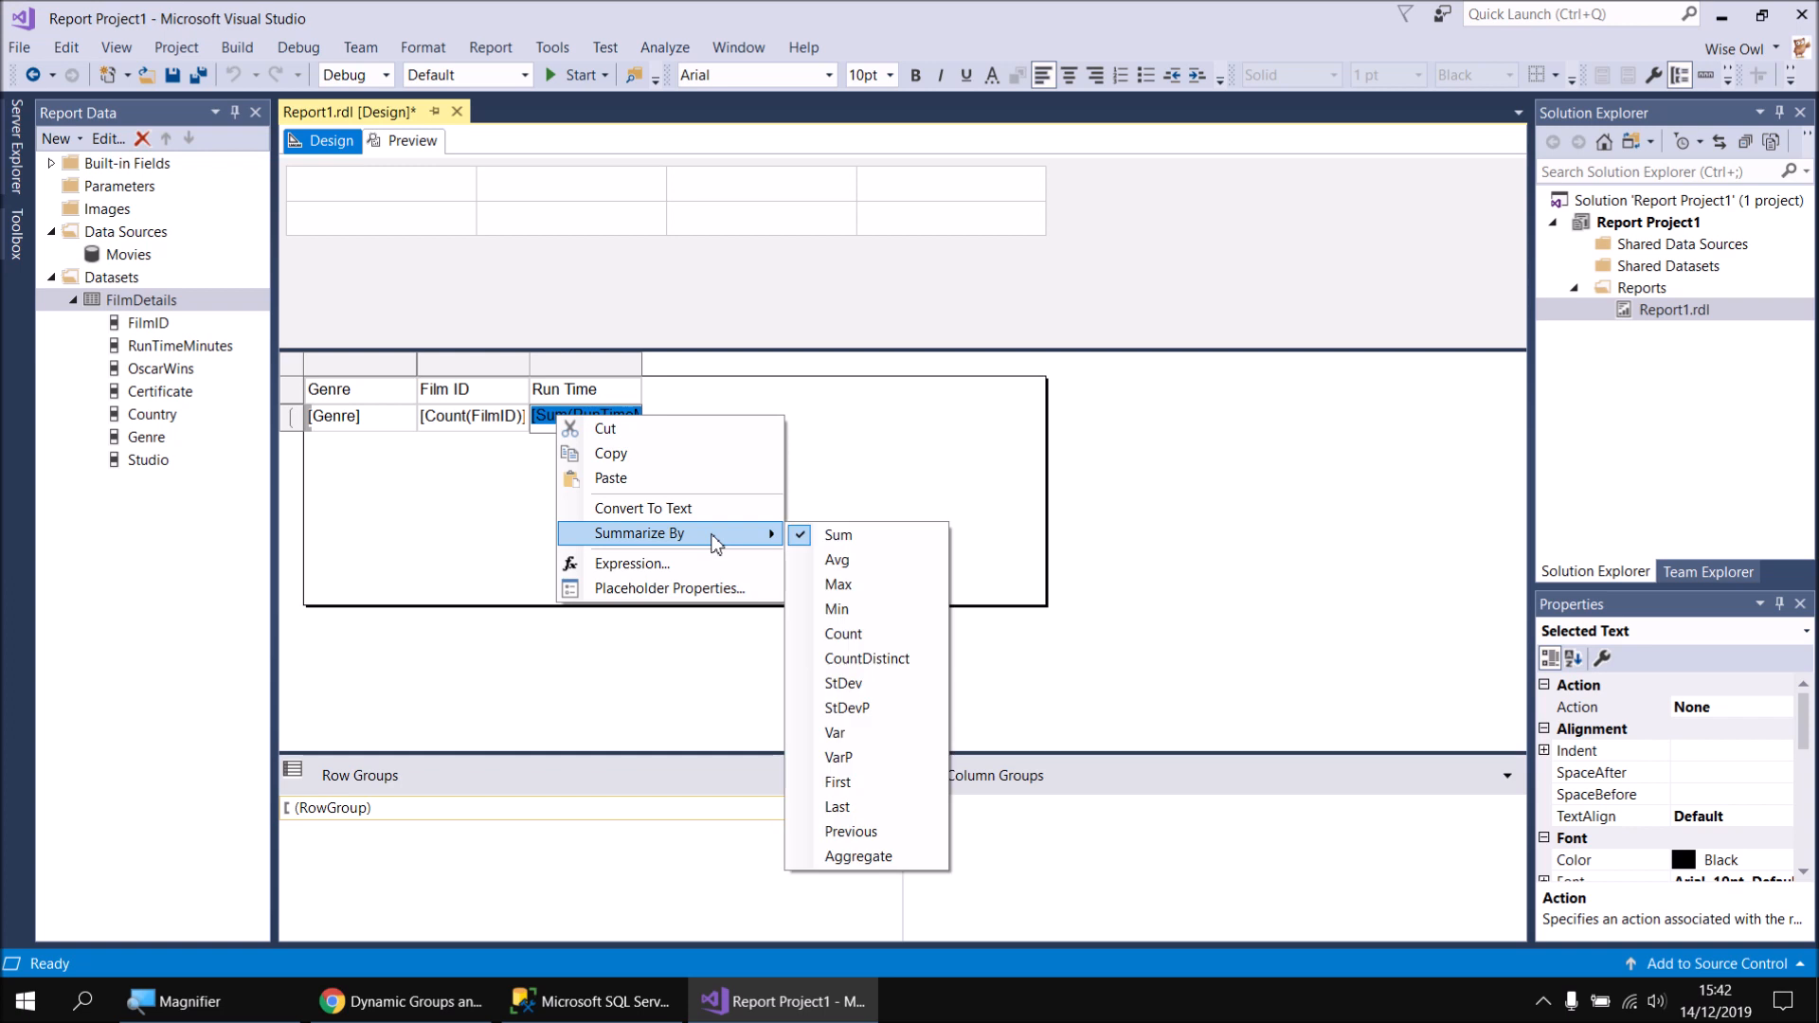
left_click(838, 562)
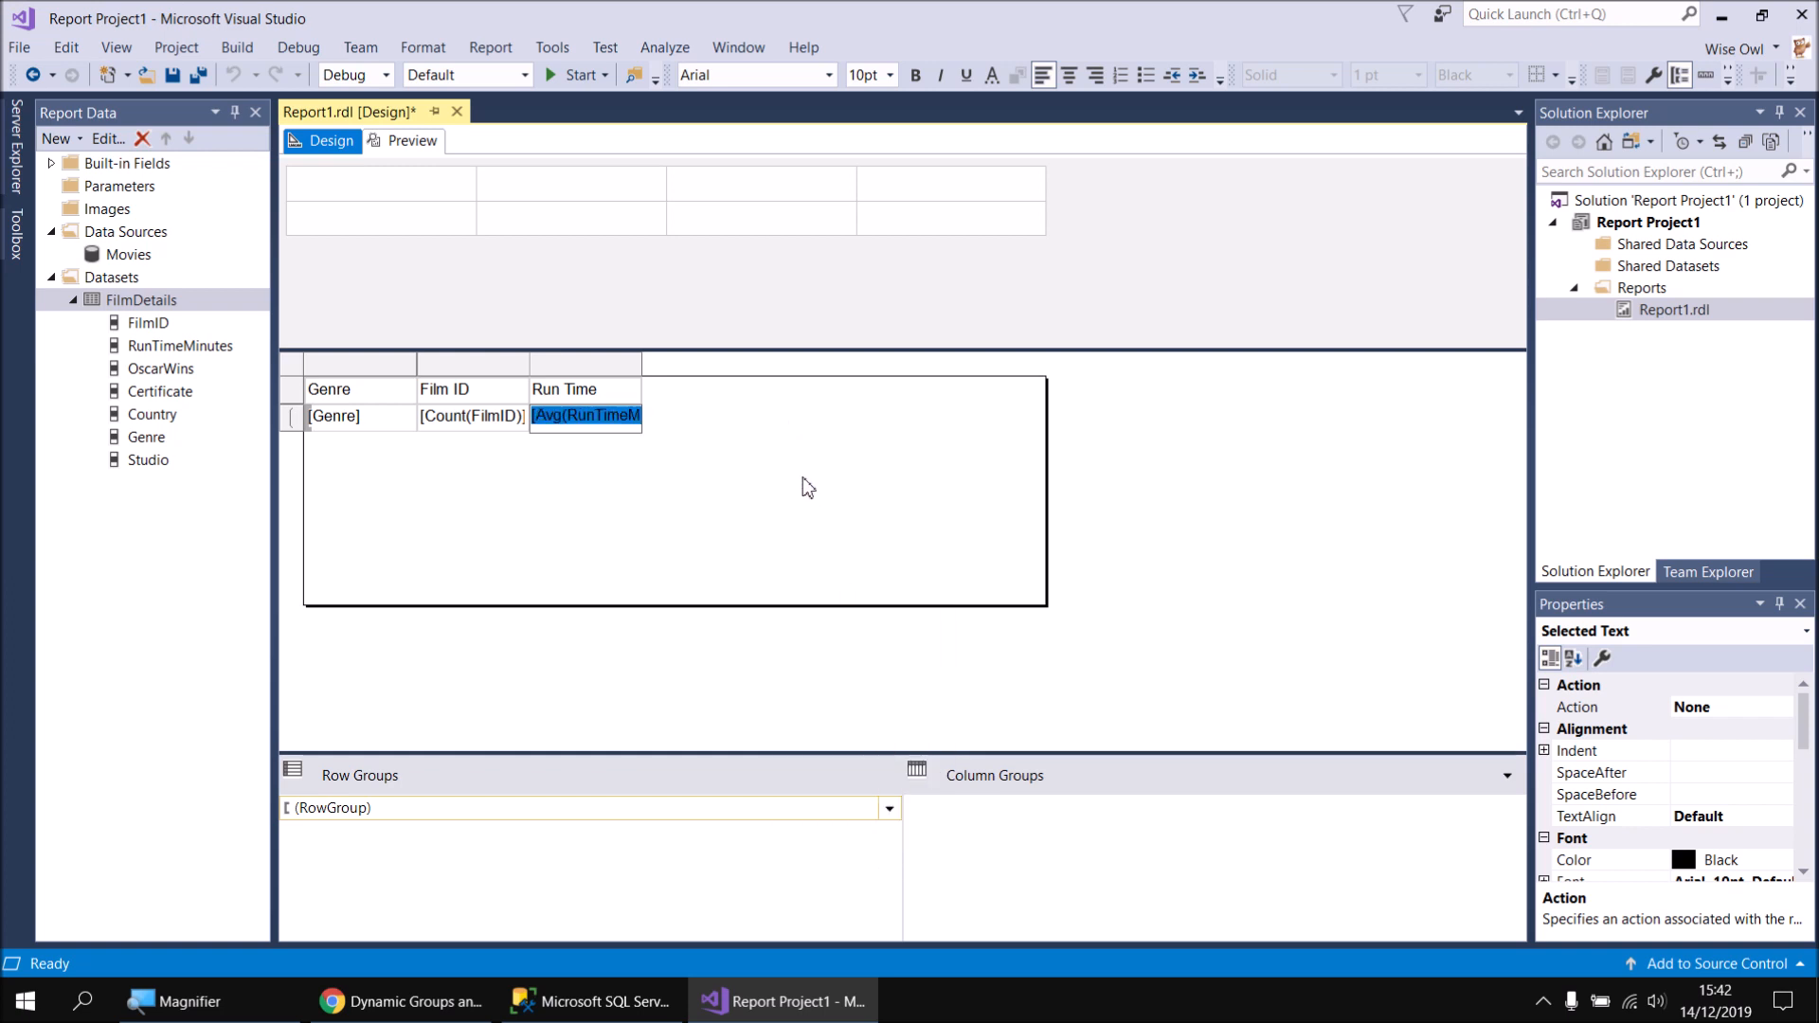
Insert a column to the right of the run time column showing the OscarWins field, and check the report in the preview
right_click(621, 373)
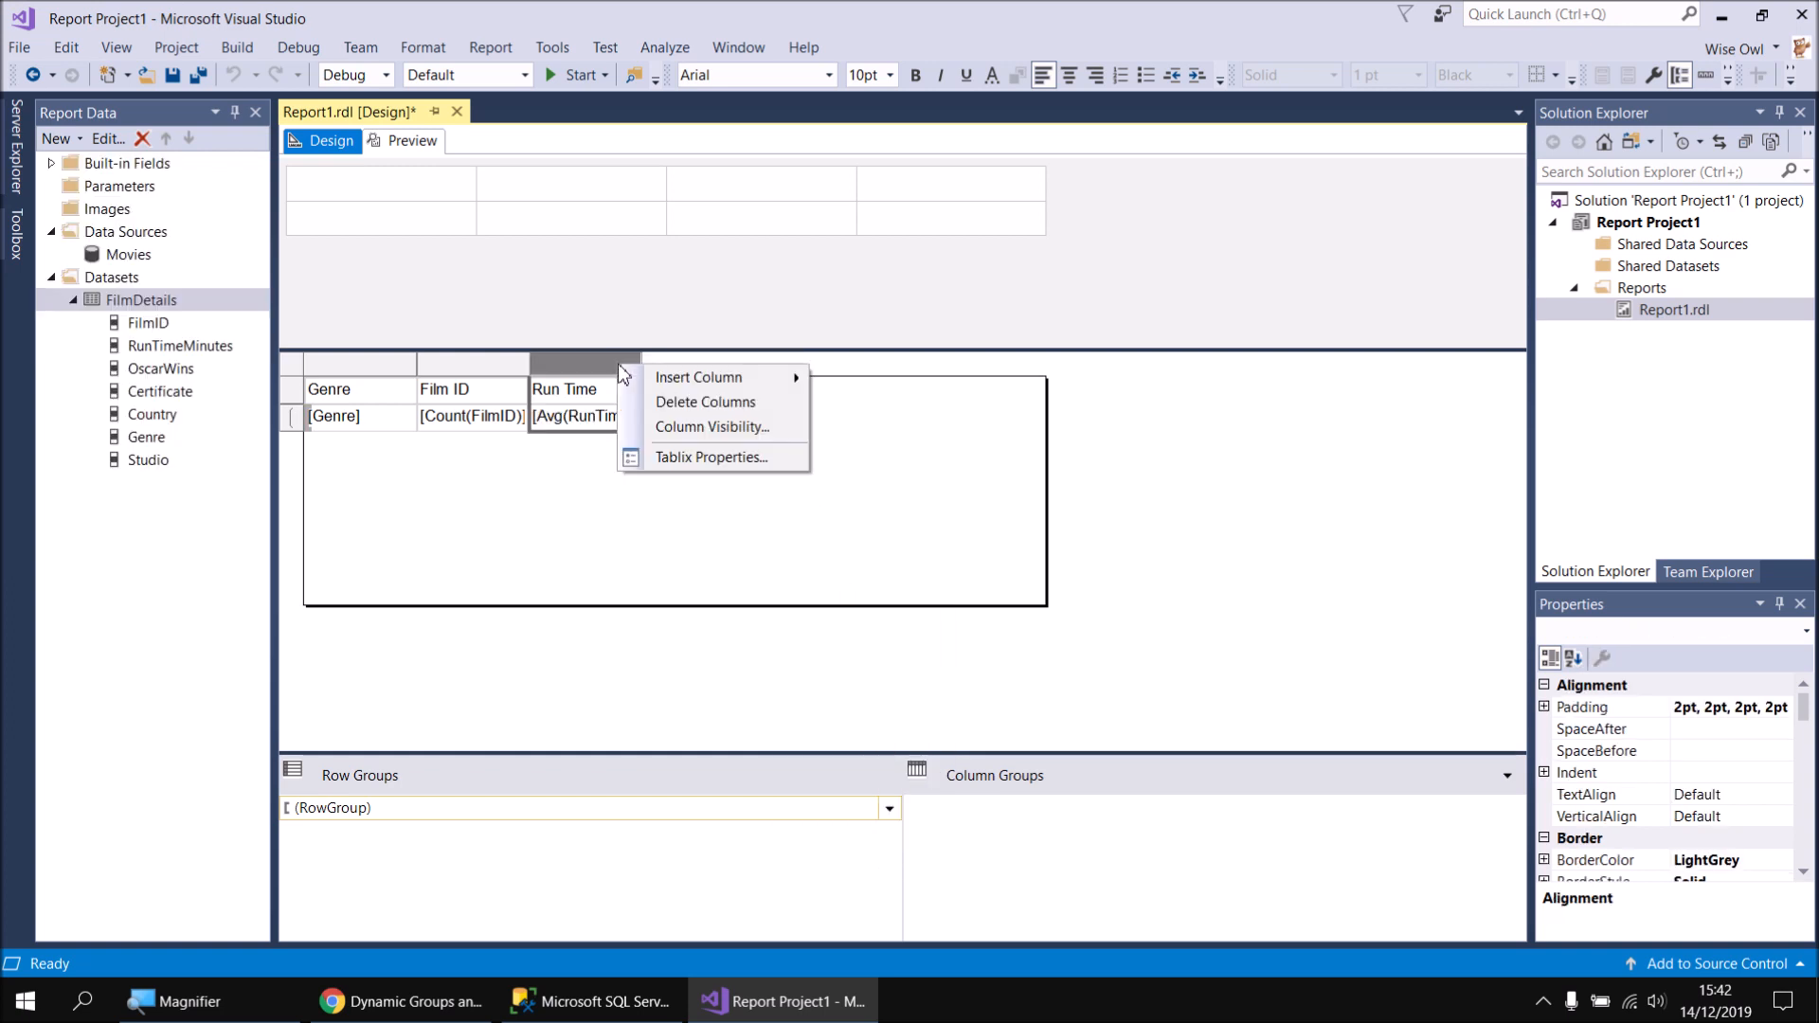
mouse_move(725, 379)
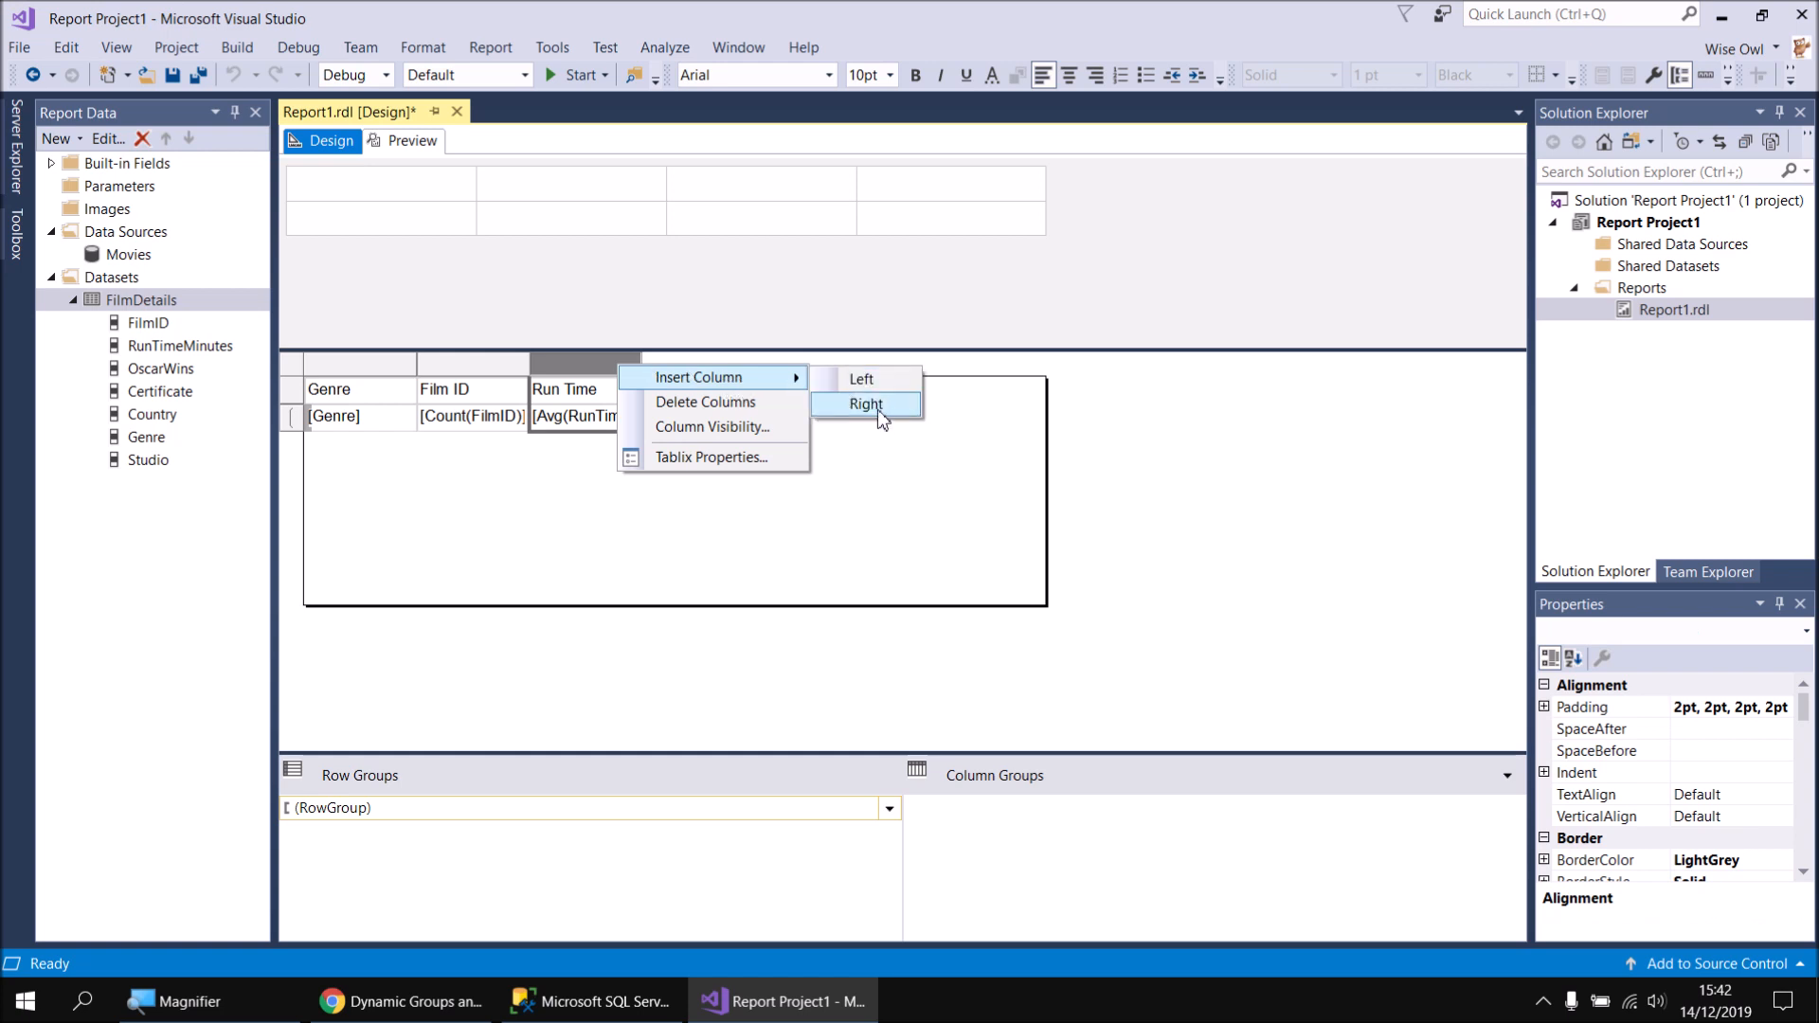
left_click(877, 409)
left_click(745, 415)
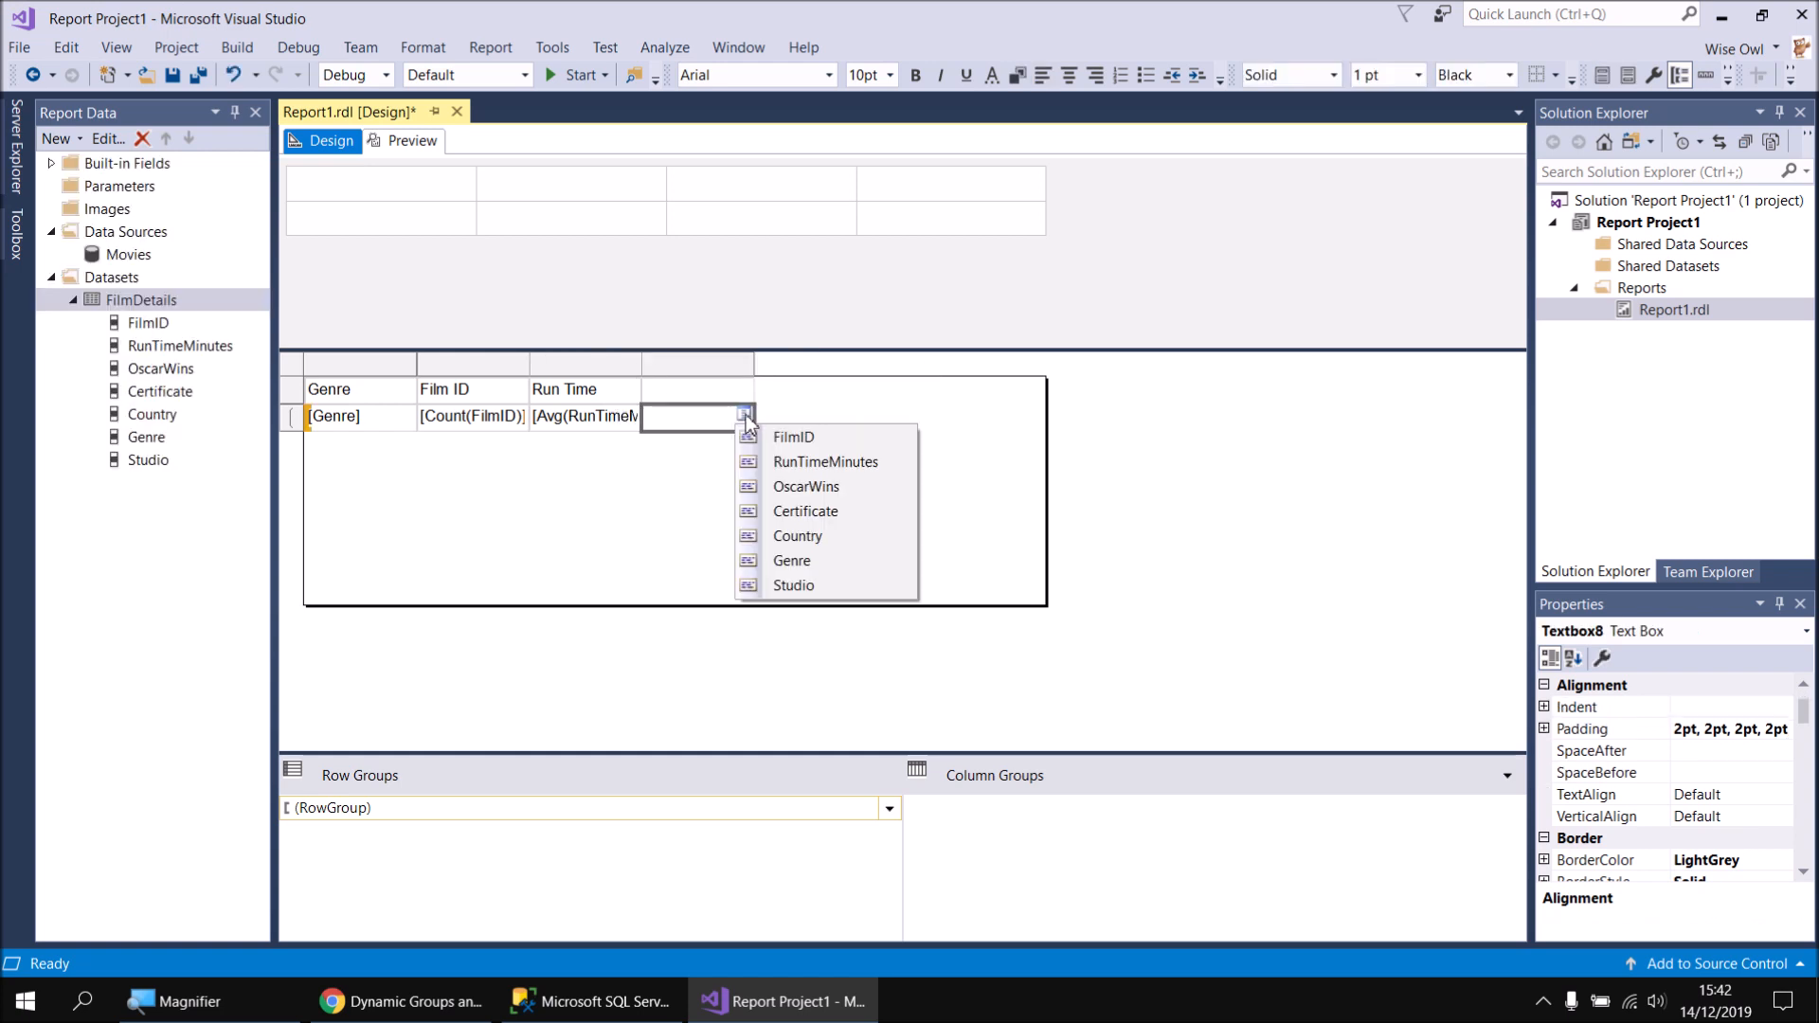
left_click(790, 487)
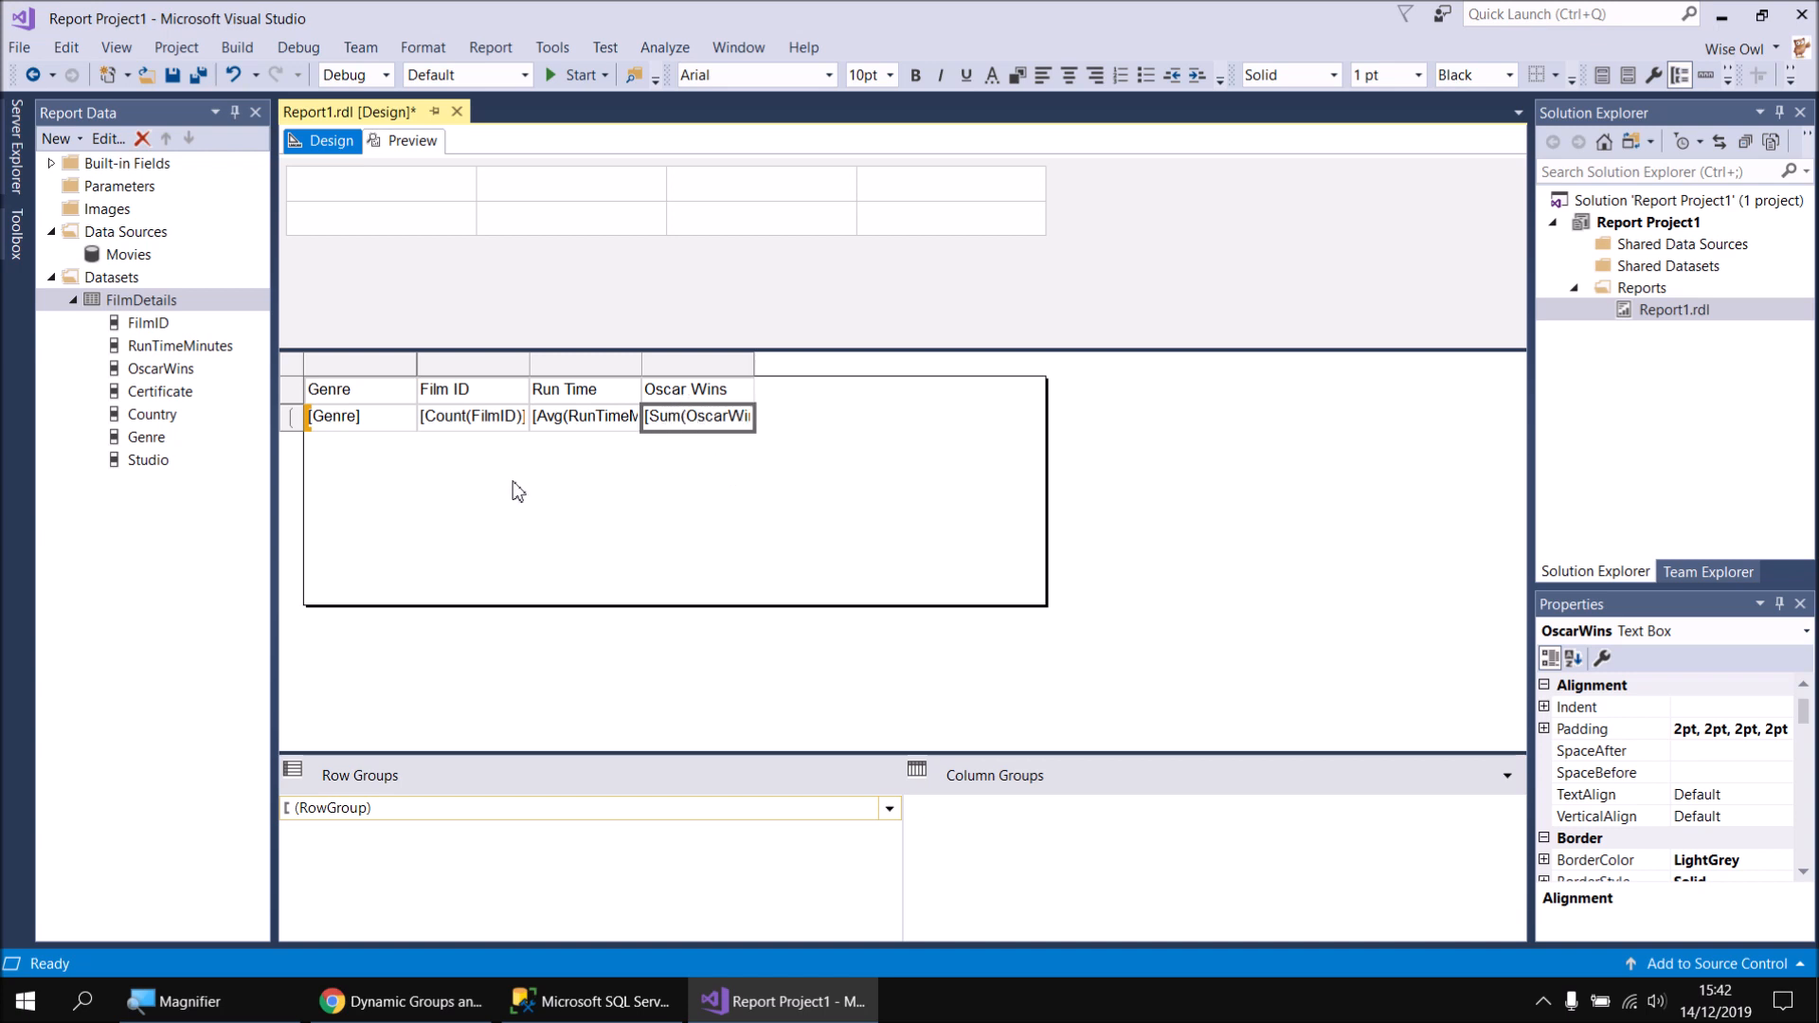
left_click(409, 142)
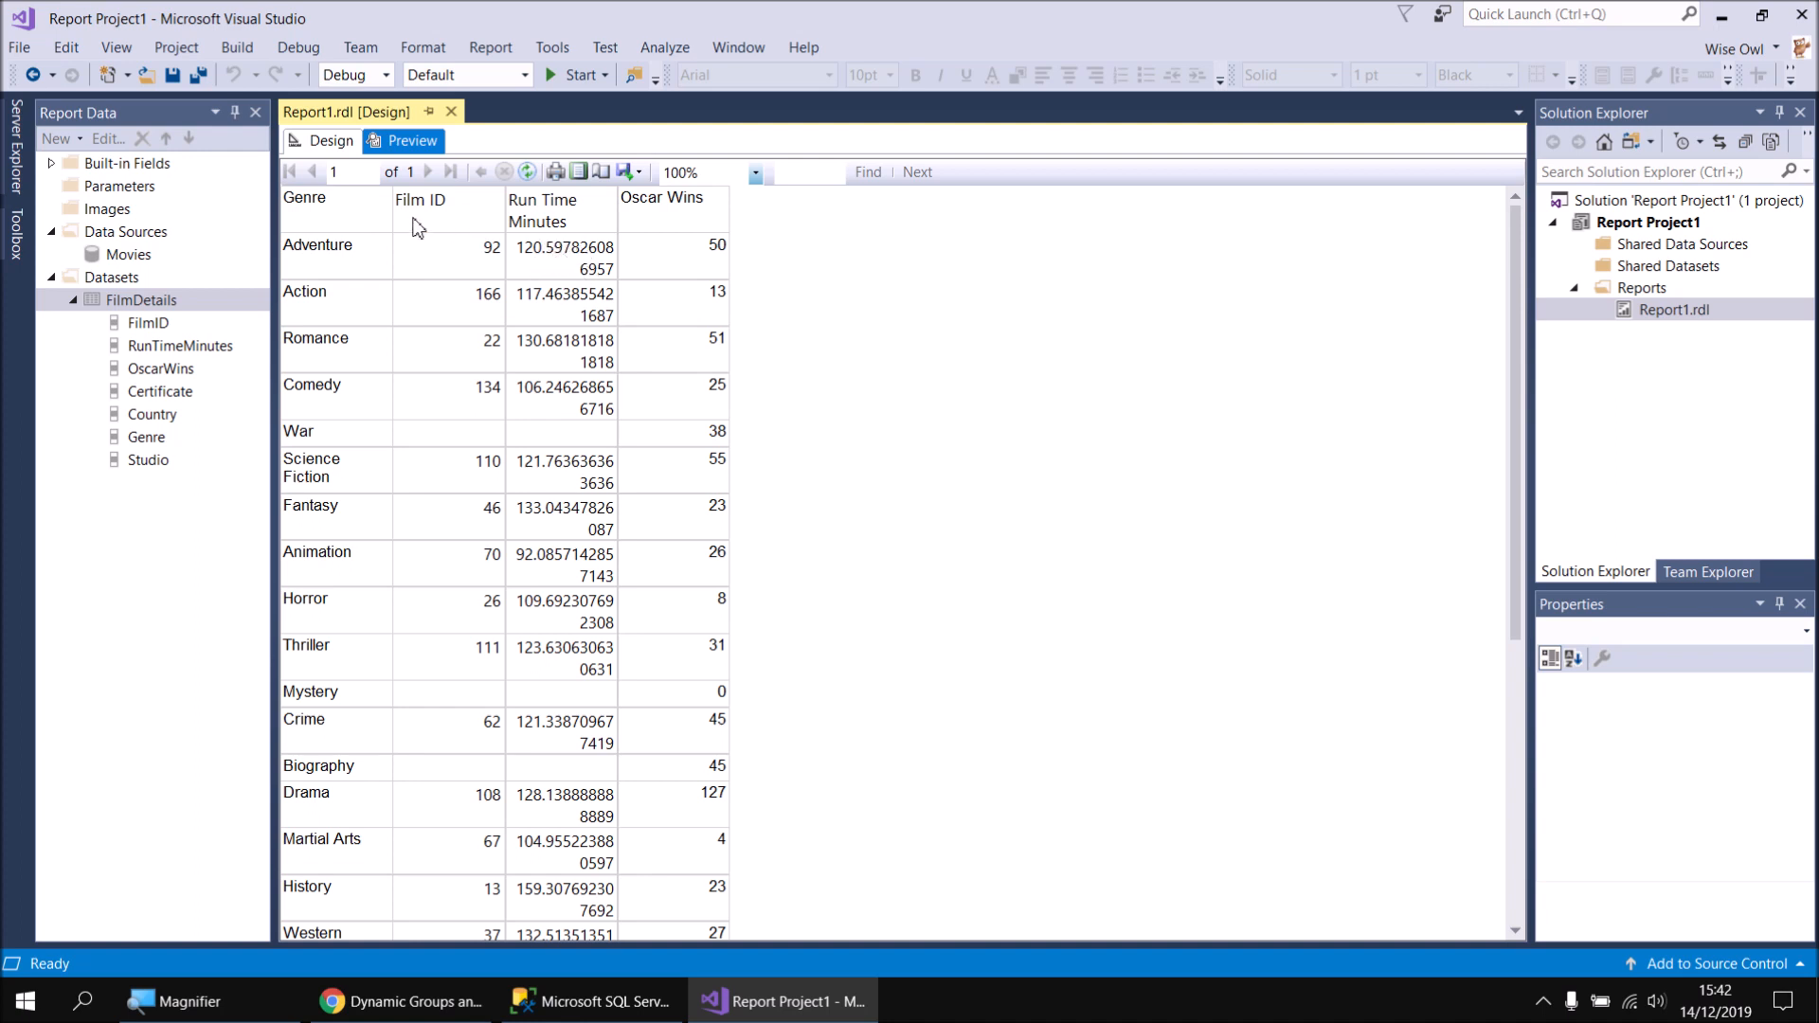
left_click(322, 144)
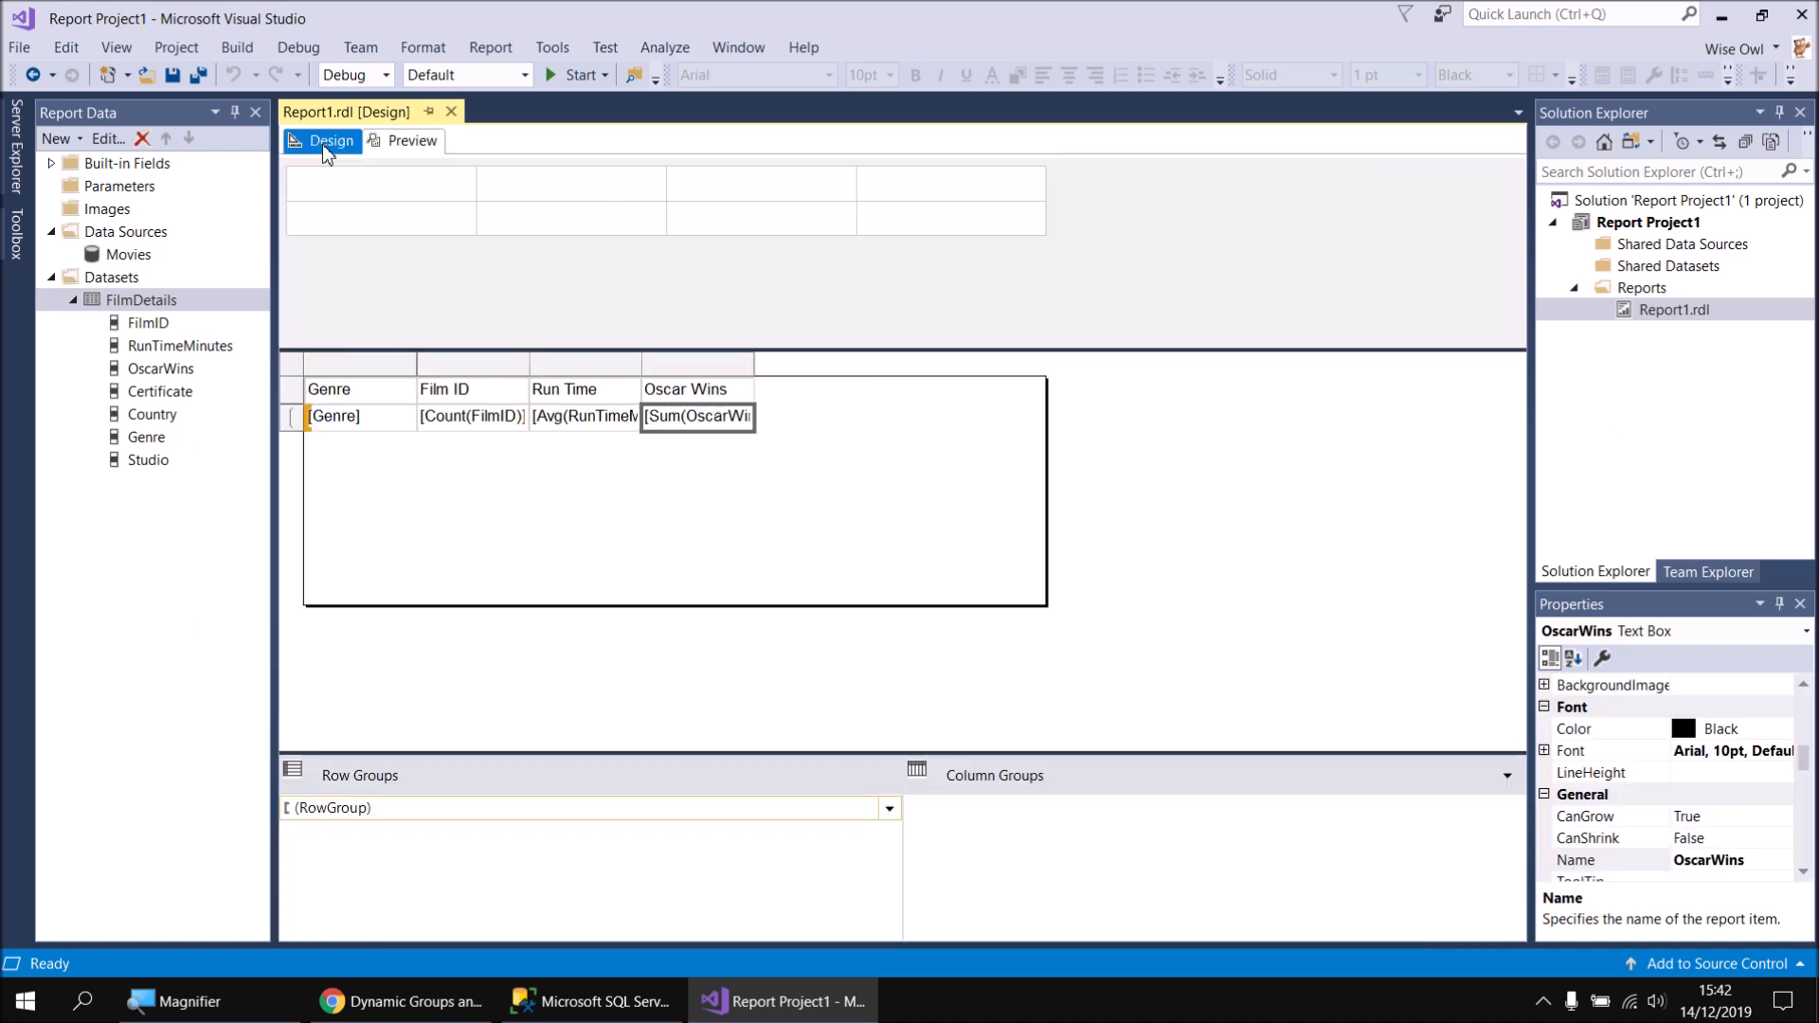
Format the average run time cell in the table's data row as a number with 2 decimal places
right_click(560, 428)
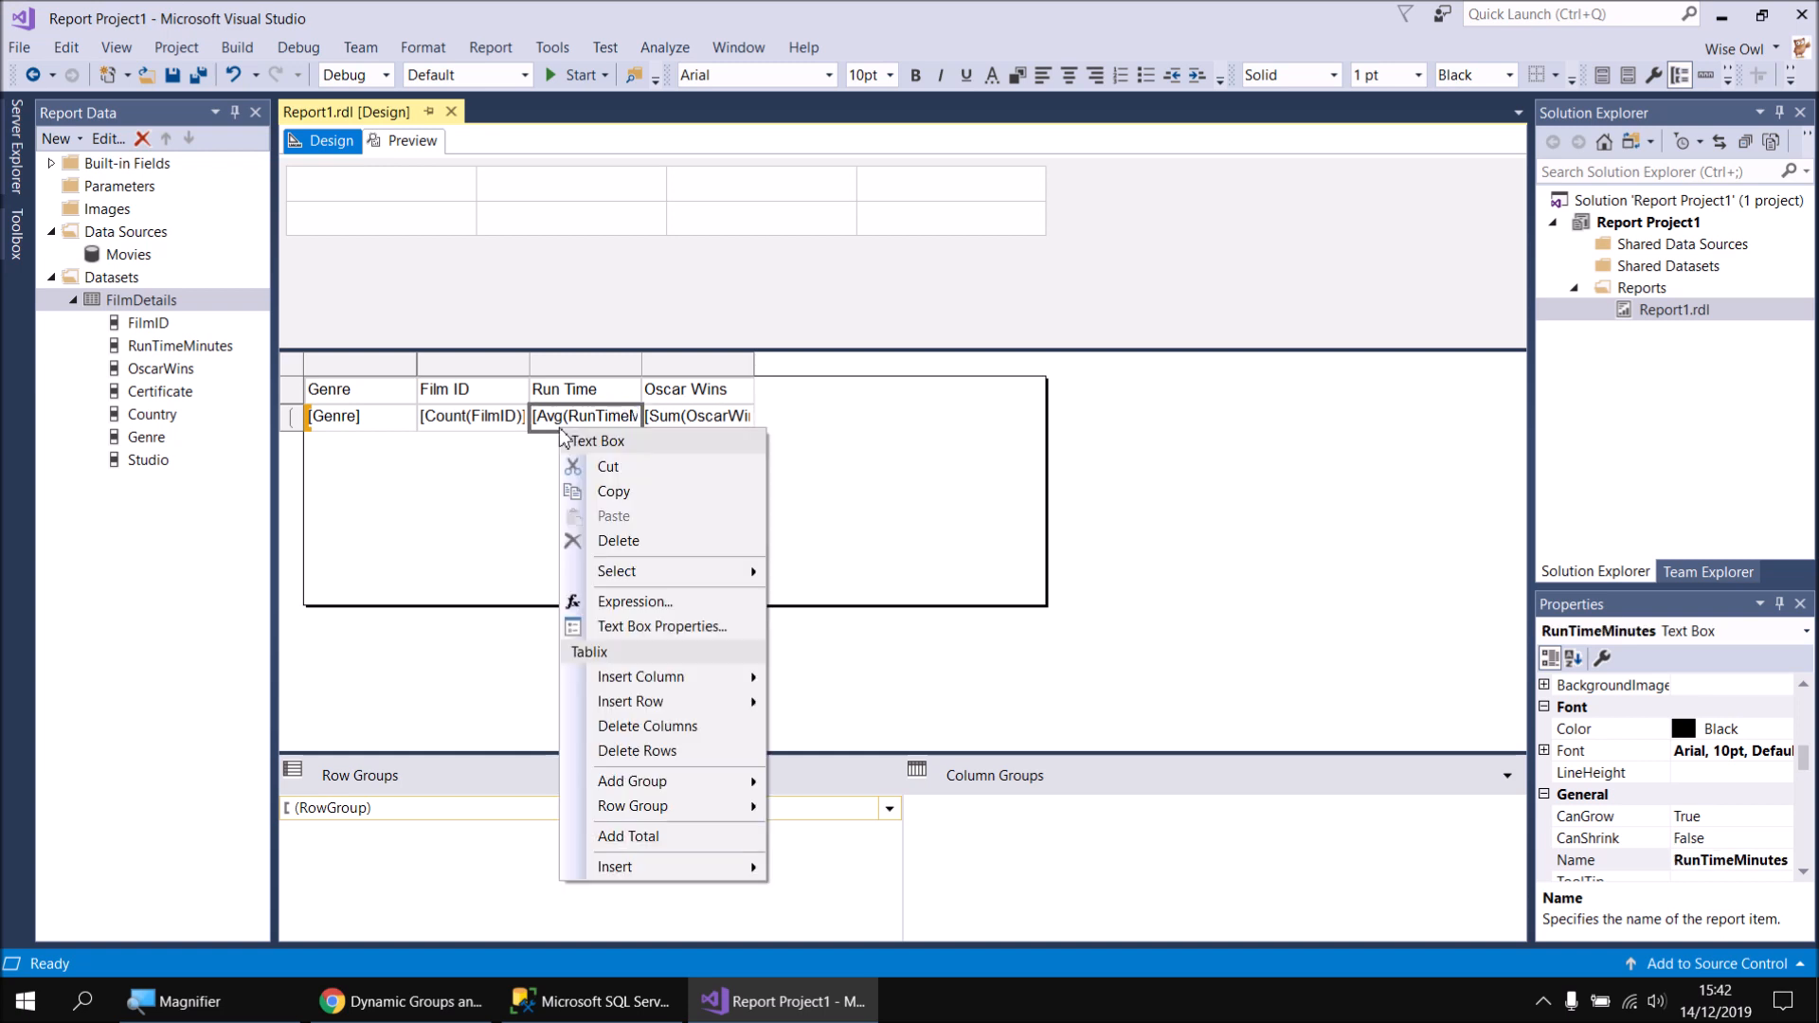
left_click(627, 628)
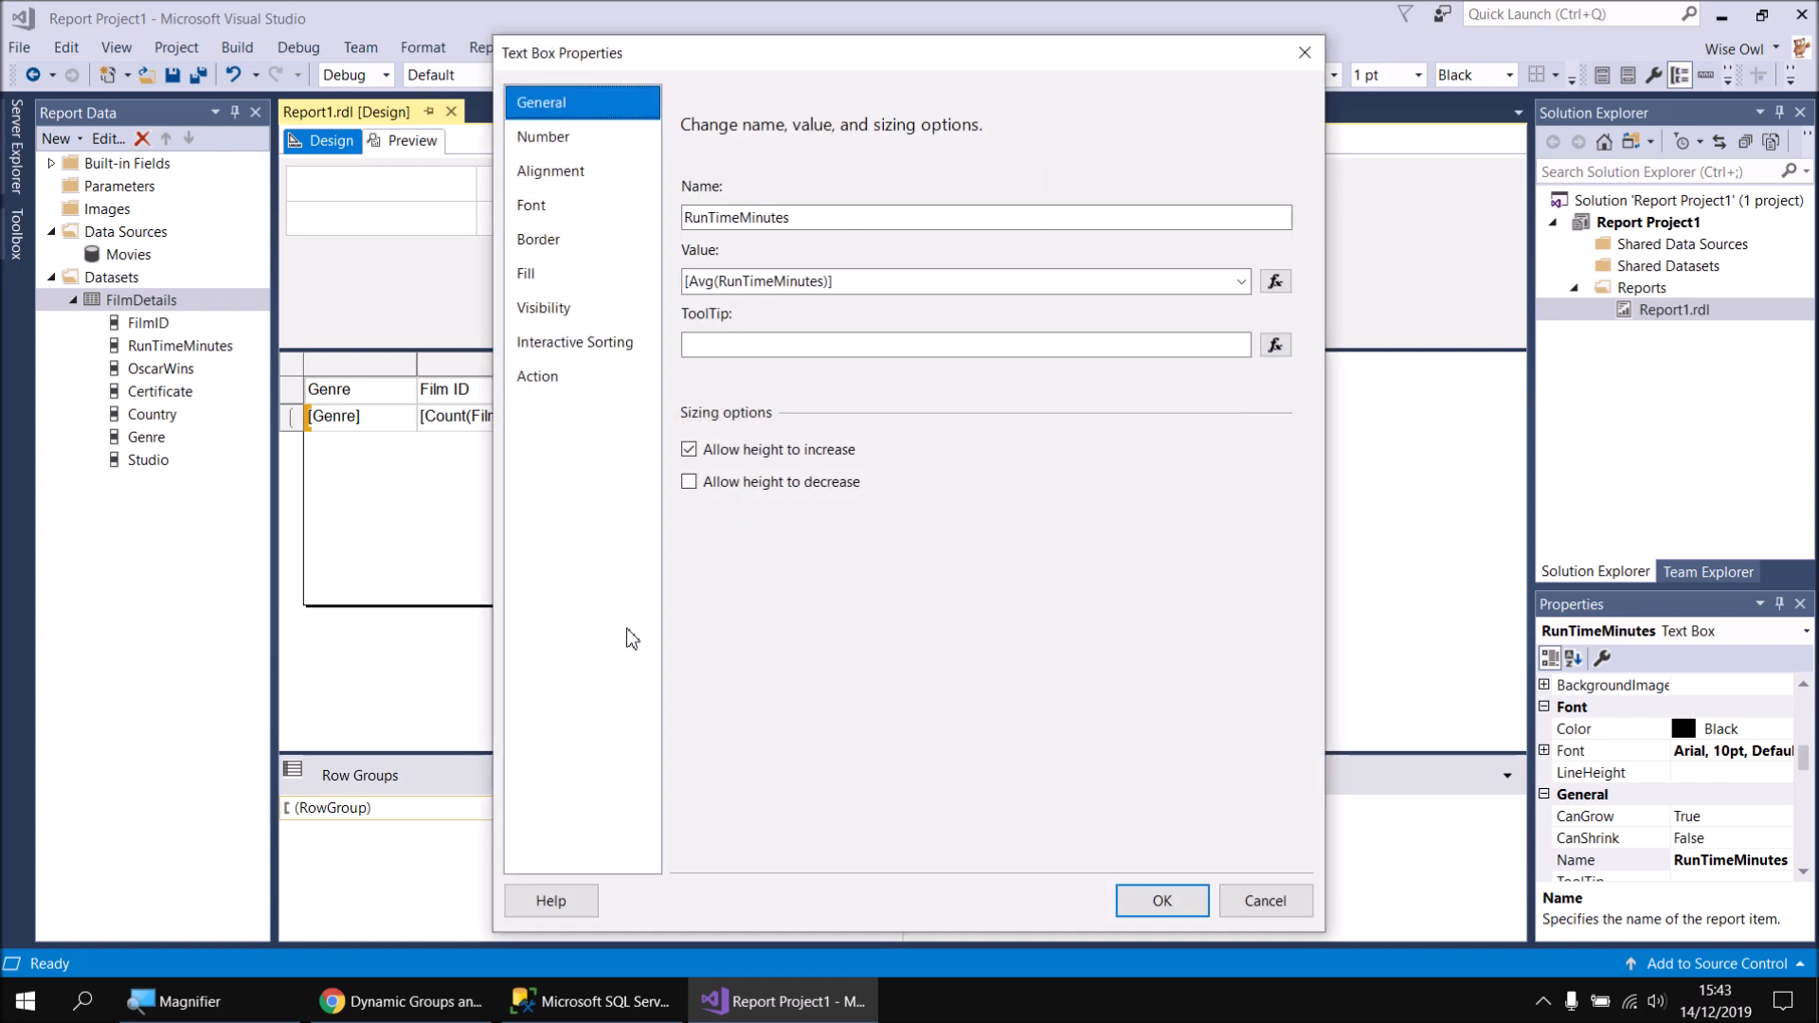
left_click(546, 142)
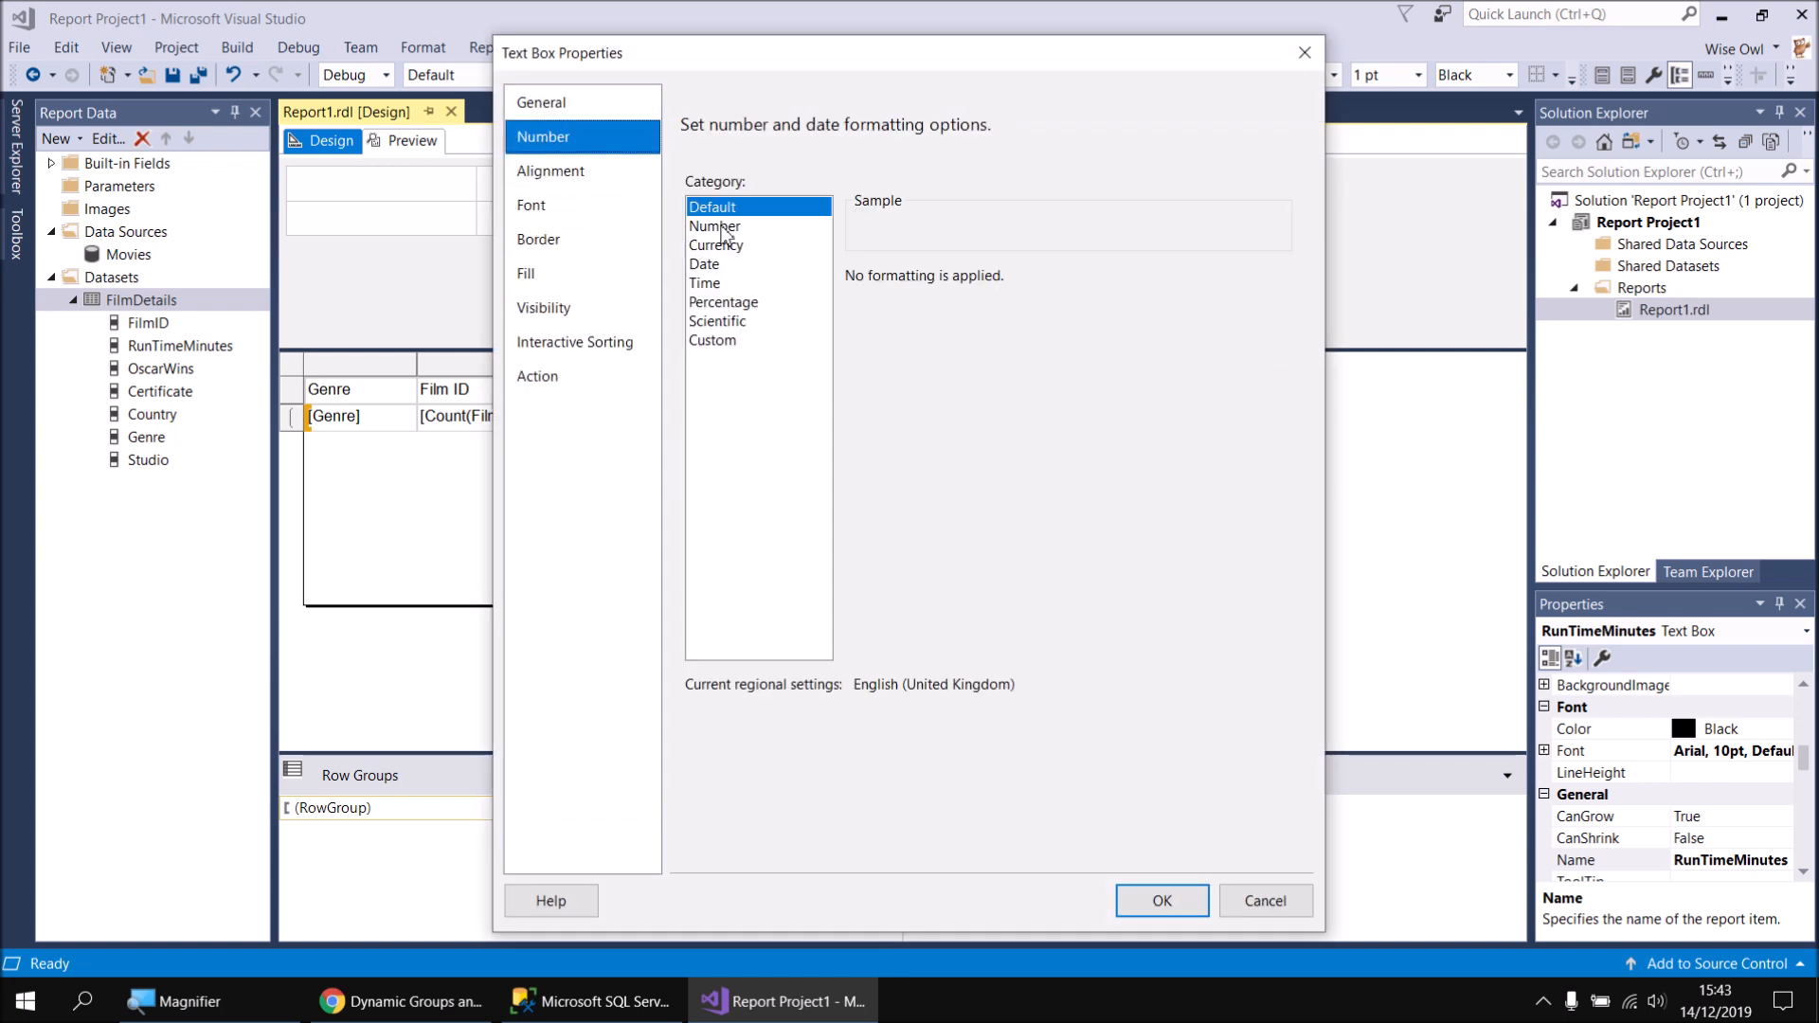
left_click(721, 227)
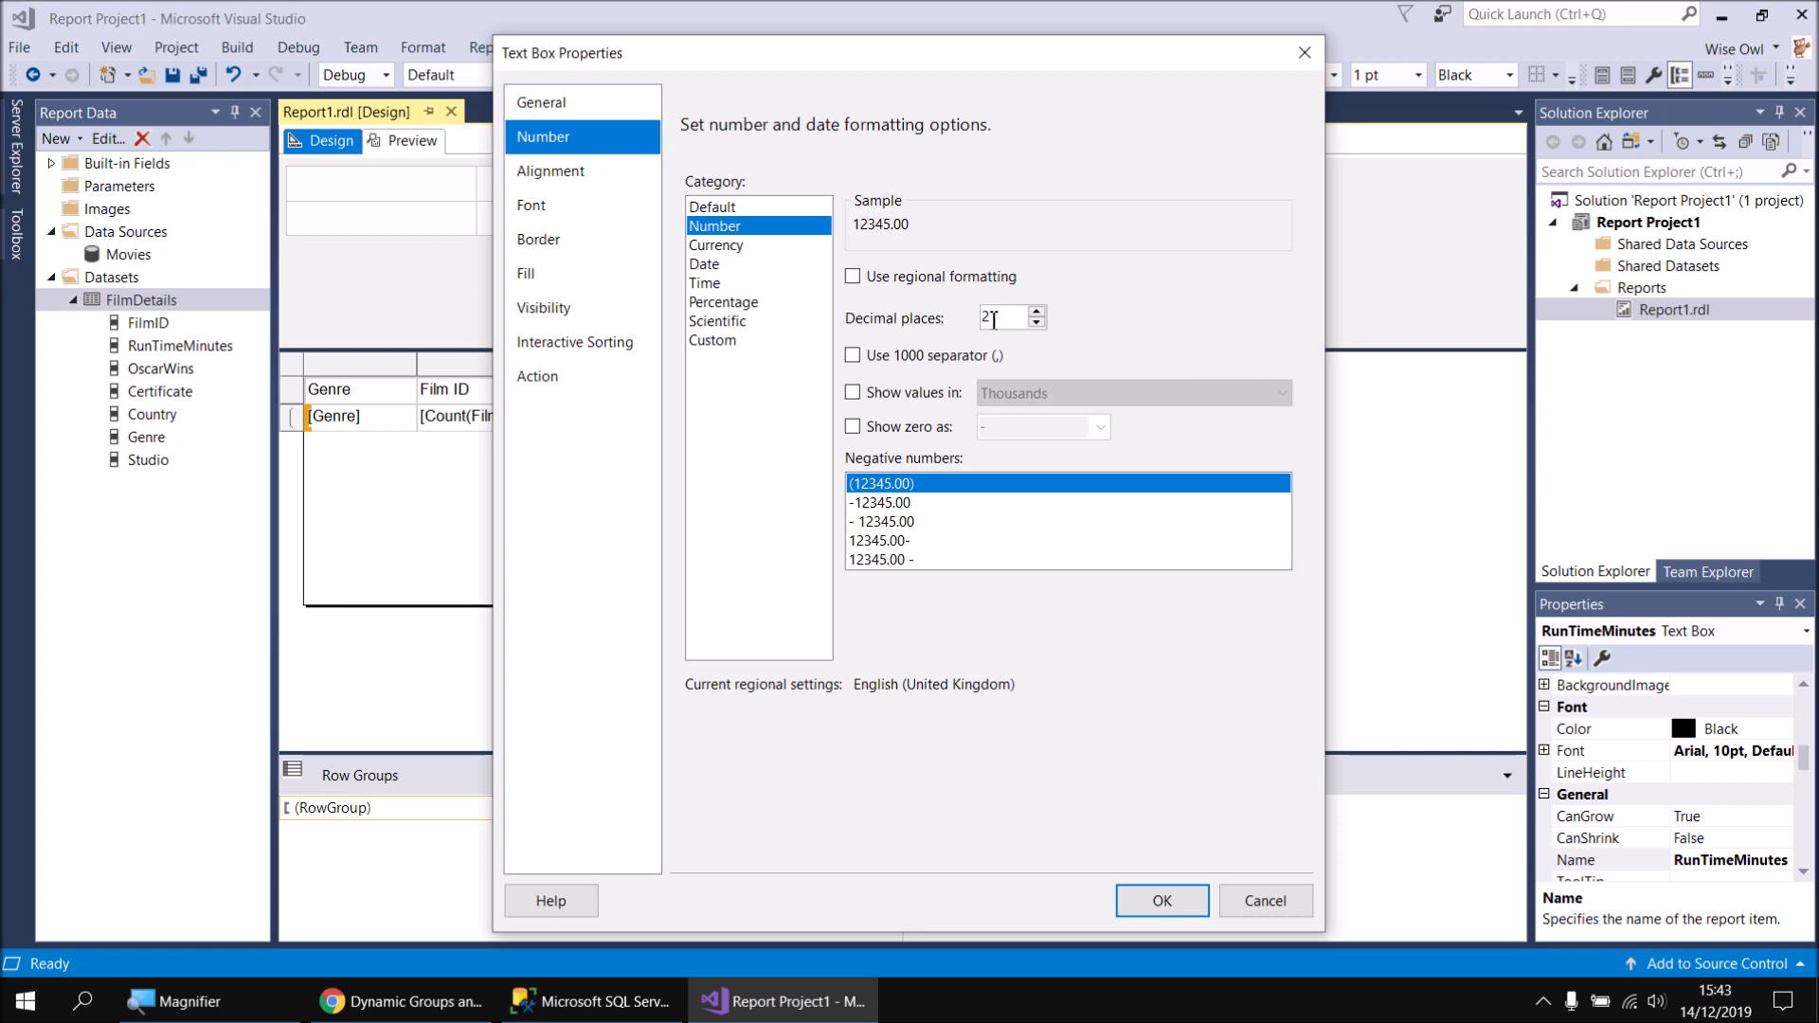
left_click(1162, 901)
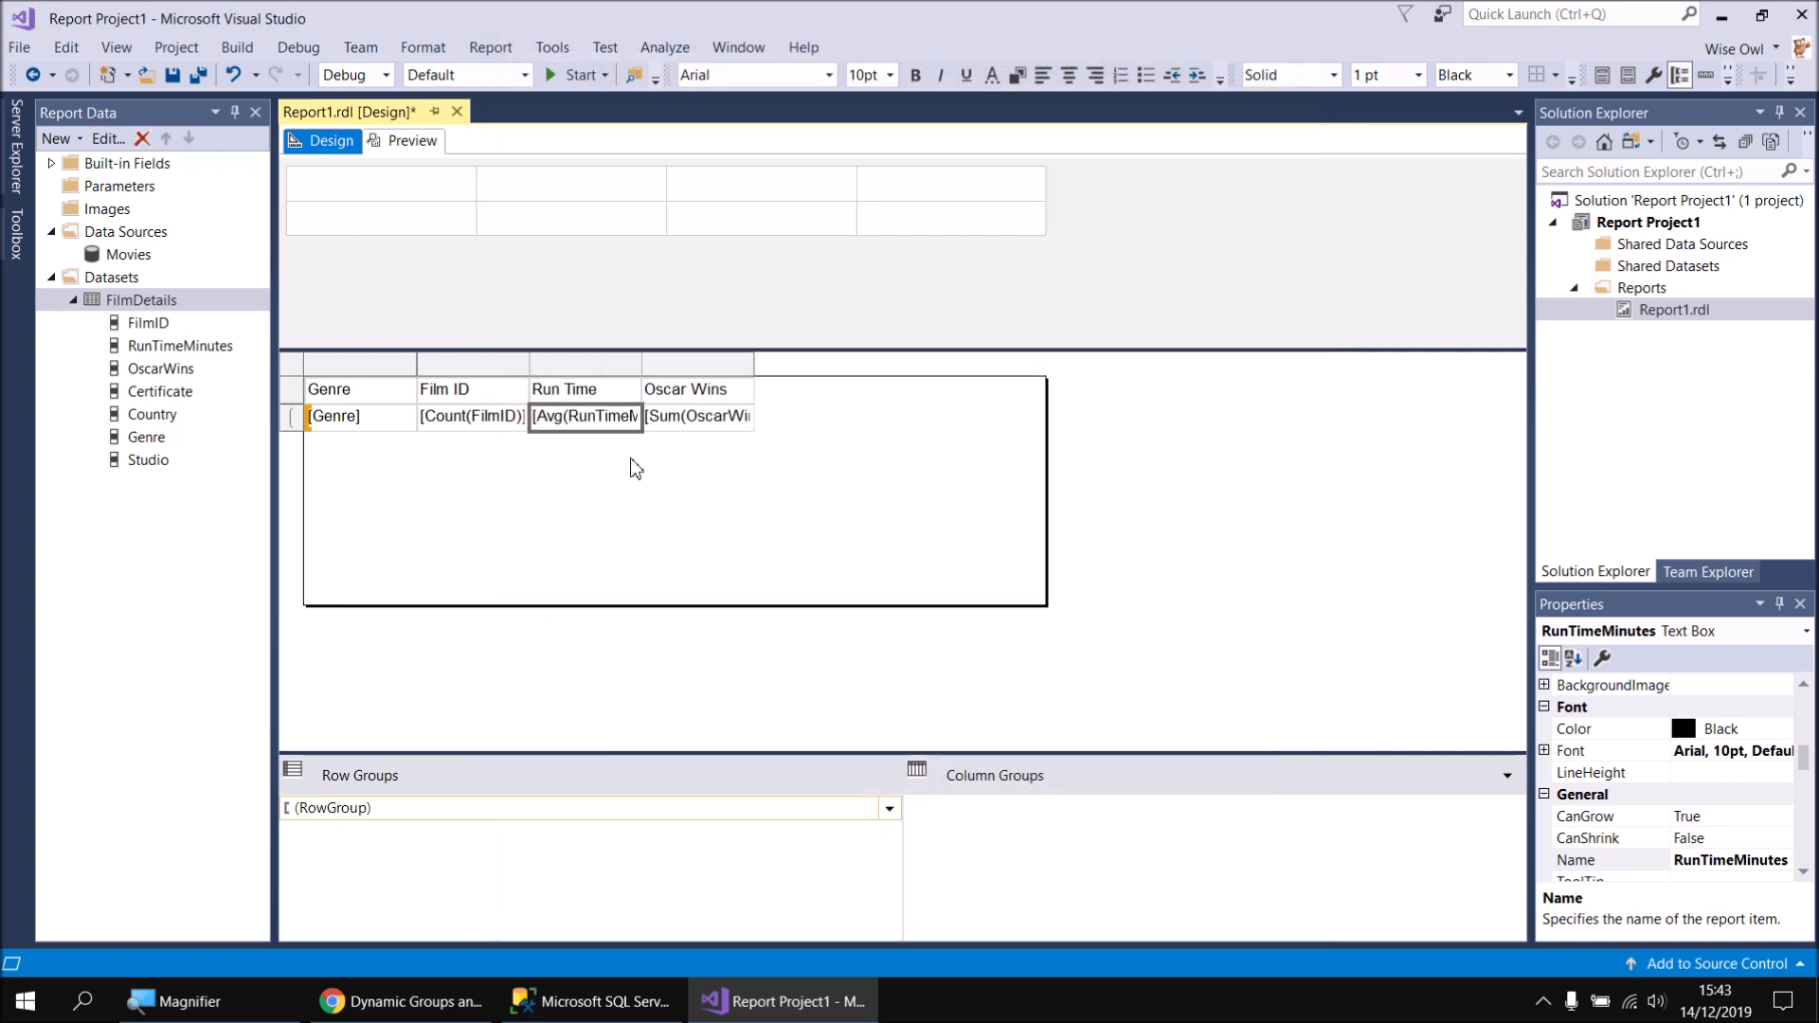
Change the Film ID column heading to Count of Films
double_click(477, 390)
left_click_drag(483, 391, 418, 390)
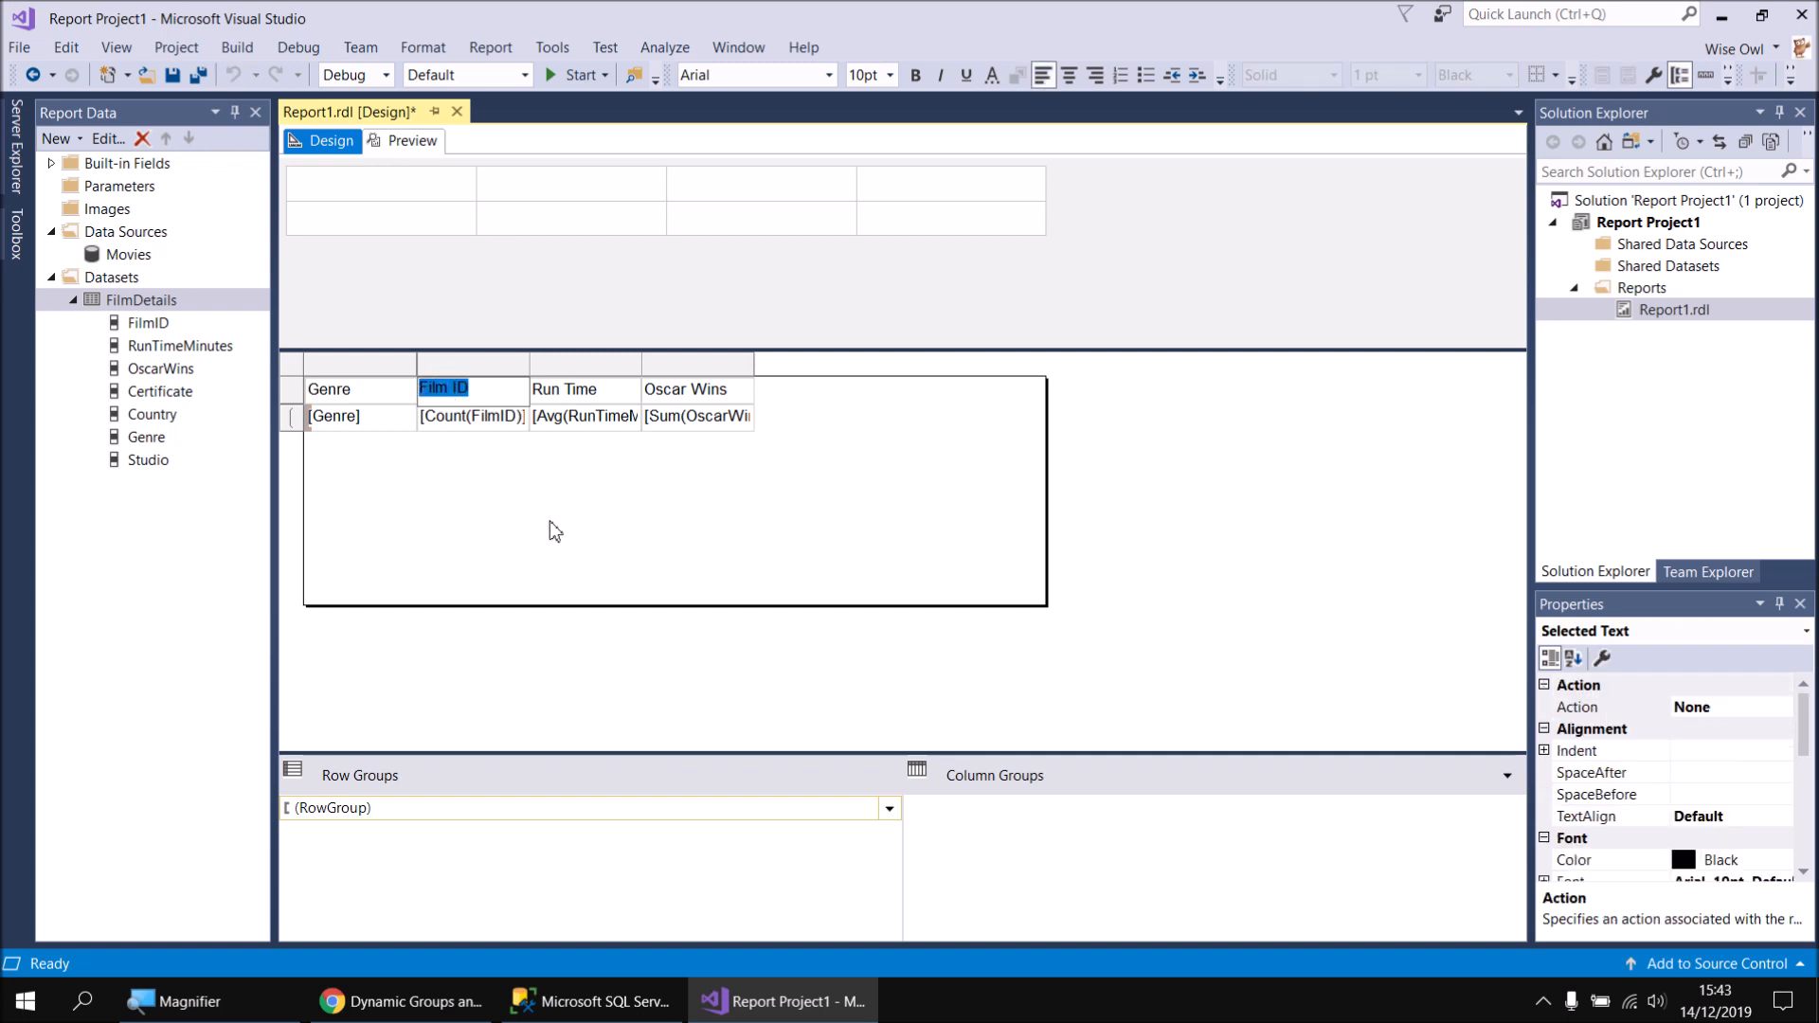
type("Cou")
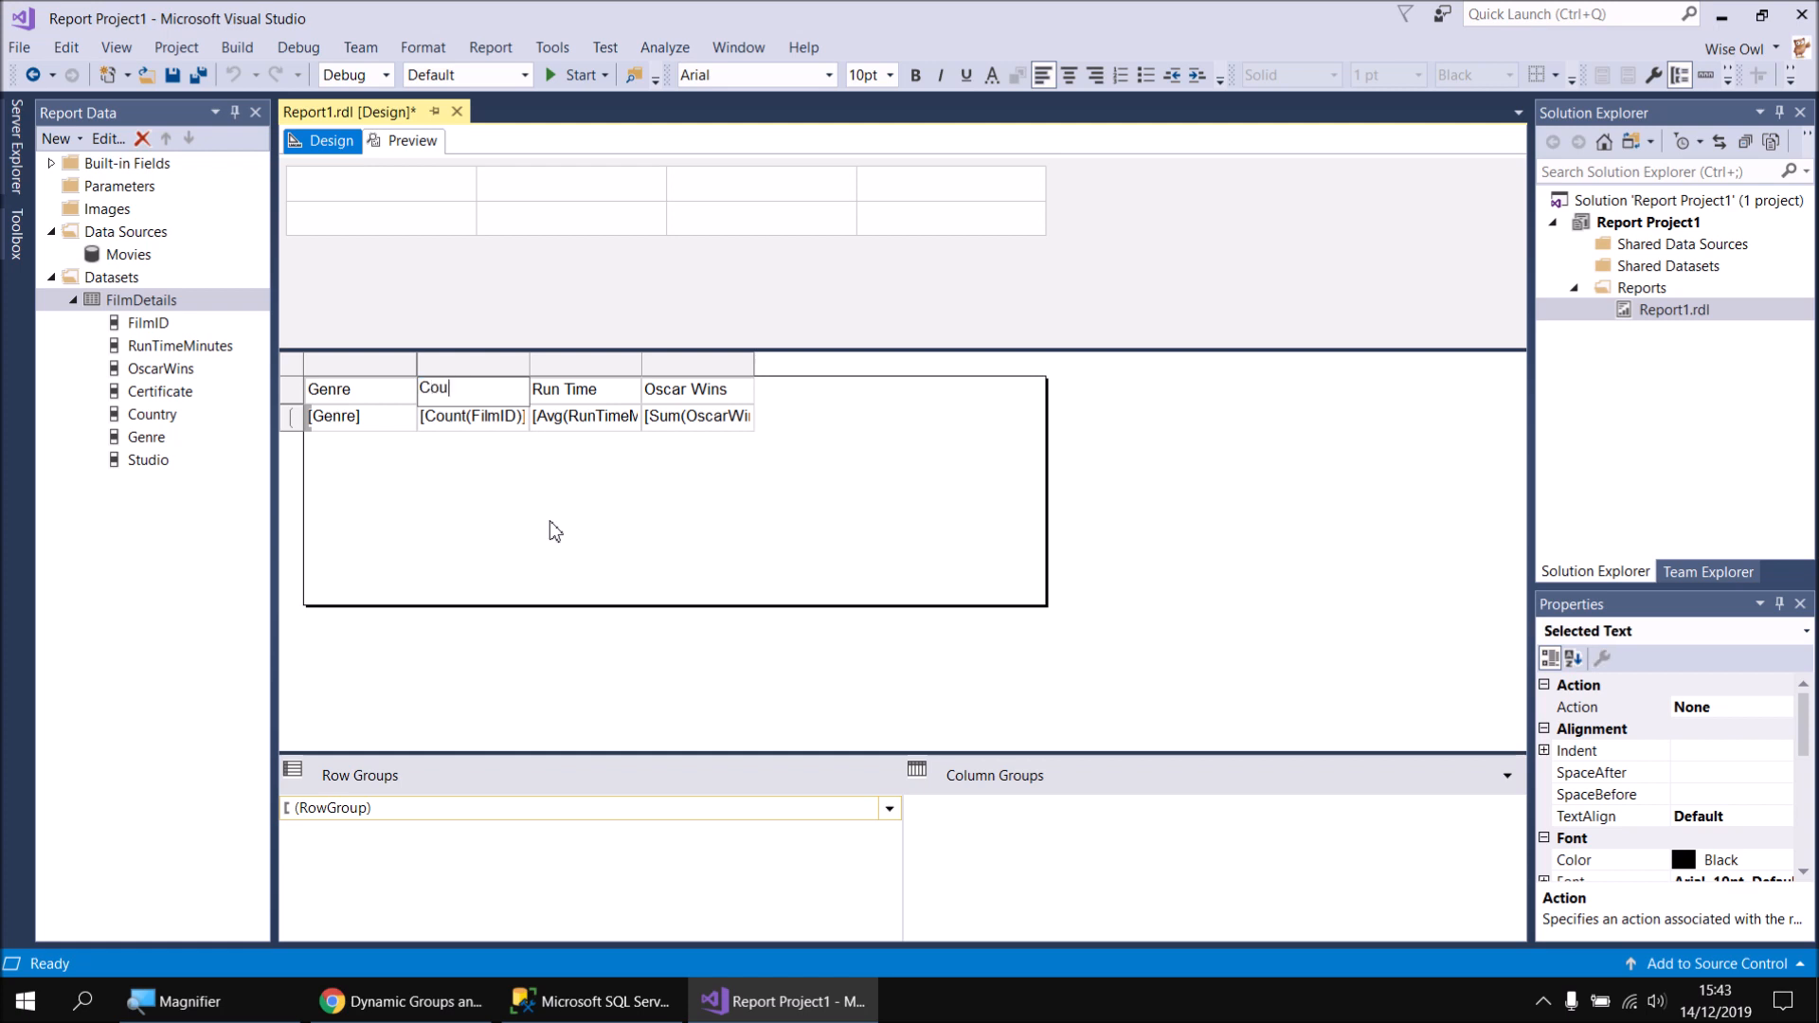
type("nt of Films")
Change the run time column heading to Avg Run Time
left_click(597, 398)
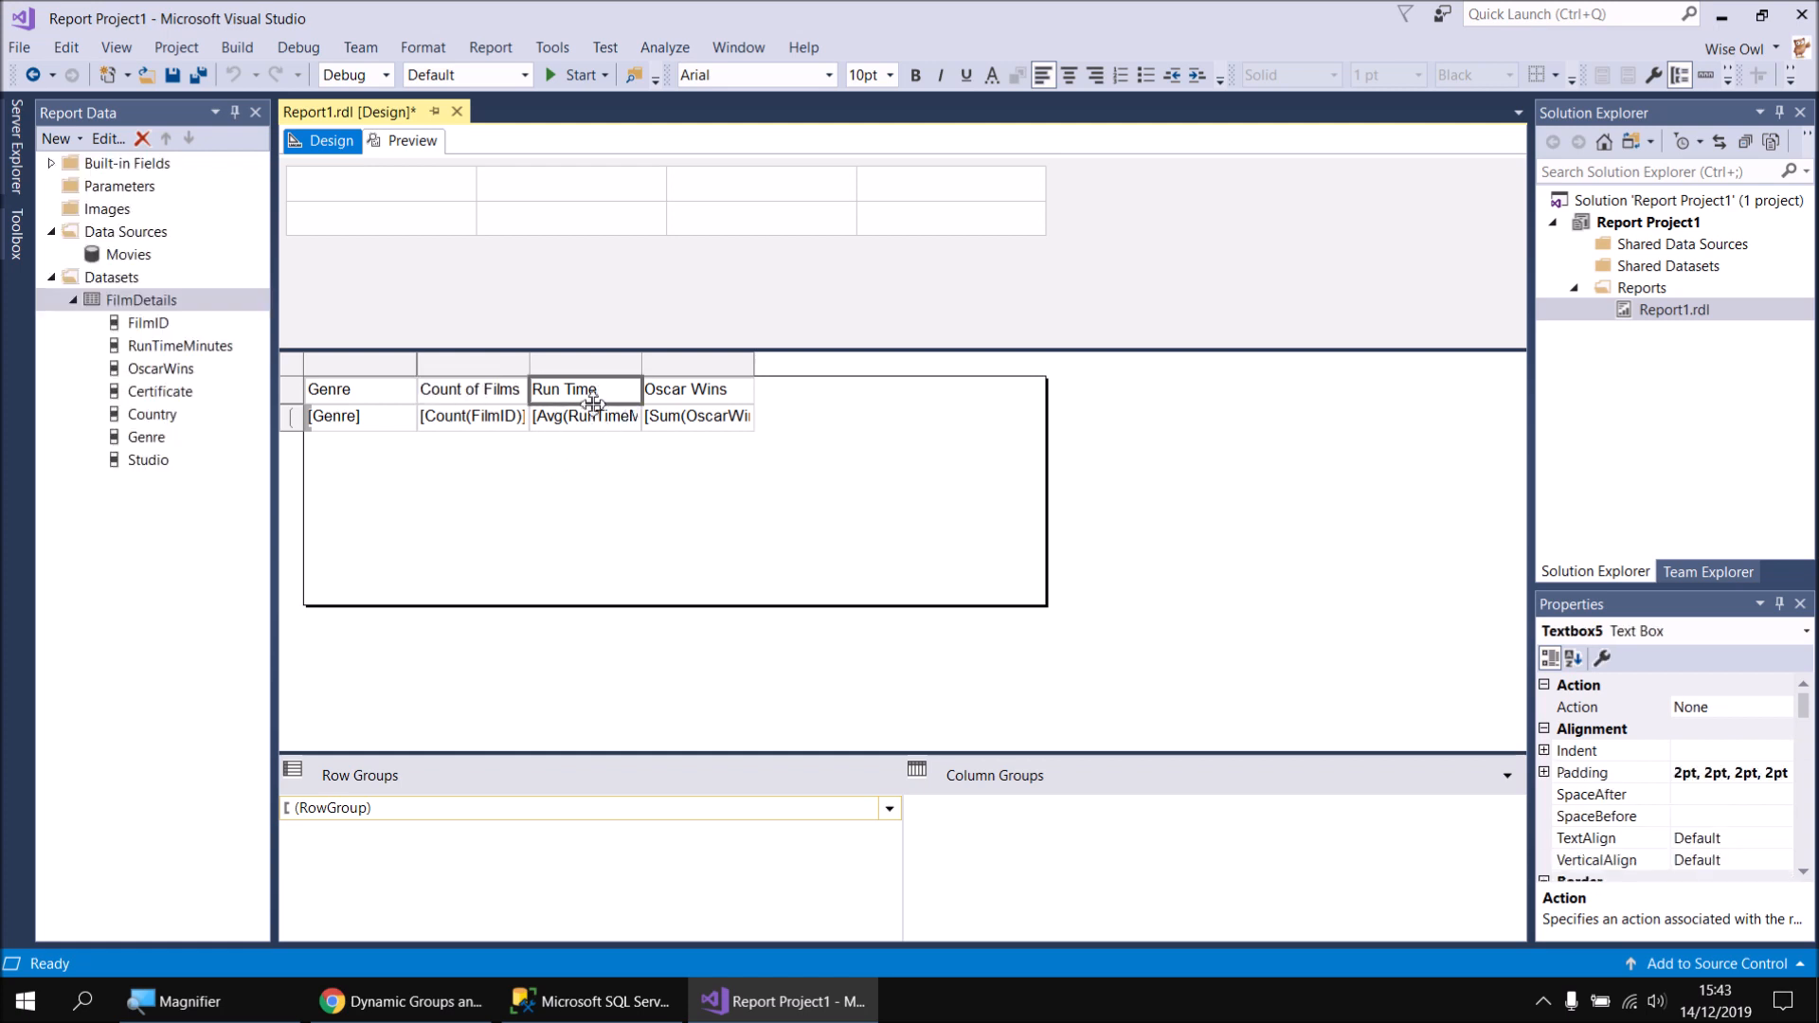
left_click(542, 388)
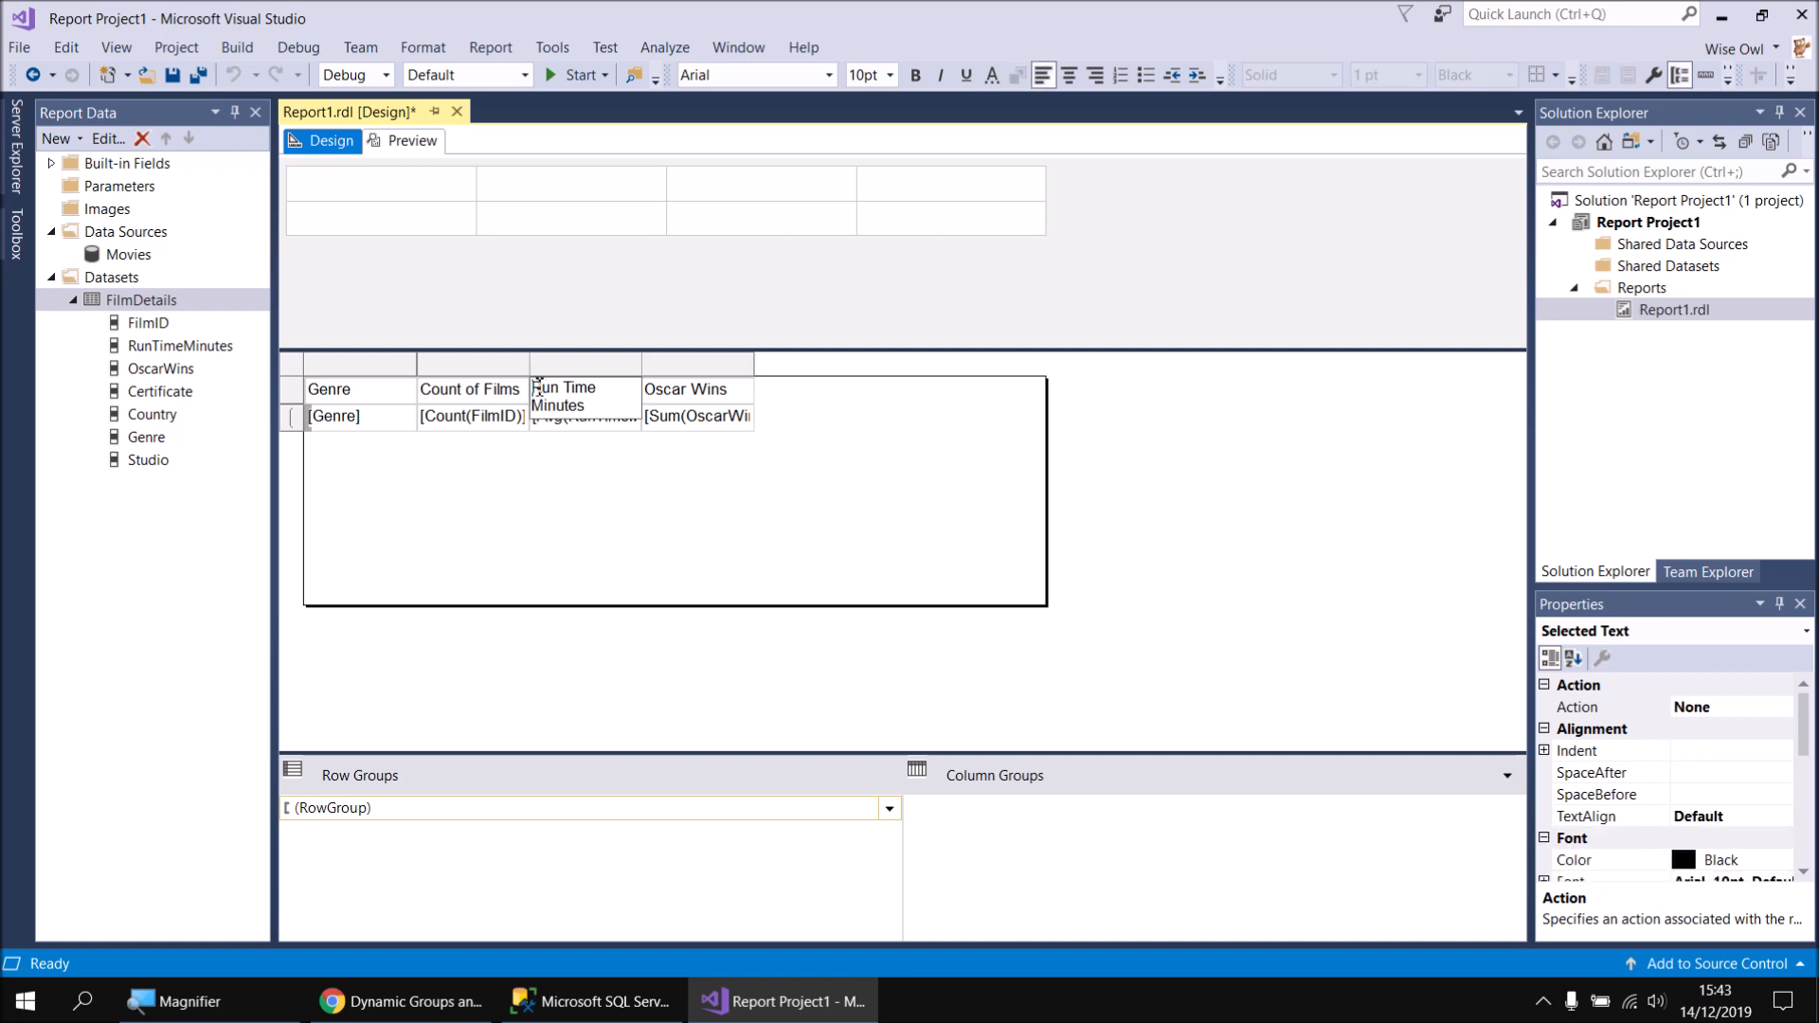
type("Avg")
key("BackSpace")
key("BackSpace")
key("BackSpace")
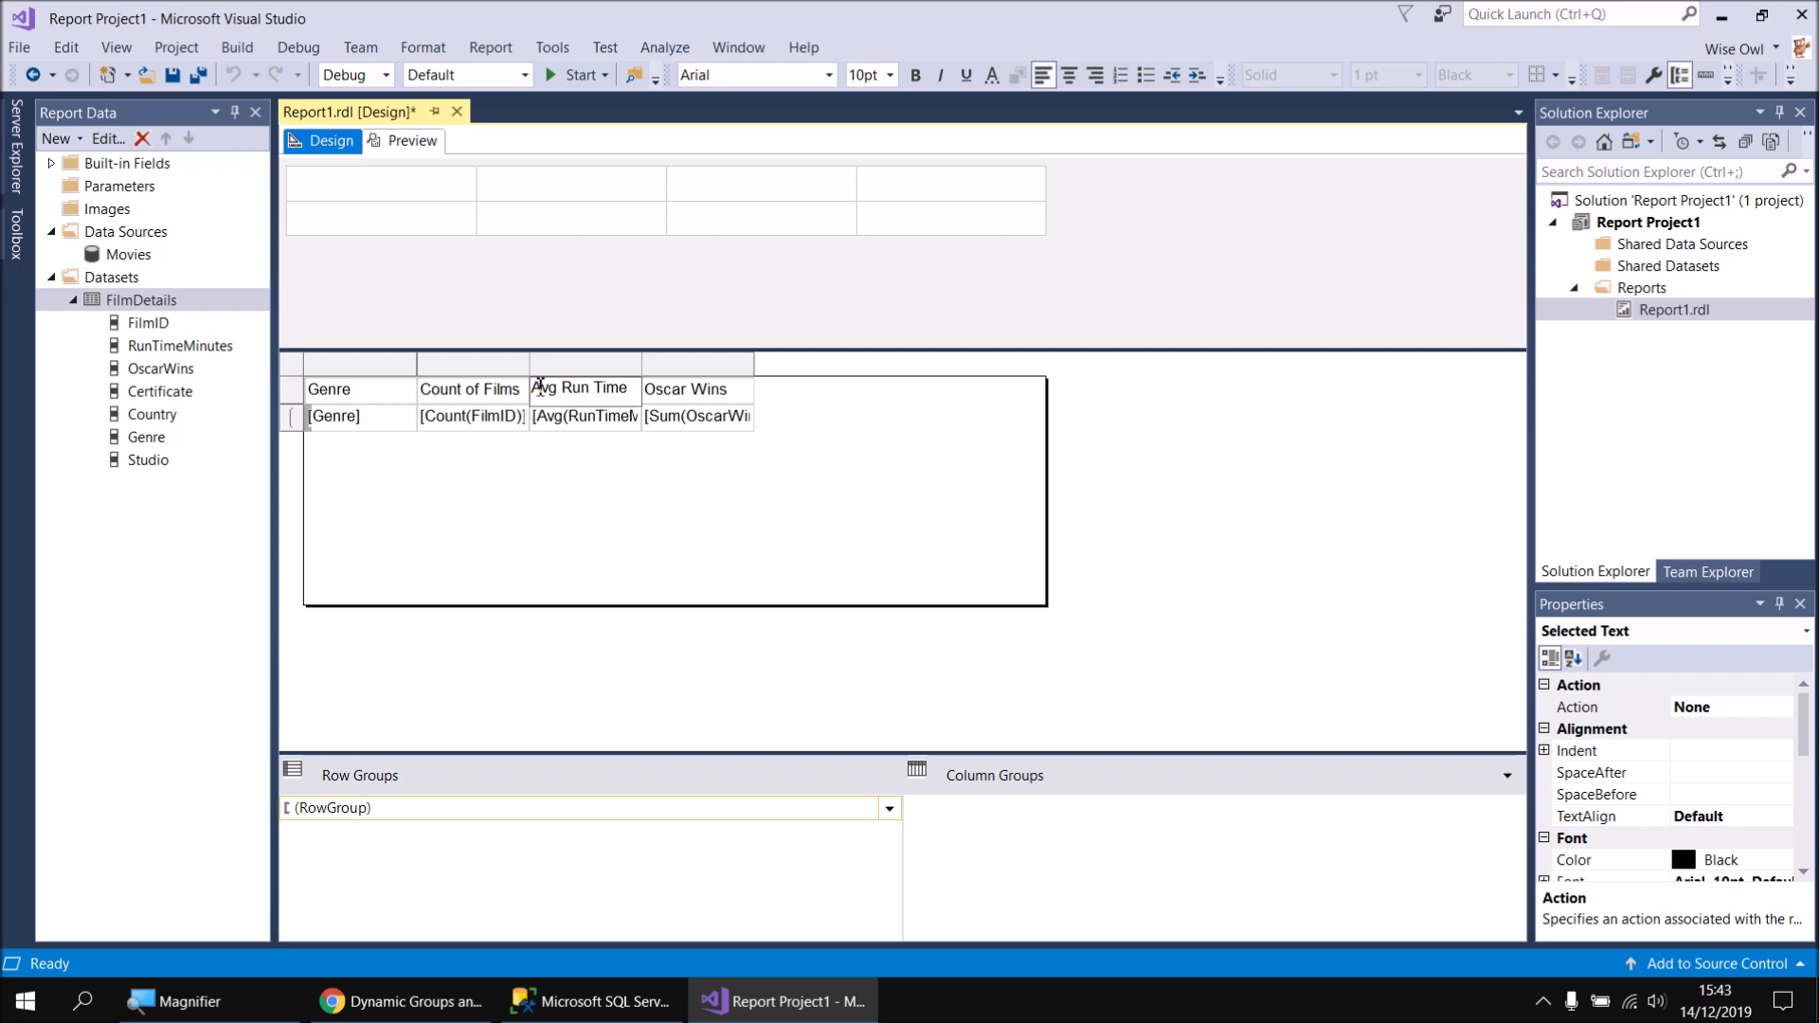
Change the Oscar Wins column heading to Total Oscars
left_click(648, 398)
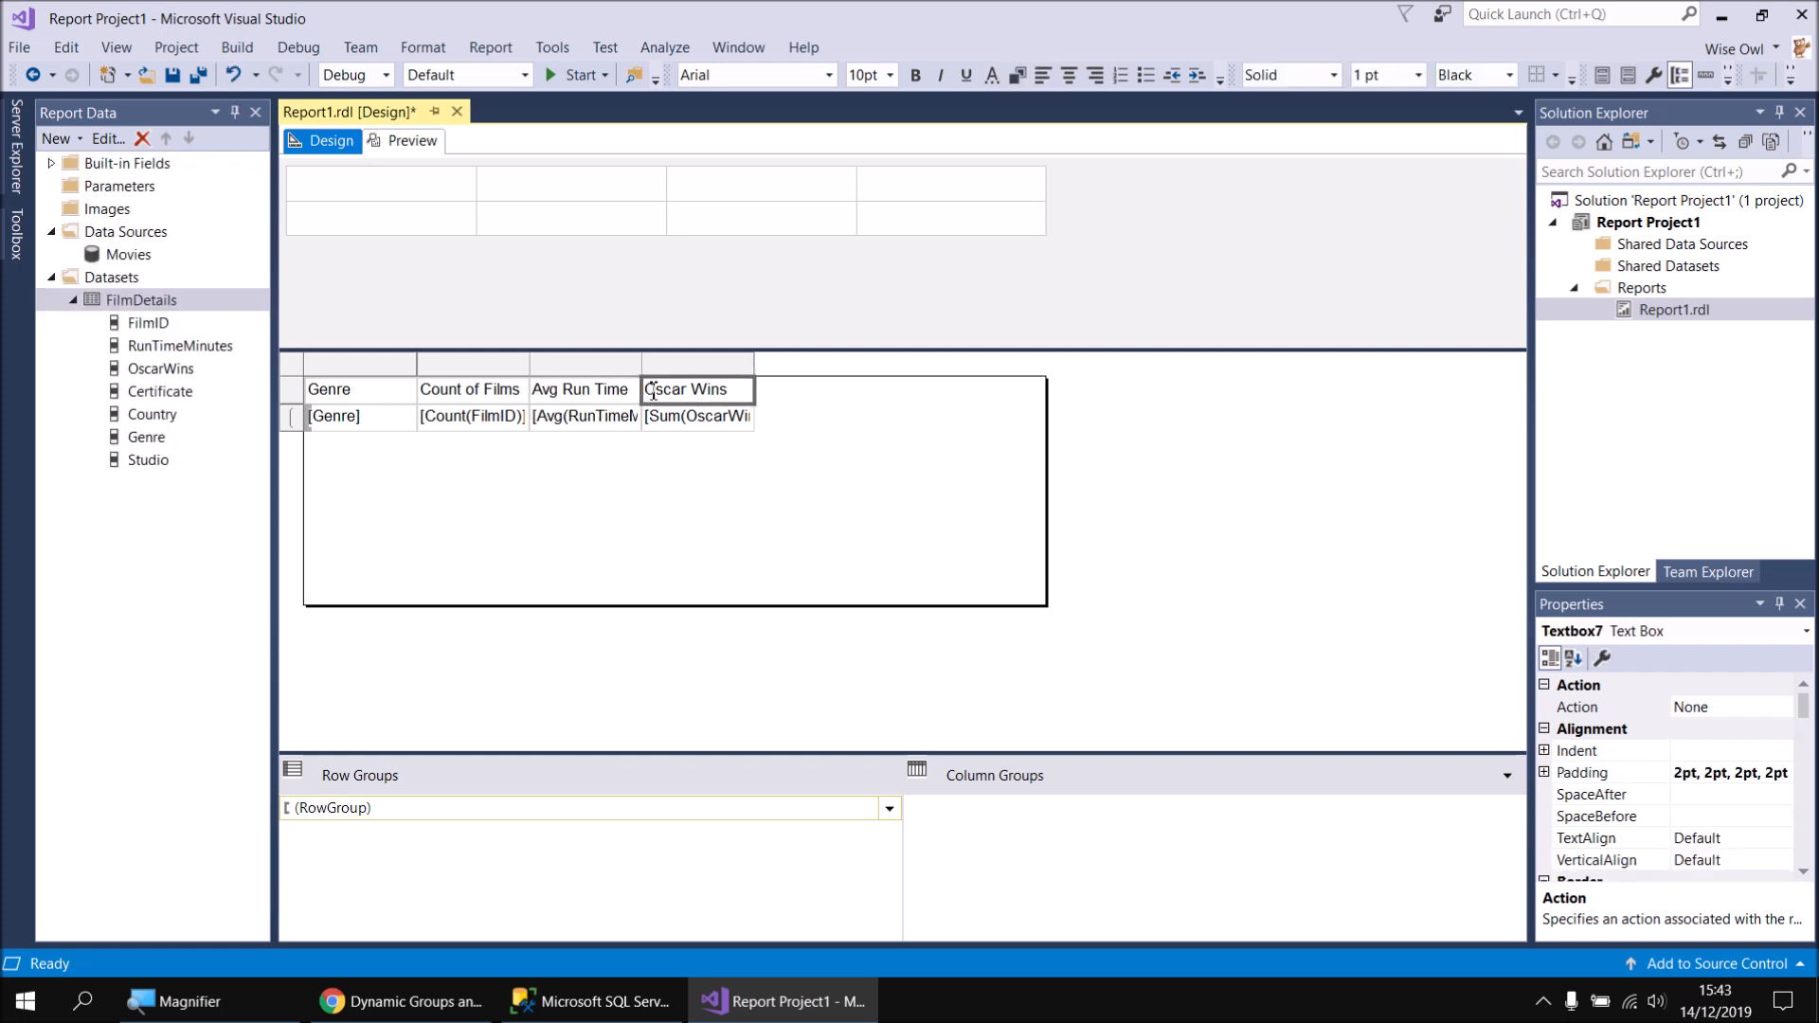
left_click(650, 399)
type("Total")
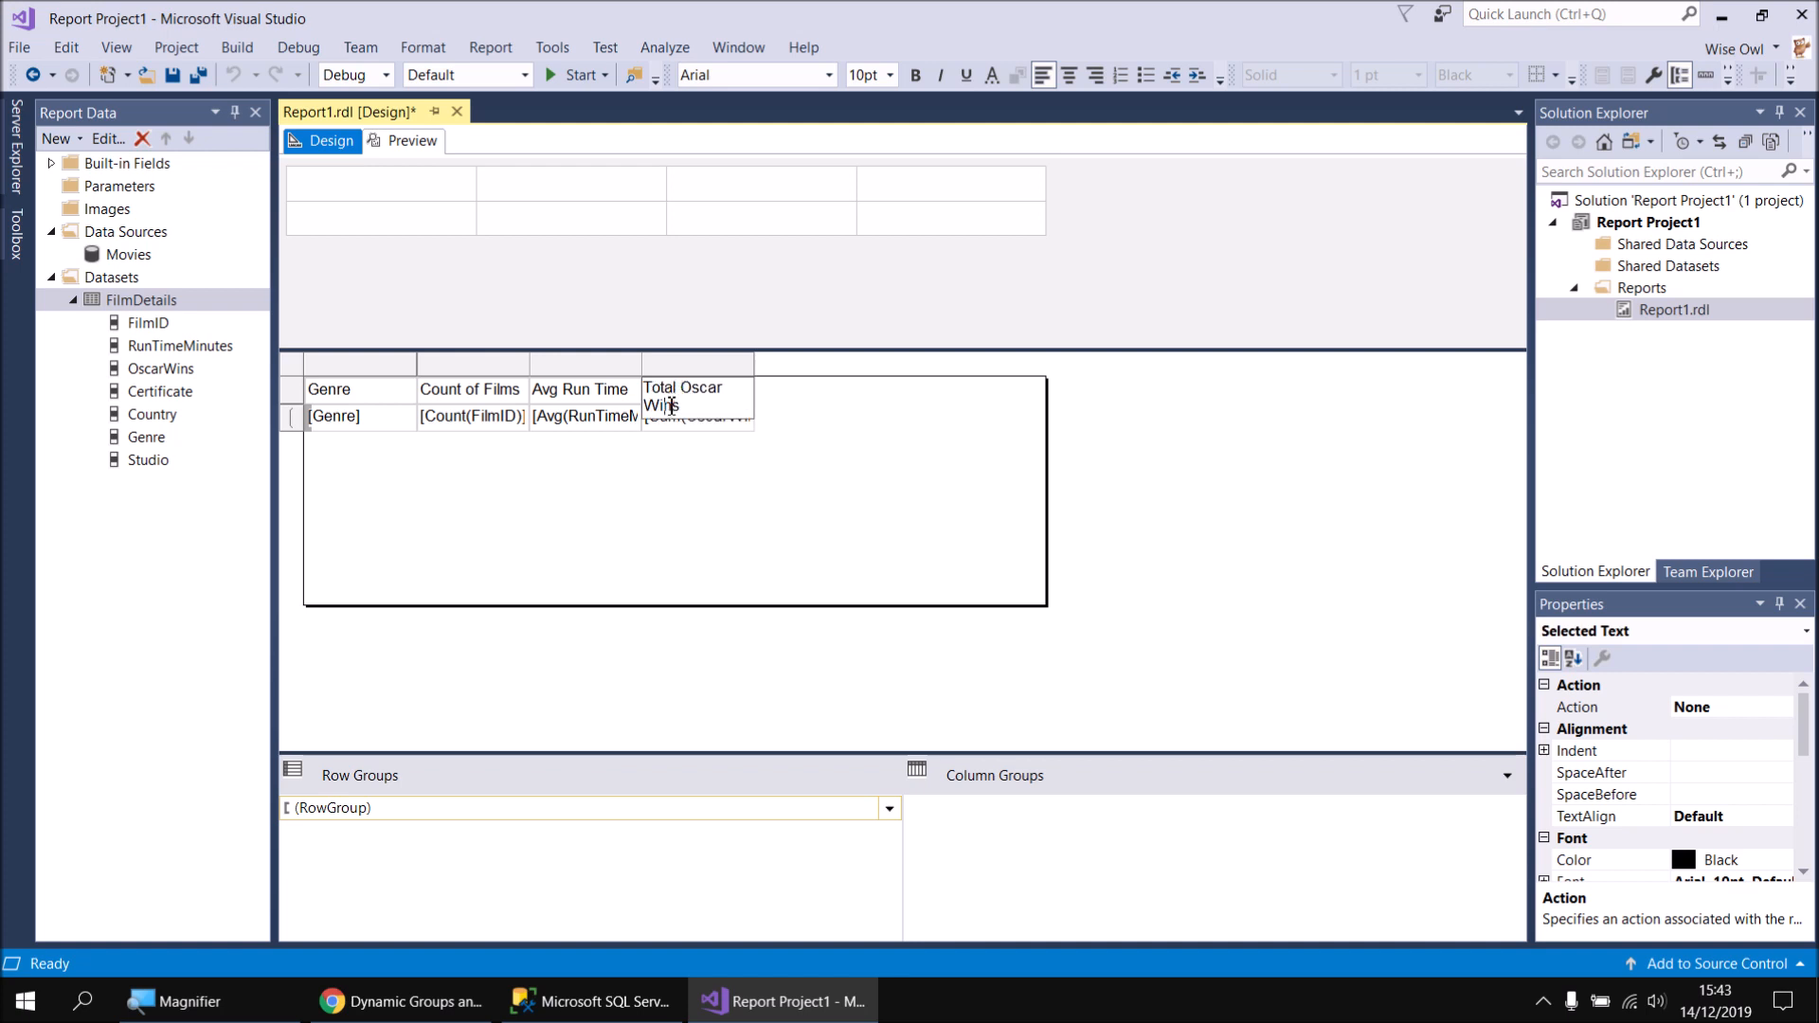
key("BackSpace")
key("BackSpace")
key("BackSpace")
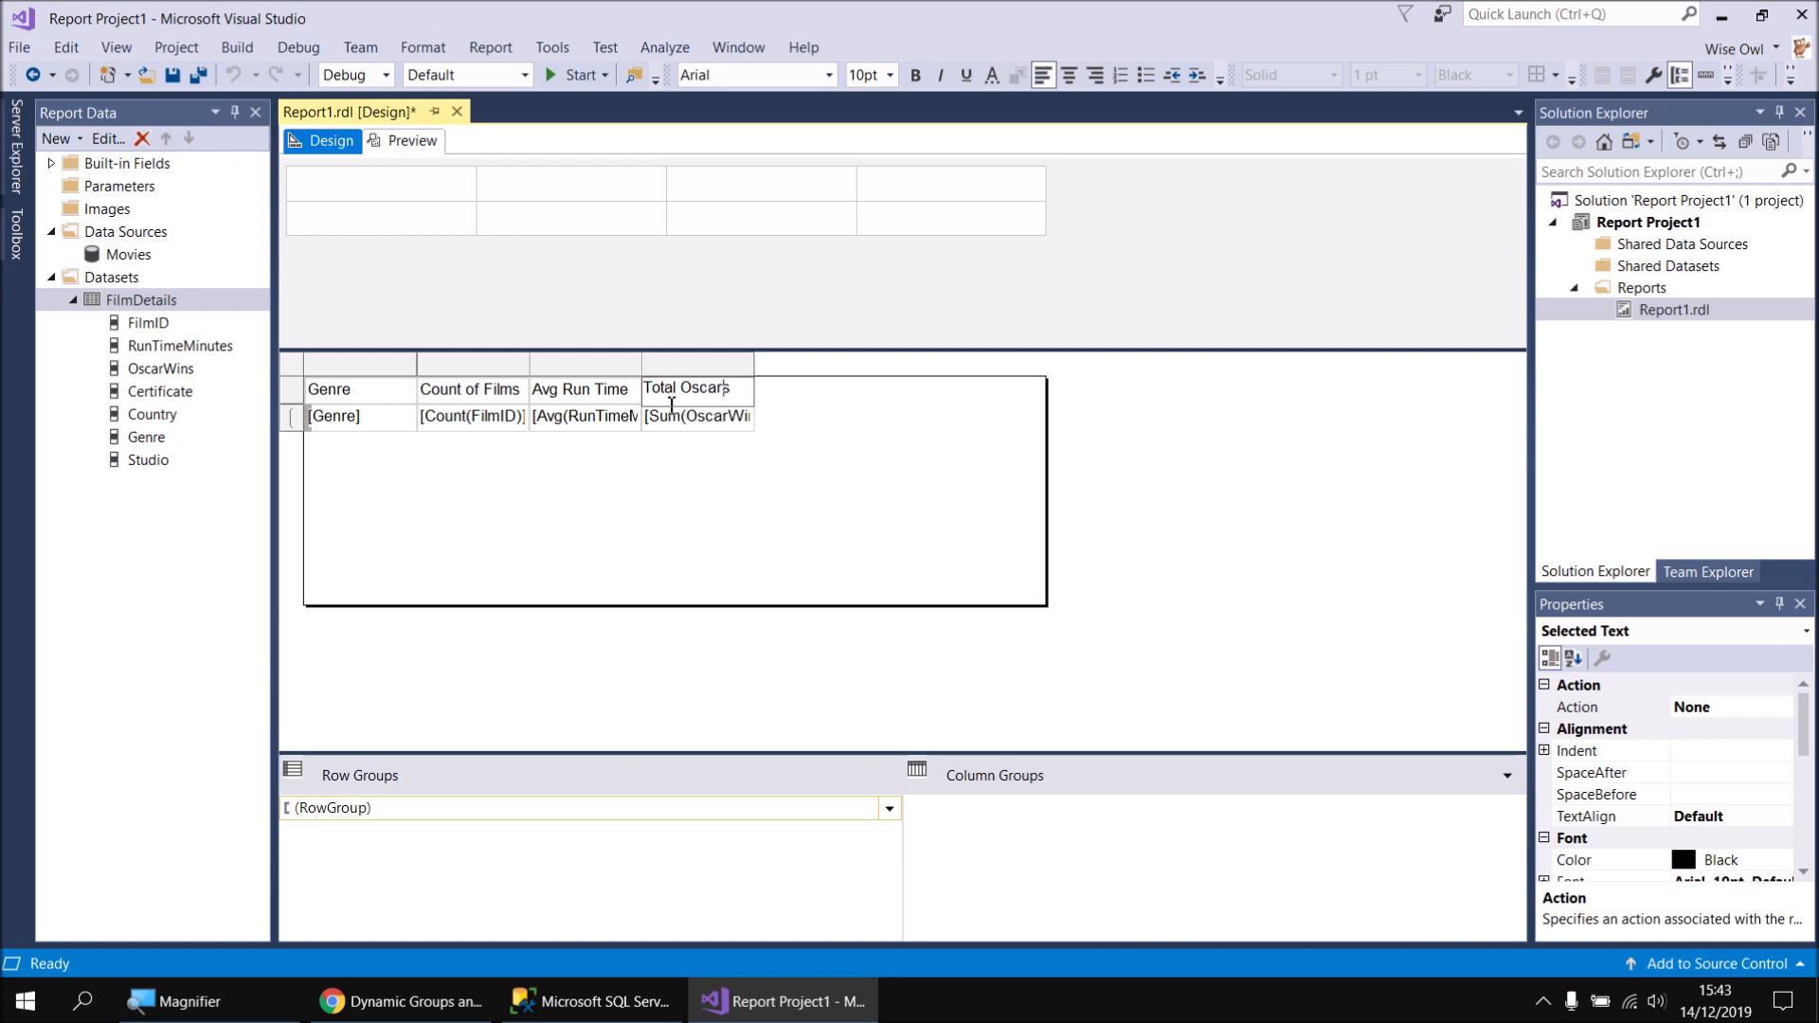
left_click(661, 509)
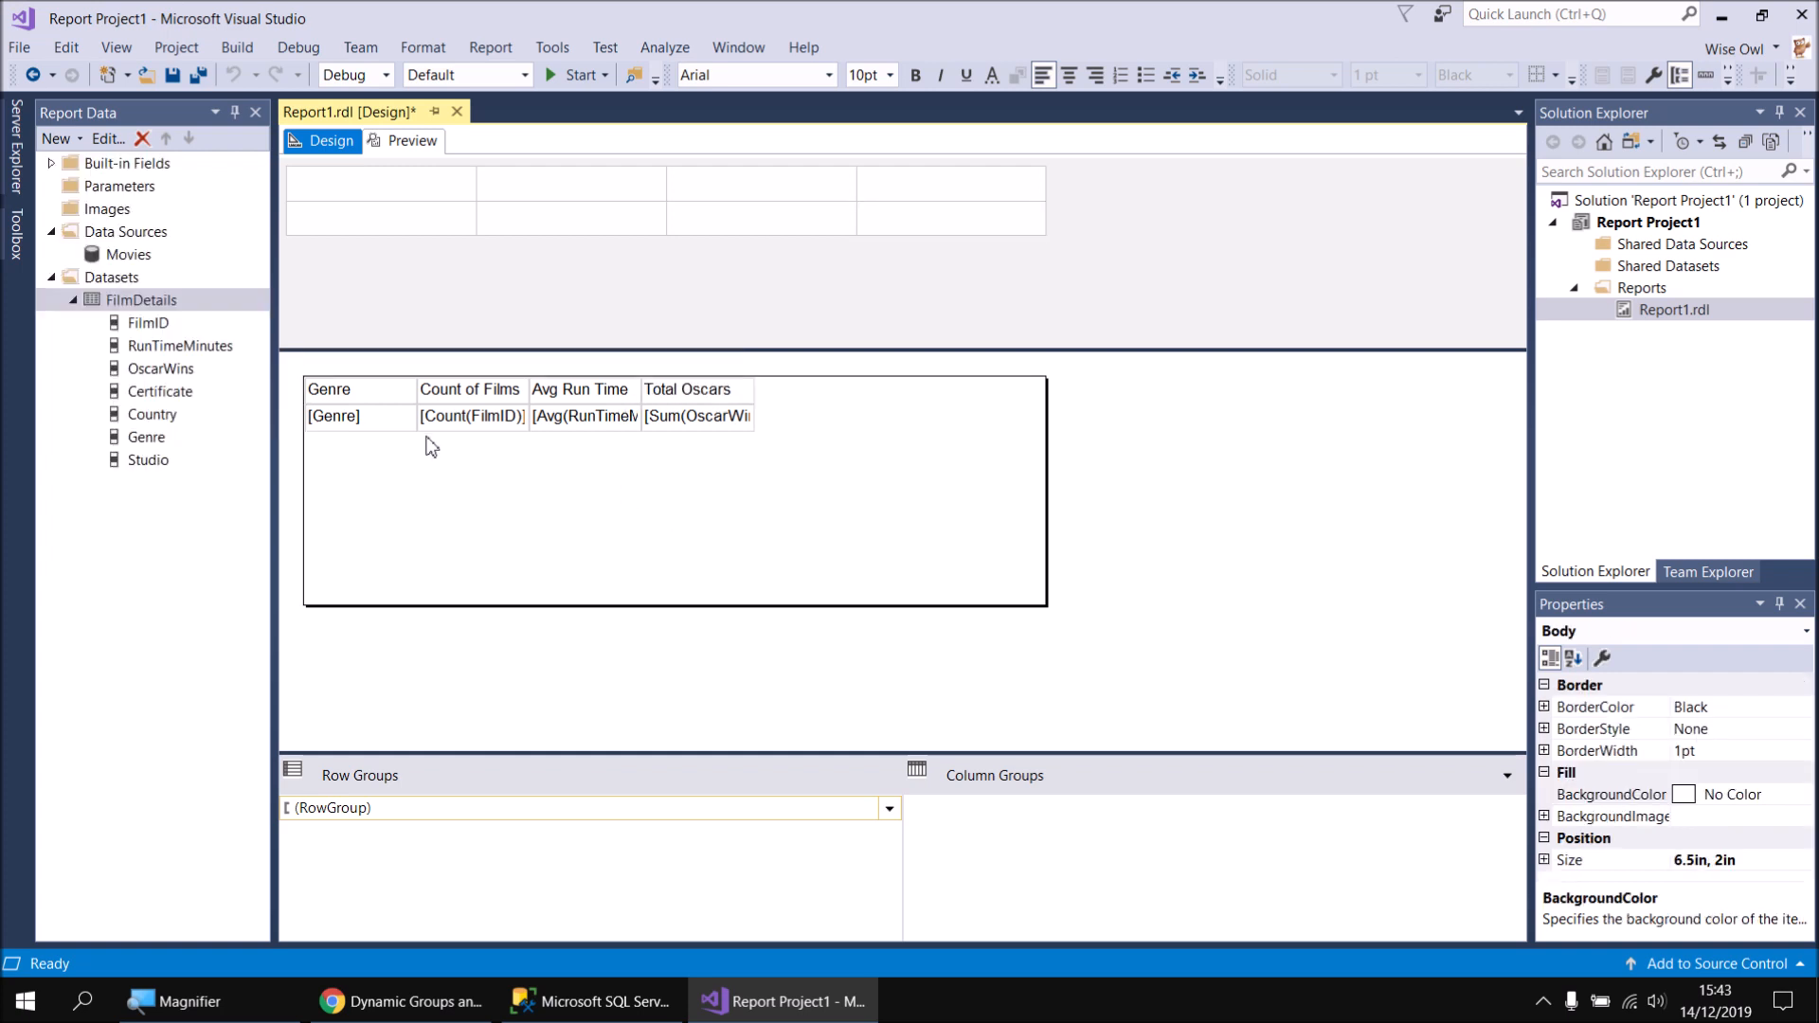
Set the background colour of the table's whole header row to CornflowerBlue
left_click(388, 396)
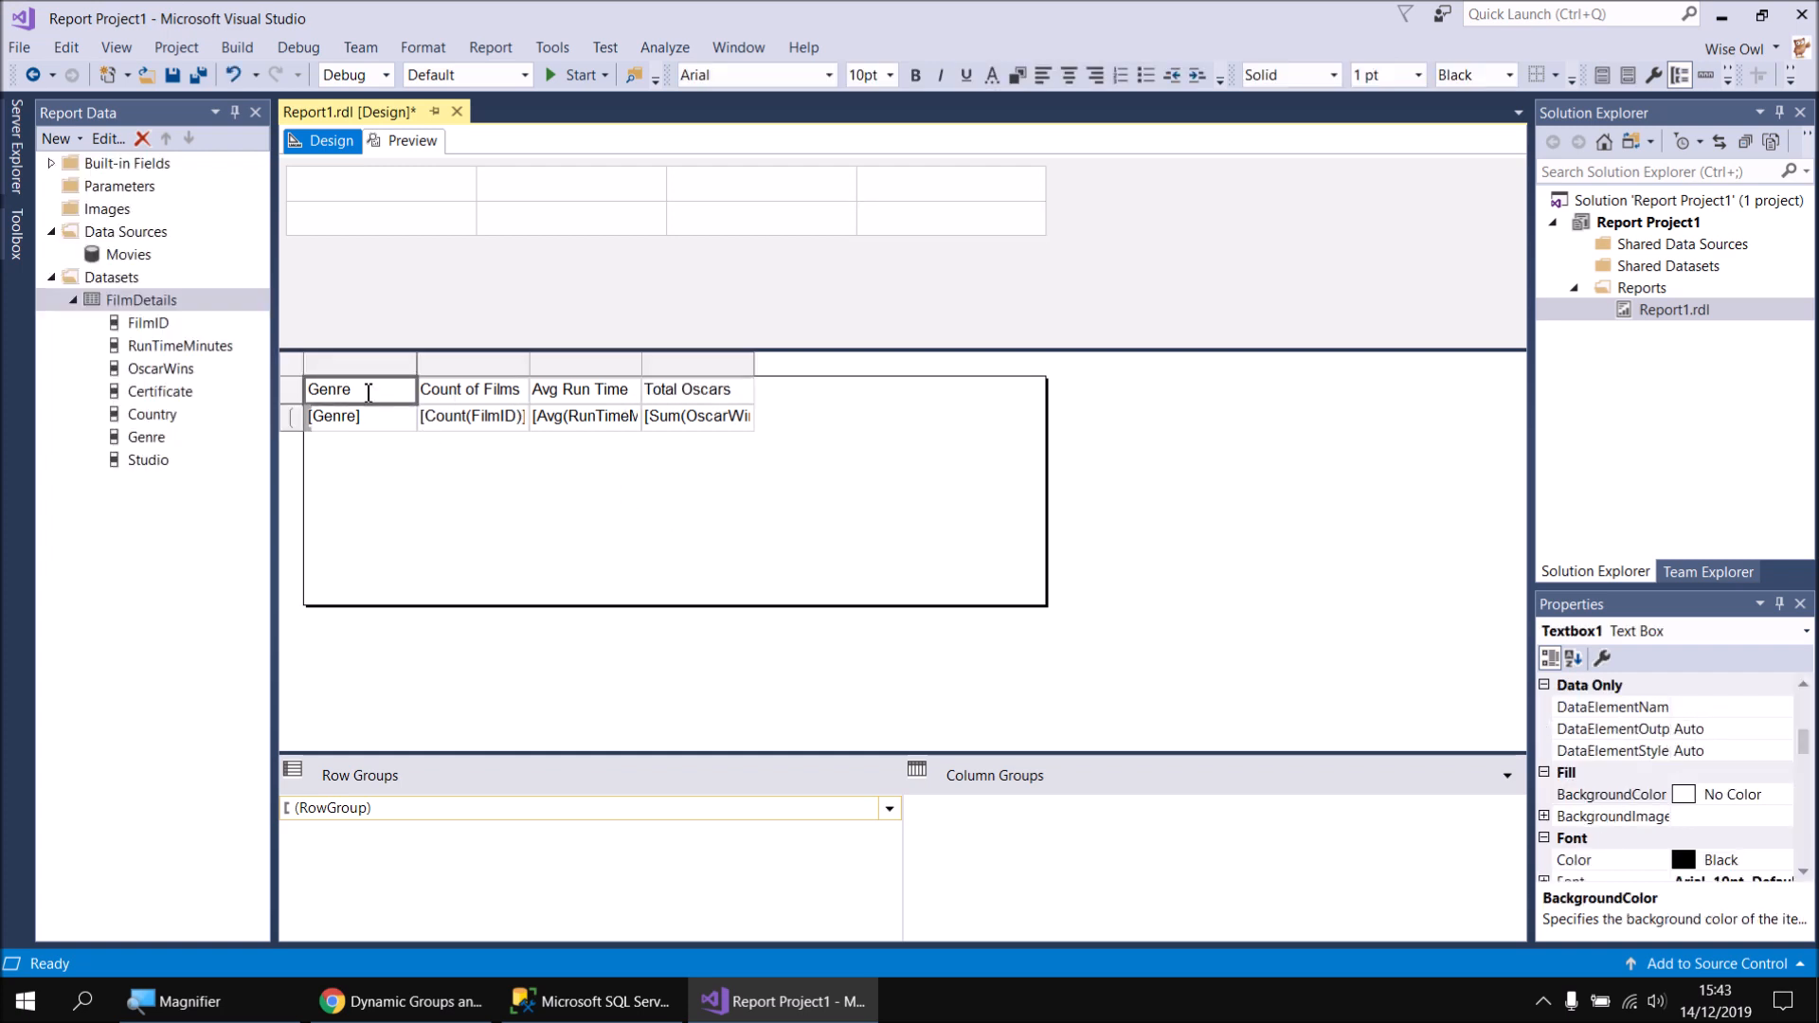
left_click(289, 390)
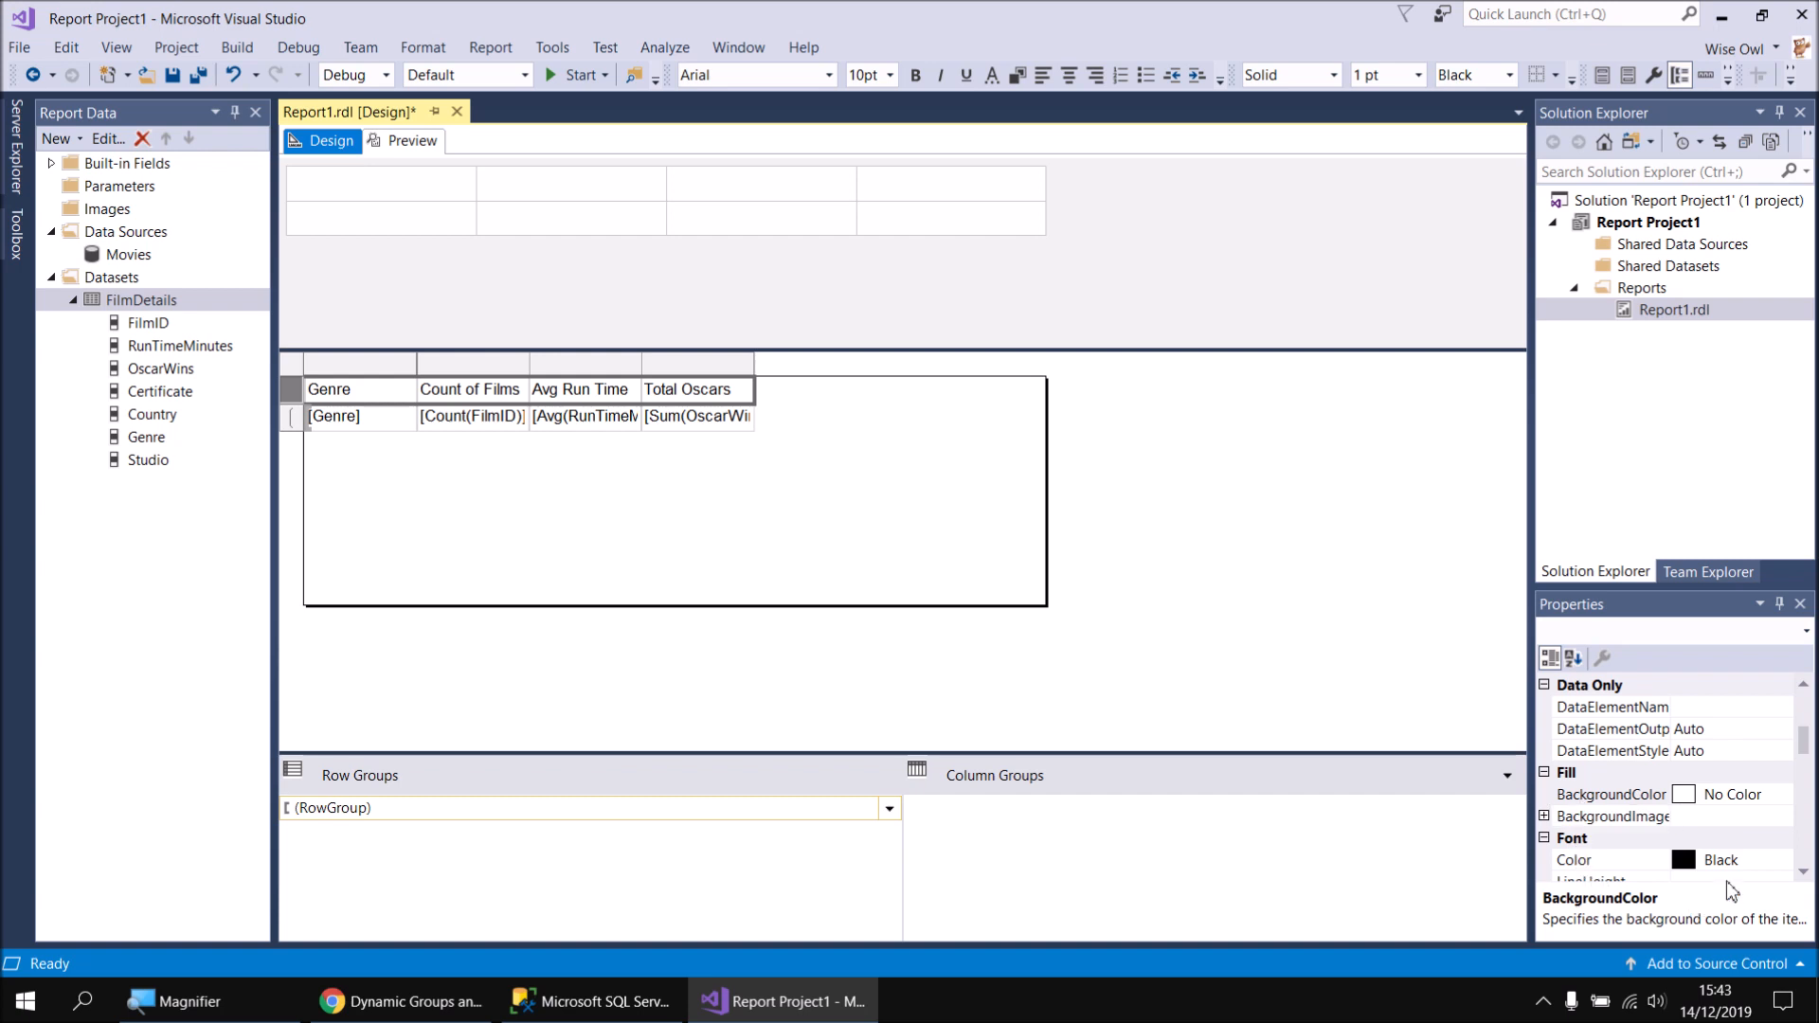
left_click(1775, 795)
left_click(1782, 795)
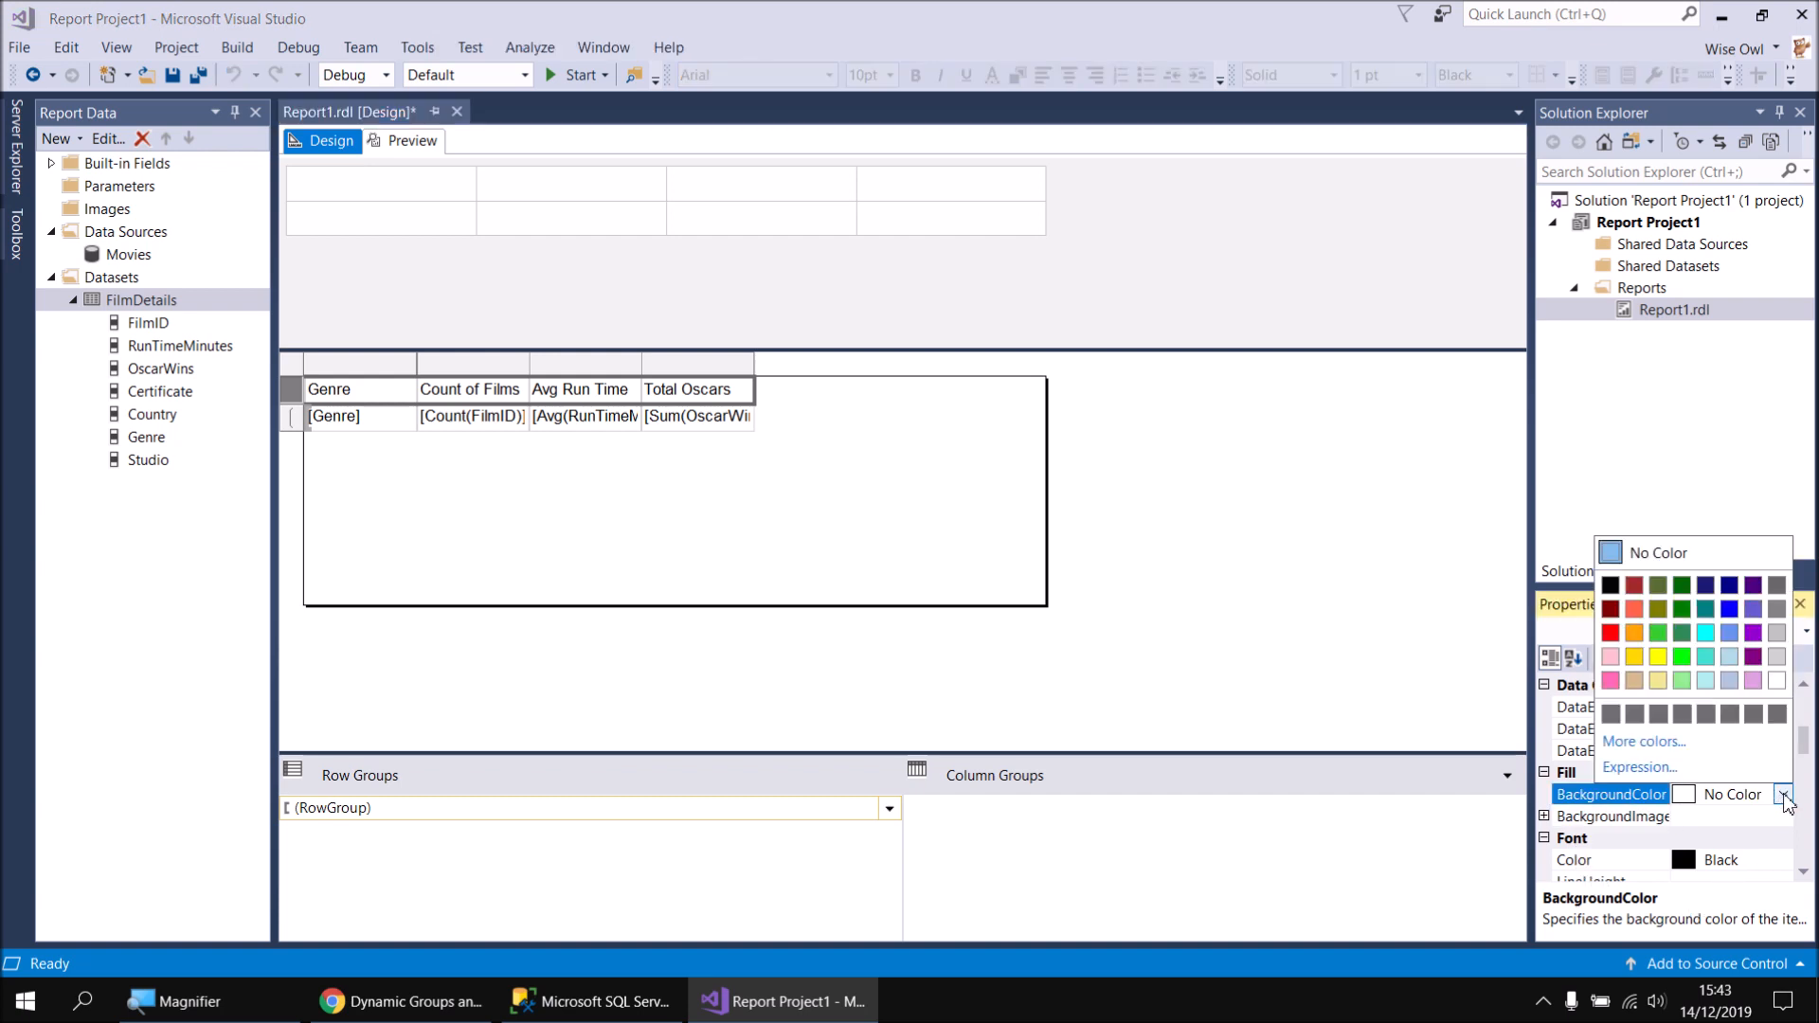
left_click(1729, 632)
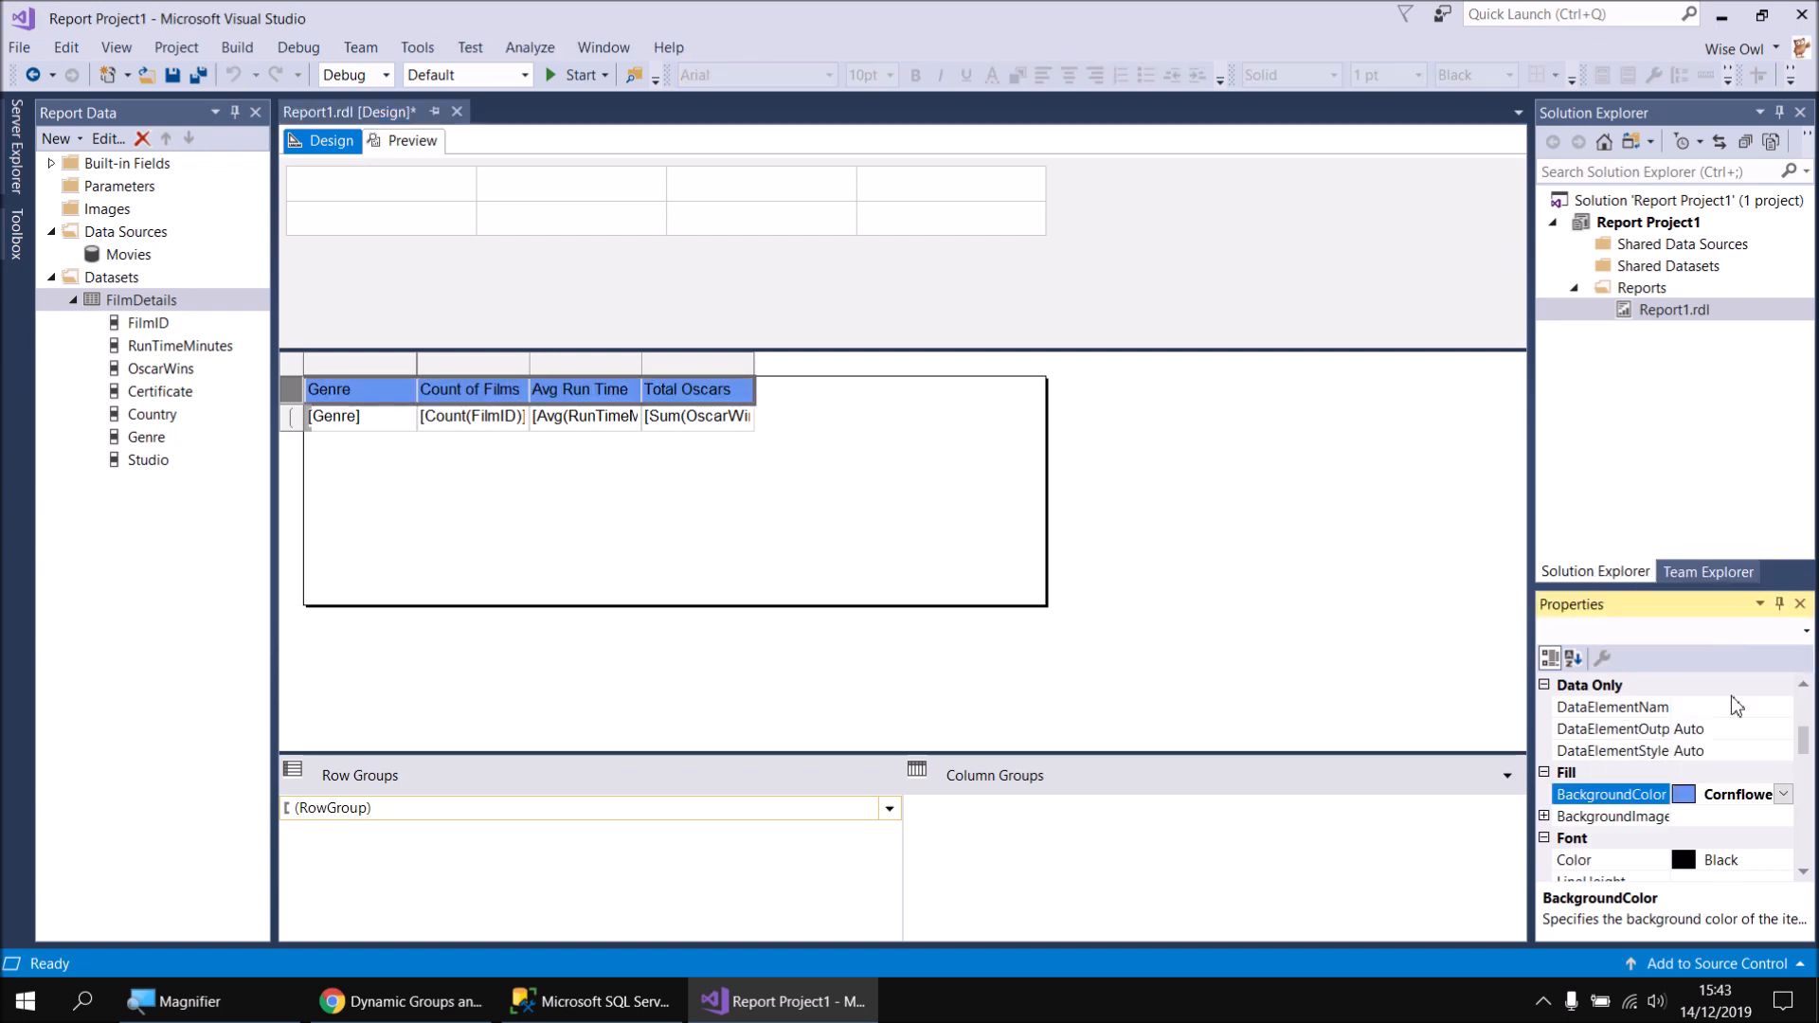
Set the header row's text colour to White and make its four headings bold
left_click(1768, 862)
left_click(1782, 859)
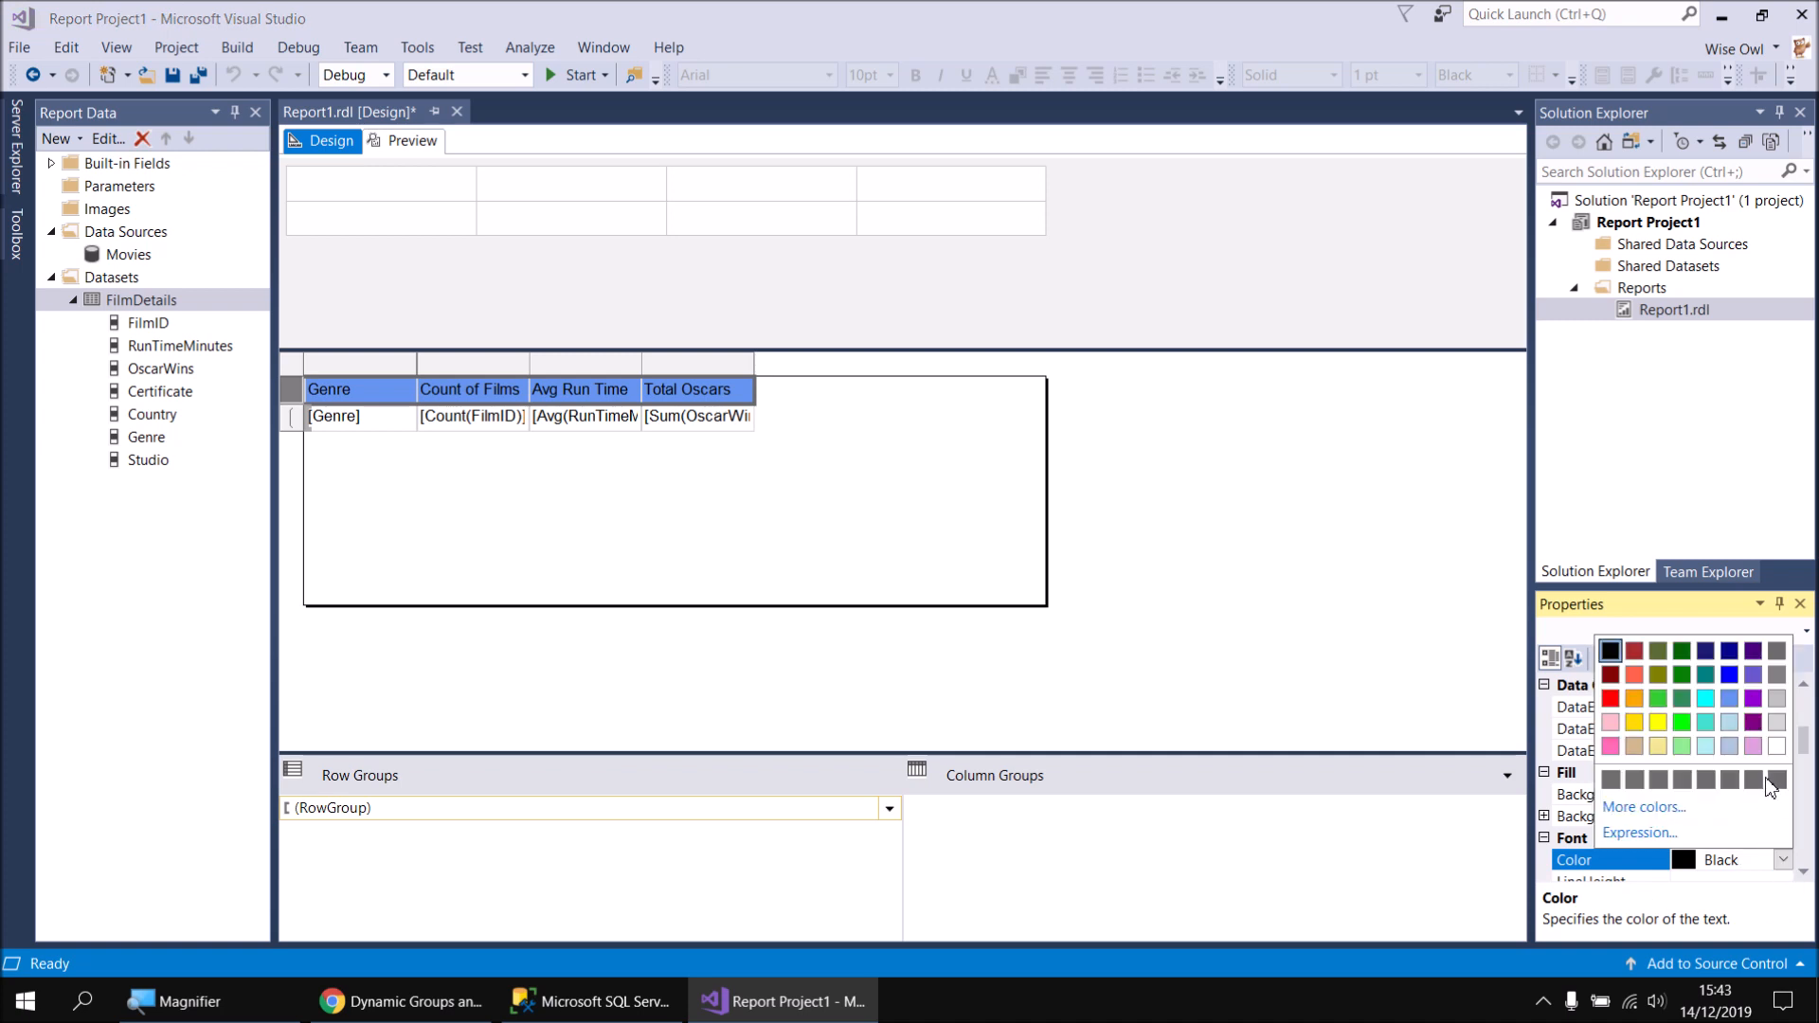
left_click(1778, 746)
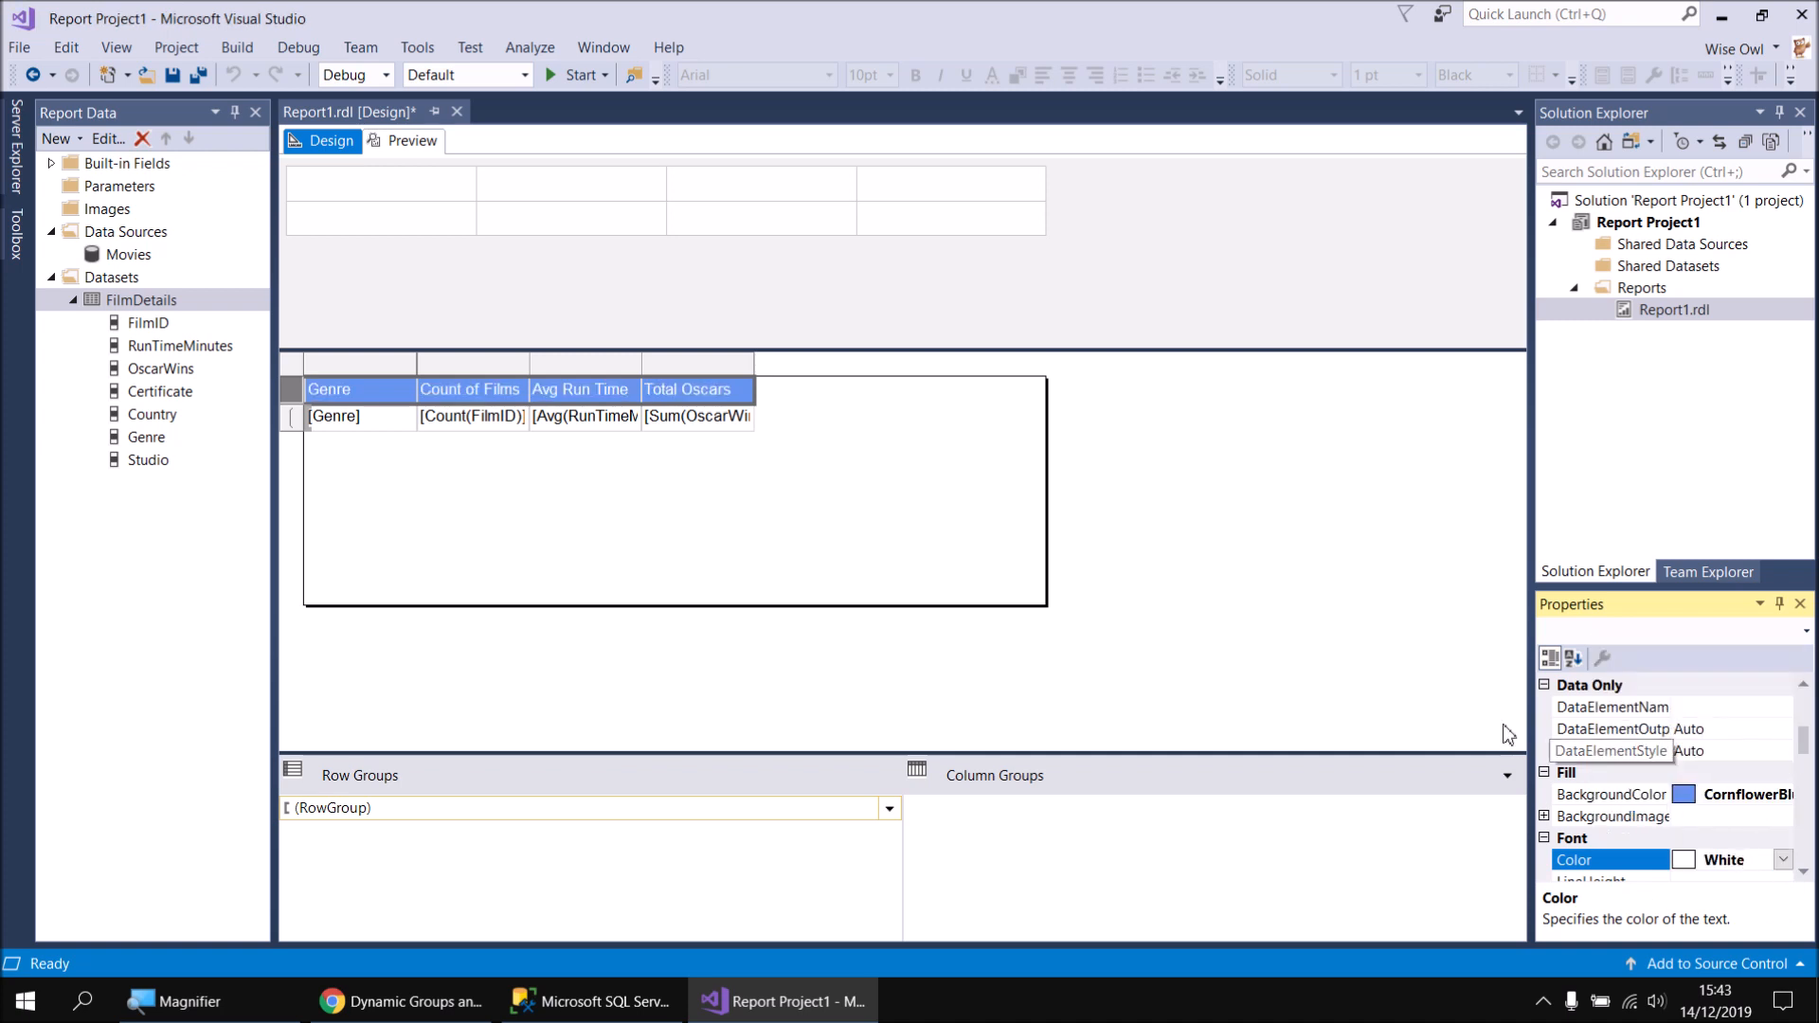
left_click(522, 495)
left_click_drag(379, 403, 694, 409)
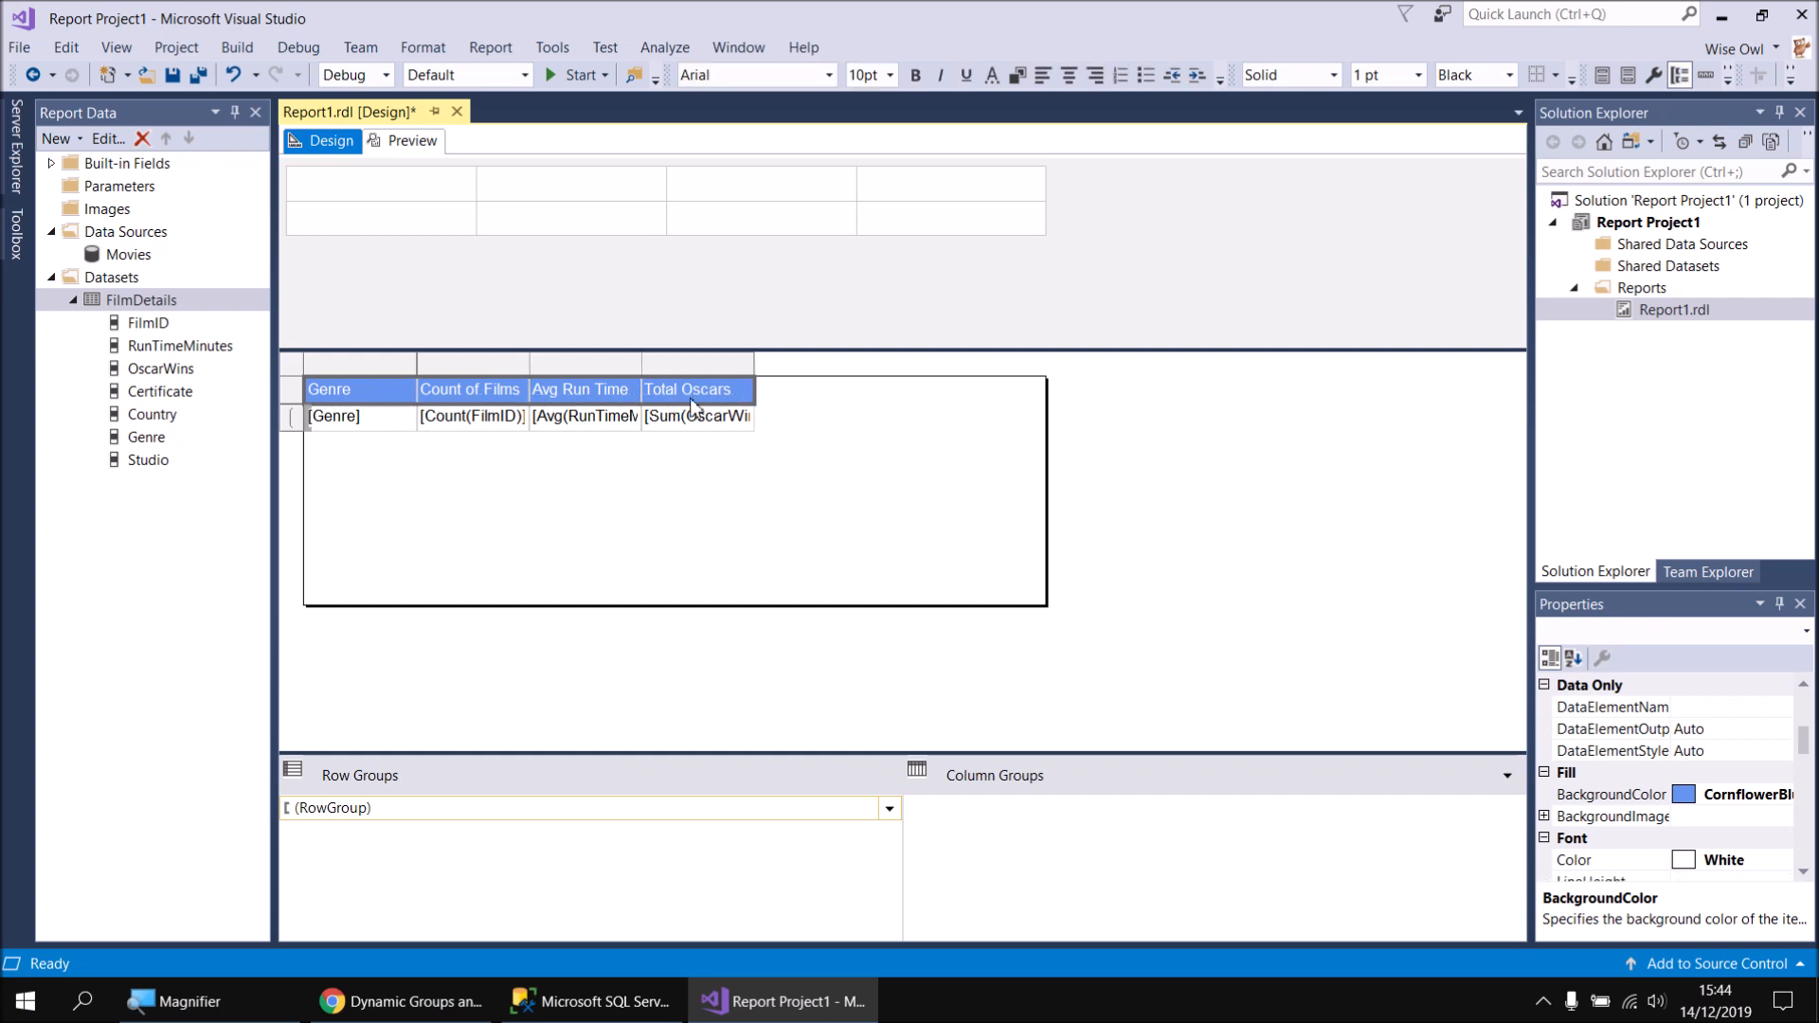
left_click(915, 76)
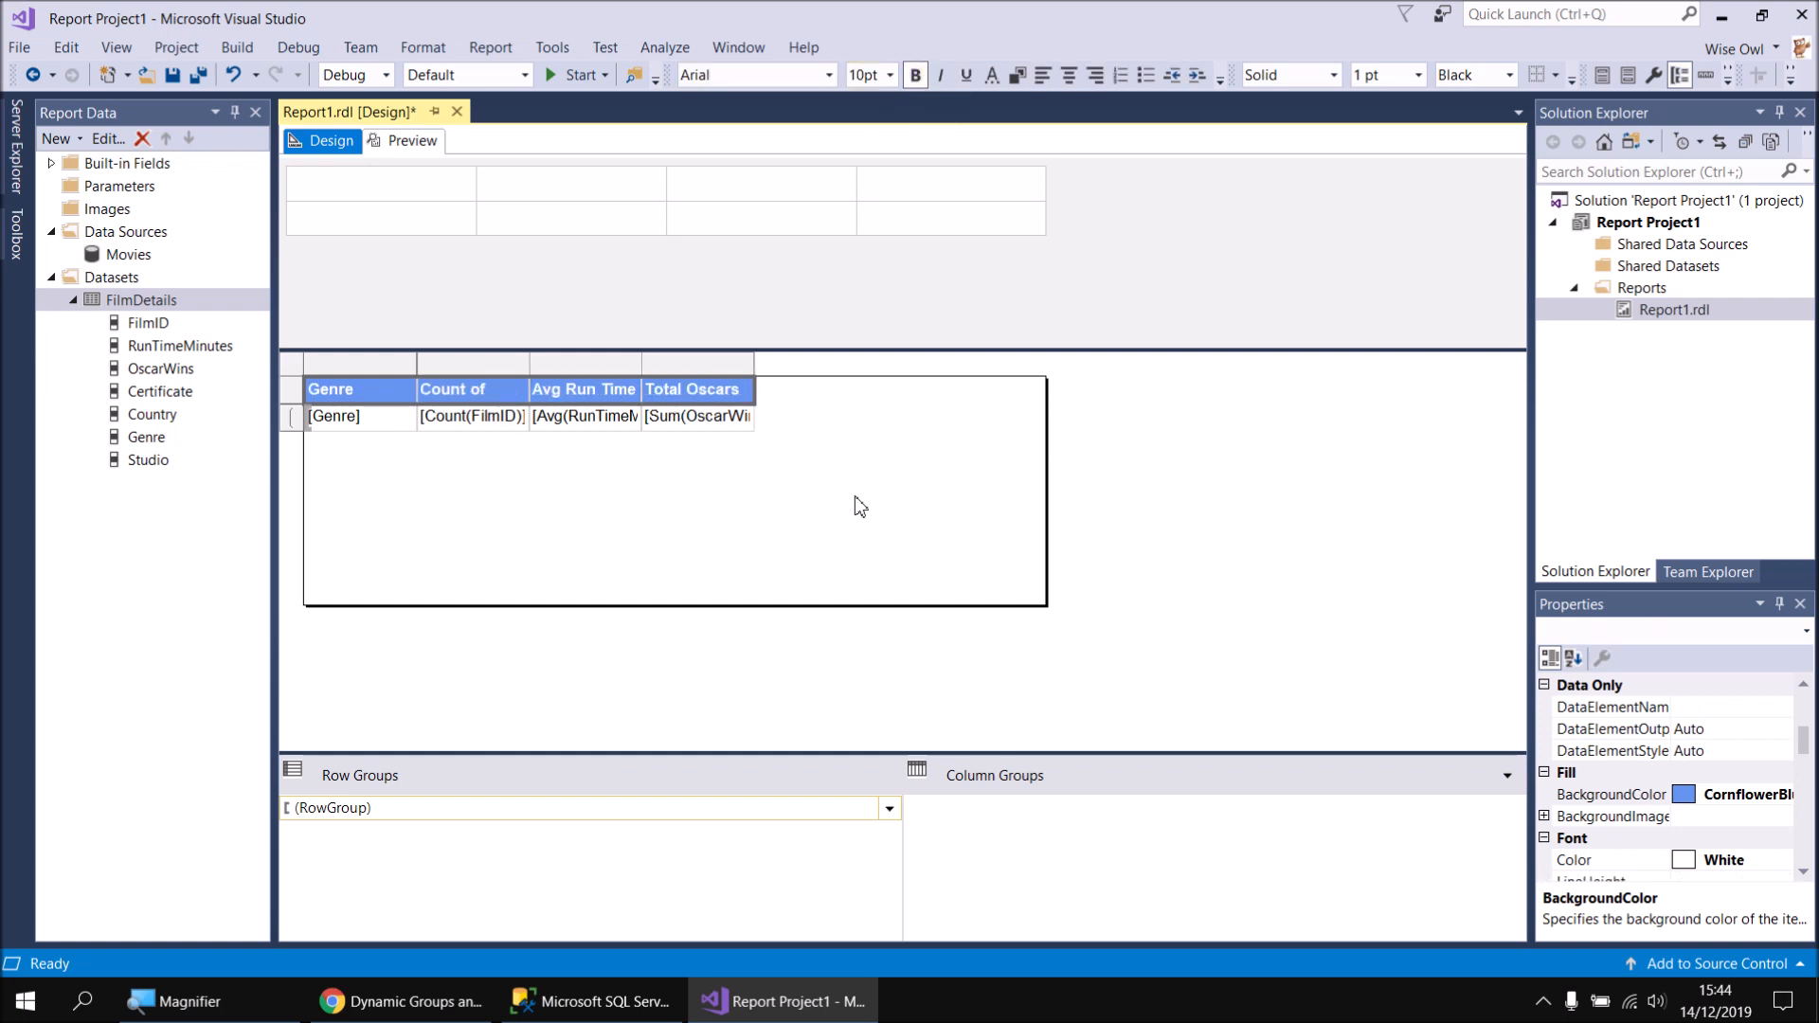
Widen the Count of Films and Avg Run Time columns slightly and the Genre column considerably, and check the report in the preview
left_click_drag(531, 367, 536, 367)
left_click_drag(648, 369, 652, 370)
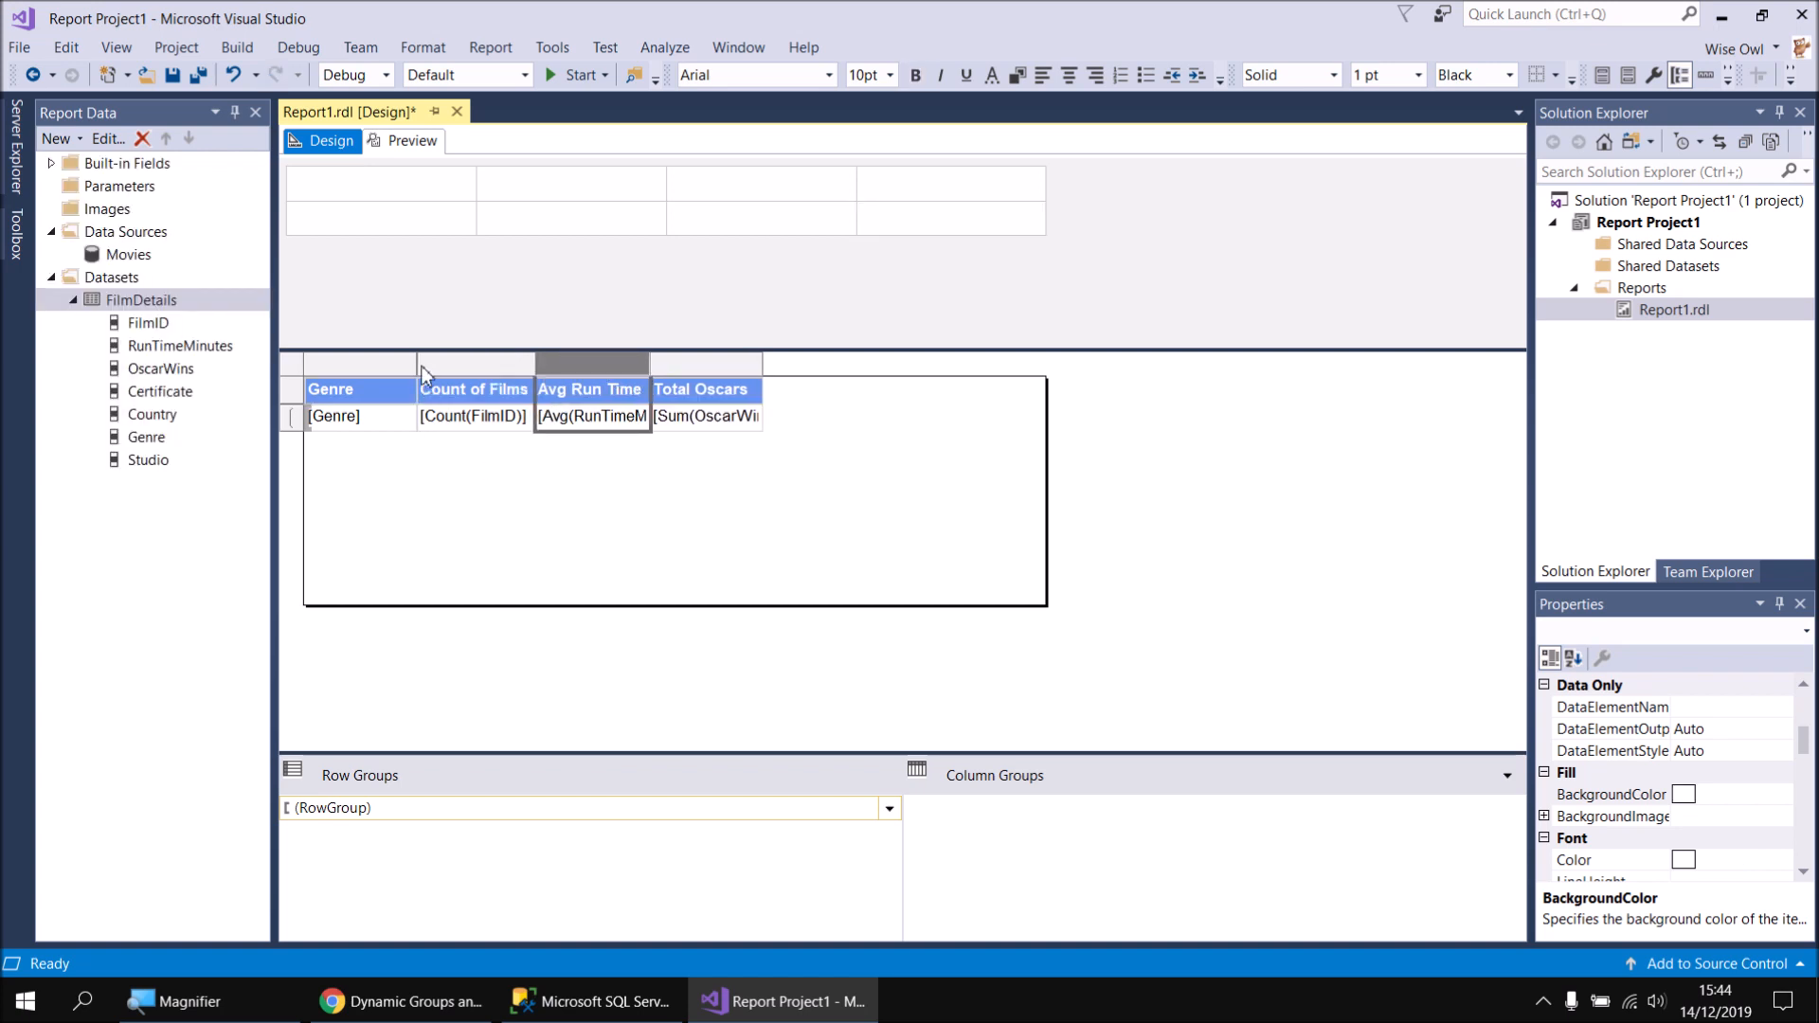
left_click_drag(416, 367, 505, 370)
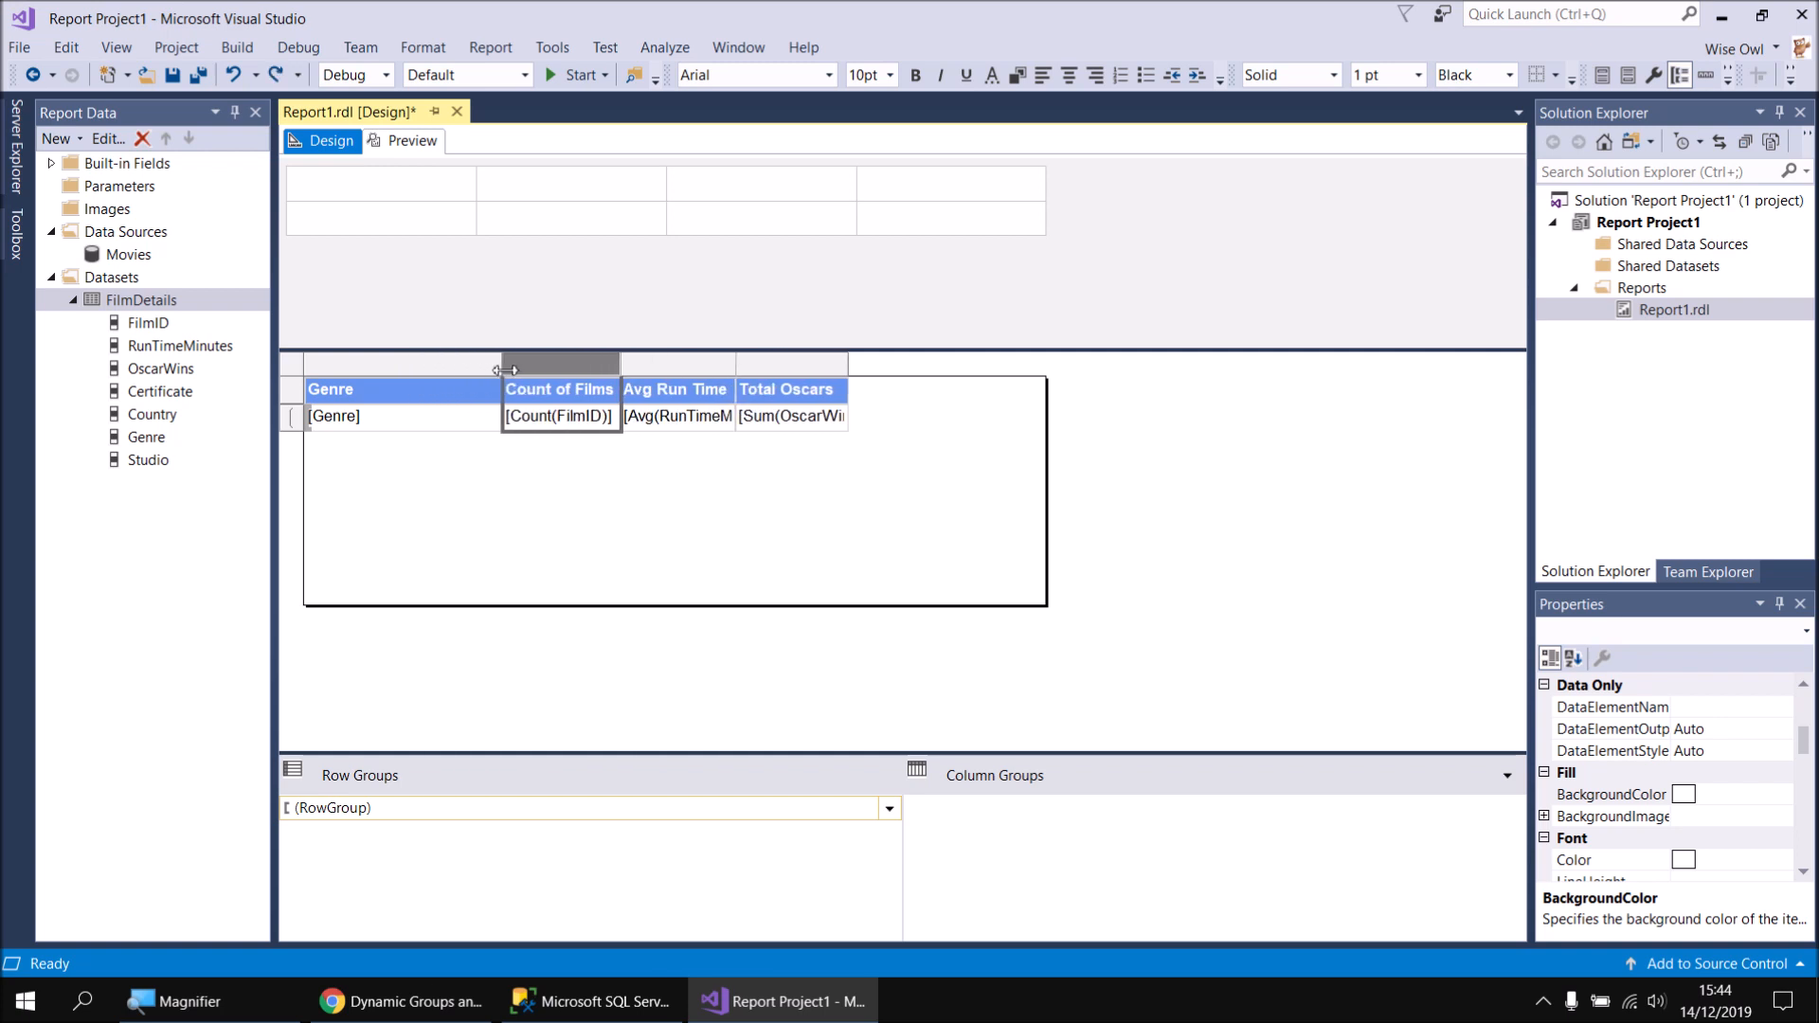
left_click(407, 140)
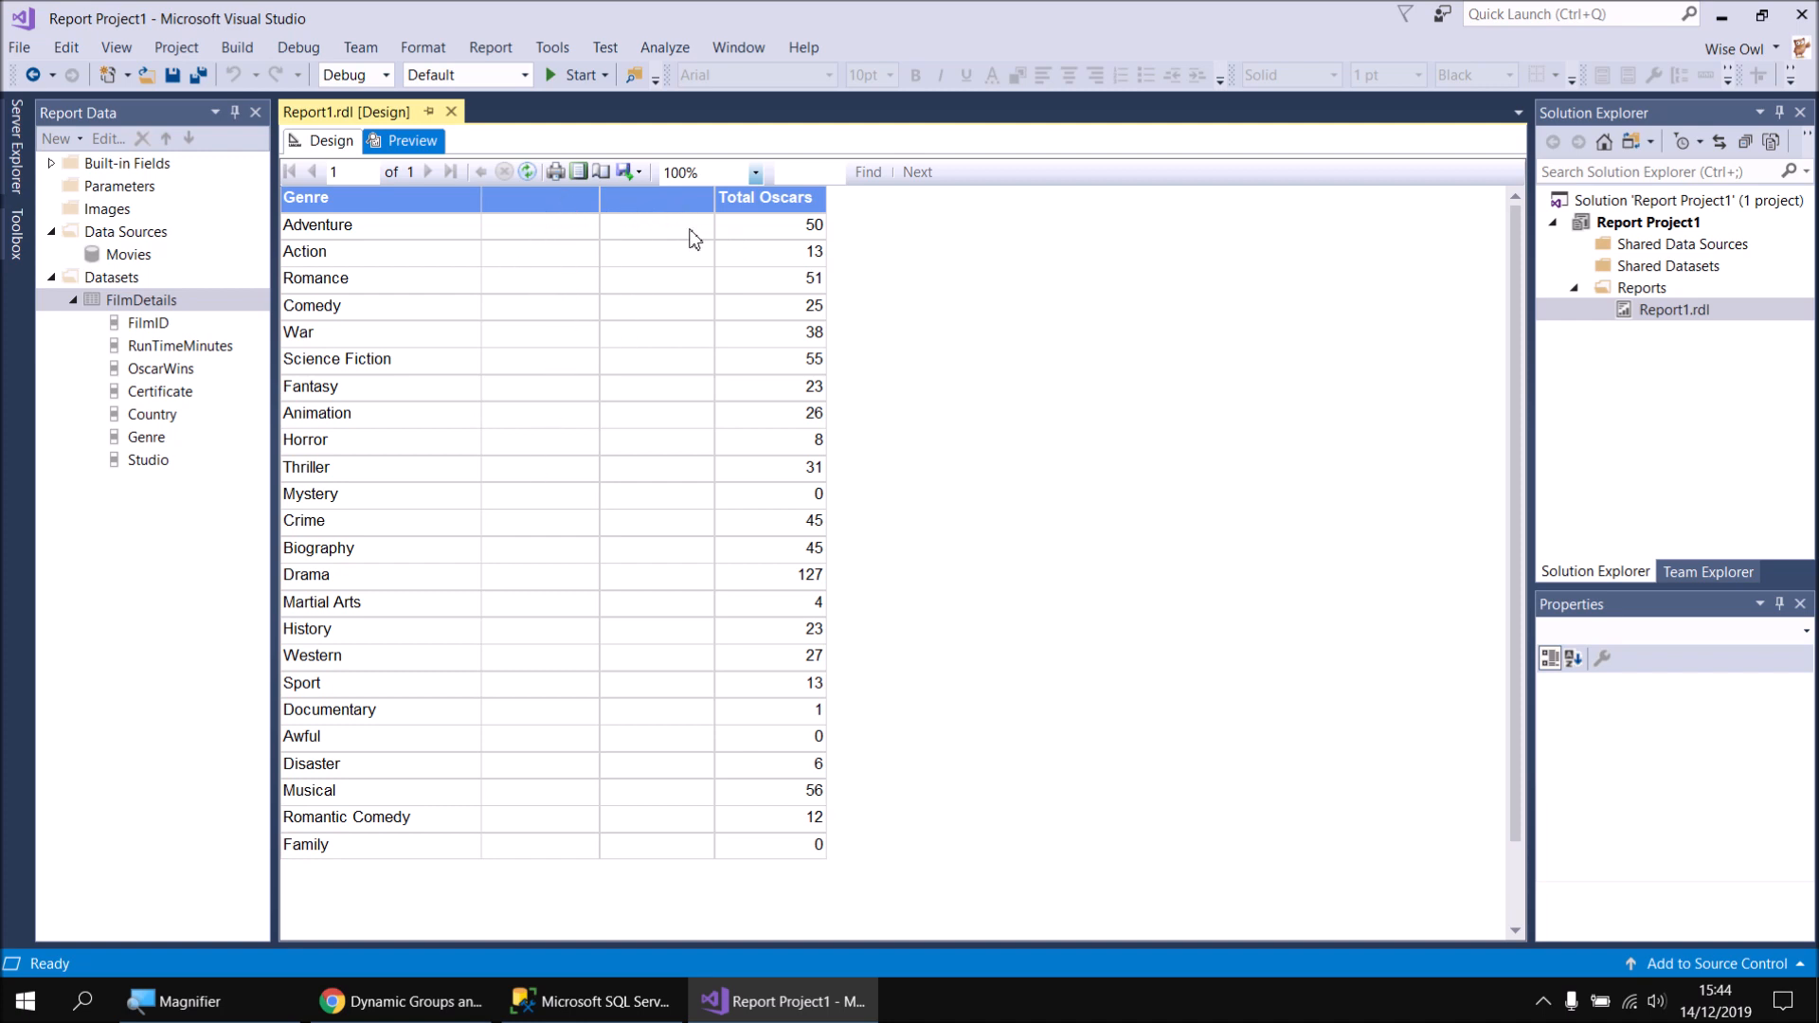
Switch the three numeric columns, headings included, to another font and back to Arial, and check the report in the preview
left_click(333, 140)
left_click(597, 415)
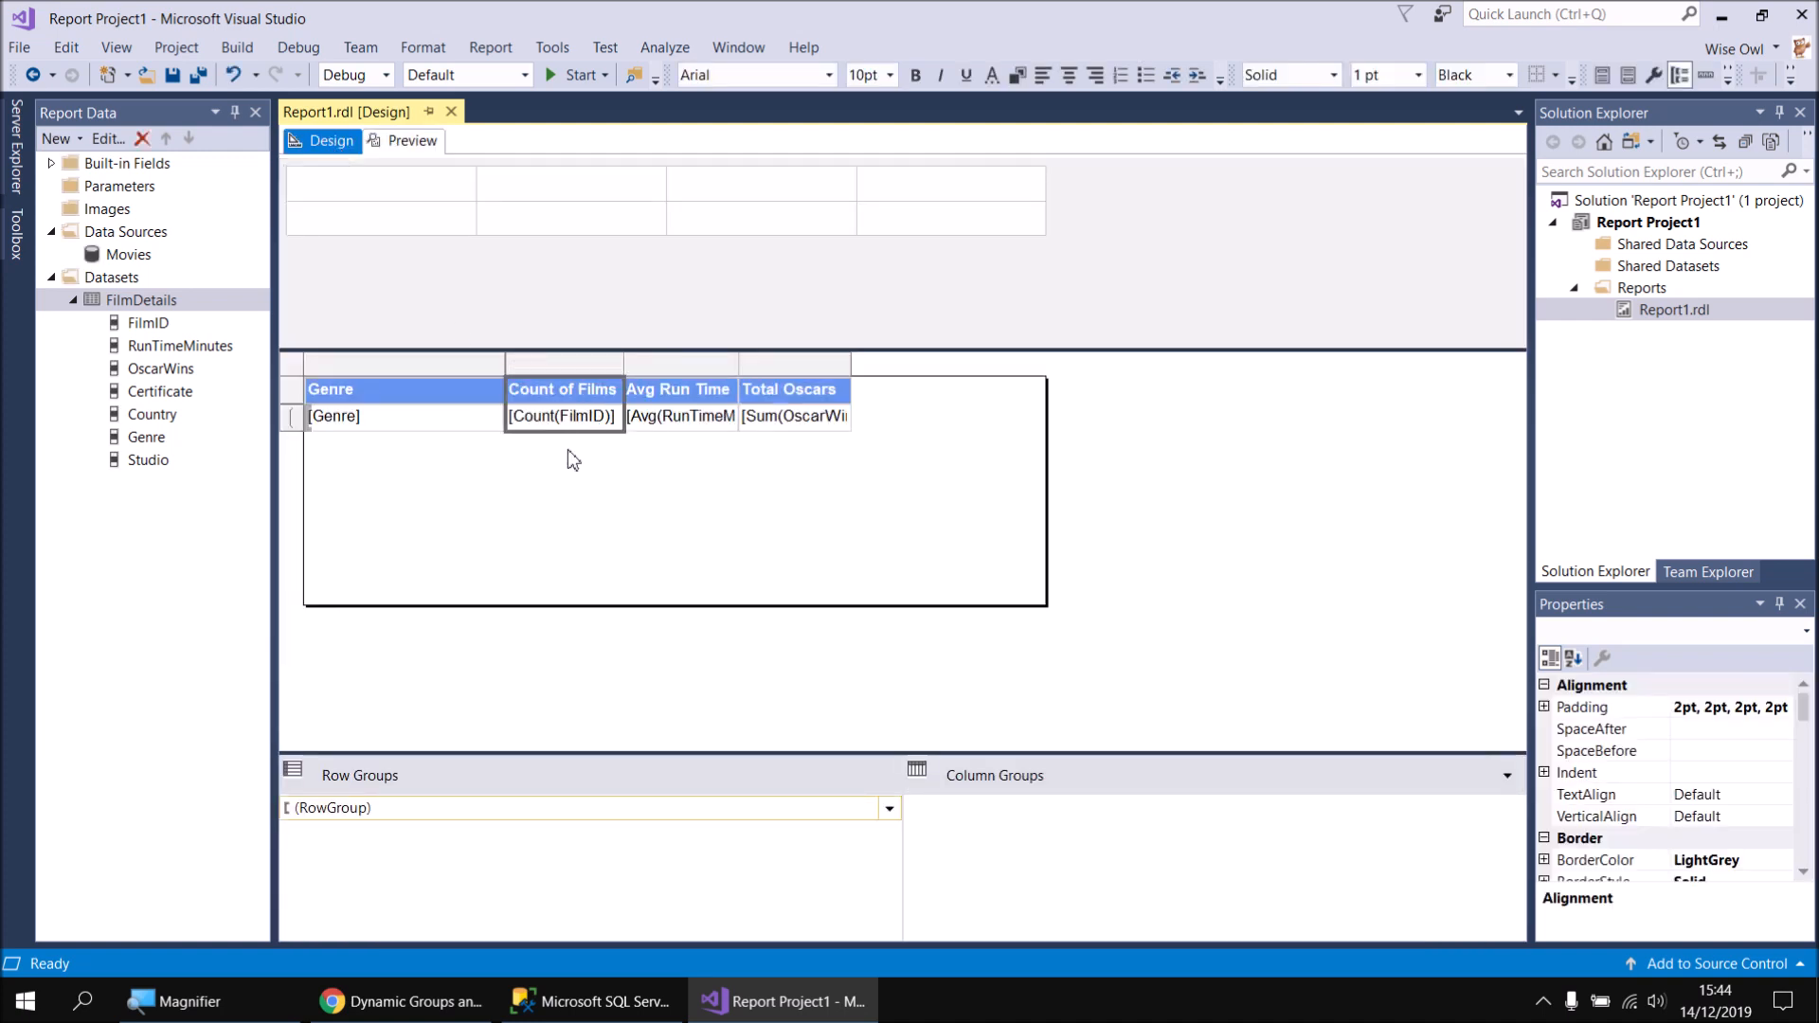
left_click(558, 426)
left_click_drag(575, 424, 794, 425)
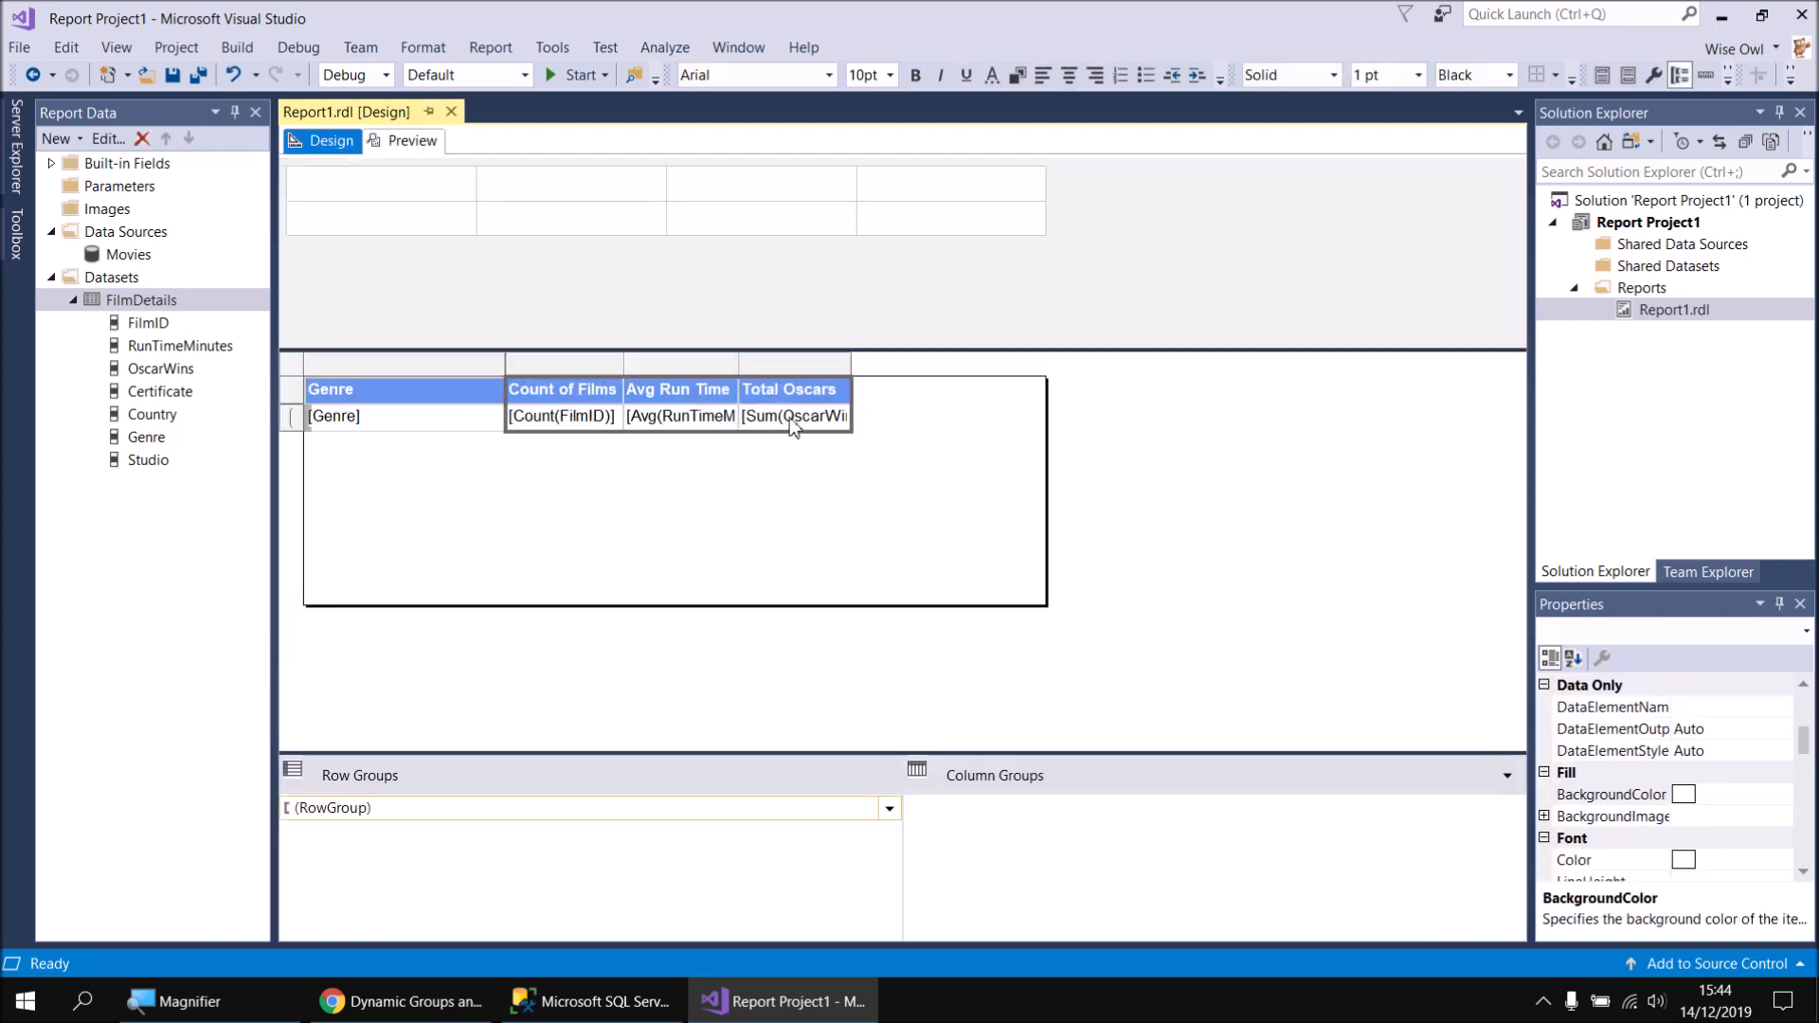
left_click(826, 78)
left_click(756, 156)
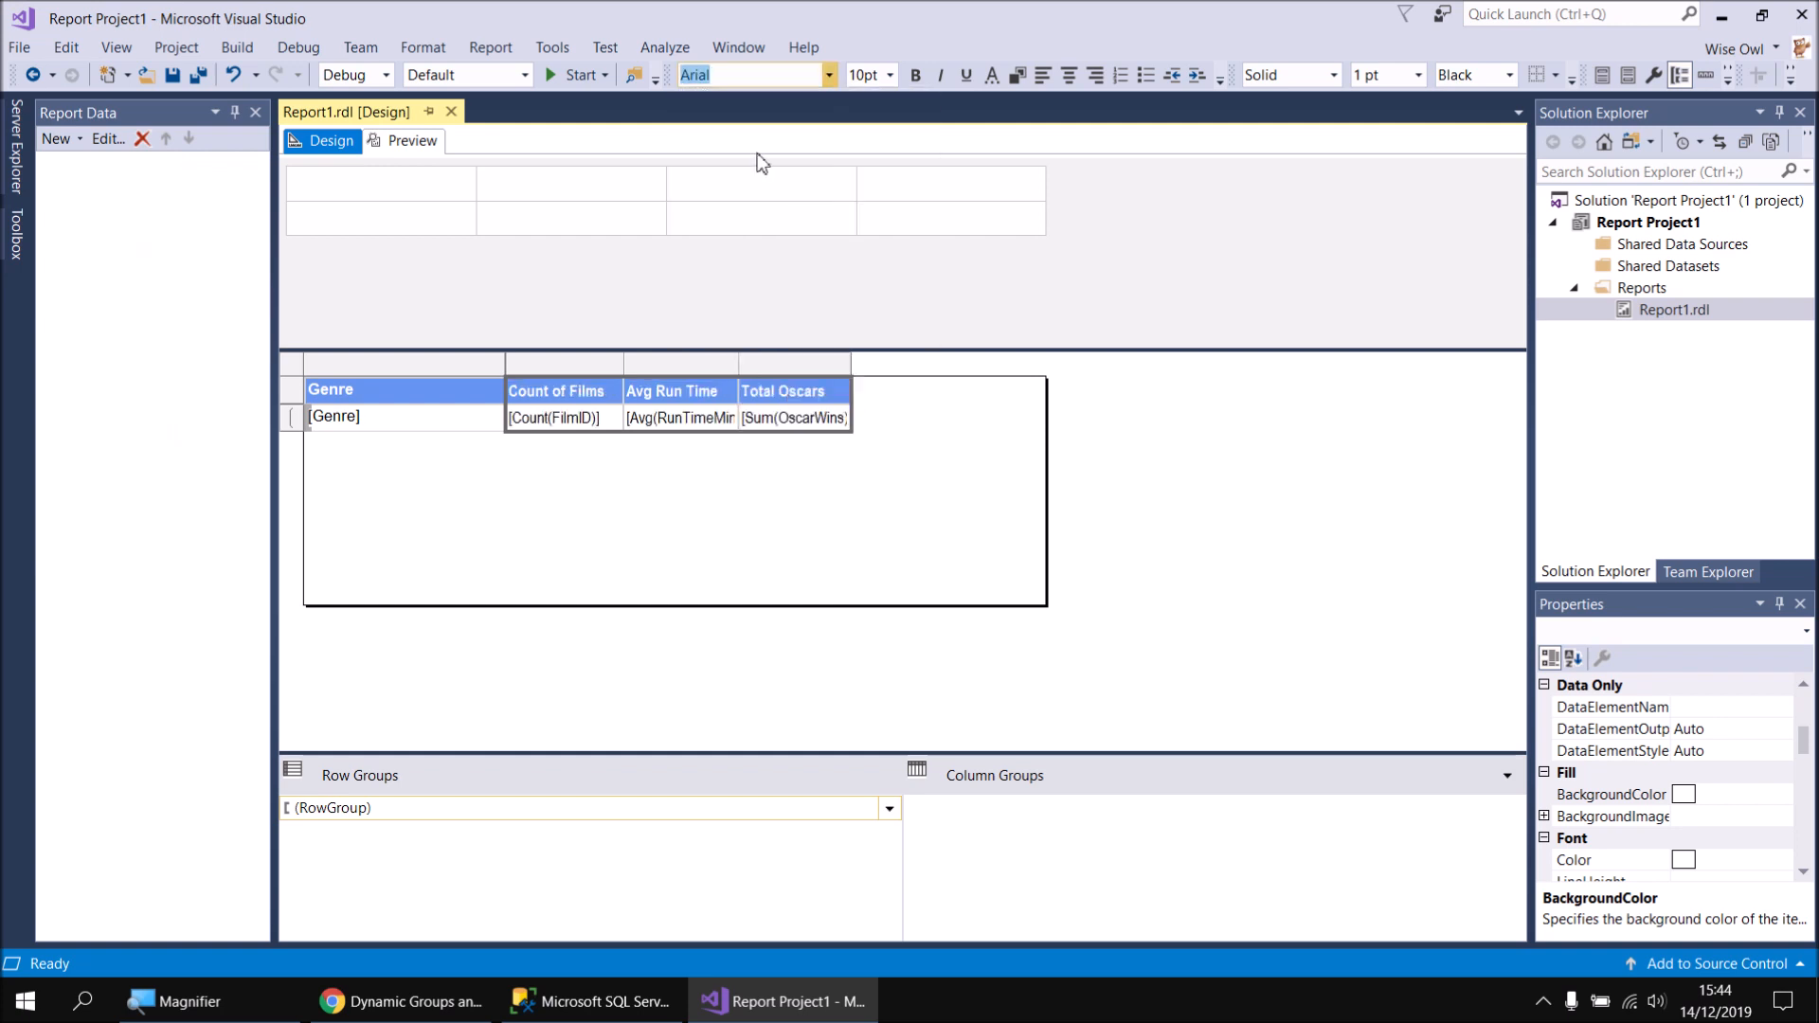
left_click(830, 76)
scroll(749, 133, "up", 1)
left_click(722, 124)
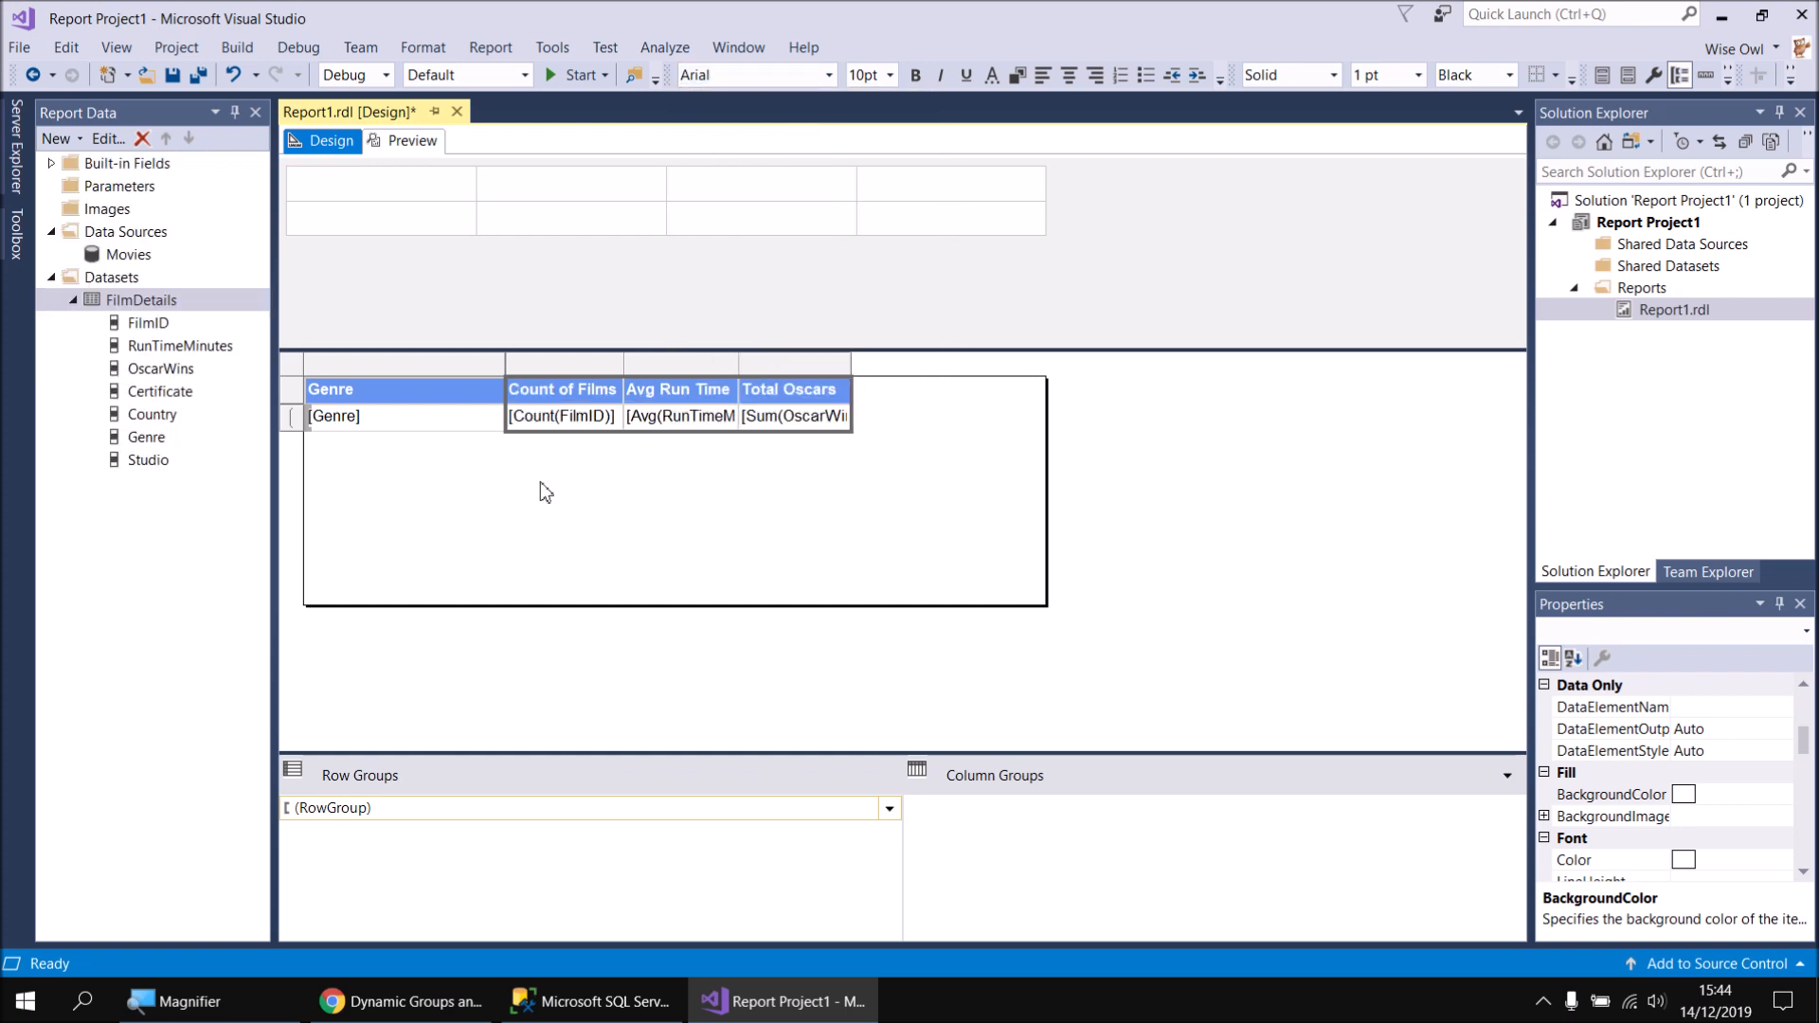
left_click(406, 140)
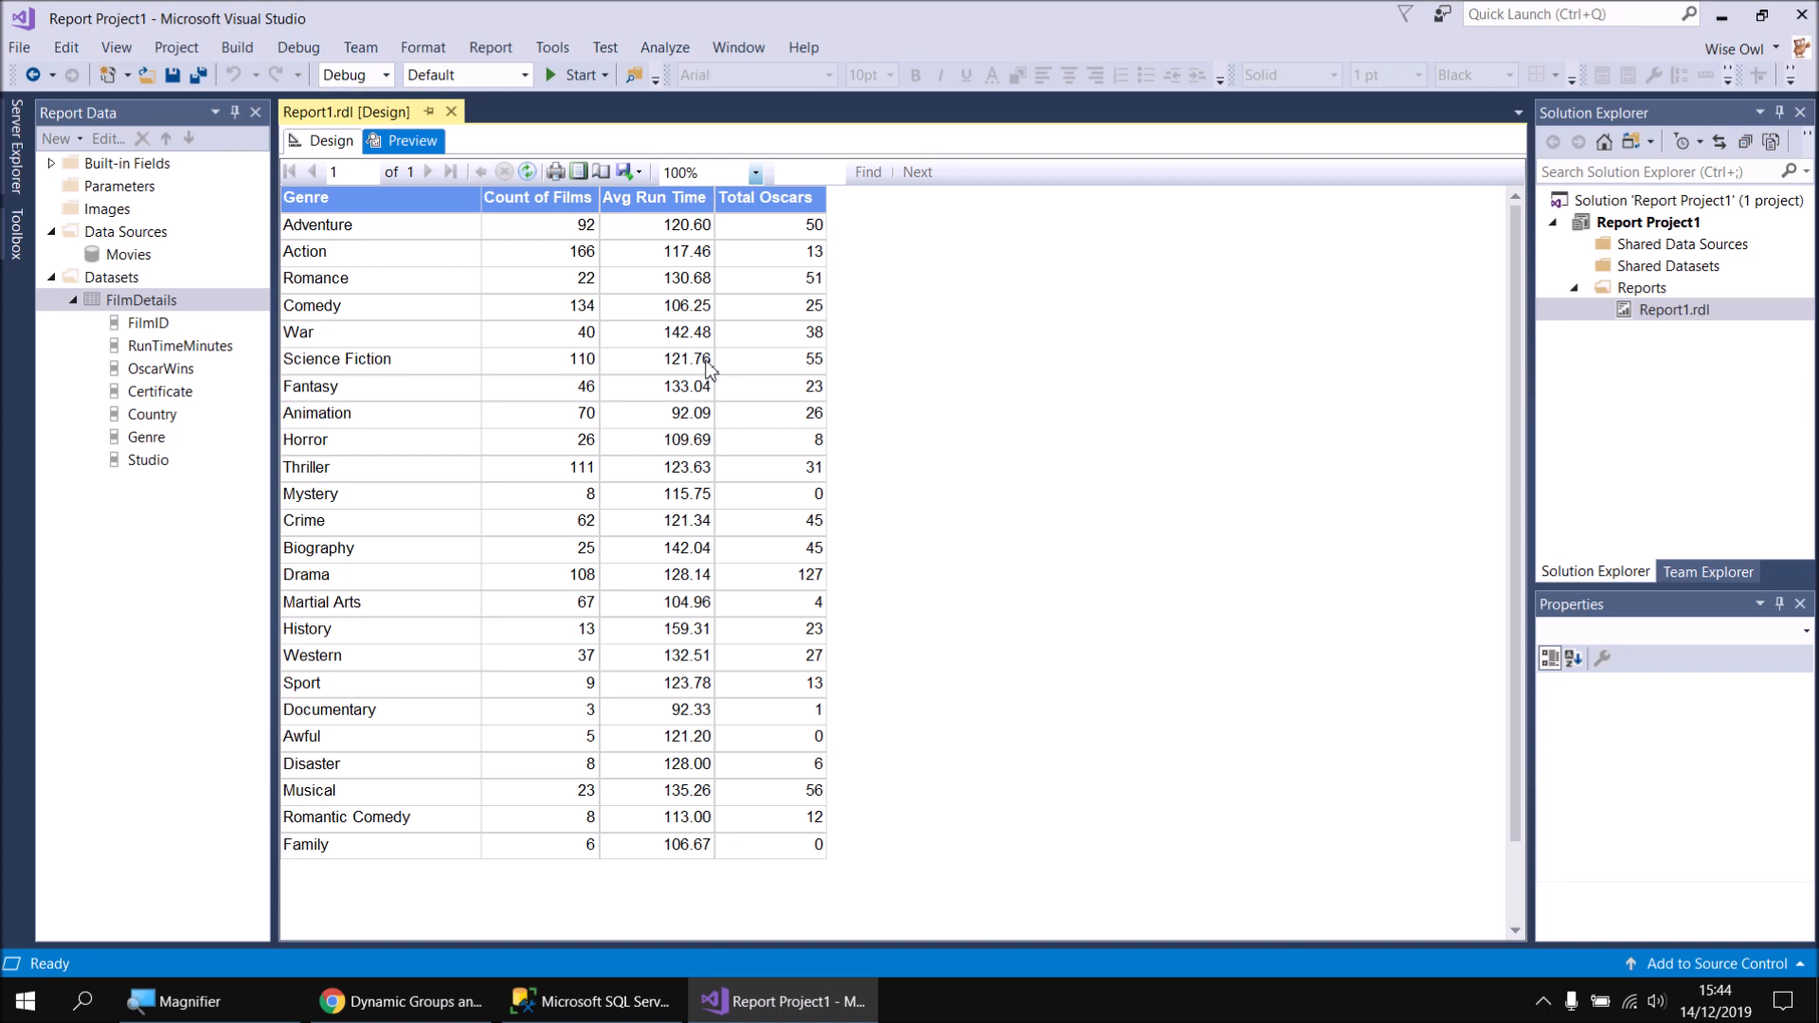
left_click(327, 142)
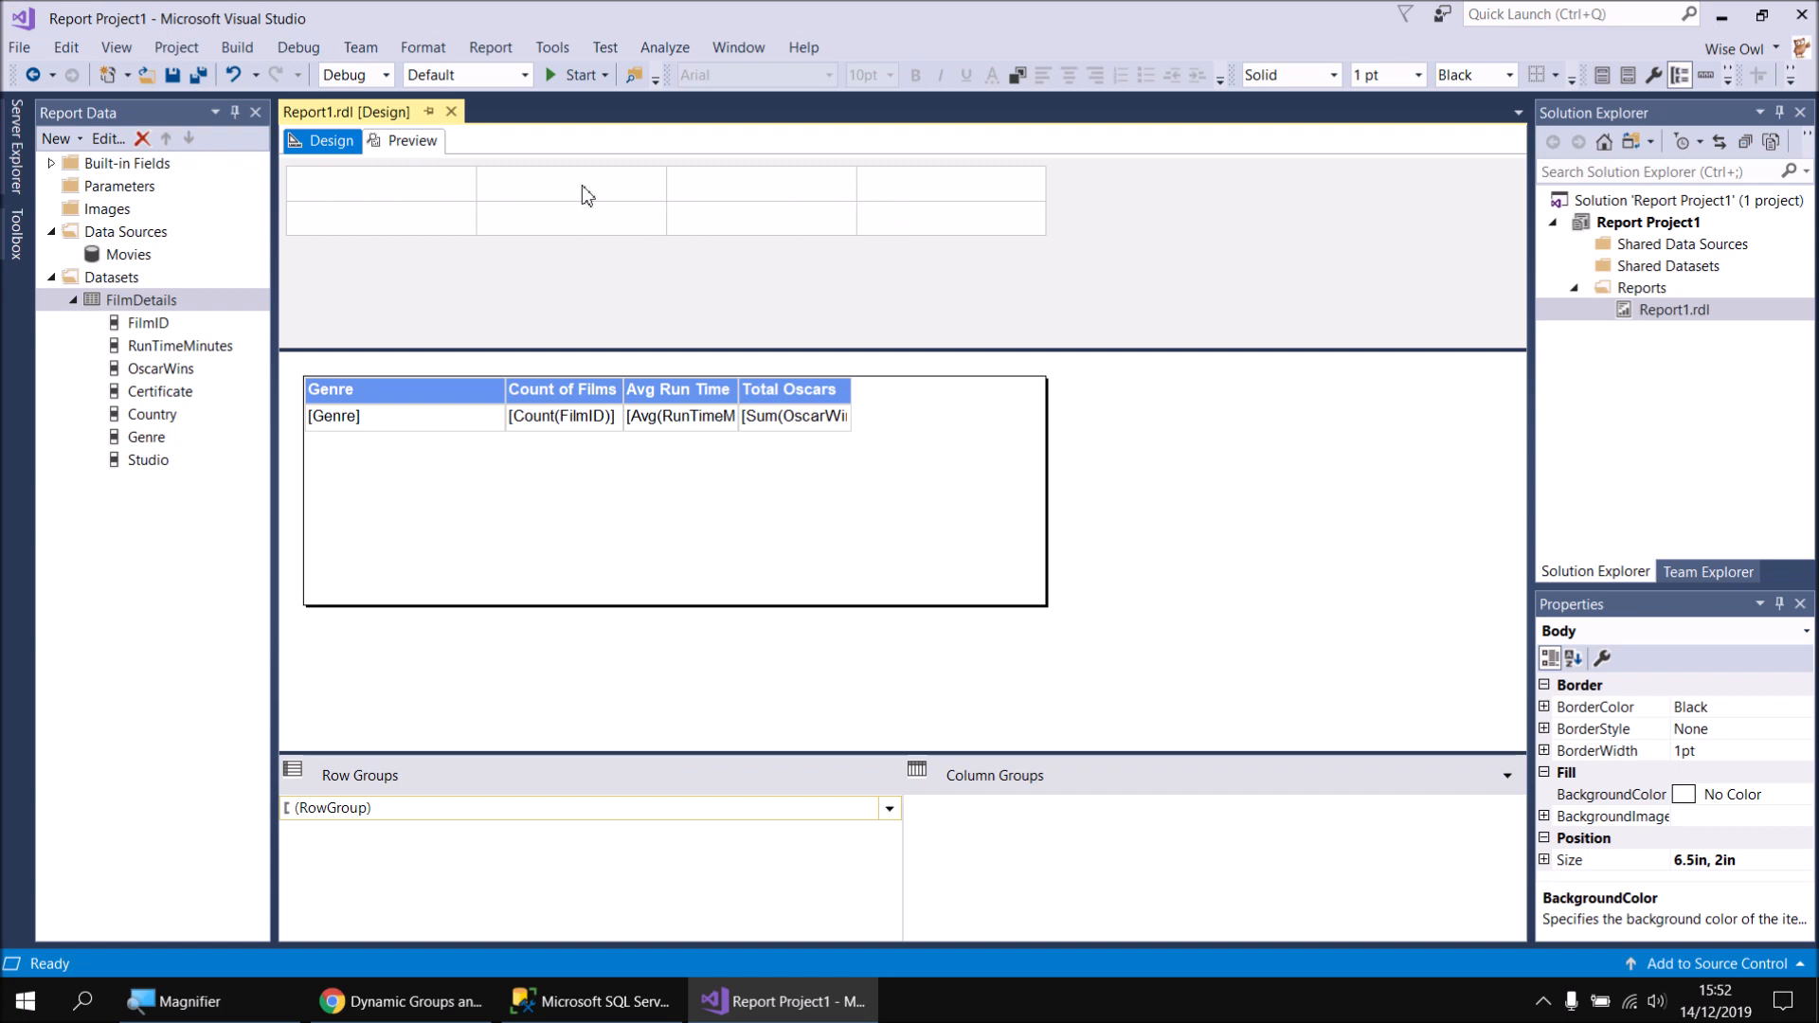
Add a text report parameter named RowGroupField with the prompt "Group by"
right_click(137, 191)
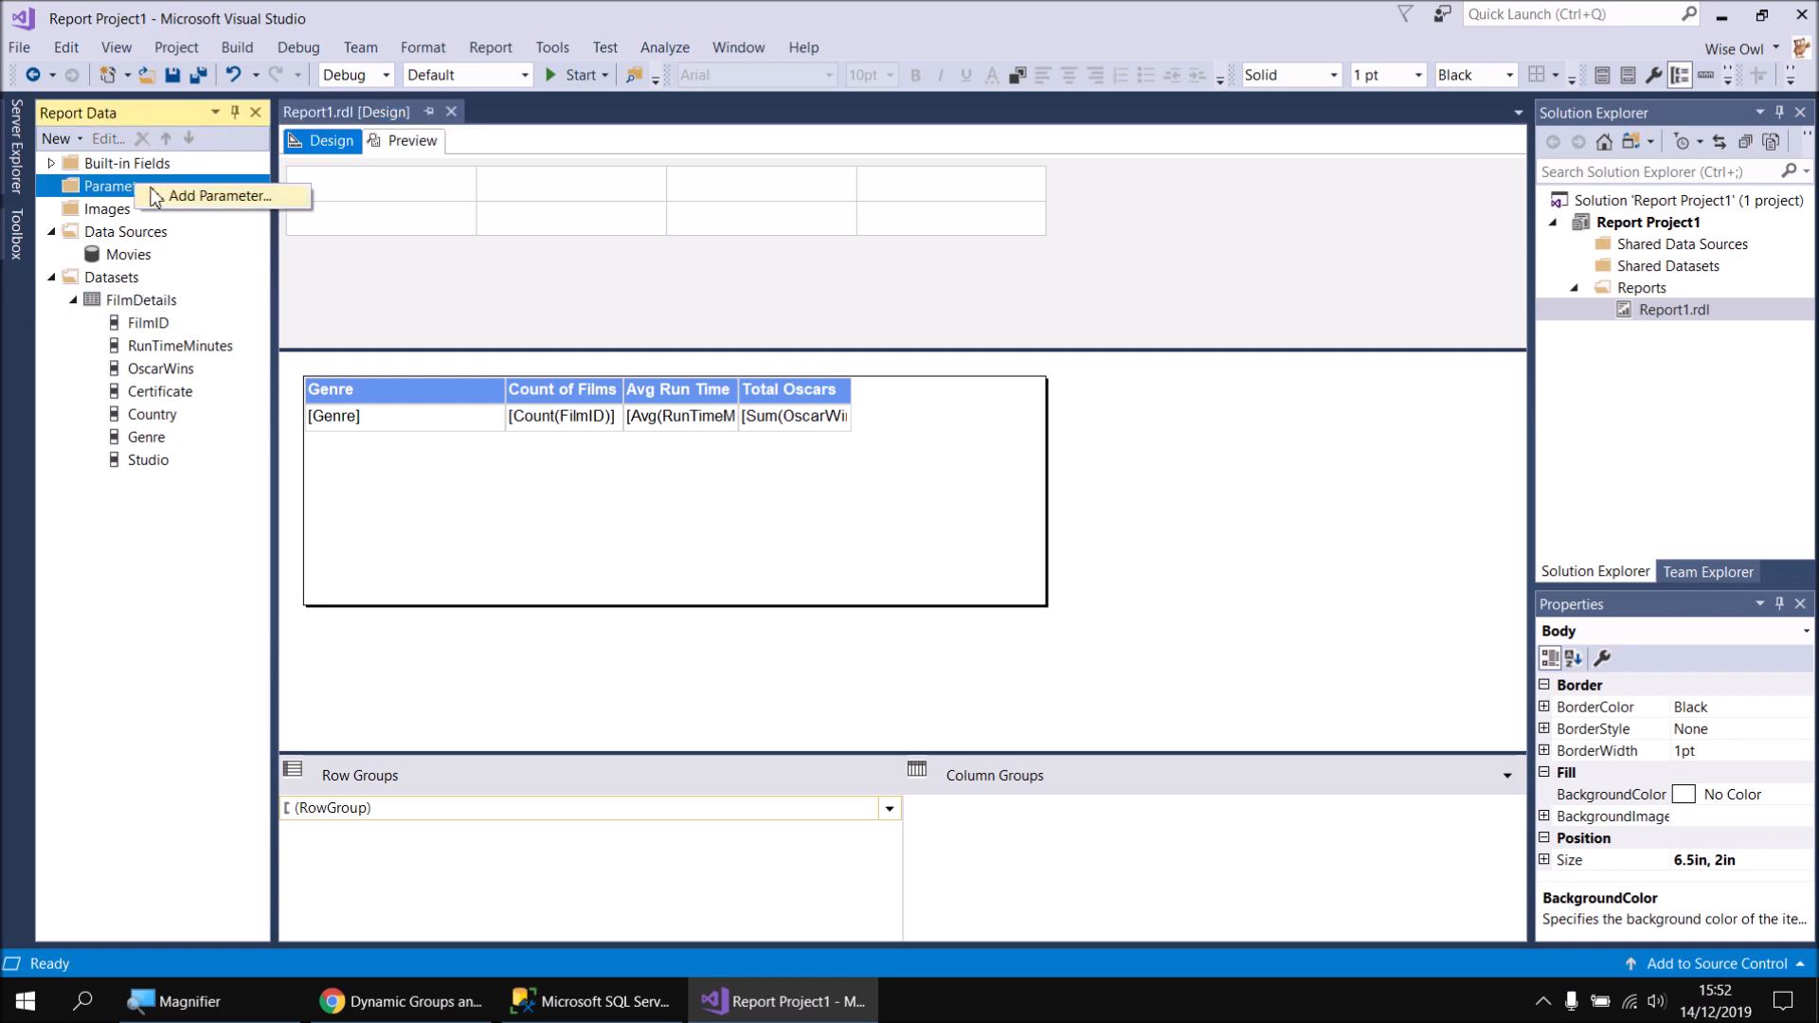
left_click(227, 196)
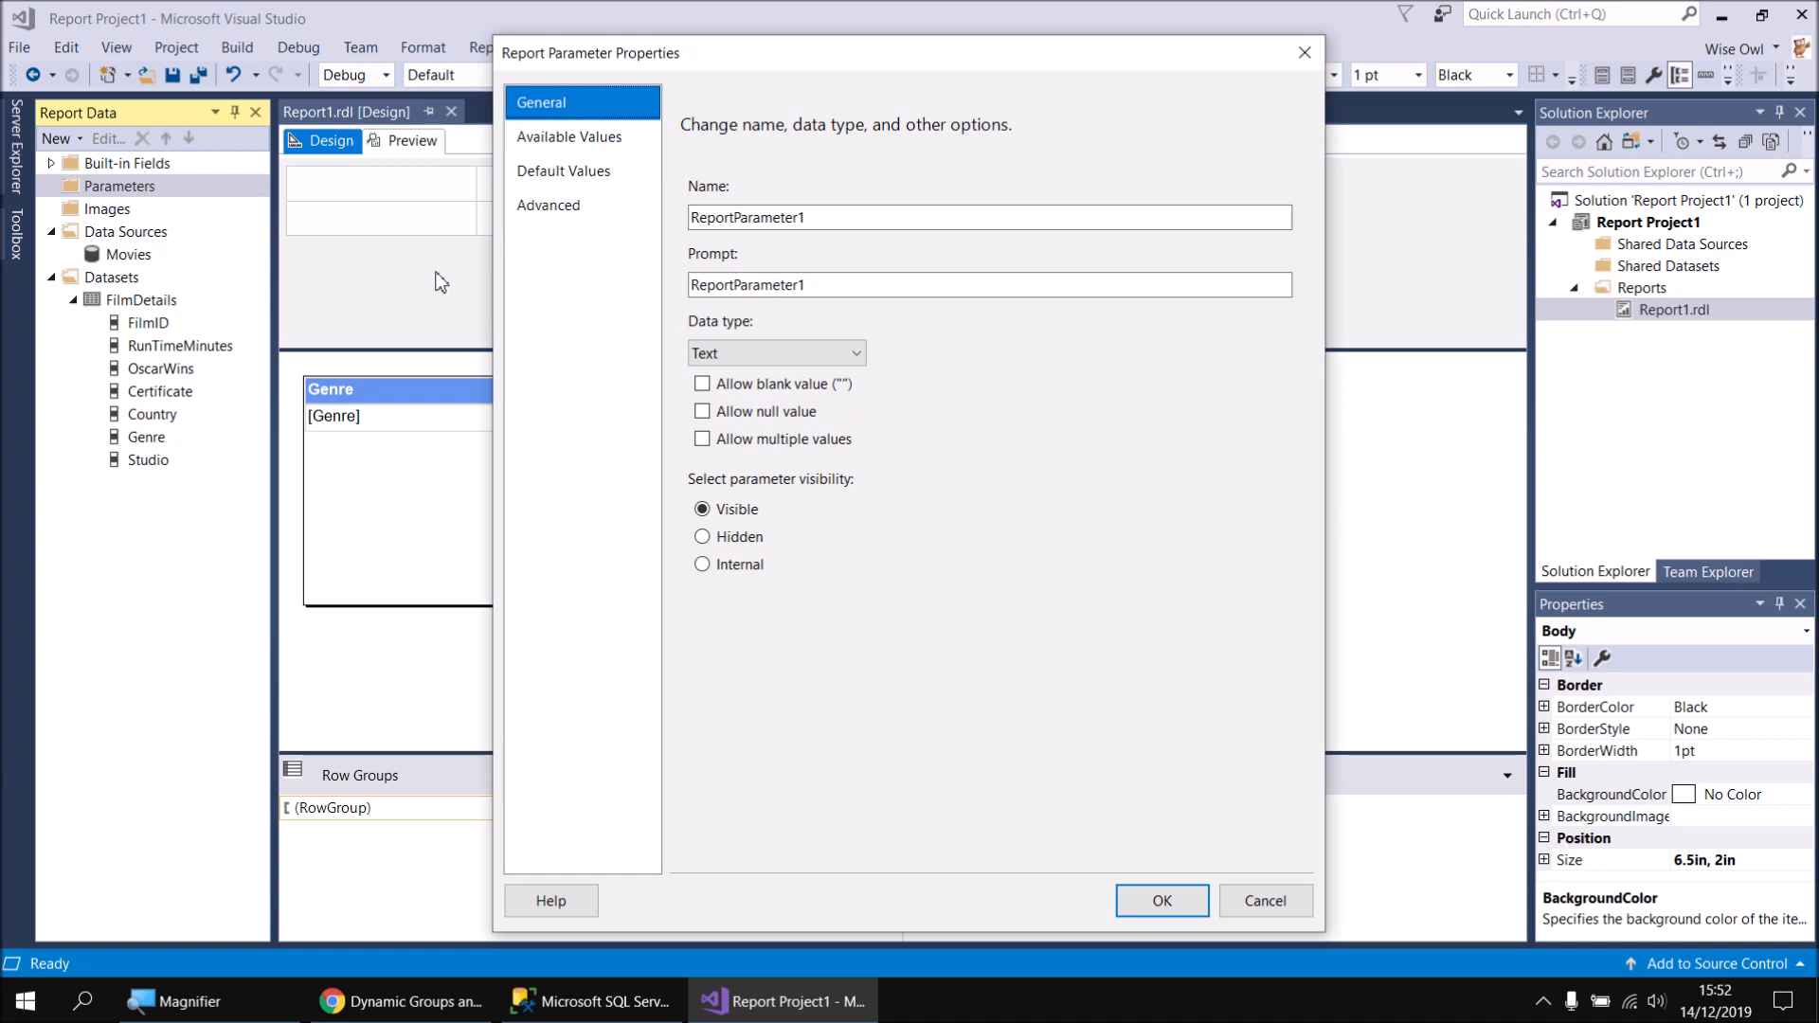
double_click(763, 217)
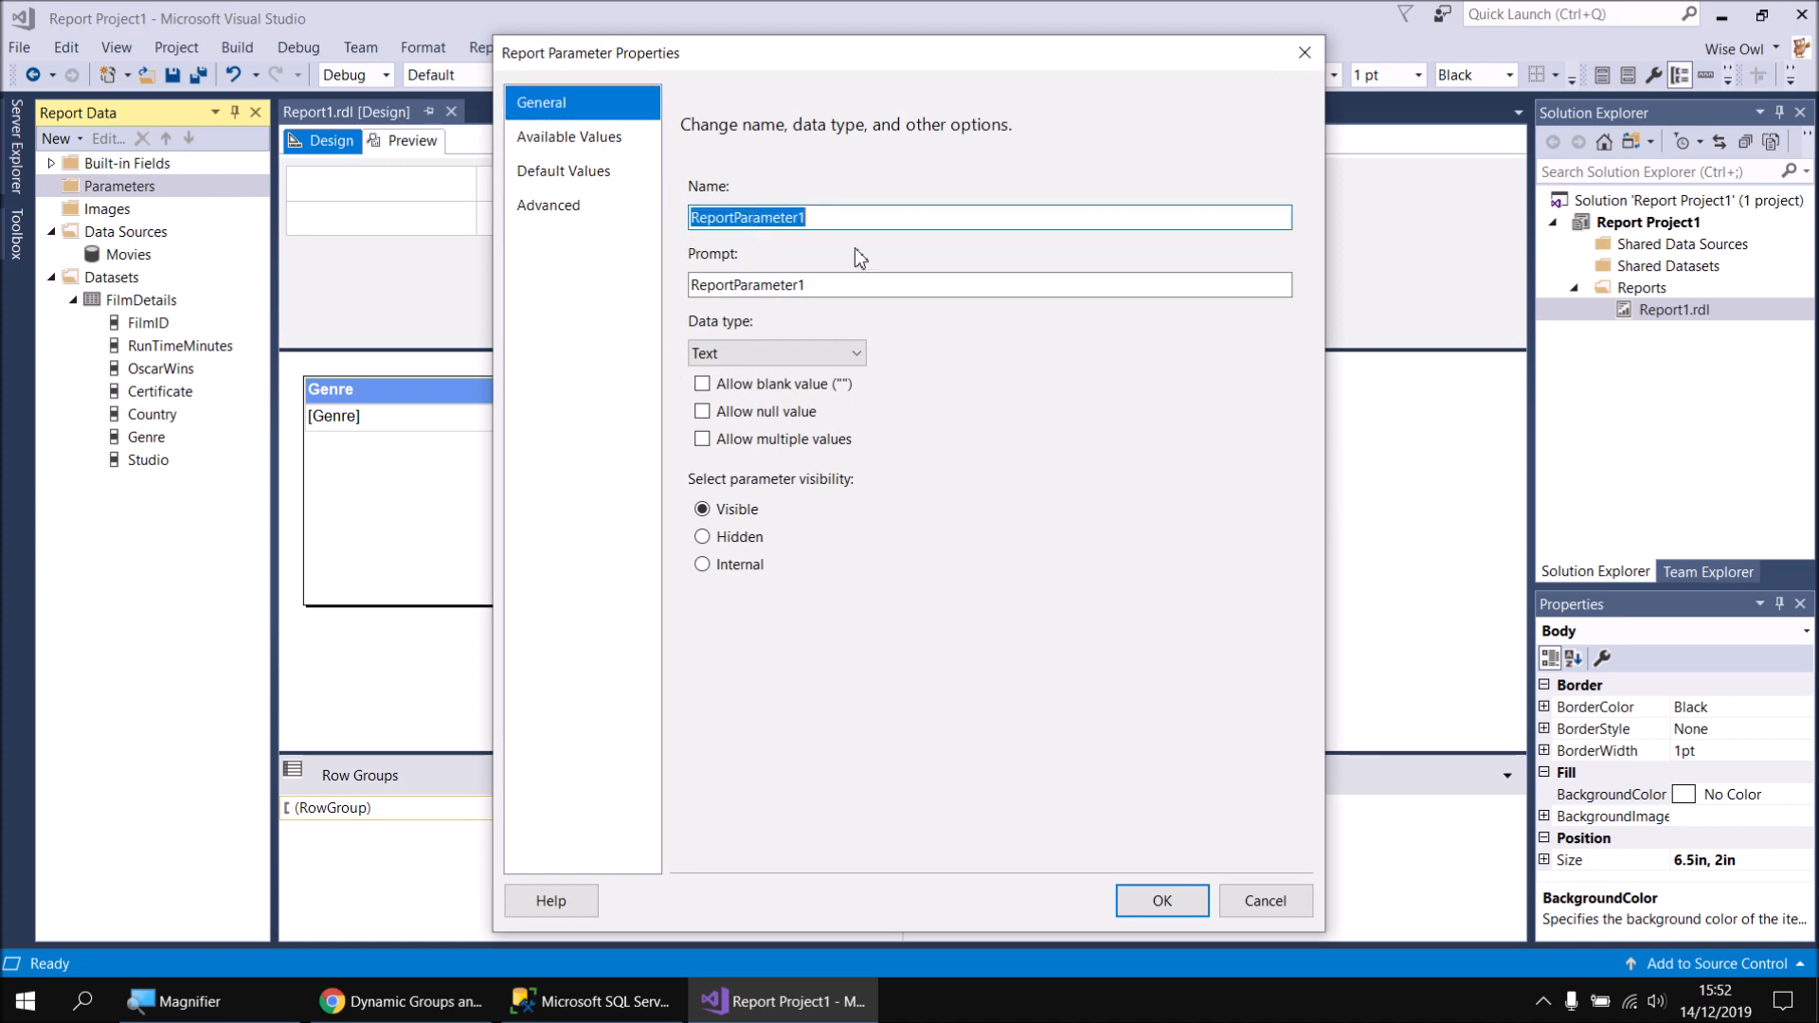
type("RowGroupField")
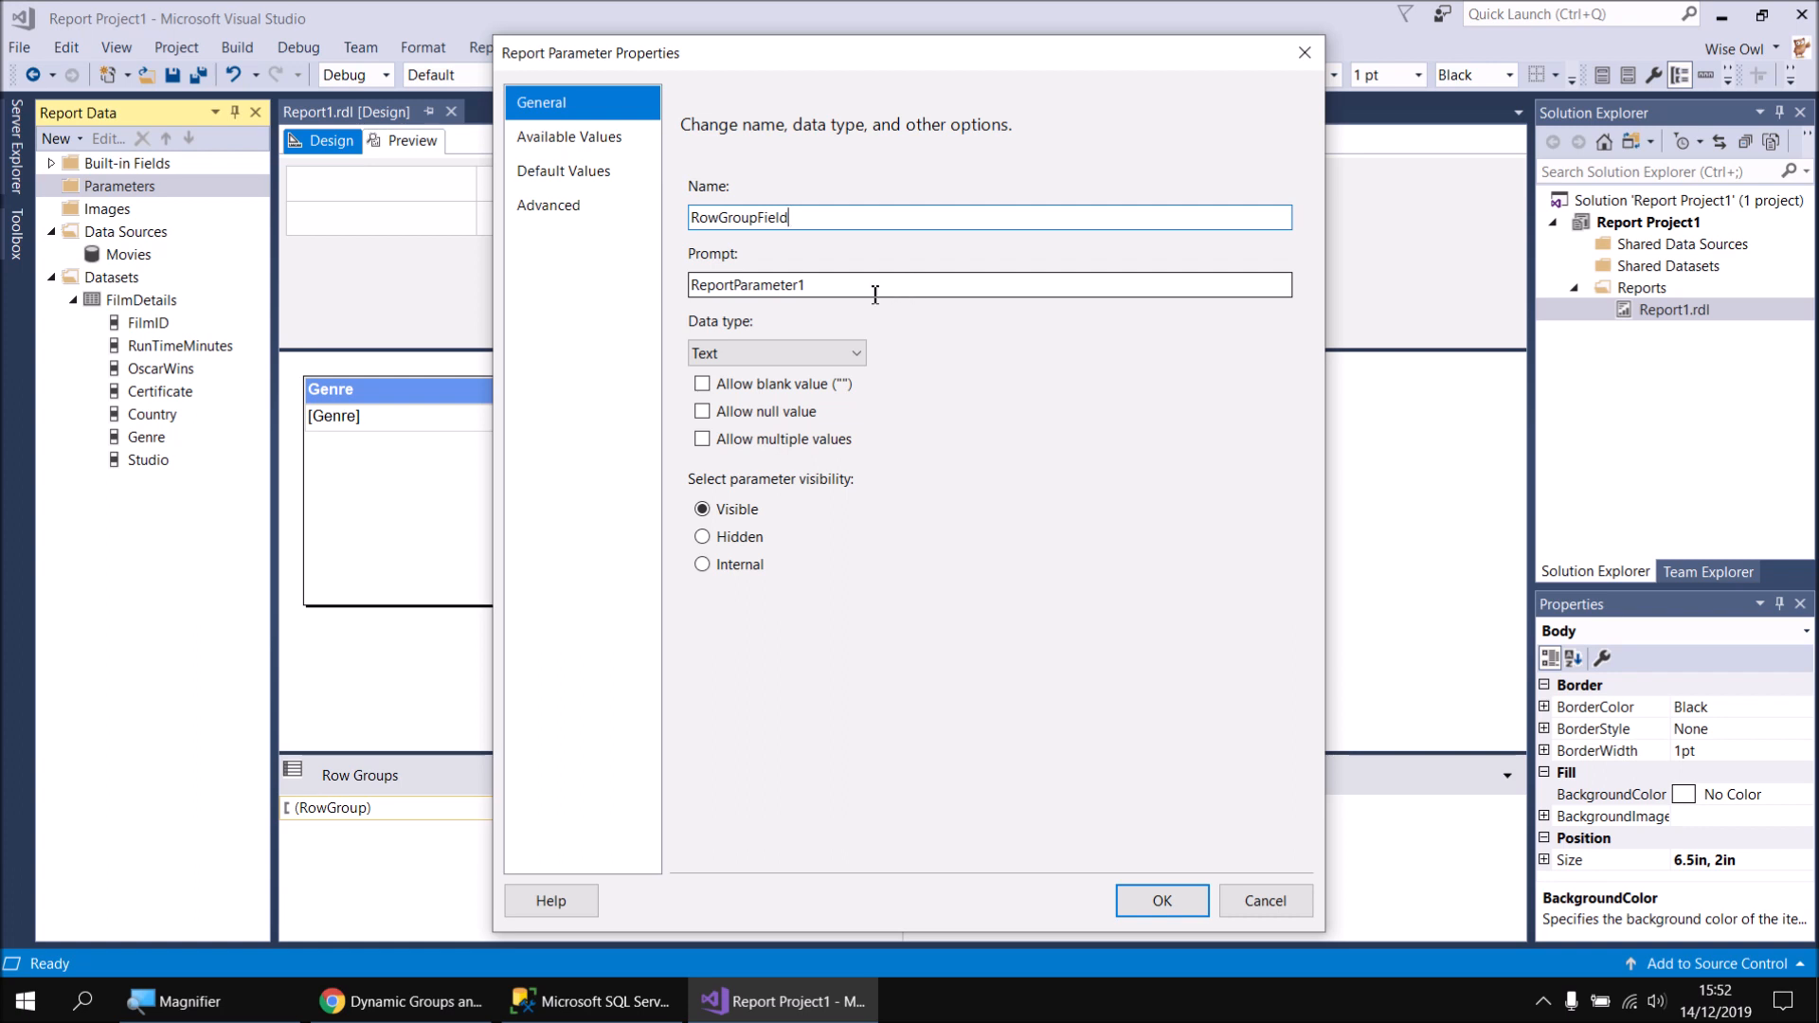
left_click_drag(812, 286, 700, 288)
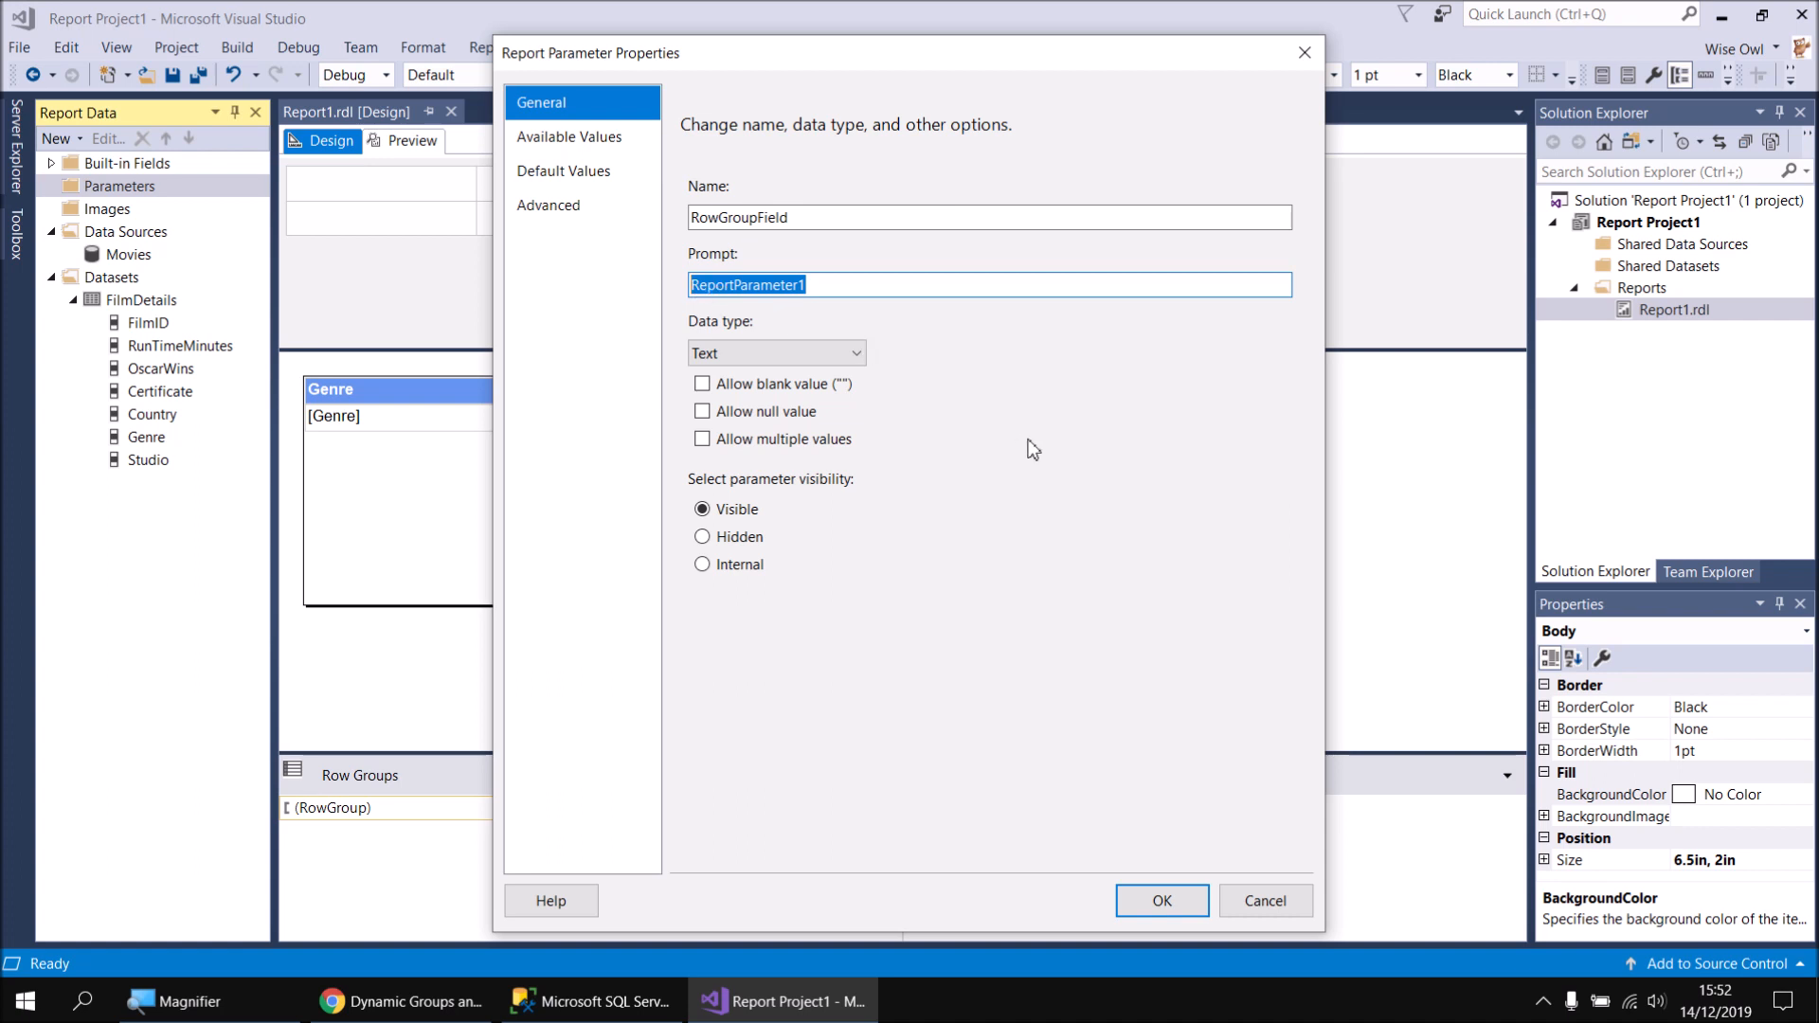
type("GR")
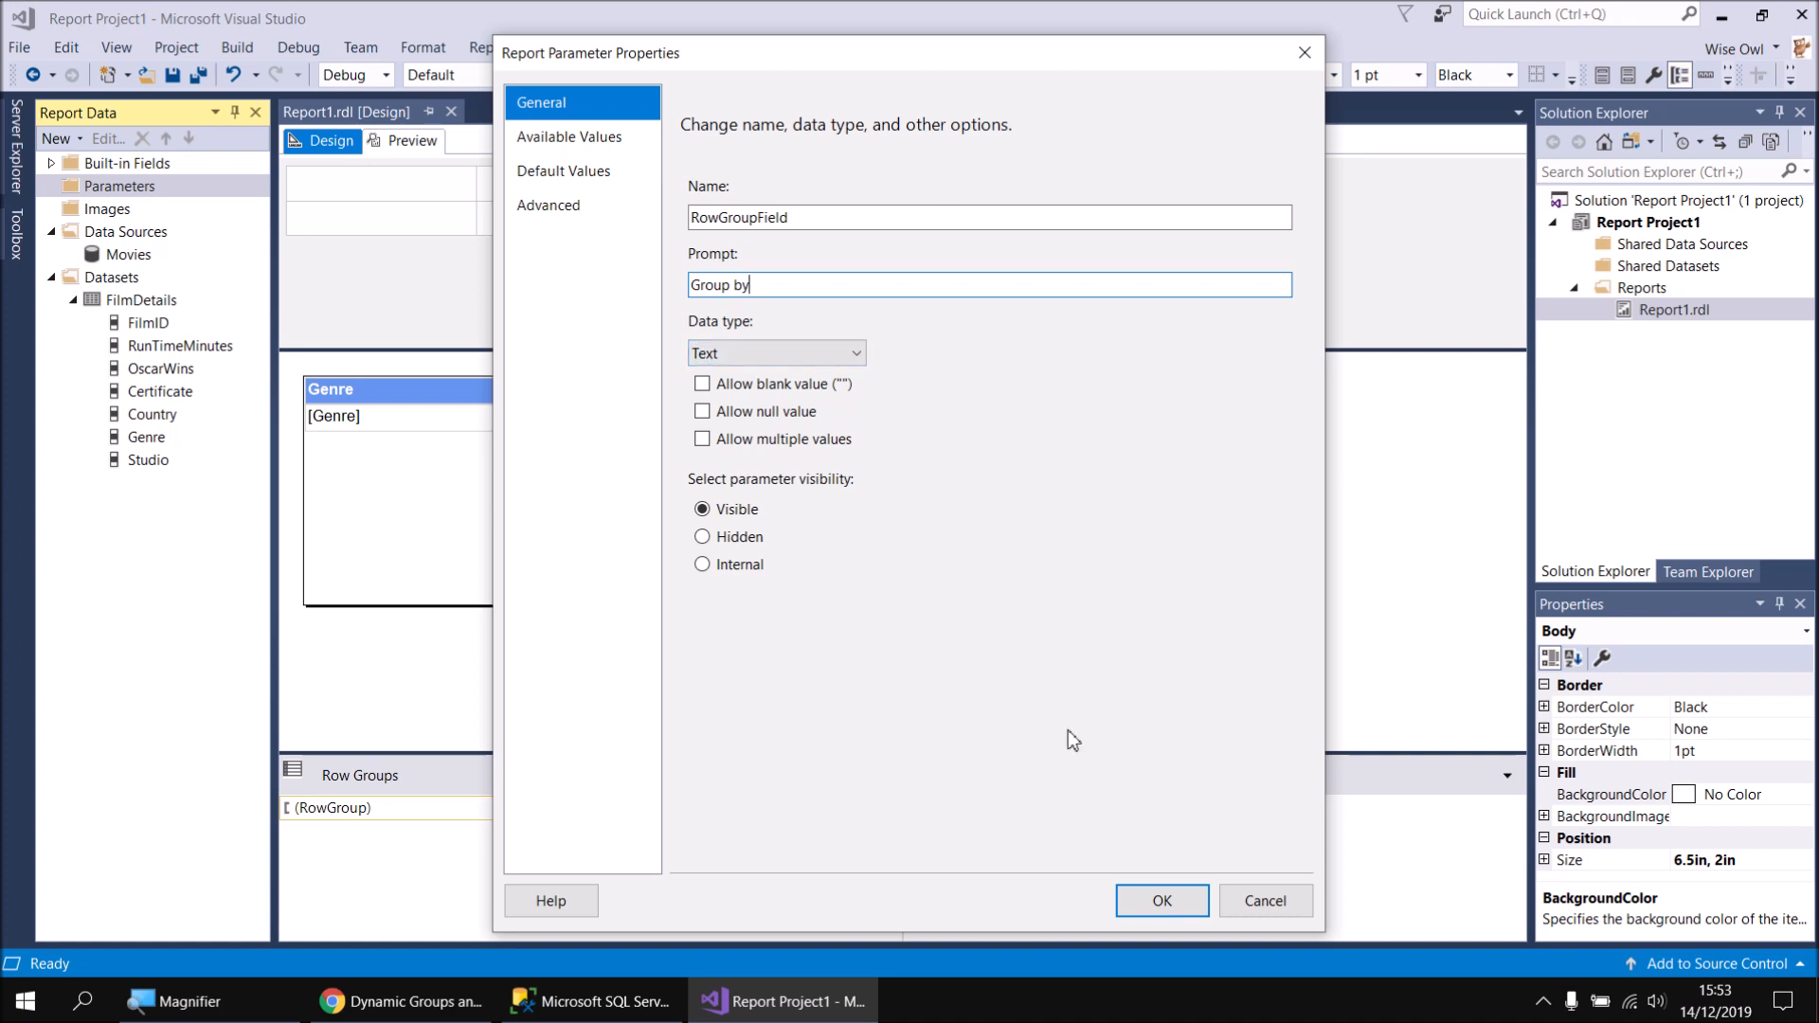
left_click(1164, 900)
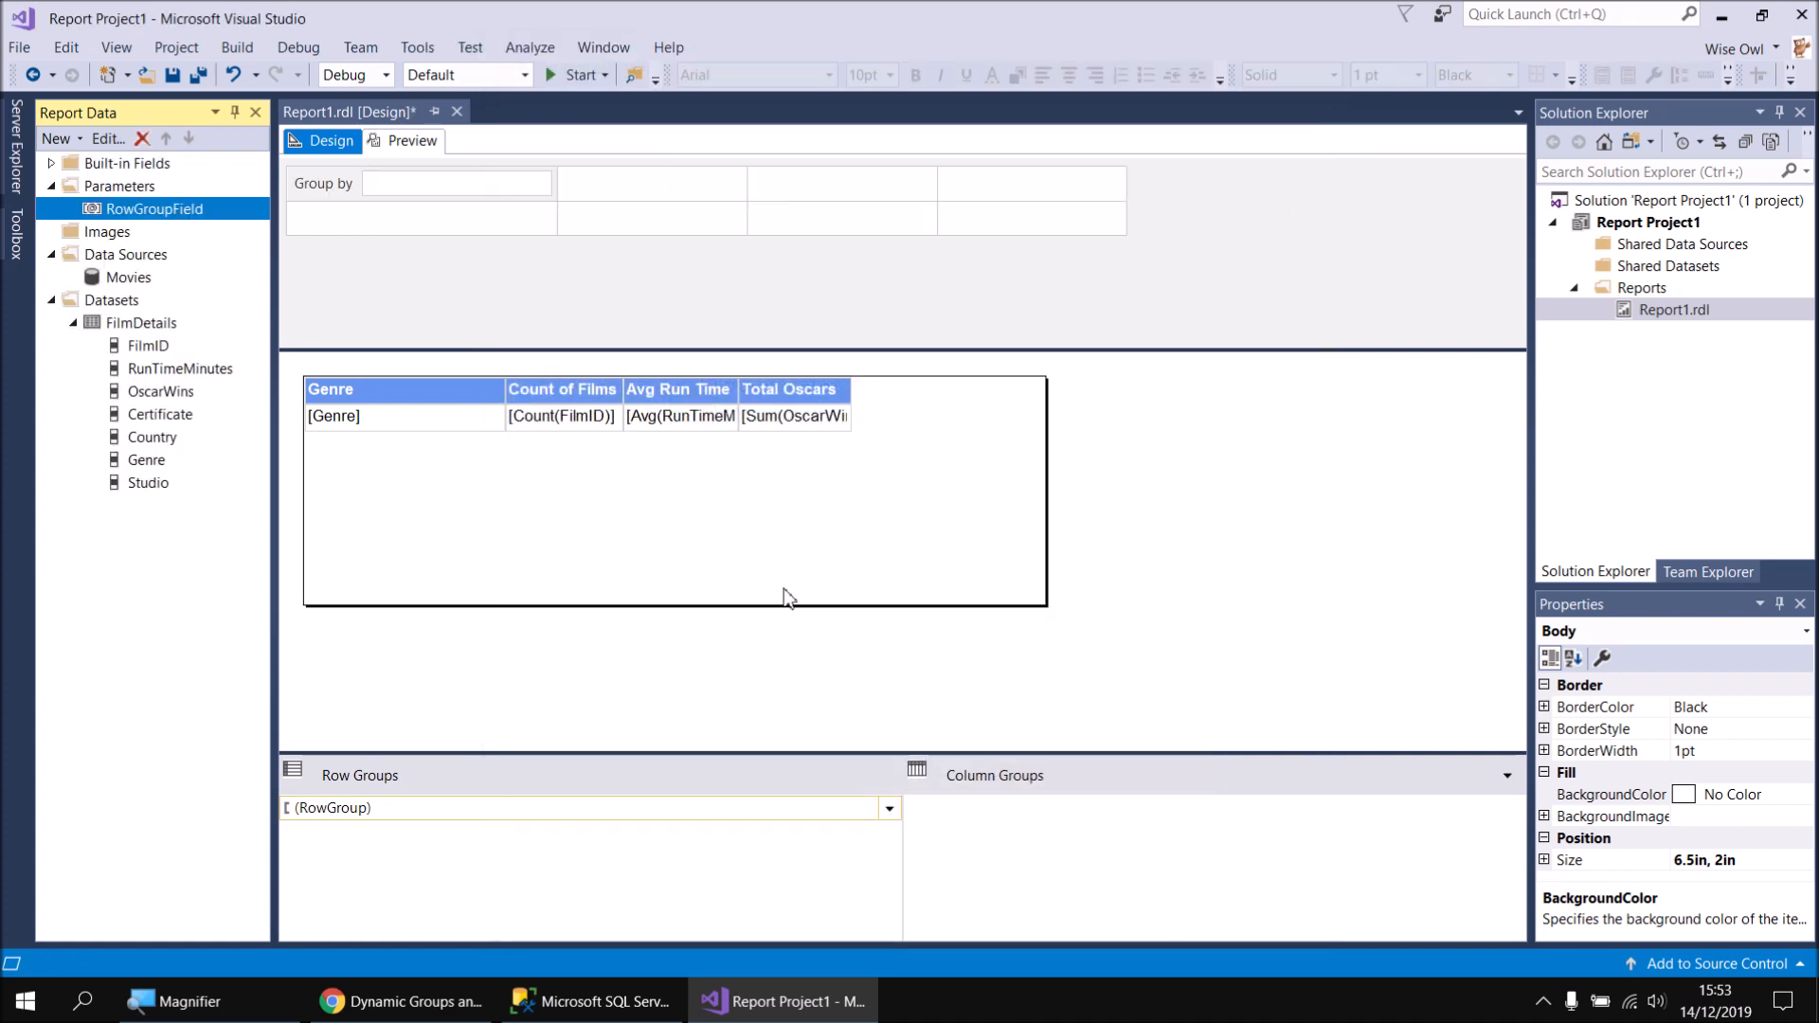
Preview the report with asdf as the Group by value, and enter Country in its place
left_click(400, 142)
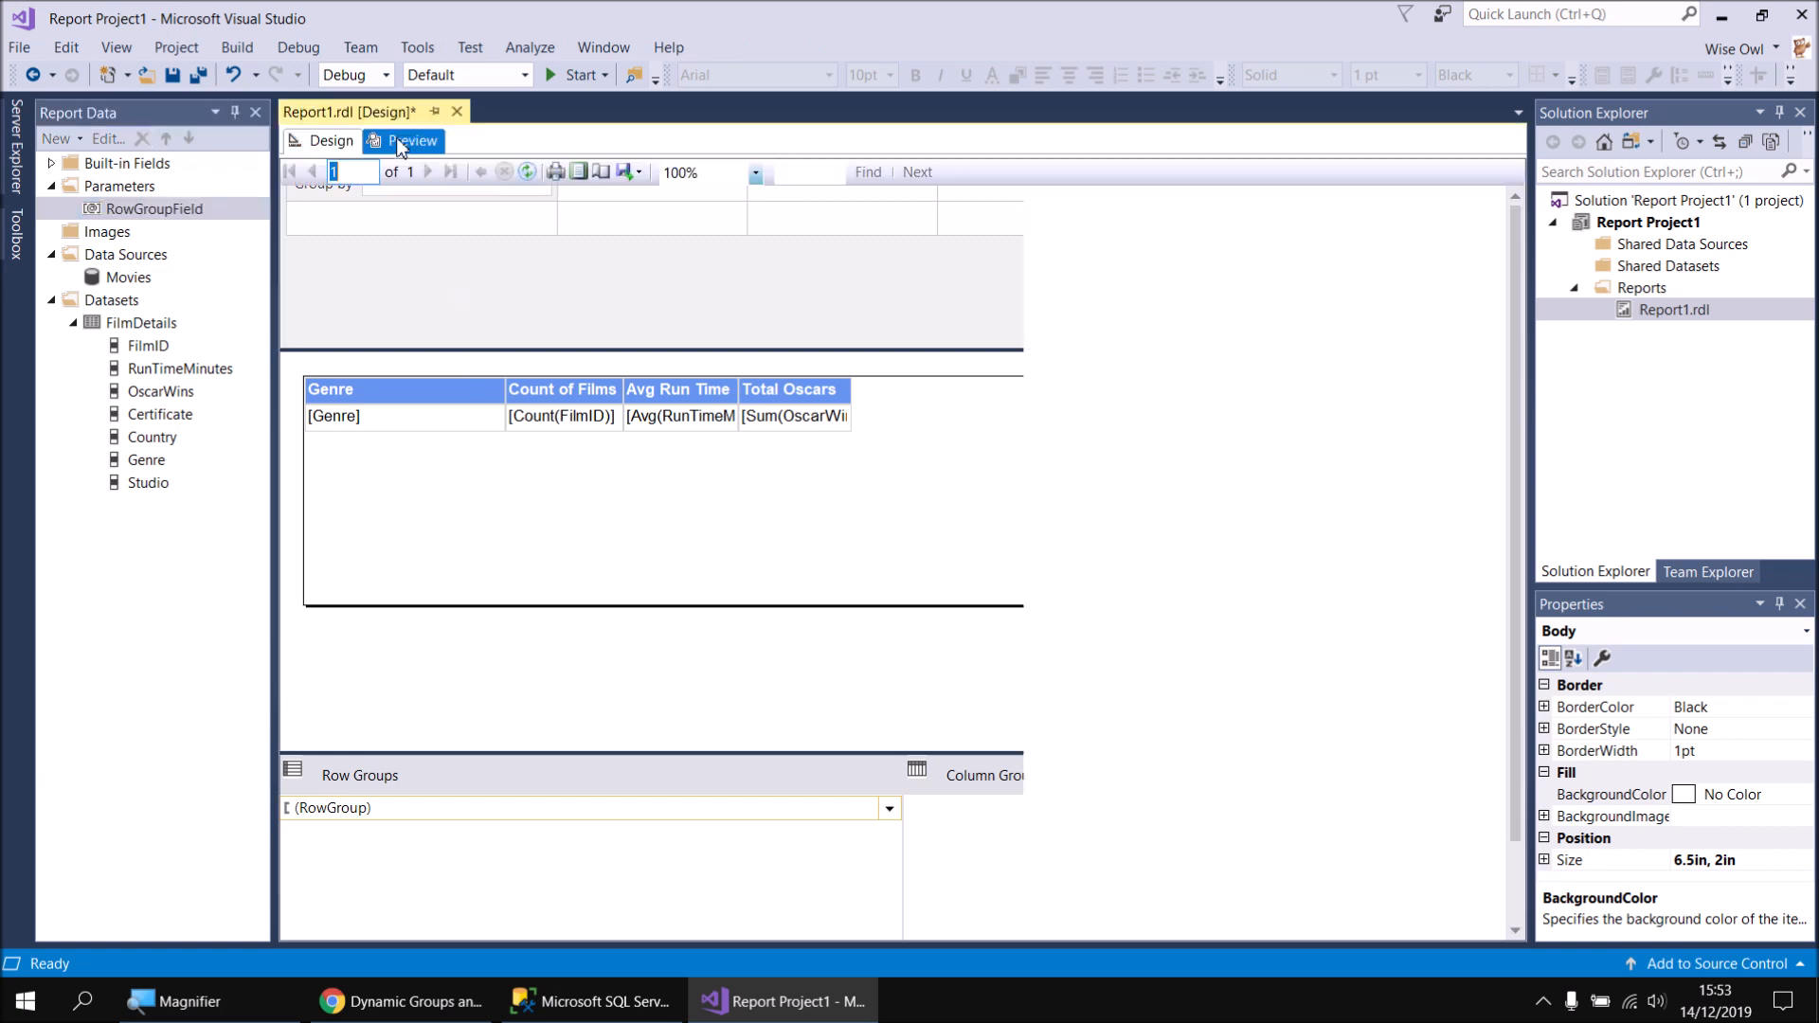
left_click(383, 179)
left_click(406, 183)
type("asdf")
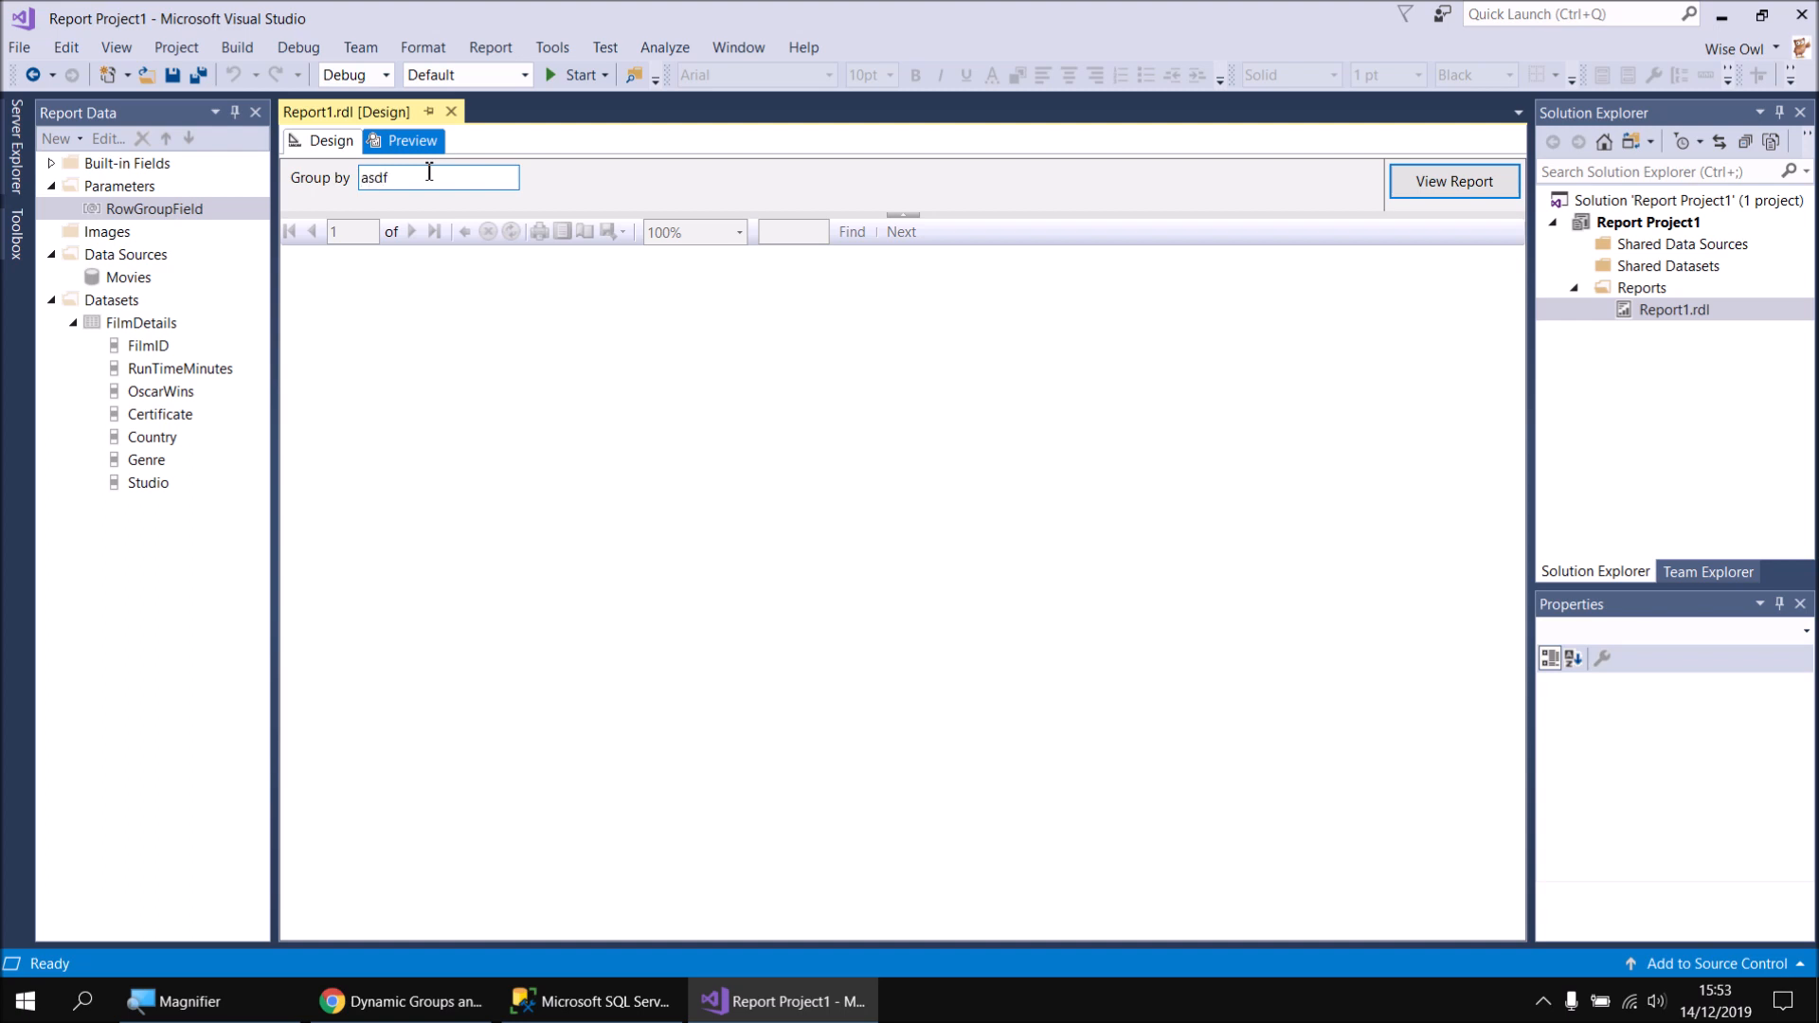
left_click(1441, 188)
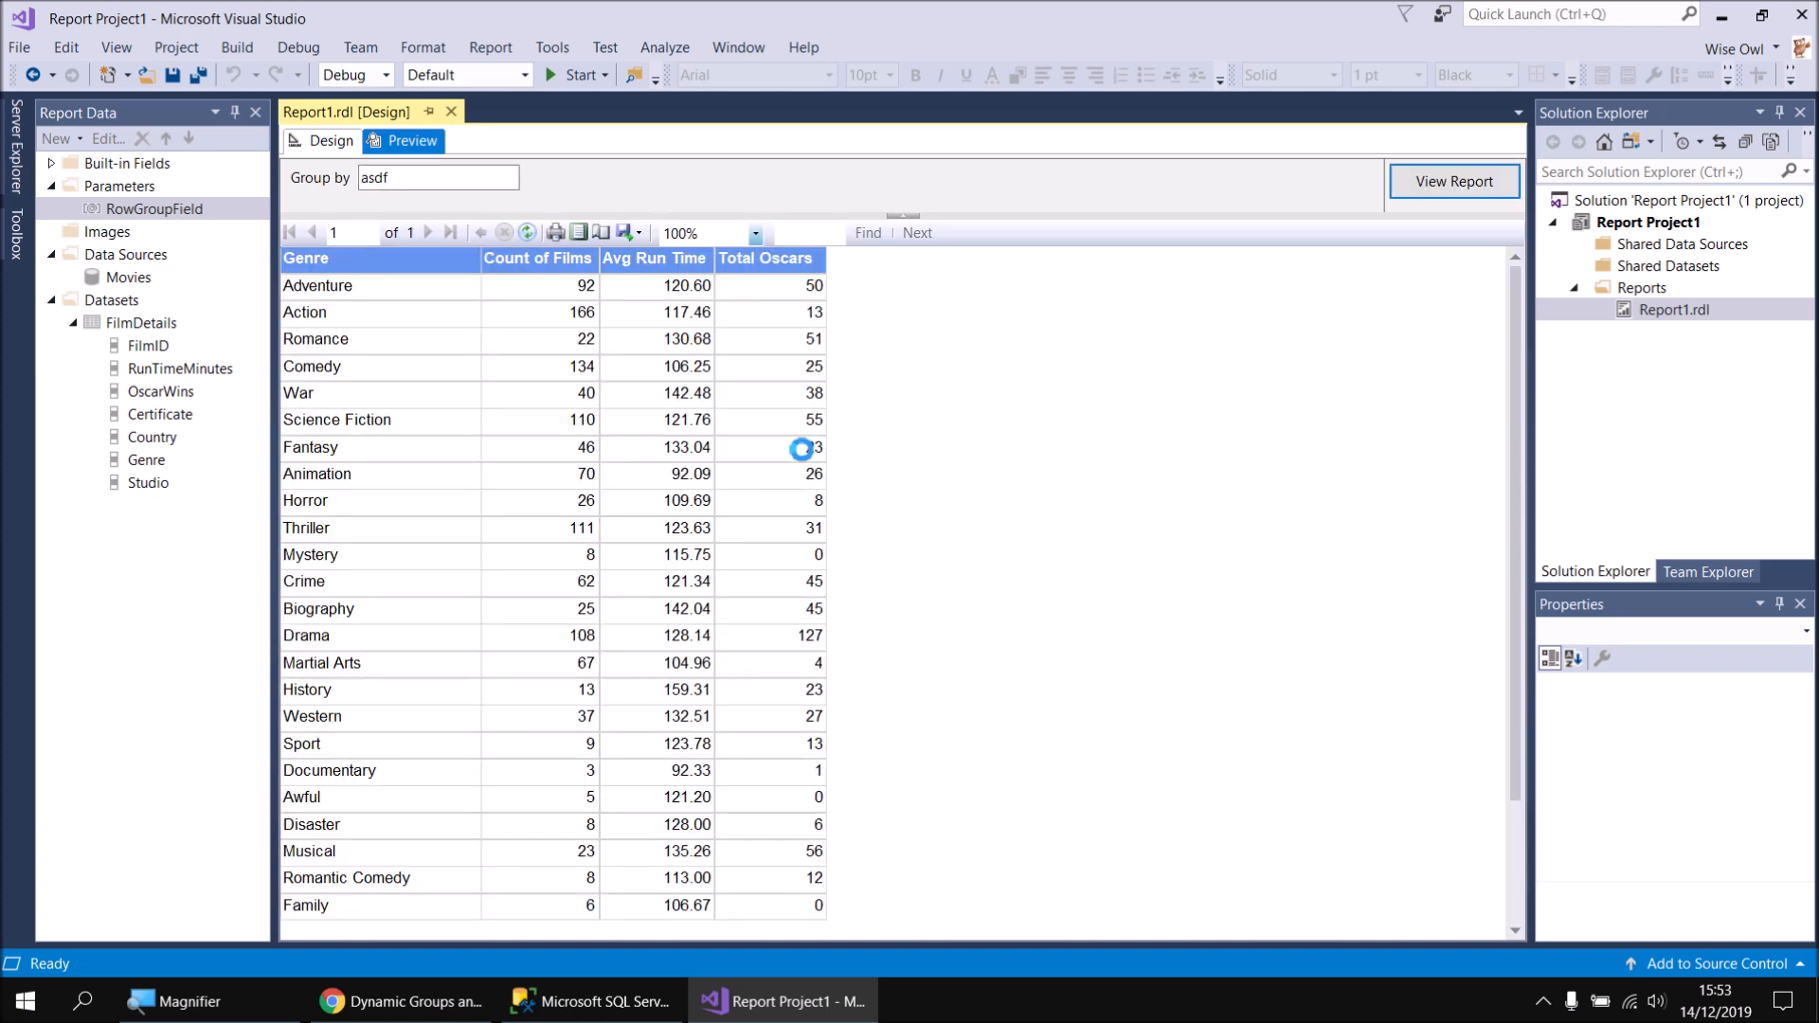
double_click(365, 180)
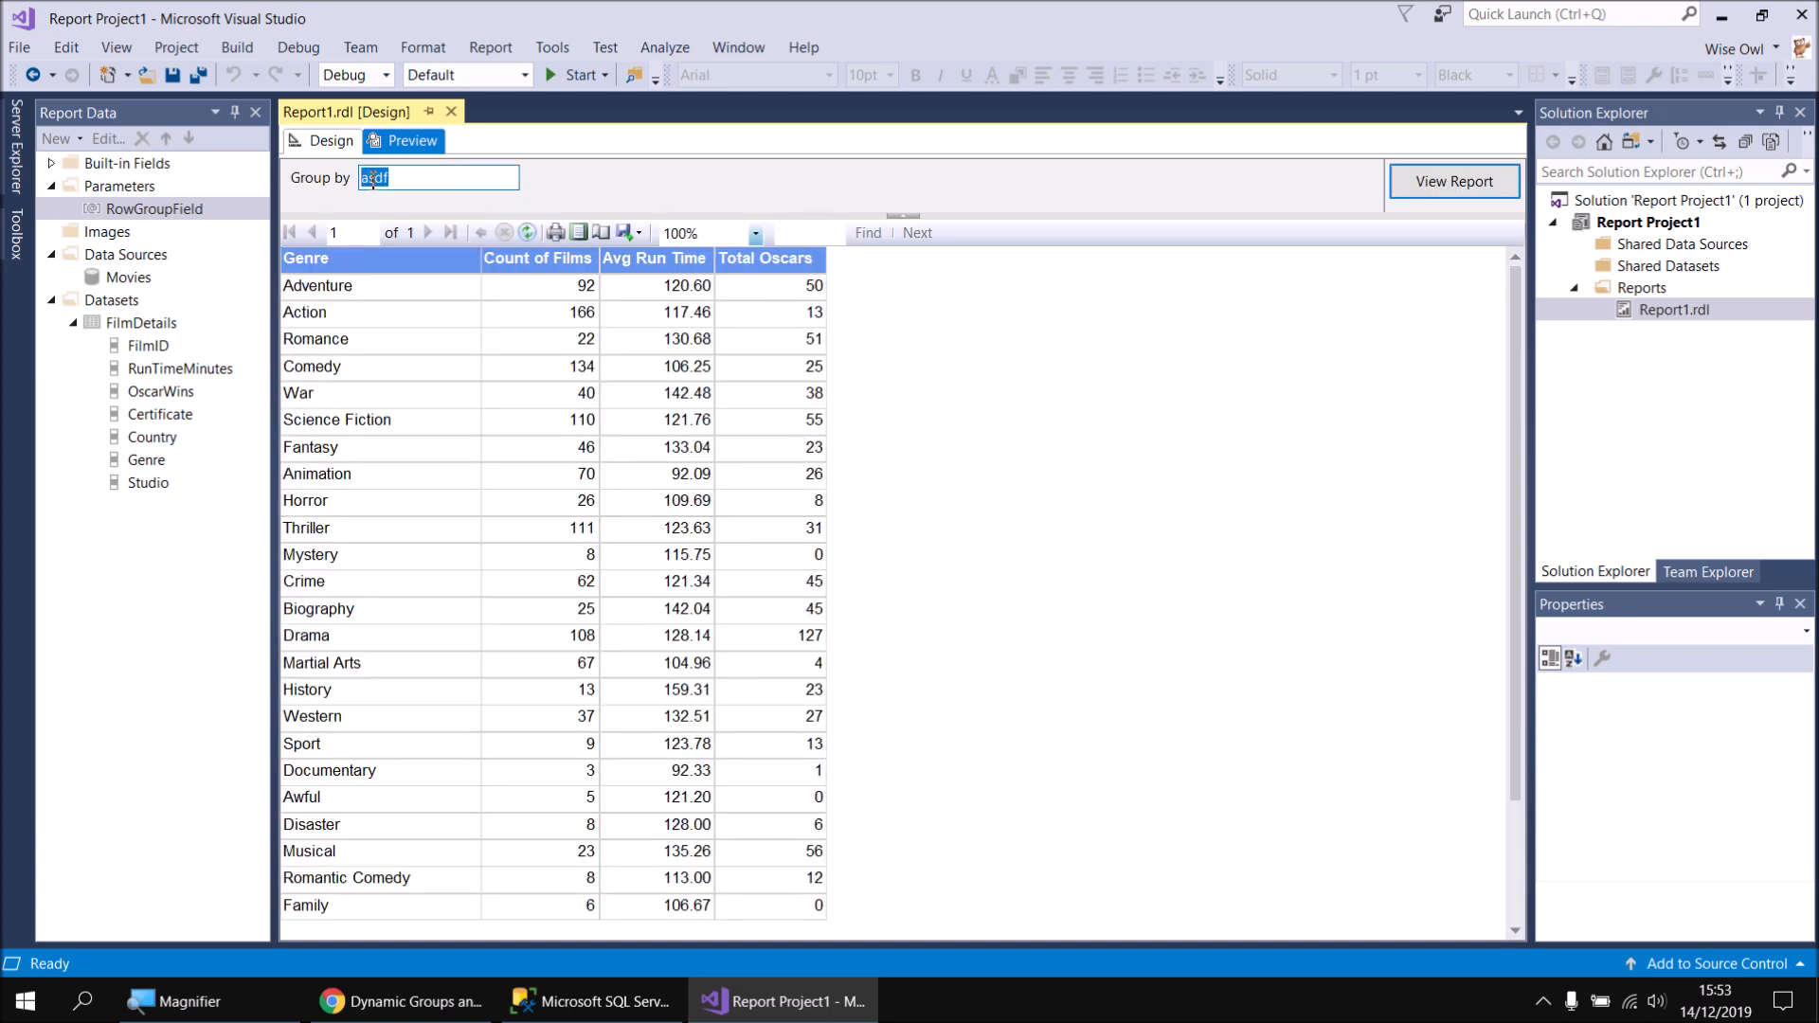
type("Country")
Open the grouping expression of the RowGroup row group in the expression editor and enlarge its text
left_click(322, 142)
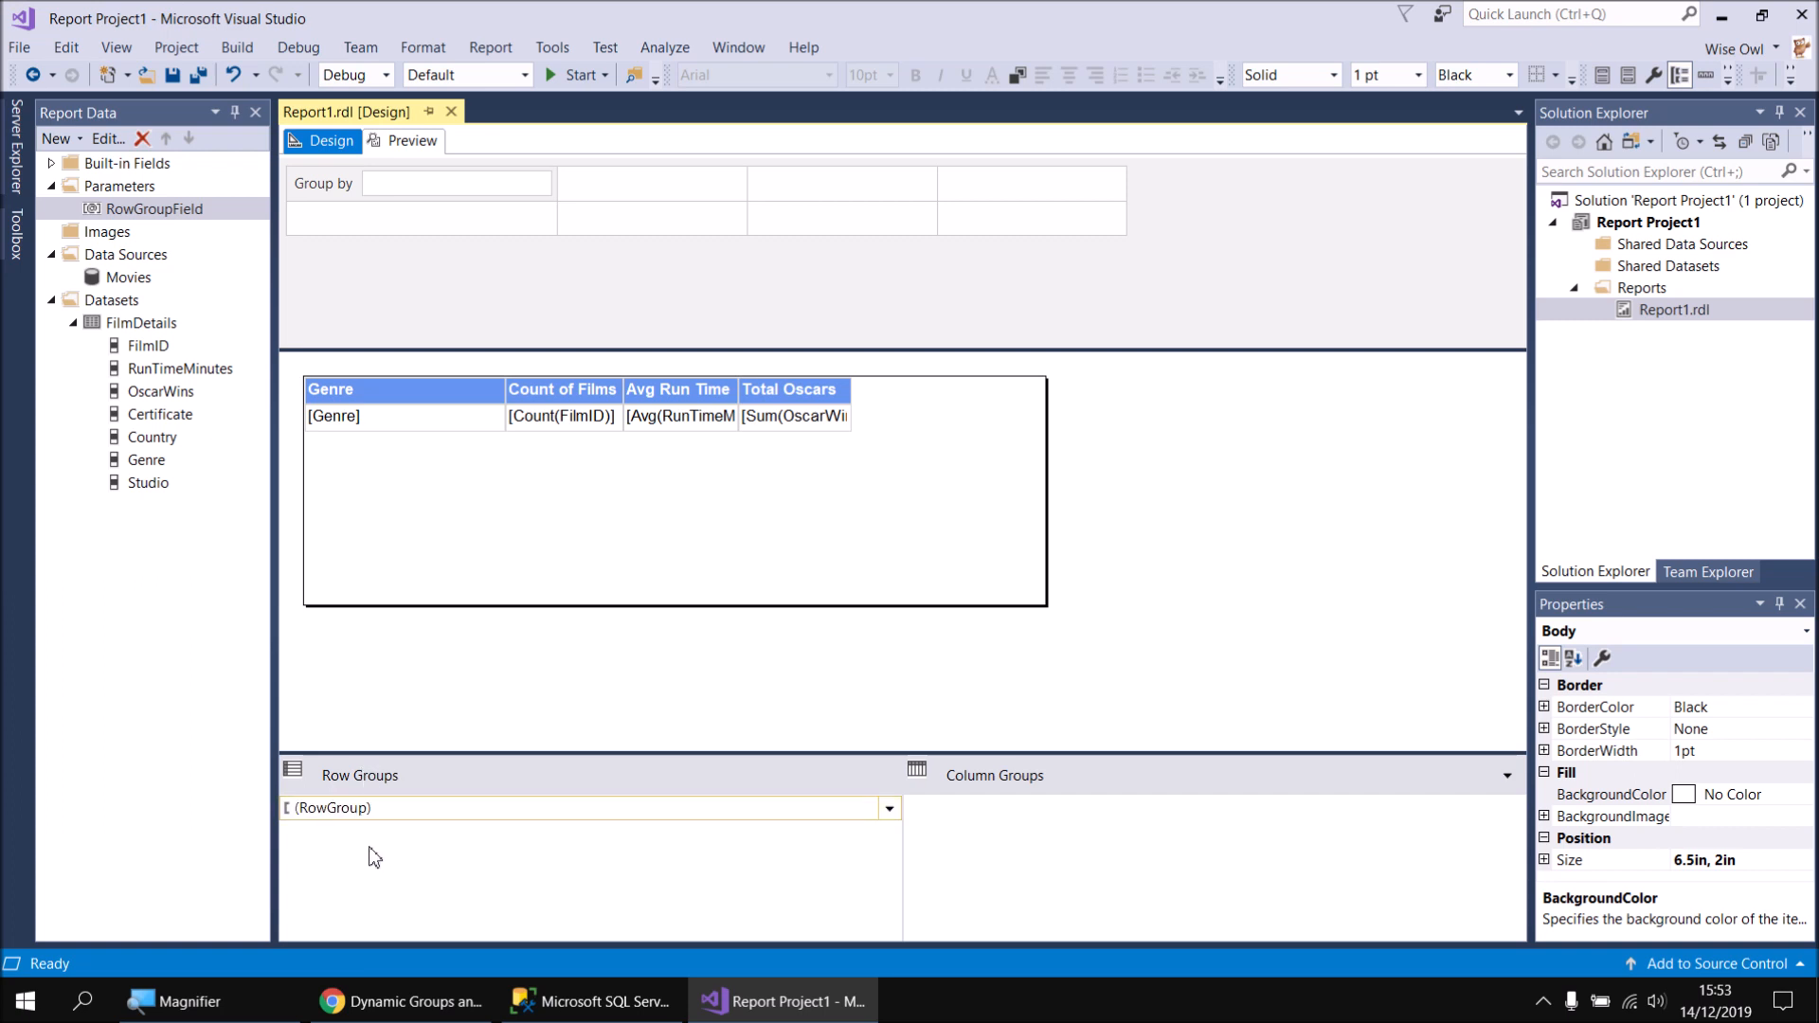
right_click(396, 819)
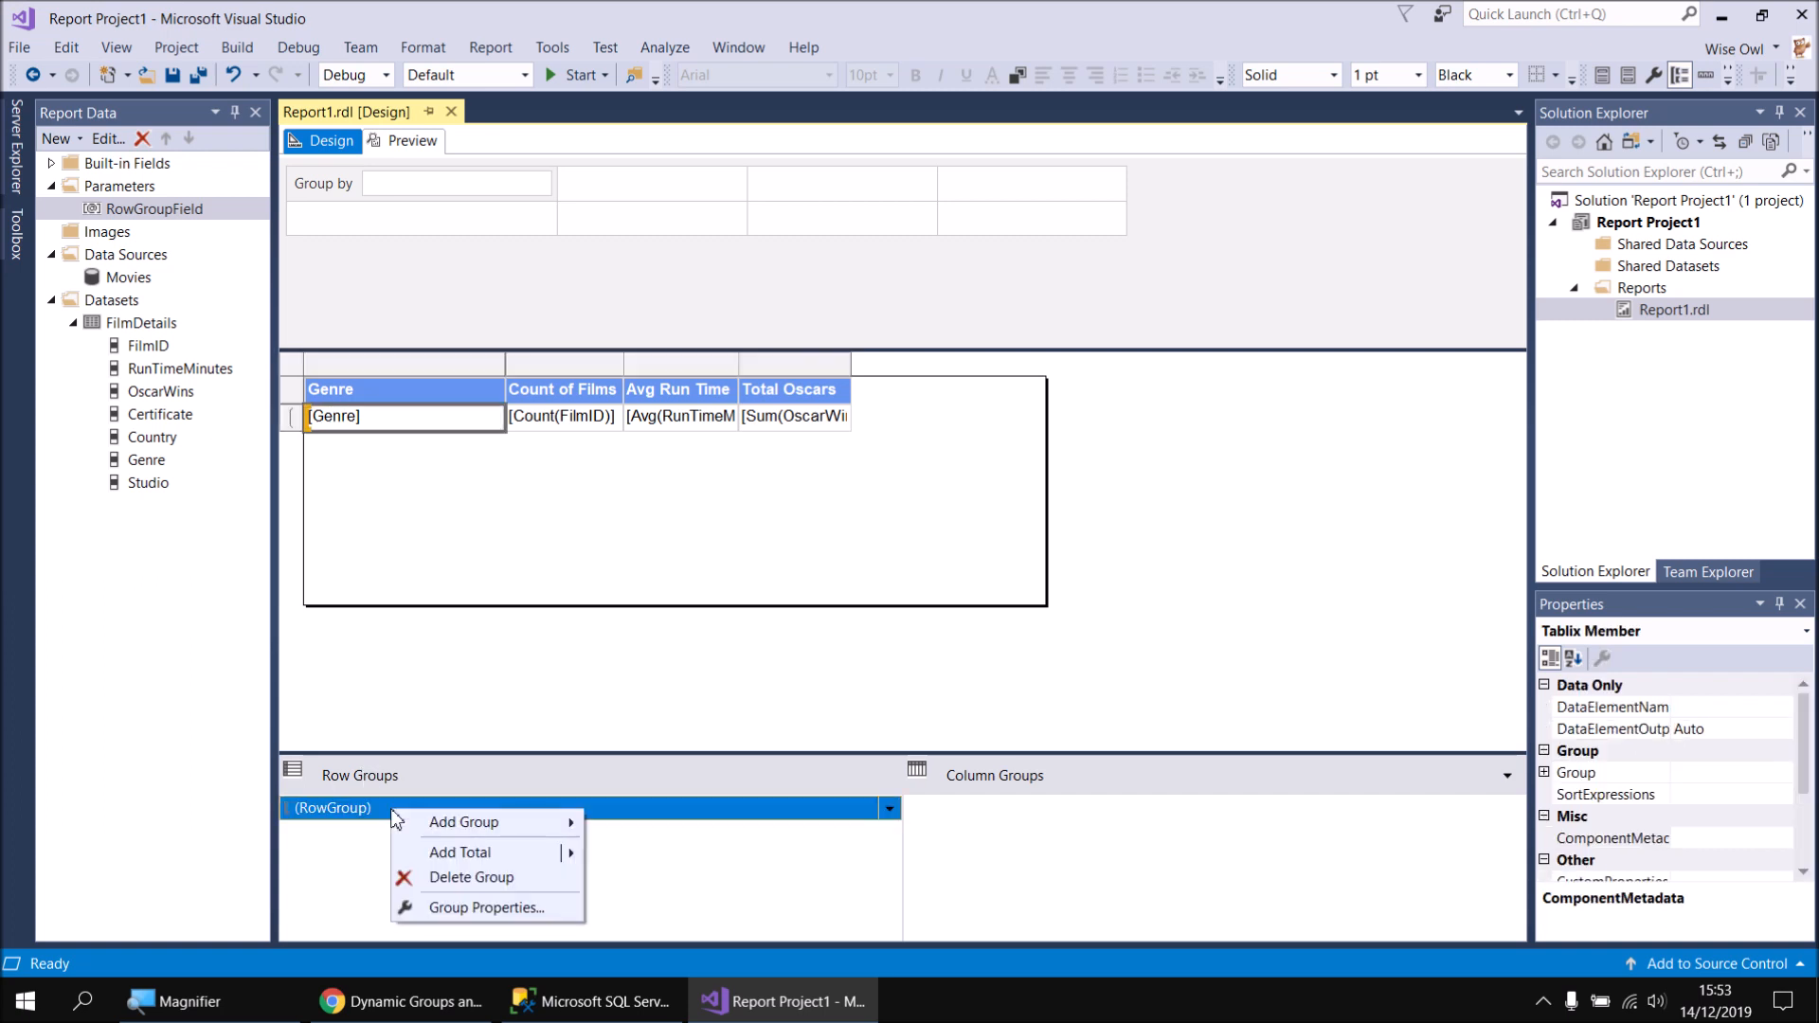
left_click(457, 916)
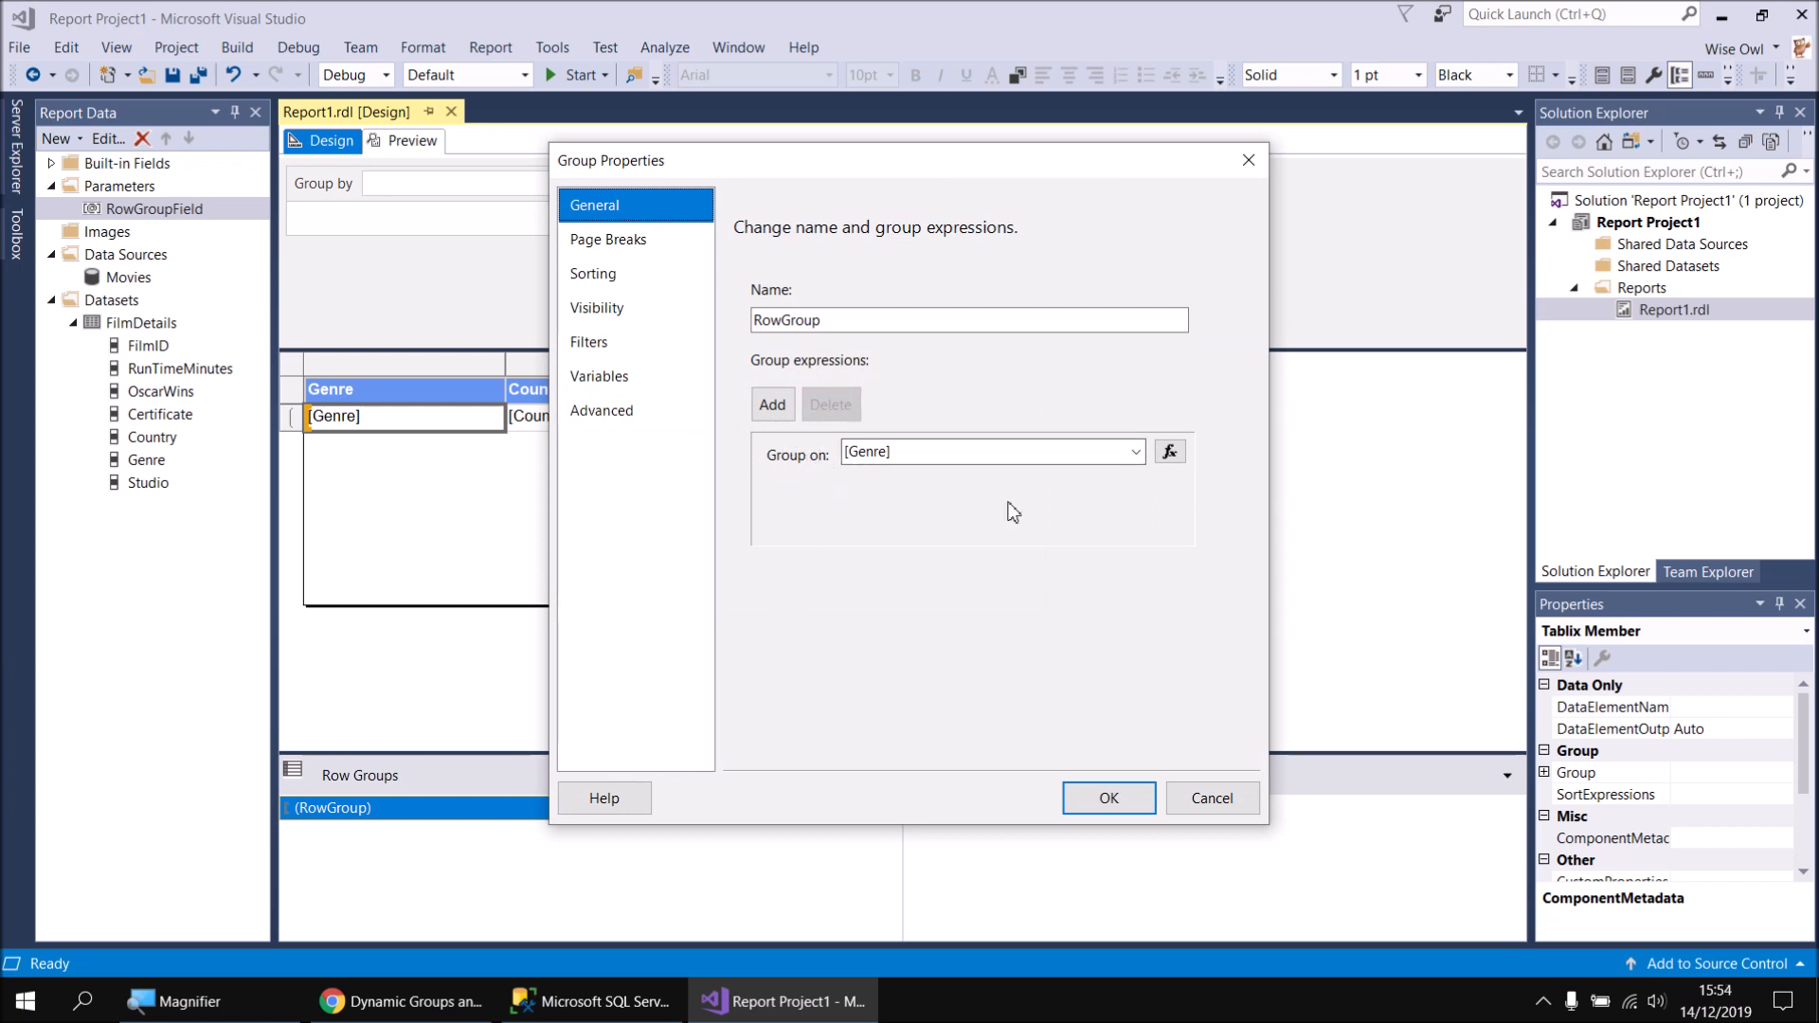
left_click(1135, 452)
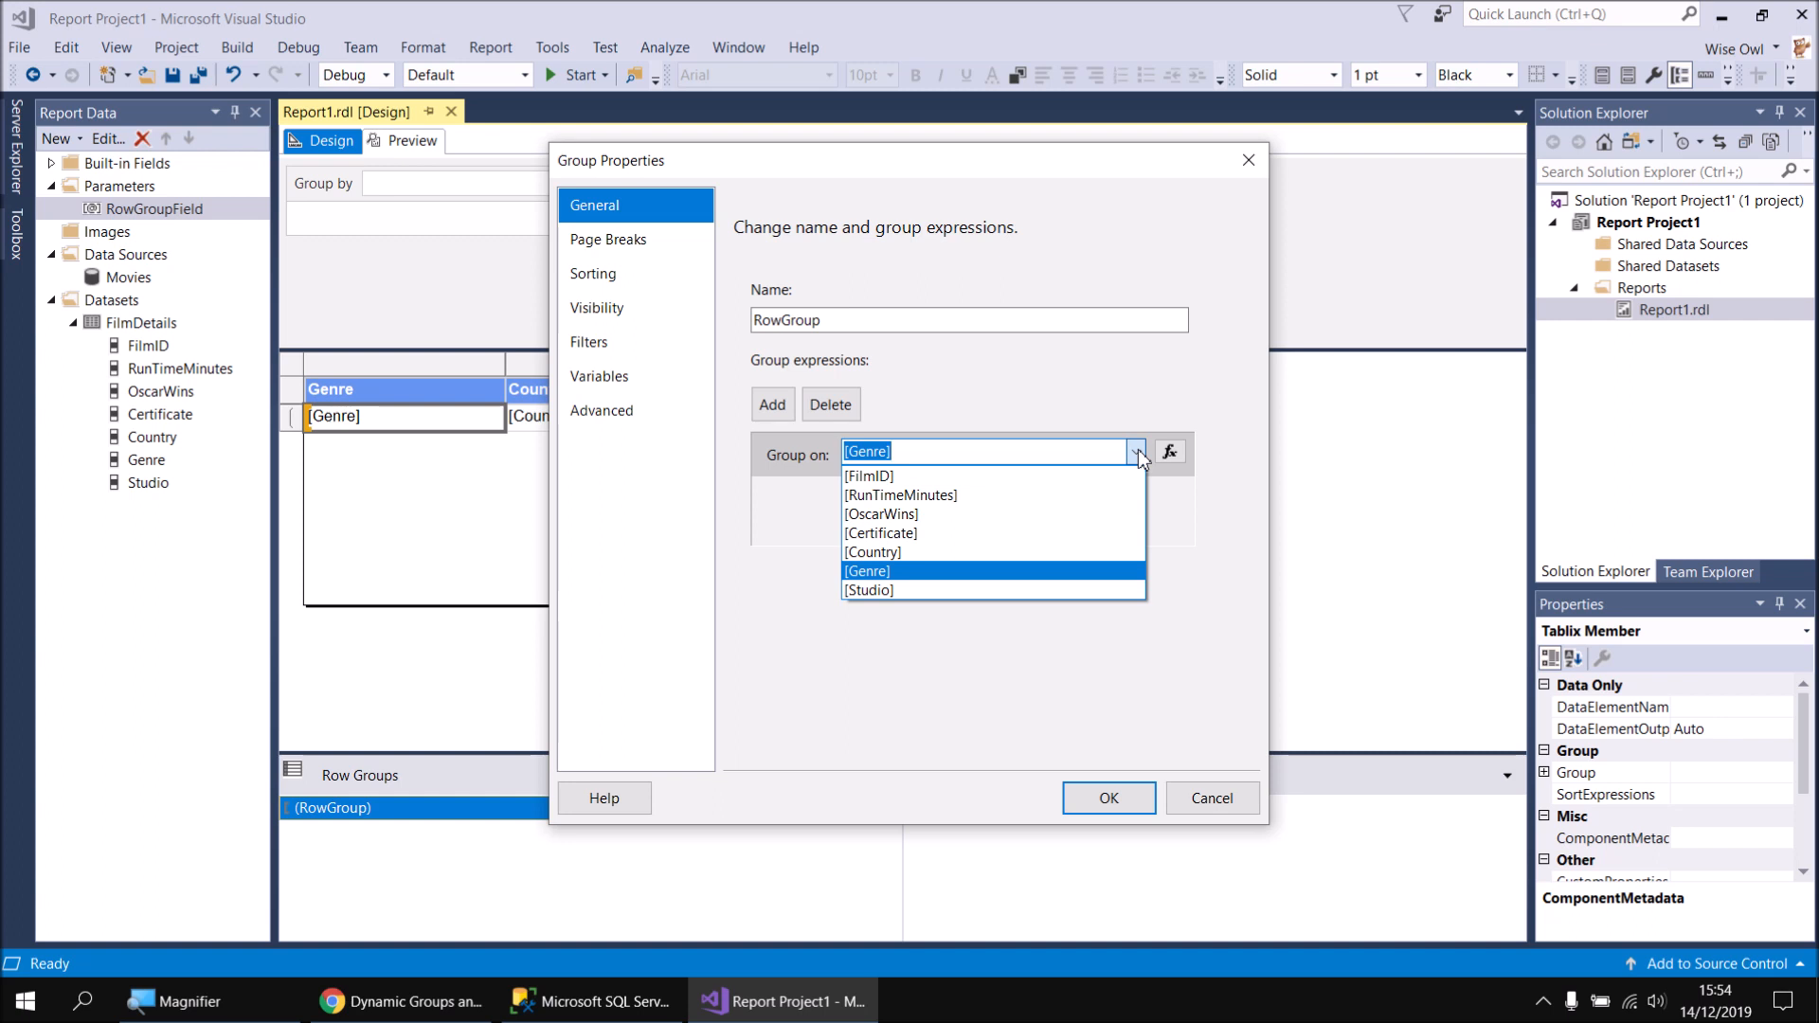
left_click(1136, 453)
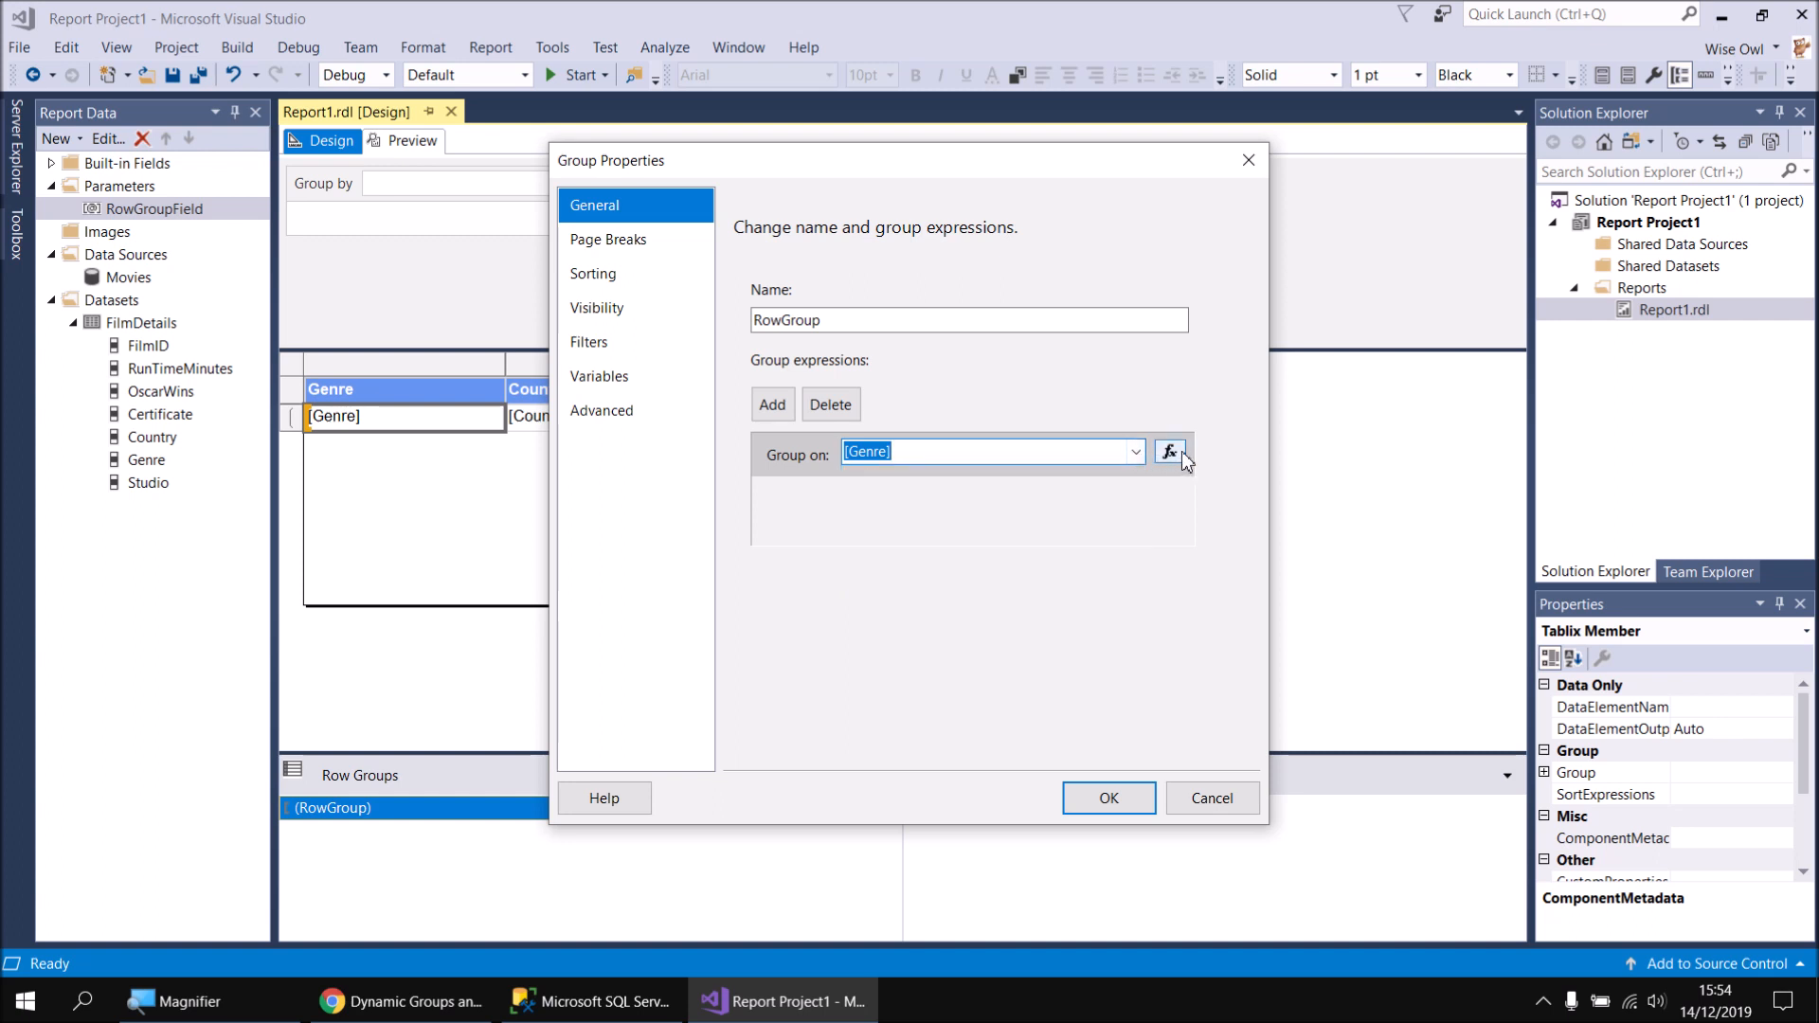
left_click(1169, 454)
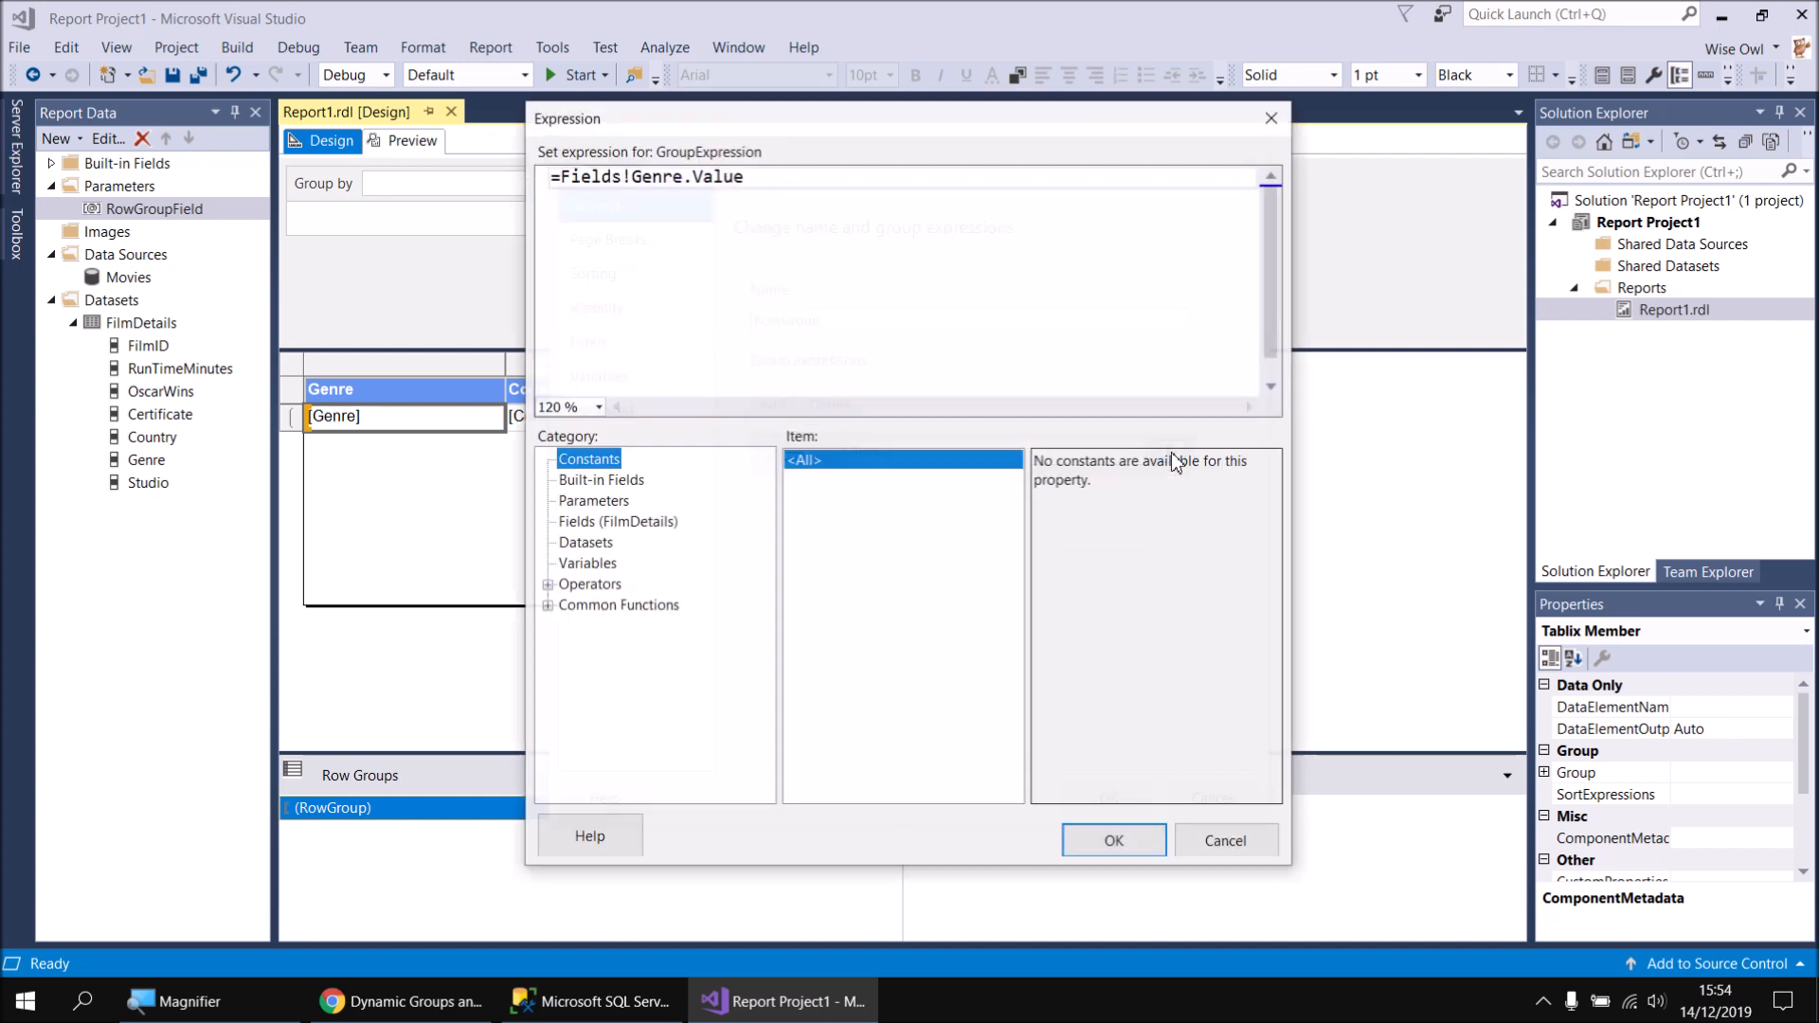
left_click_drag(776, 124, 699, 125)
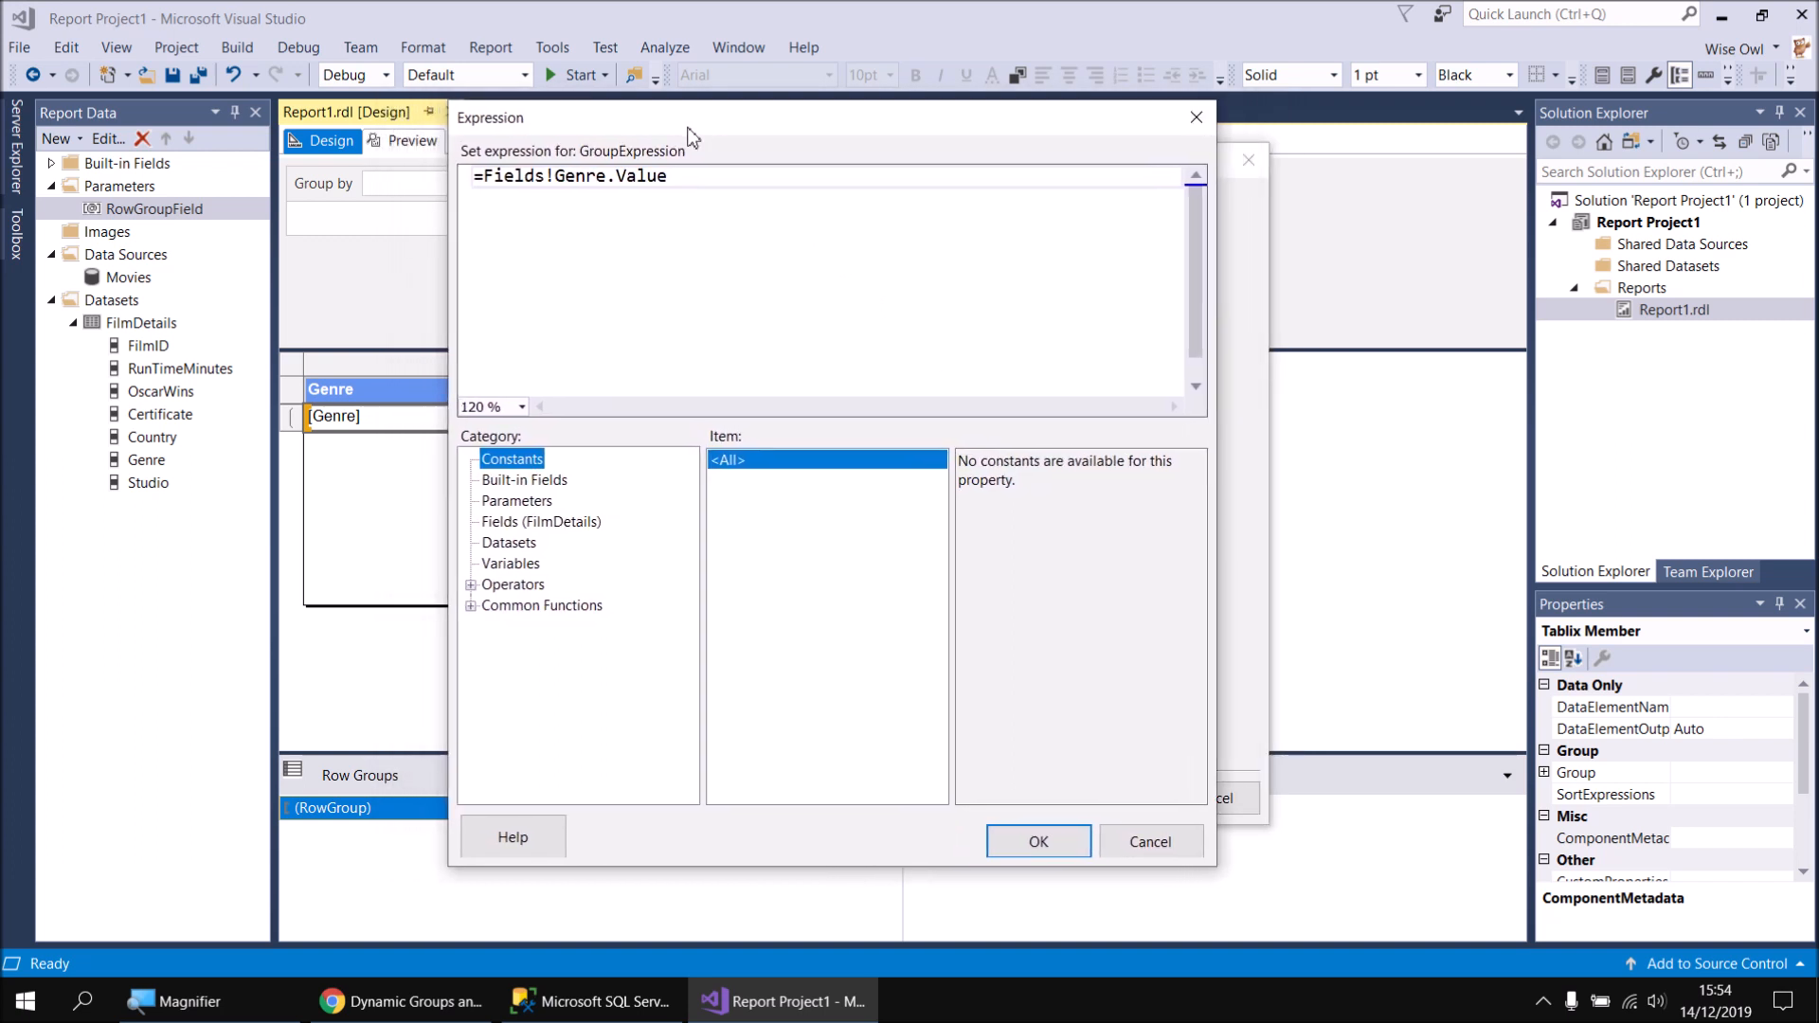
scroll(750, 258, "up", 8)
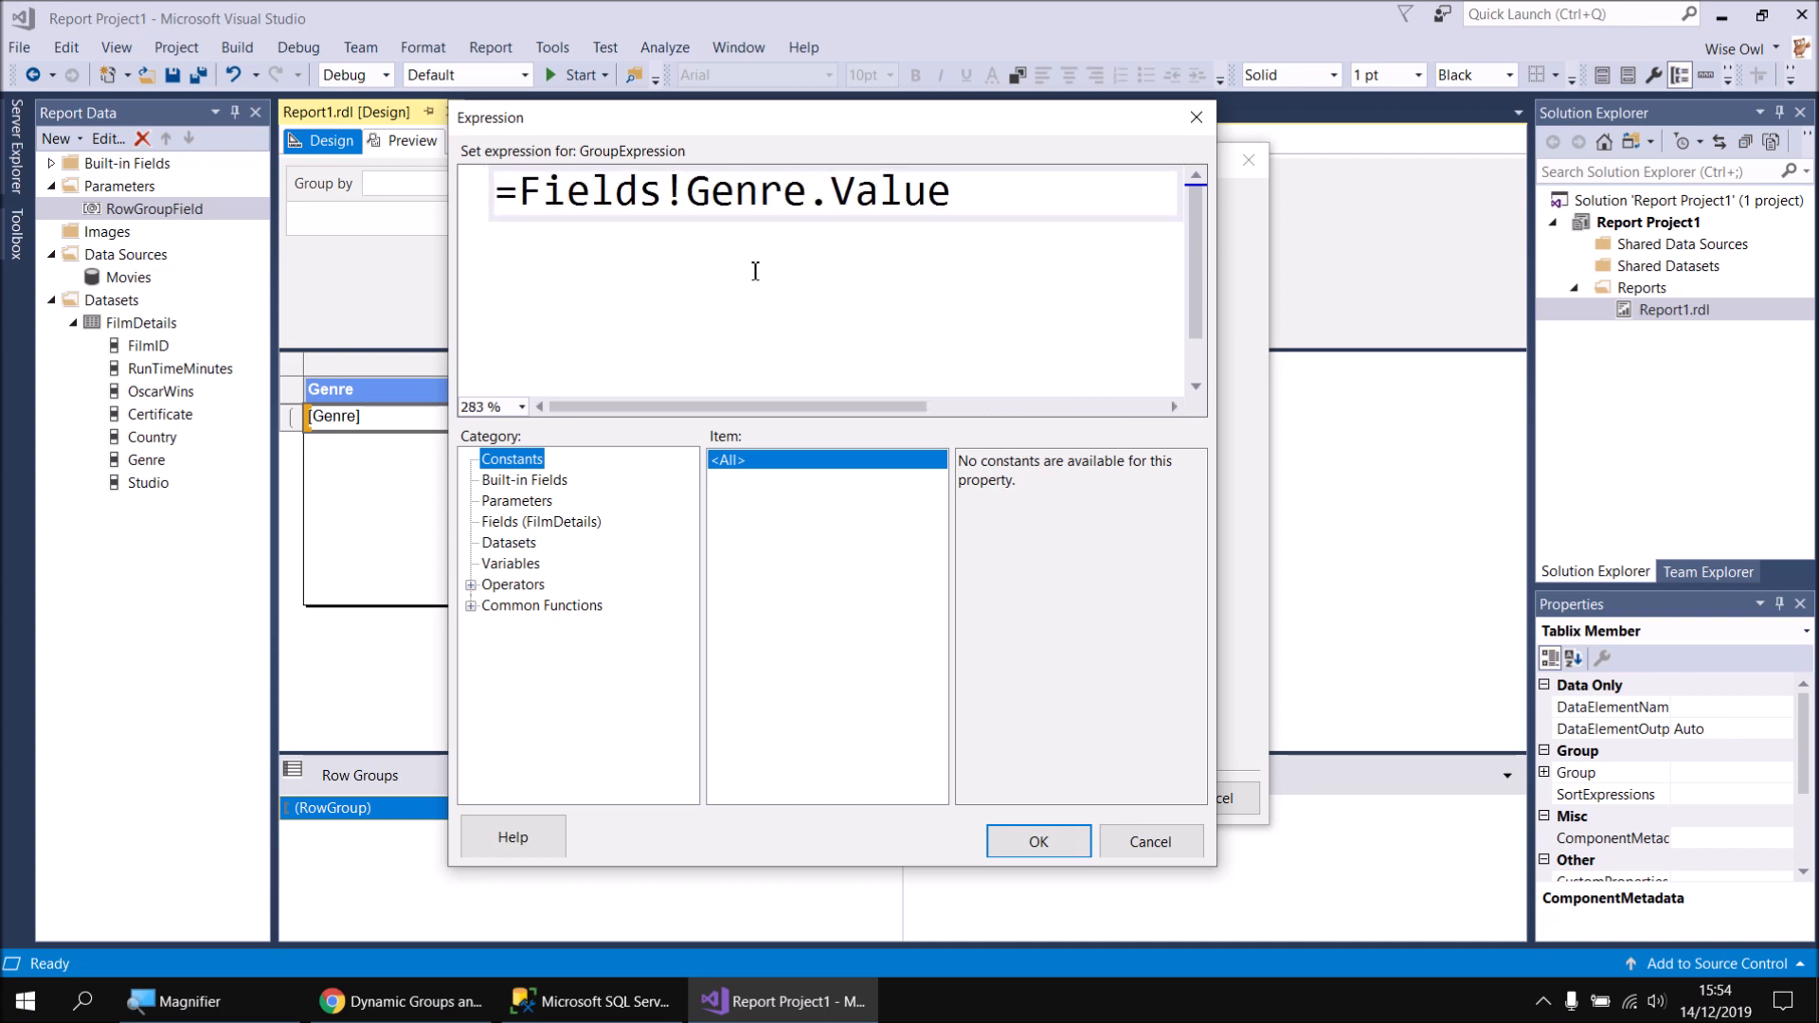
left_click_drag(524, 197, 808, 199)
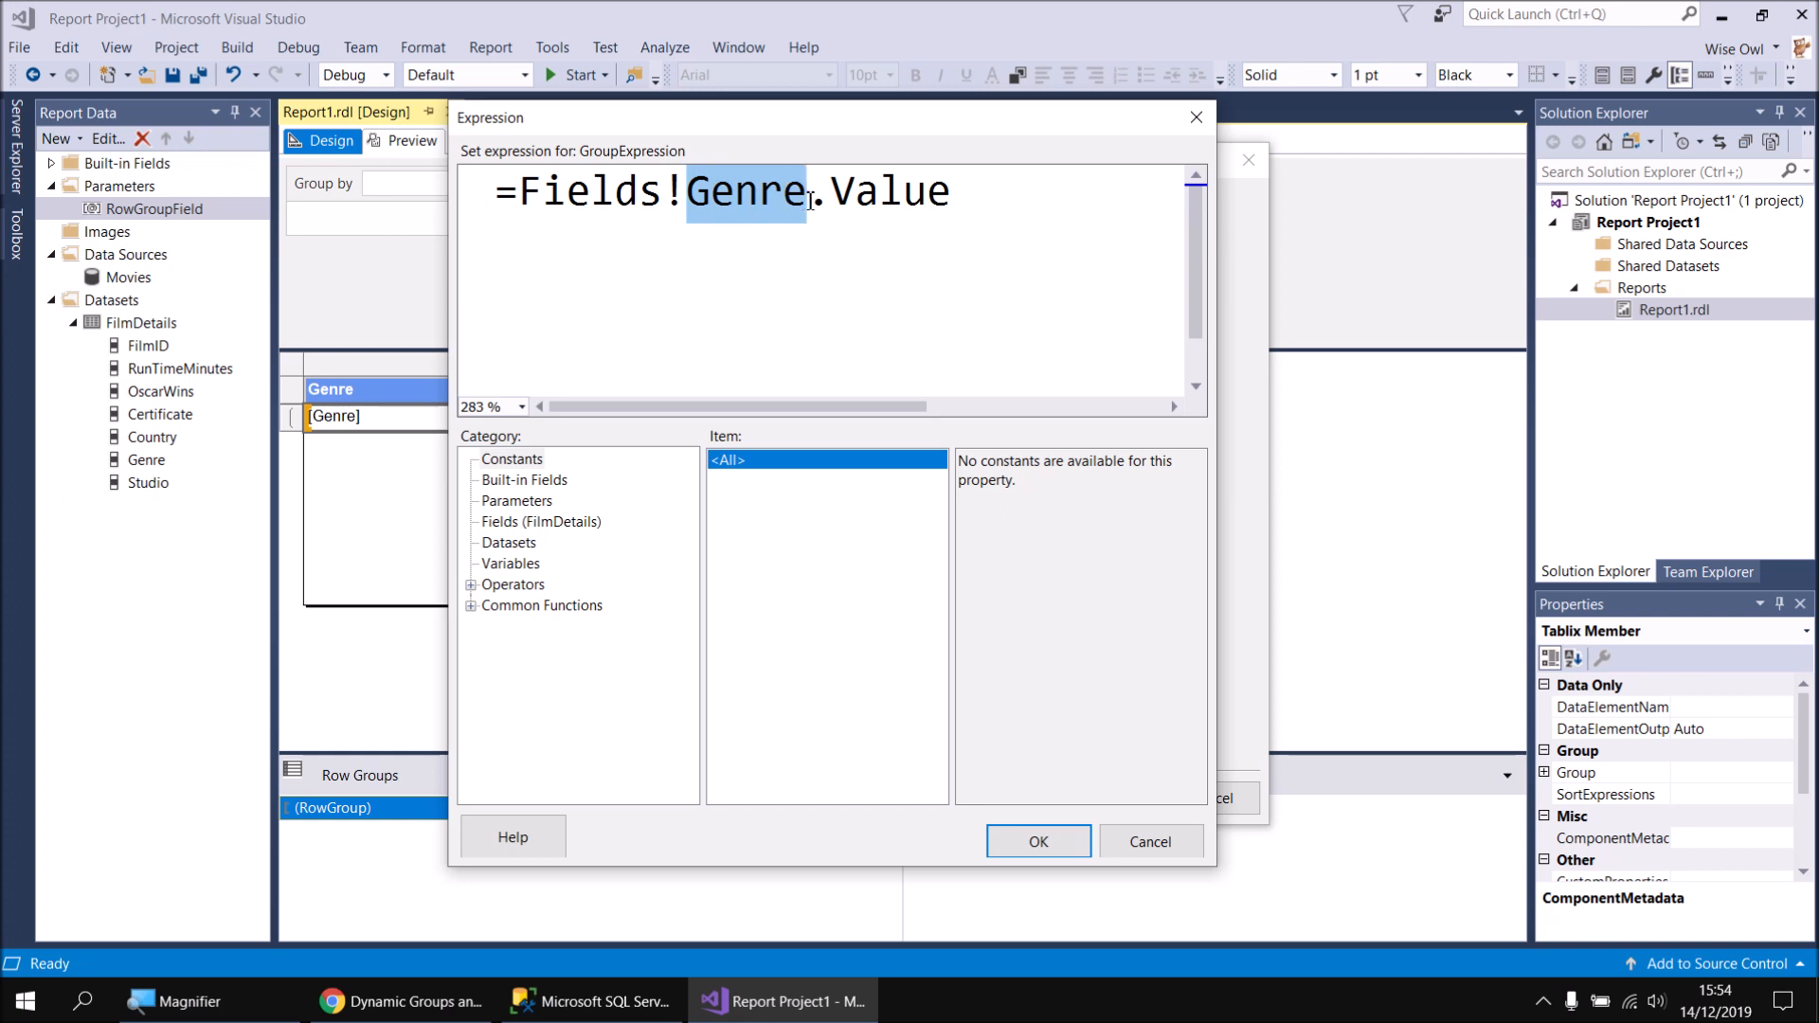
left_click(818, 201)
left_click_drag(818, 201, 955, 202)
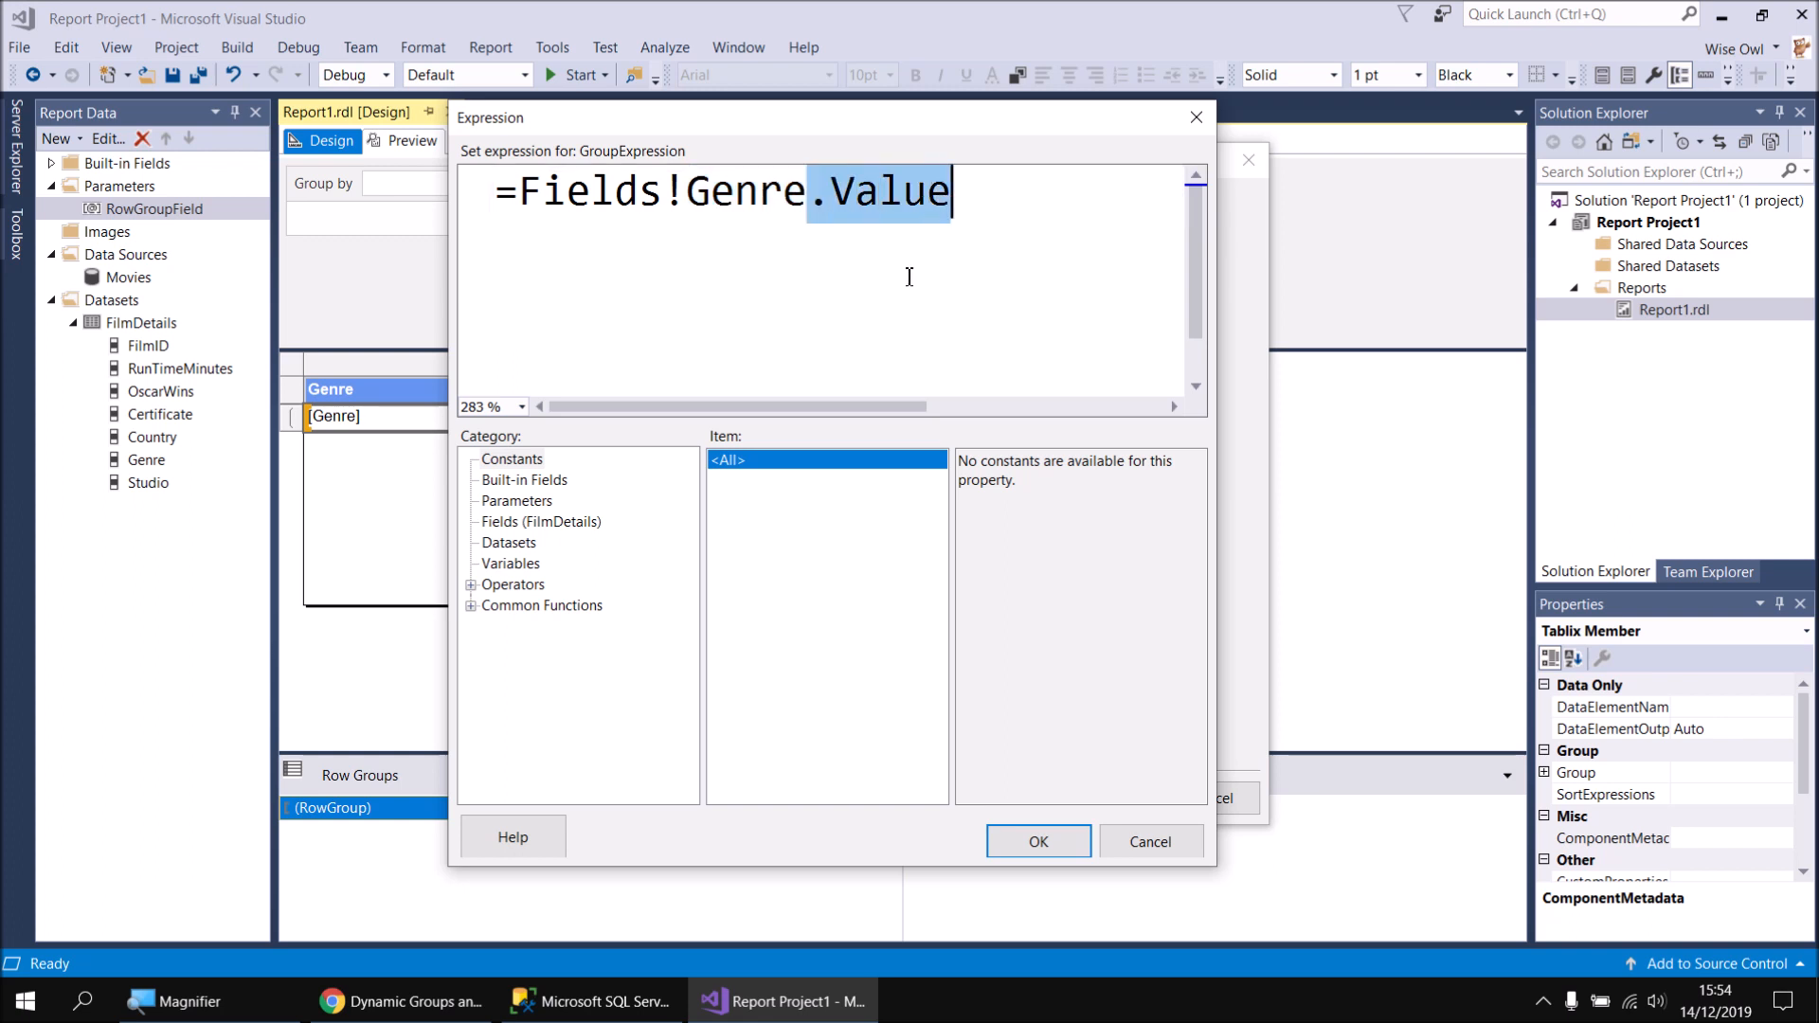
Rewrite the RowGroup grouping expression as =Fields("Genre").Value and apply it to the group
left_click(737, 201)
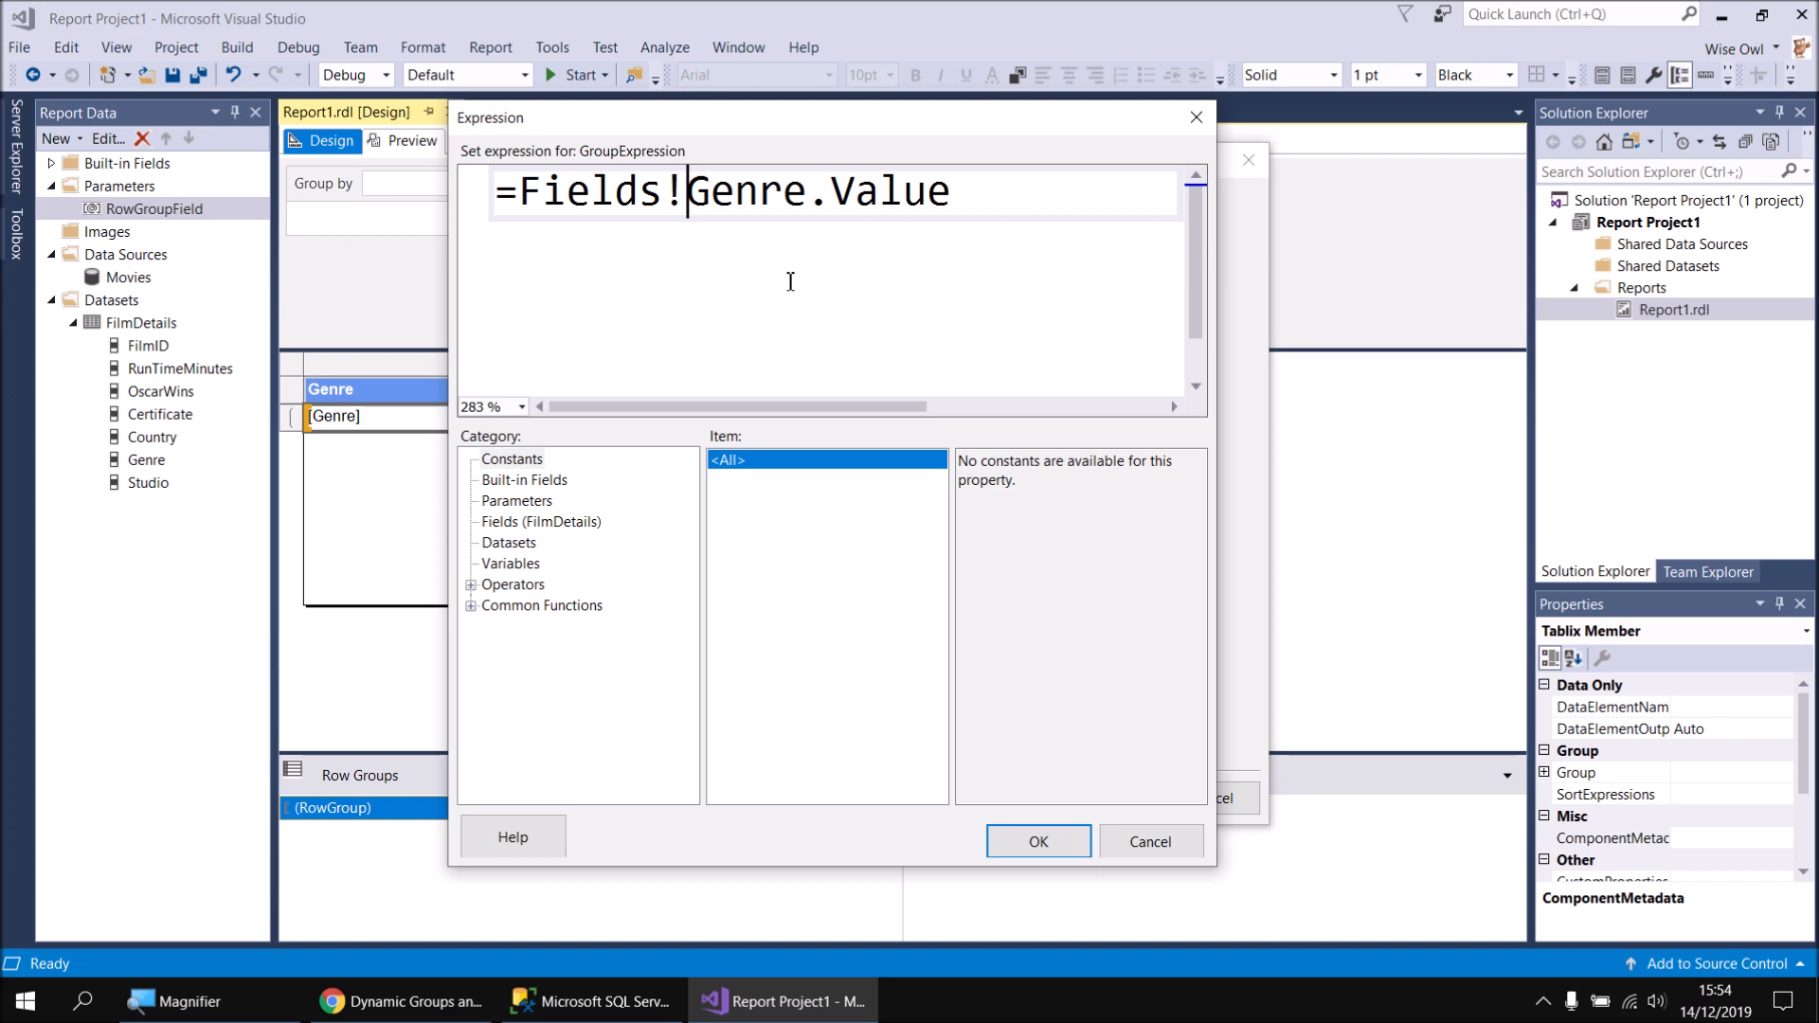
key("BackSpace")
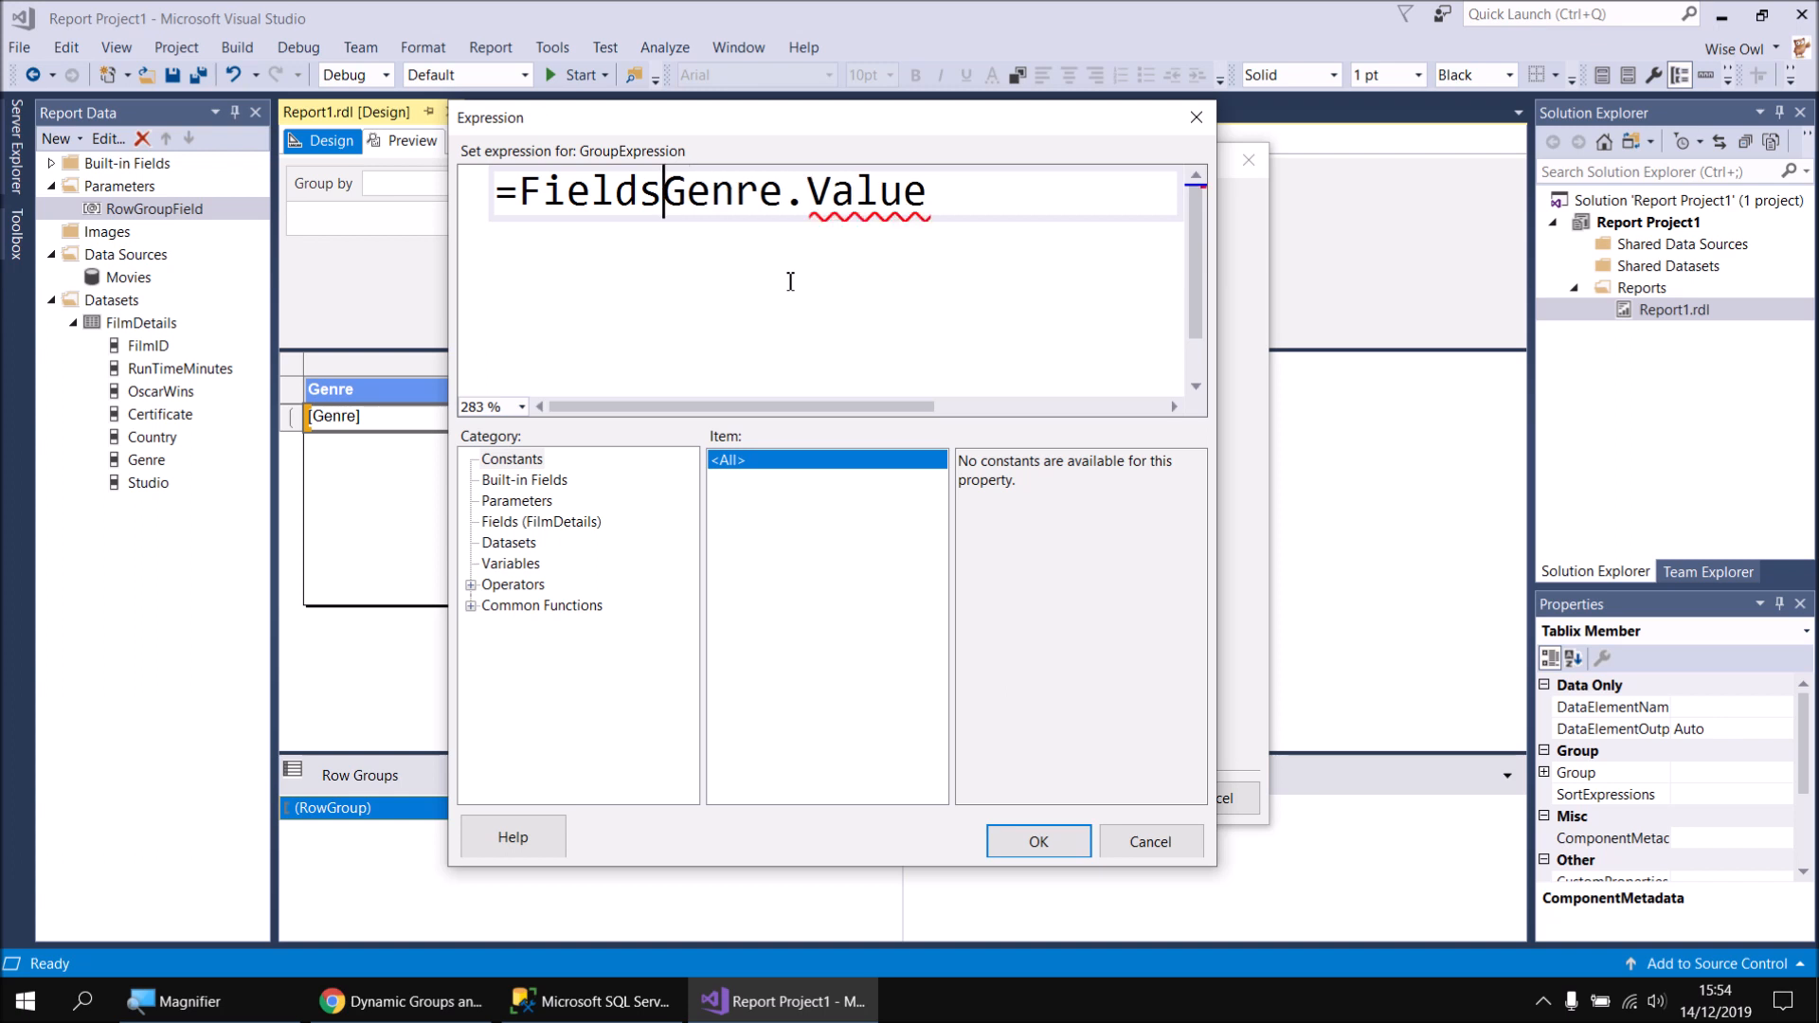
type("(")
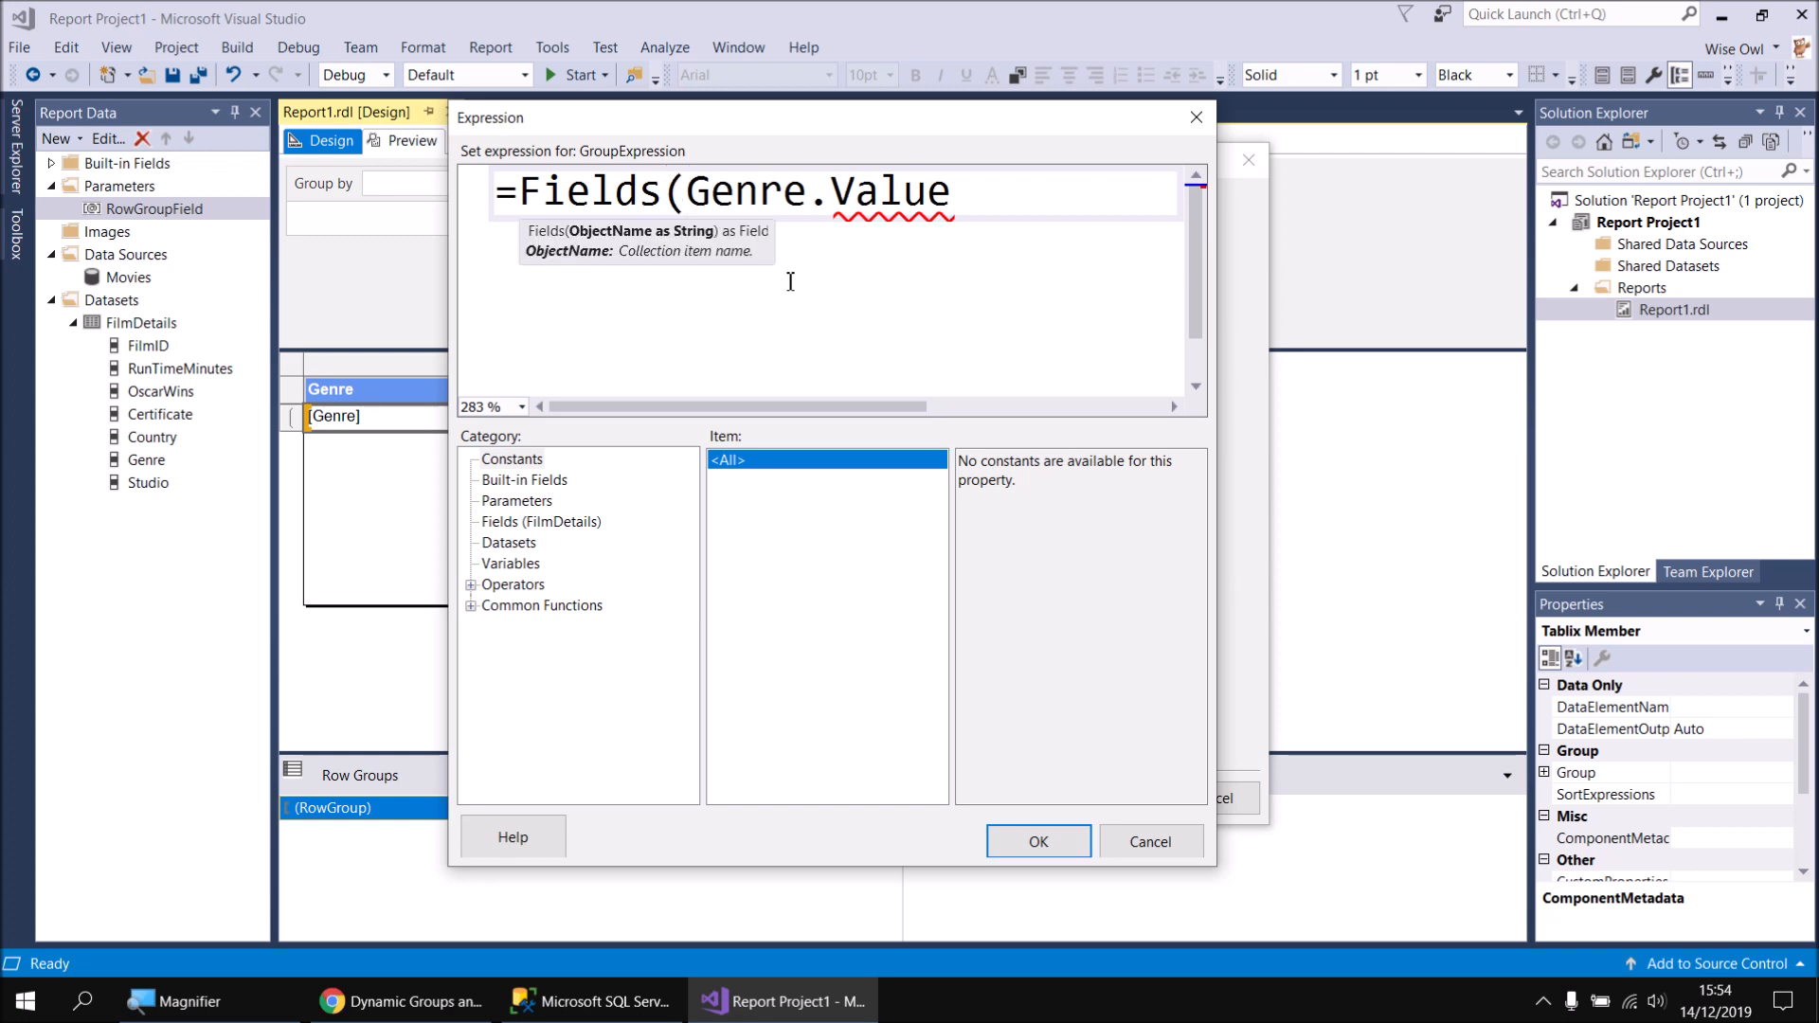
type("\"")
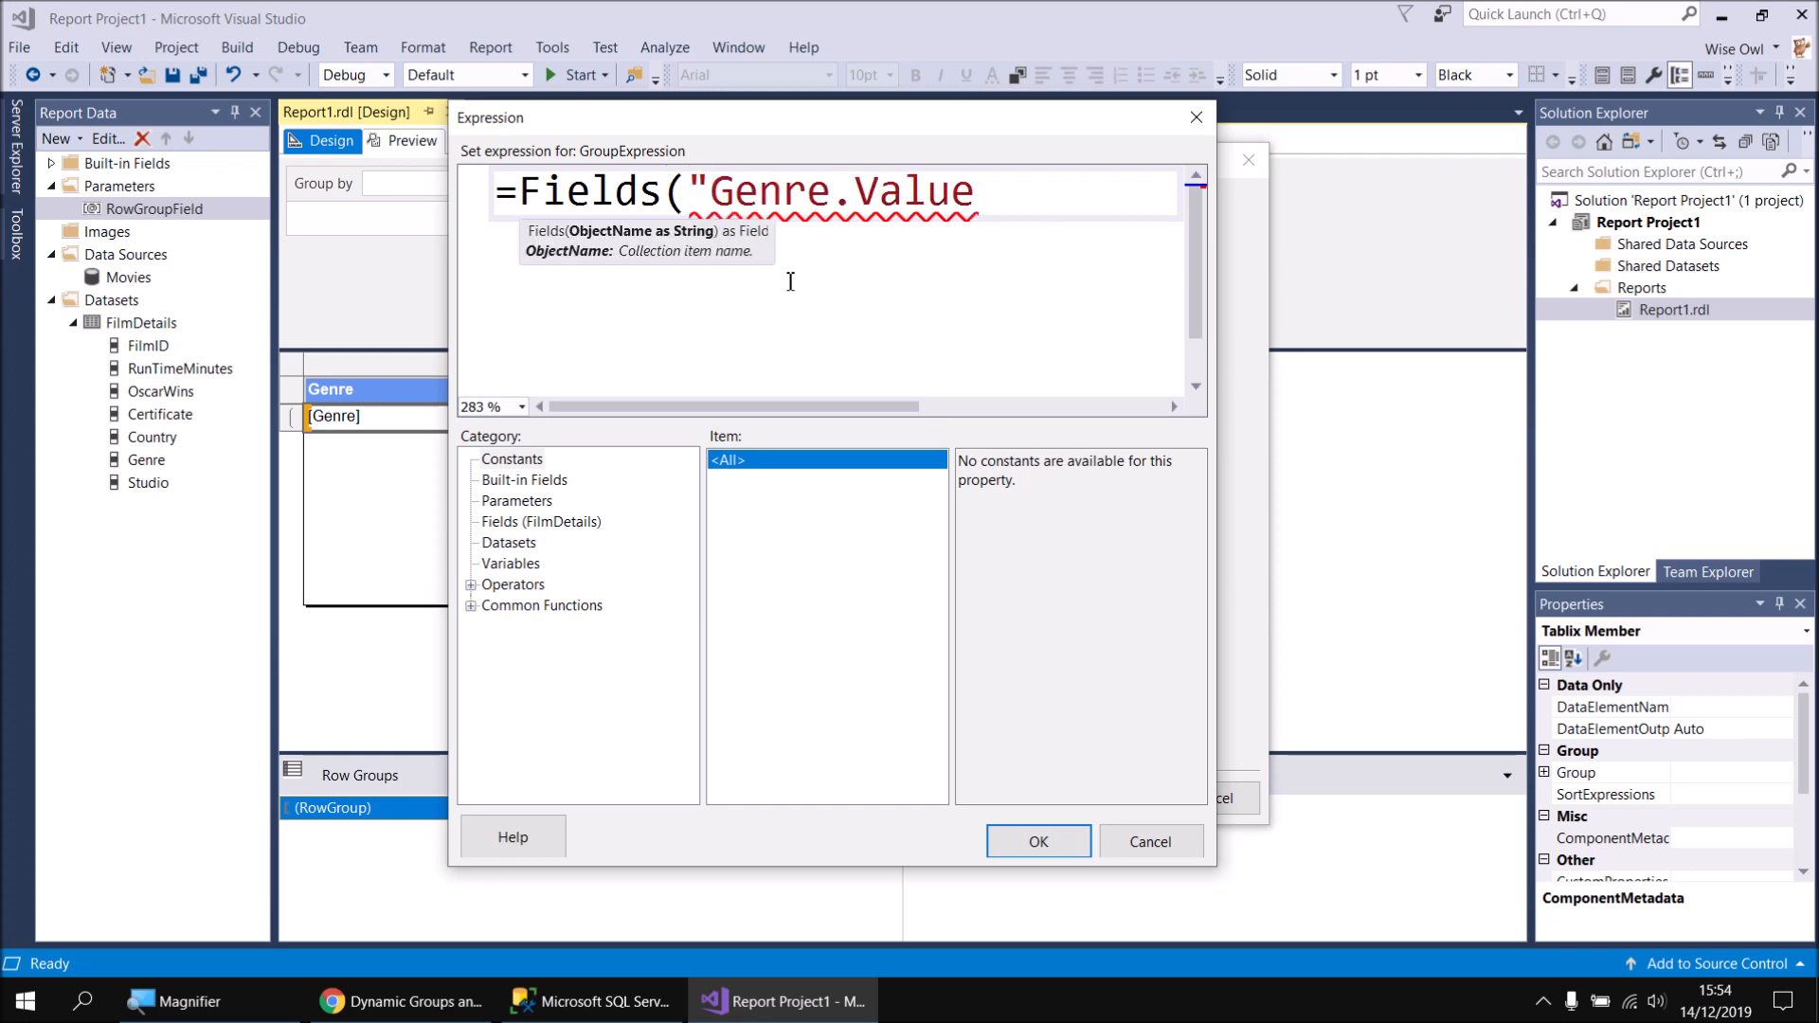
left_click(830, 232)
type("\"")
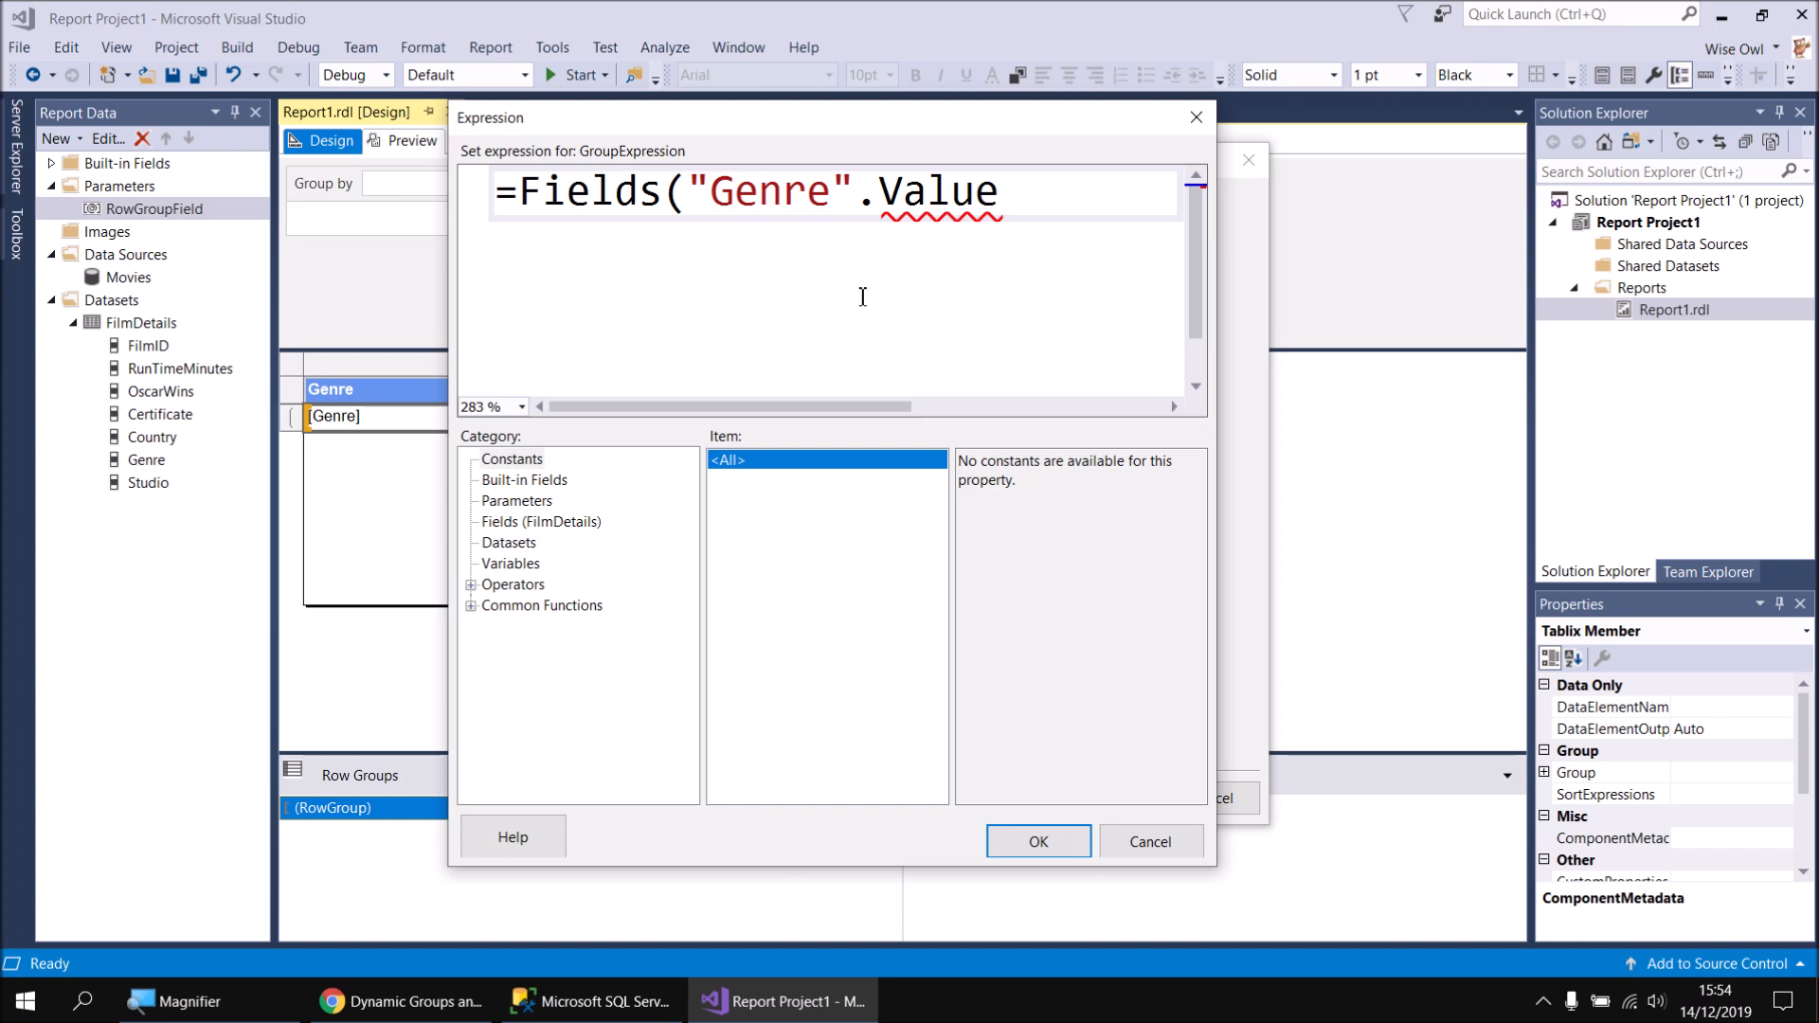
type(")")
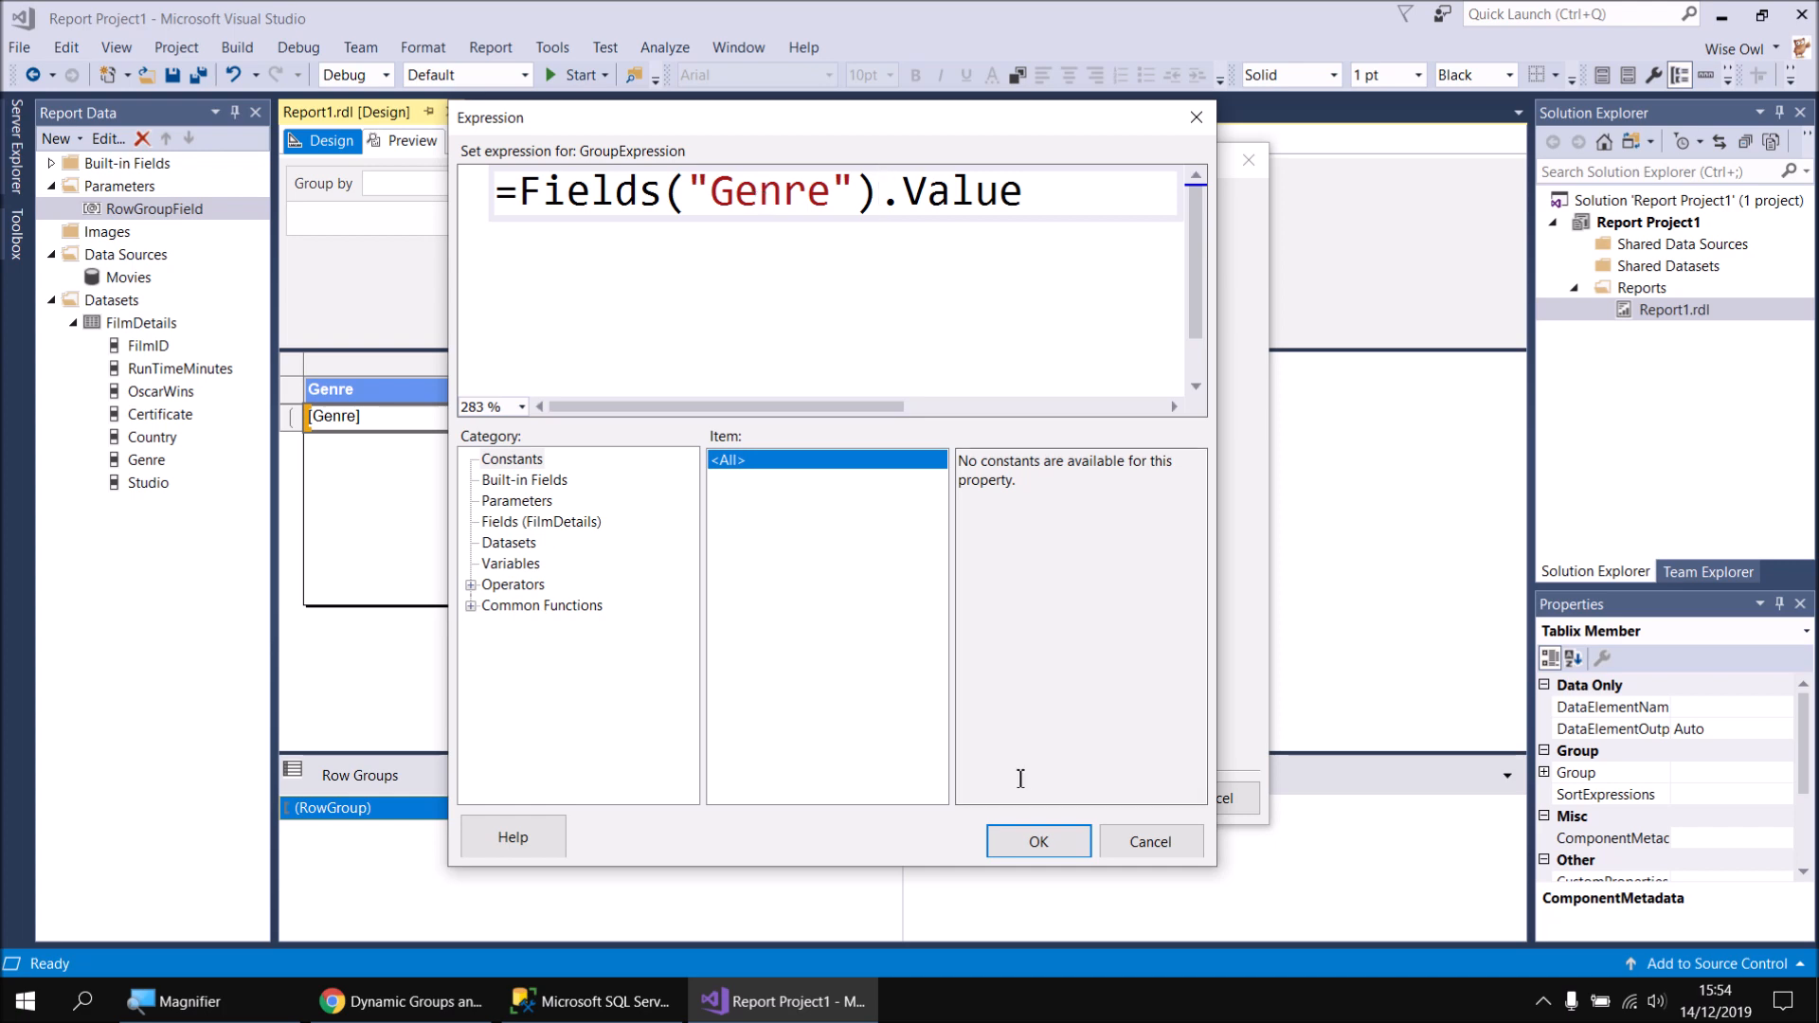
left_click(1040, 842)
left_click(1106, 801)
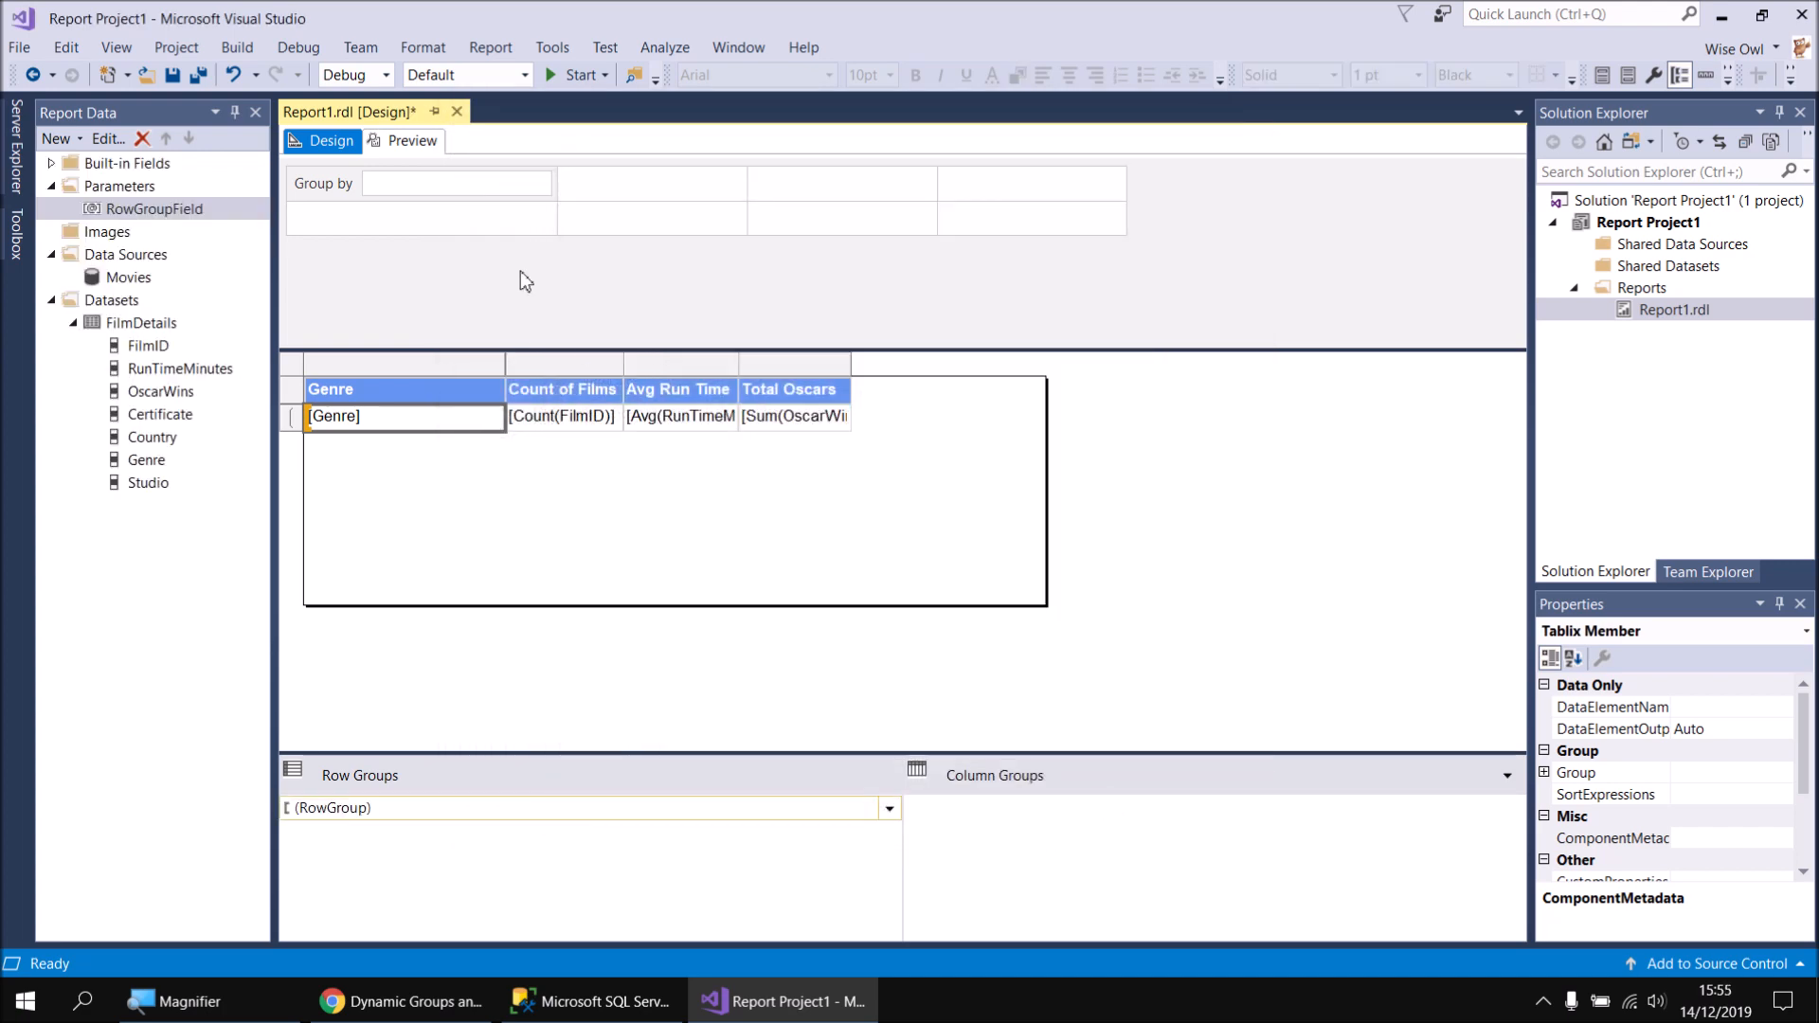
Preview the report with qerqwtert as the Group by value to check the rewritten grouping
left_click(417, 144)
left_click(418, 180)
type("qerqwter")
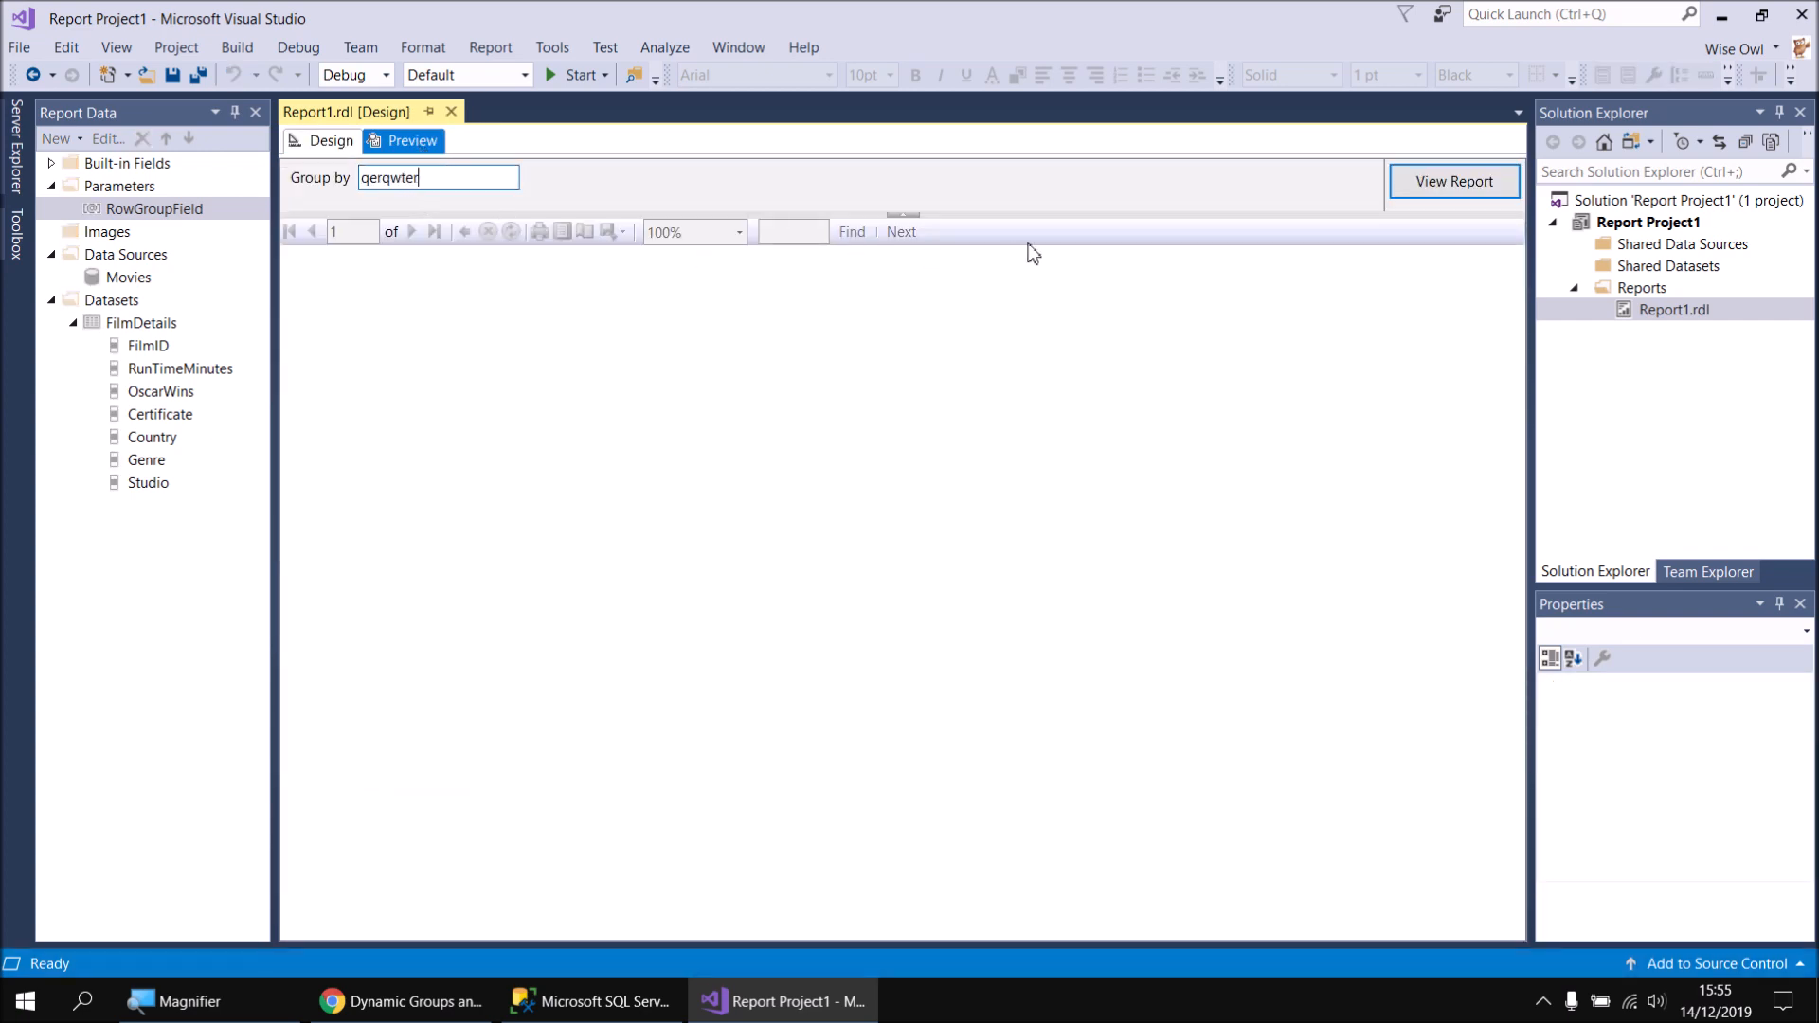
type("t")
left_click(1469, 185)
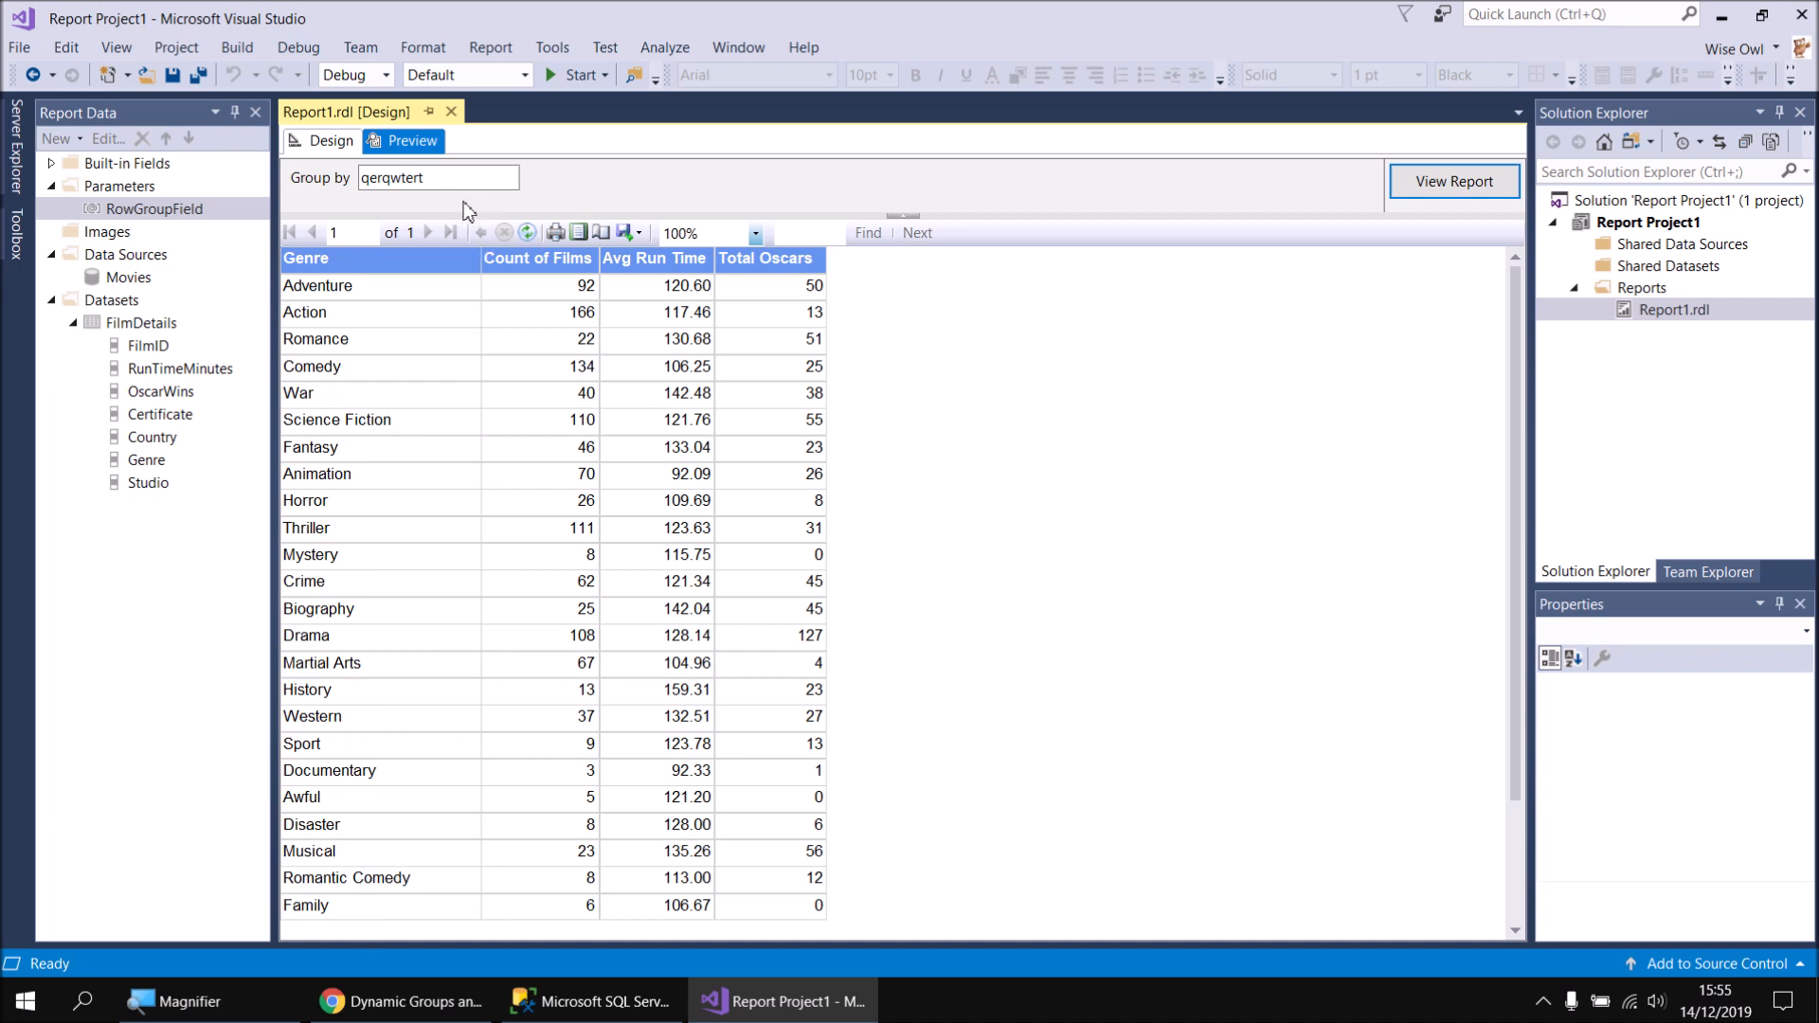
Replace the "Genre" literal in the RowGroup grouping expression with the RowGroupField parameter, giving =Fields(Parameters!RowGroupField.Value).Value
left_click(324, 143)
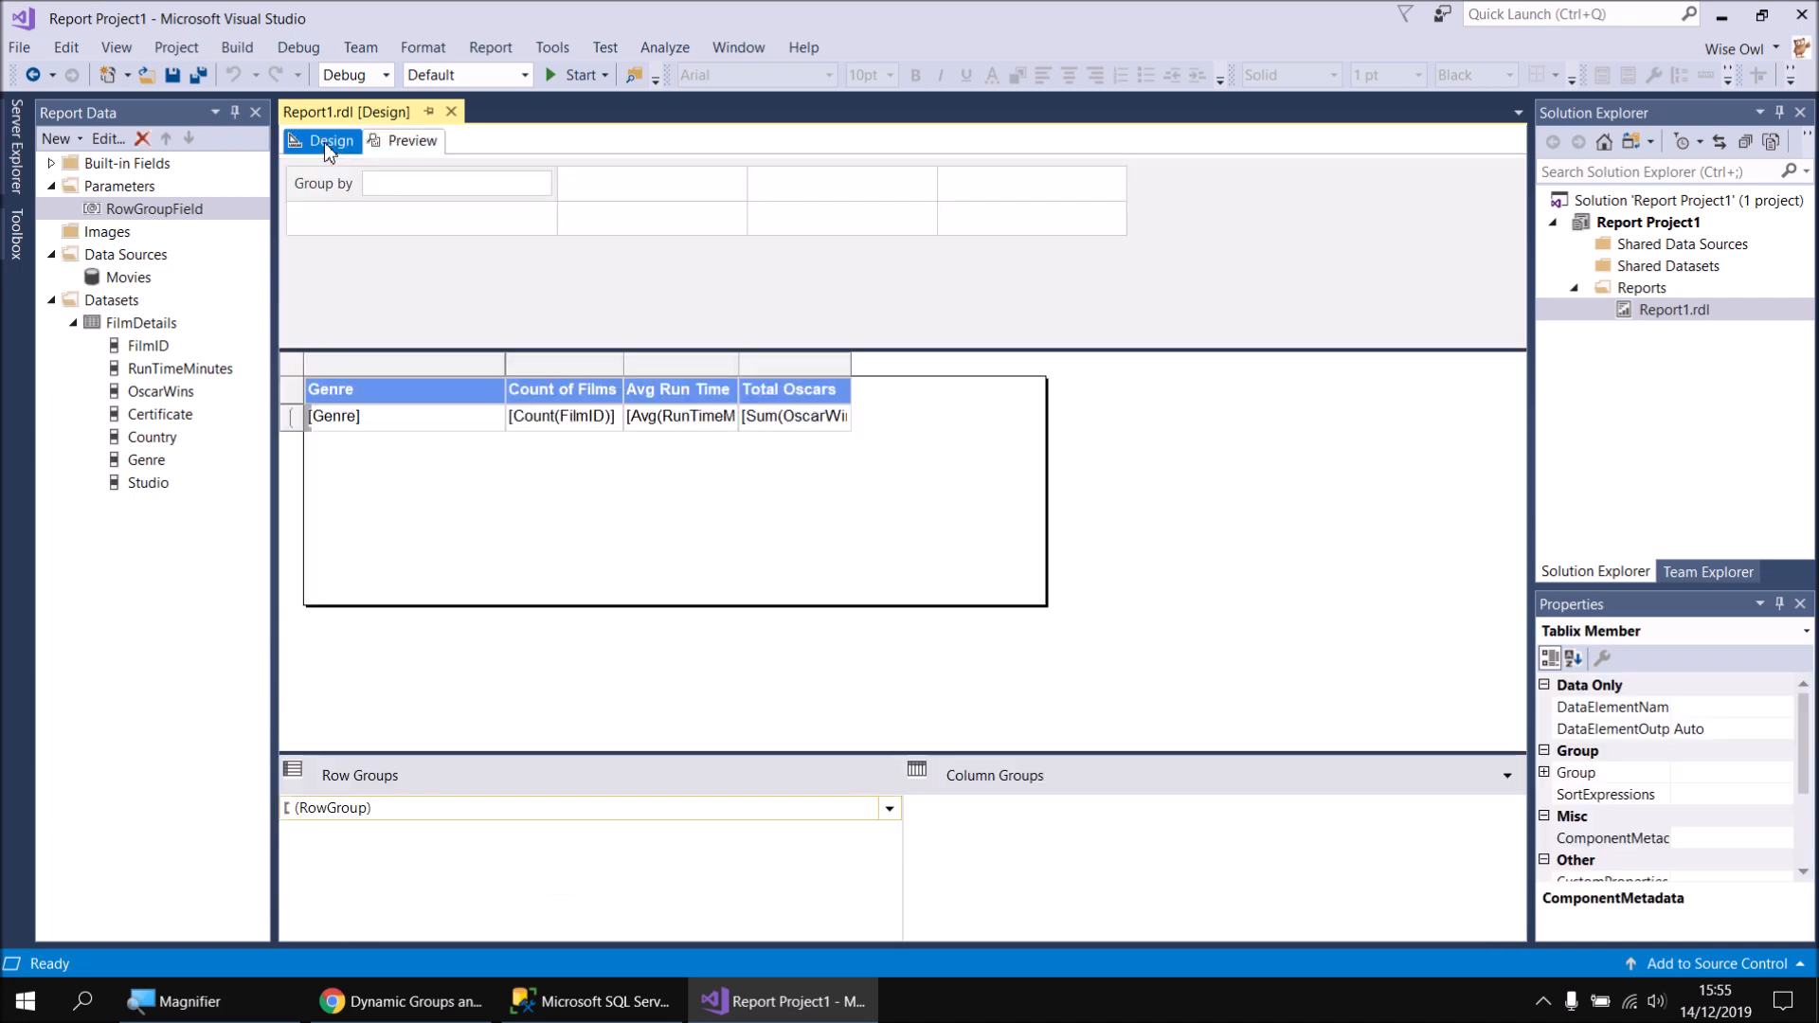
right_click(428, 811)
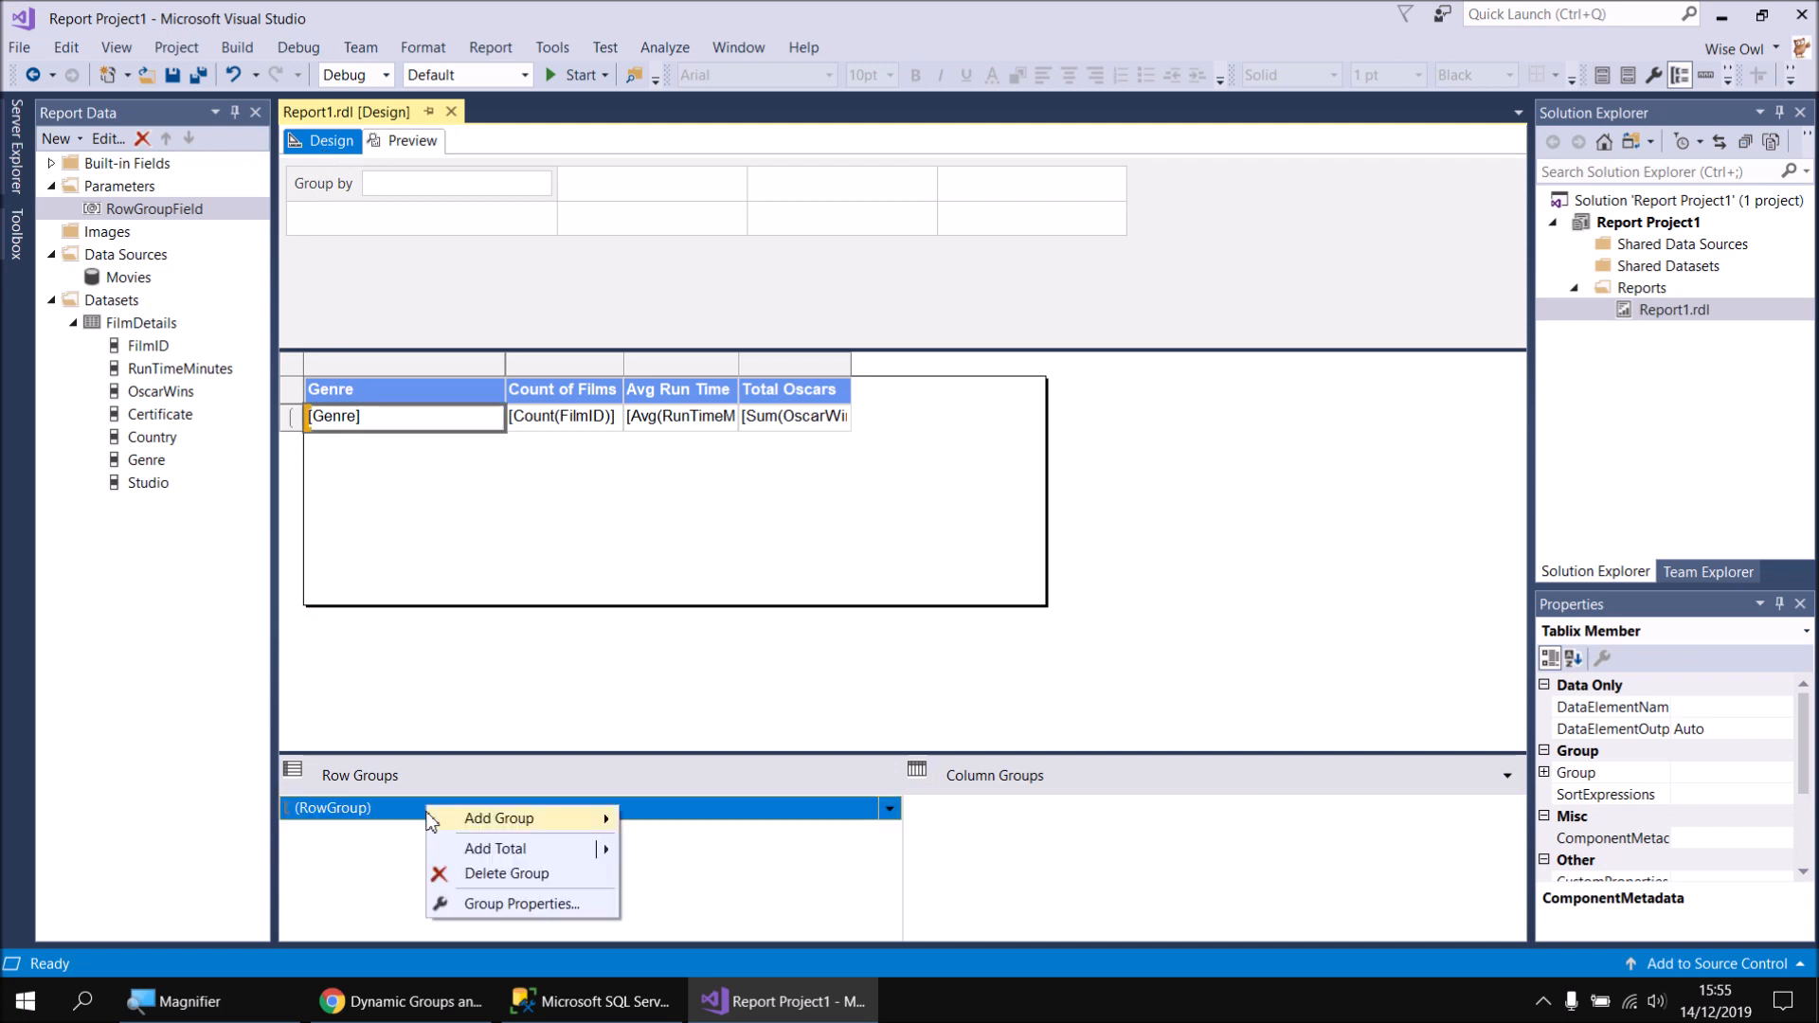
left_click(481, 905)
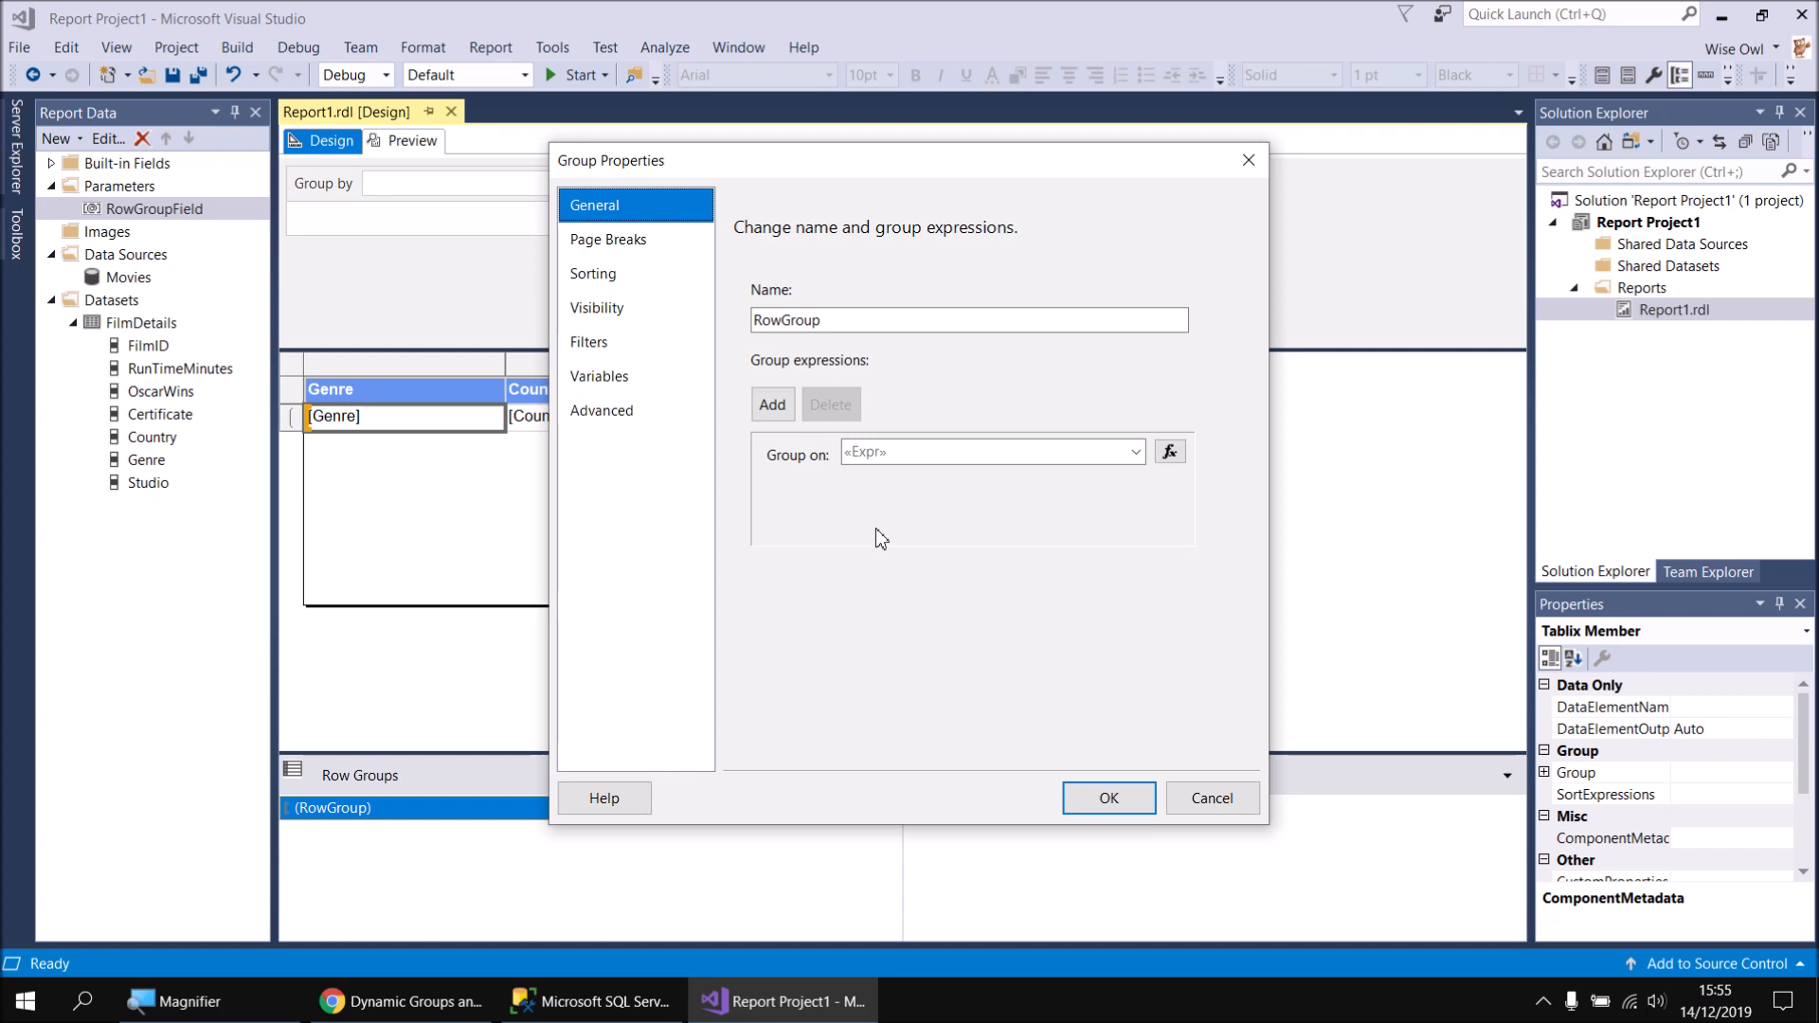
left_click(1170, 453)
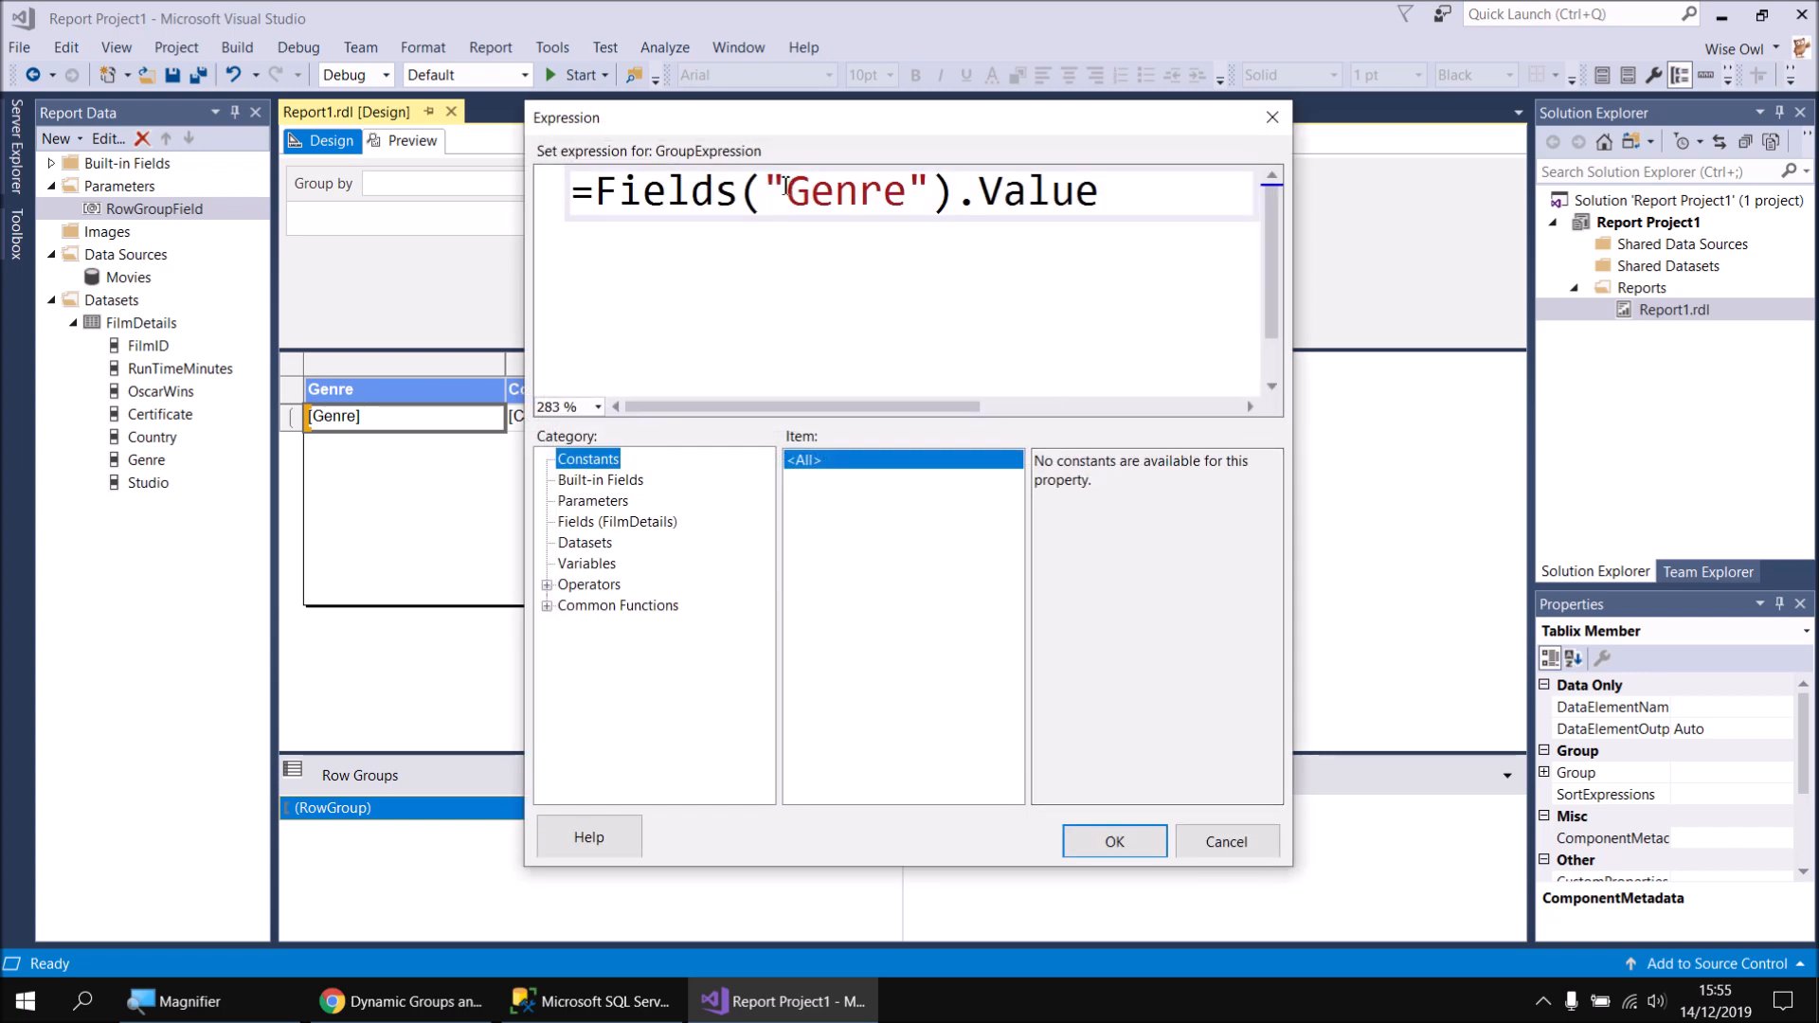
left_click_drag(769, 185, 934, 210)
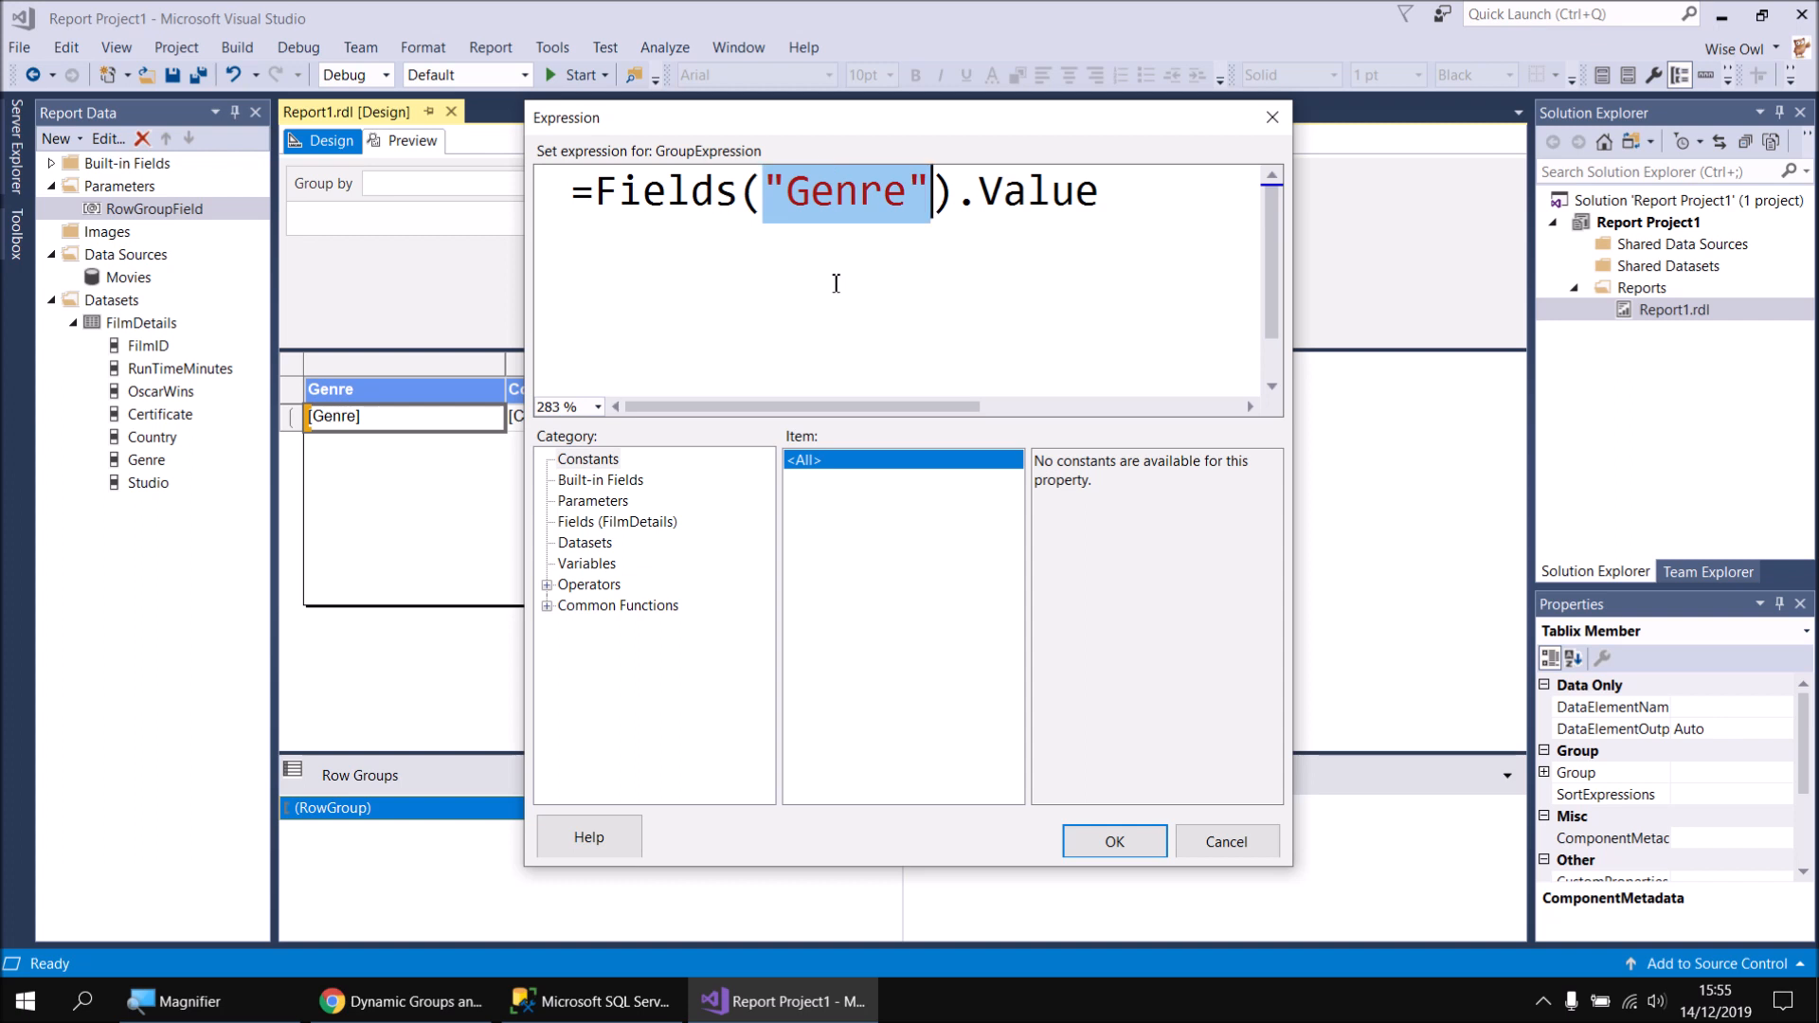
key("BackSpace")
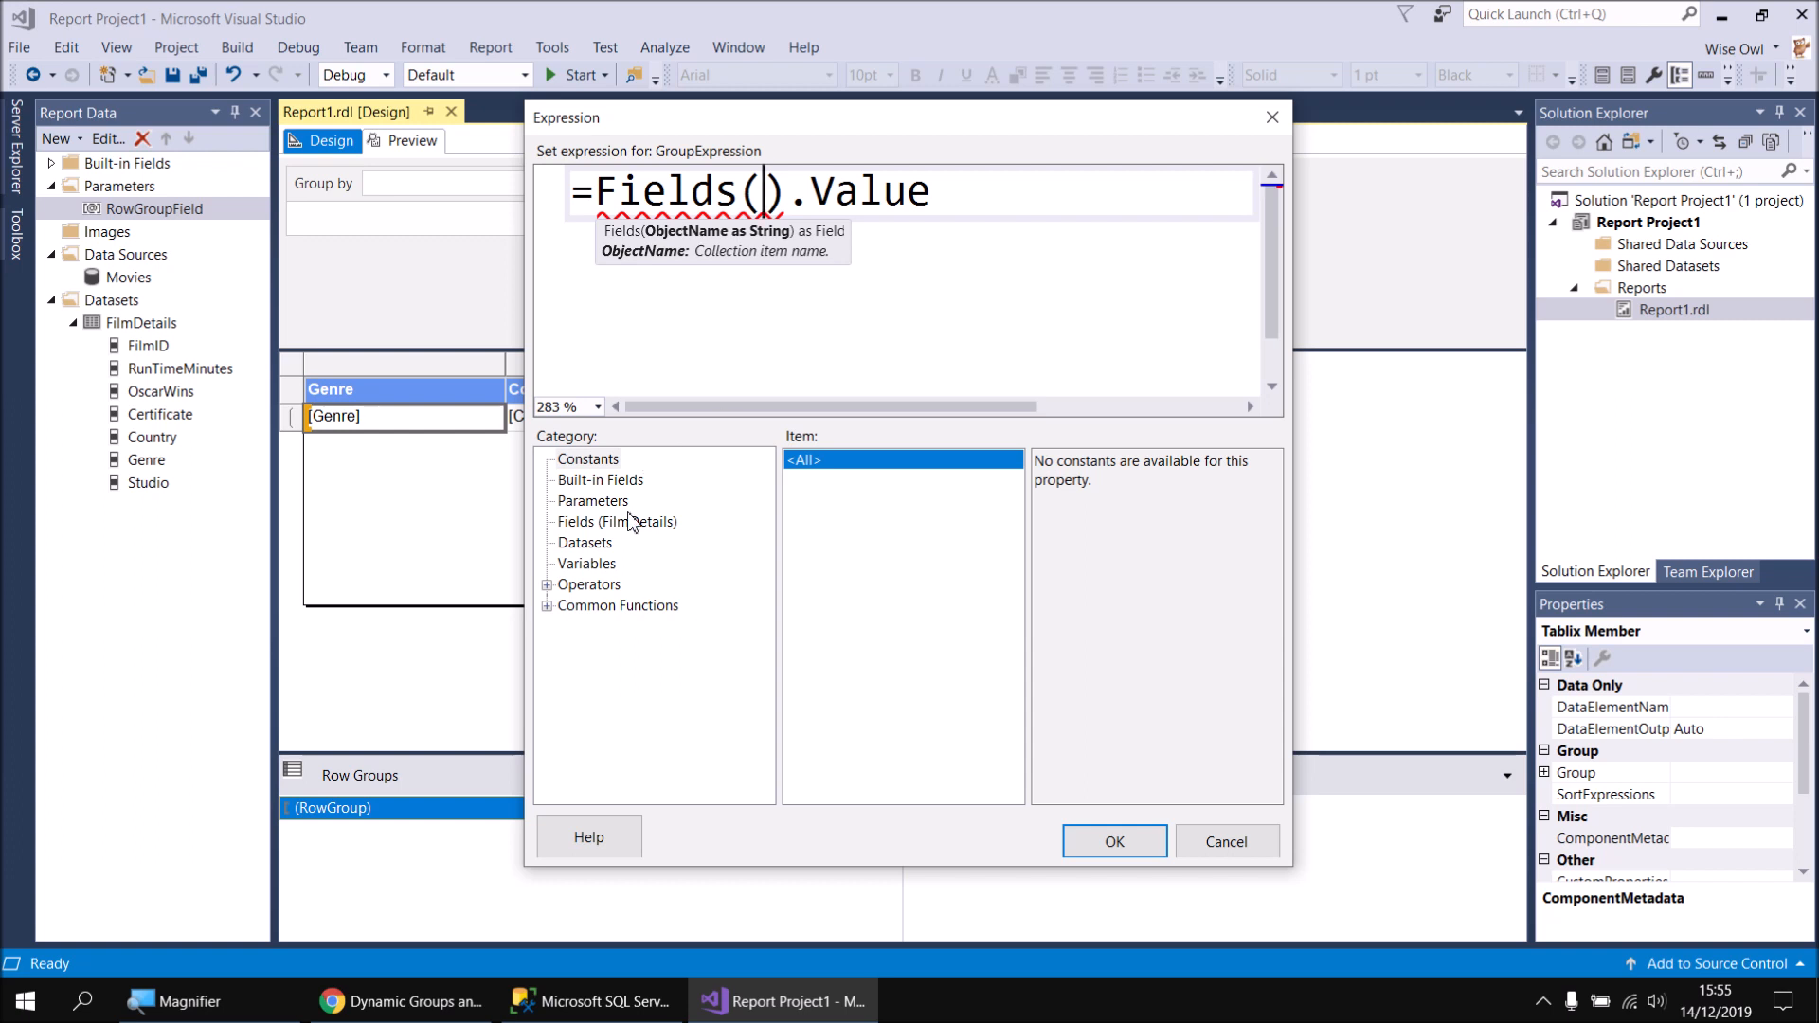
left_click(593, 501)
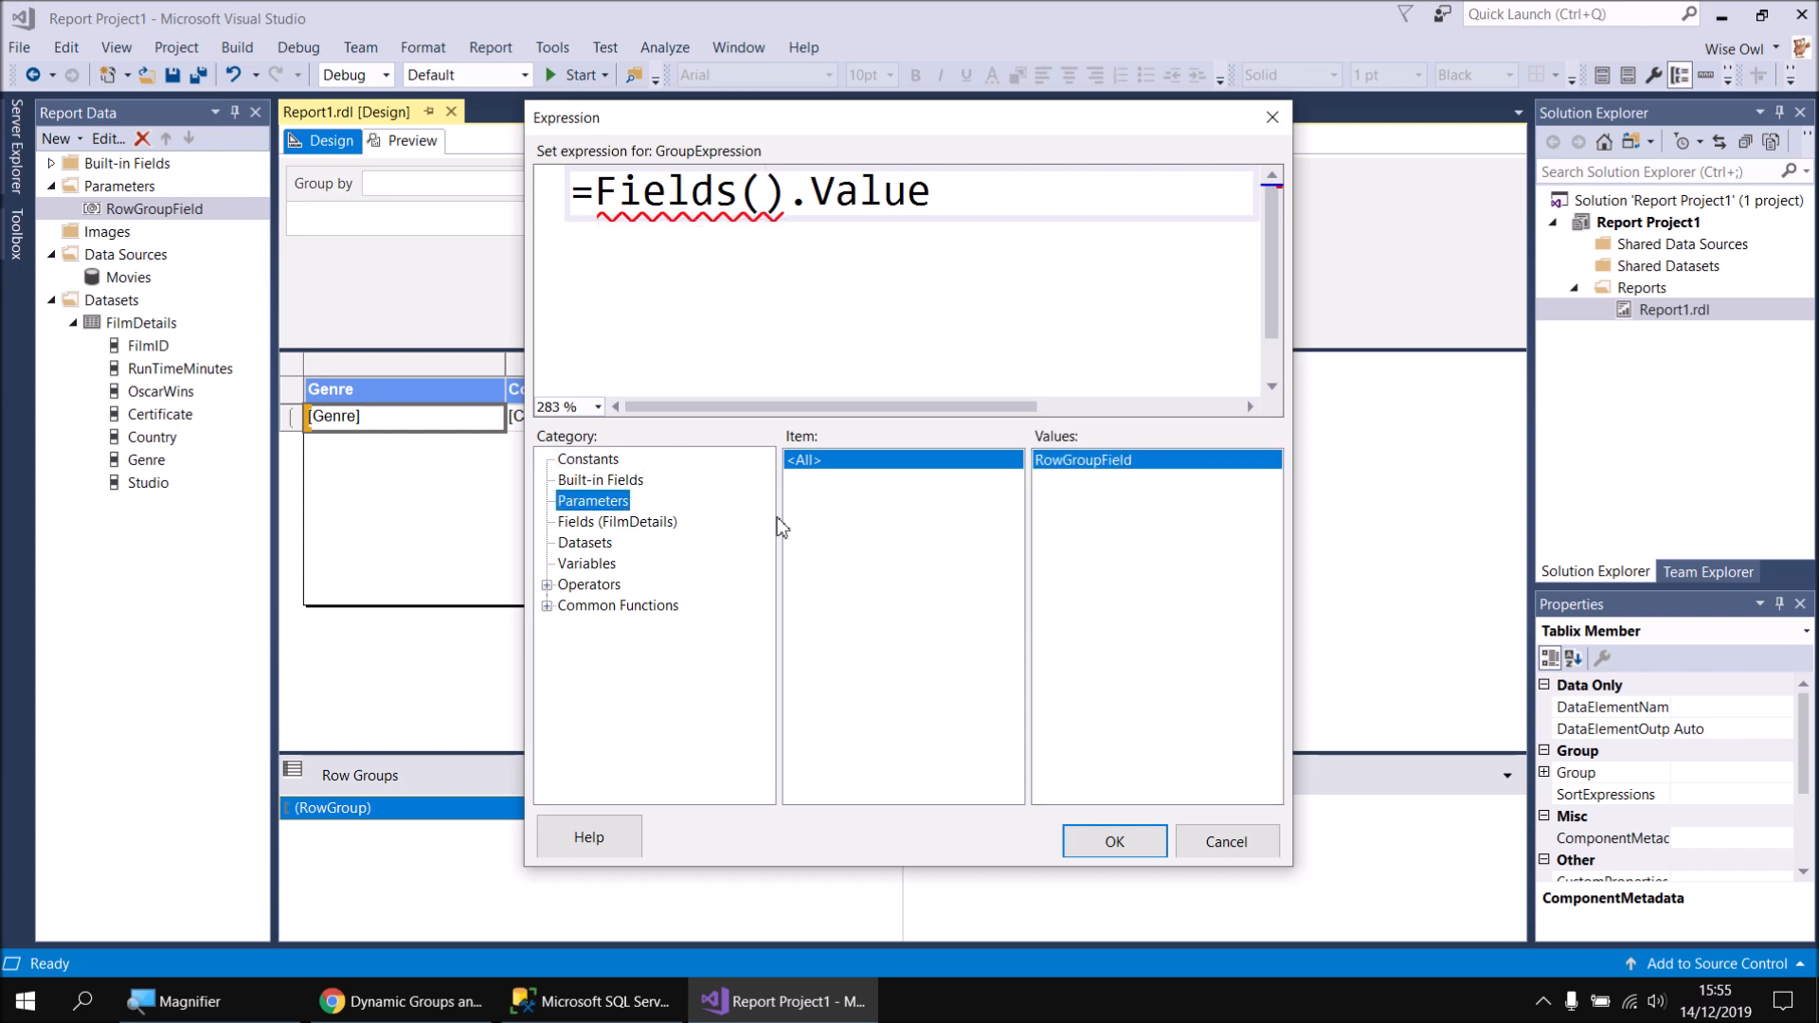
left_click(771, 194)
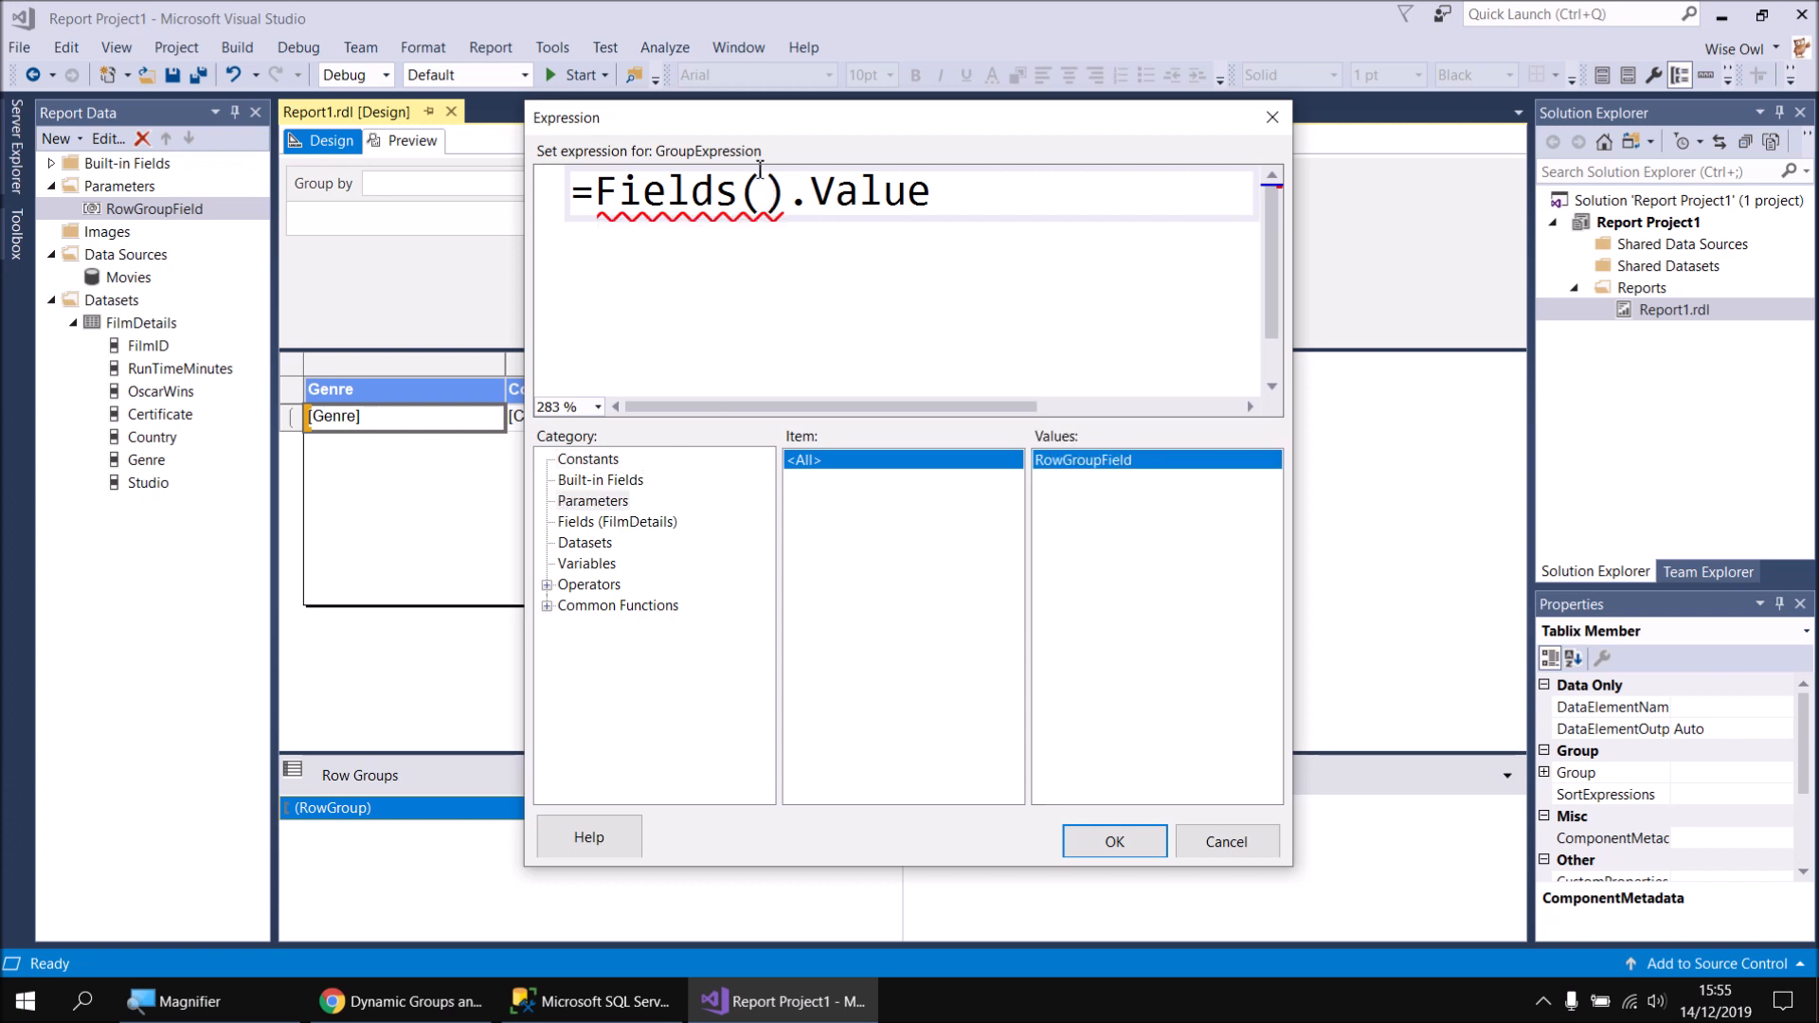
double_click(1077, 461)
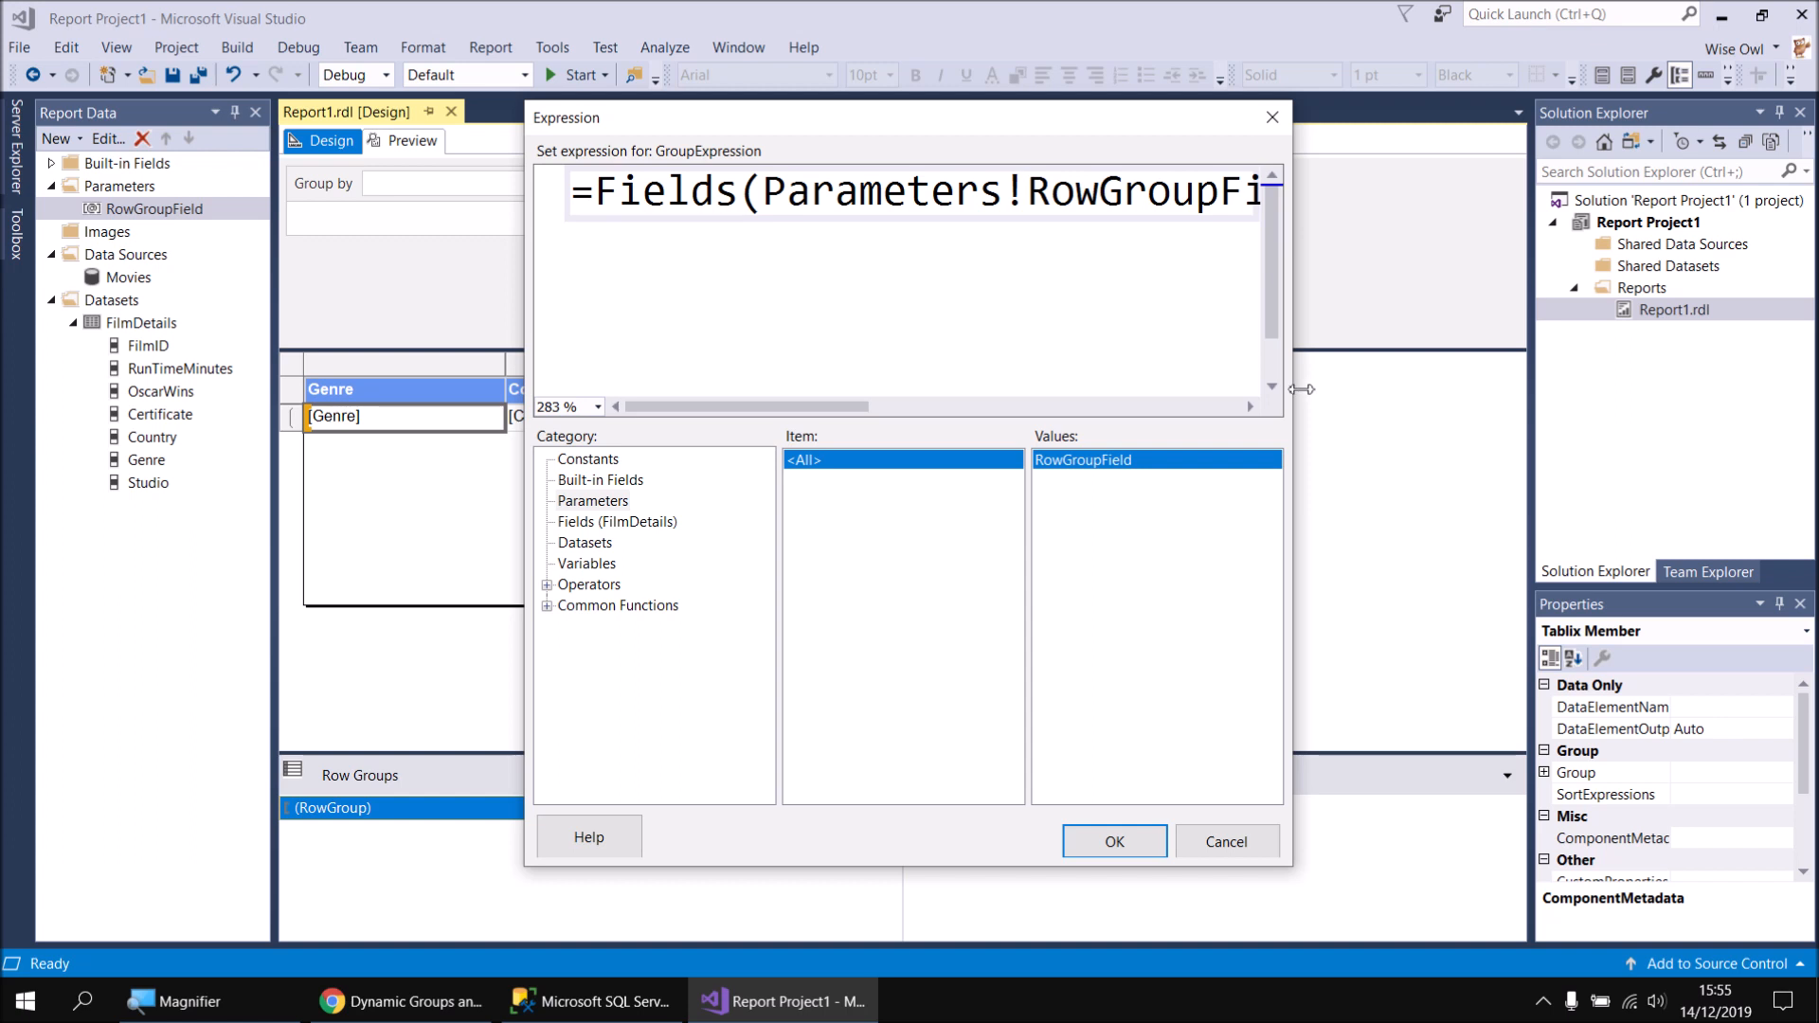
Widen the expression editor to show the whole grouping expression, highlight its parameter reference, and apply the expression to the group
left_click_drag(1300, 388, 1711, 373)
left_click_drag(1254, 125, 1099, 117)
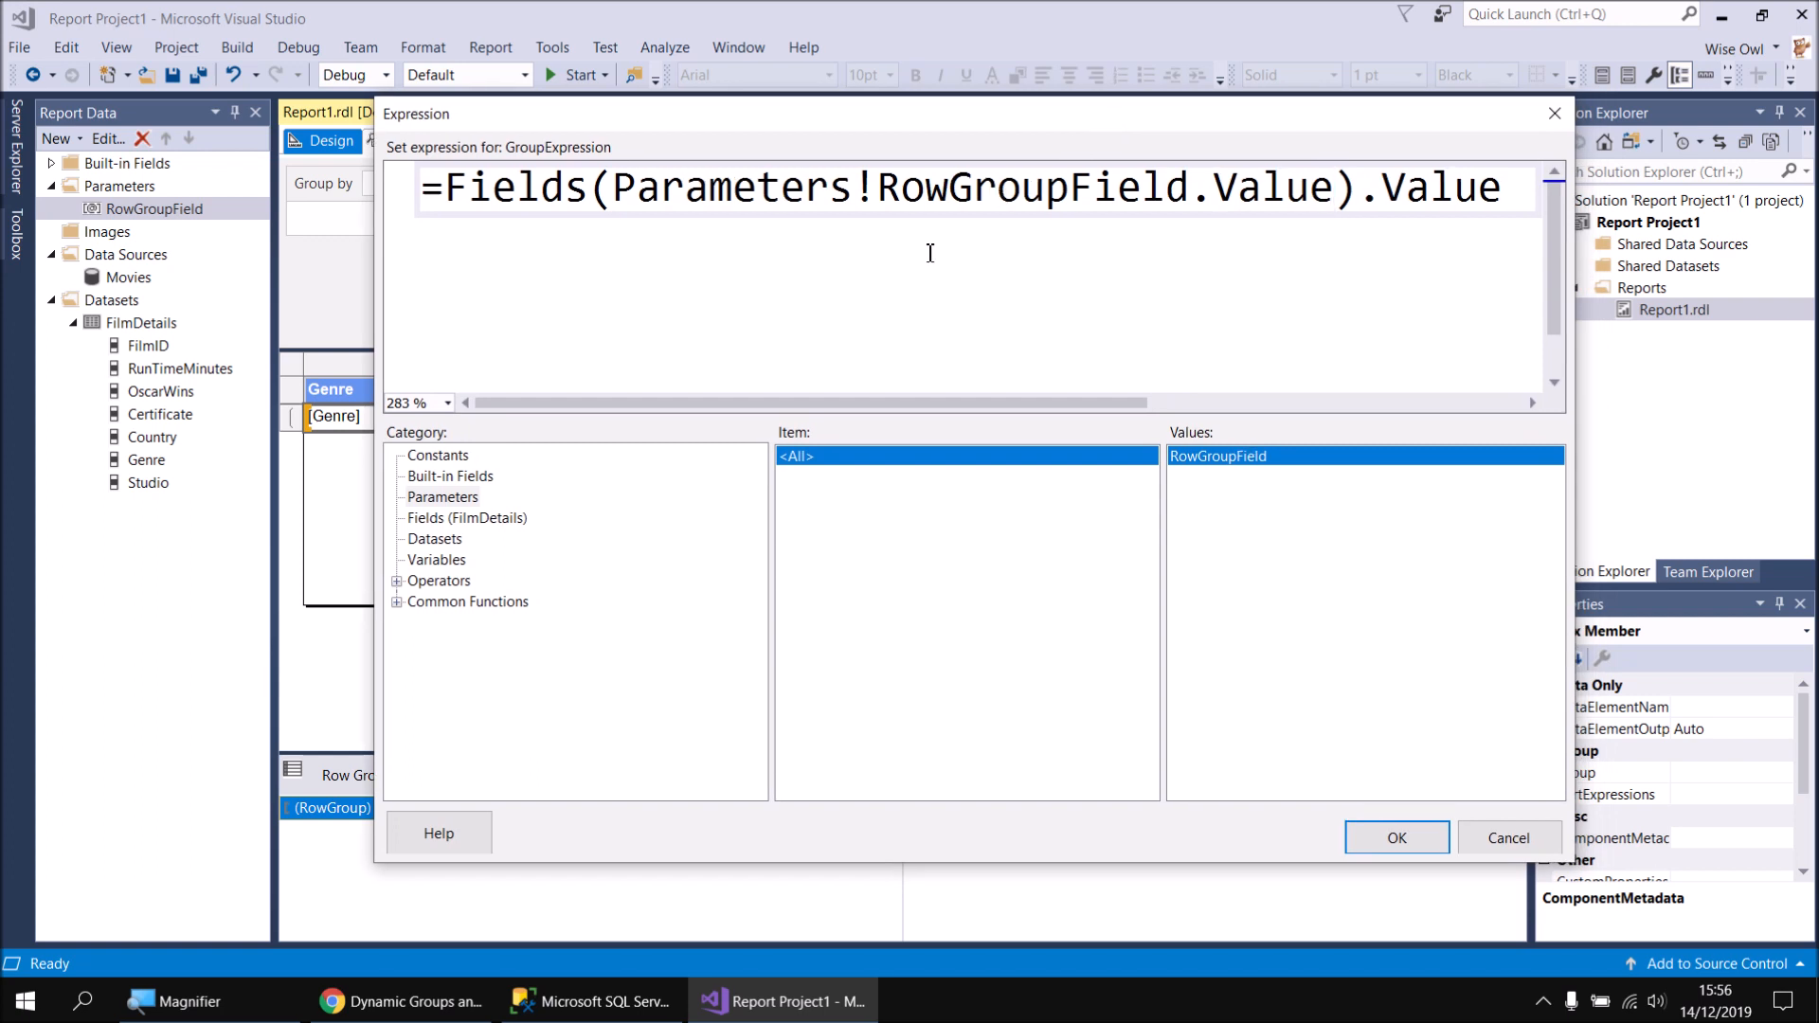
left_click(614, 190)
left_click_drag(614, 189, 1334, 185)
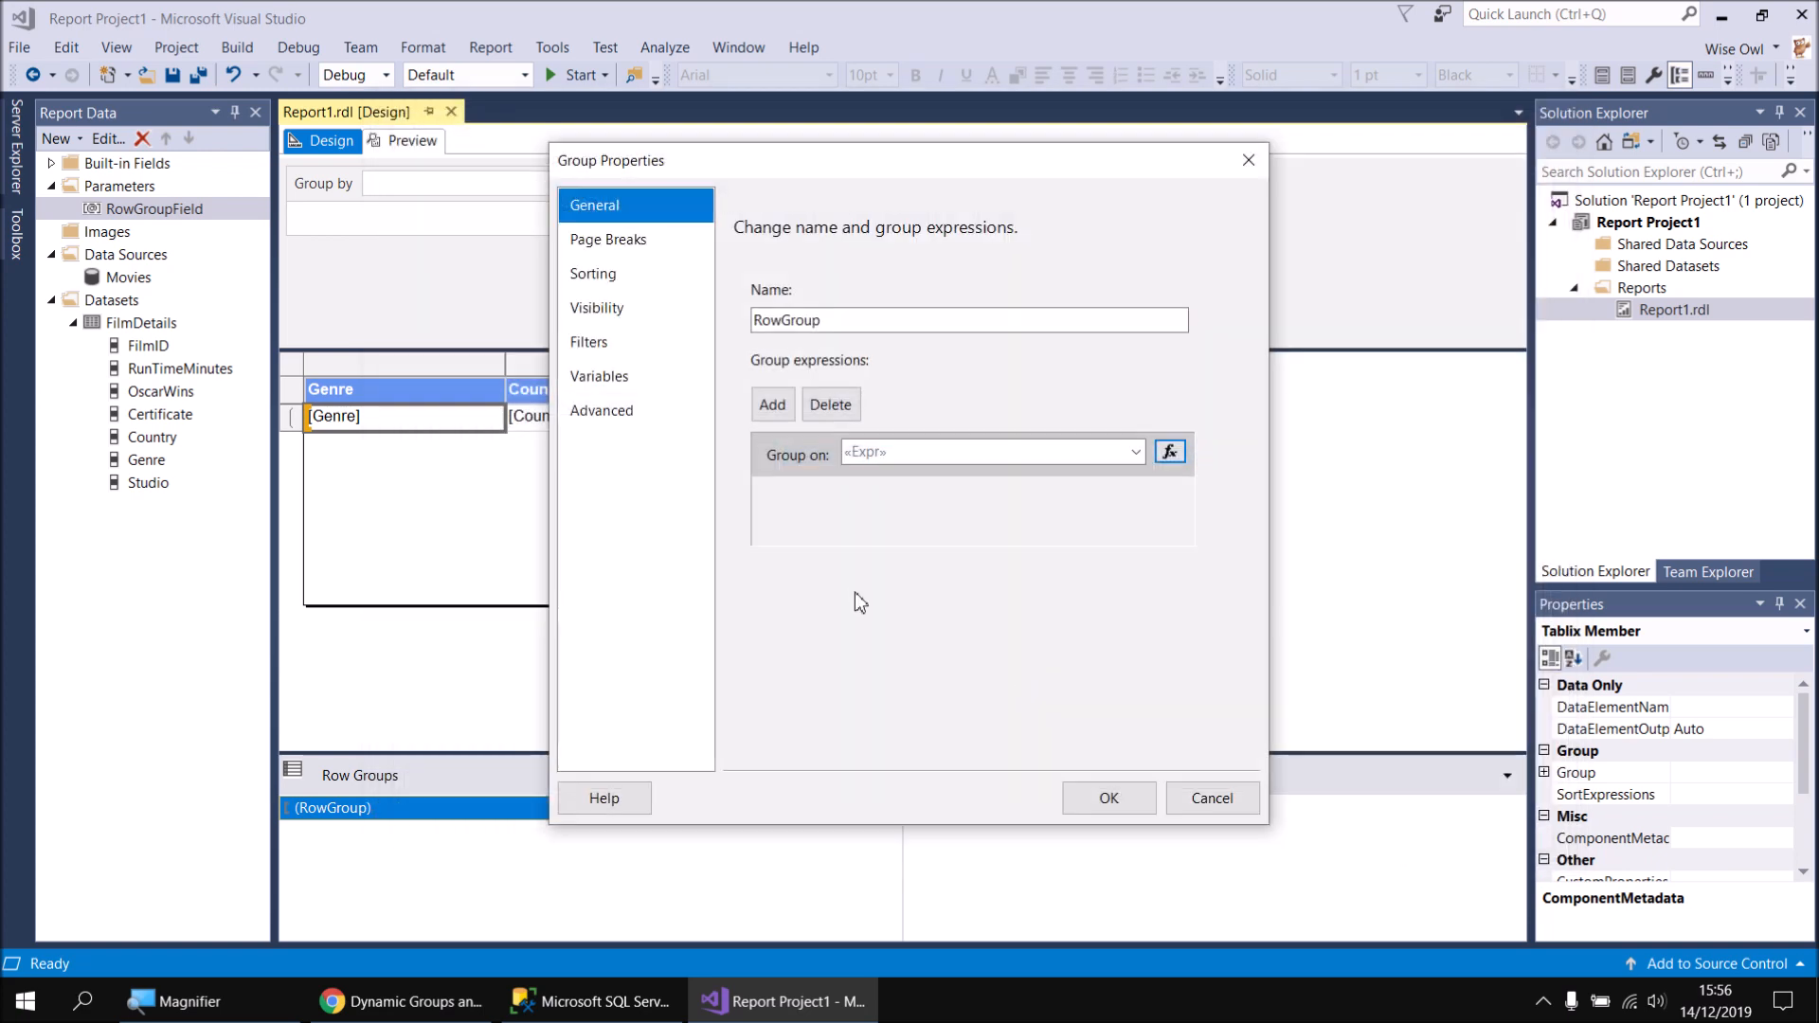
left_click(1108, 799)
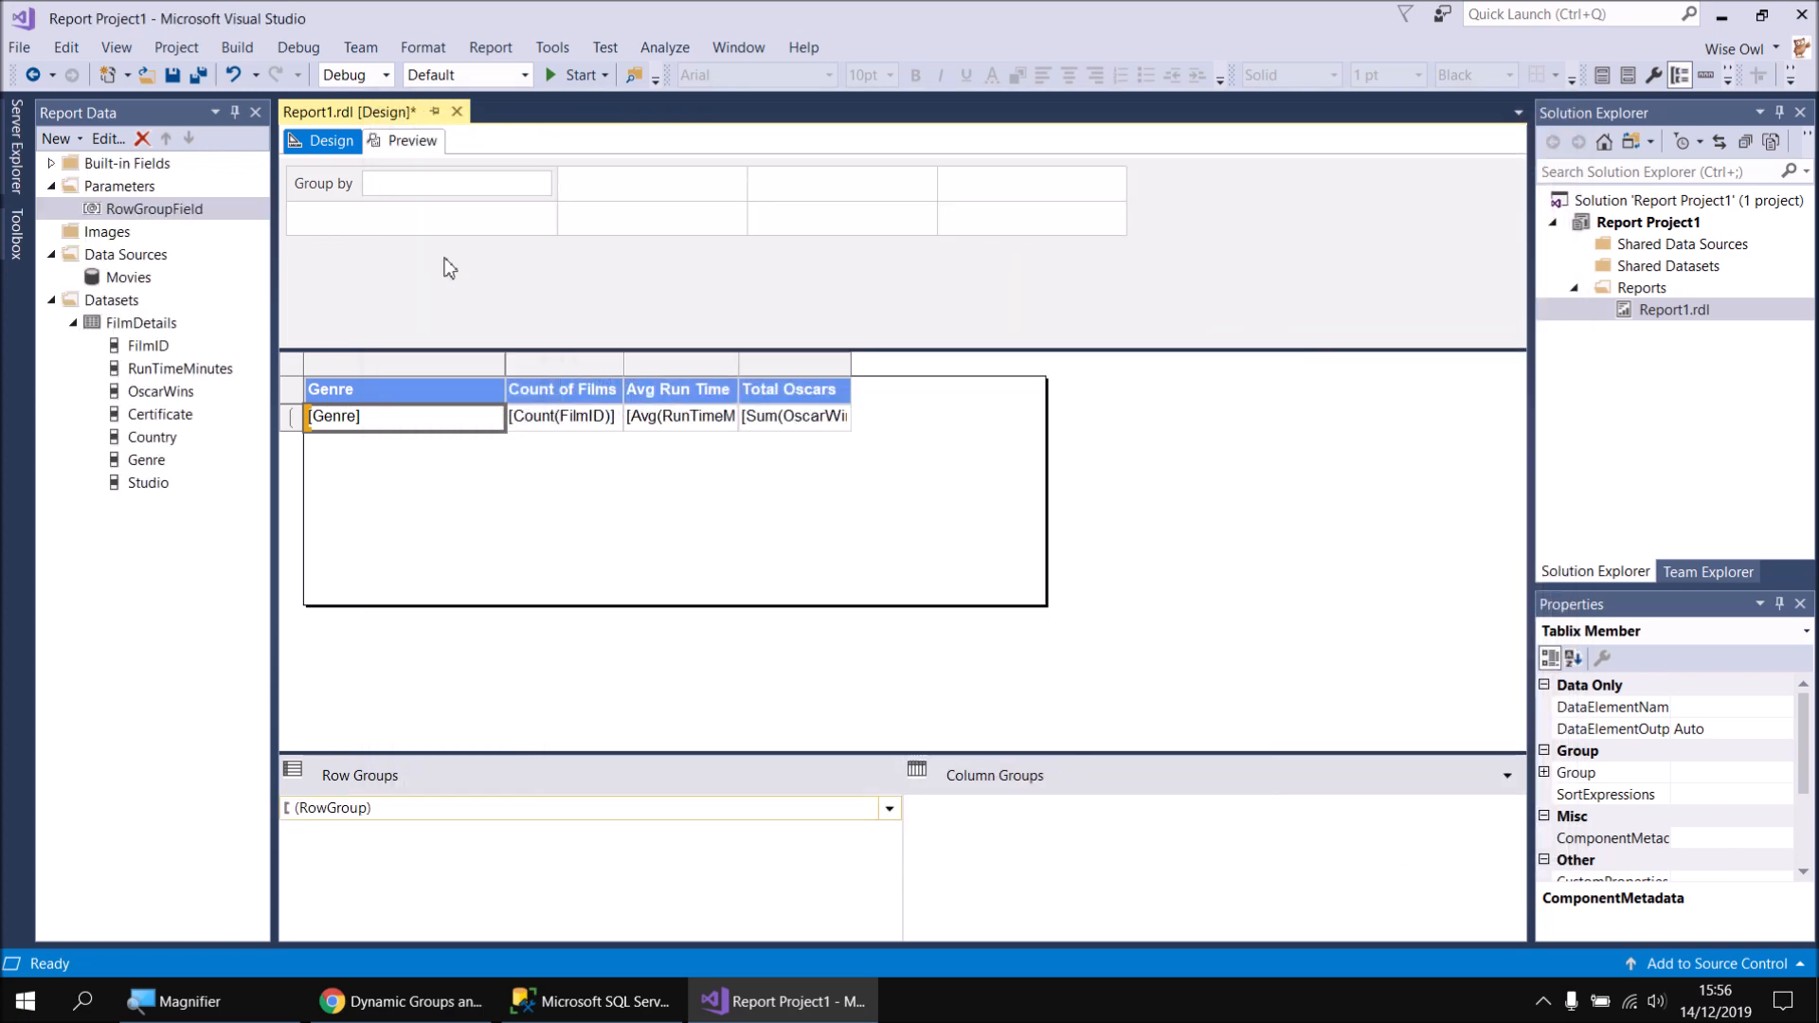
Preview the report with Genre as the Group by value, and run it again with Certificate
left_click(409, 156)
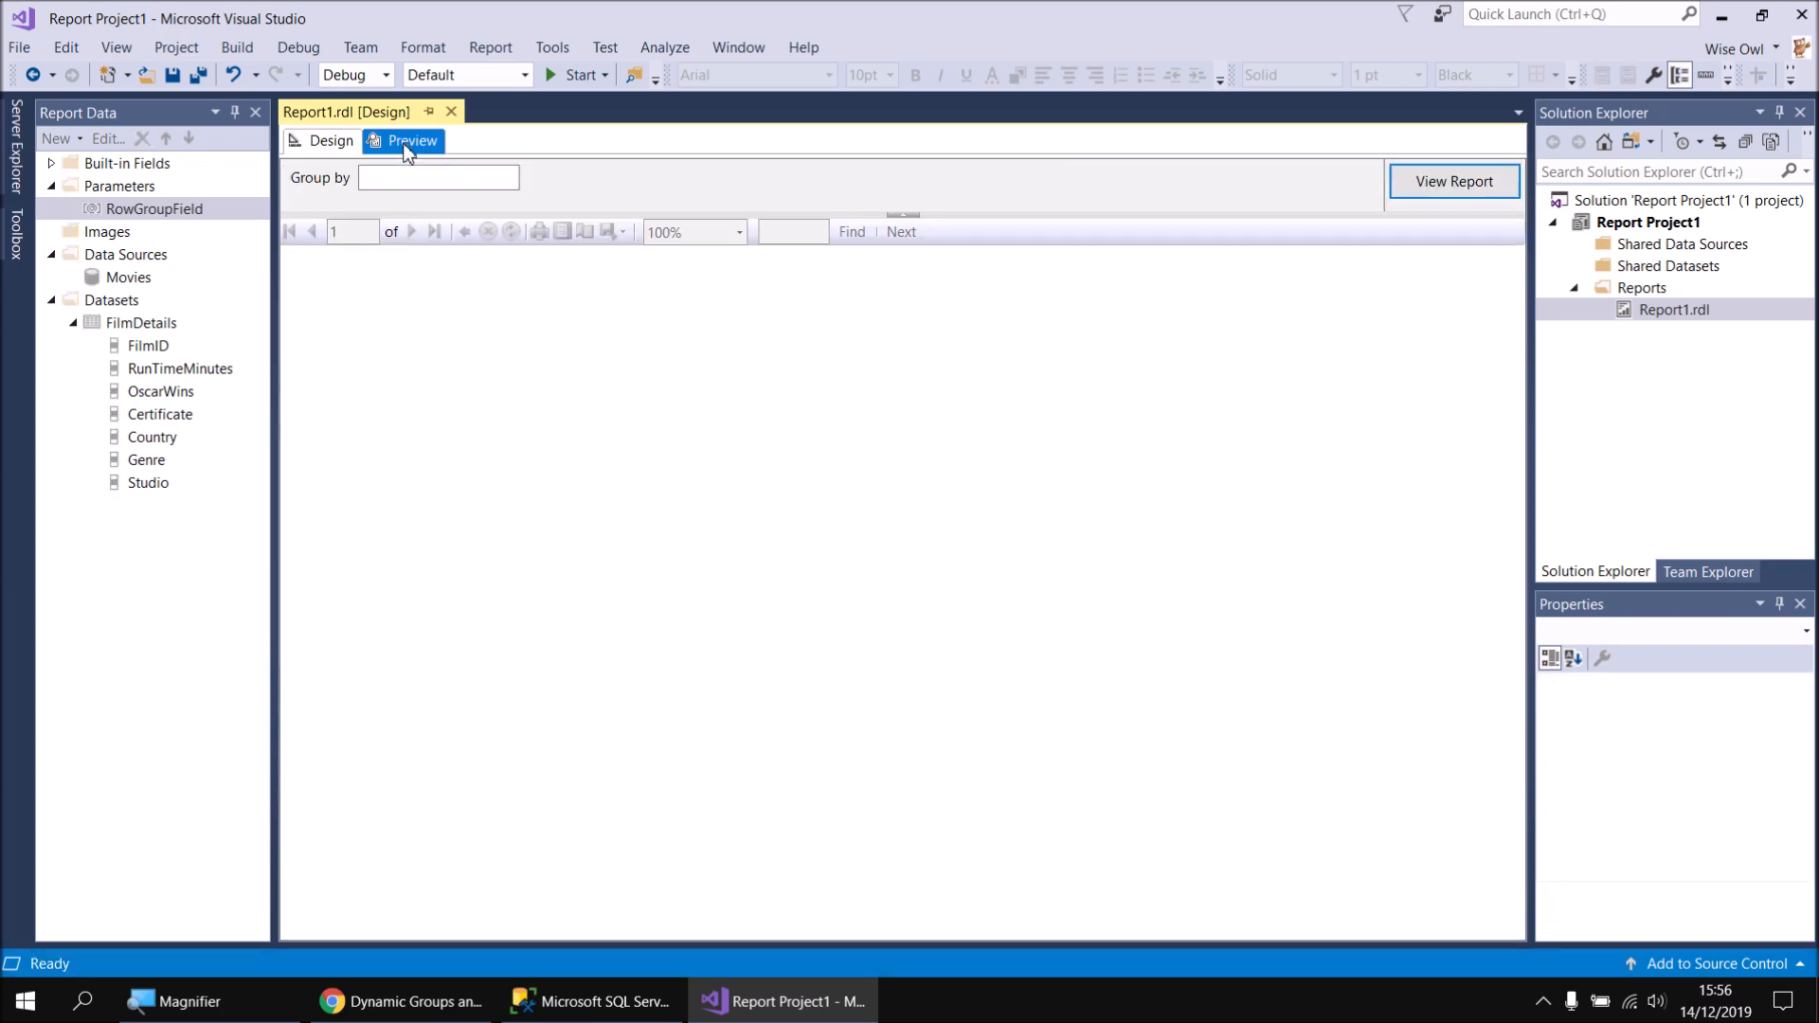
left_click(389, 180)
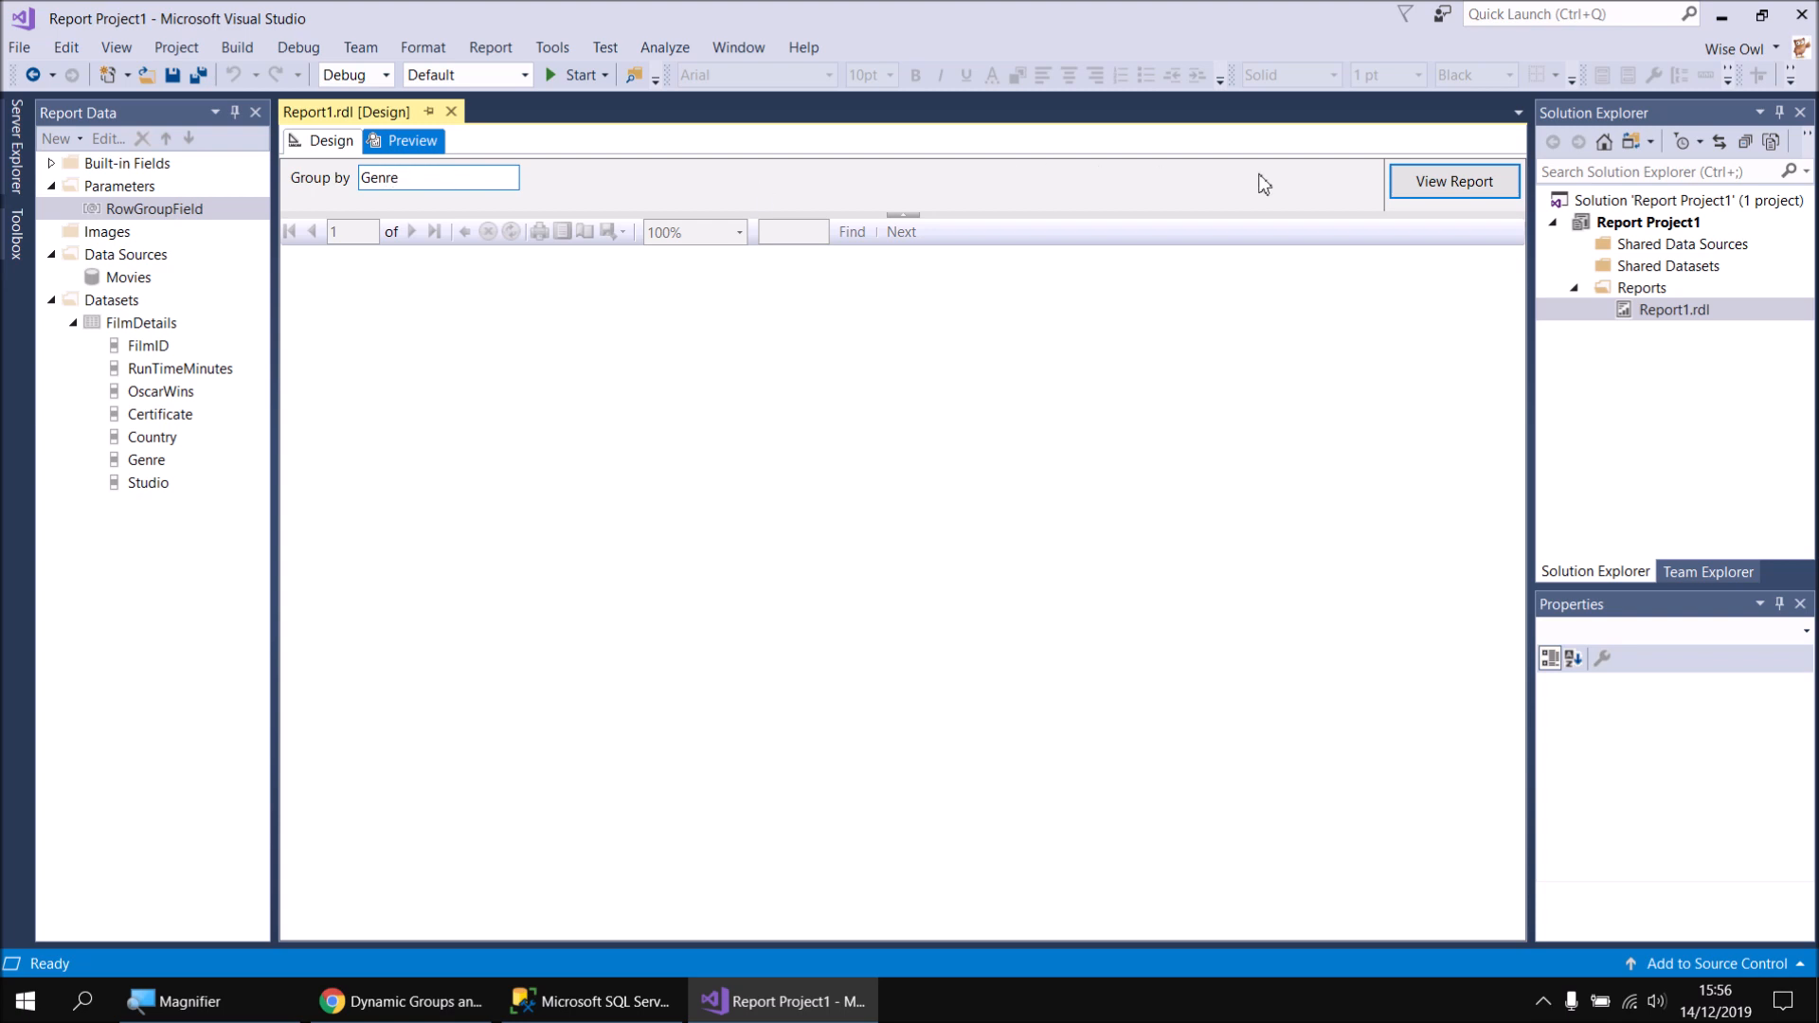
left_click(1464, 184)
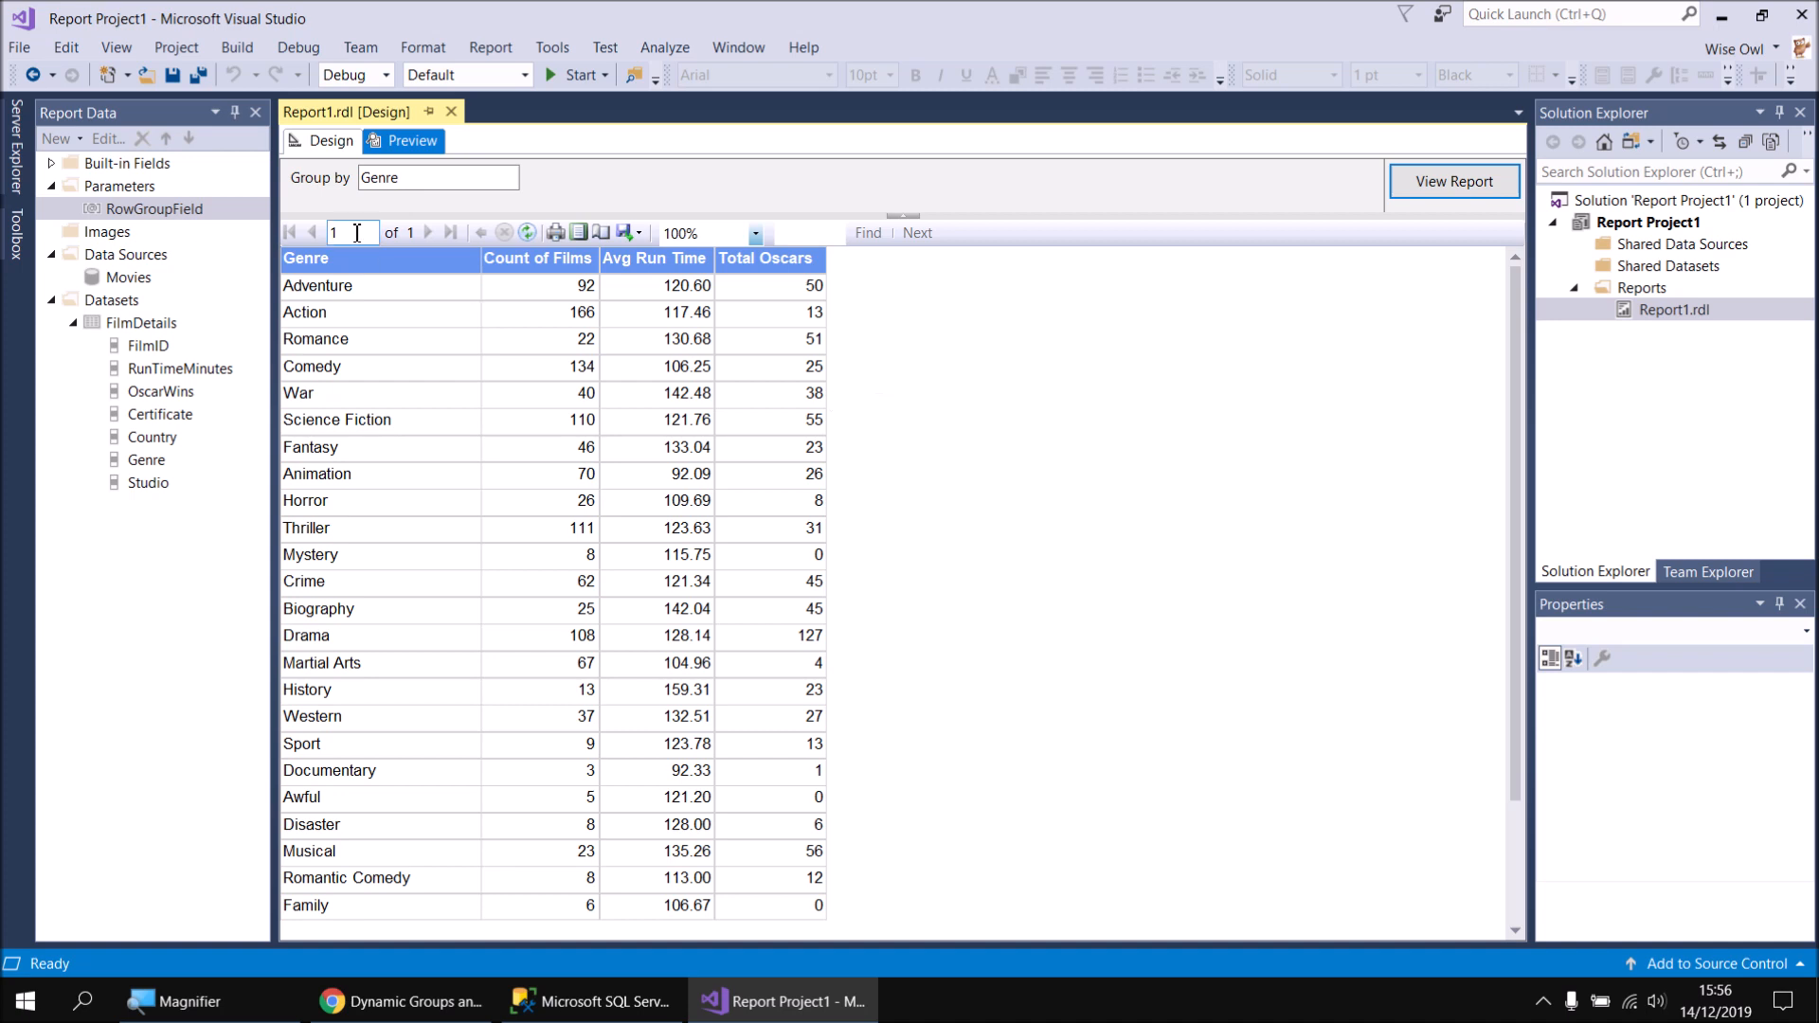
left_click_drag(405, 179, 364, 182)
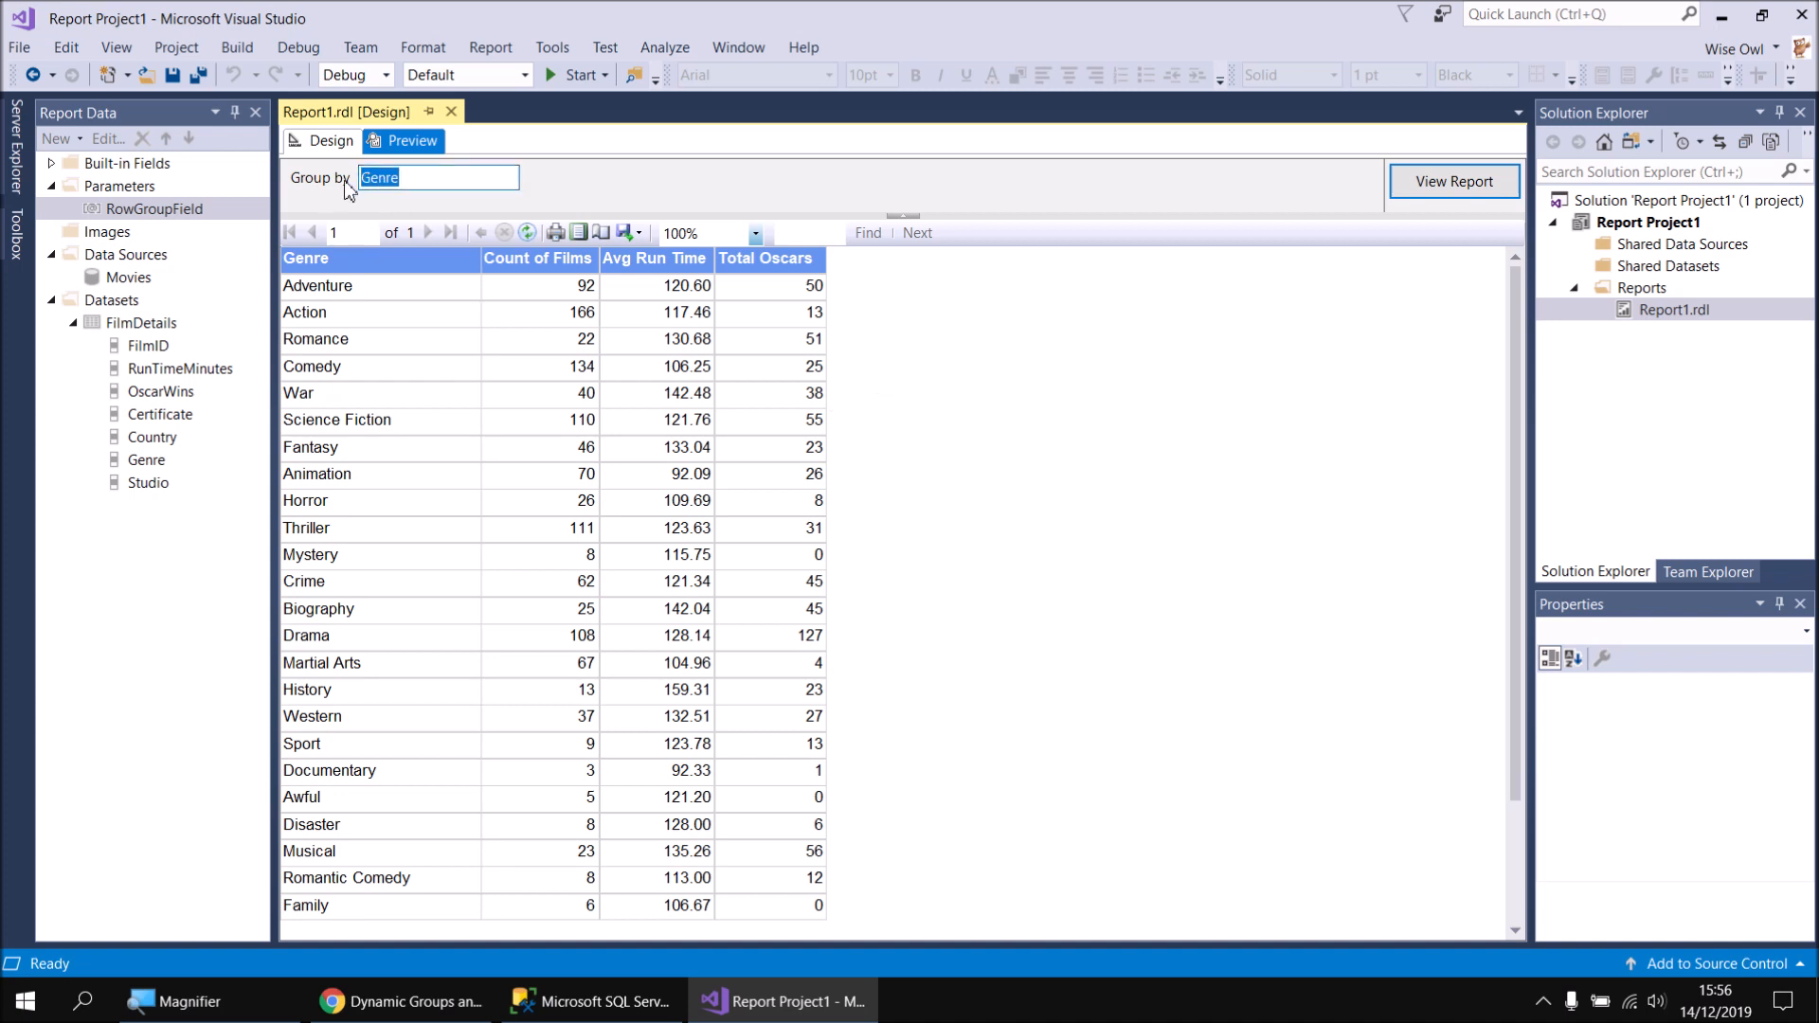
type("Certificat")
key("Return")
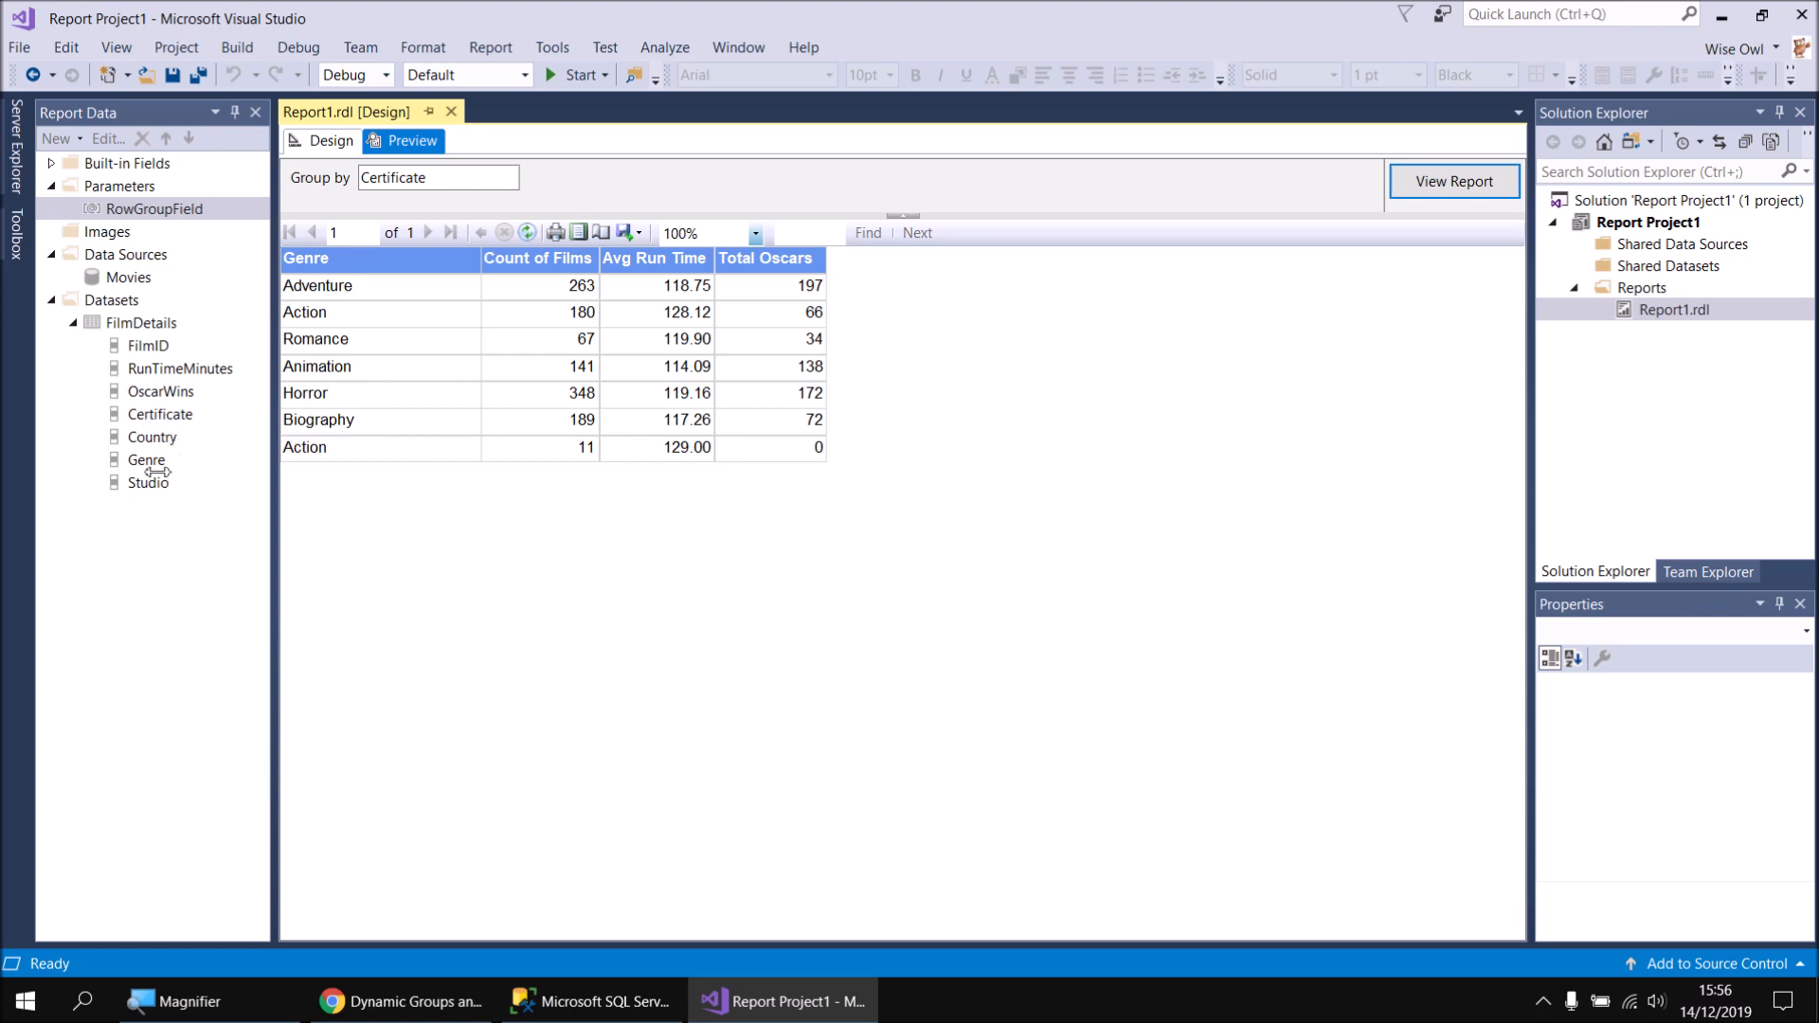
Run the report preview with Studio as the Group by value to check the grouping
left_click_drag(434, 181, 367, 201)
type("Studio")
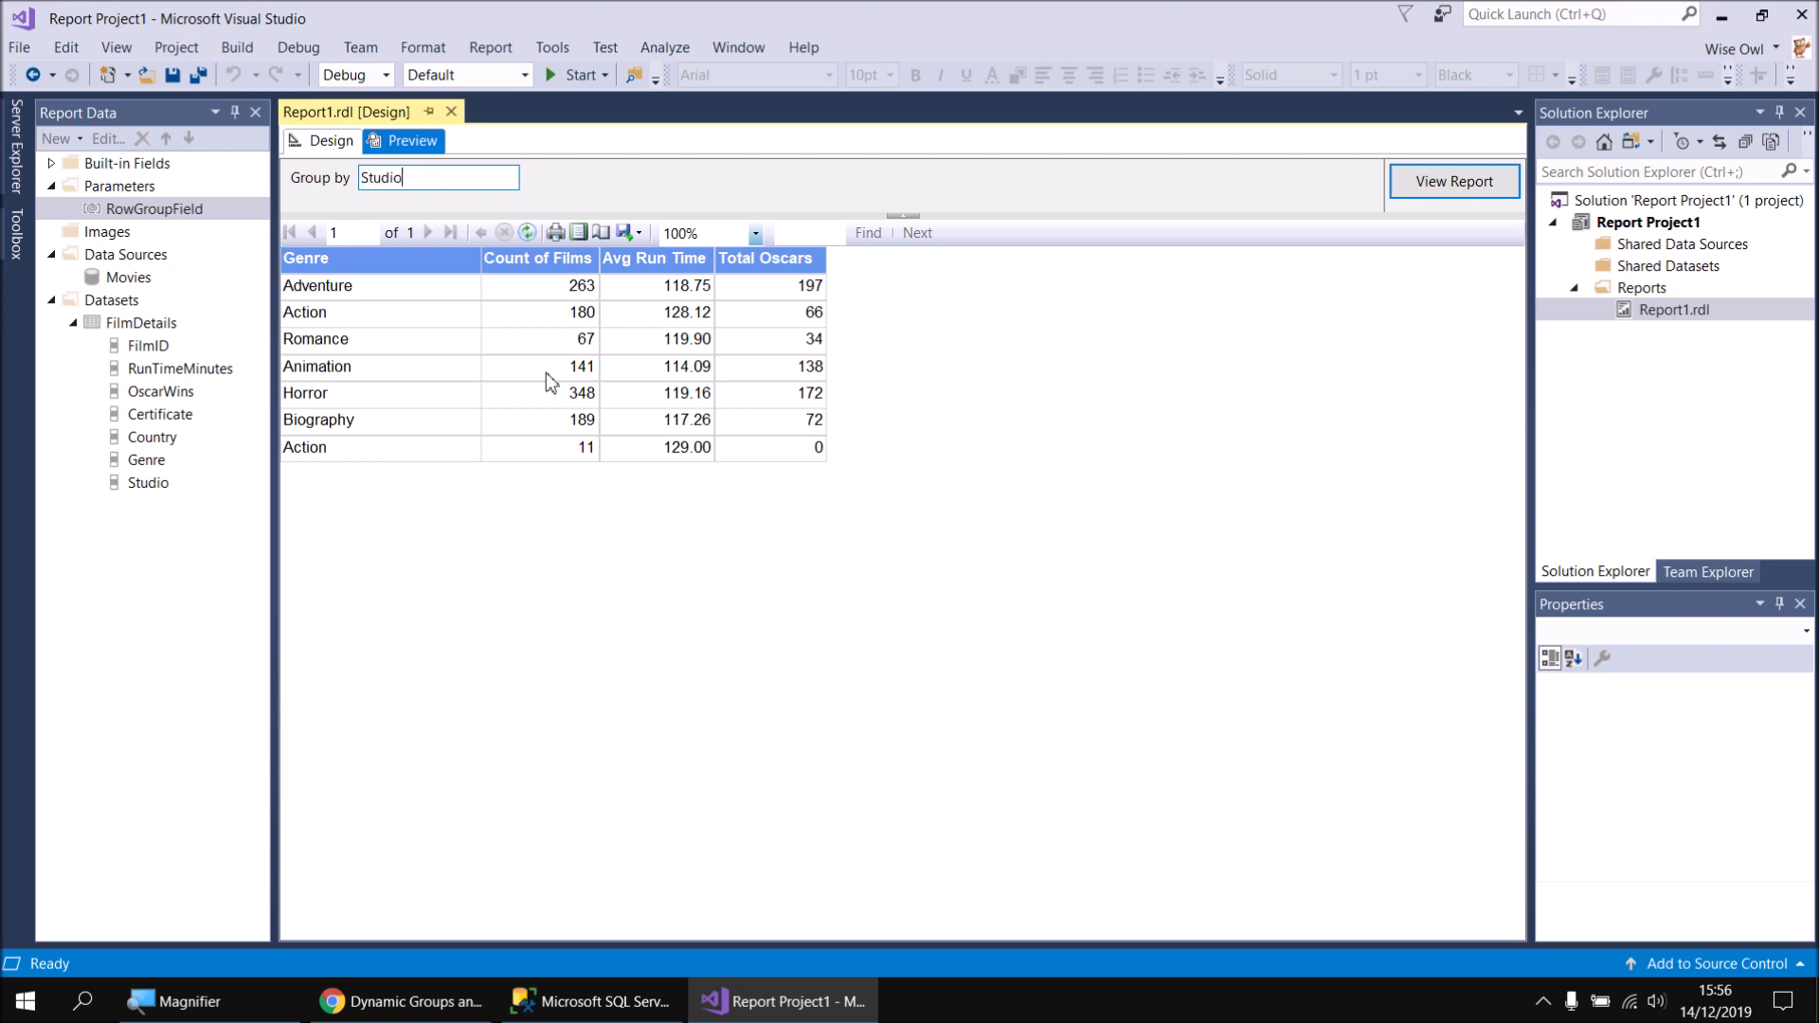
key("Return")
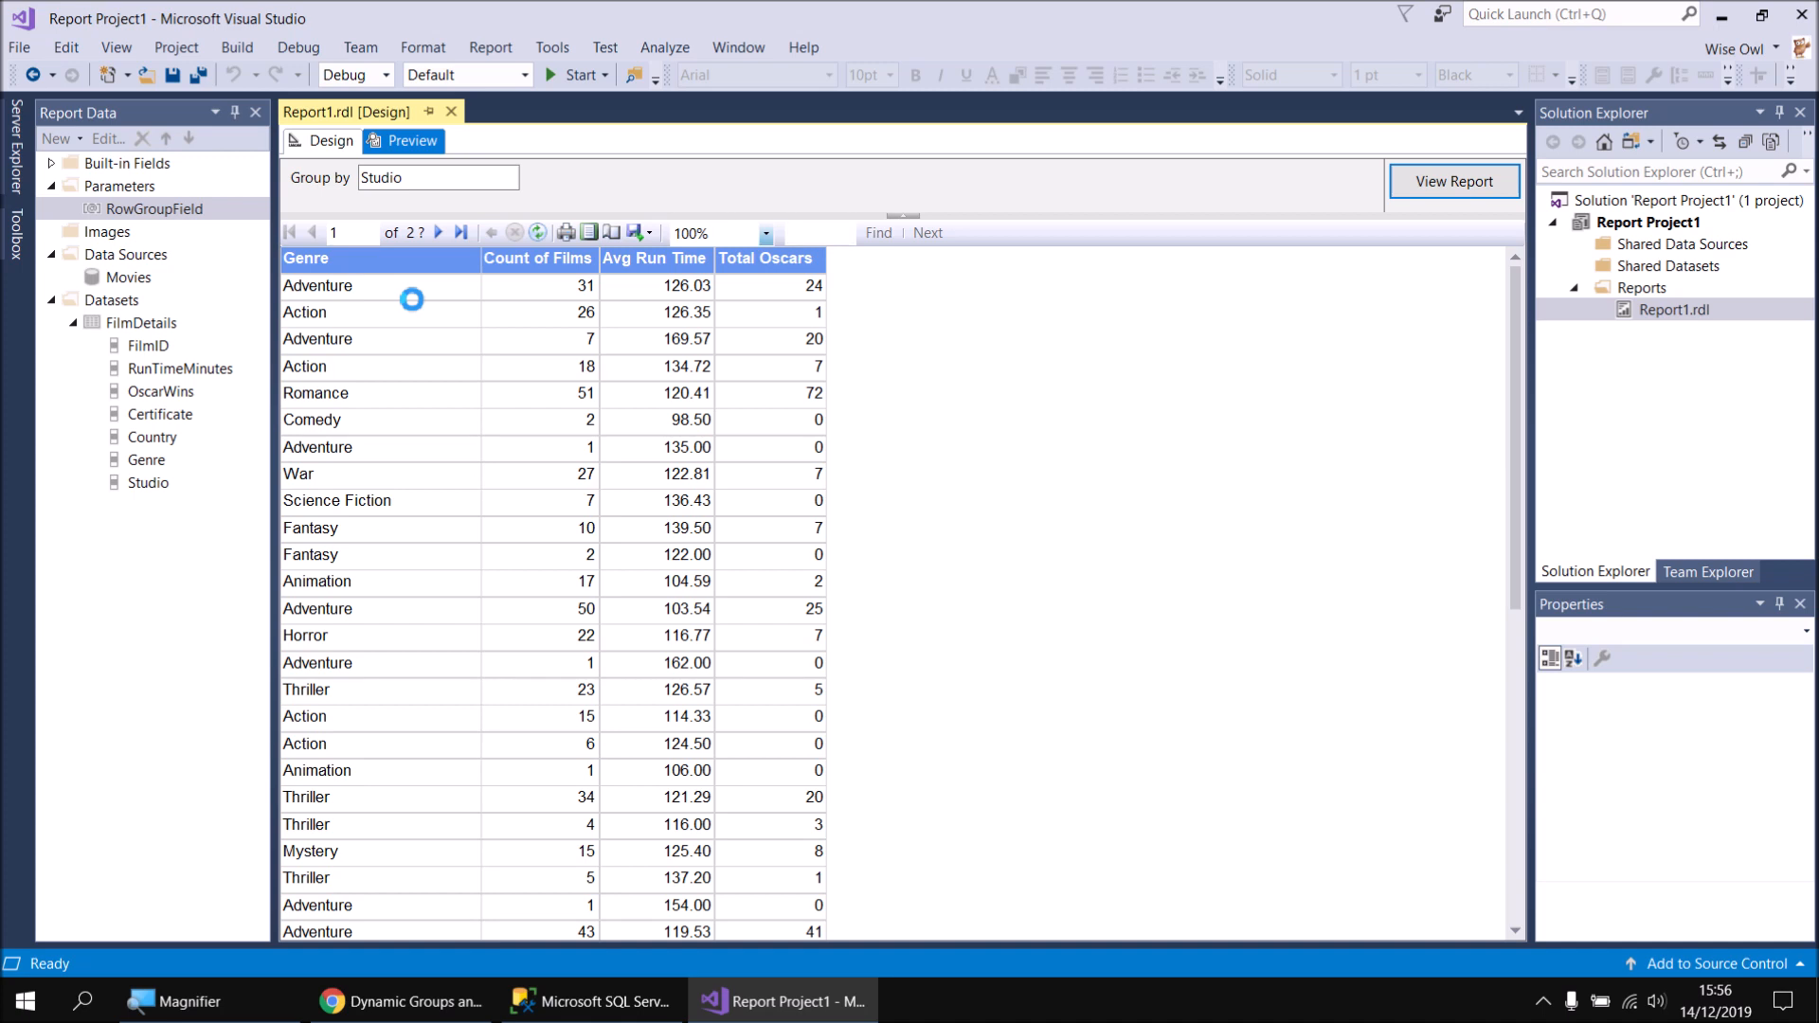
mouse_move(1514, 286)
left_mouse_down()
mouse_move(1509, 595)
mouse_move(1506, 284)
left_mouse_up()
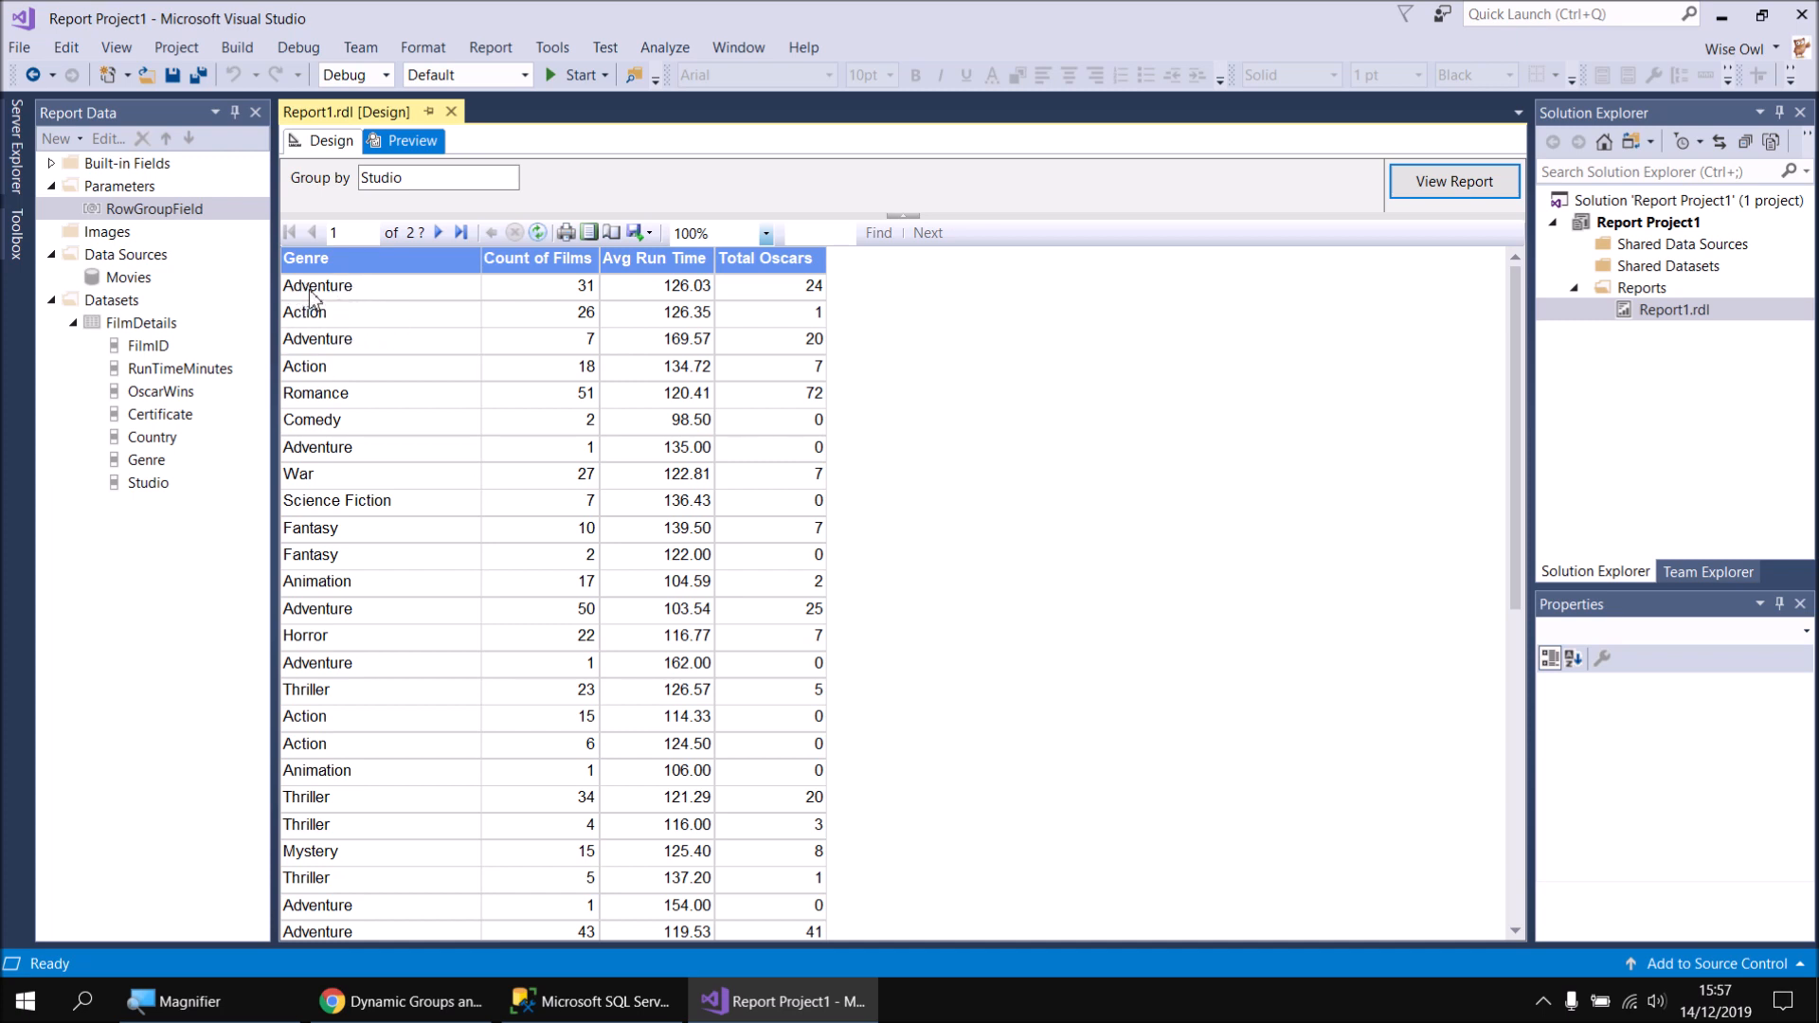
Set the expression of the [Genre] cell in the table's group row to =Fields(Parameters!RowGroupField.Value).Value
left_click(320, 141)
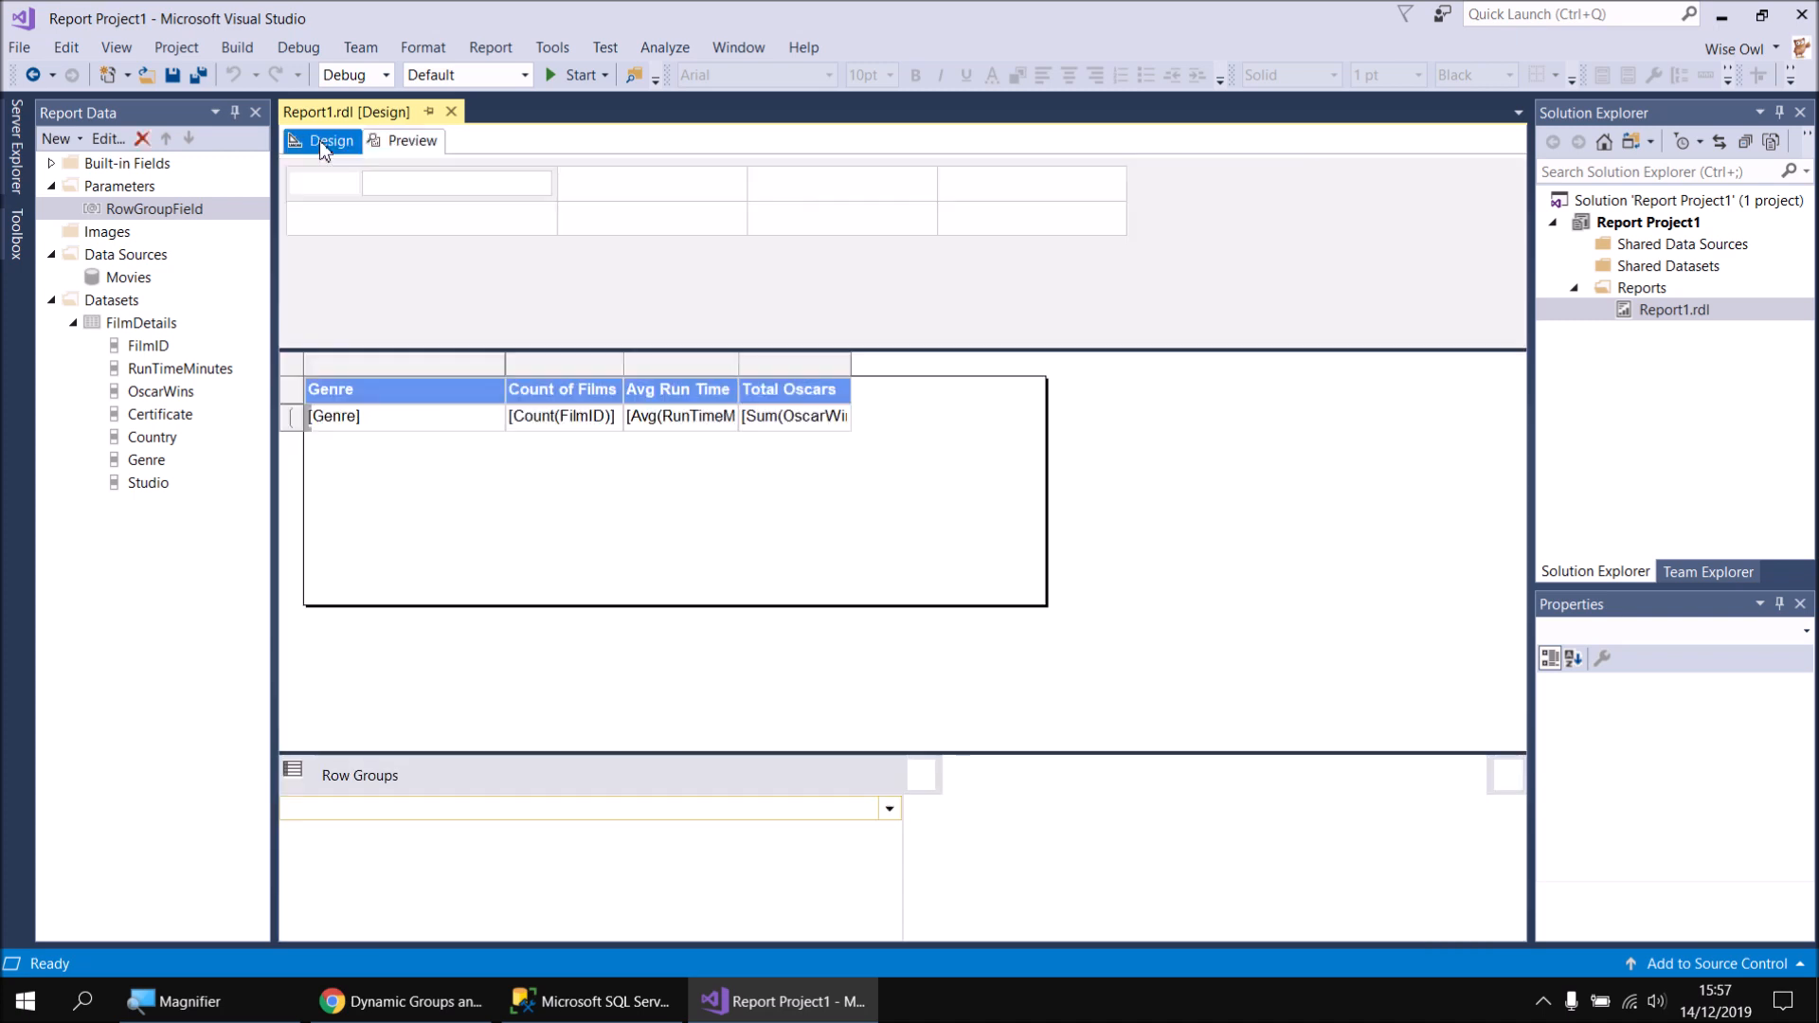
right_click(382, 428)
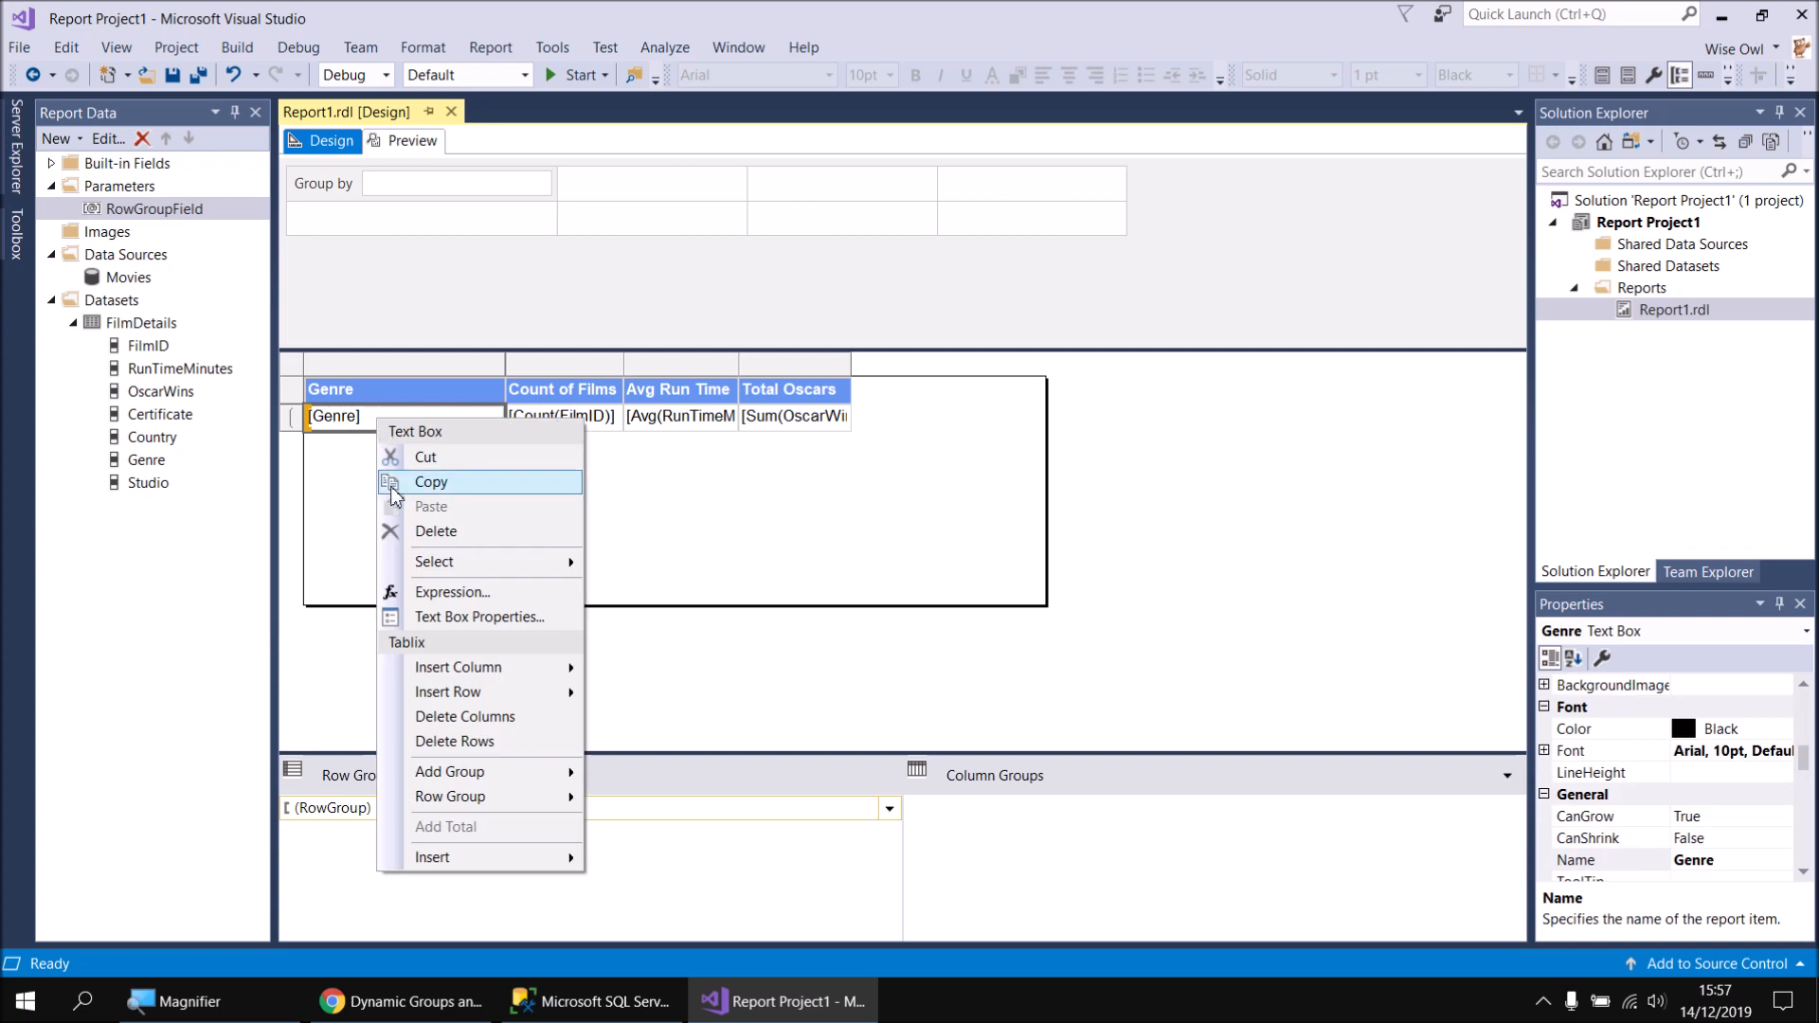
left_click(450, 594)
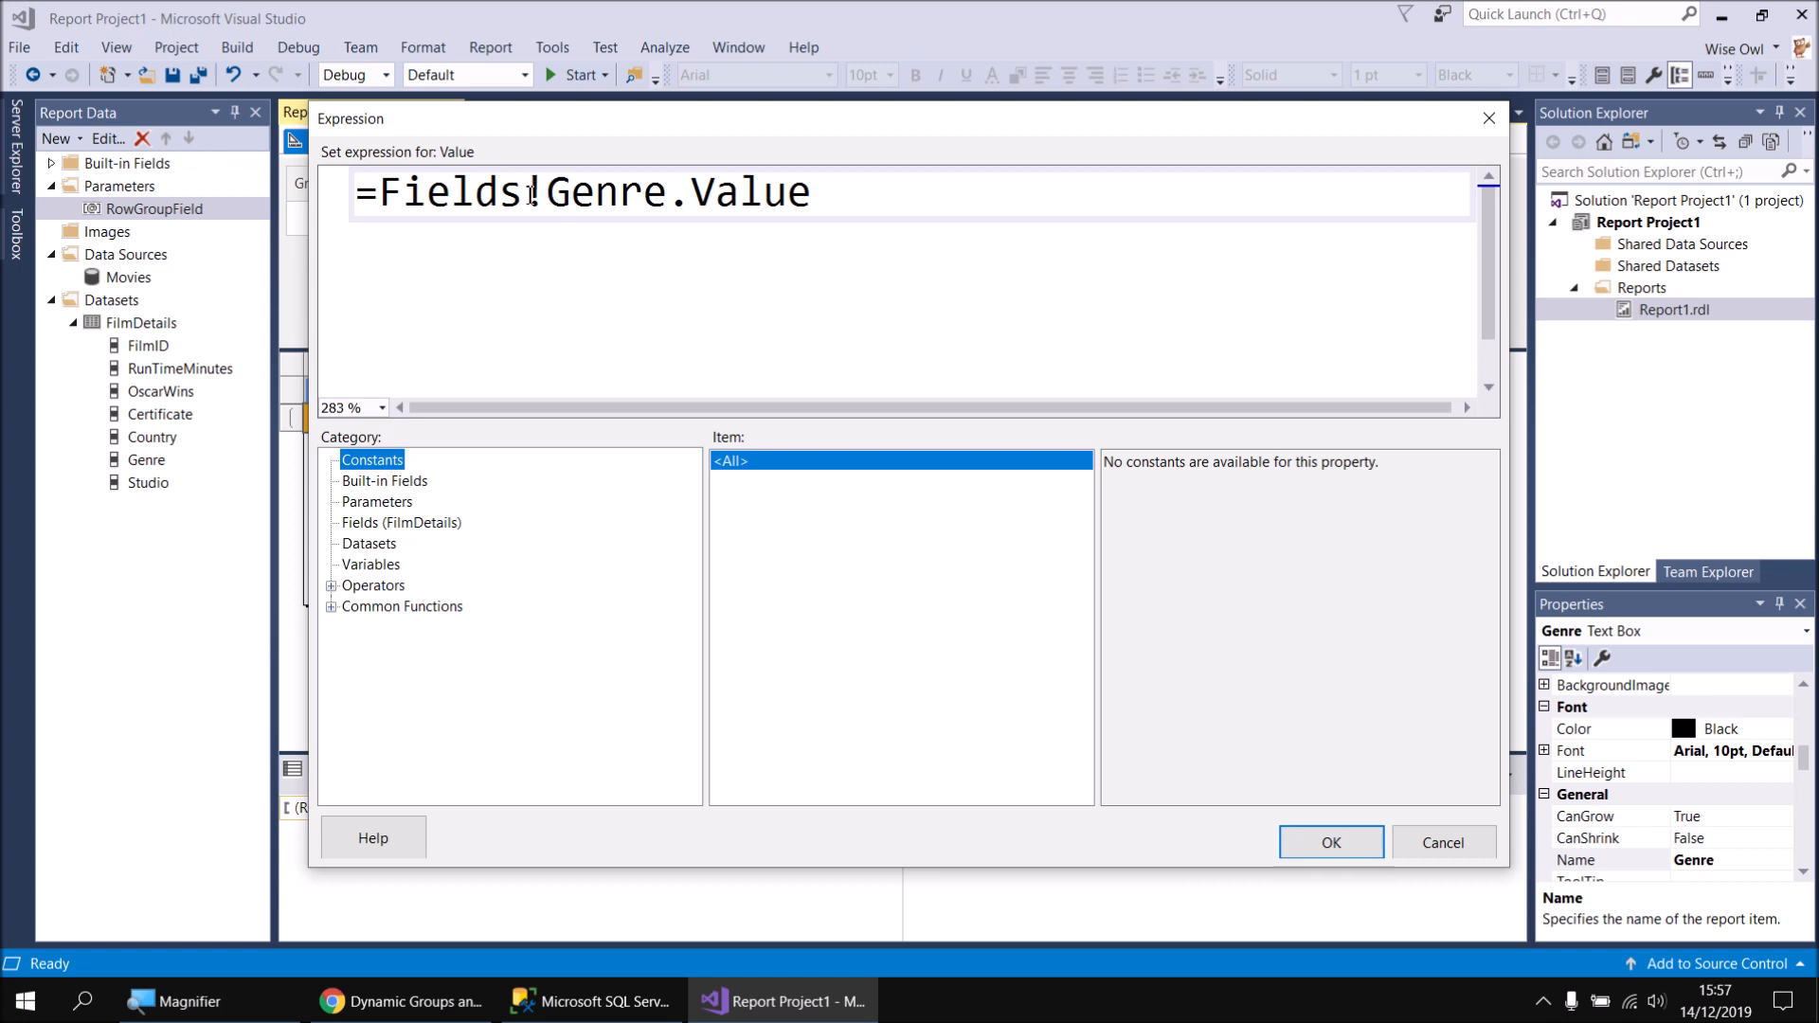
left_click_drag(532, 192, 661, 196)
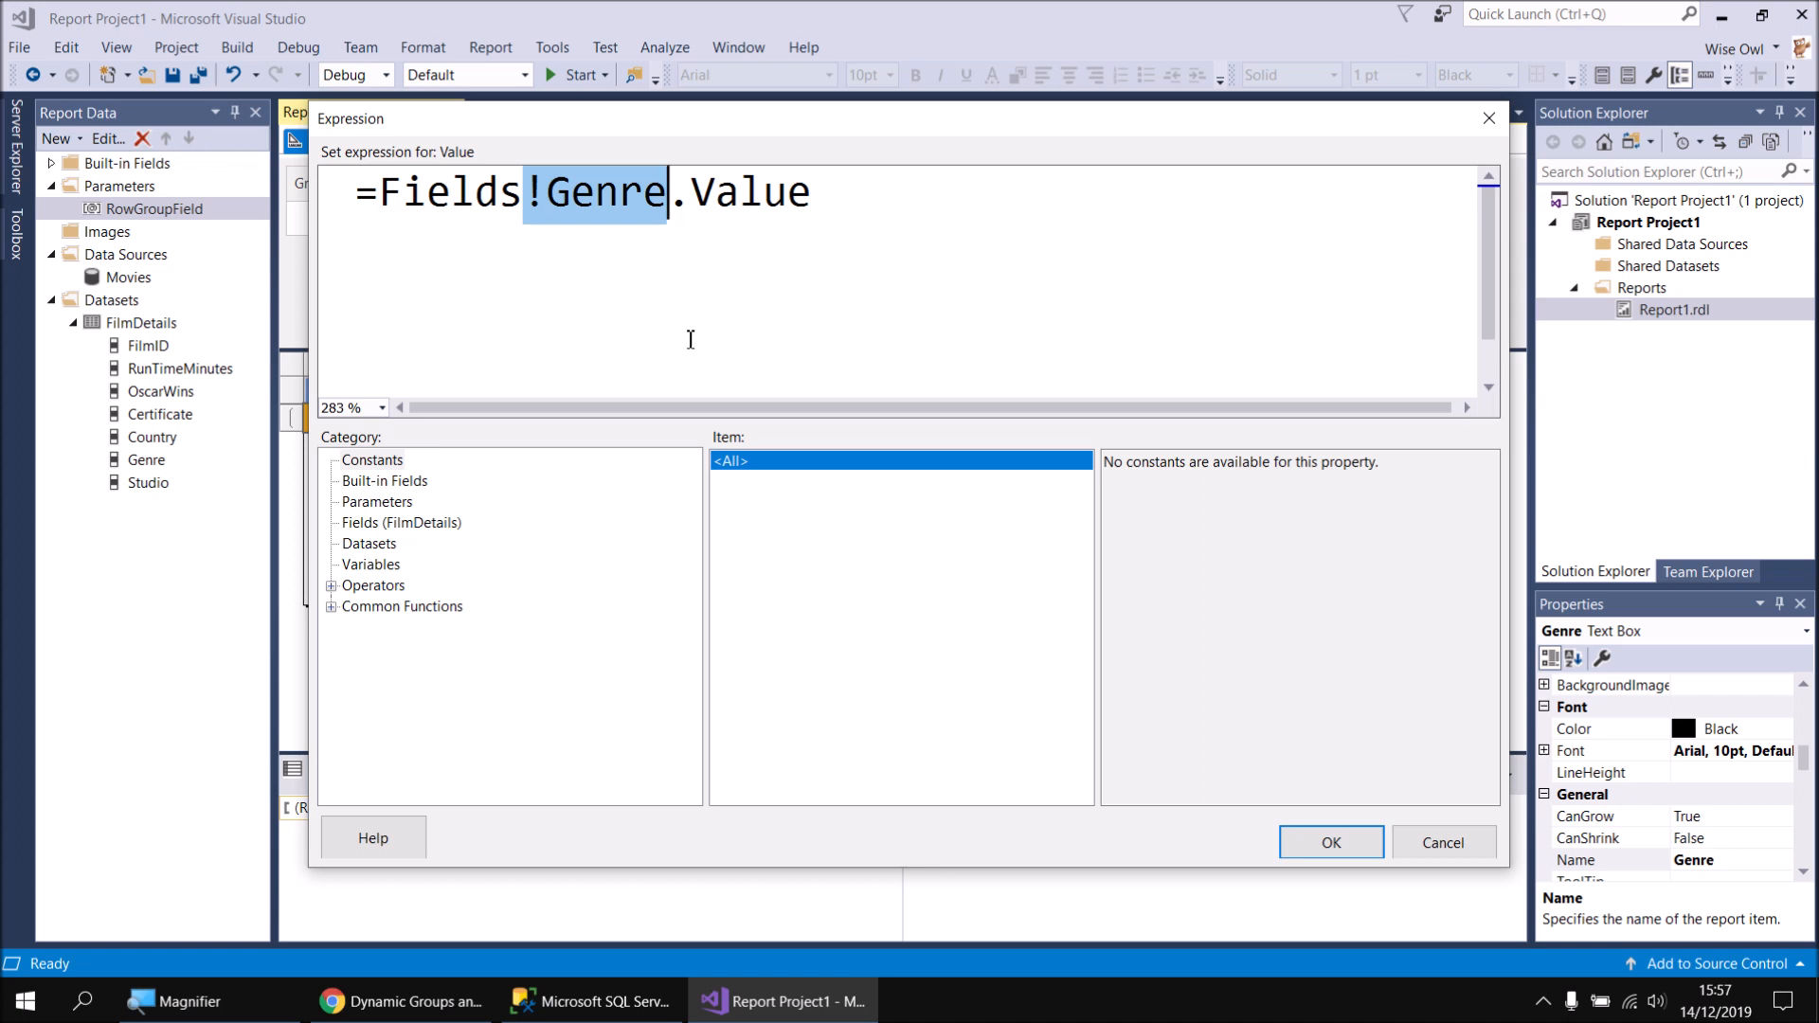
type("(")
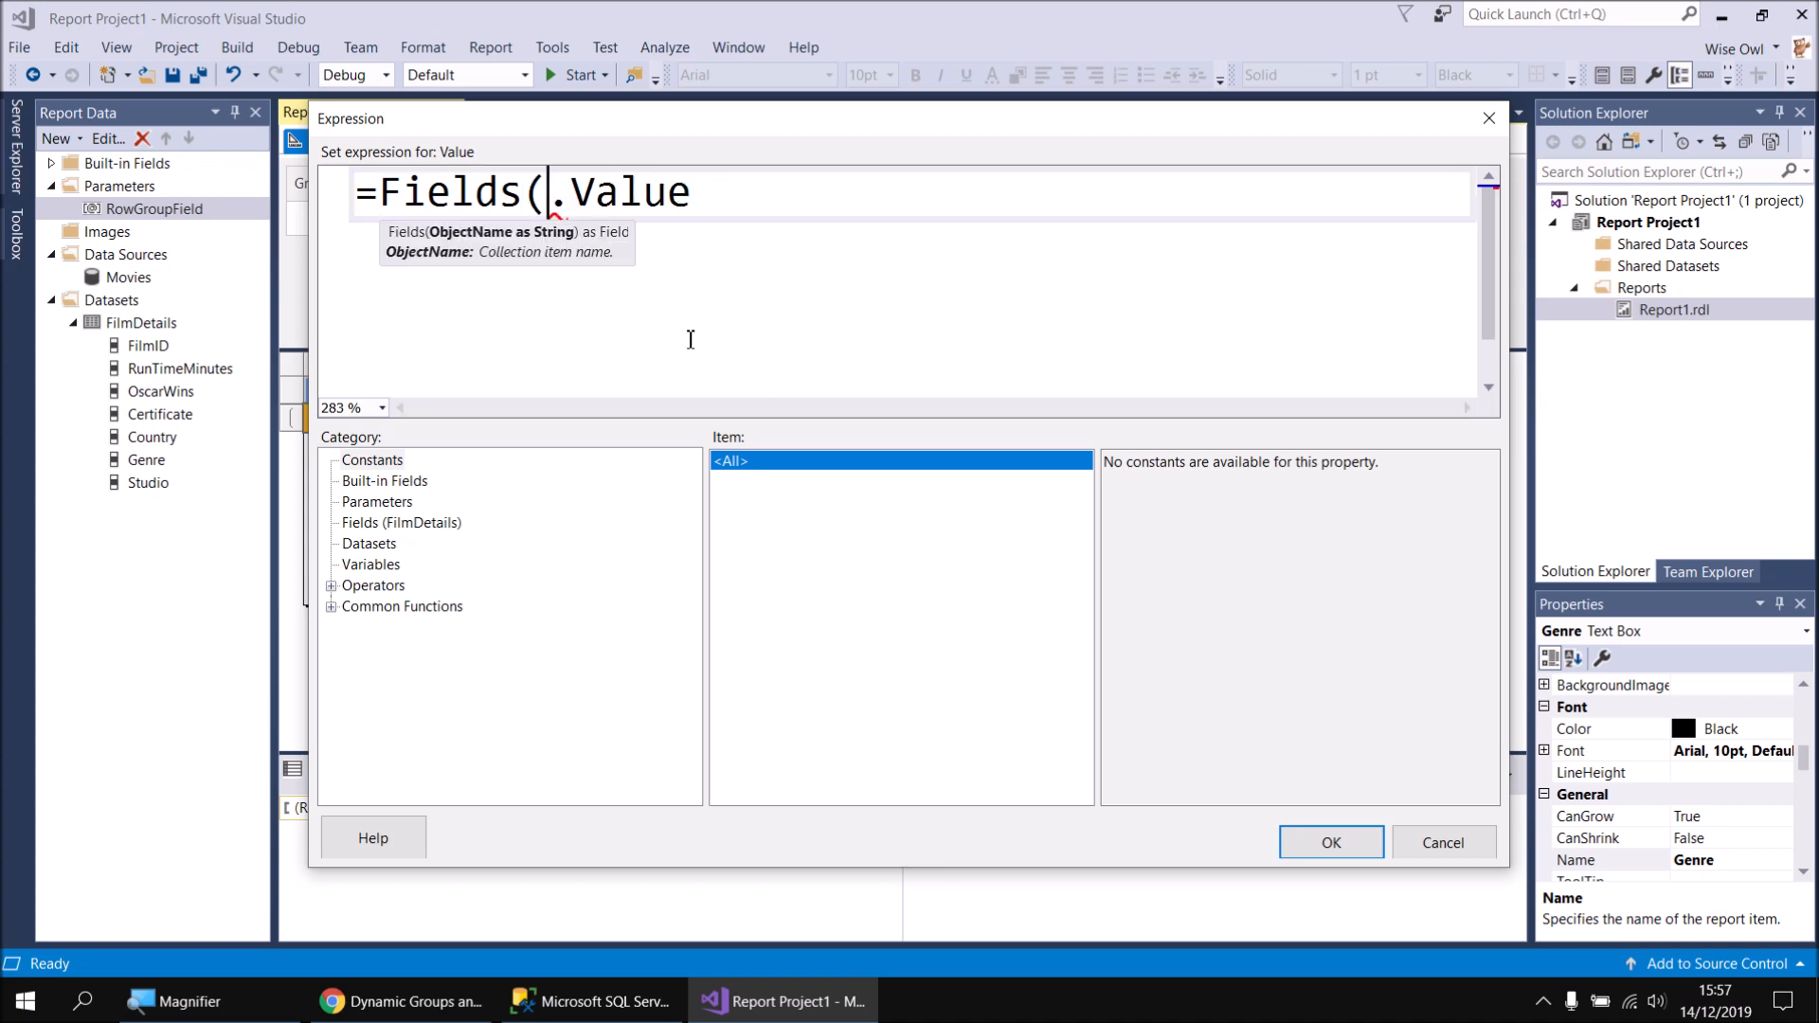
type(")")
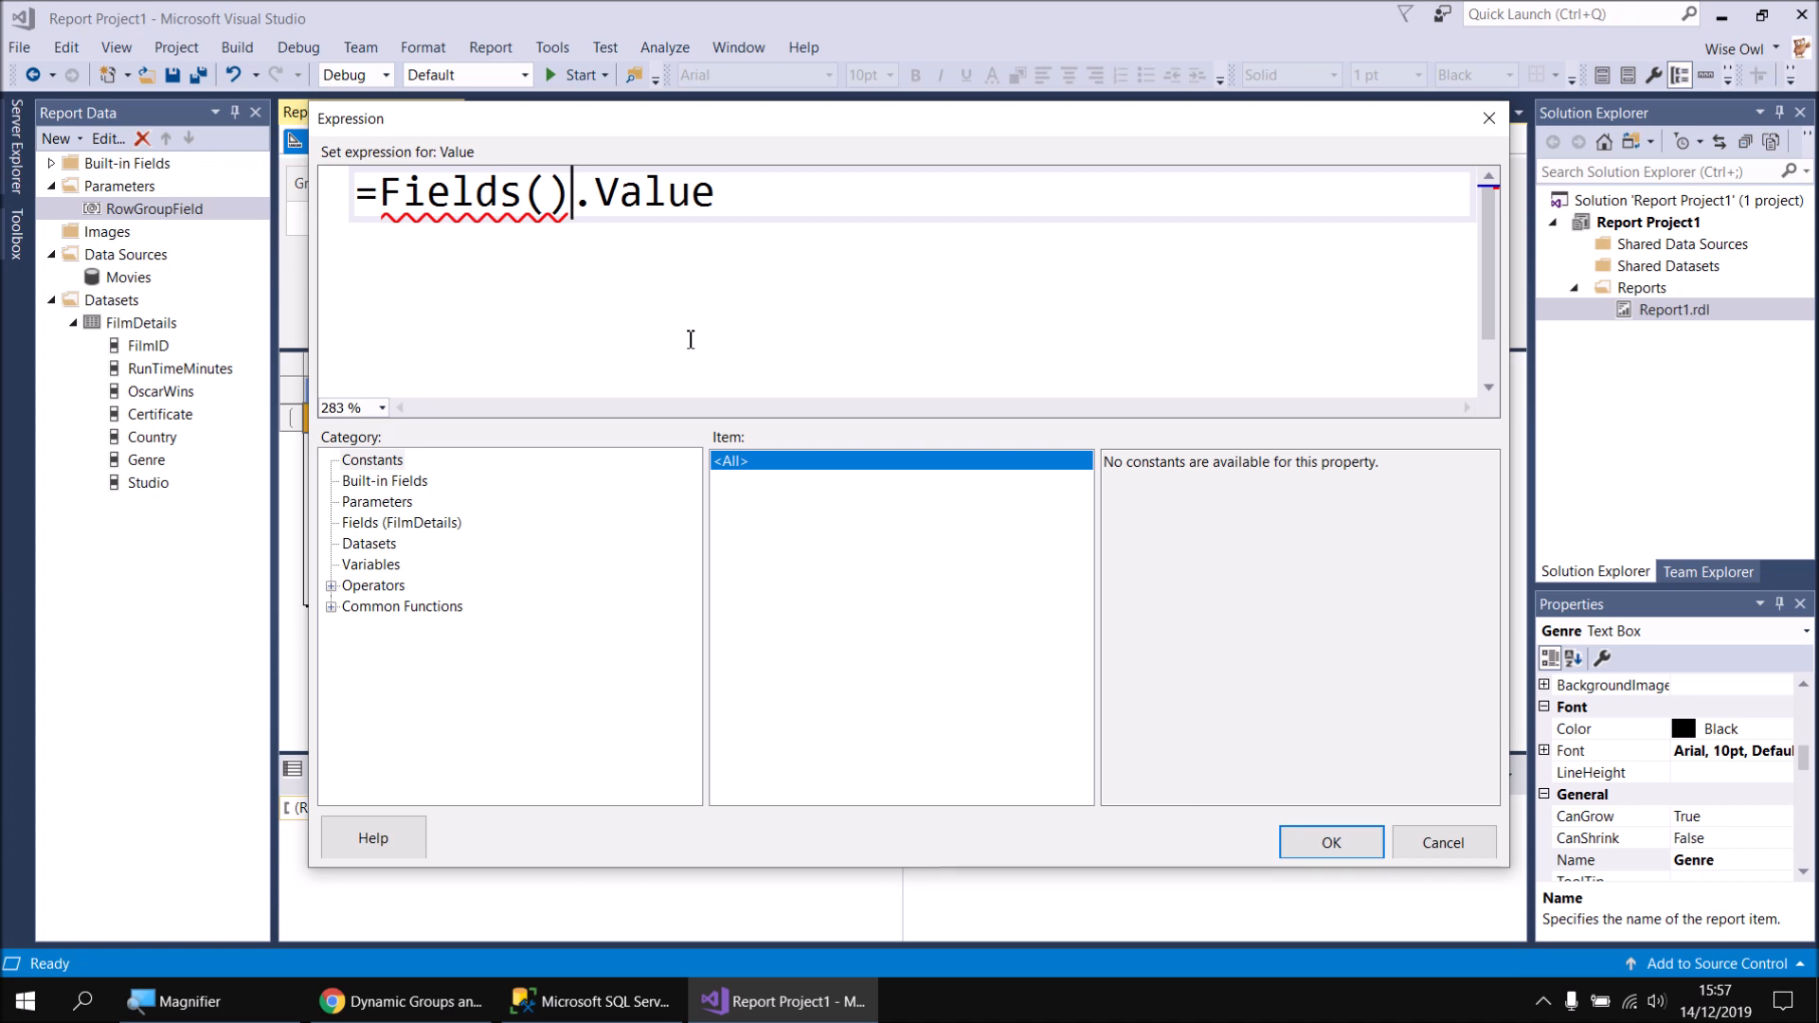
left_click(550, 204)
left_click(377, 502)
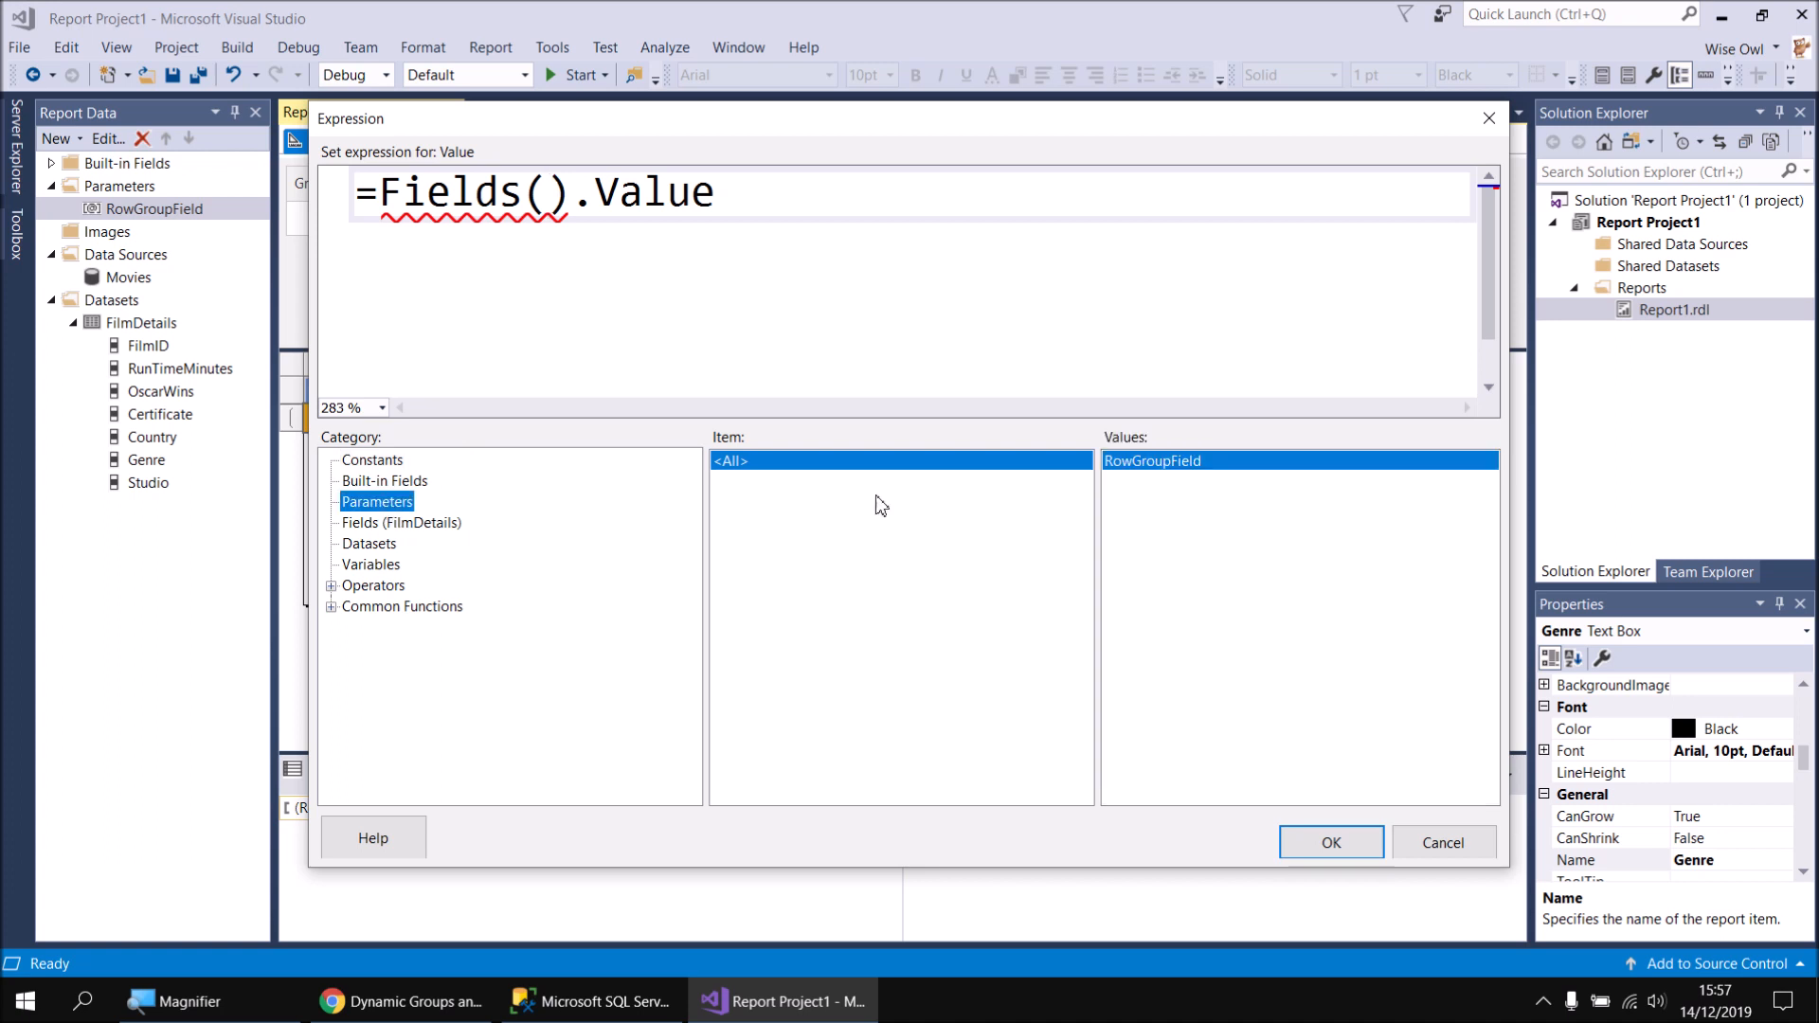
double_click(1165, 464)
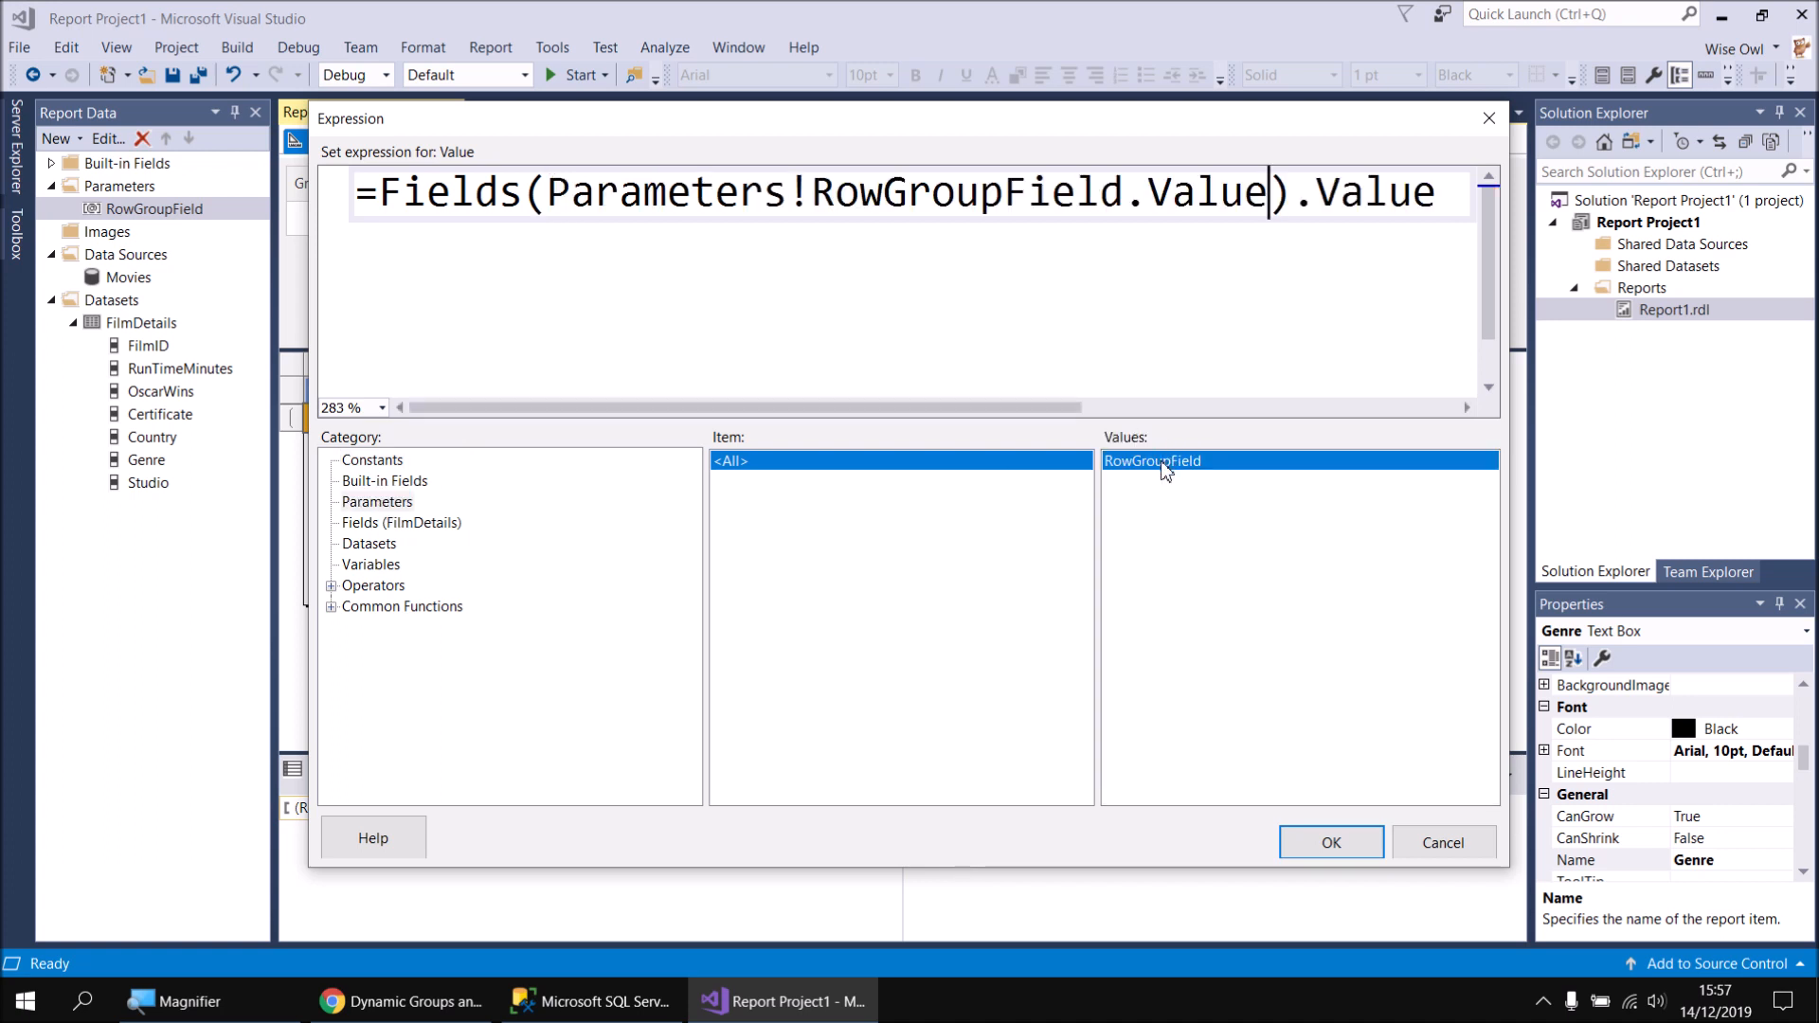
left_click(1325, 841)
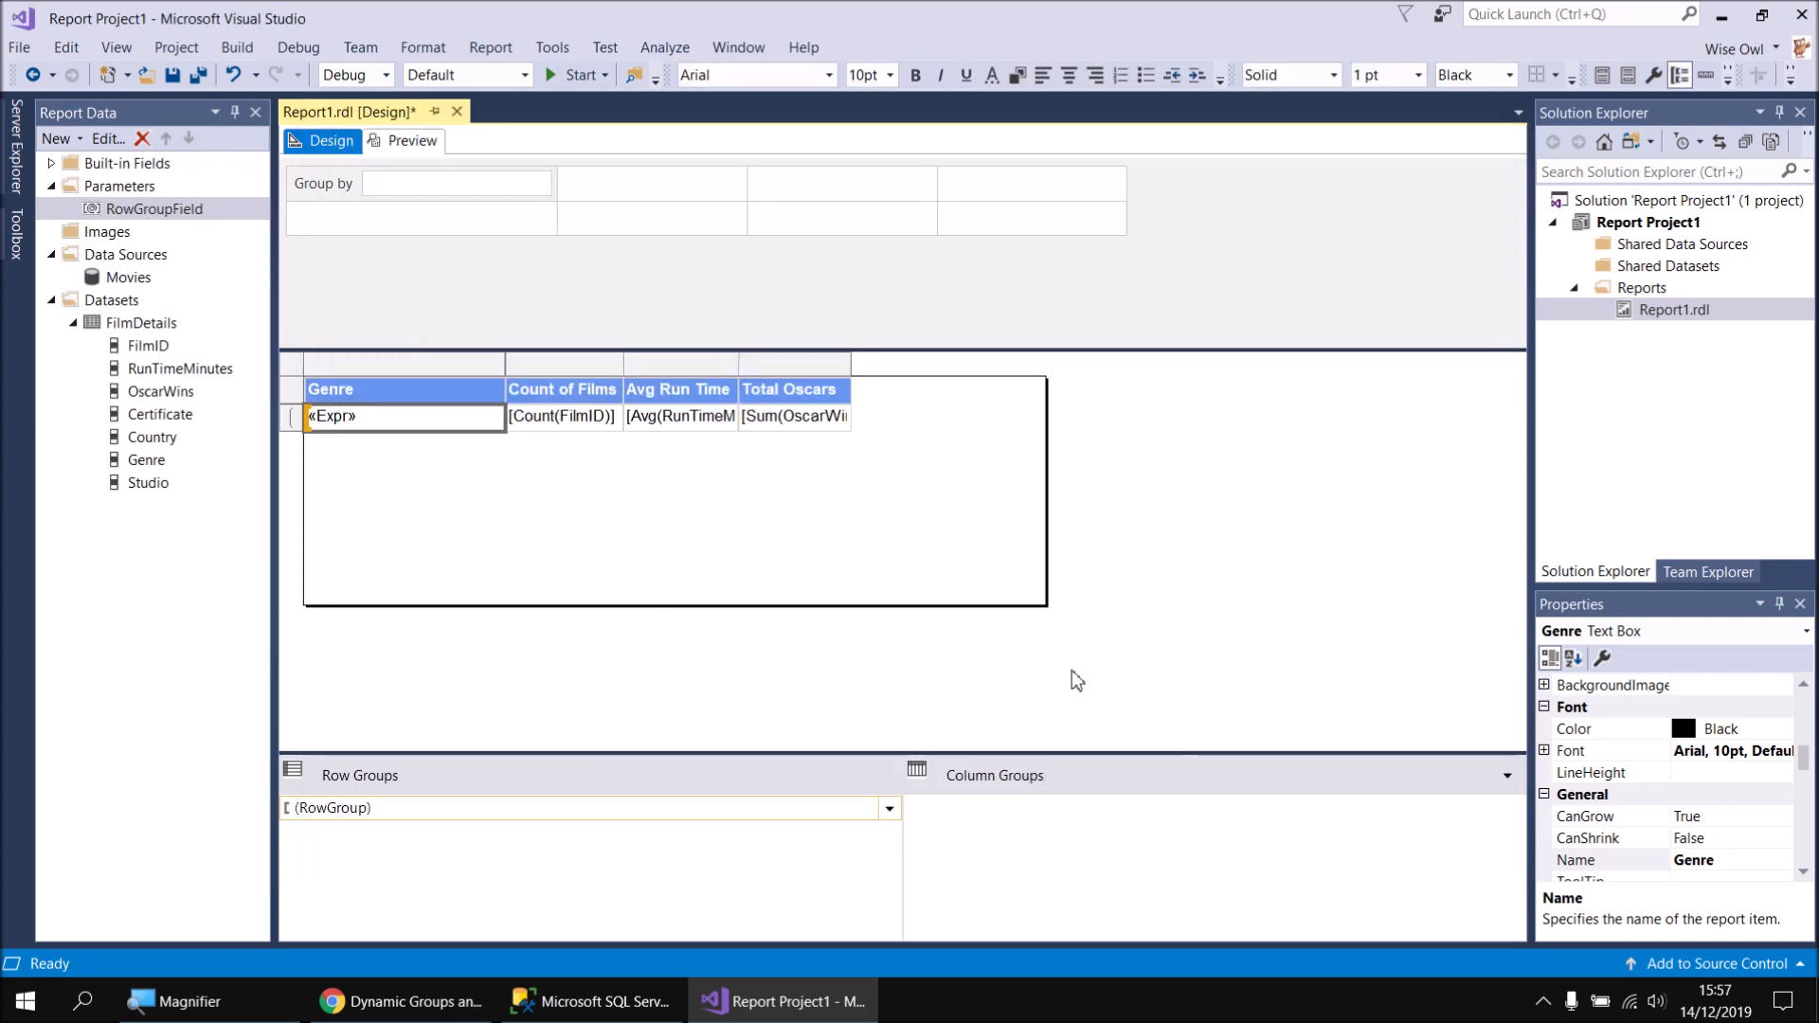
Preview the report with Country and again with Genre as the Group by value to check the group labels
left_click(431, 141)
left_click(430, 180)
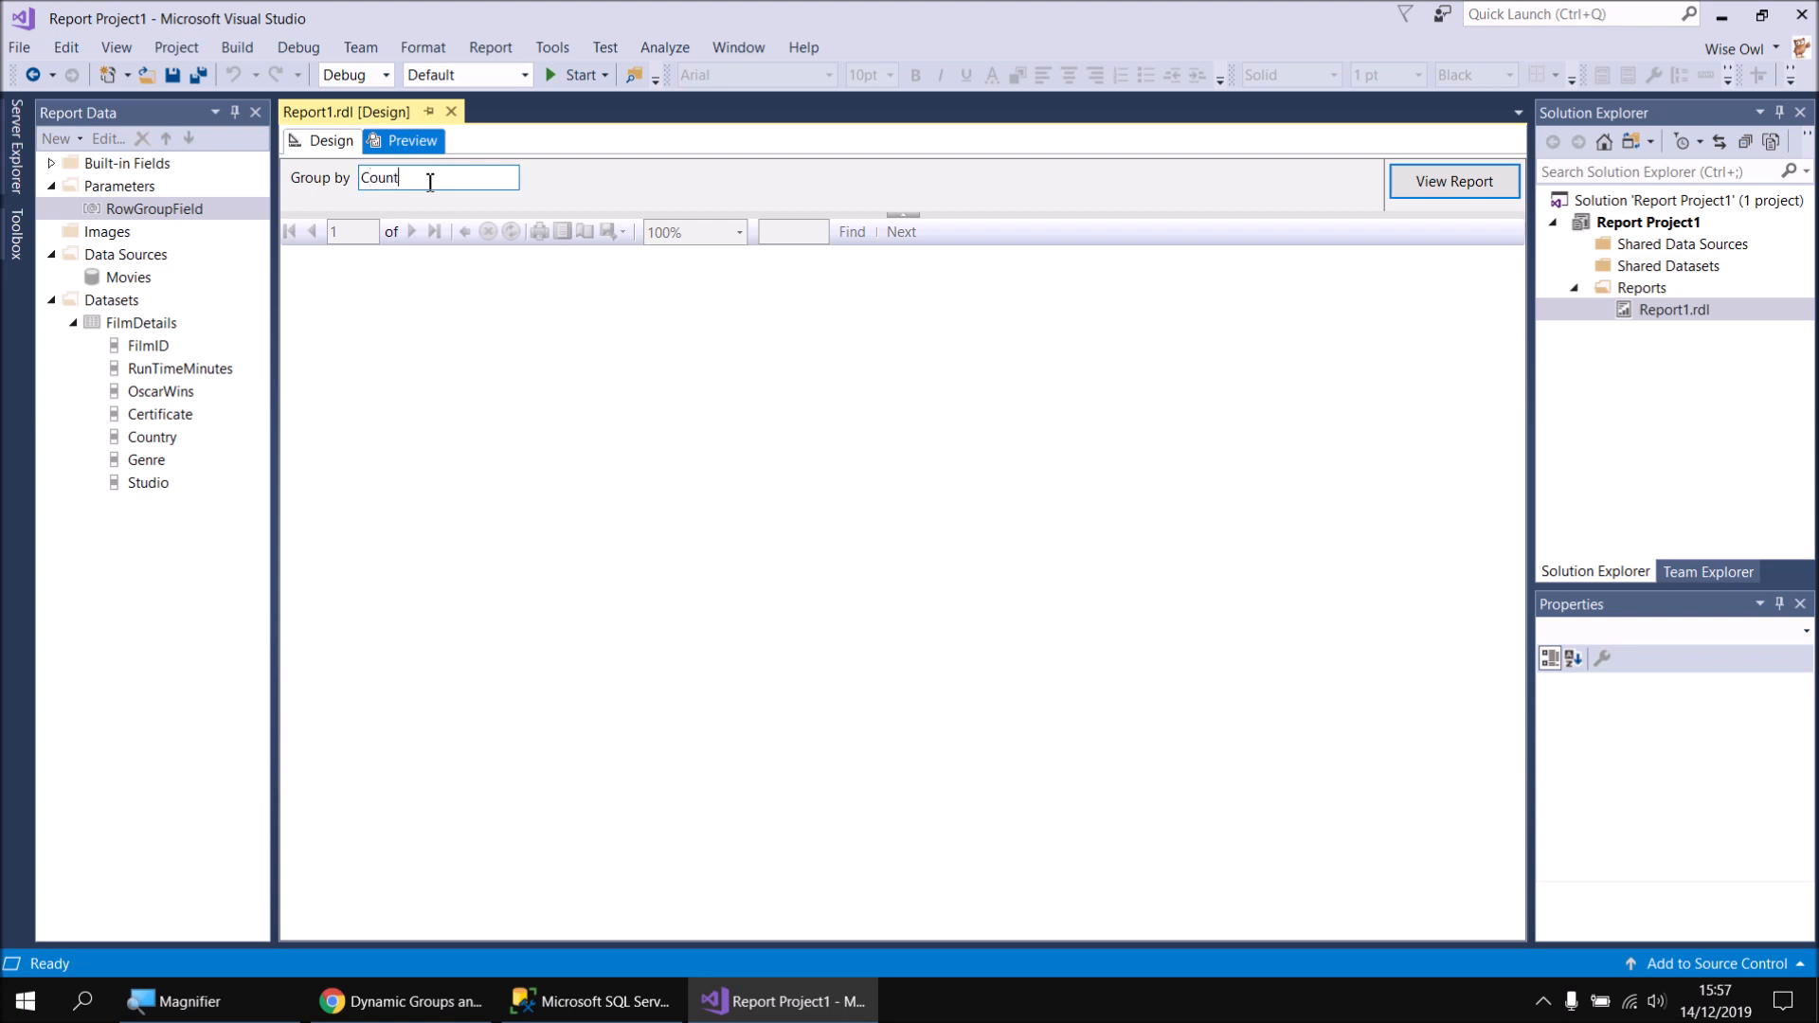
type("Country")
key("Return")
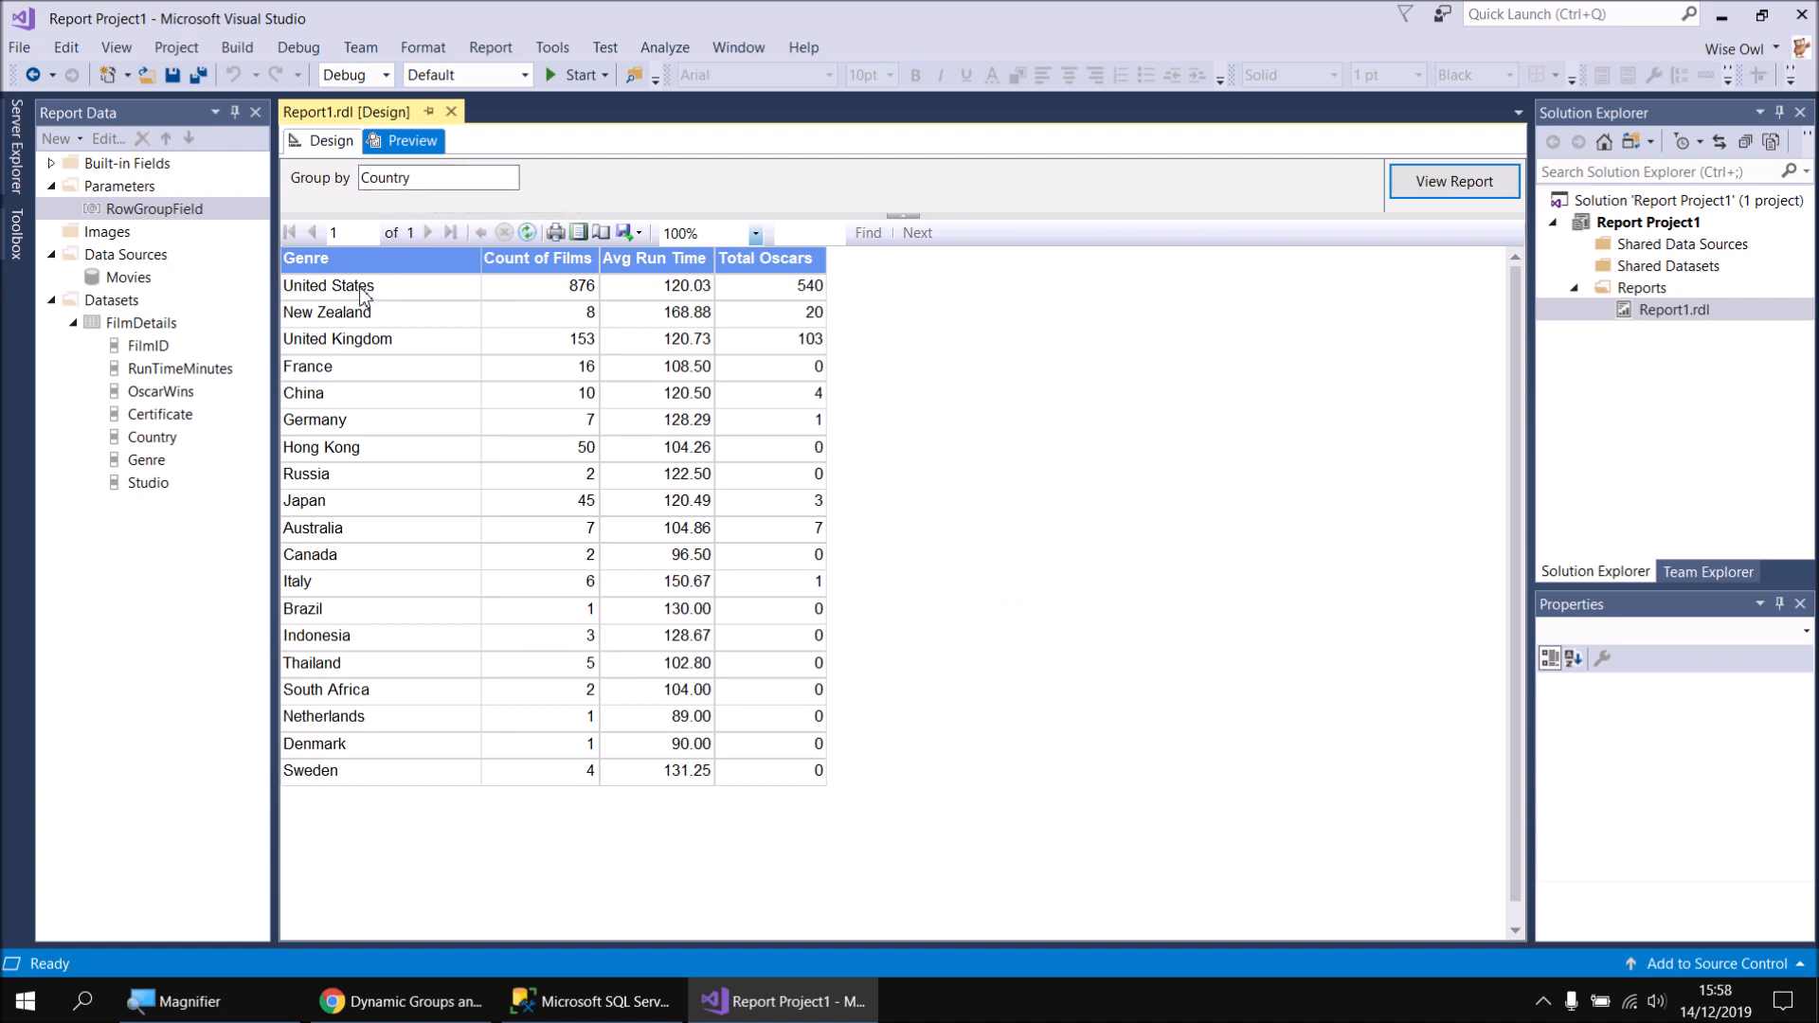
left_click_drag(422, 178, 325, 177)
type("Genre")
key("Return")
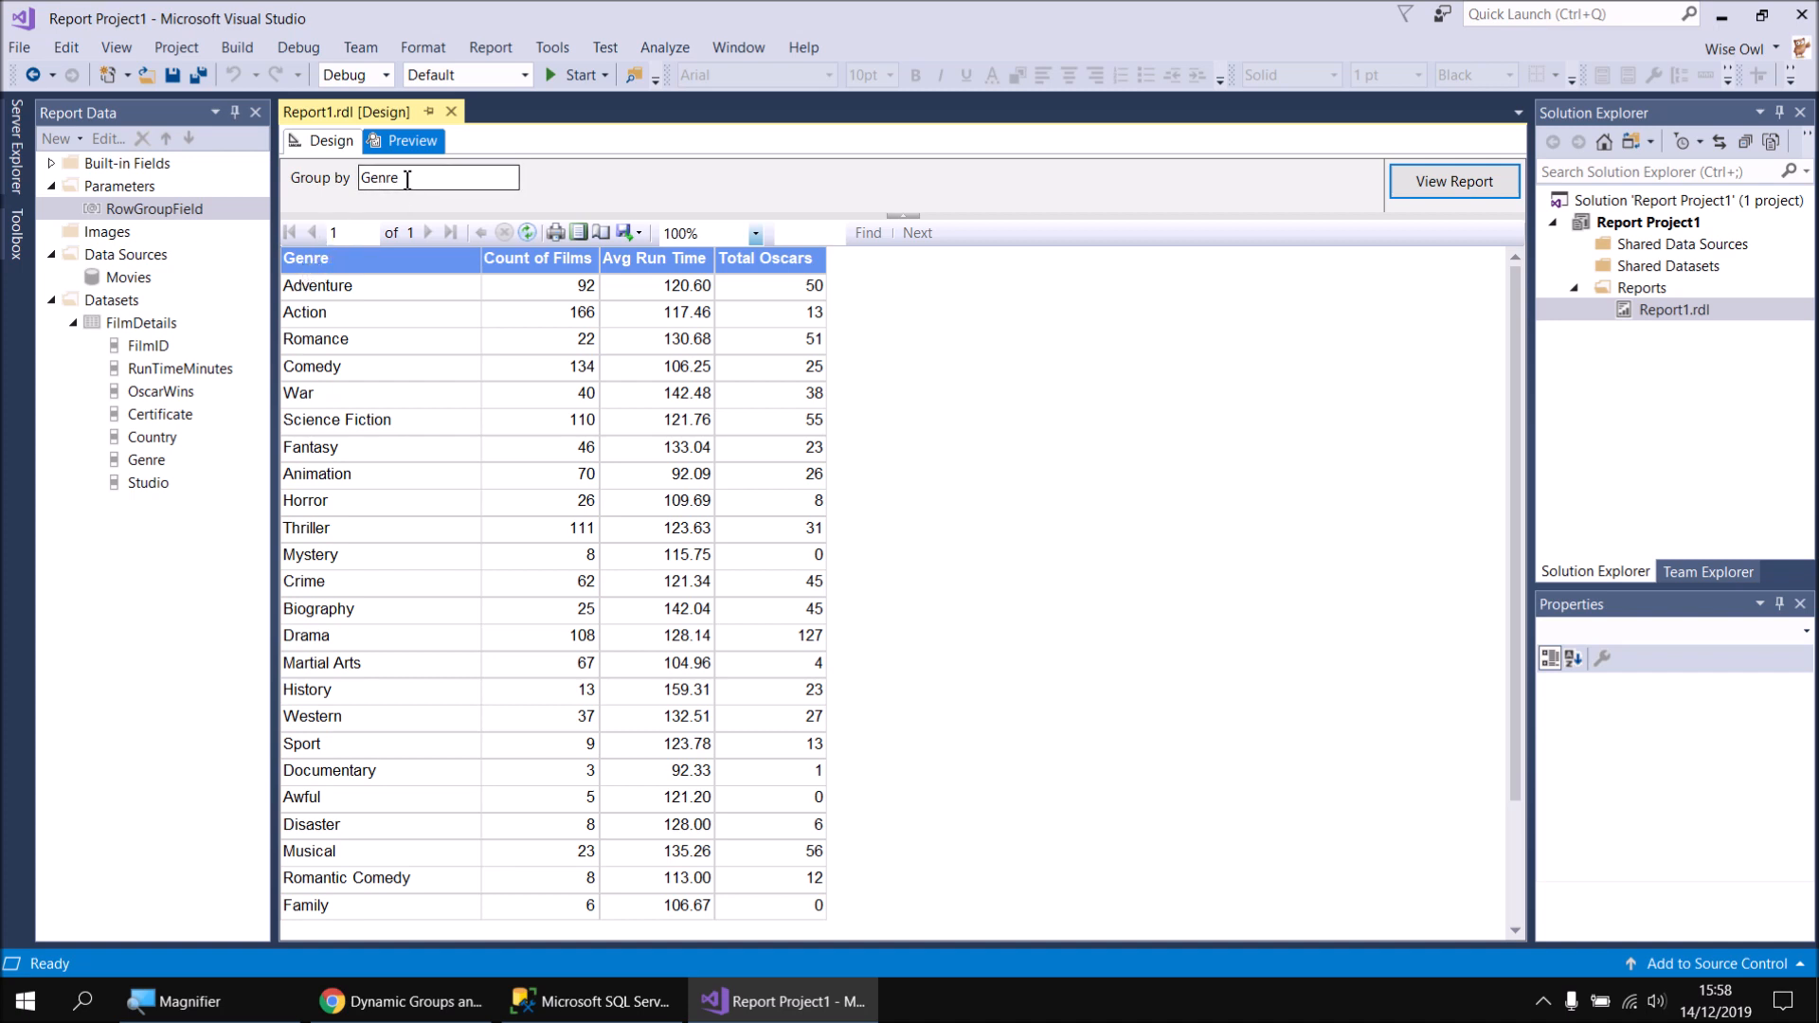
Delete the Genre heading text from the first column's header cell in the report design
left_click(332, 141)
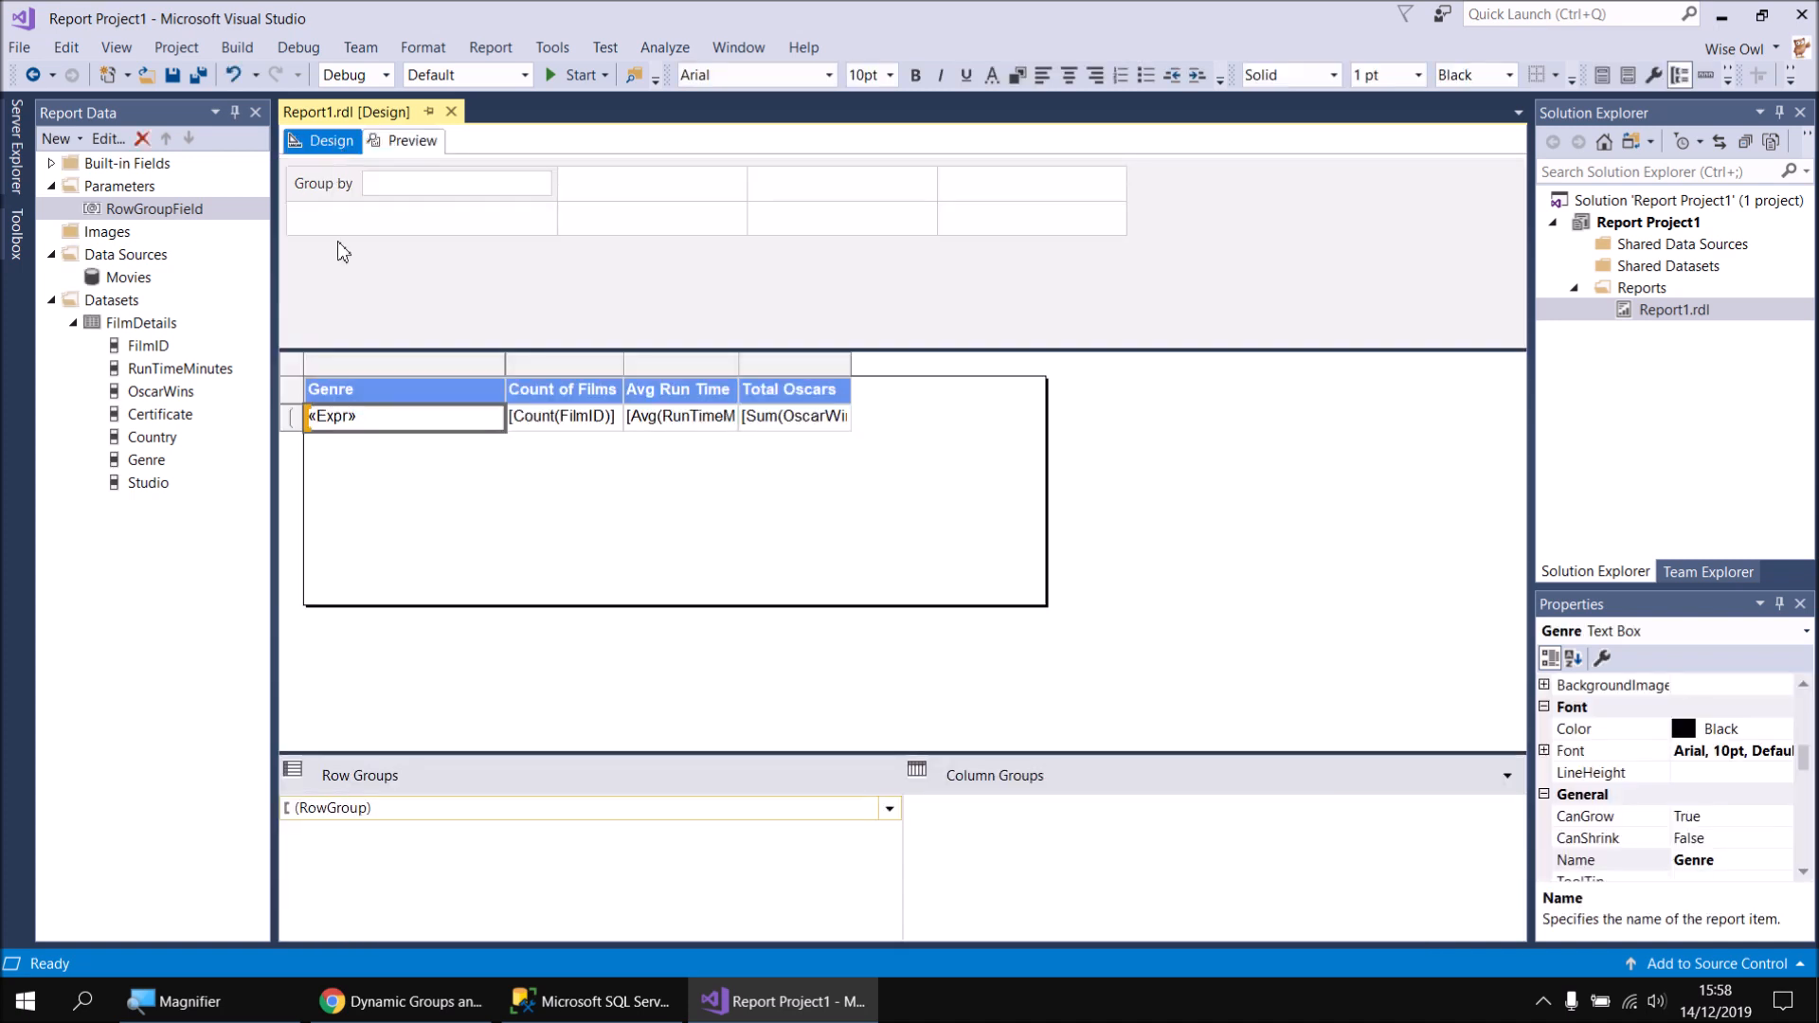
left_click(358, 390)
double_click(357, 390)
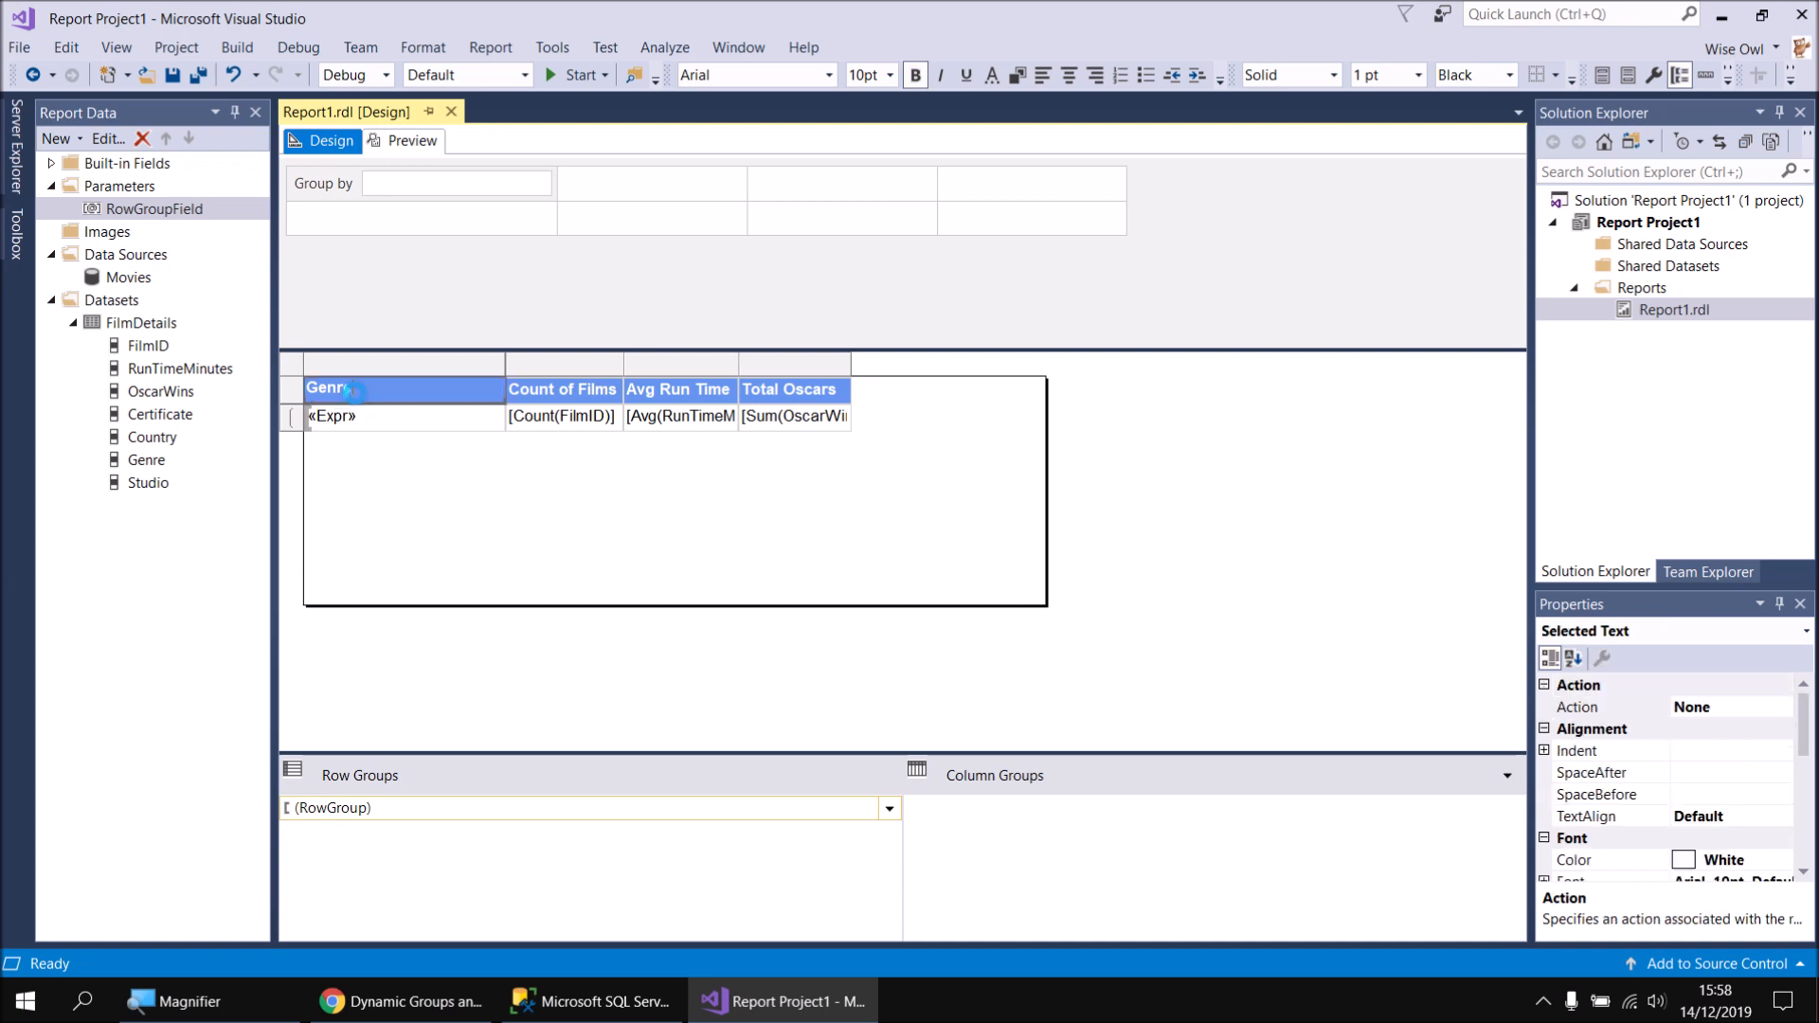
key("Delete")
left_click(375, 497)
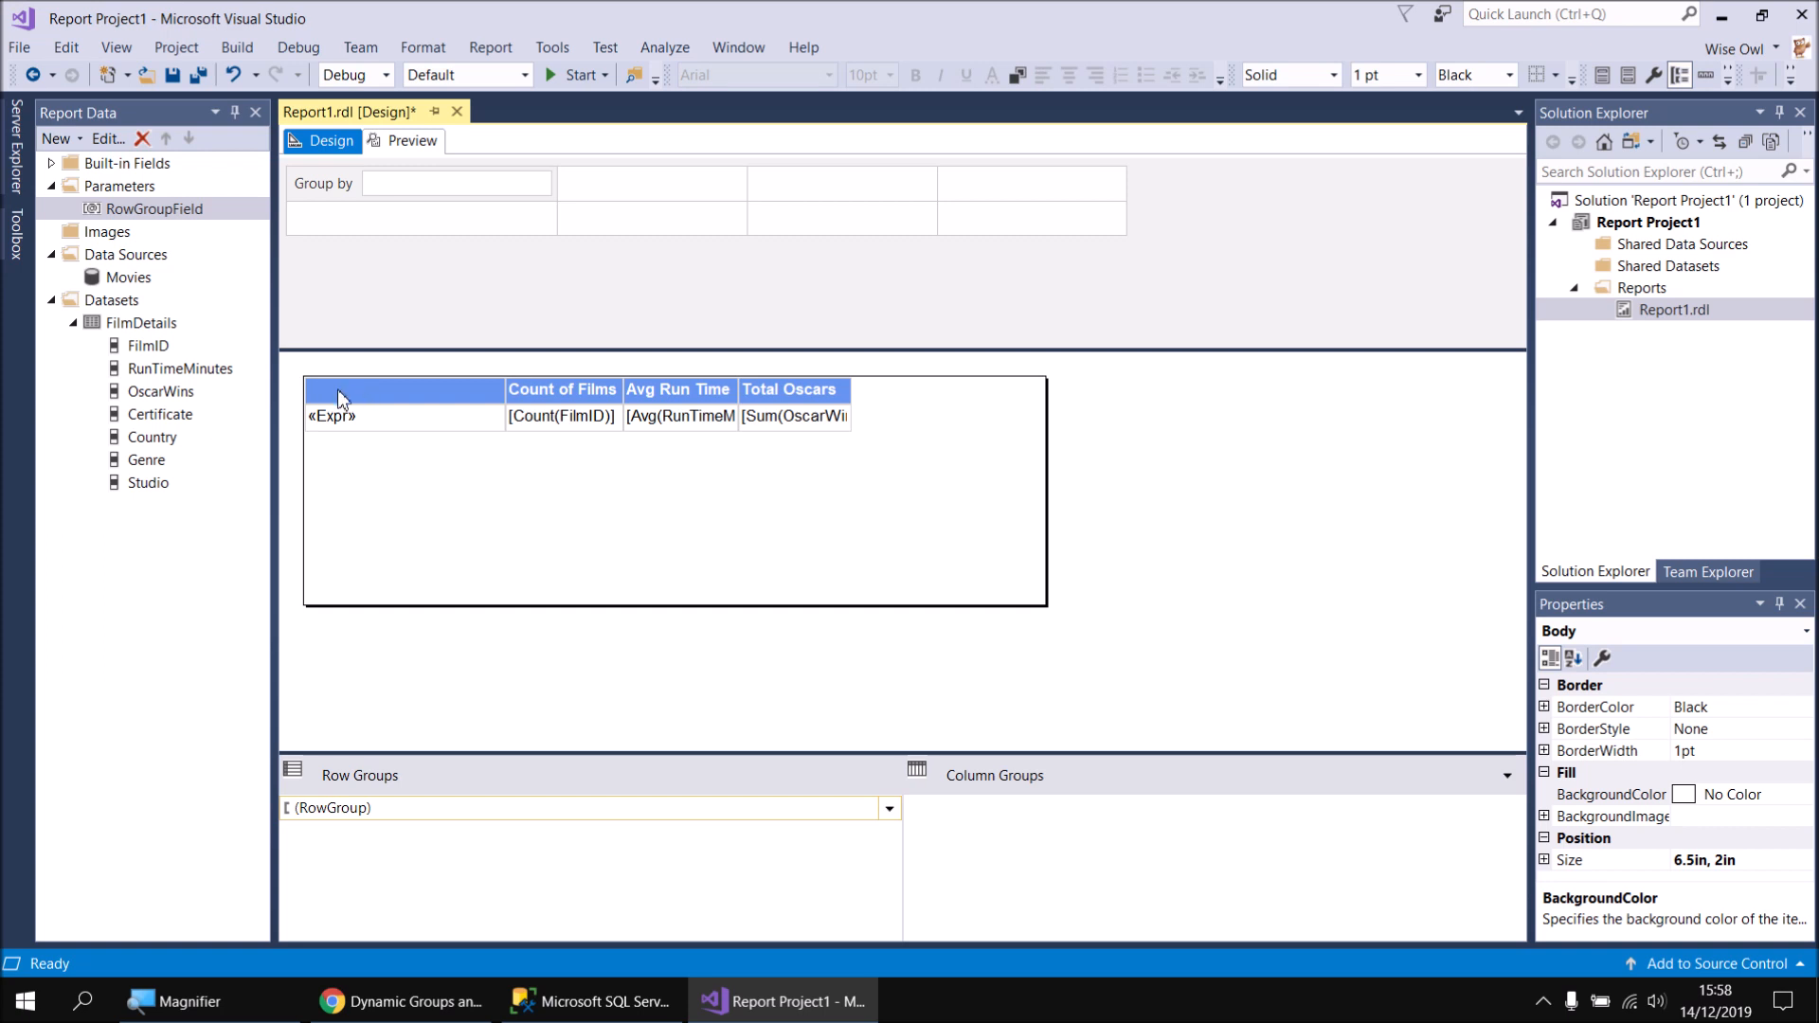
Place the RowGroupField parameter in the empty header cell of the table's first column
left_click(135, 212)
left_click_drag(135, 216, 349, 392)
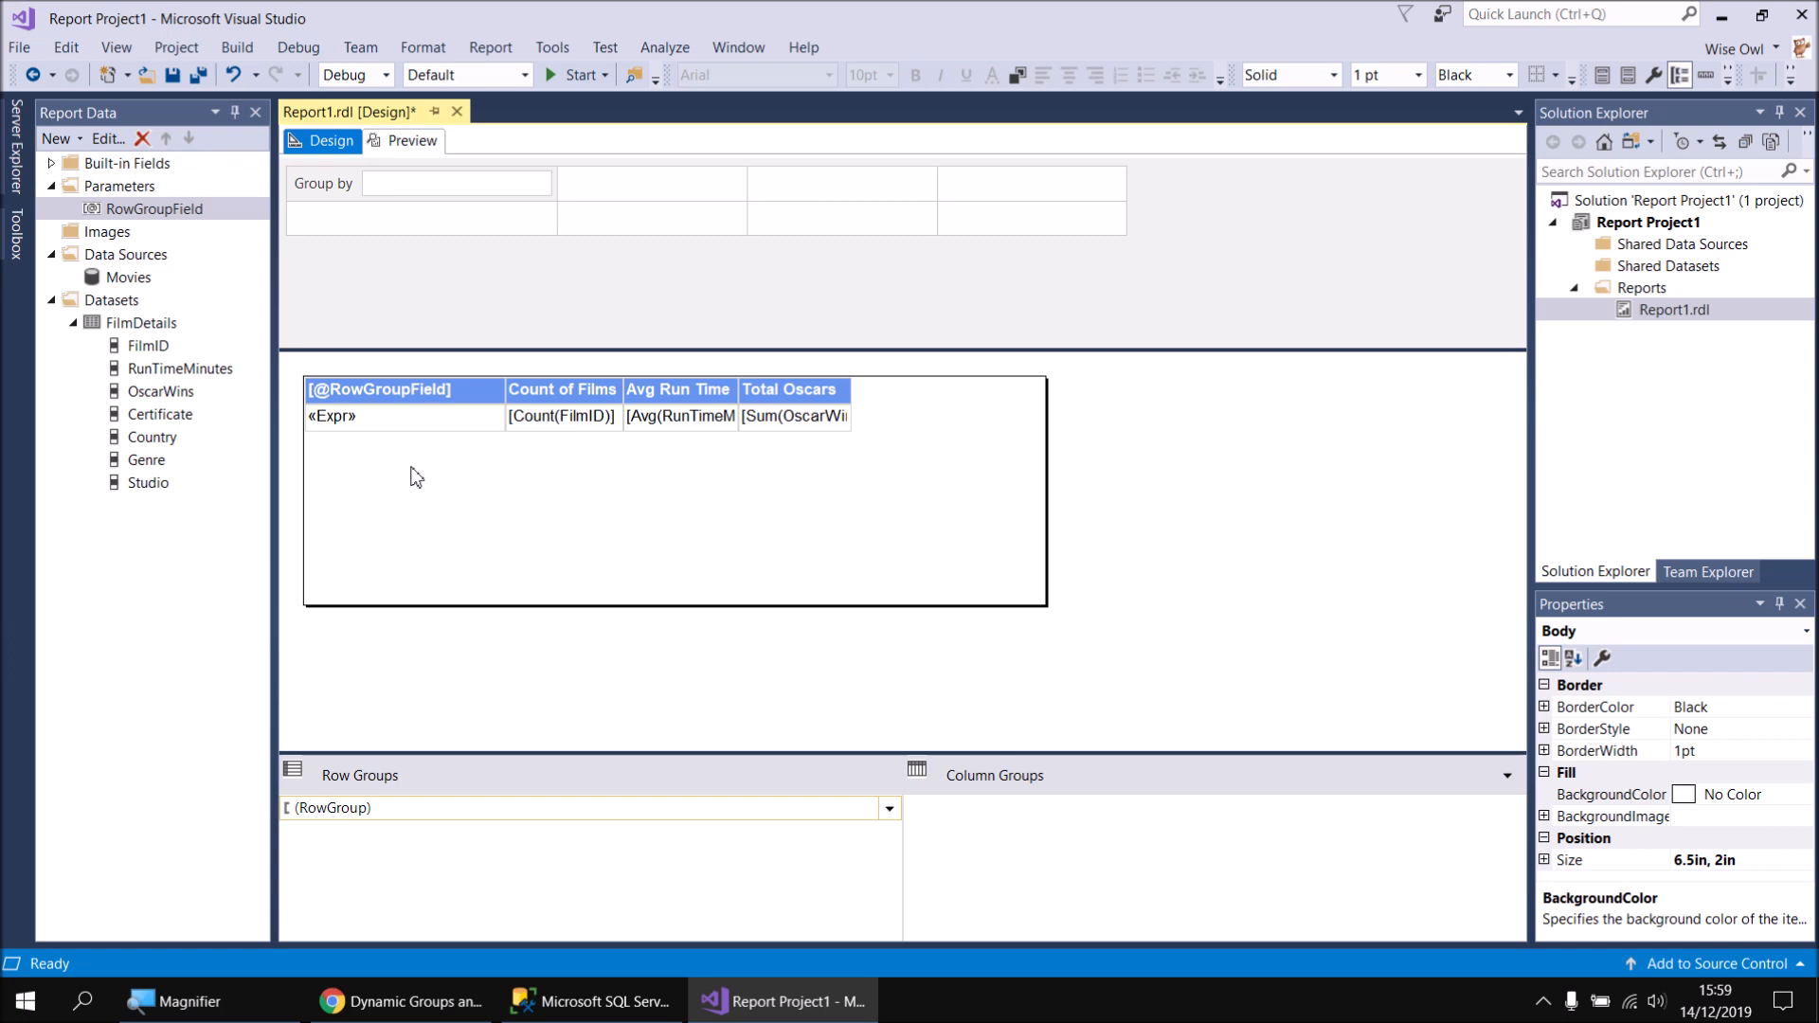
Add a sorting entry to the properties of the RowGroup row group
right_click(398, 817)
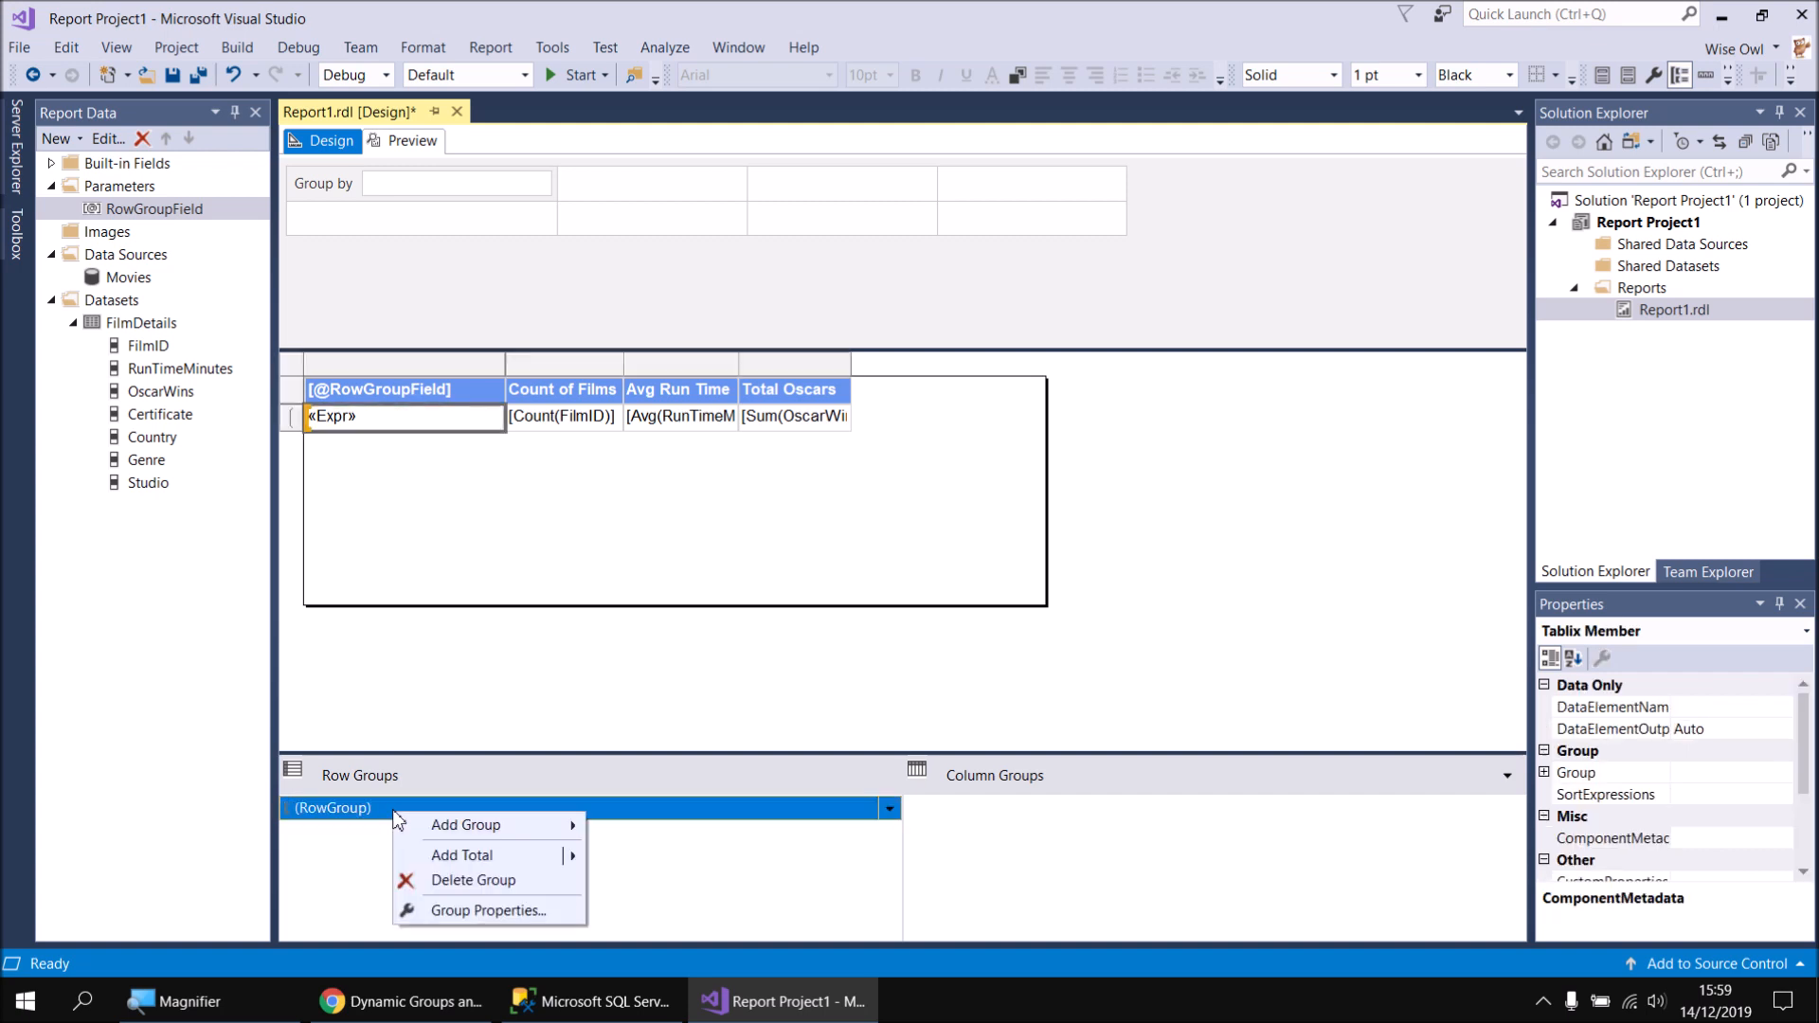
left_click(486, 912)
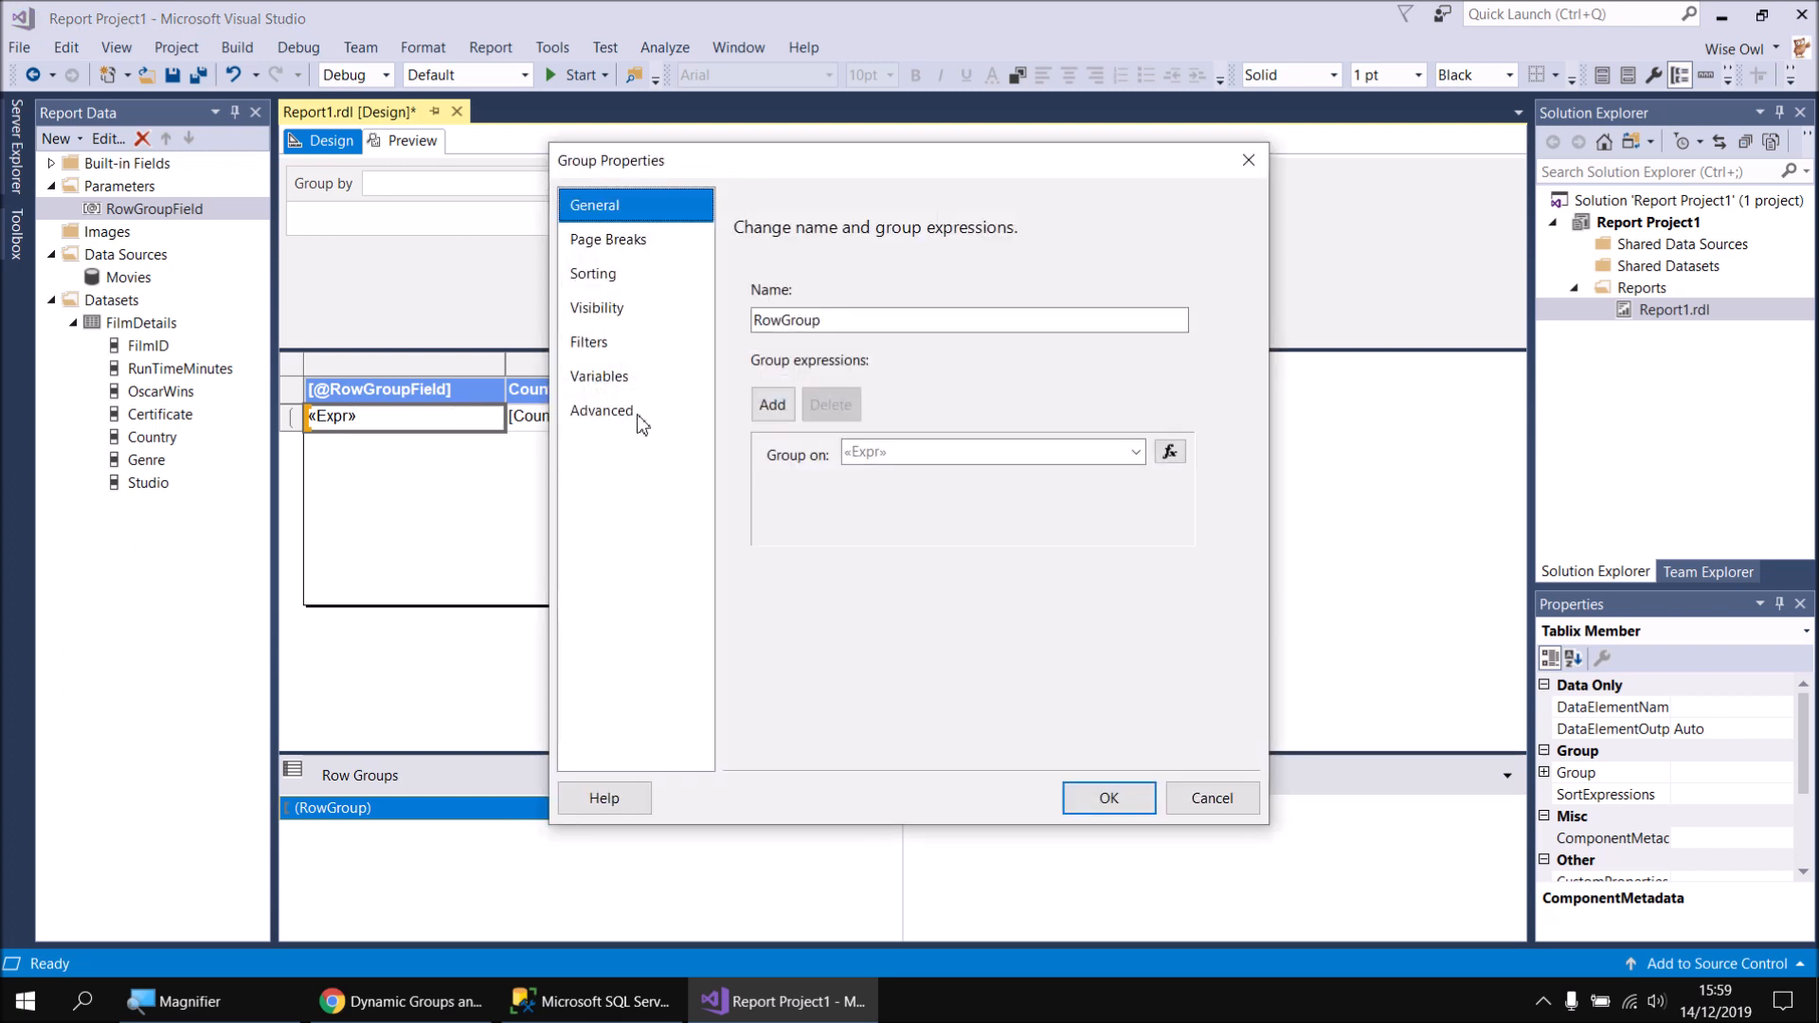
left_click(611, 277)
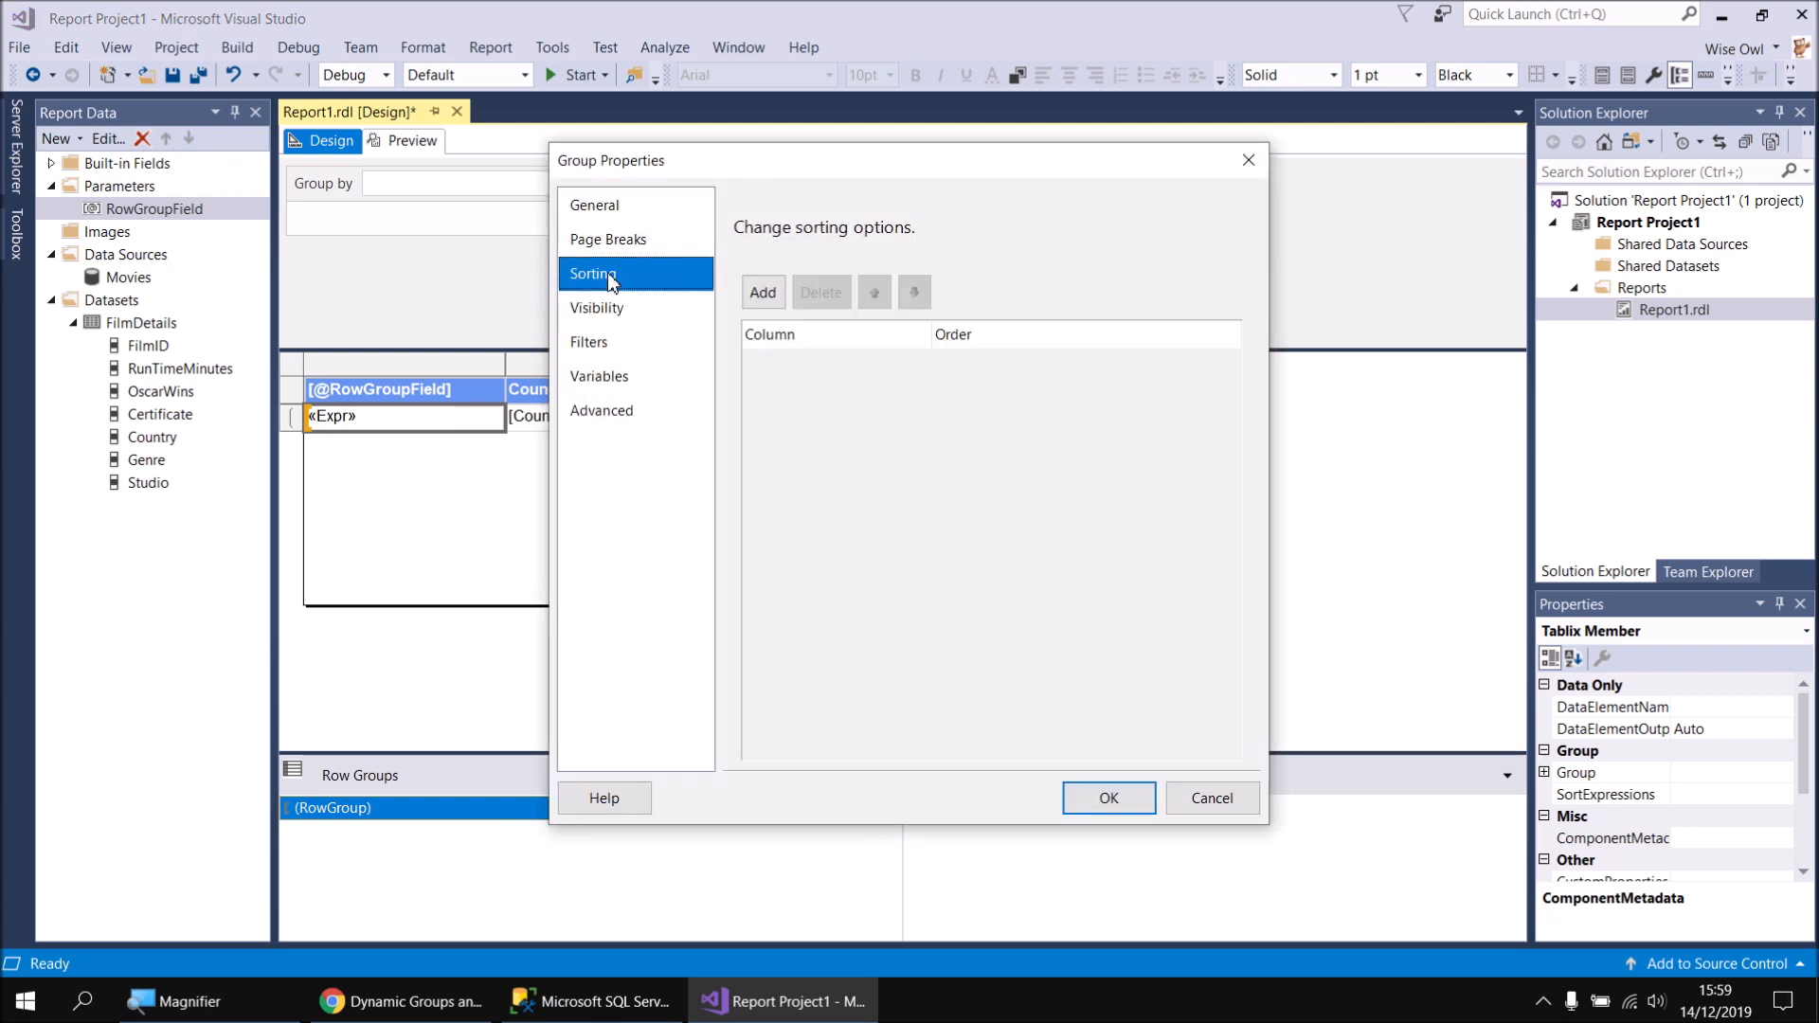
left_click(764, 294)
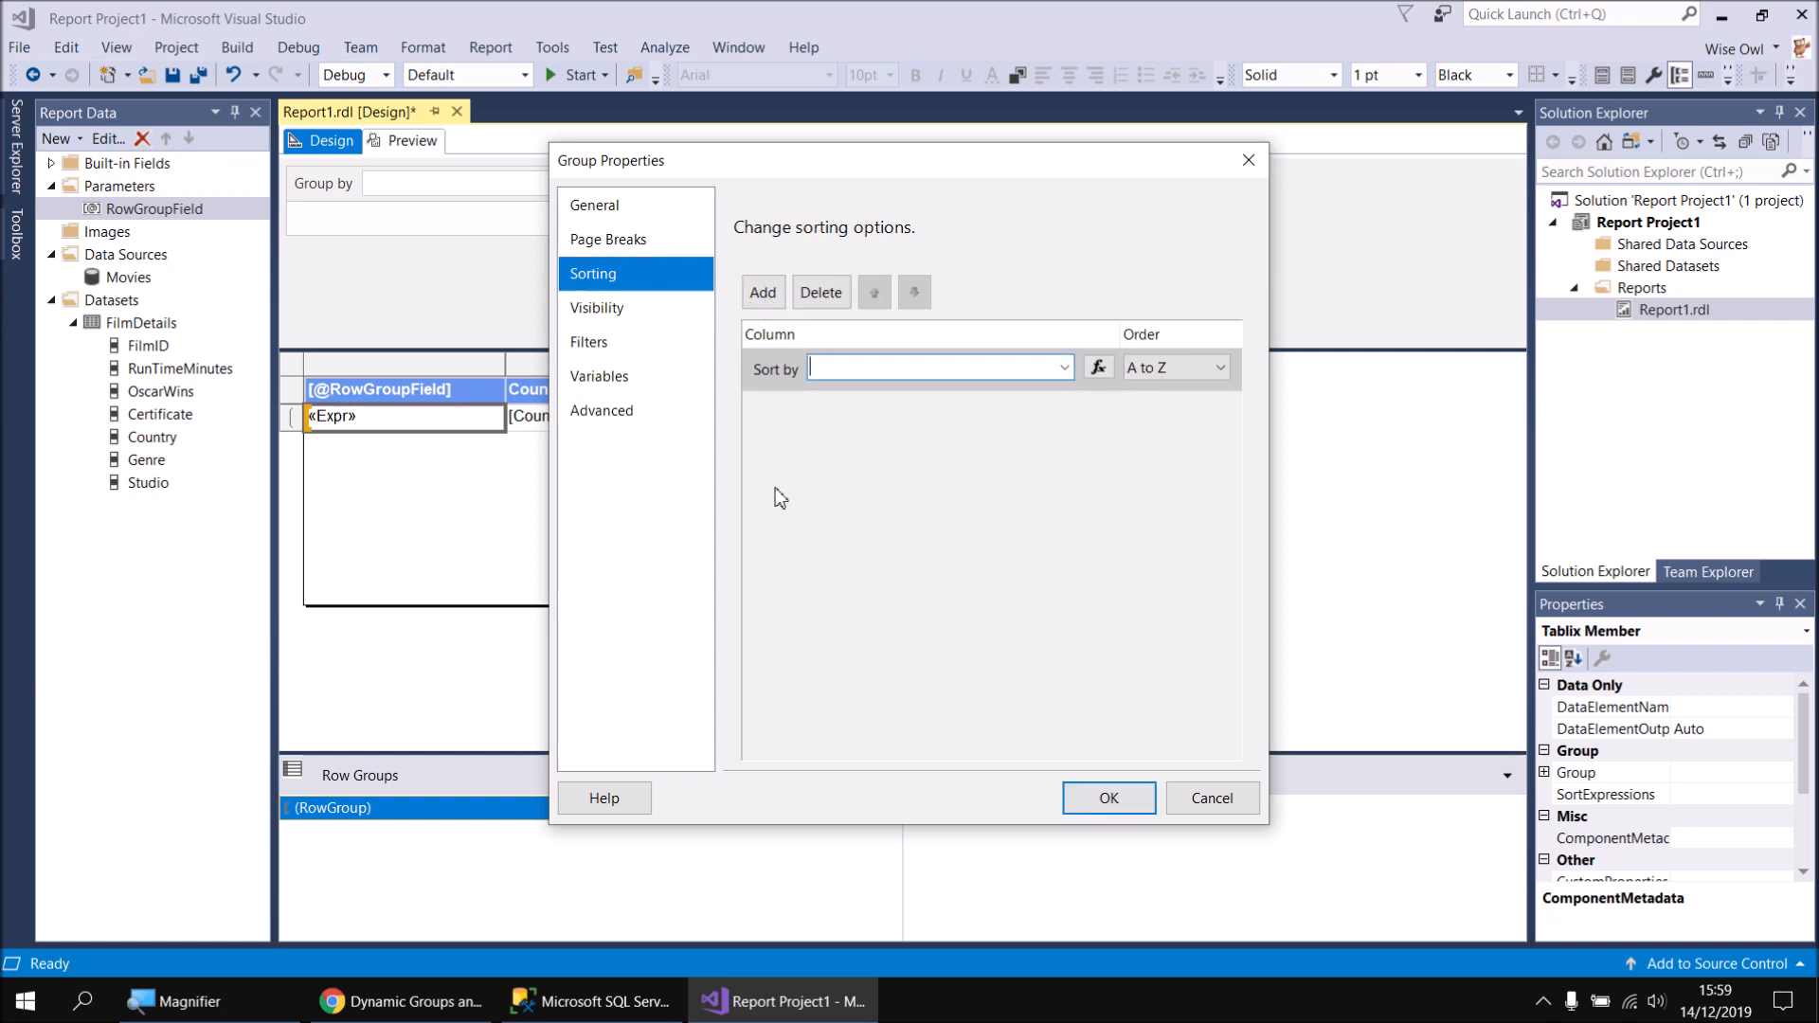
Set the RowGroup sort expression to =Fields(Parameters!RowGroupField.Value).Value and apply the group properties
left_click(1099, 368)
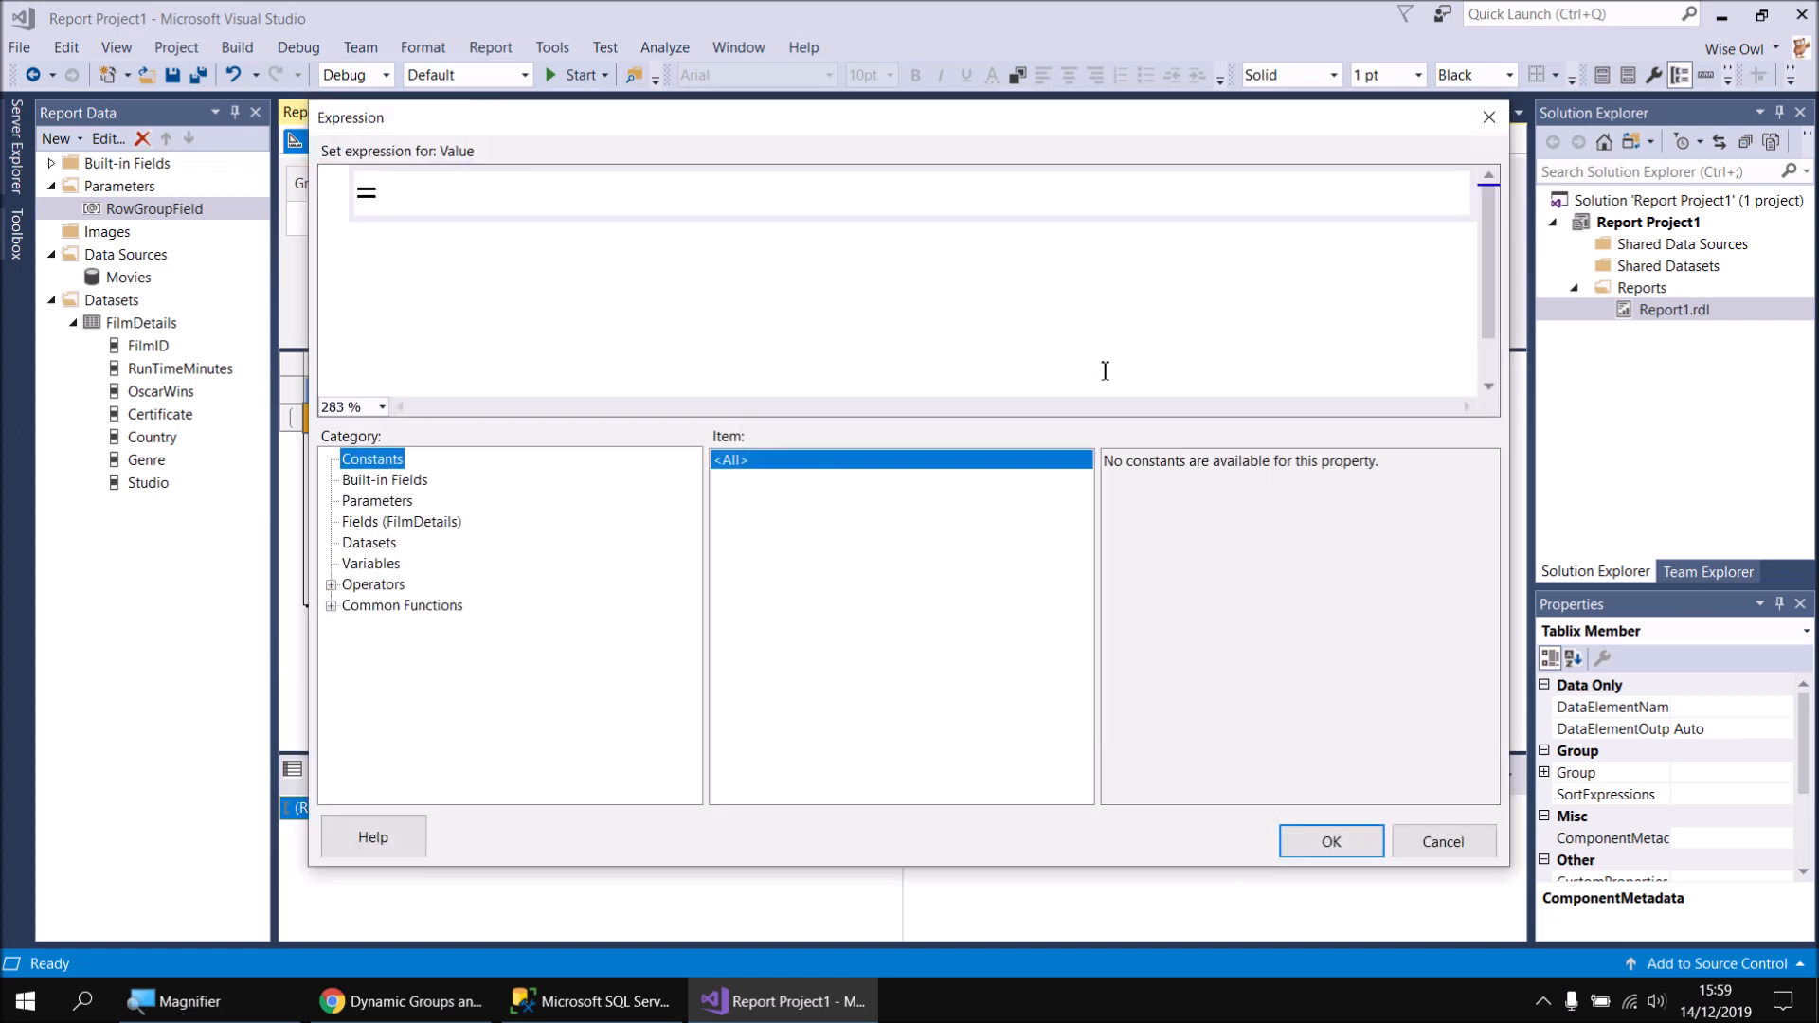
left_click(471, 194)
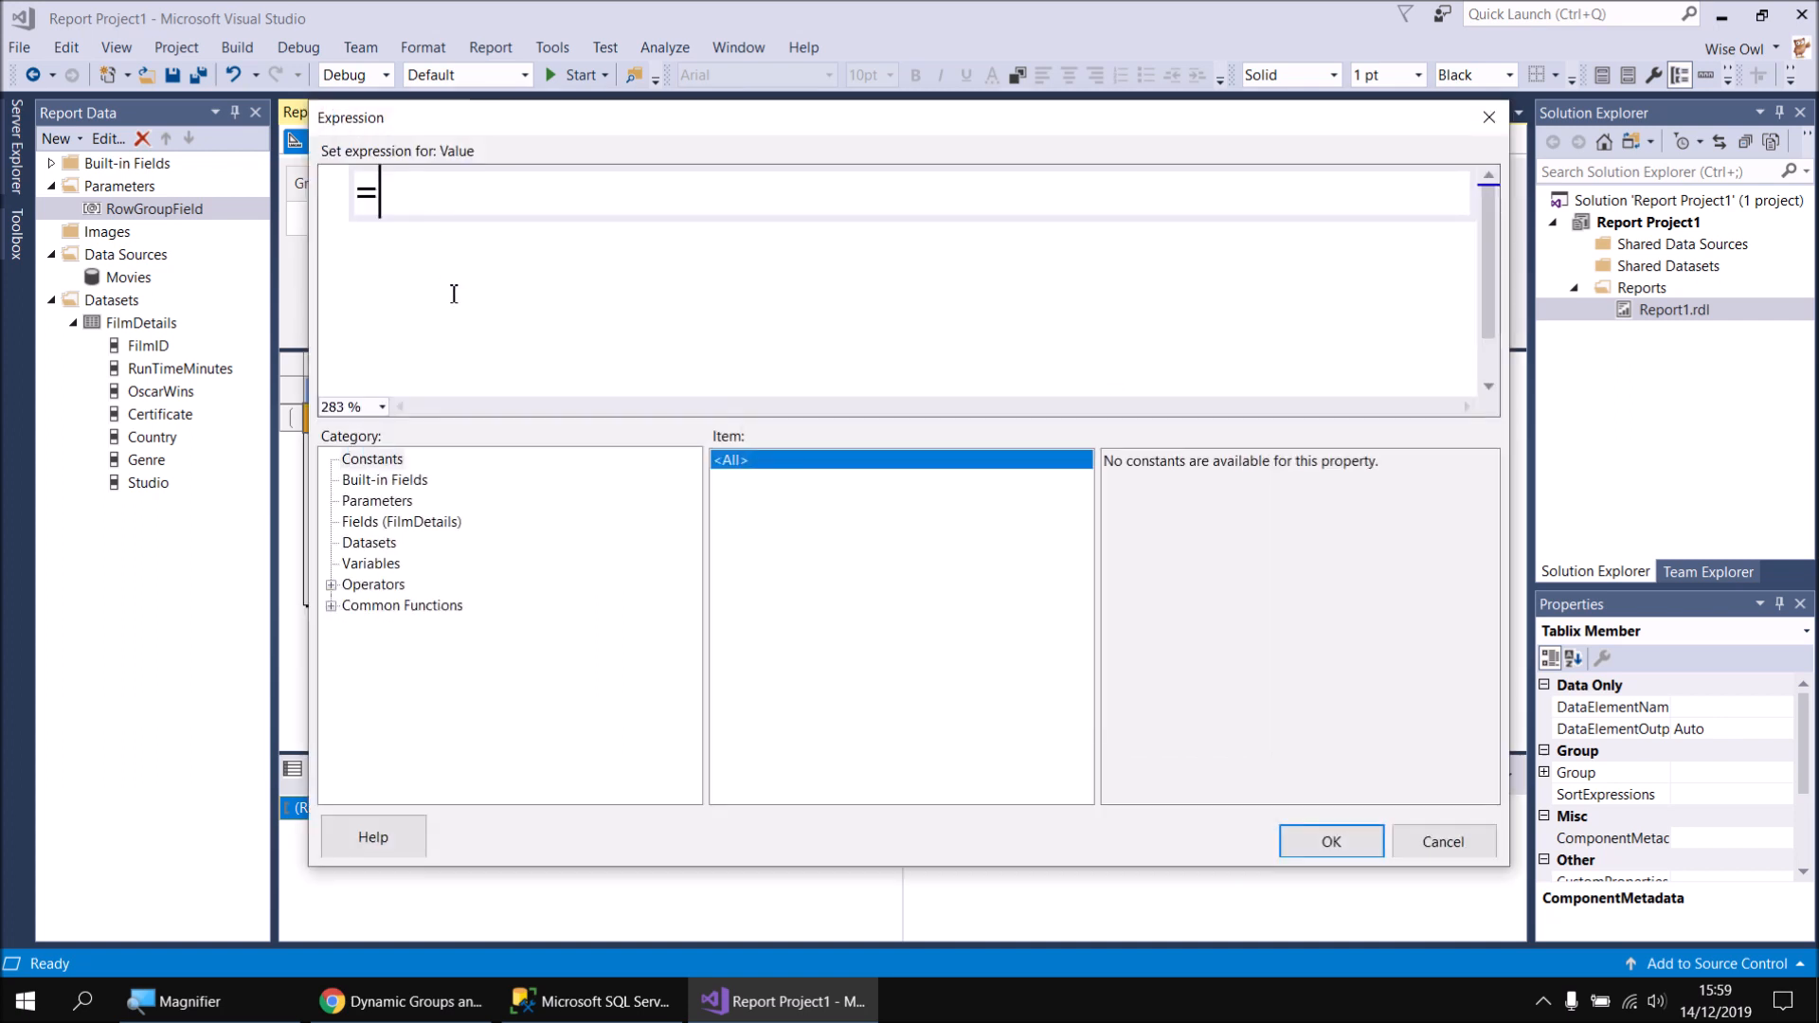
type("Fields")
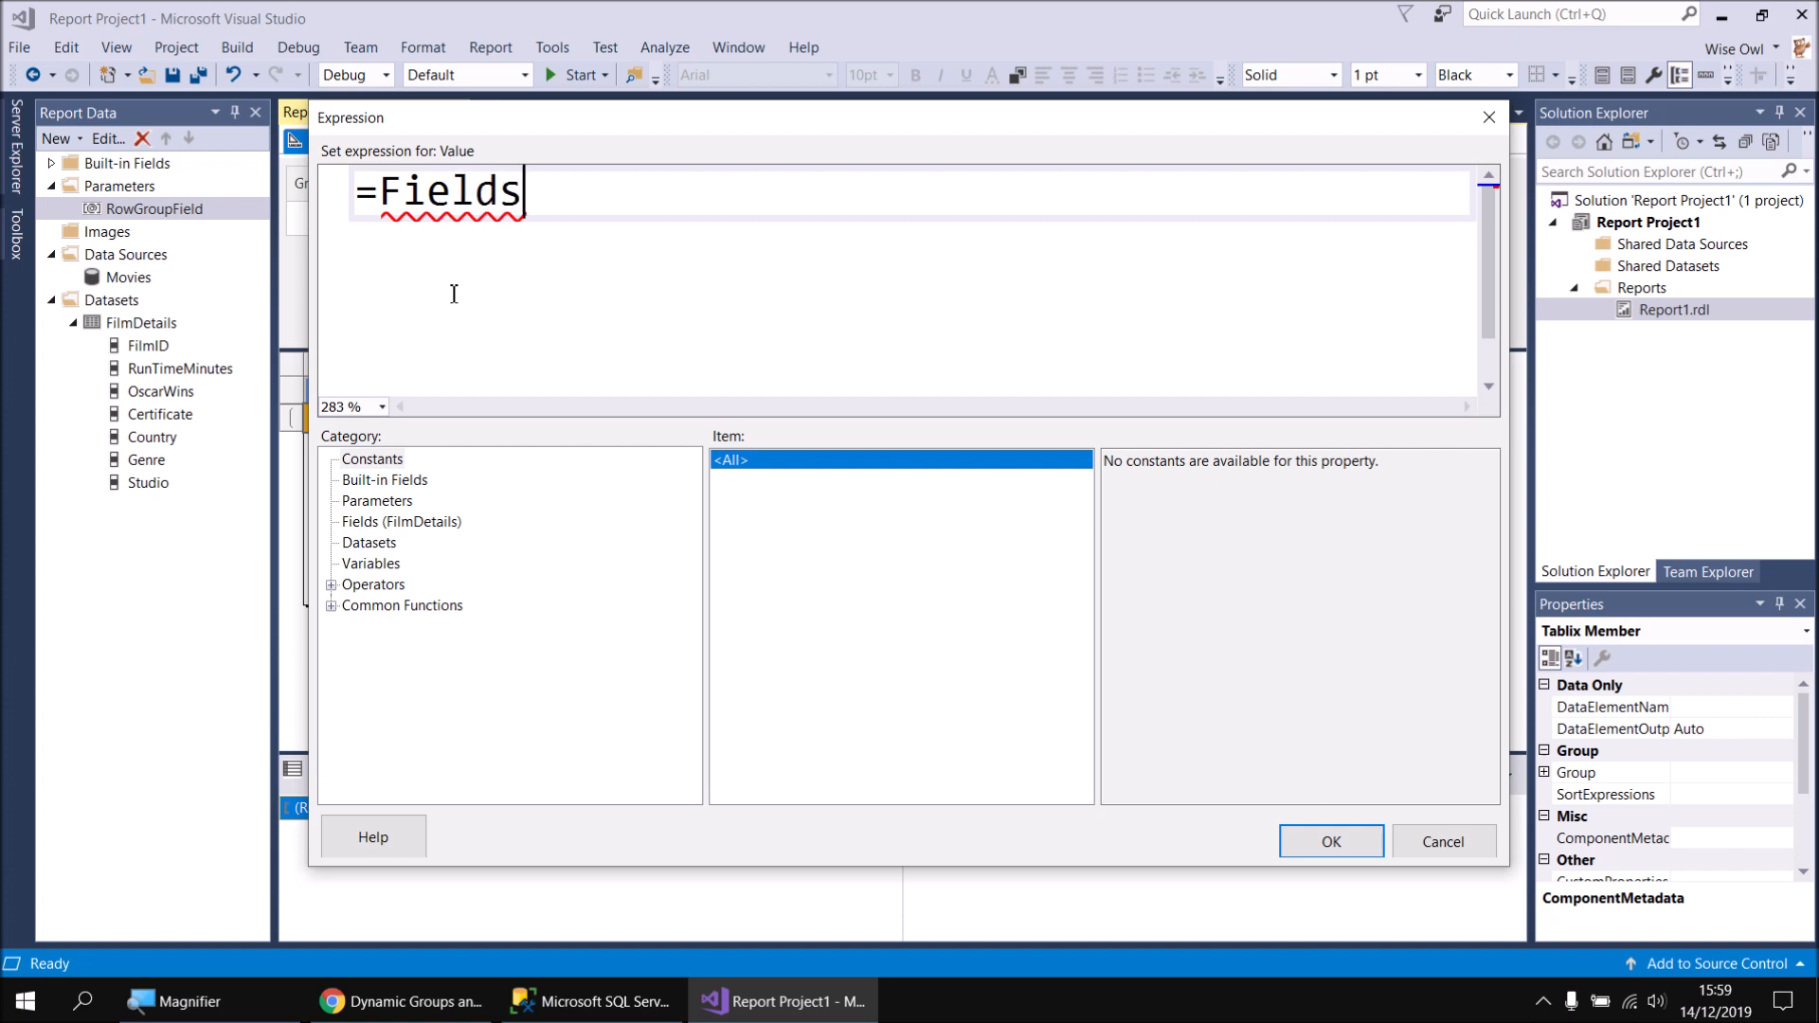
type("(")
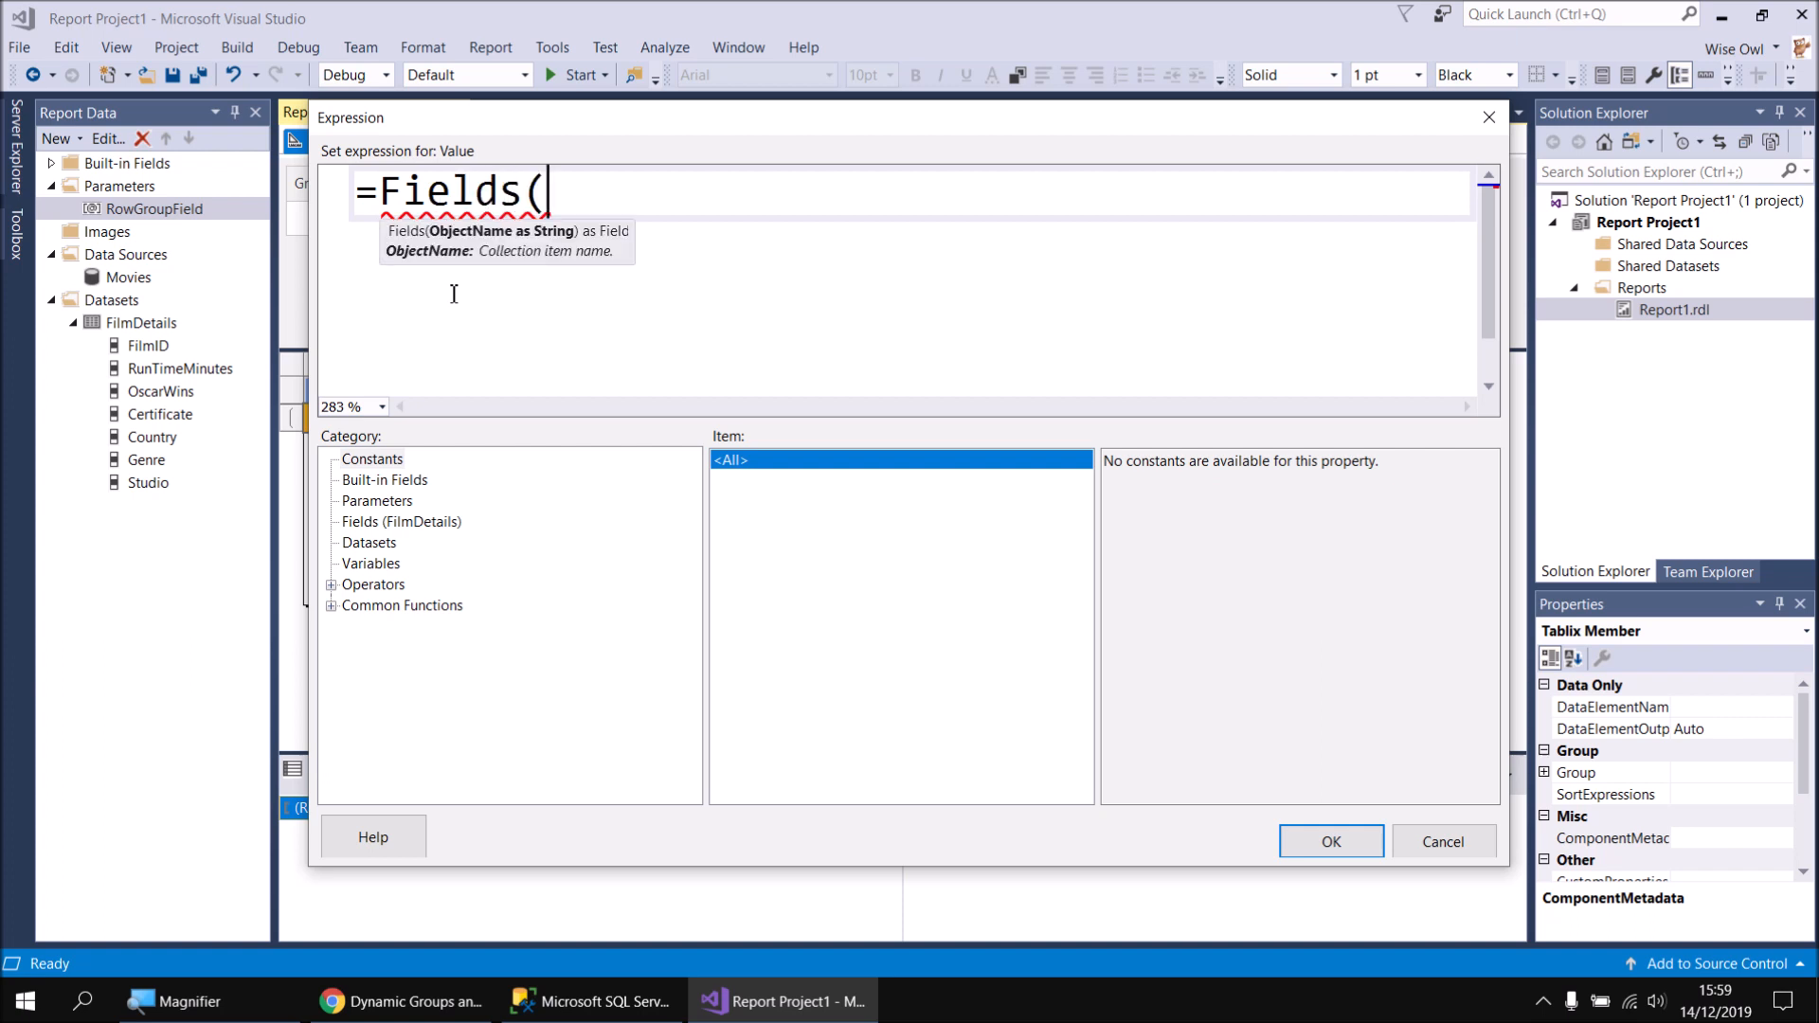
left_click(405, 502)
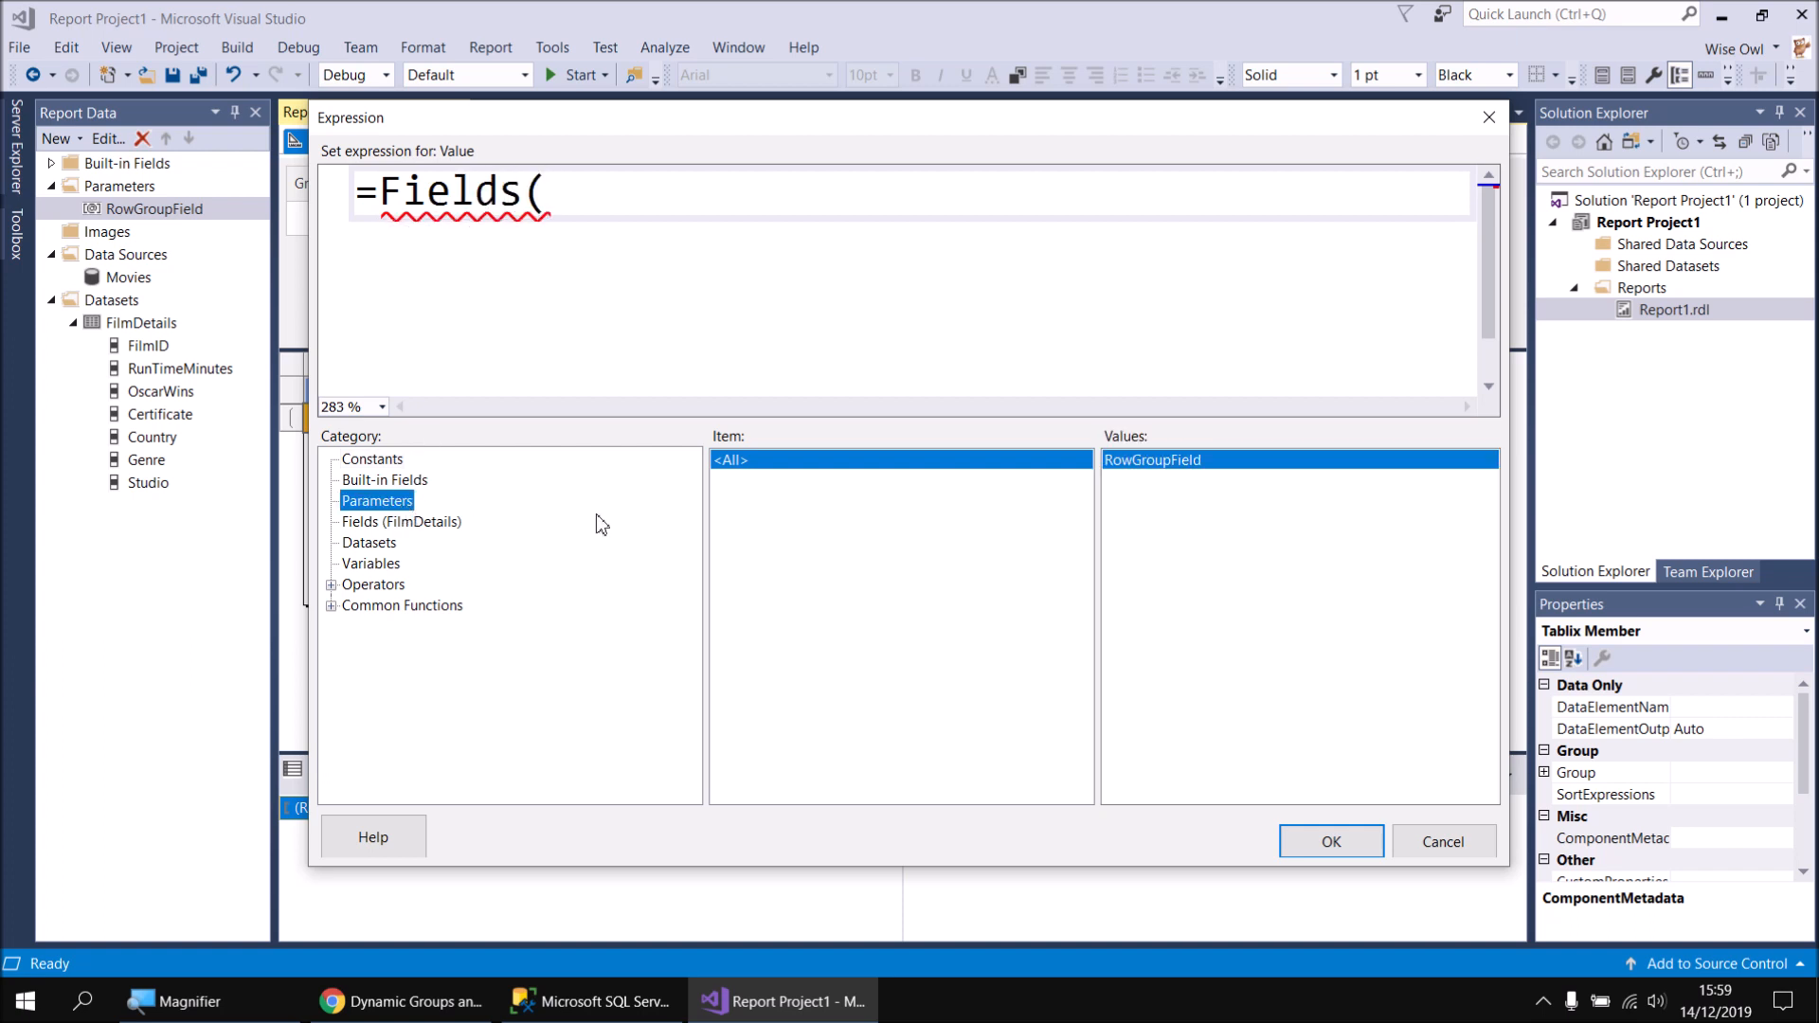
double_click(1161, 474)
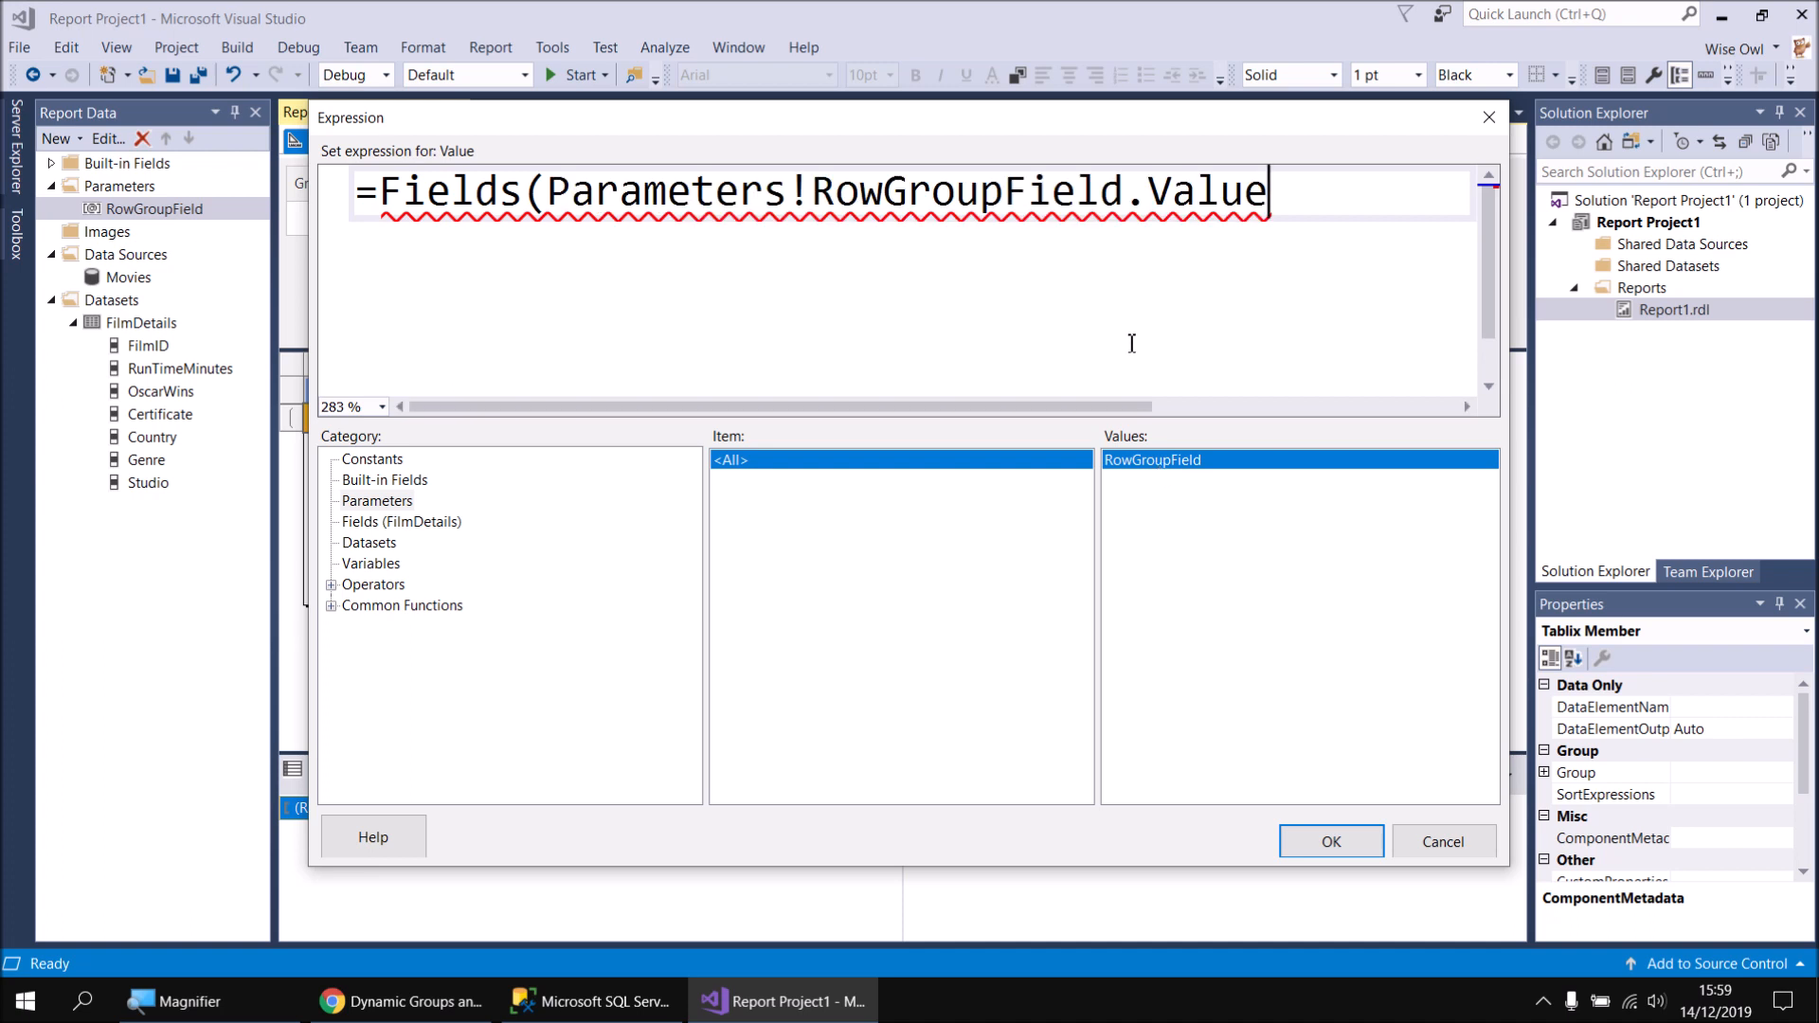
type(")")
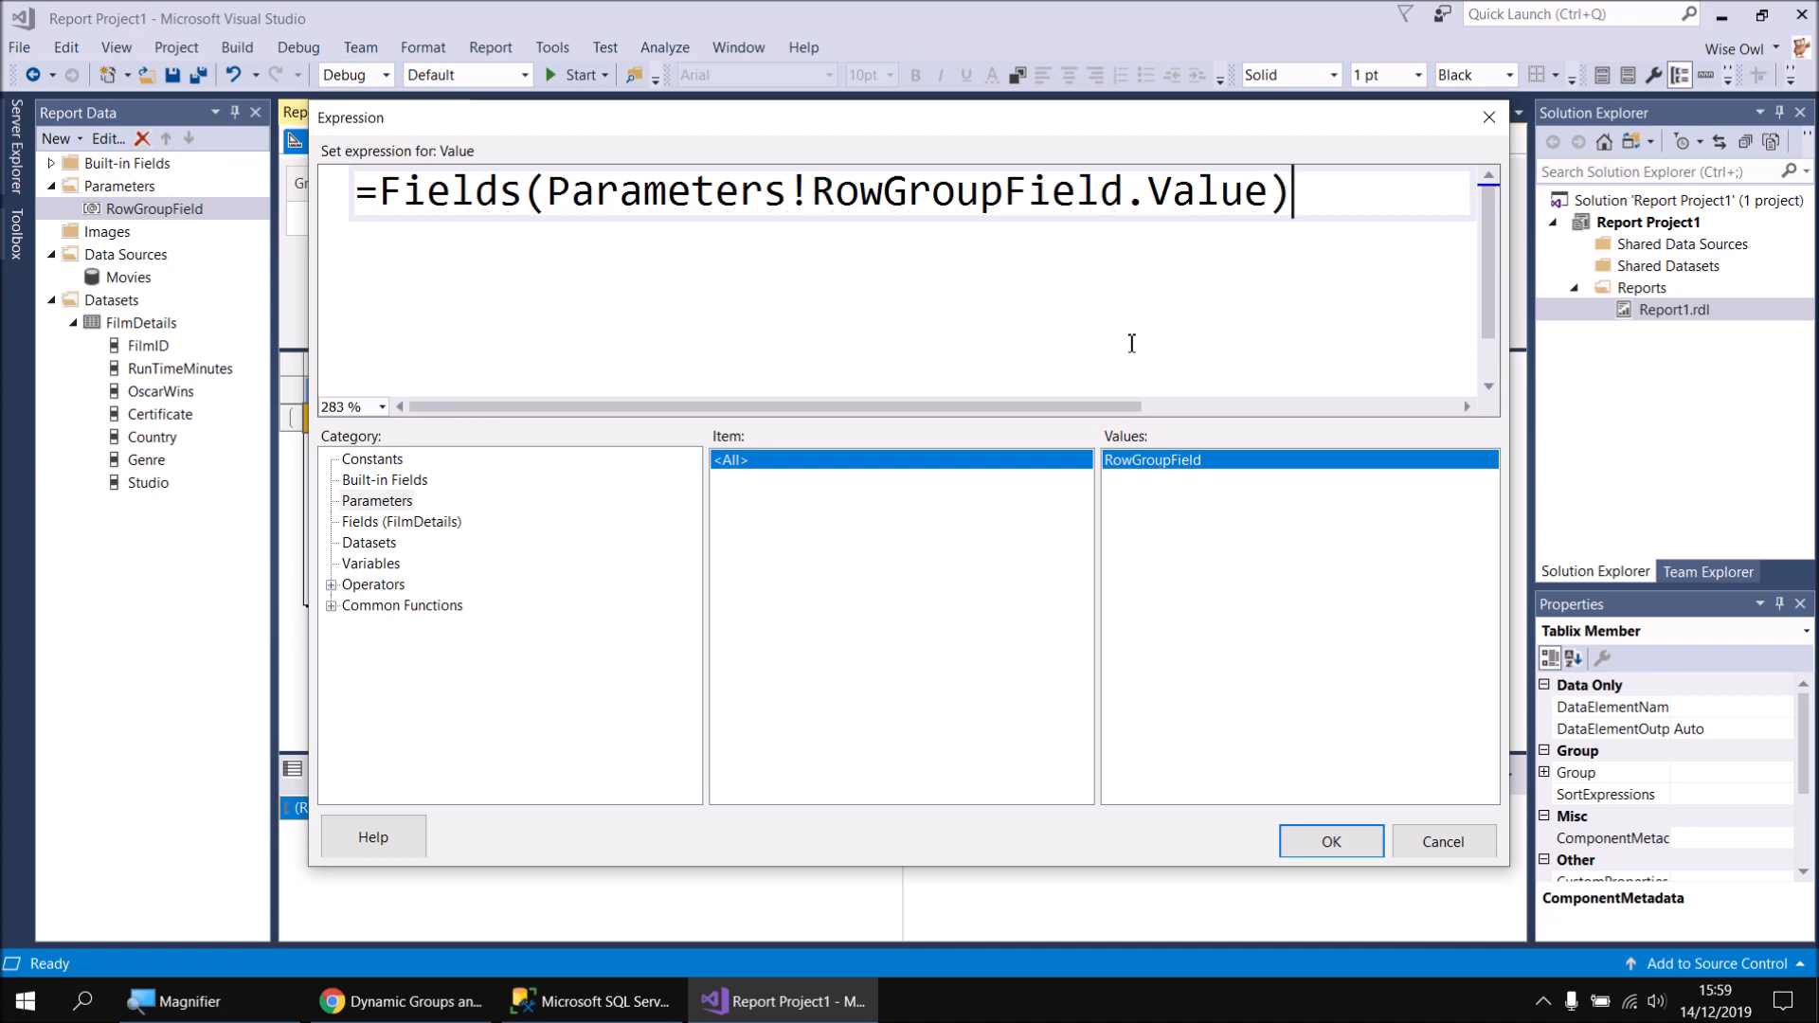
type(".V")
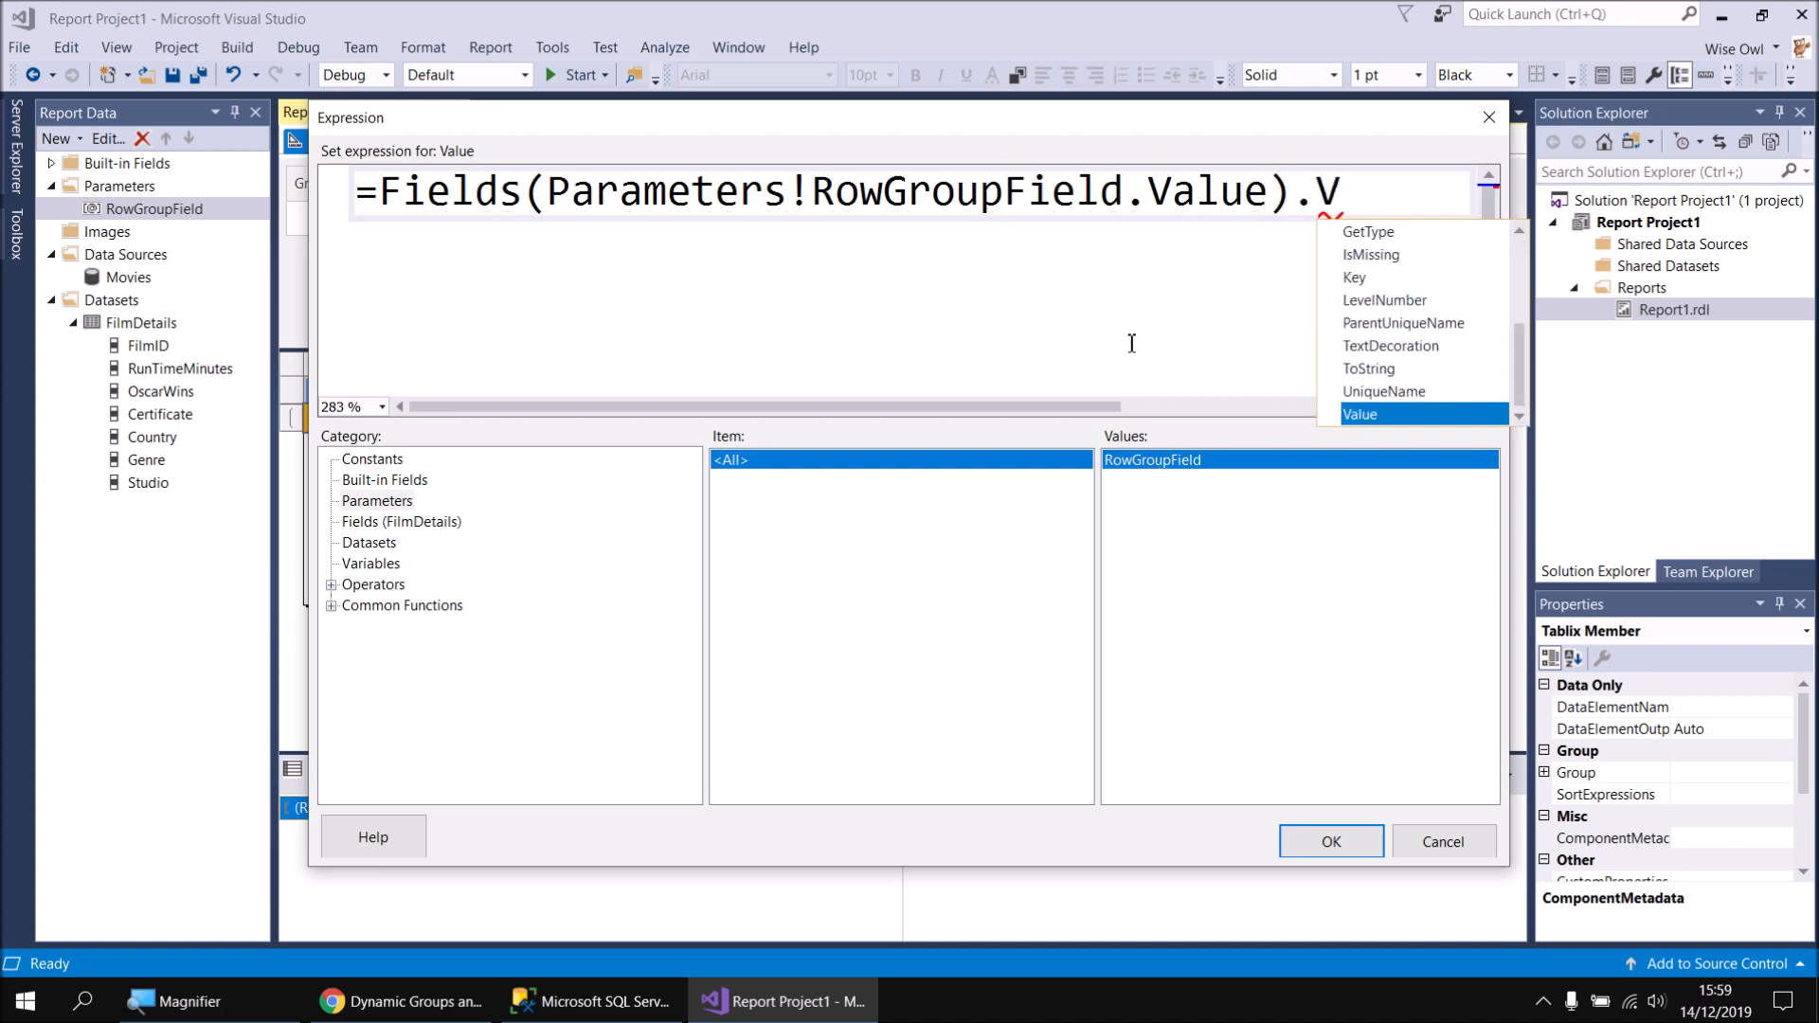
type("alue")
left_click(1124, 341)
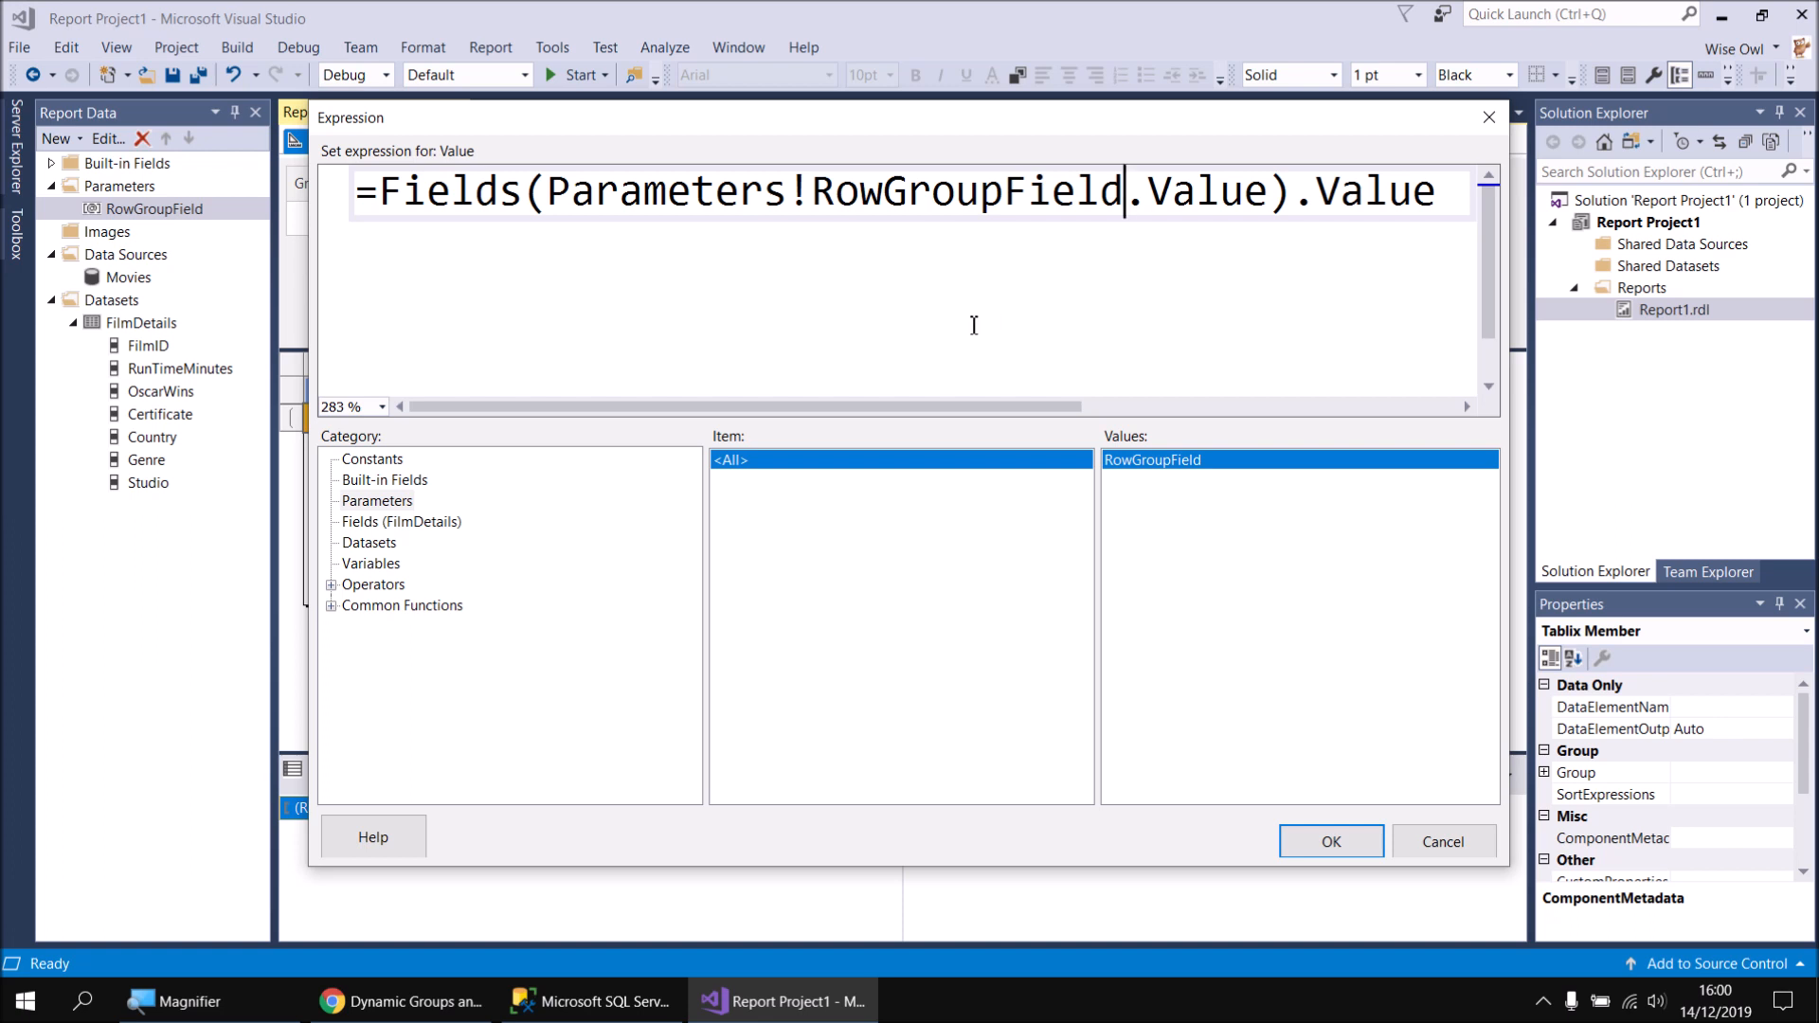
left_click(1331, 841)
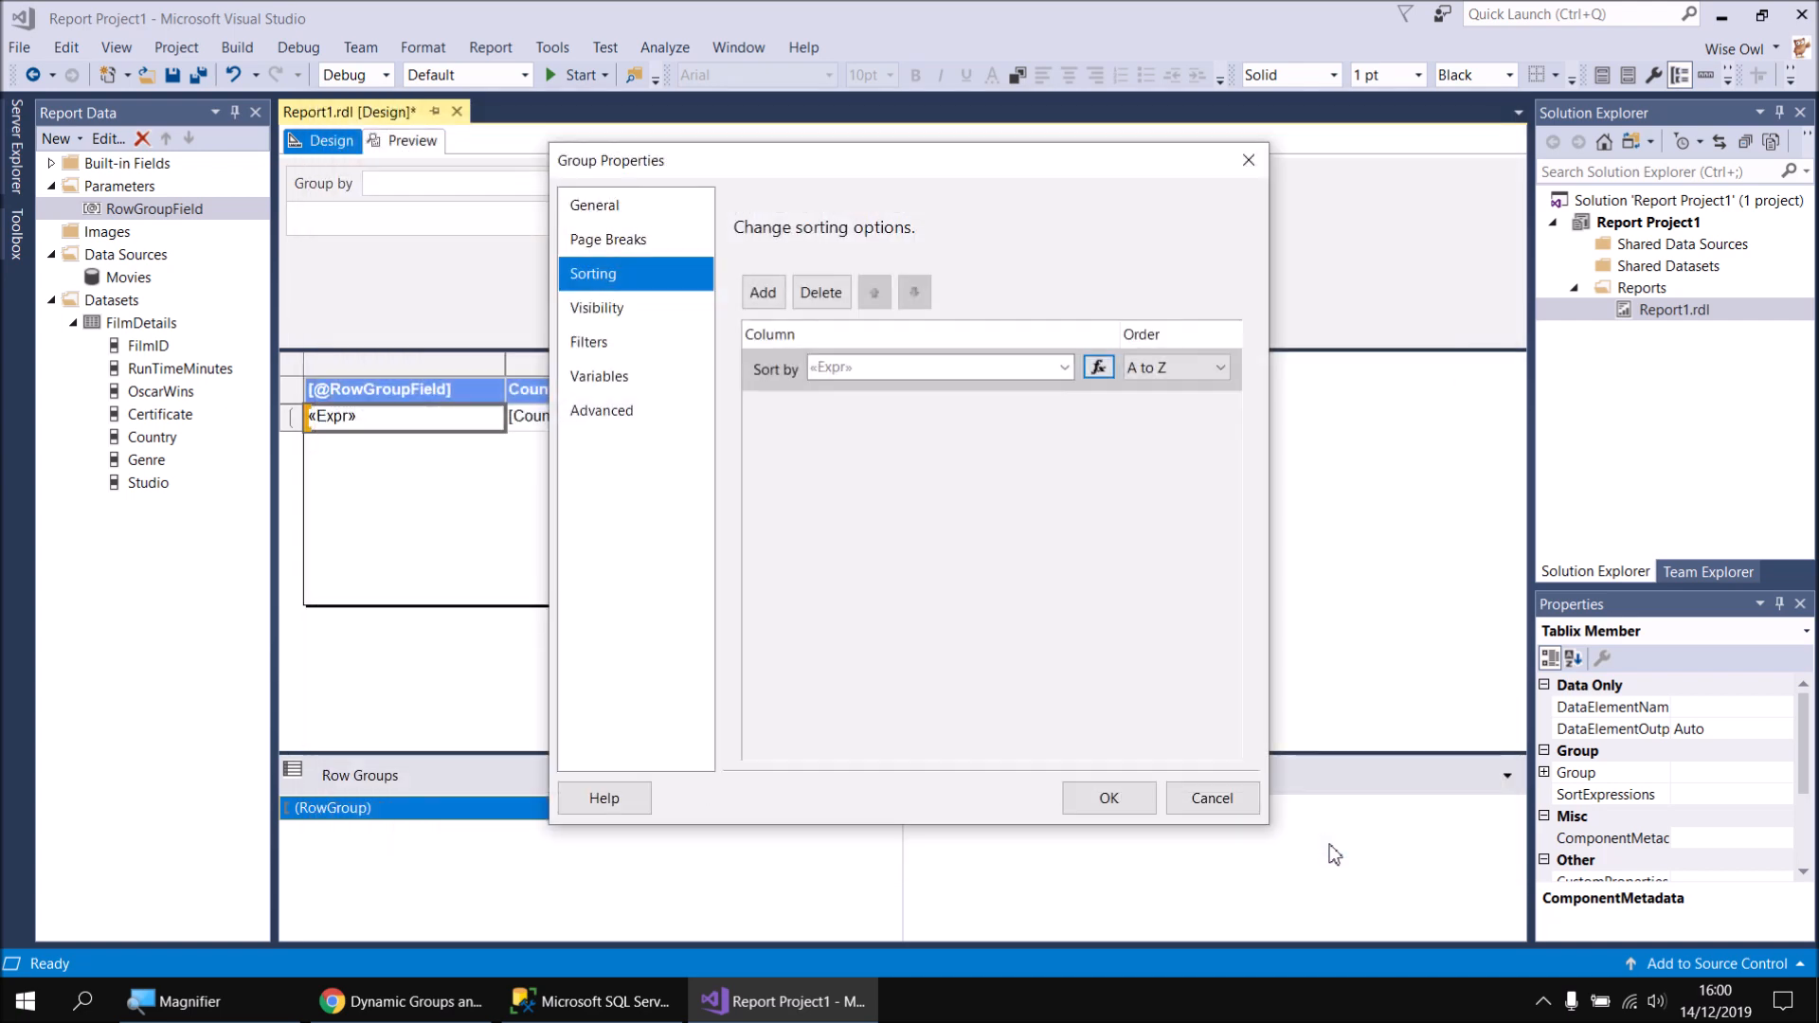
left_click(1106, 798)
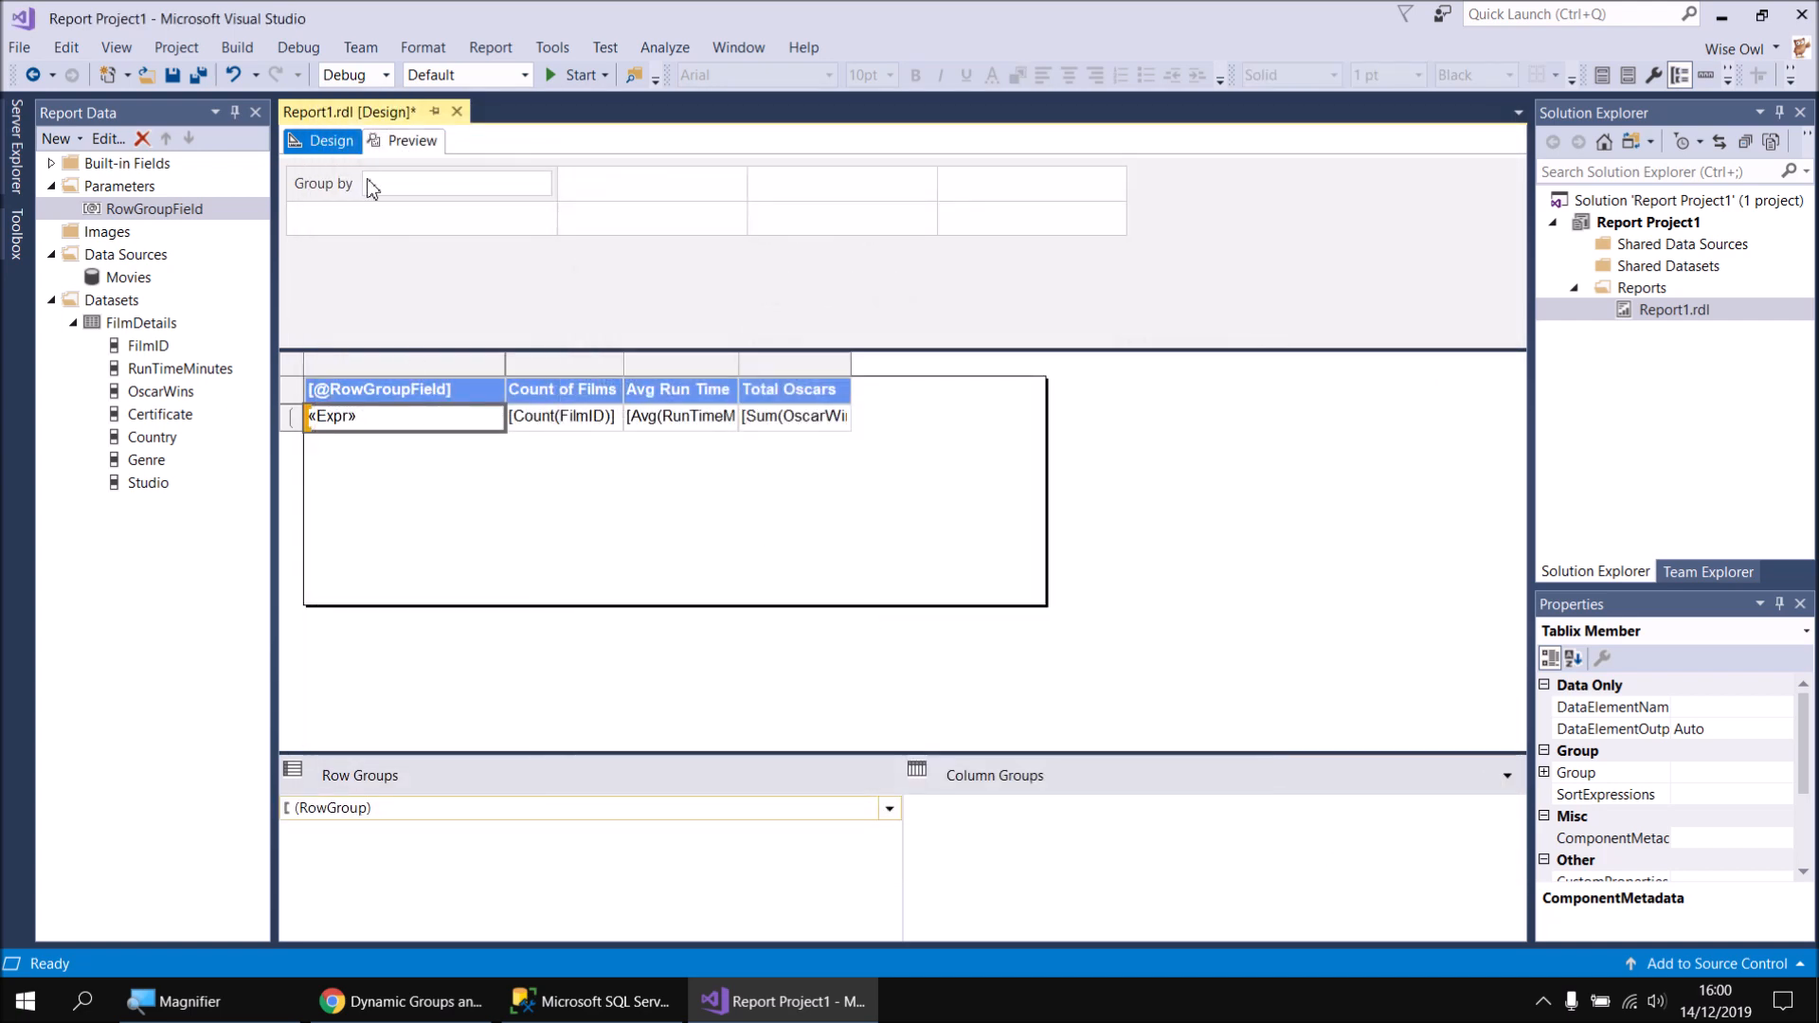
Preview the report with Genre, Country and Studio in turn as the Group by value to check the headings and sorting
left_click(404, 142)
left_click(404, 180)
type("Genre")
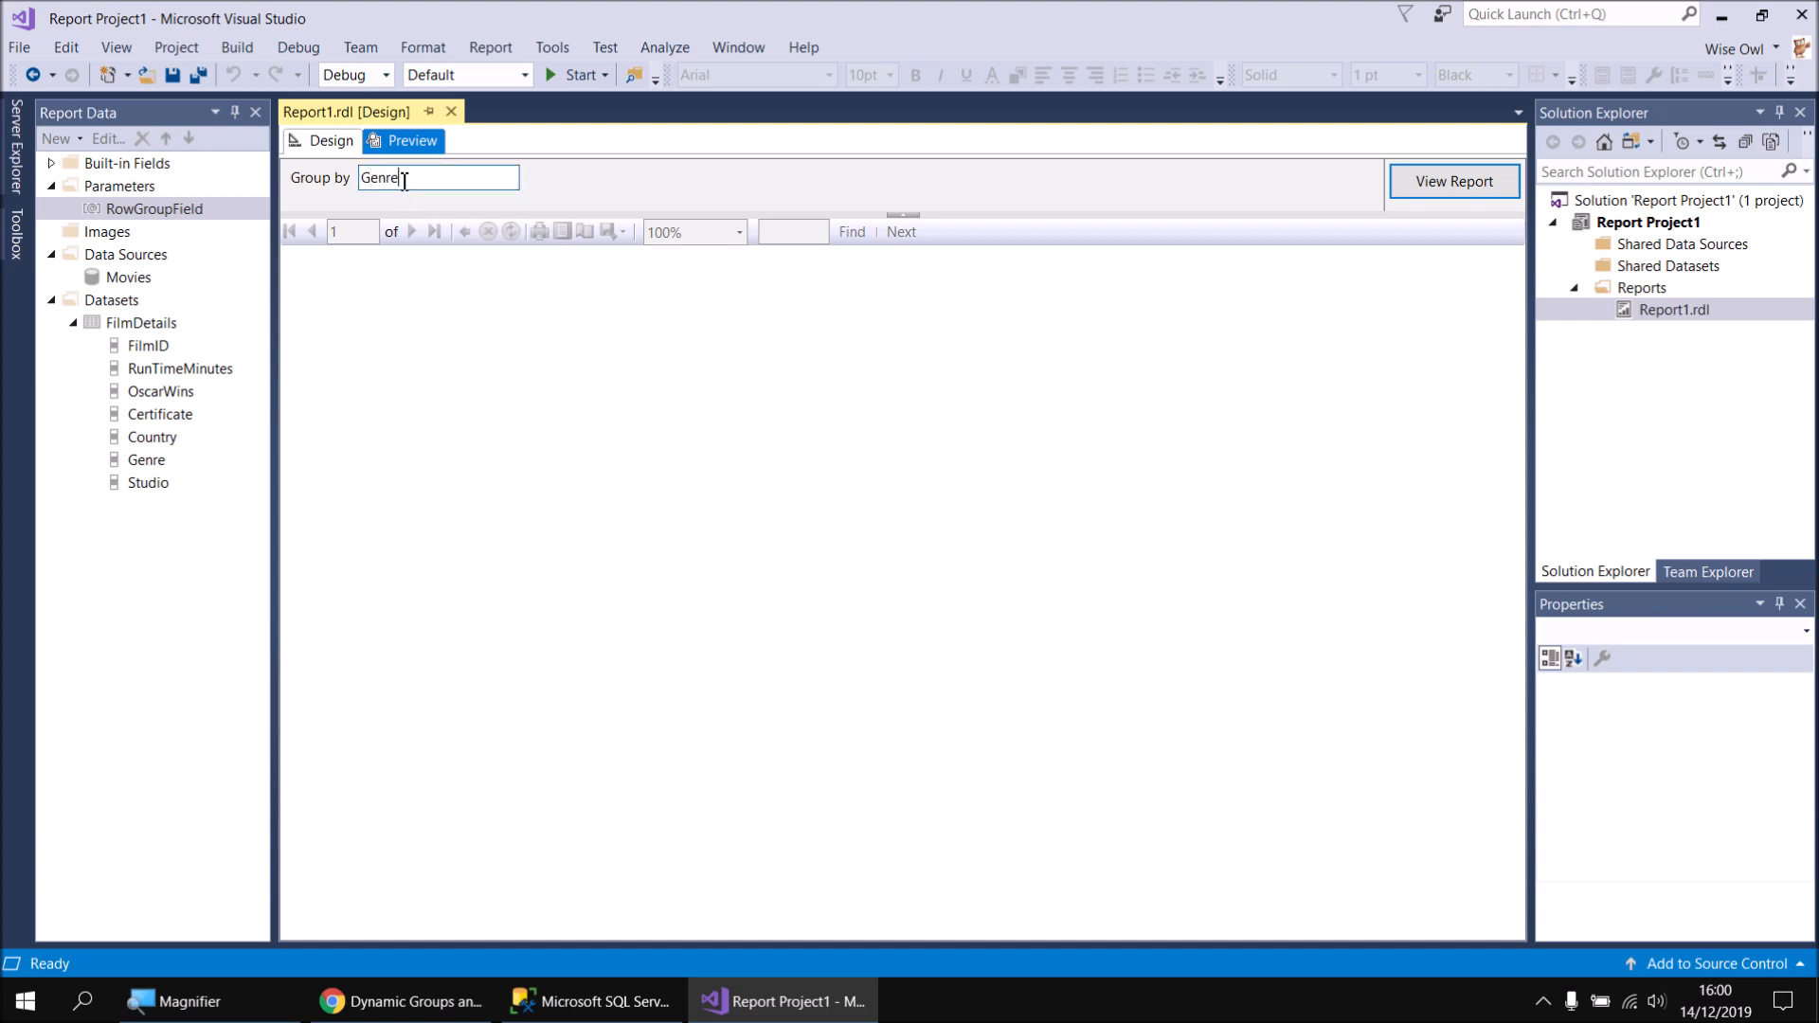
key("Return")
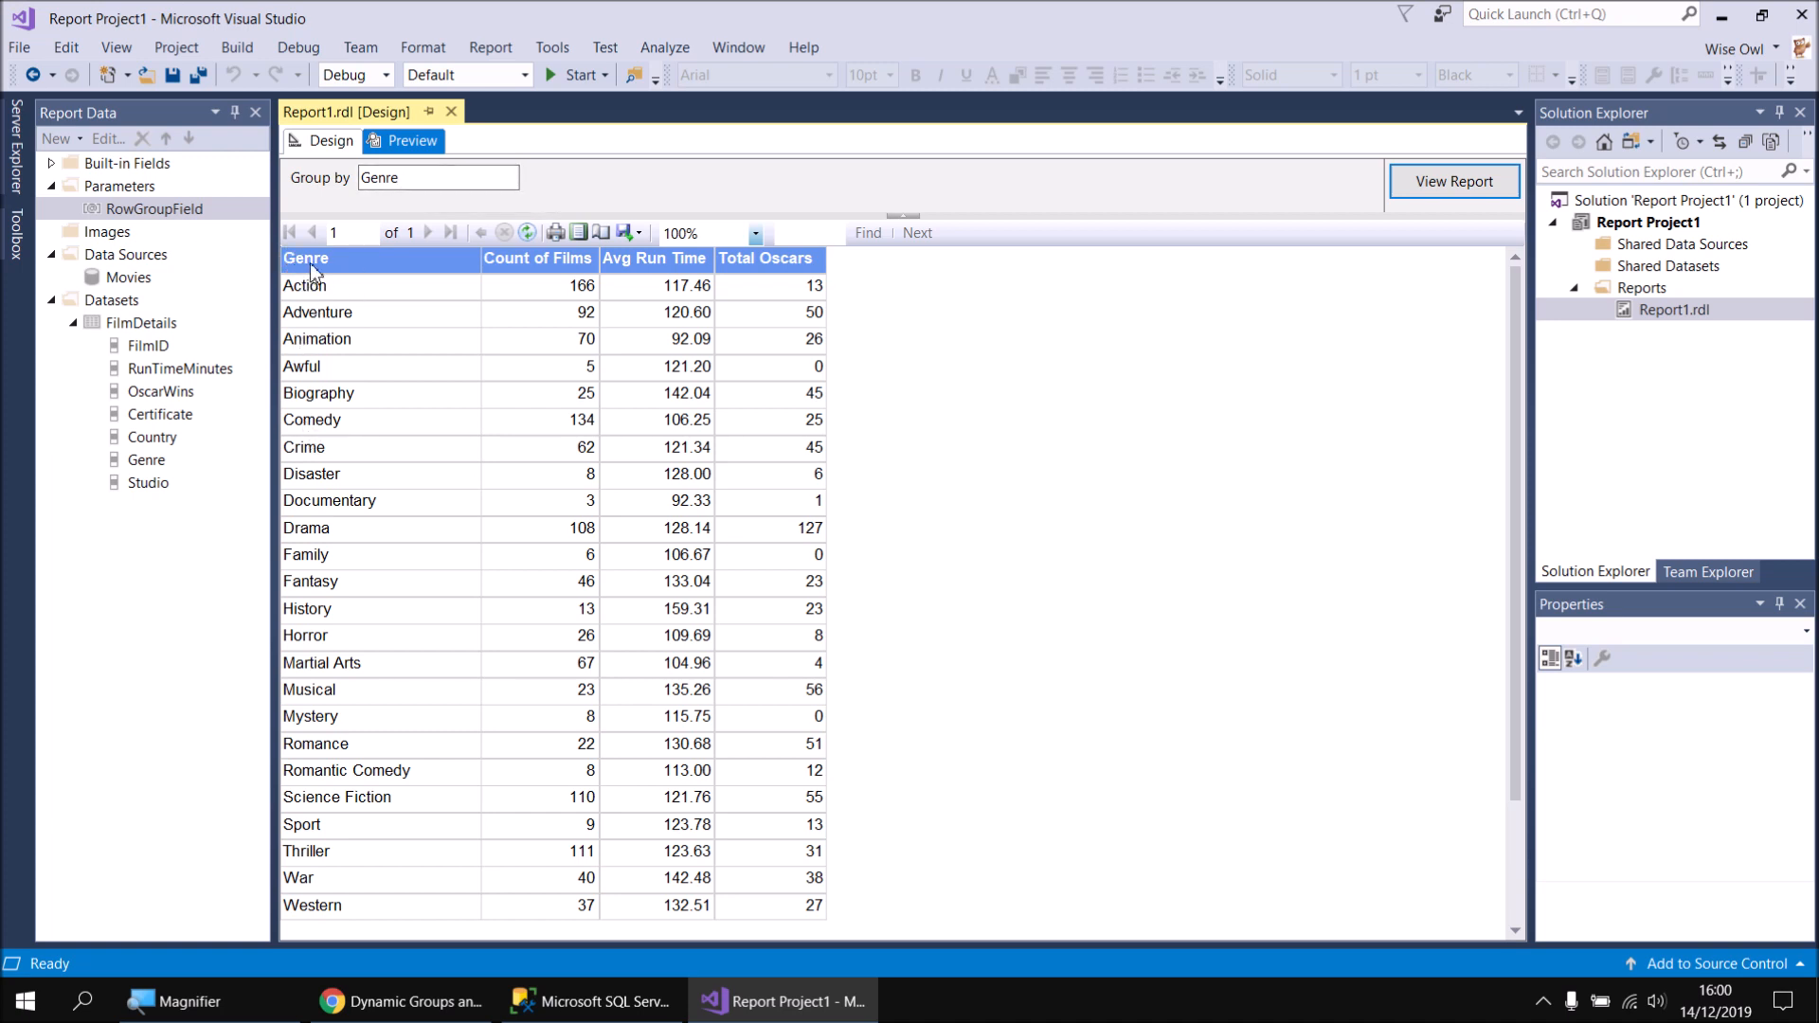
left_click_drag(398, 178, 330, 178)
type("Country")
key("Return")
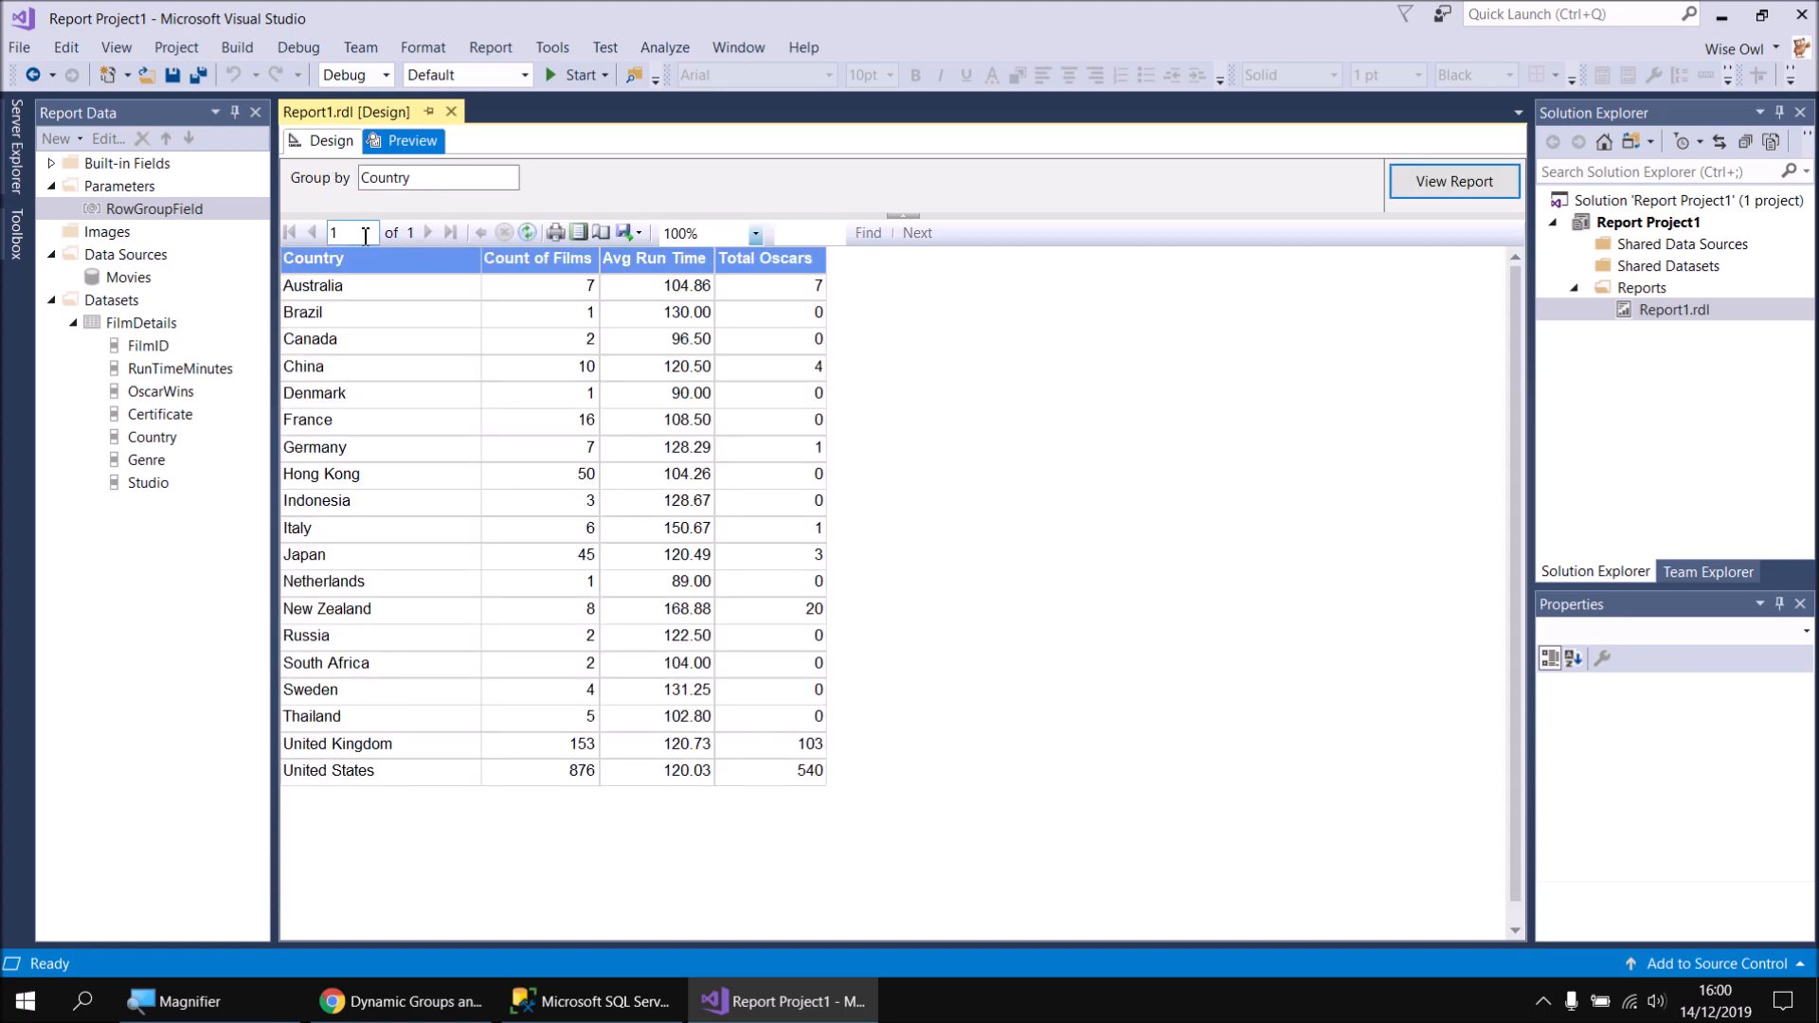
left_click_drag(418, 177, 355, 179)
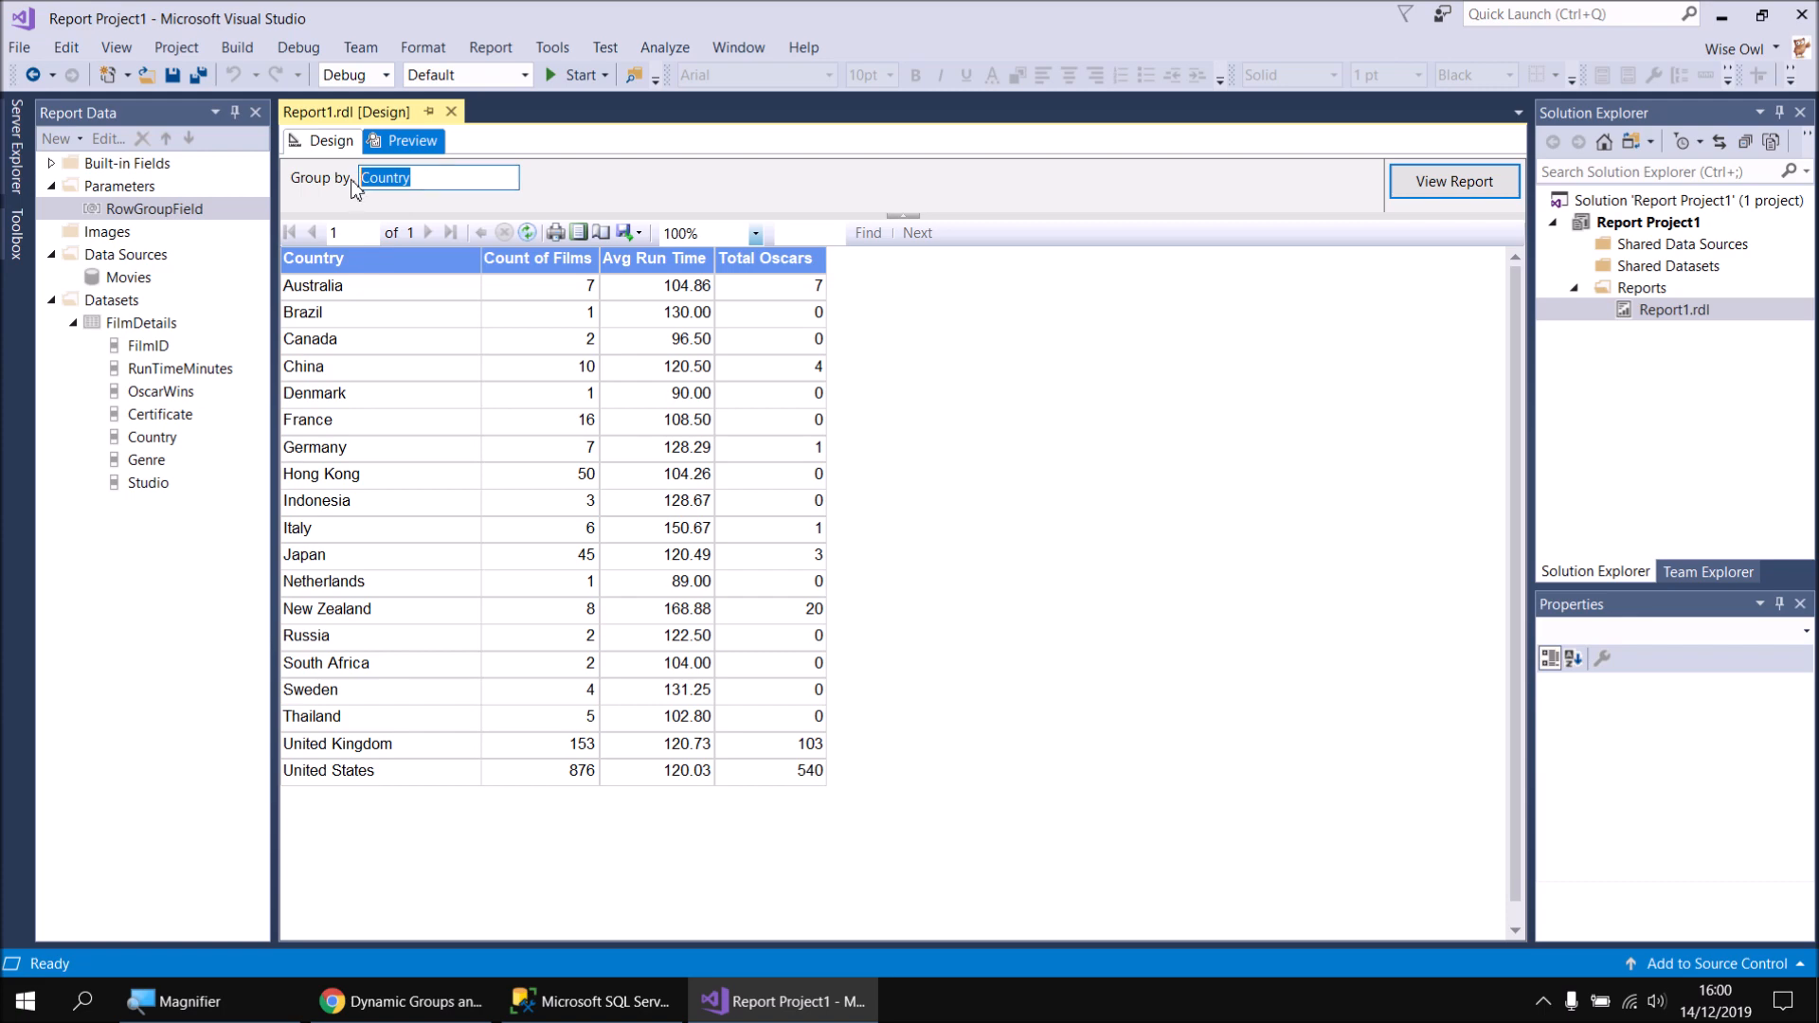
type("Studio")
key("Return")
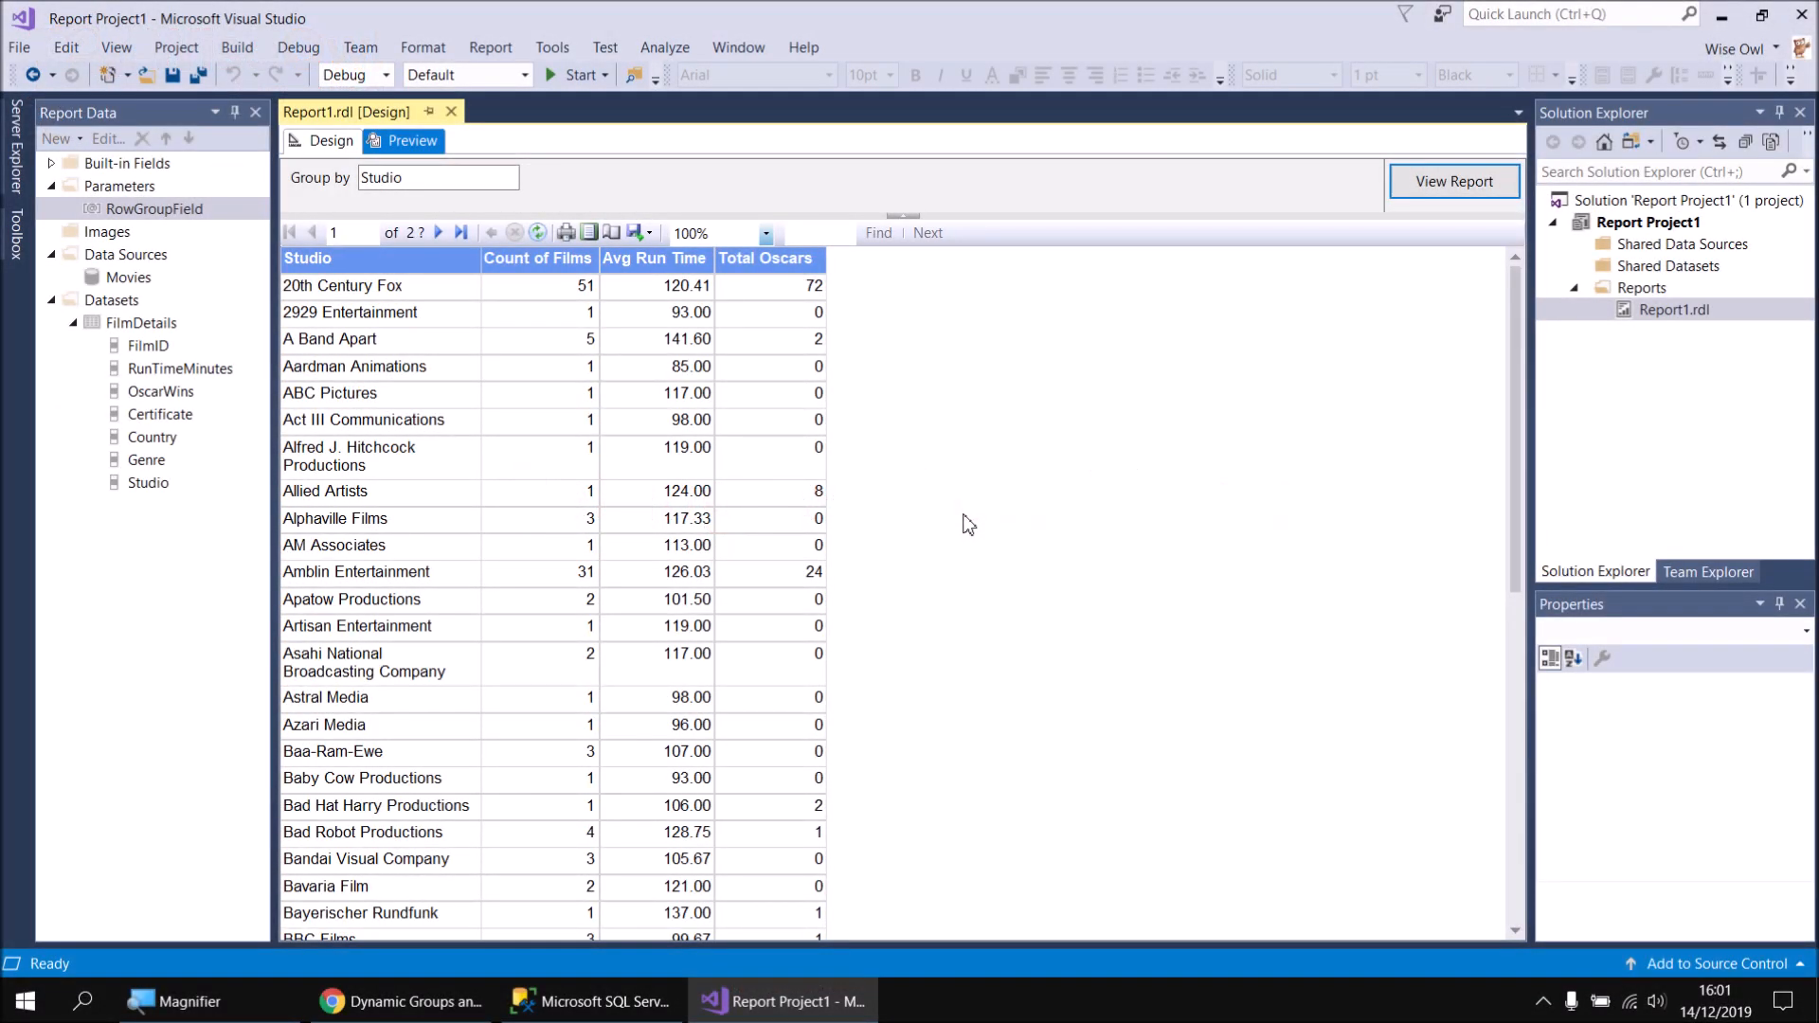
Run the report preview with the nonexistent field name qwertyu as the Group by value
left_click(415, 178)
left_click_drag(415, 177, 362, 178)
type("Country")
key("Return")
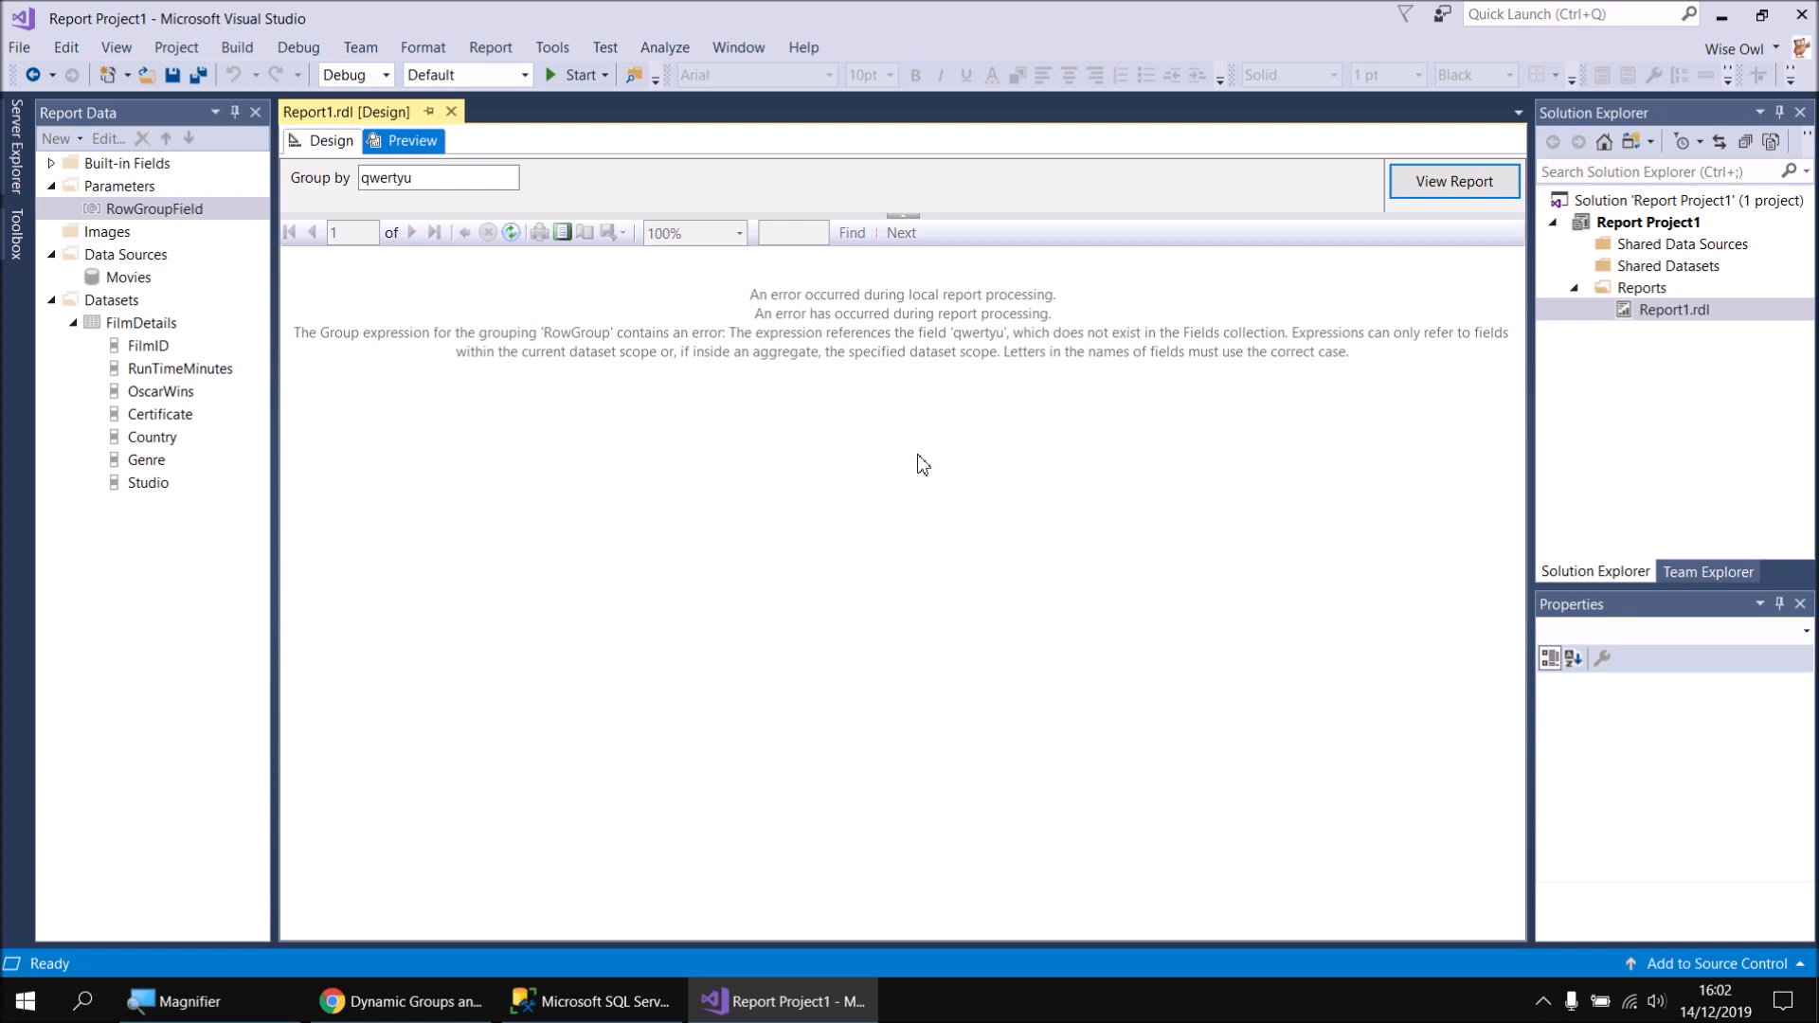
Switch the RowGroupField parameter's available values to specified values in the report design and add four blank entries
left_click(315, 140)
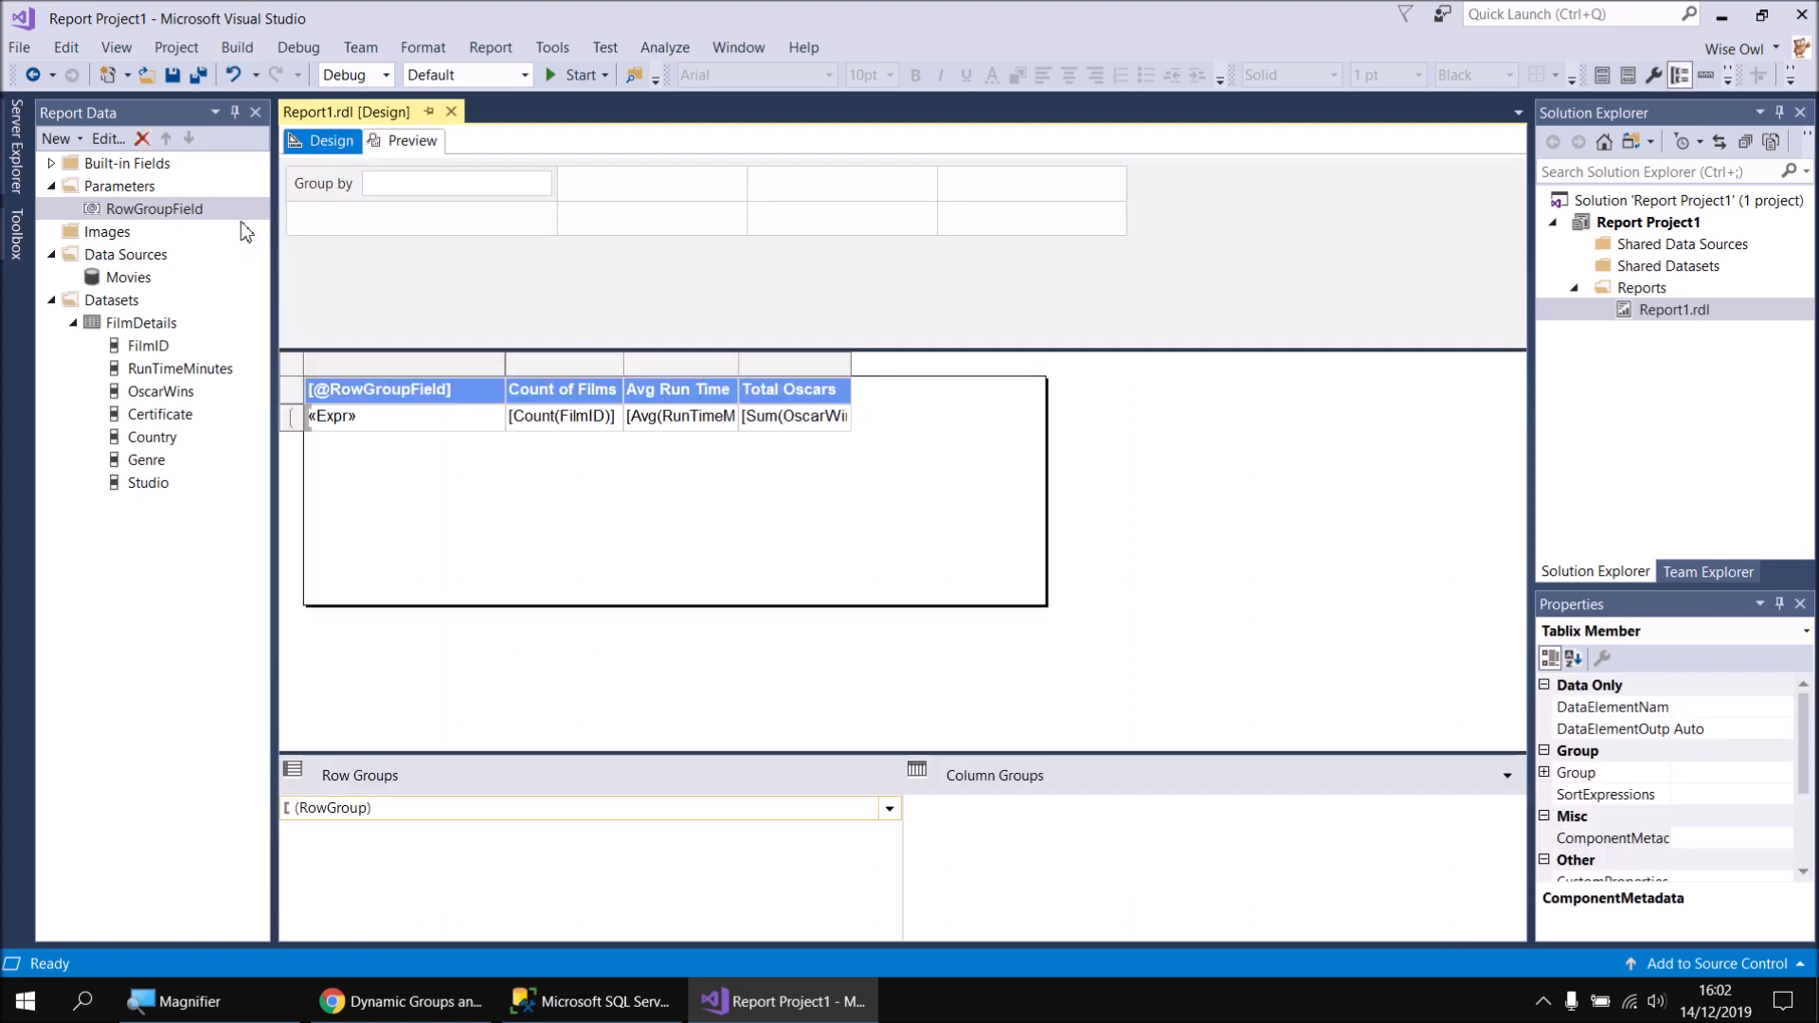
left_click(195, 210)
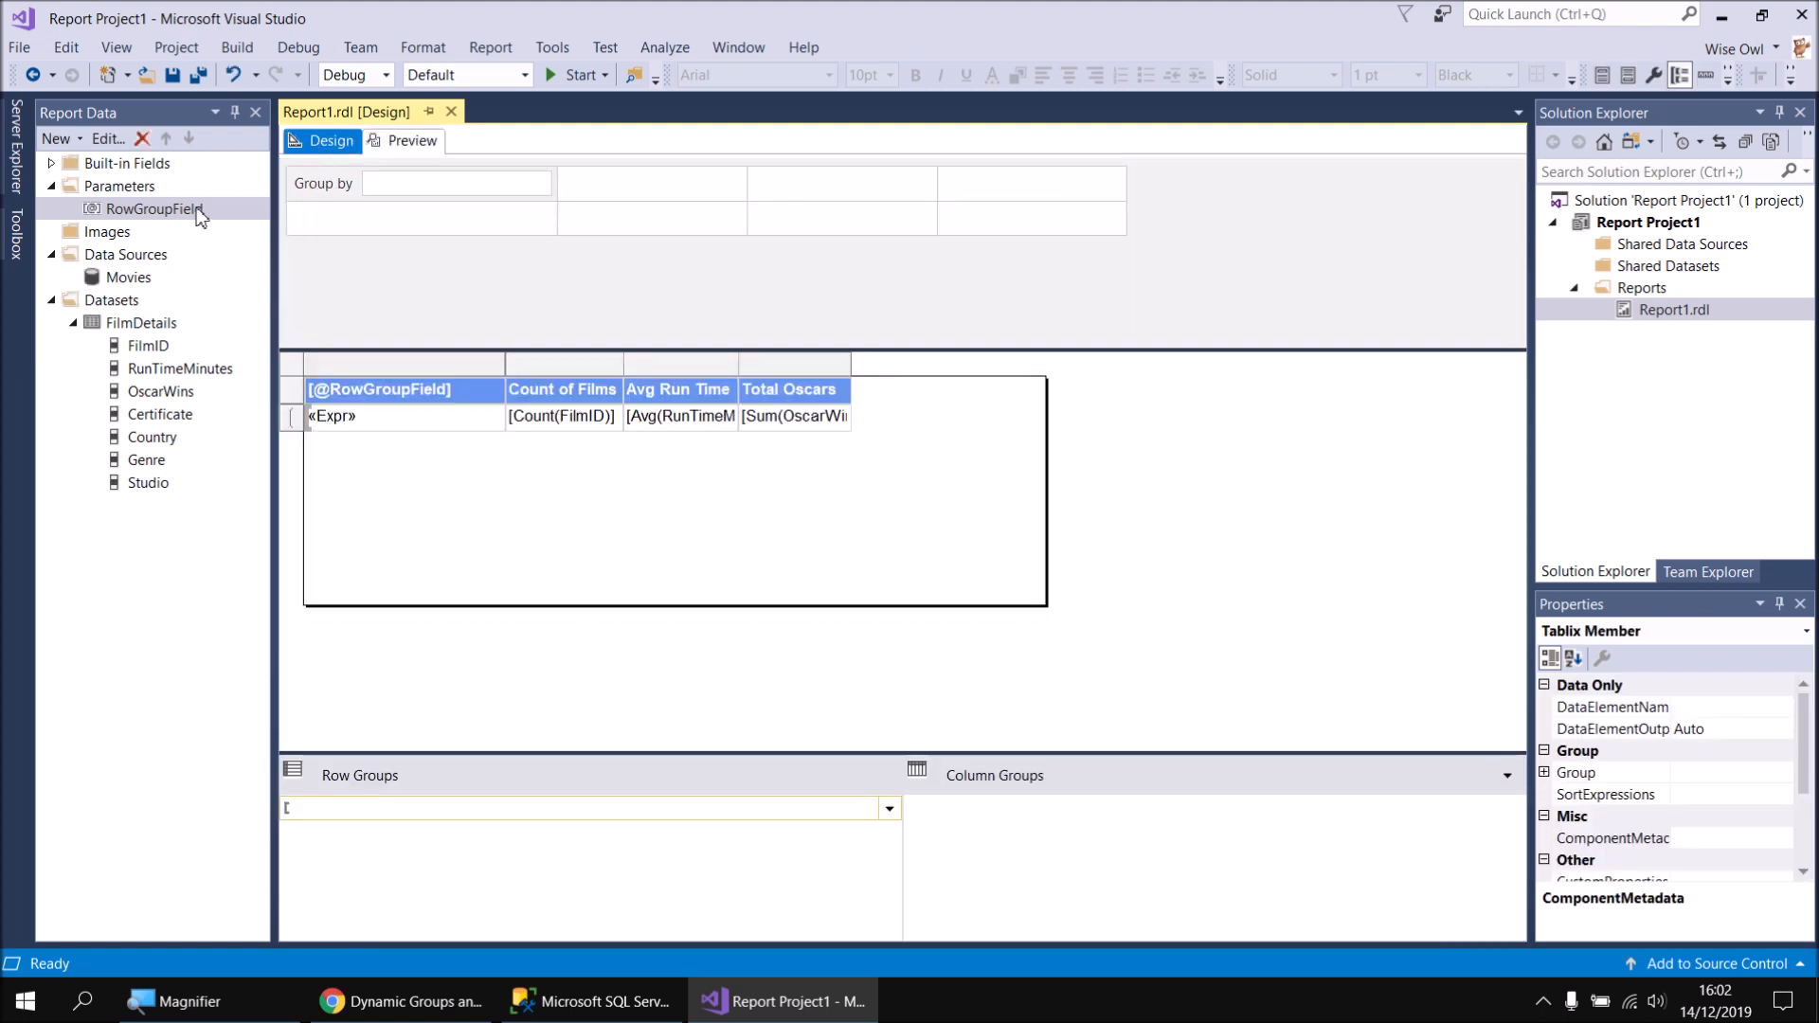
left_click(320, 183)
right_click(182, 209)
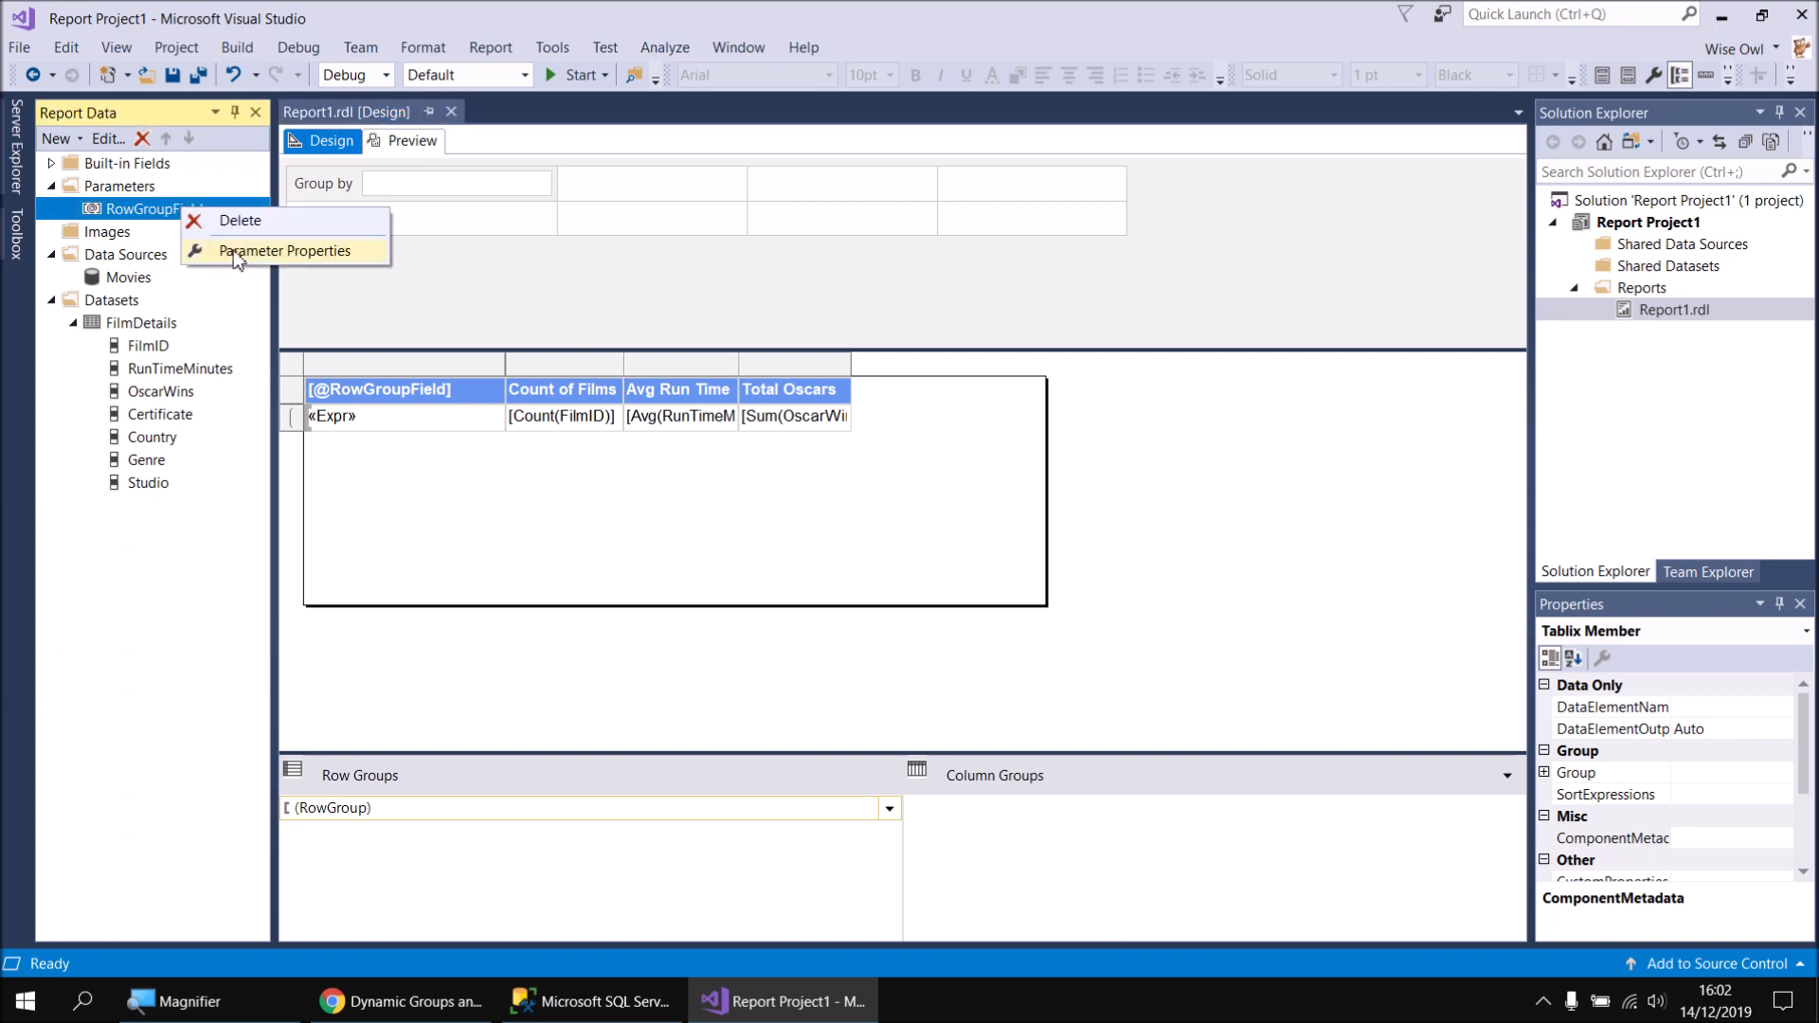
left_click(237, 252)
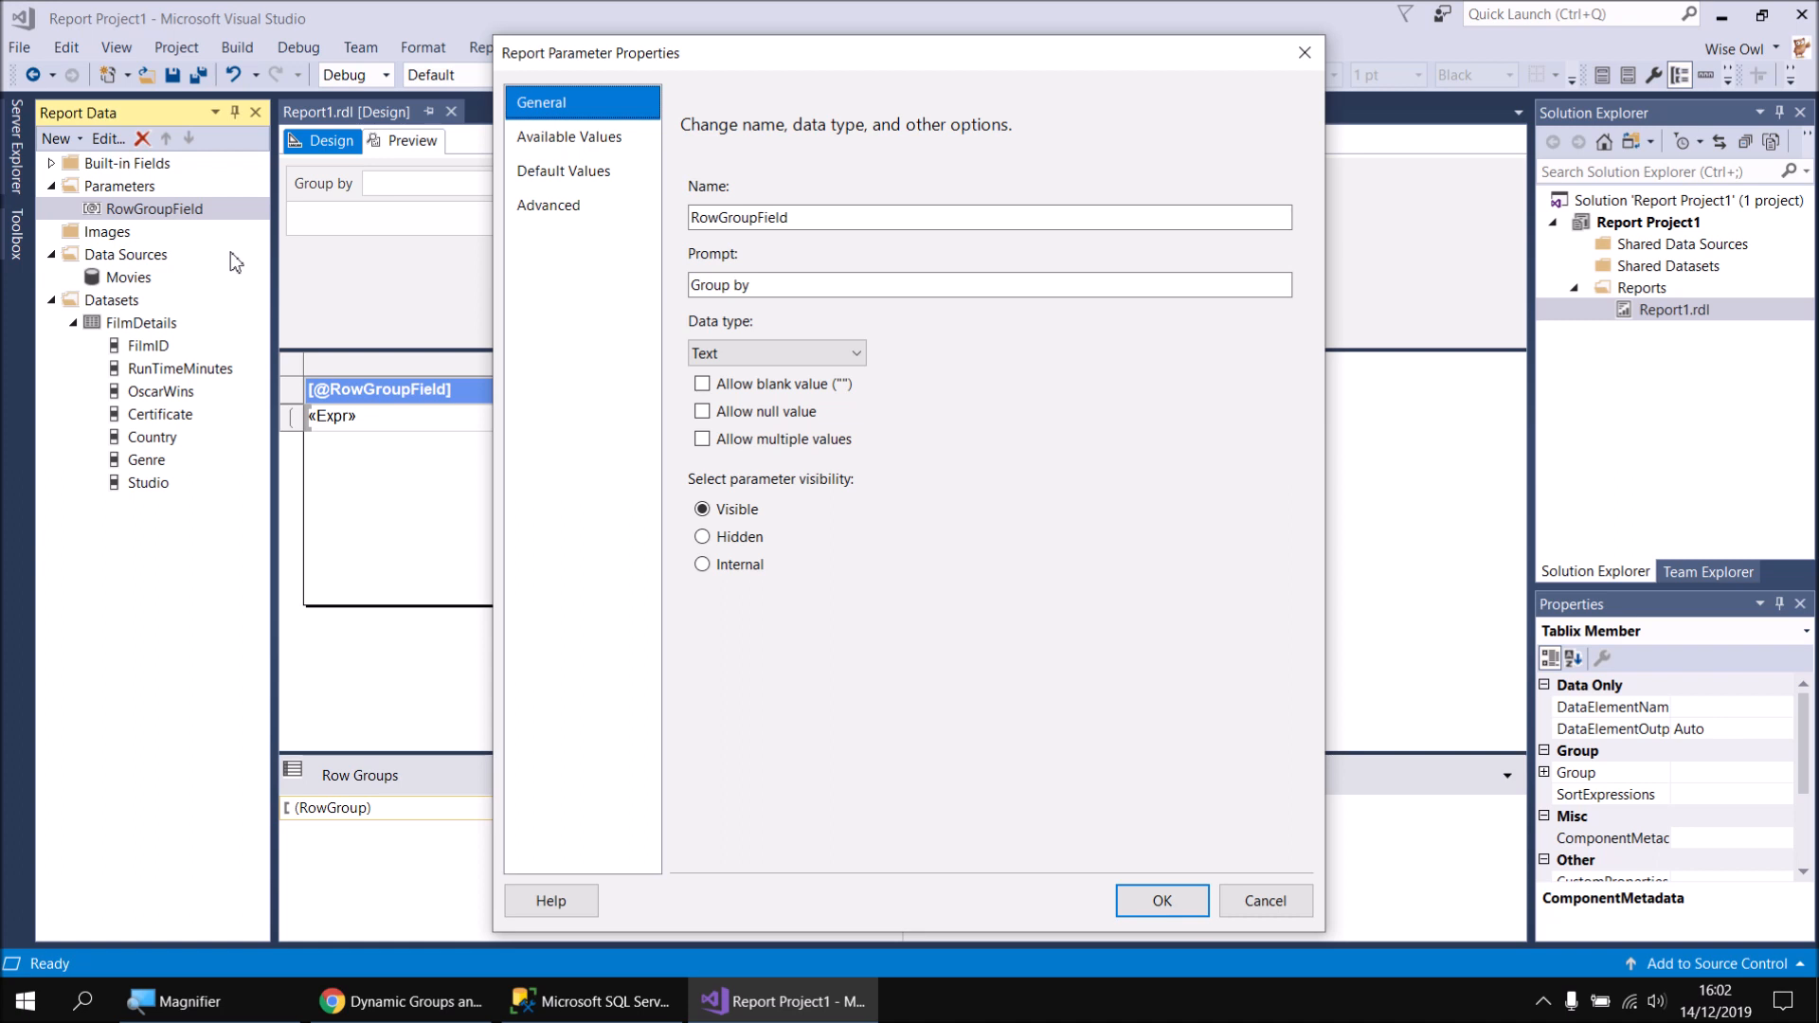
left_click(593, 138)
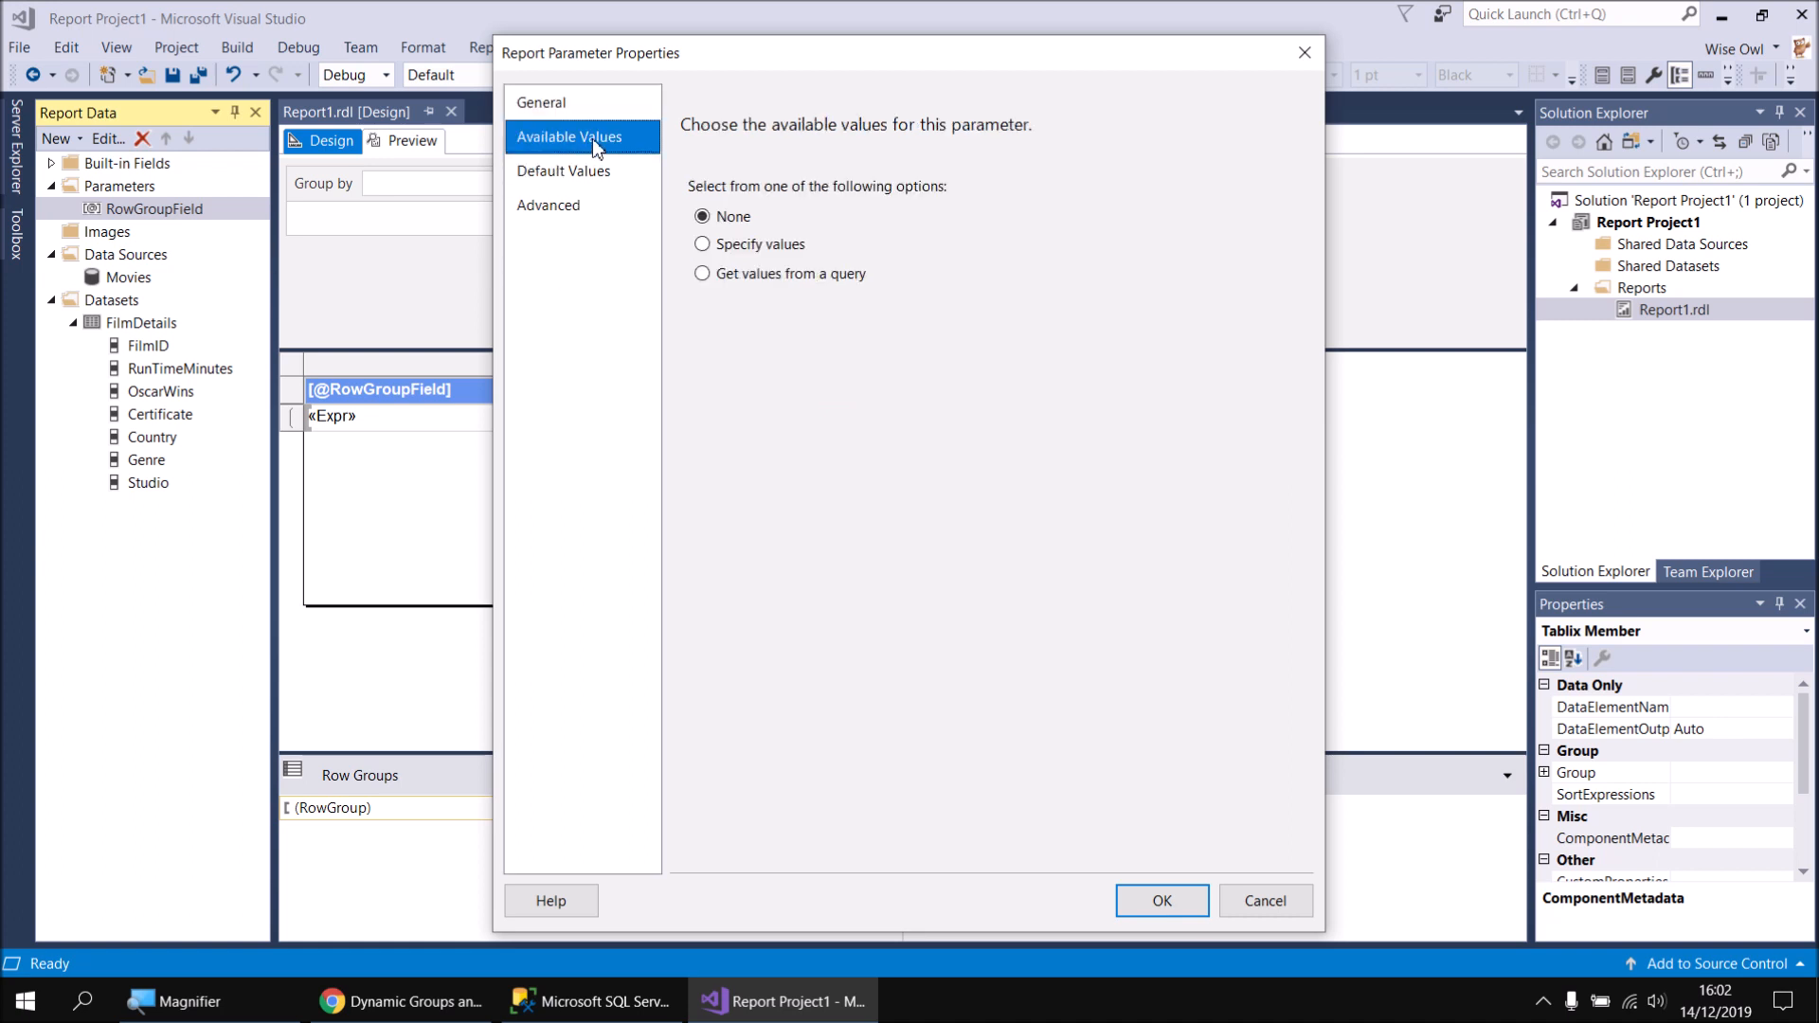
left_click(720, 245)
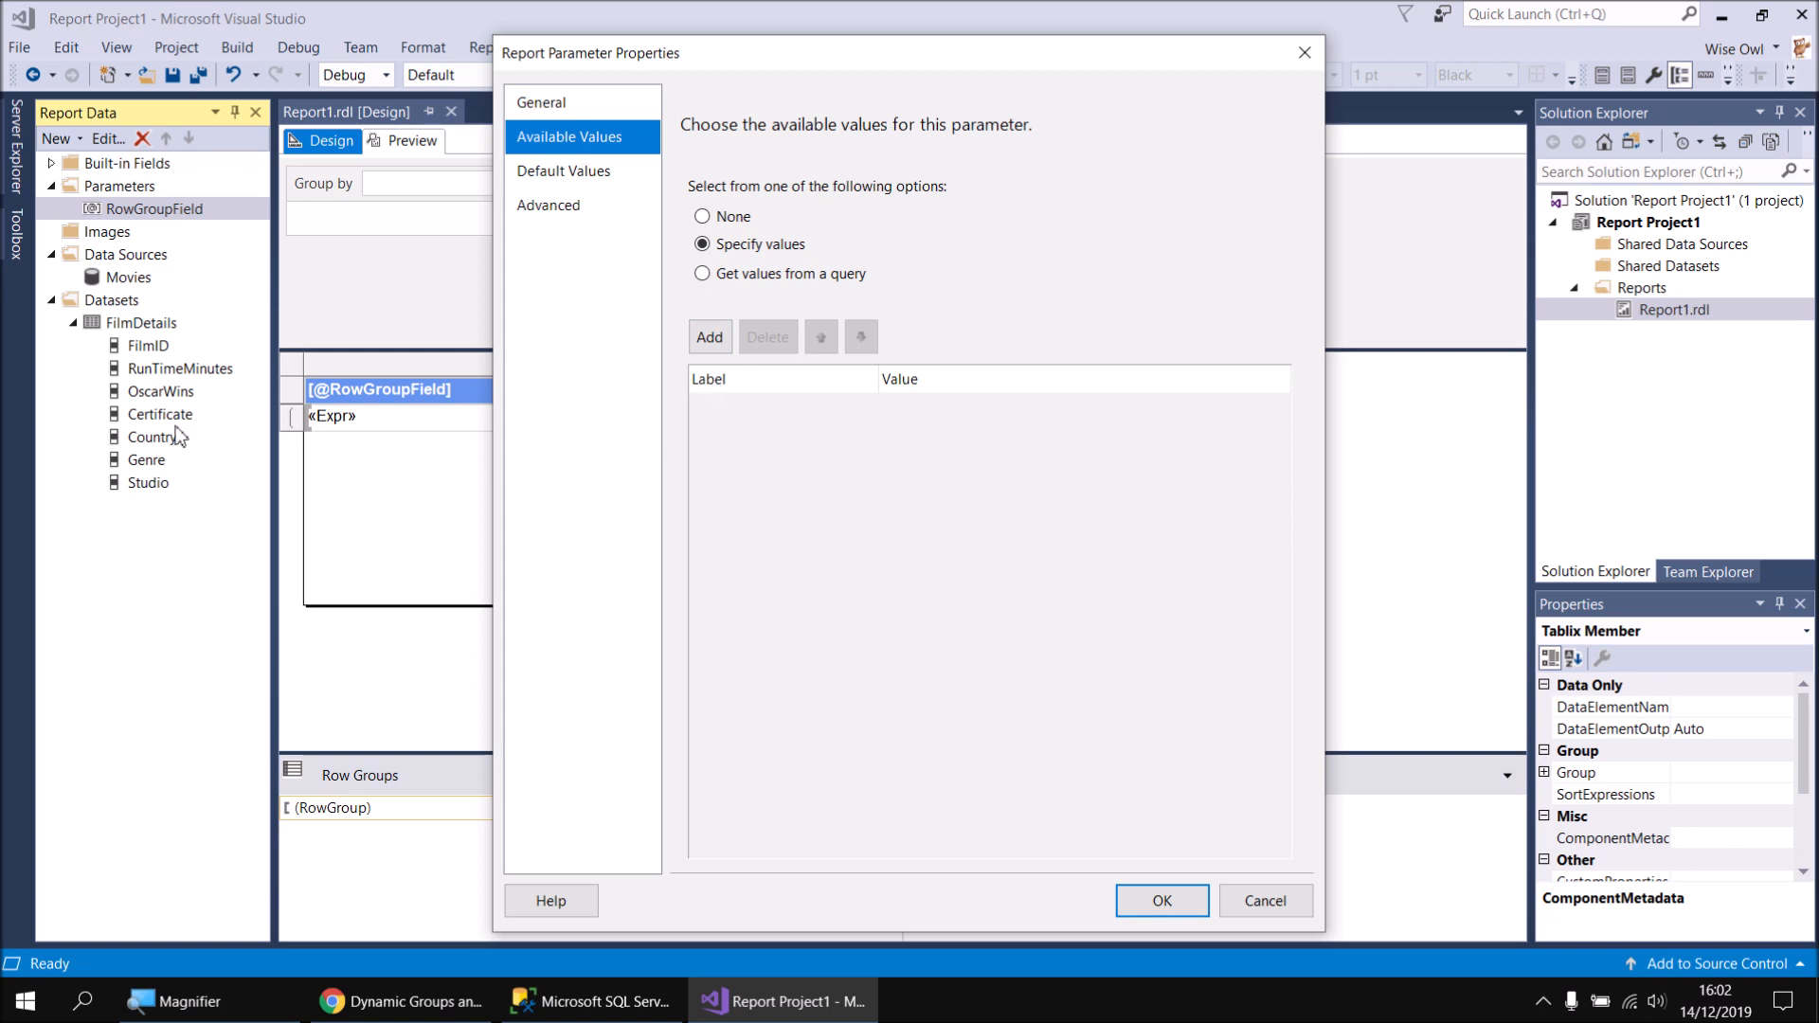
left_click(709, 339)
left_click(709, 339)
left_click(708, 339)
left_click(709, 339)
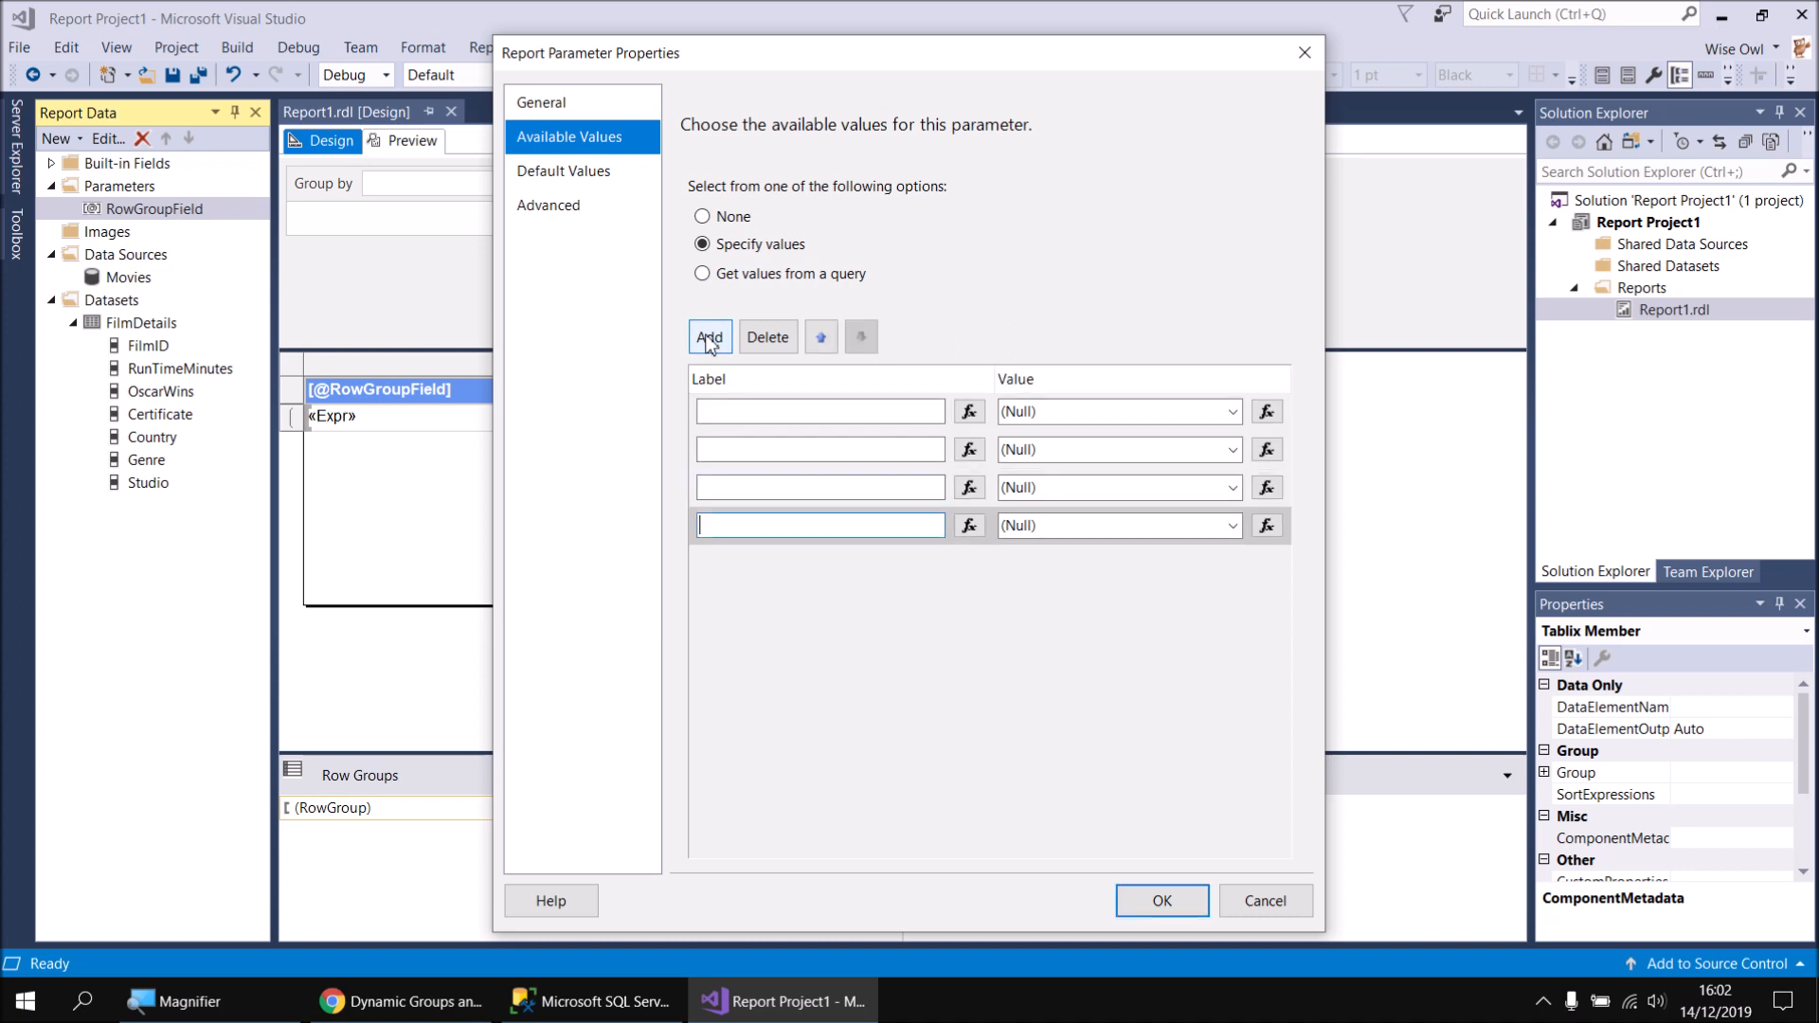
Fill the first available value of RowGroupField with Certificate as both label and value
left_click(724, 417)
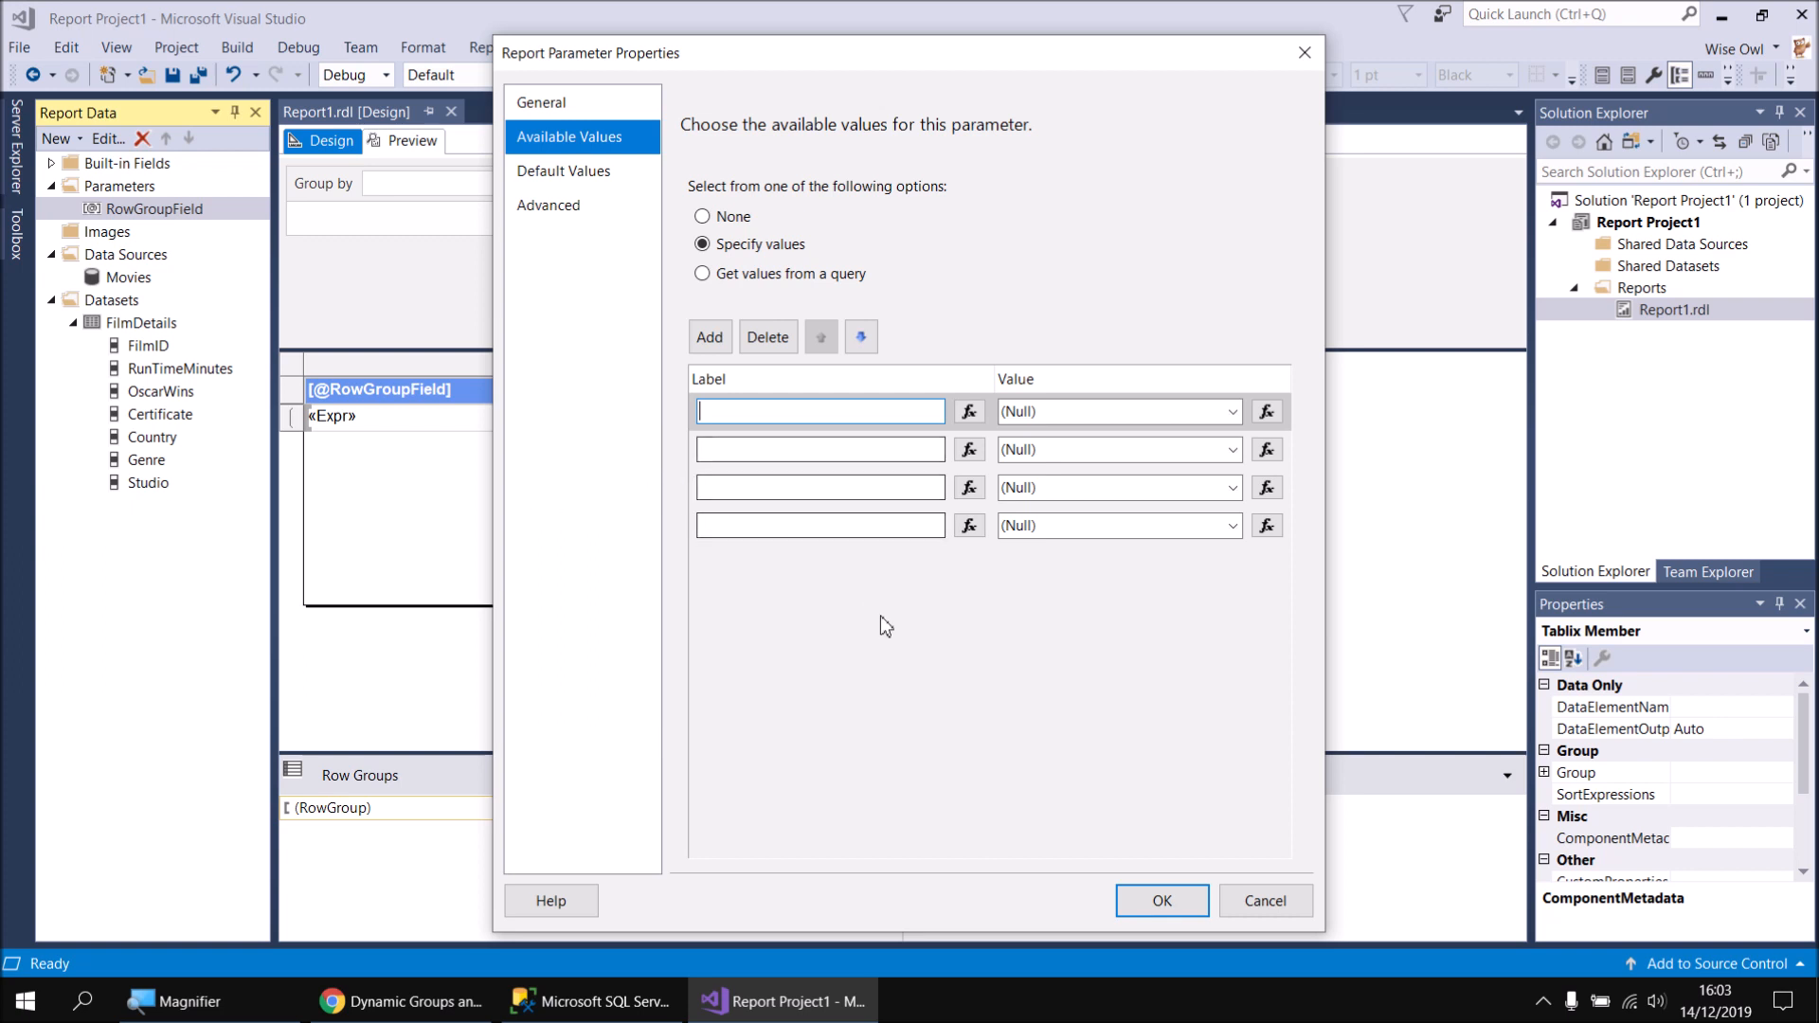
type("Certificate")
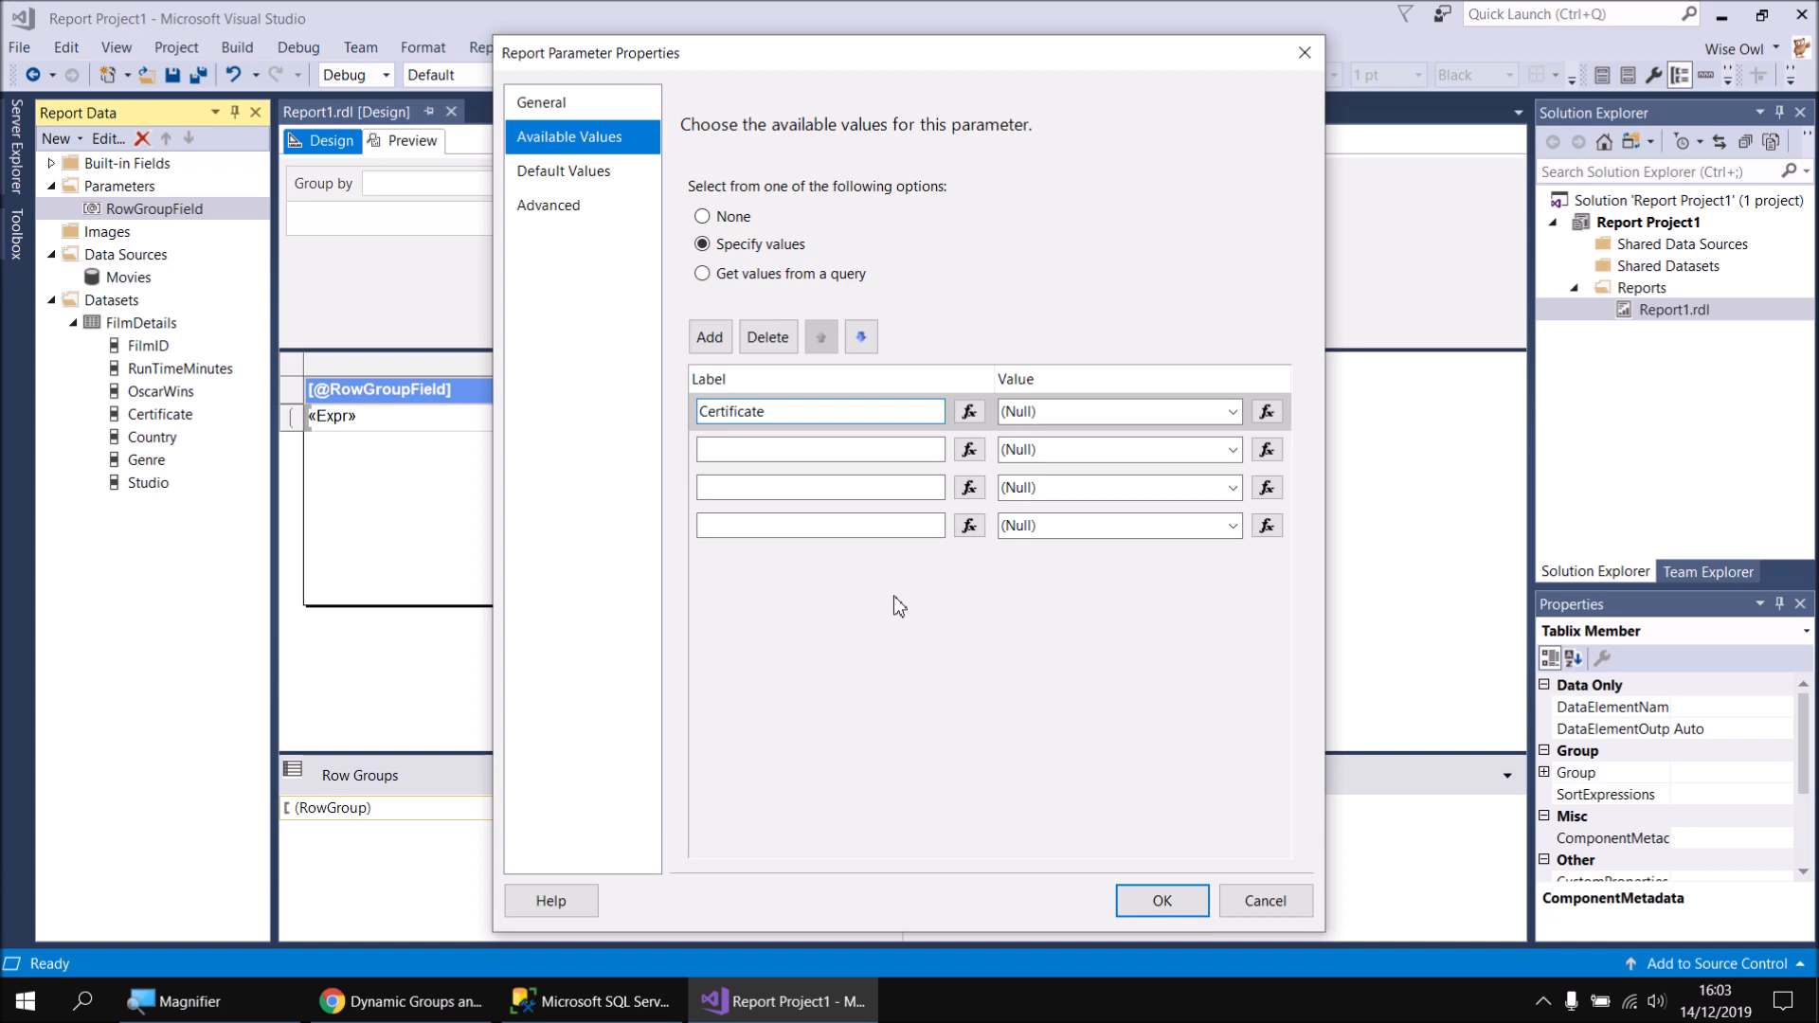
key("ctrl+a")
key("ctrl+c")
key("Tab")
key("Tab")
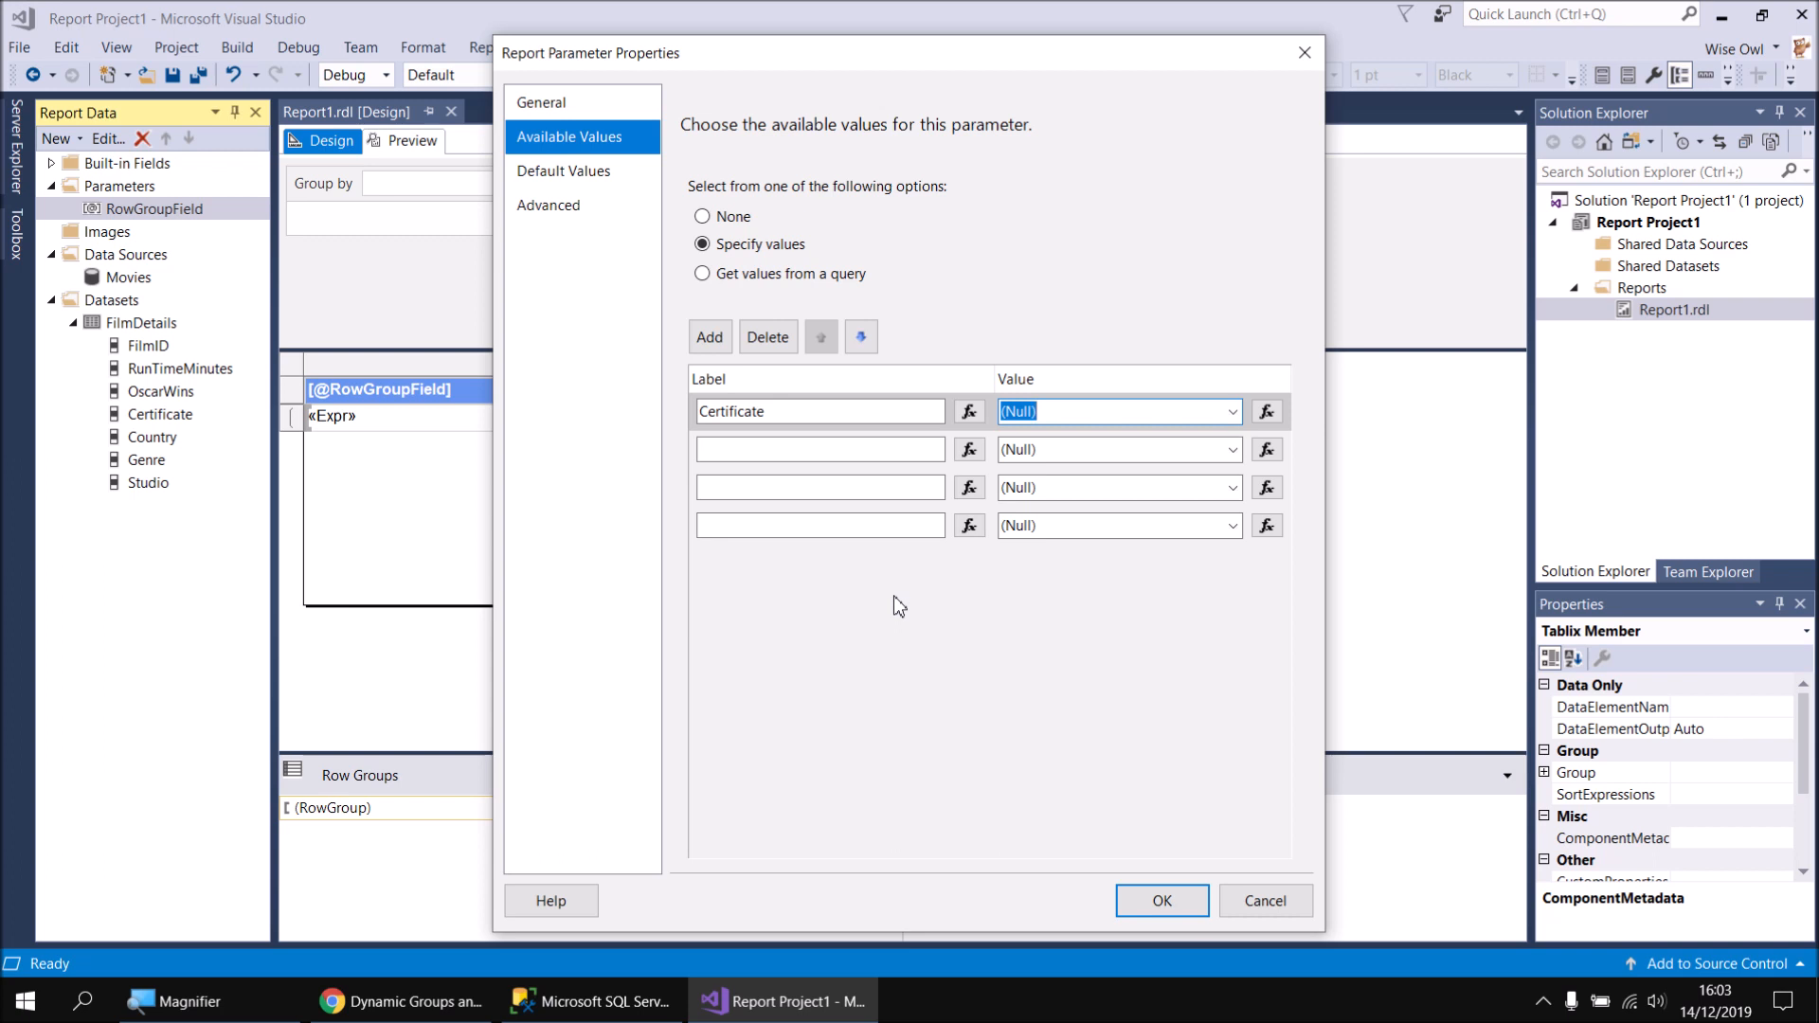
key("ctrl+v")
key("Tab")
key("Tab")
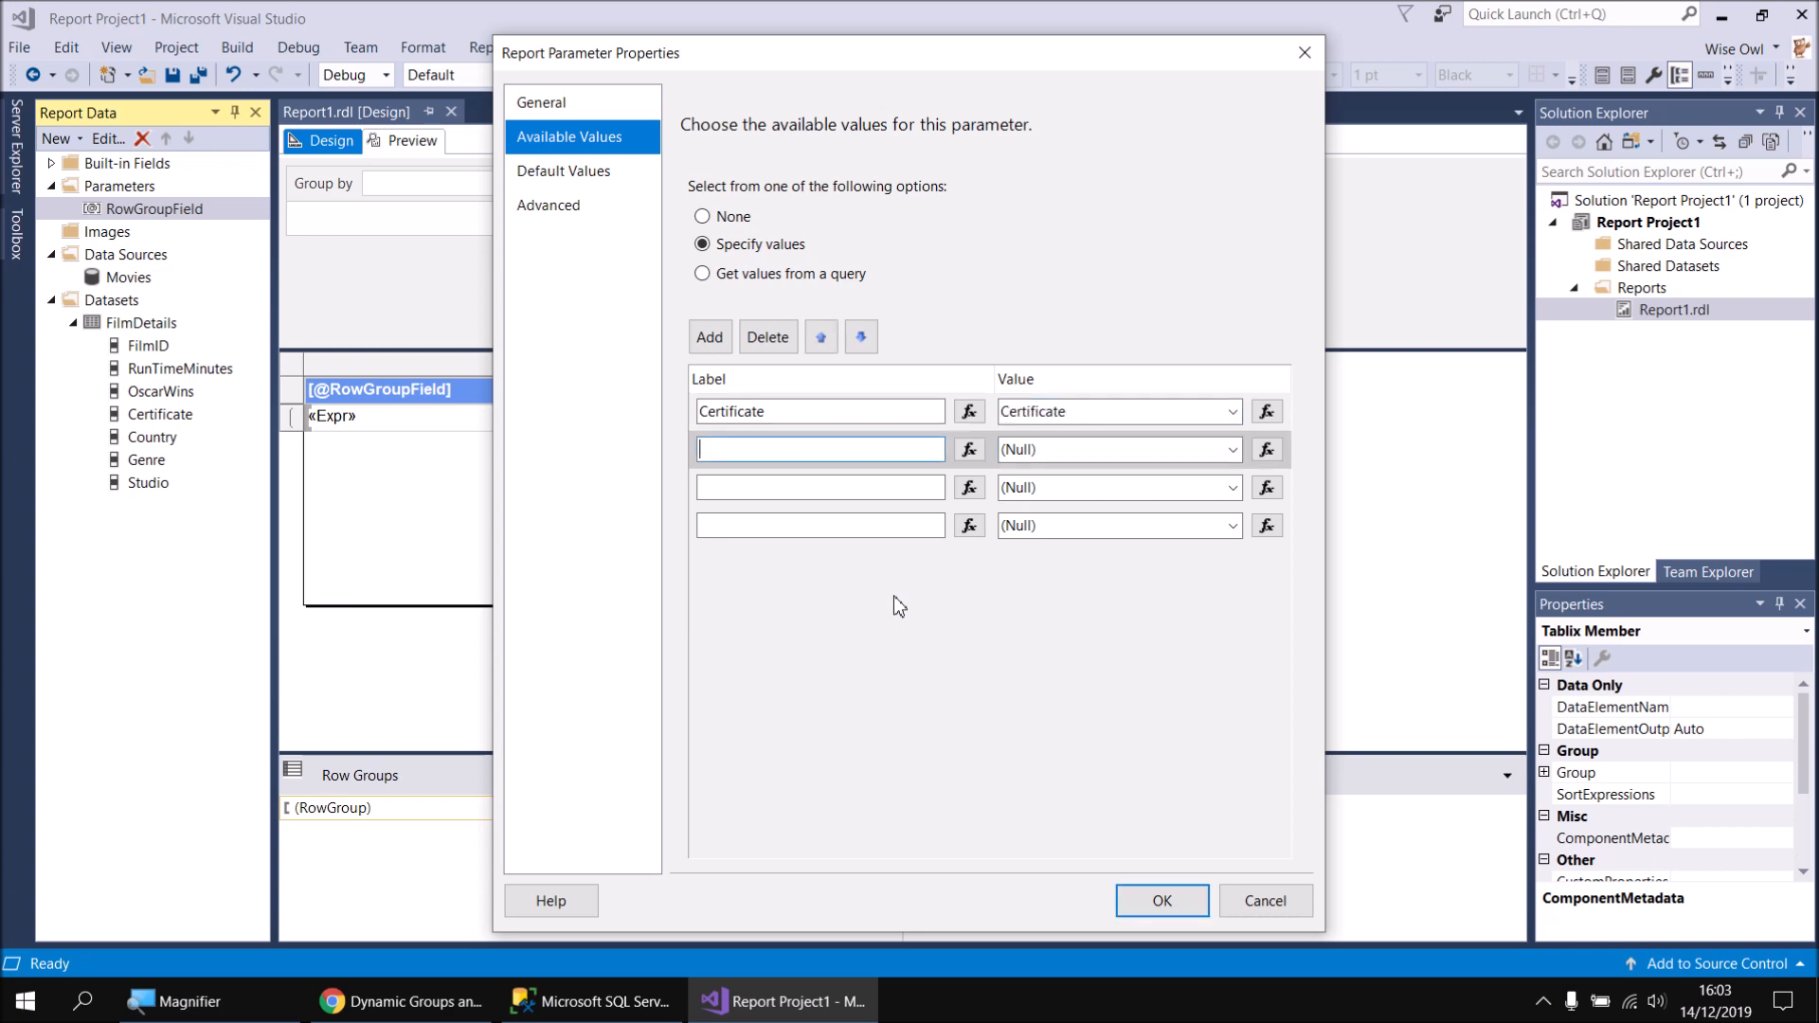
Fill the second available value of RowGroupField with Country as both label and value
type("Countr")
key("shift+Home")
key("ctrl+c")
key("Tab")
key("Tab")
key("ctrl+v")
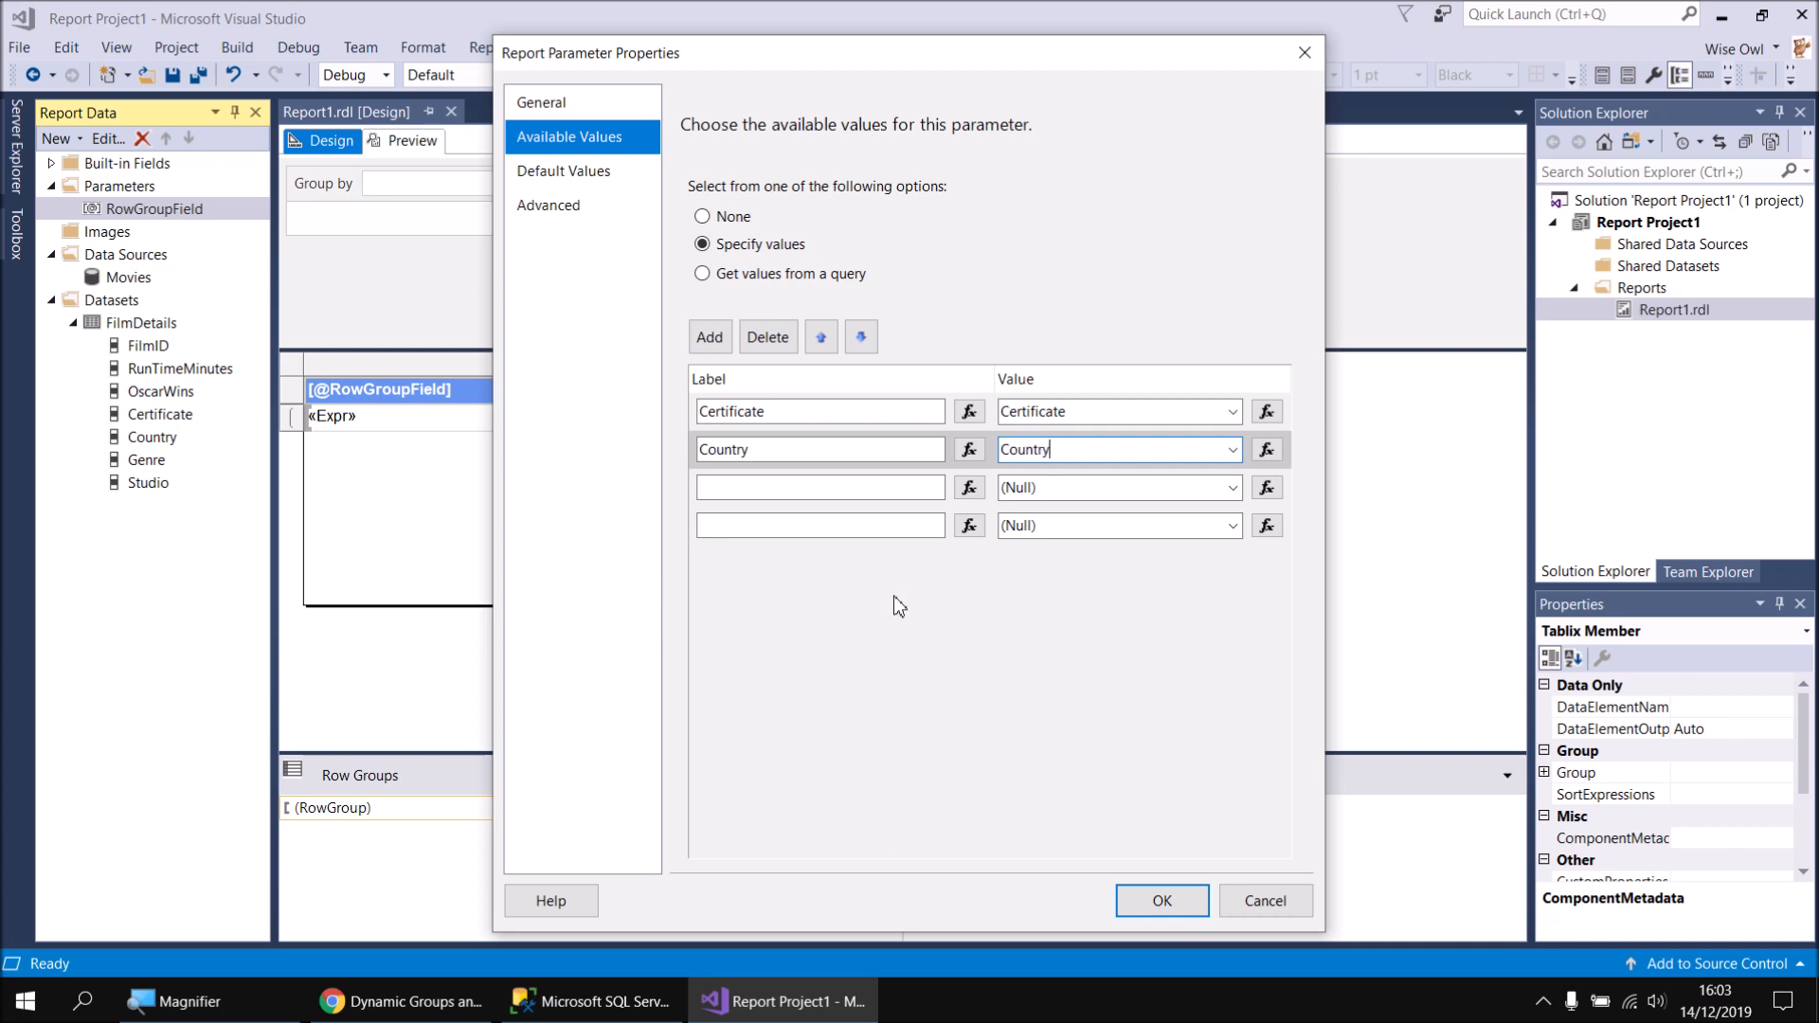
key("Tab")
key("Tab")
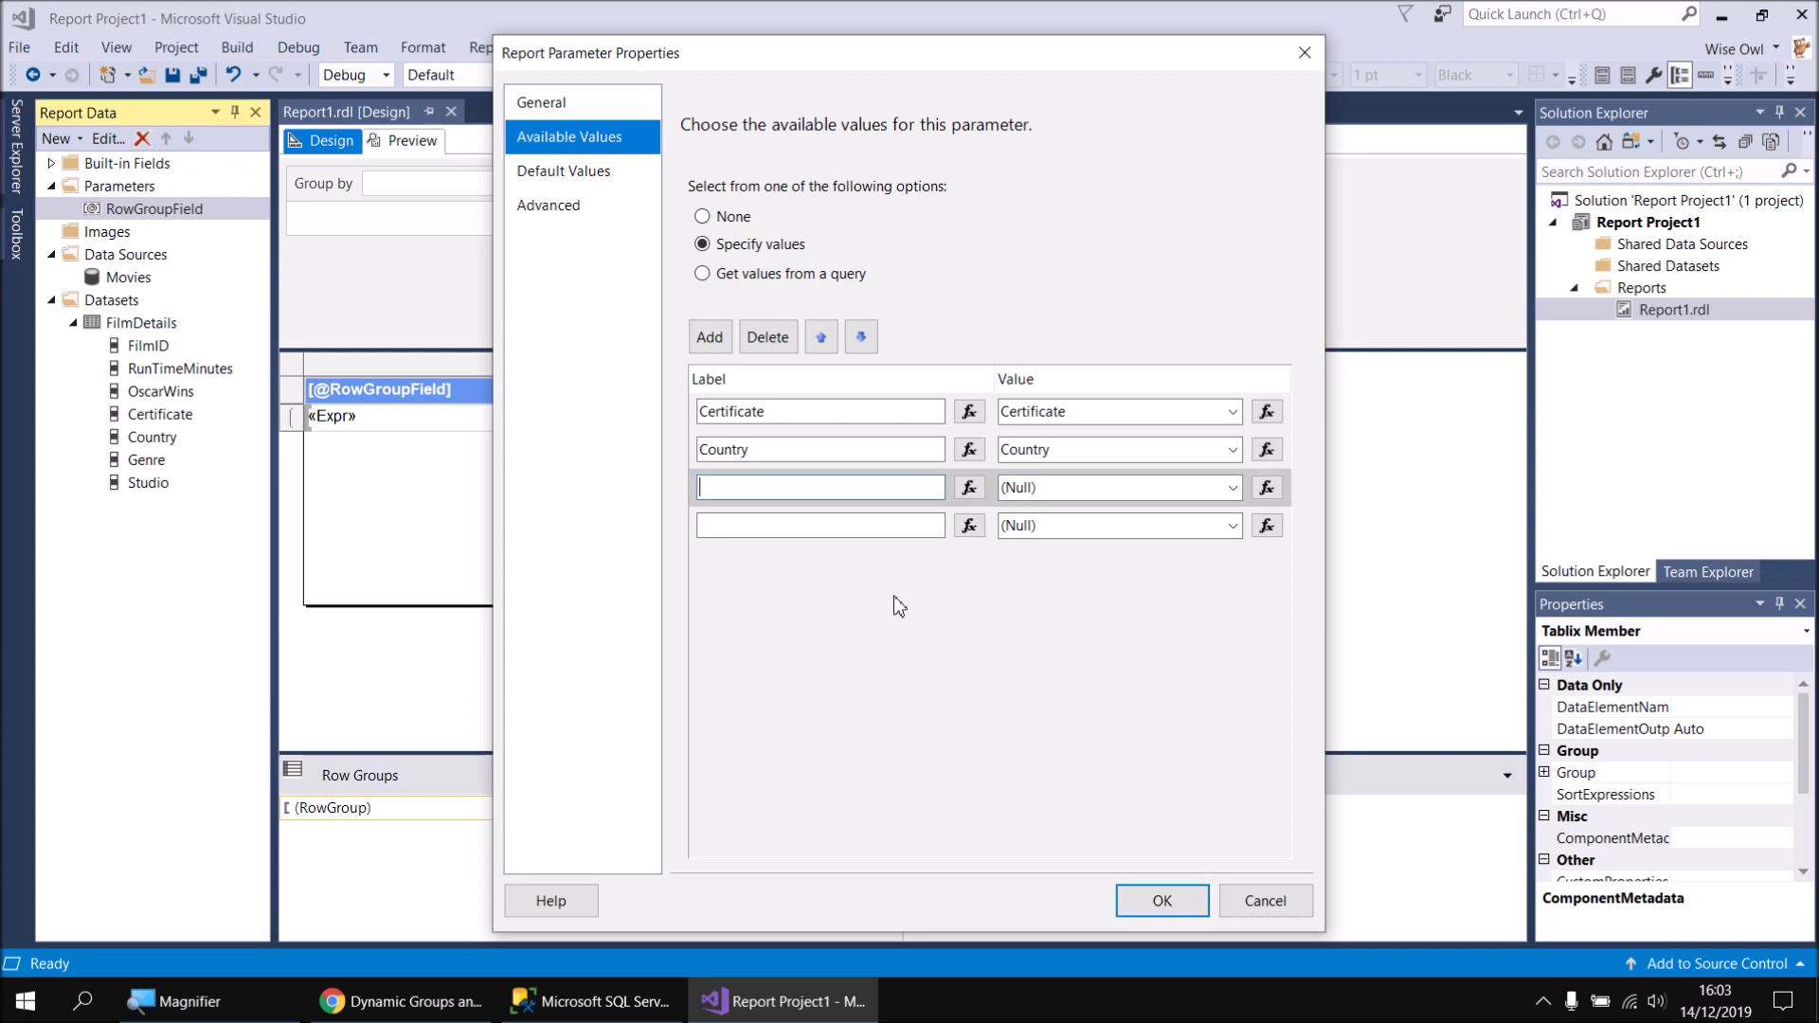
Fill the third available value of RowGroupField with Genre as both label and value
type("Genre")
key("shift+Home")
key("ctrl+c")
key("Tab")
key("Tab")
key("ctrl+v")
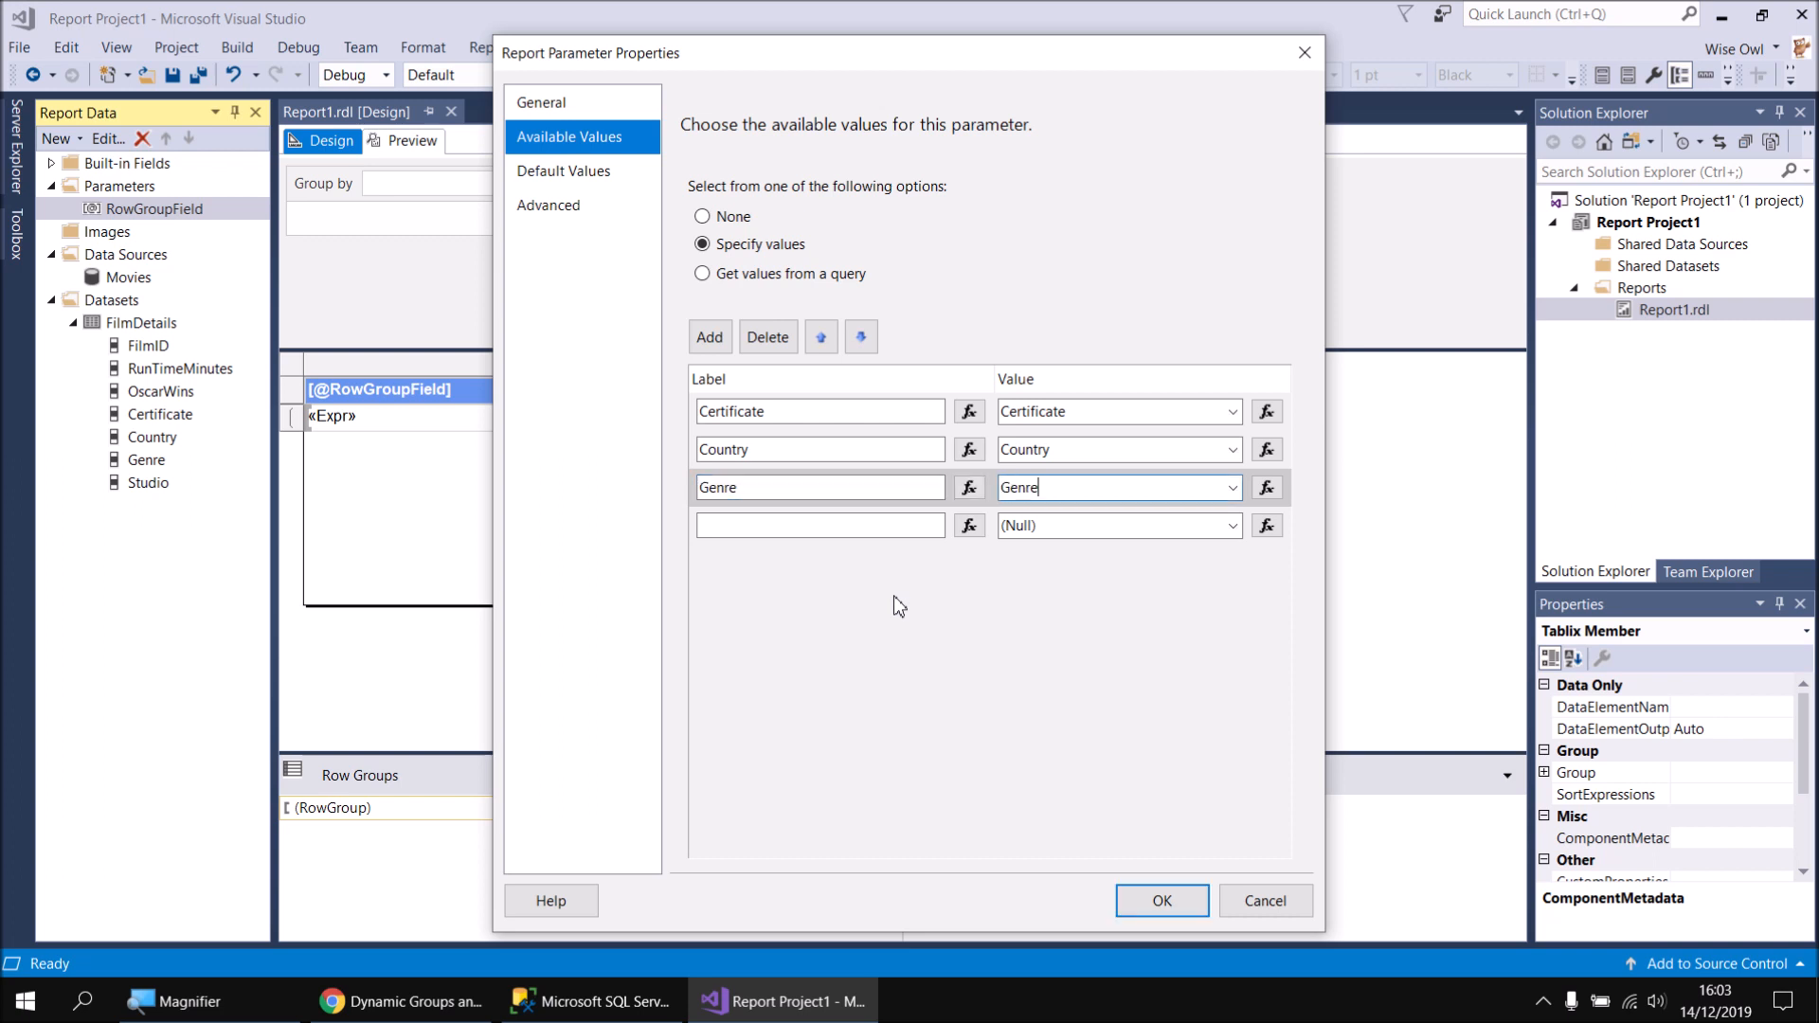
Fill the fourth available value of RowGroupField with Studio as both label and value, and apply the parameter properties
key("Tab")
key("Tab")
type("Studio")
key("ctrl+a")
key("ctrl+c")
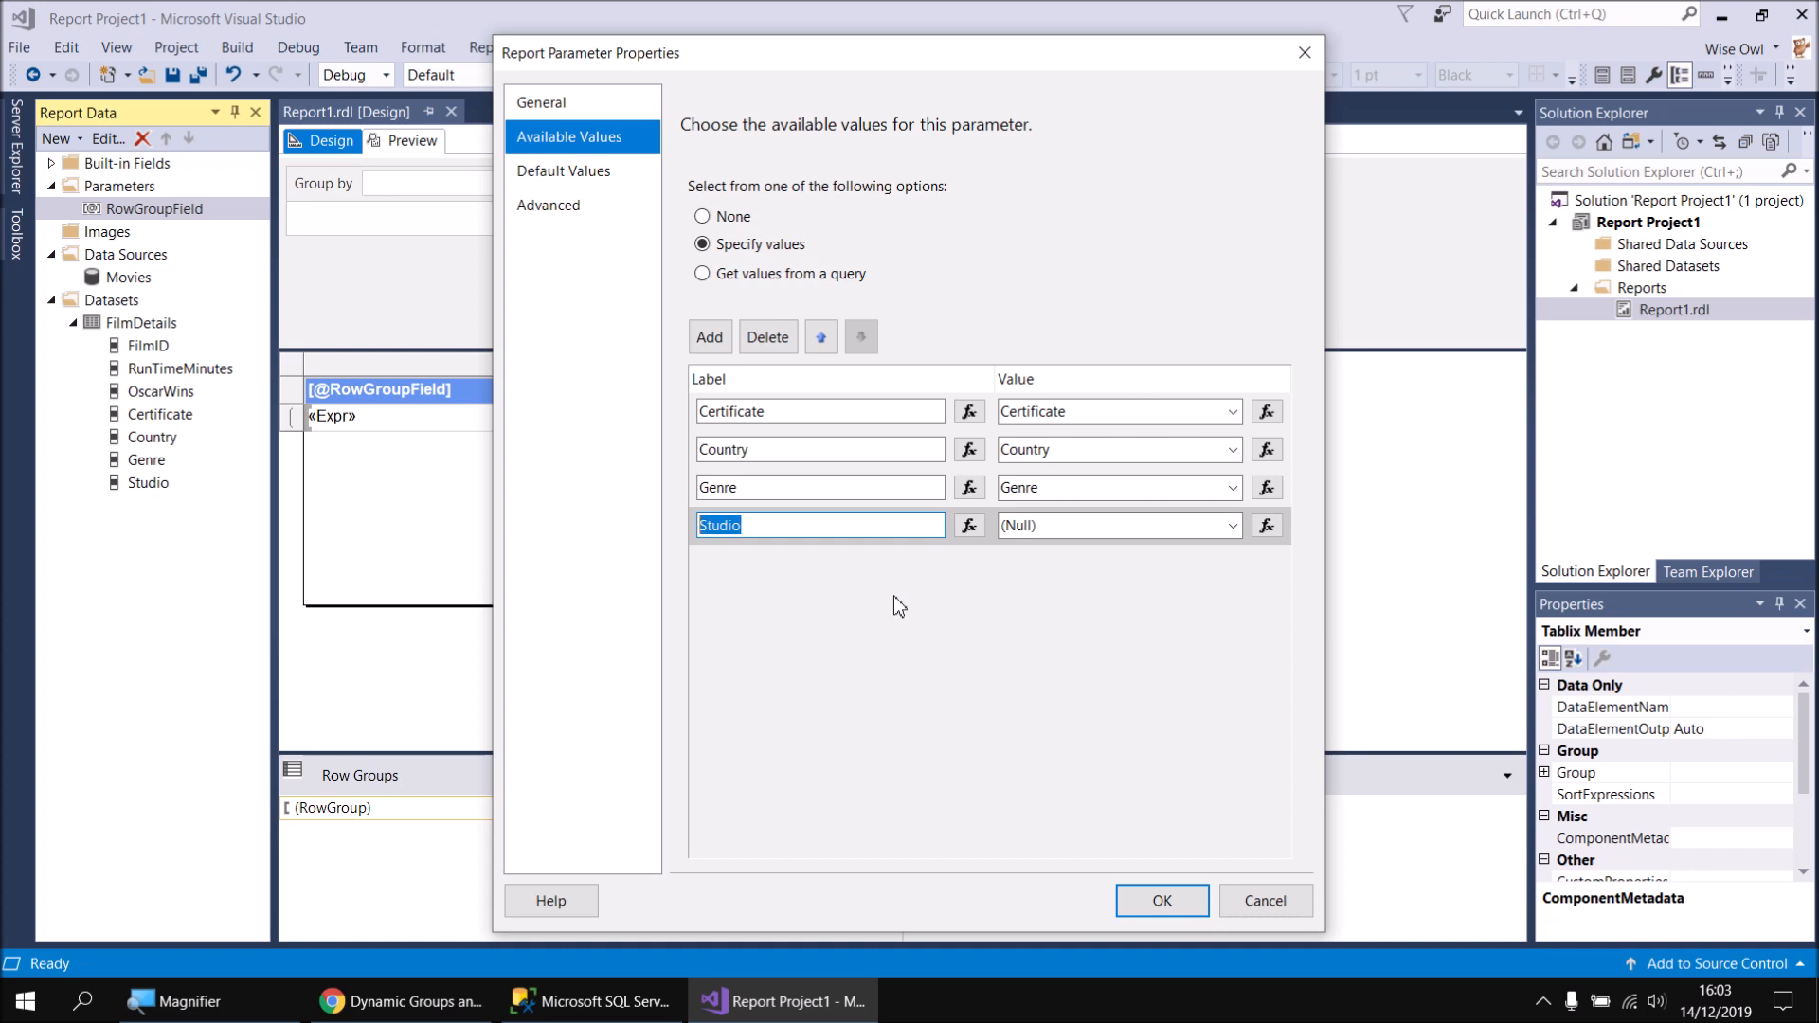
key("Tab")
key("Tab")
key("ctrl+v")
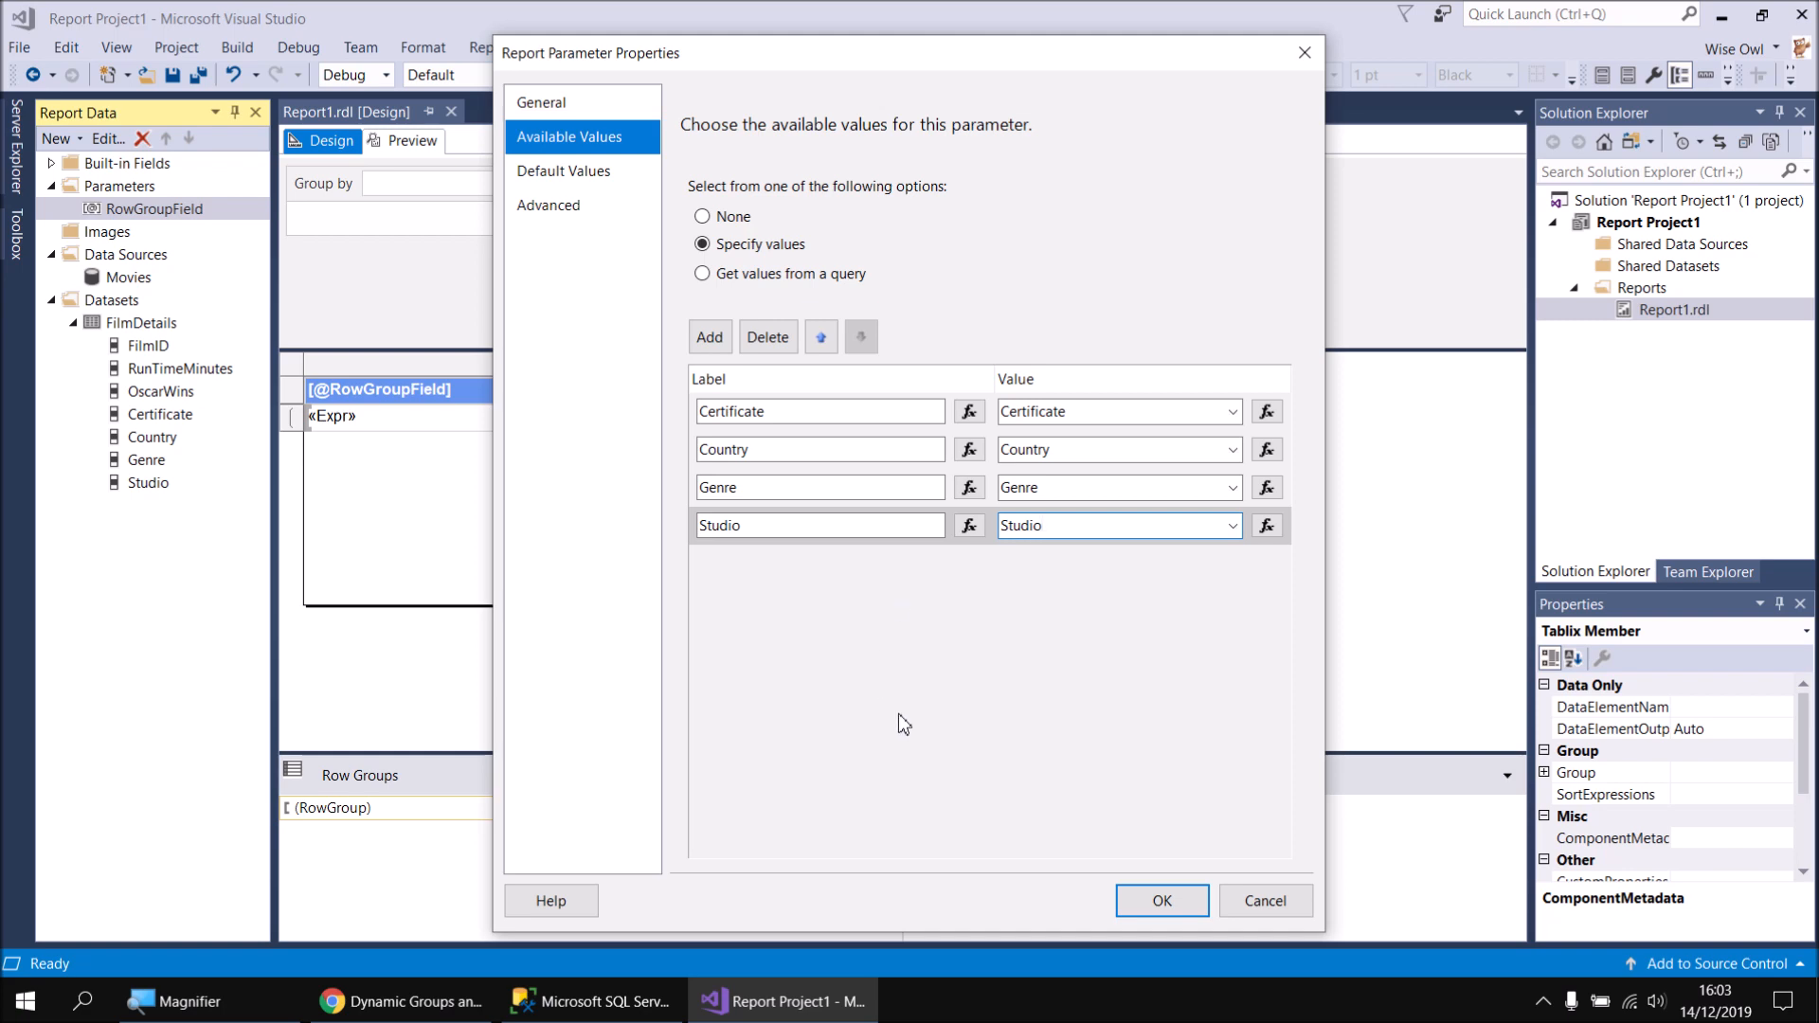
left_click(1161, 900)
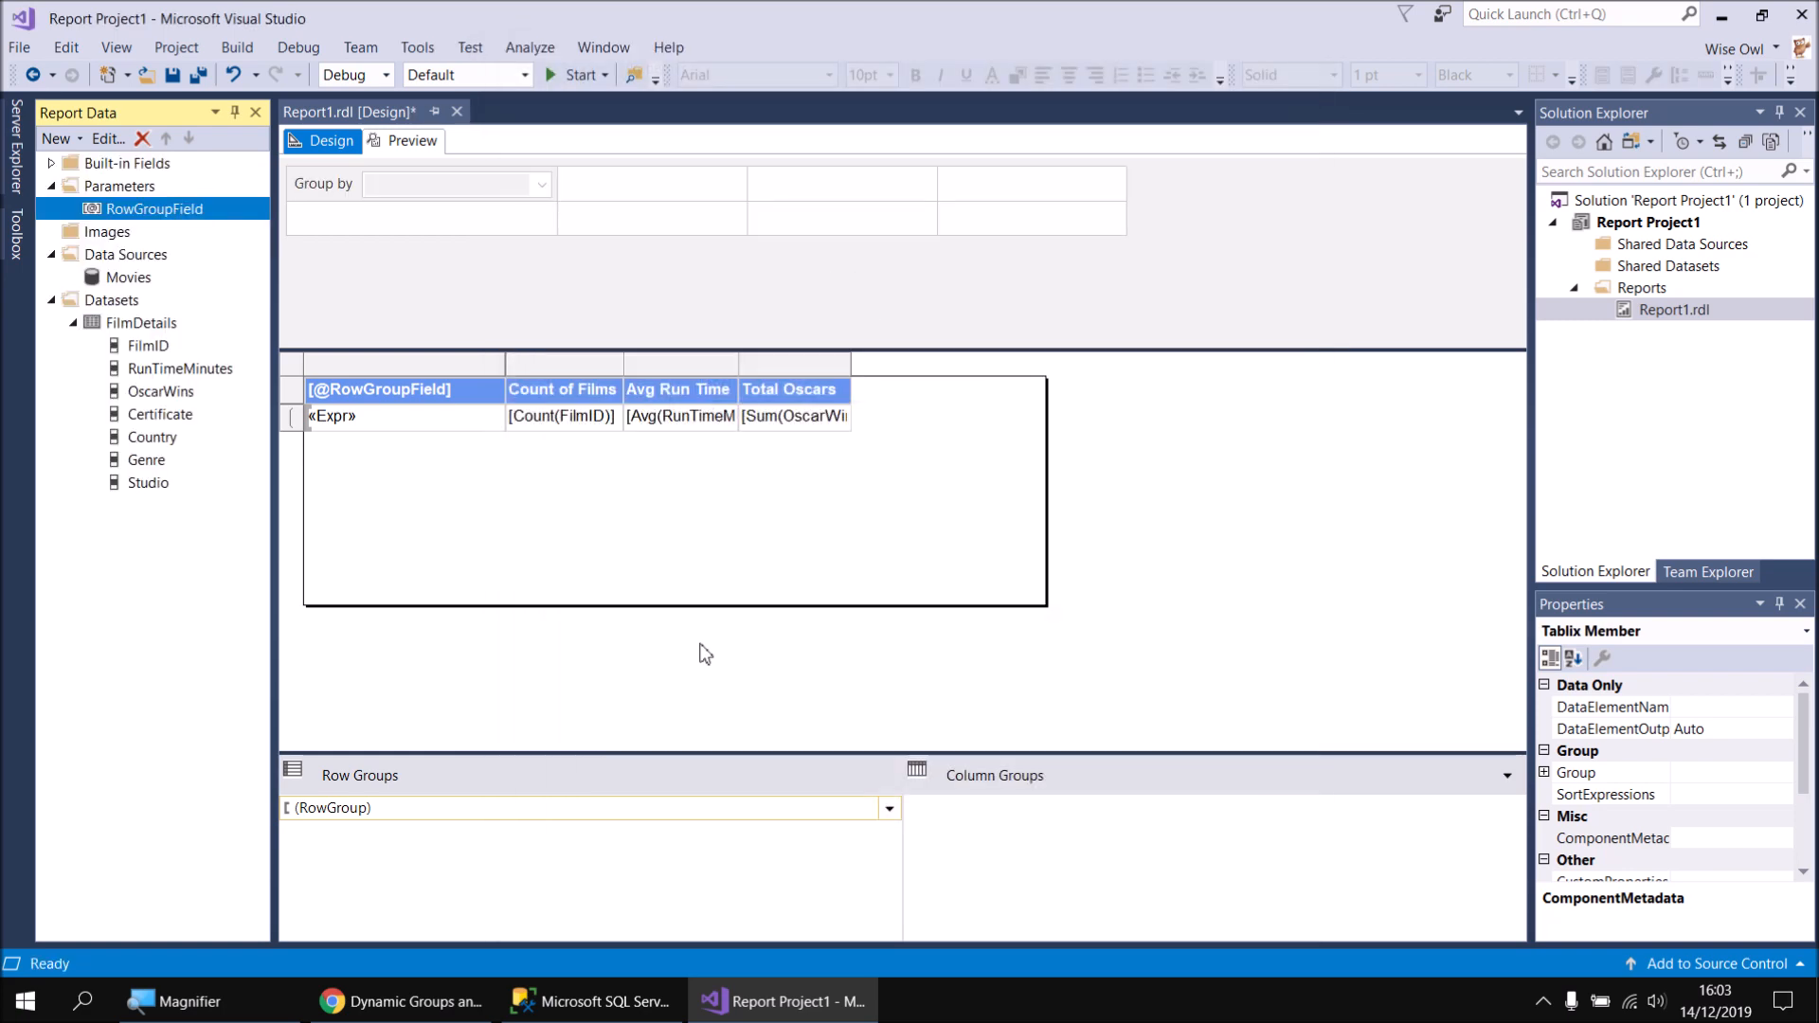
Preview the report with Certificate chosen as the Group by value
left_click(412, 142)
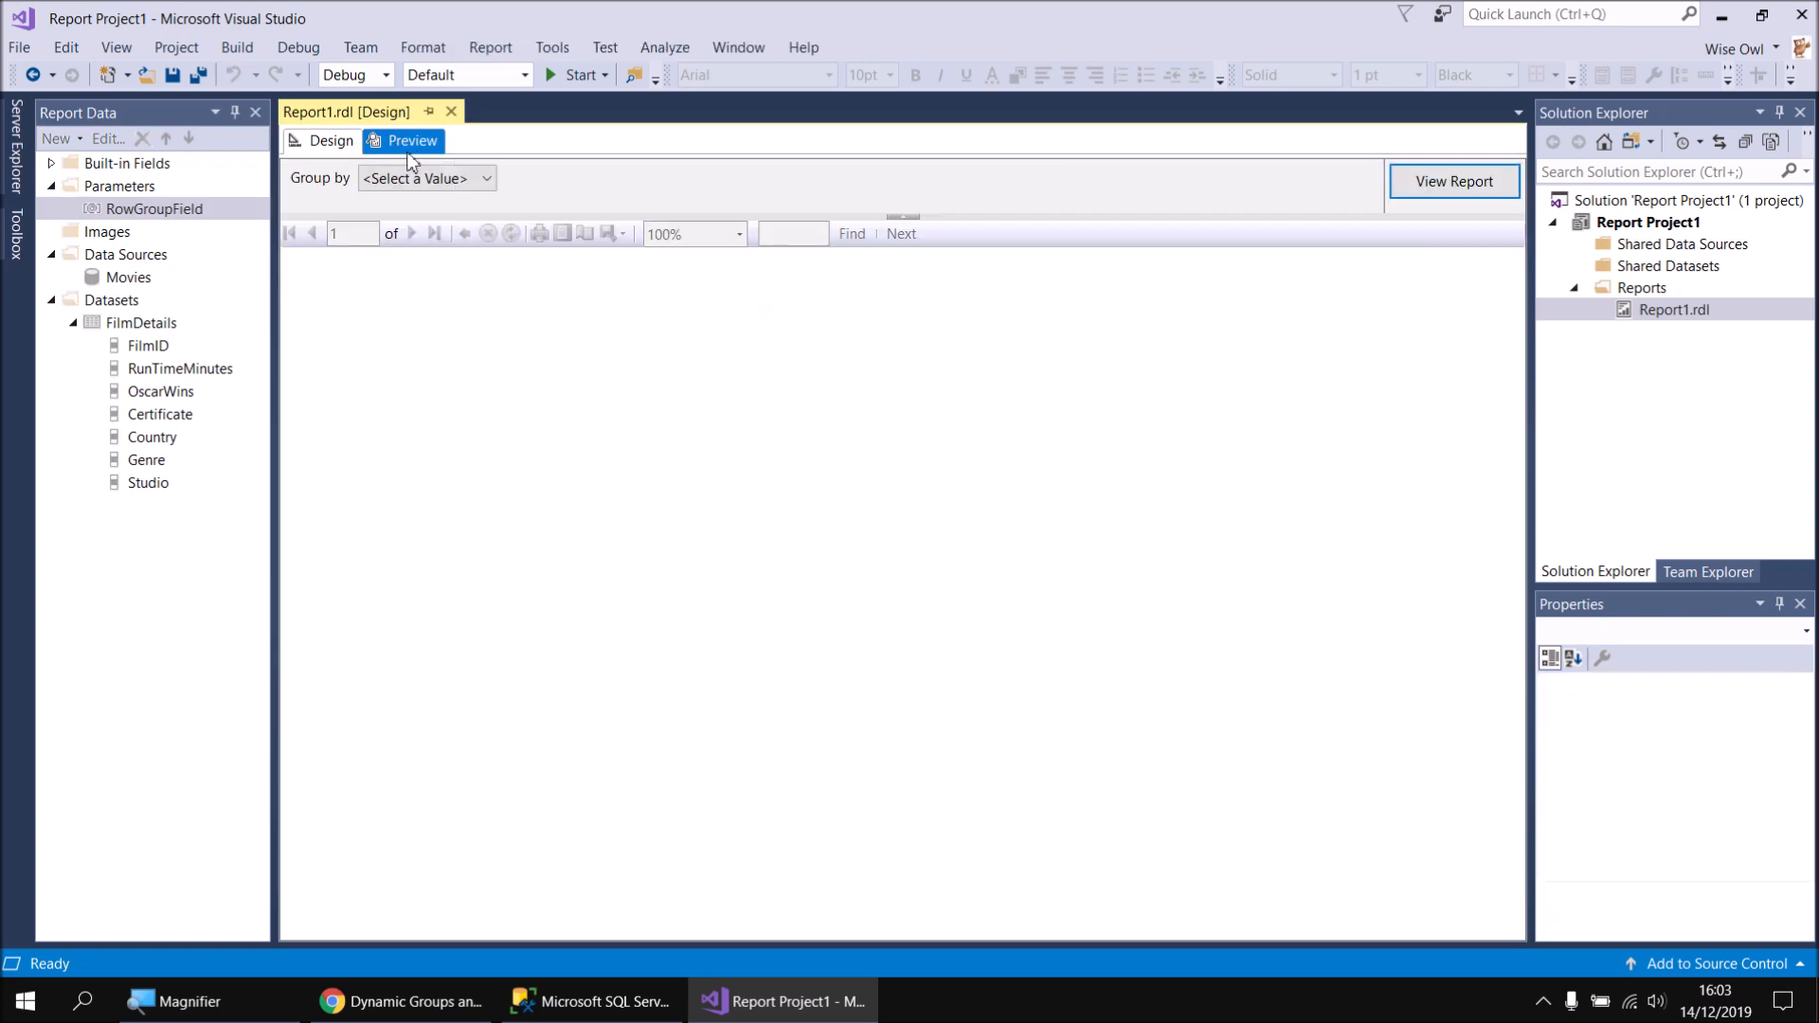
left_click(488, 181)
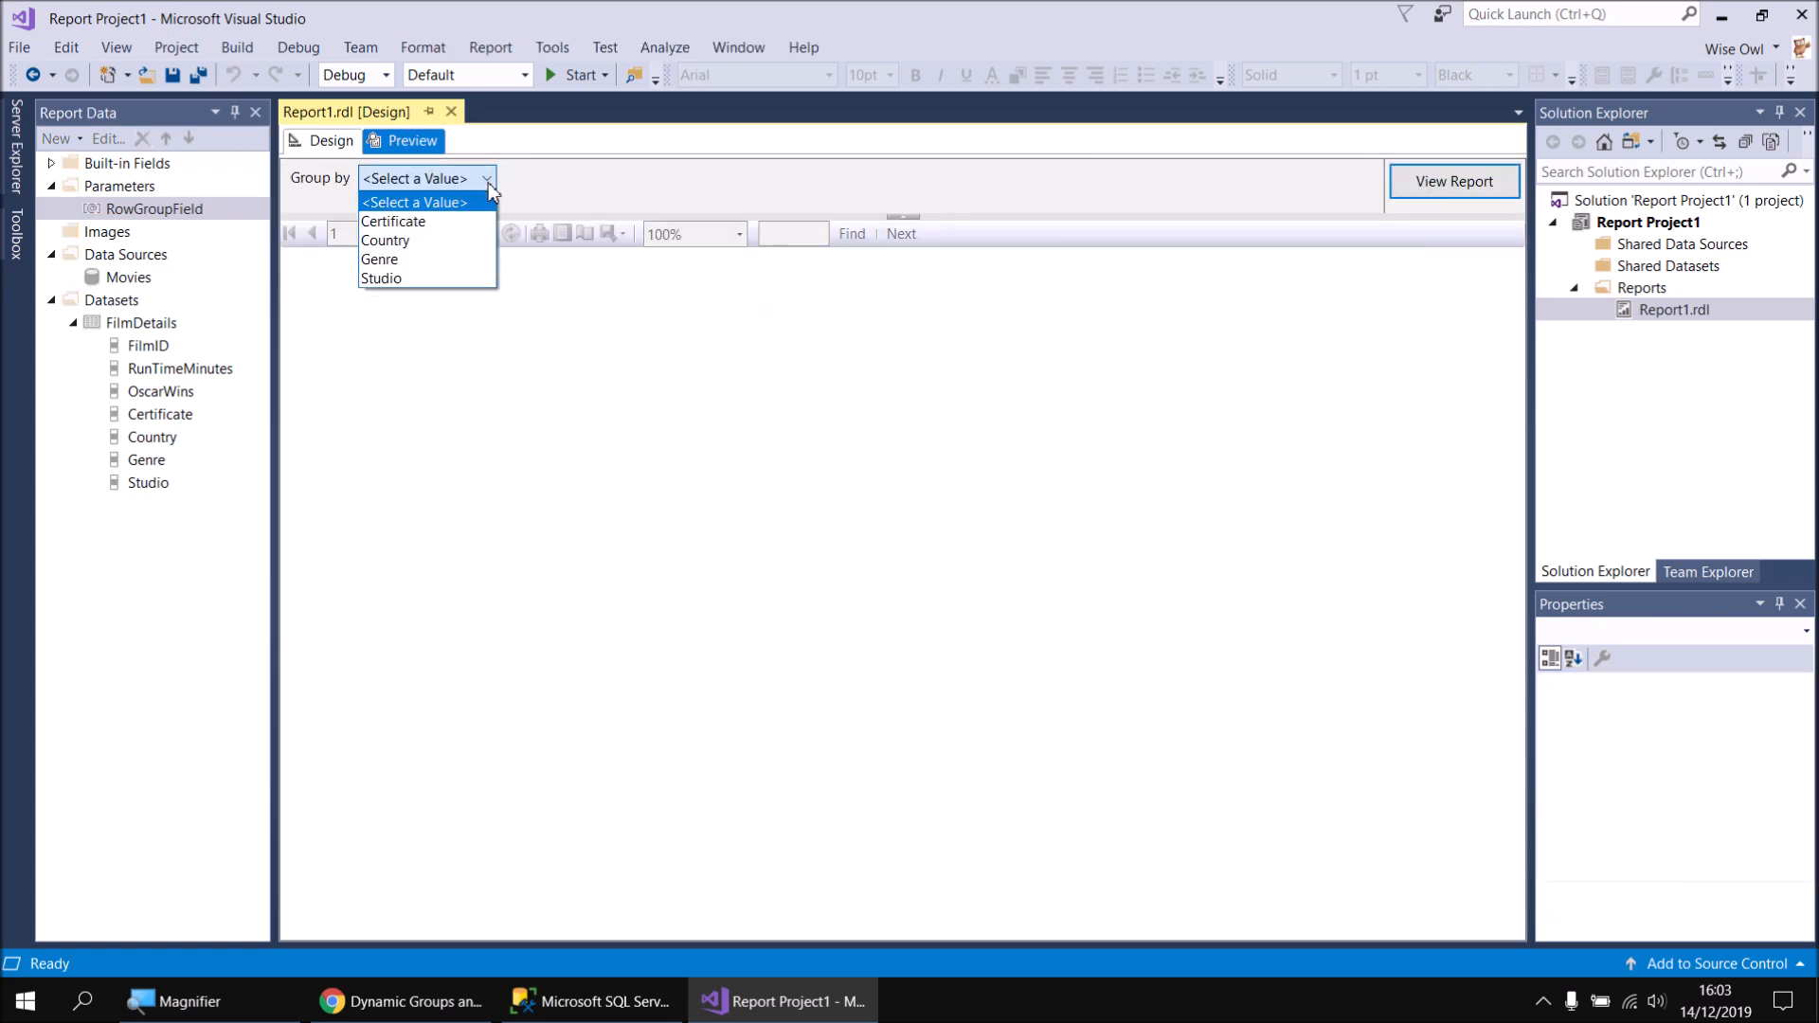
left_click(428, 224)
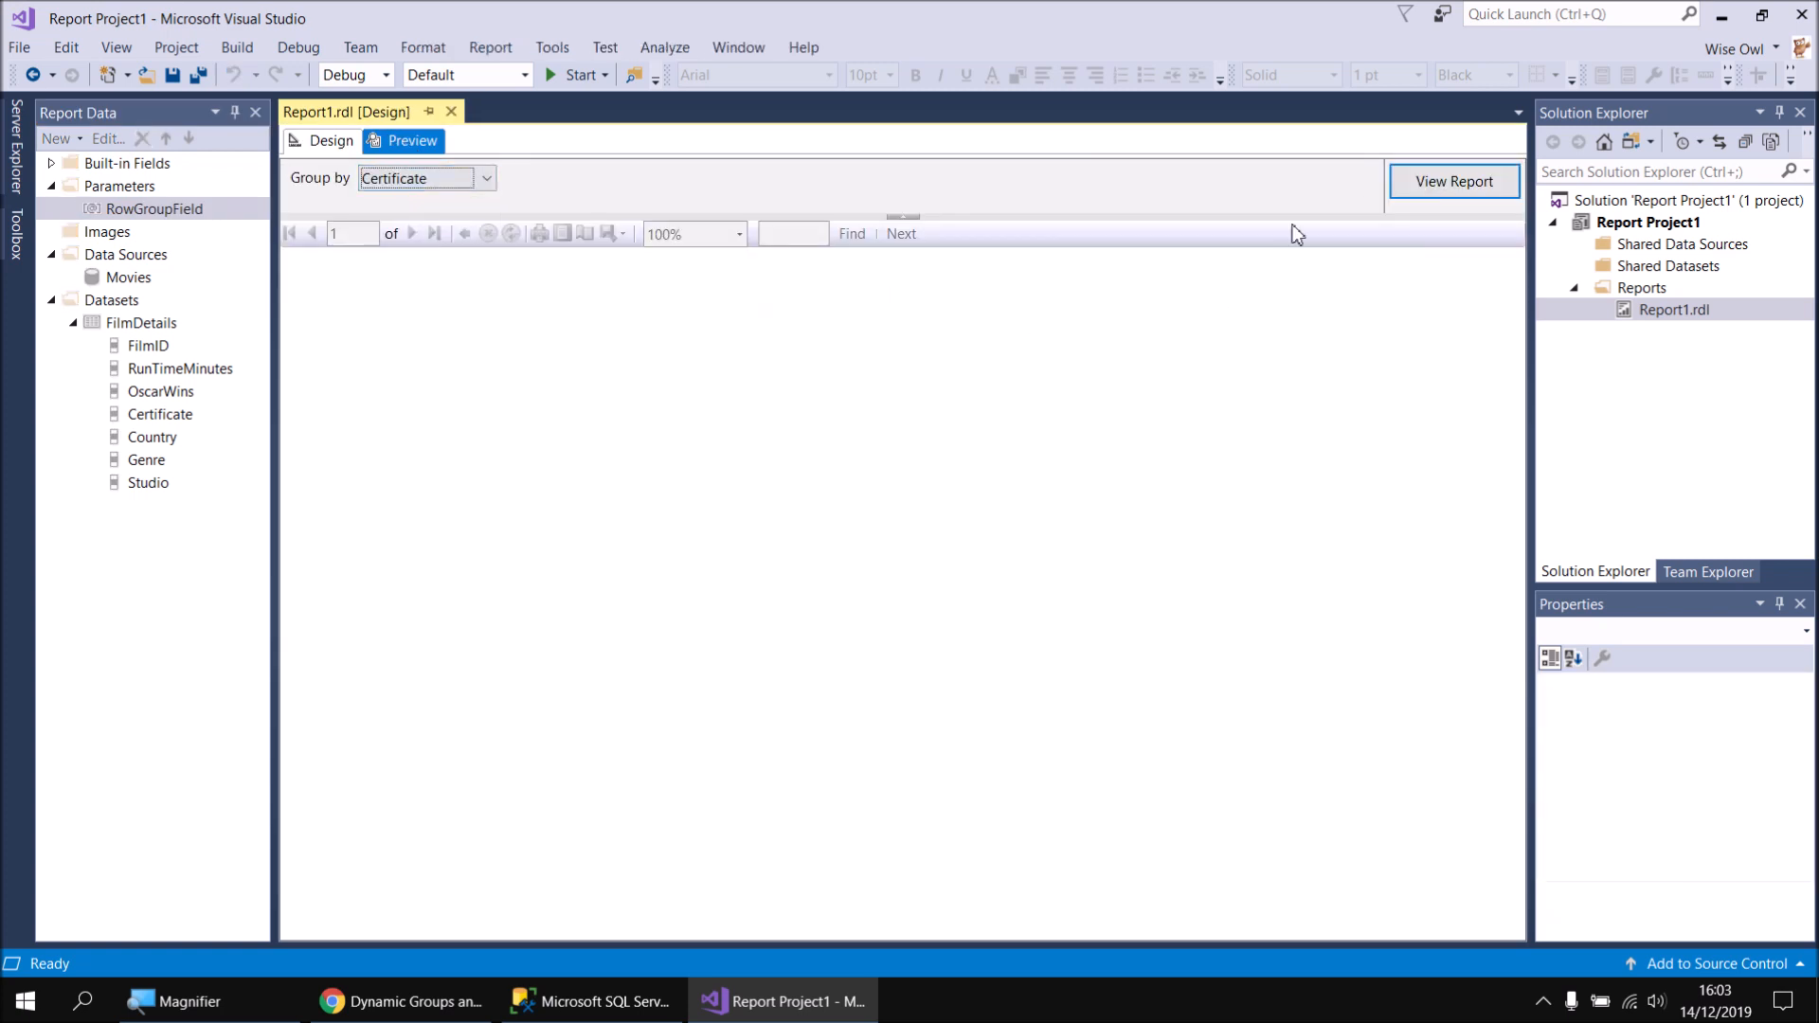
left_click(1449, 191)
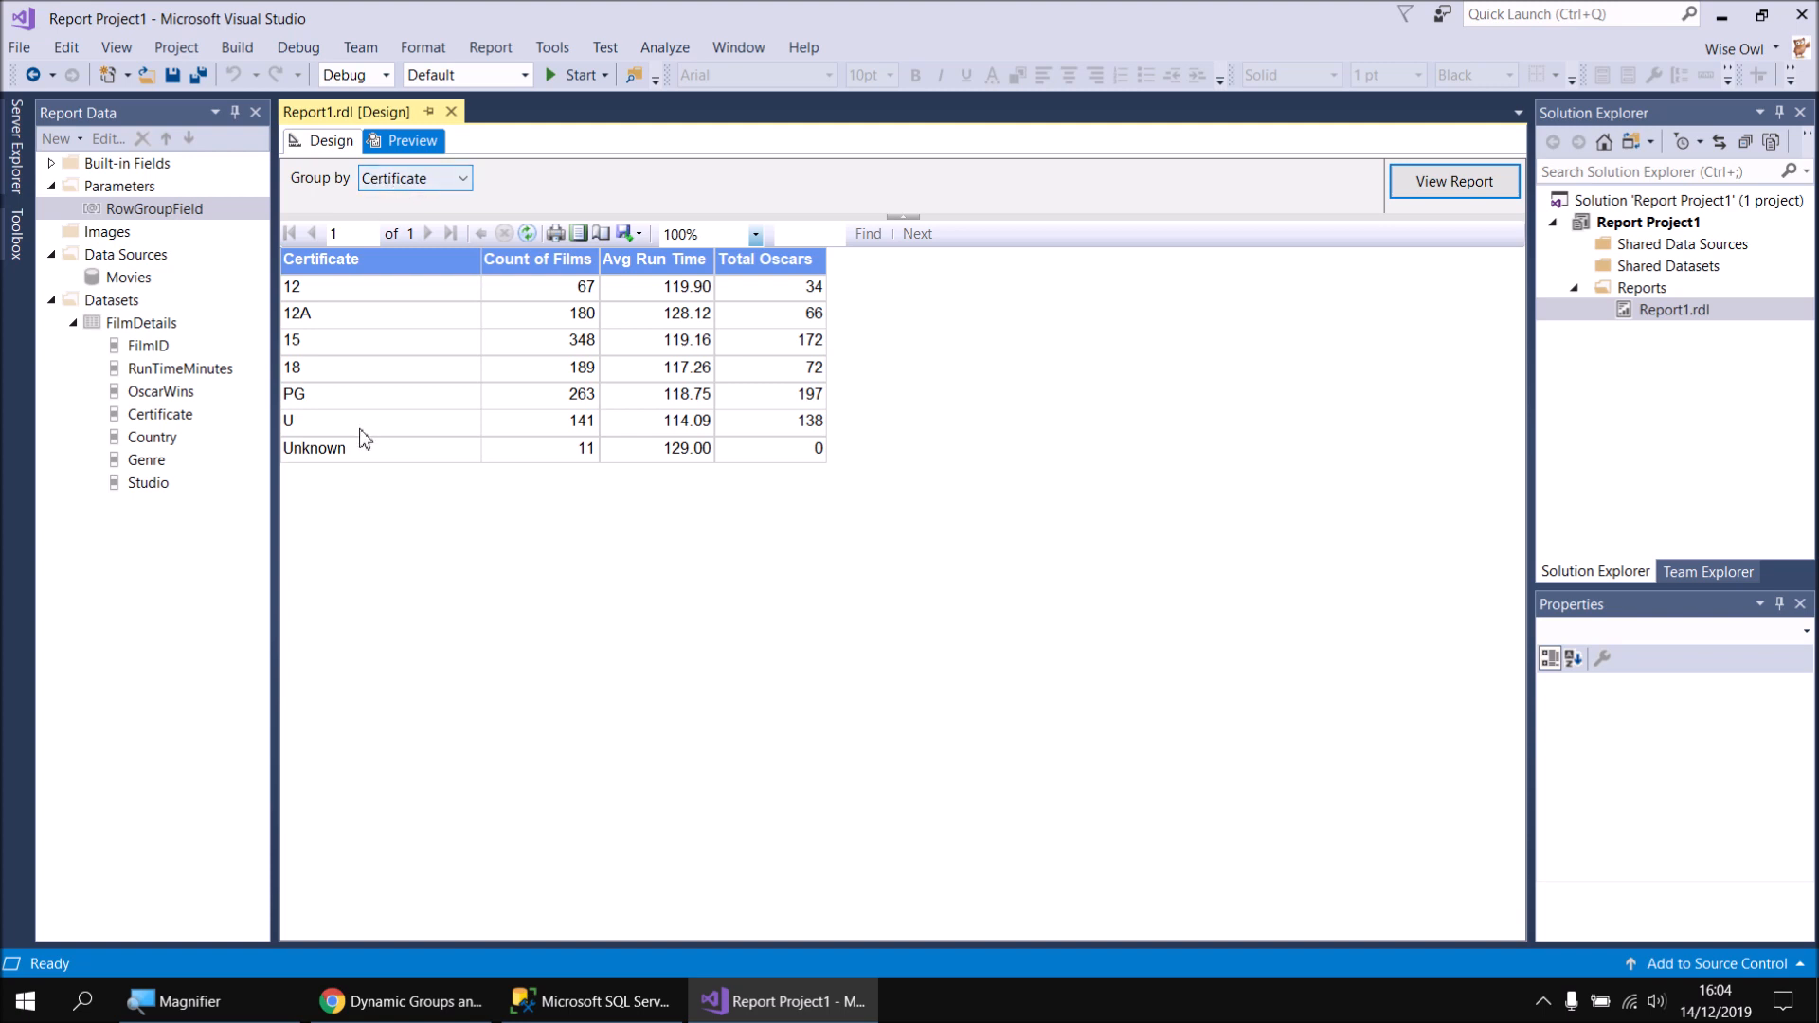
Give the RowGroupField parameter a specified default value of Certificate in the report design
left_click(320, 140)
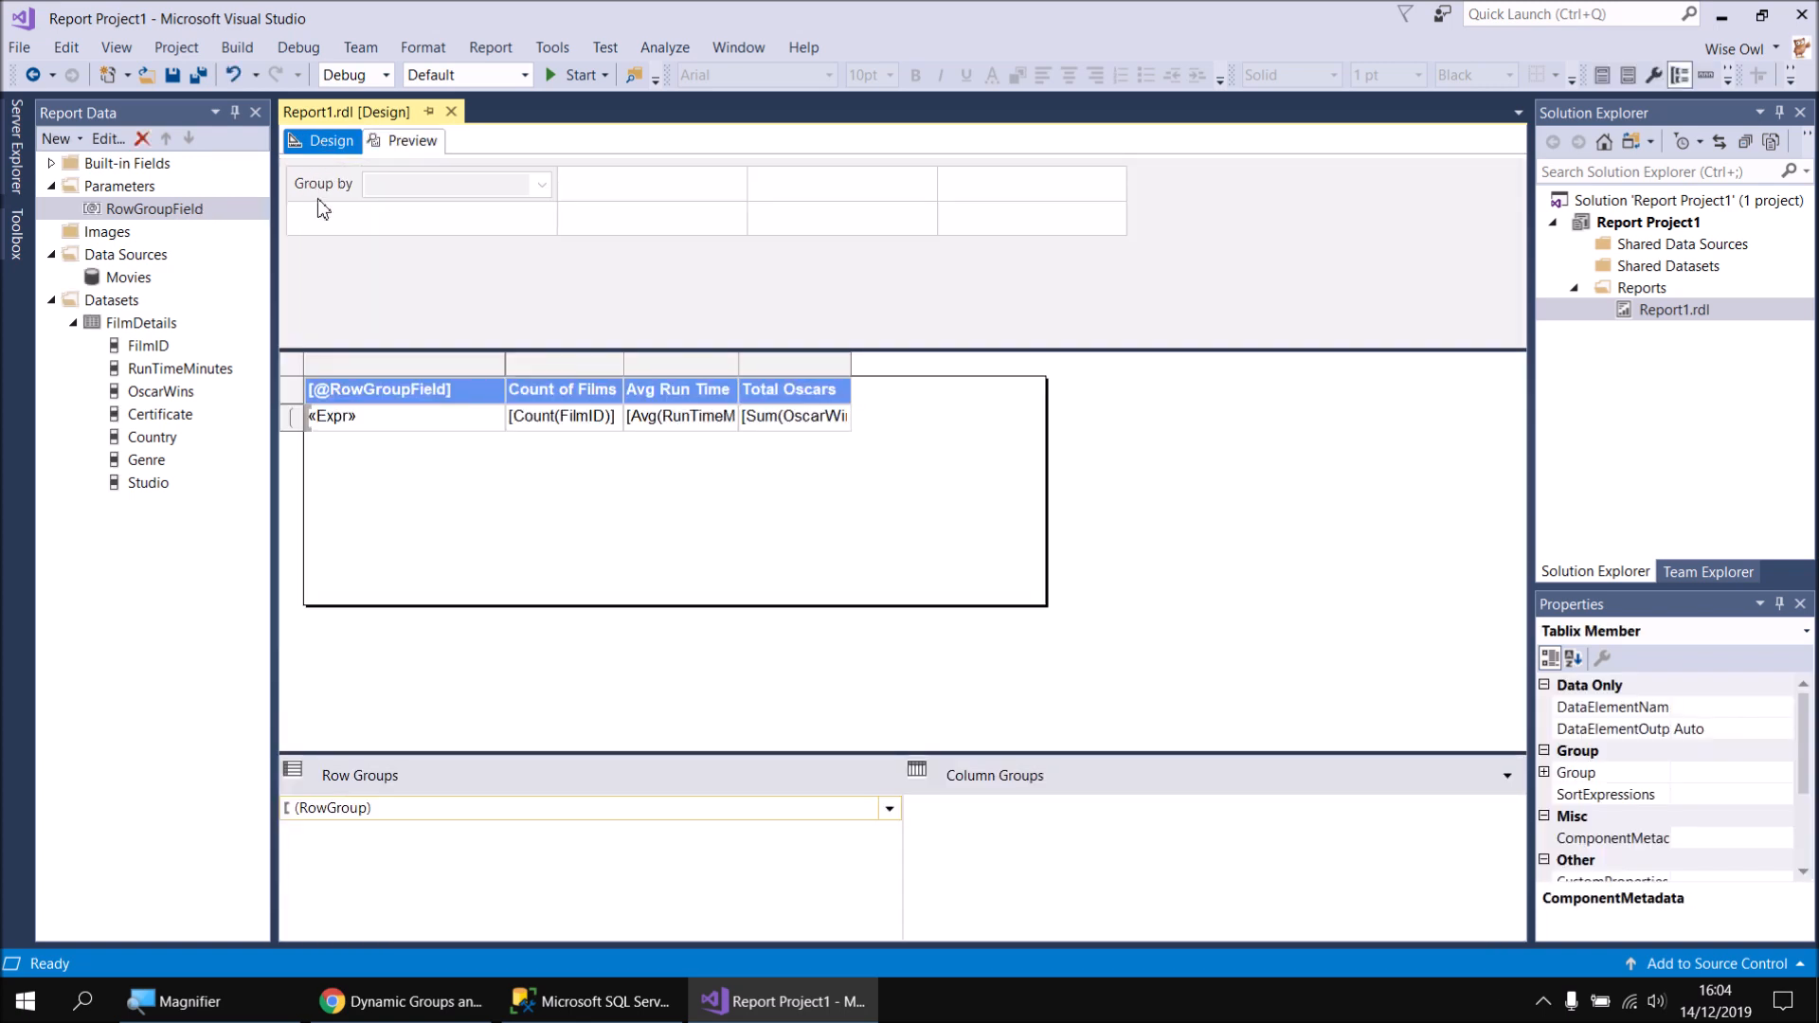
left_click(189, 214)
double_click(189, 214)
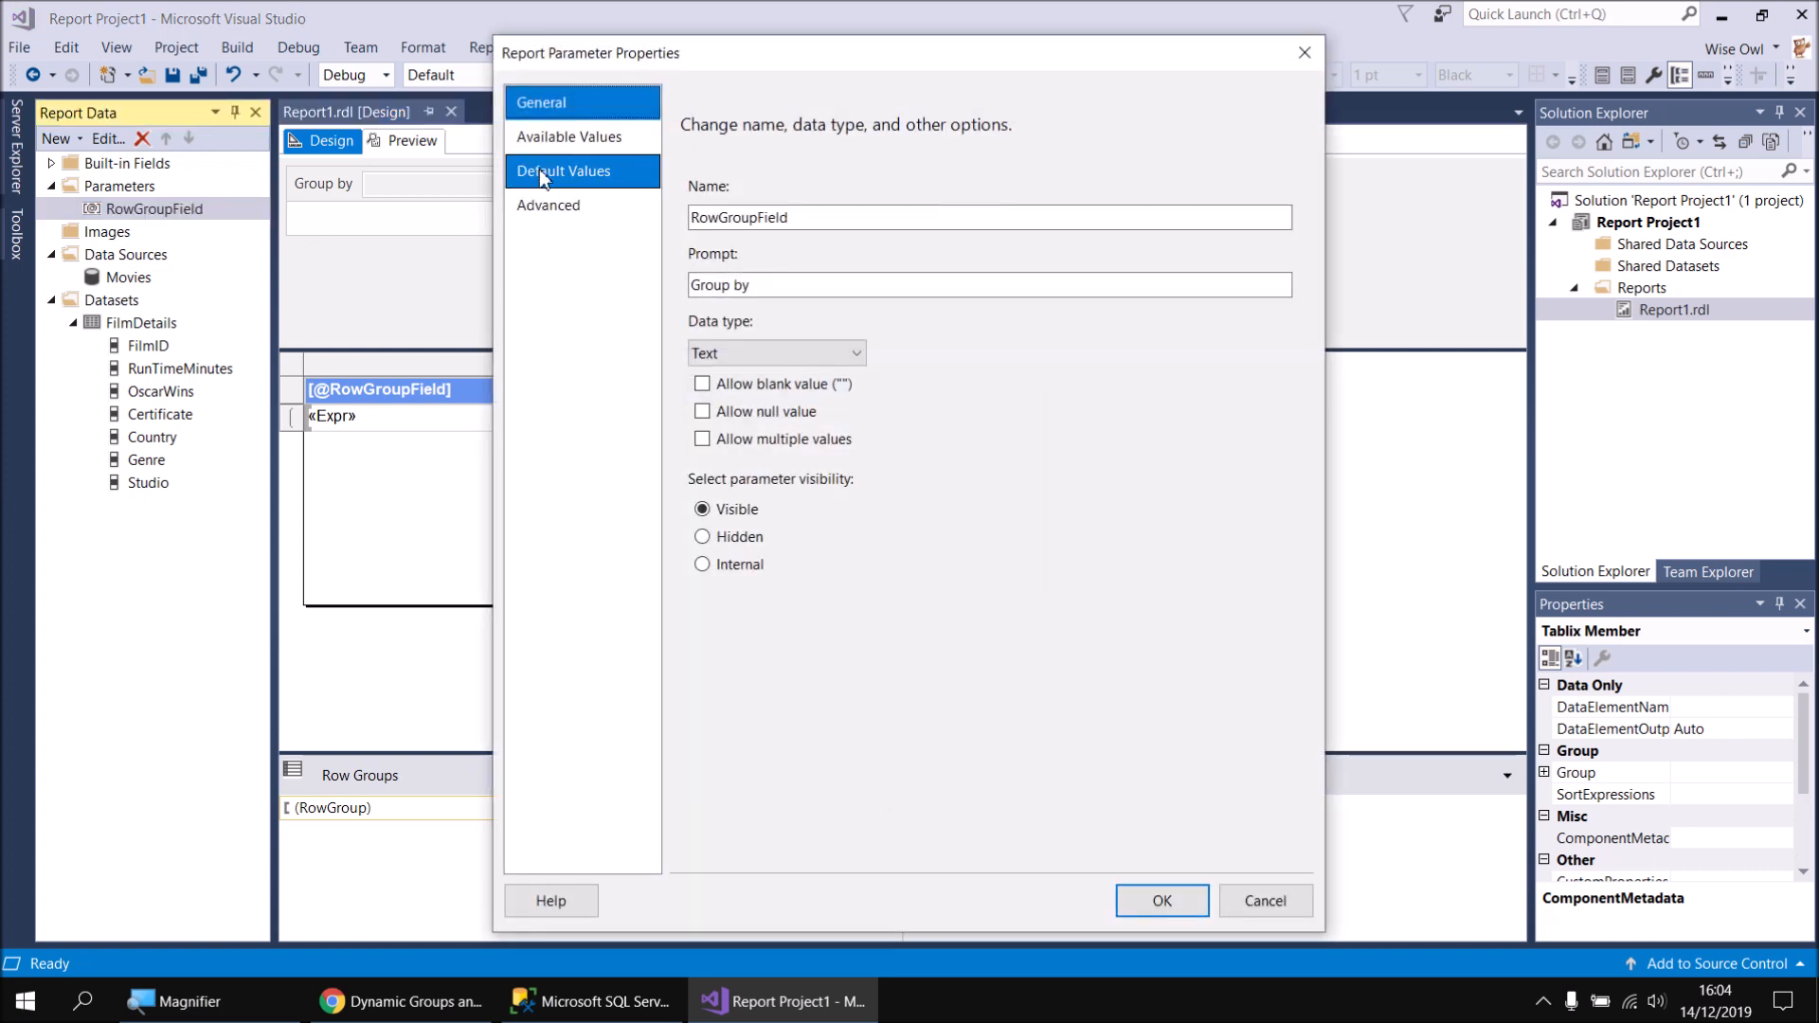
left_click(544, 177)
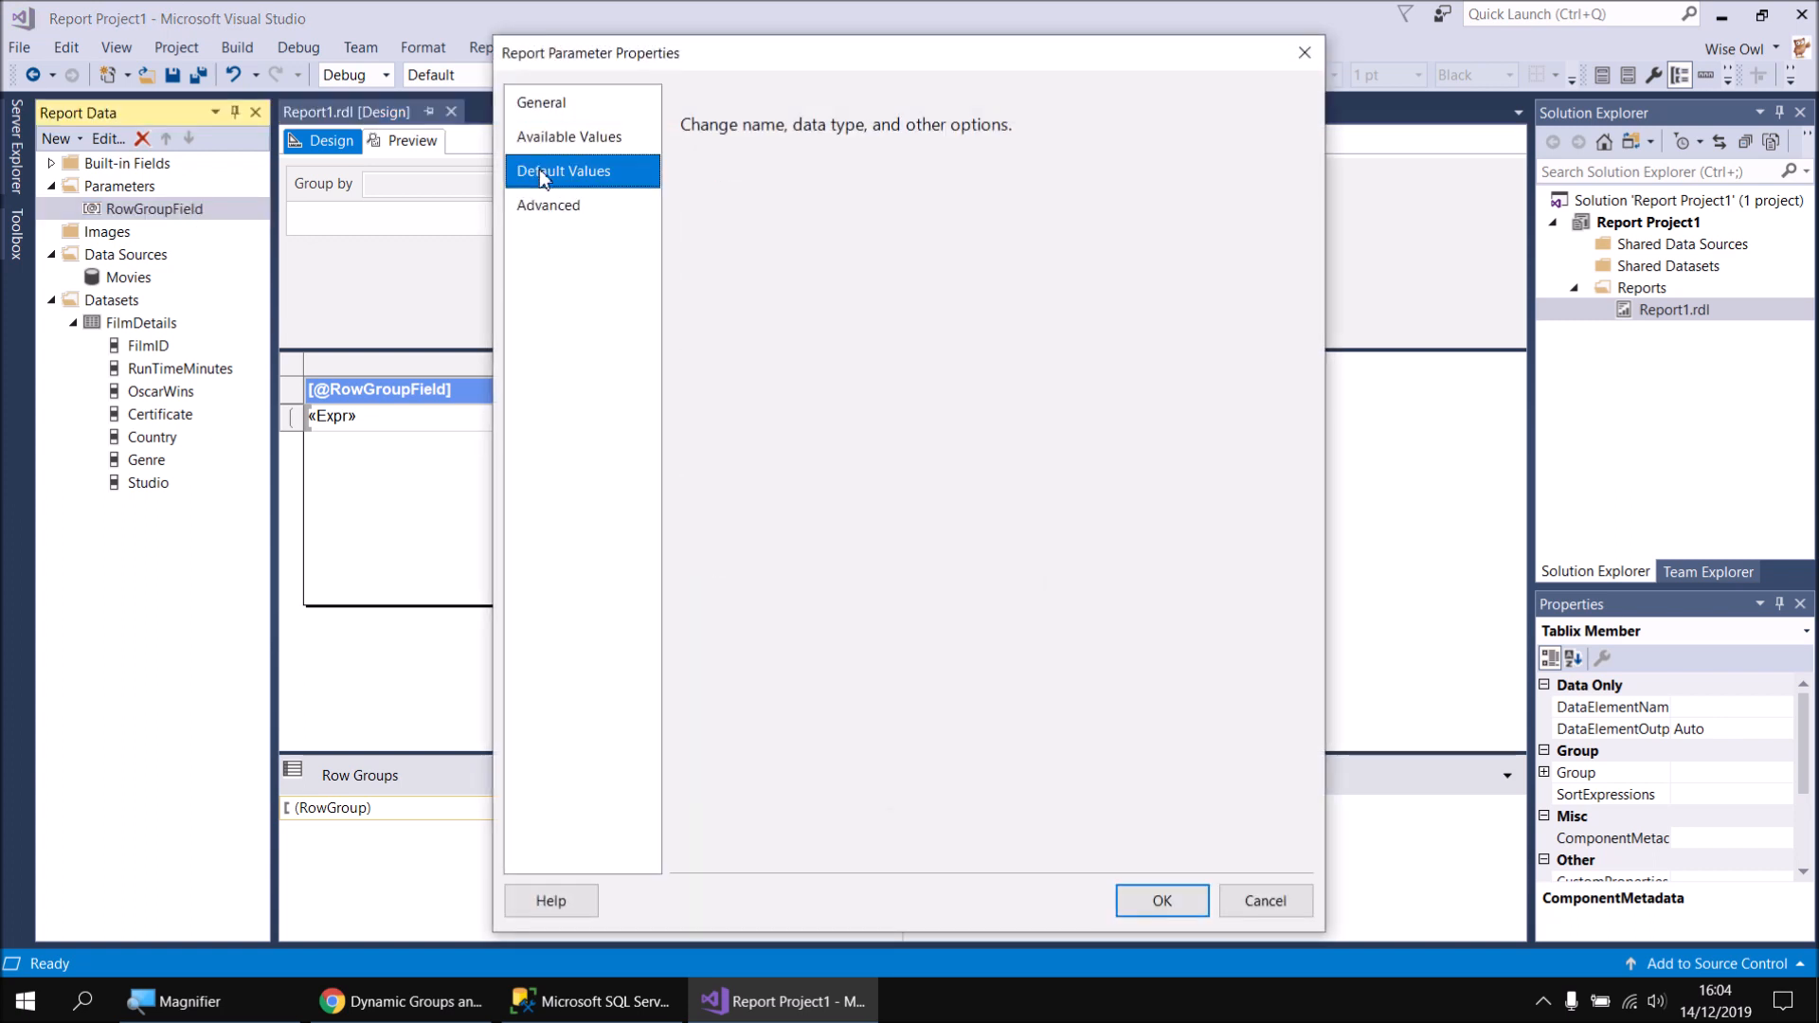
left_click(702, 246)
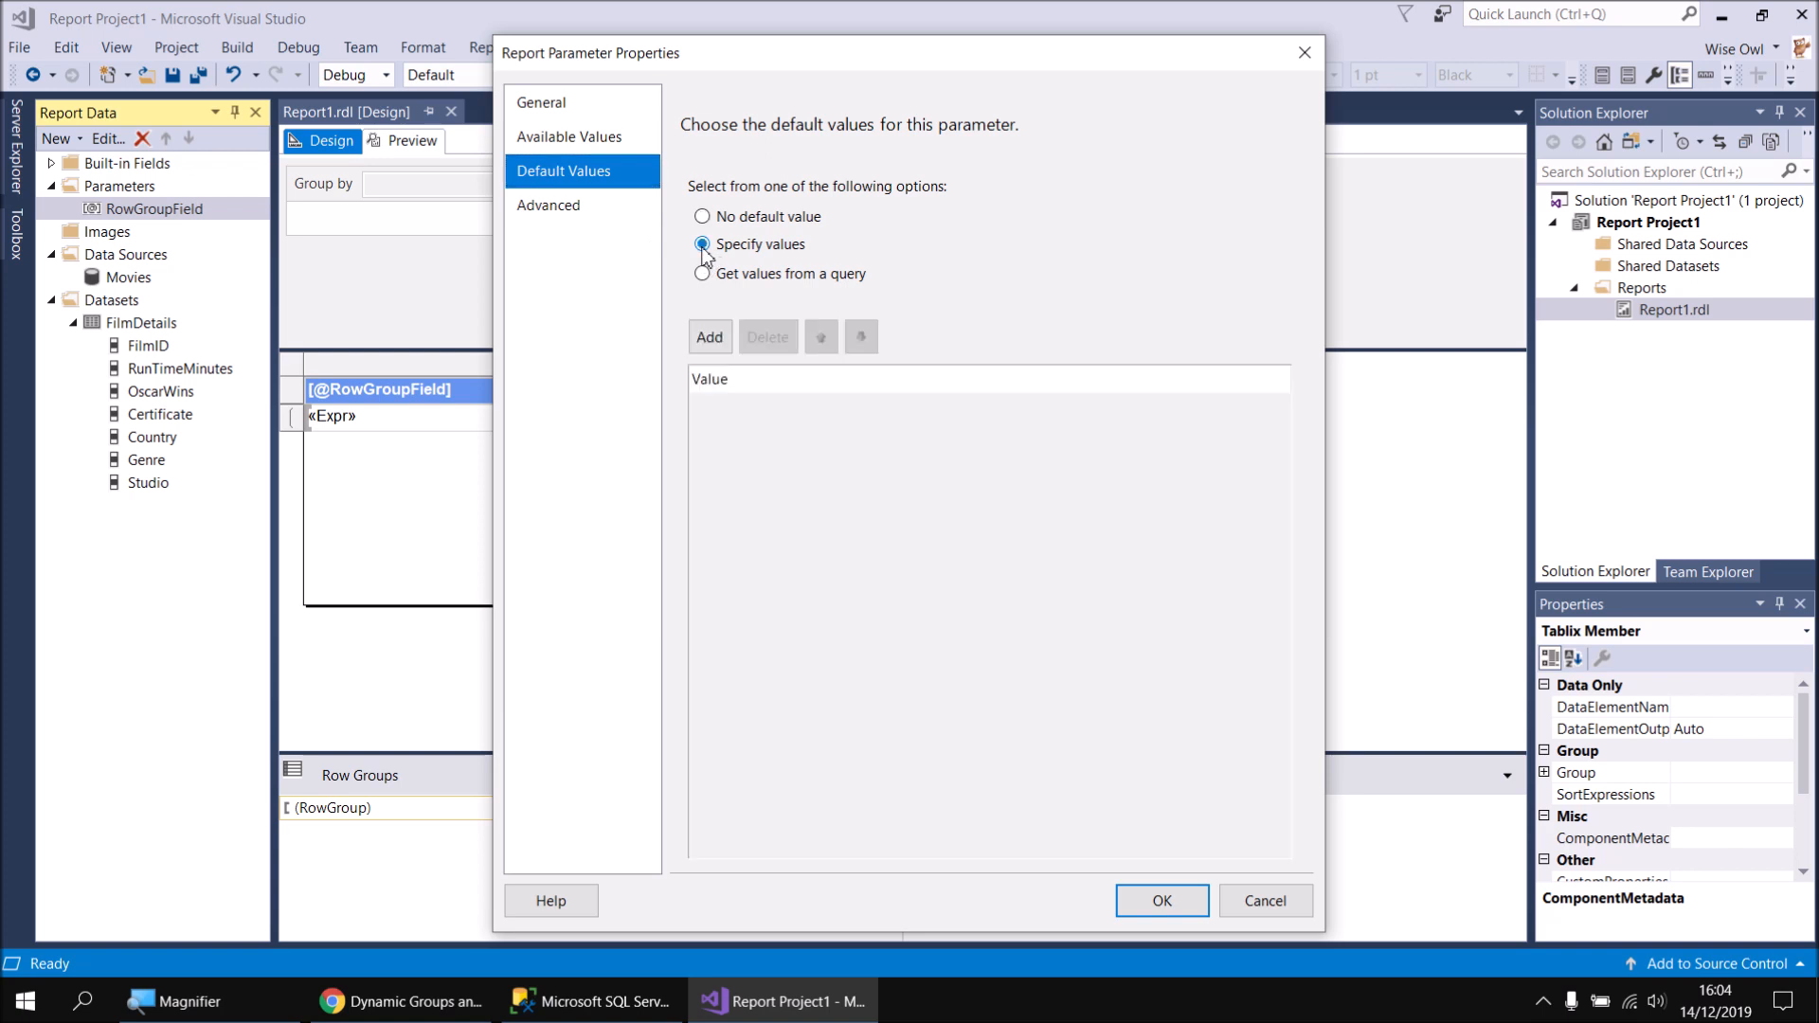
left_click(710, 339)
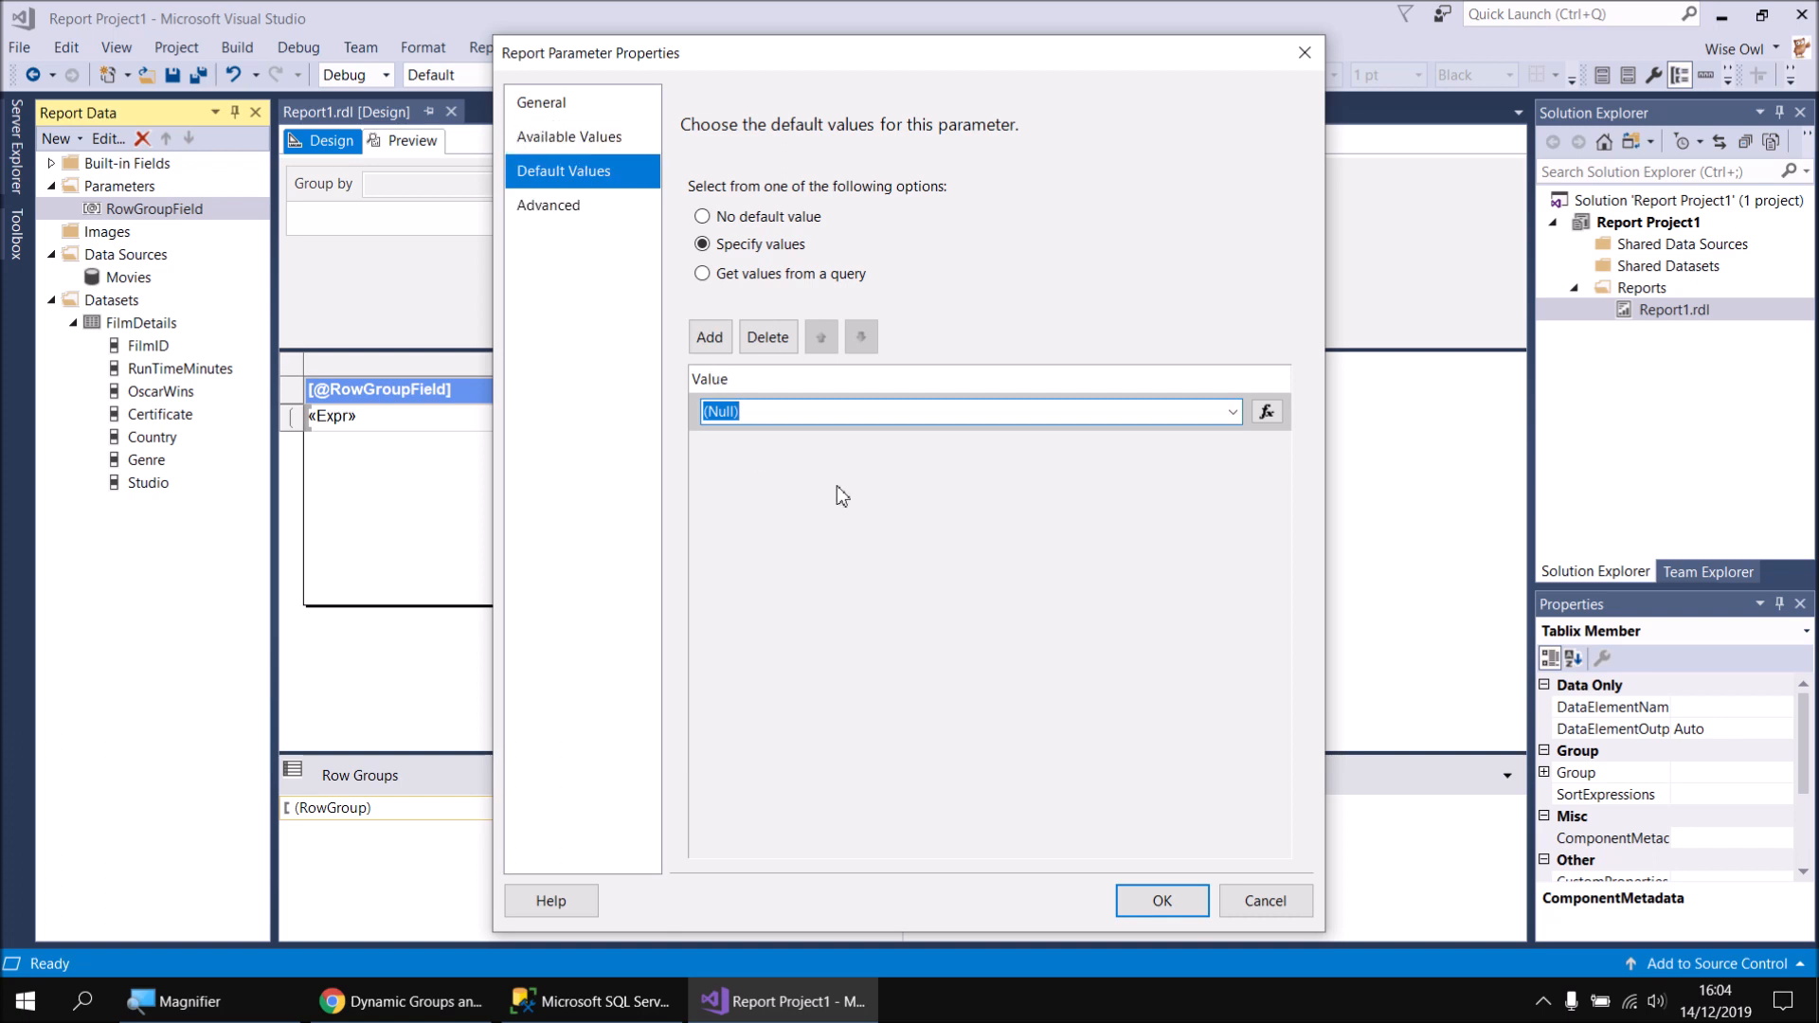
type("Certificate")
left_click(1174, 901)
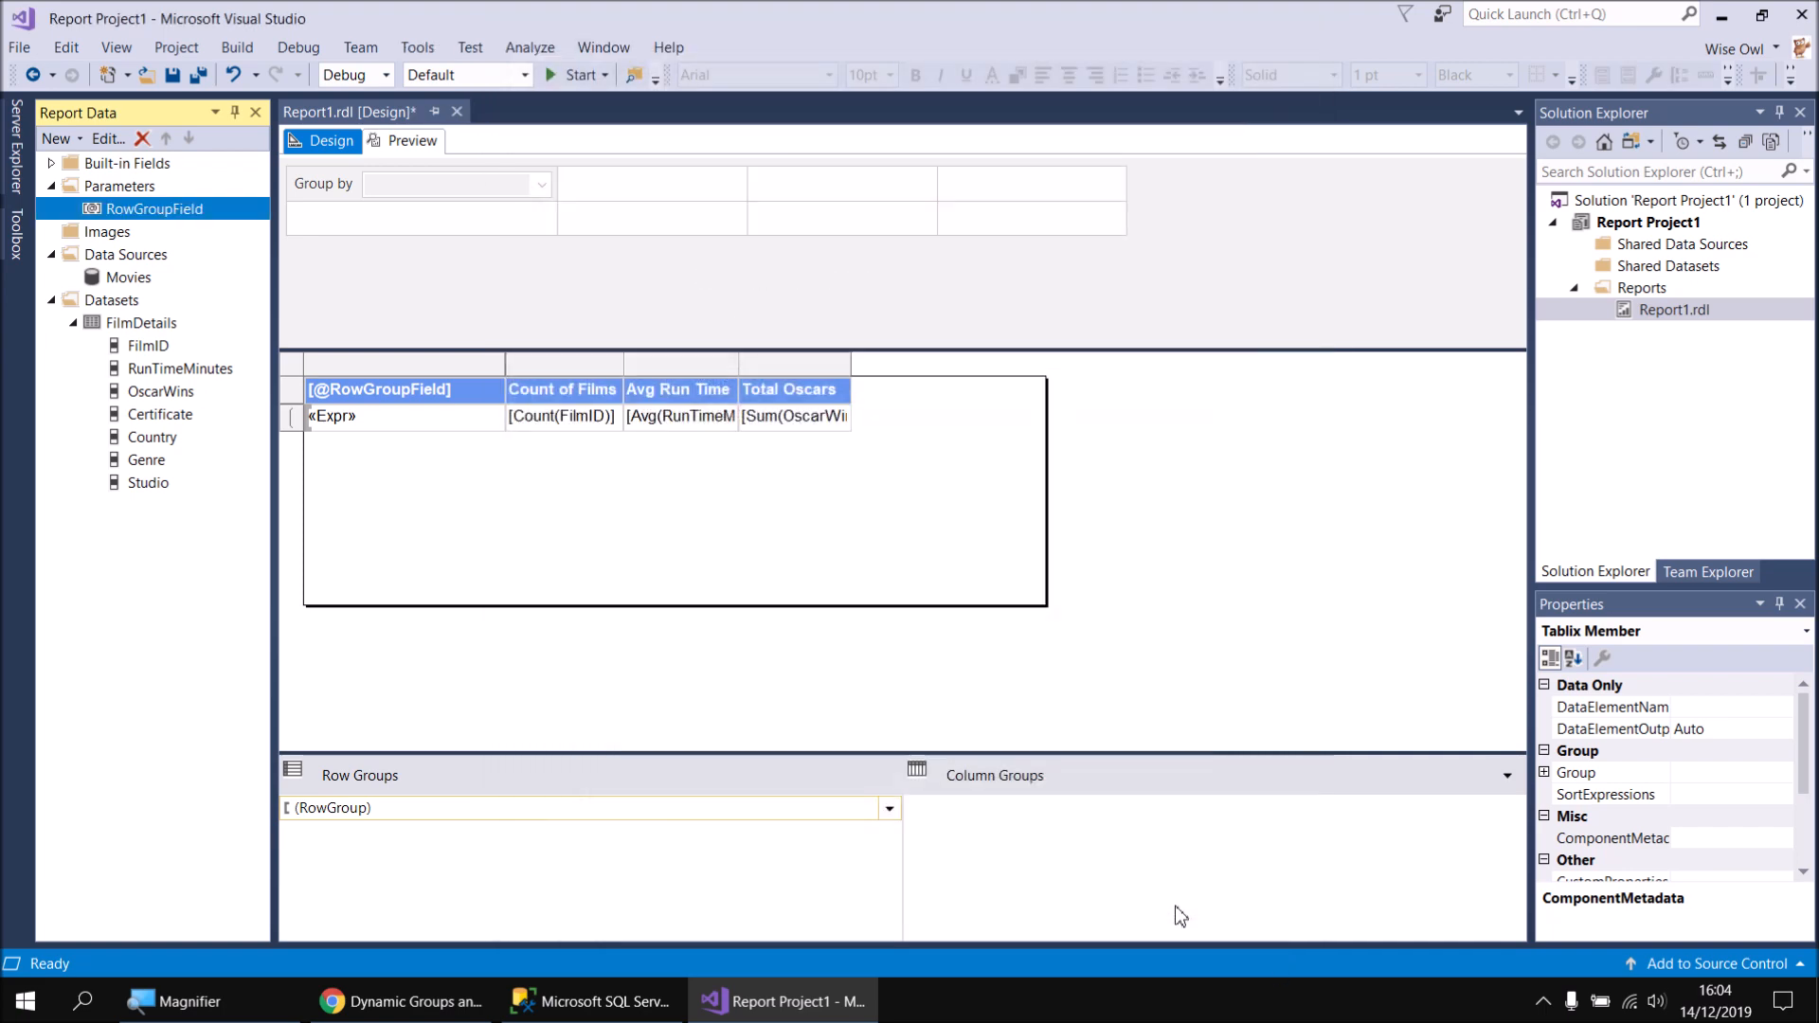
Preview the report with its default grouping and rerun it with Genre as the Group by value
left_click(405, 140)
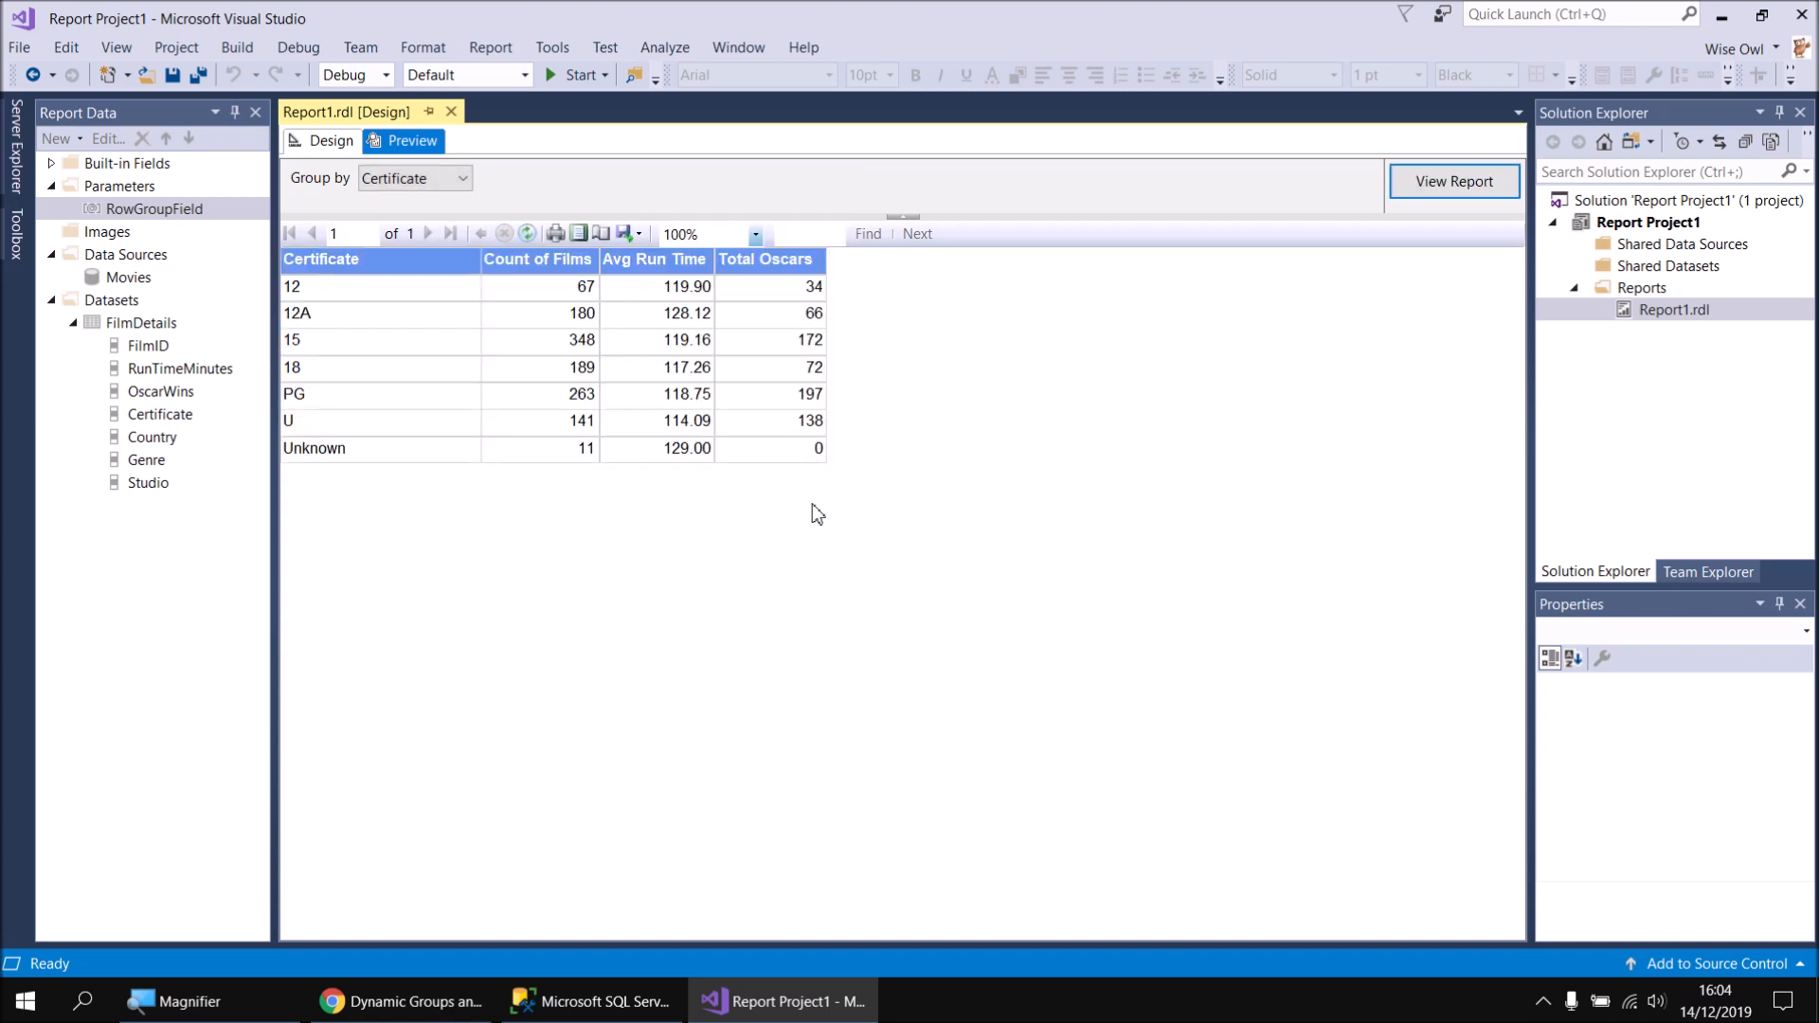
left_click(463, 179)
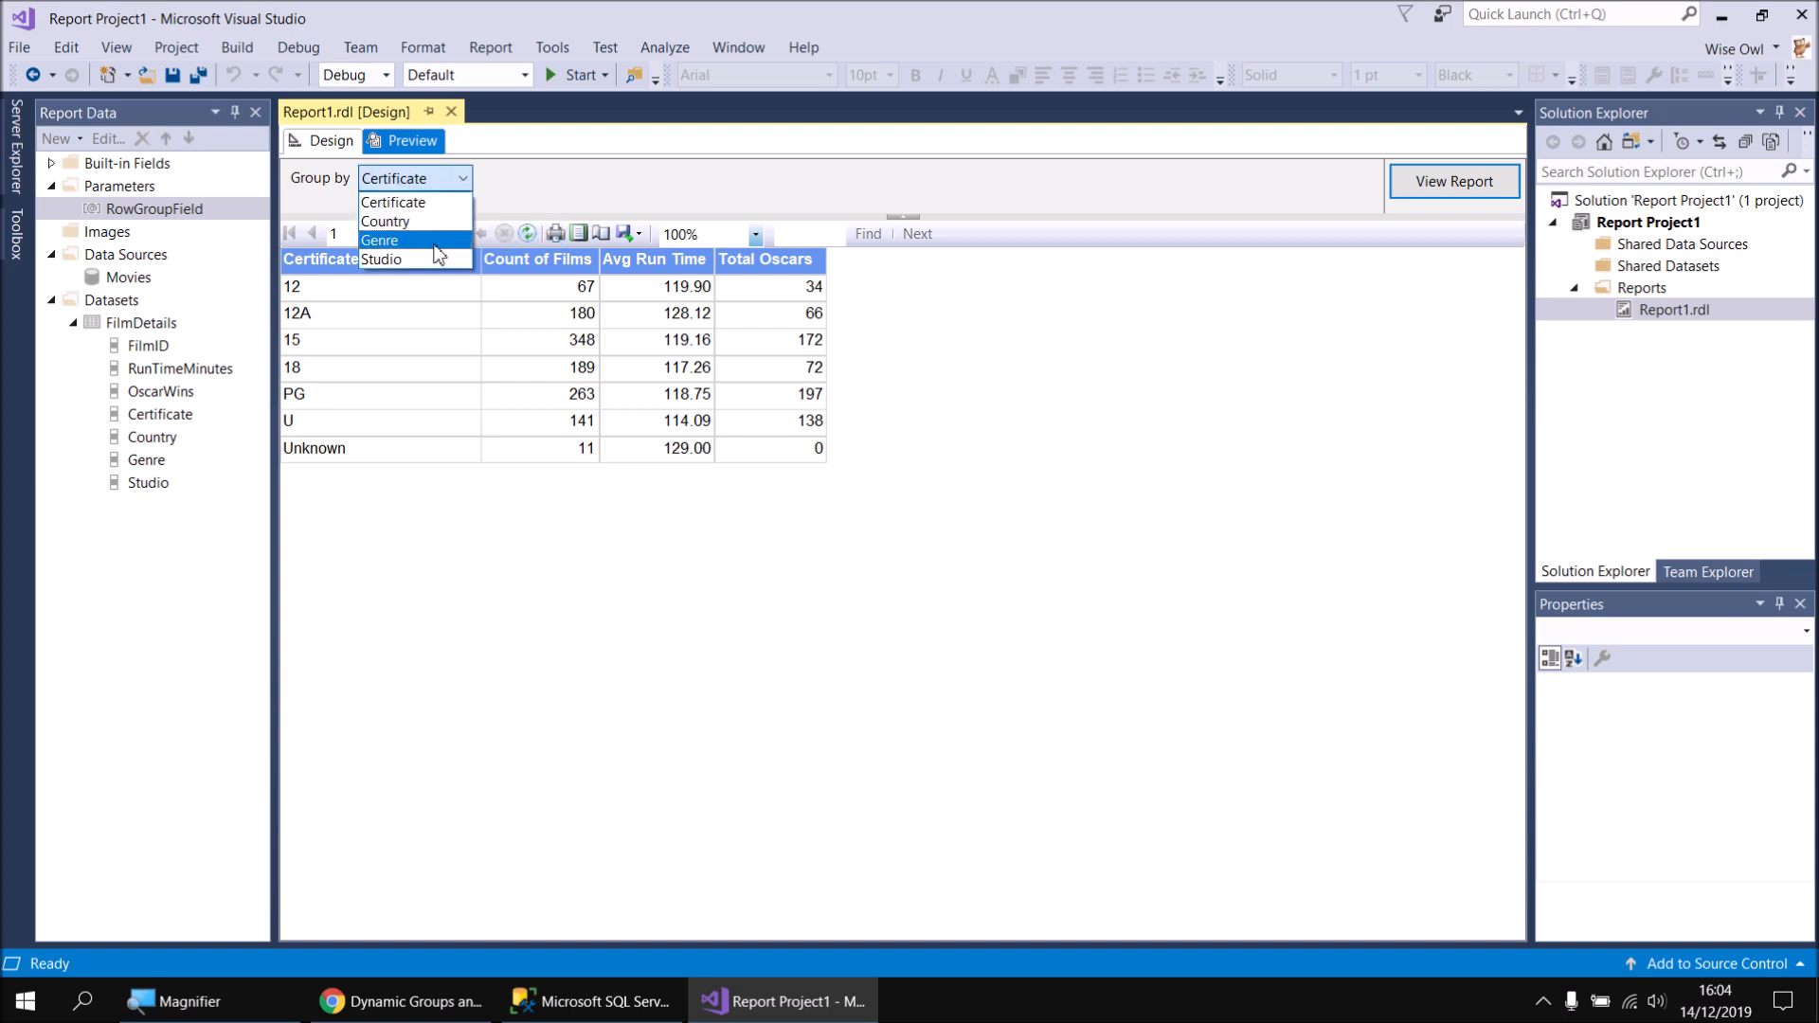
left_click(434, 243)
left_click(1404, 192)
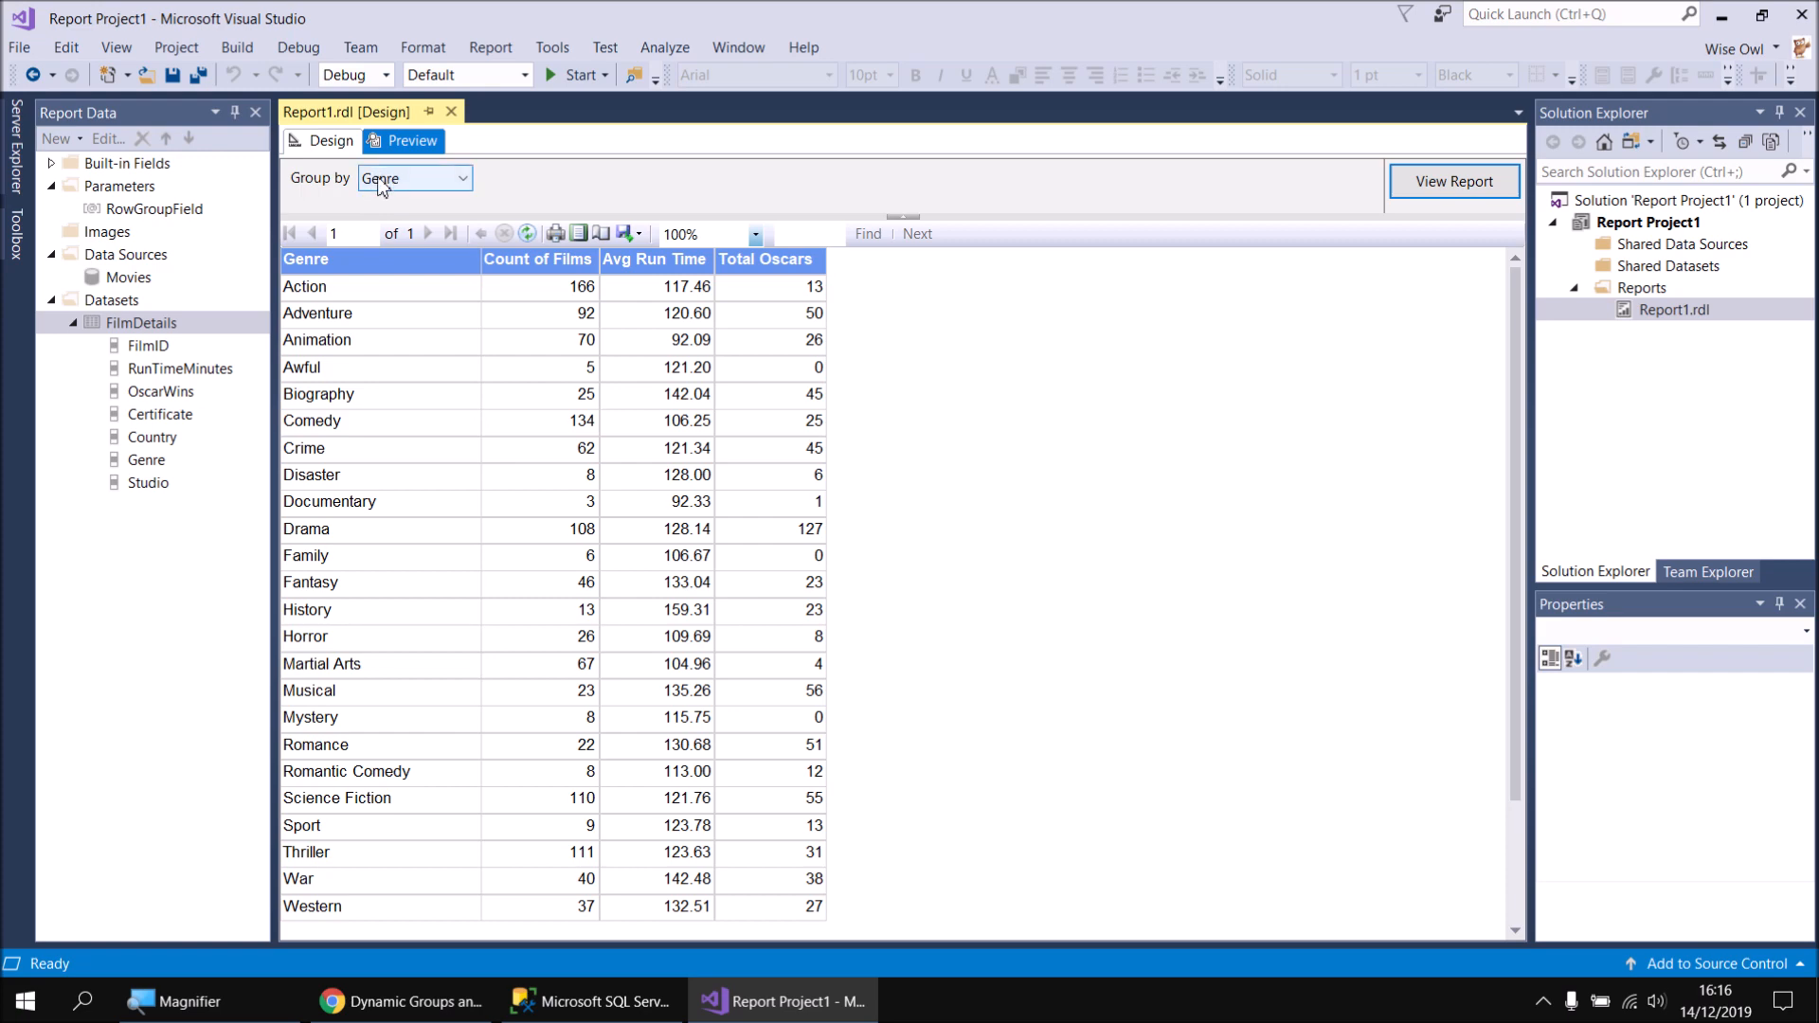
Switch to the Dynamic Groups and Filters report in Chrome and compare its Filter choices when grouped by Genre and by Certificate
left_click(384, 1013)
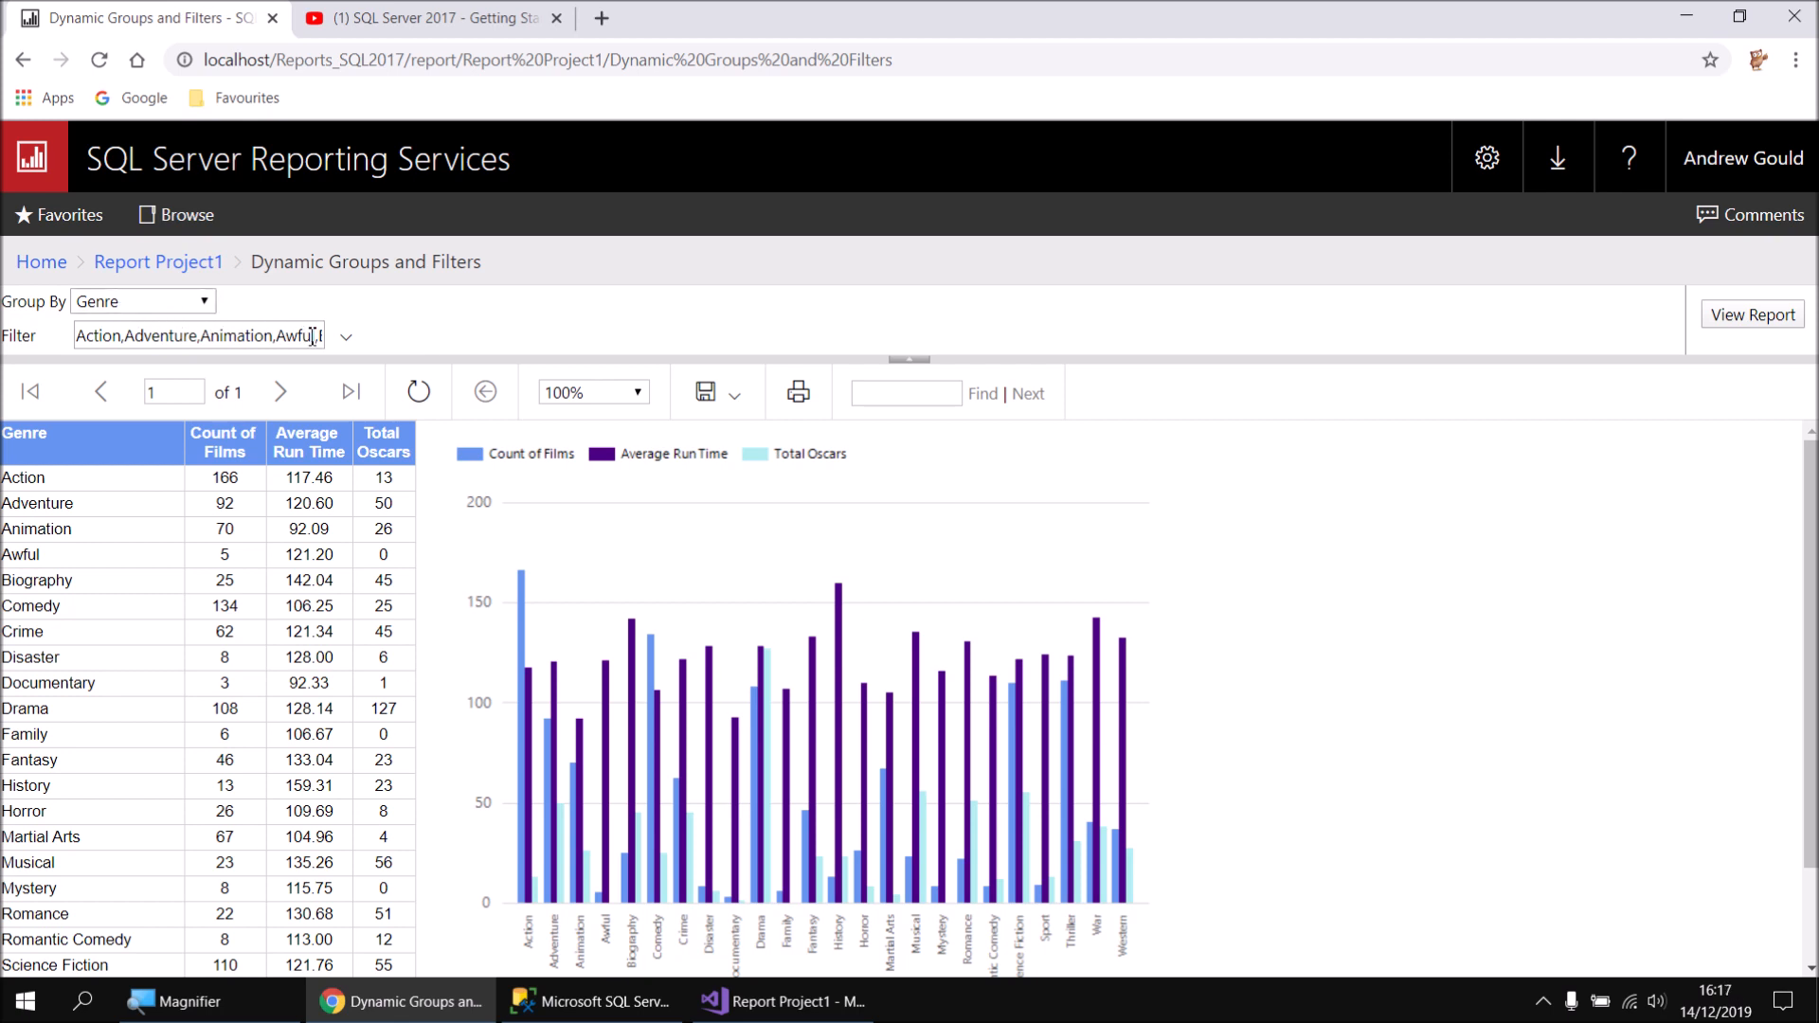
left_click(347, 339)
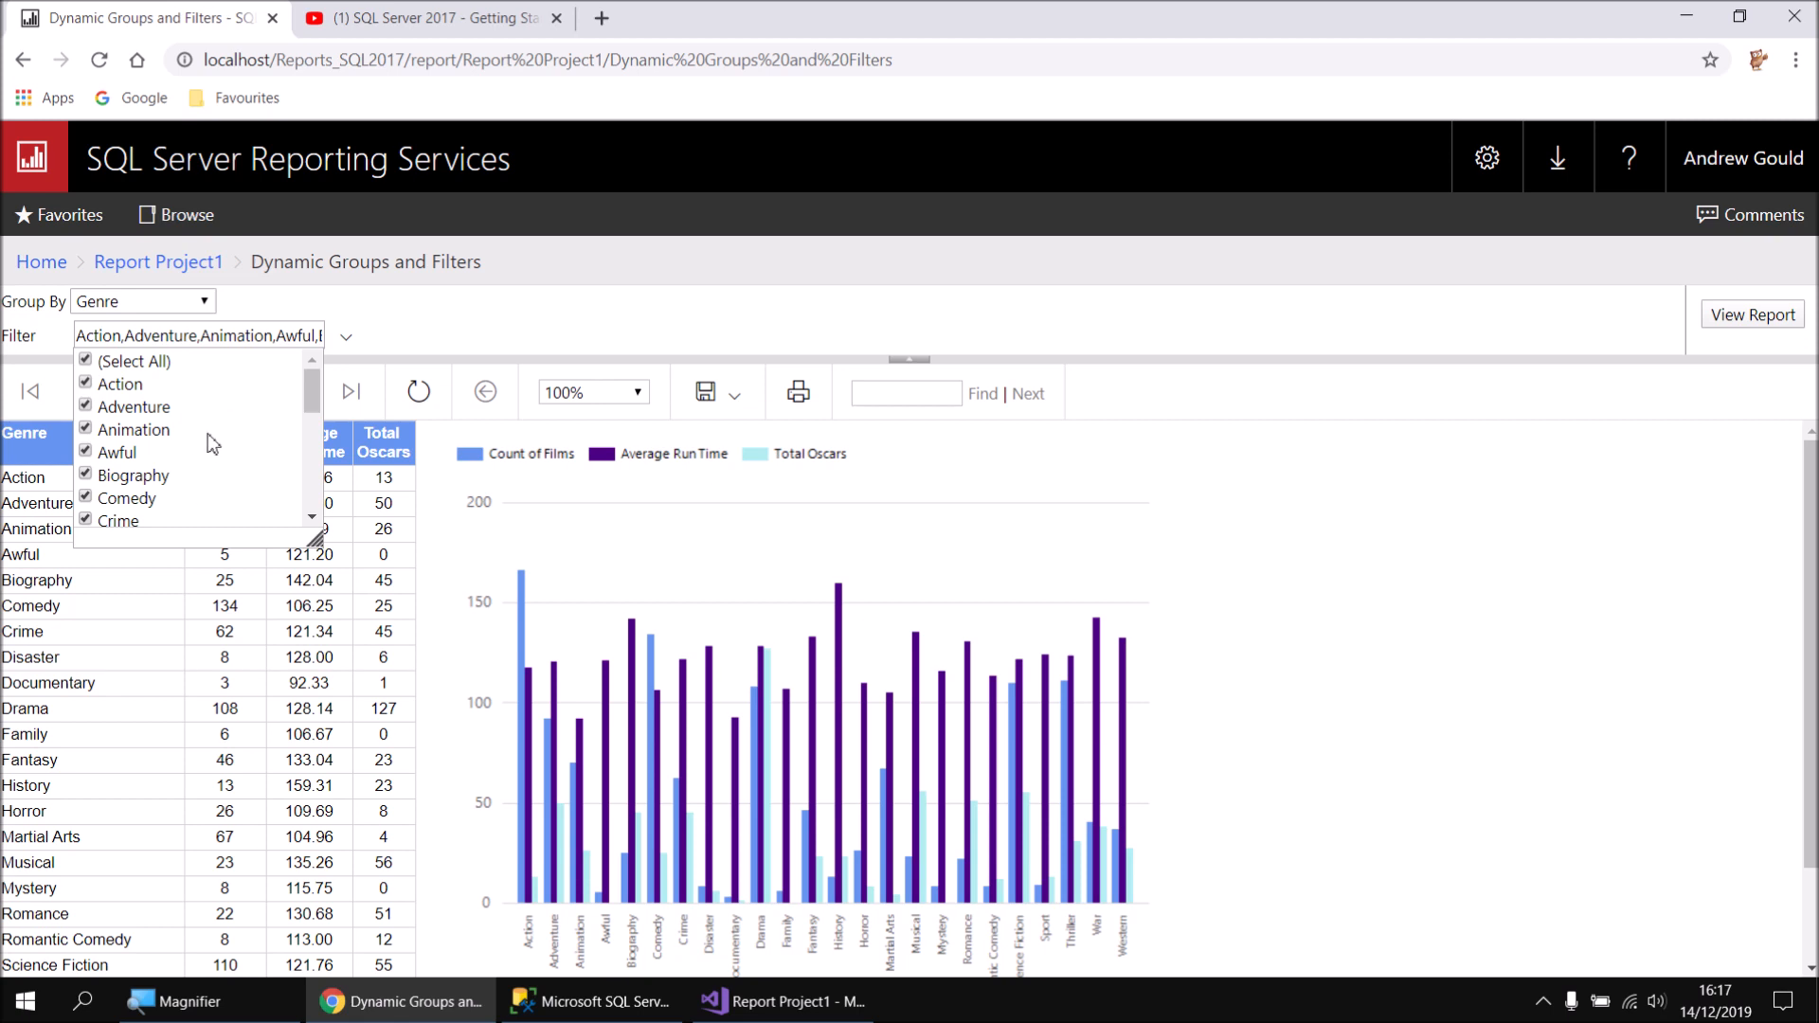
left_click(203, 299)
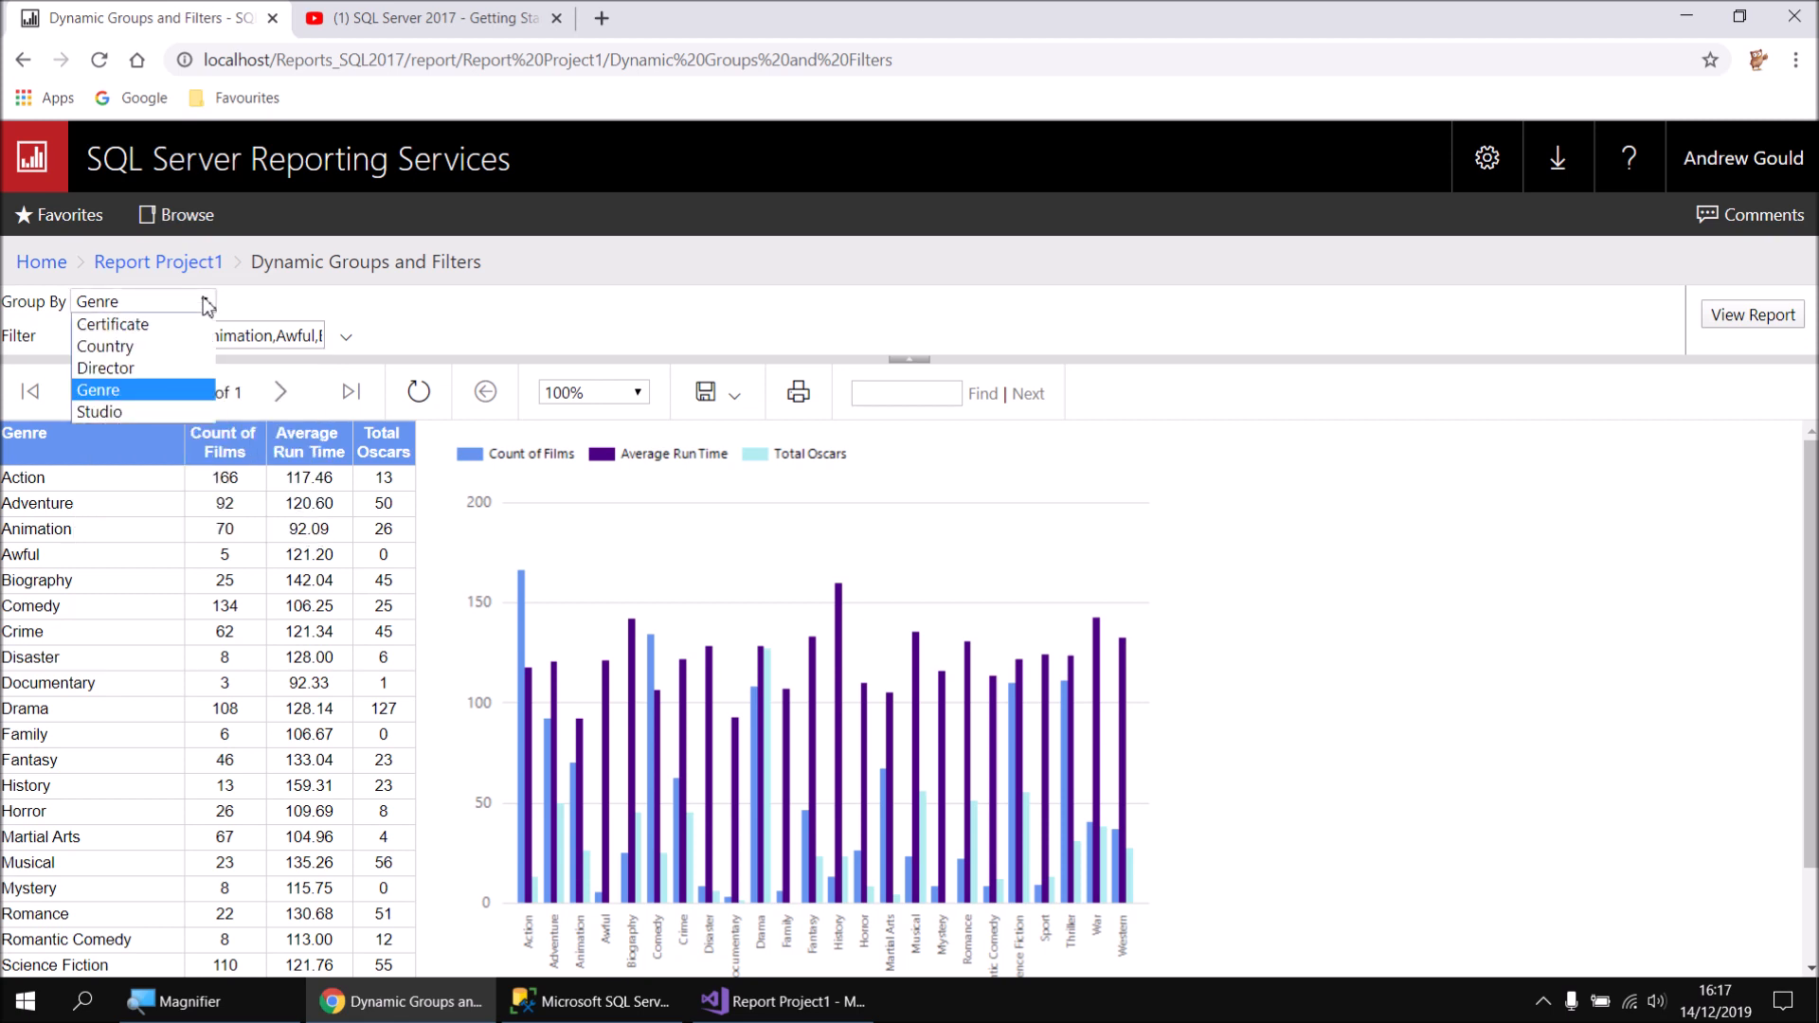
left_click(160, 329)
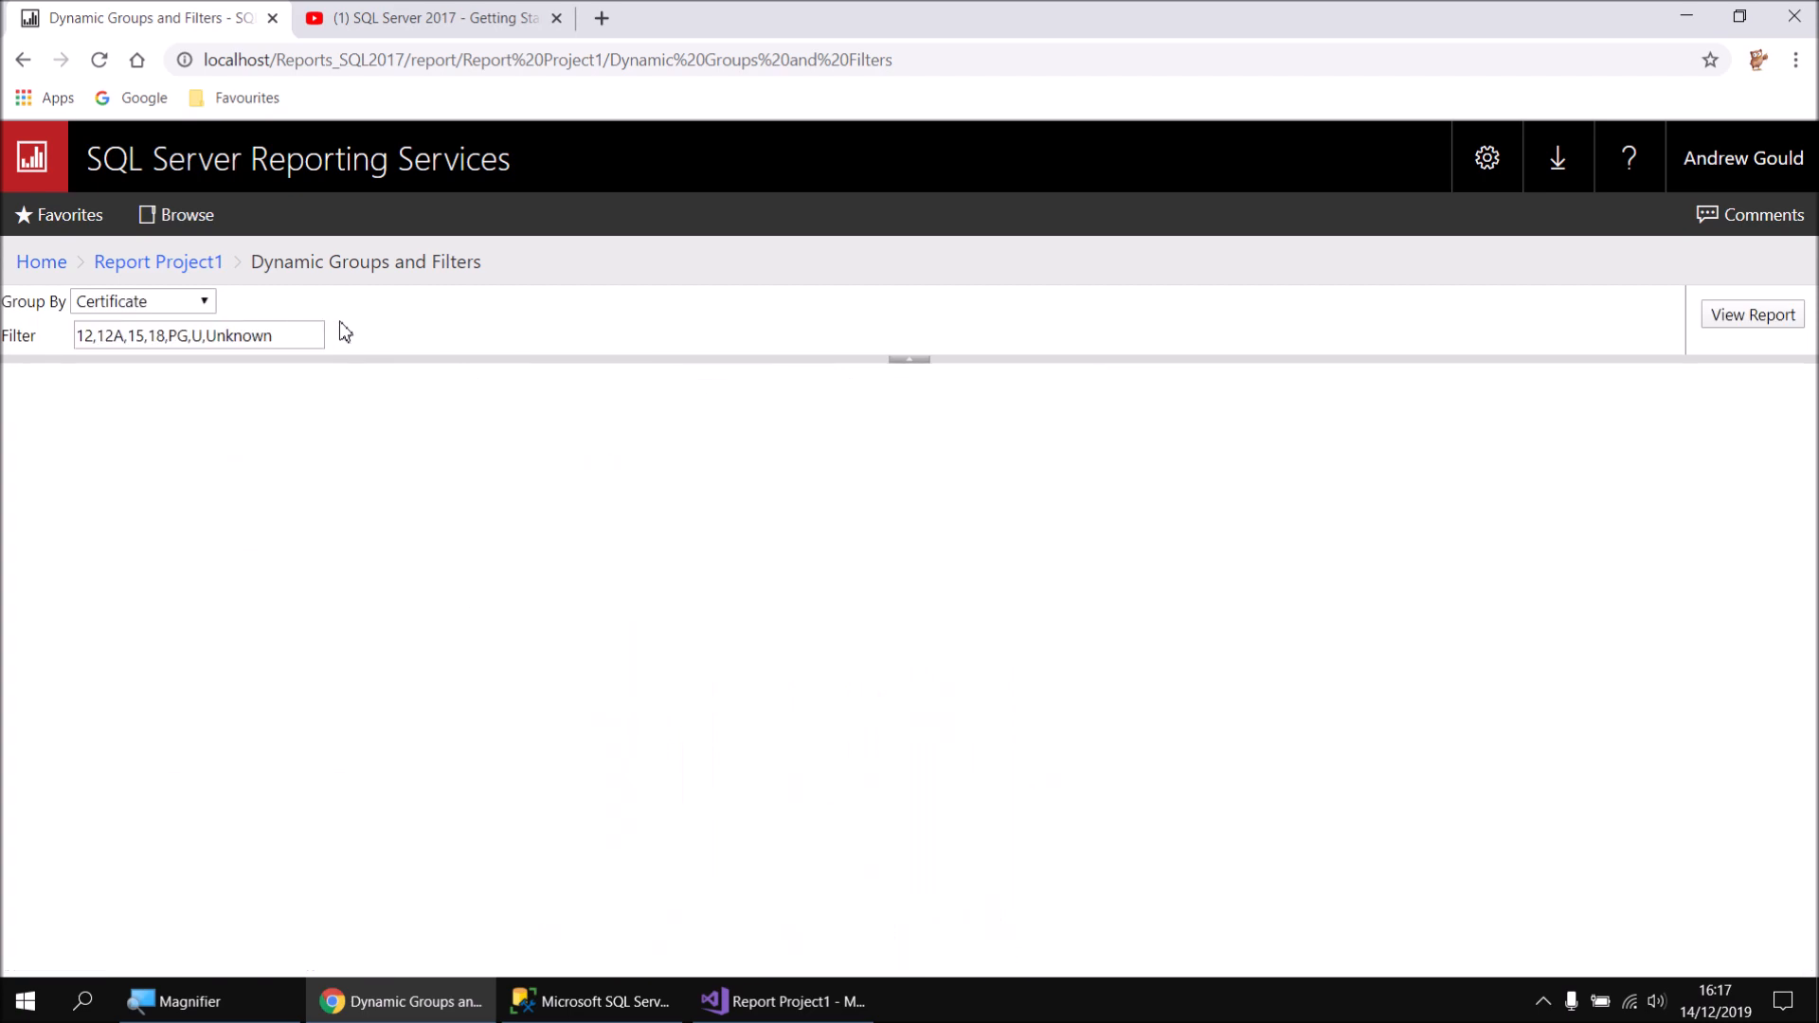
left_click(347, 337)
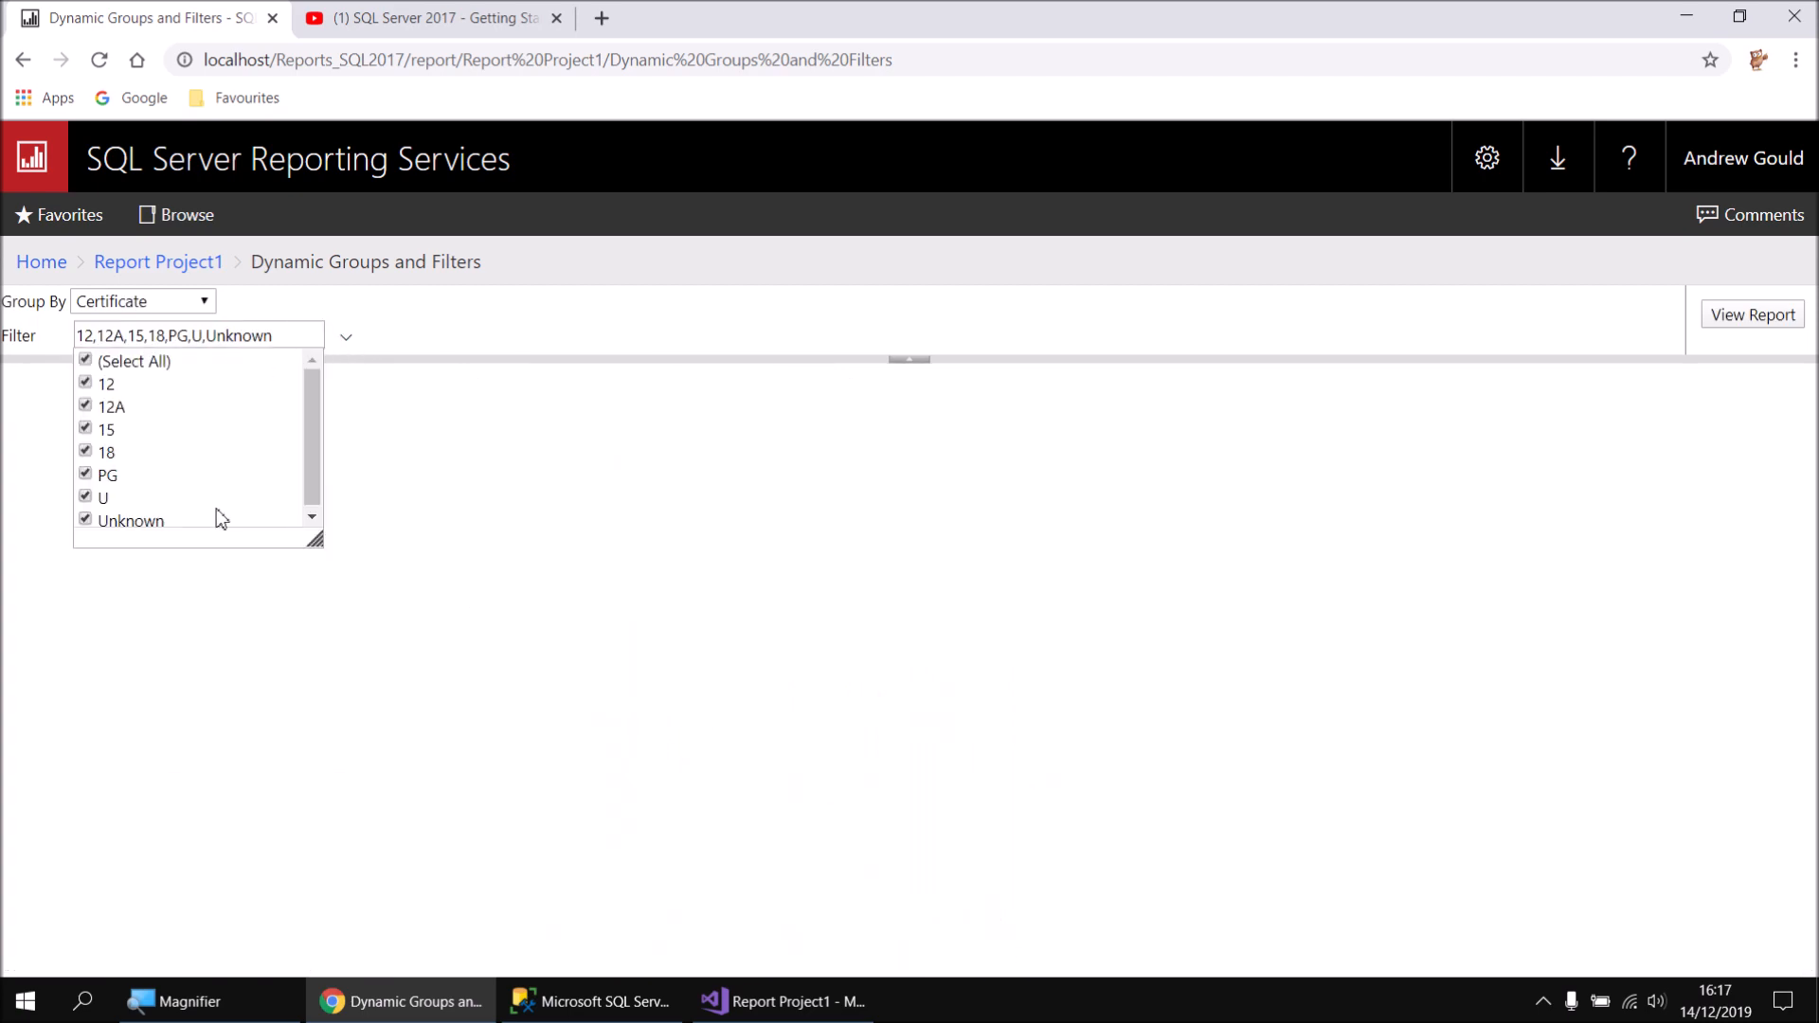
left_click(483, 496)
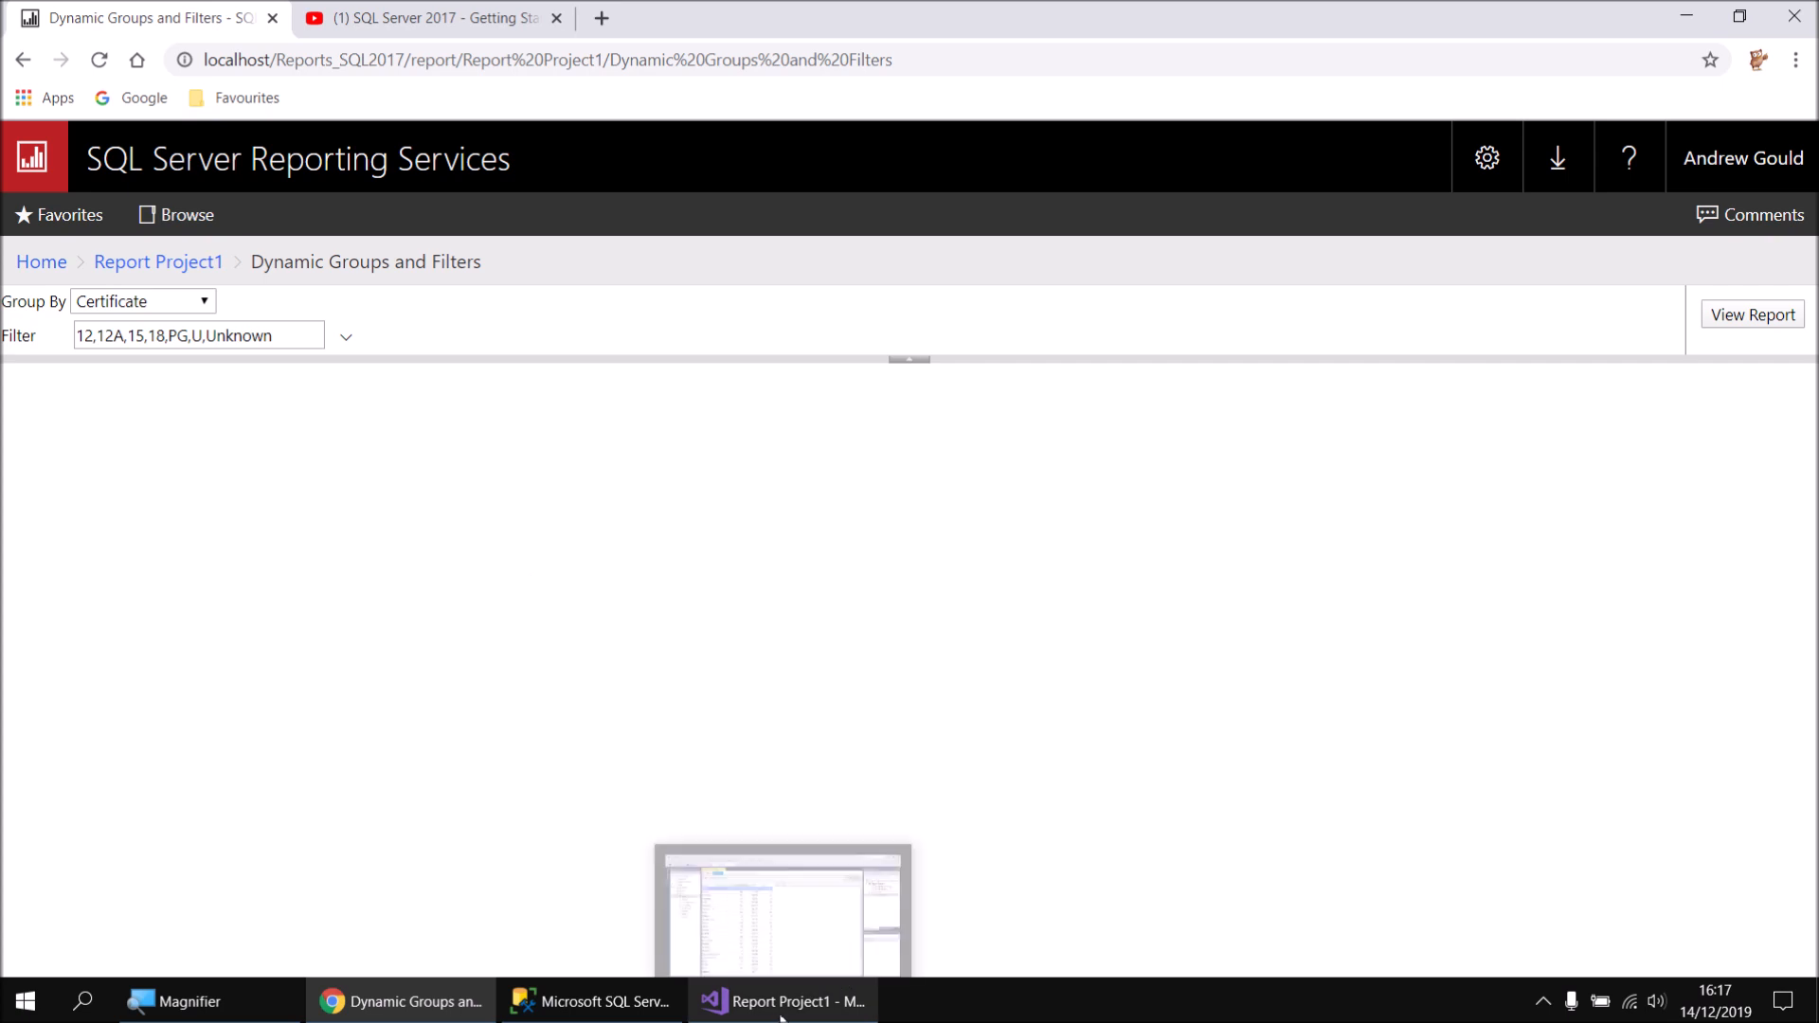
Back in Visual Studio's report design, add an embedded Movies dataset named FilterValueList with the query SELECT Genre FROM Genre ORDER BY Genre
left_click(814, 999)
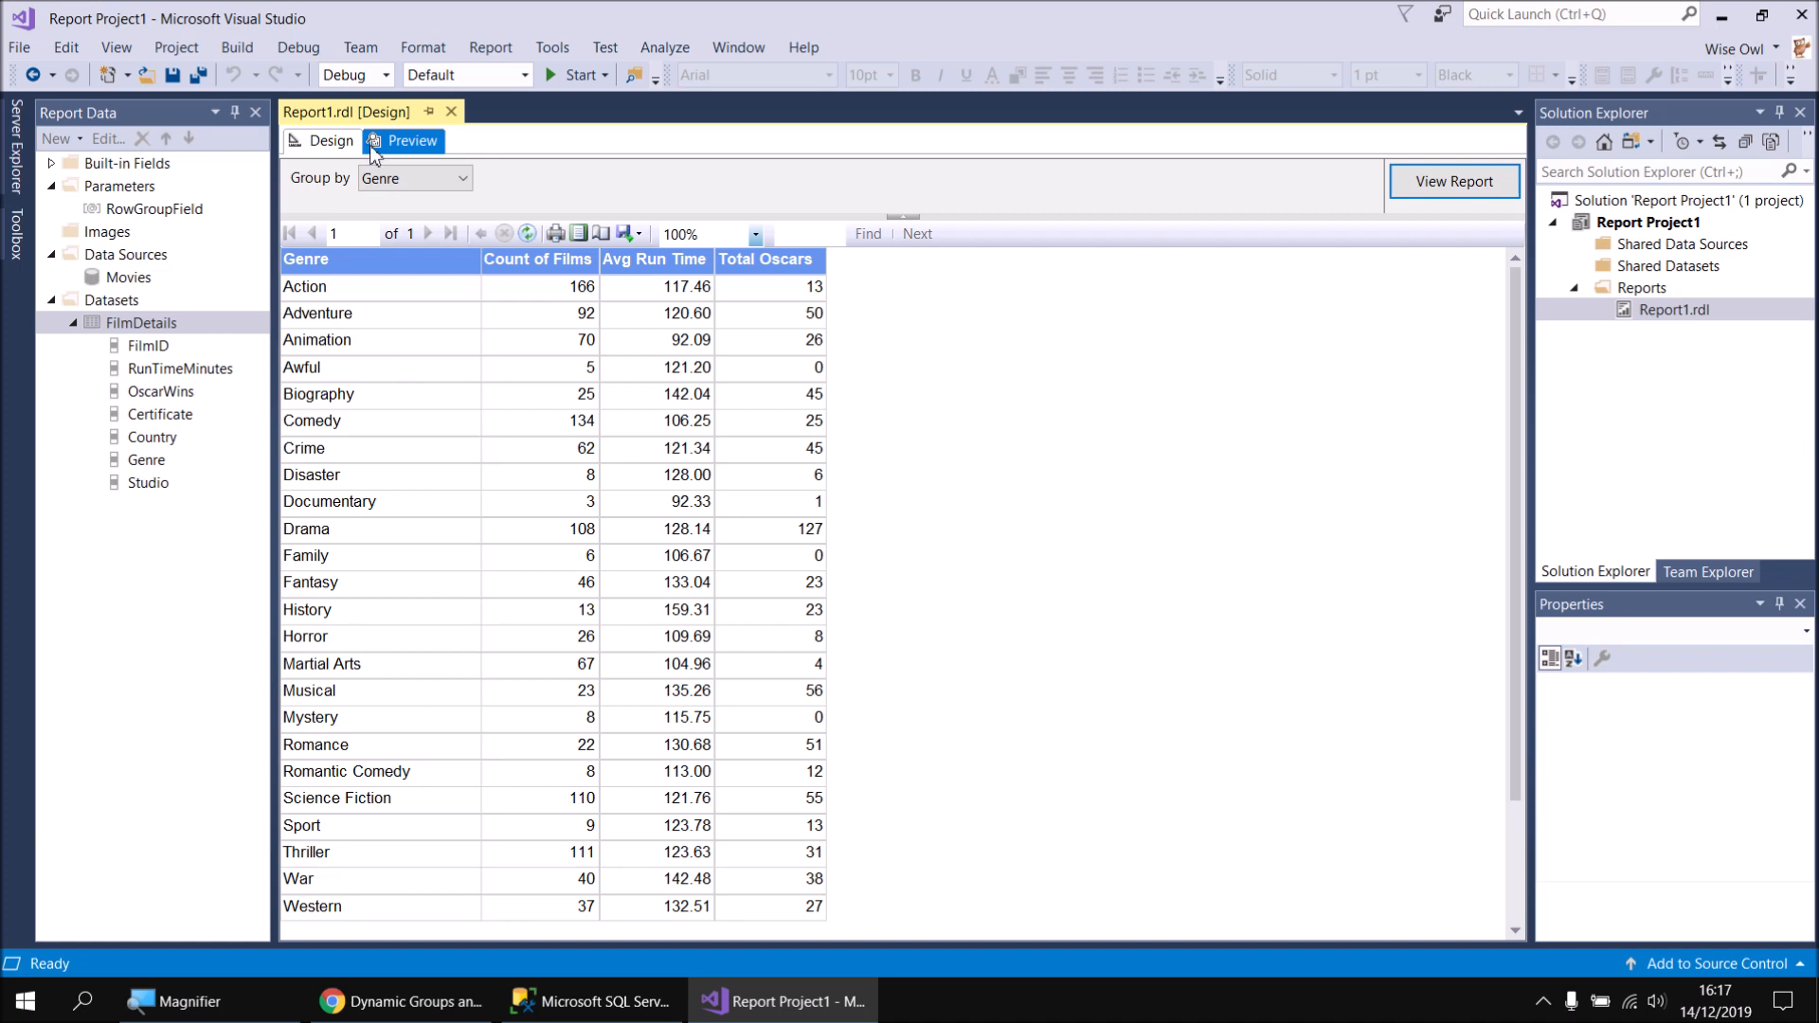
left_click(329, 147)
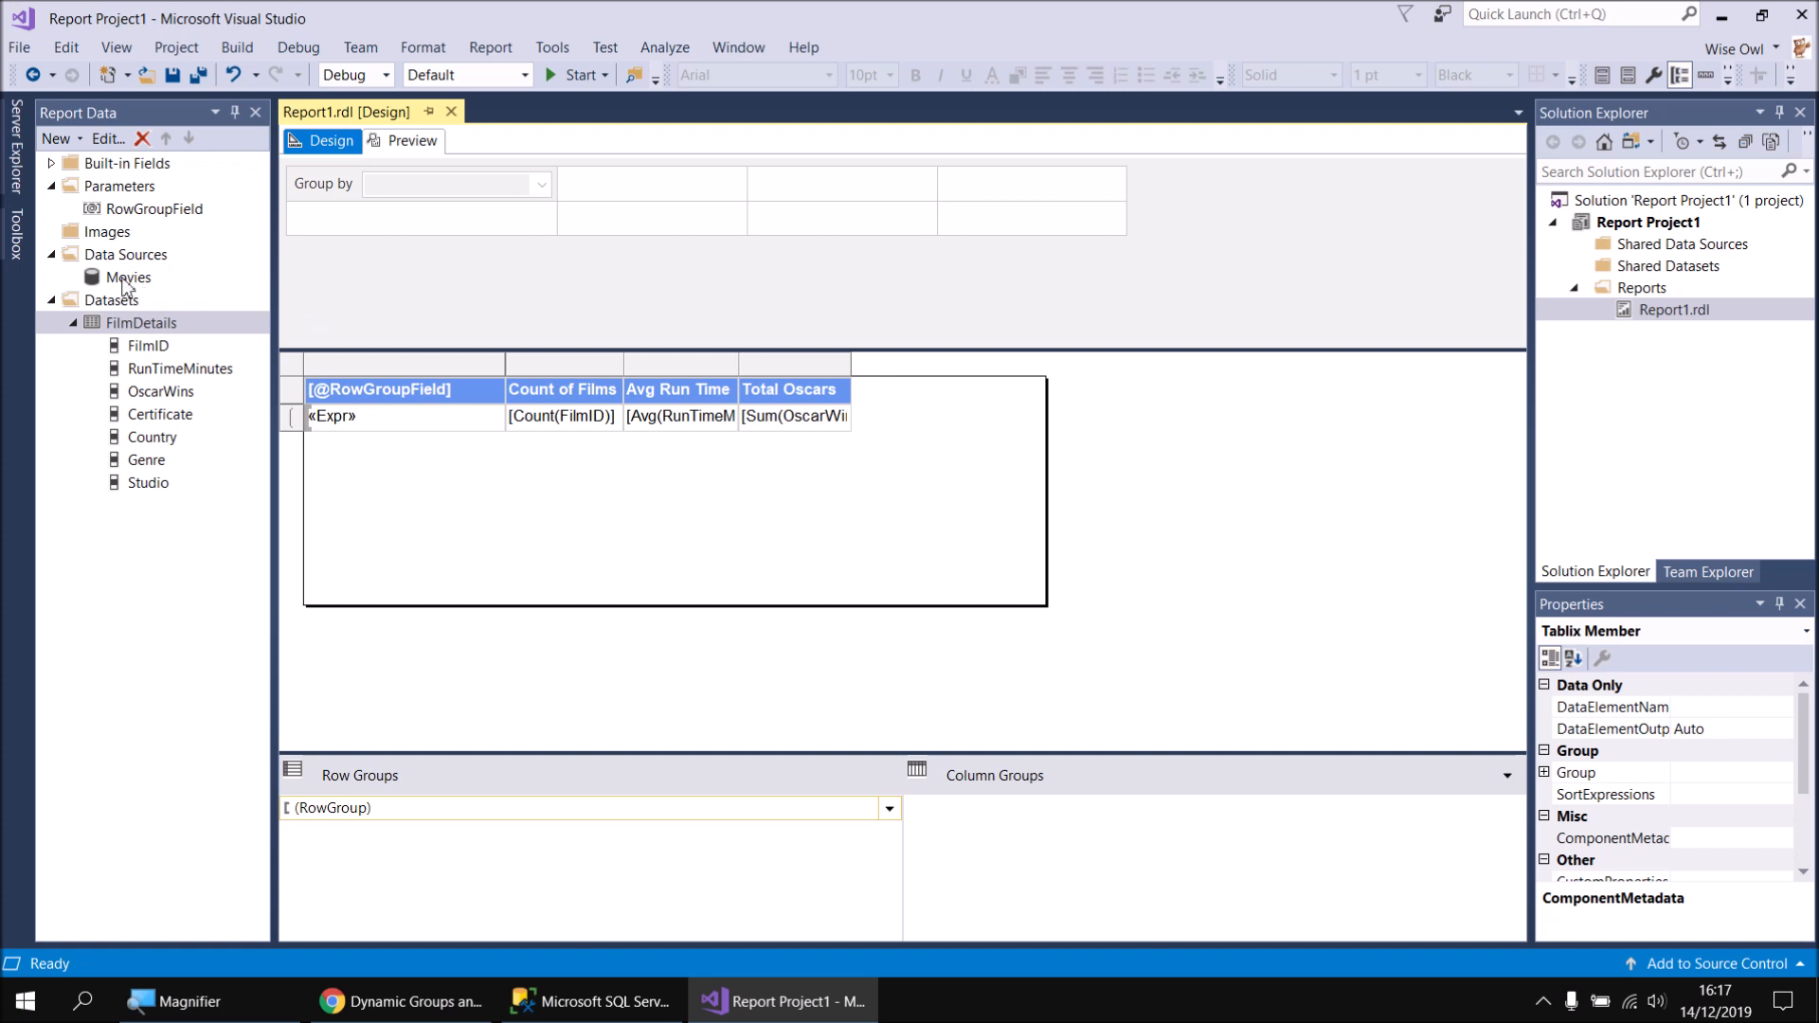
right_click(133, 283)
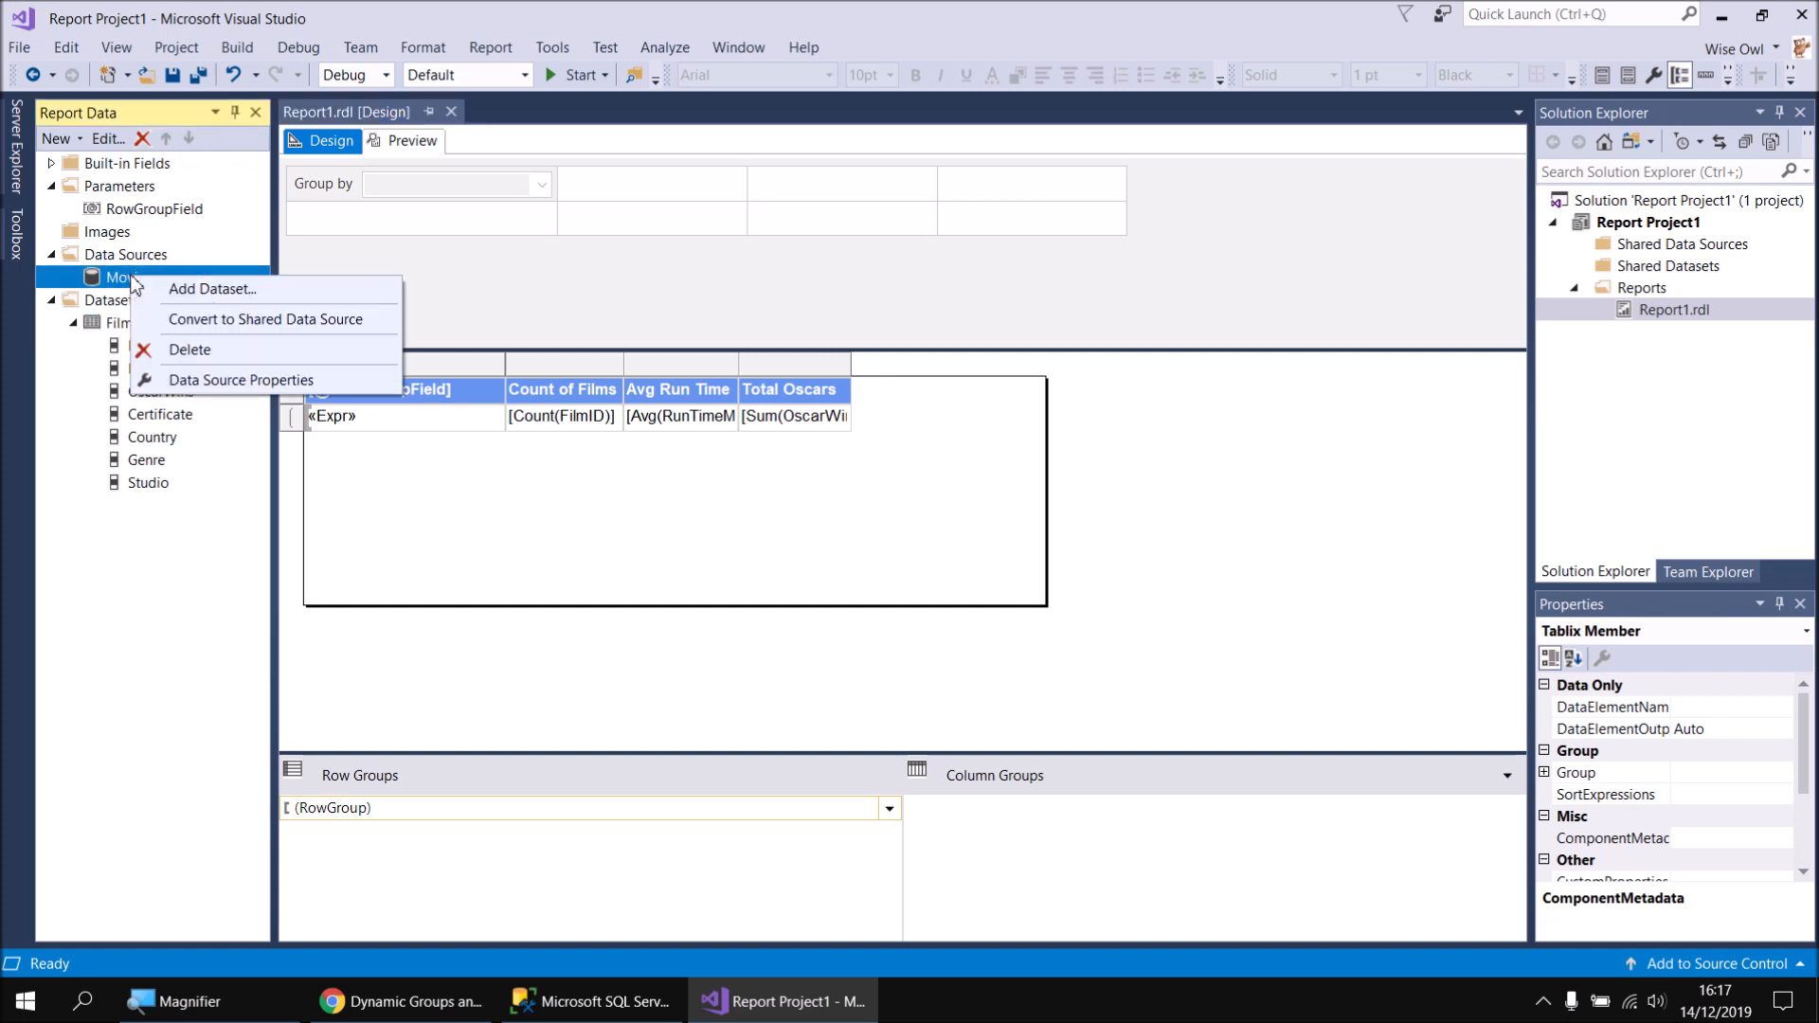
left_click(218, 290)
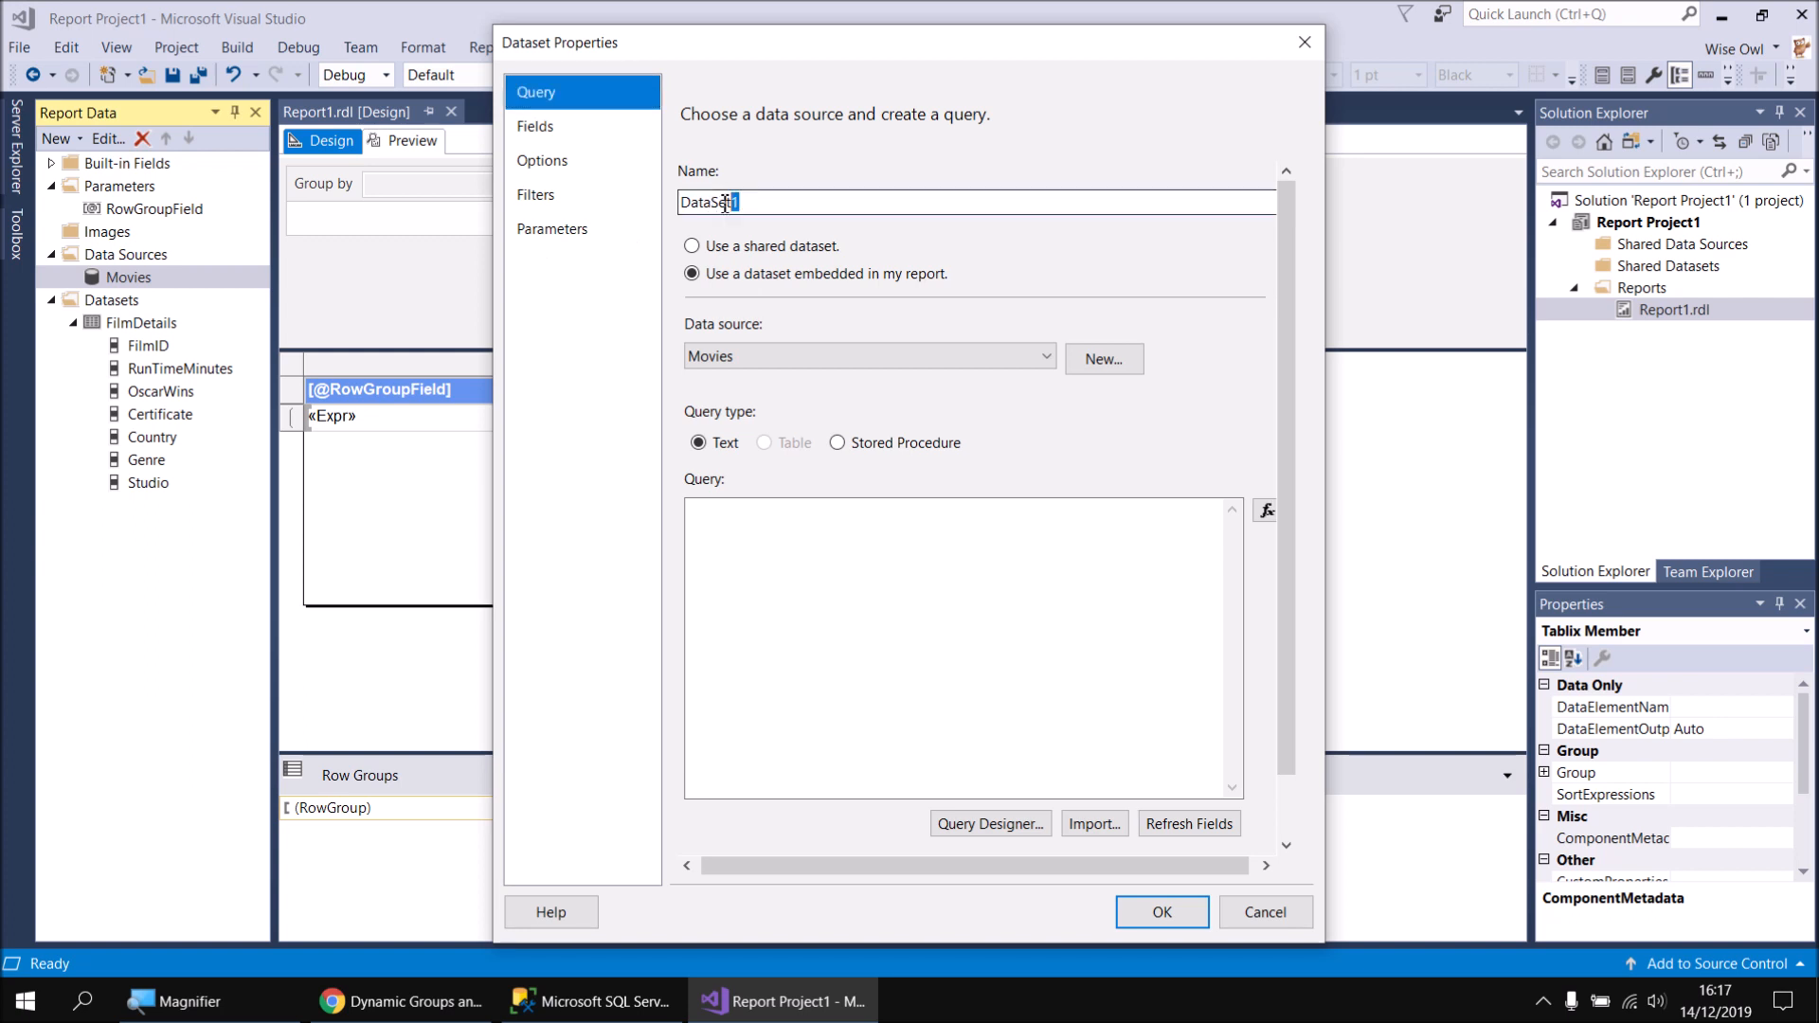
type("FilterValueList")
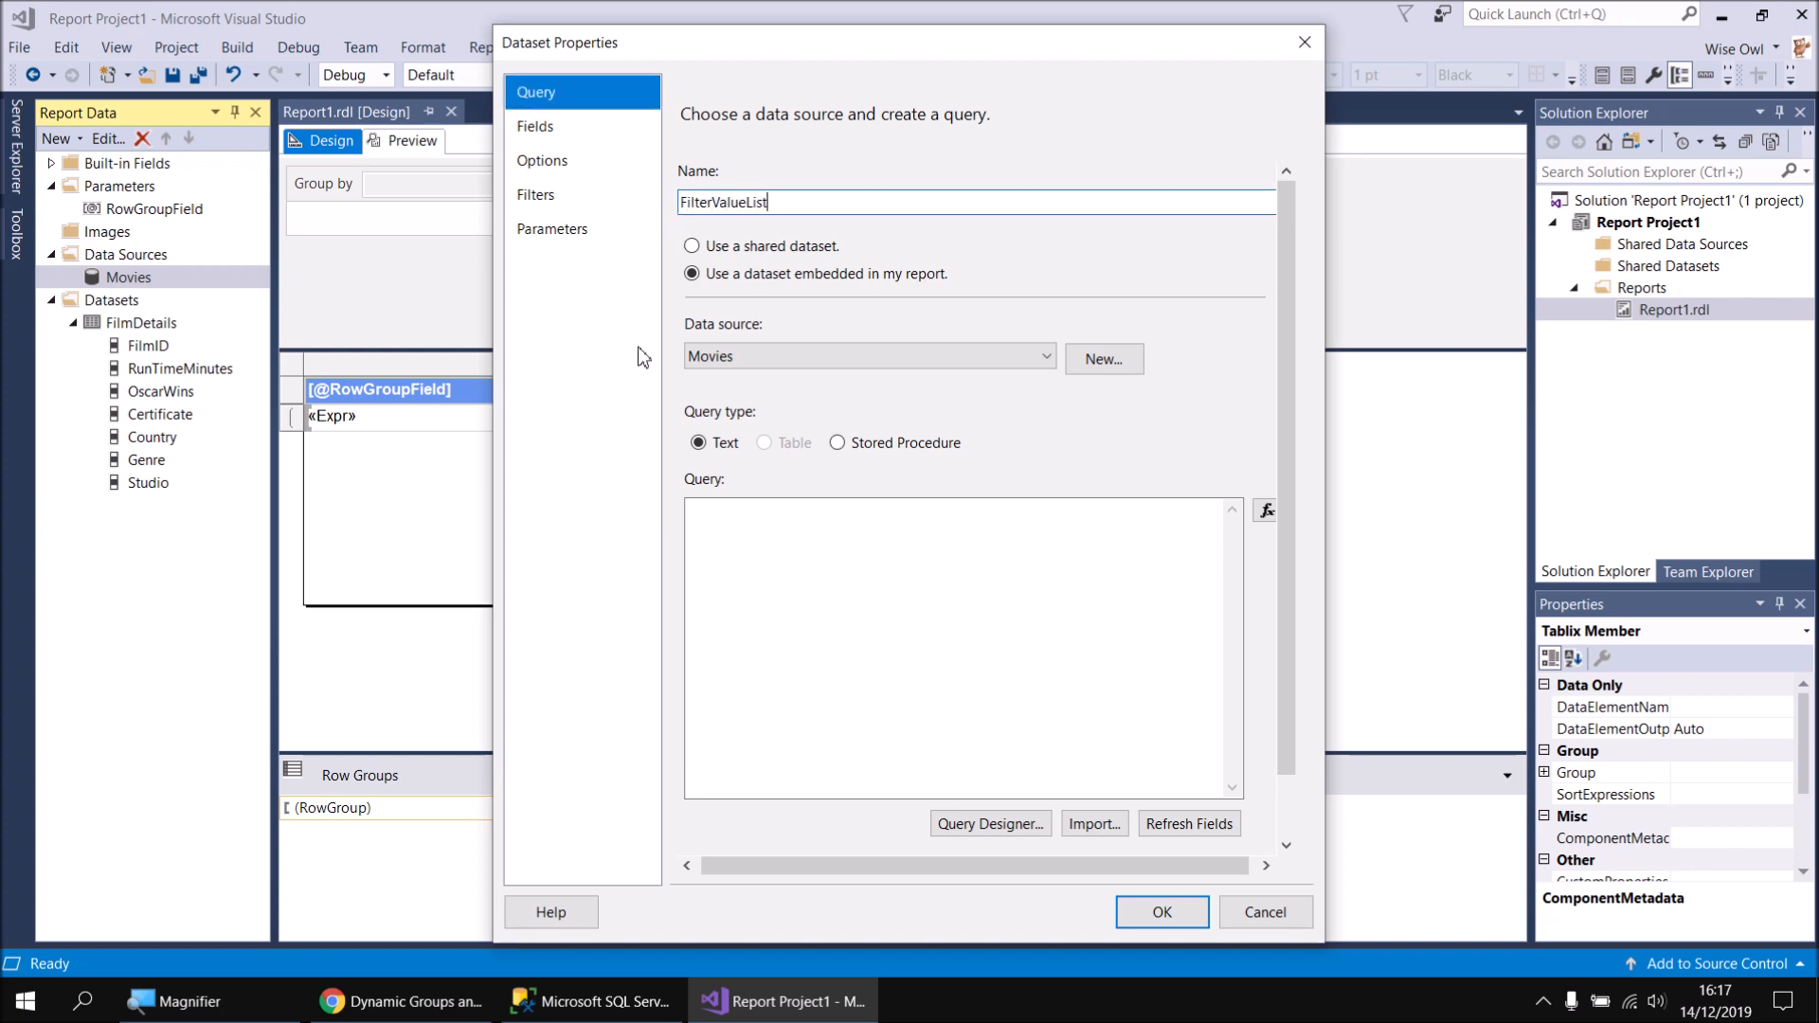
left_click(788, 583)
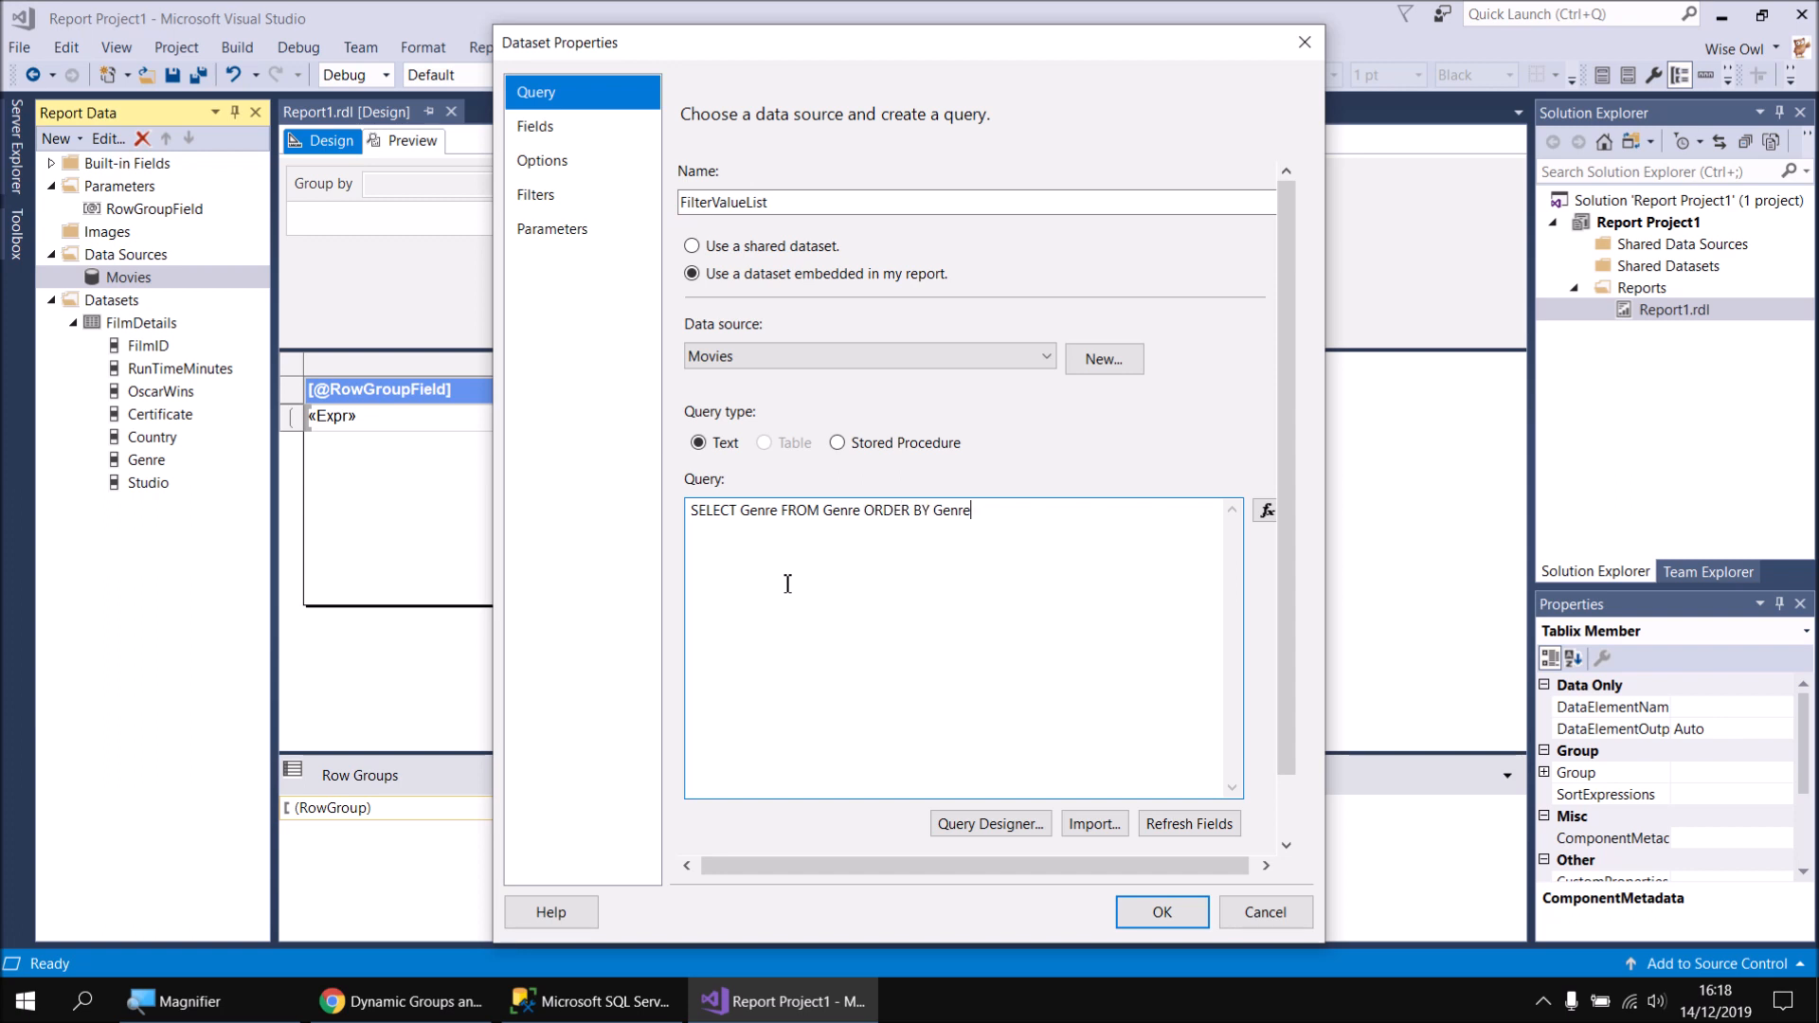
left_click(1160, 915)
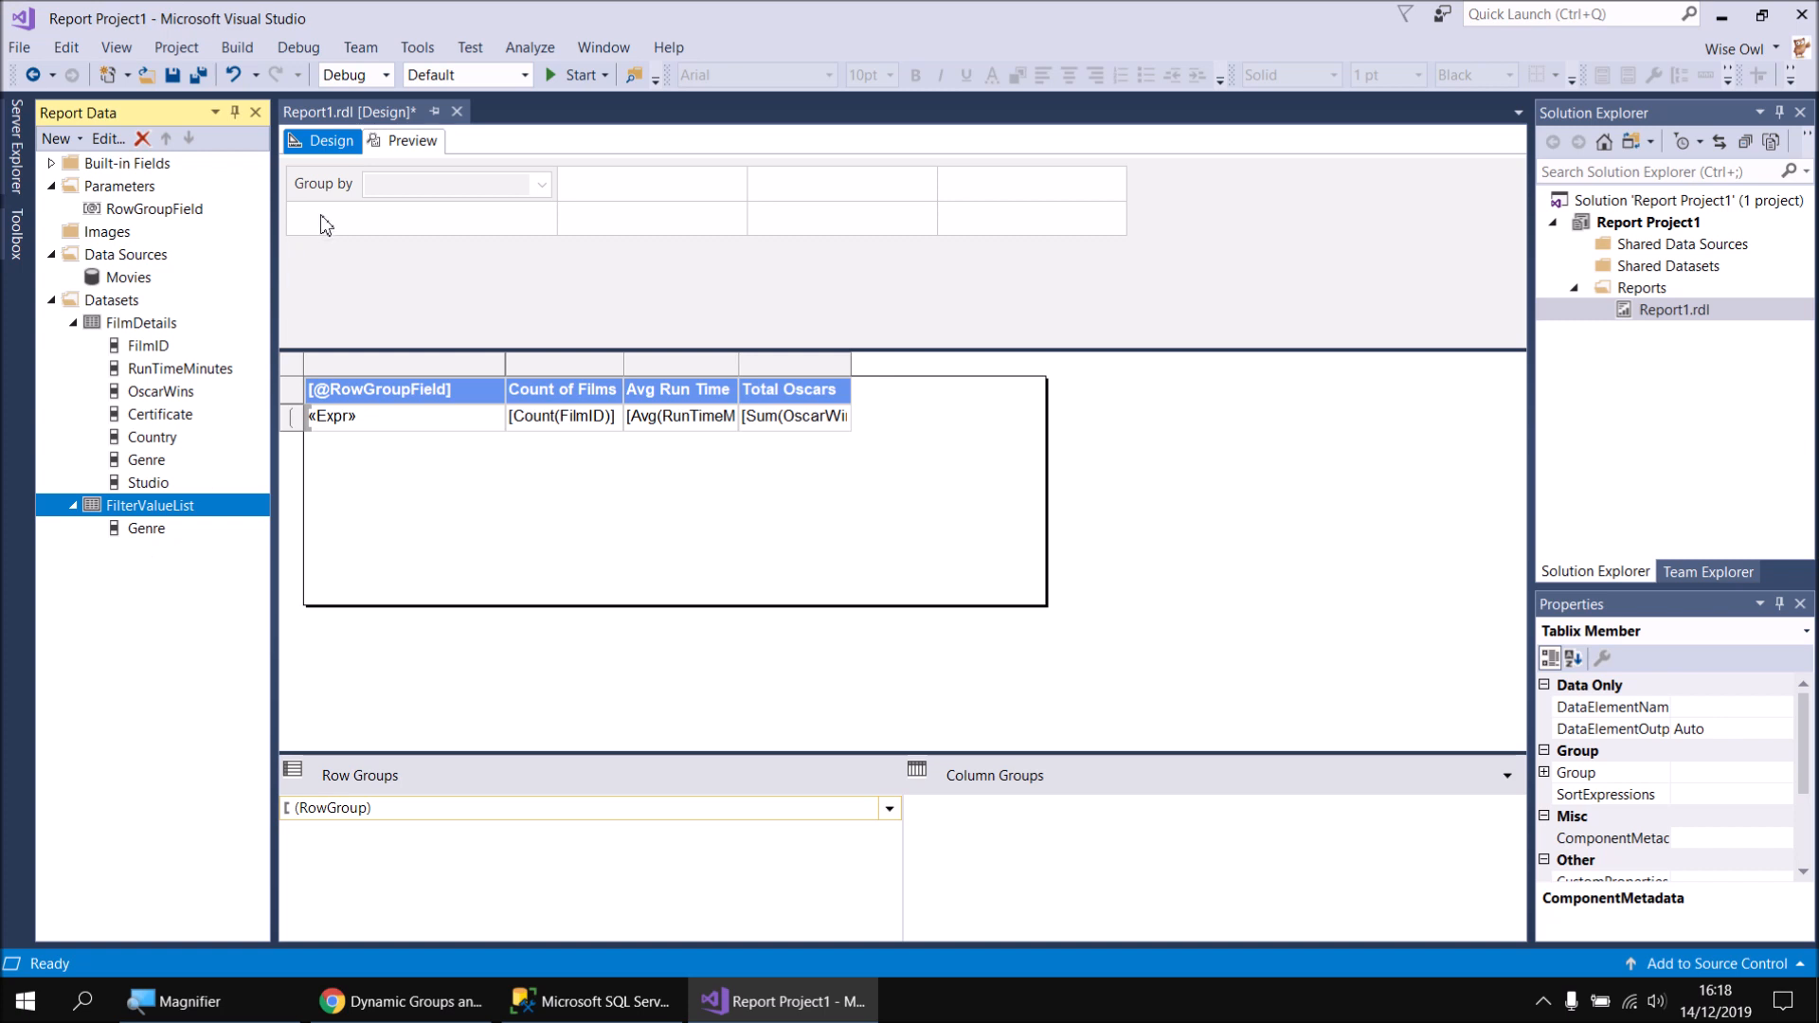
Add a report parameter named FilterValue with the prompt "Filter for"
right_click(123, 196)
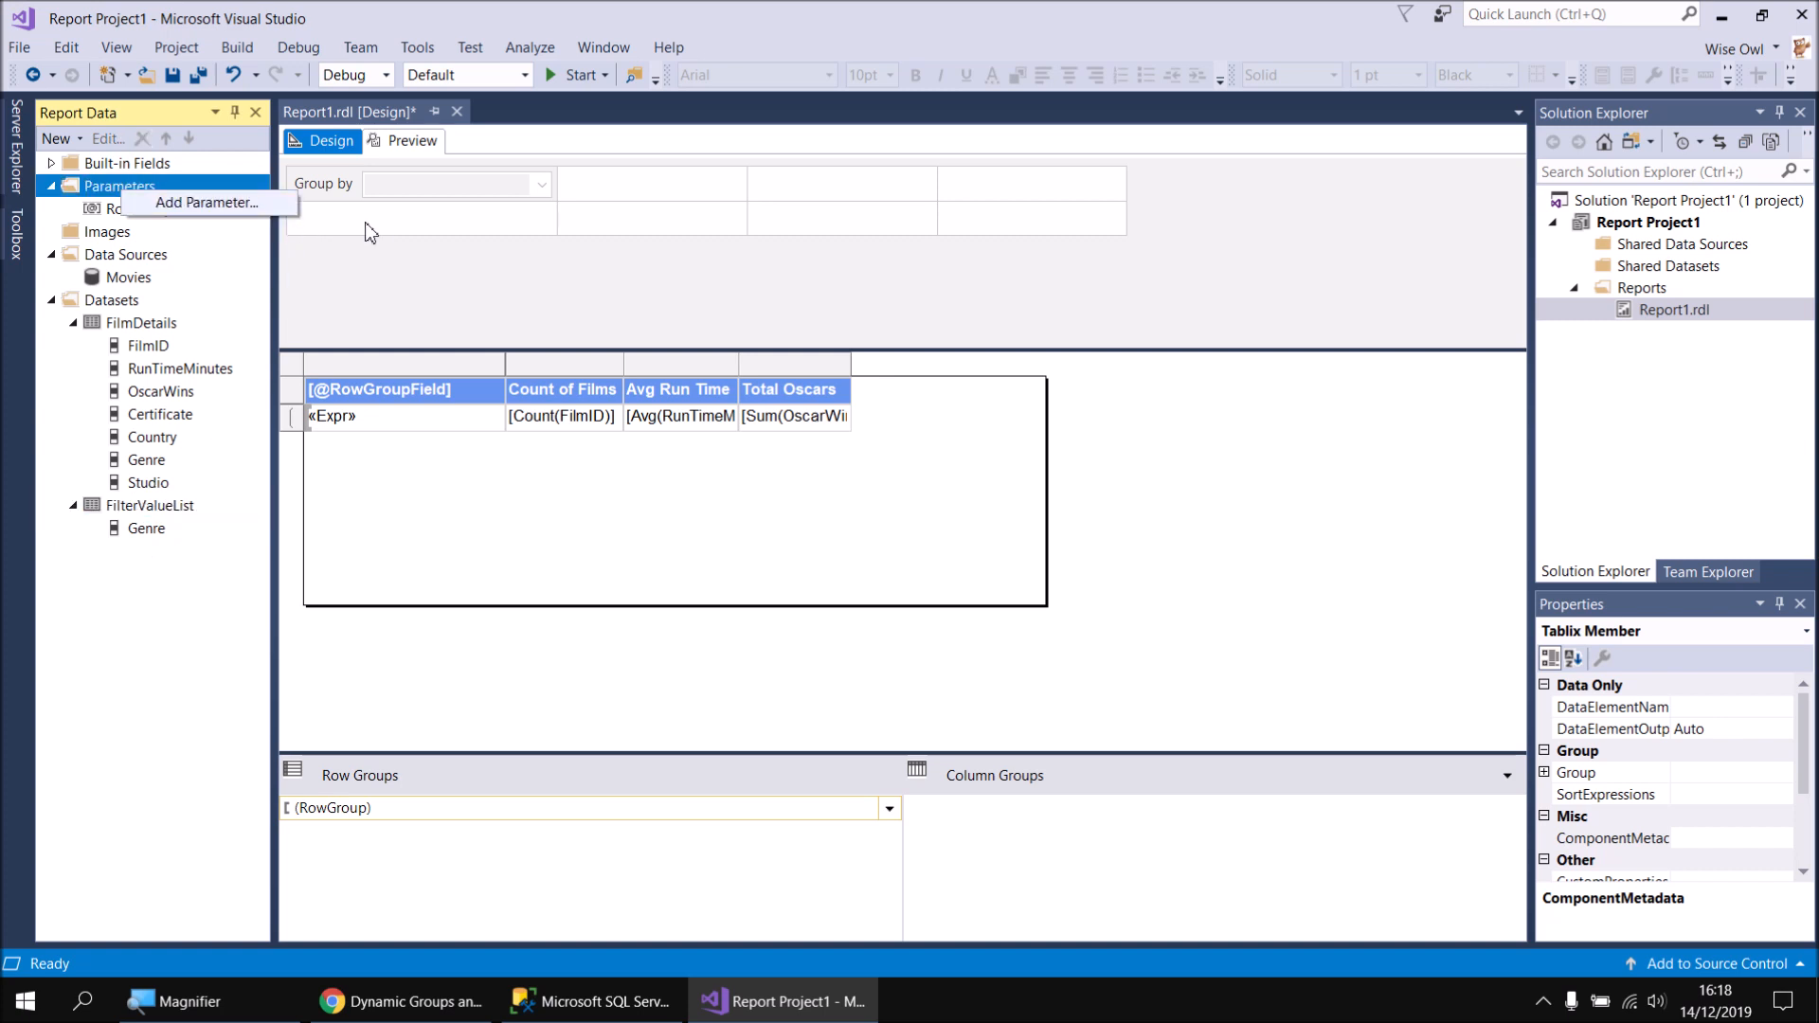
left_click(244, 204)
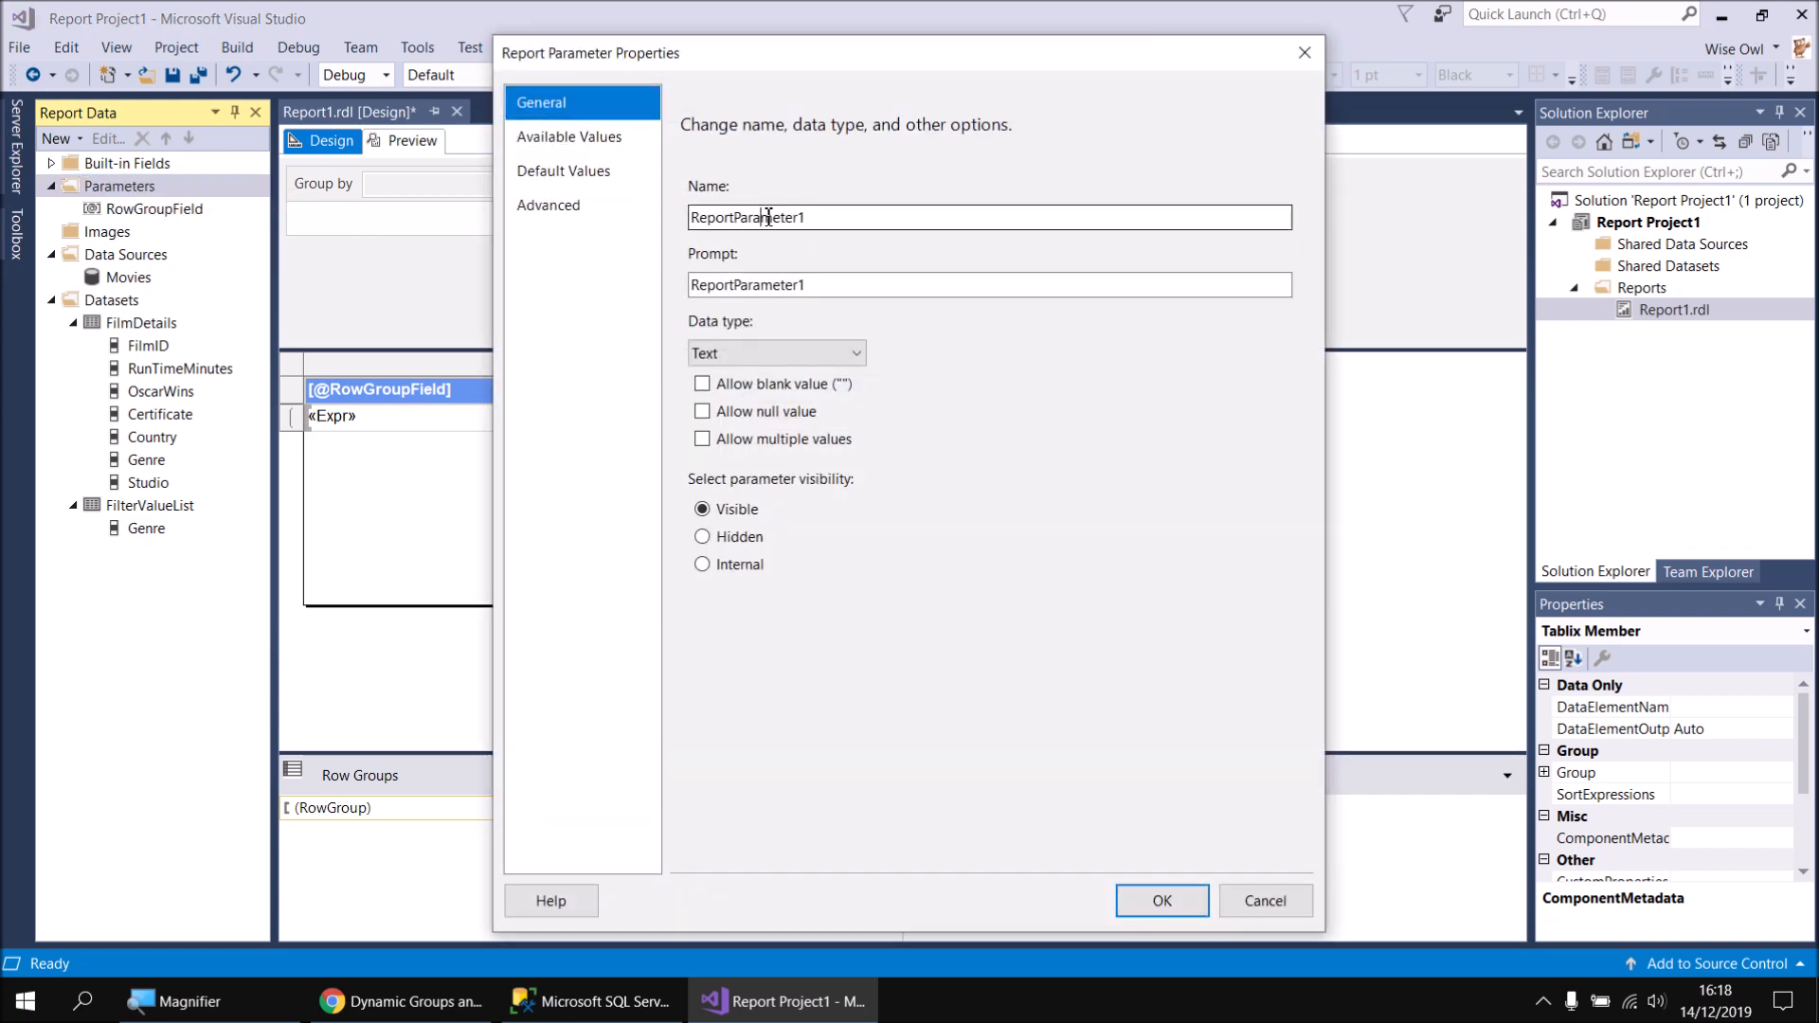
double_click(767, 217)
type("FilterValue")
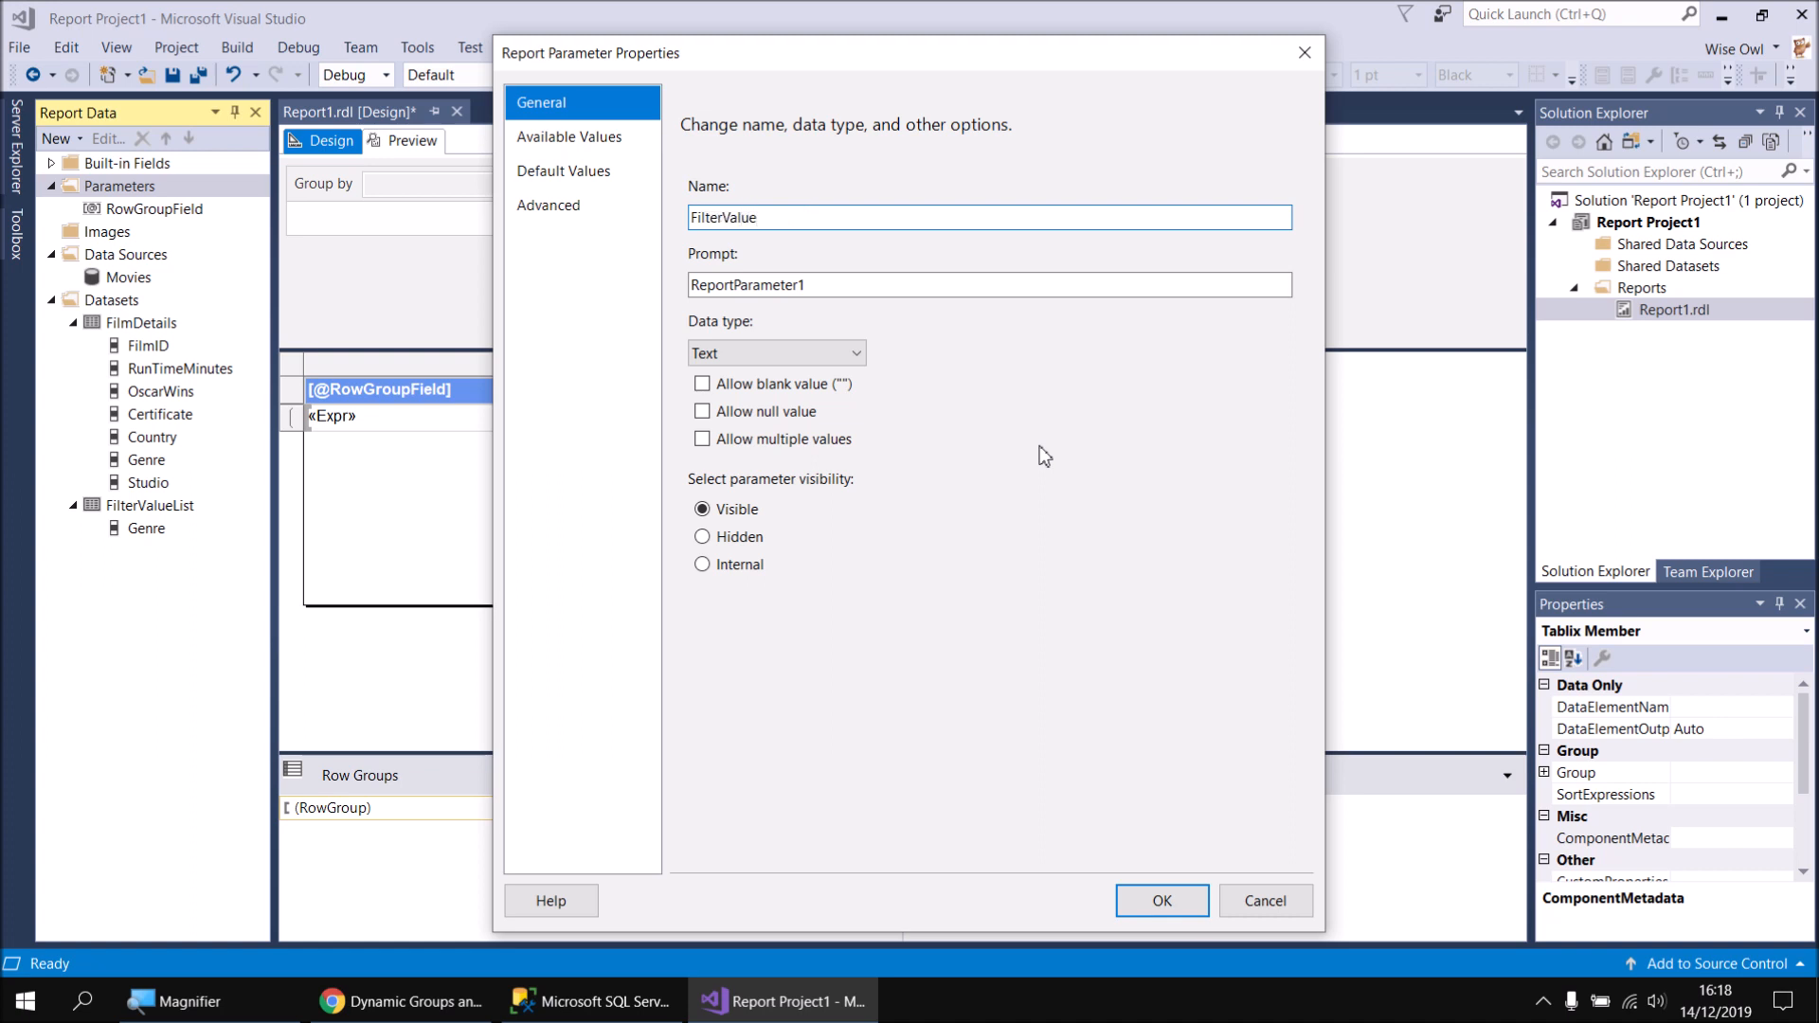
key("Tab")
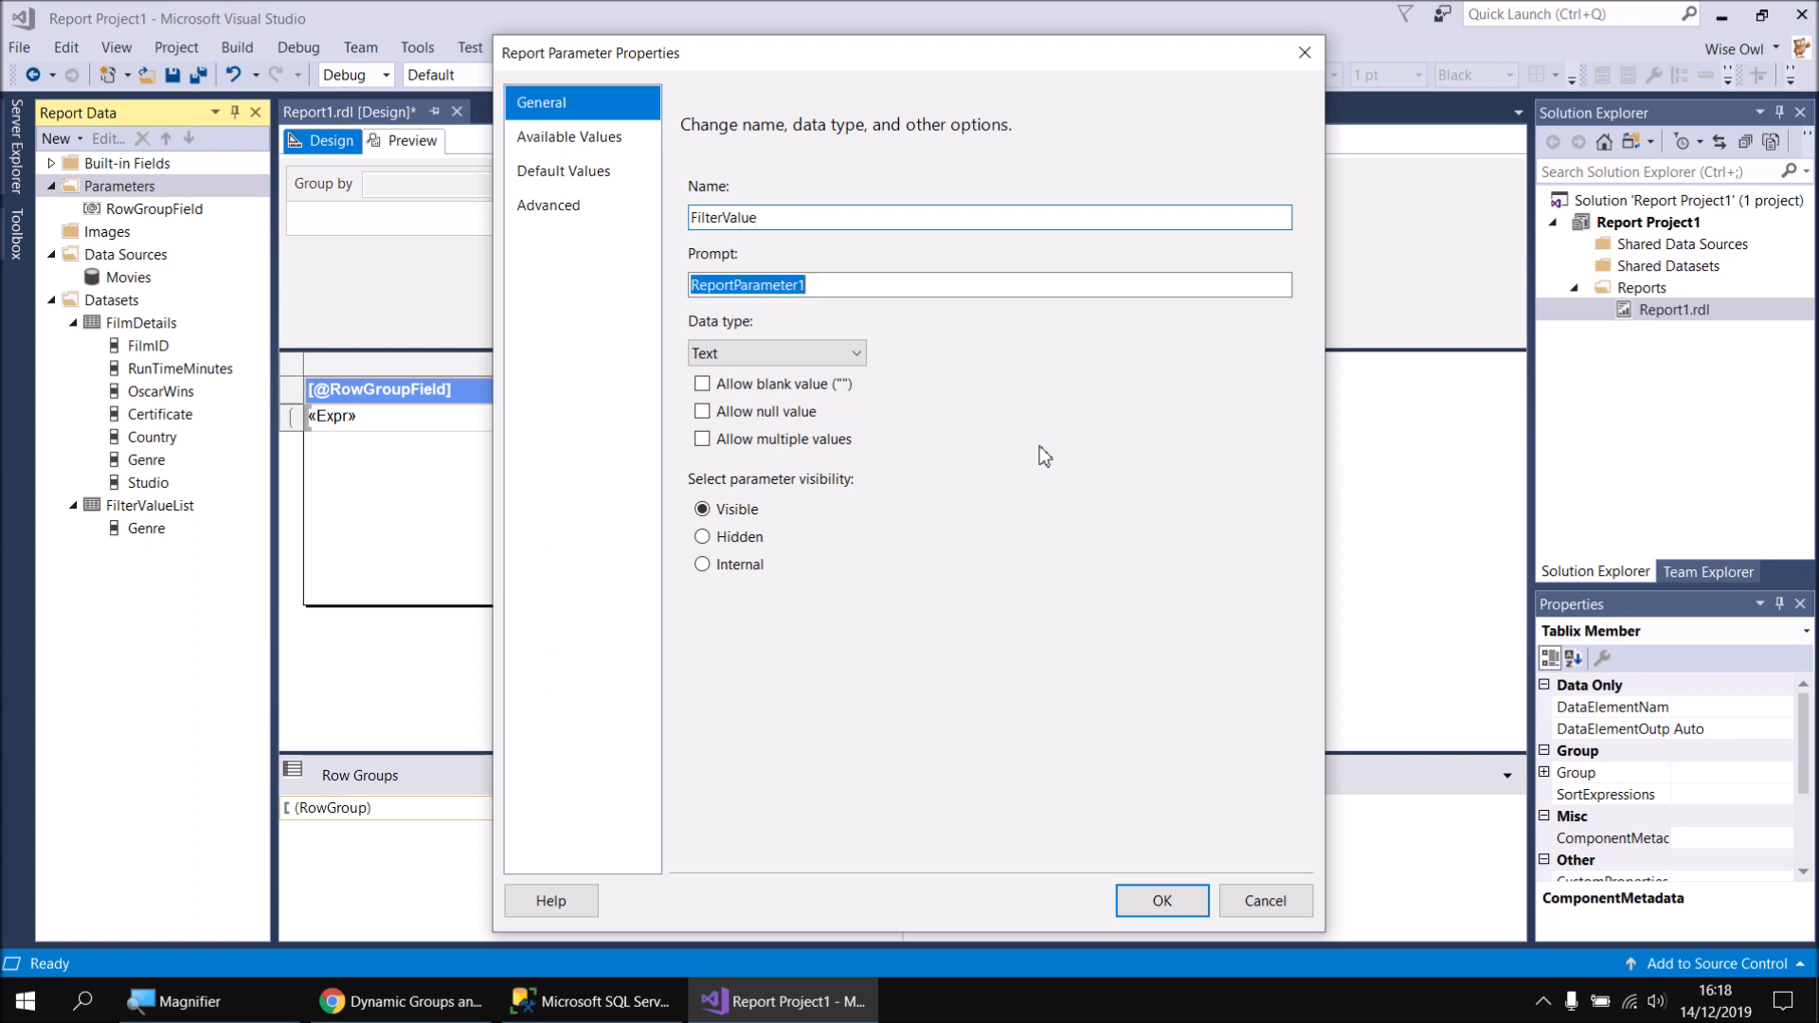
type("Filter for")
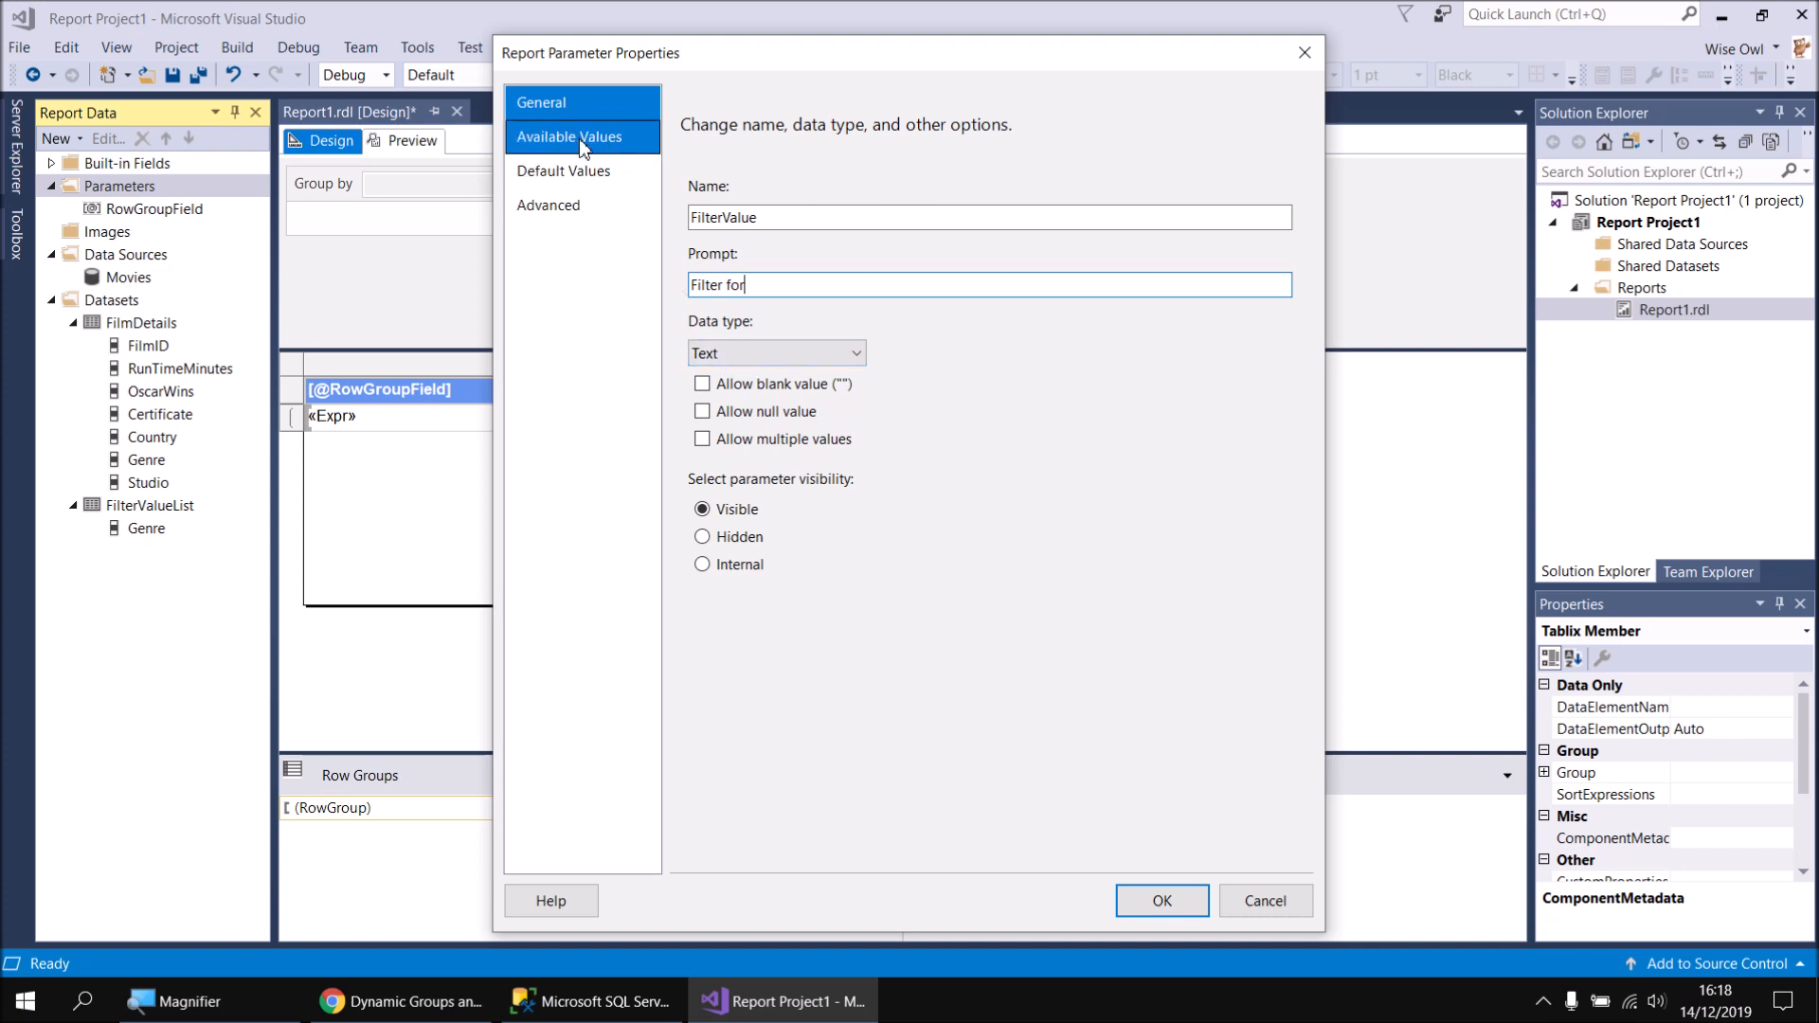
Populate FilterValue's available values from the FilterValueList dataset with Genre as value and label, and place the parameter beneath Group by
left_click(612, 144)
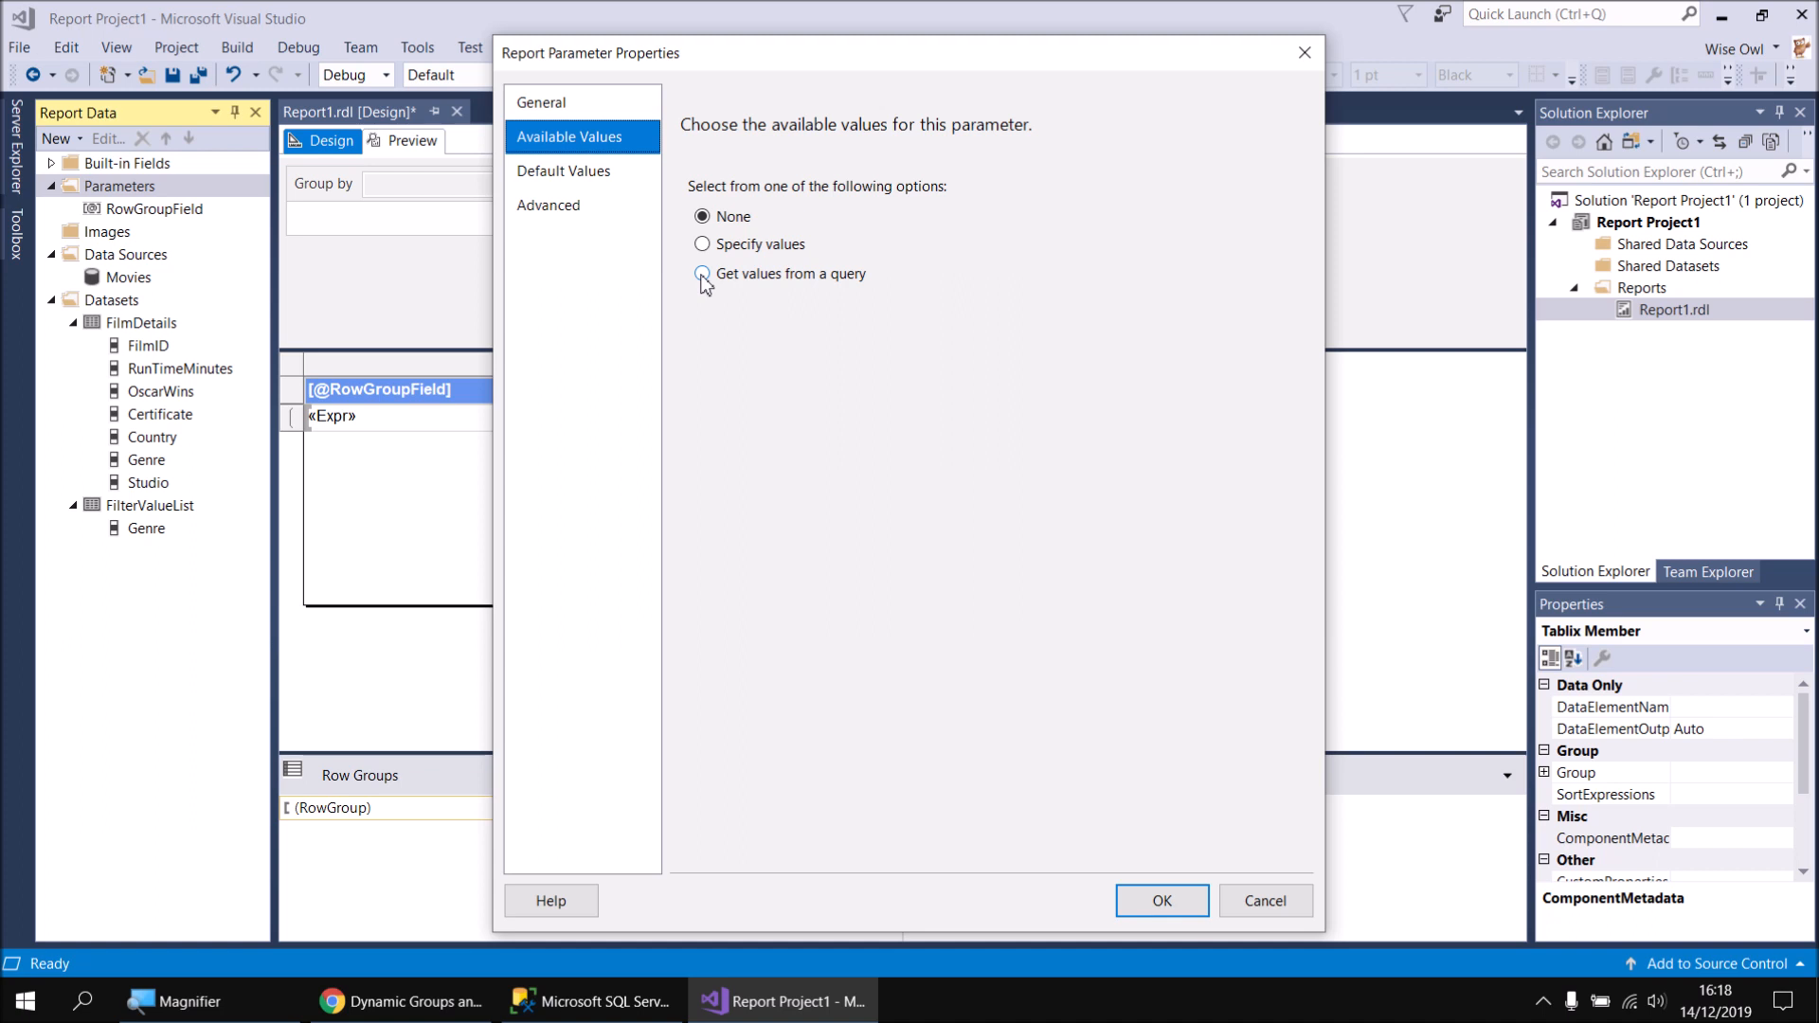
left_click(702, 274)
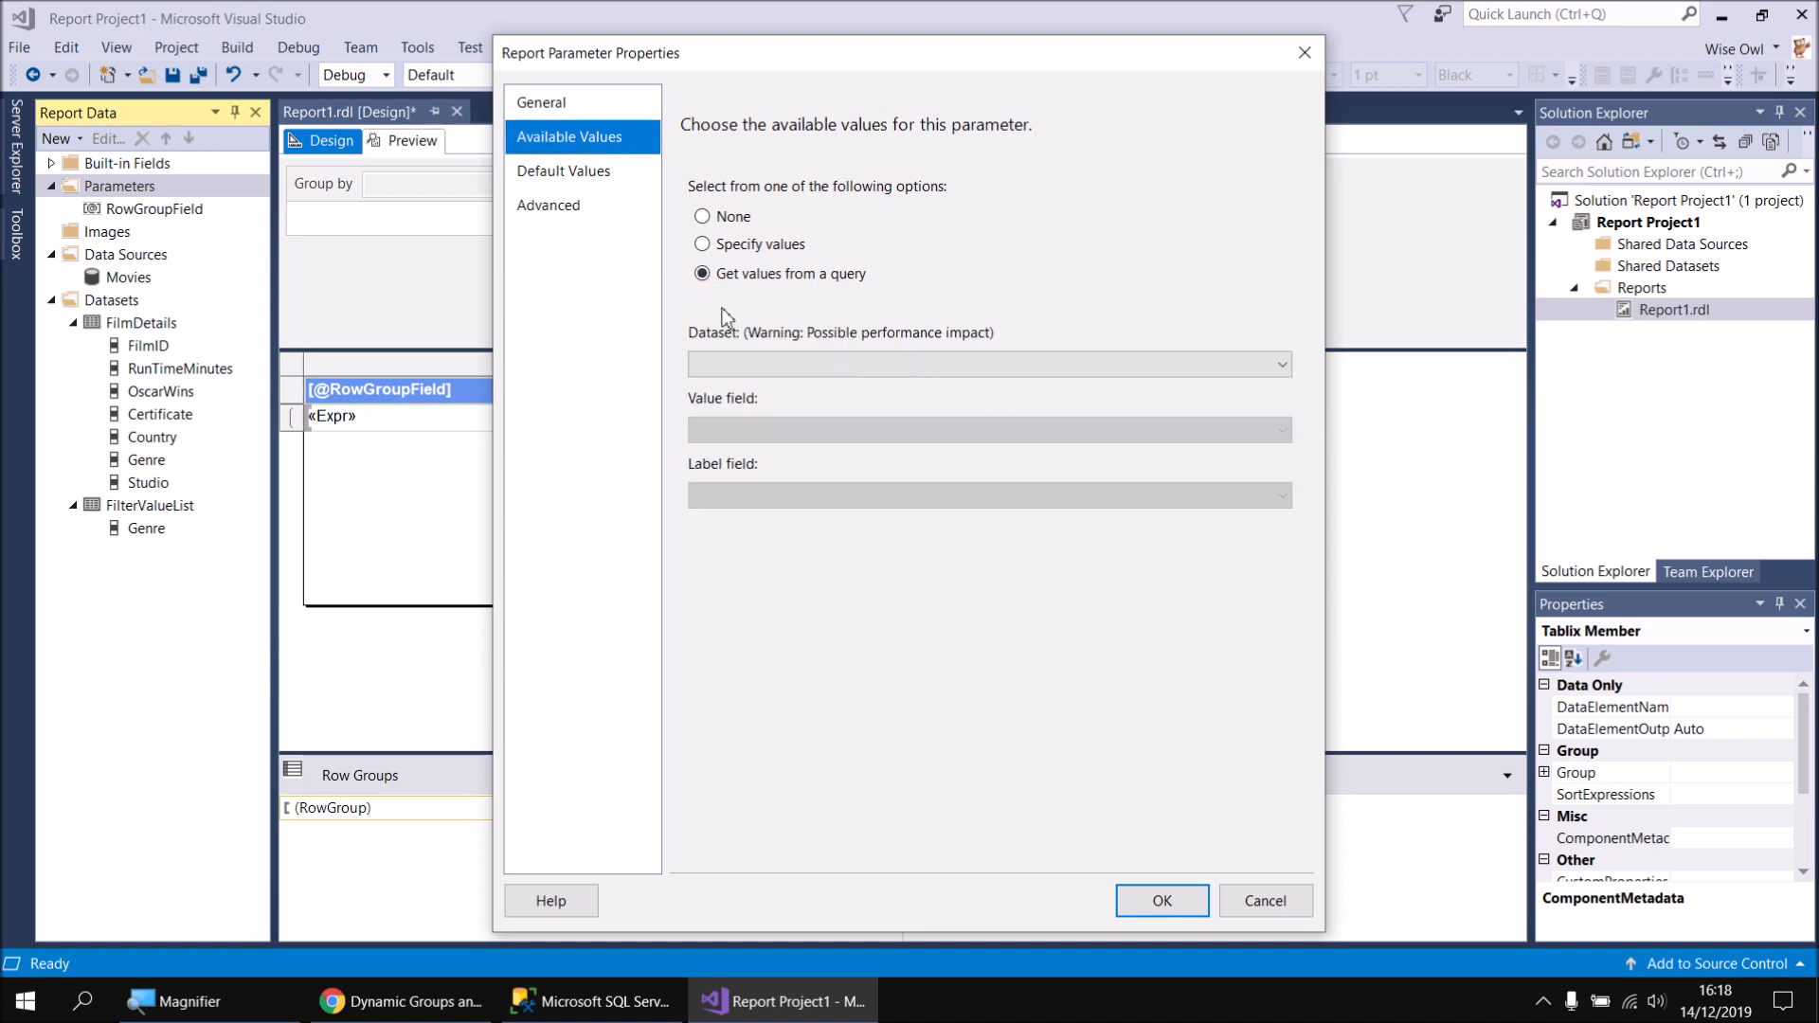
left_click(764, 365)
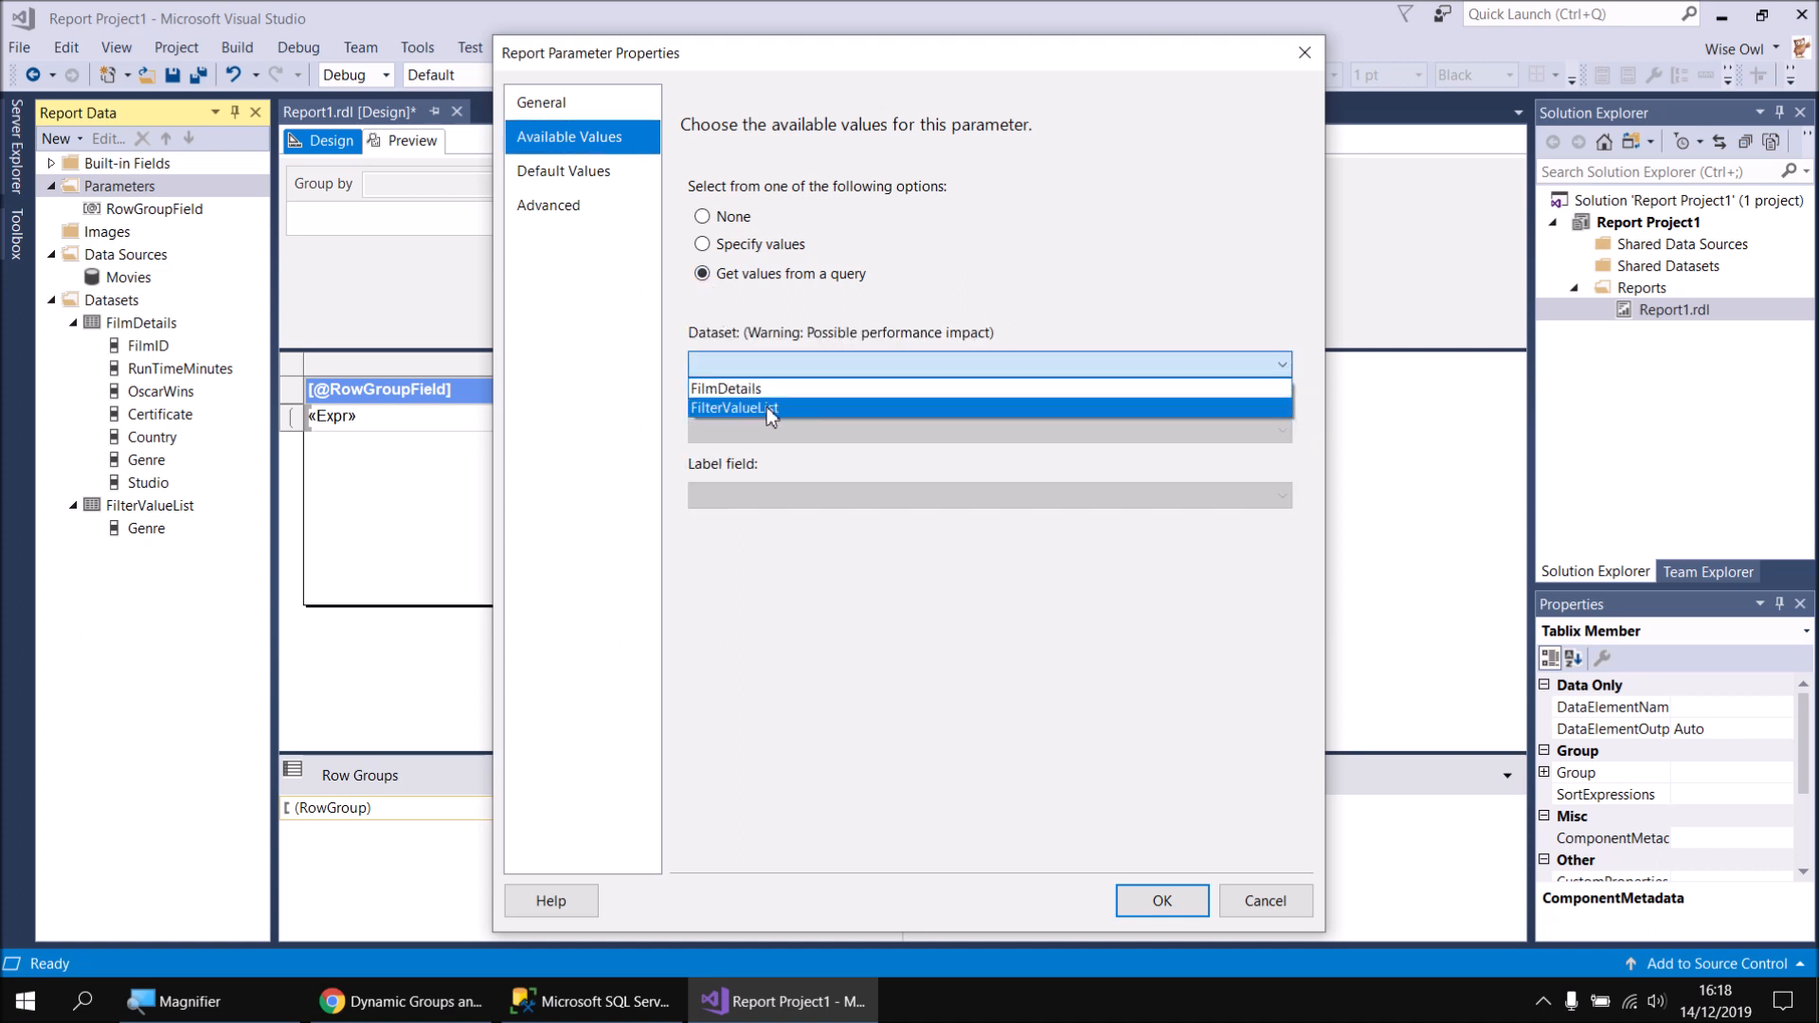
left_click(766, 417)
left_click(753, 431)
left_click(725, 456)
left_click(730, 494)
left_click(723, 521)
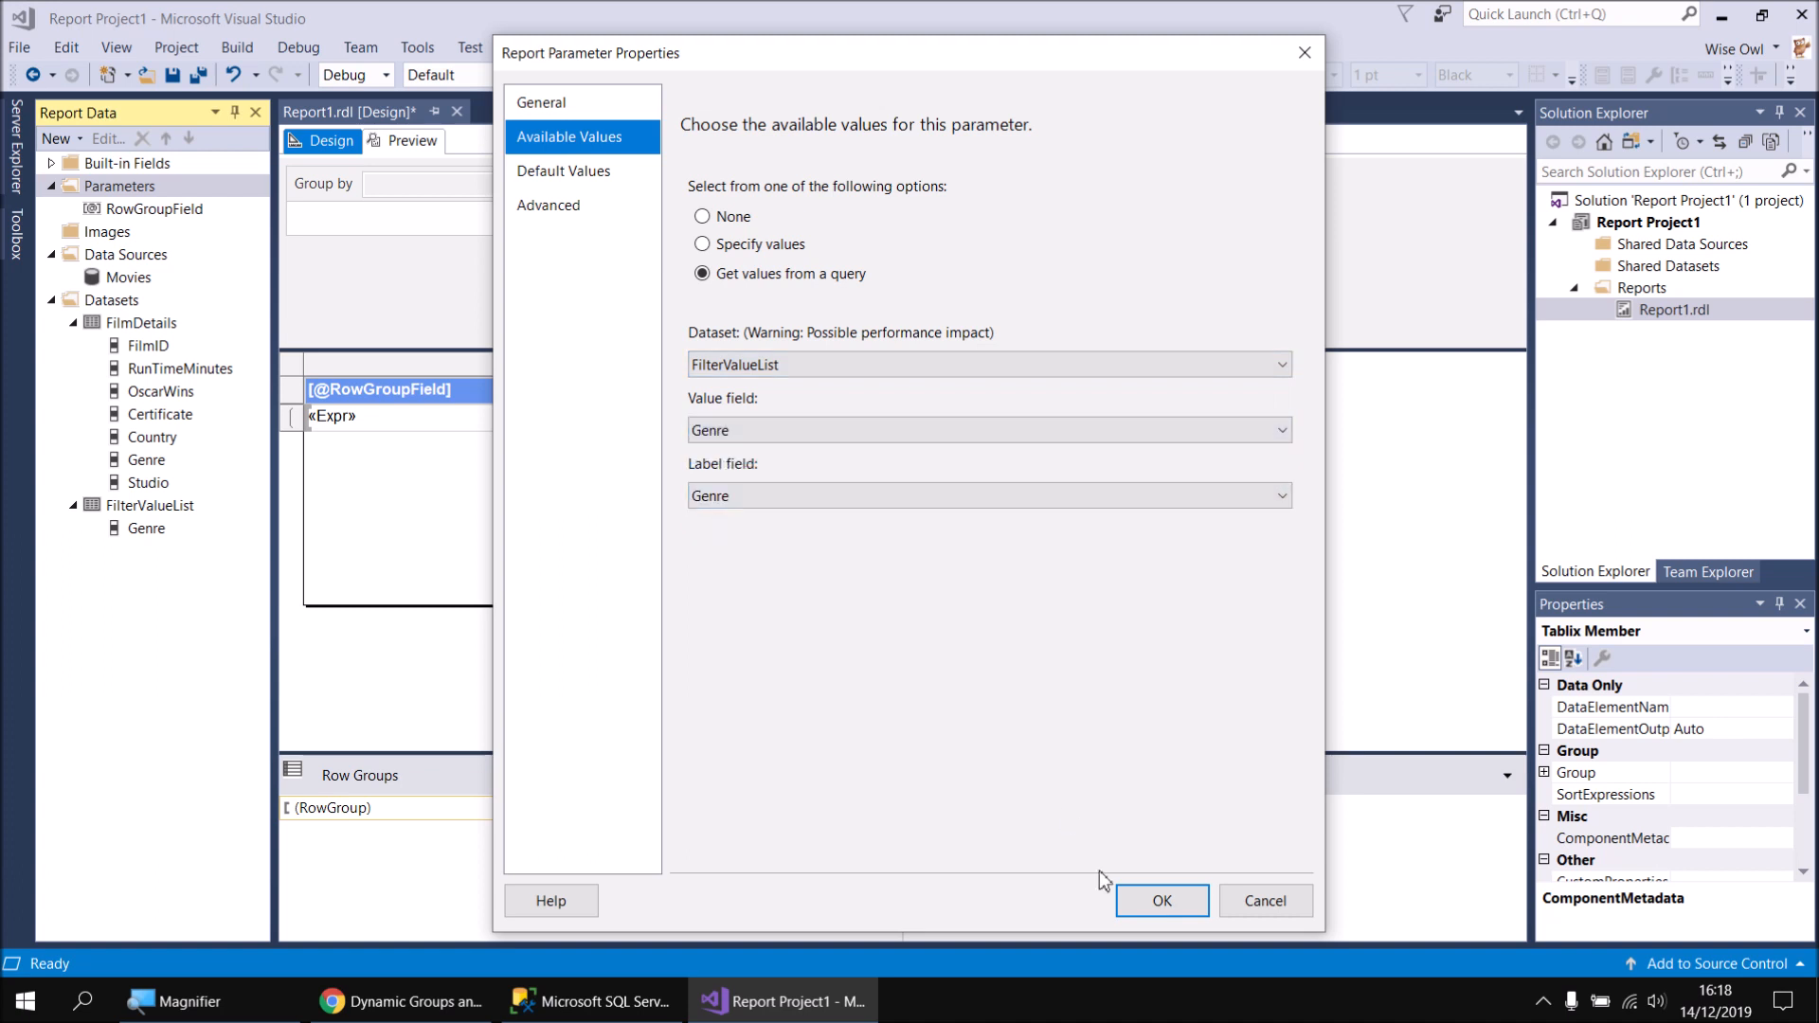
left_click(1161, 901)
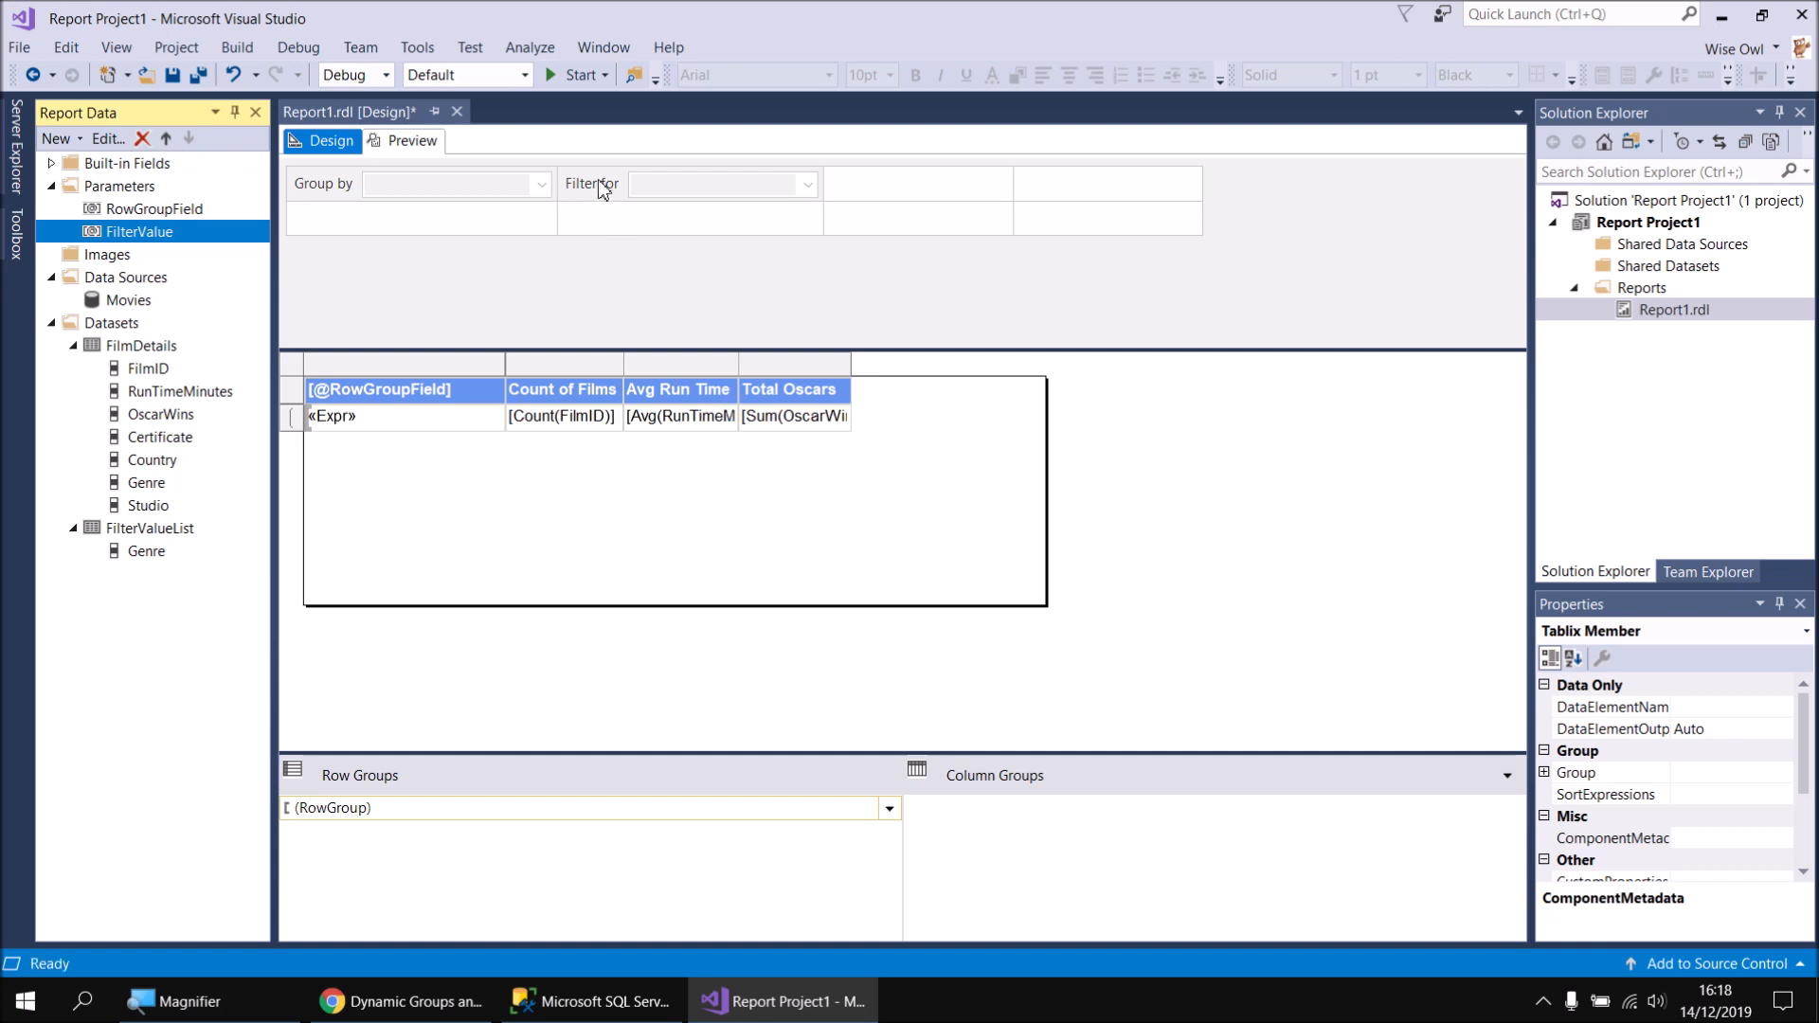
left_click_drag(583, 194, 323, 228)
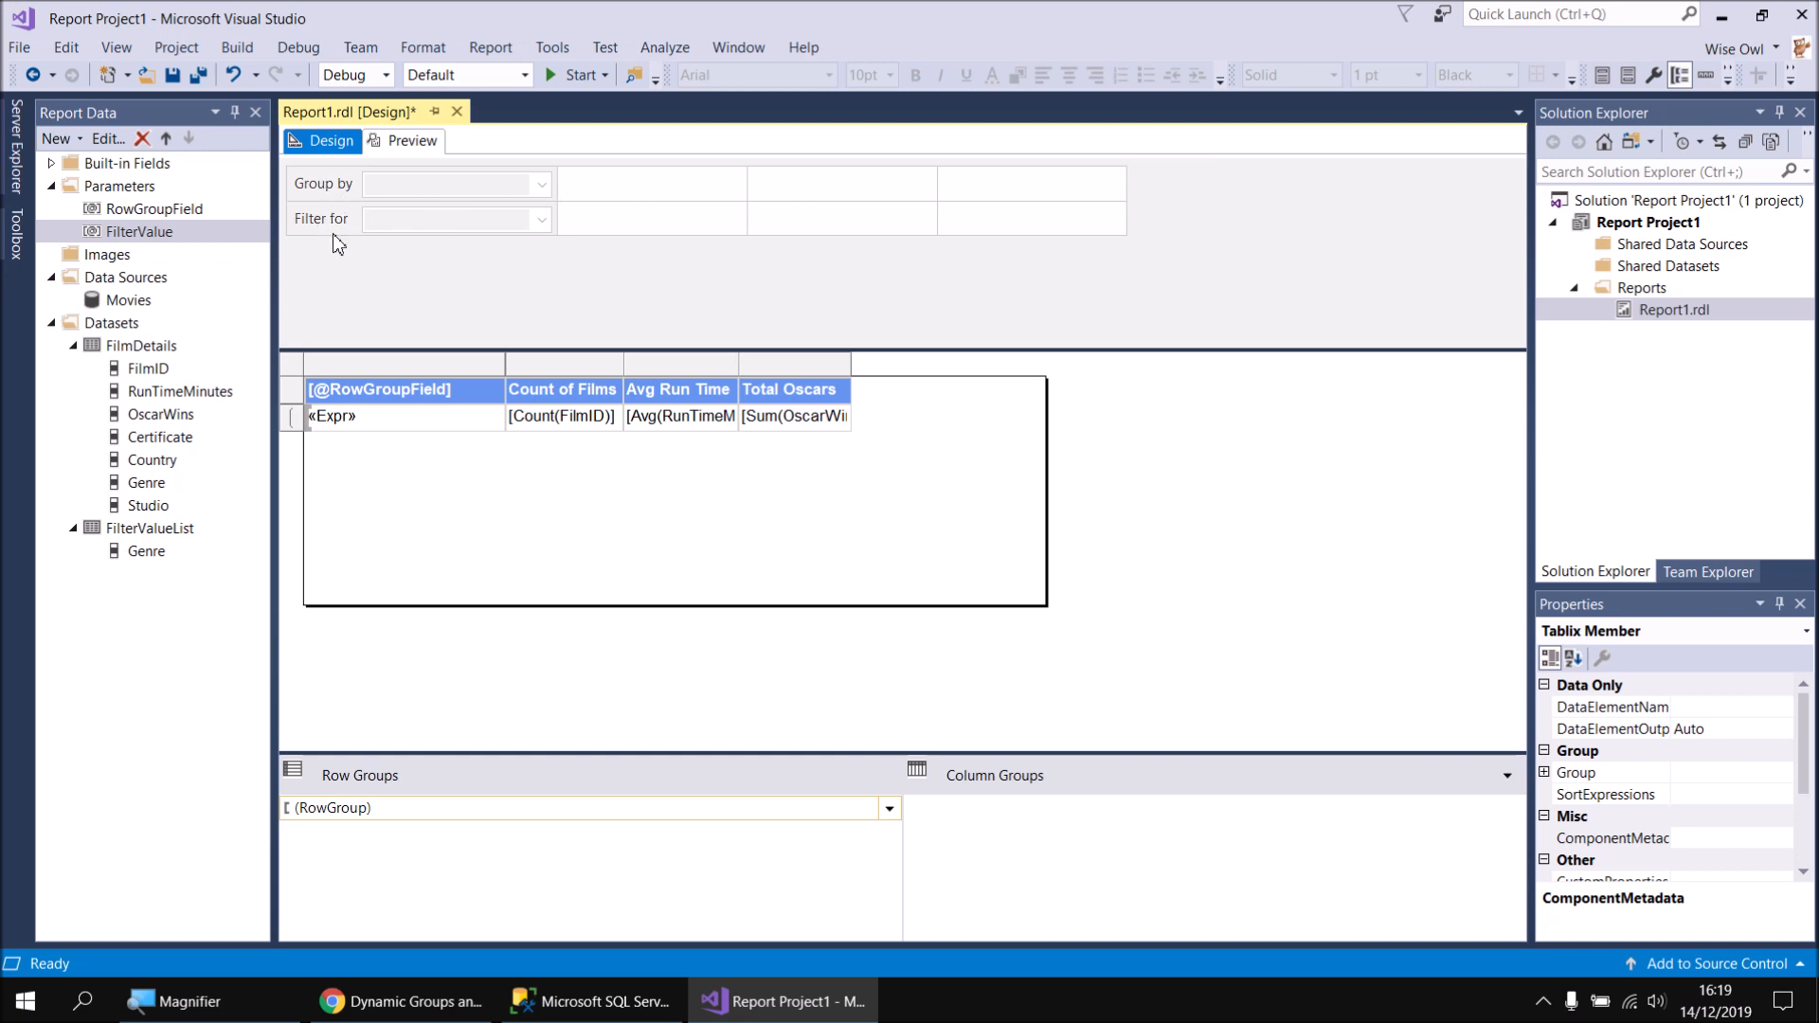
Preview the report grouped by Certificate with Animation chosen as the Filter for value
left_click(400, 144)
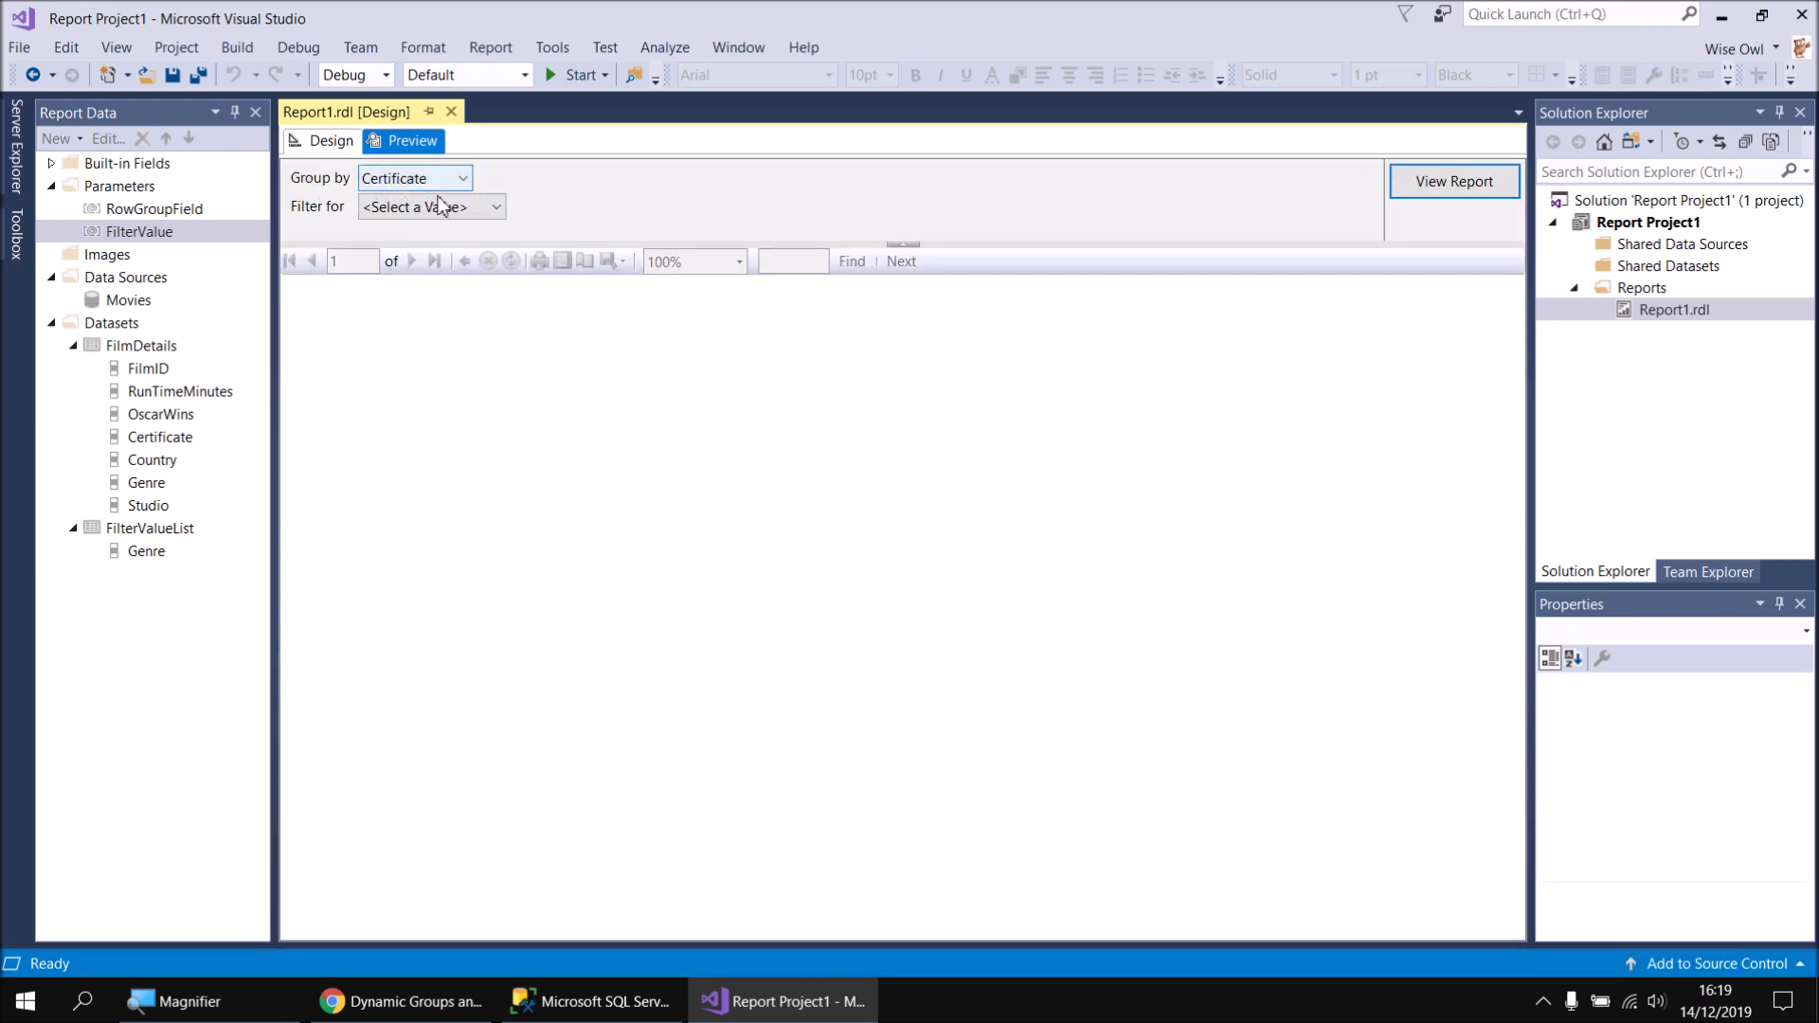
left_click(495, 207)
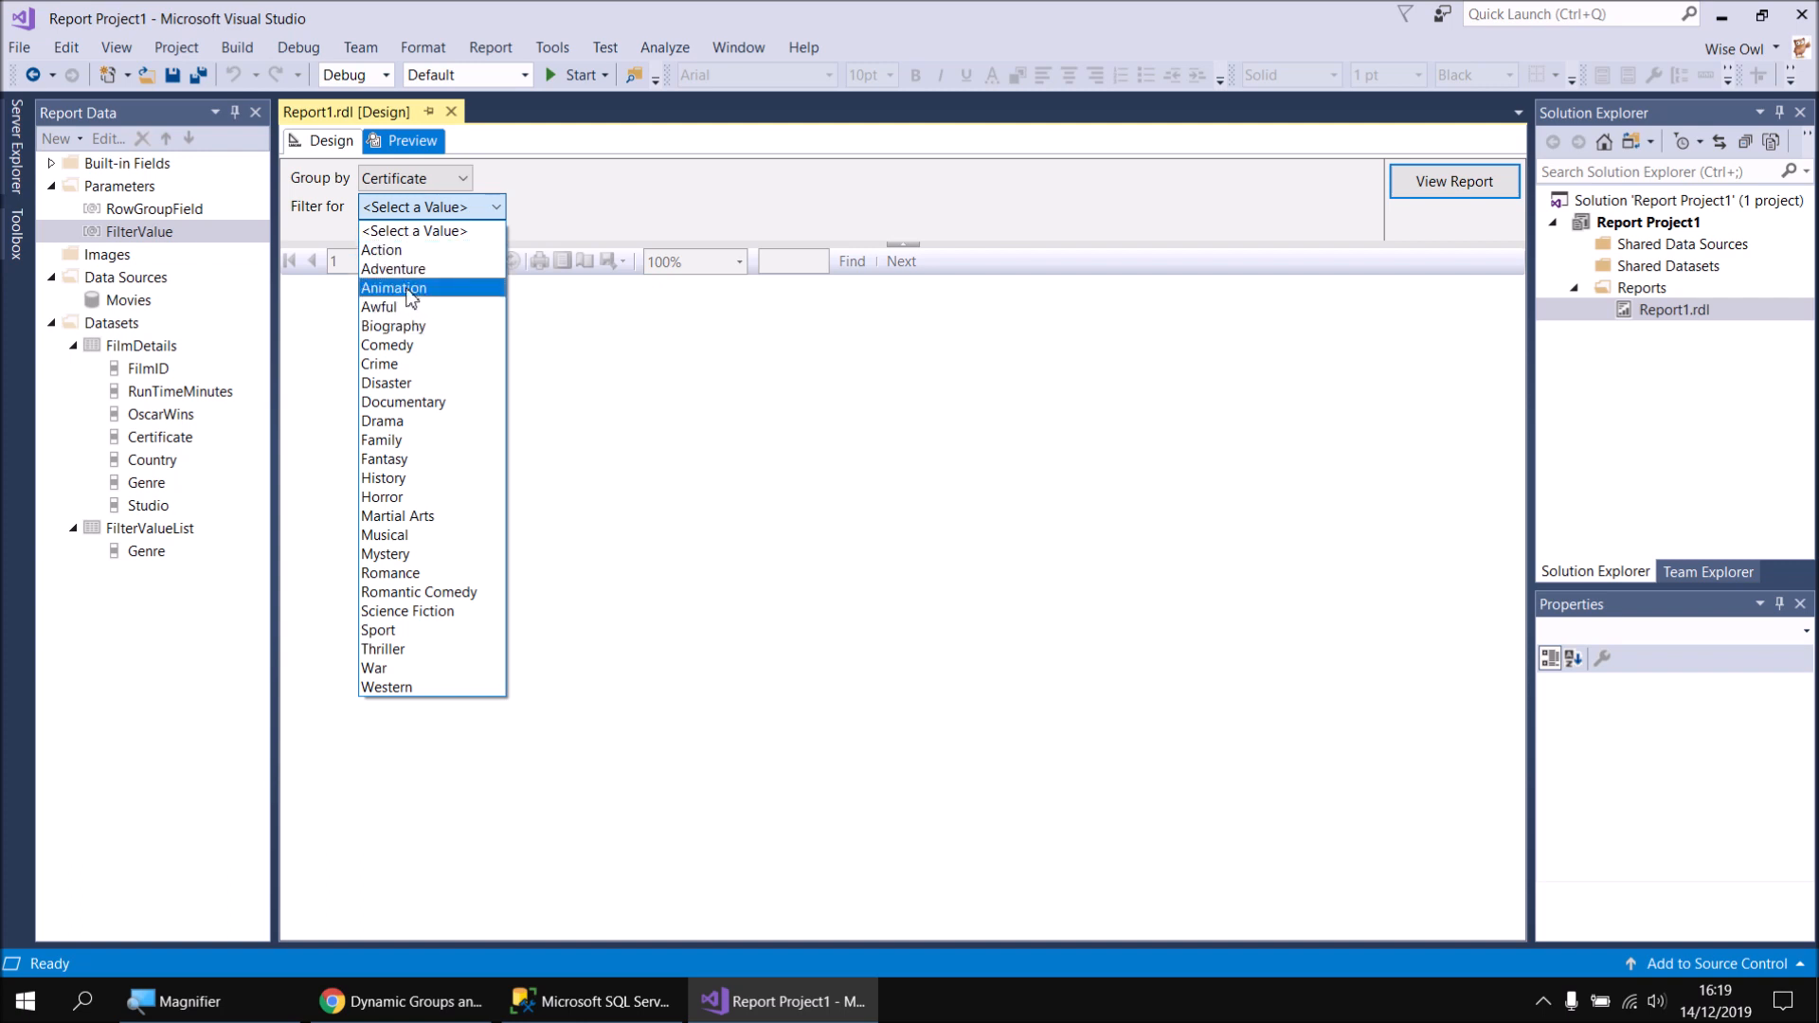
left_click(410, 289)
left_click(1457, 183)
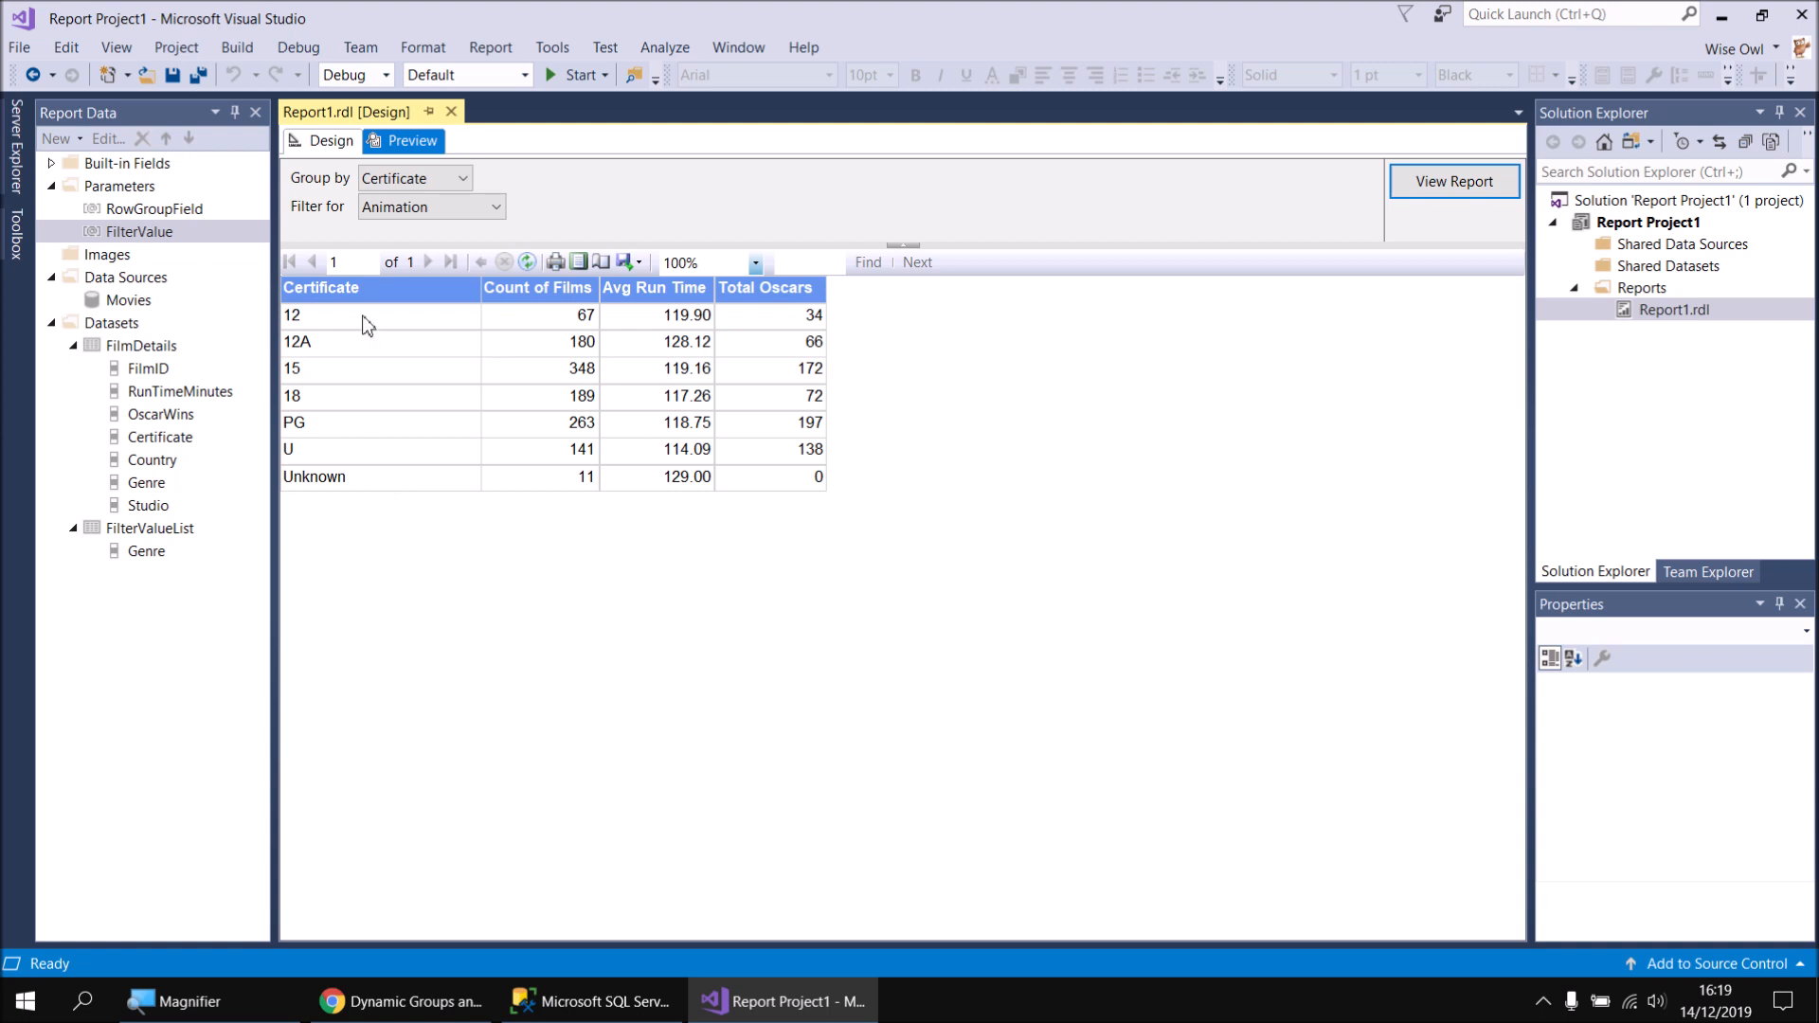
In the report design, alias the Genre column as FilterField in the FilterValueList dataset's query
left_click(327, 144)
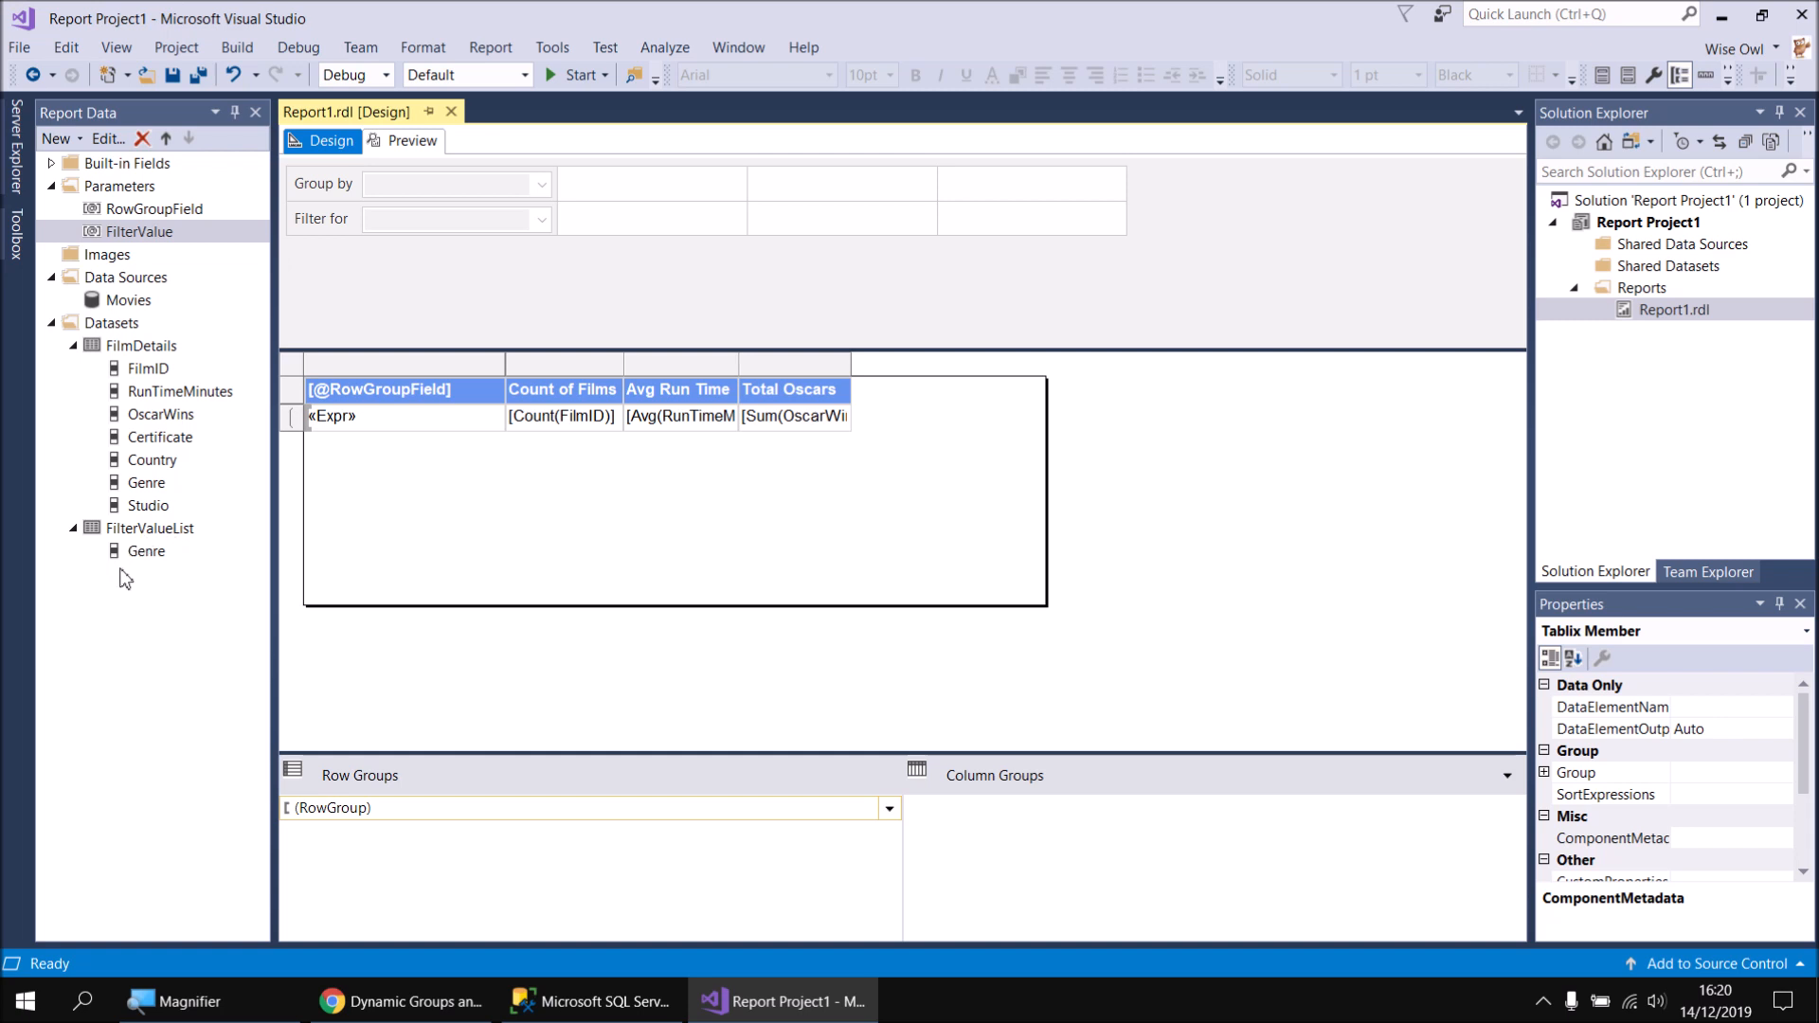
right_click(143, 532)
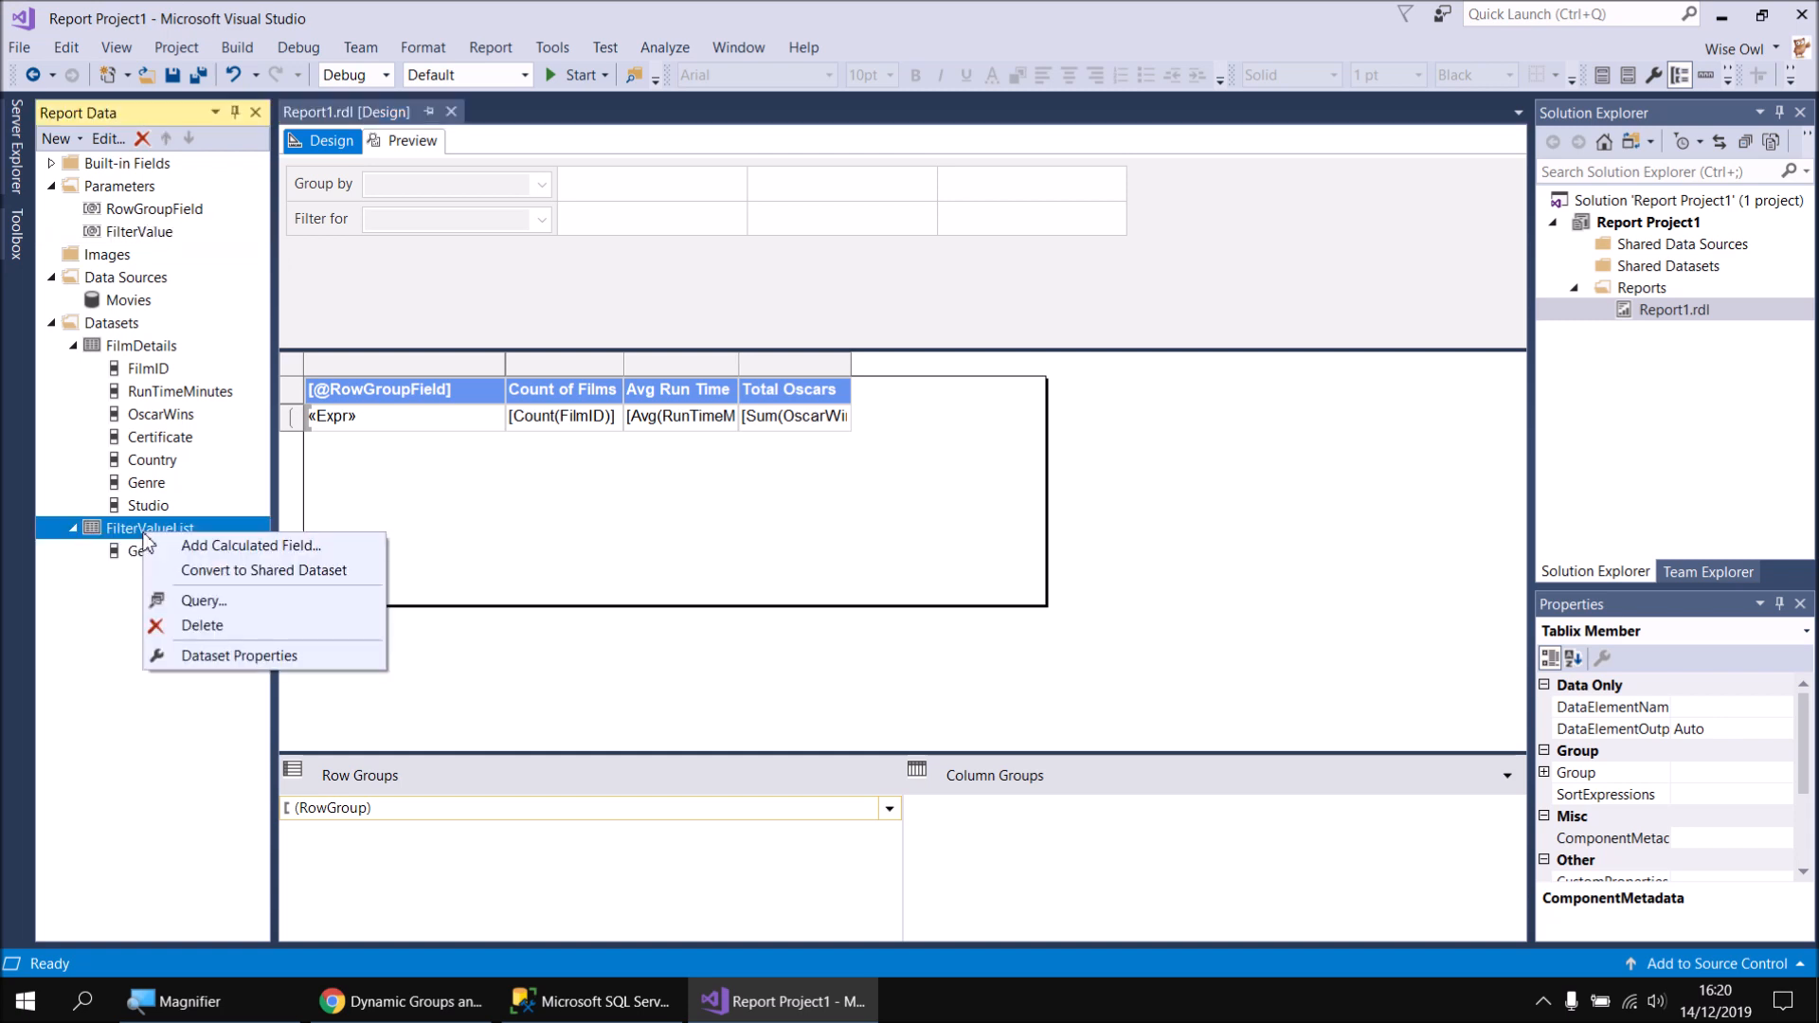
left_click(235, 656)
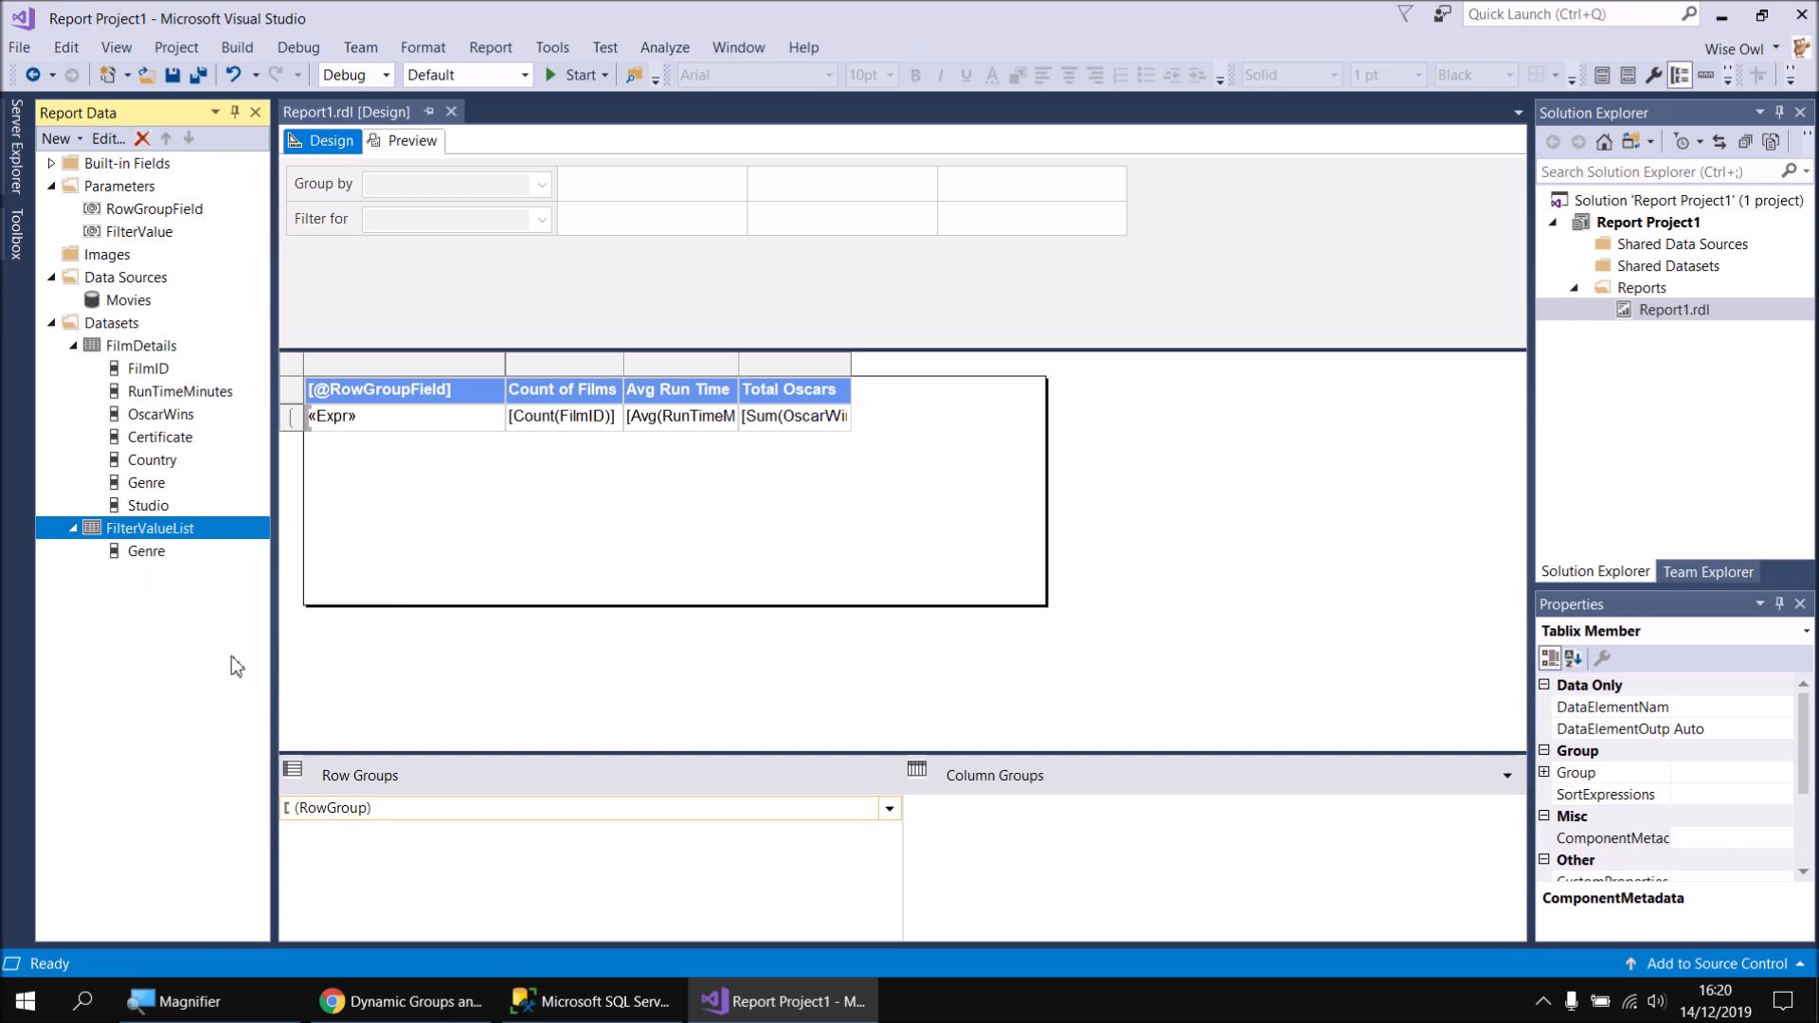
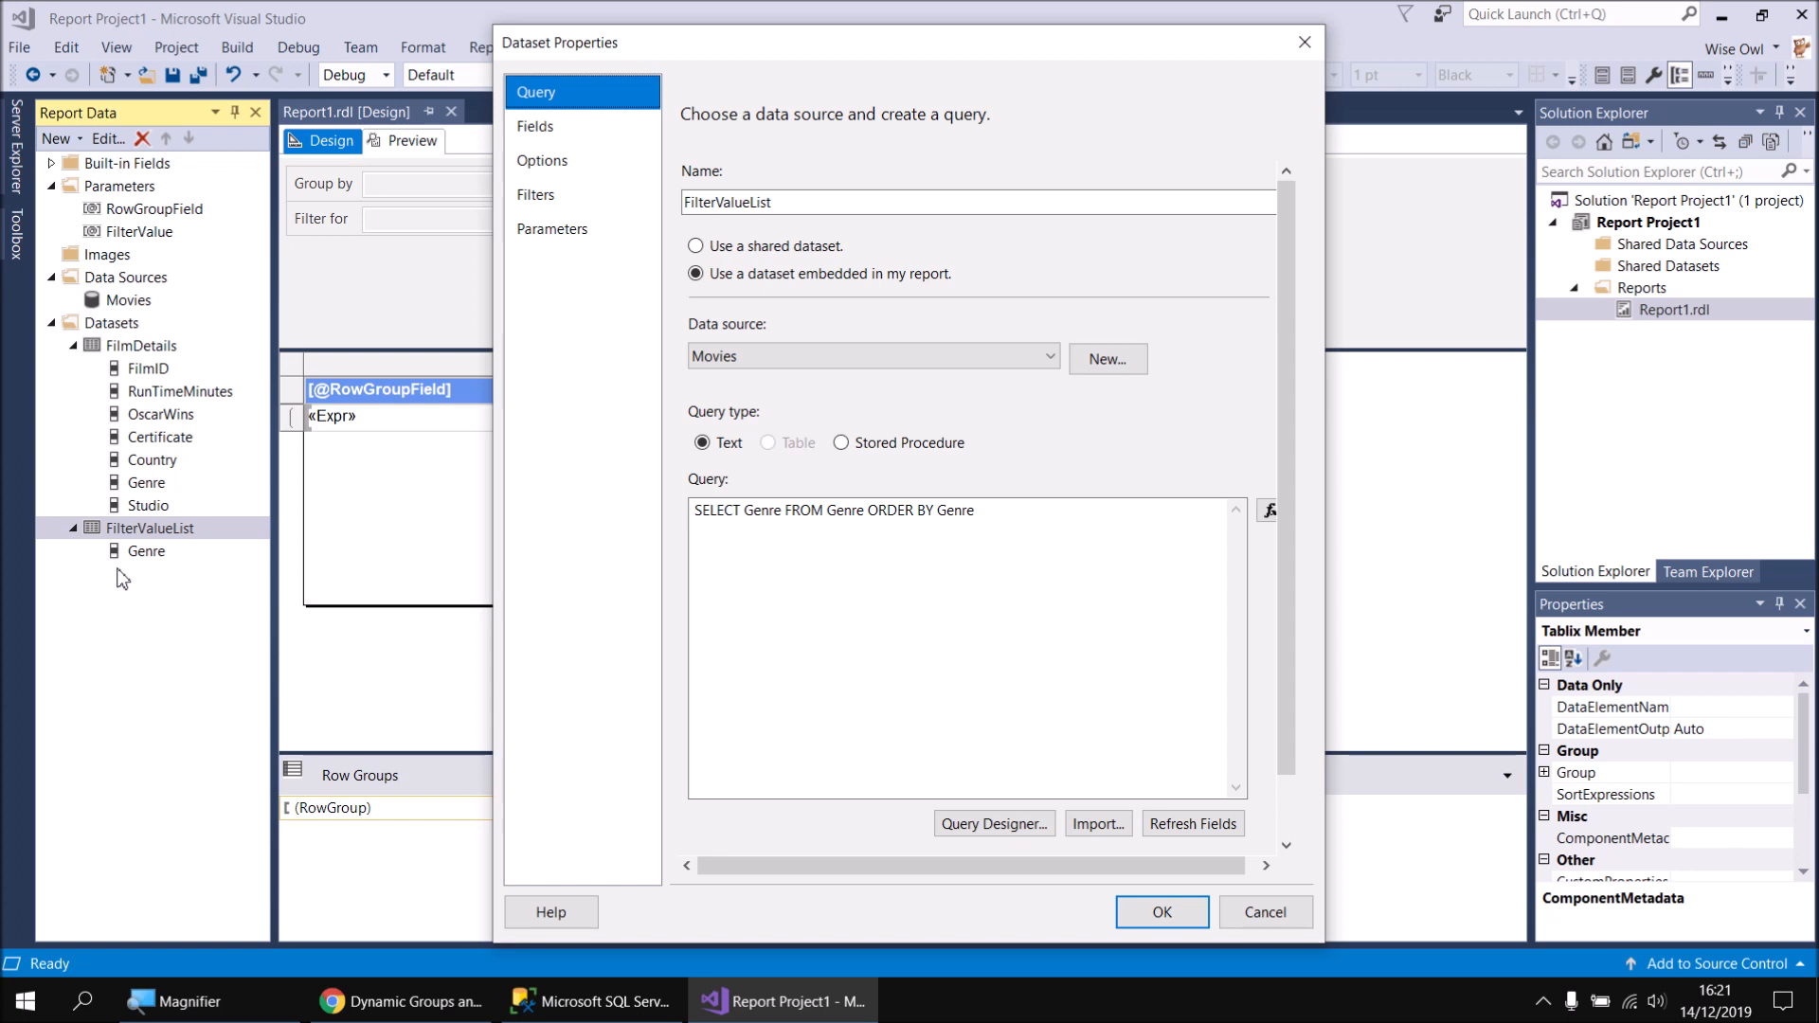
left_click(783, 511)
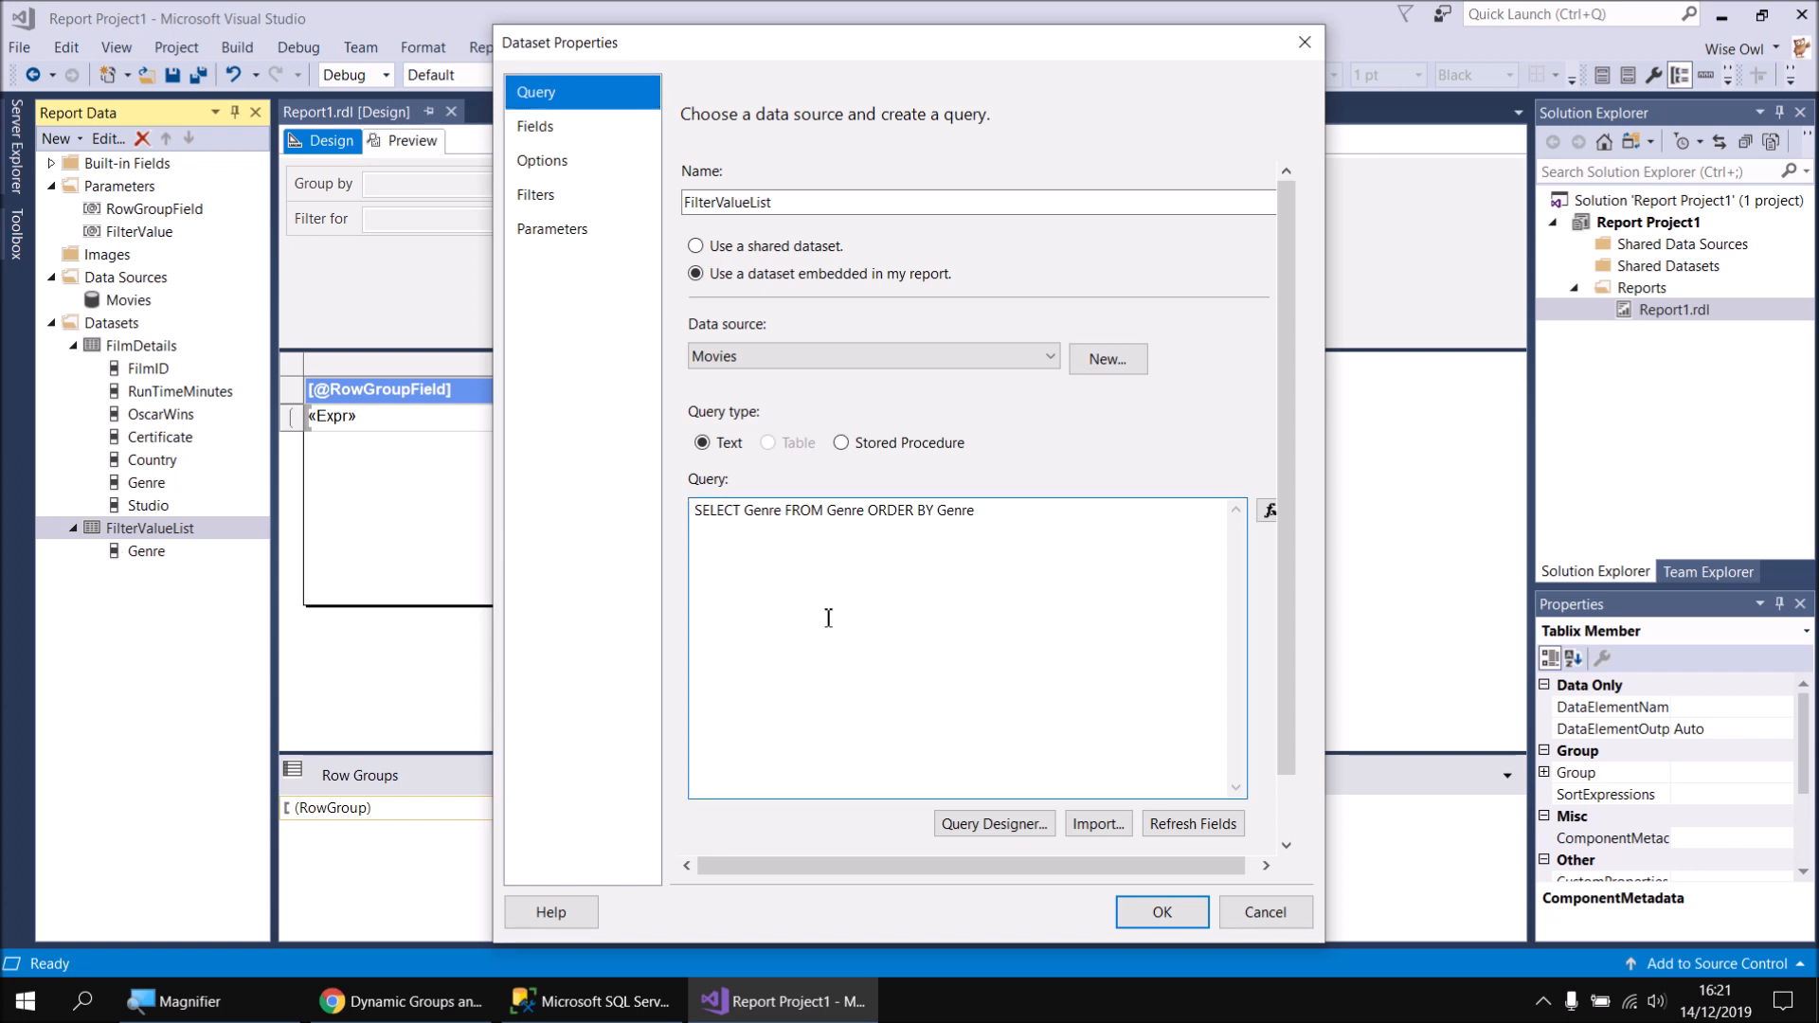
type("AS F")
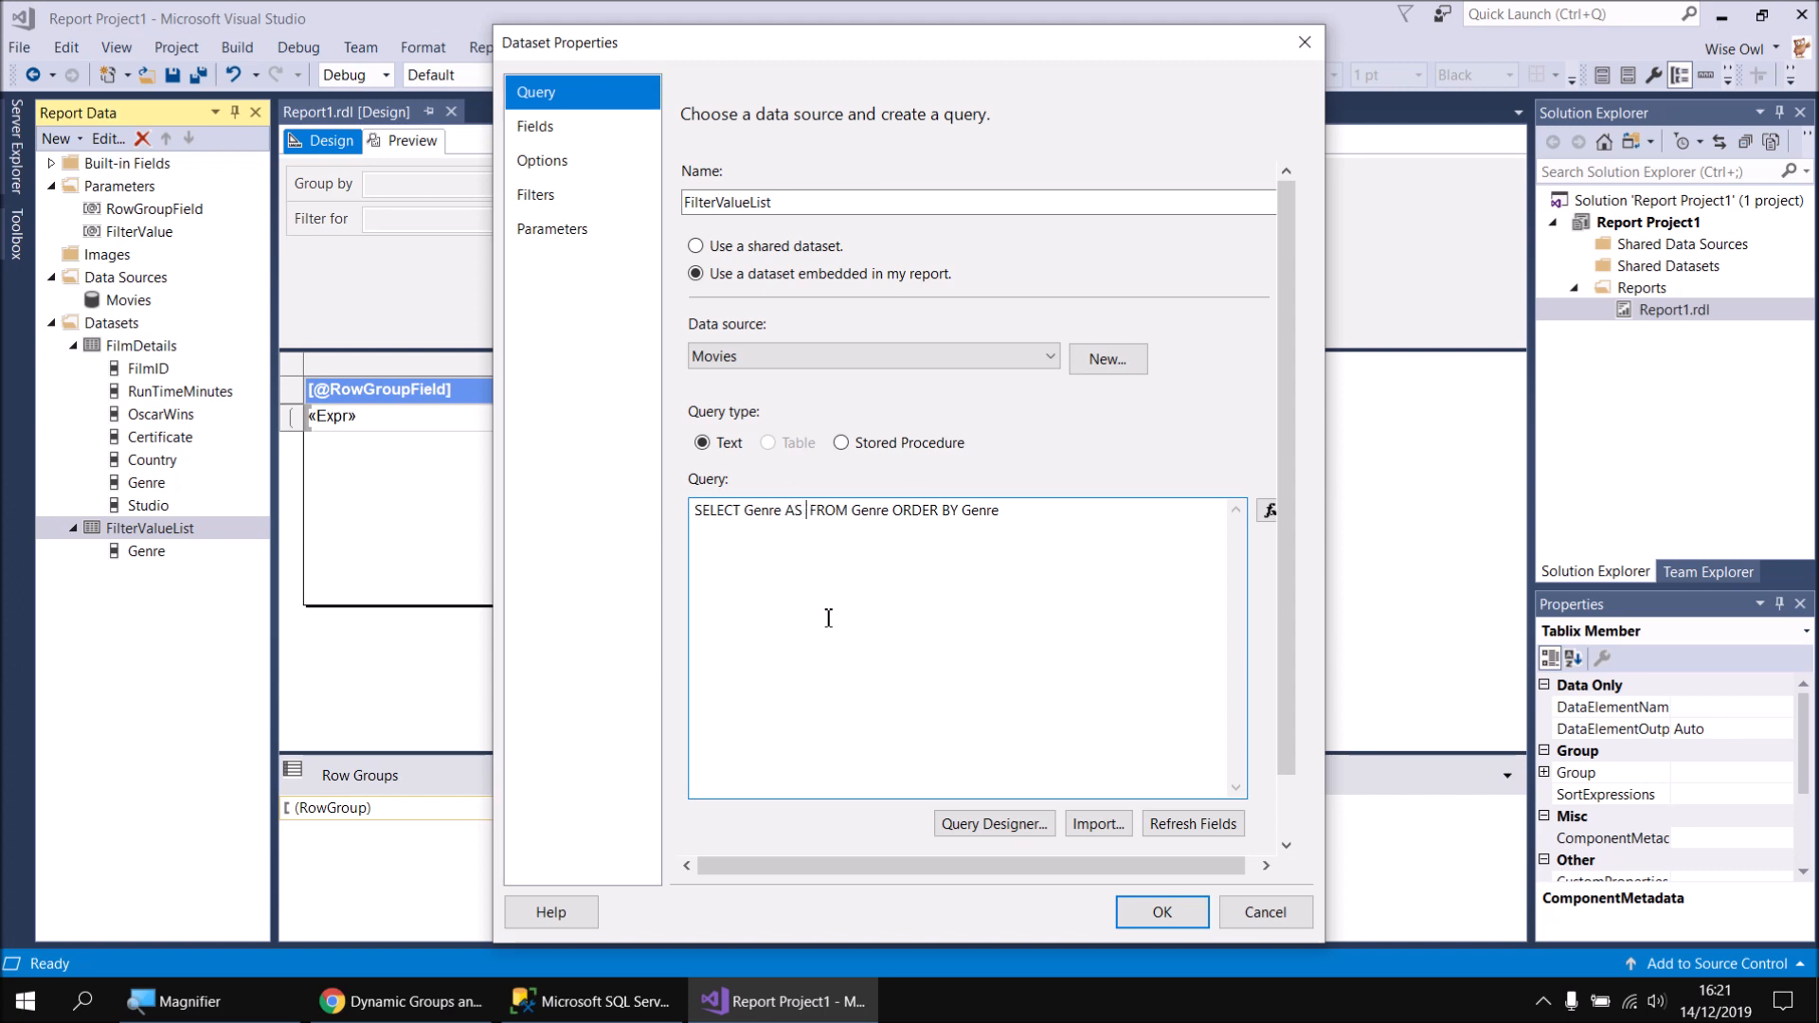
type("ilterField")
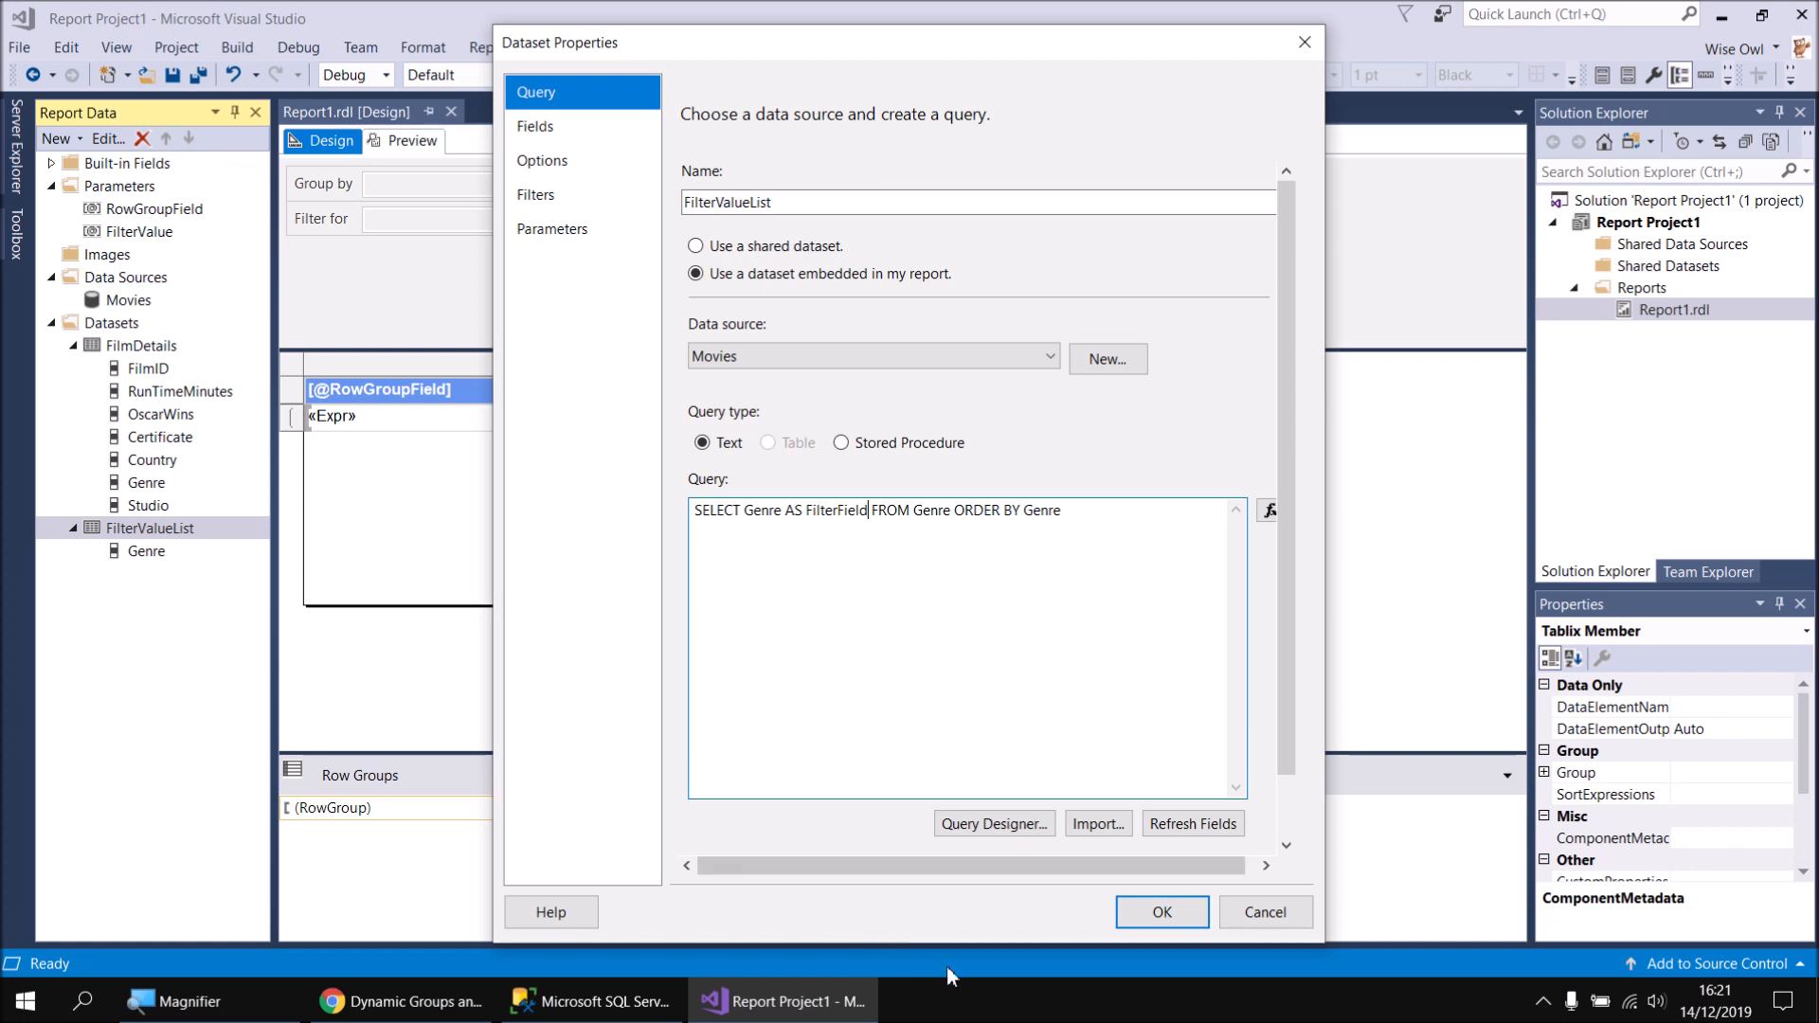
left_click(1159, 912)
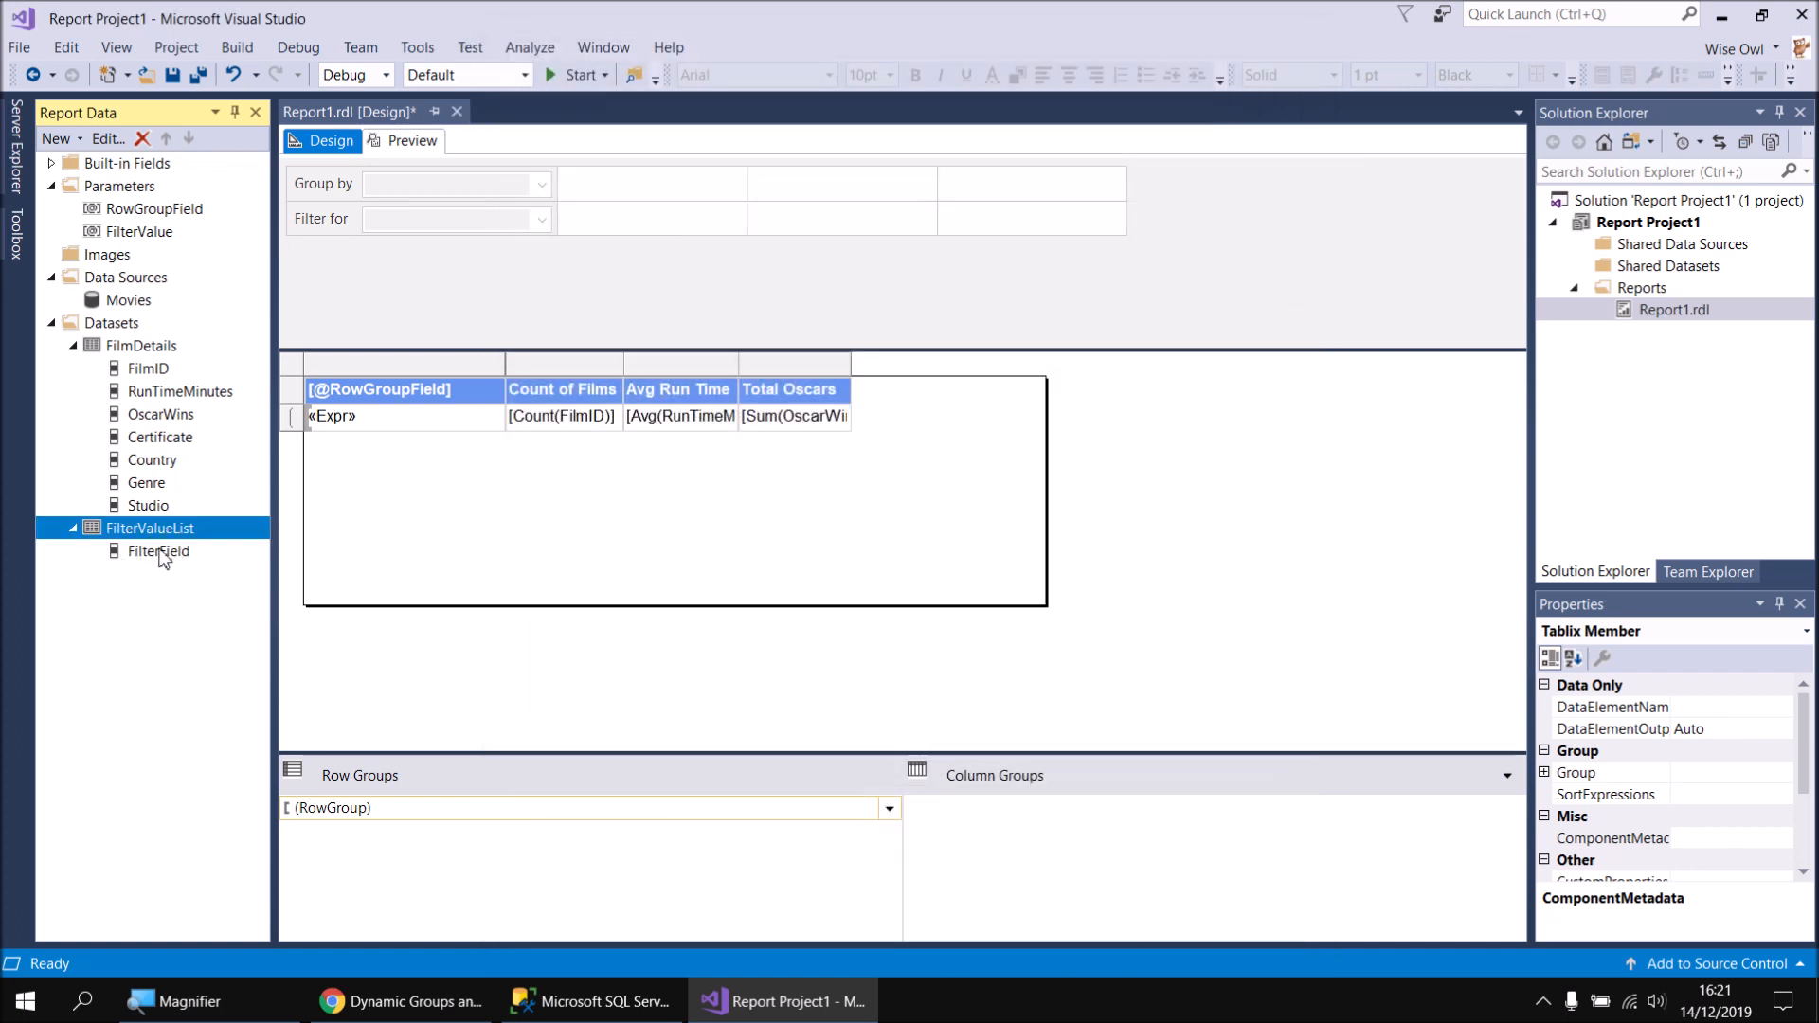
Set the value and label fields of the FilterValue parameter's available values to FilterField
right_click(313, 224)
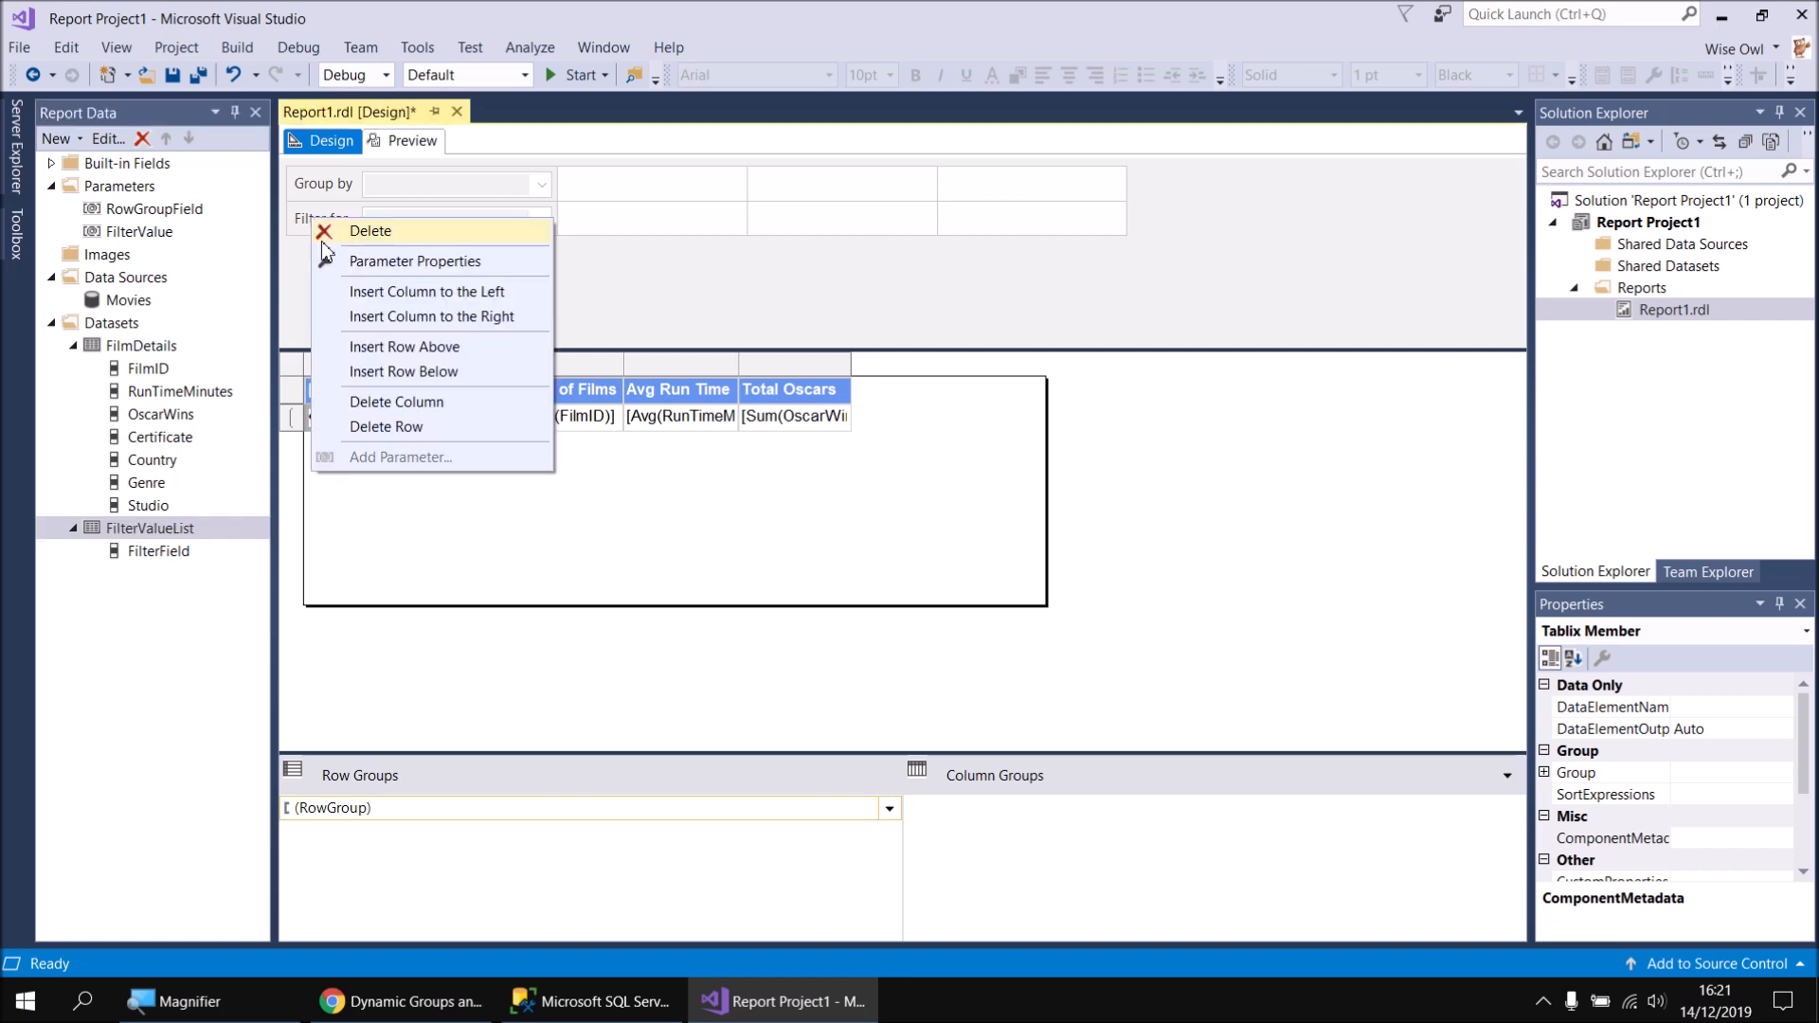
left_click(388, 269)
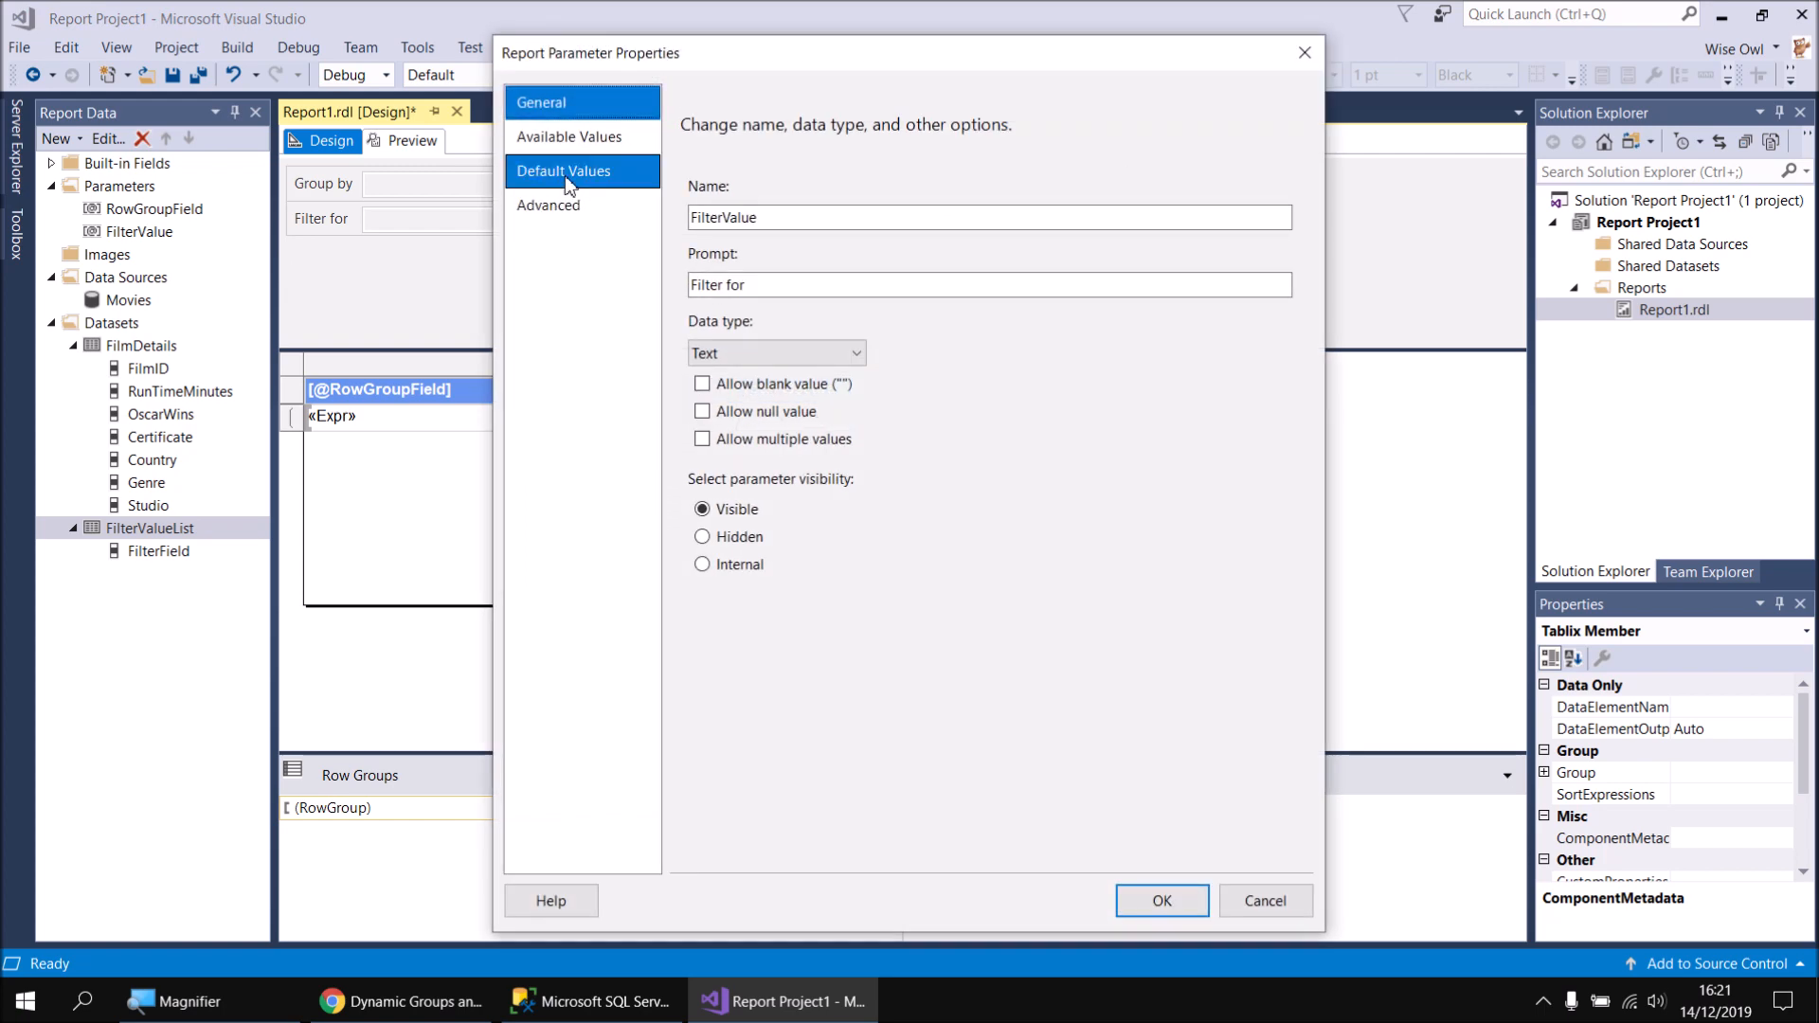
left_click(587, 144)
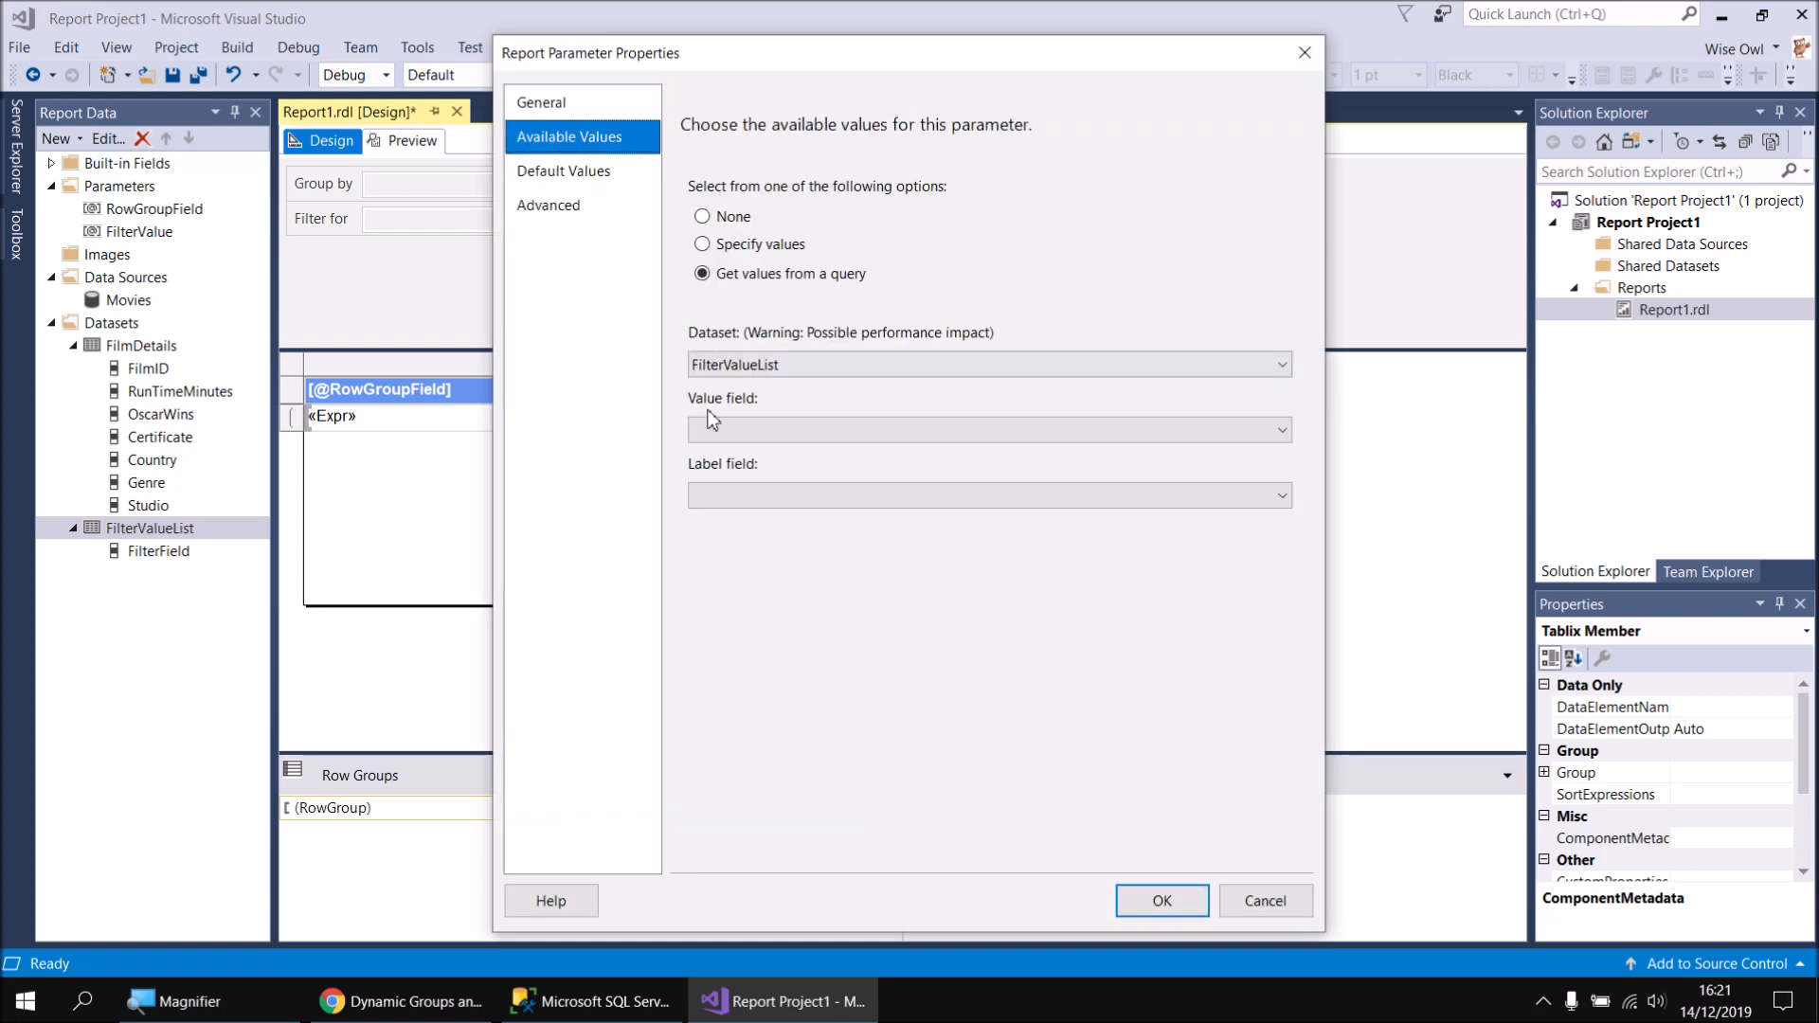
left_click(754, 438)
left_click(744, 456)
left_click(746, 495)
left_click(748, 518)
left_click(1158, 900)
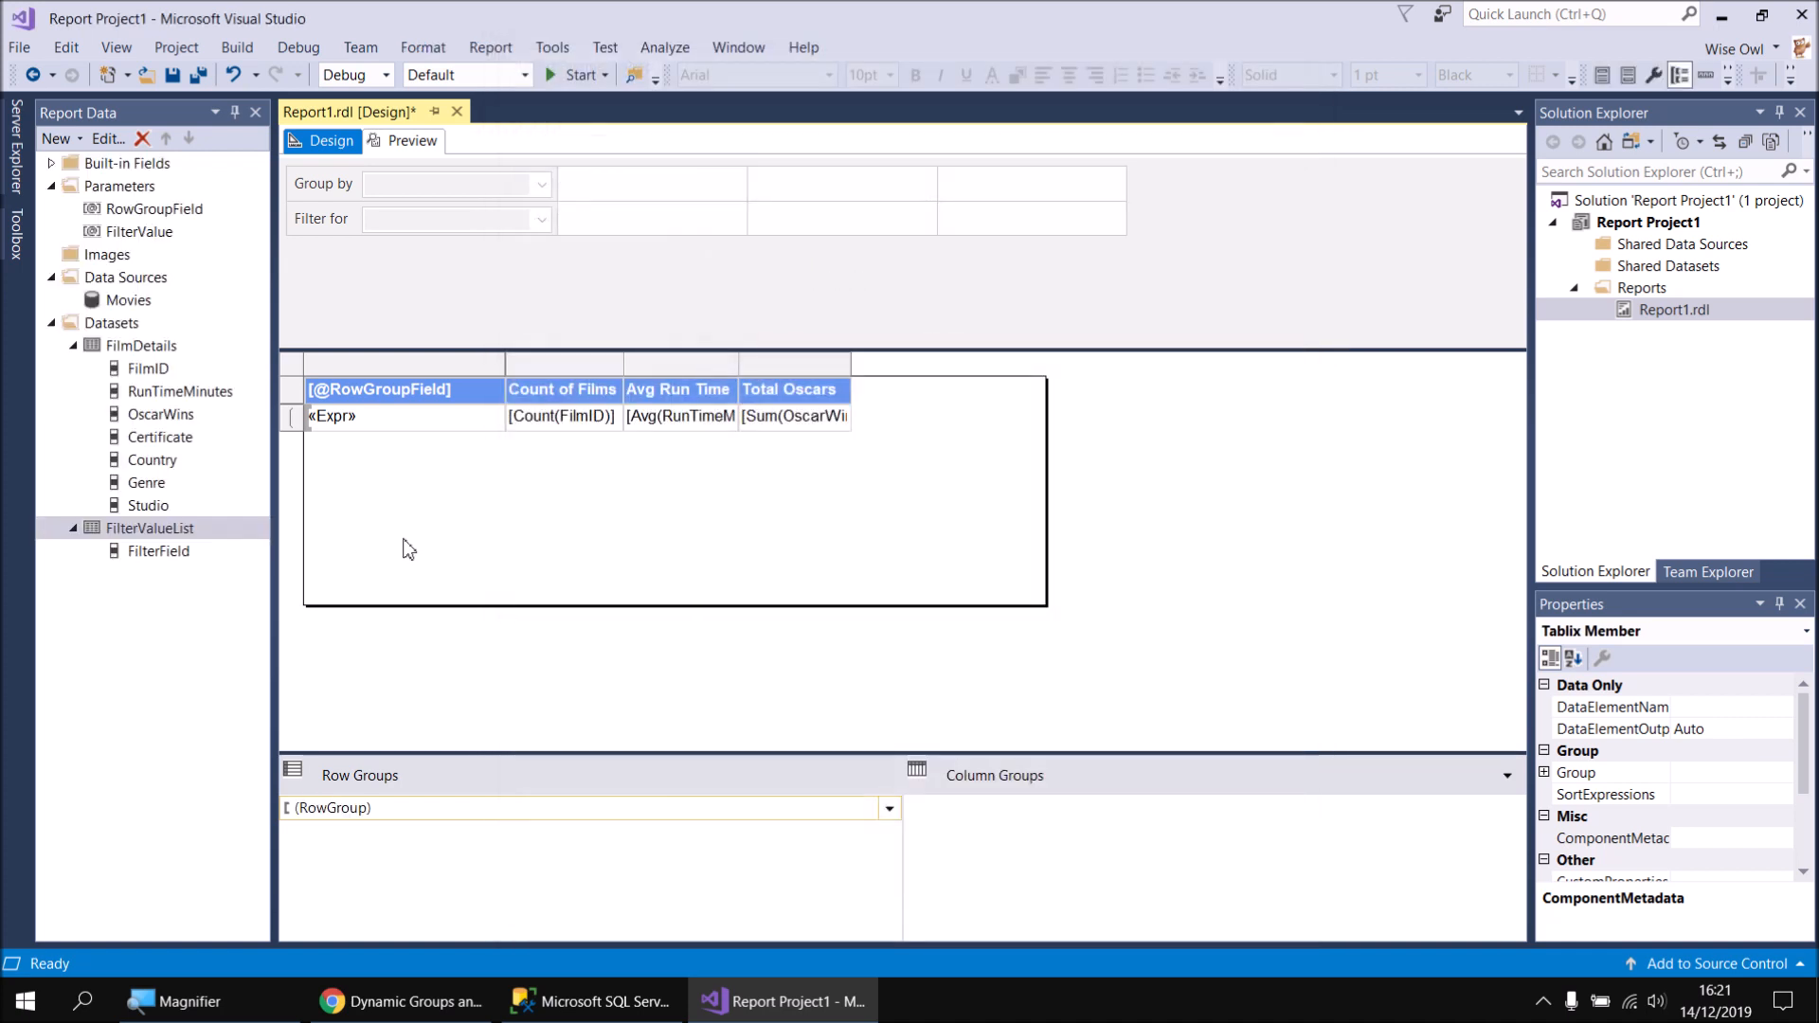
Preview the report and check the choices offered by the Filter for parameter
left_click(407, 142)
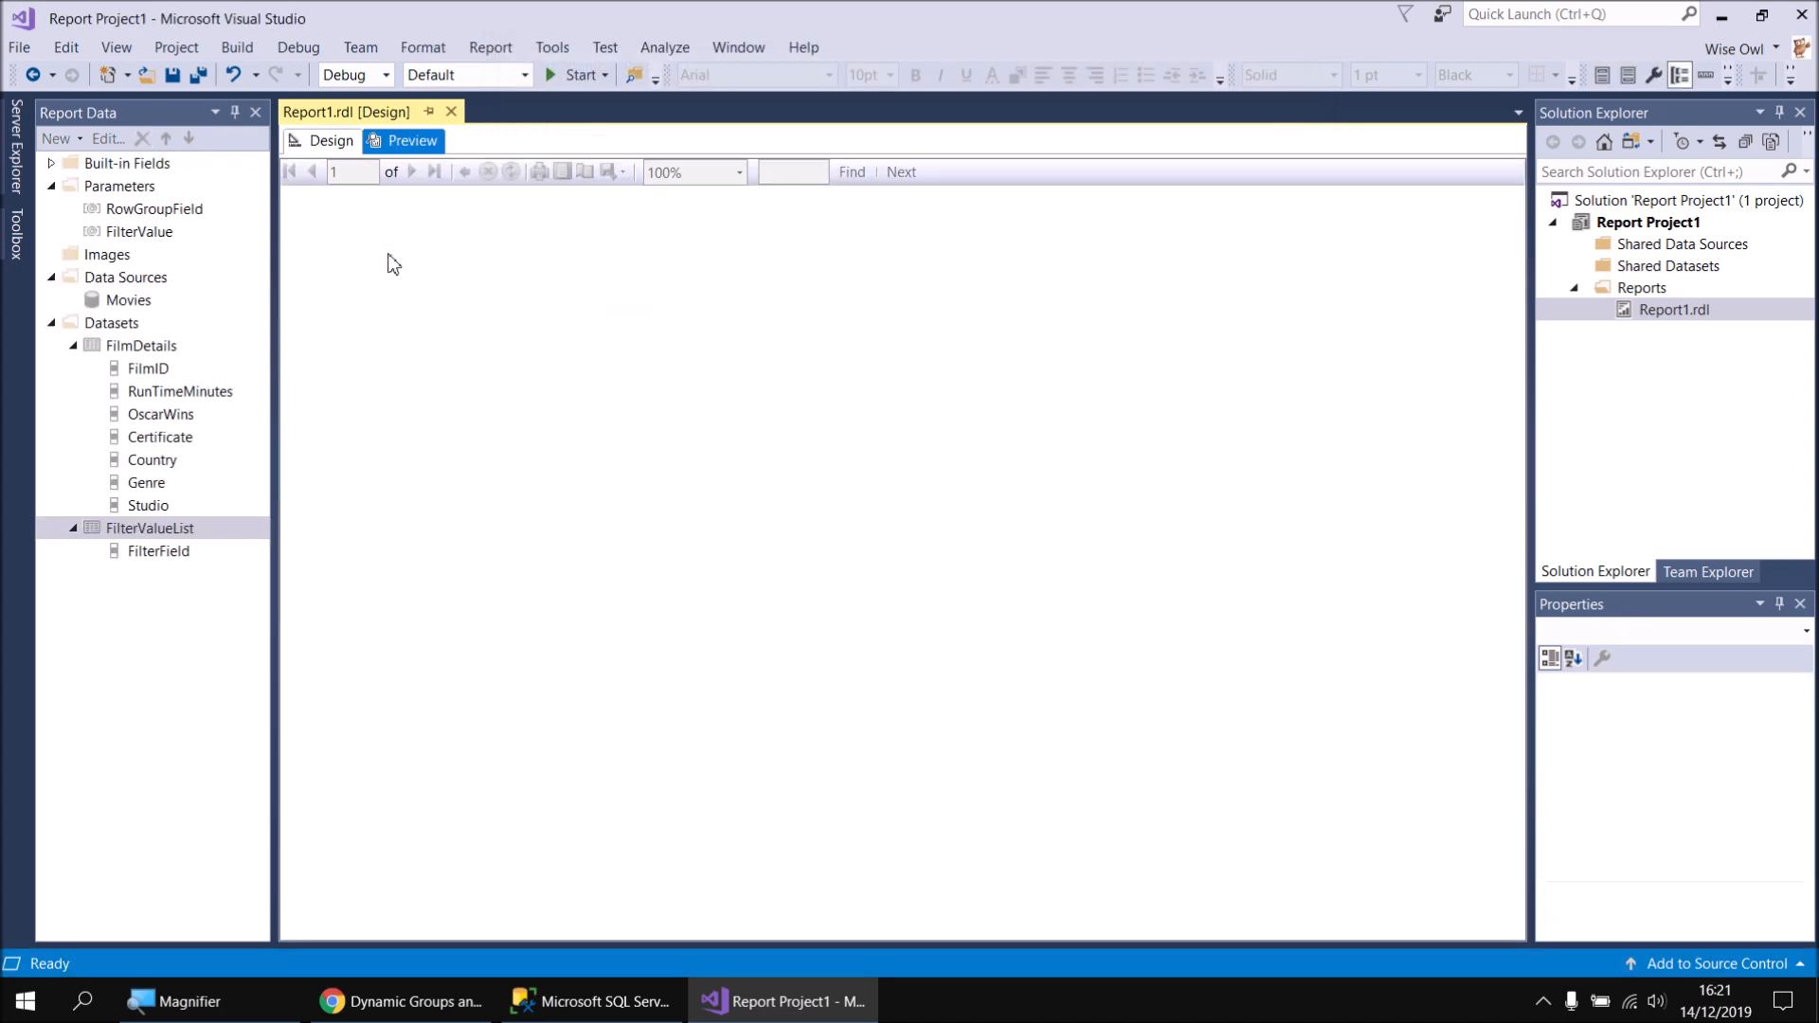
left_click(449, 208)
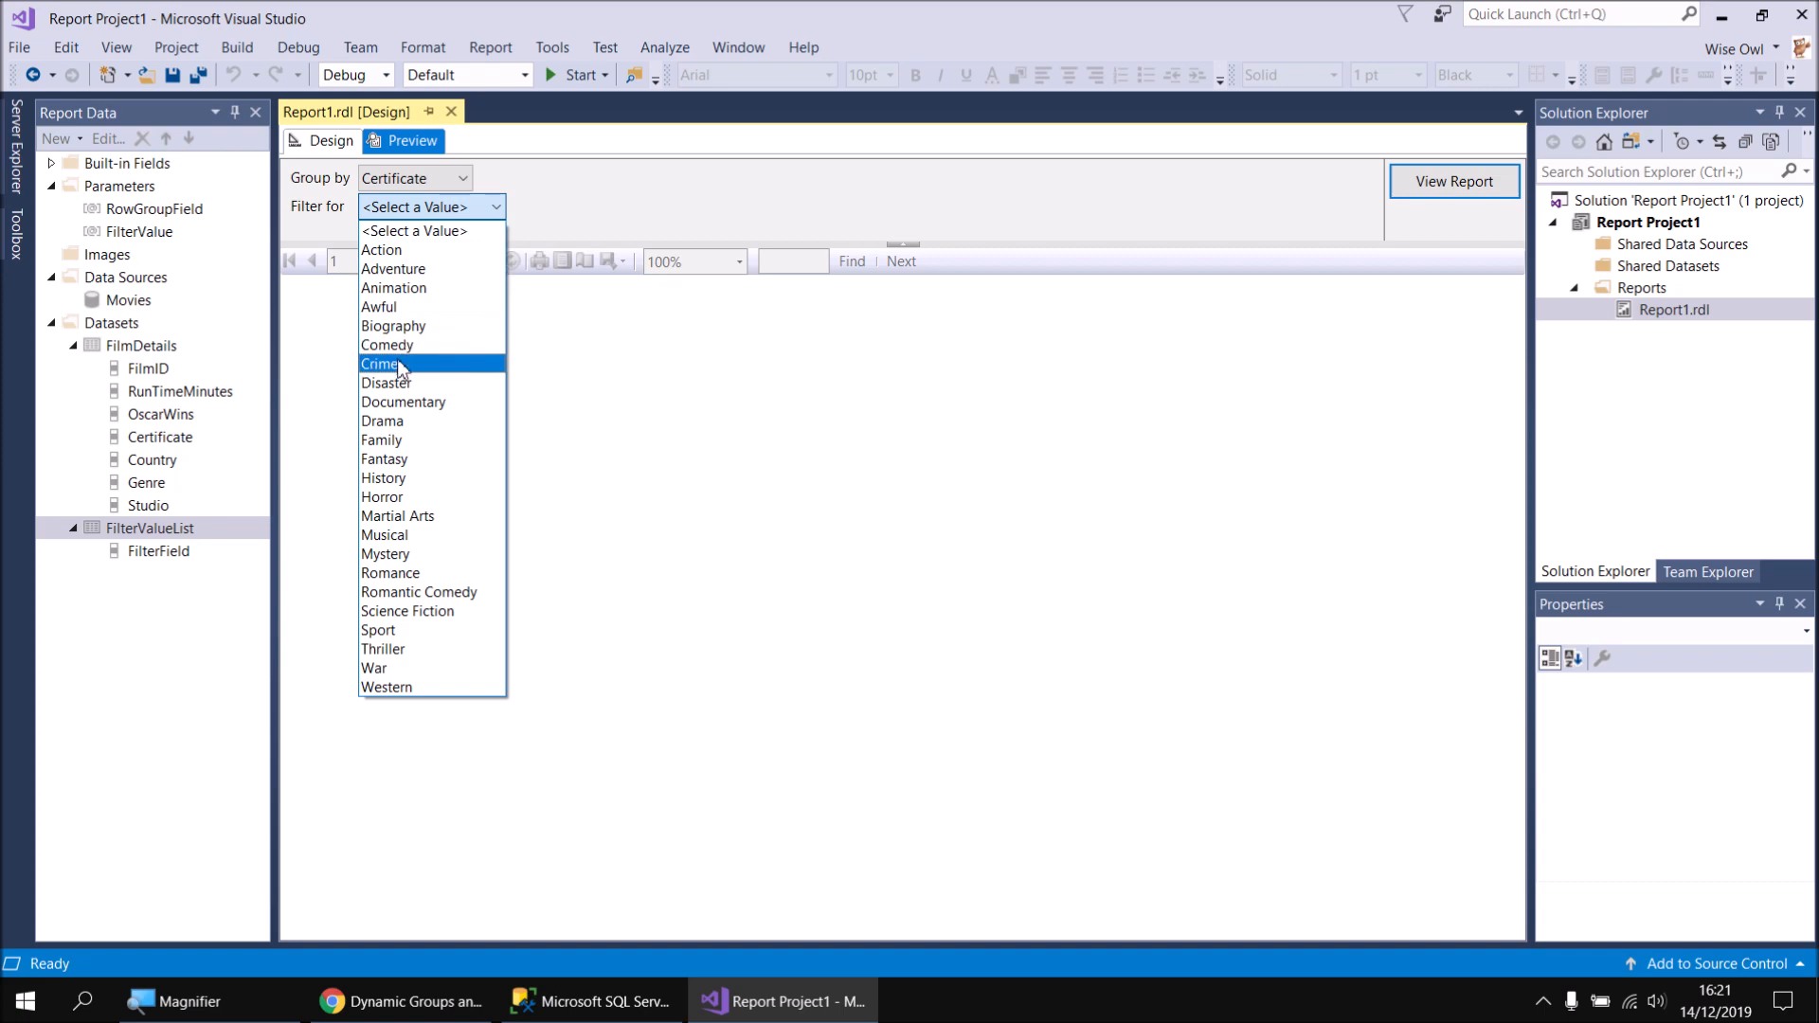
left_click(414, 210)
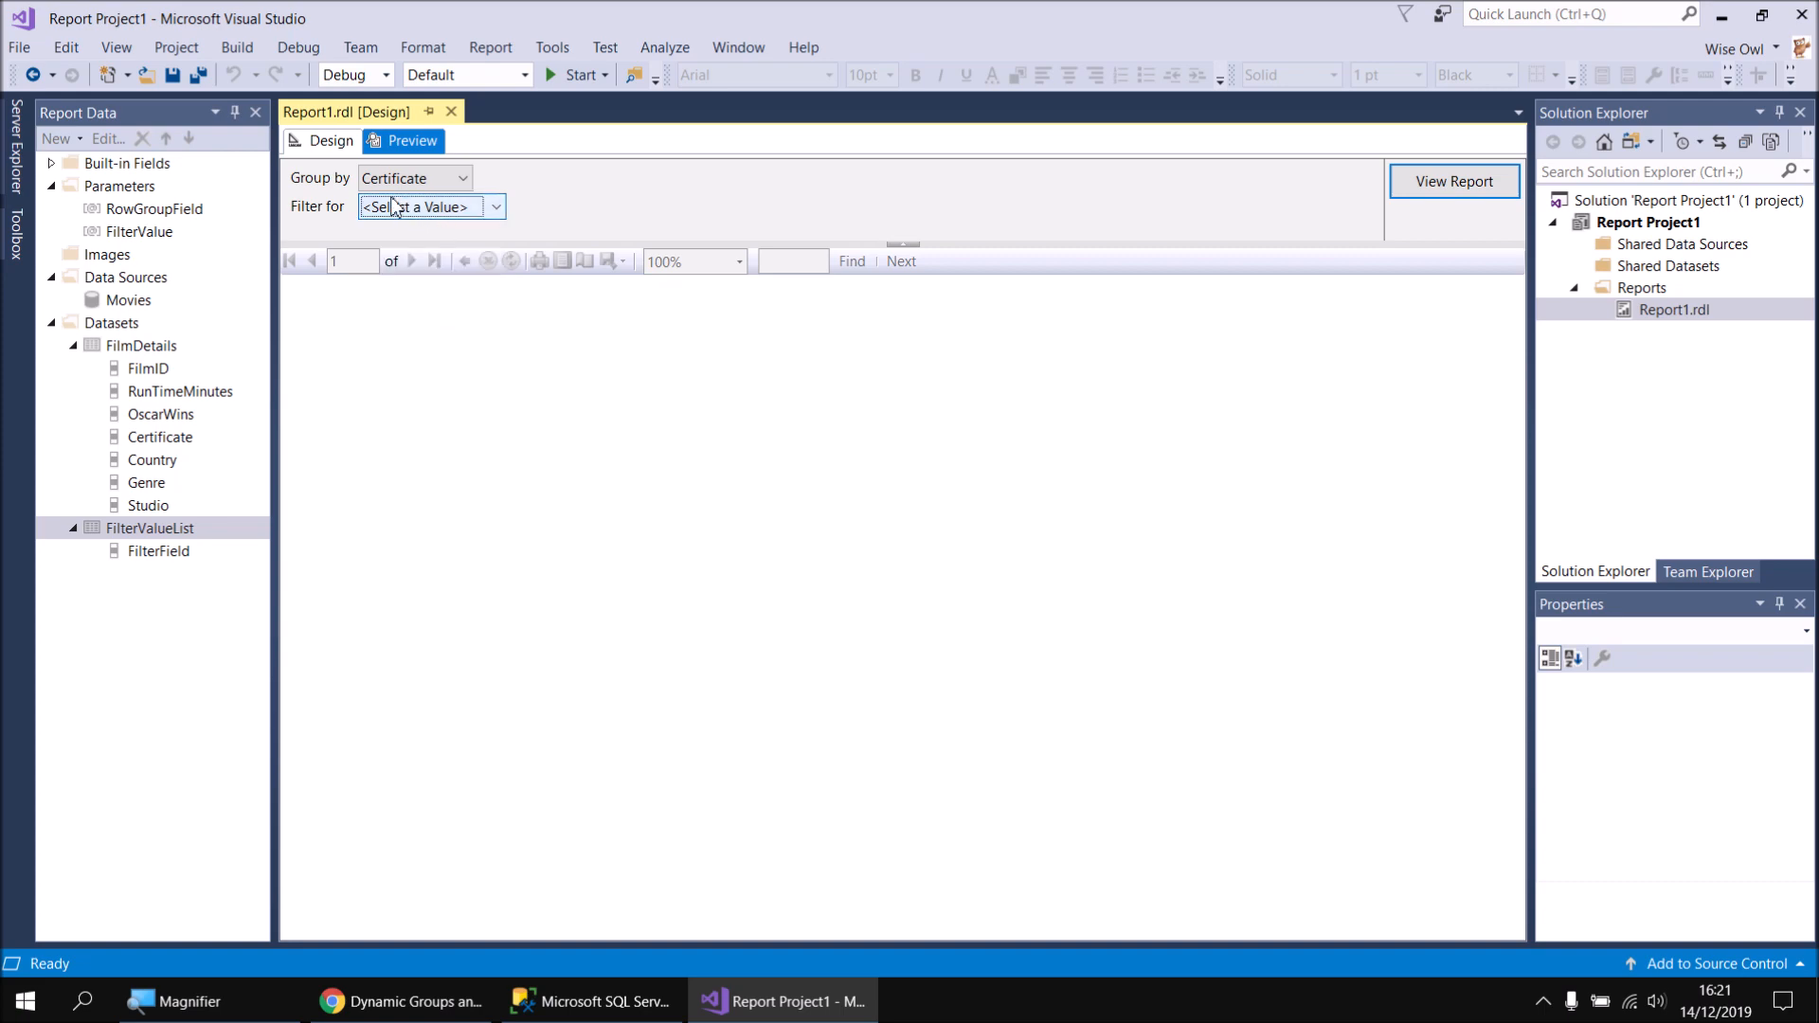
Back in the design, open the FilterValueList query in the Expression editor and enlarge the editor to fill the screen
left_click(326, 144)
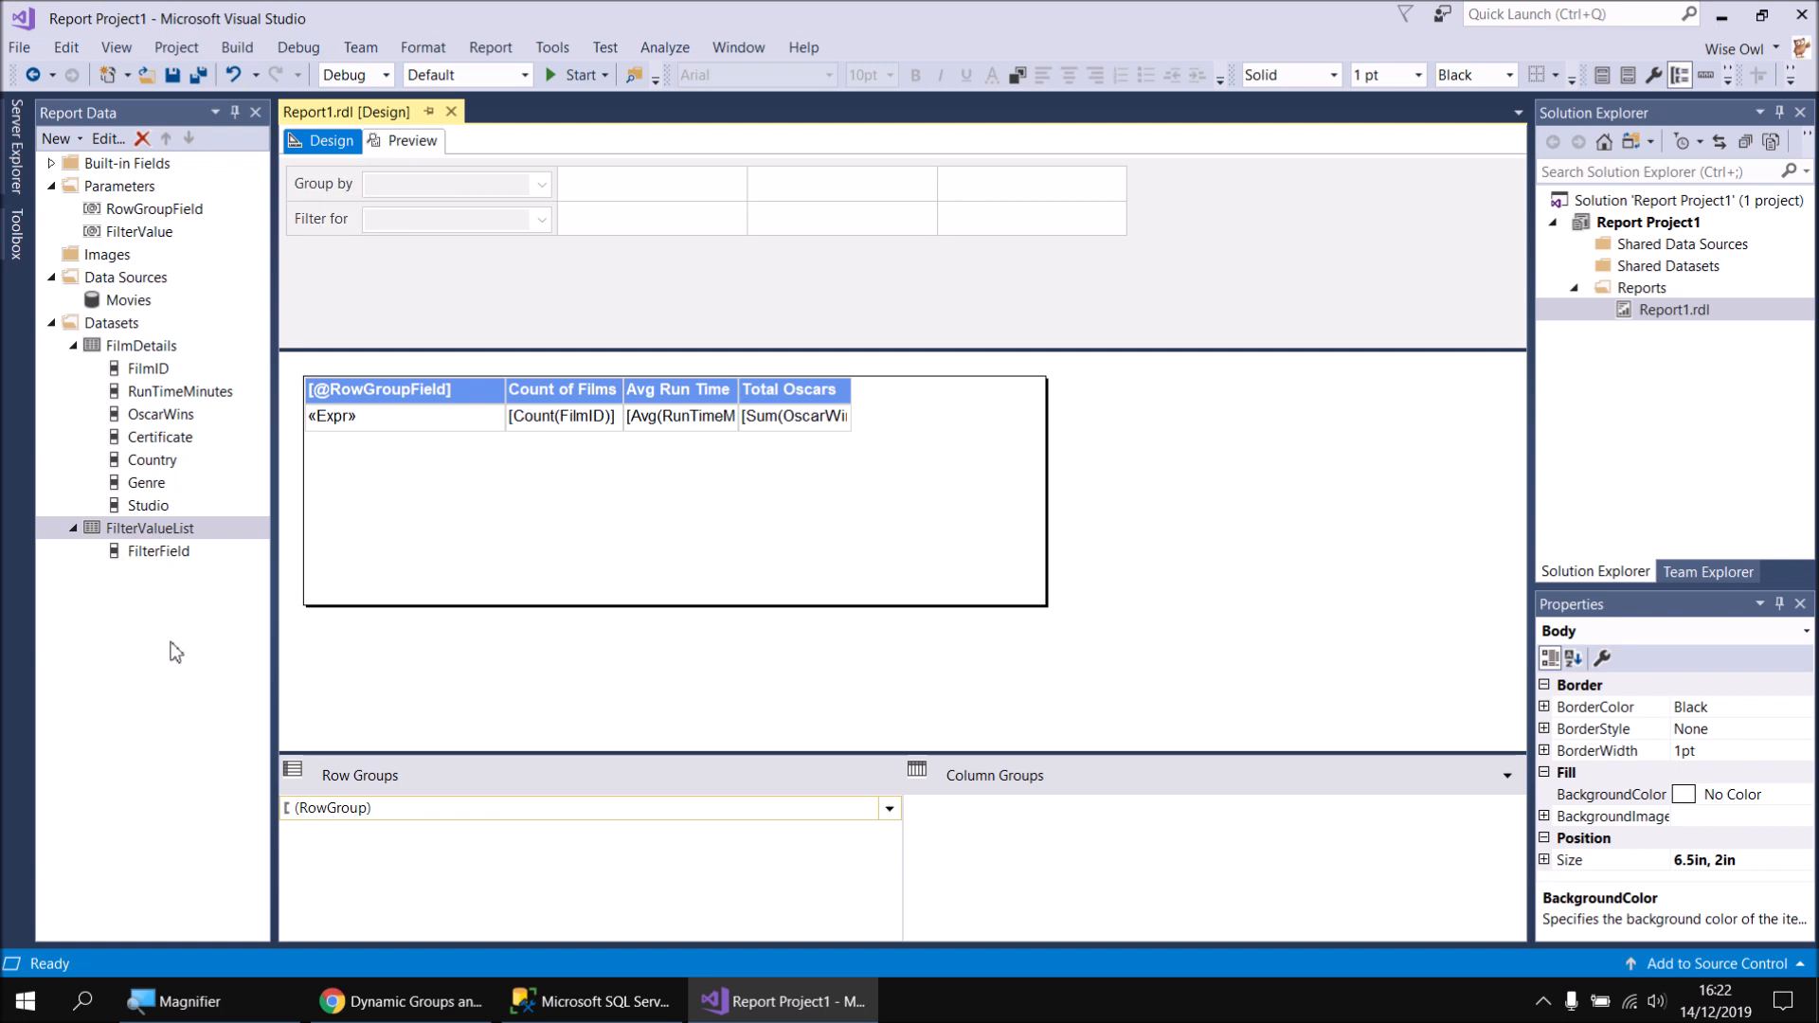
right_click(162, 533)
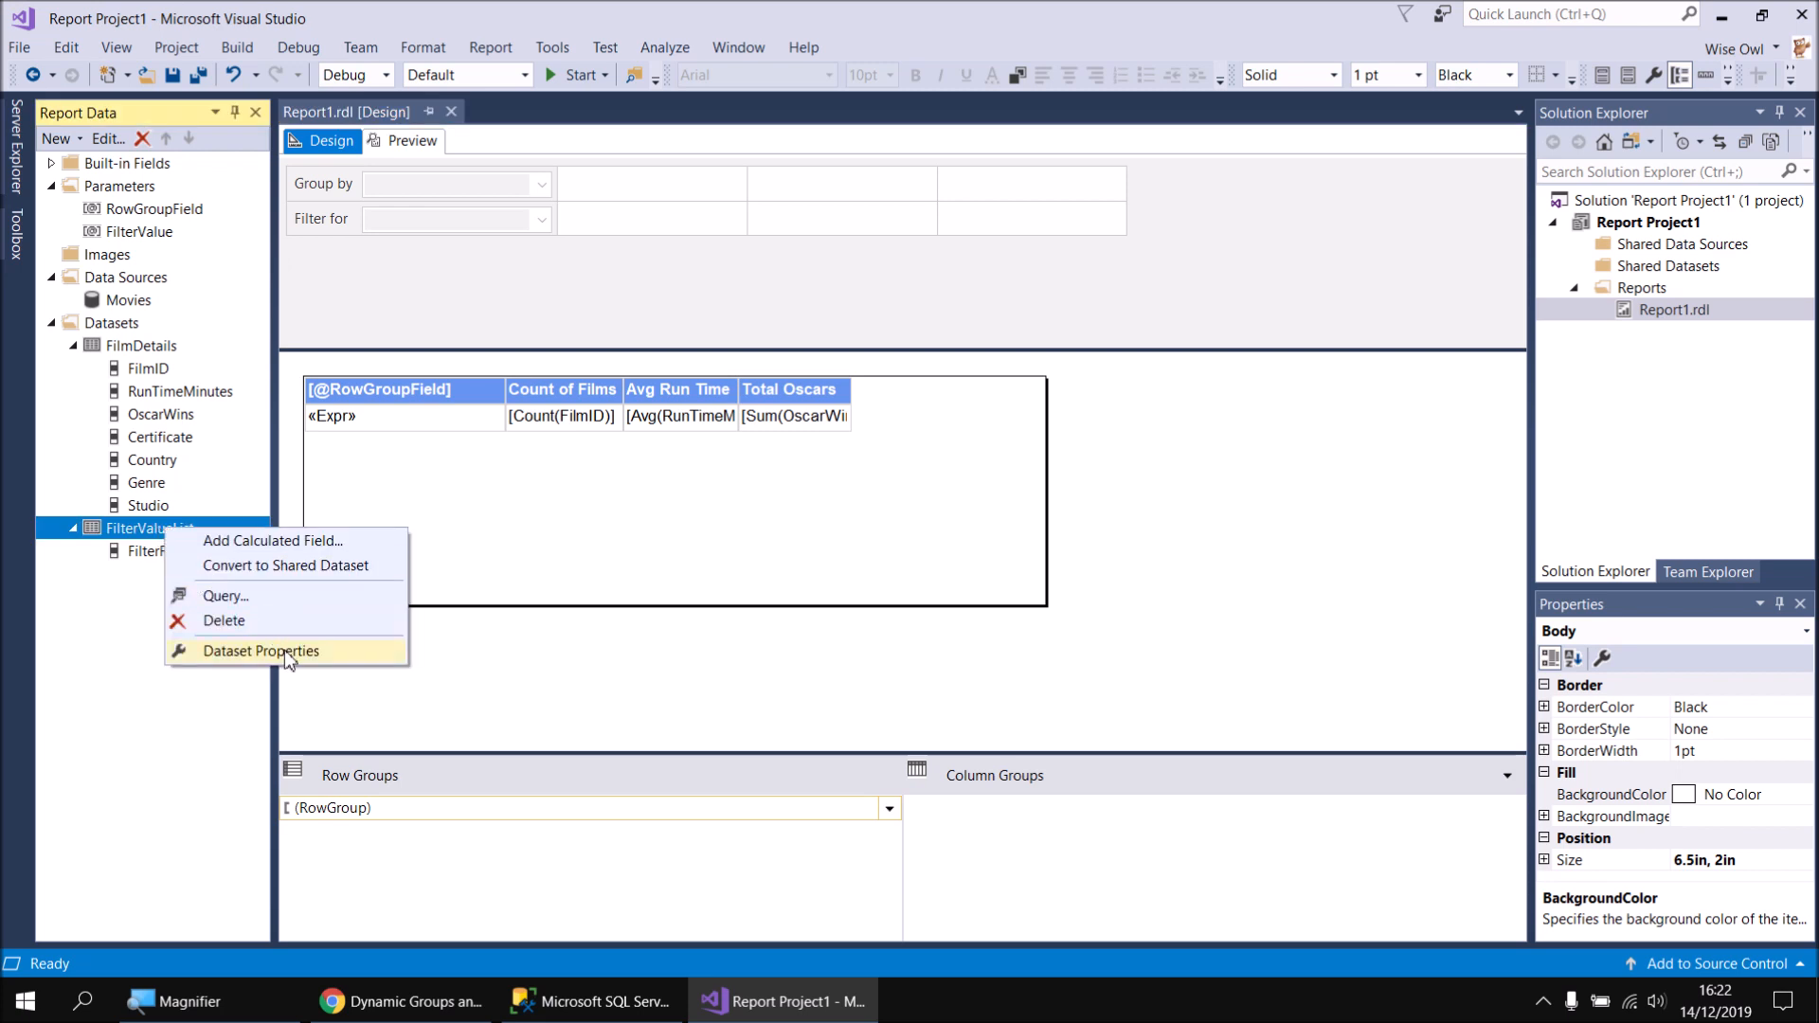
left_click(261, 651)
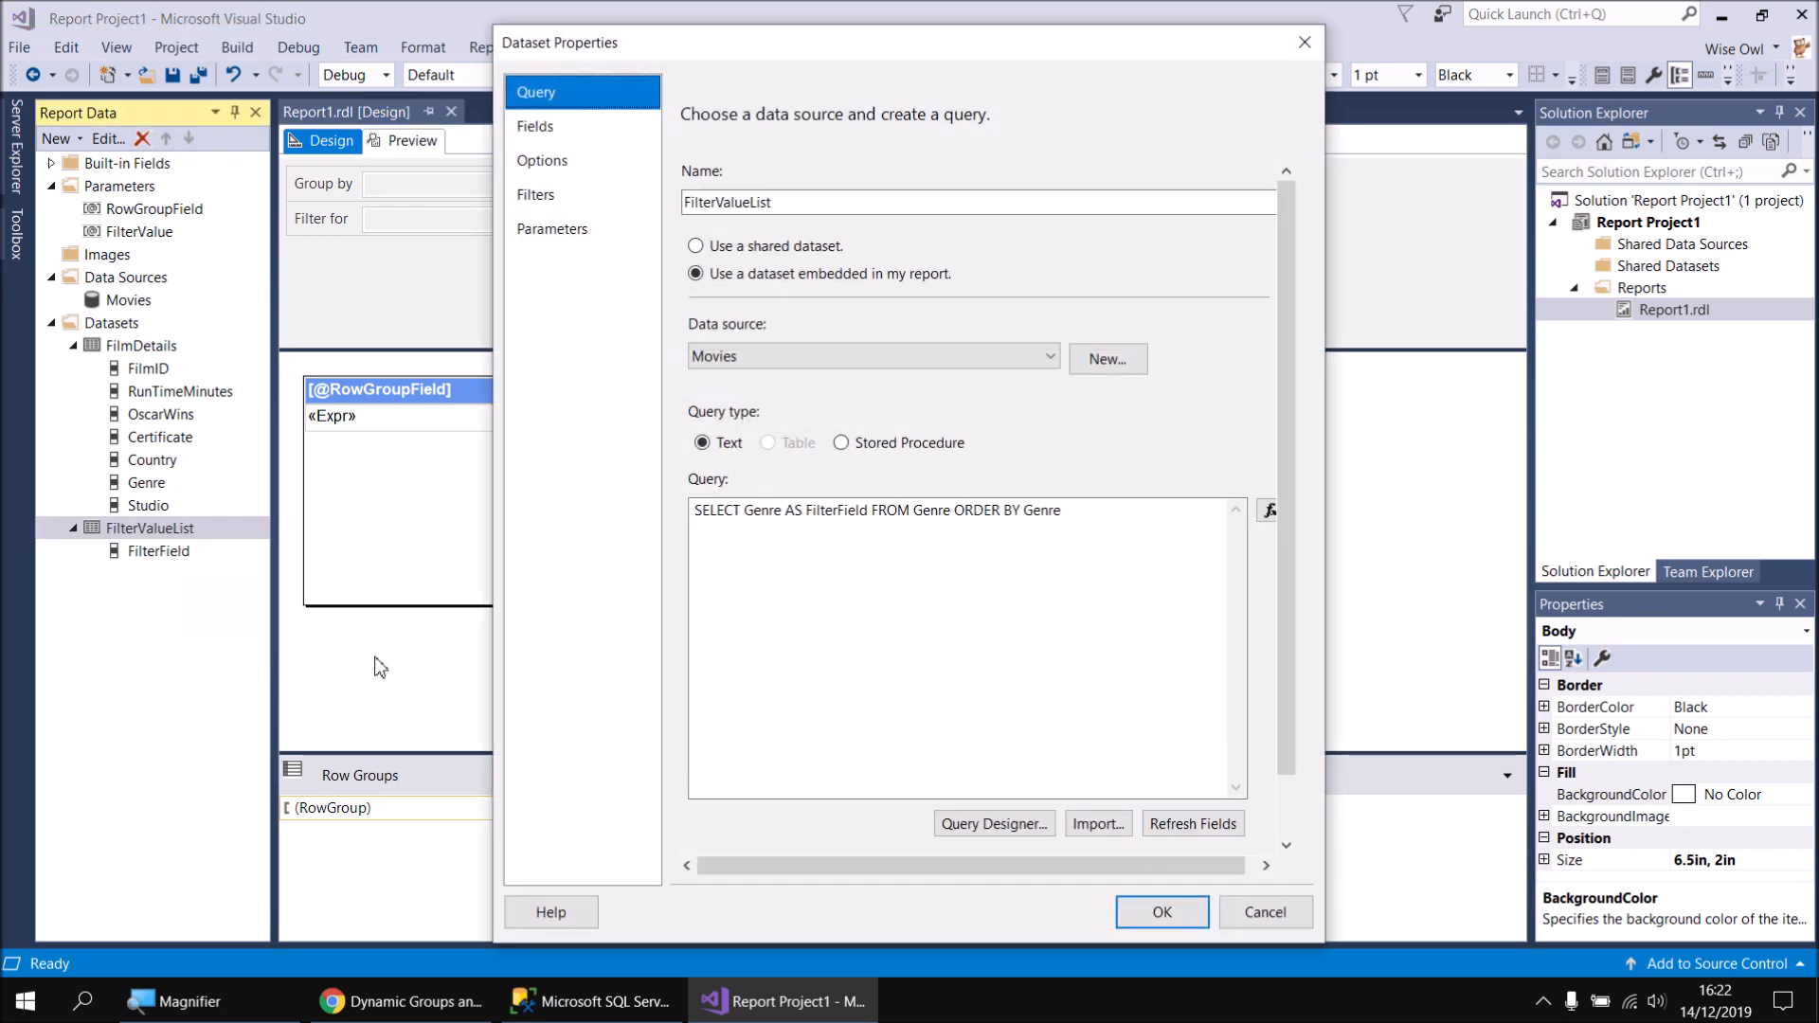
left_click(1268, 516)
left_click_drag(377, 130, 72, 21)
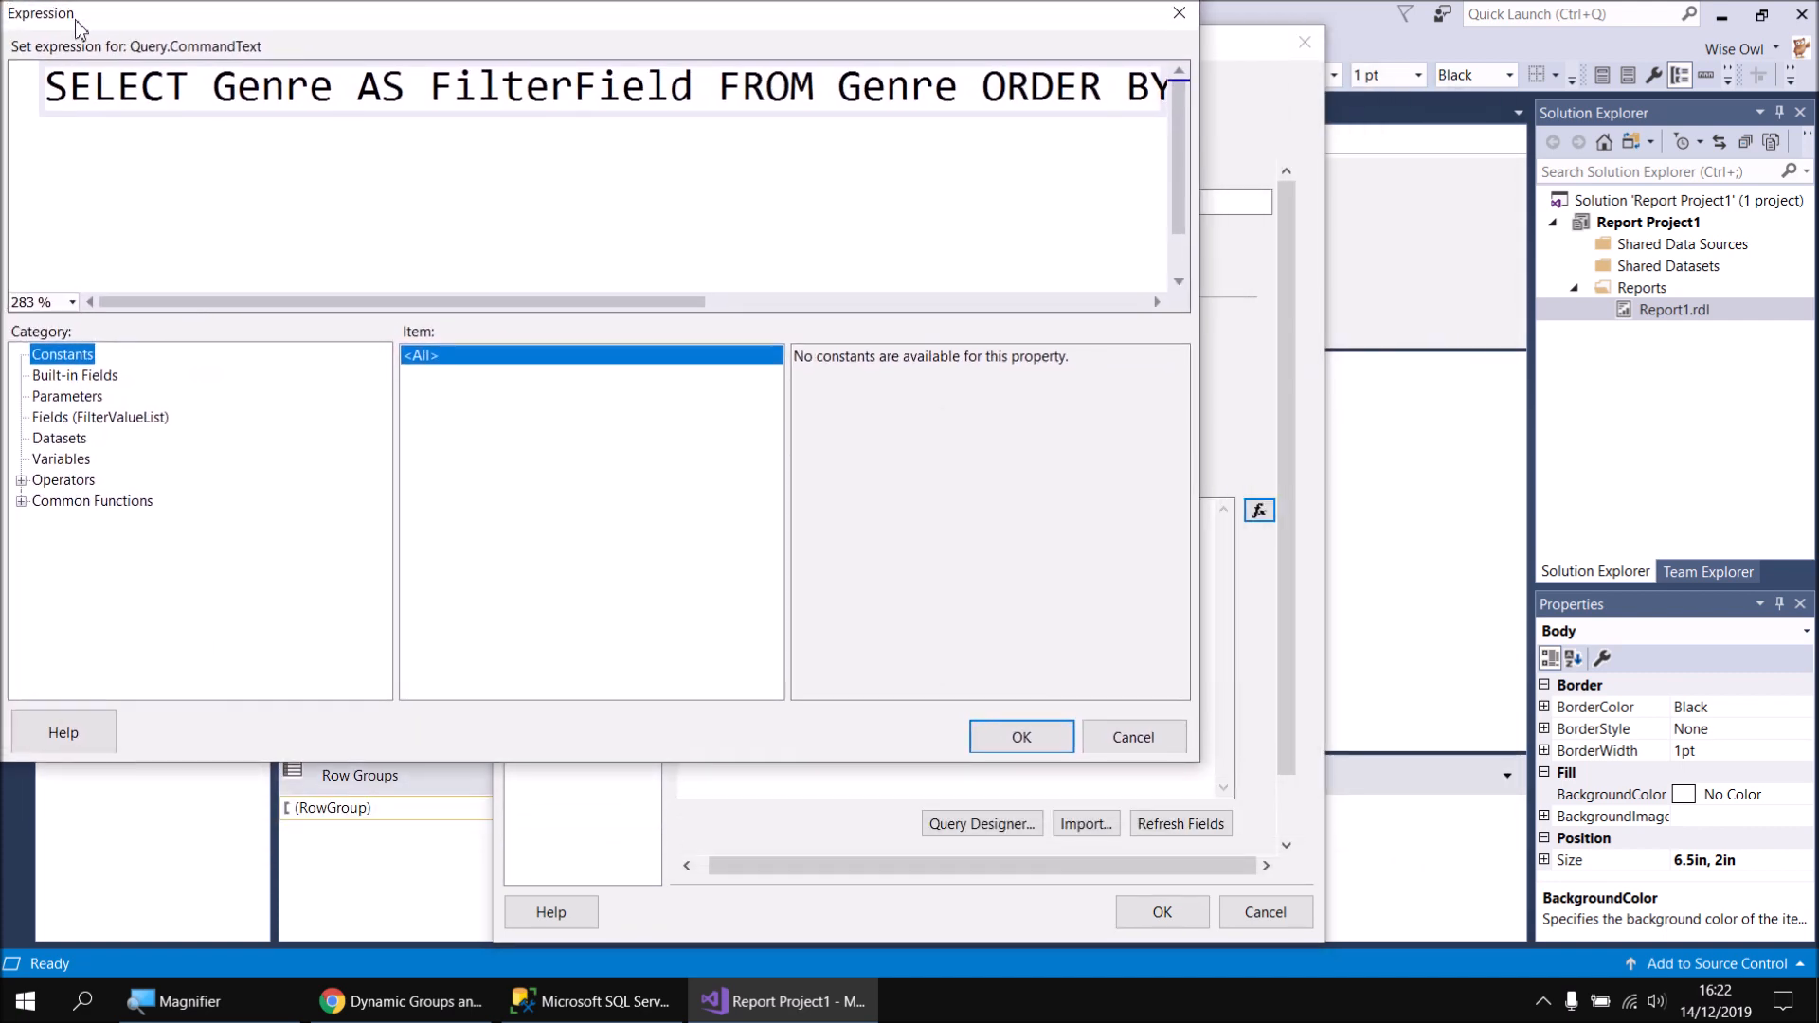
left_click_drag(1201, 765, 1814, 944)
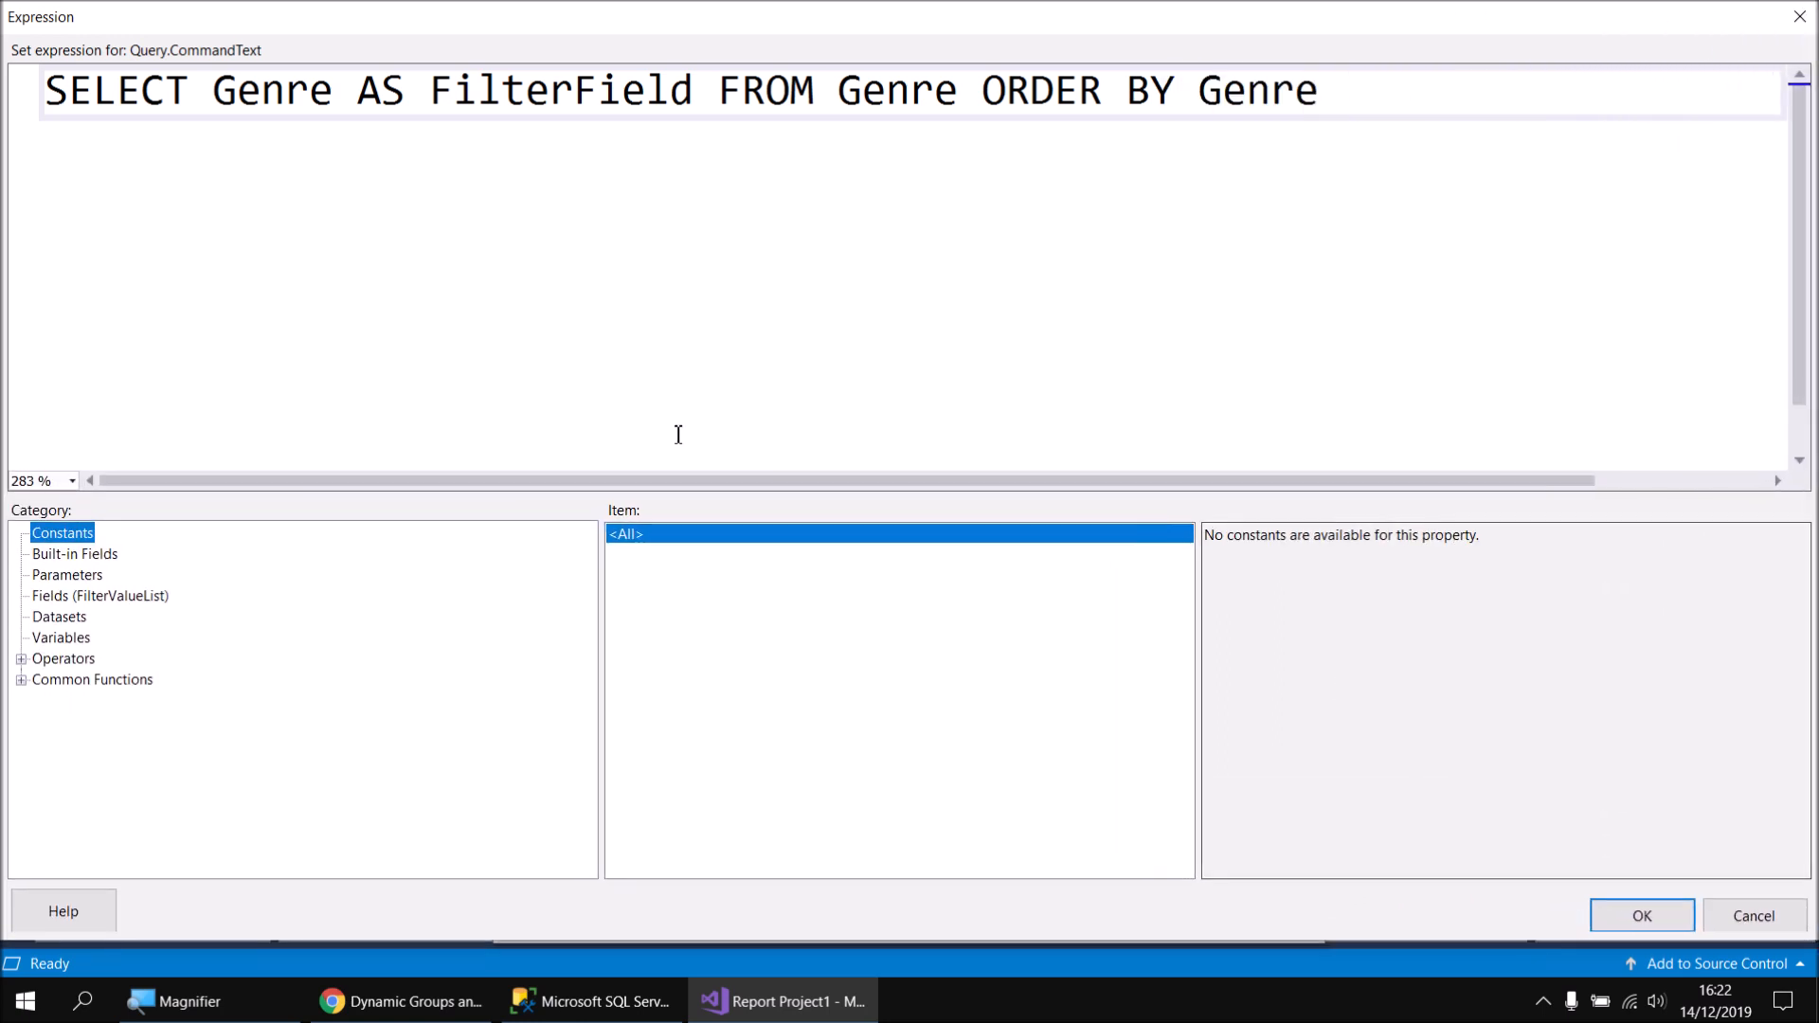
Highlight each Genre reference in the query expression and list the report parameters available to it
left_click_drag(216, 92, 333, 92)
left_click_drag(844, 95, 960, 95)
left_click_drag(1203, 93, 1318, 95)
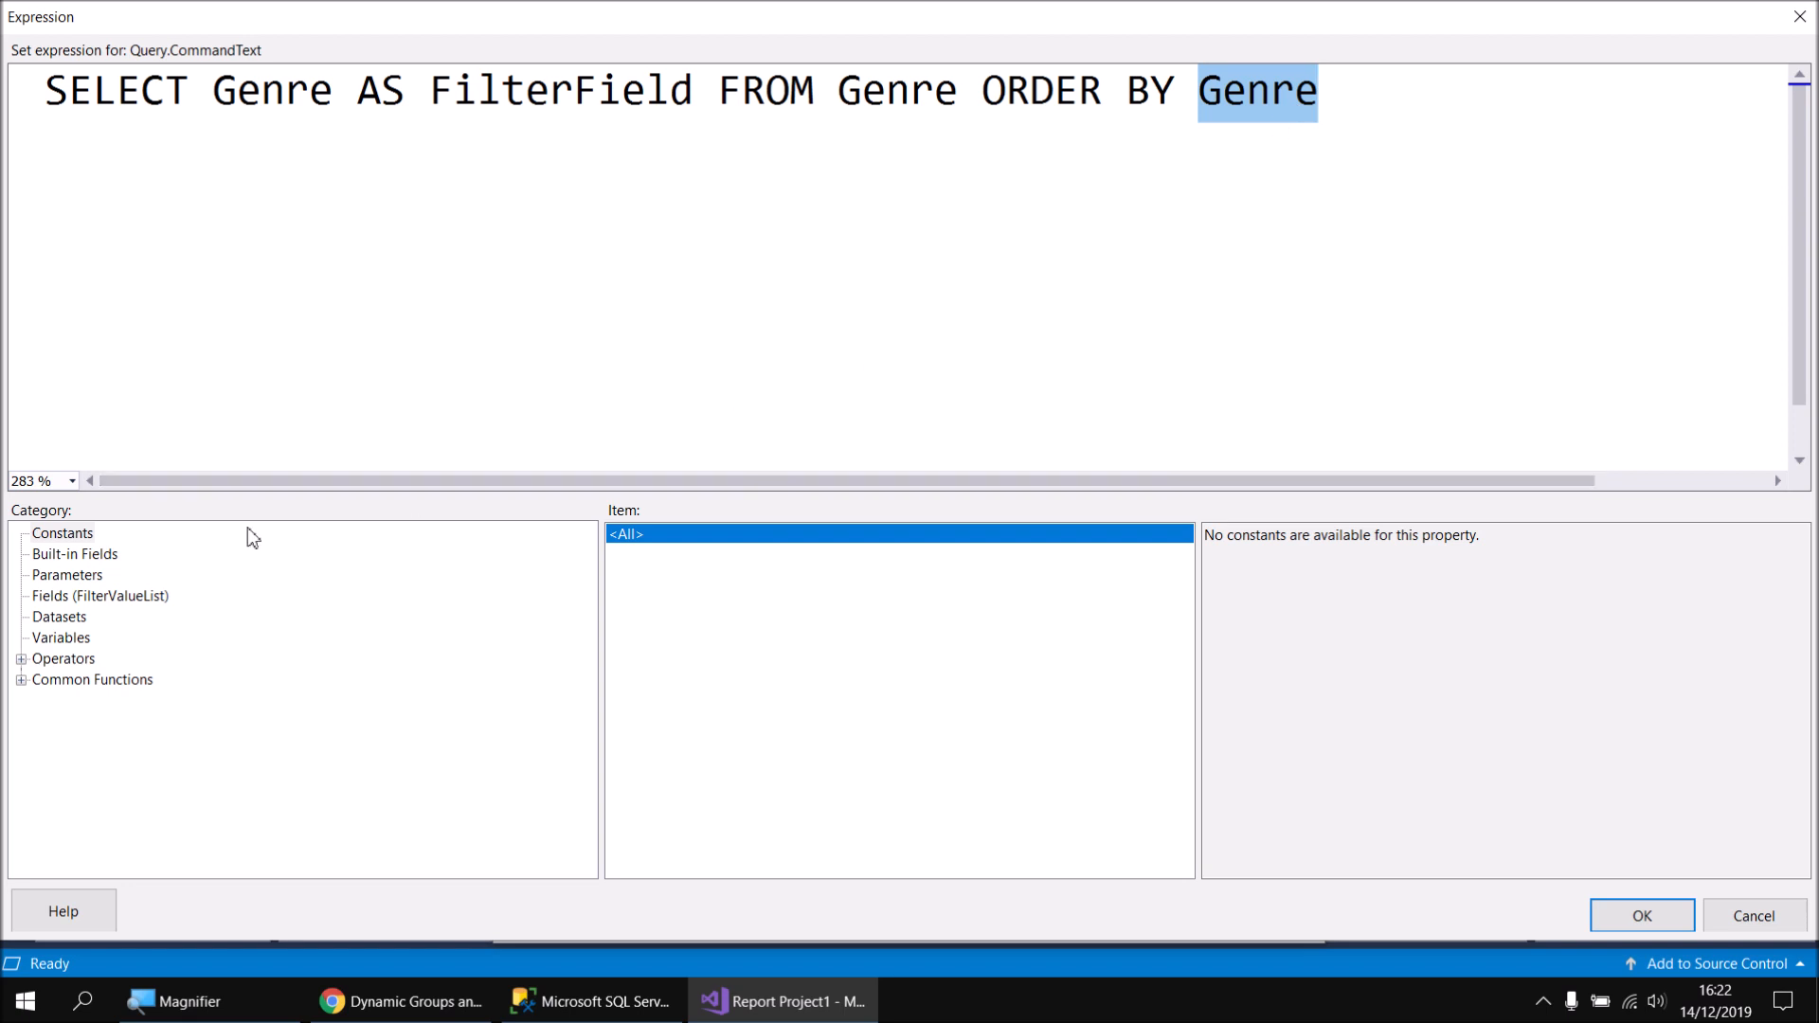
left_click(78, 578)
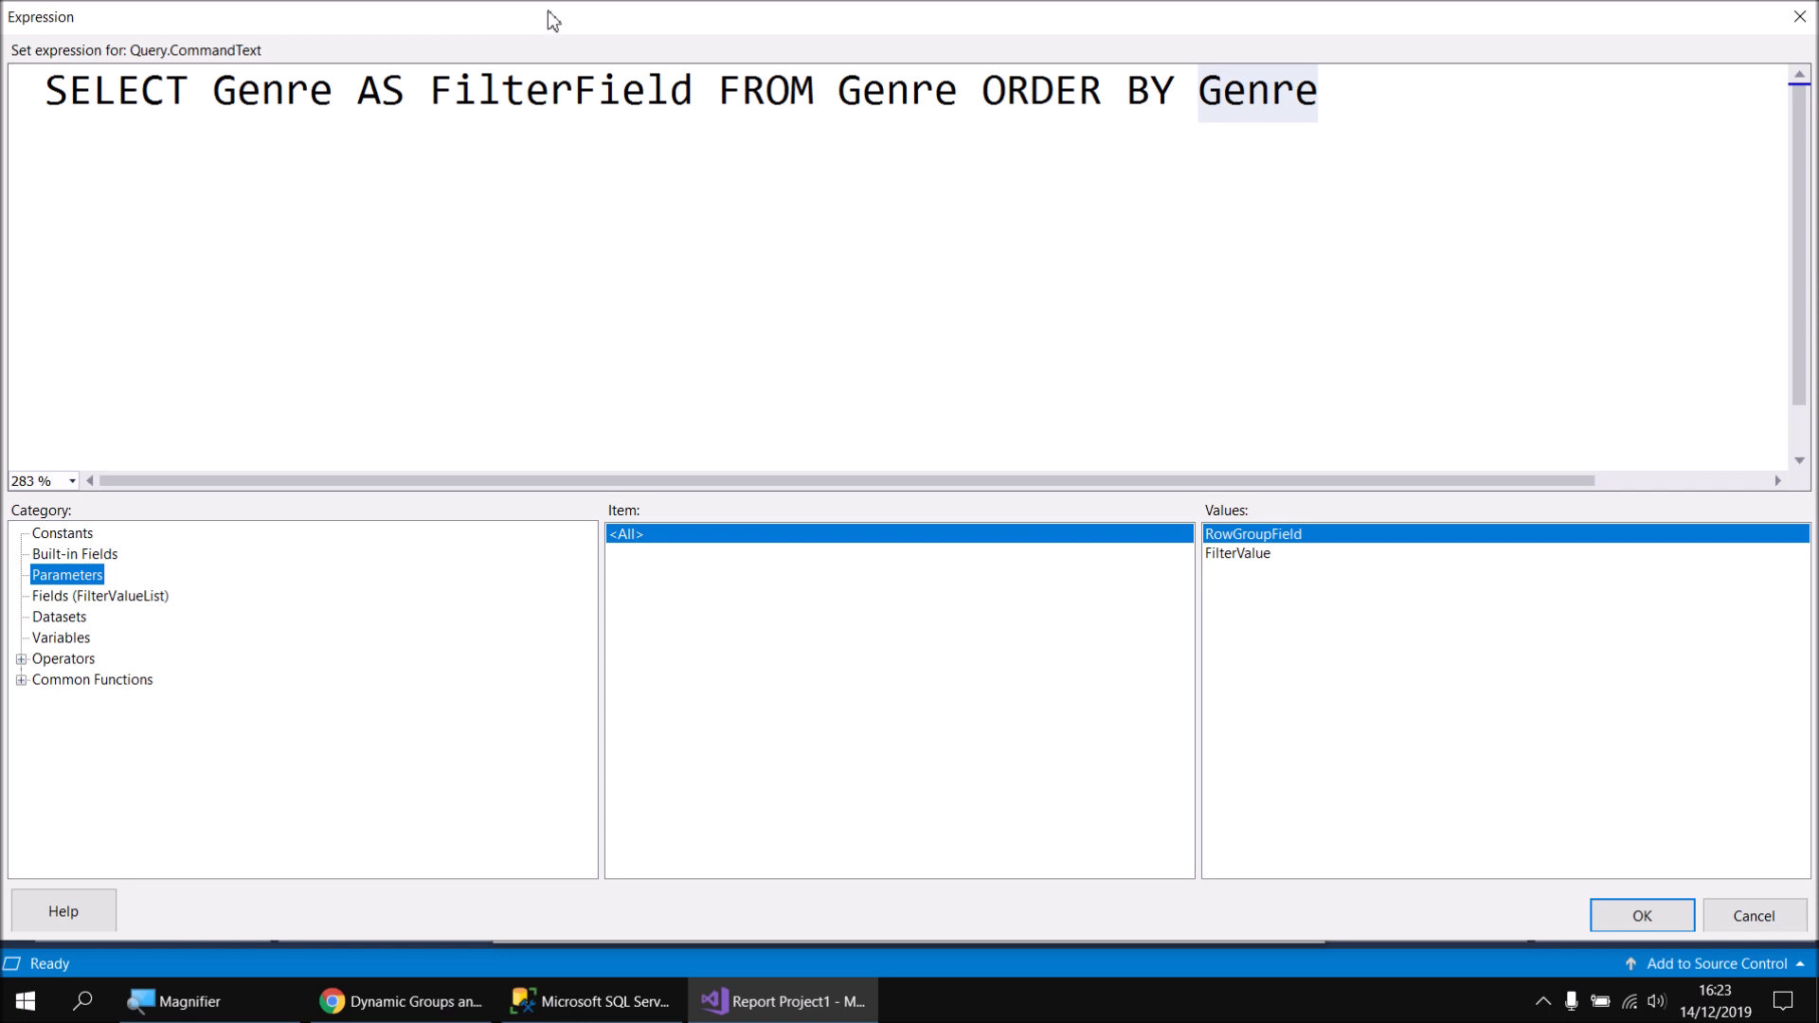
Switch to SQL Server Management Studio and examine the Movies database's tables and the columns of dbo.Studio
left_click(578, 996)
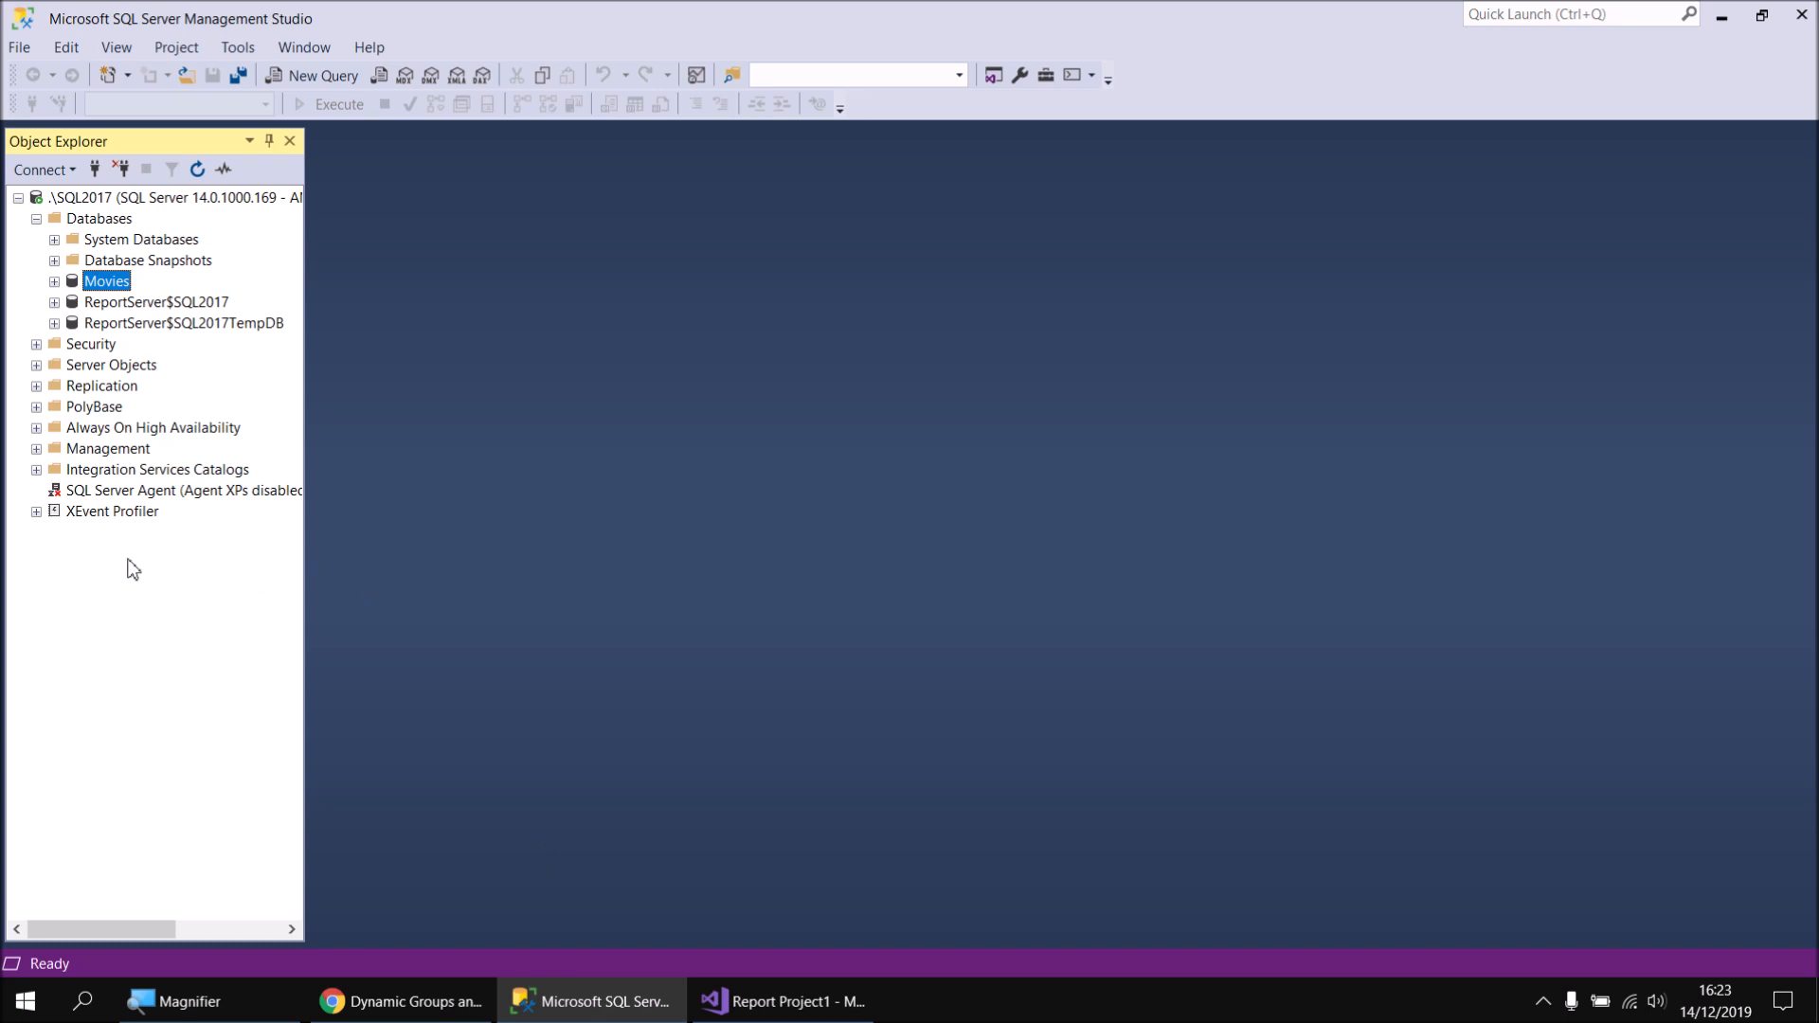
left_click(54, 281)
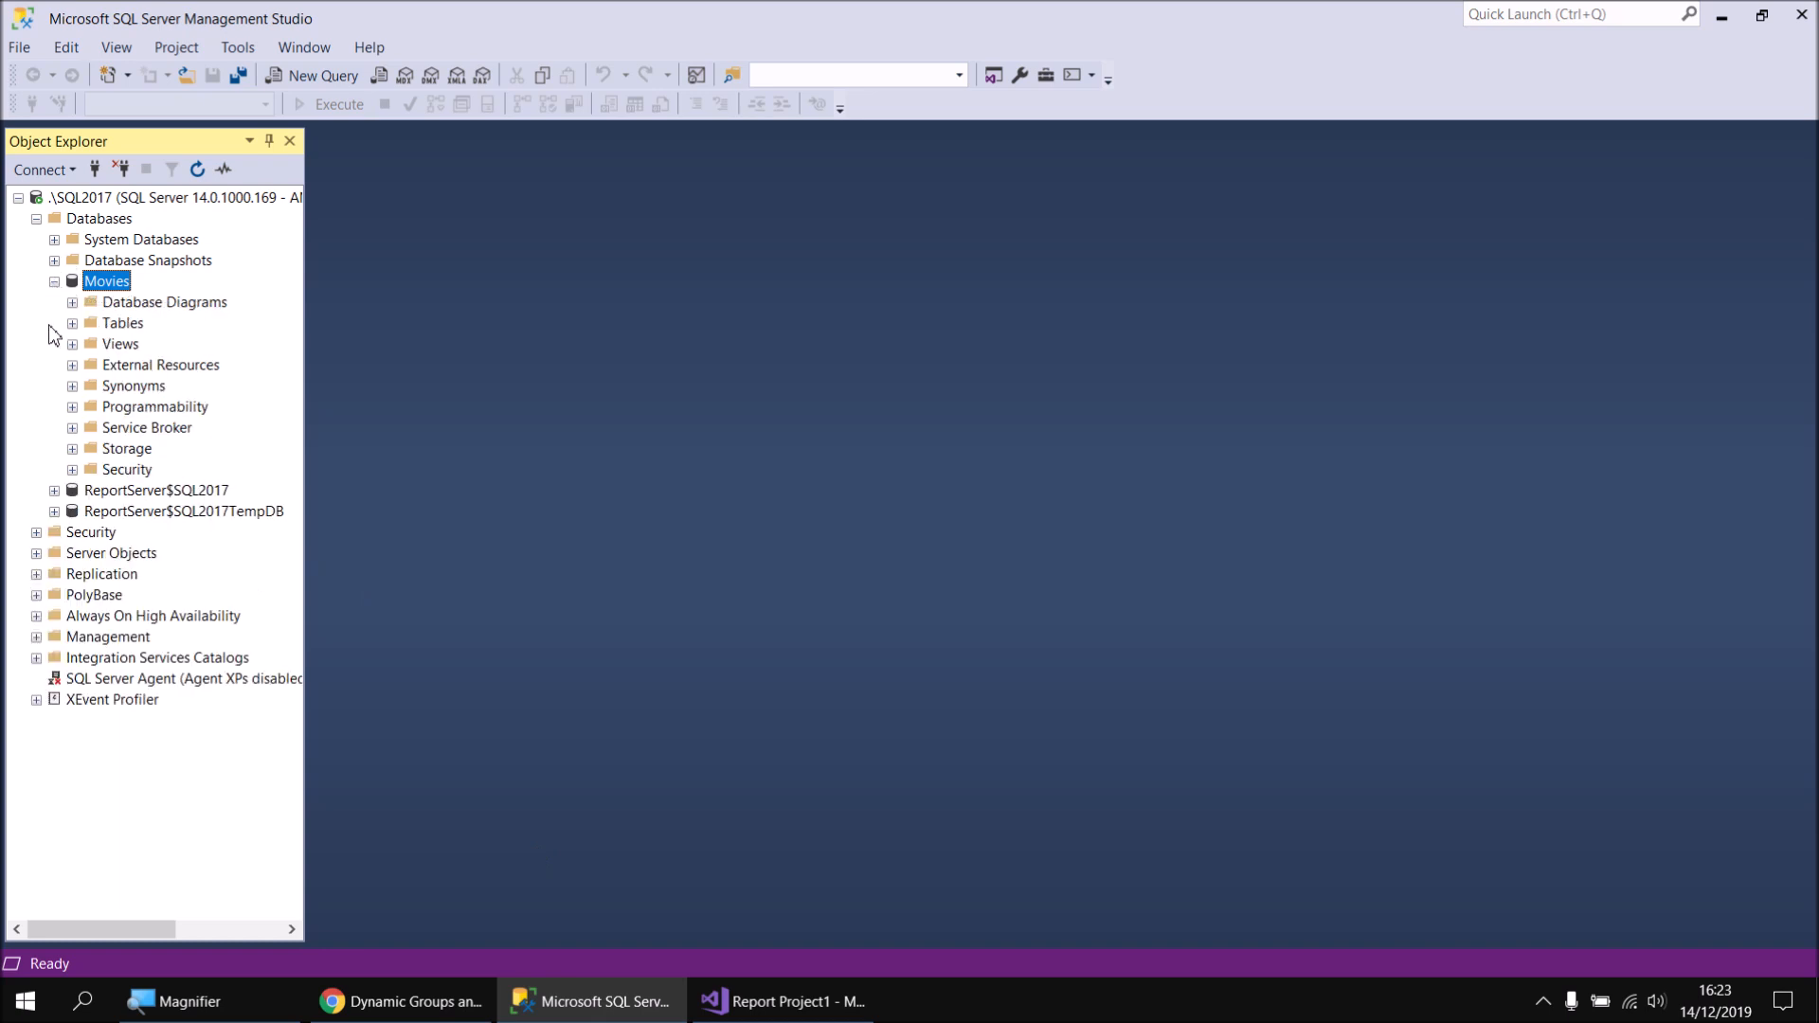
left_click(72, 323)
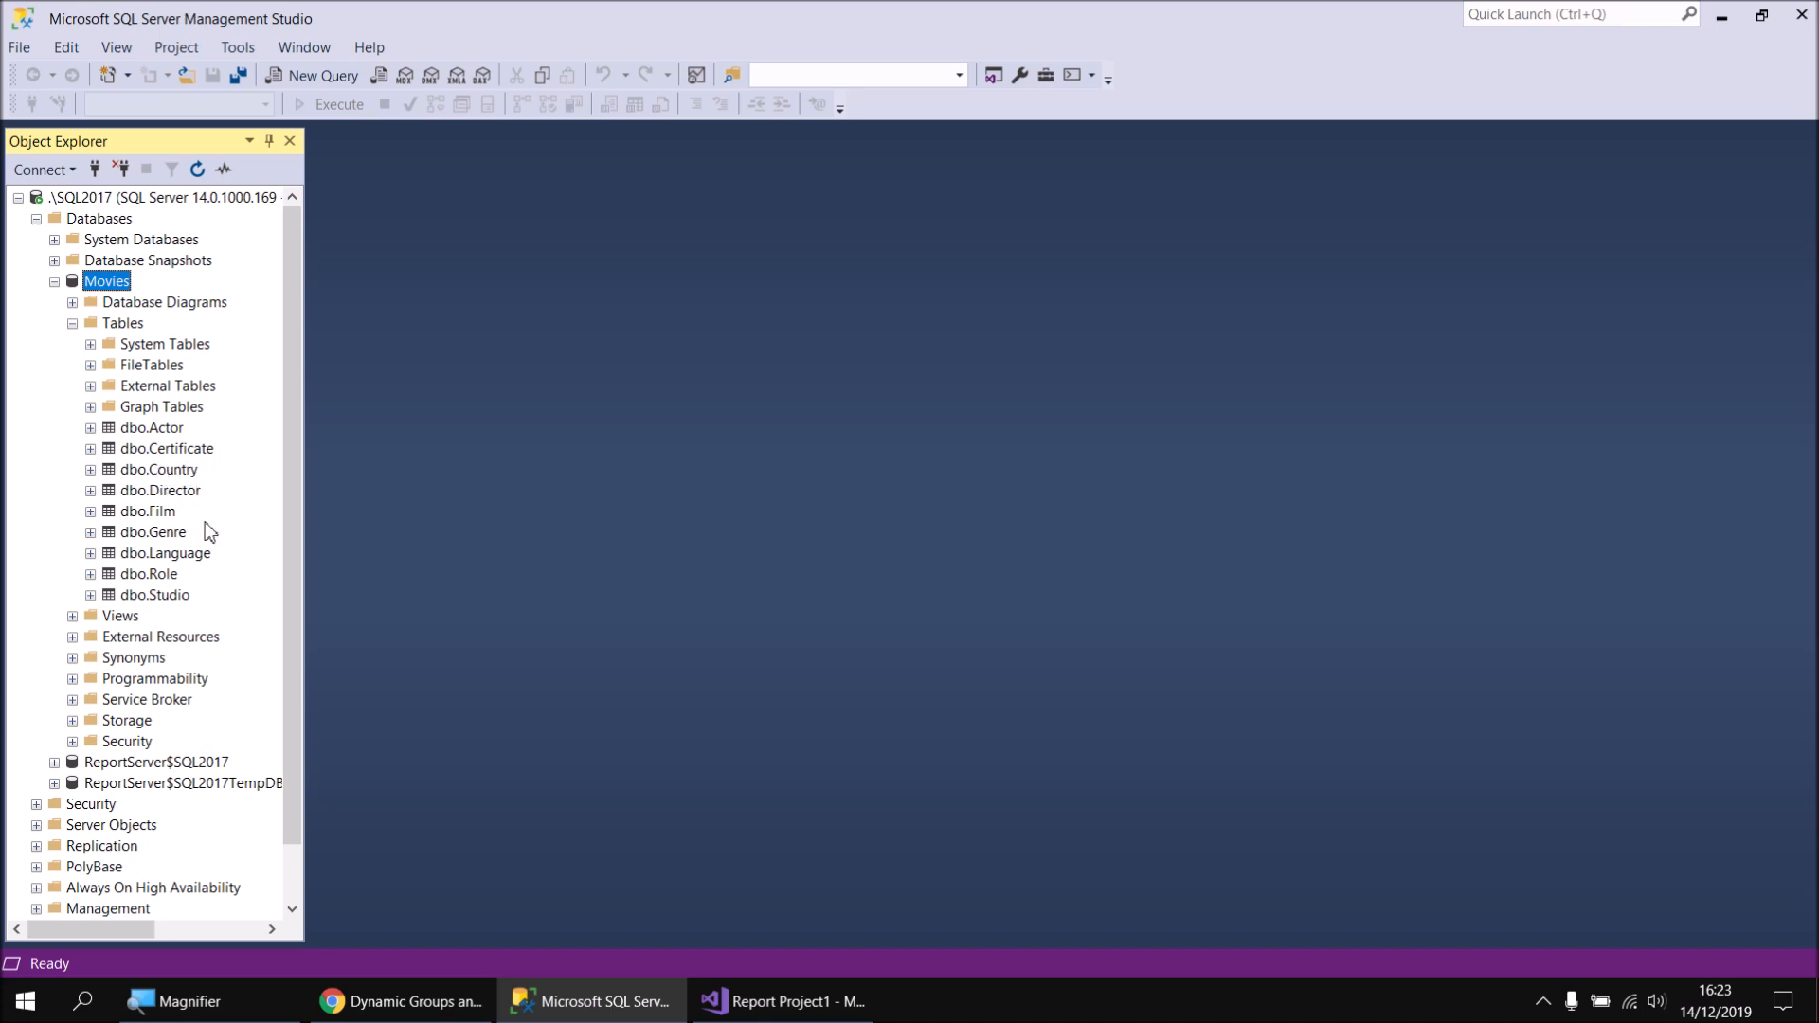
left_click(91, 596)
left_click(109, 617)
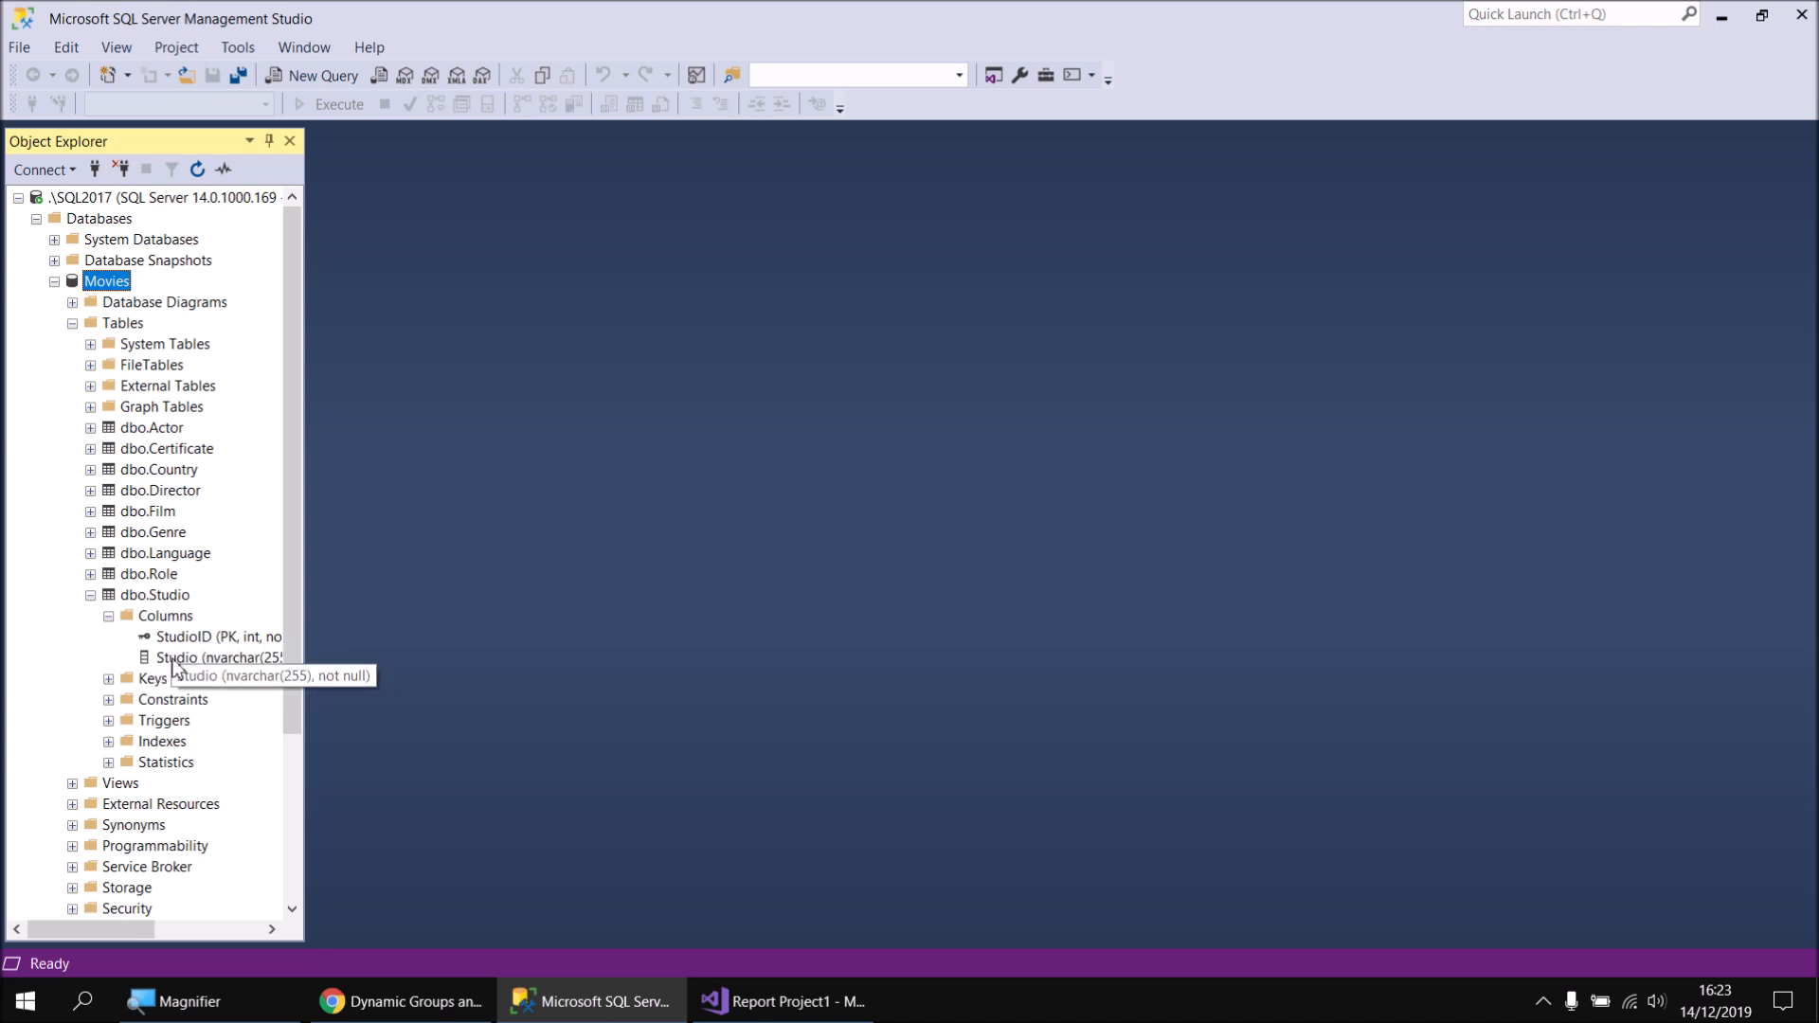
Examine the columns of the dbo.Genre, dbo.Country and dbo.Certificate tables in the Movies database
left_click(90, 531)
left_click(108, 552)
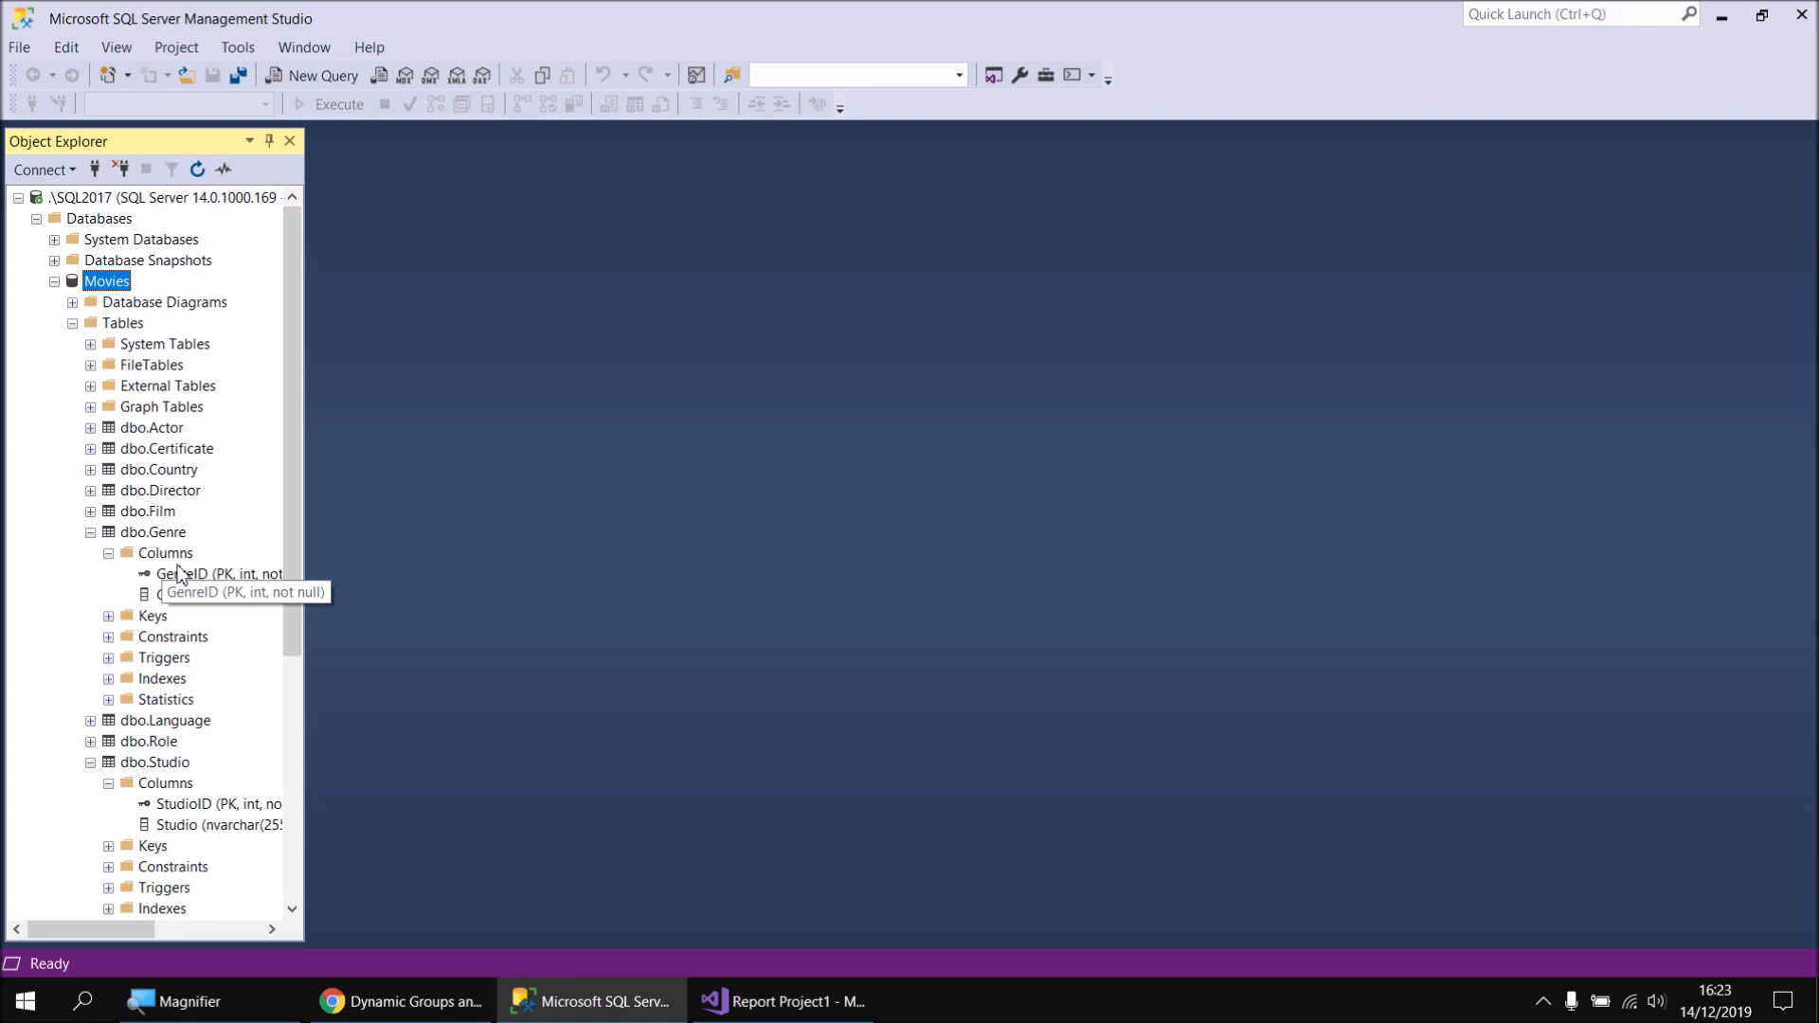
left_click(90, 469)
left_click(108, 490)
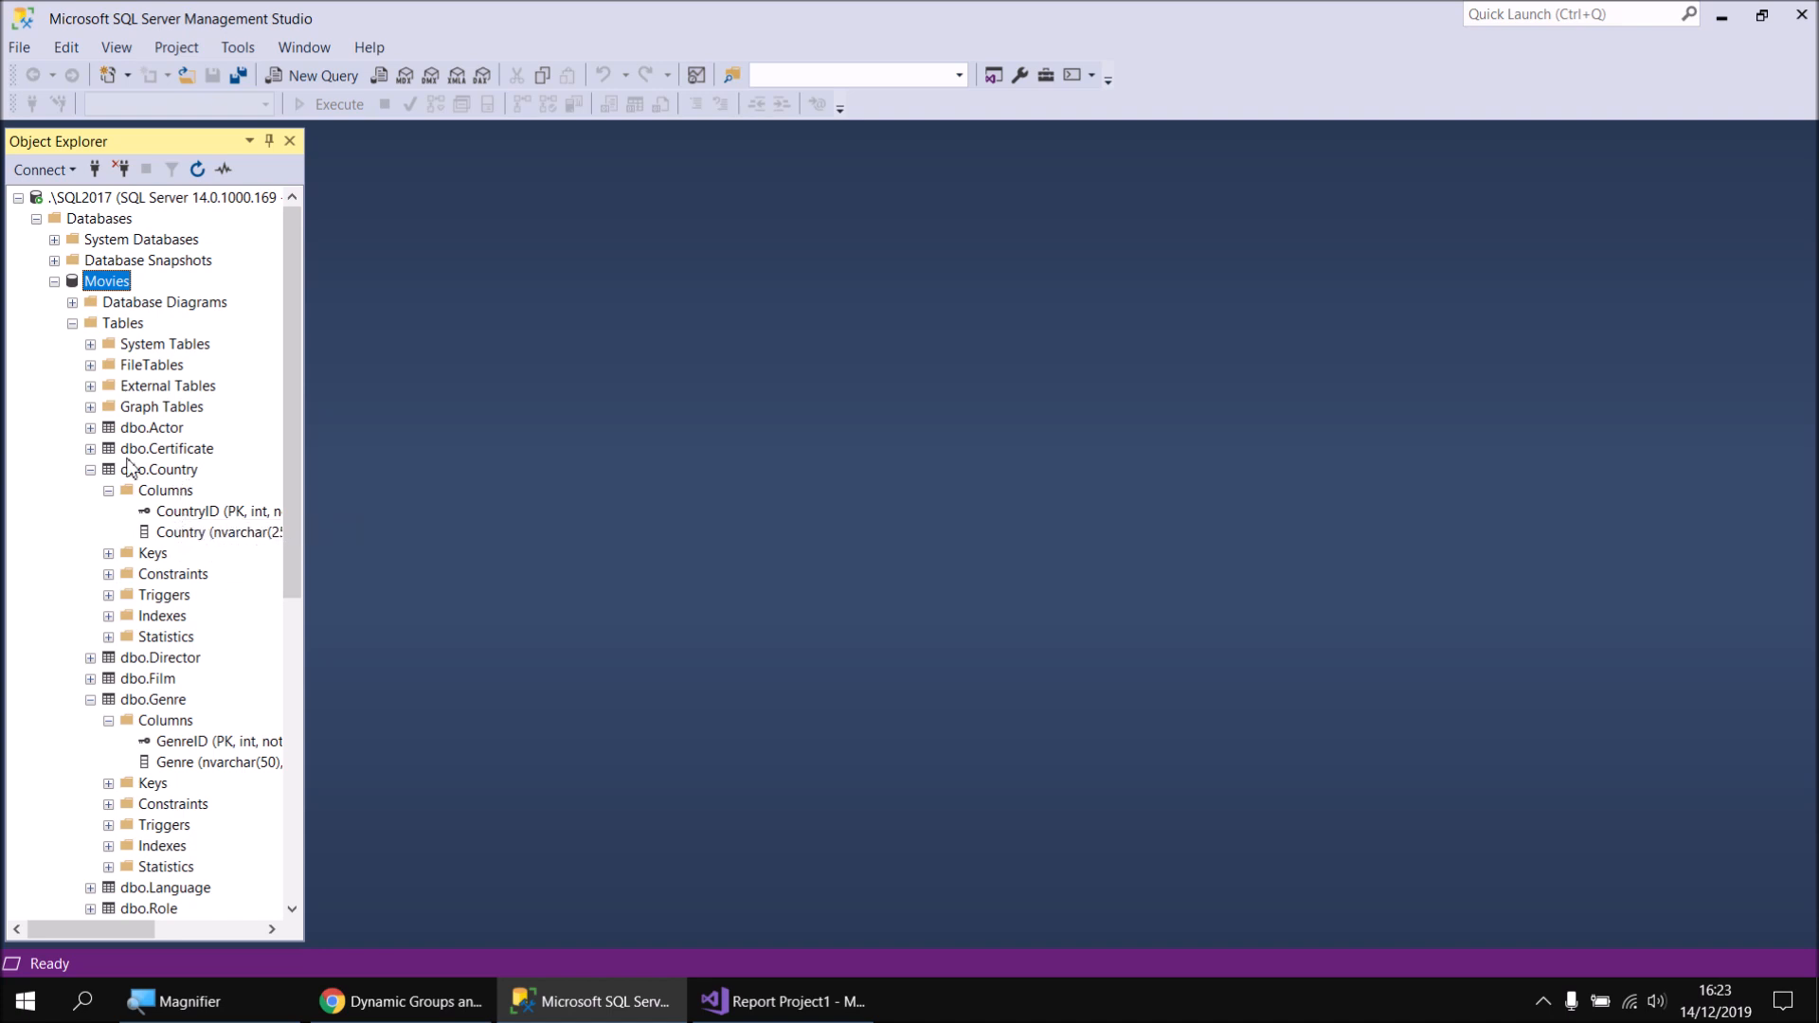
left_click(90, 448)
left_click(108, 469)
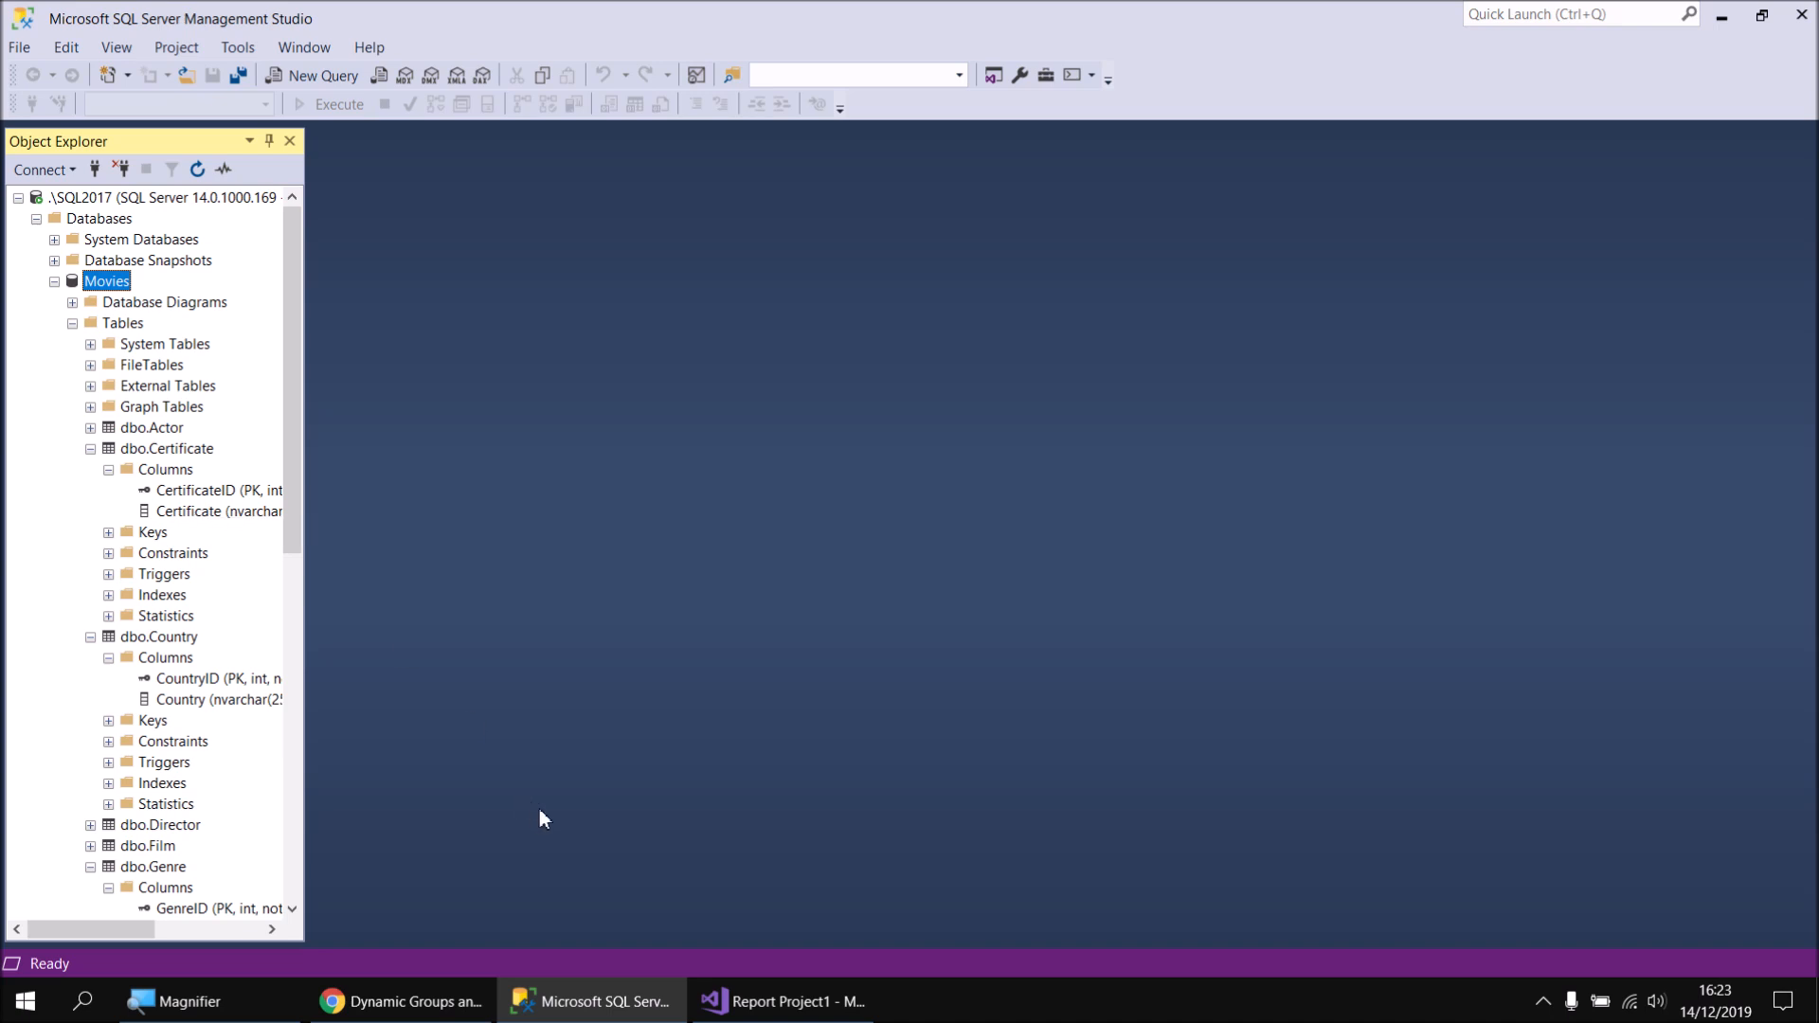
Switch back to the query expression in Visual Studio and insert an equals sign and an opening double quote before SELECT
left_click(766, 1011)
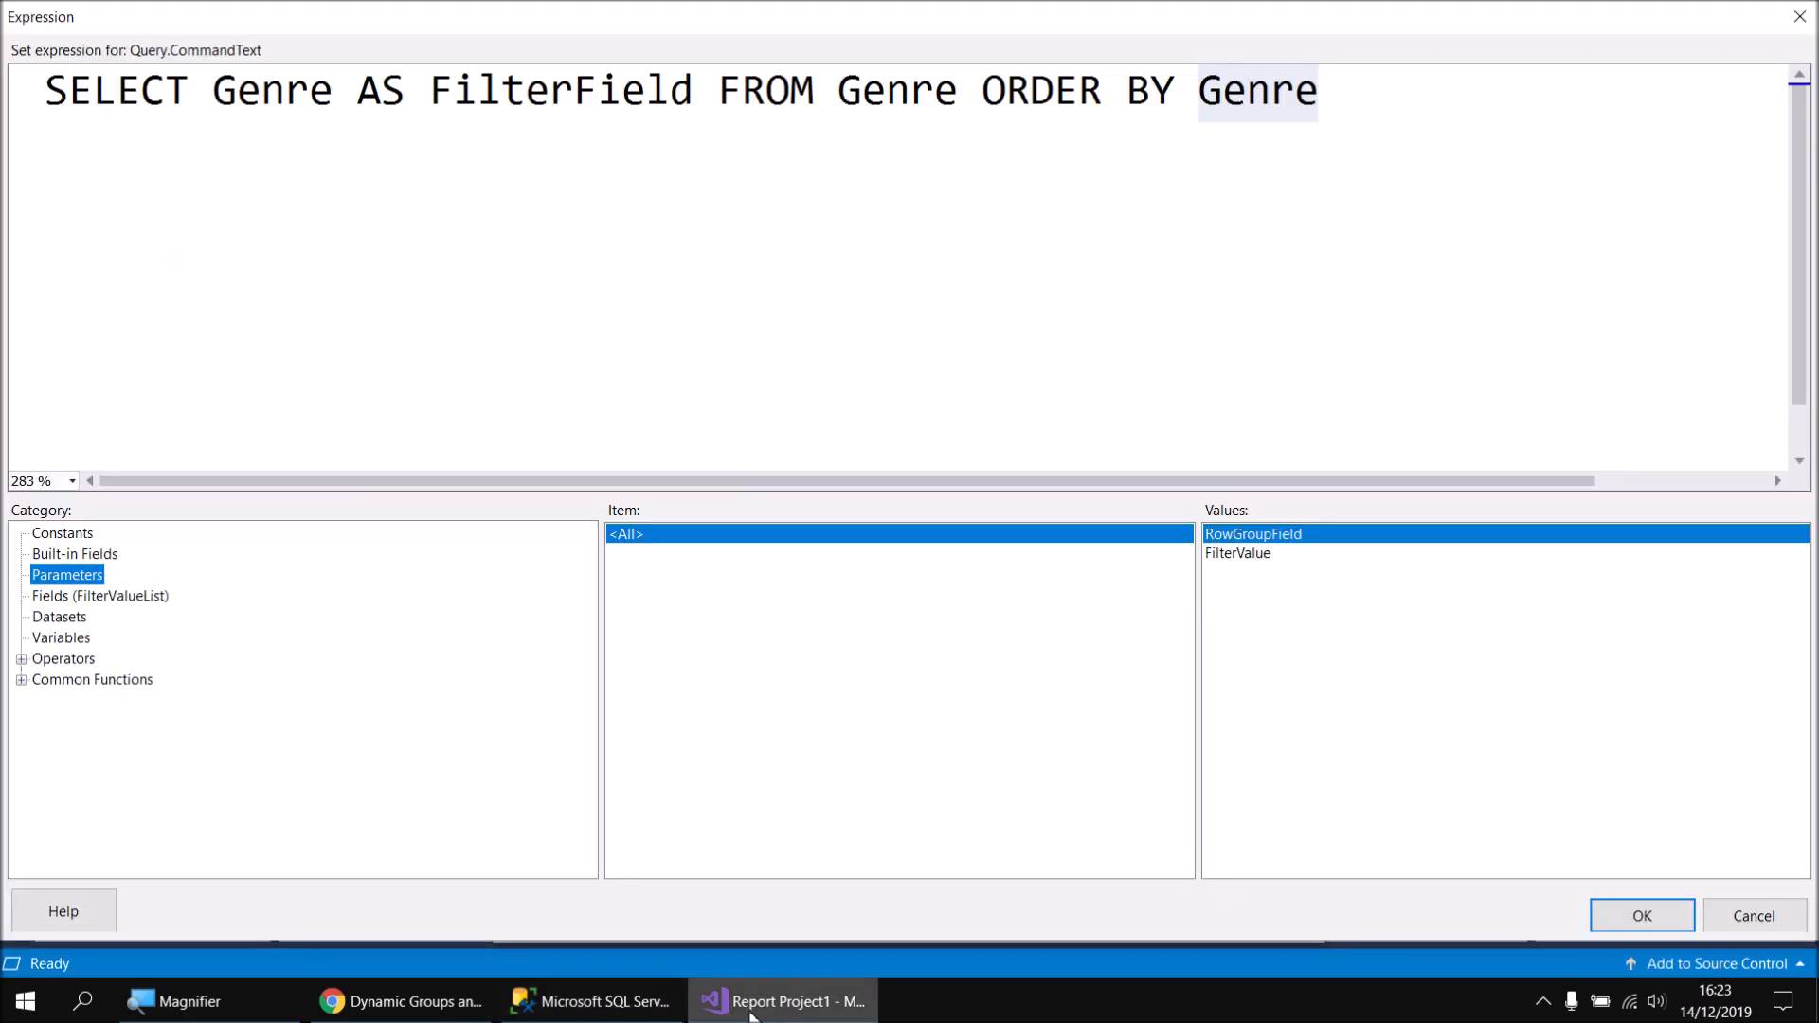
left_click(49, 86)
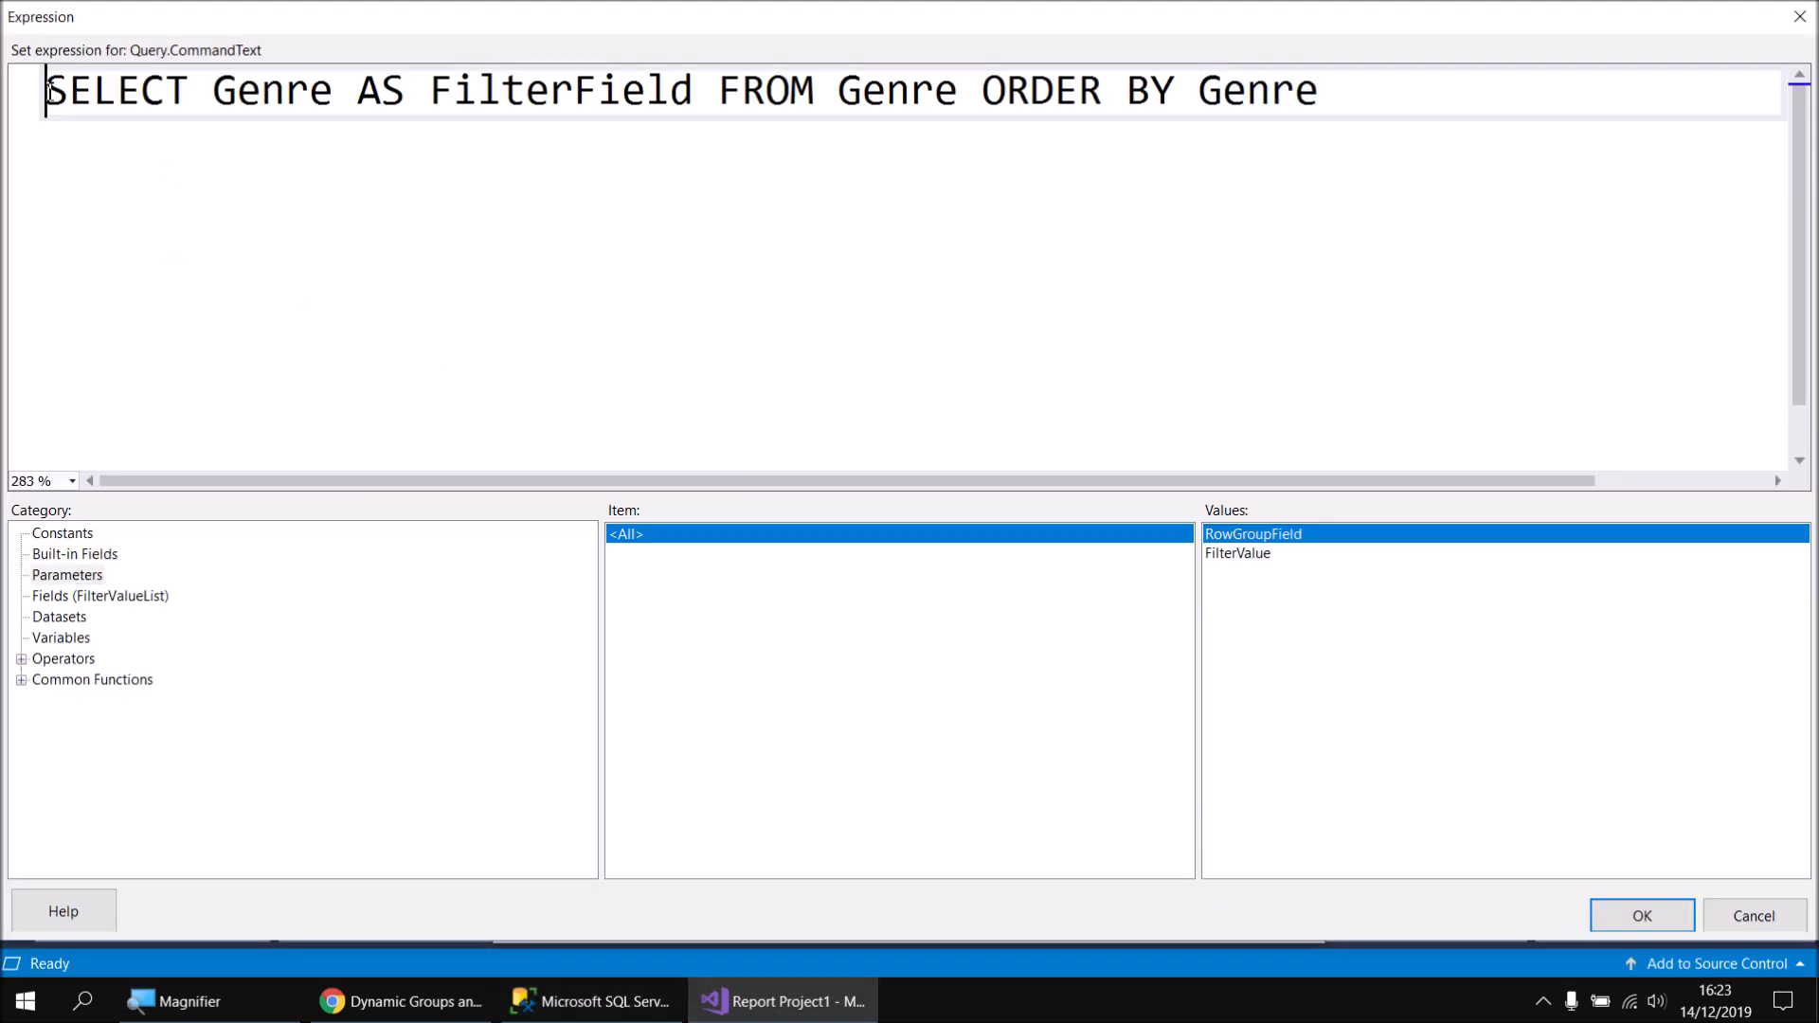
left_click_drag(48, 90, 1326, 93)
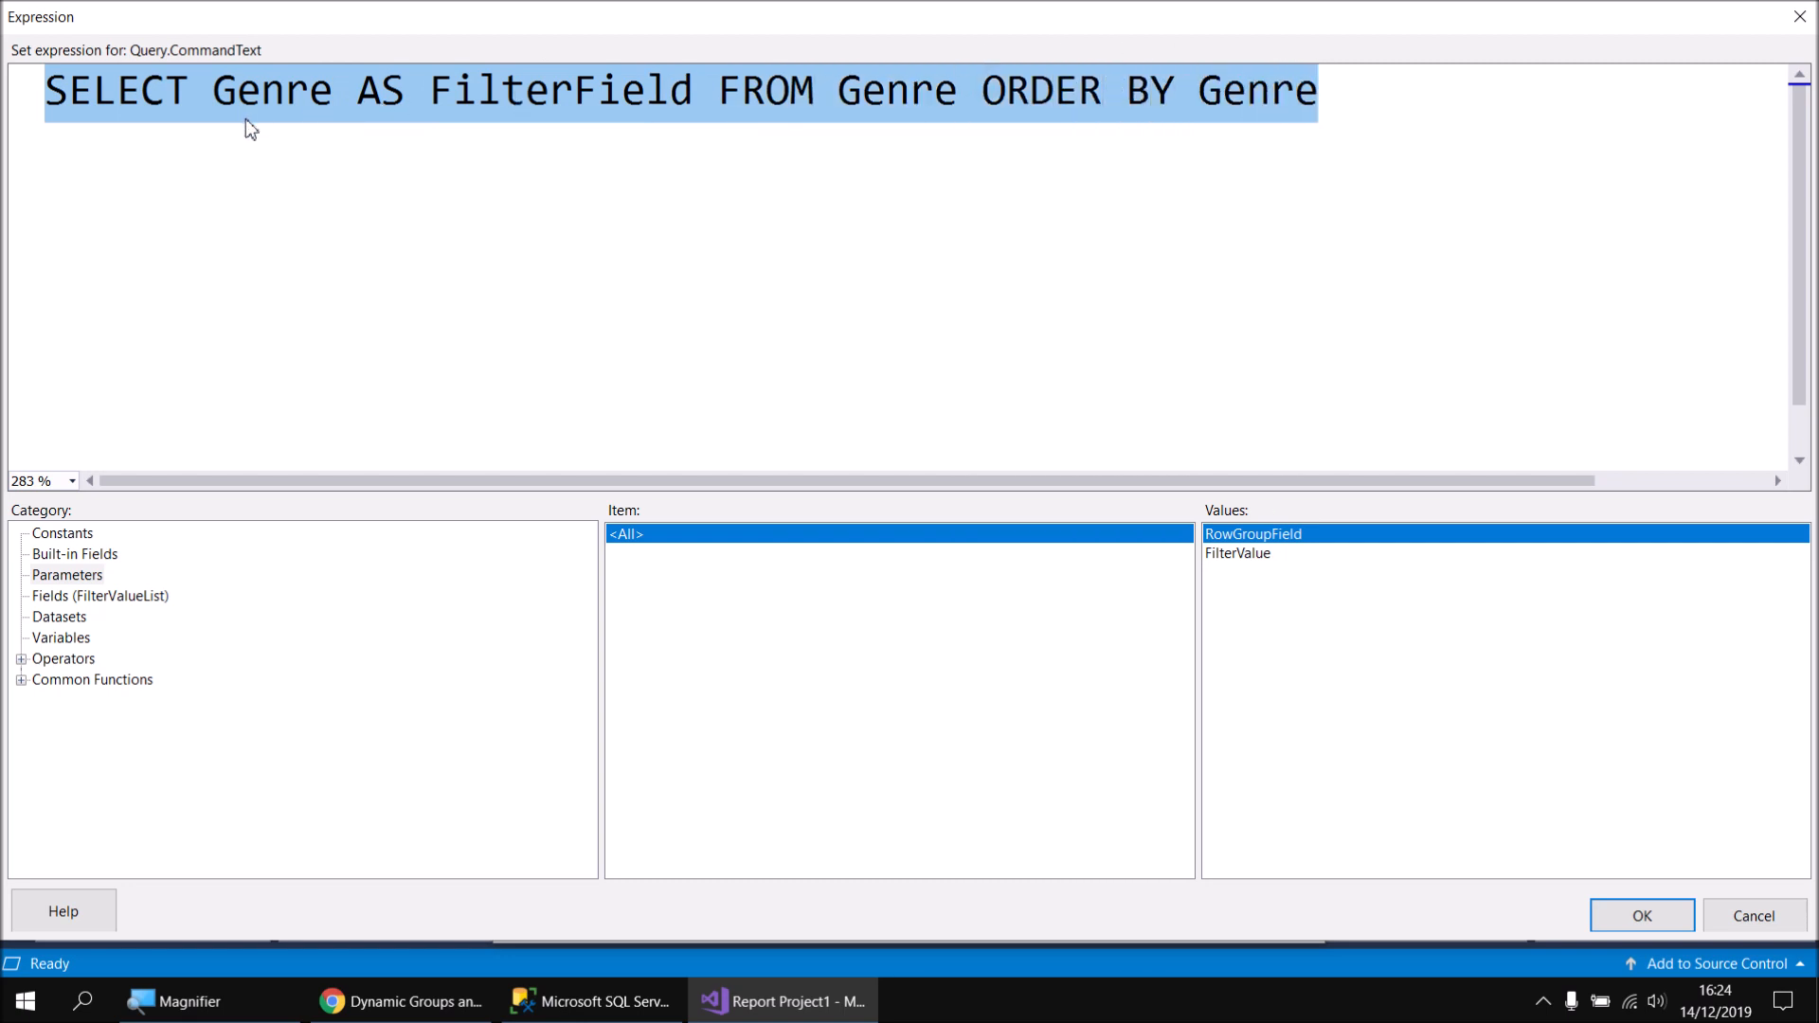
left_click(49, 95)
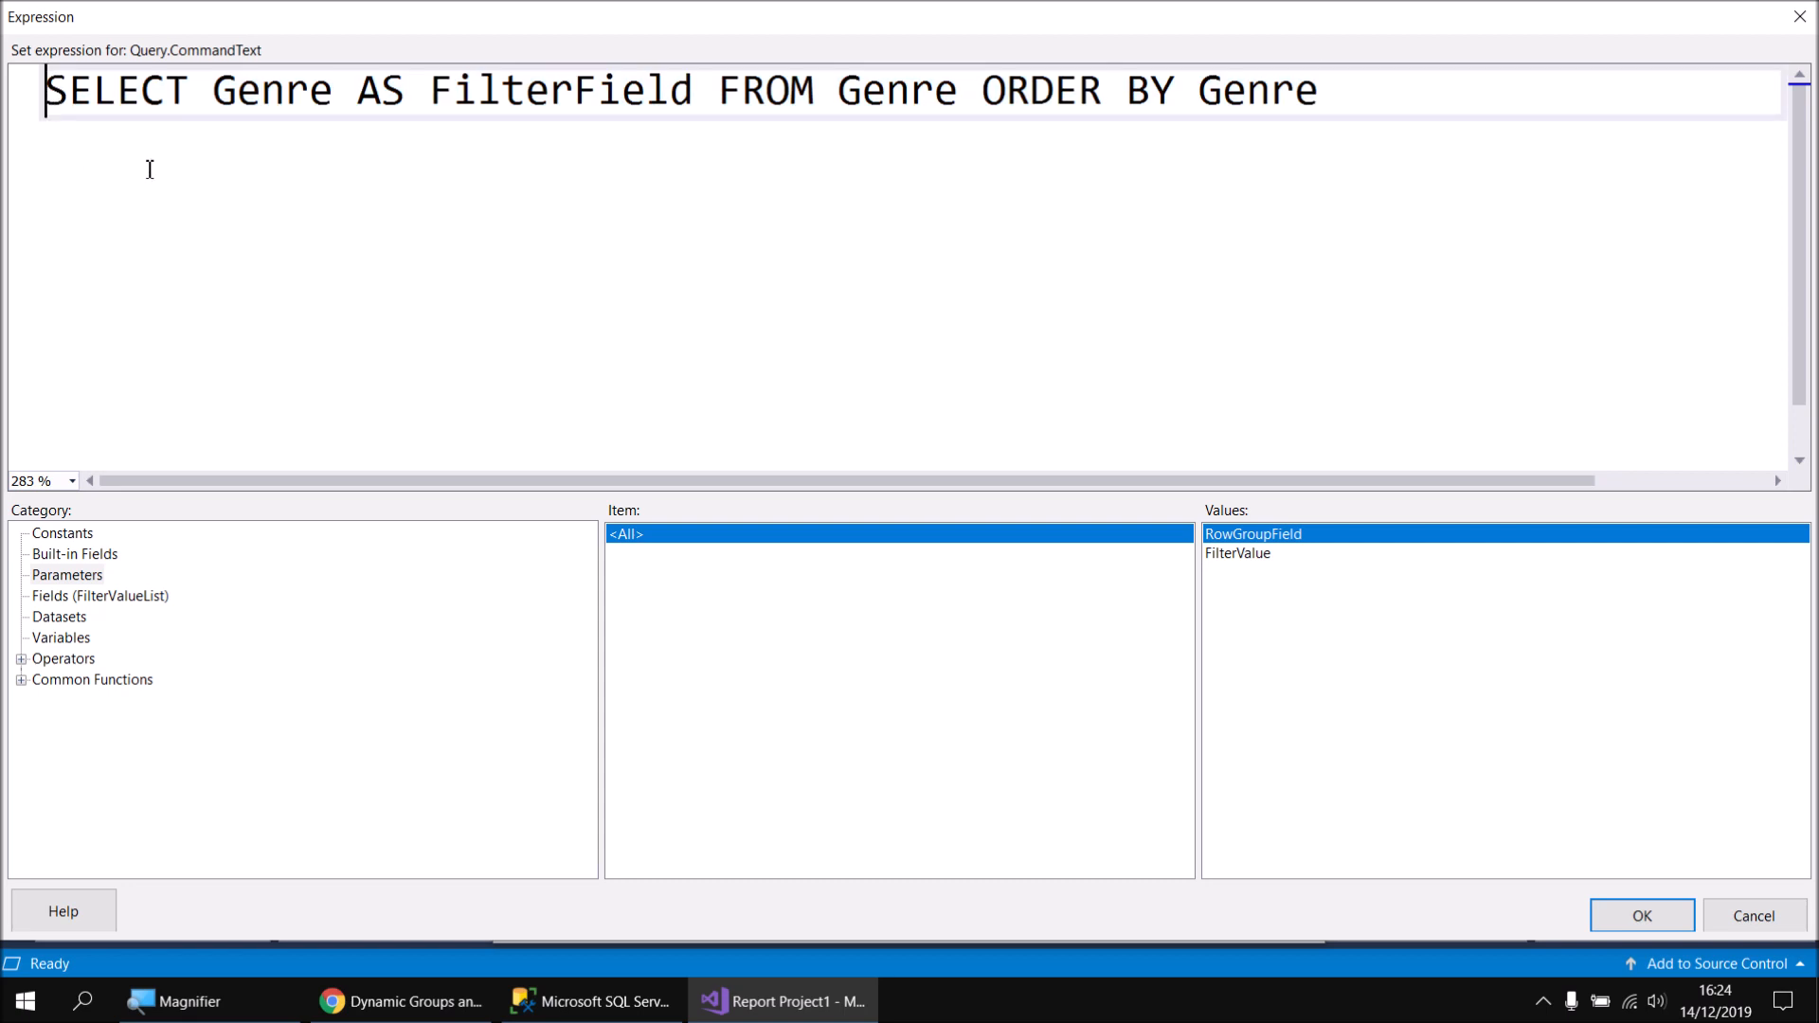
type("=")
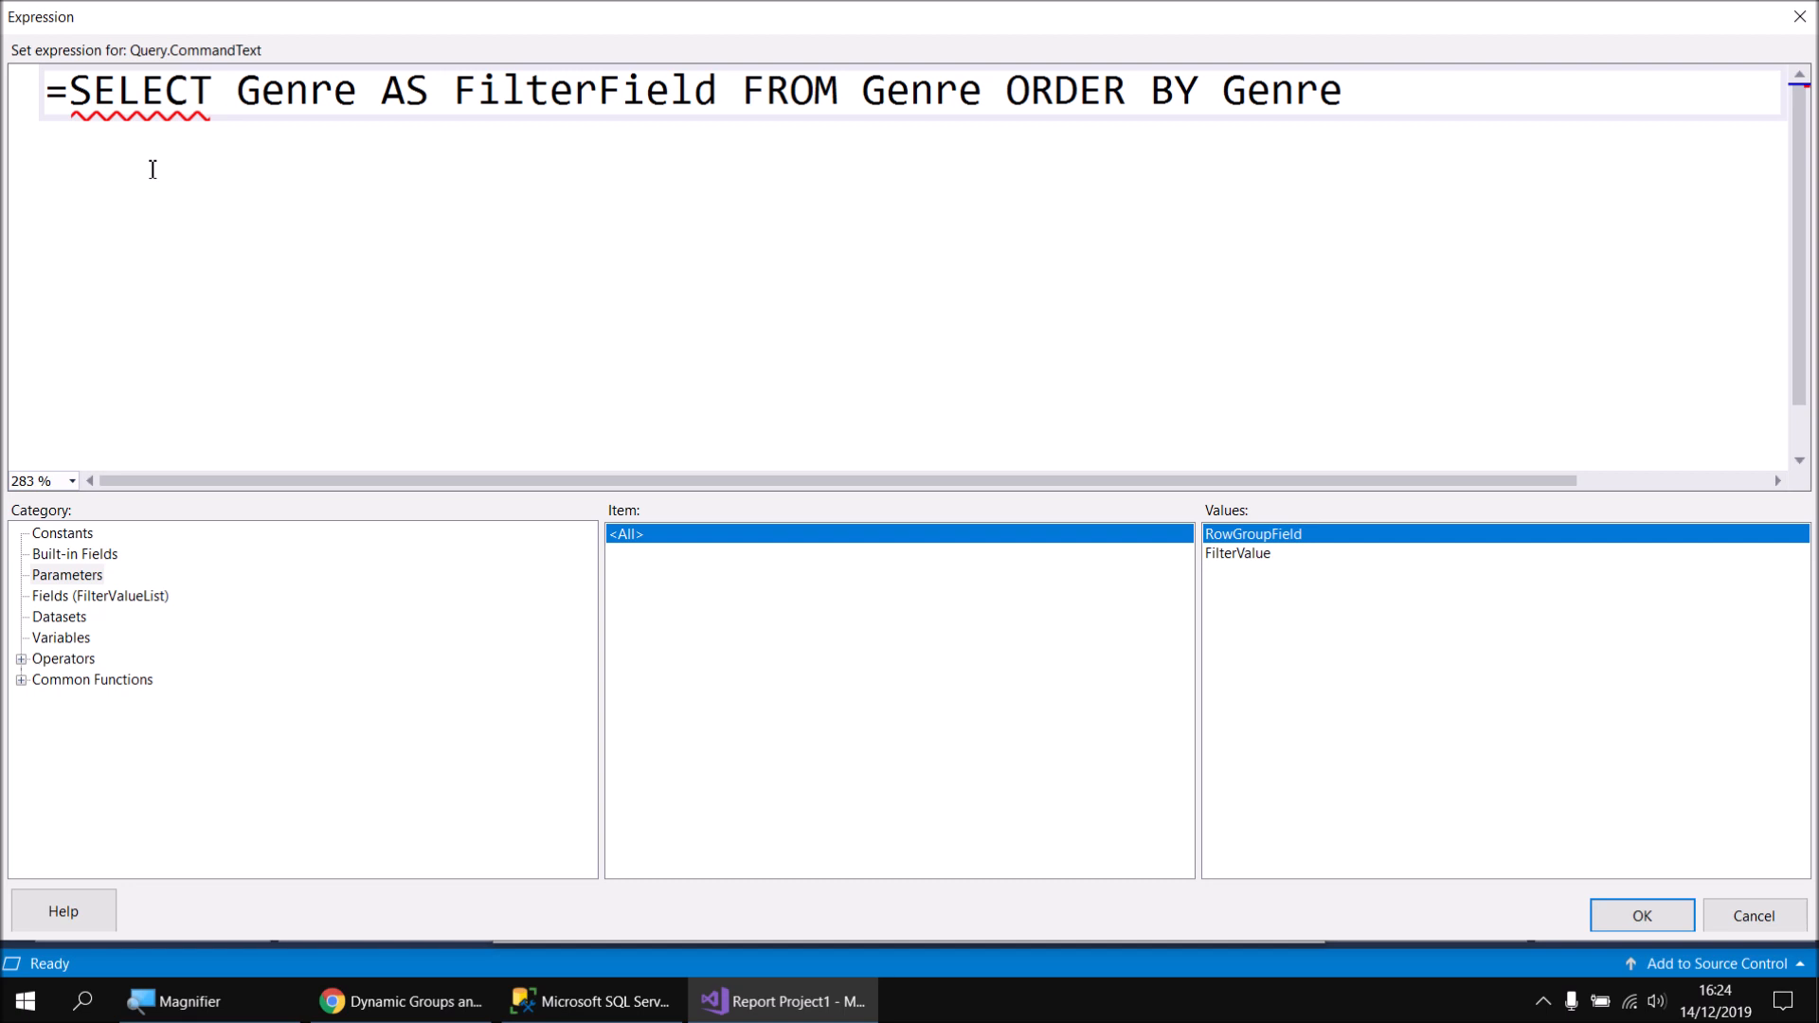
type("\"")
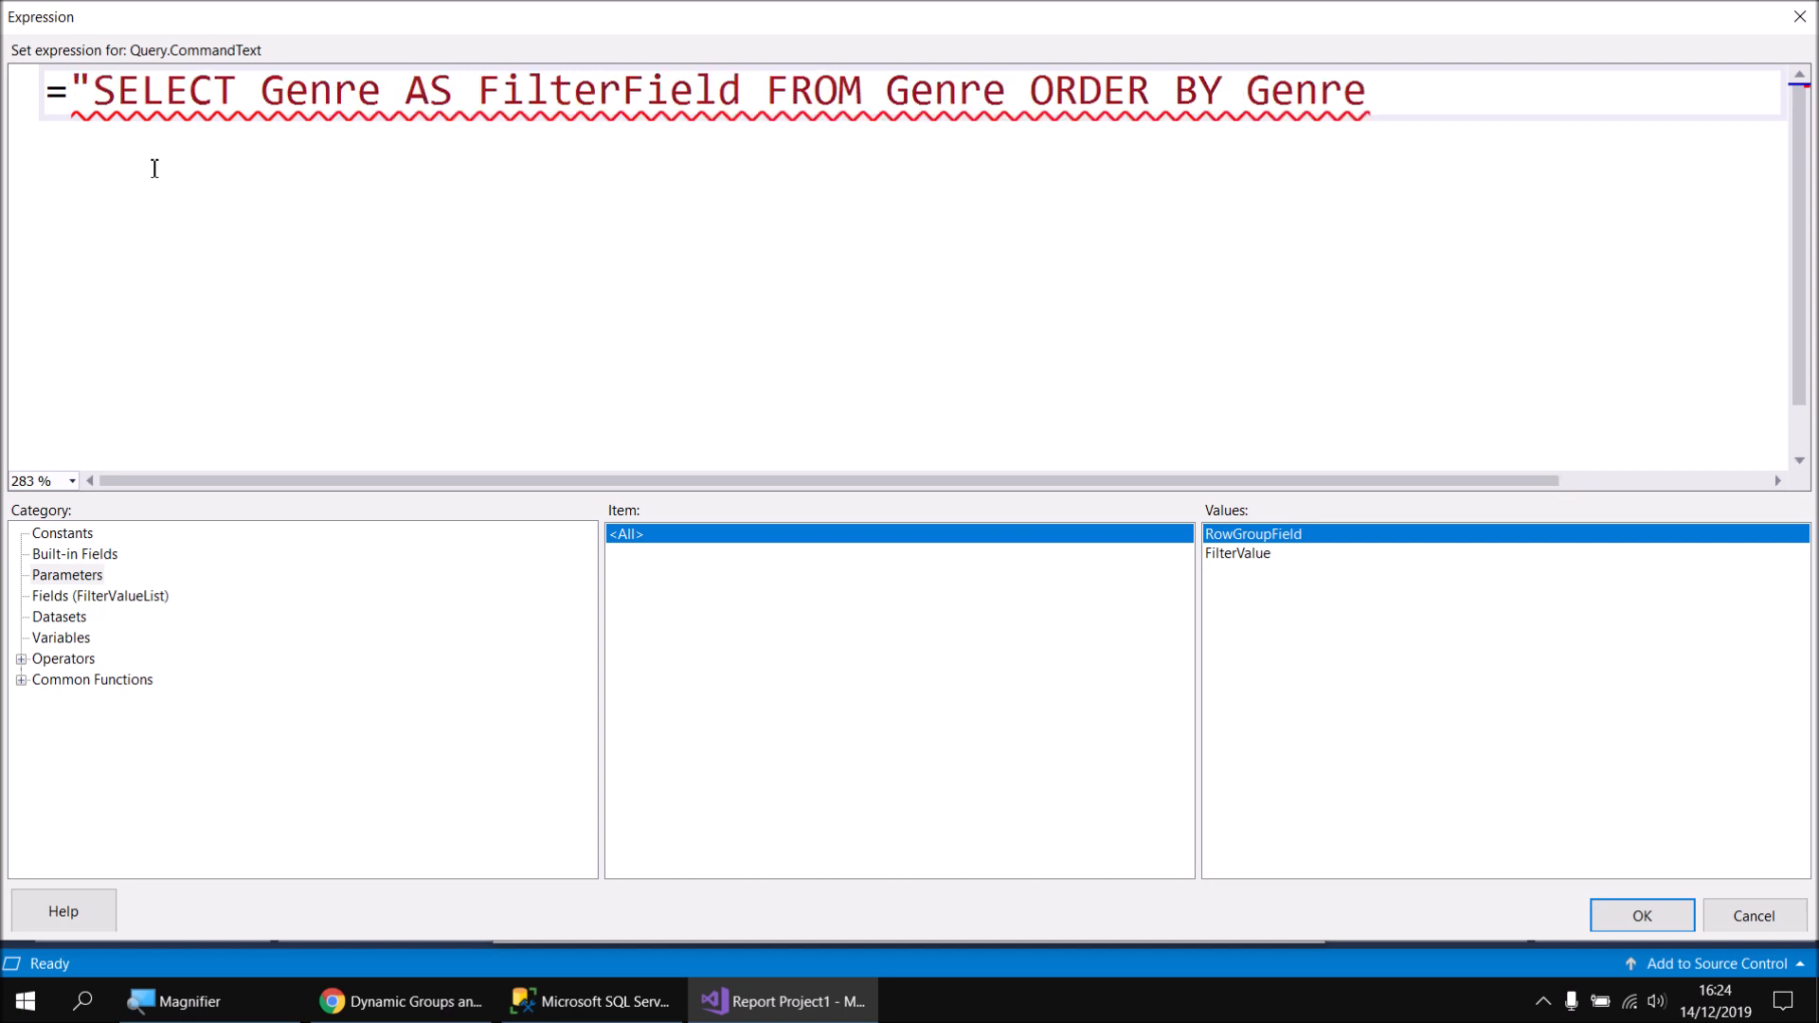
Close the string literal after SELECT and its trailing space, separating it from the first Genre with a space
left_click(264, 92)
type("\"")
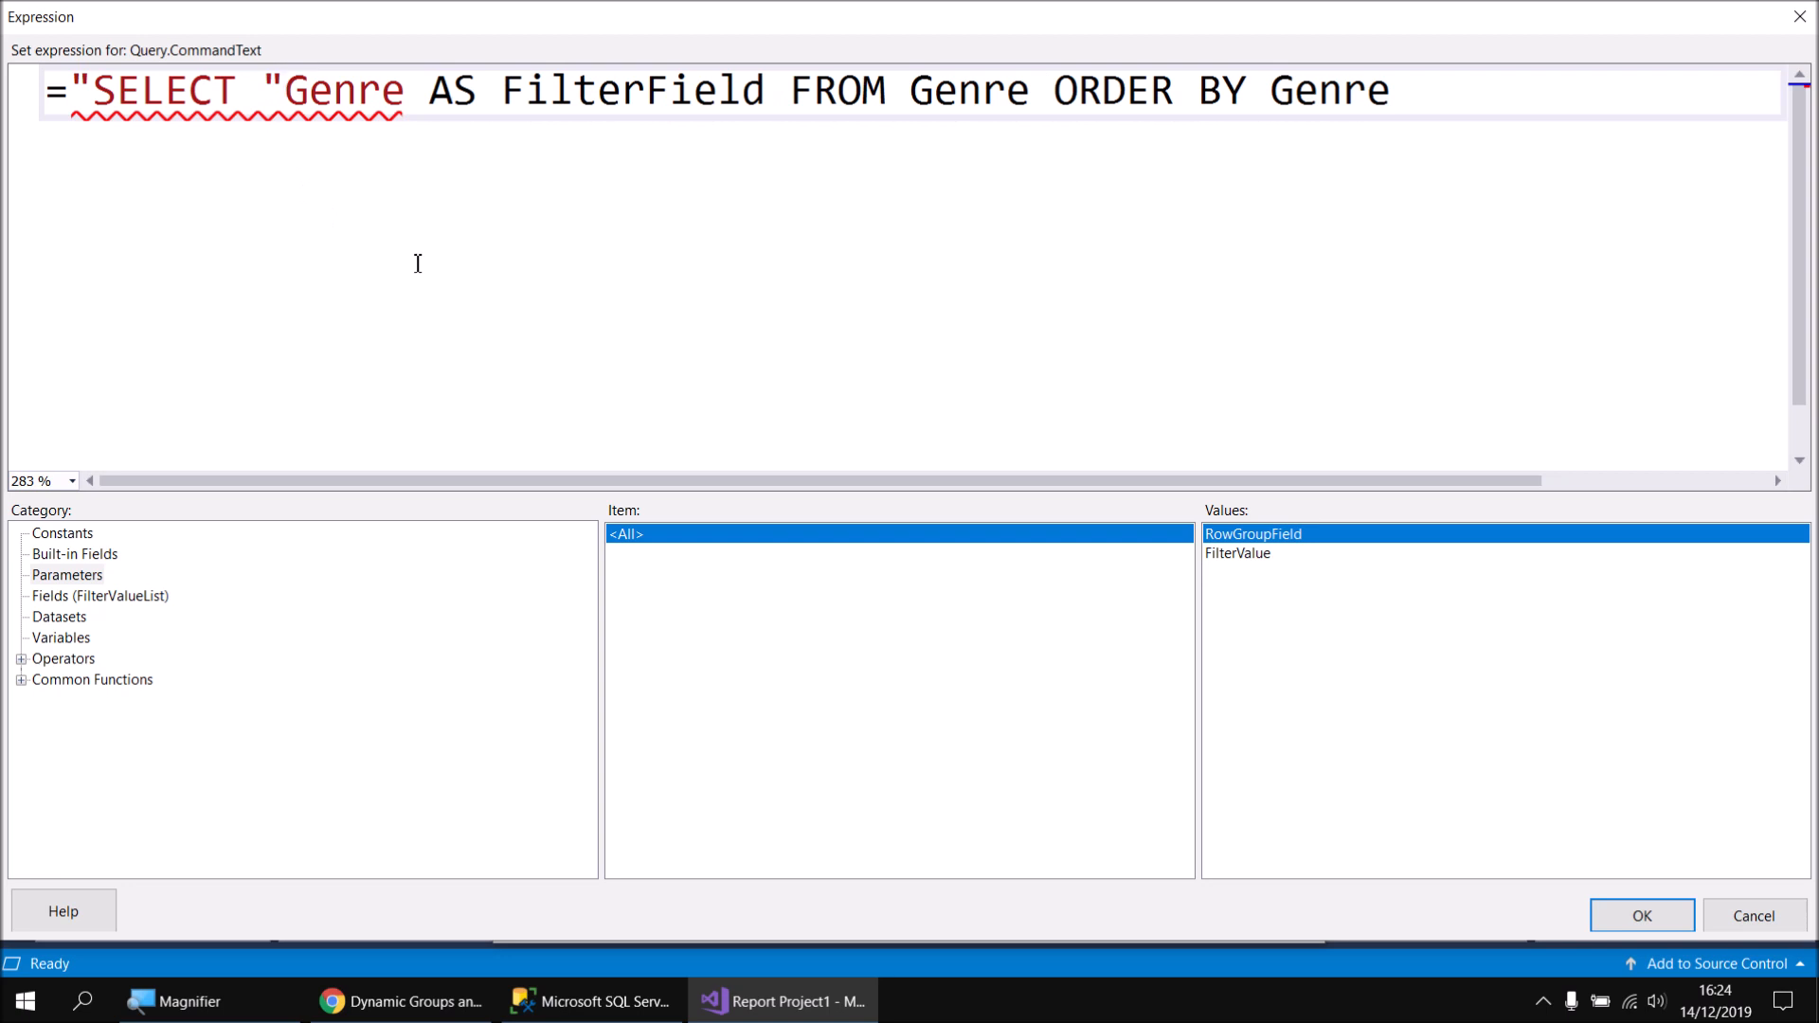
left_click_drag(82, 92, 283, 80)
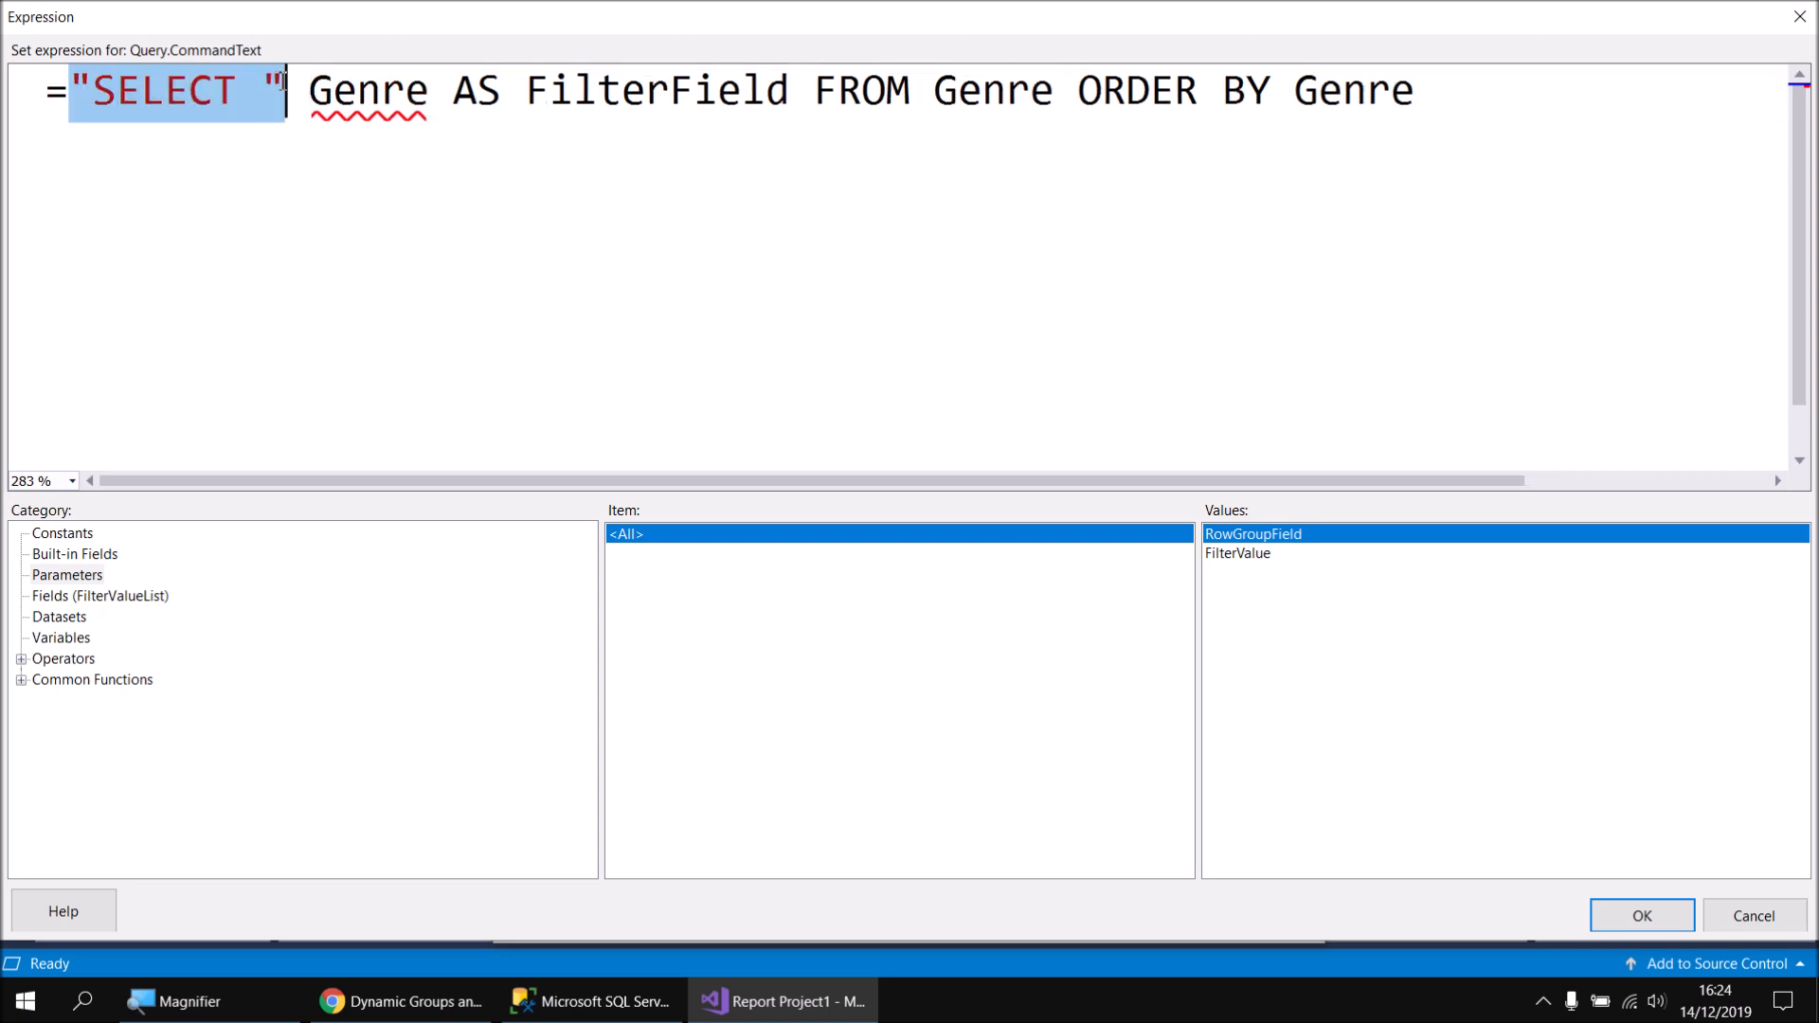
left_click(253, 91)
double_click(250, 89)
left_click(253, 91)
left_click(289, 95)
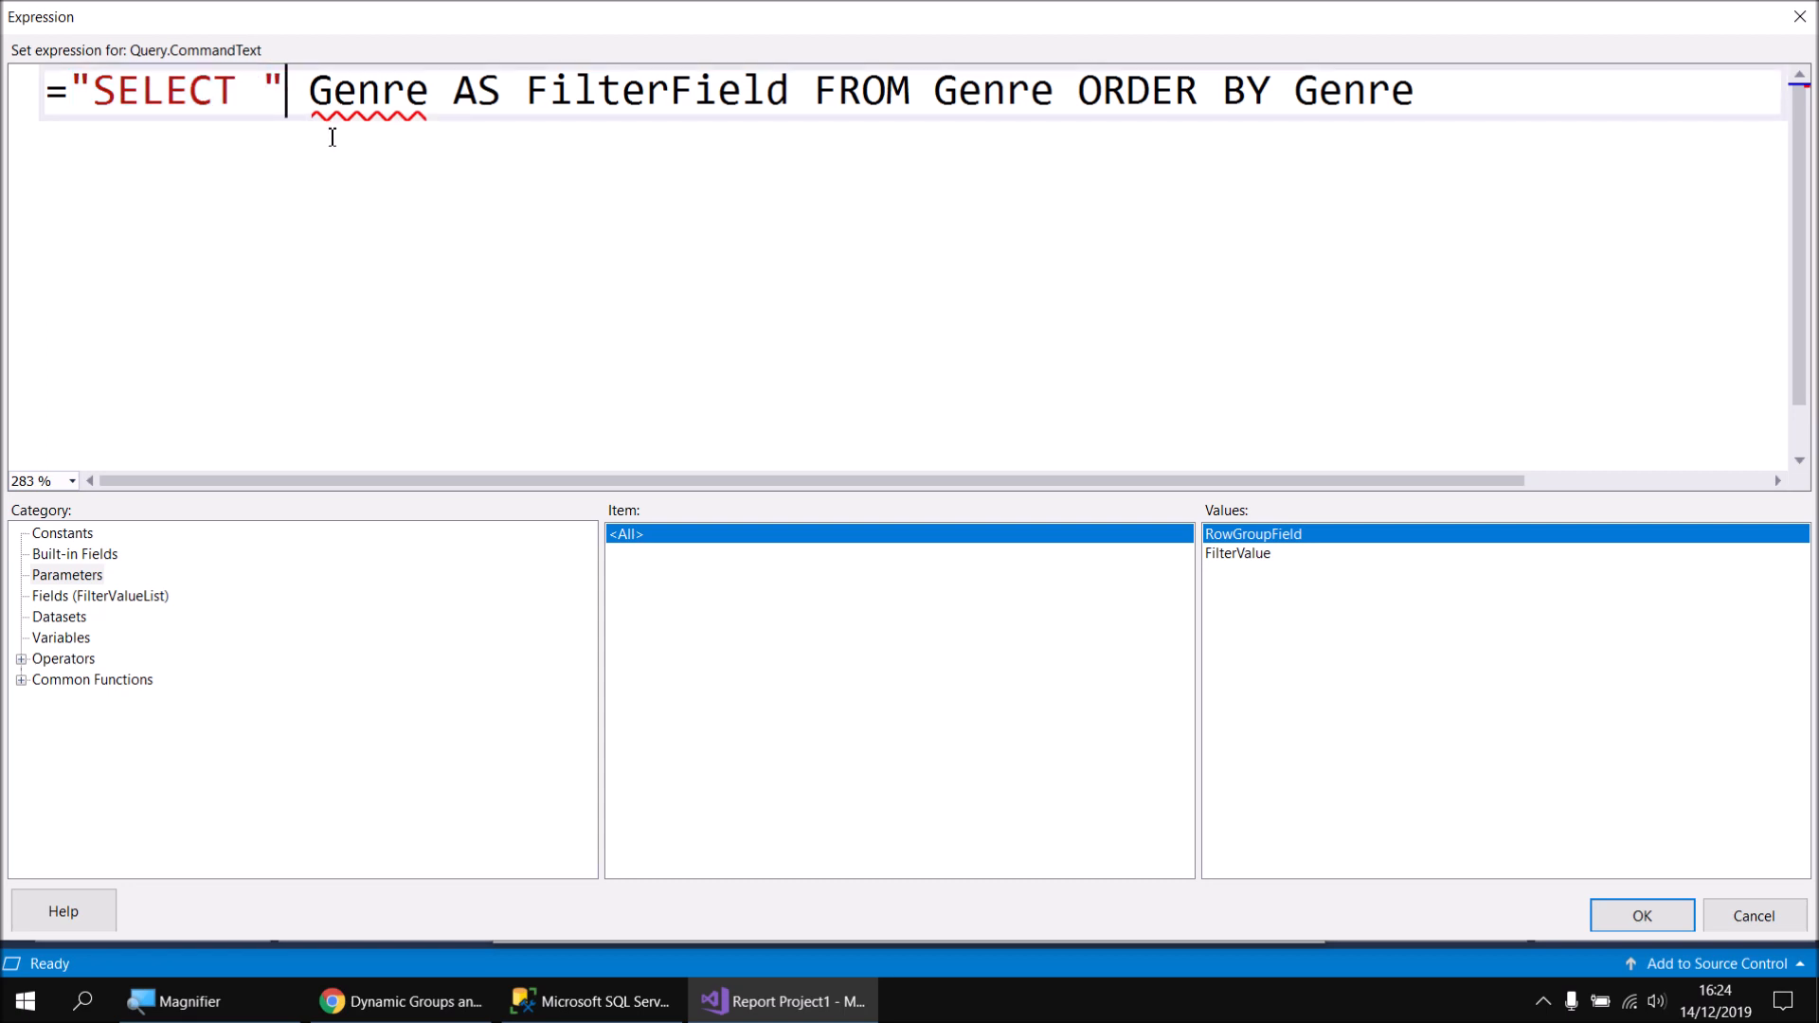
Replace the selected column Genre after "SELECT " with the concatenated RowGroupField parameter value, continuing the expression on a new line
type("&")
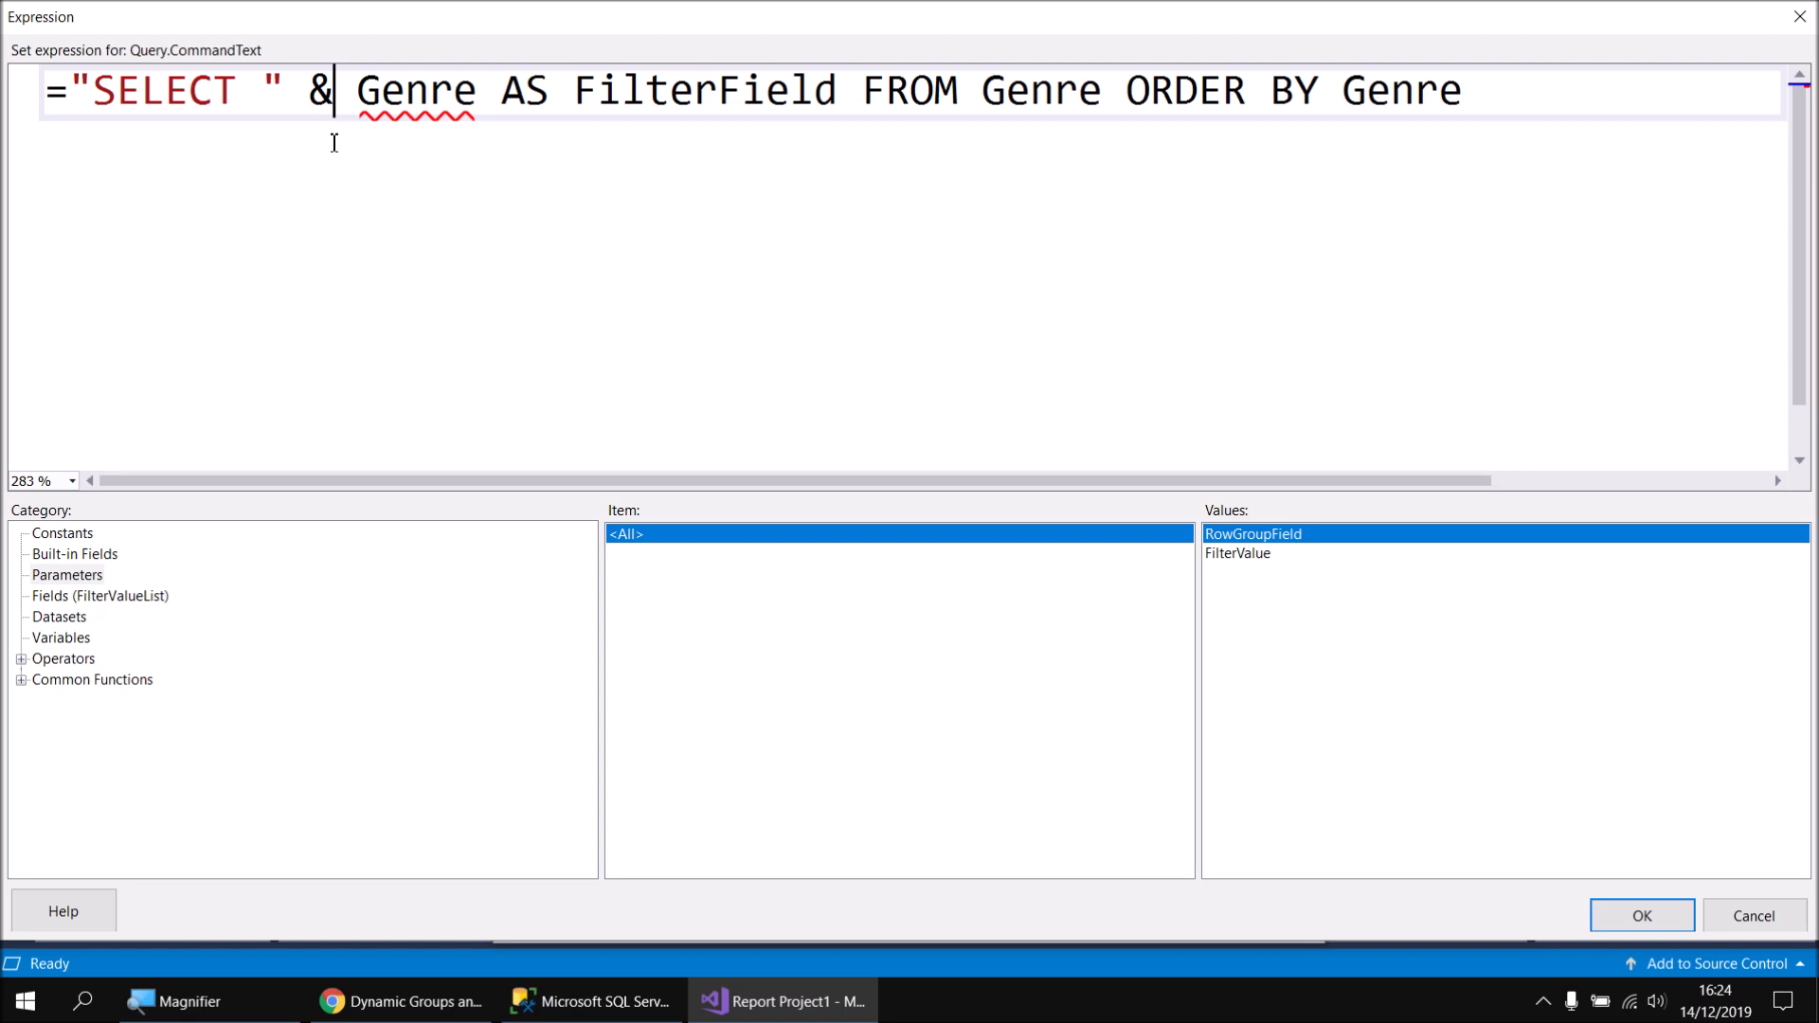
left_click_drag(357, 92, 473, 95)
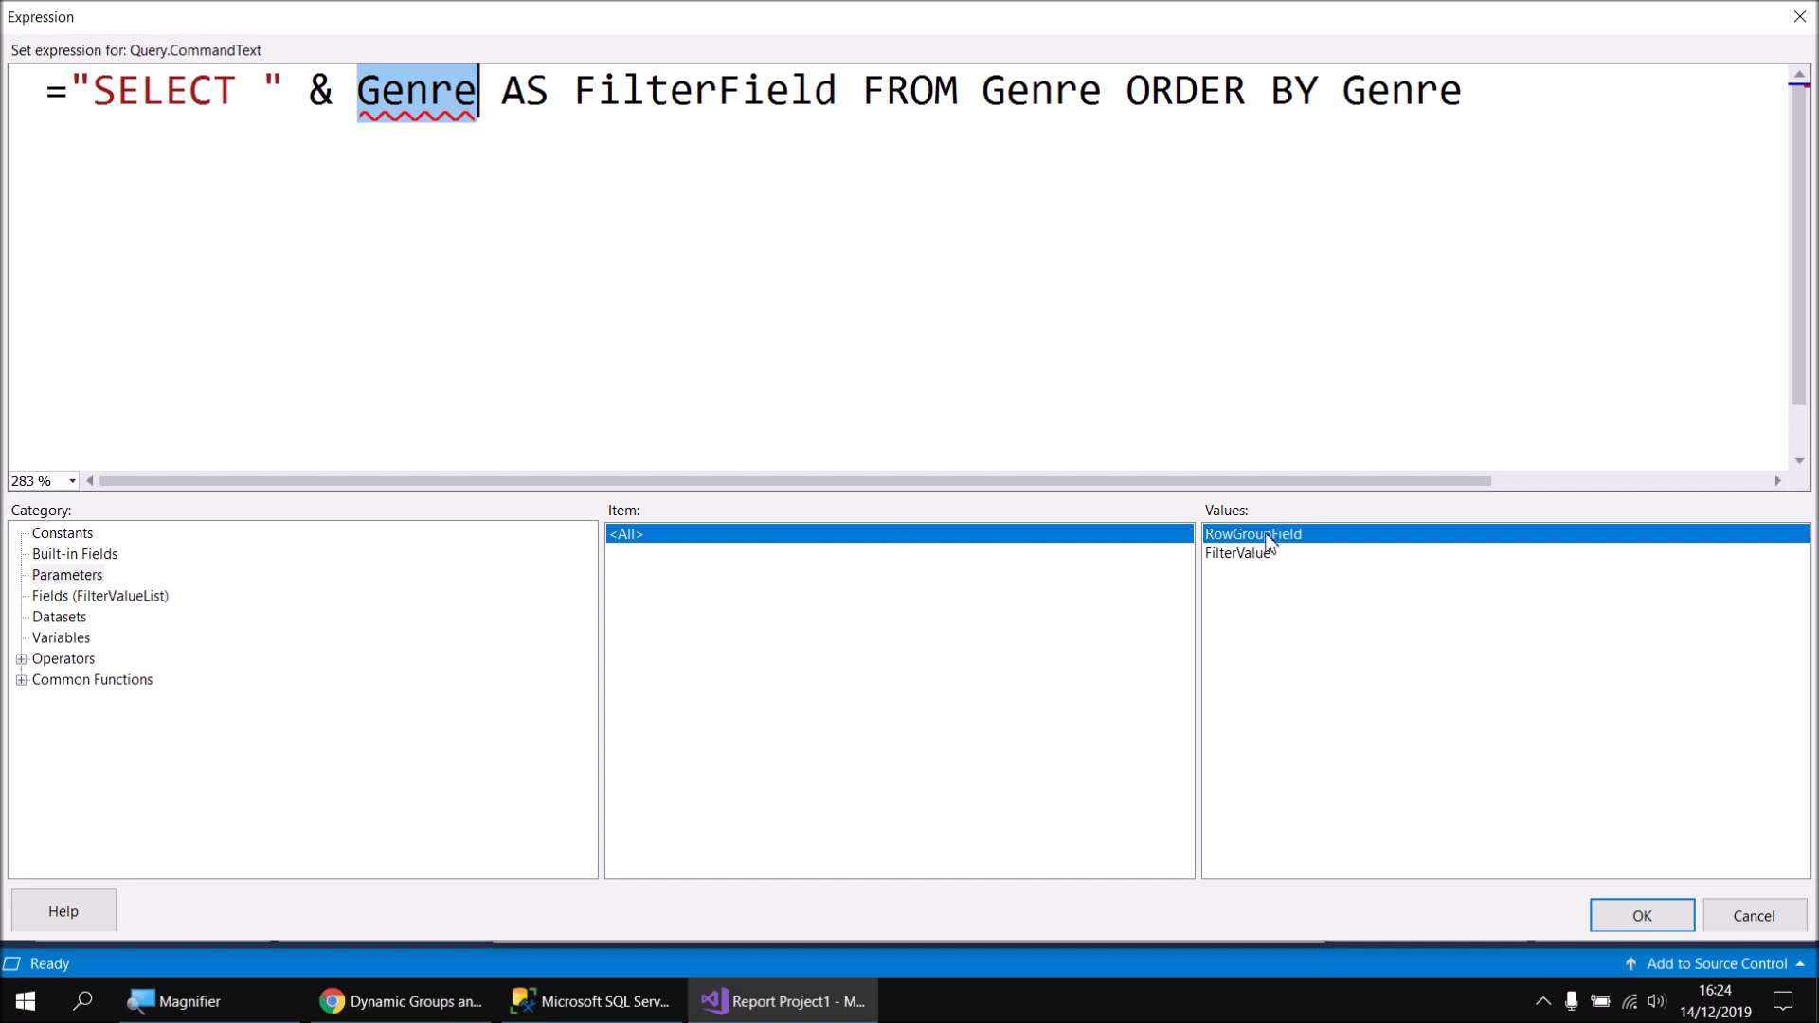
key("Delete")
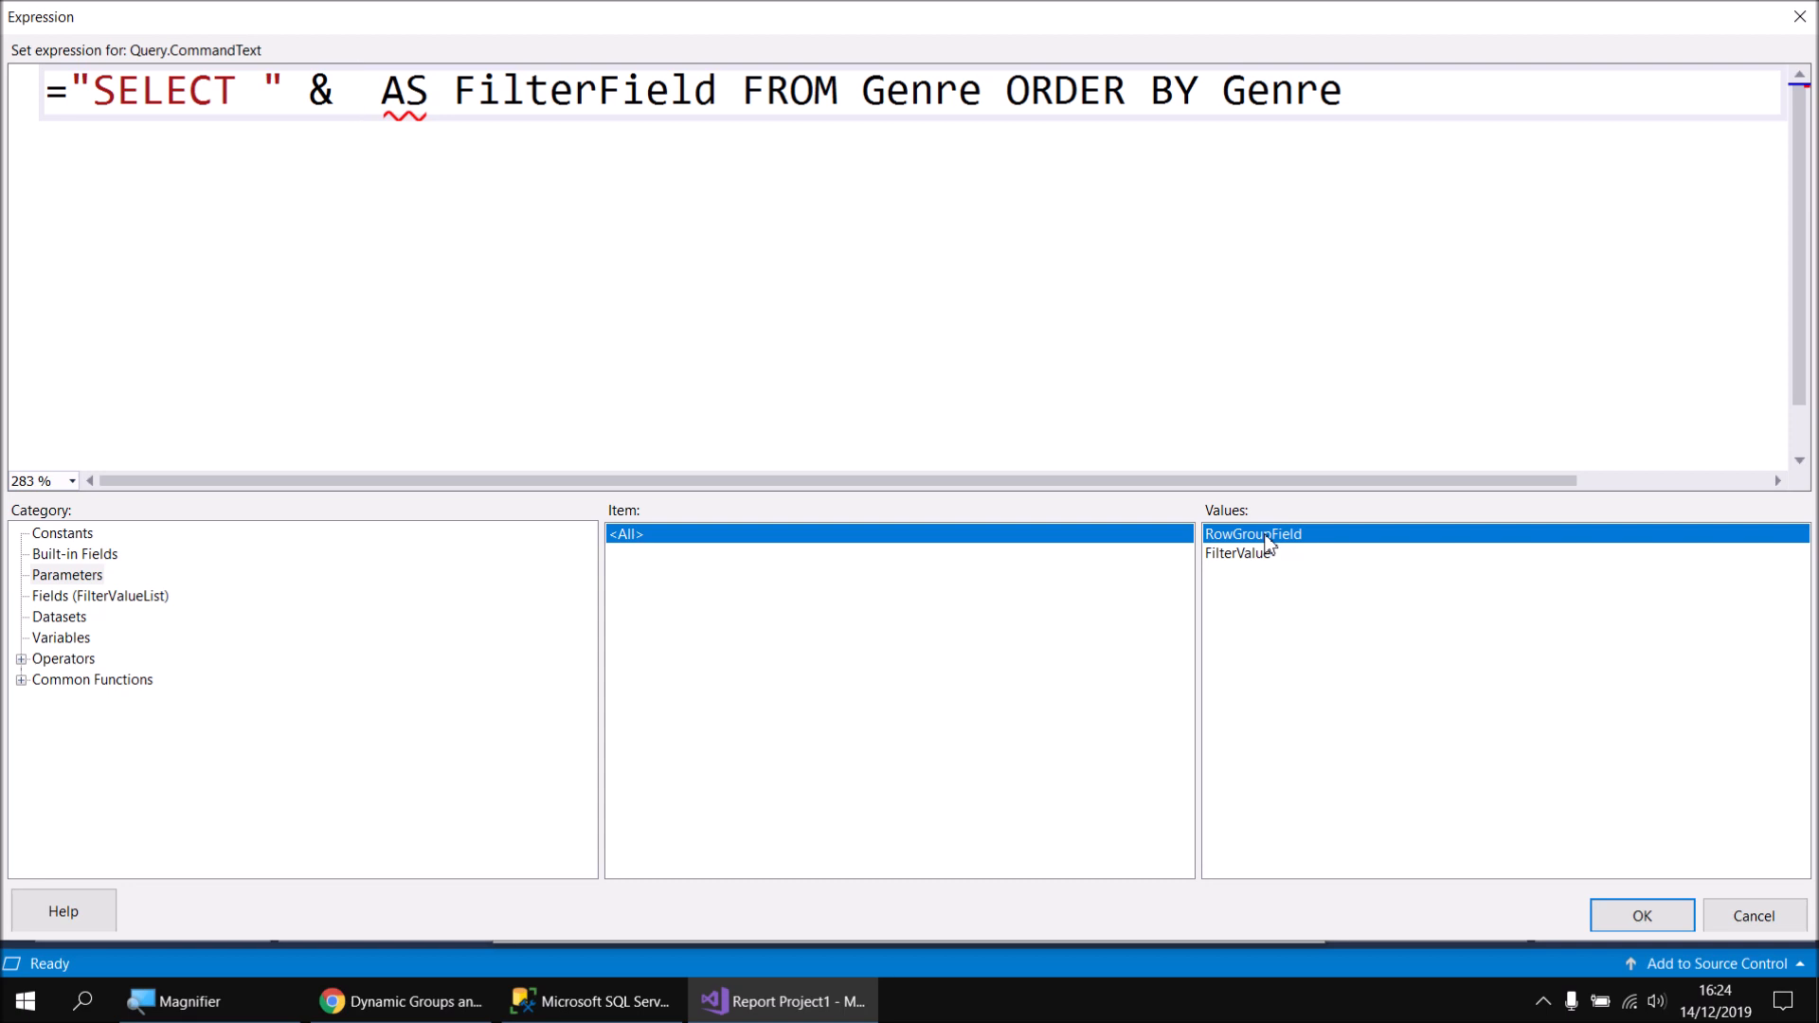
double_click(1267, 536)
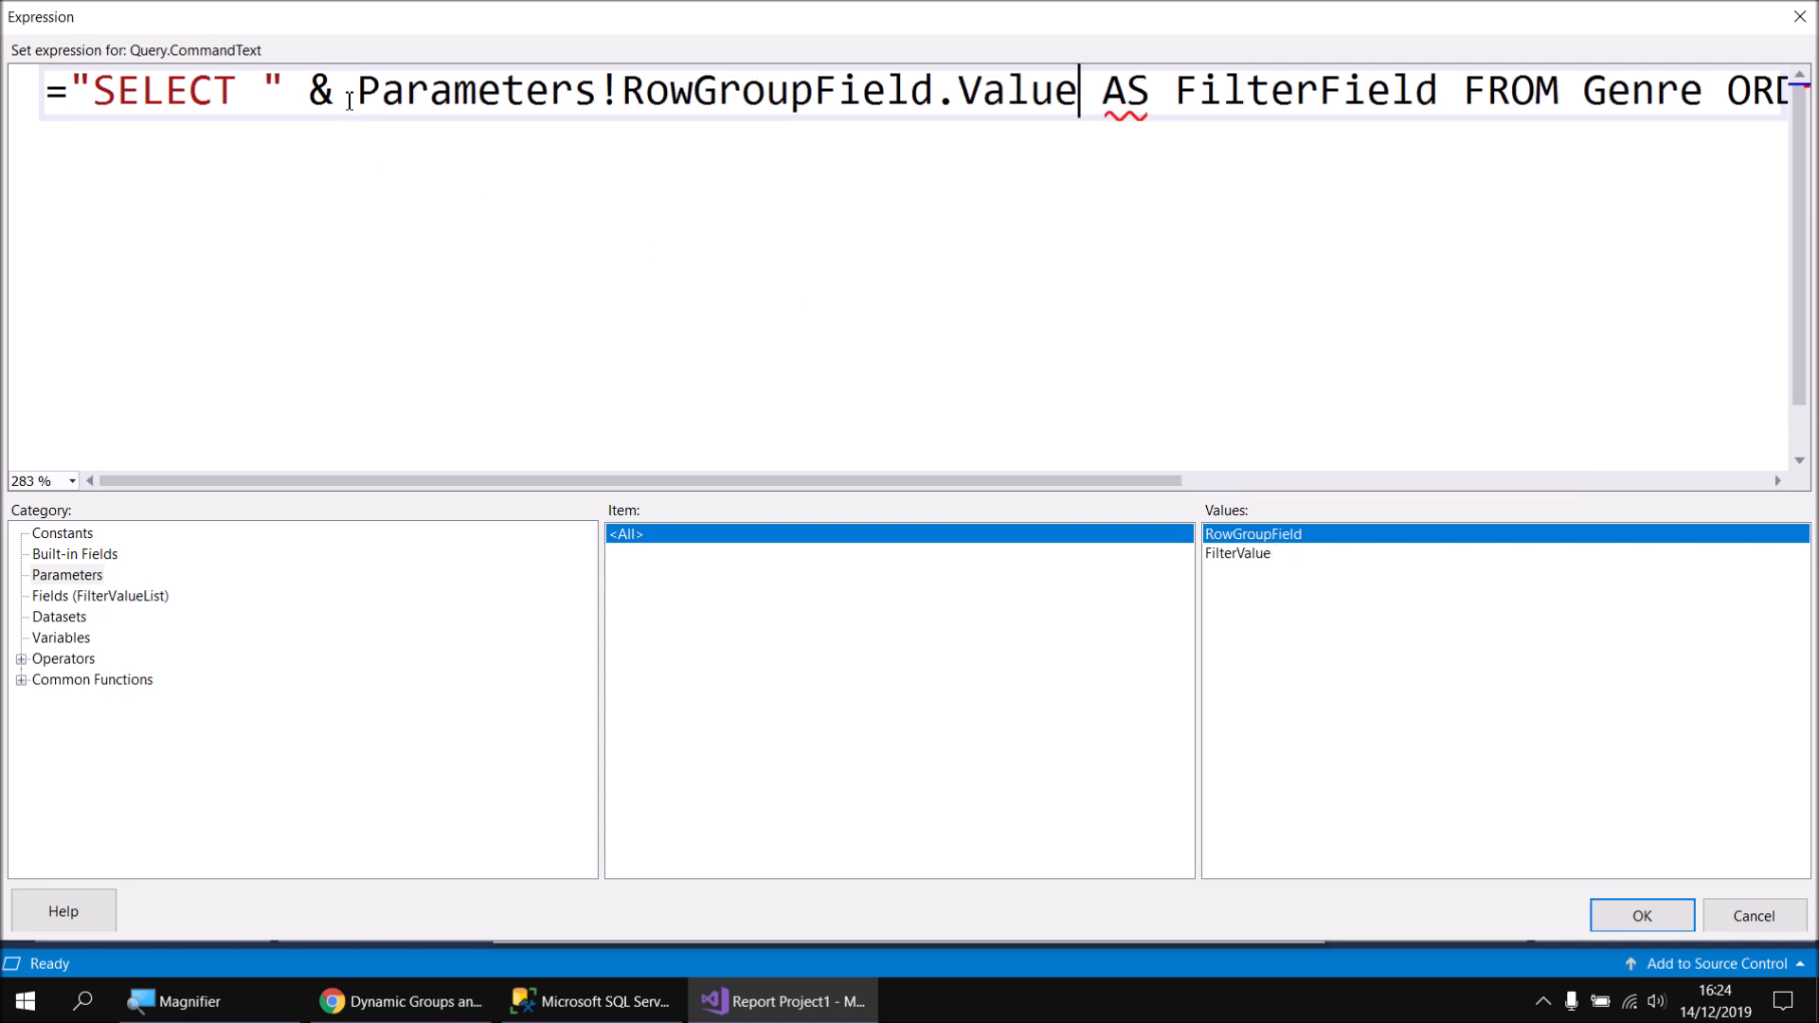
left_click_drag(355, 95, 1080, 95)
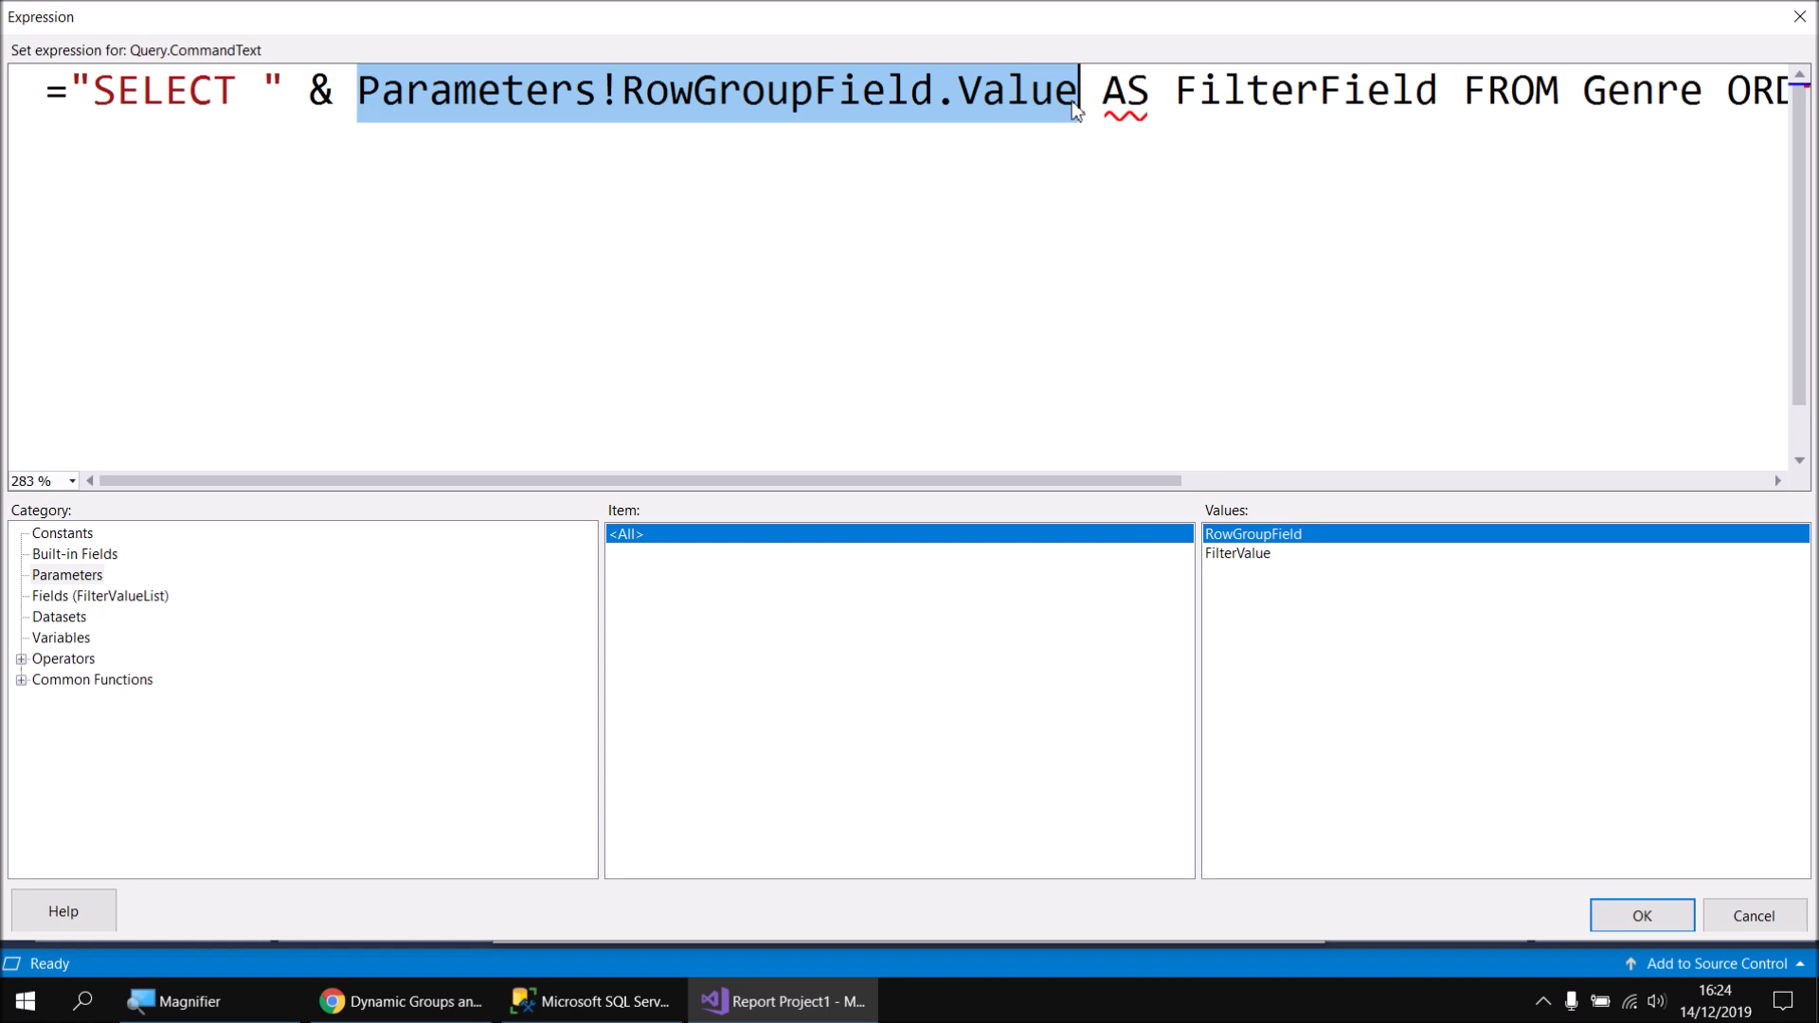
left_click(1082, 94)
type("&")
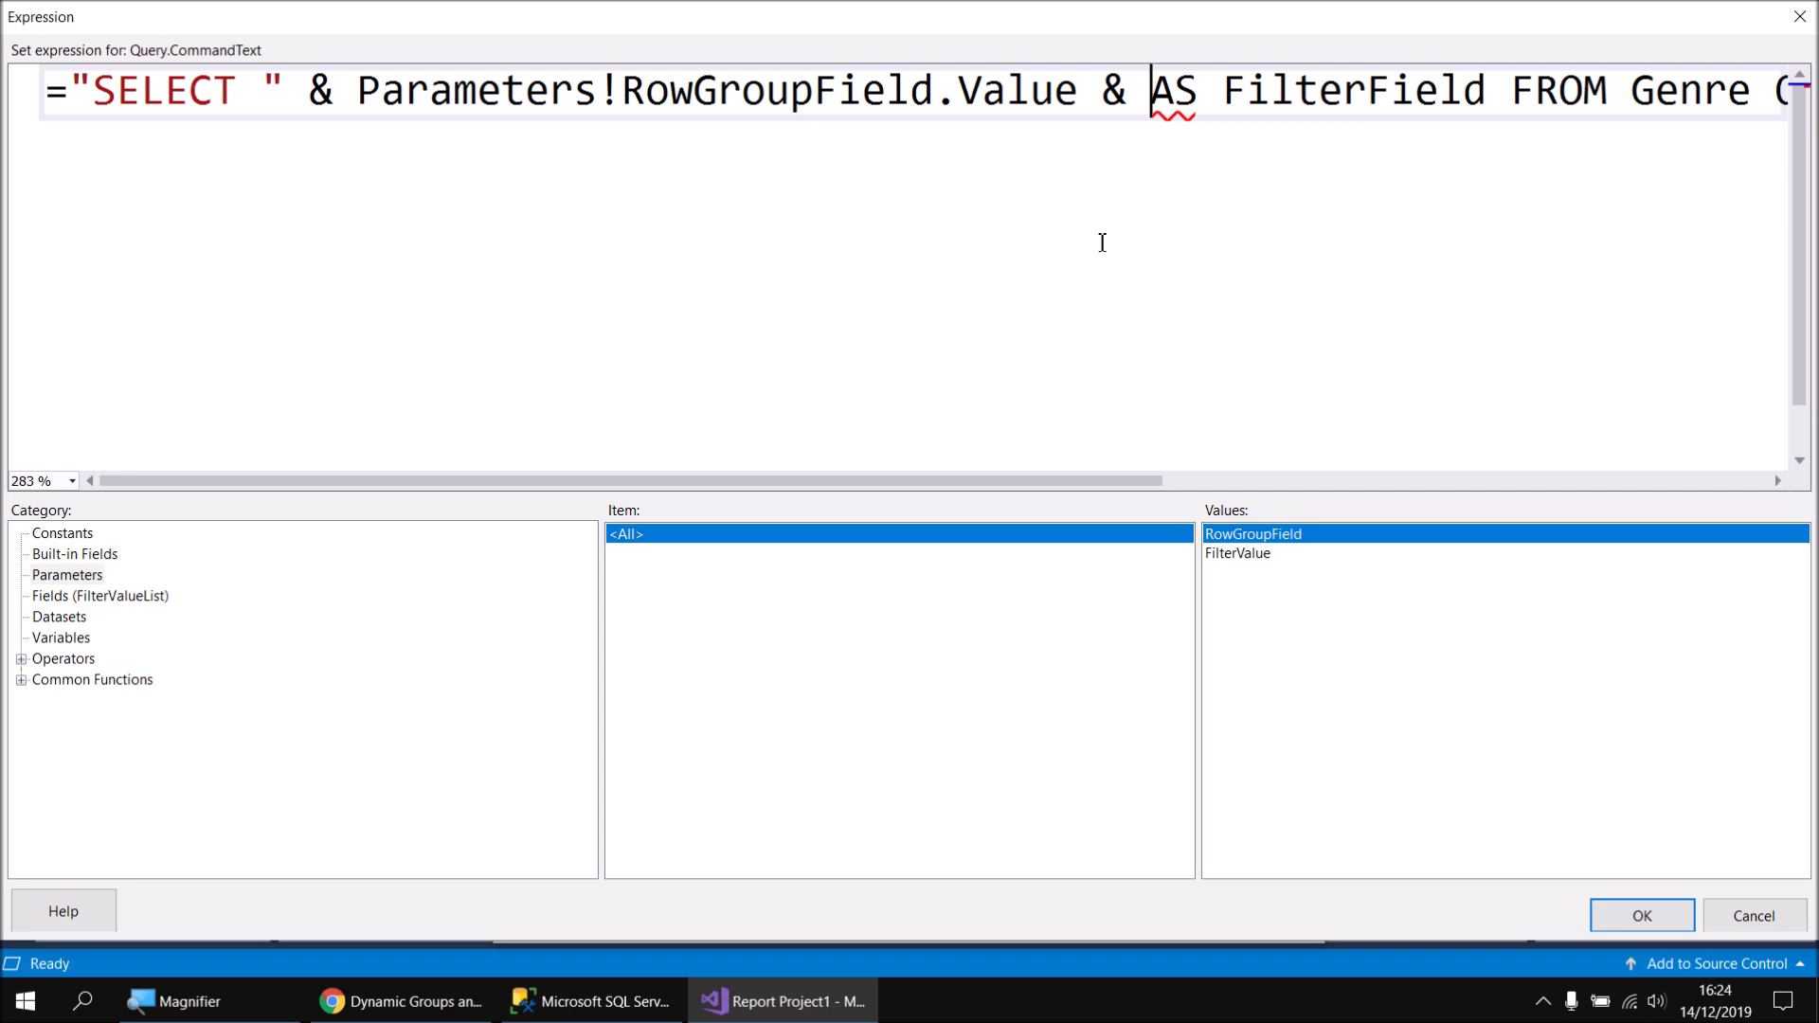
key("Return")
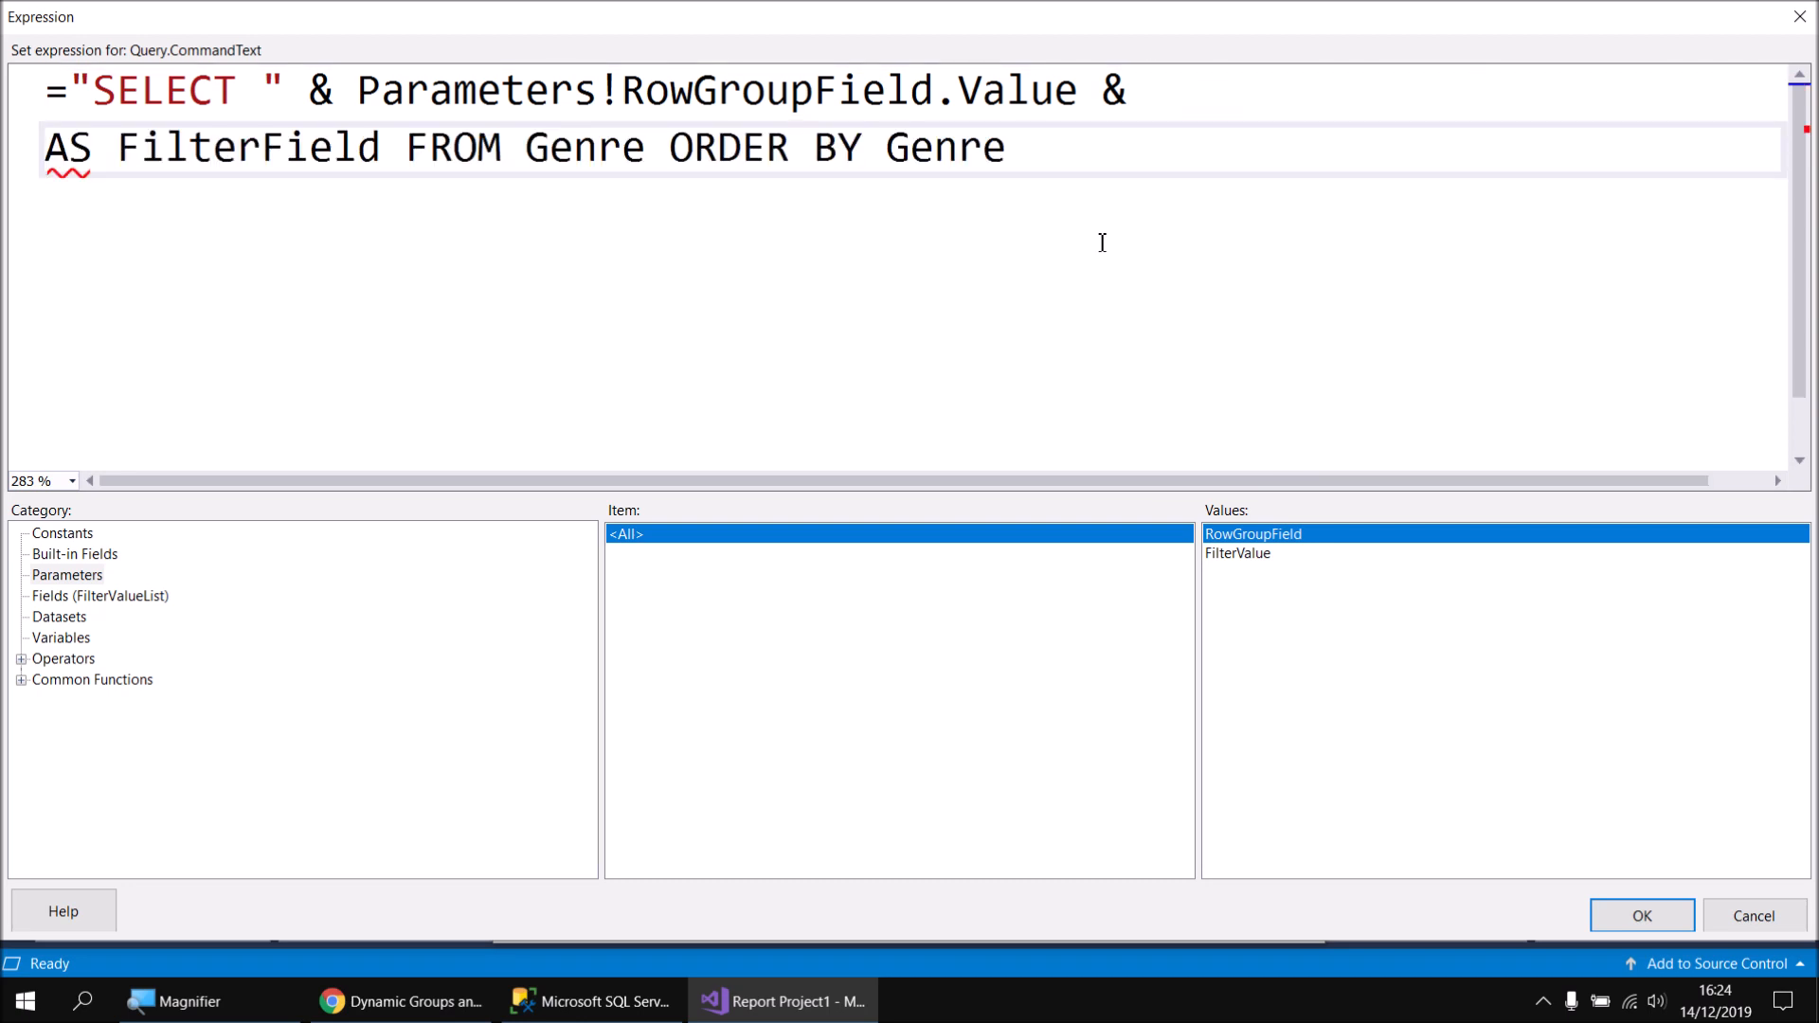
Enclose " AS FilterField FROM " in quotes and replace the table name Genre with the concatenated RowGroupField parameter value
type("\"")
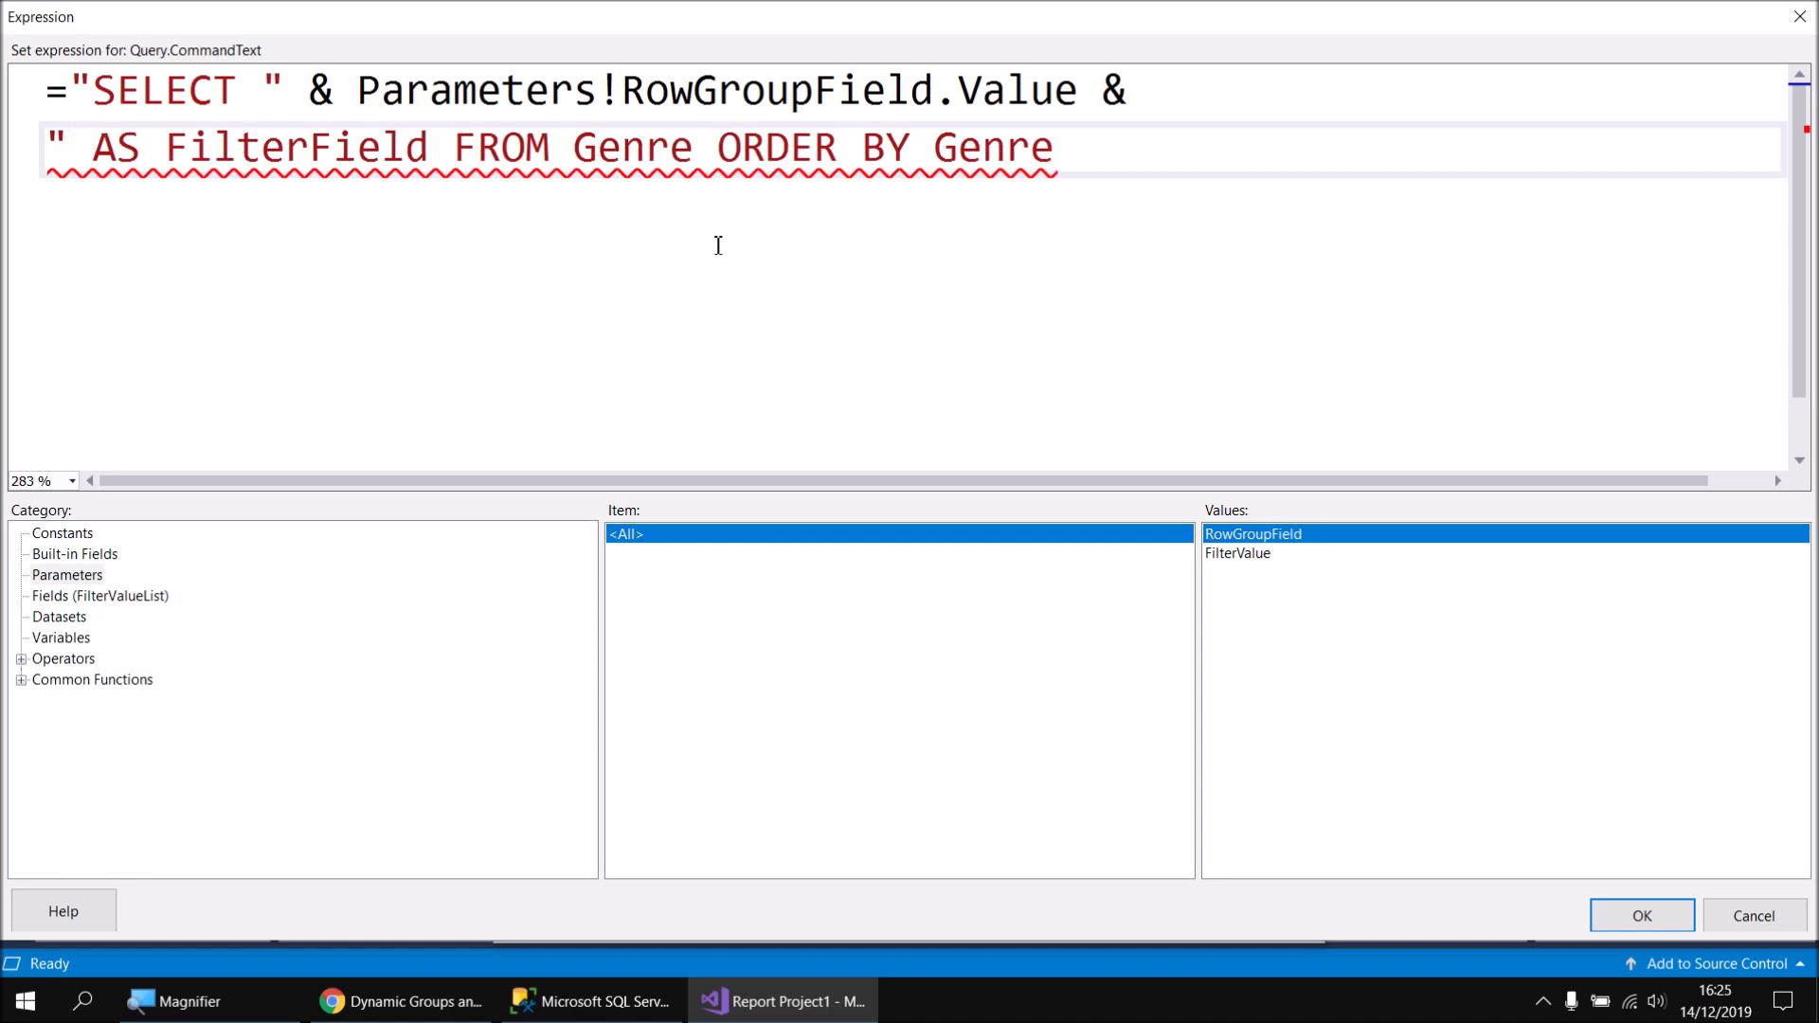
left_click(575, 149)
type("\" ")
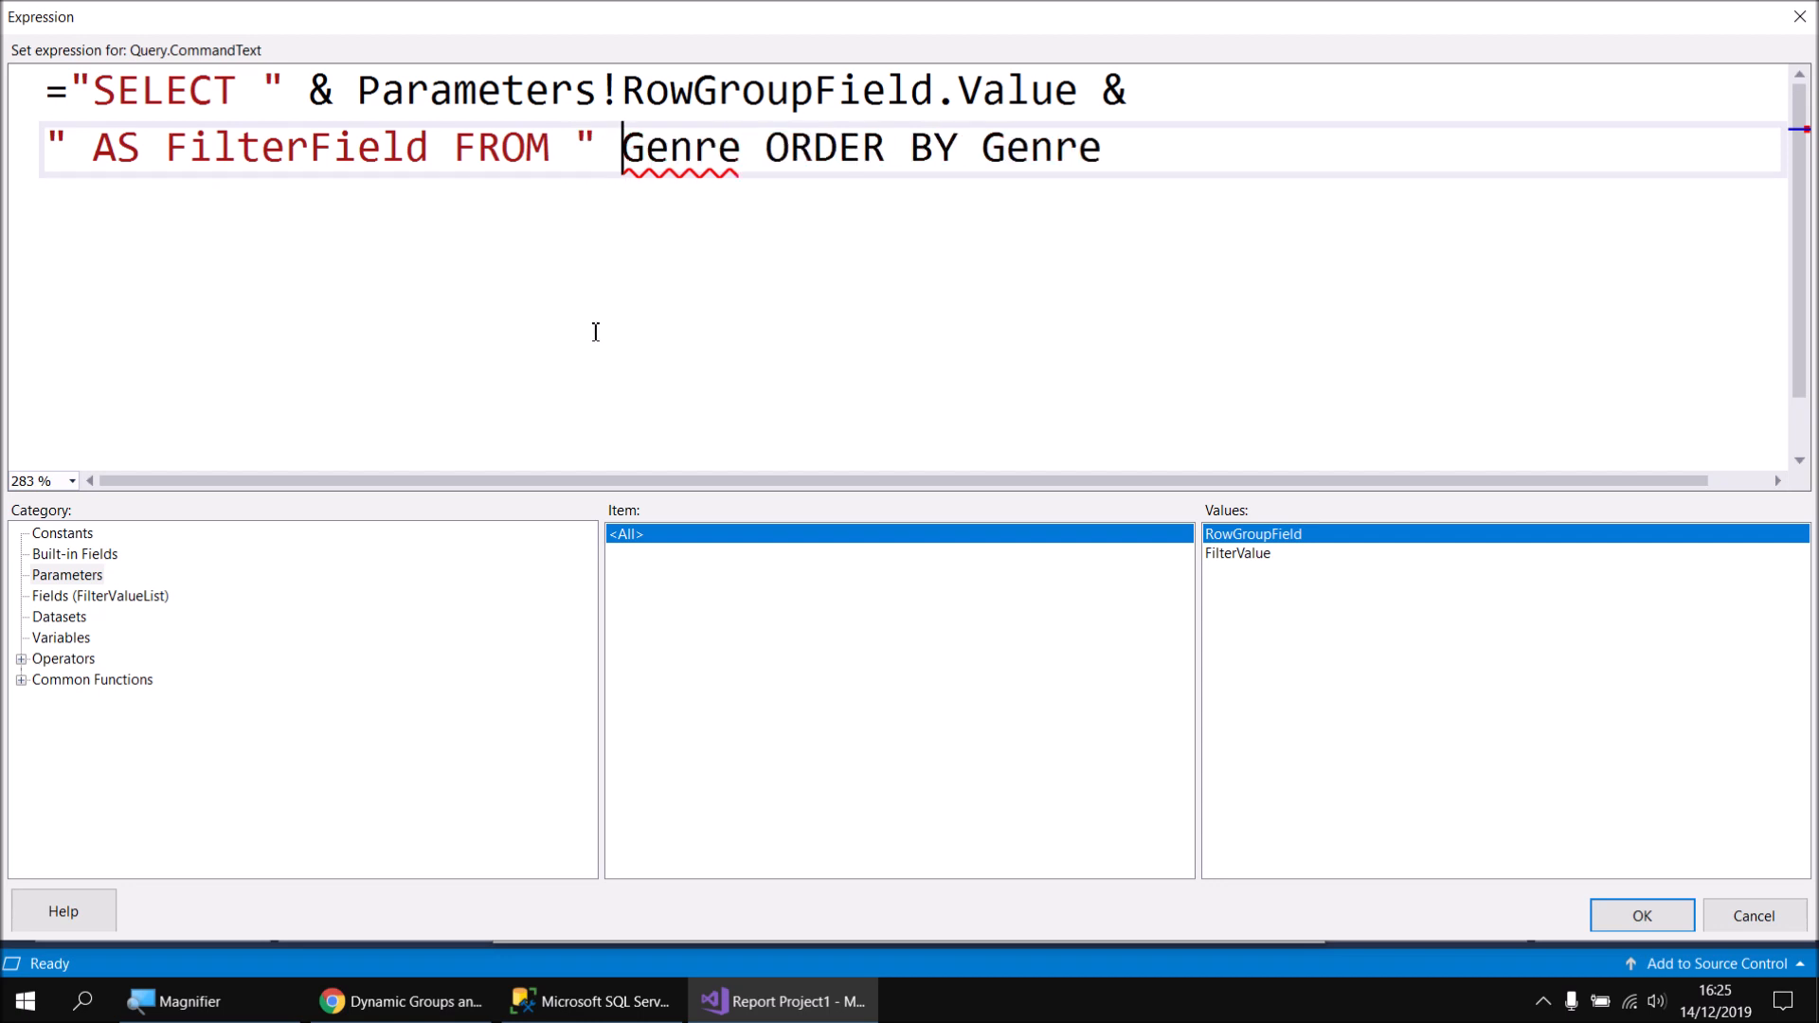
type("&")
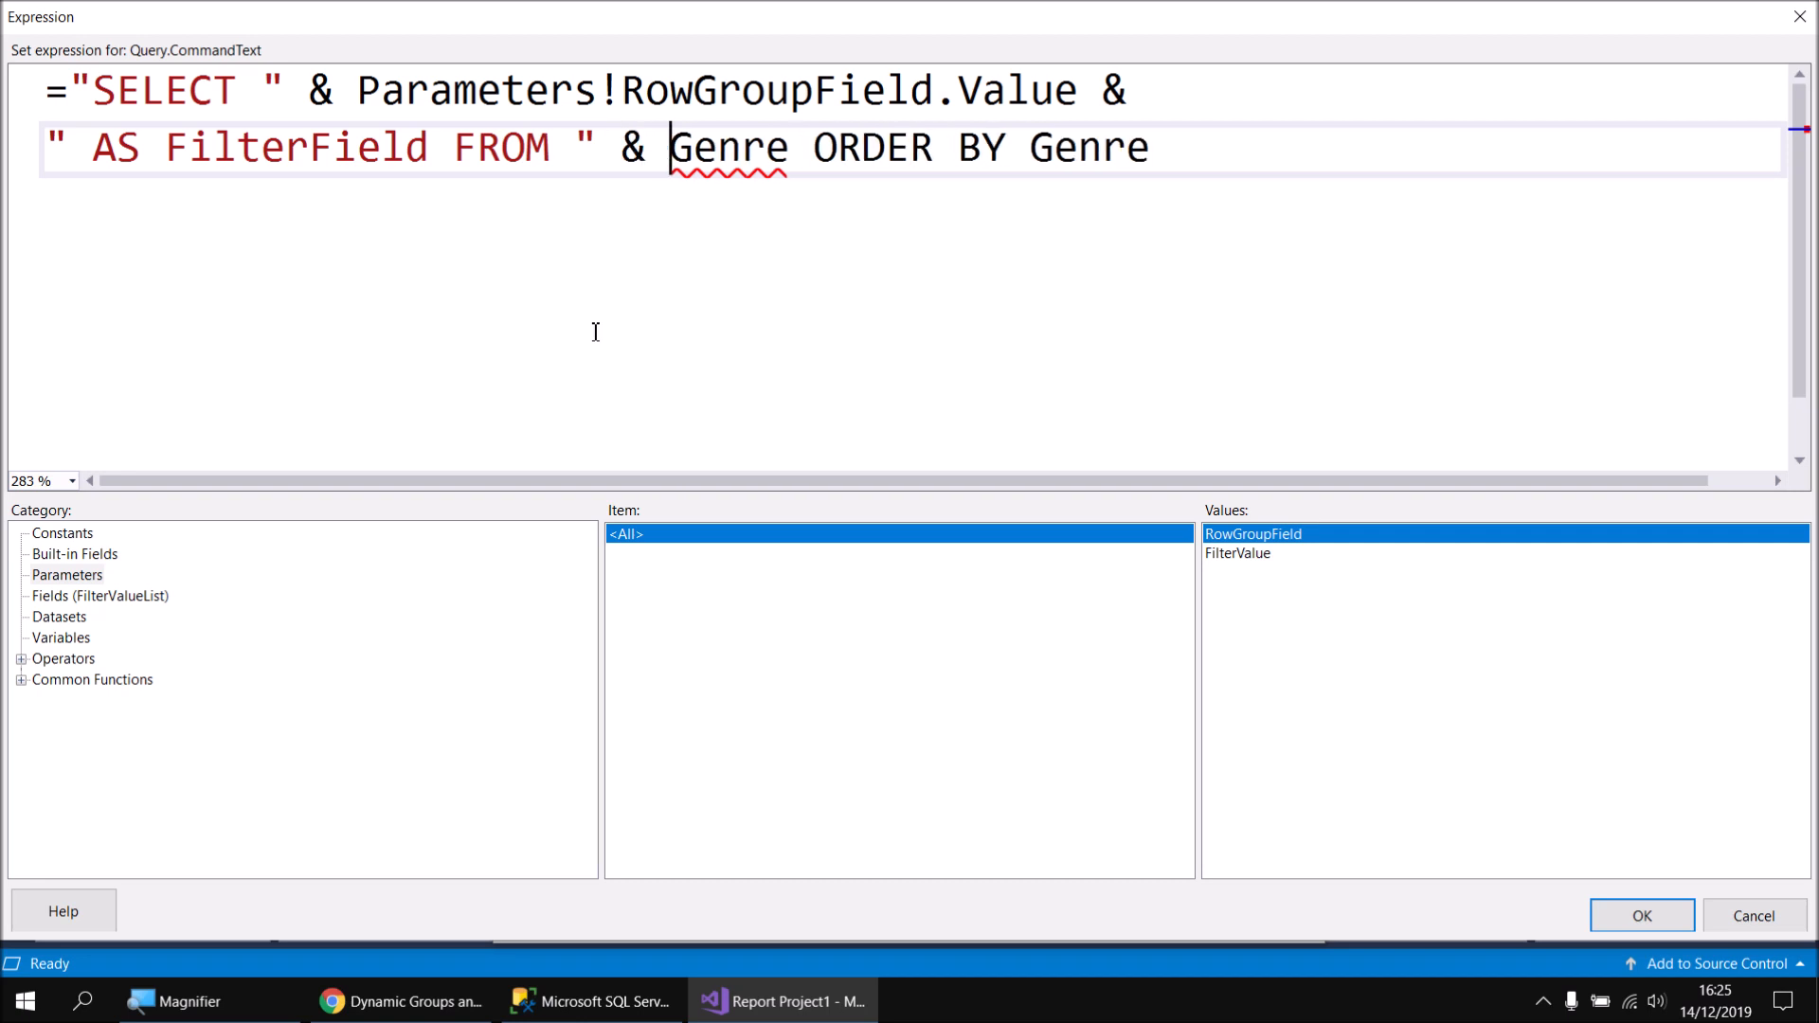
left_click_drag(670, 148, 788, 150)
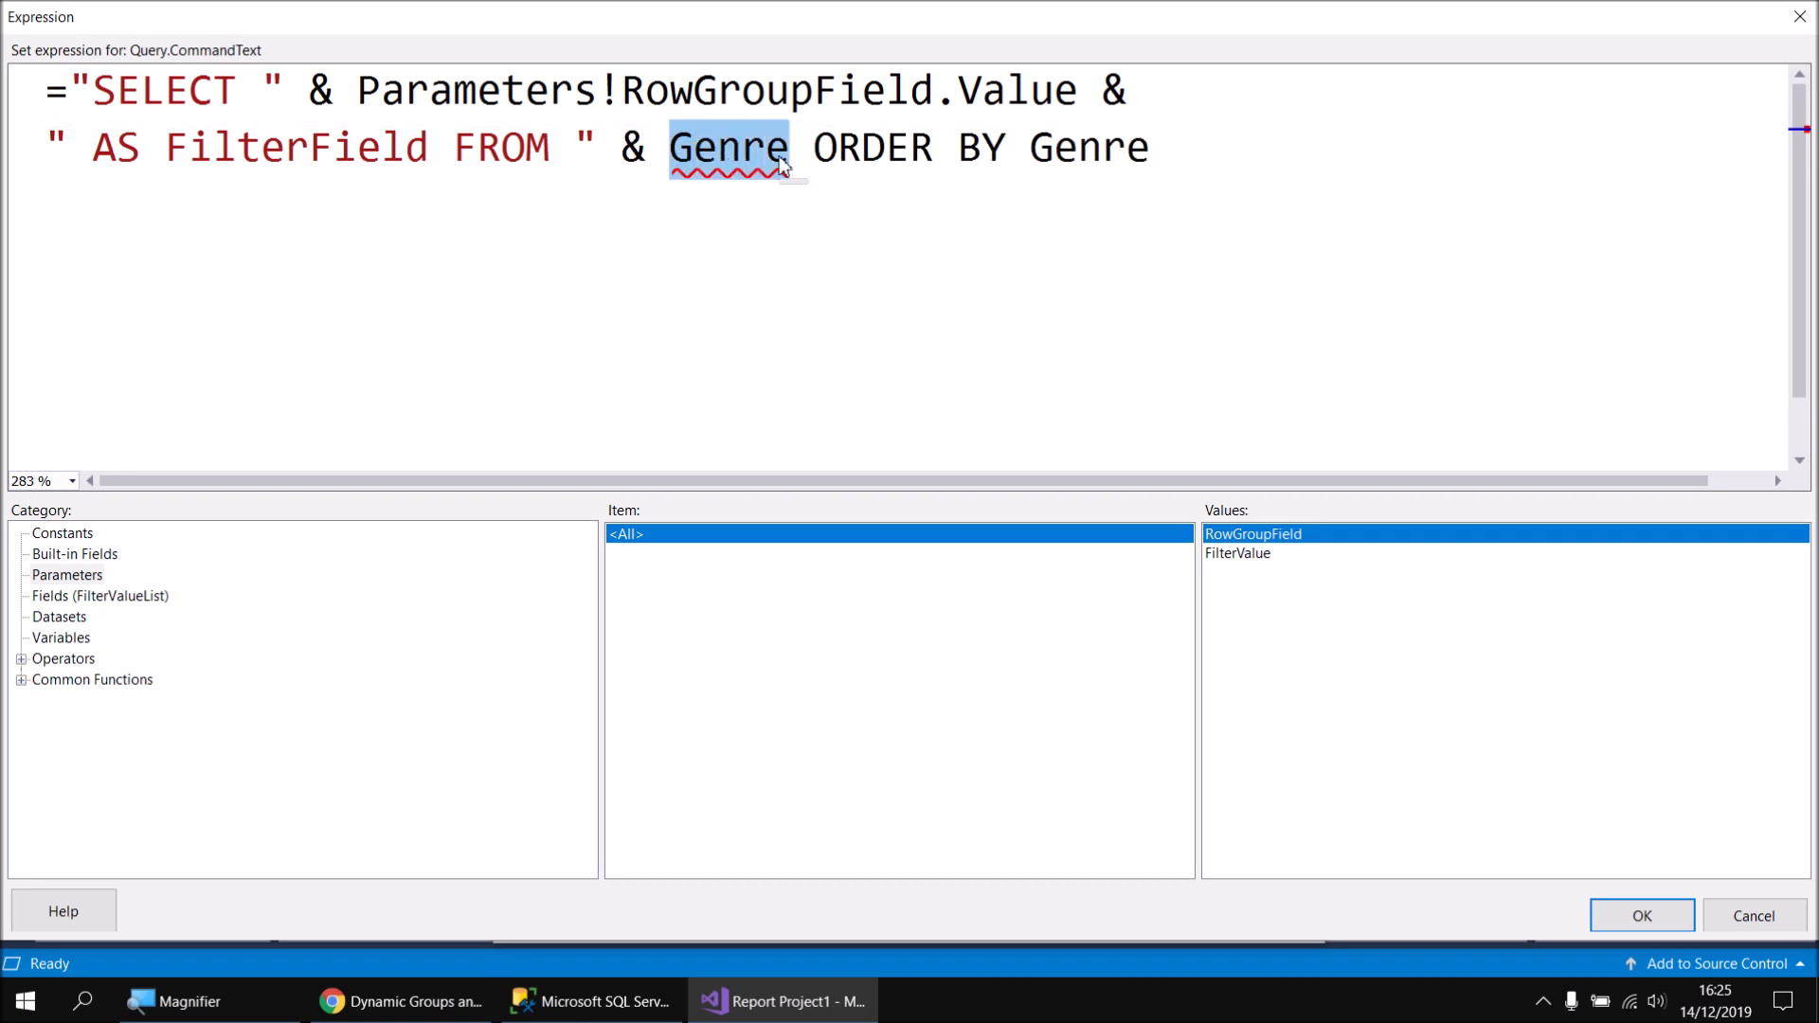
key("Delete")
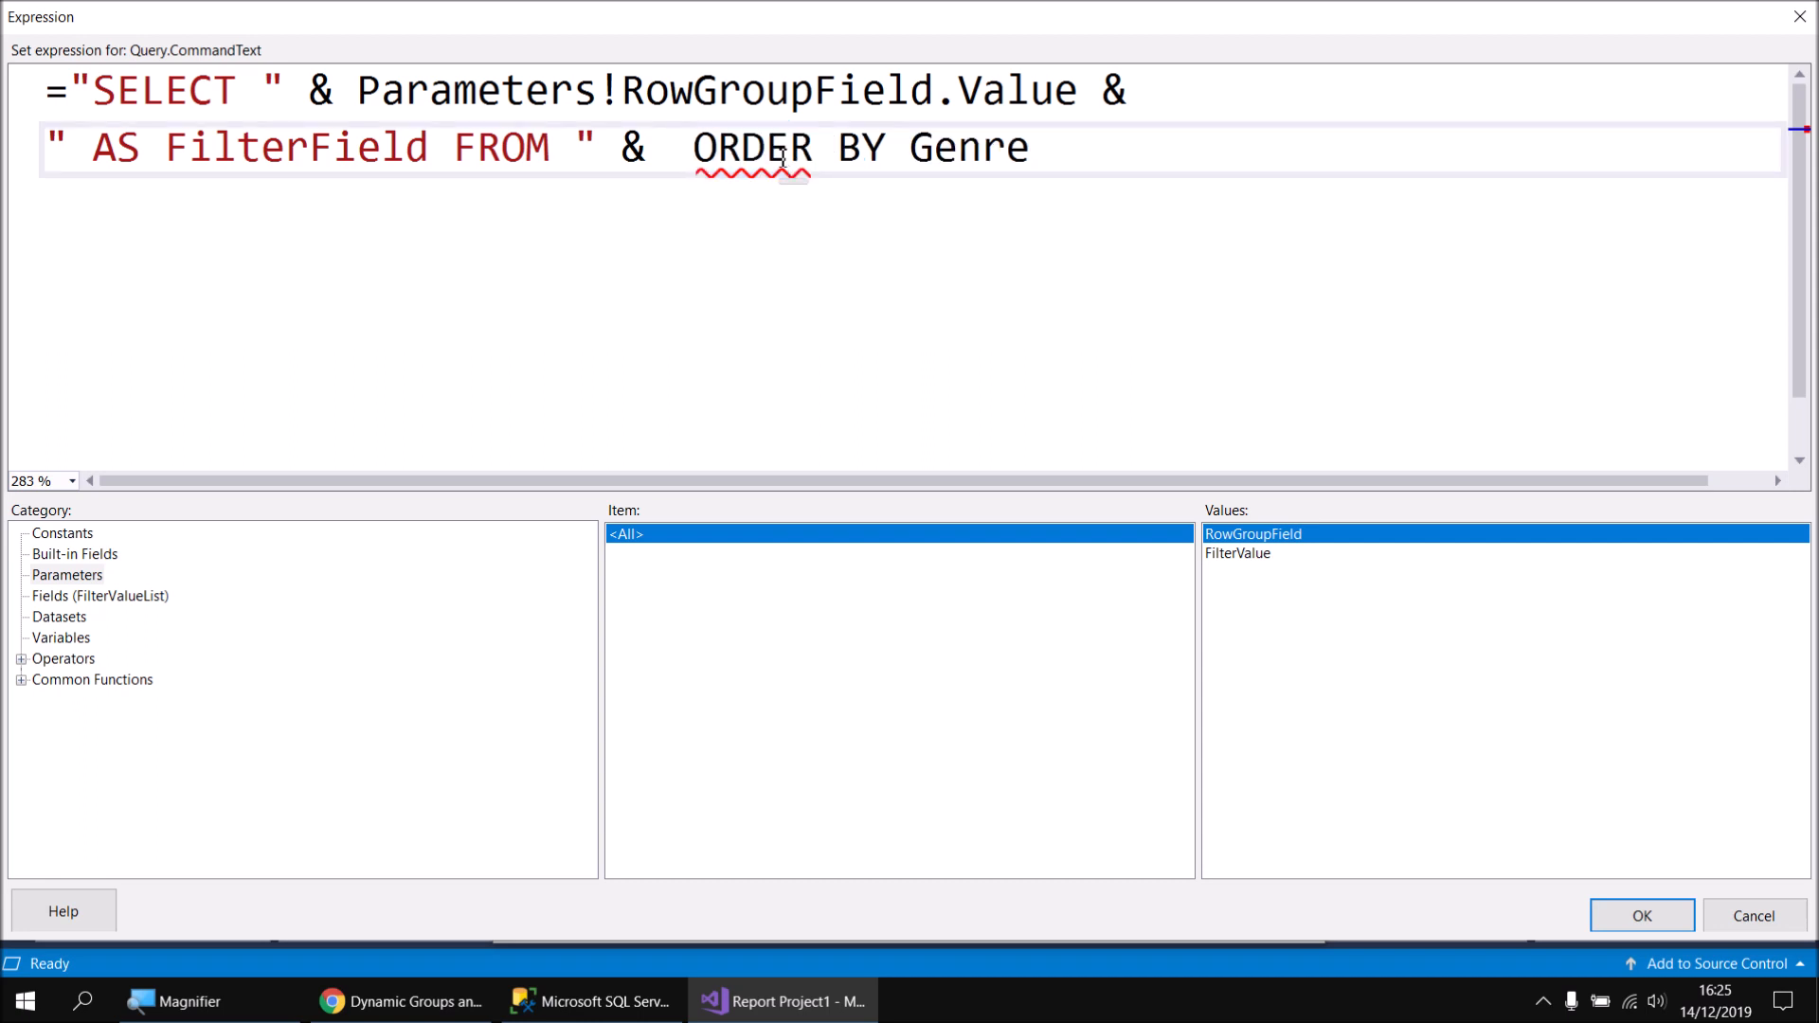
double_click(1248, 537)
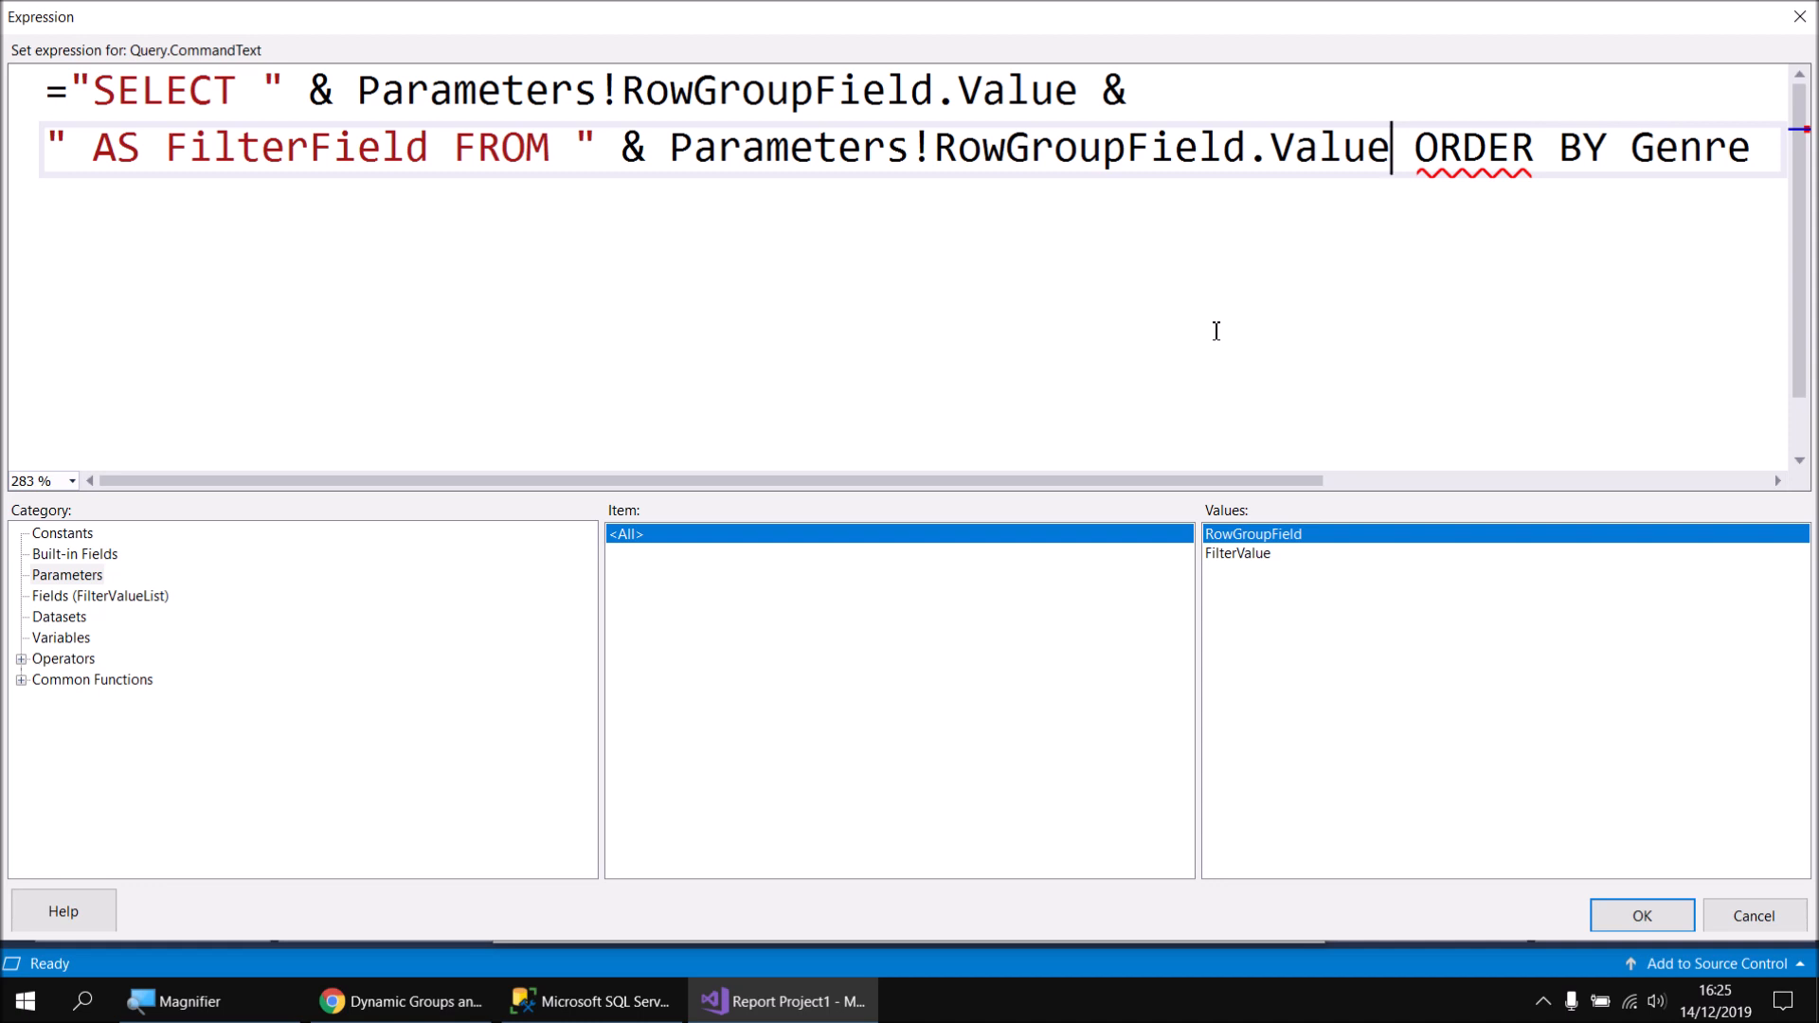
type("&")
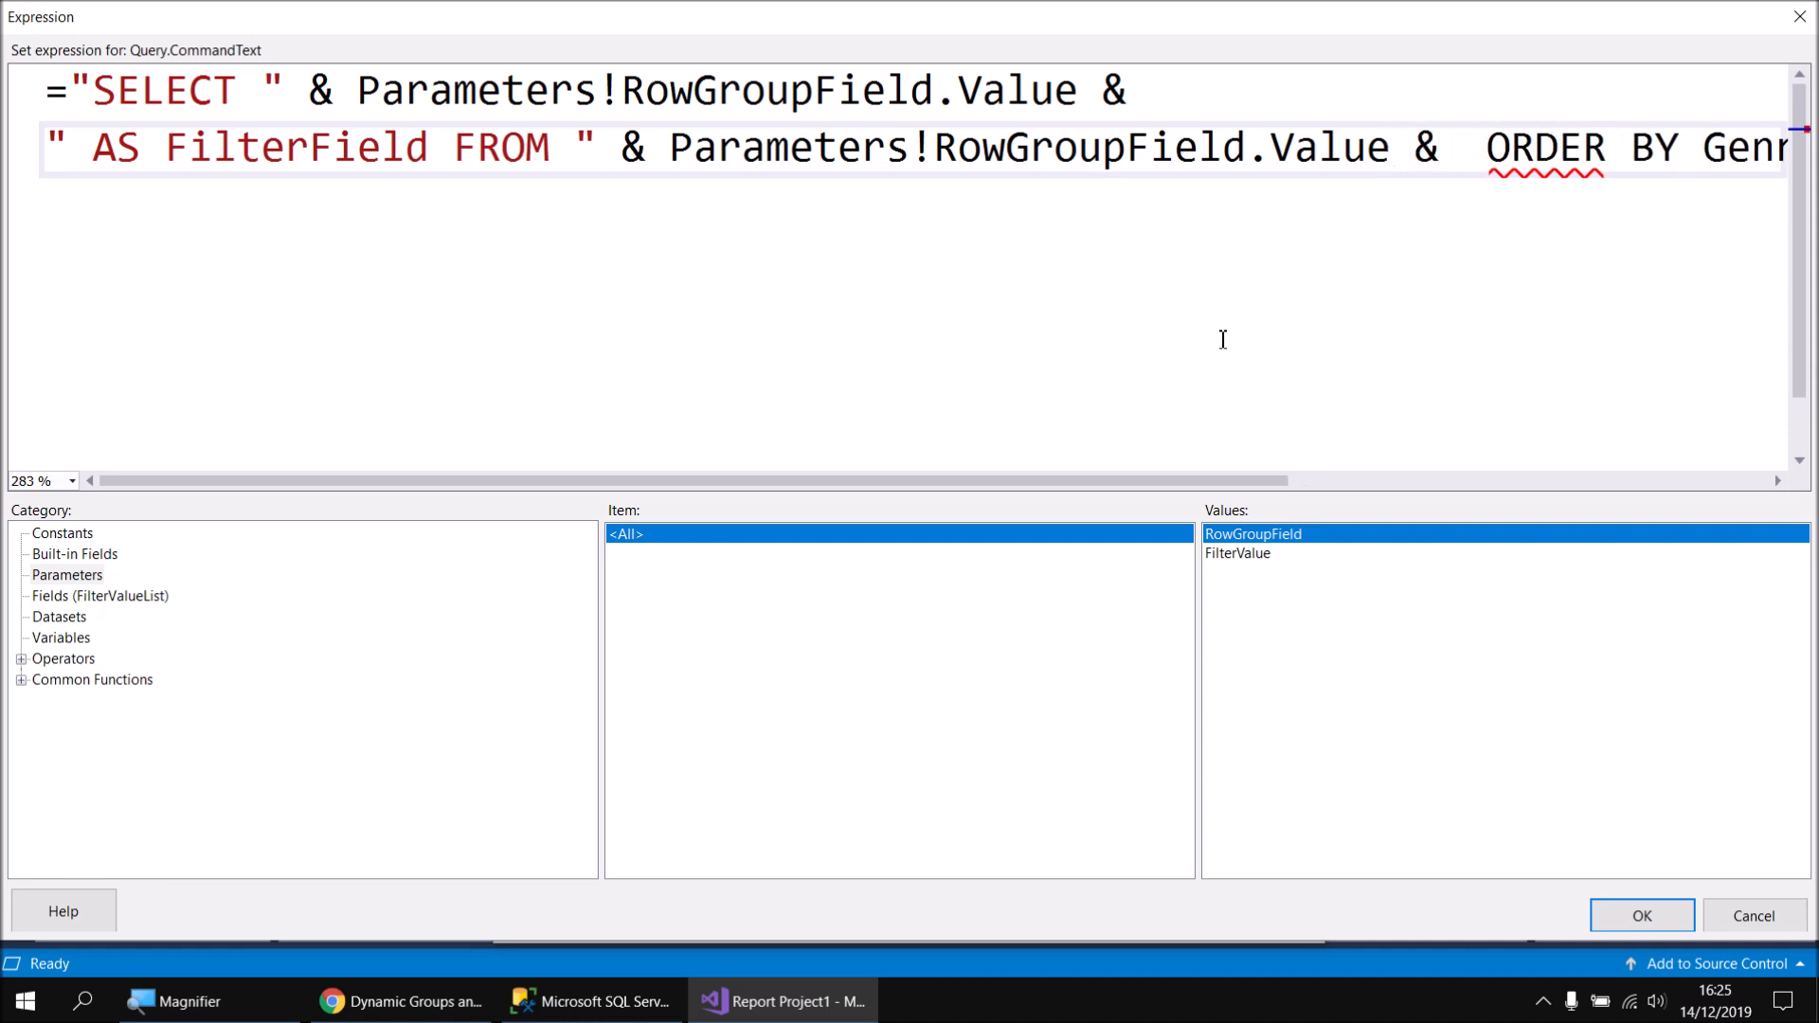
Put the ORDER BY clause on its own line as a quoted string and make it sort by FilterField
key("Return")
type("\" ORDER BY Genre")
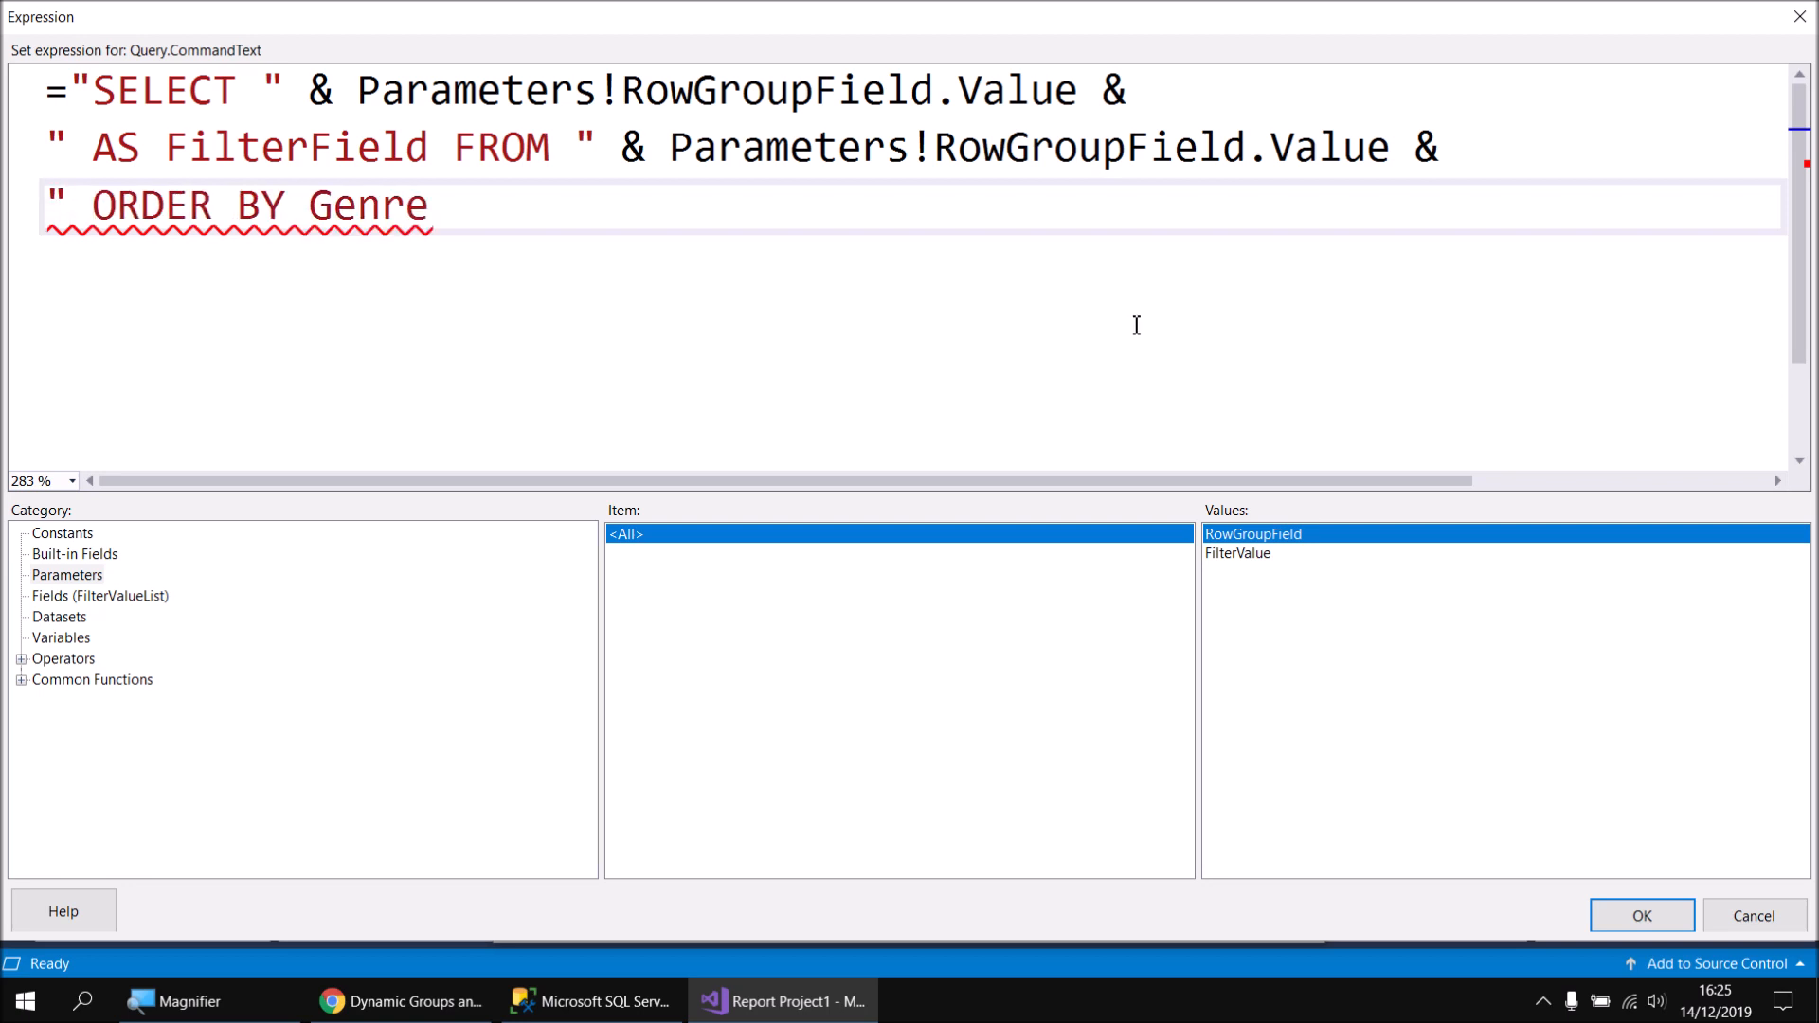
left_click(483, 209)
type("\"")
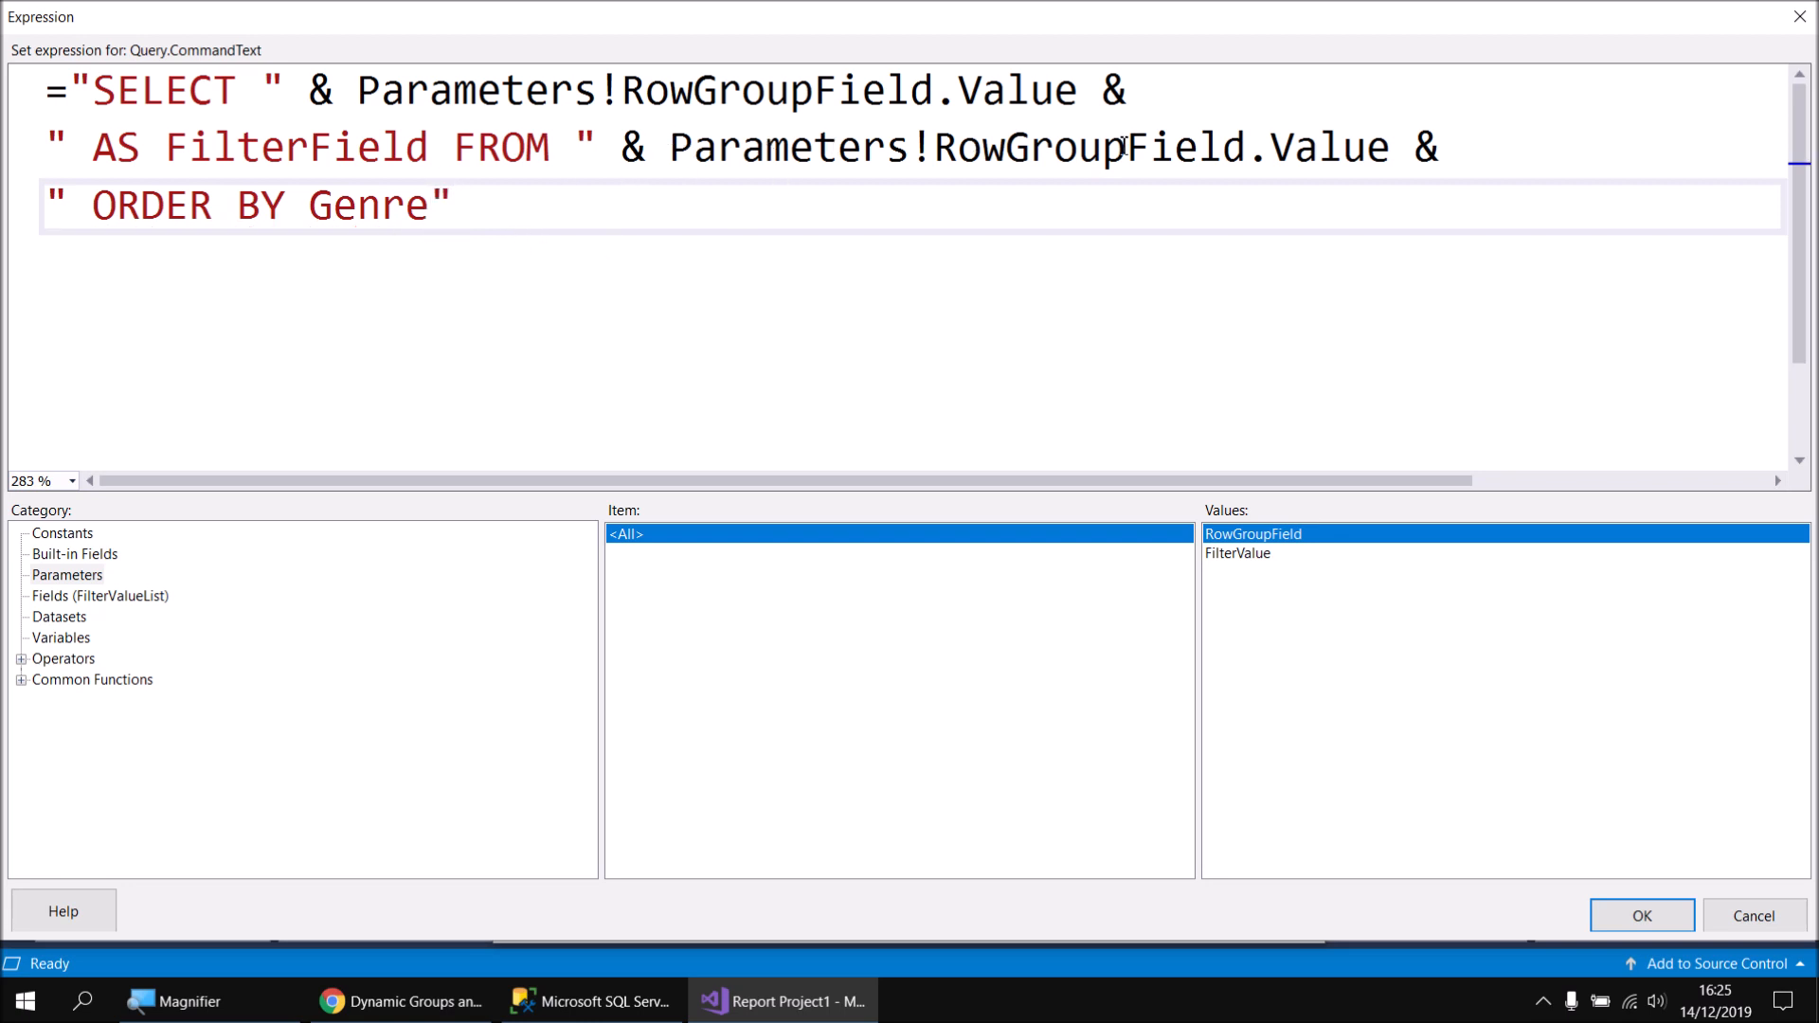
left_click_drag(320, 209, 429, 209)
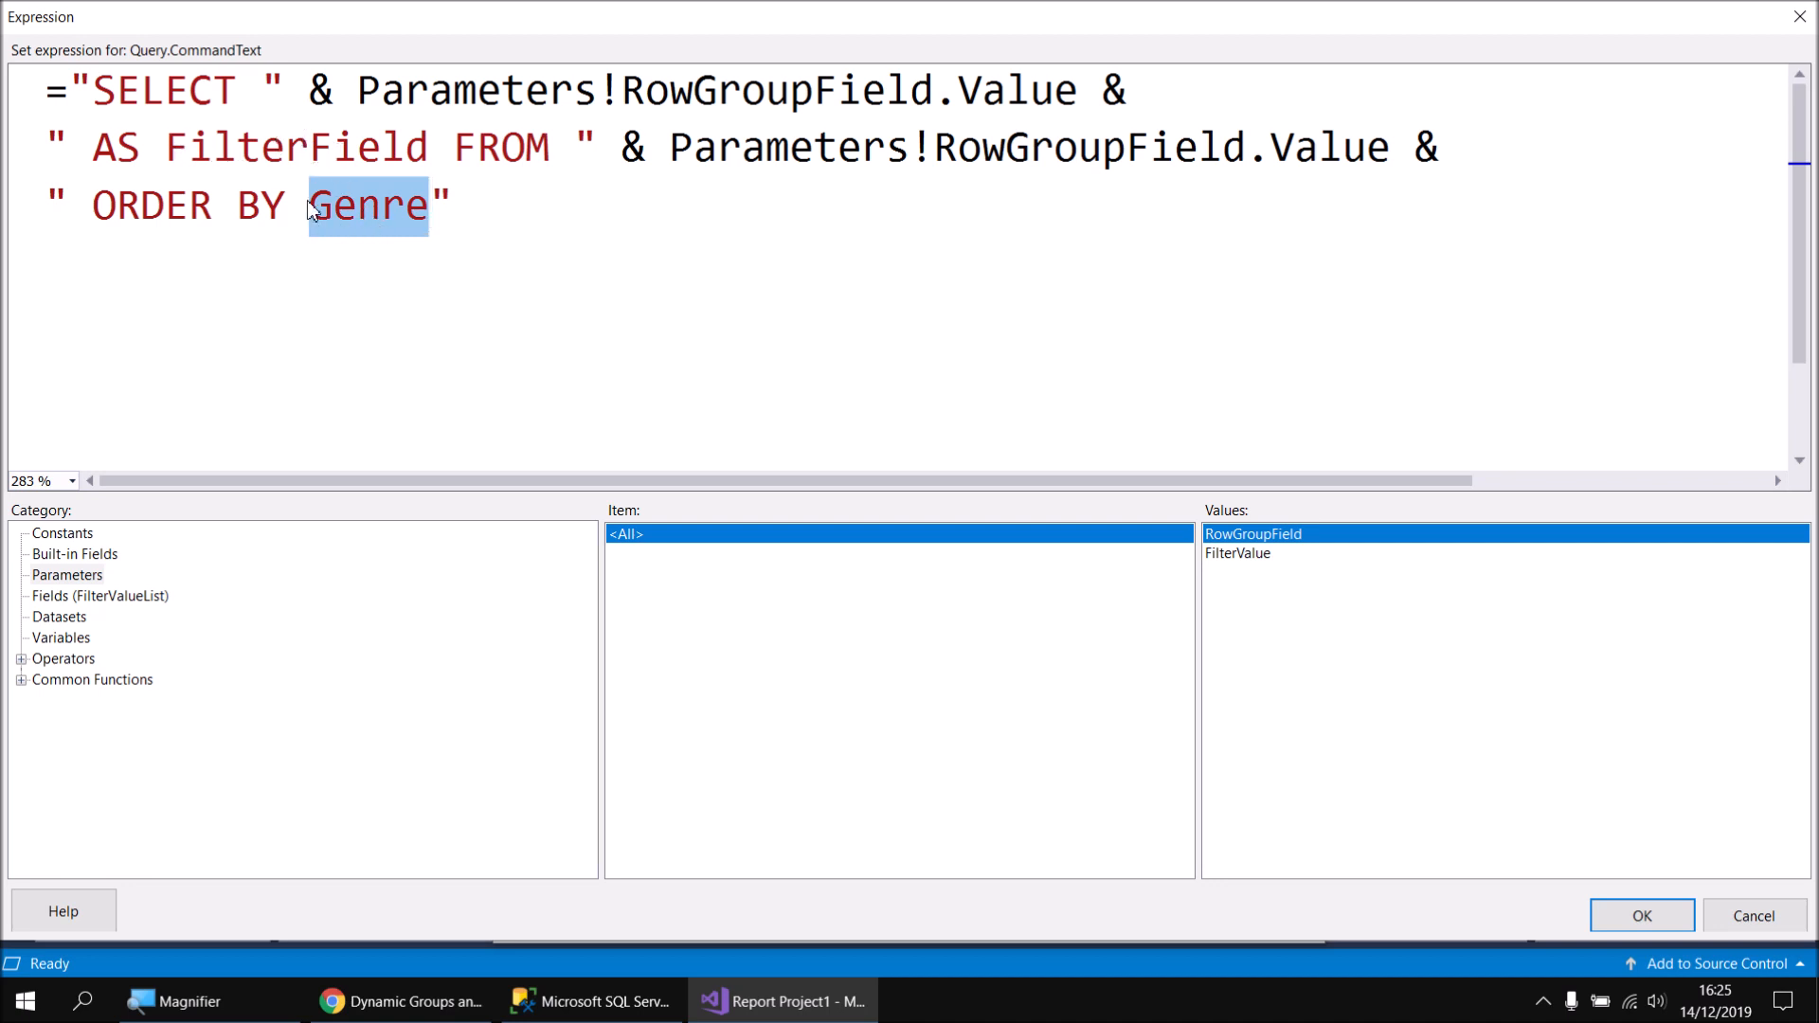
type("FilterFie")
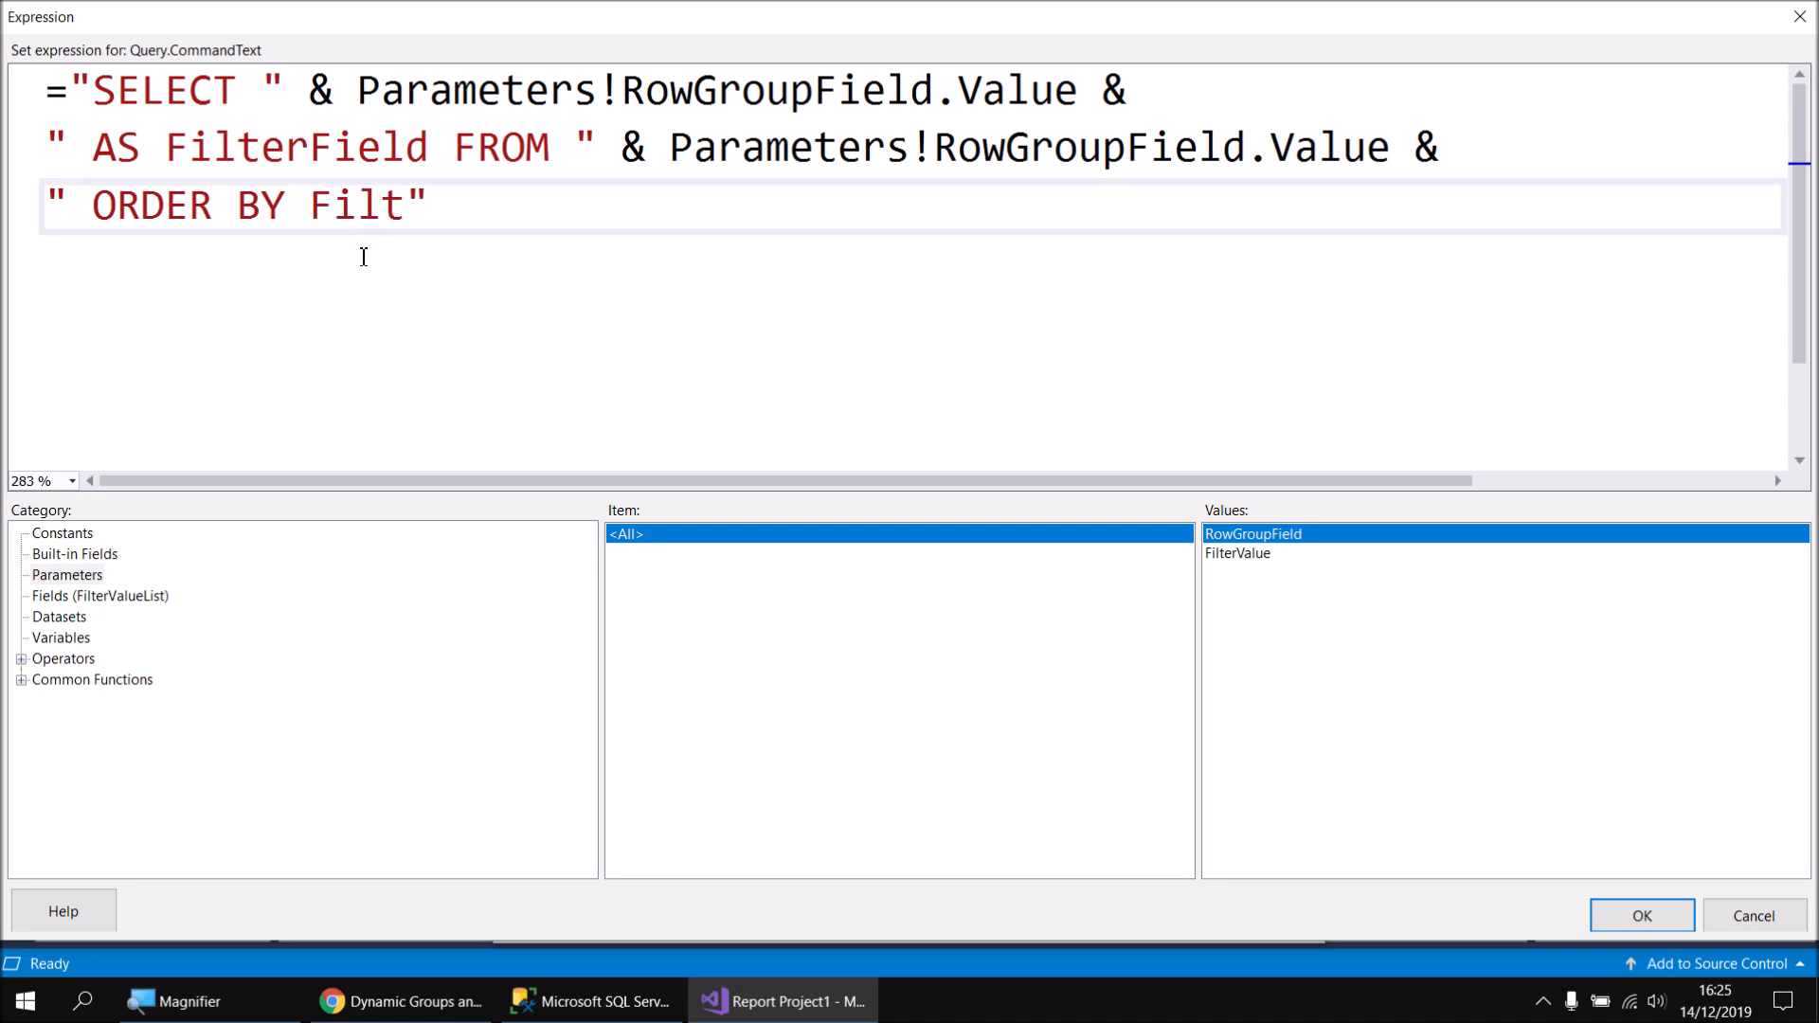
type("ld")
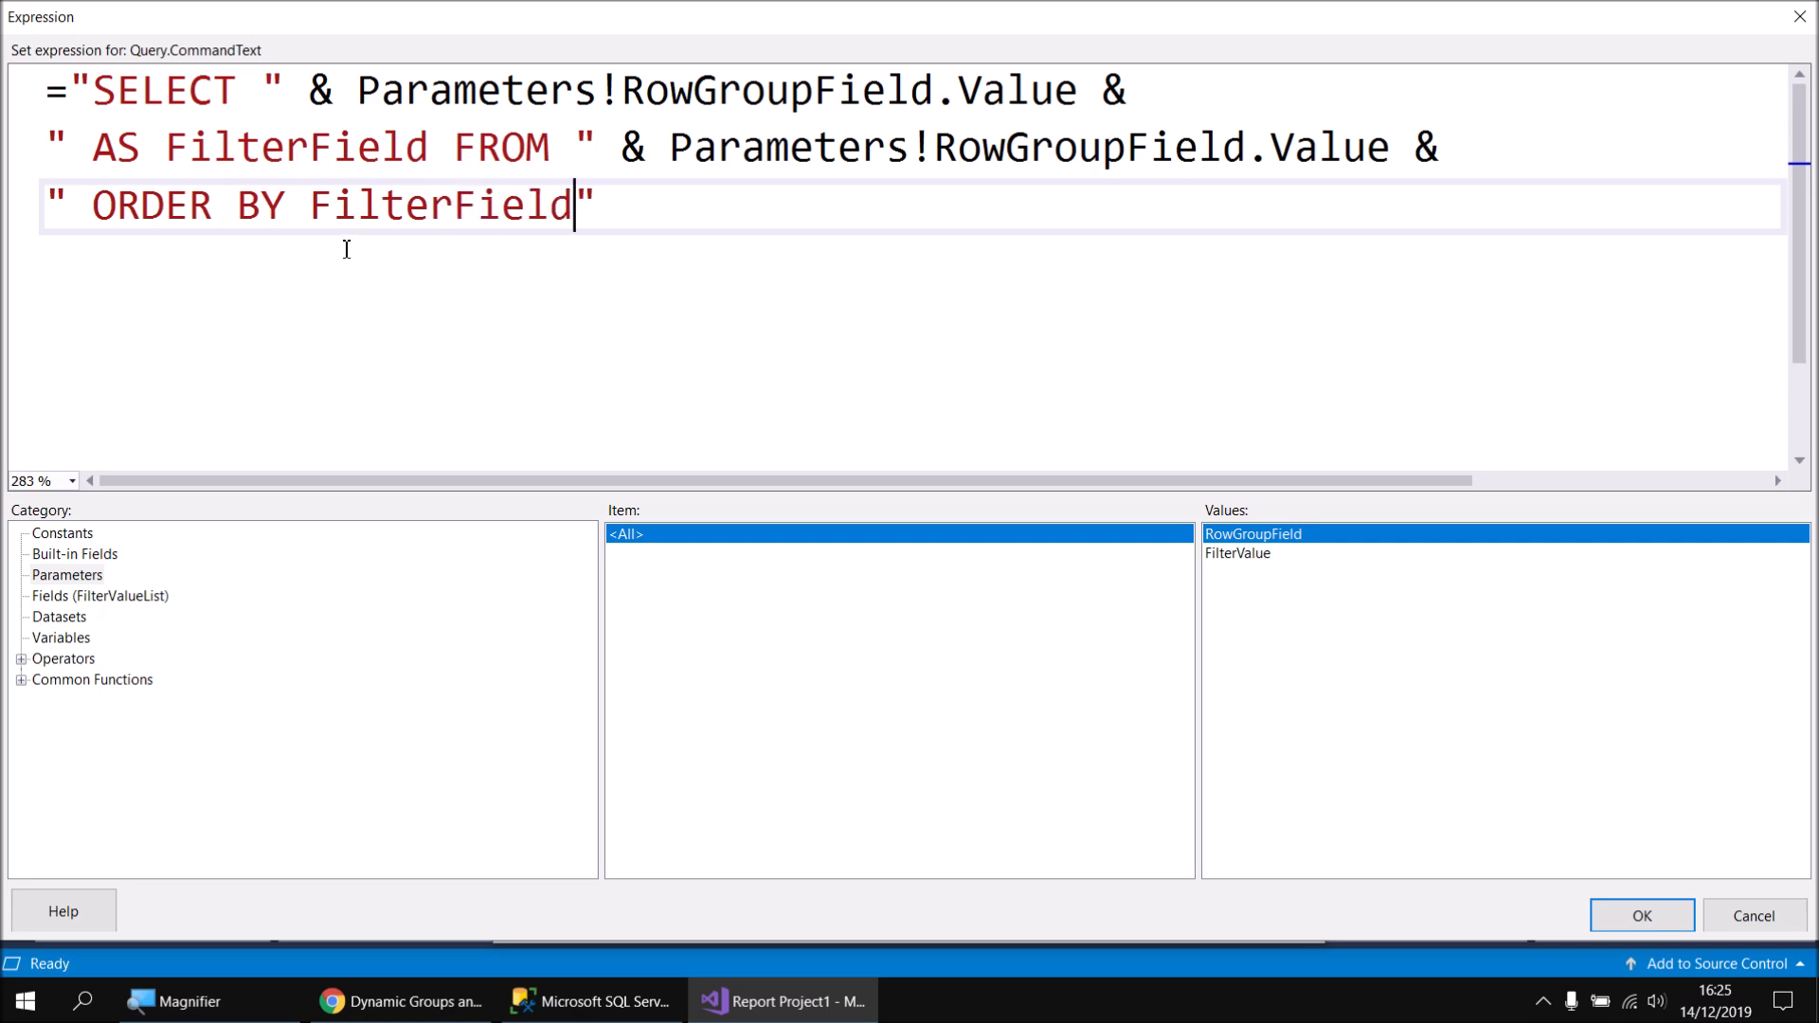
Try ordering the query by column position 1, and restore FilterField as the sort column
left_click_drag(312, 205, 573, 204)
type("1")
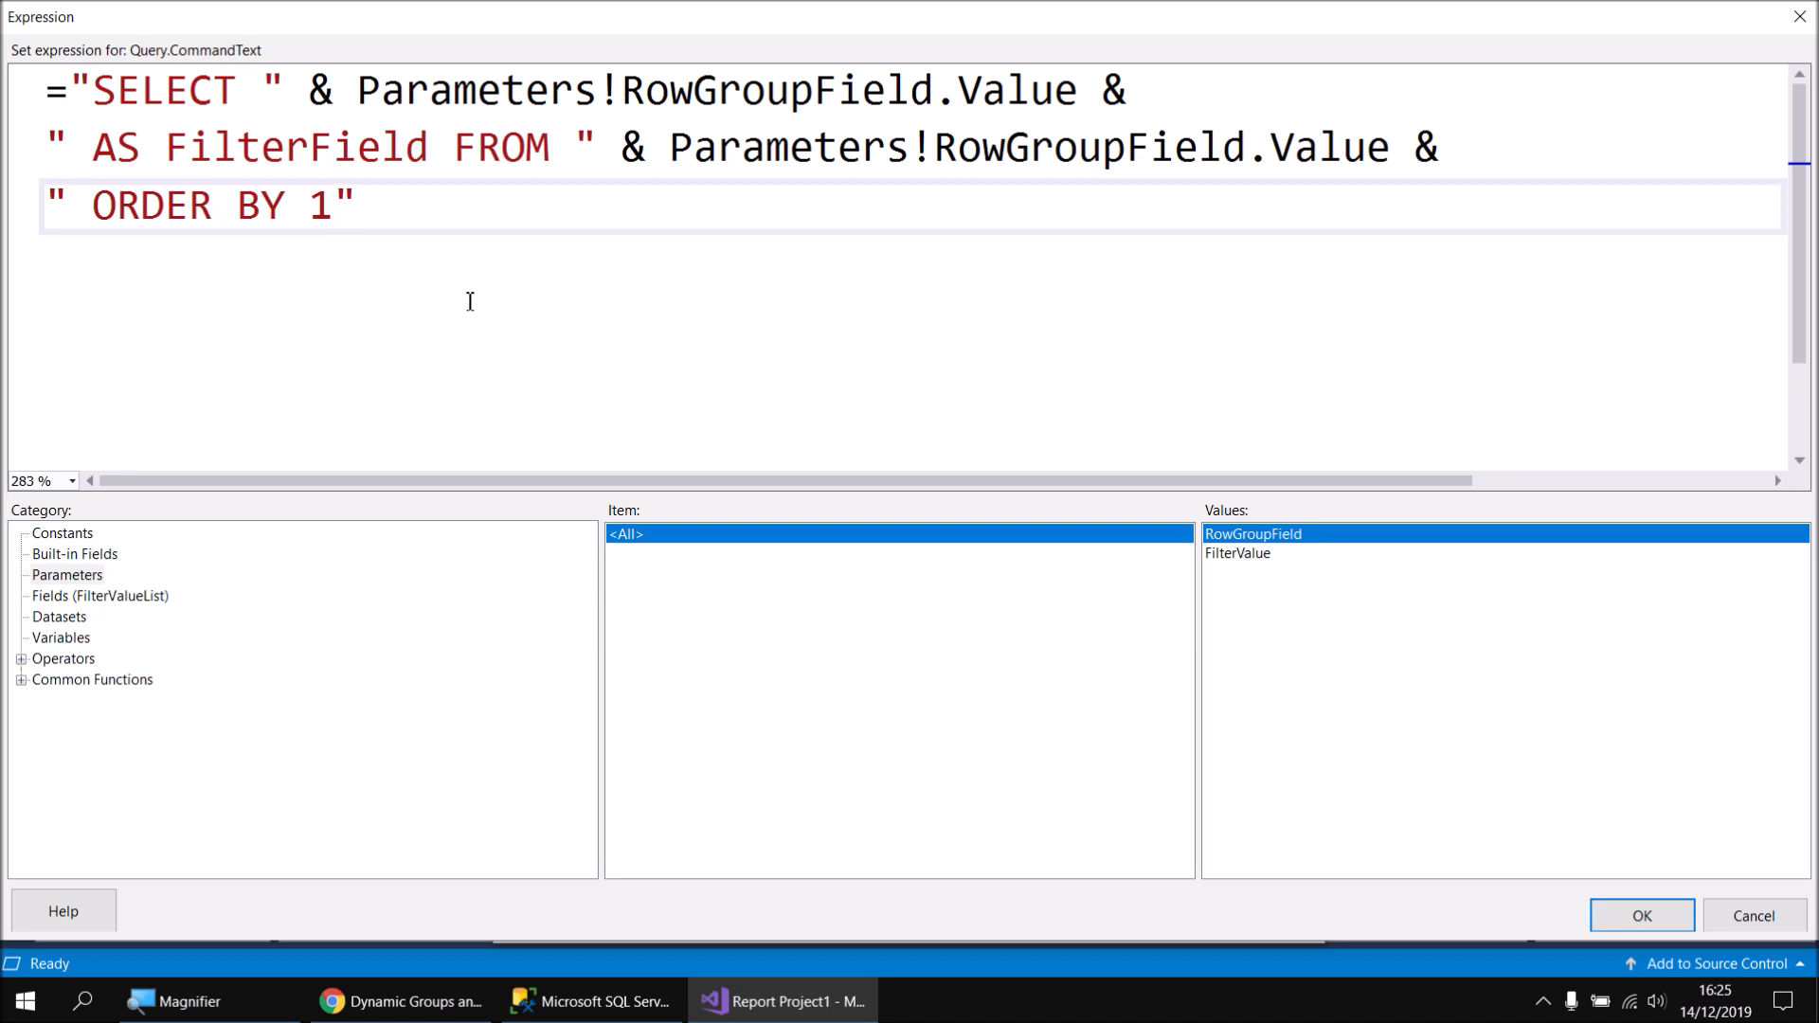
key("BackSpace")
type("FilterField")
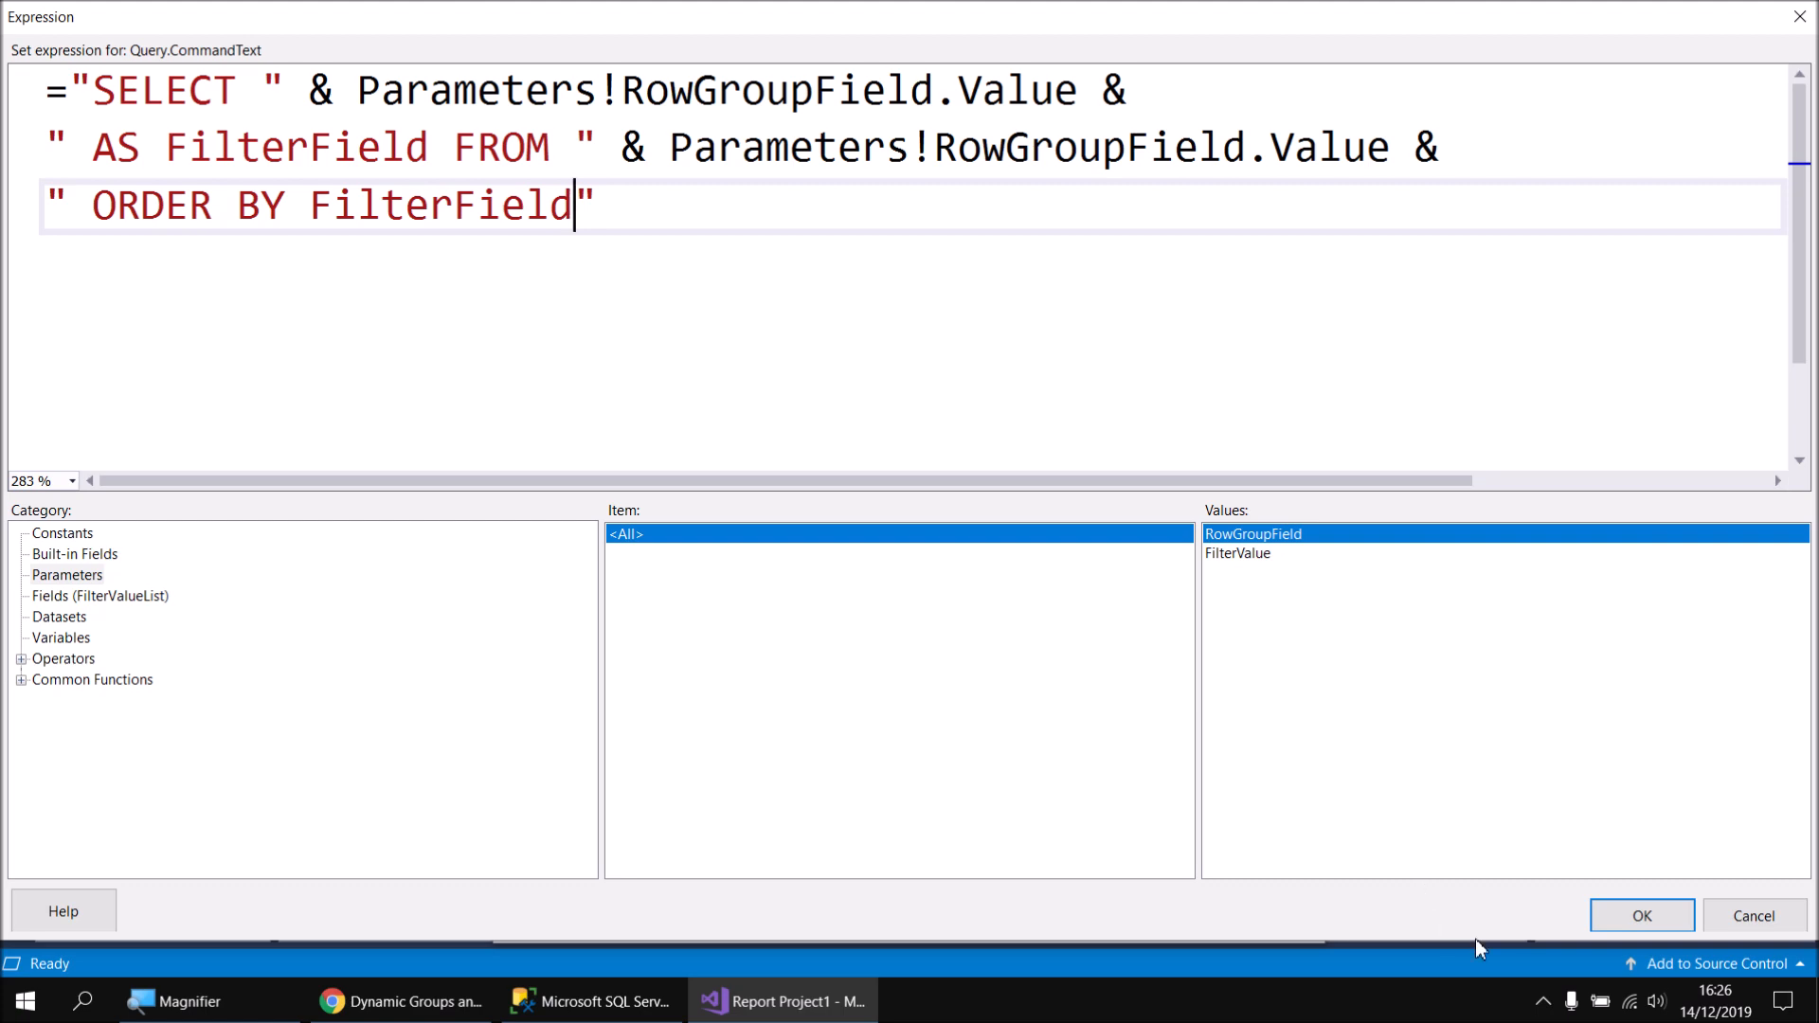
Confirm the query expression and the FilterValueList dataset properties, and preview the report's filter values for the Certificate grouping
left_click(1618, 919)
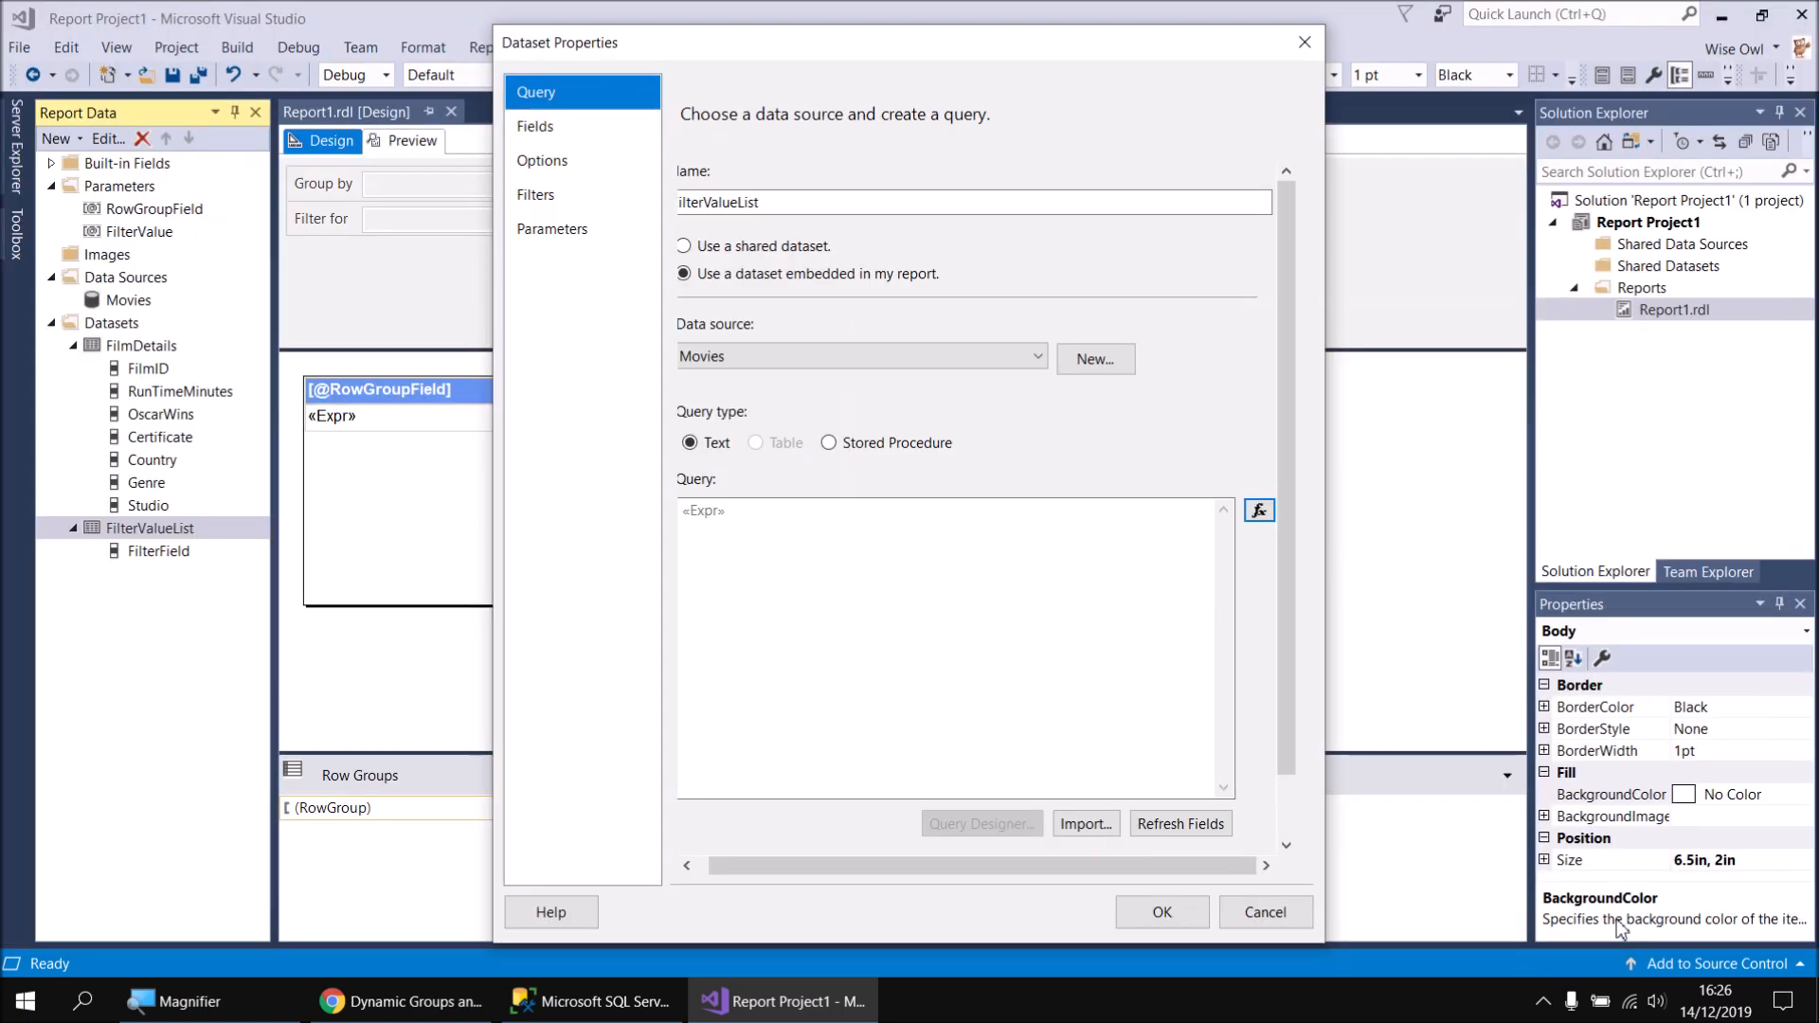
left_click(1162, 912)
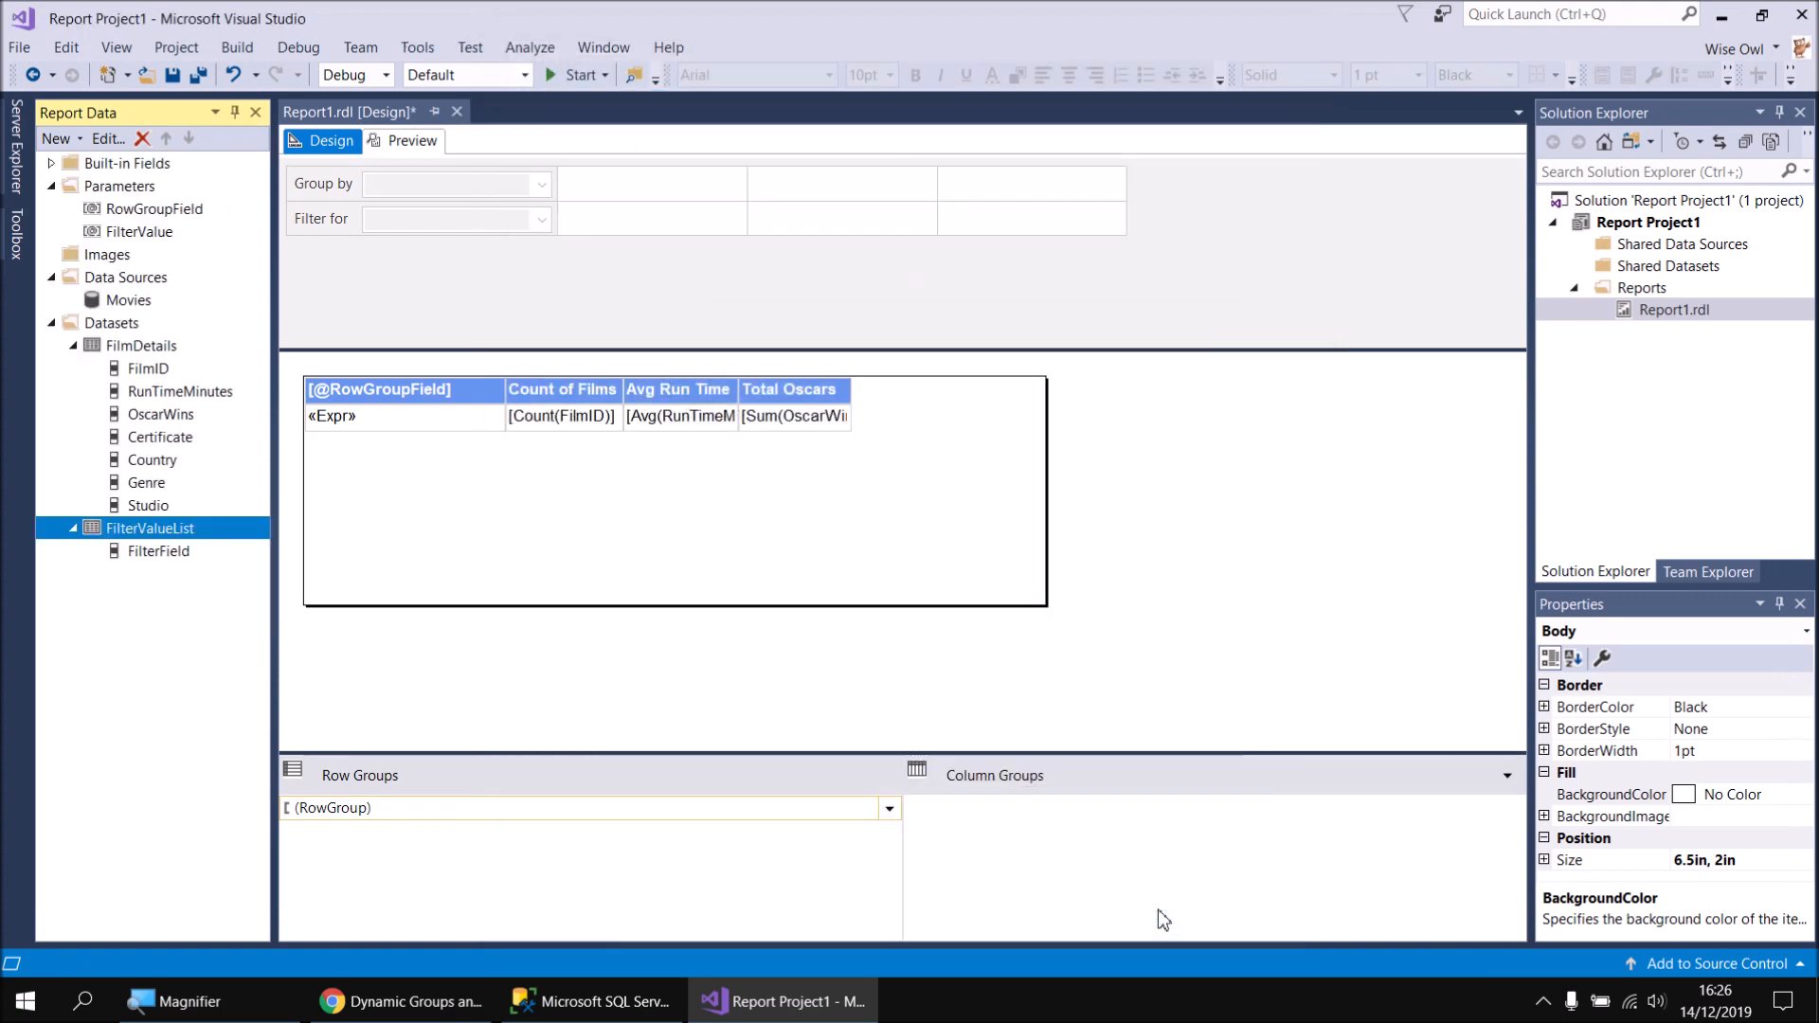
left_click(400, 143)
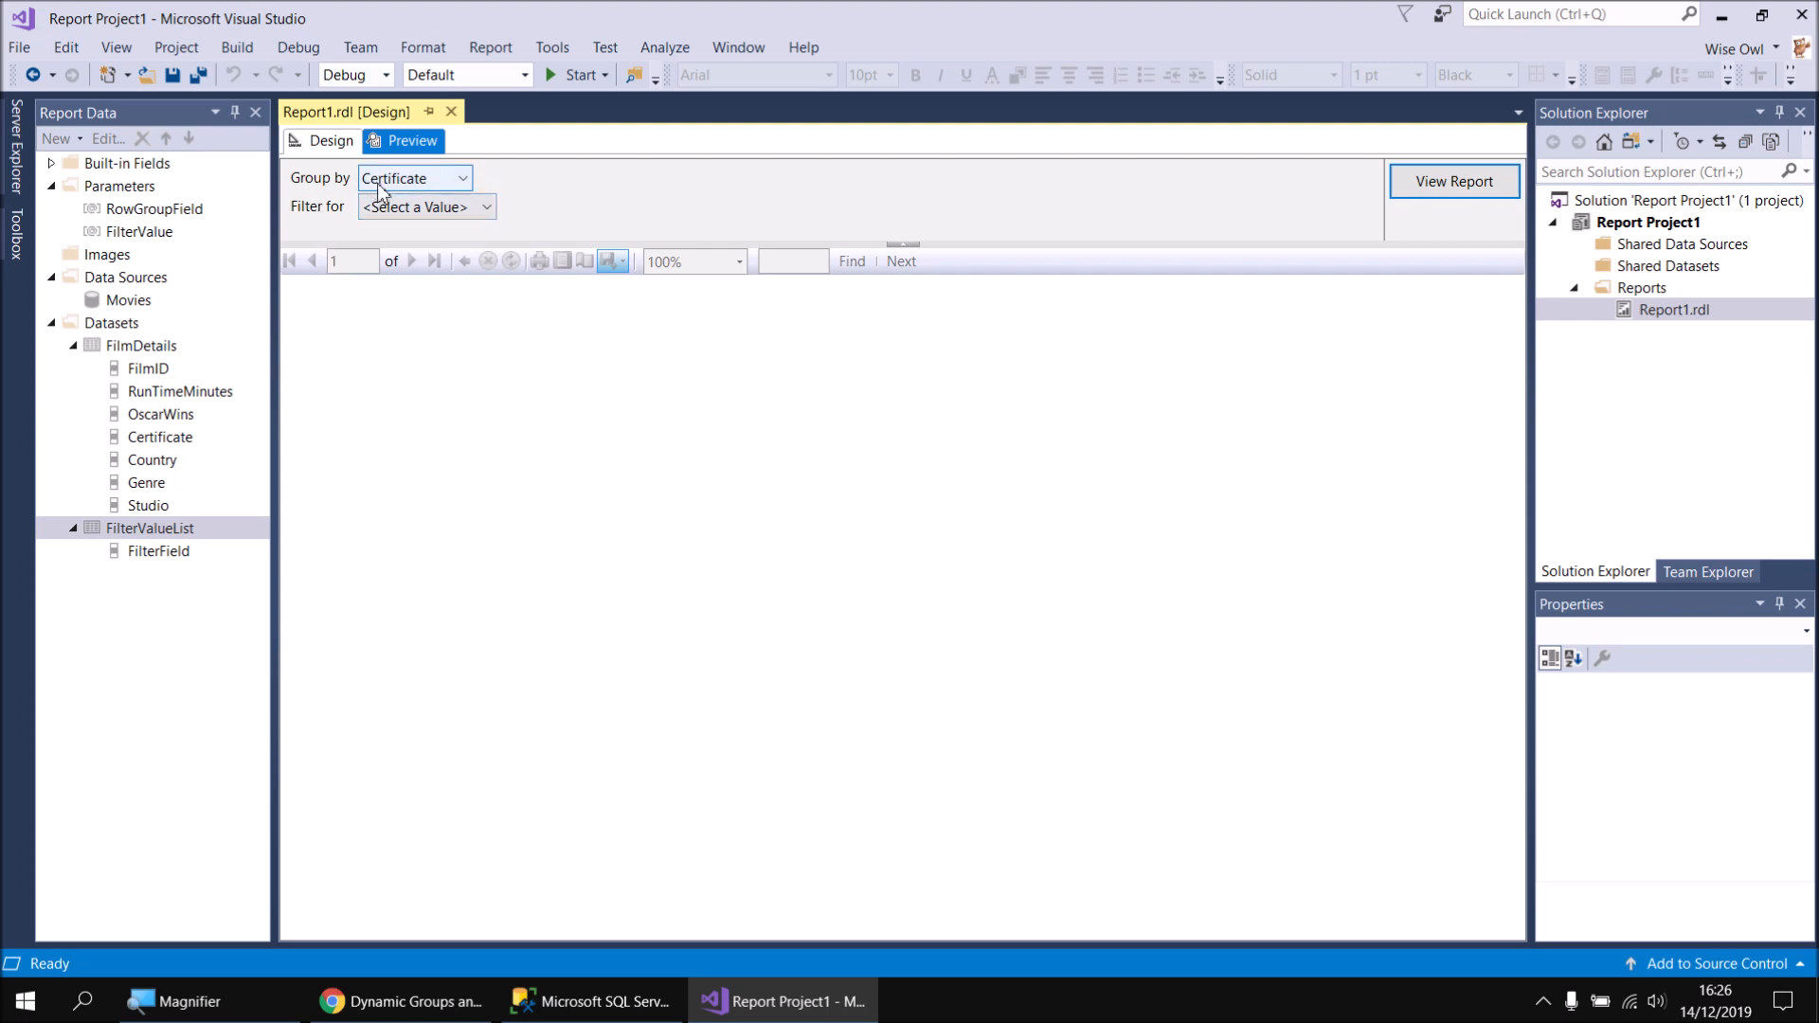
left_click(486, 207)
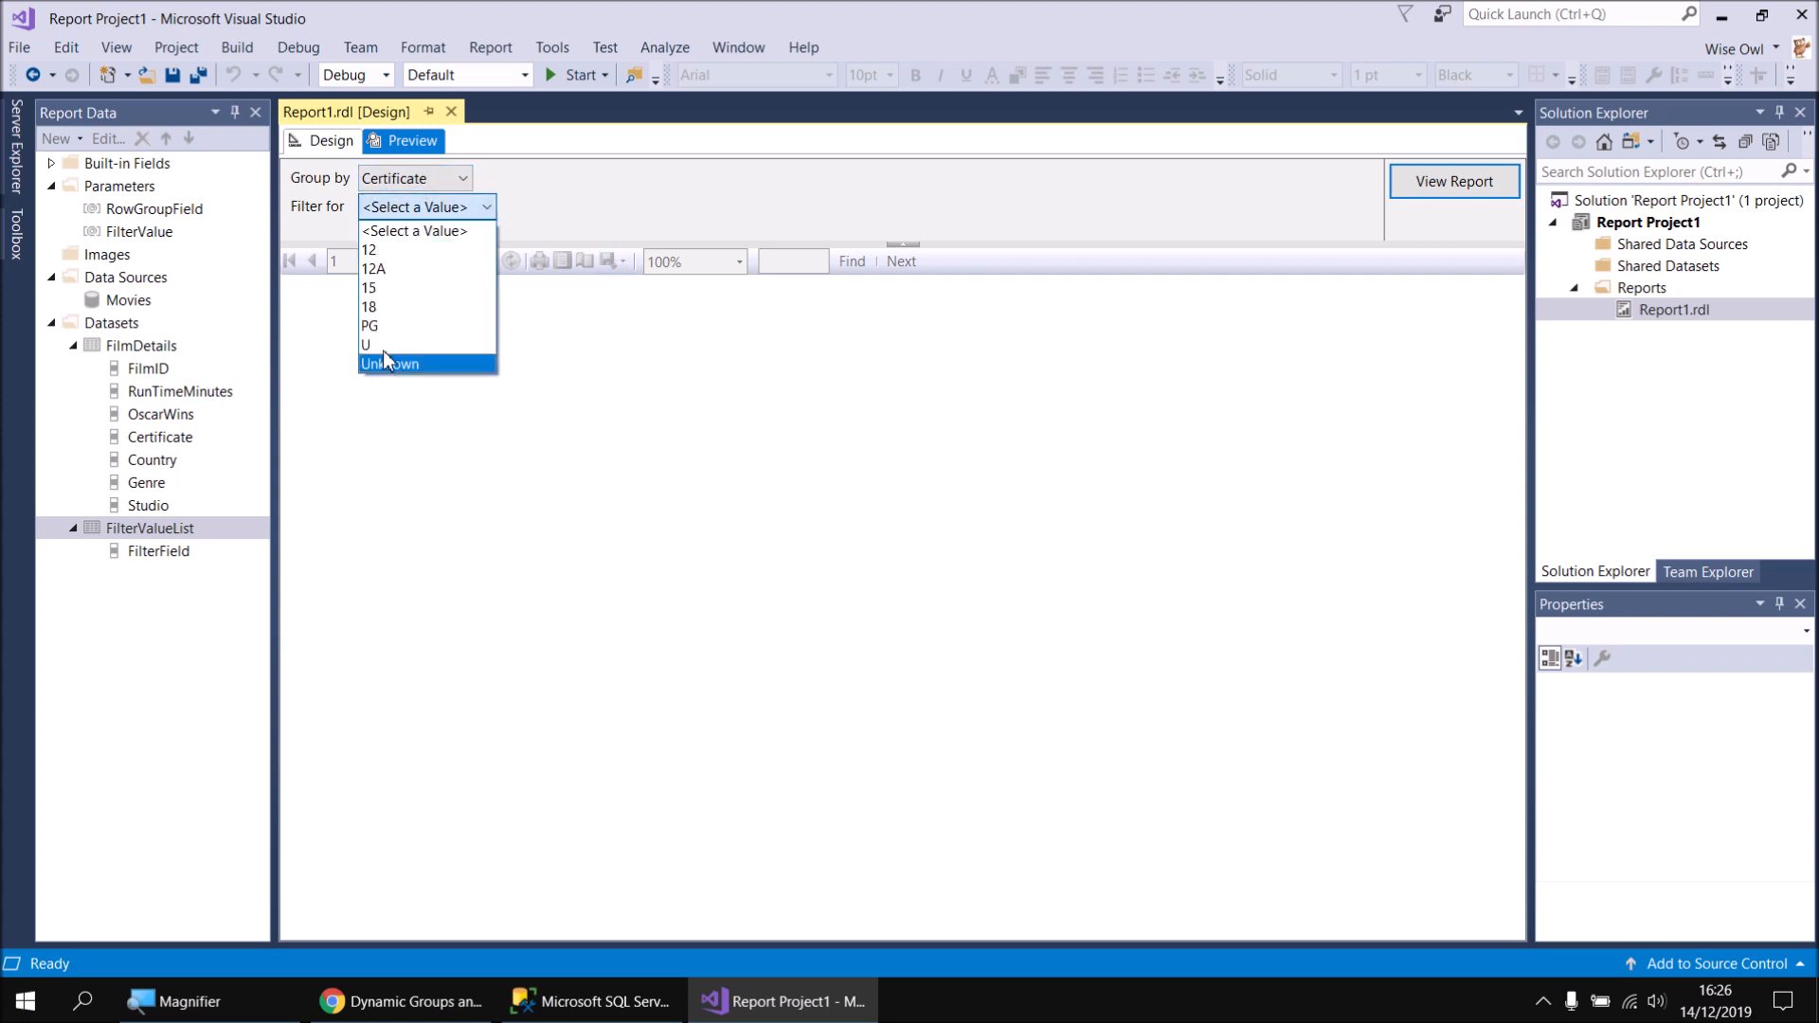
Check the list of available filter values when grouping by Country and by Genre
left_click(464, 180)
left_click(463, 180)
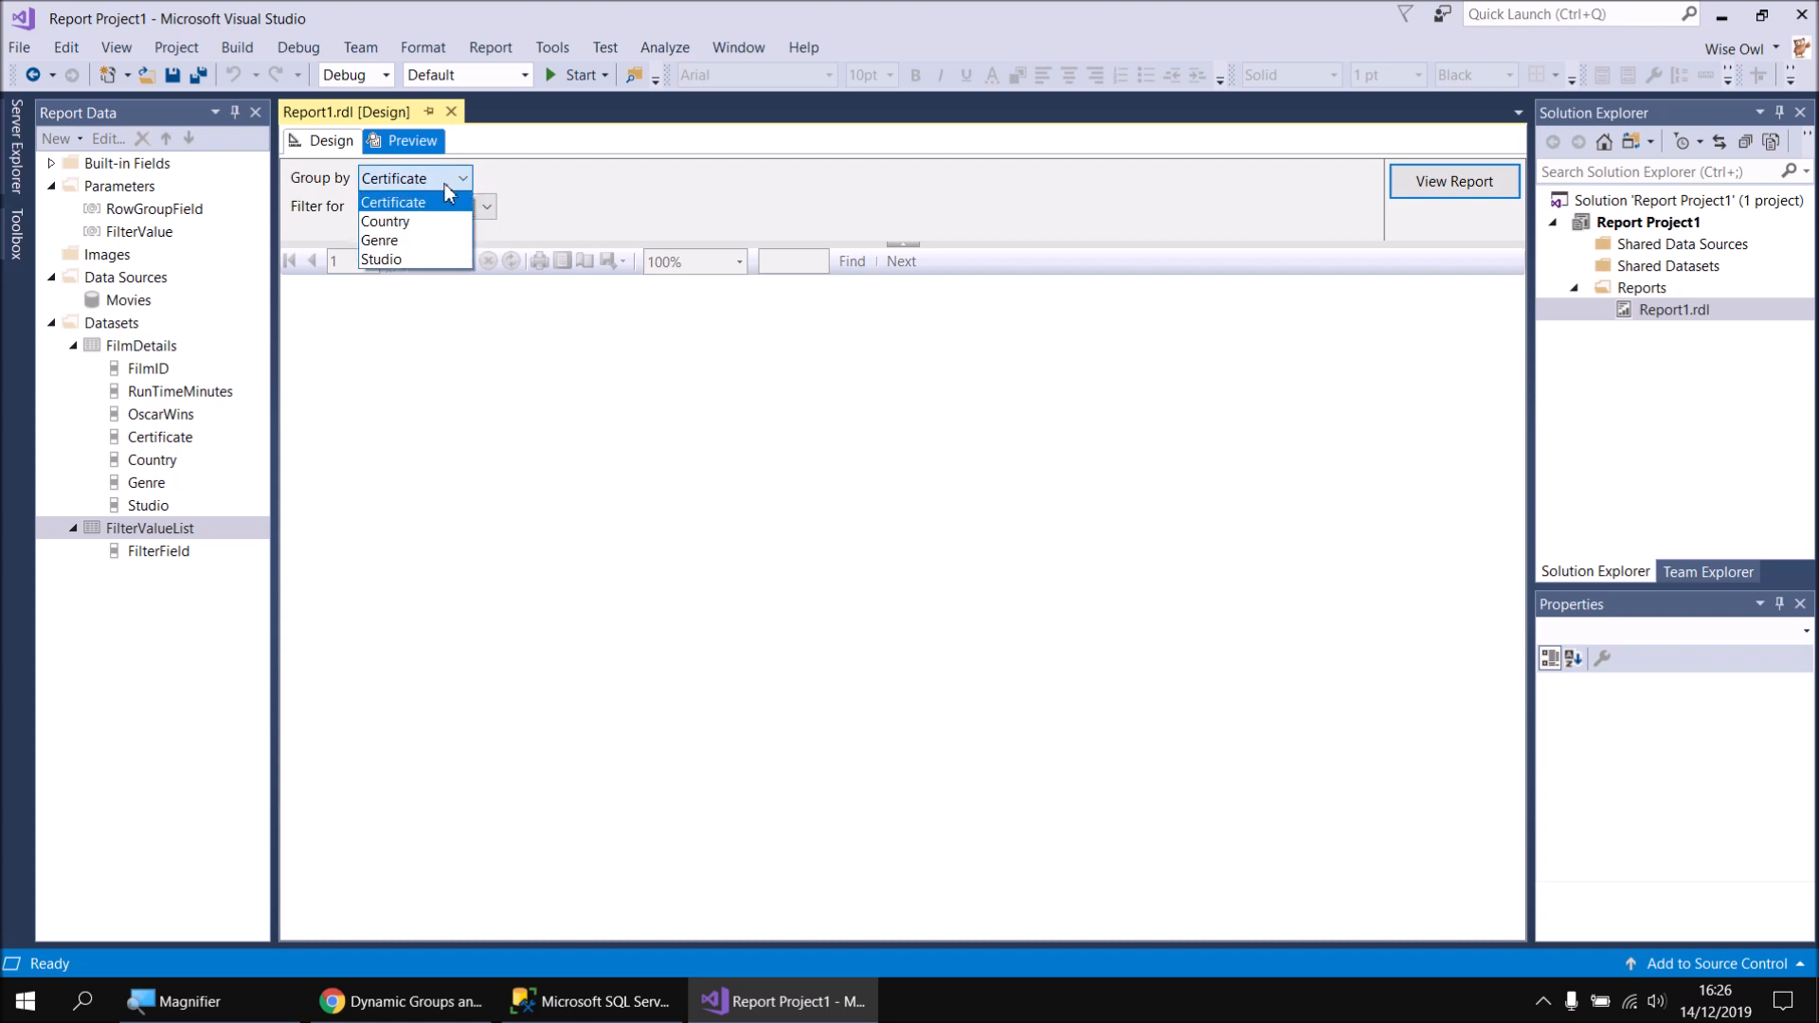
left_click(413, 225)
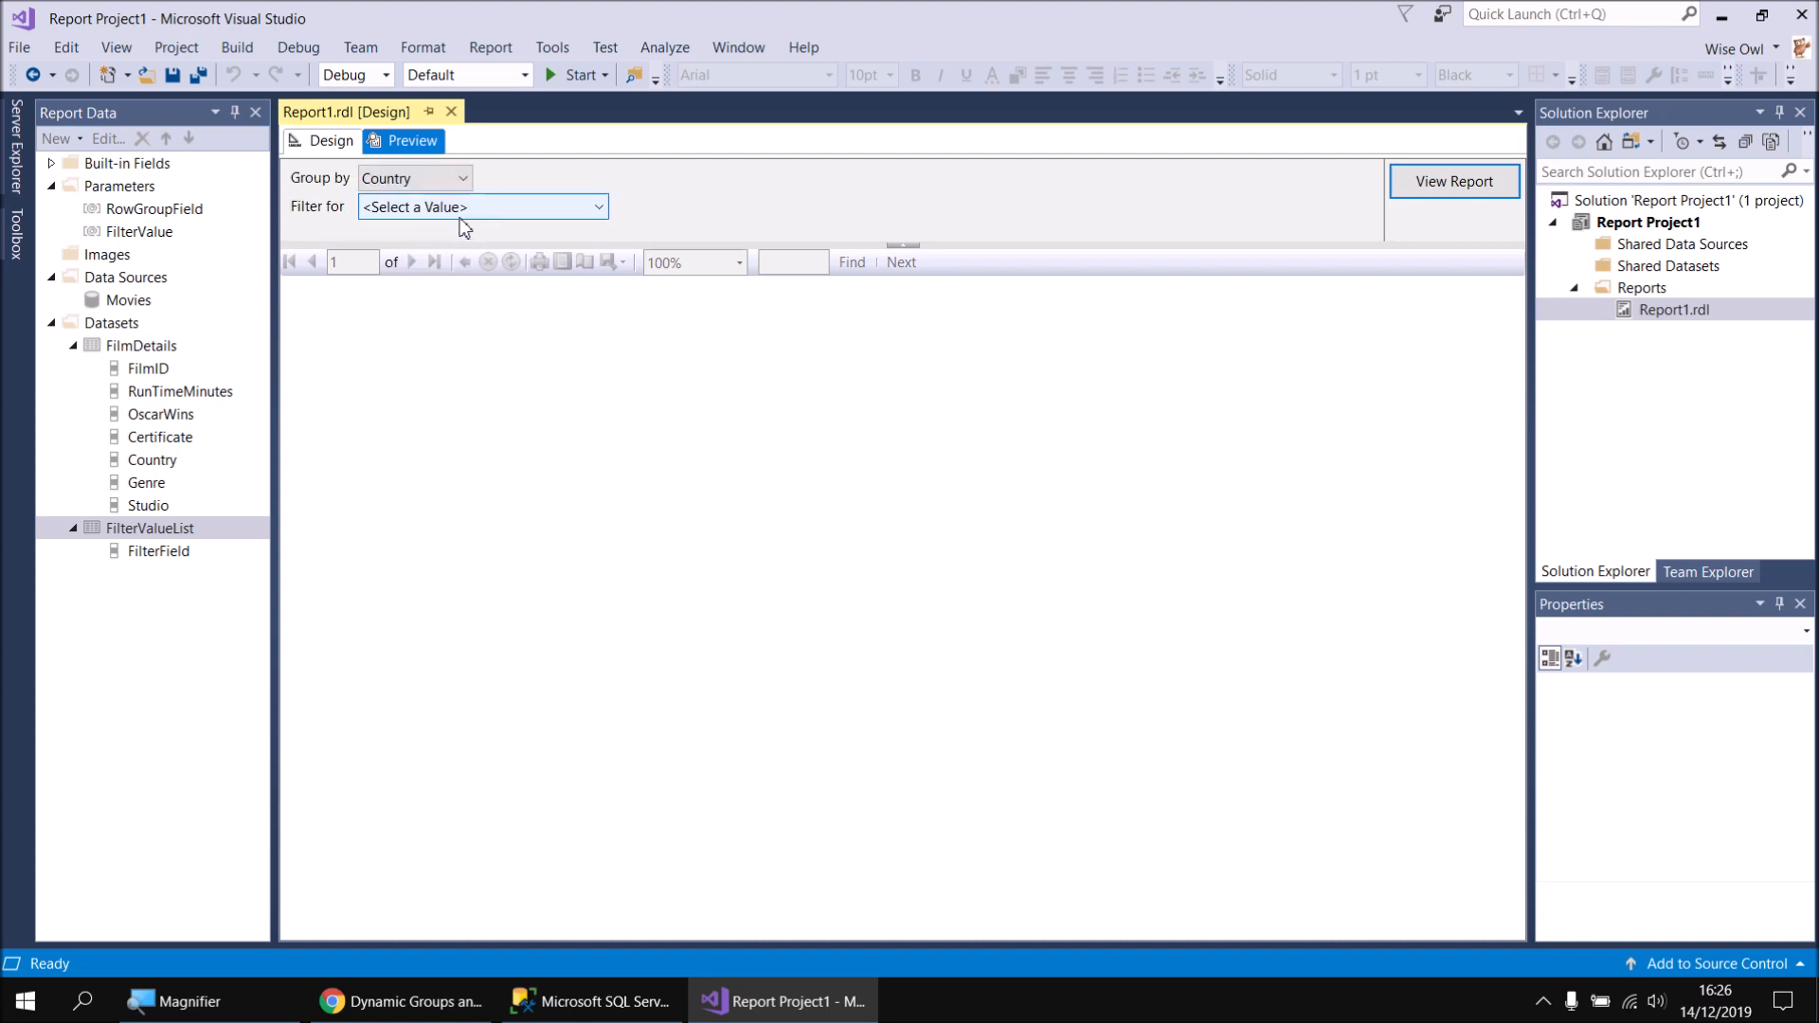
left_click(598, 209)
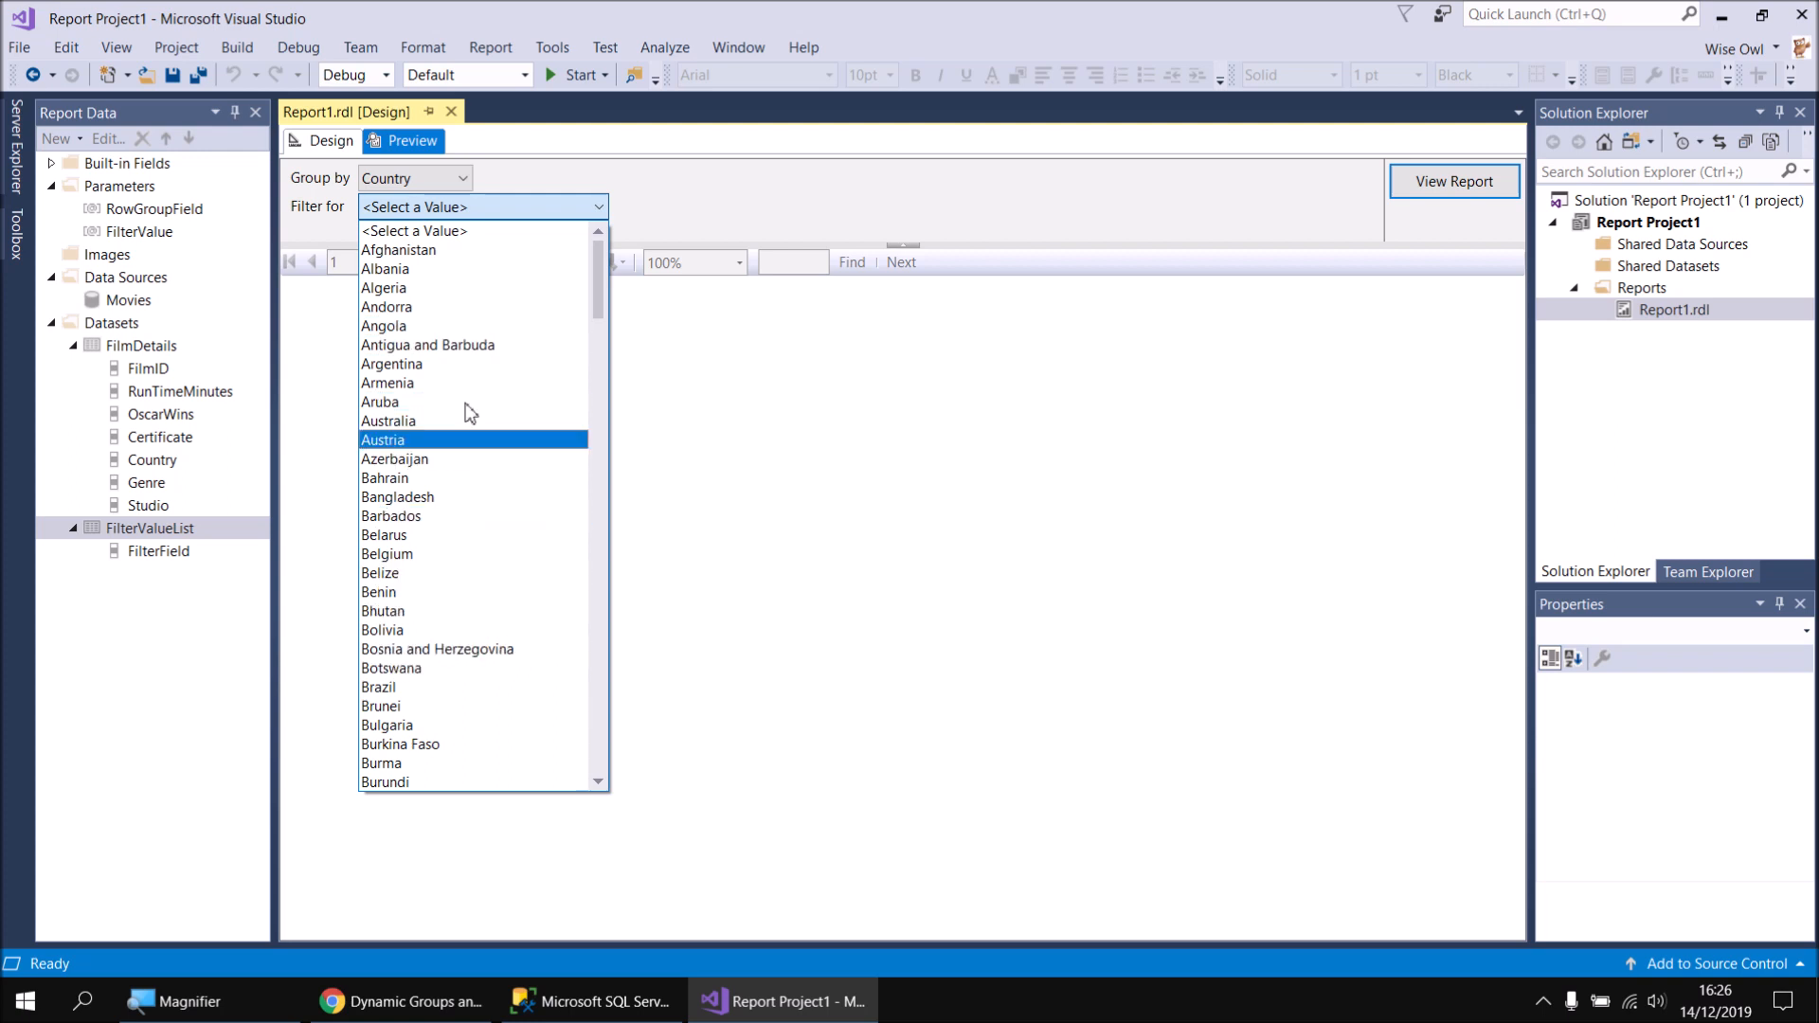
left_click(464, 179)
left_click(464, 179)
left_click(433, 248)
left_click(495, 208)
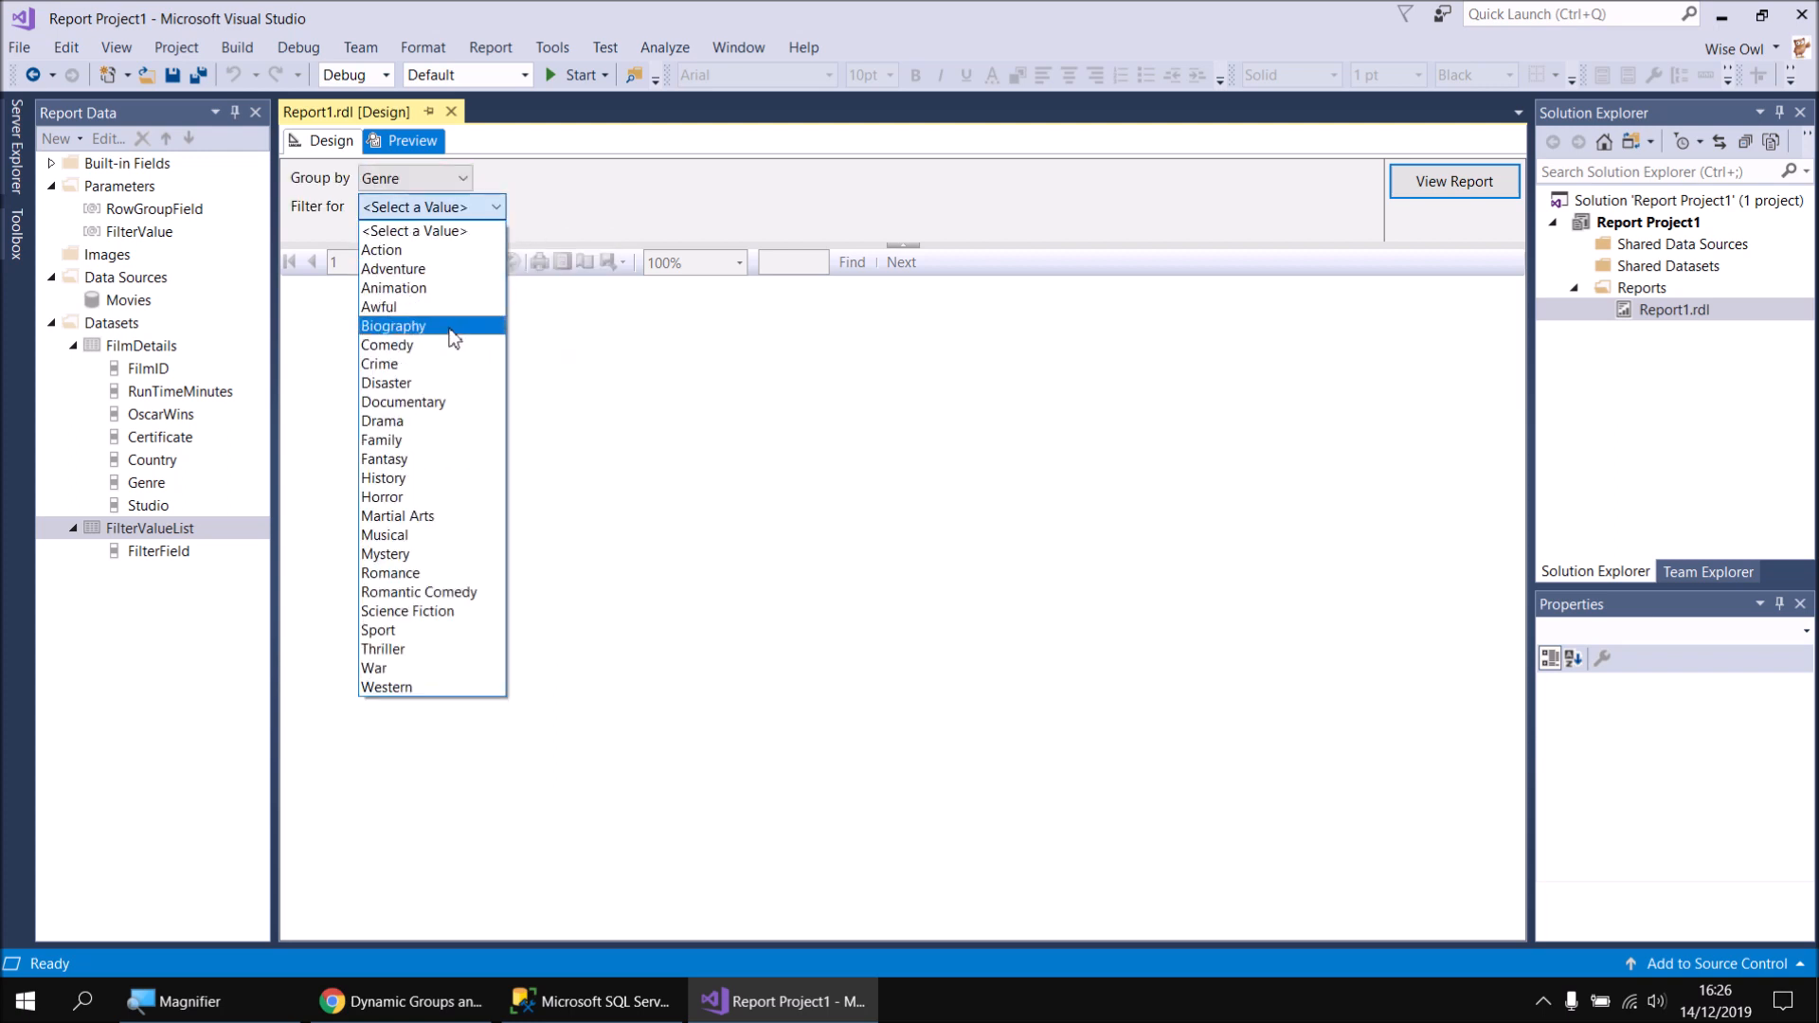
Group the preview by Studio, check its filter values and choose 20th Century Fox
left_click(444, 183)
left_click(449, 187)
left_click(428, 255)
left_click(492, 210)
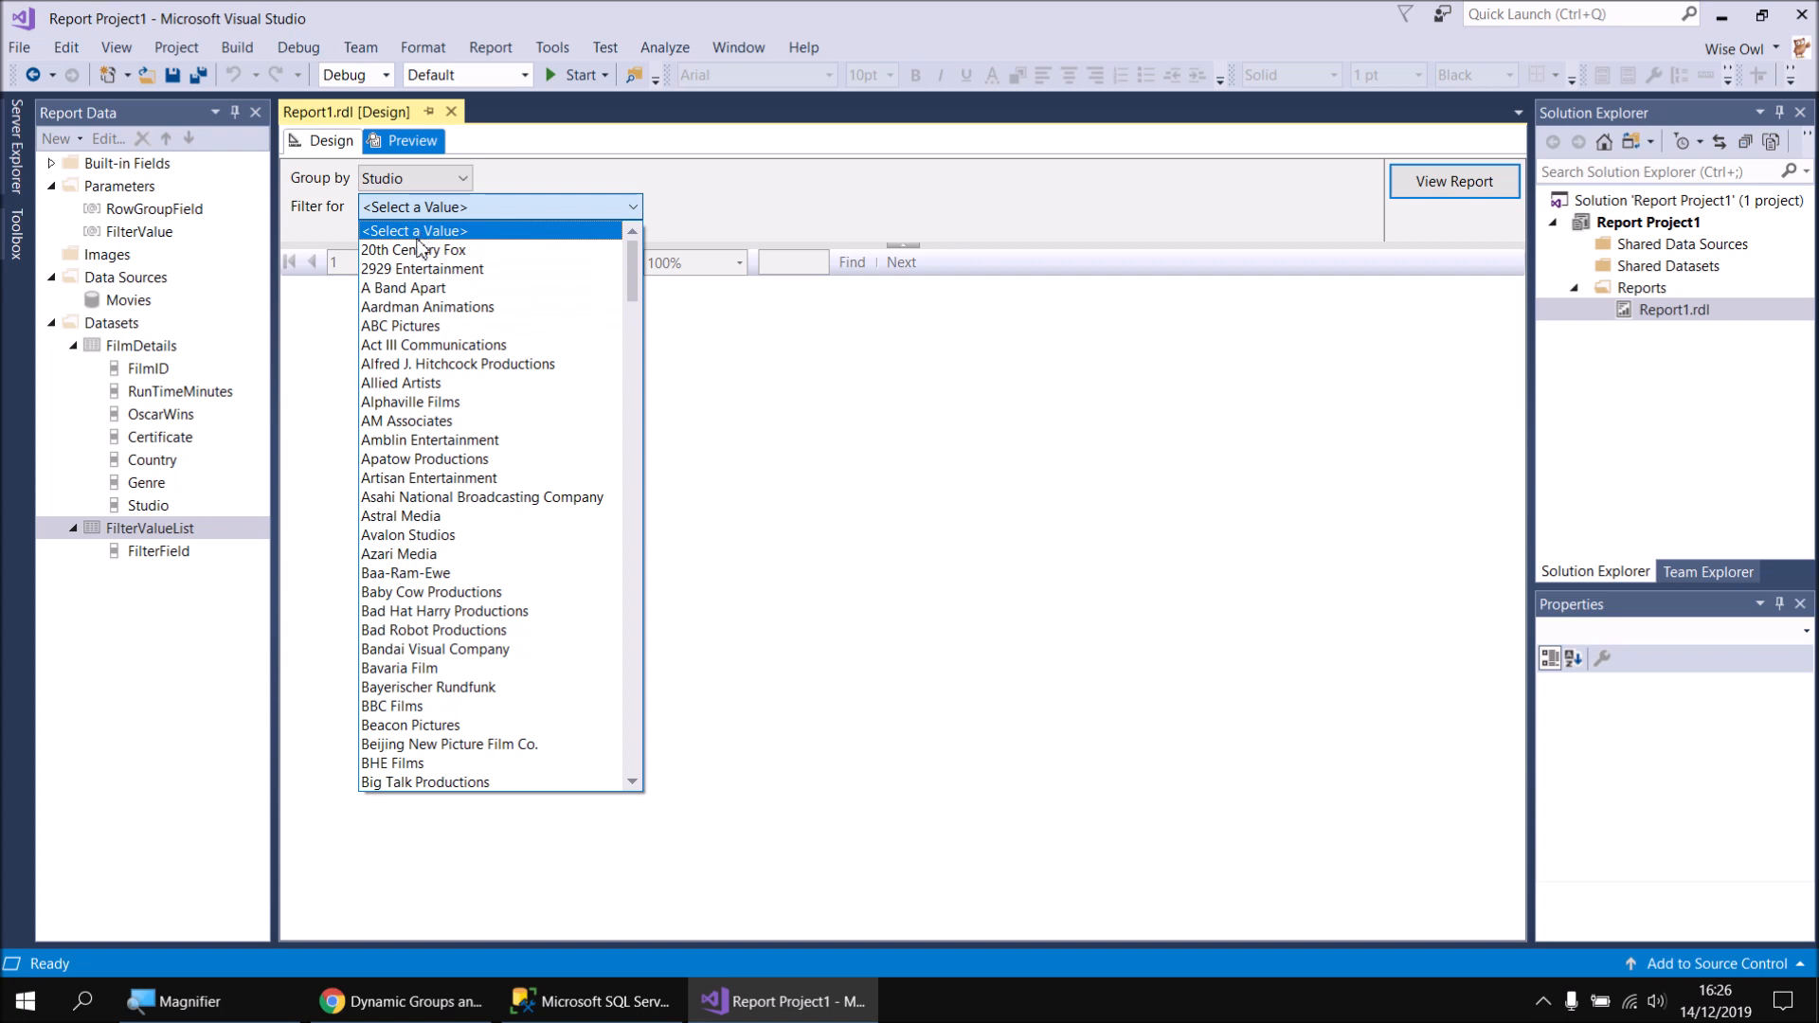
left_click(722, 189)
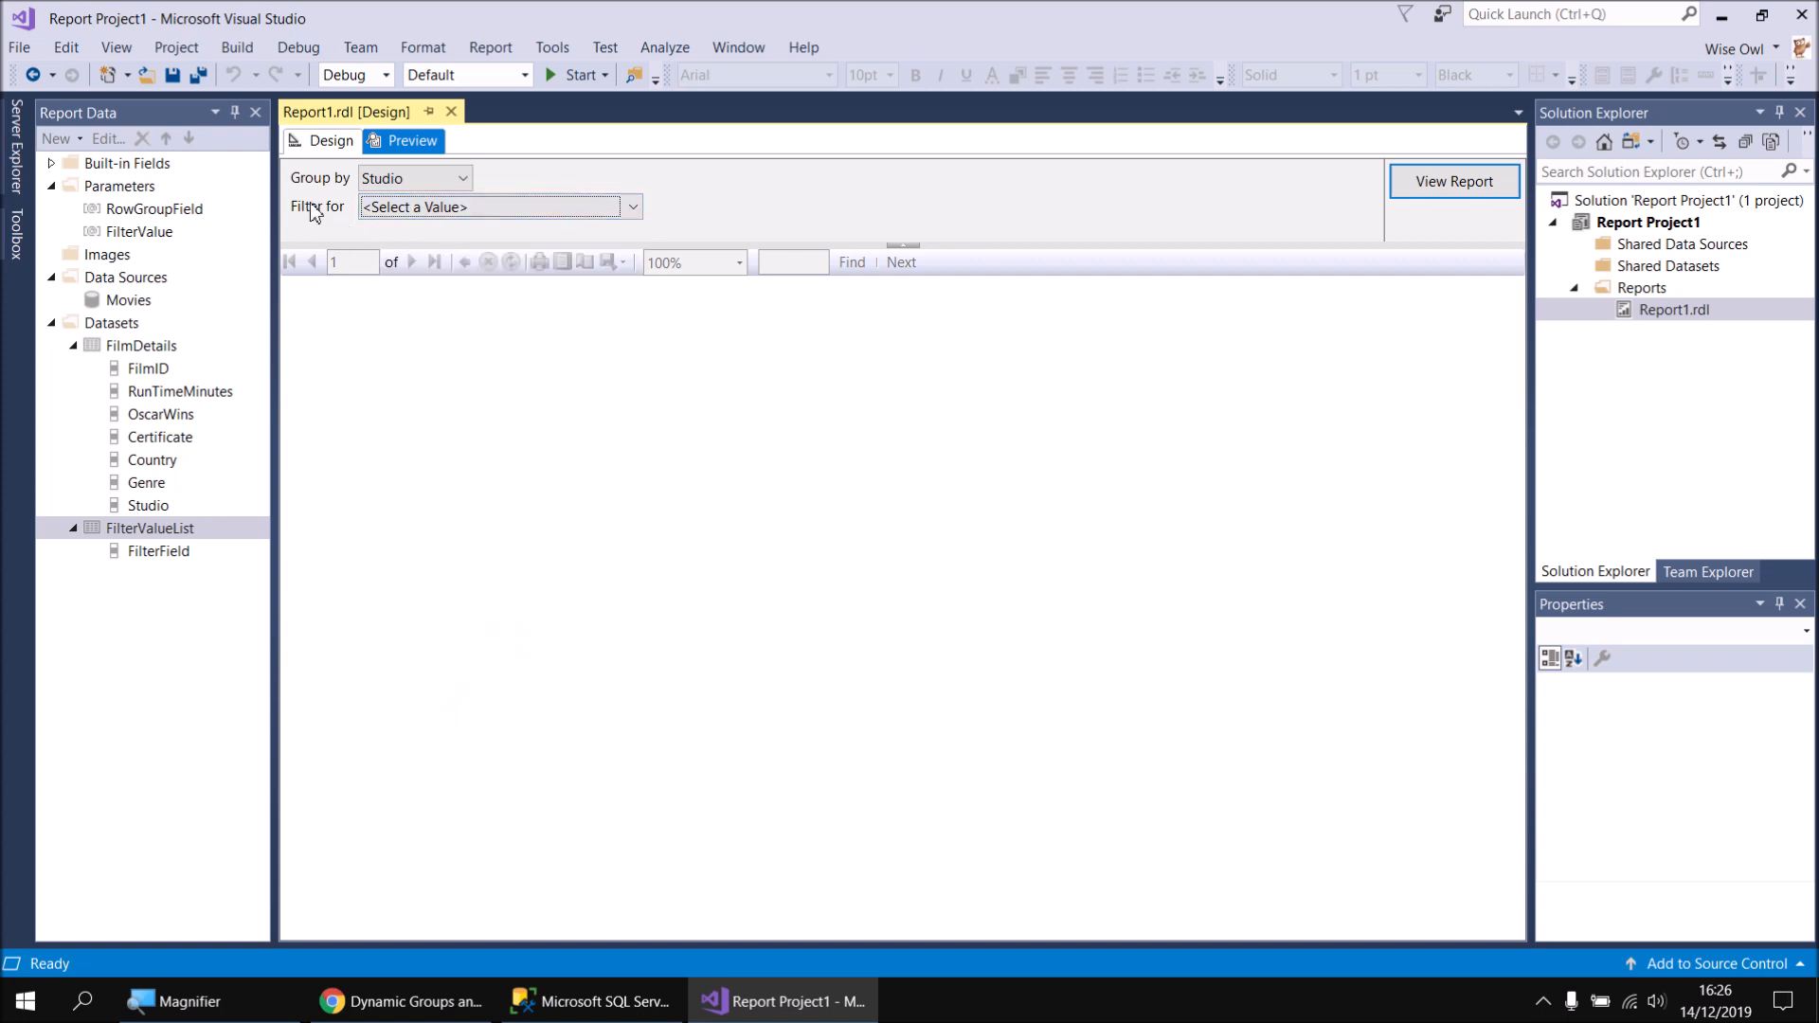
left_click(418, 210)
scroll(418, 246, "up", 3)
left_click(418, 248)
Return to the report design and add a blank filter to the FilmDetails dataset's properties
left_click(322, 144)
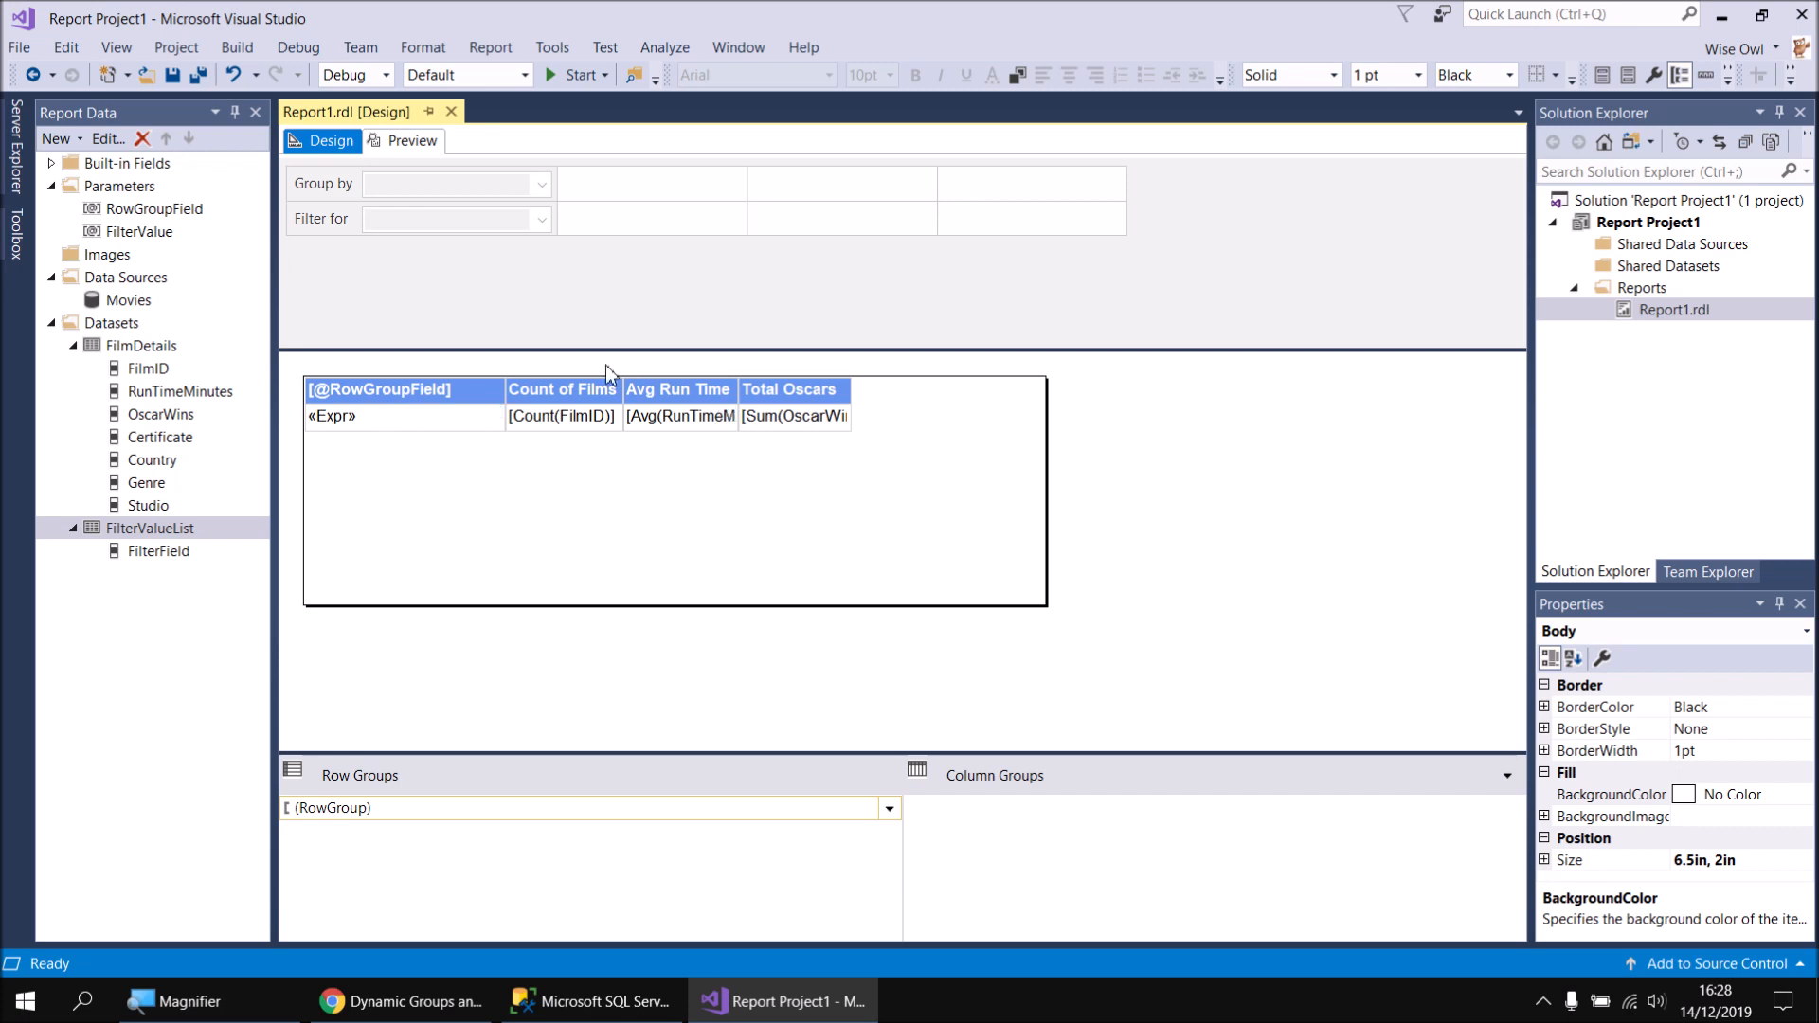
mouse_move(442, 429)
right_click(148, 347)
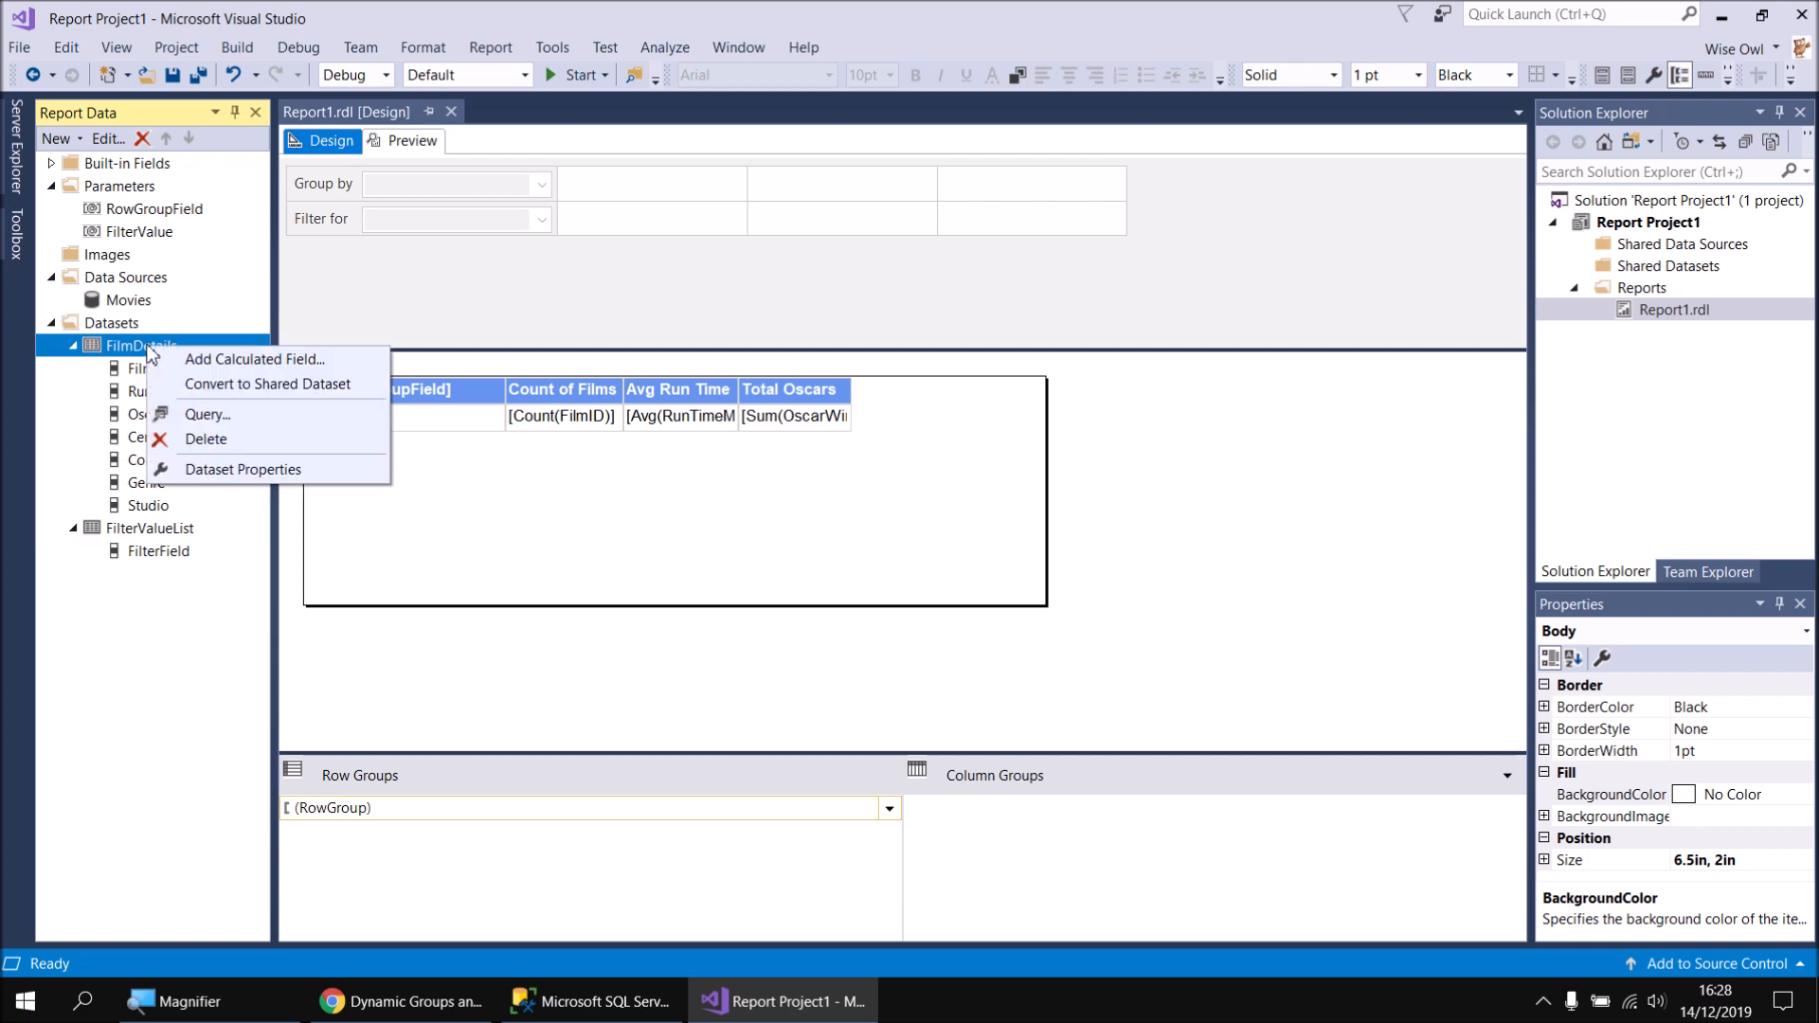
left_click(230, 470)
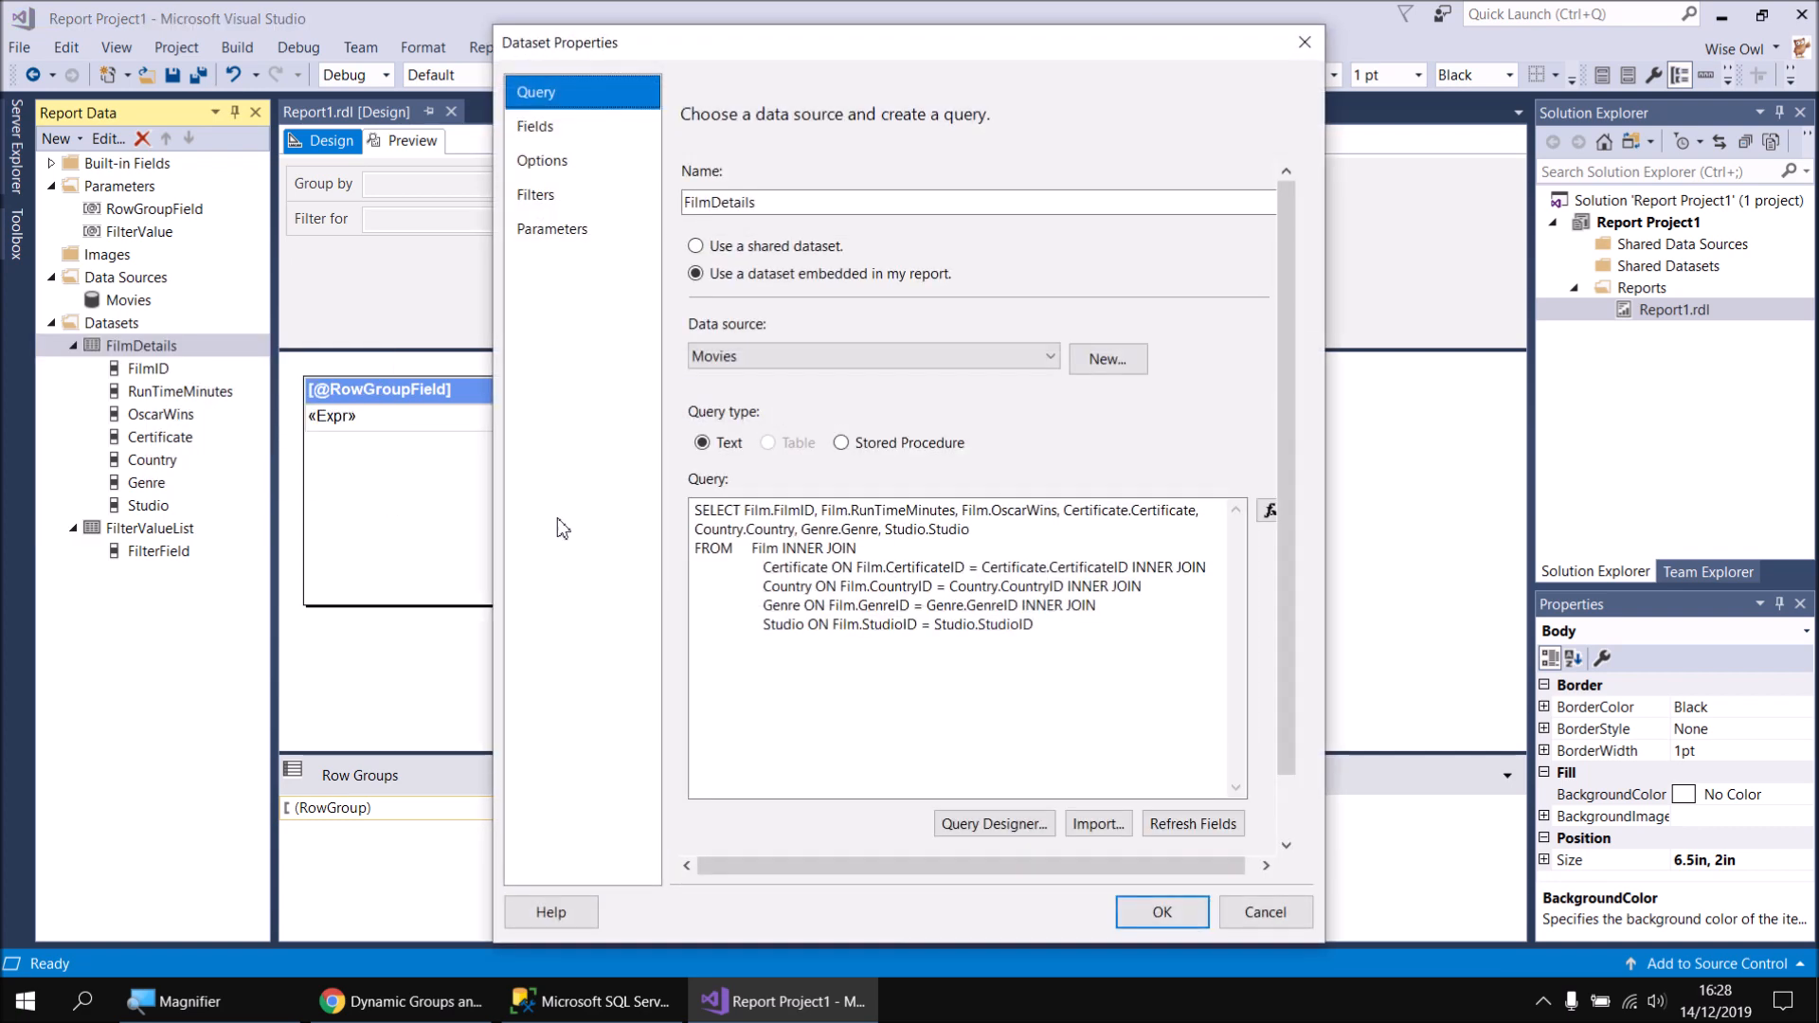
left_click(546, 204)
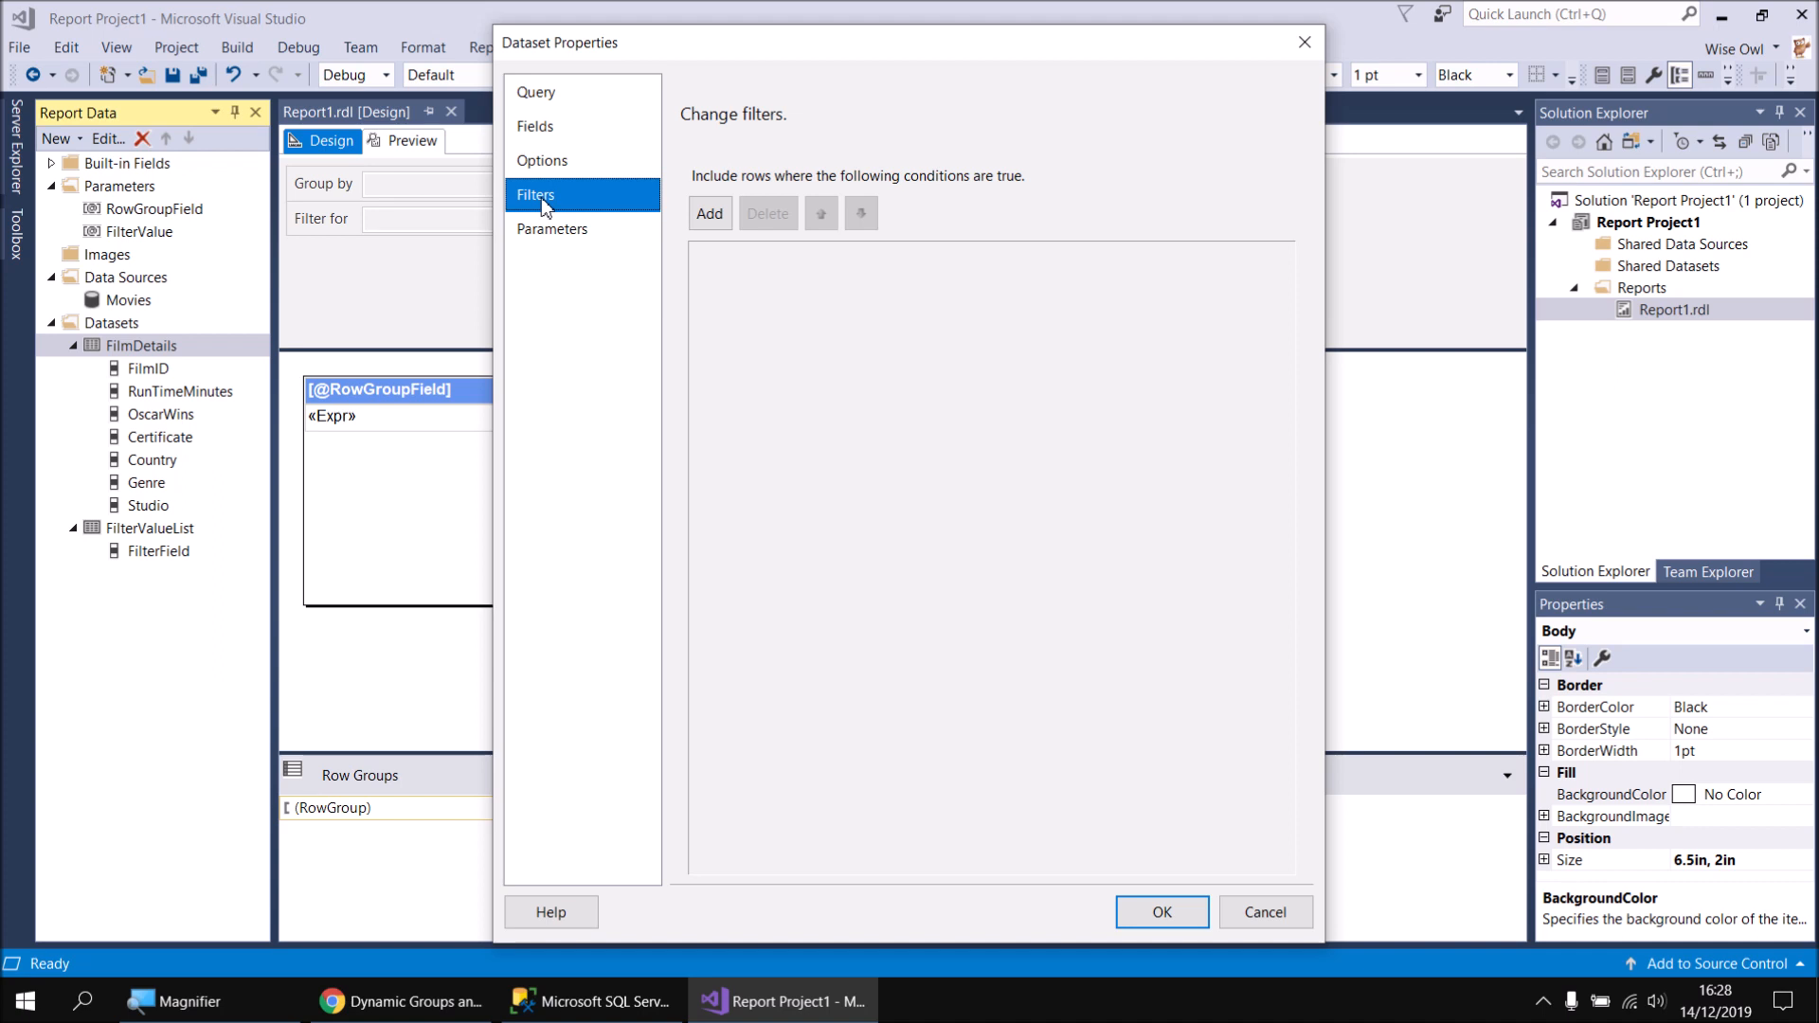
left_click(709, 213)
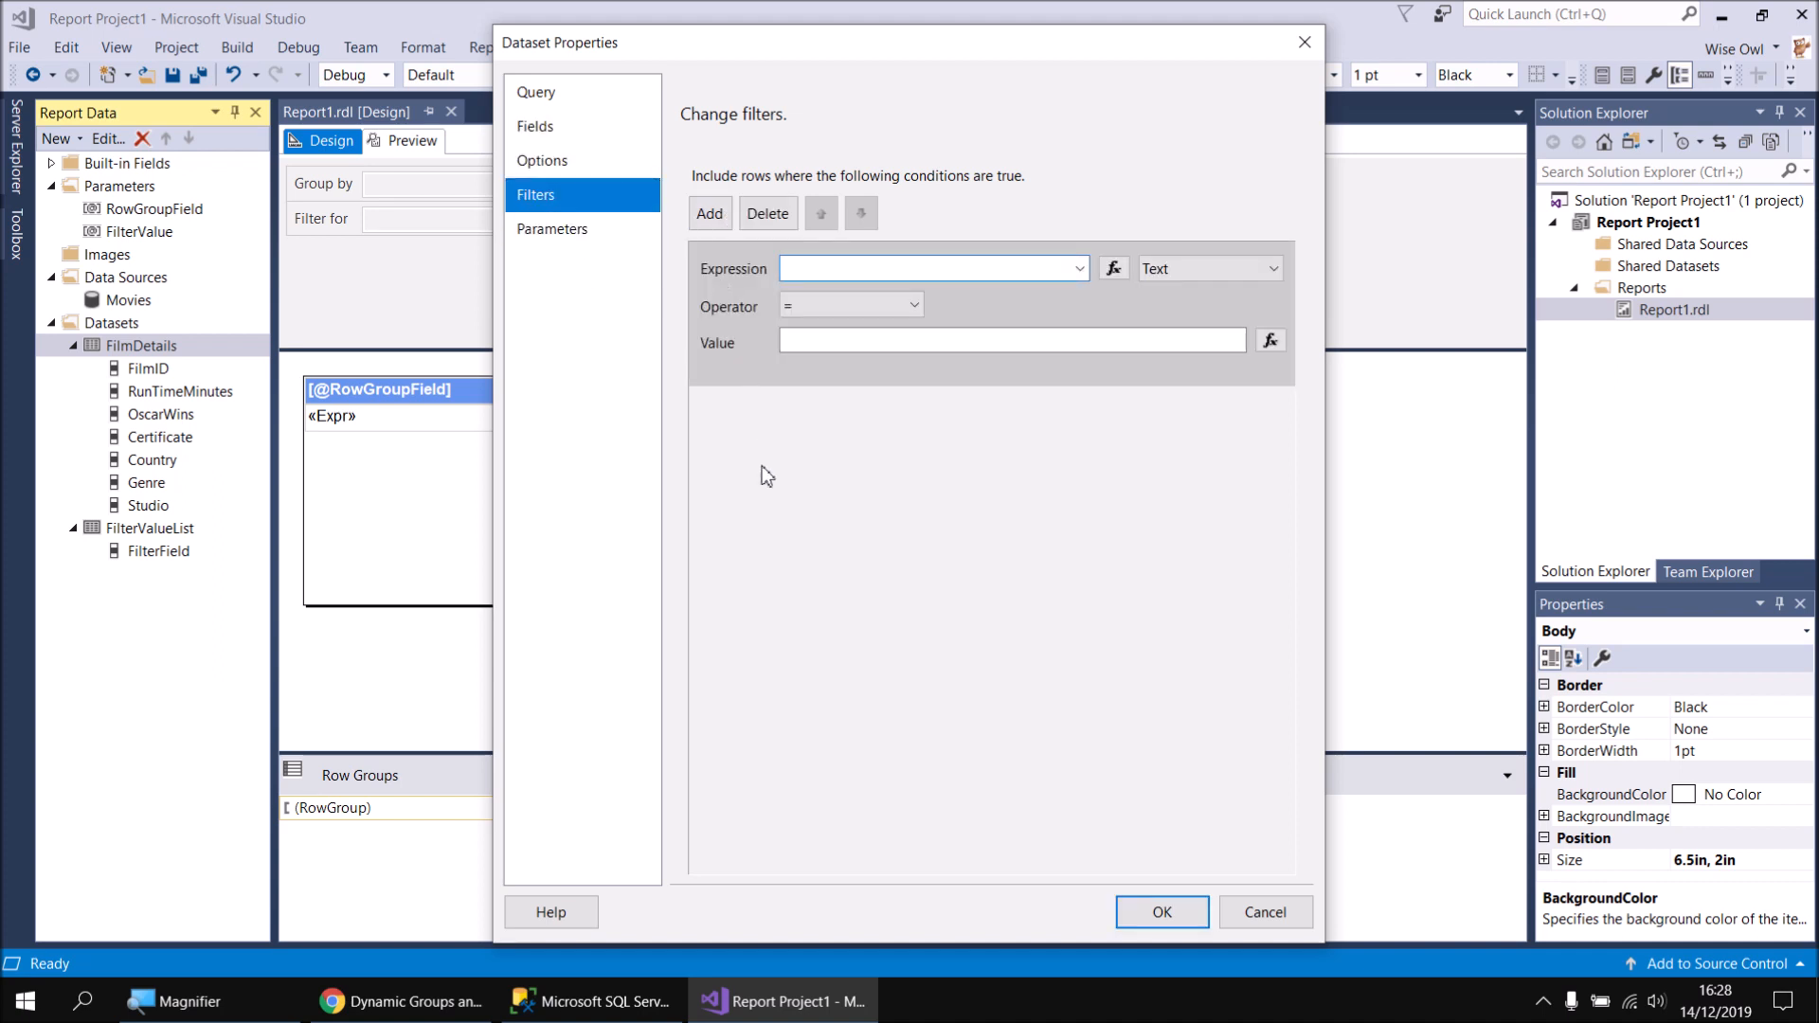
Check the fields offered for the filter, and set its expression to =Fields(Parameters!RowGroupField.Value).Value
left_click(1080, 269)
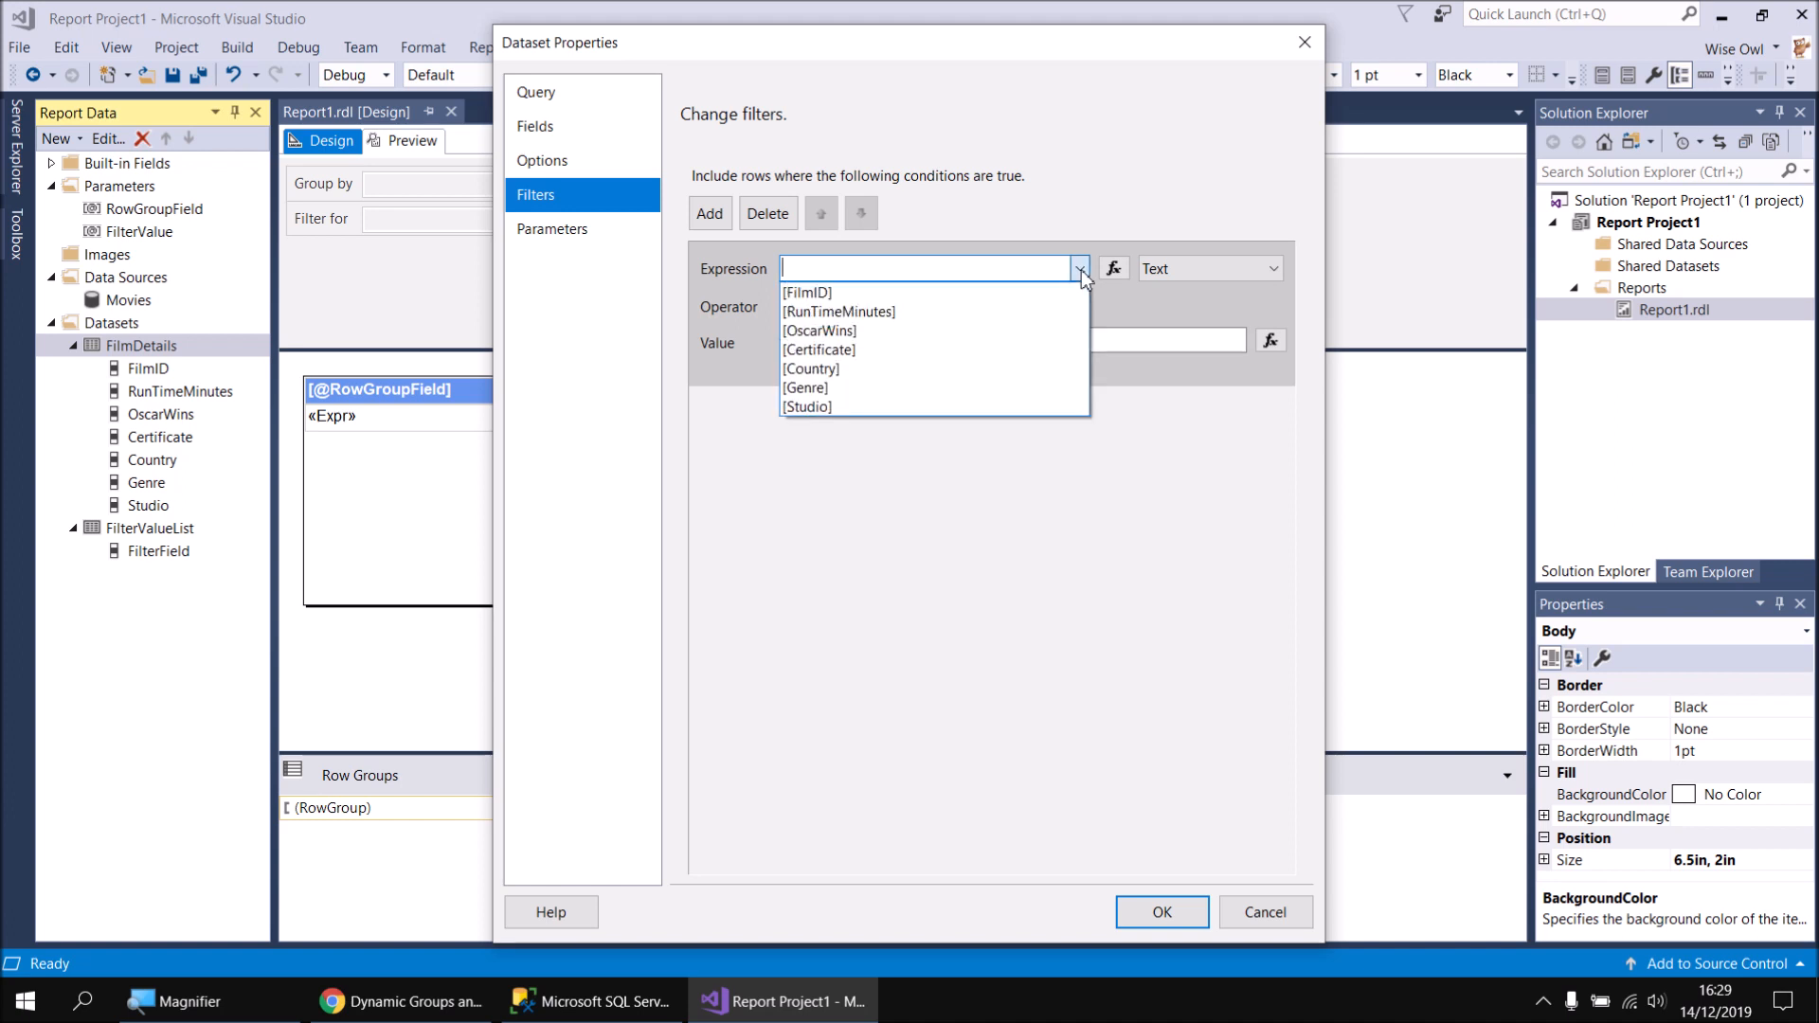
left_click(1080, 270)
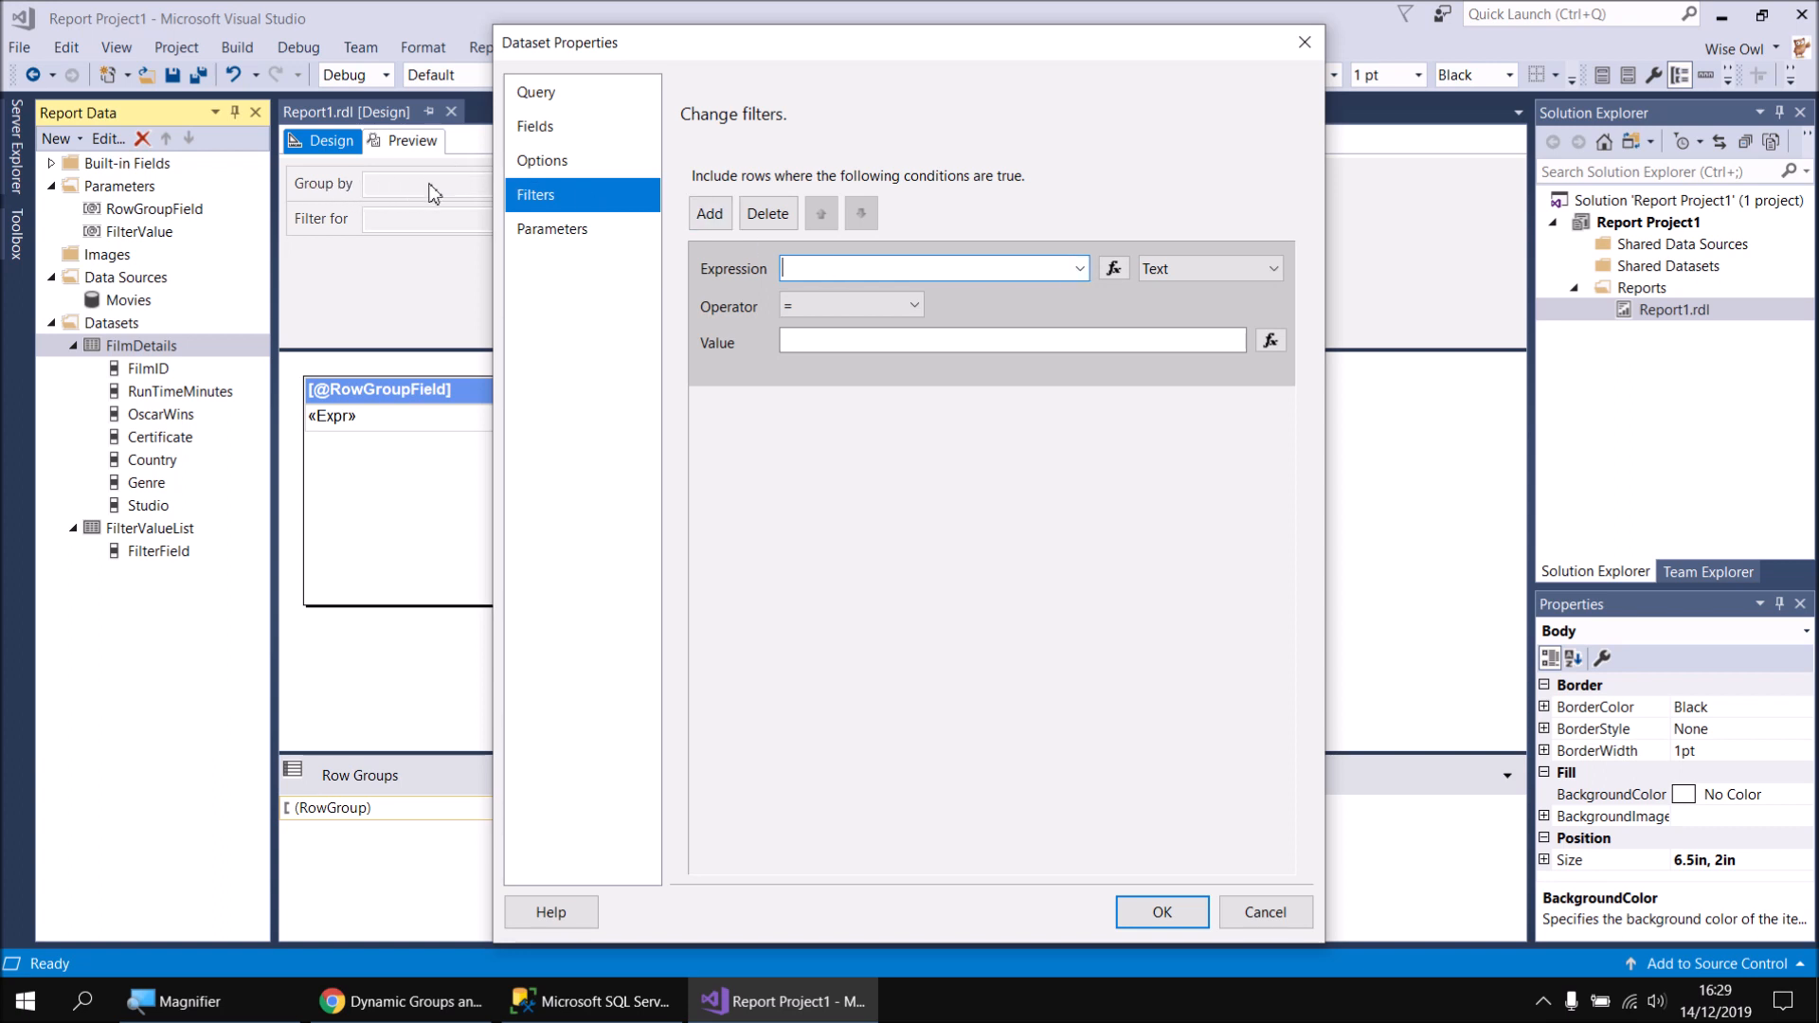
left_click(1080, 269)
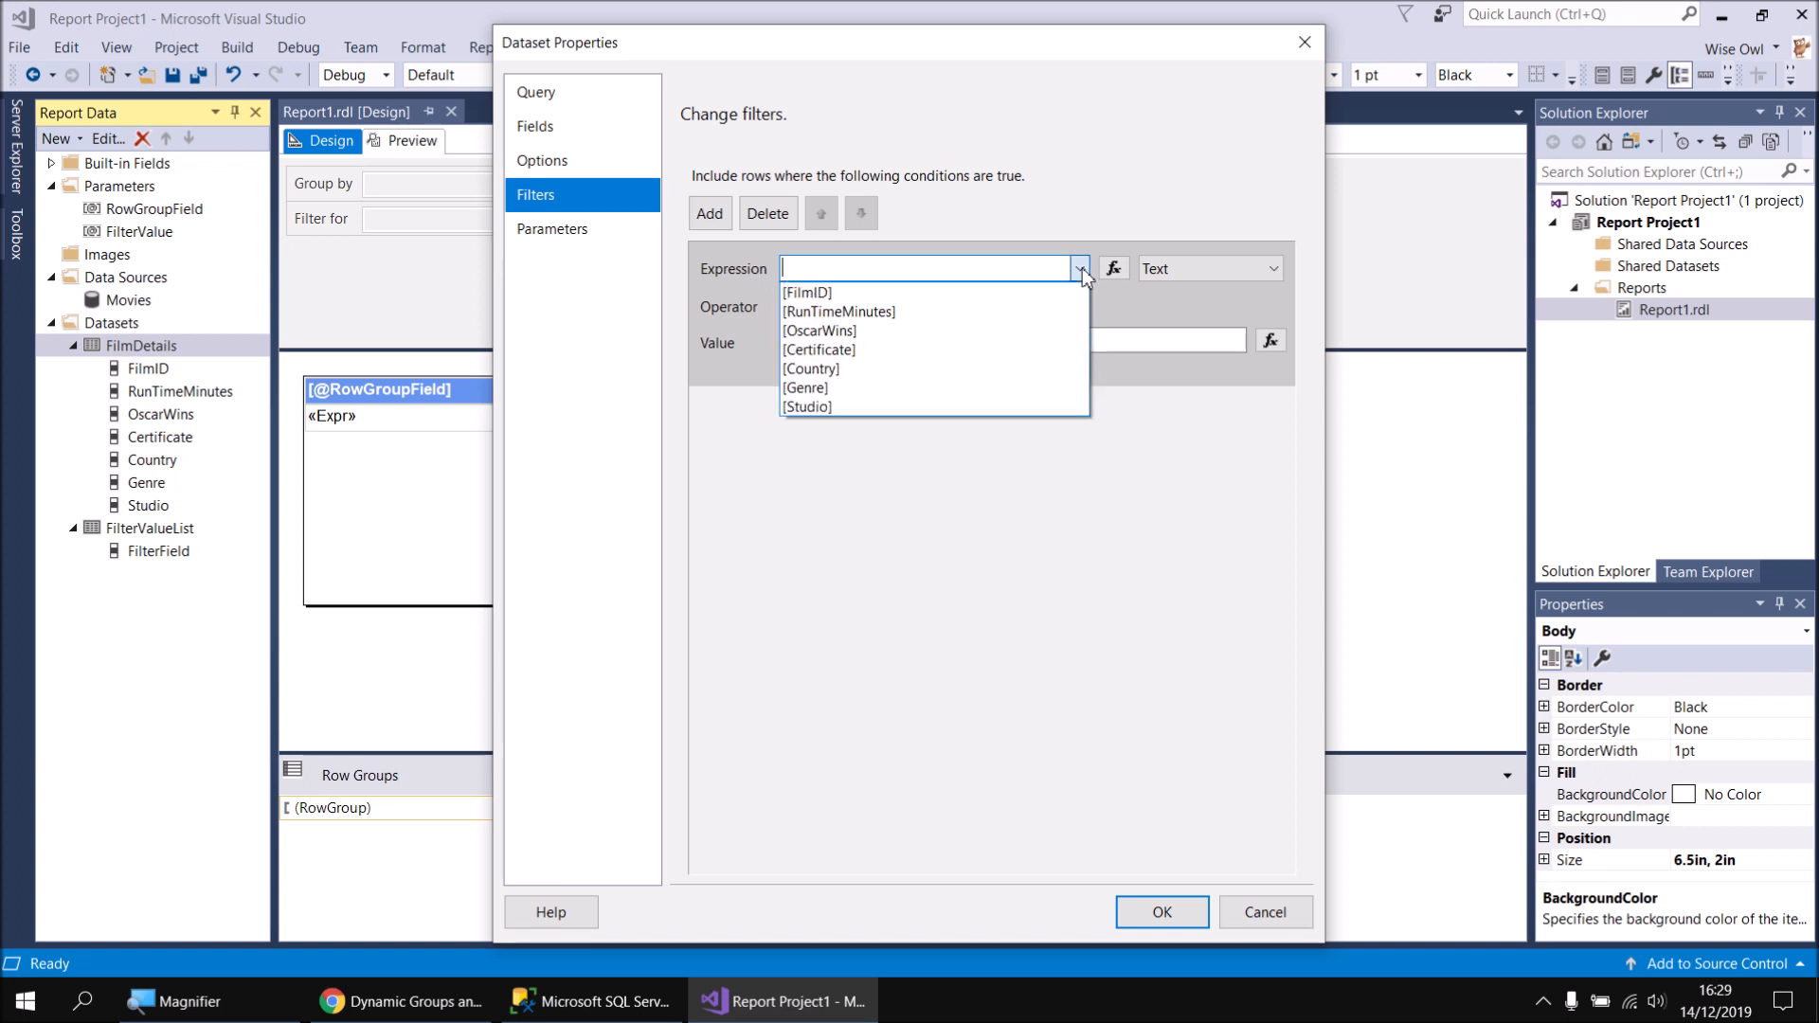
left_click(1080, 269)
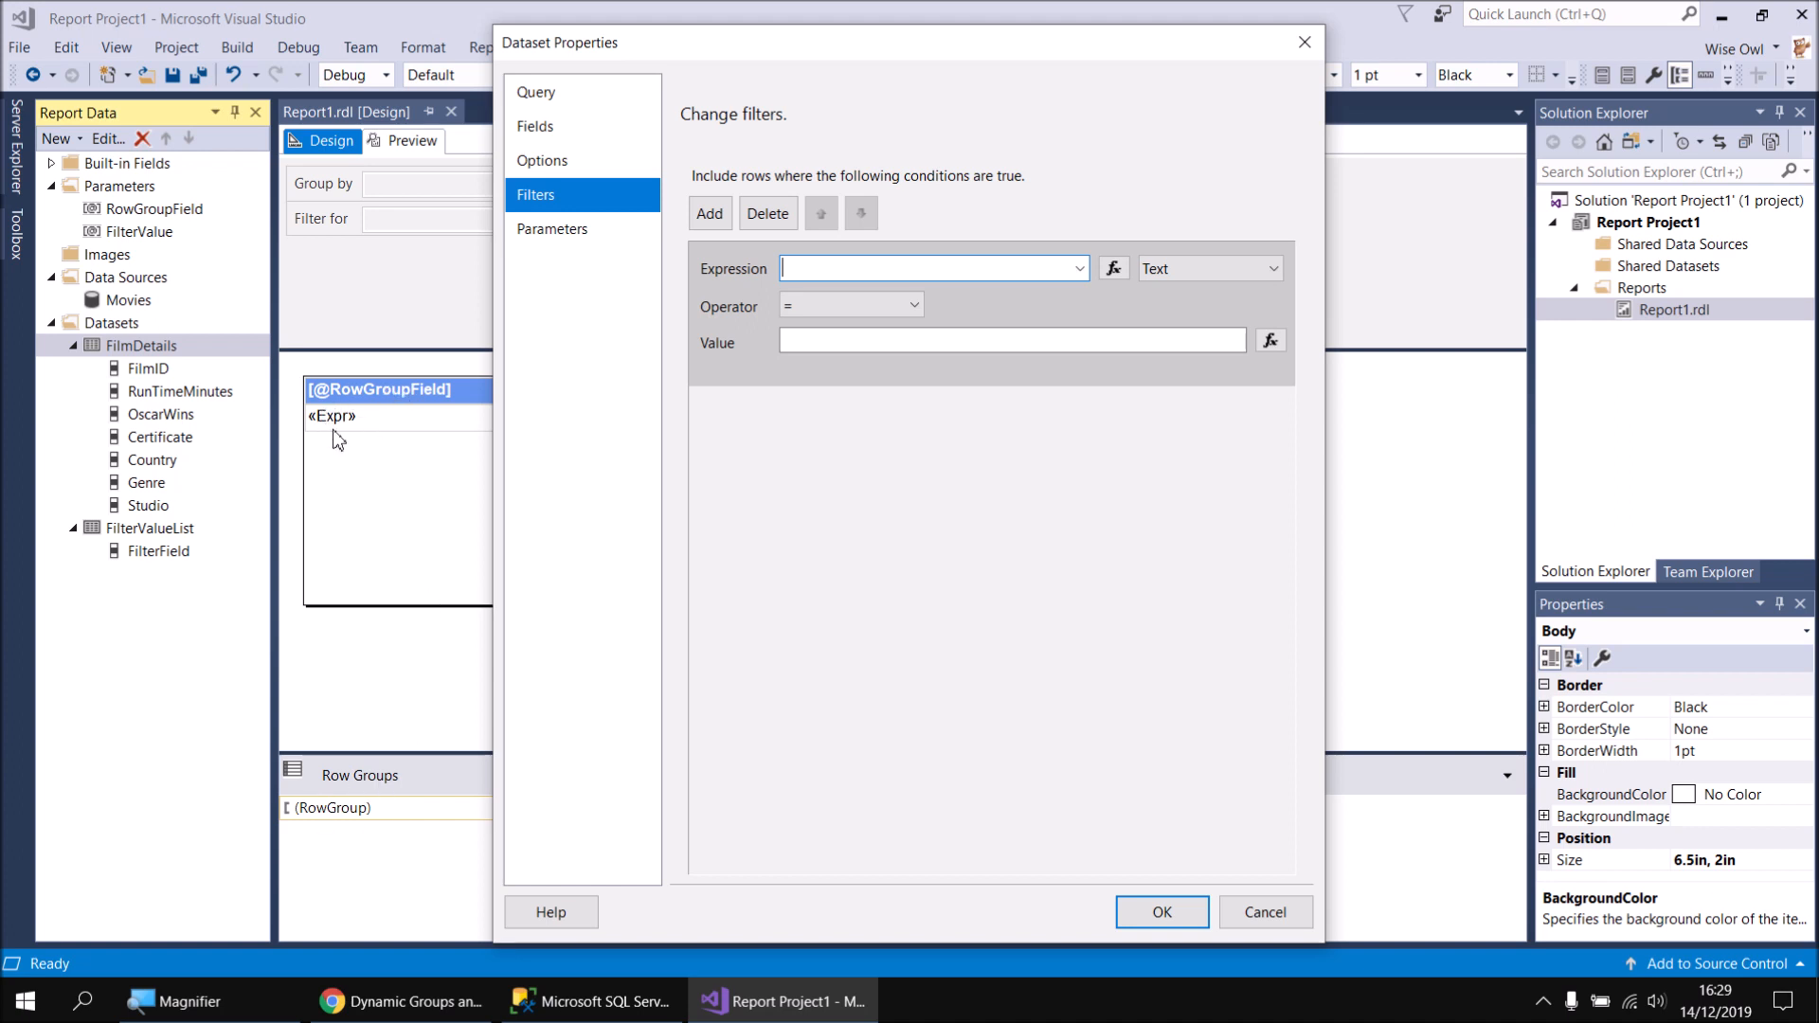
left_click(1115, 269)
left_click(109, 117)
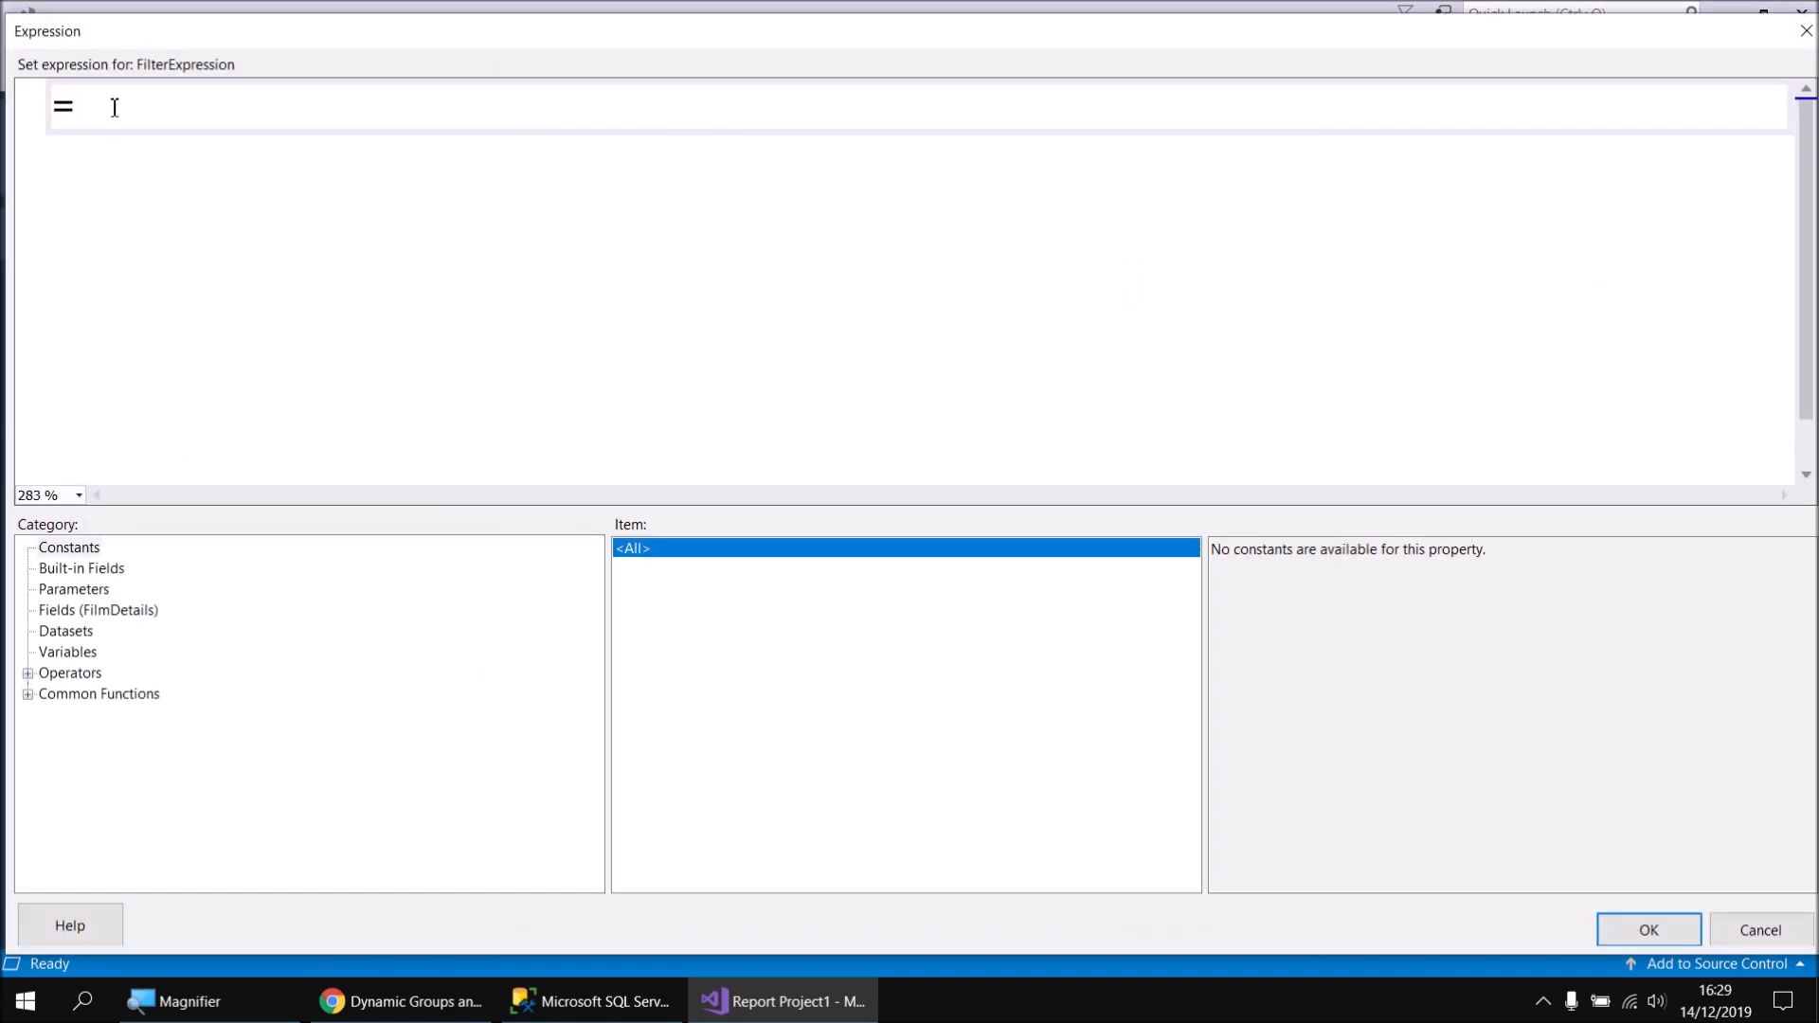
type("Fields(")
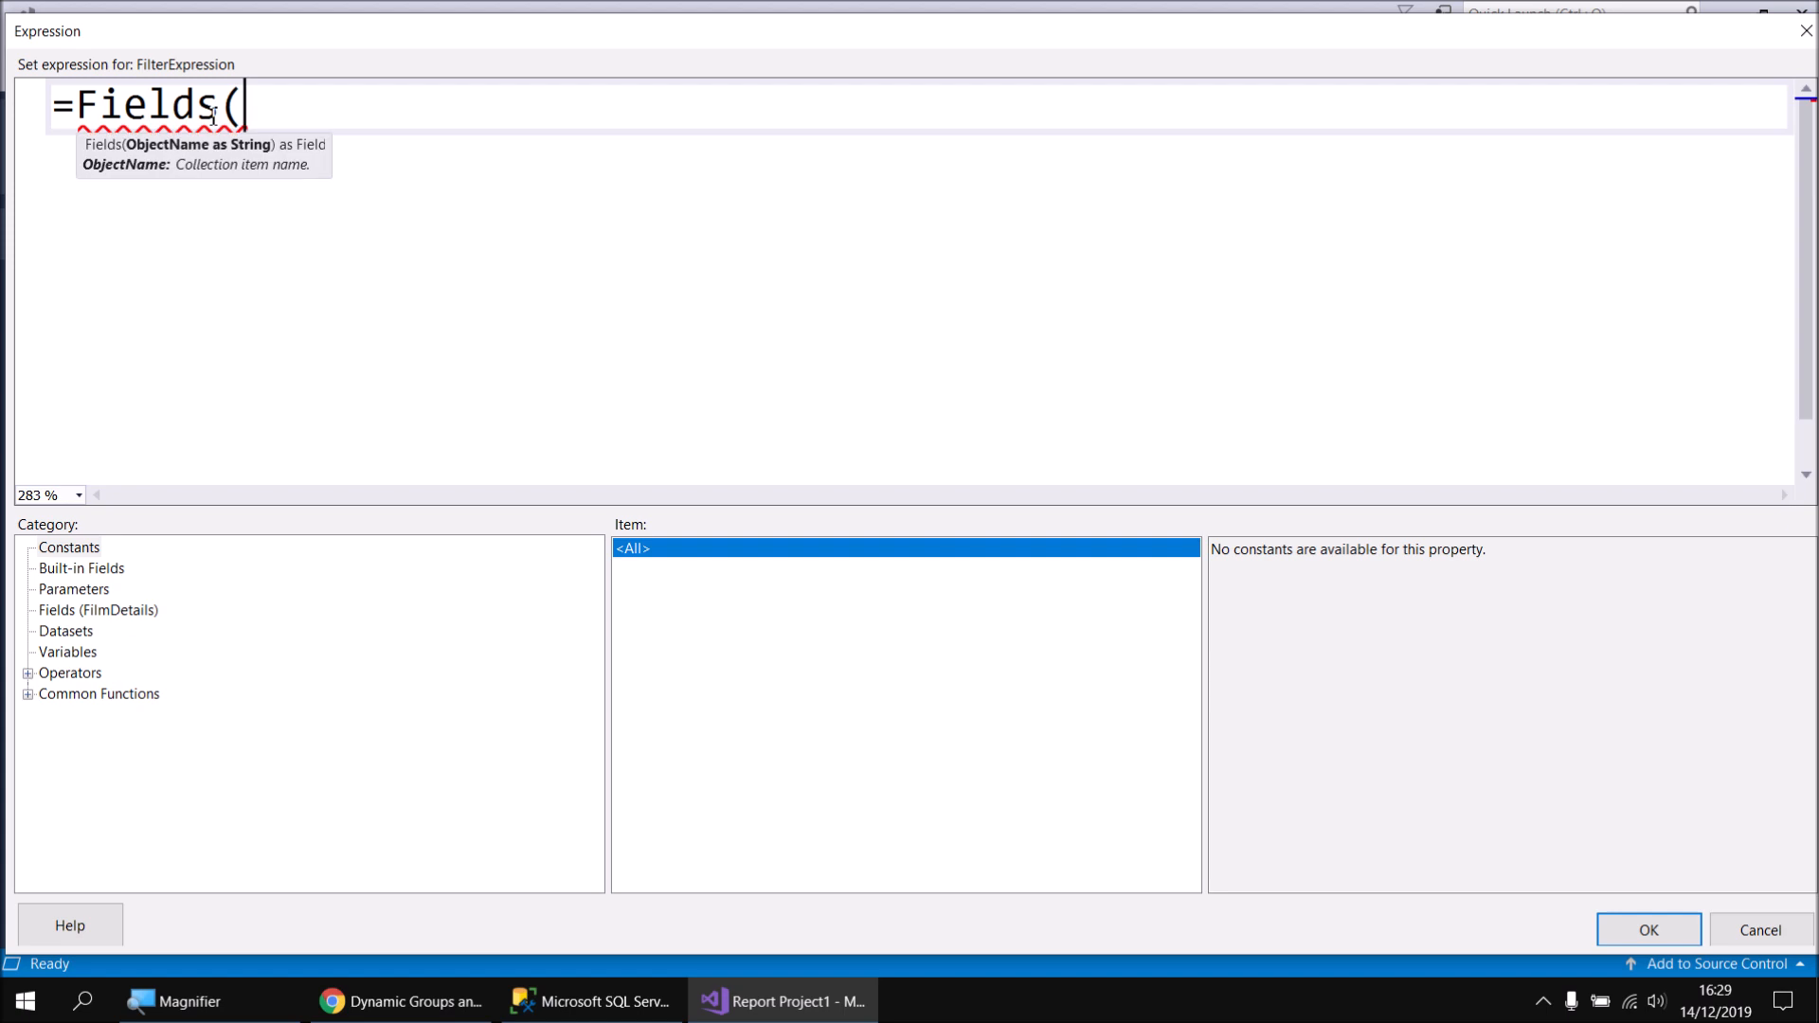
left_click(93, 590)
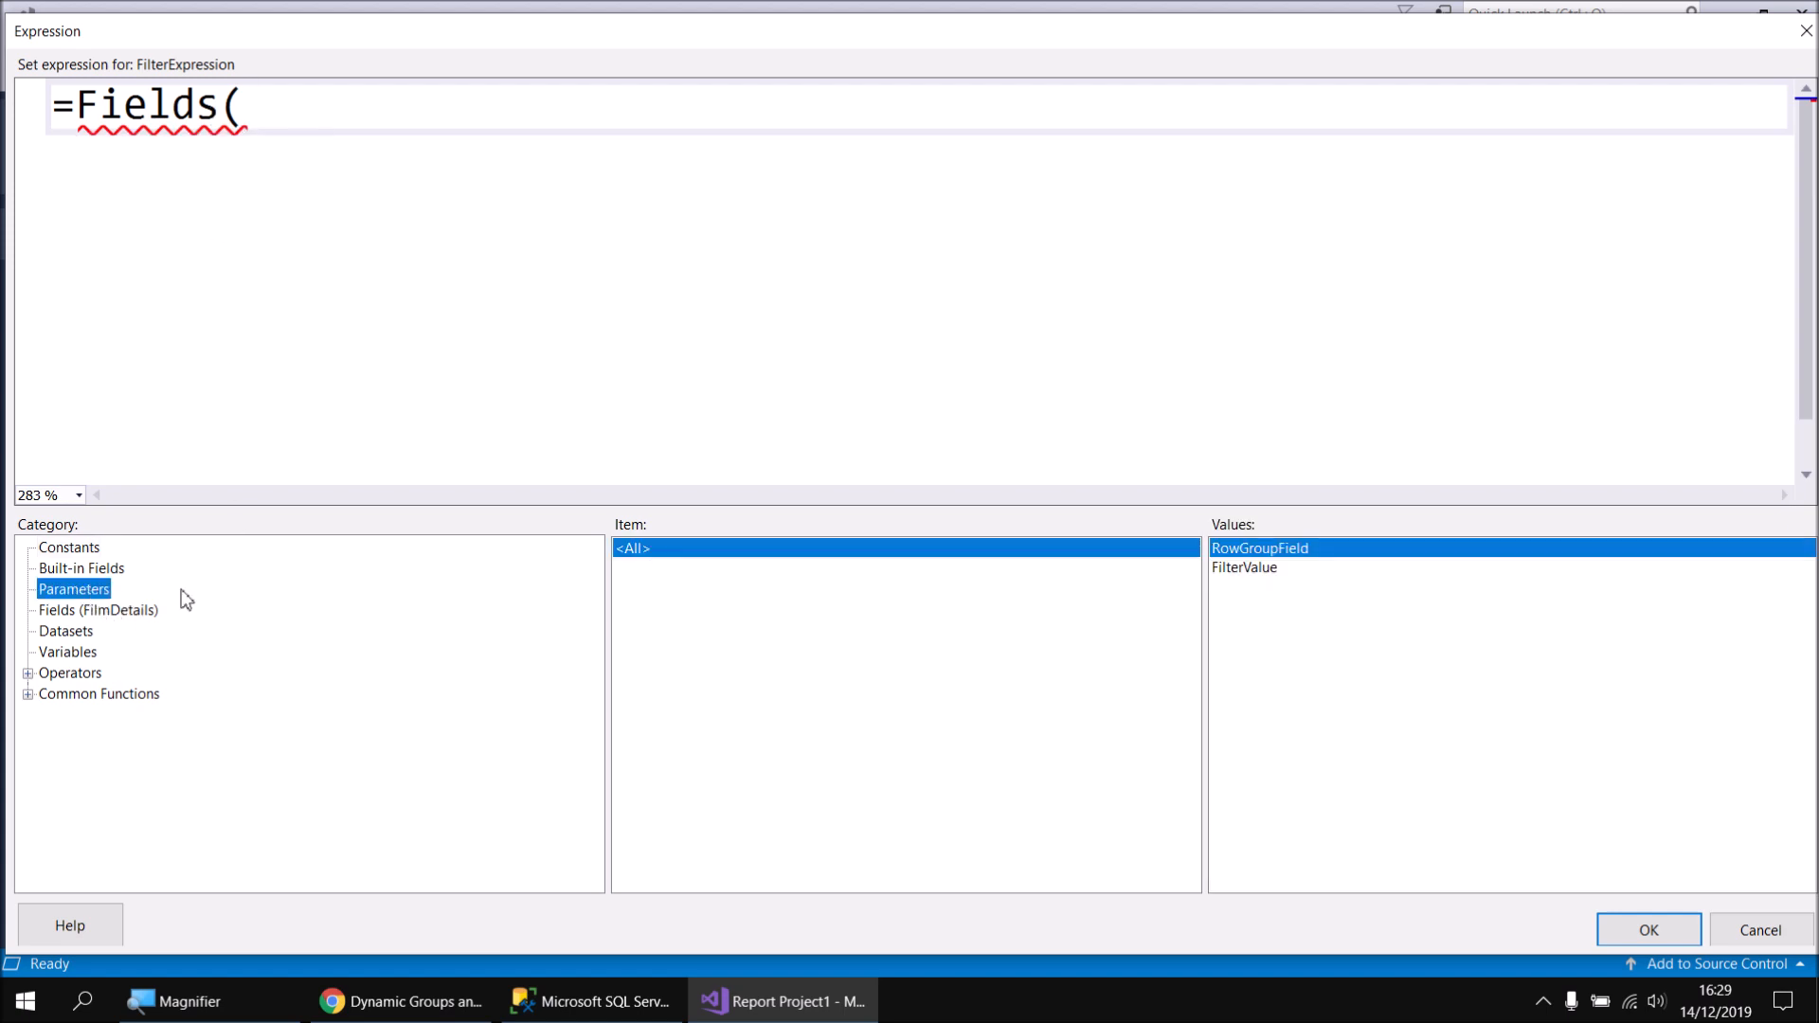
double_click(1260, 549)
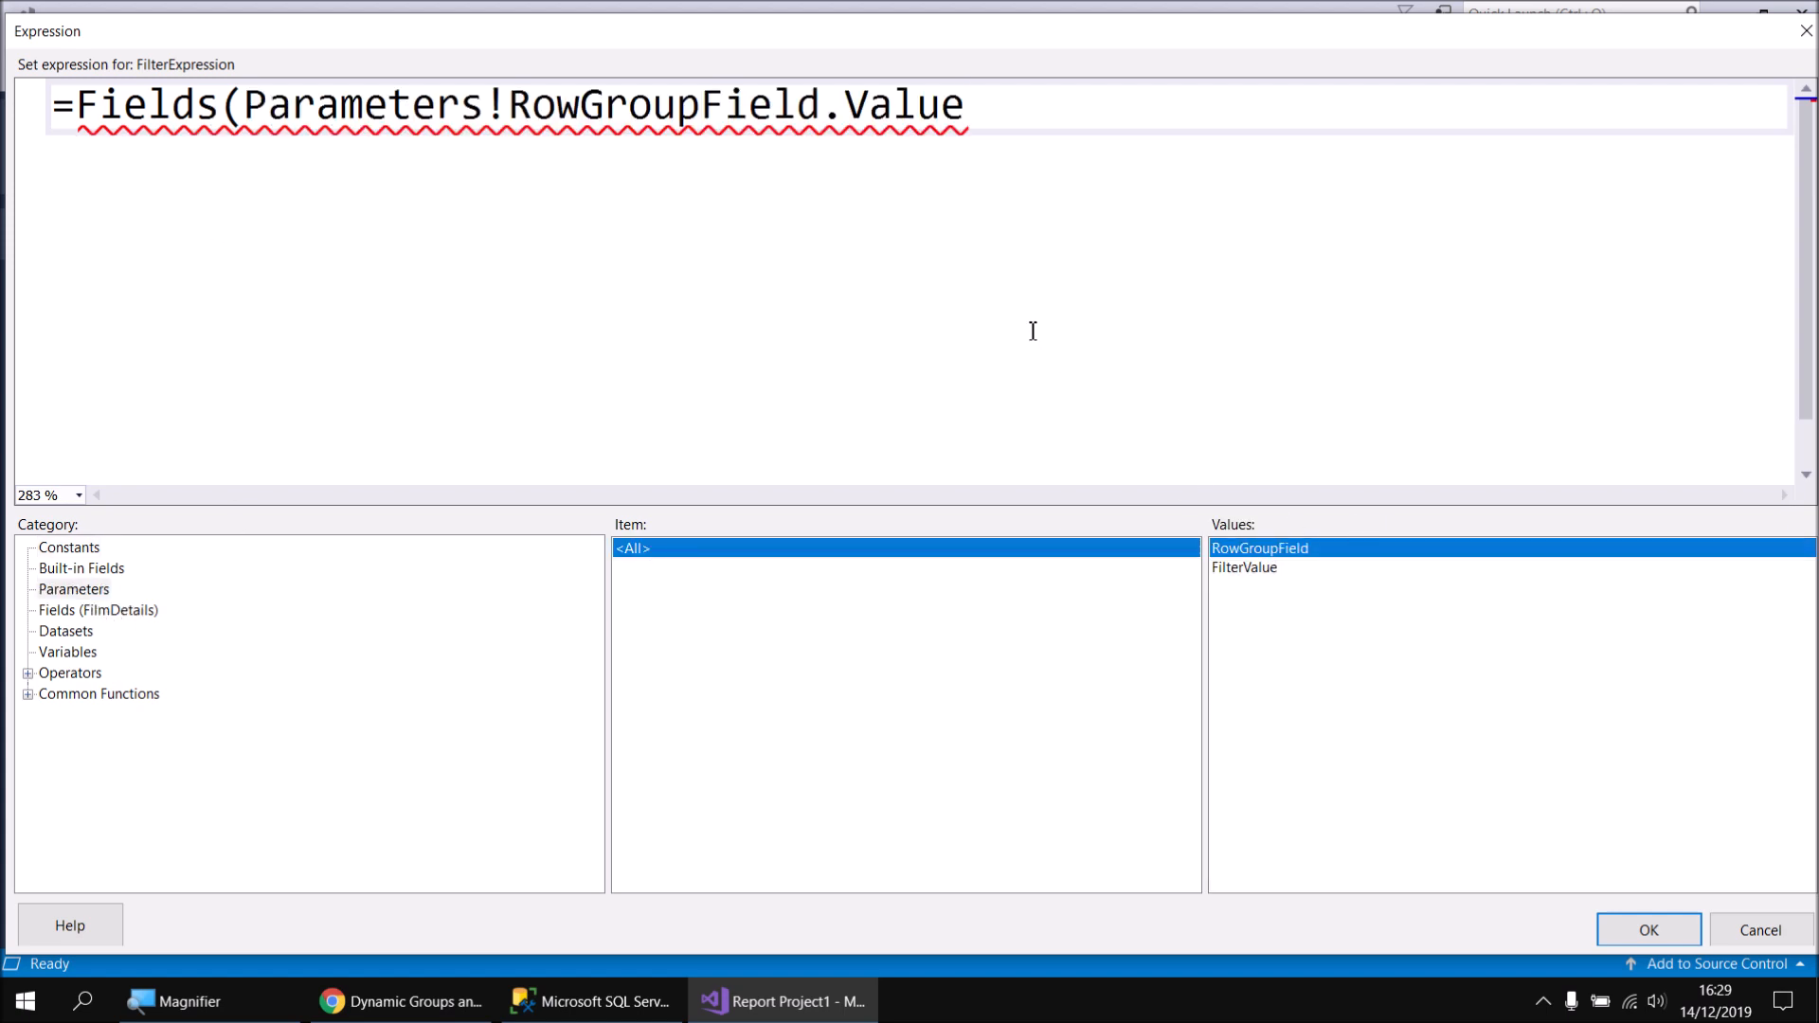
type(")")
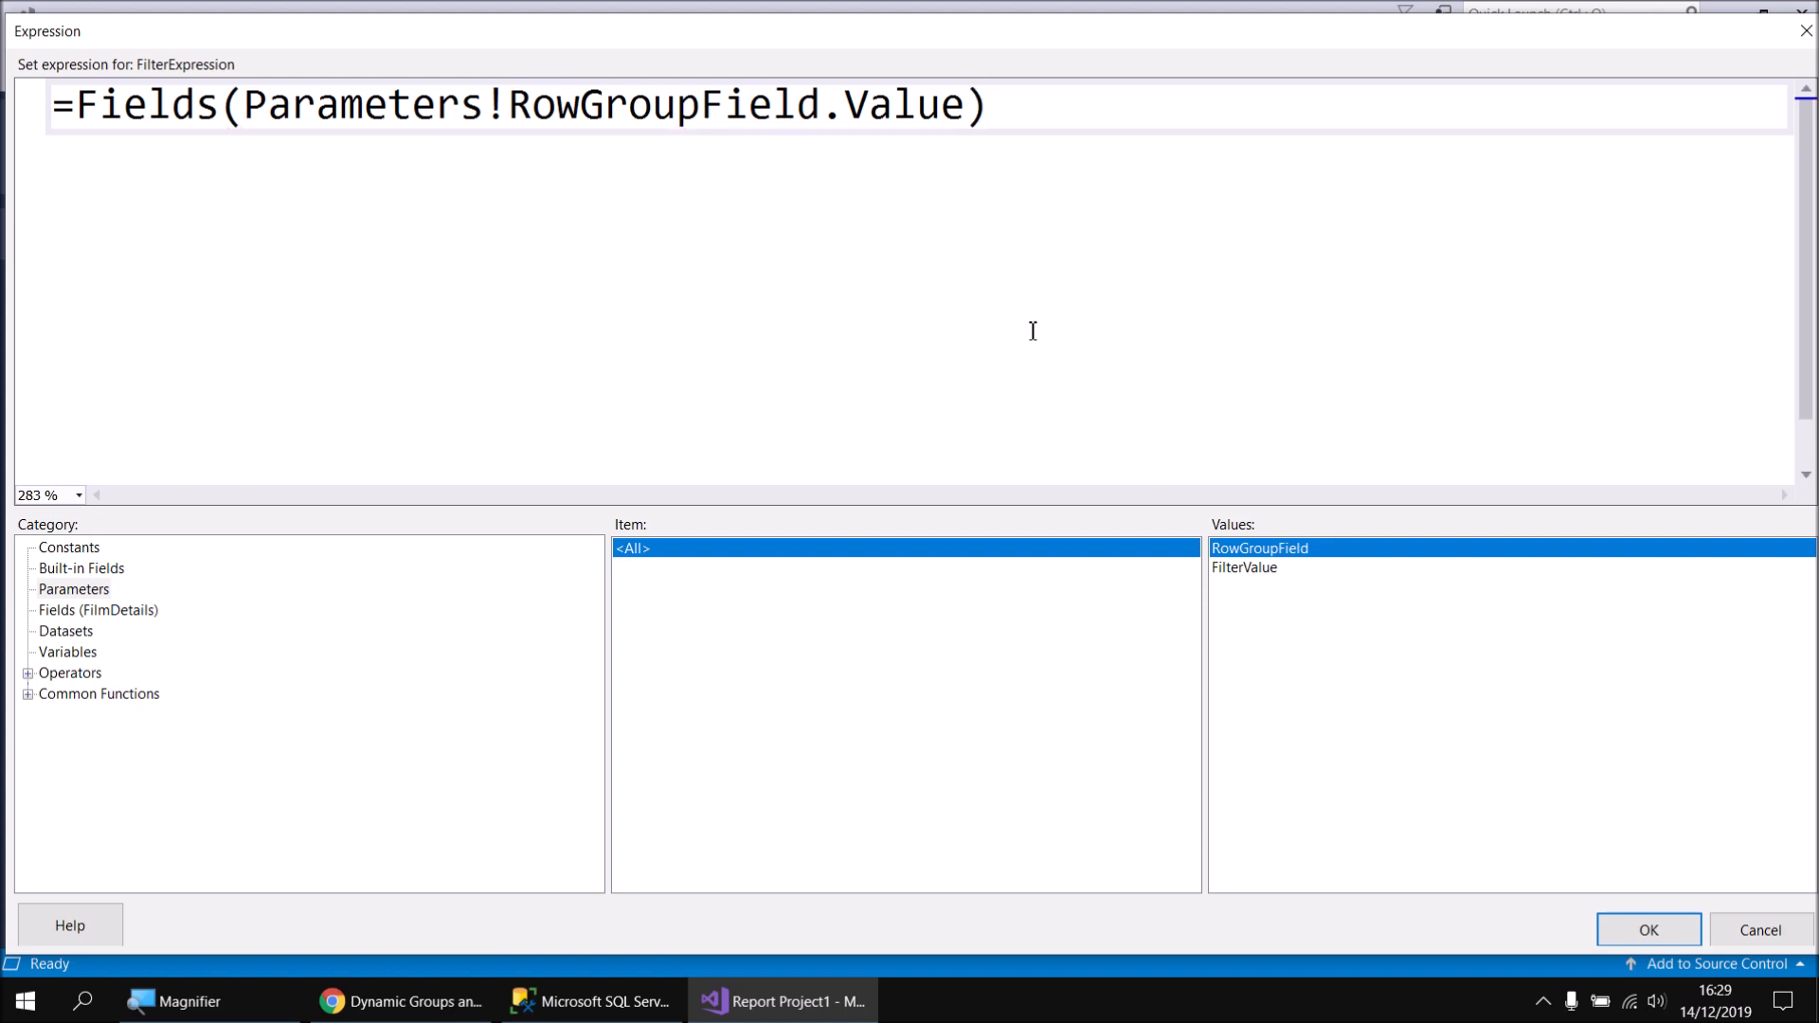
type(".Value")
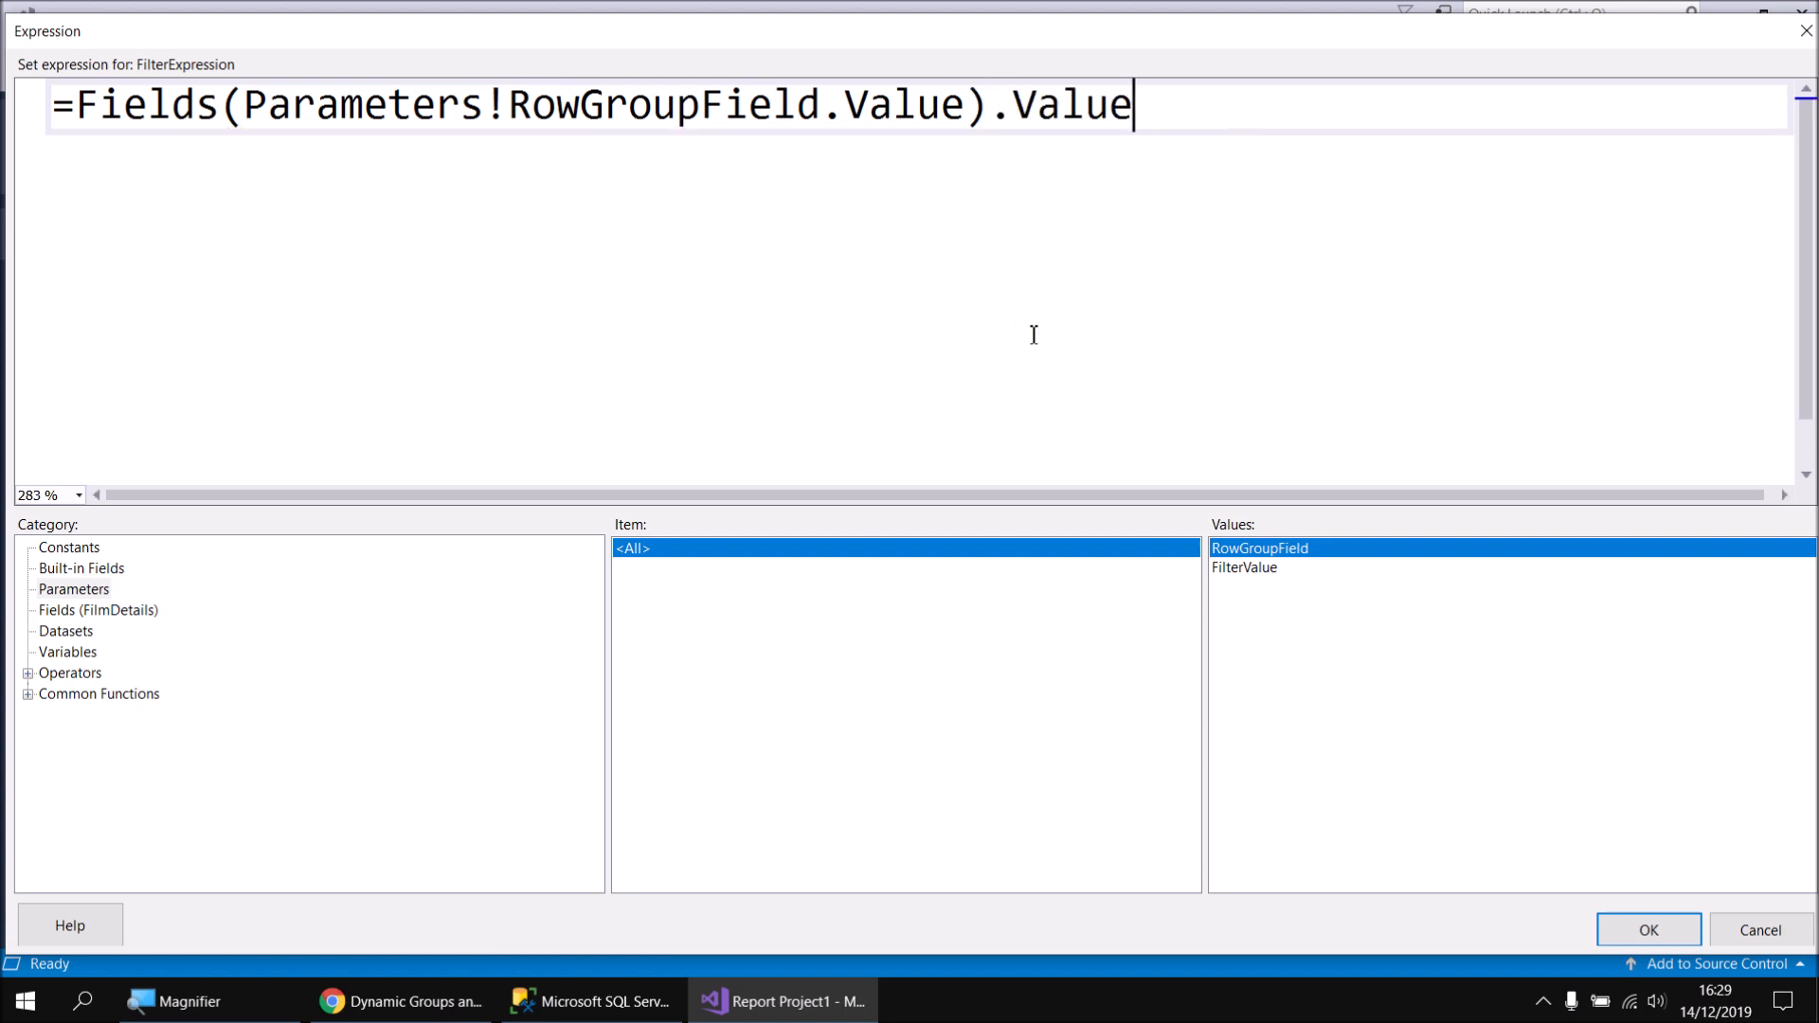
left_click(1683, 927)
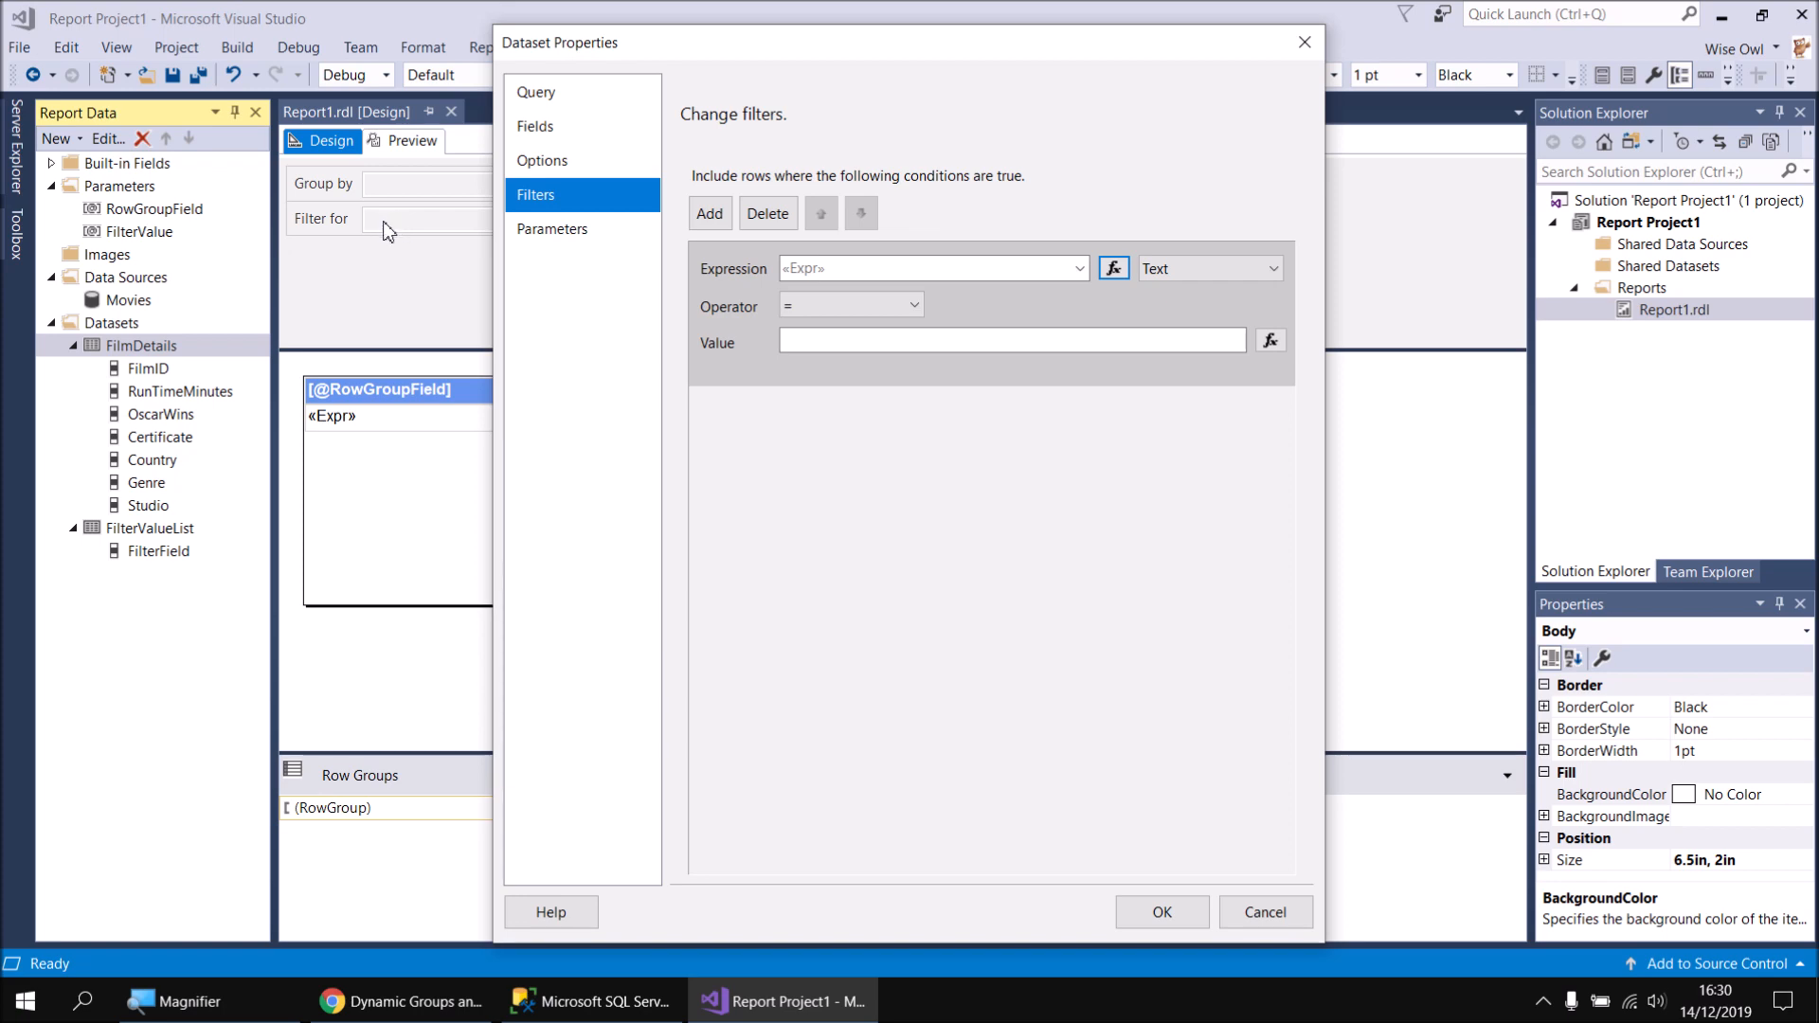
Set the filter's value to =Parameters!FilterValue.Value and confirm the FilmDetails dataset properties
left_click(1271, 341)
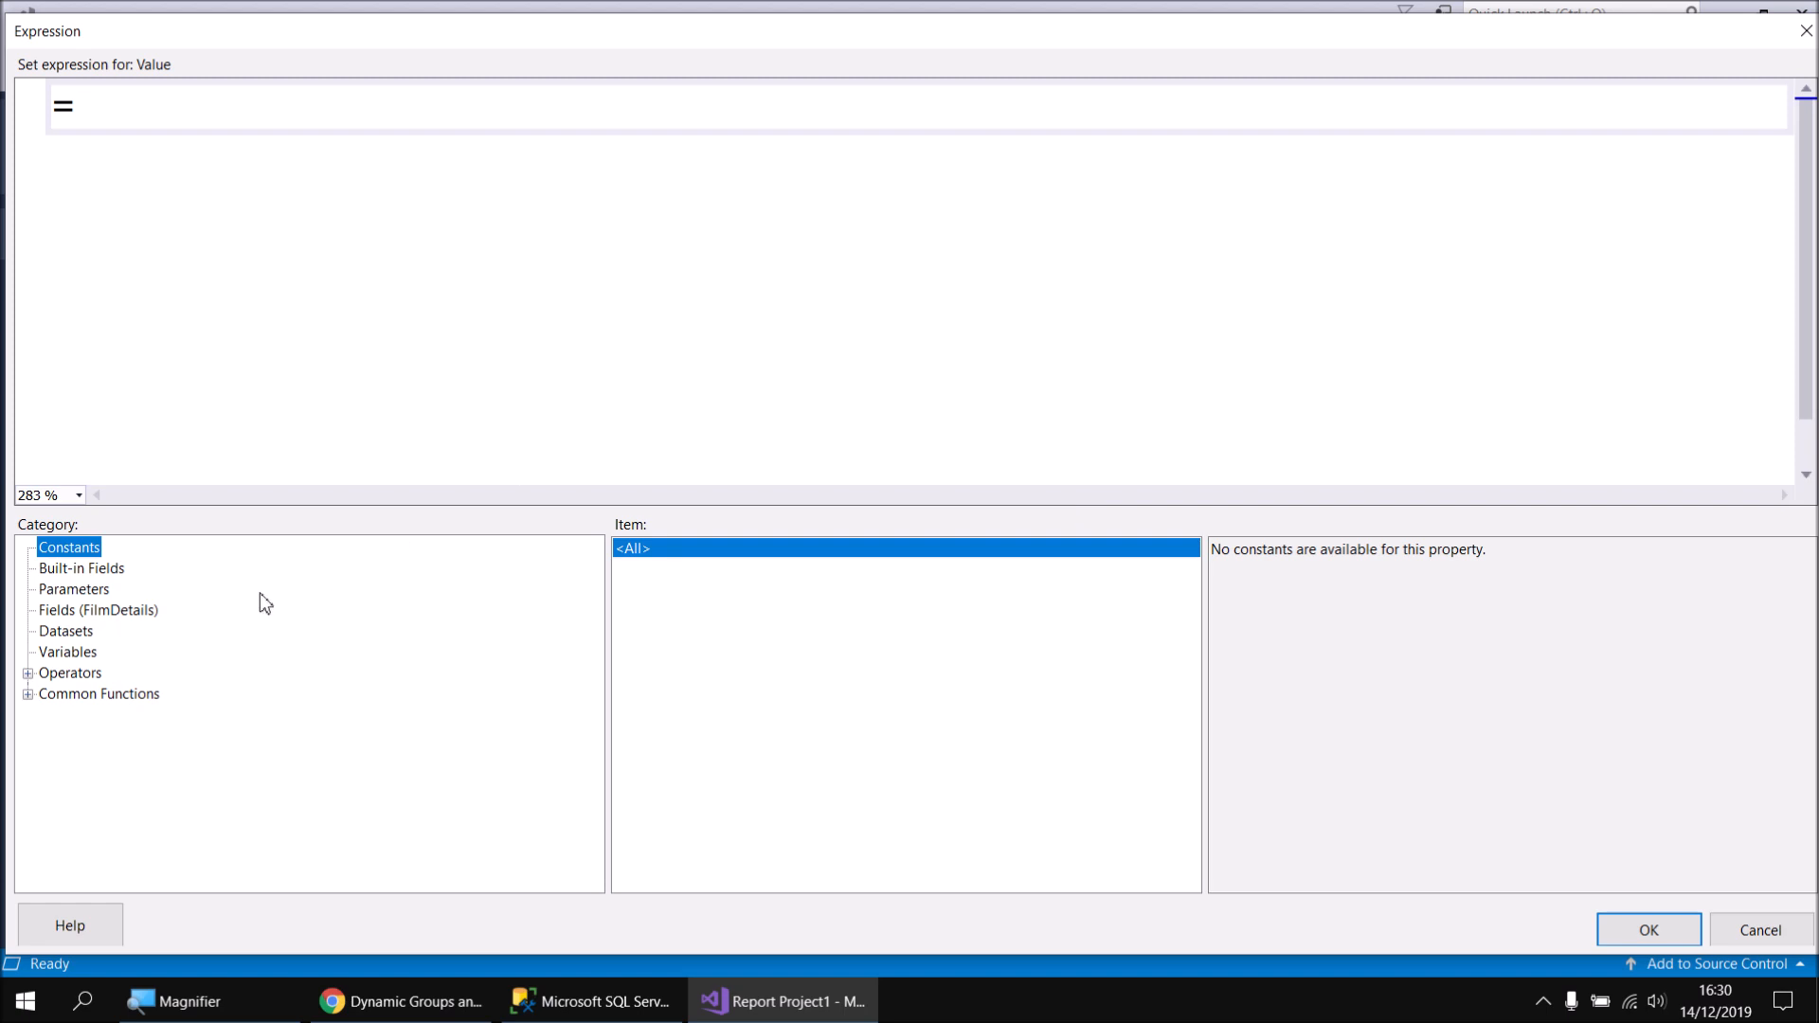
left_click(47, 591)
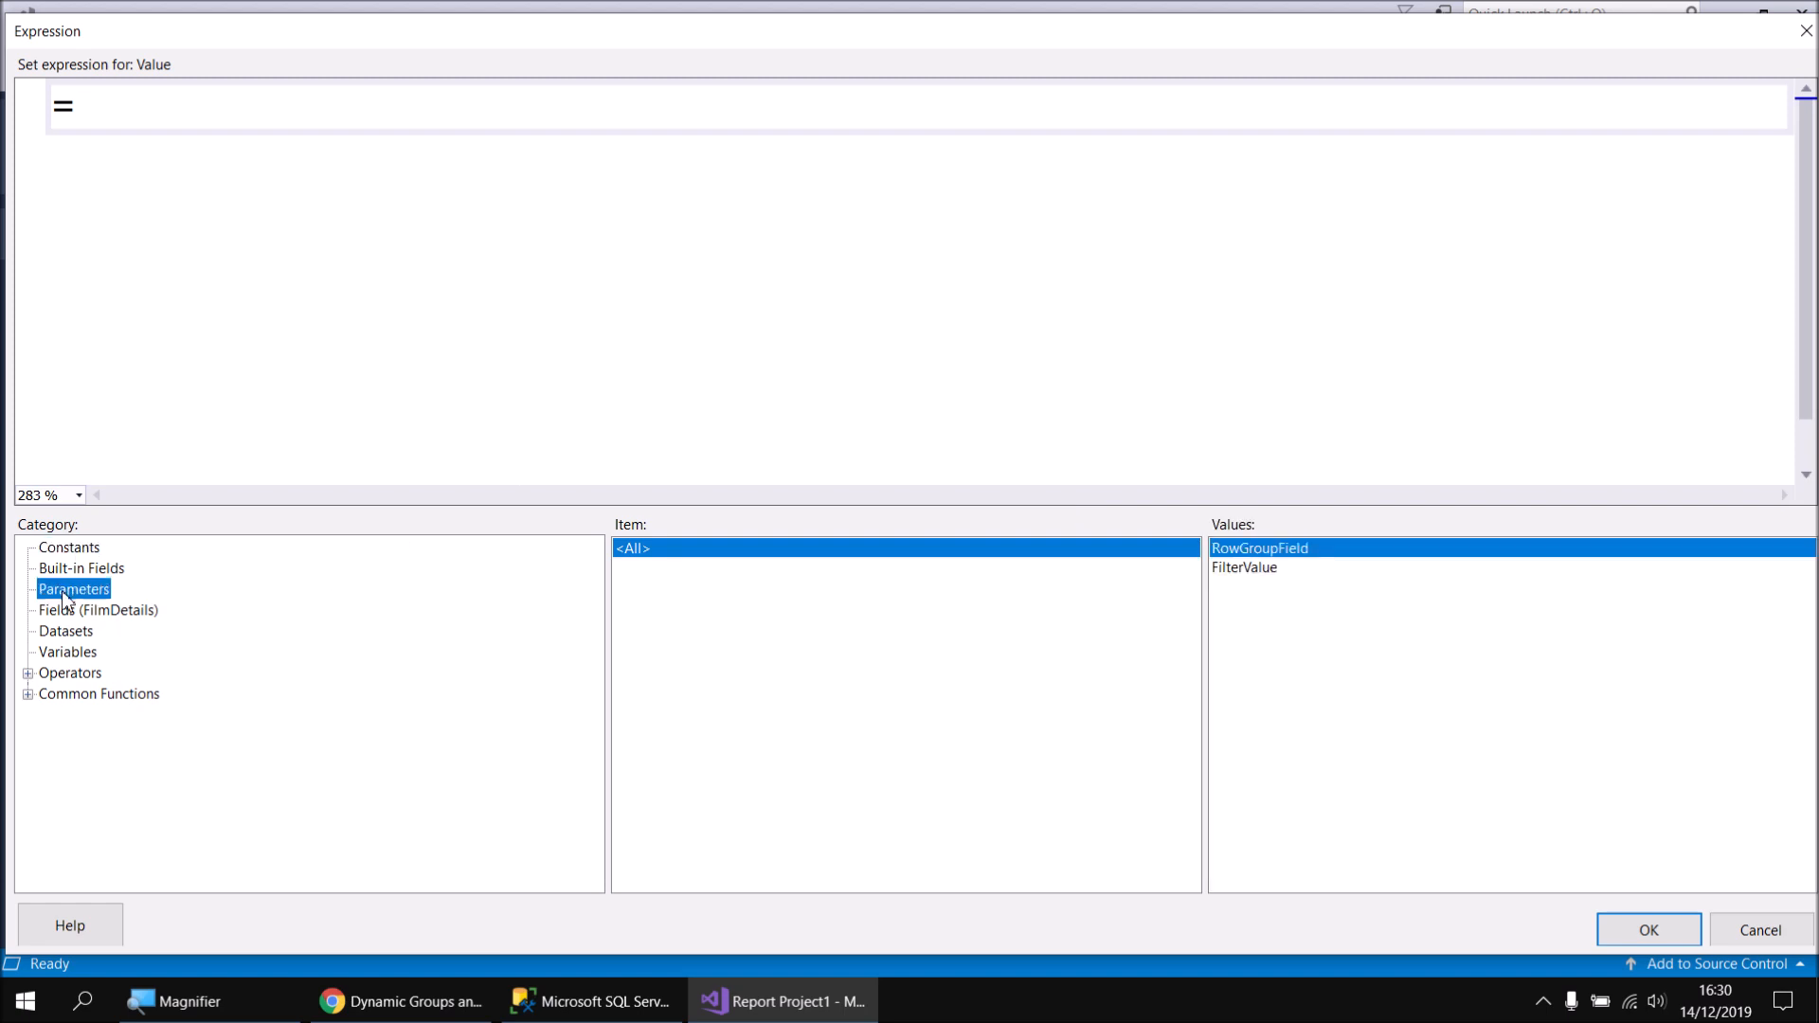
double_click(1249, 571)
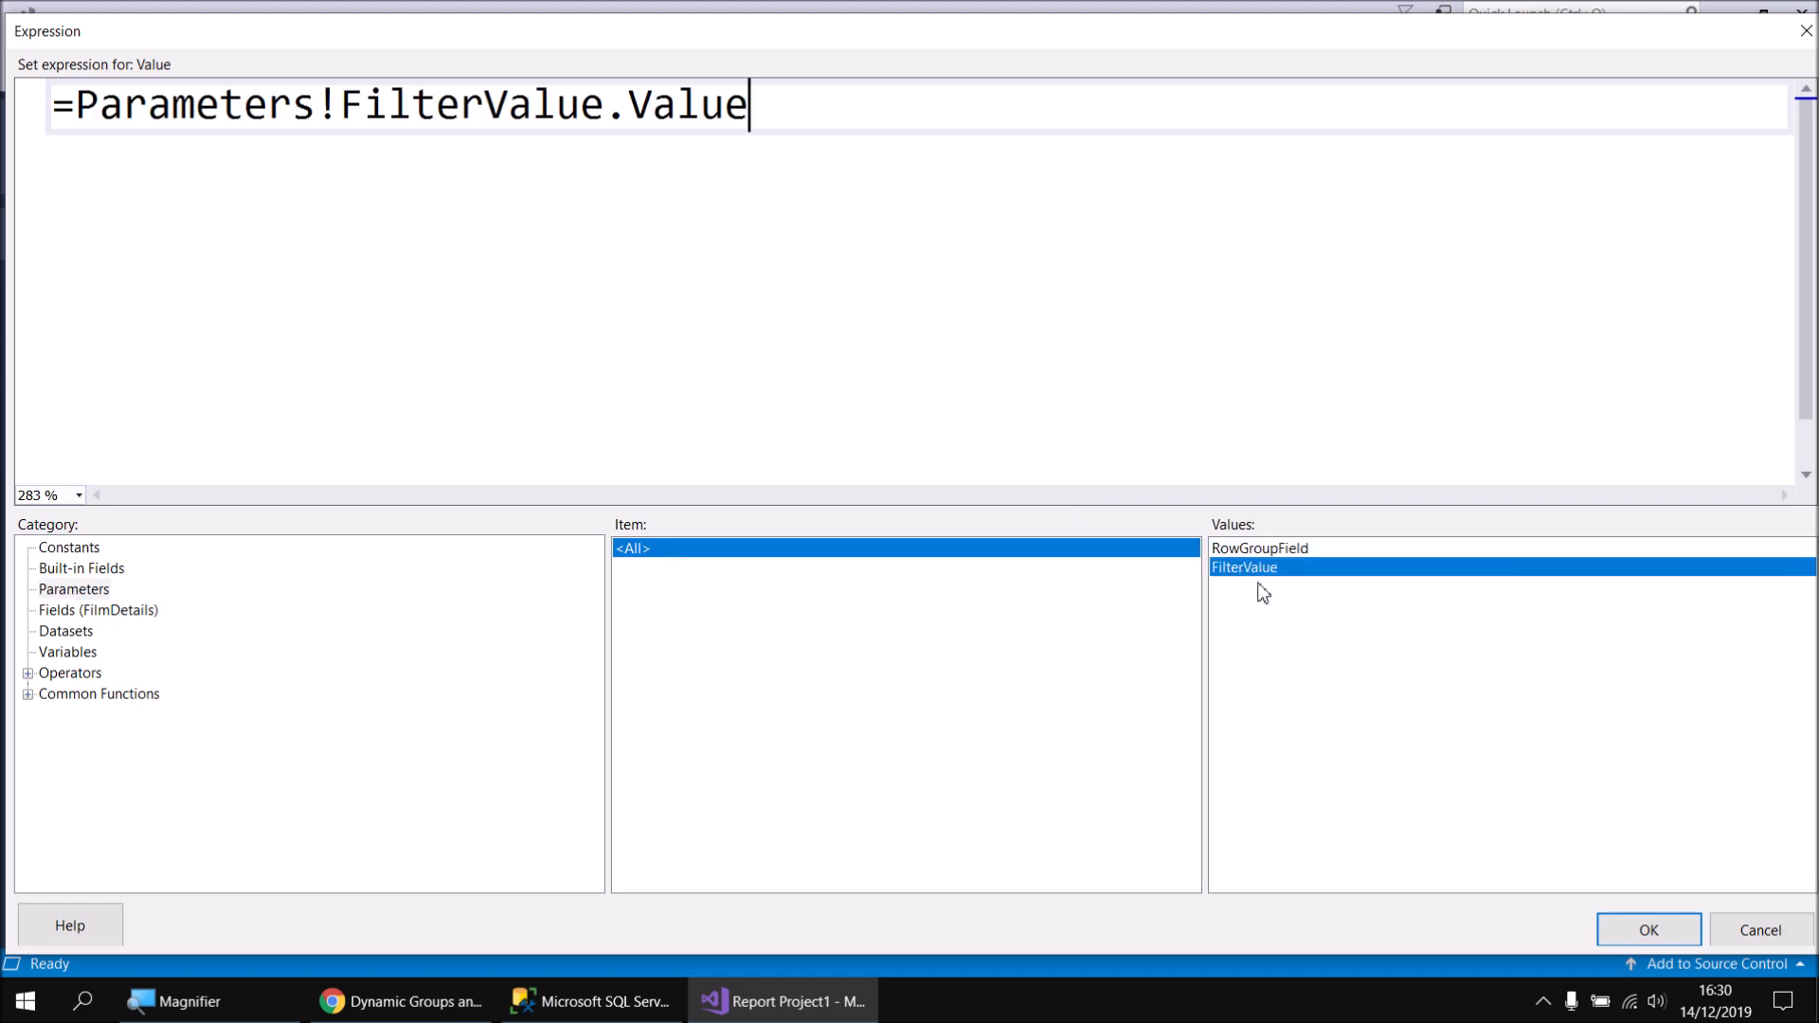
left_click(1635, 925)
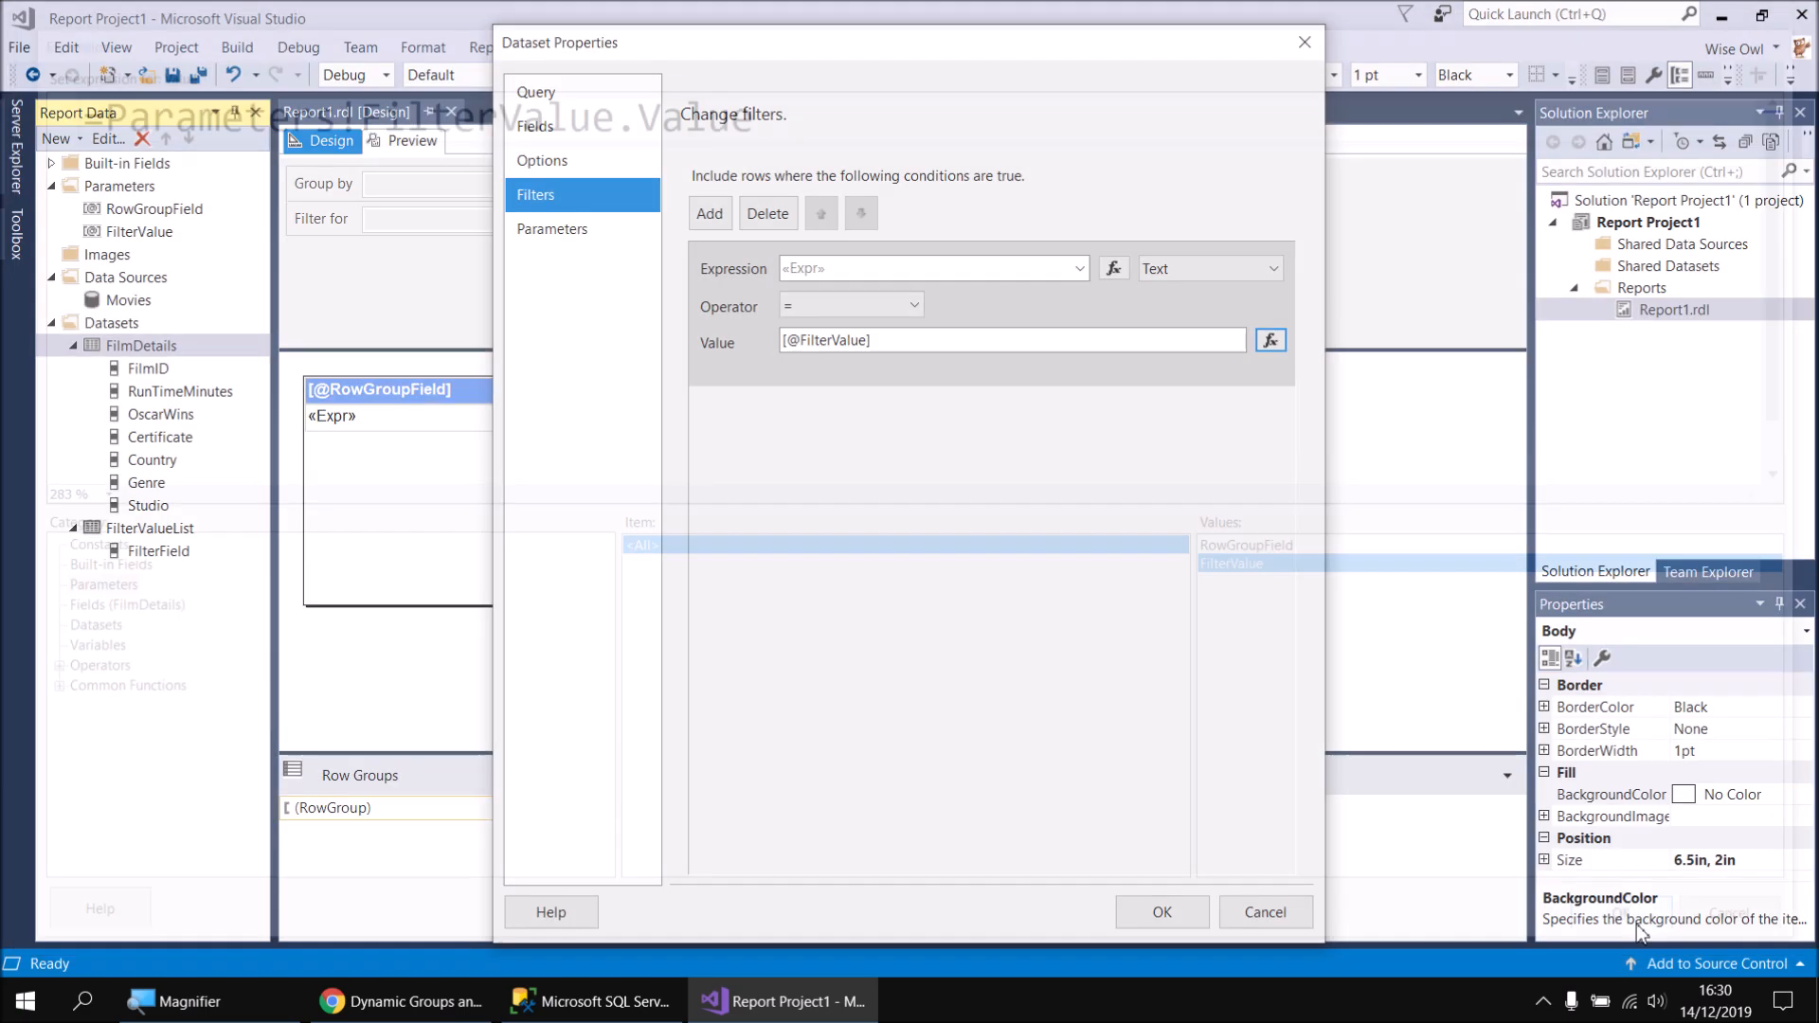
left_click(1158, 913)
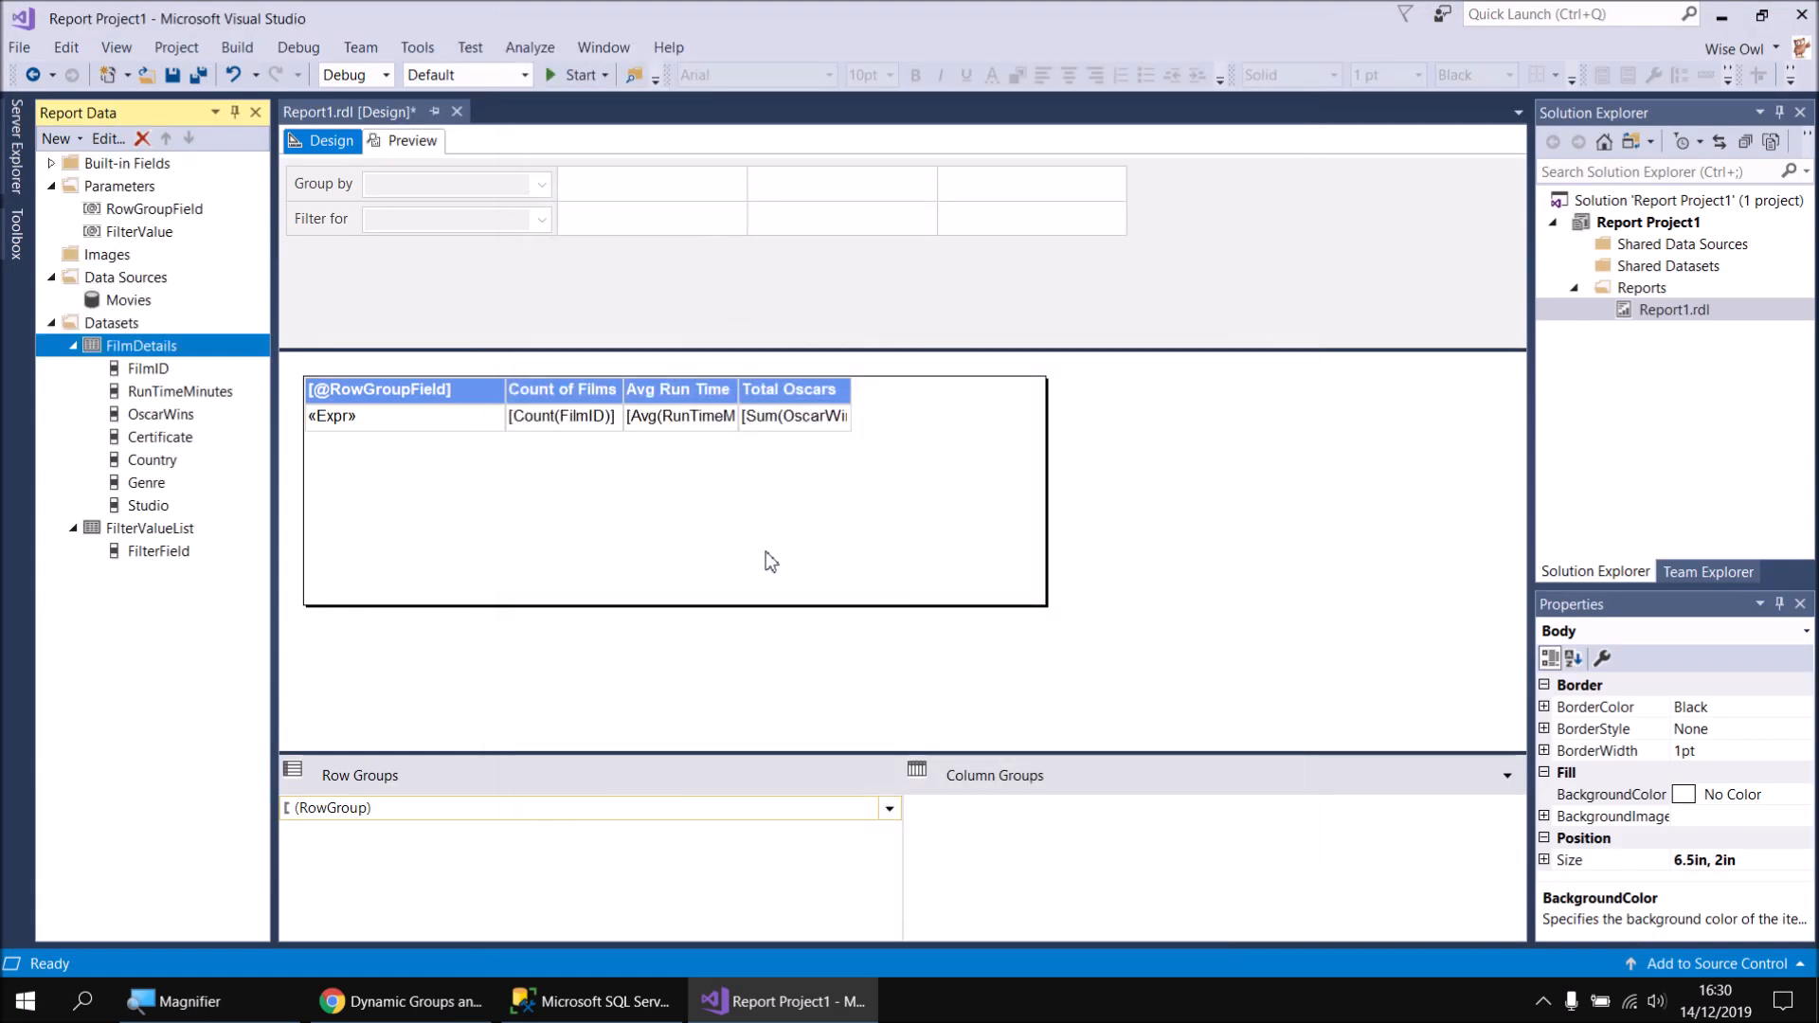
Preview the report grouped by Certificate and filtered for 18
left_click(401, 143)
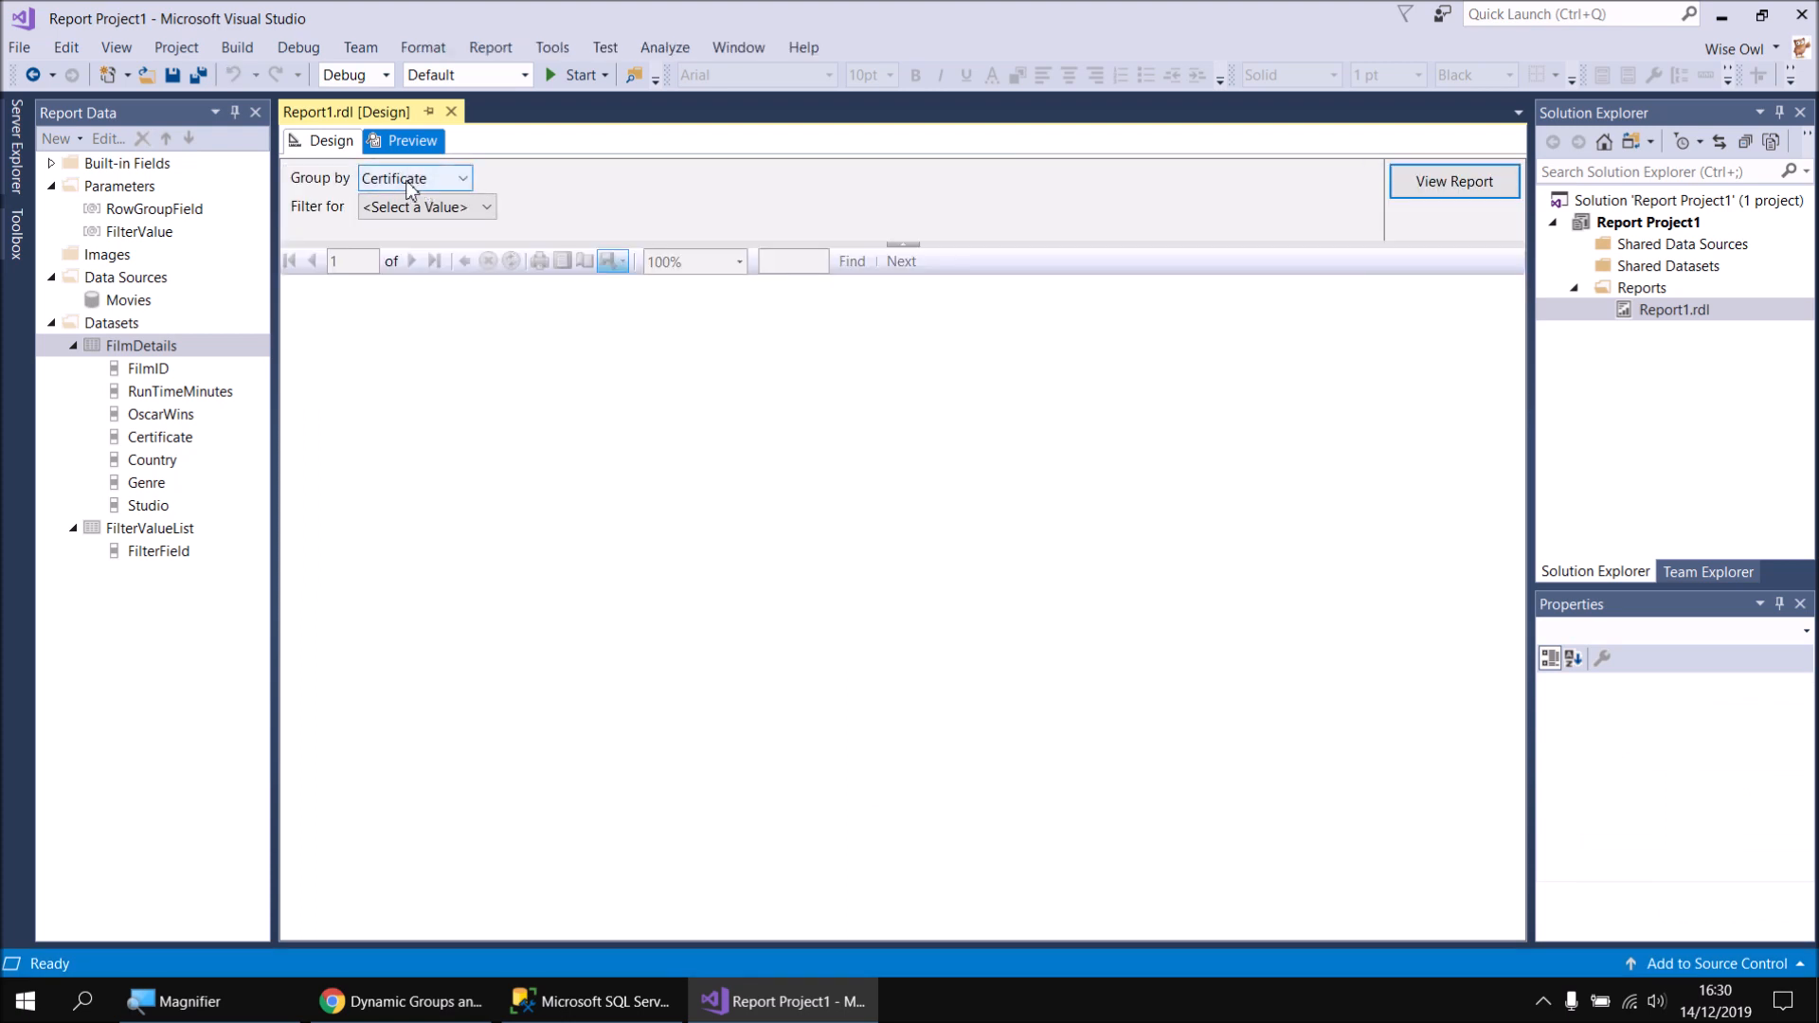
left_click(486, 210)
left_click(396, 306)
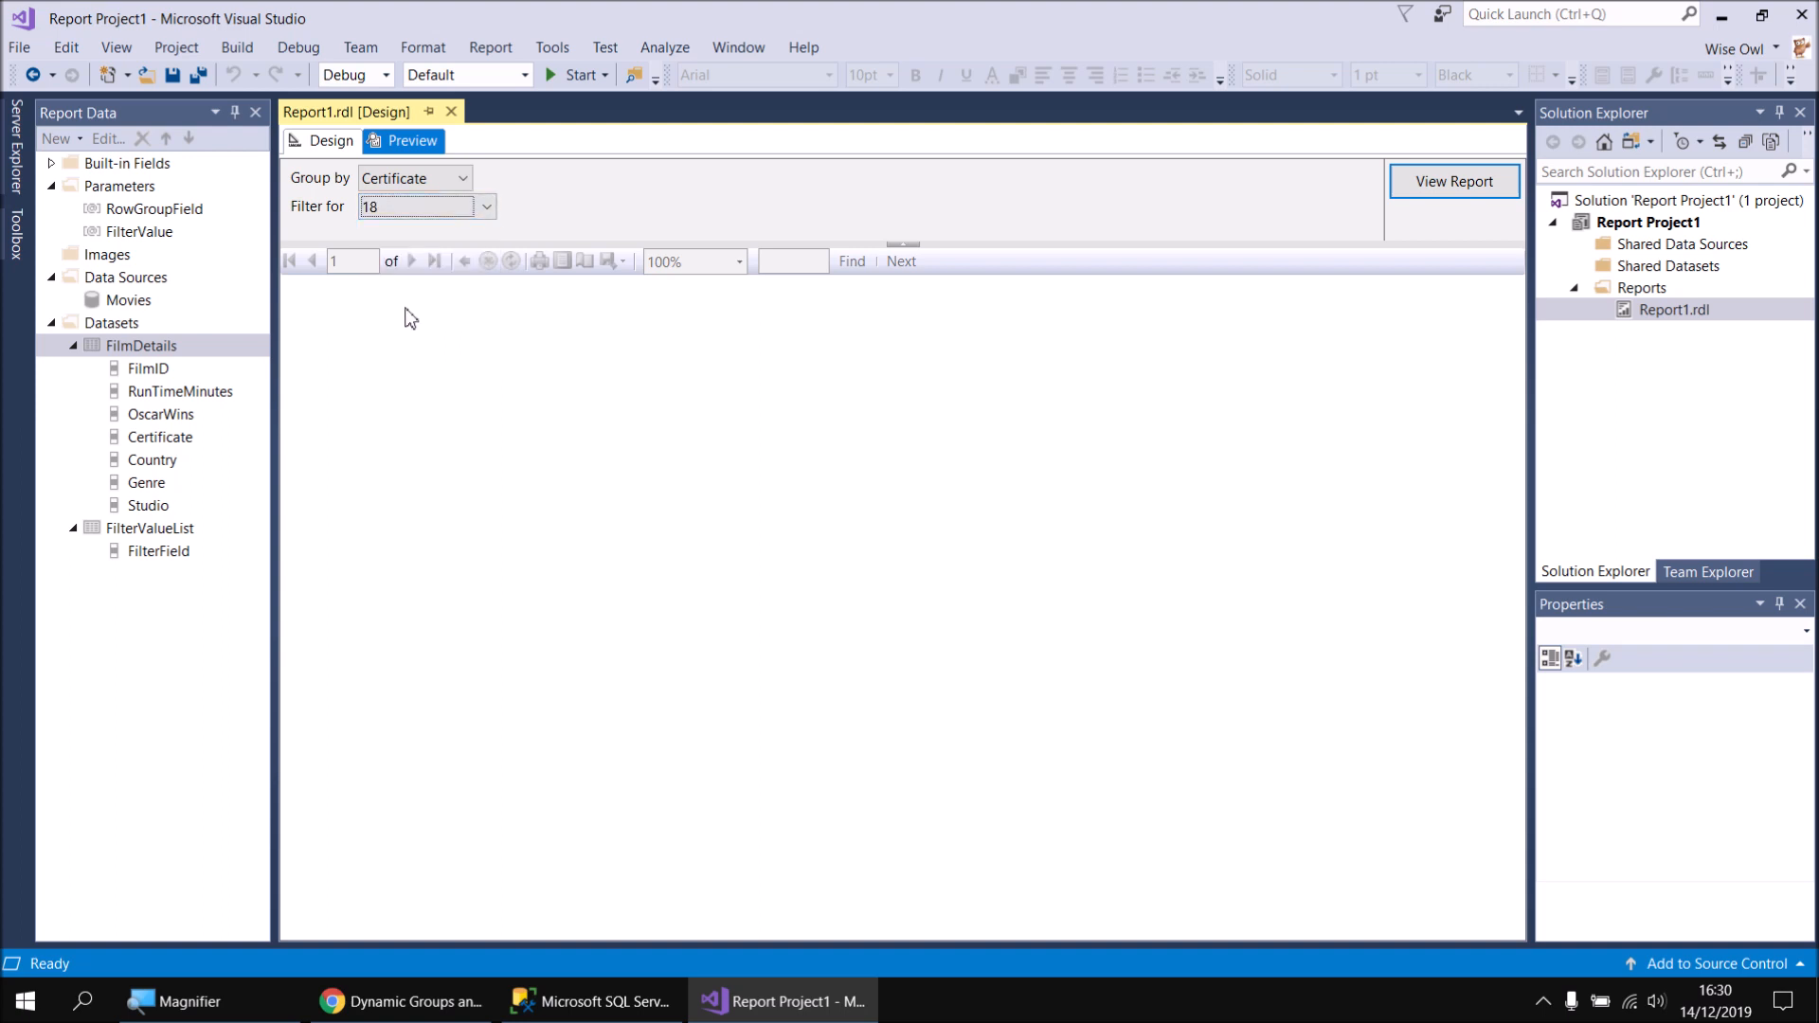
left_click(1441, 183)
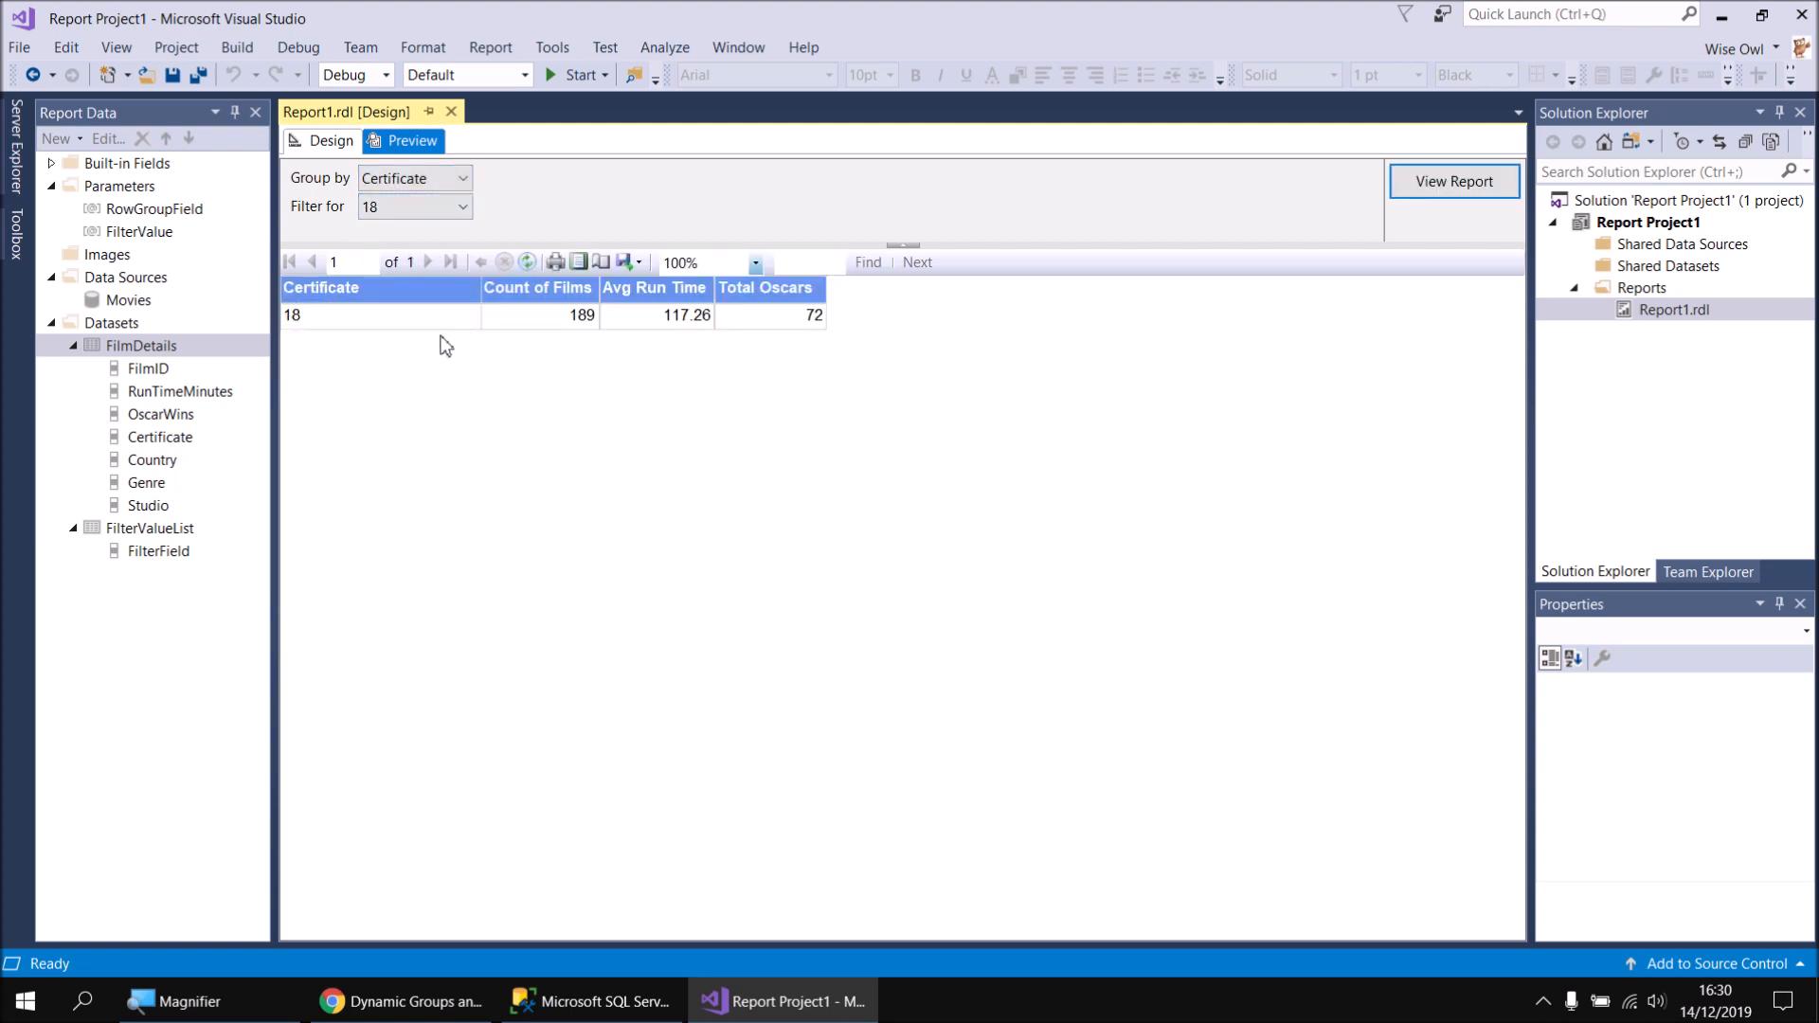
Run the preview grouped by Genre and filtered for Action, and look through the list of genre filter values
left_click(461, 180)
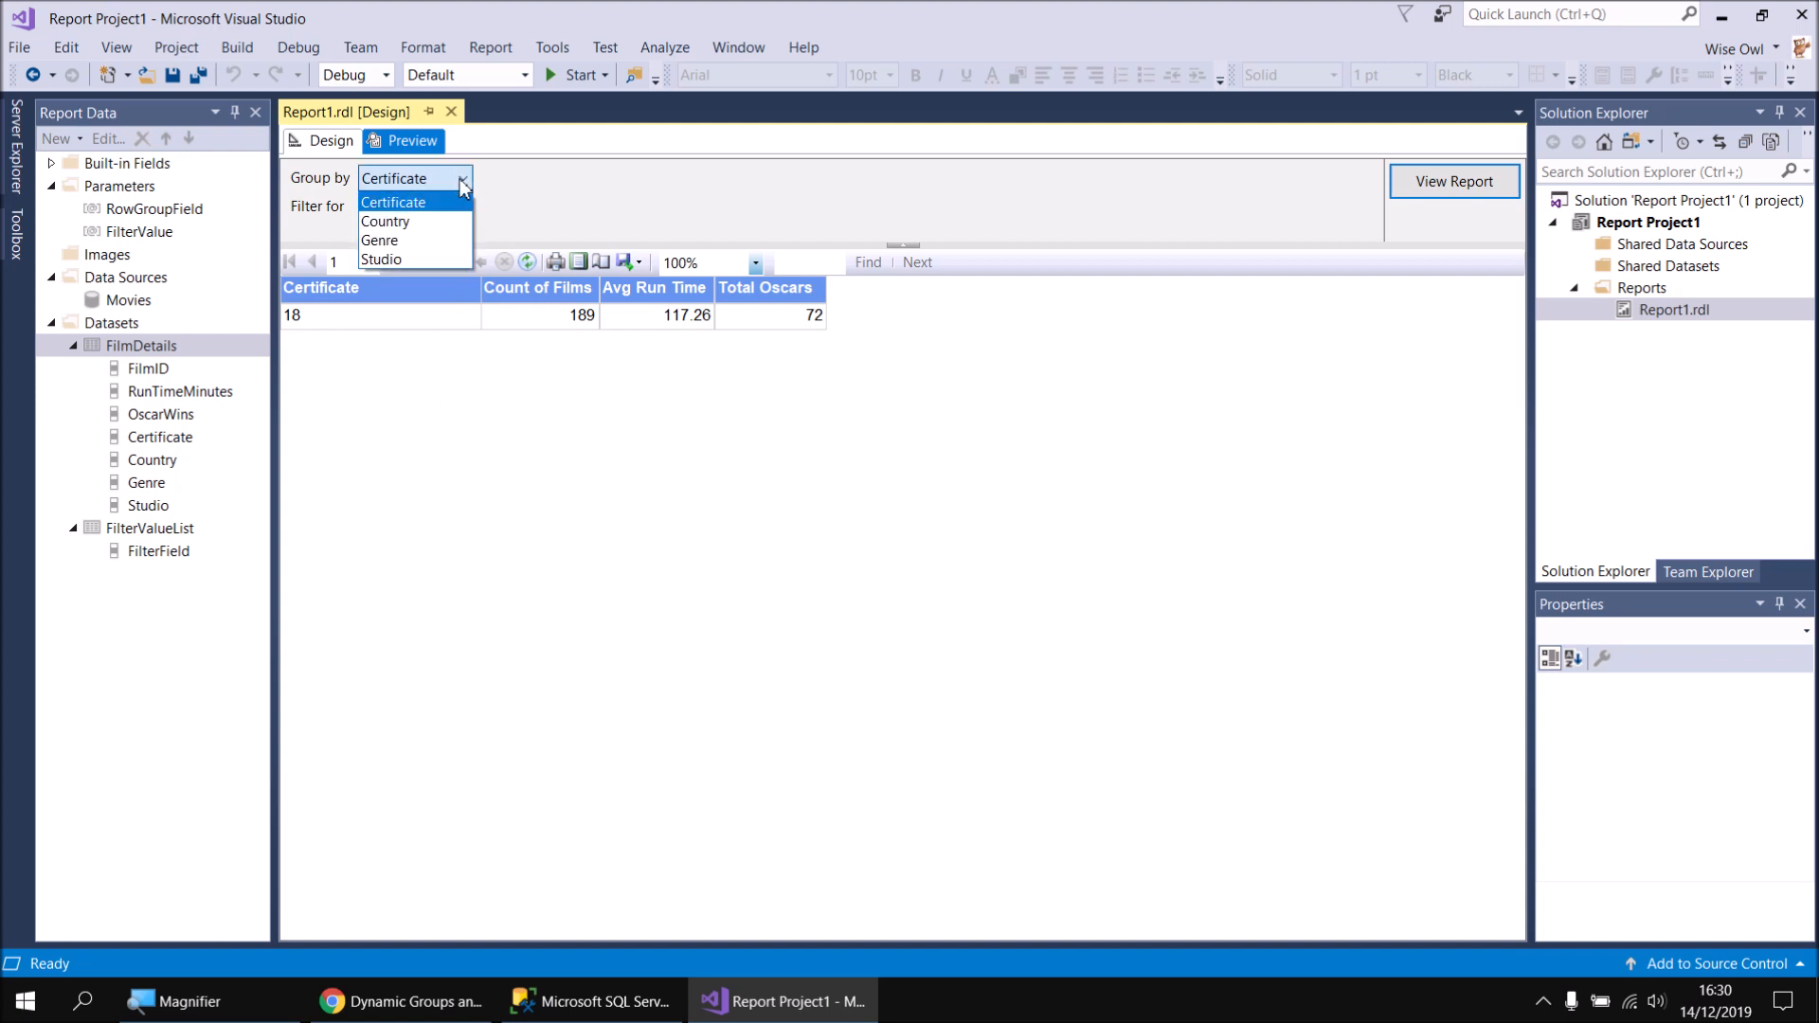
left_click(417, 241)
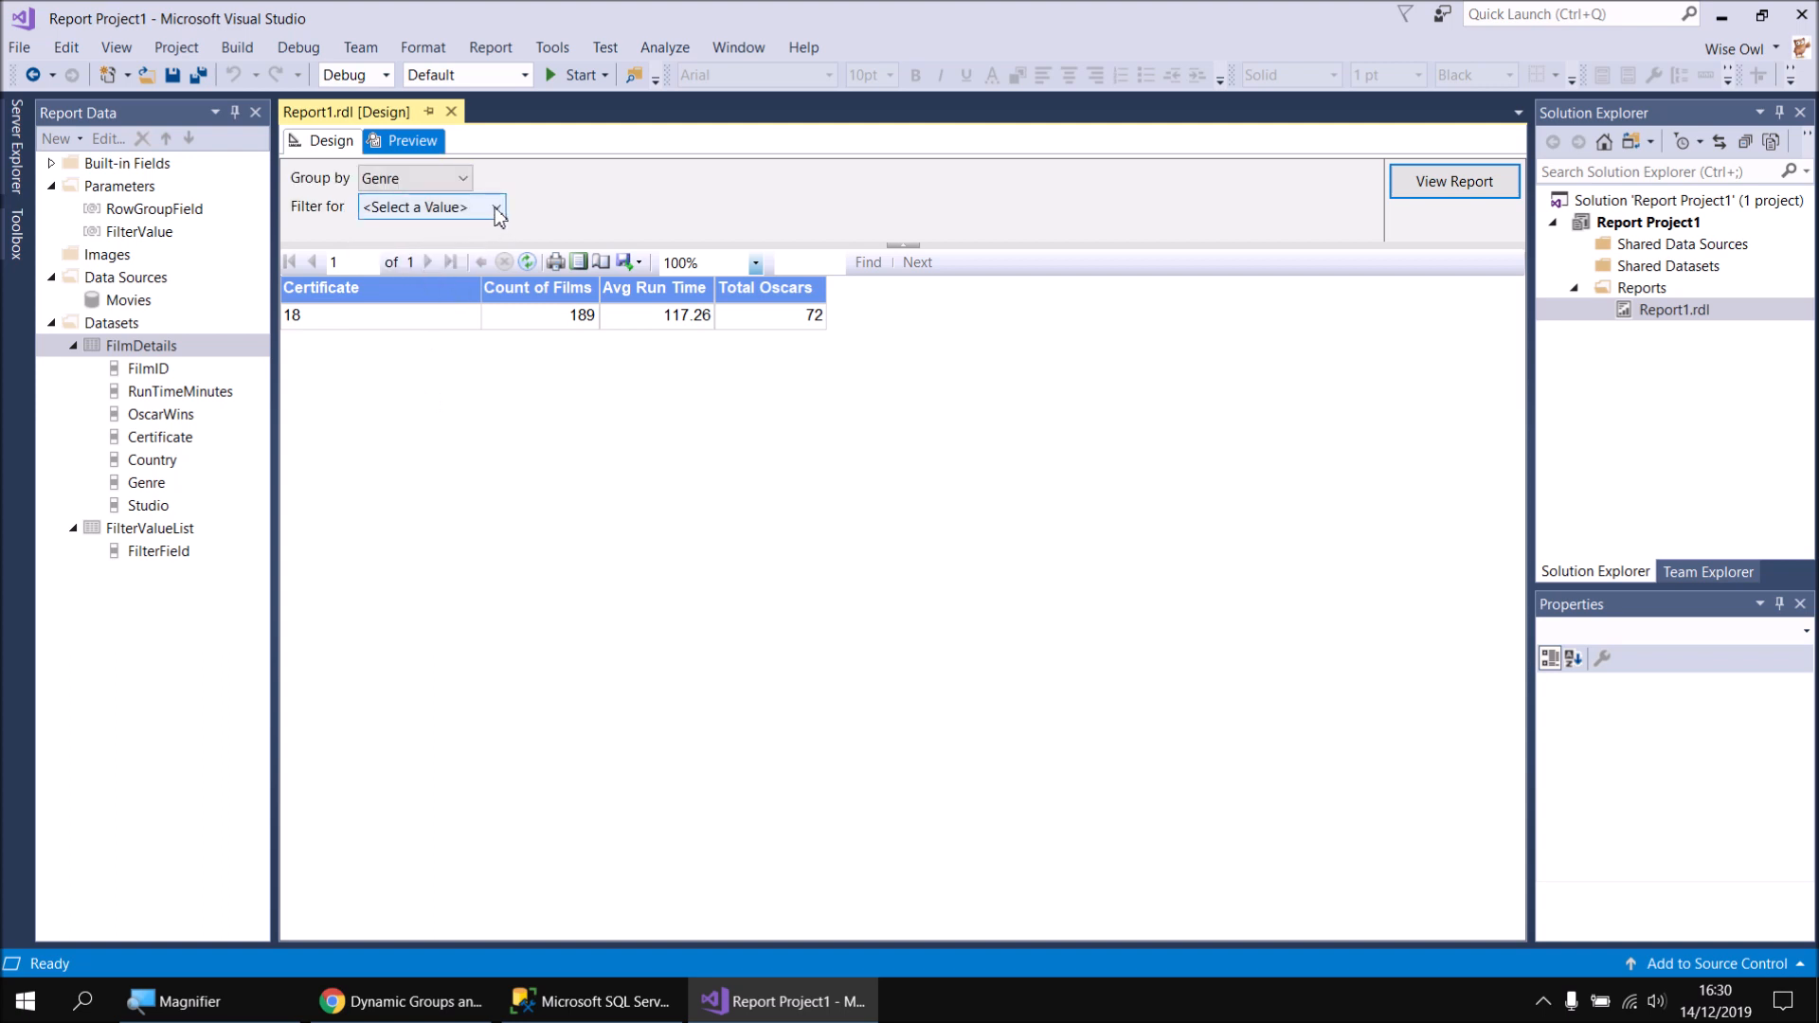
left_click(496, 208)
left_click(434, 251)
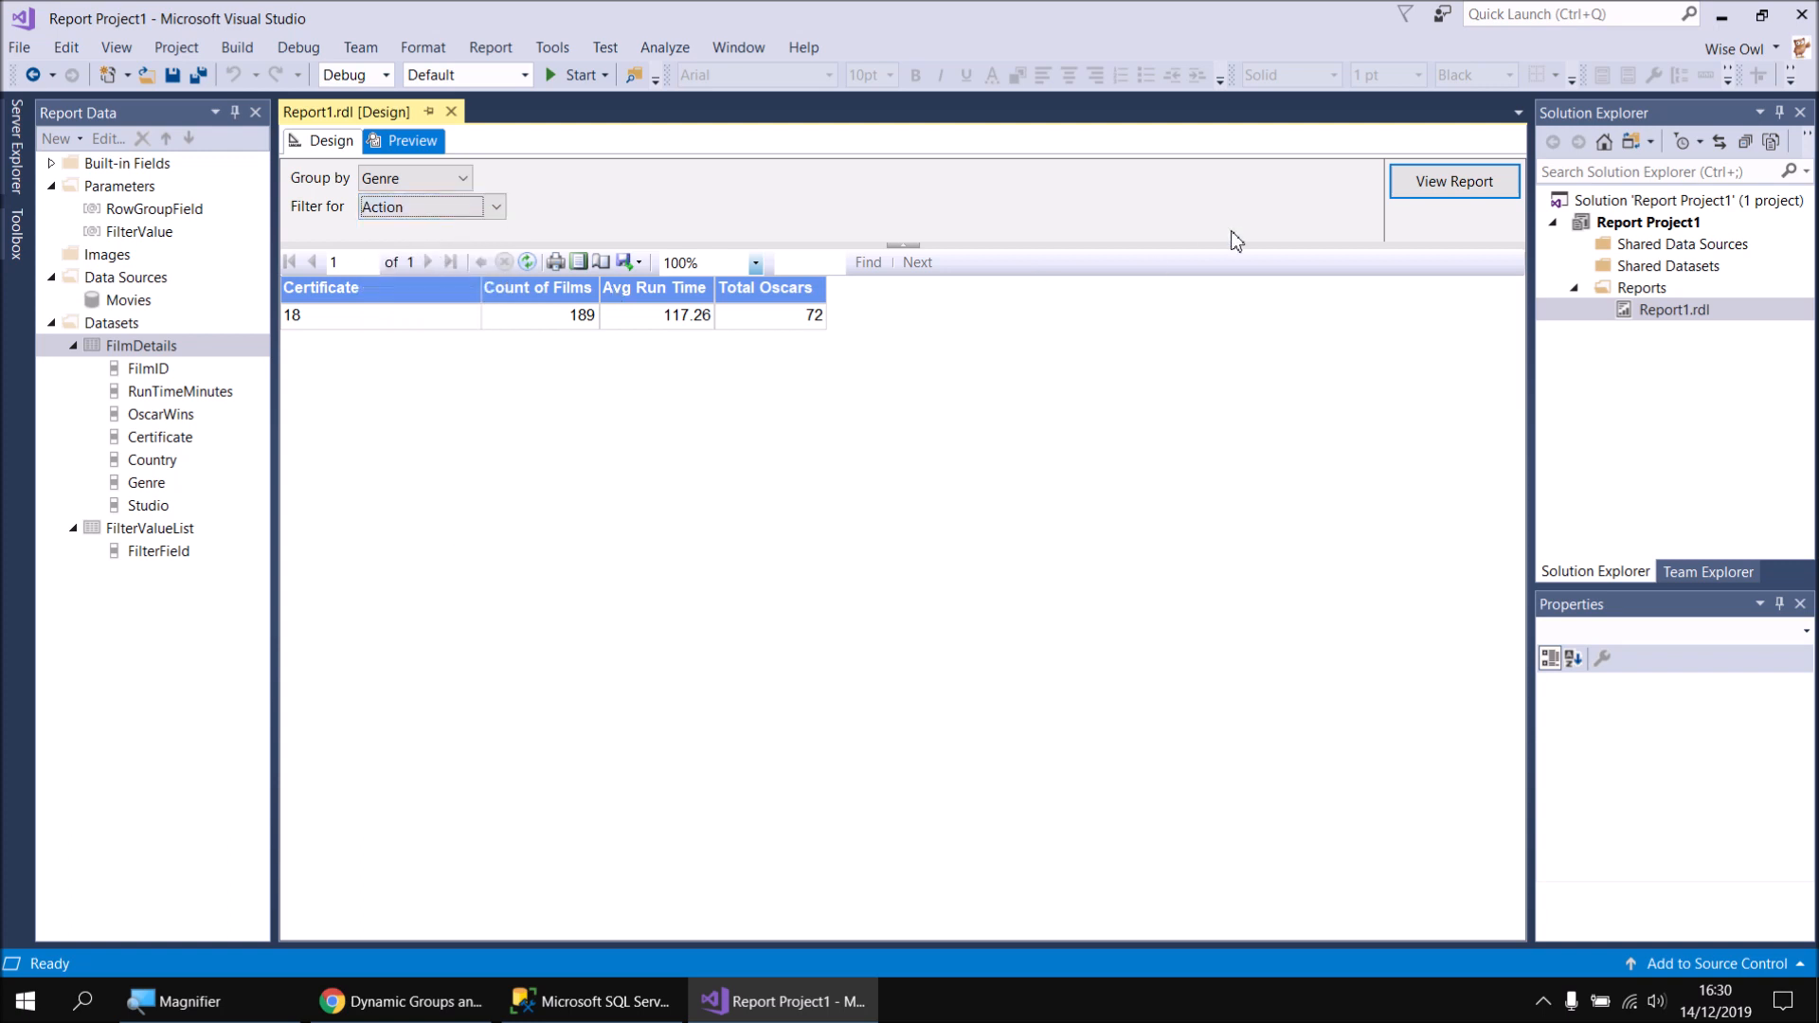
left_click(1424, 185)
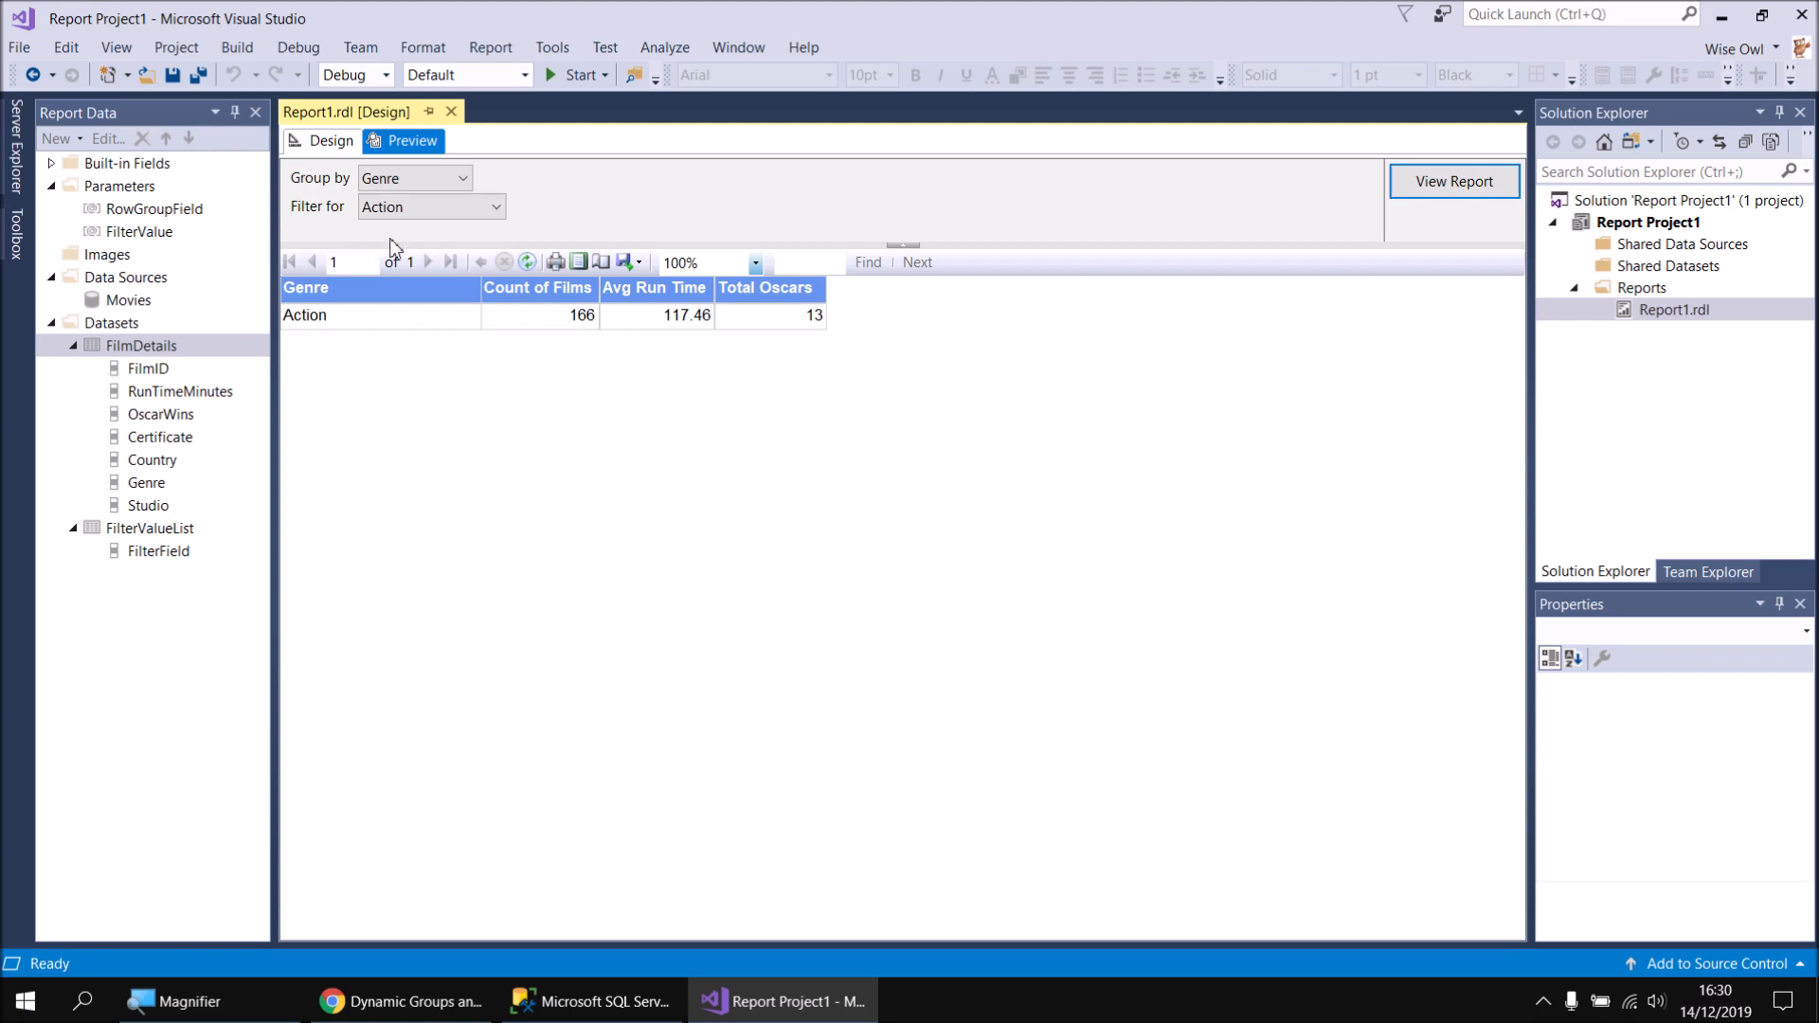
left_click(471, 208)
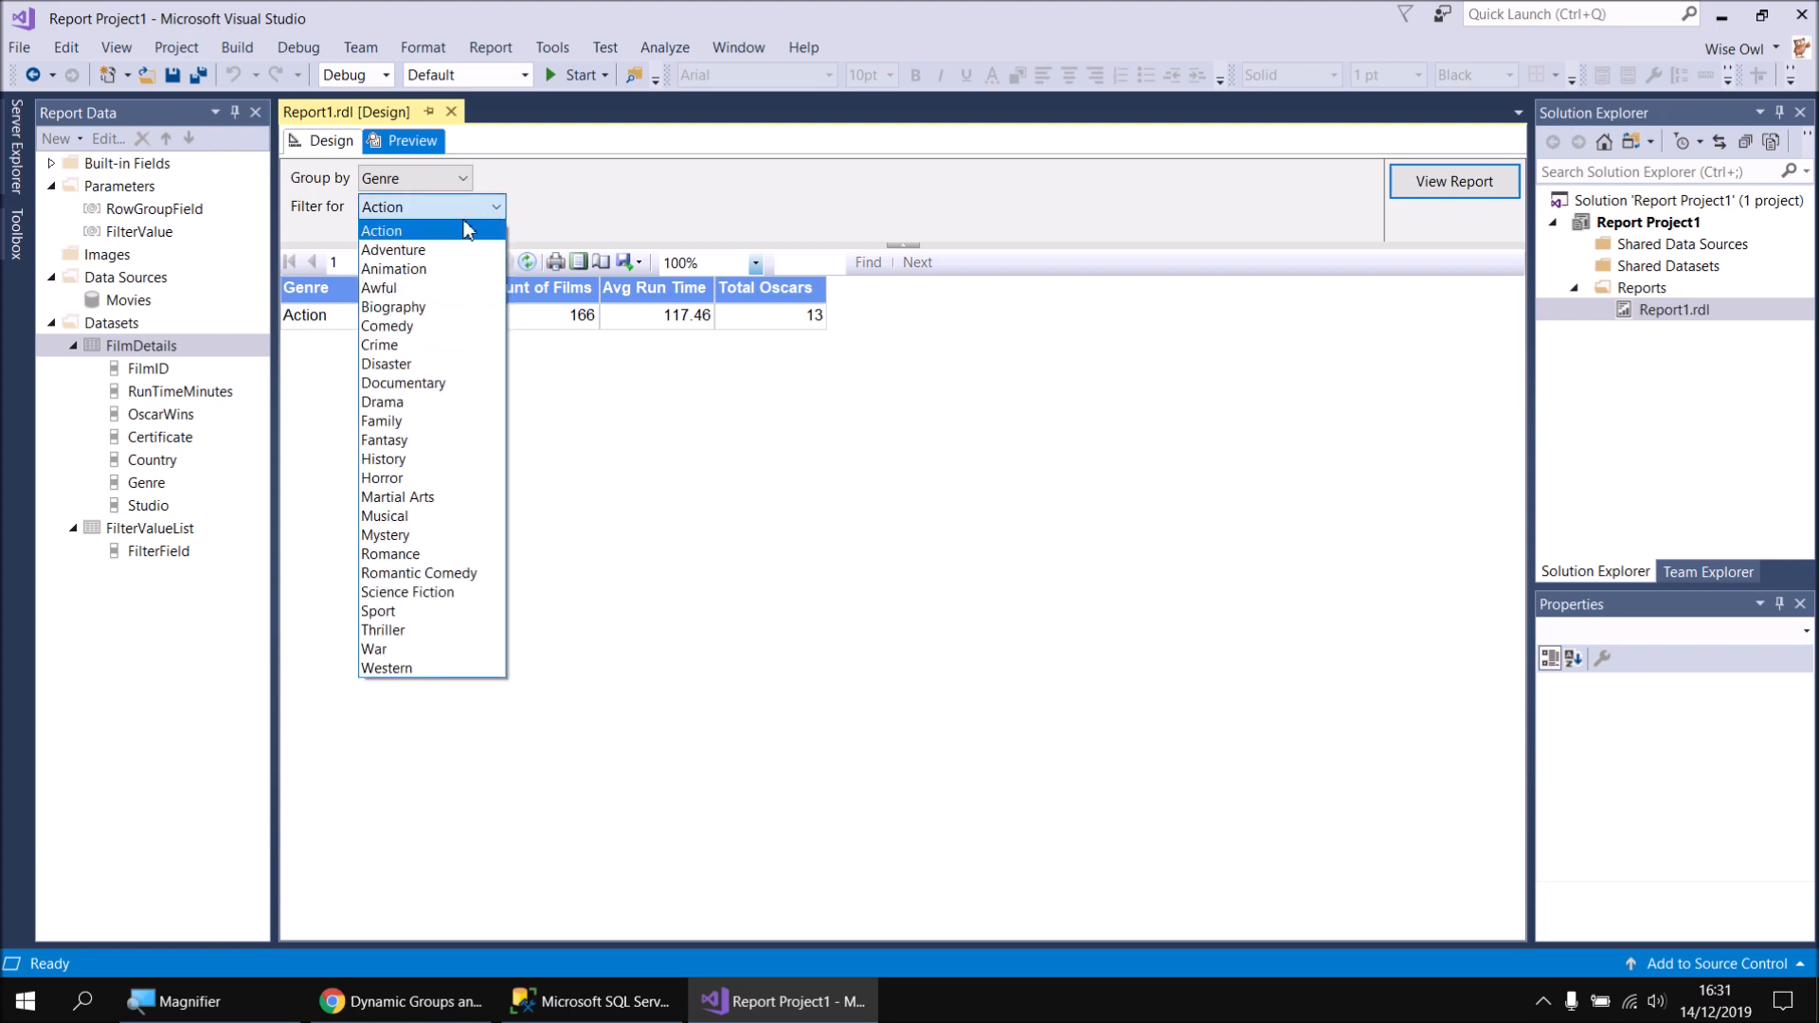
left_click(320, 432)
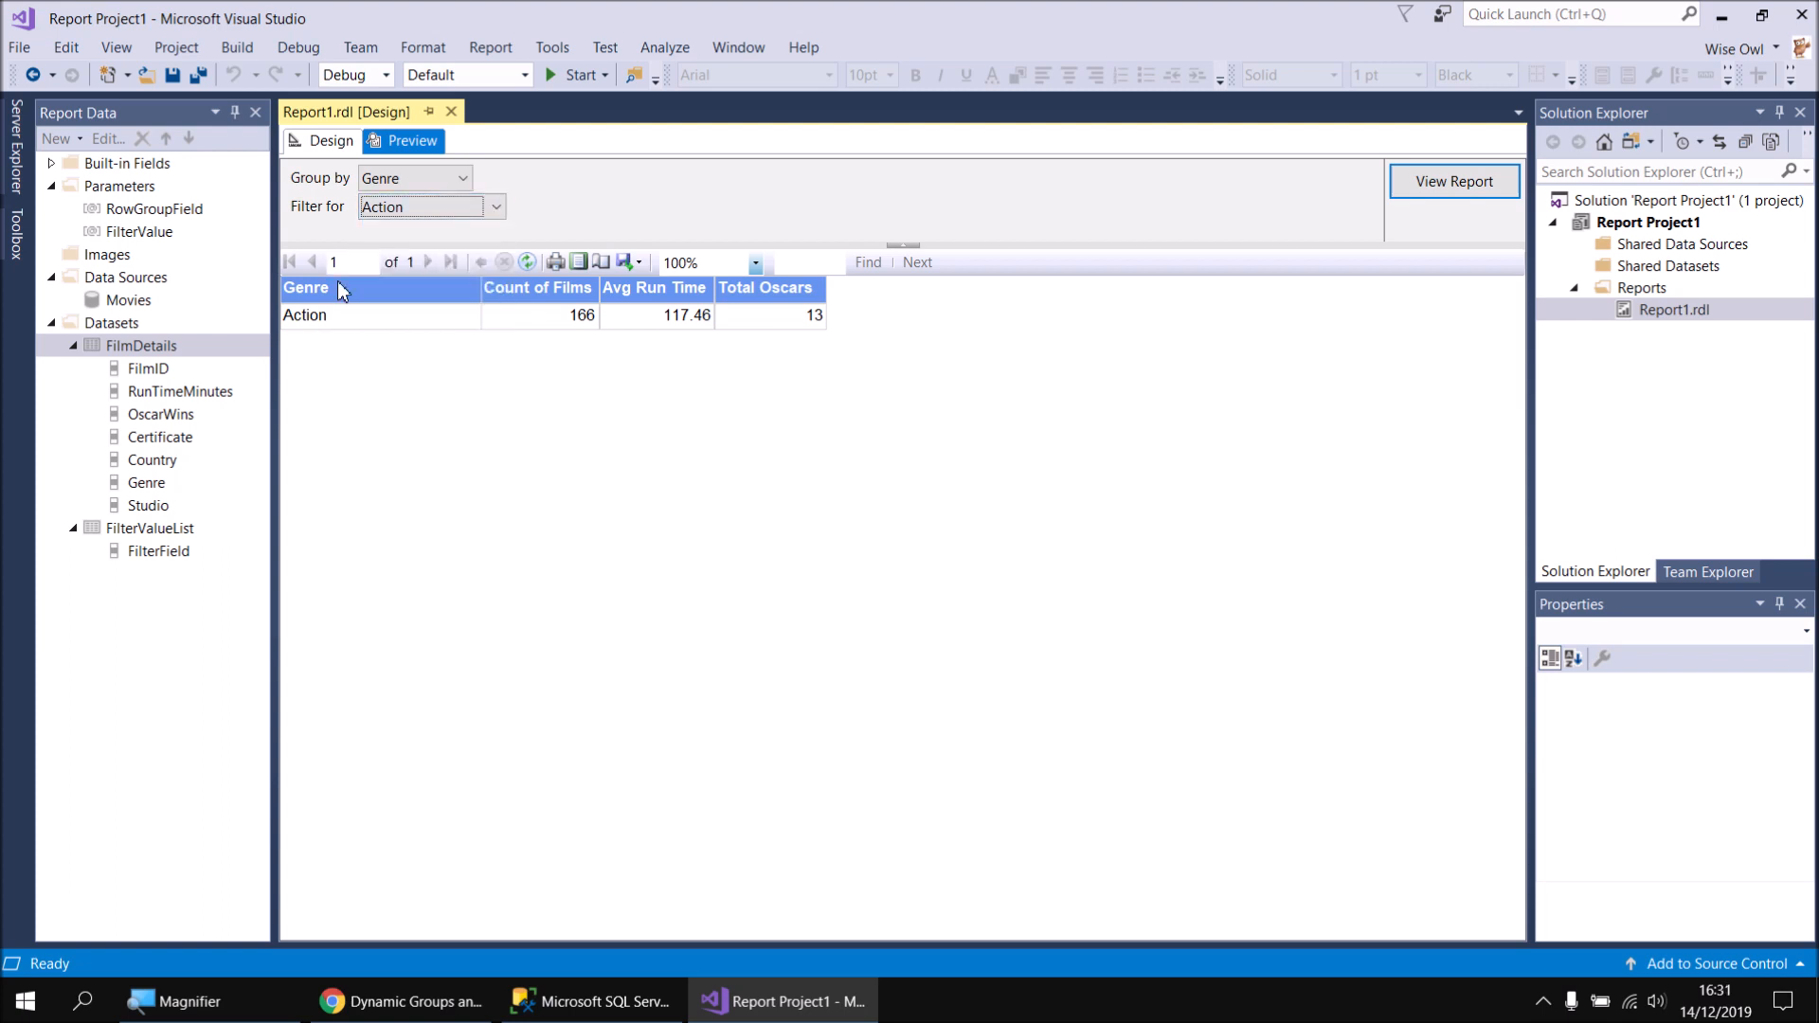
Return to the report design and allow multiple values for the FilterValue parameter
left_click(322, 140)
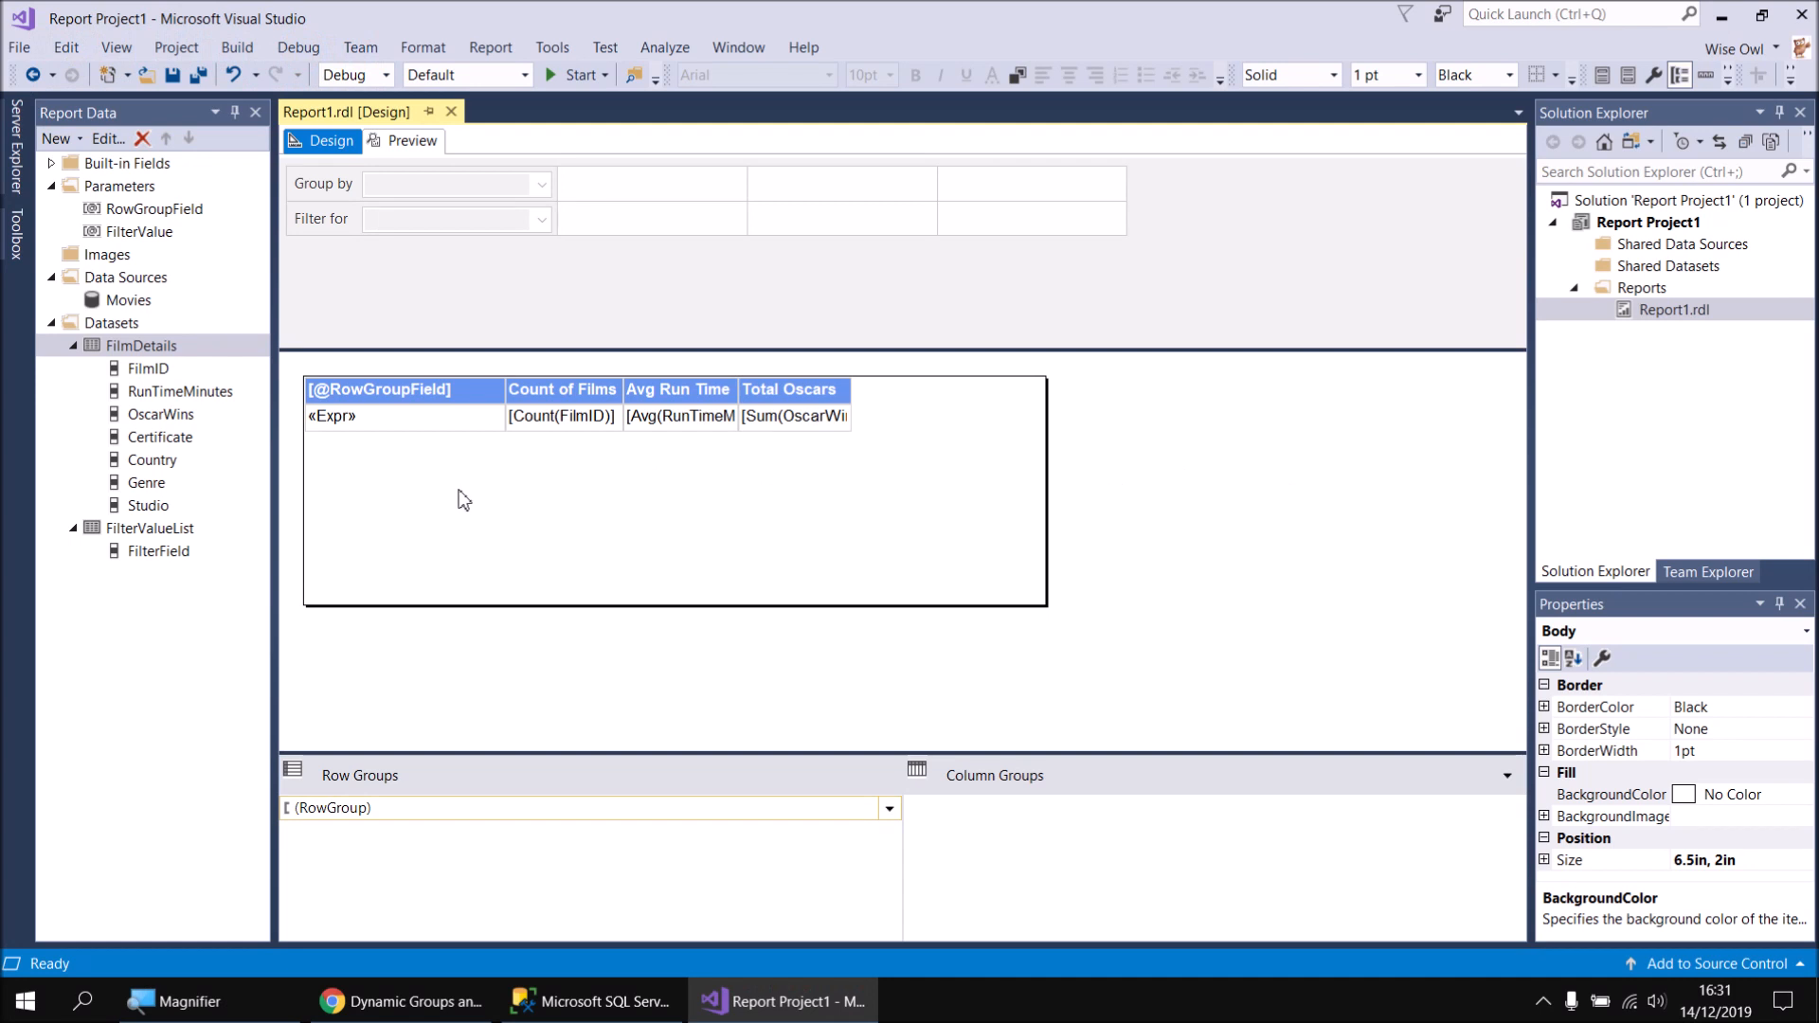
double_click(139, 232)
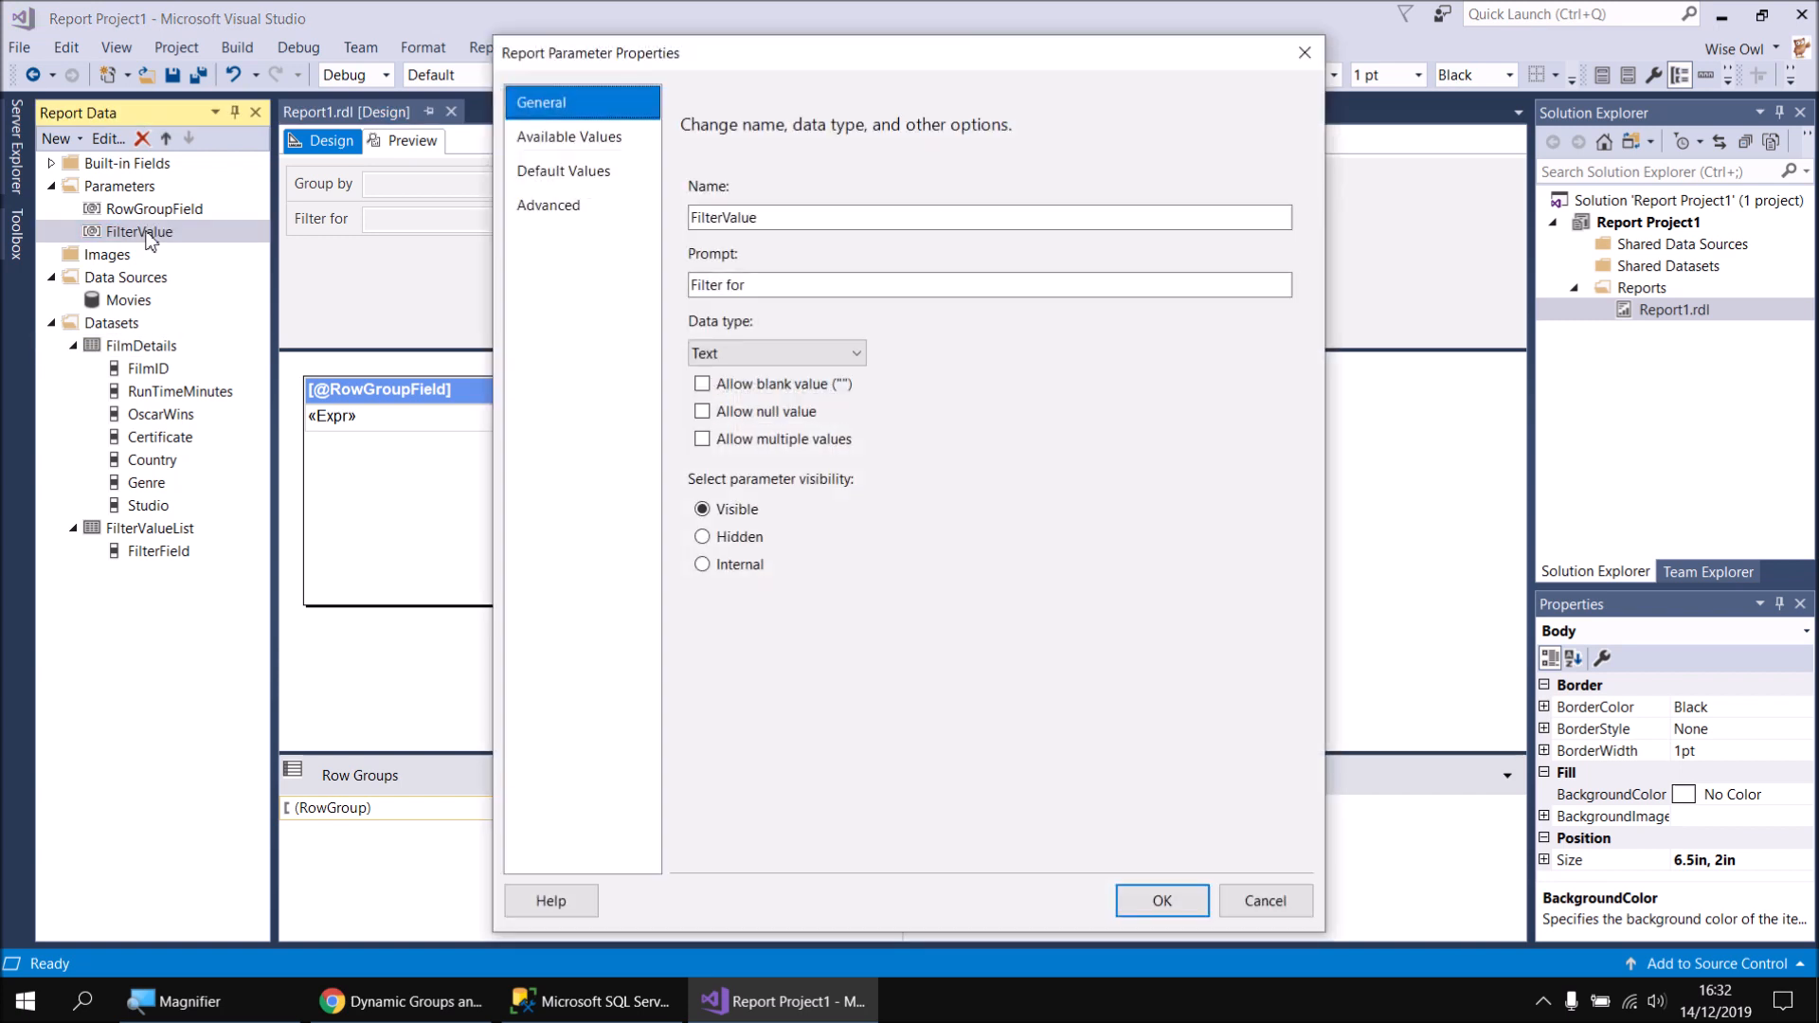
left_click(722, 441)
left_click(1171, 901)
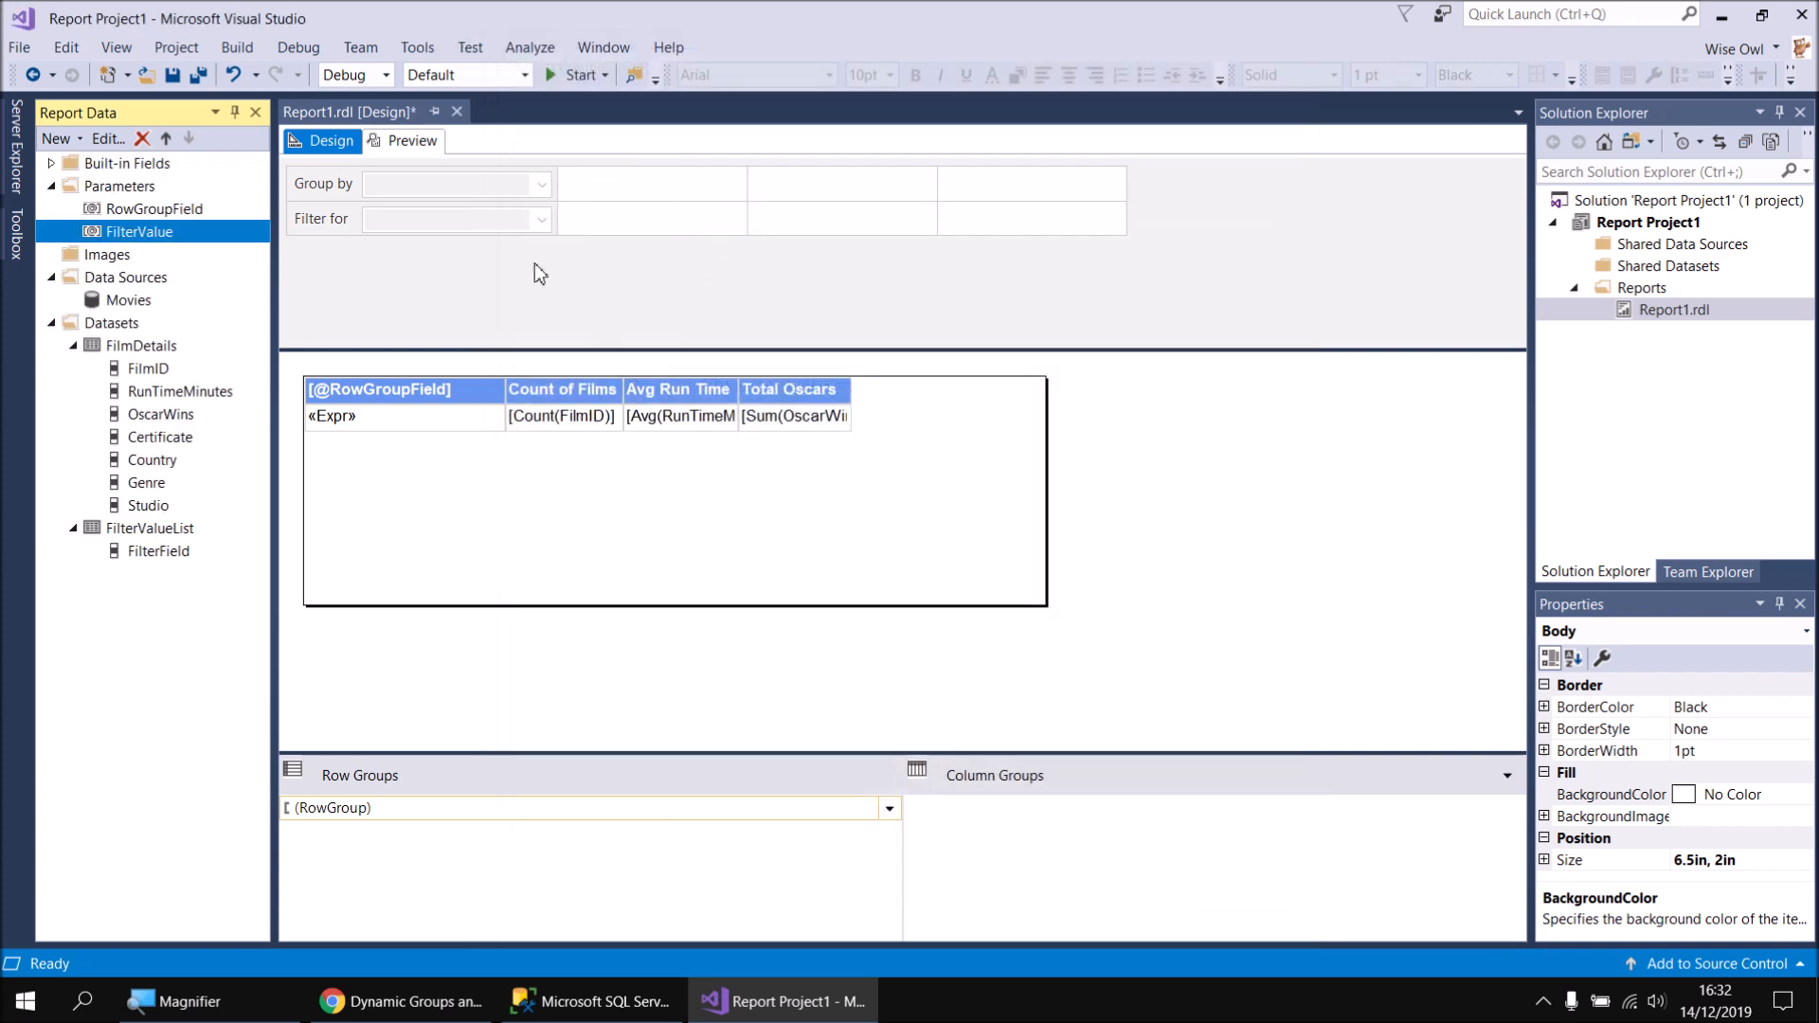
Preview the report grouped by Certificate and filtered for 12, 12A, 15 and 18
left_click(420, 142)
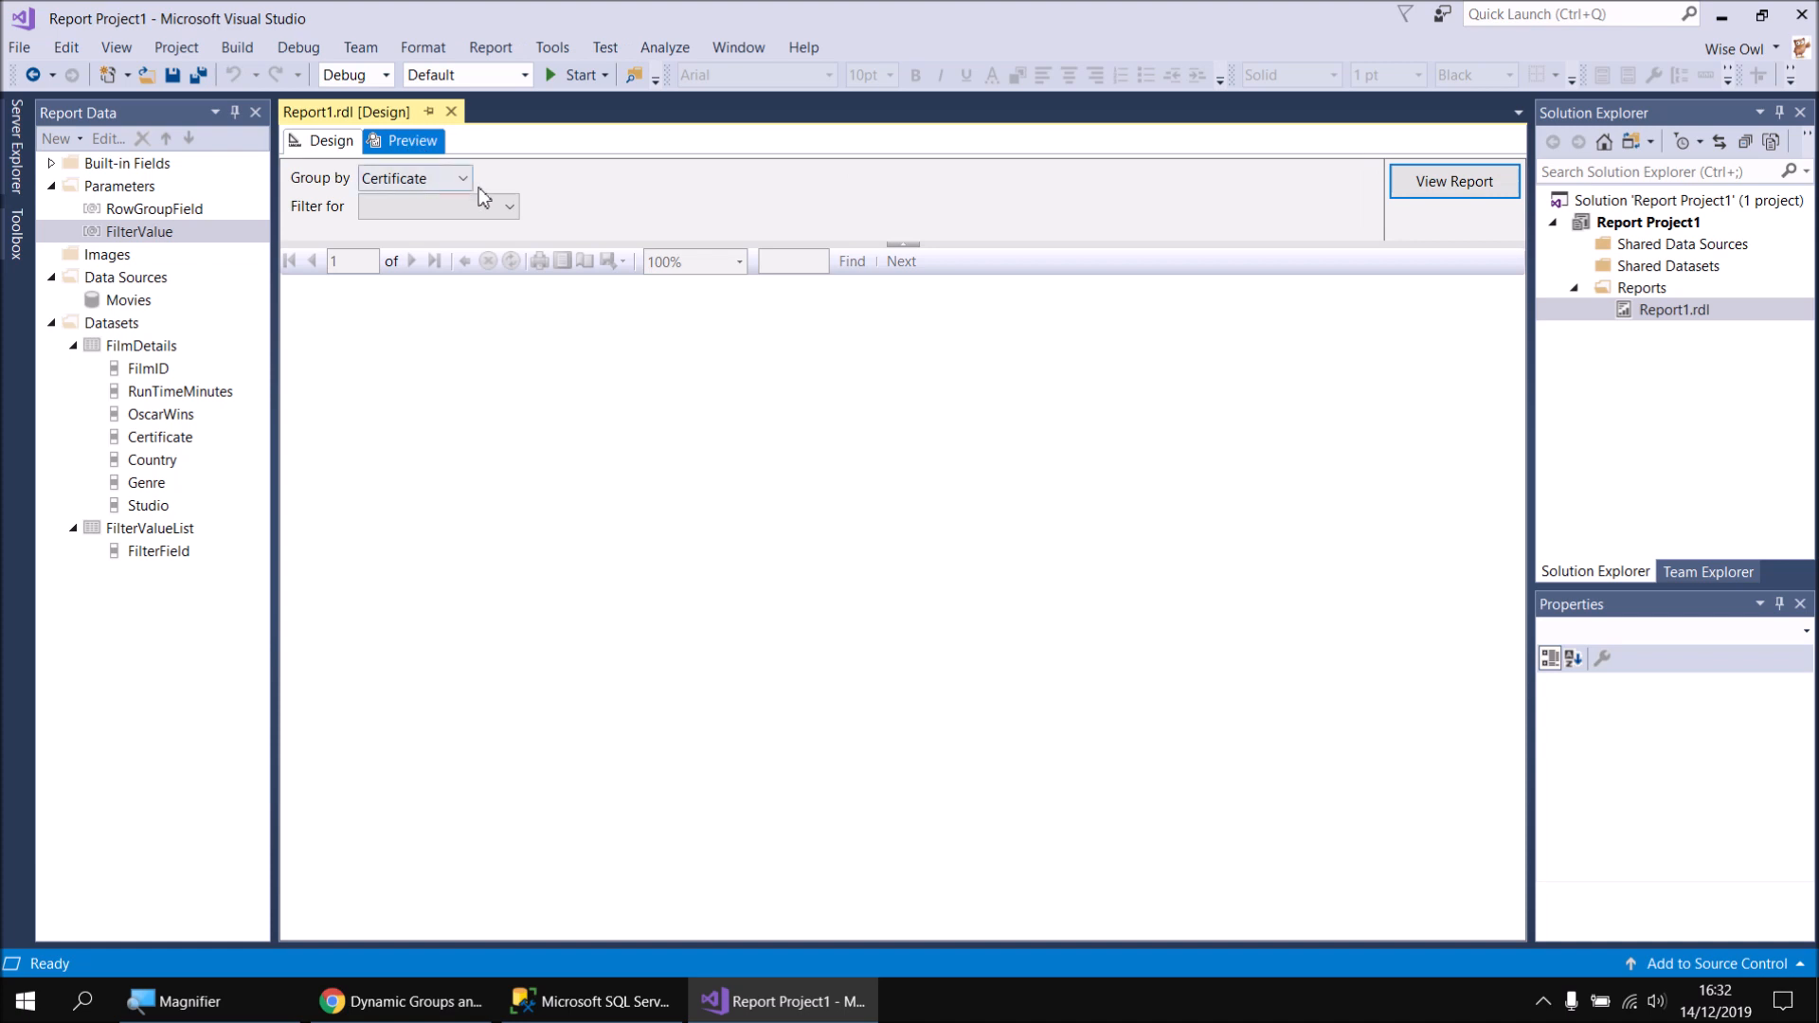
left_click(510, 207)
left_click(368, 253)
left_click(367, 274)
left_click(368, 294)
left_click(367, 316)
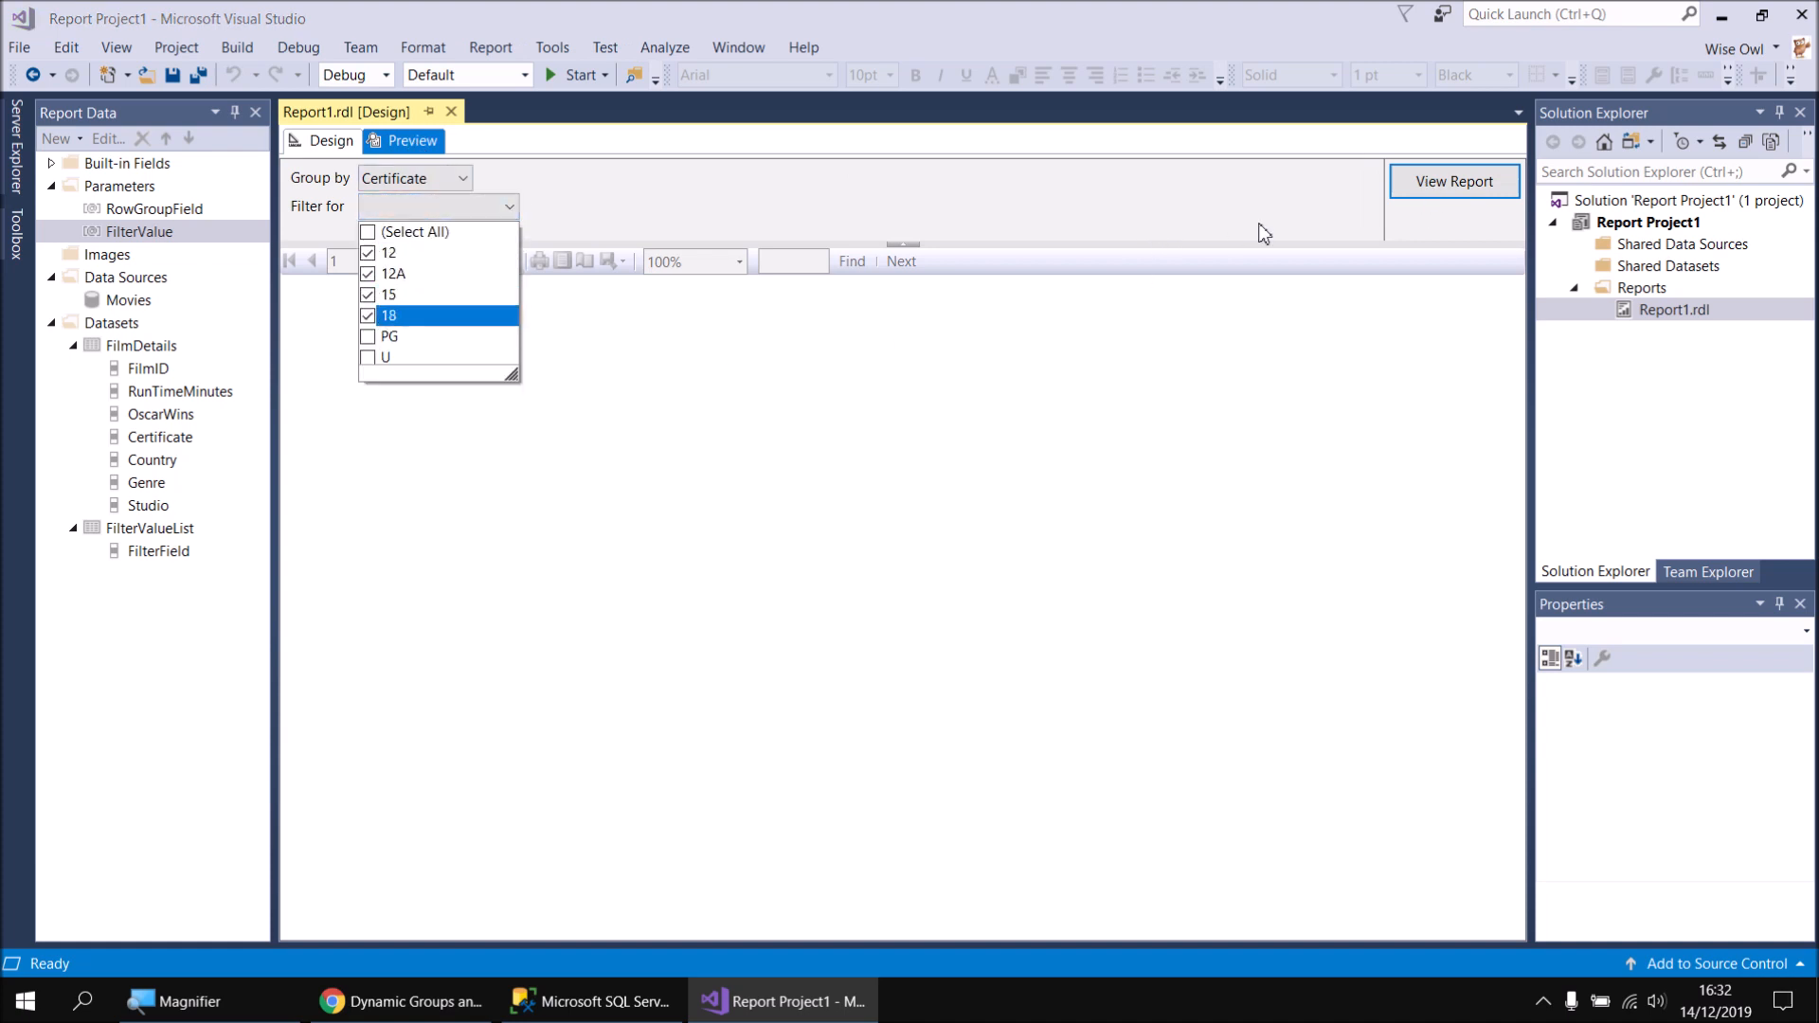
left_click(564, 233)
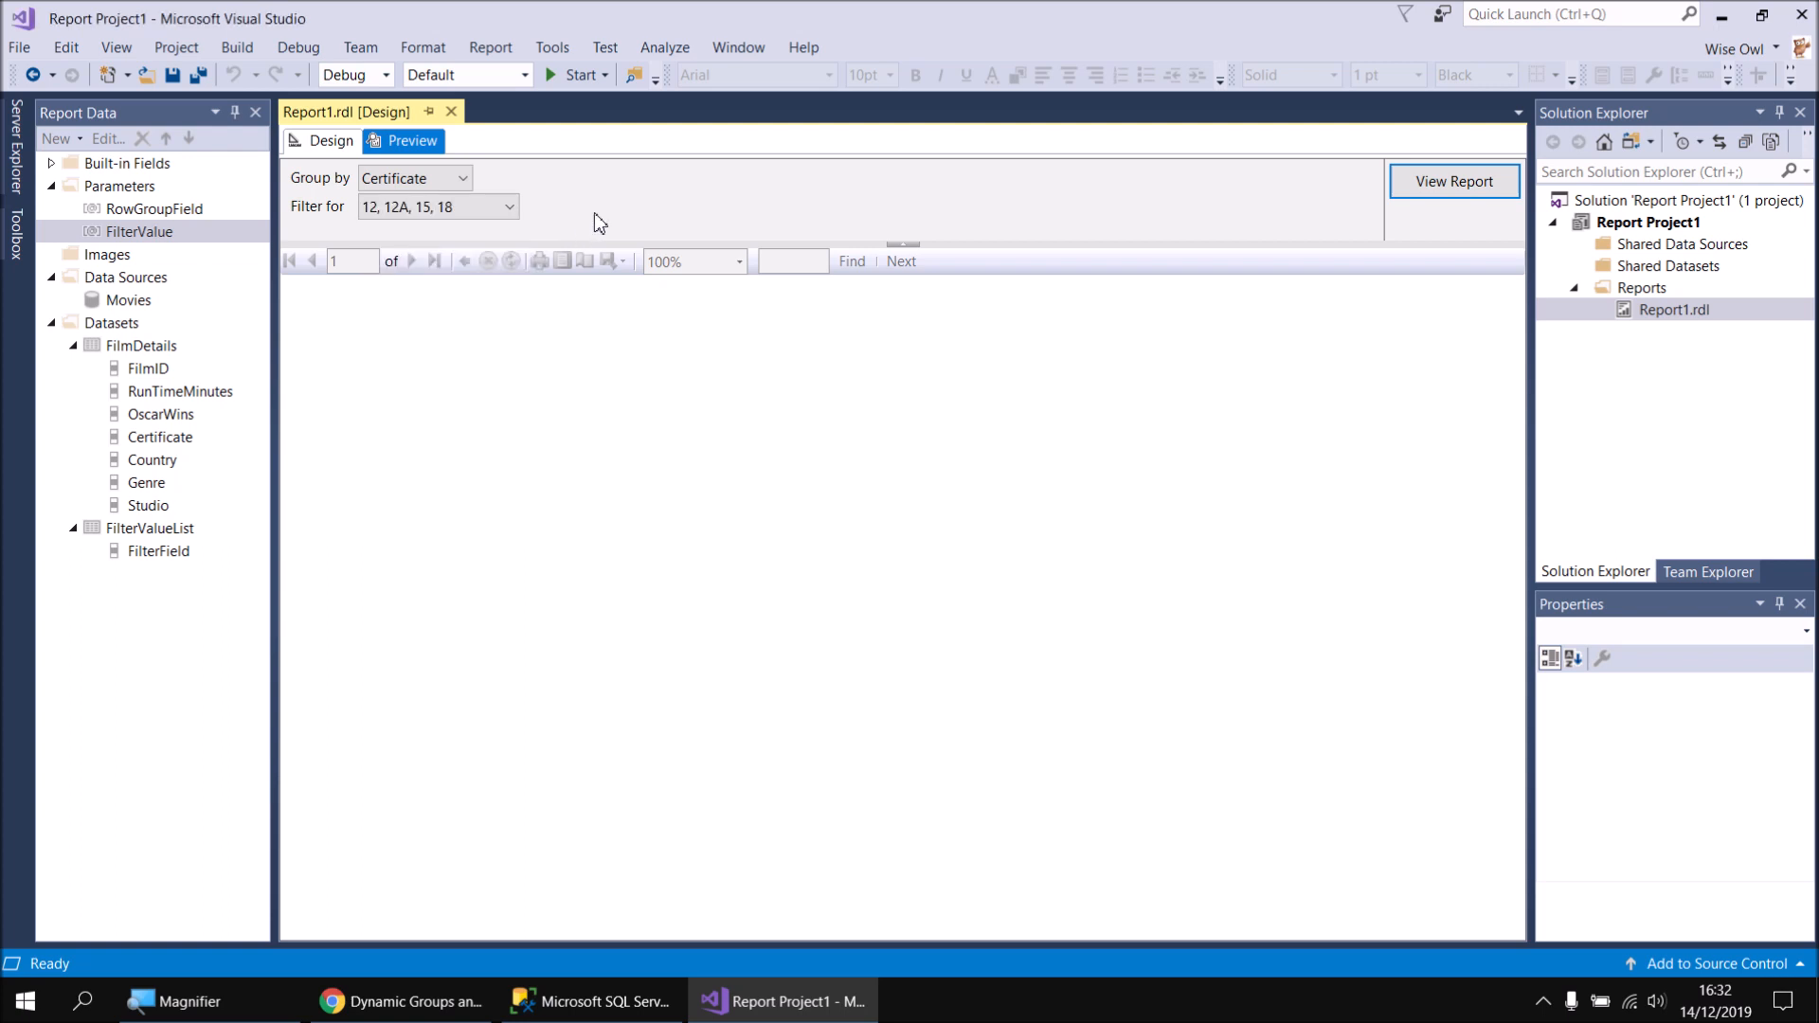
left_click(1432, 184)
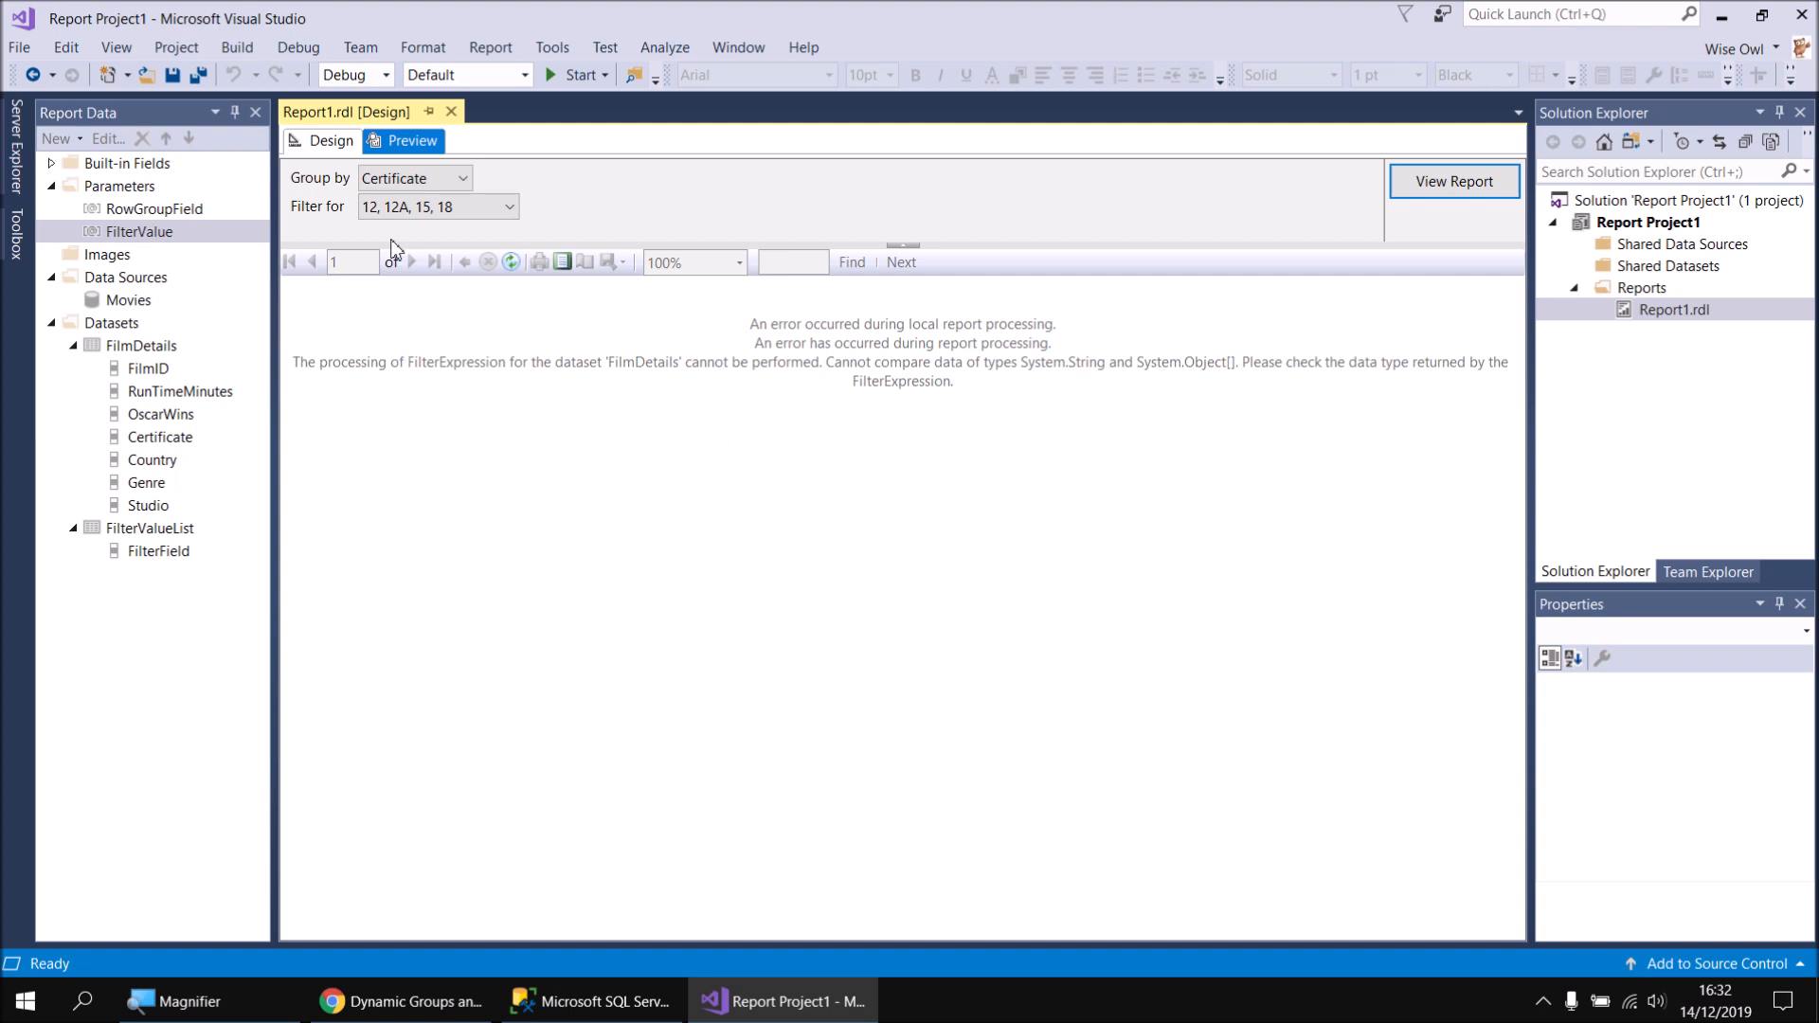
Return to the report design and change the FilmDetails dataset filter's operator to In
left_click(323, 144)
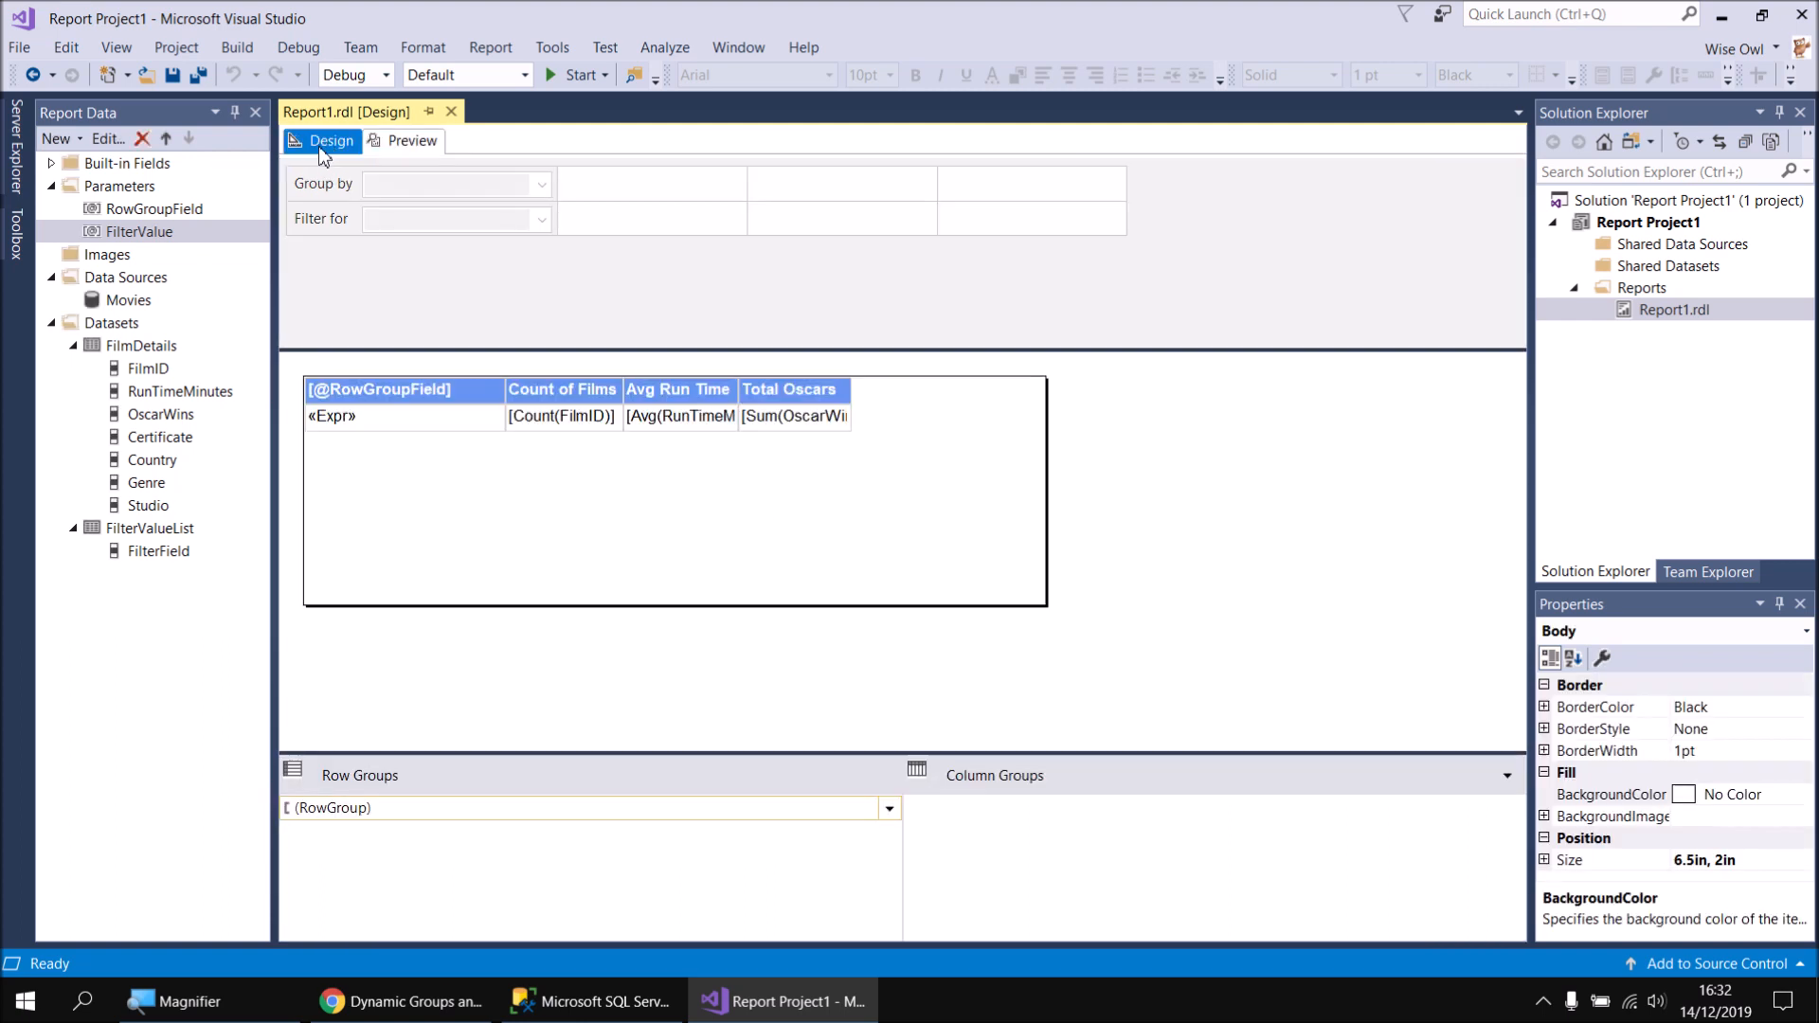
right_click(155, 355)
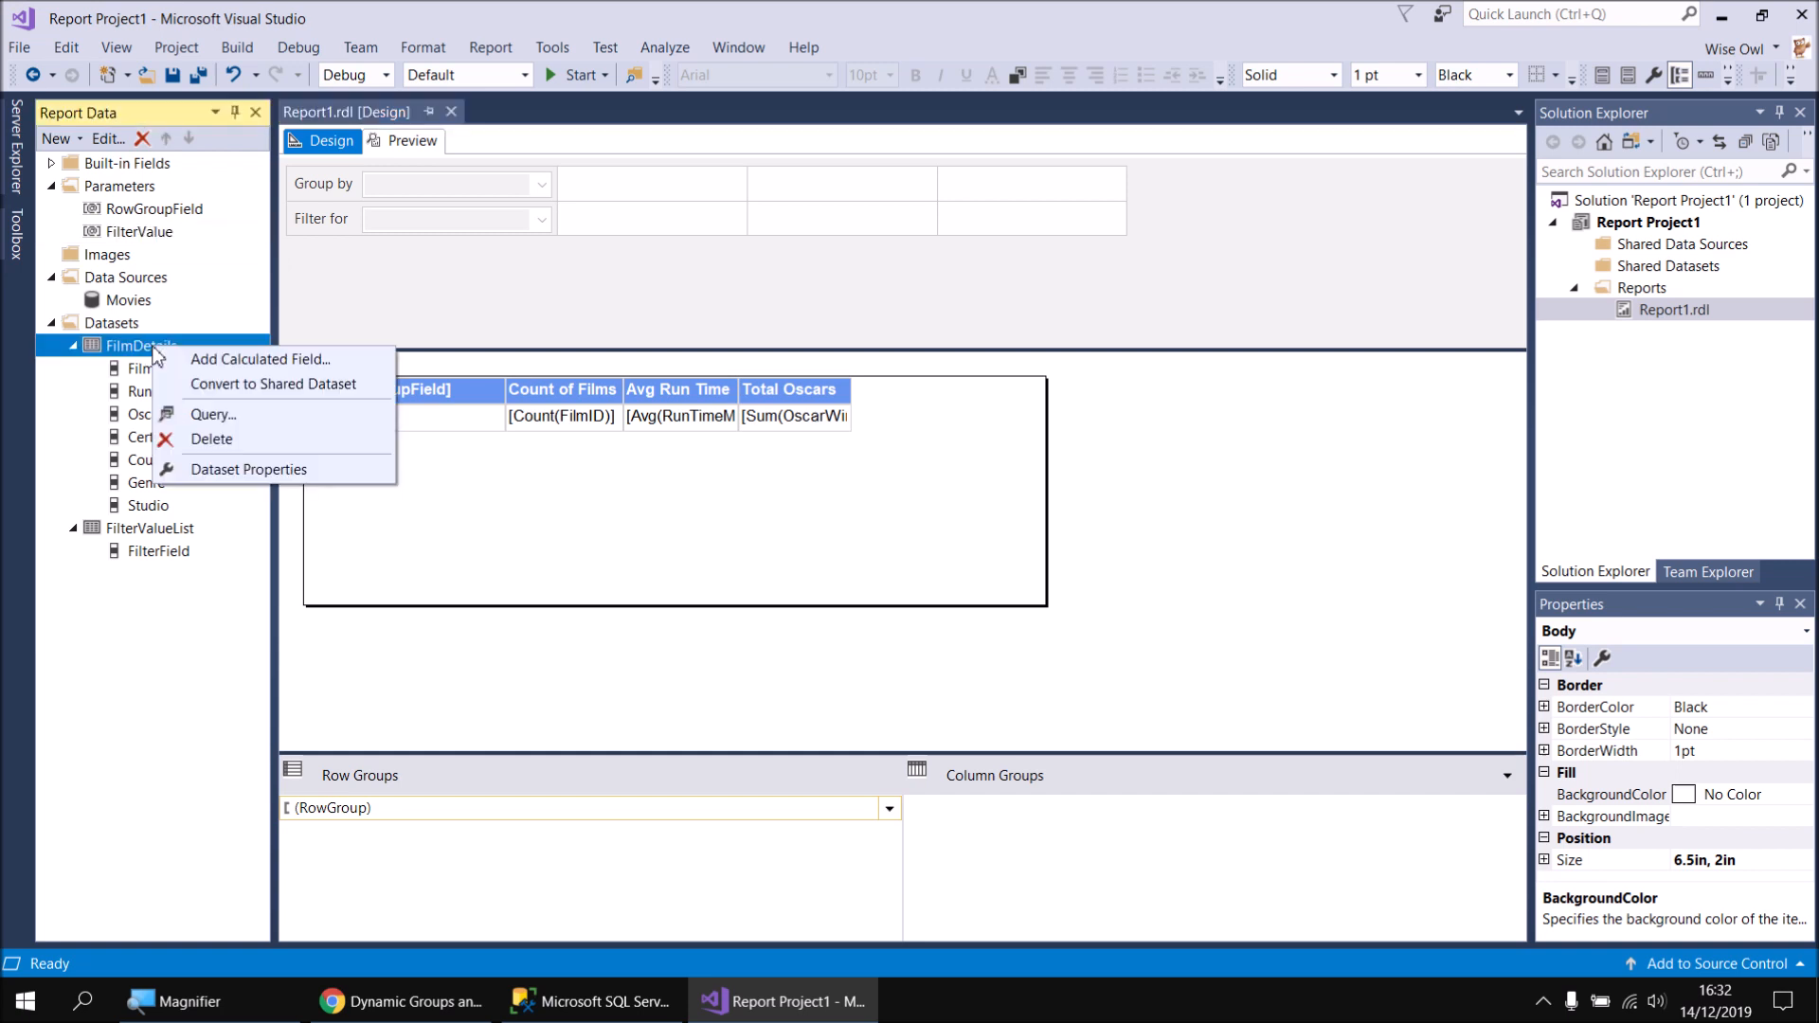
left_click(226, 472)
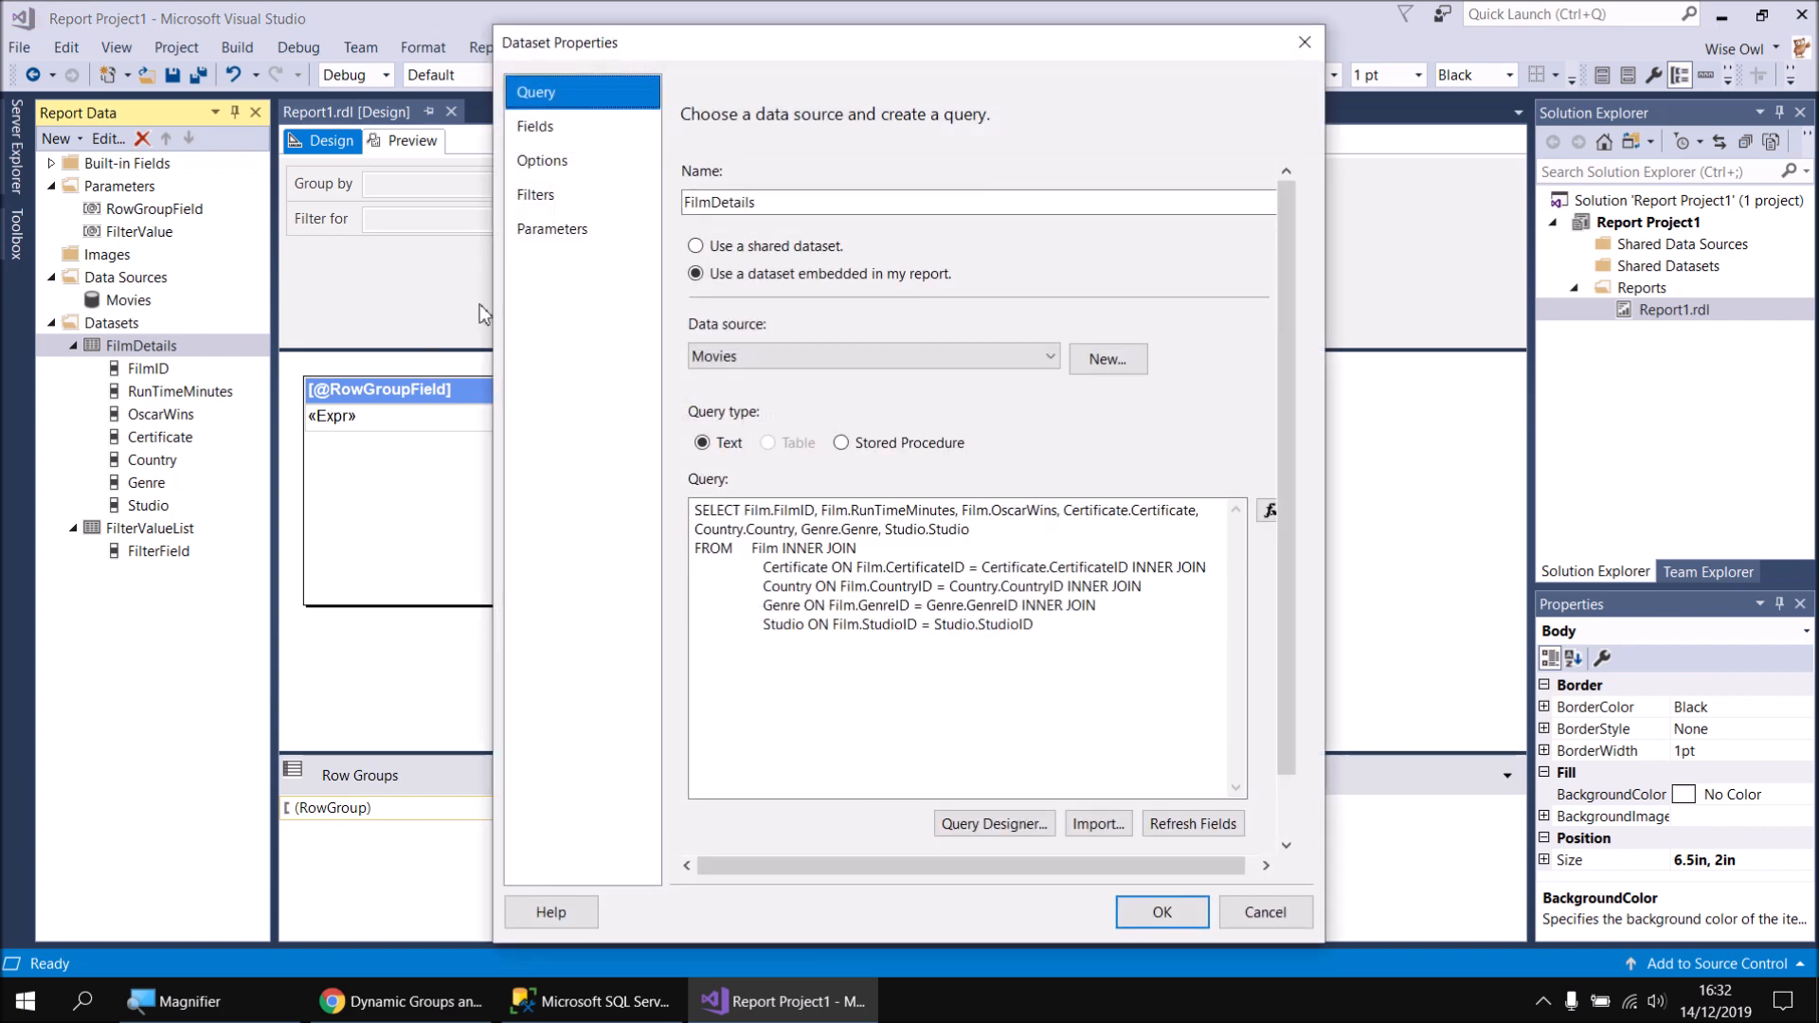
left_click(548, 196)
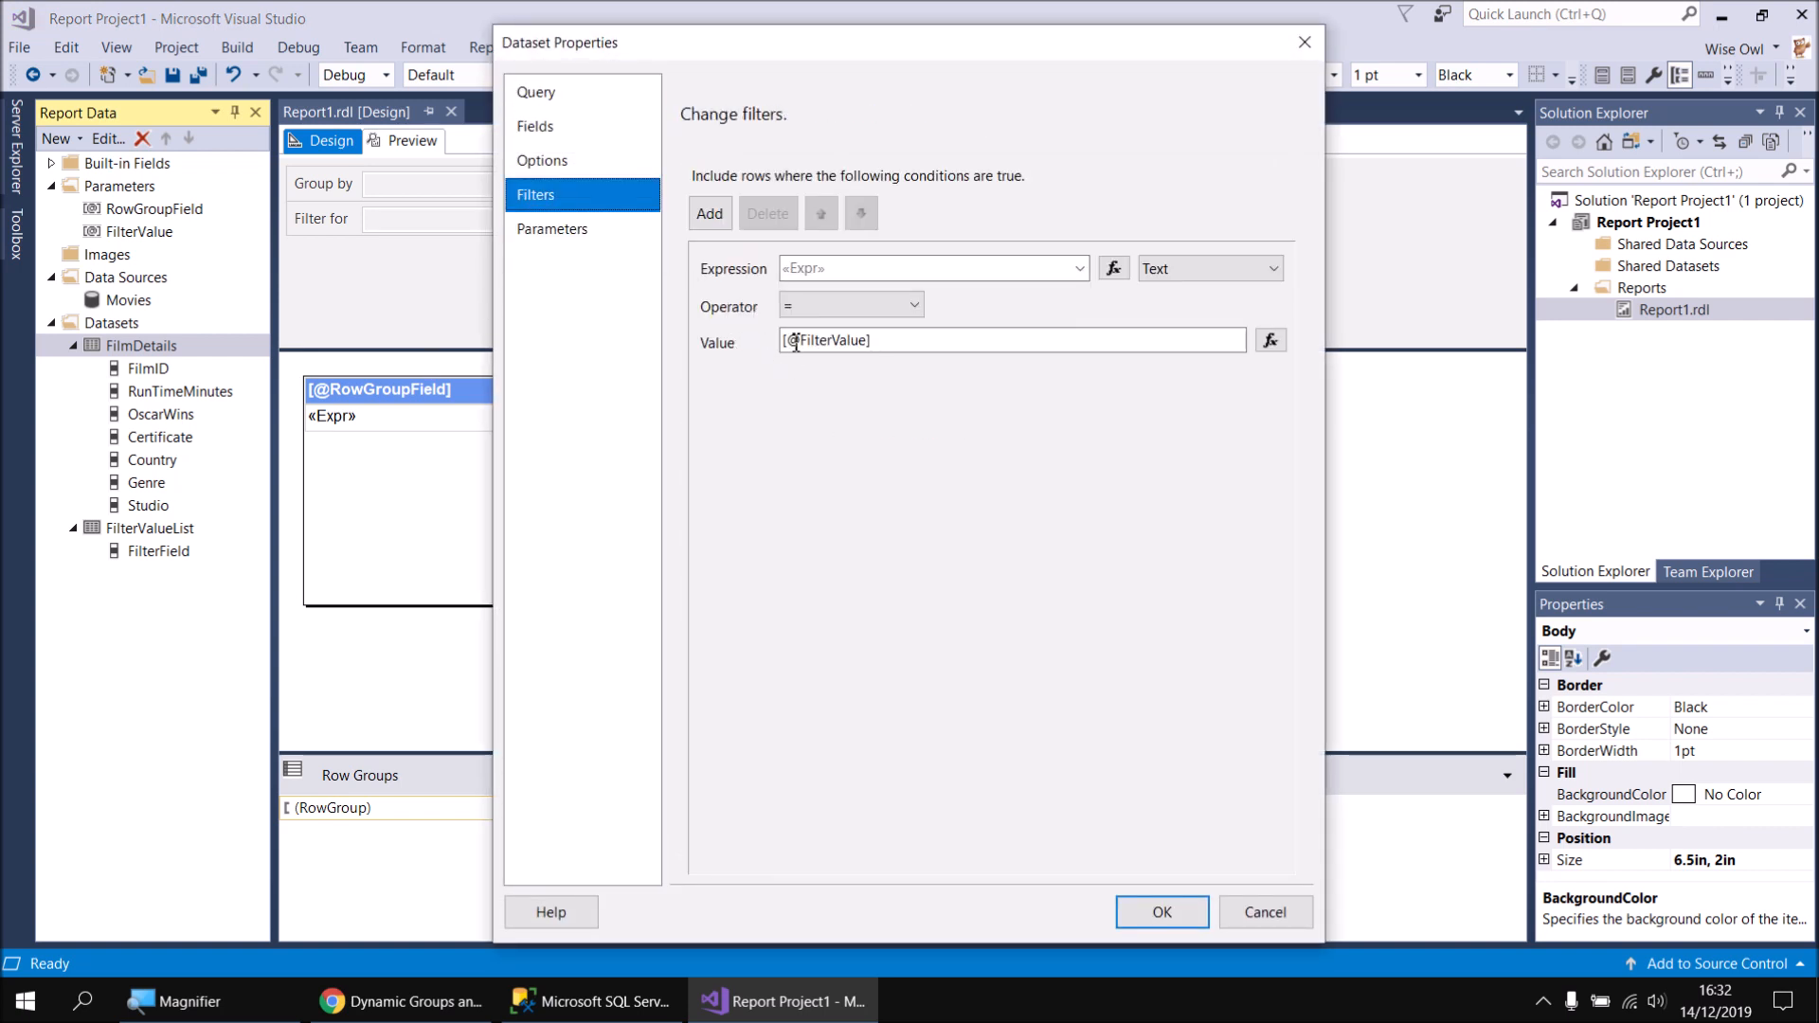
left_click(853, 306)
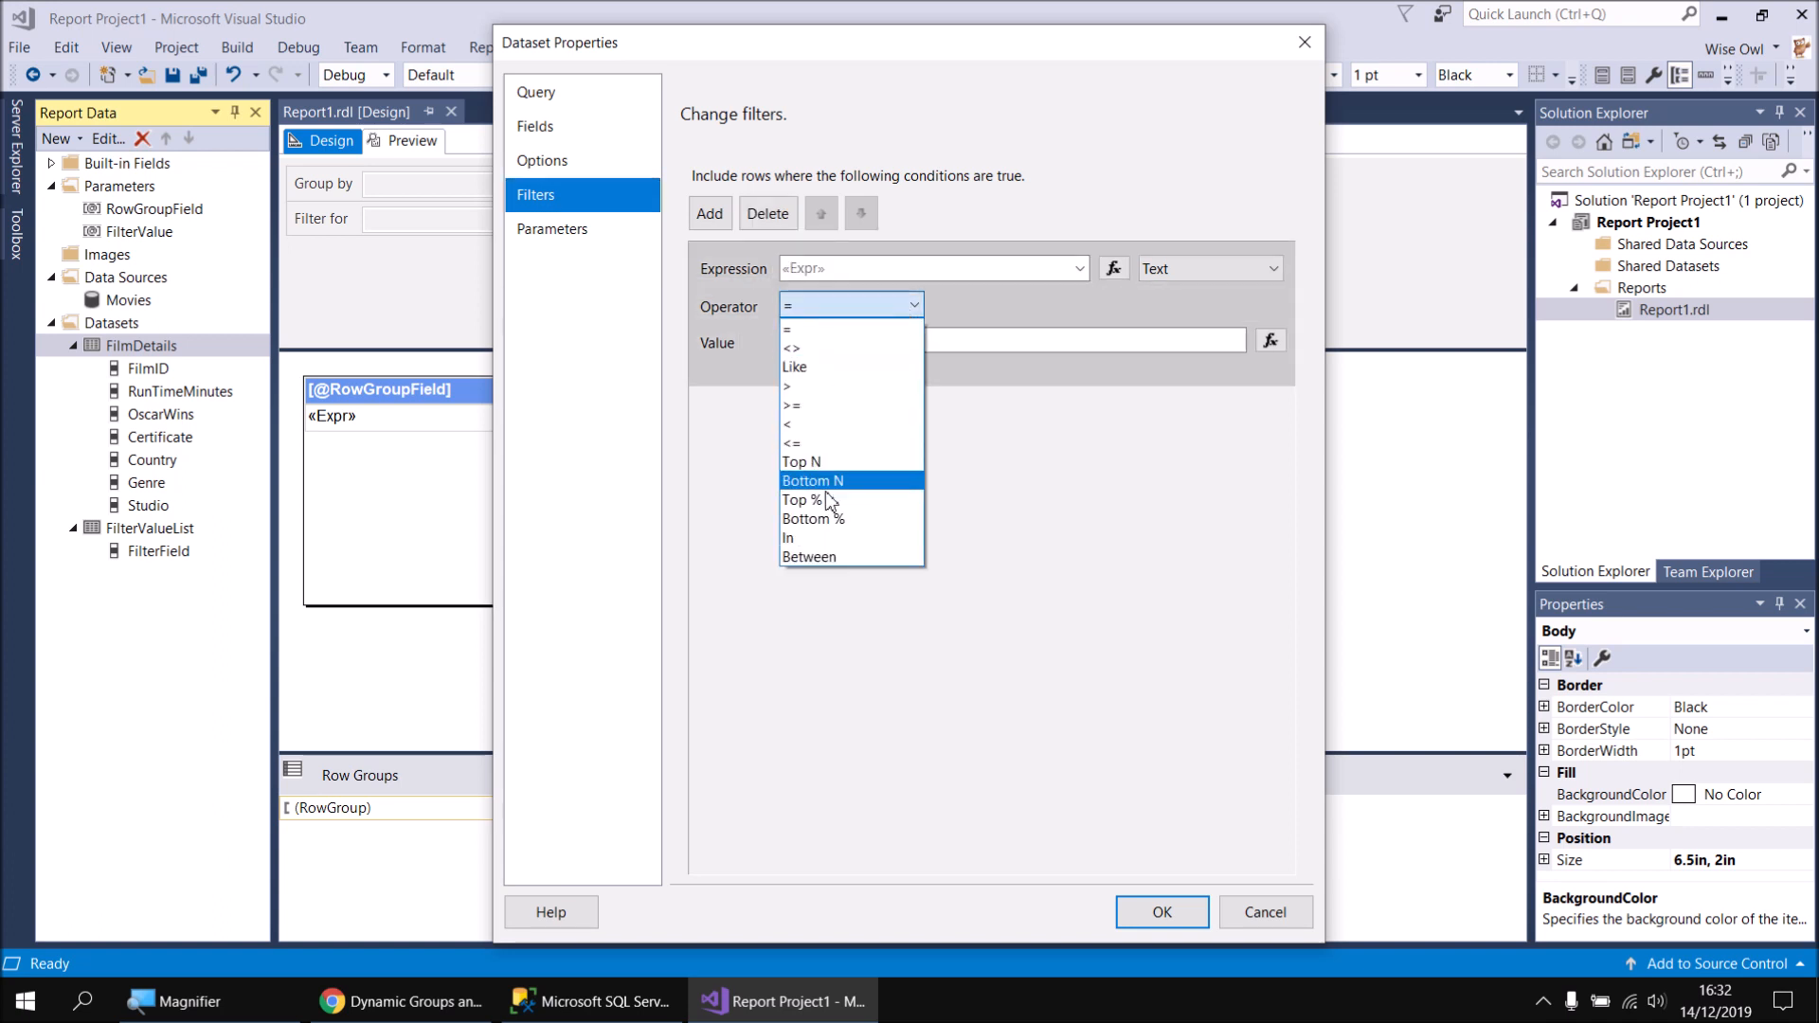
left_click(805, 539)
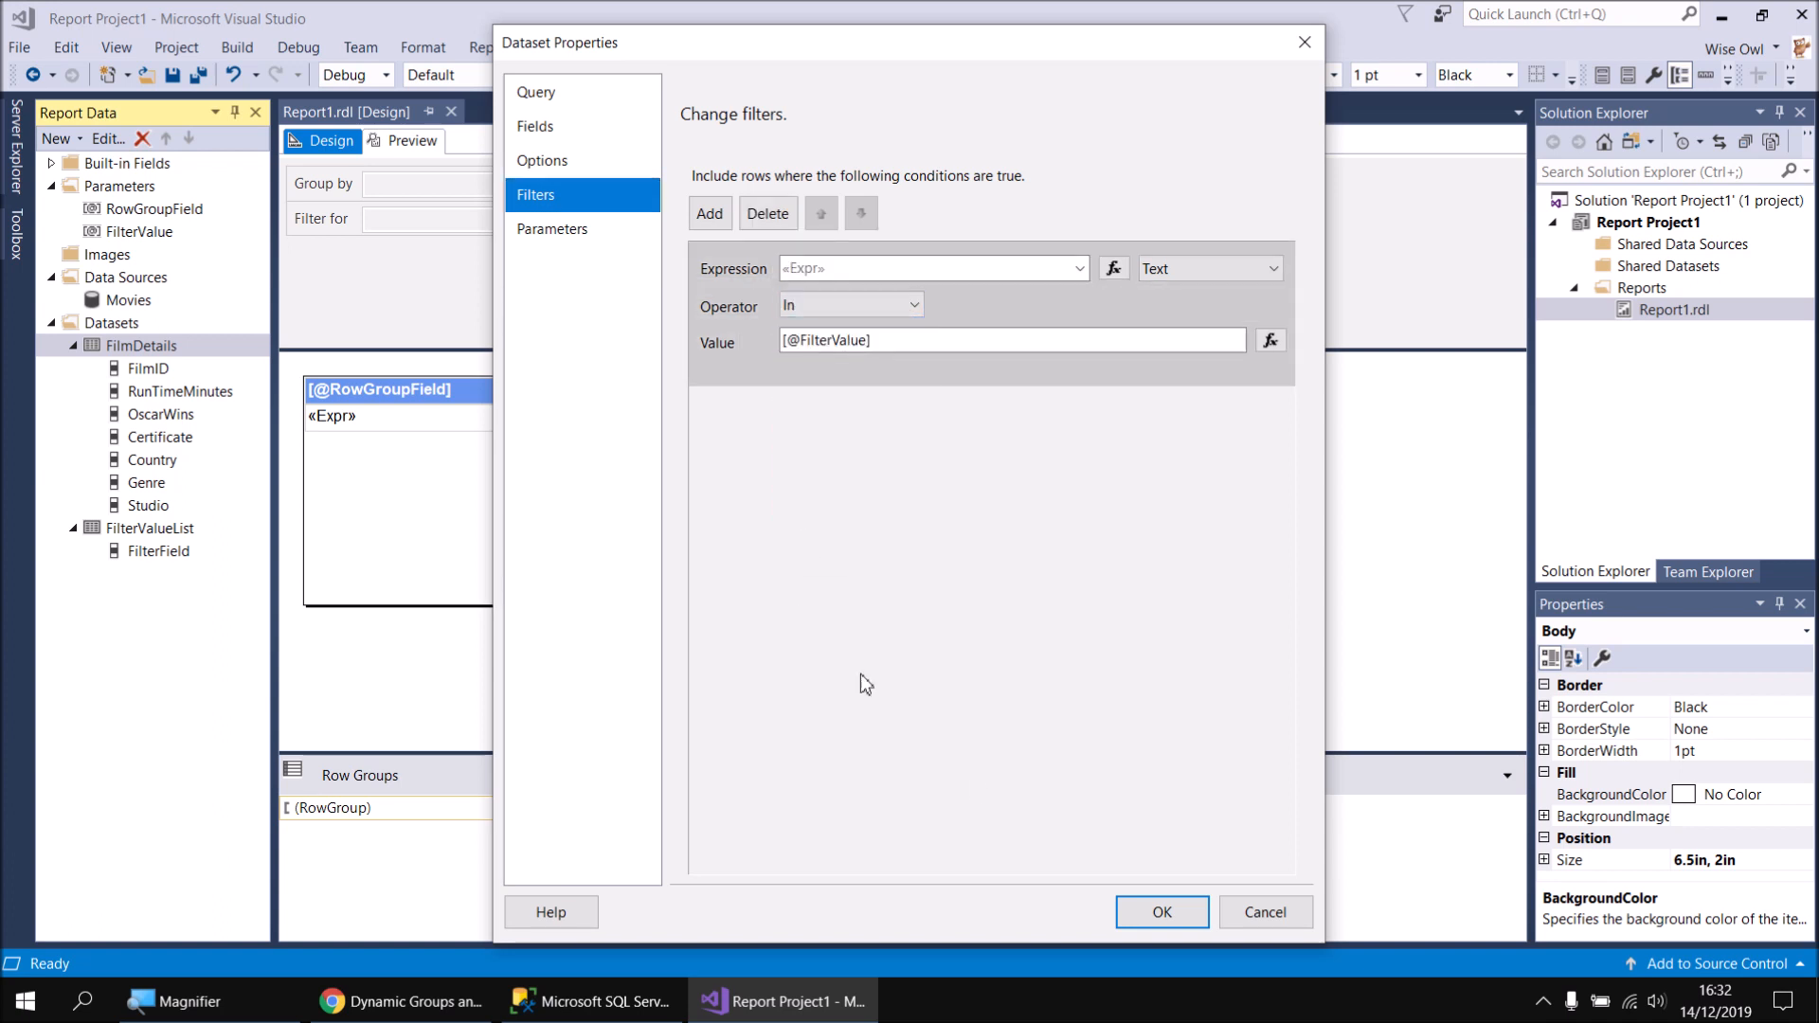
left_click(1164, 912)
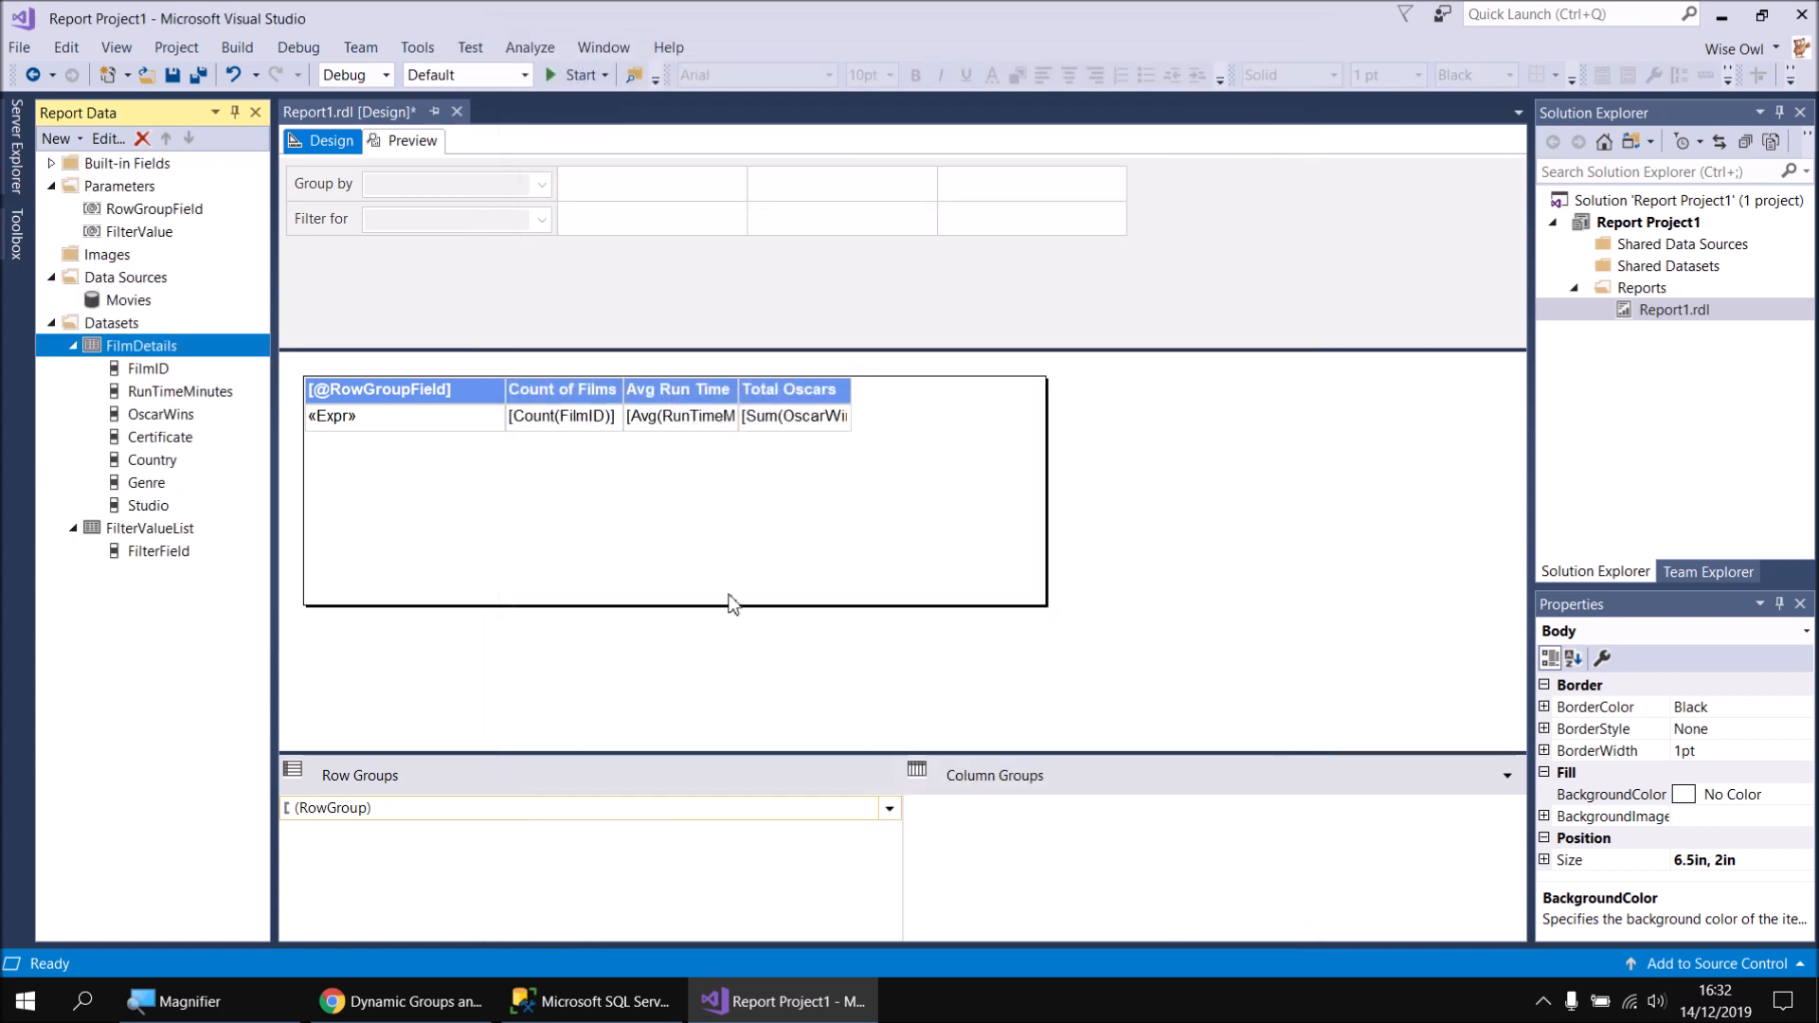
Preview the report again with Certificate grouping and the filter values 12, 12A, 15 and 18
left_click(417, 144)
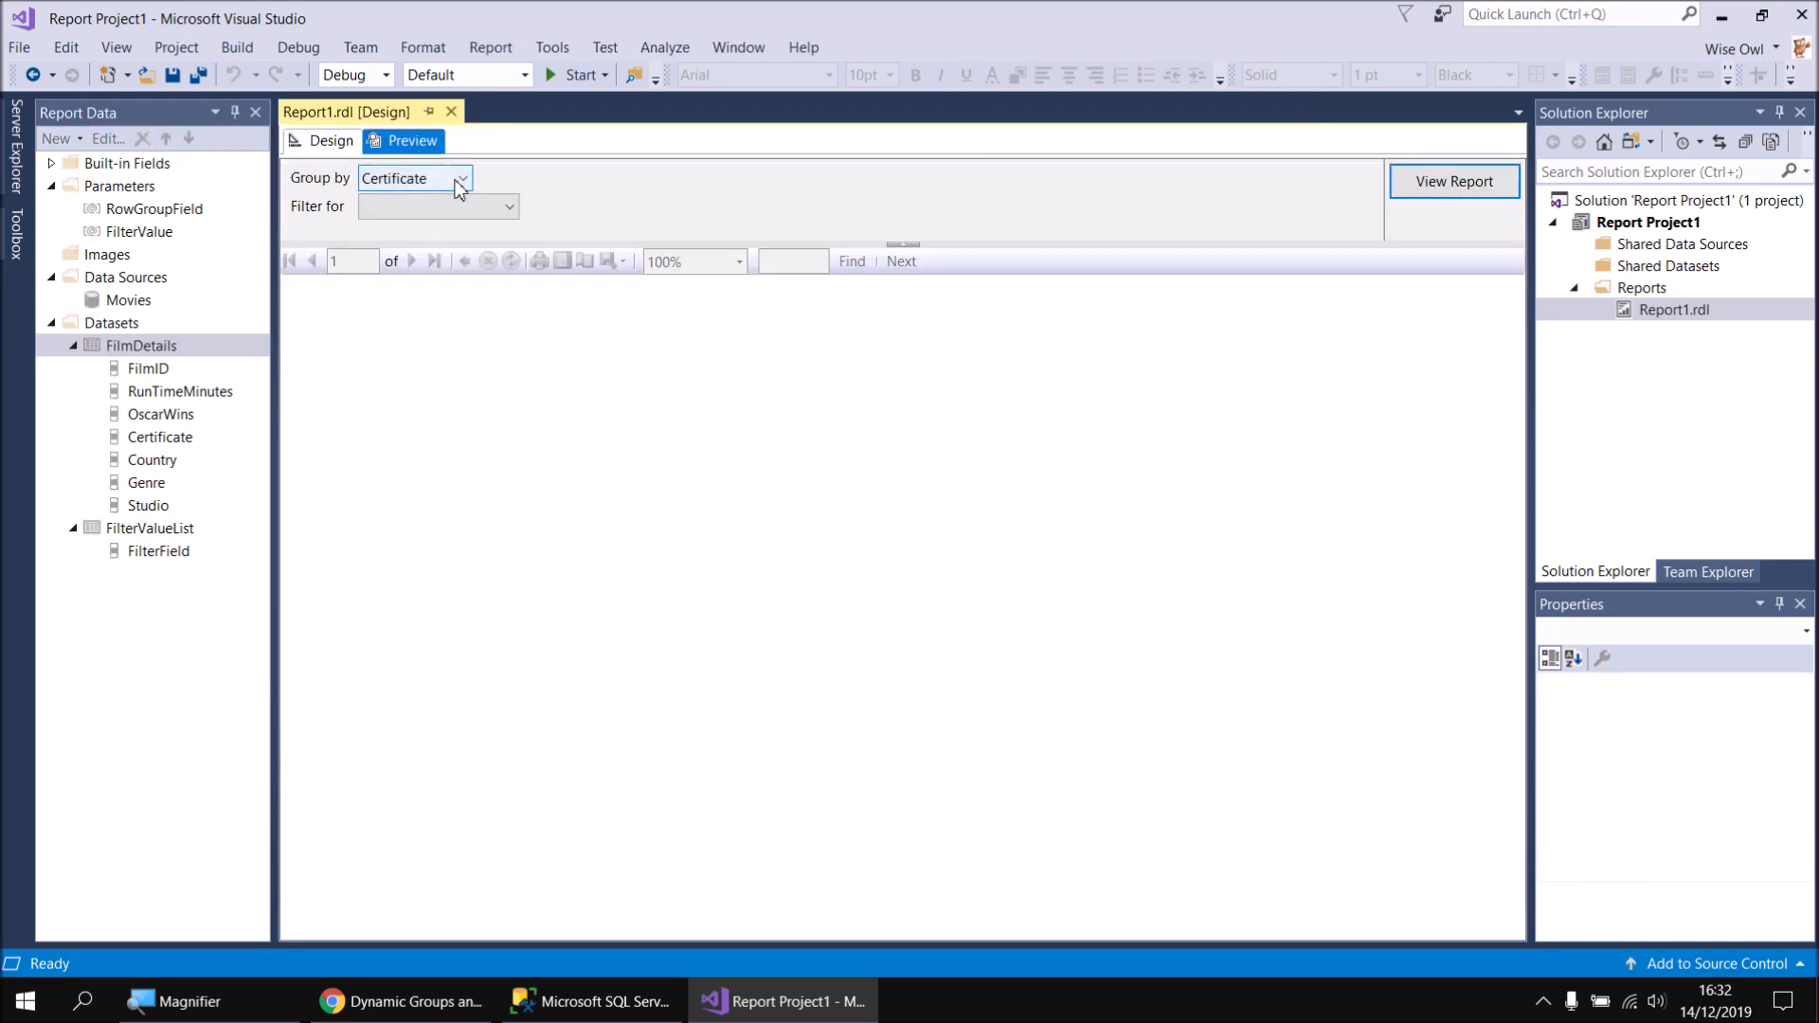
left_click(463, 179)
left_click(450, 203)
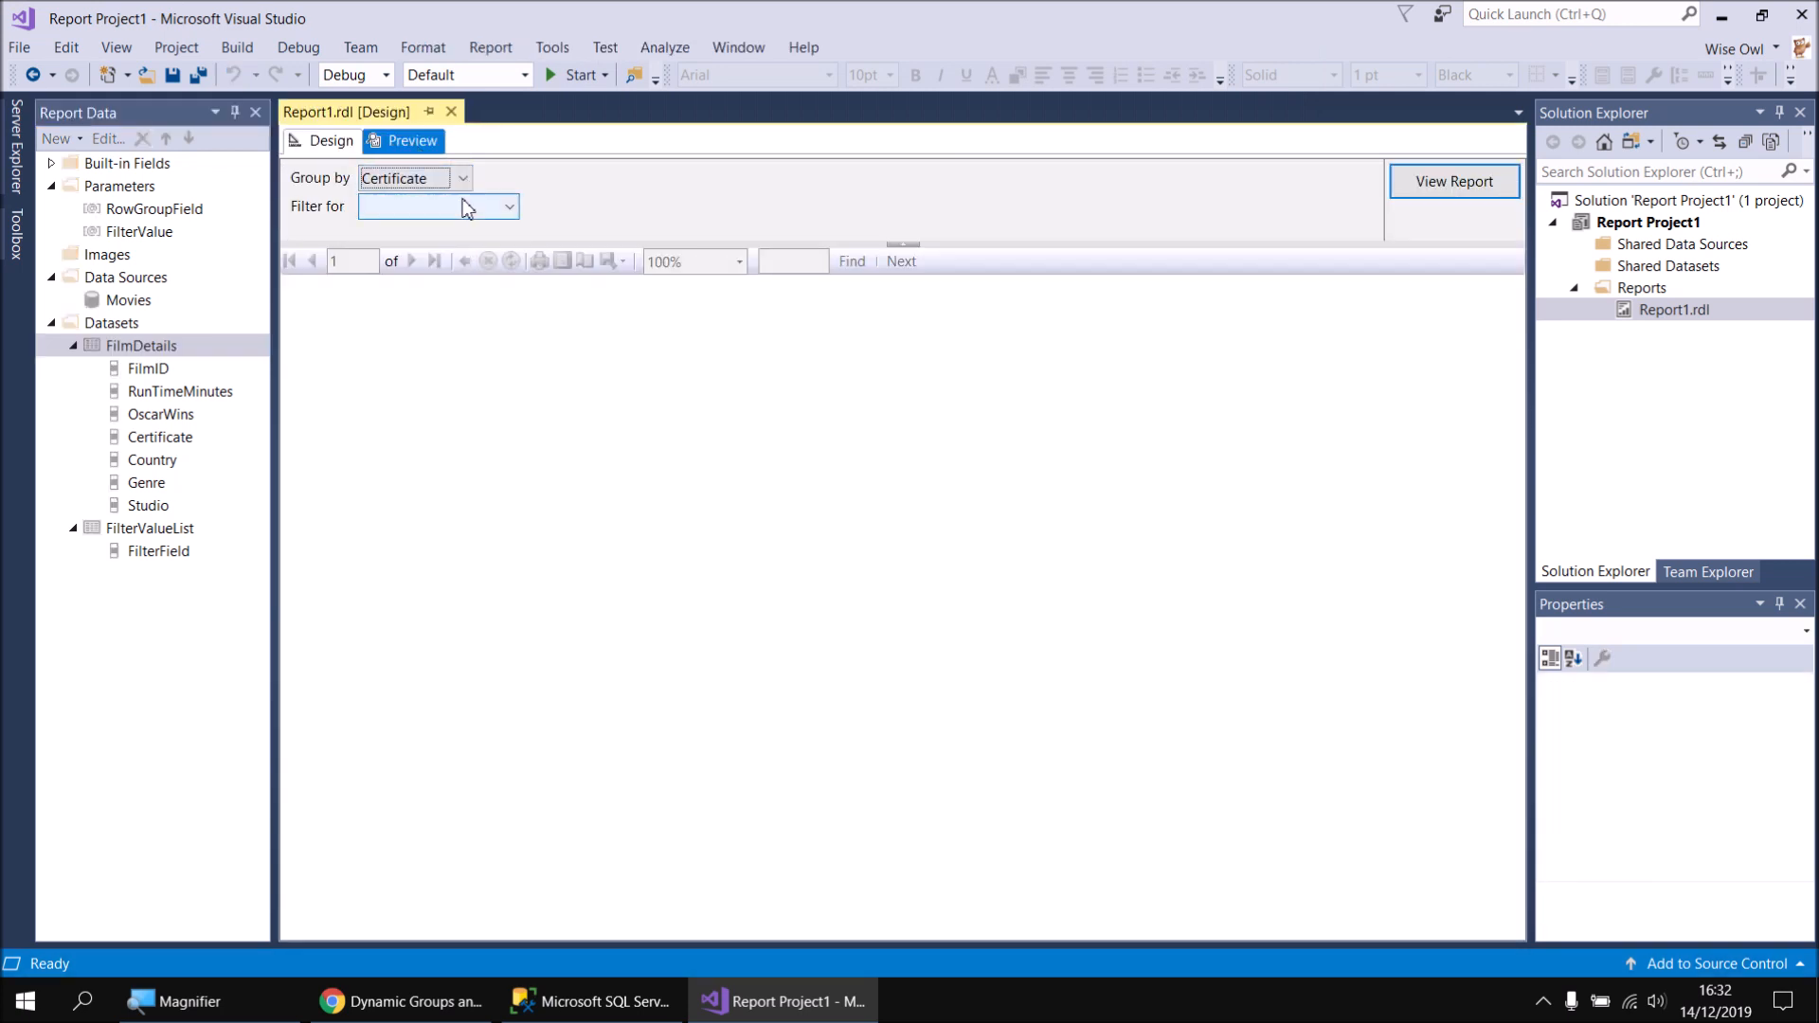
left_click(510, 208)
left_click(368, 253)
left_click(369, 274)
left_click(369, 295)
left_click(368, 316)
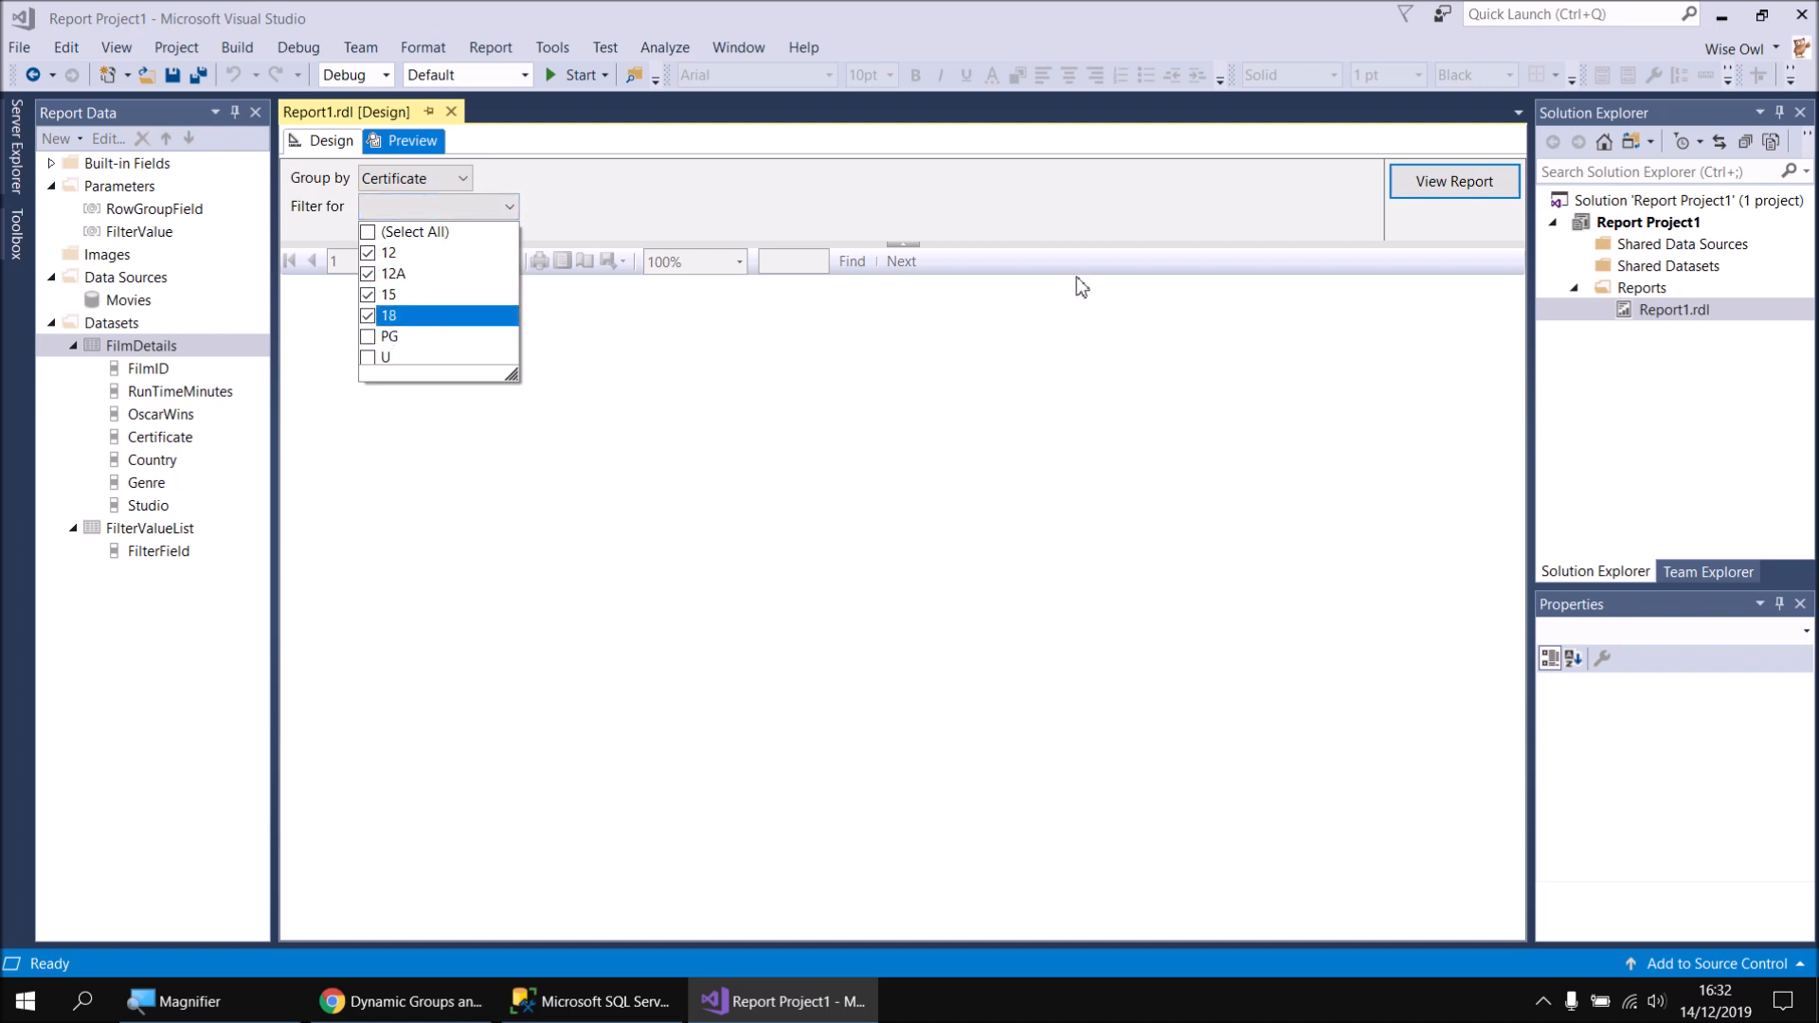
left_click(1404, 192)
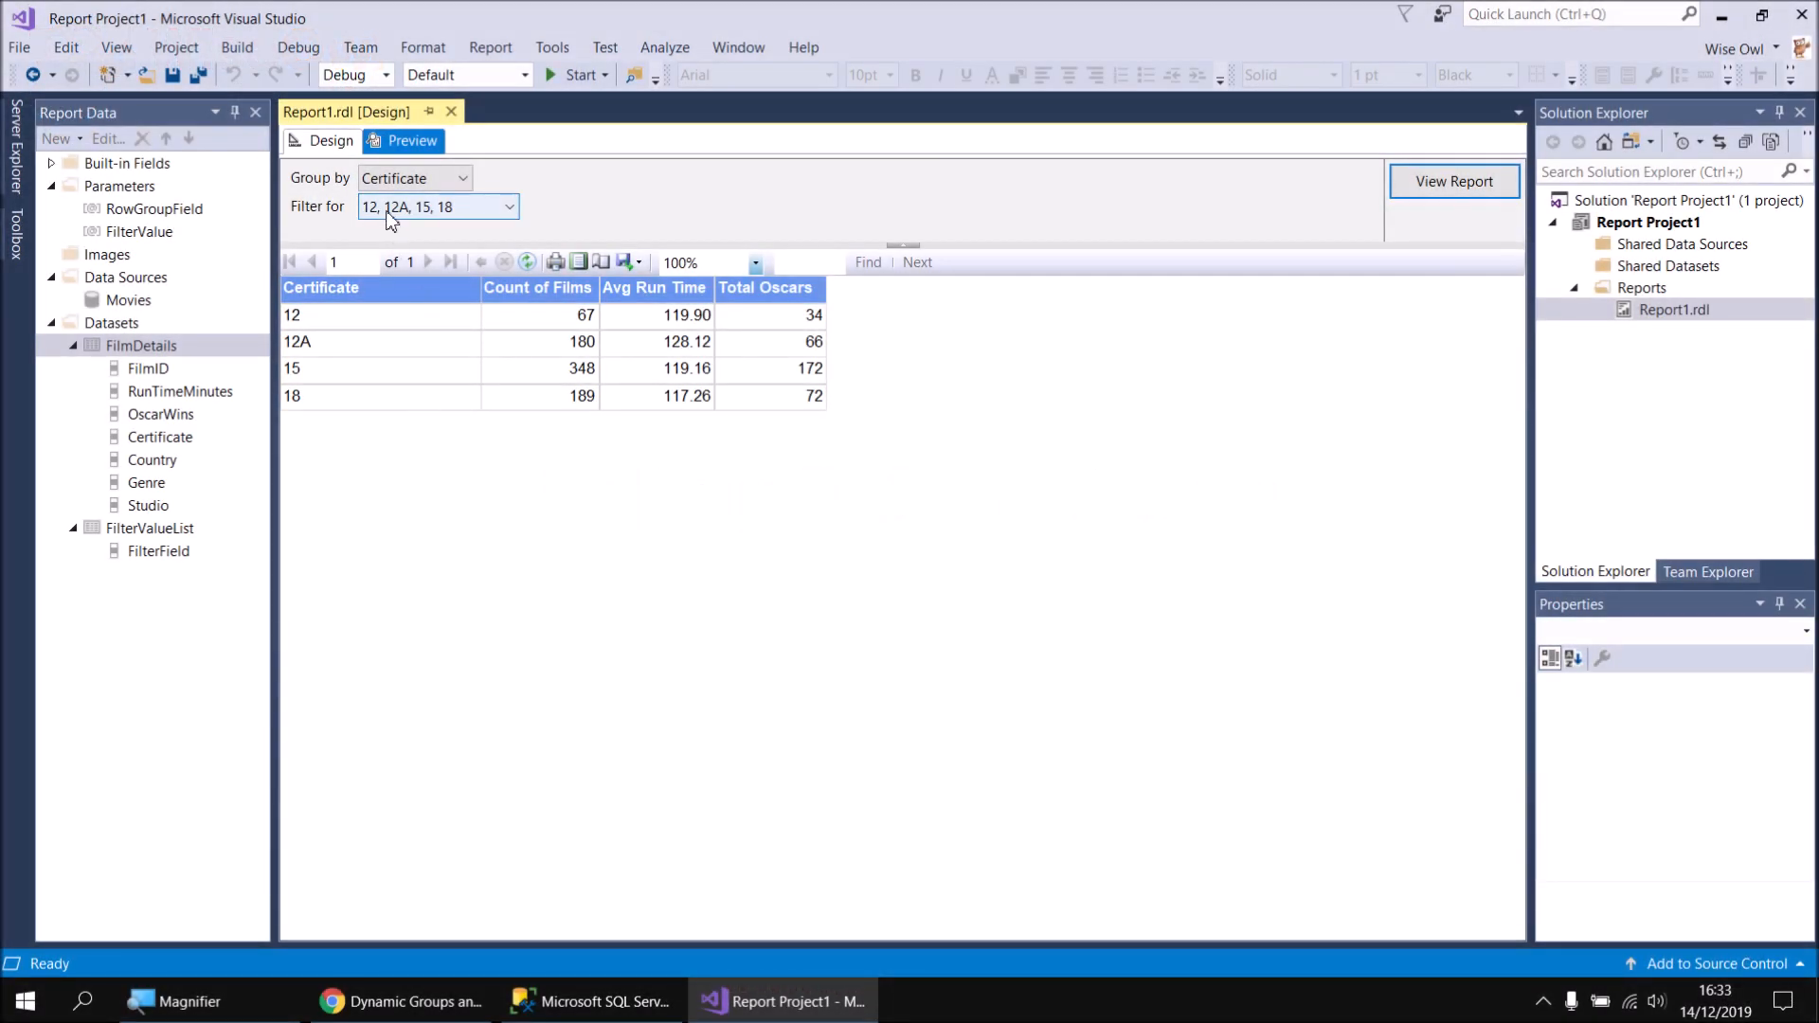
Run the preview grouped by Genre with all genre filter values selected
left_click(444, 188)
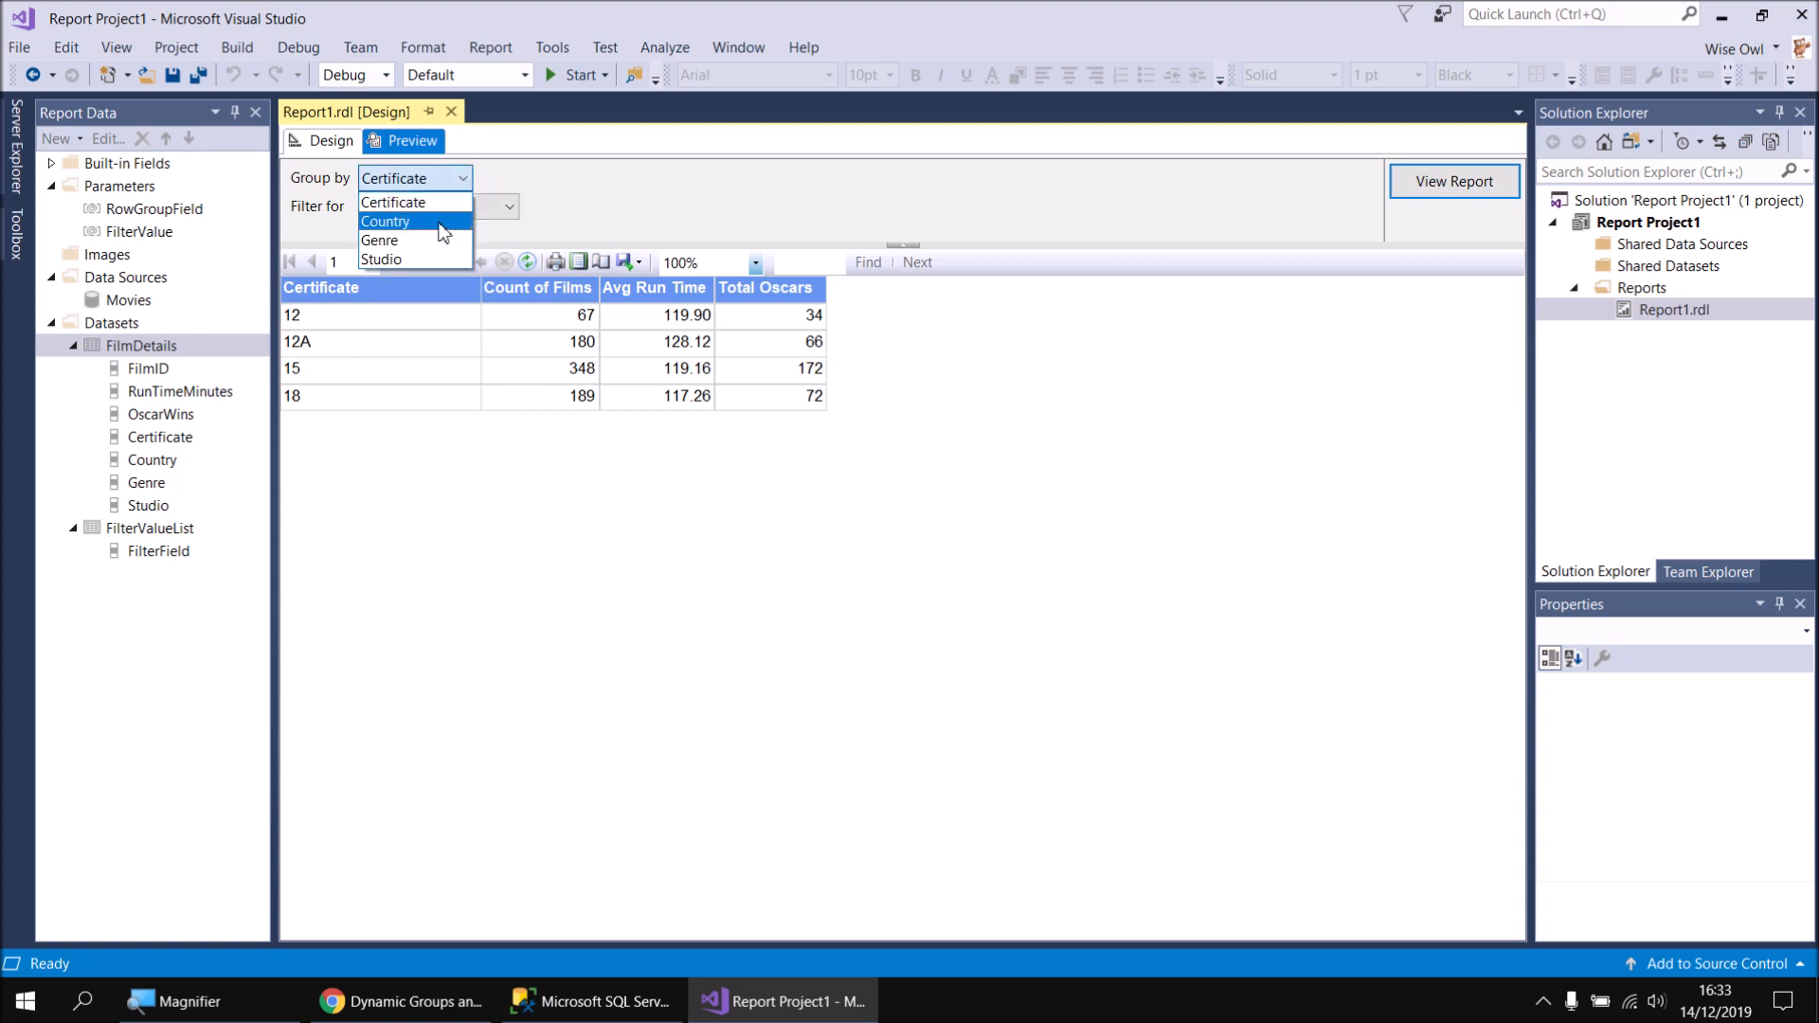
left_click(469, 237)
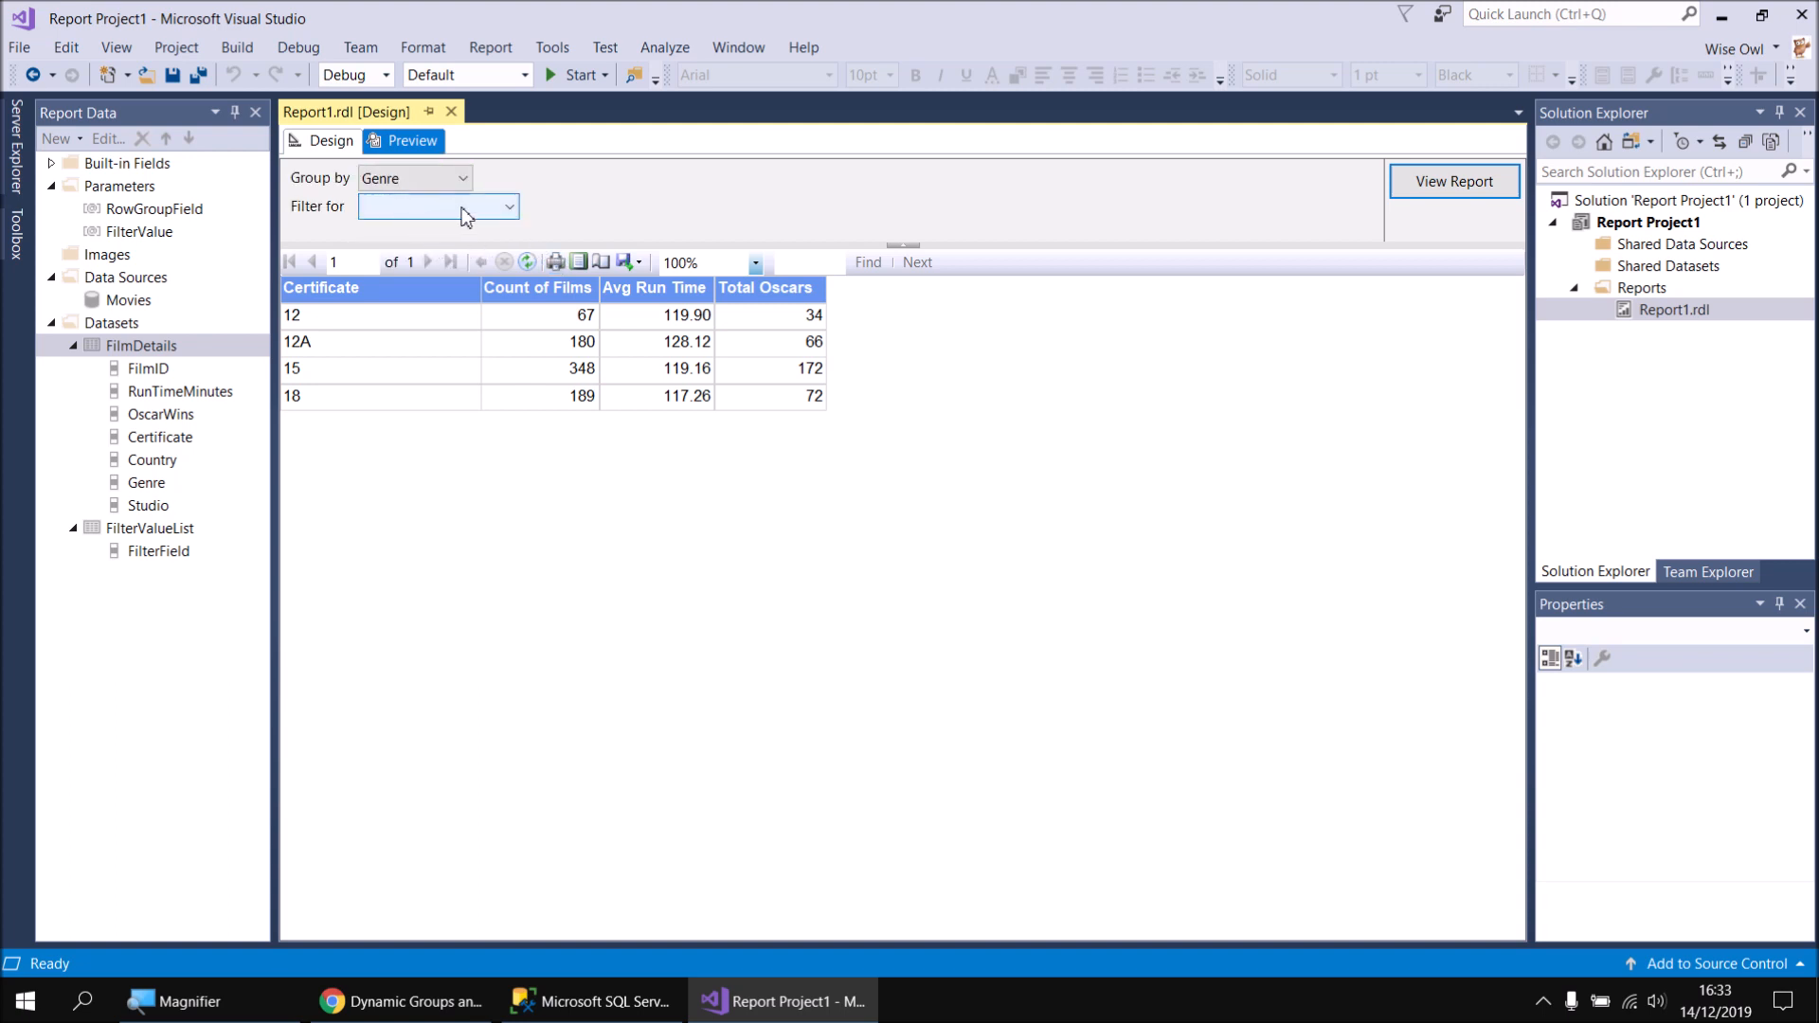
left_click(509, 207)
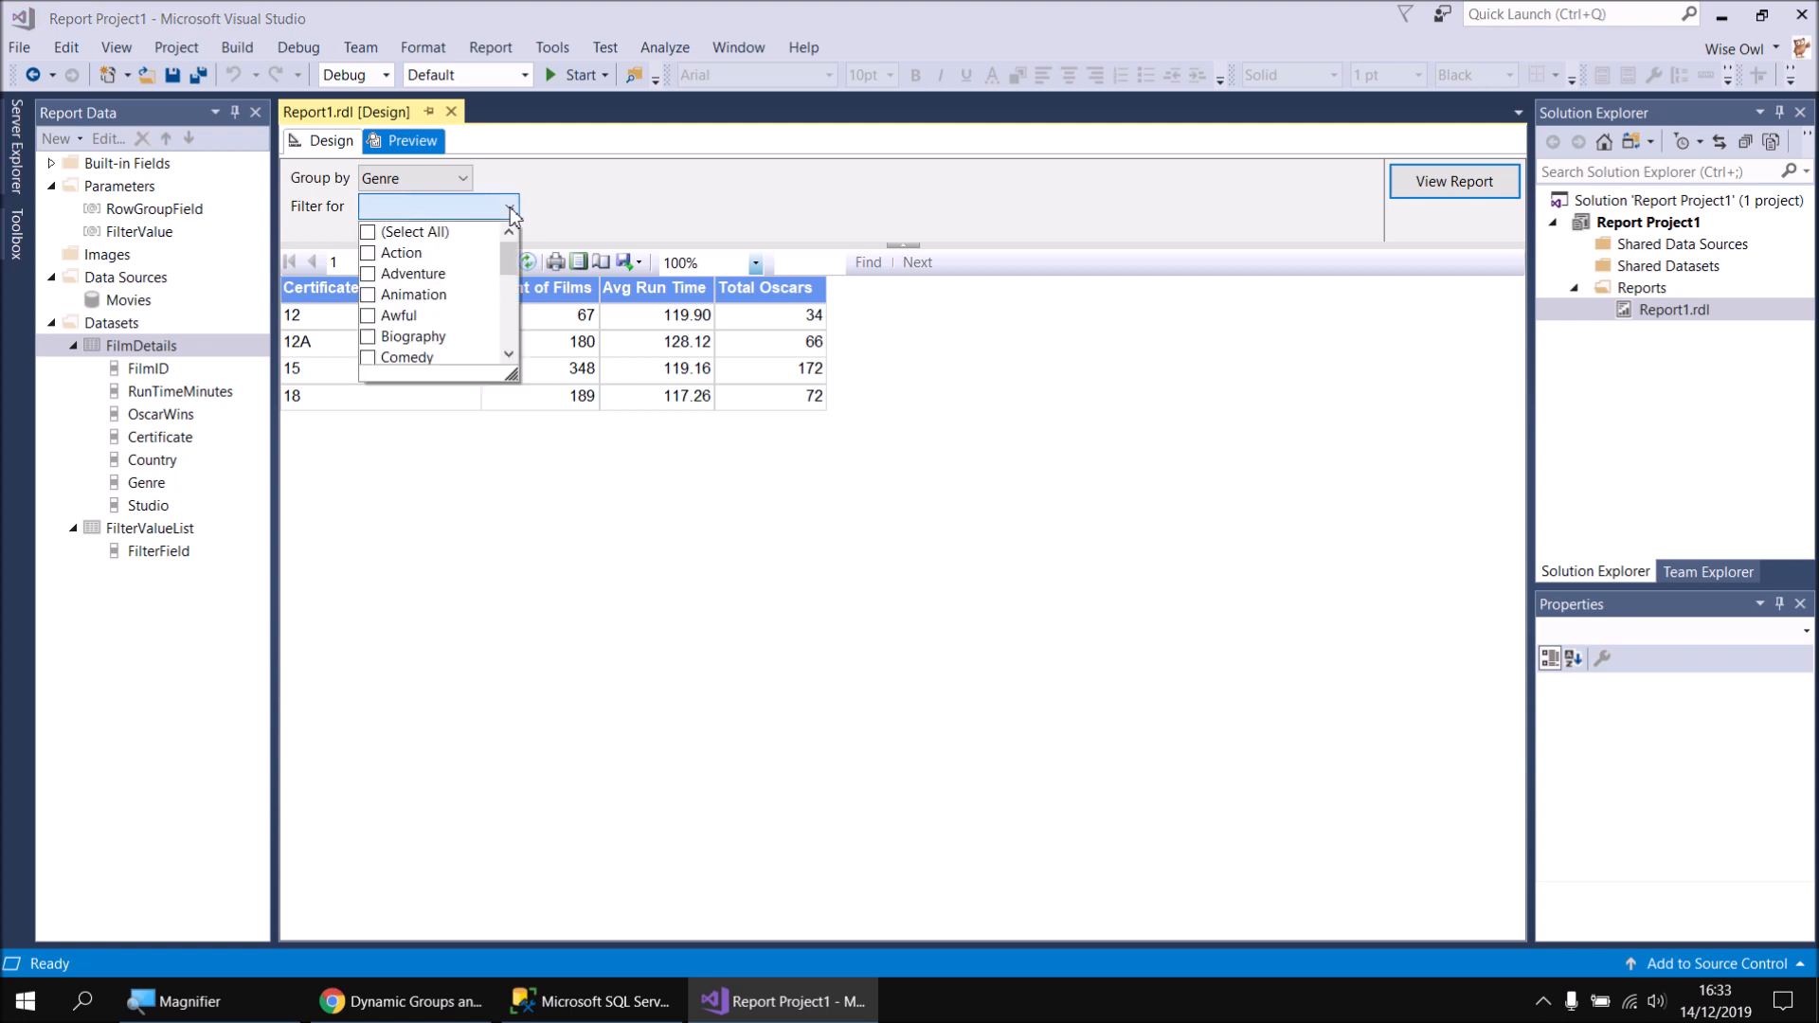
left_click(369, 233)
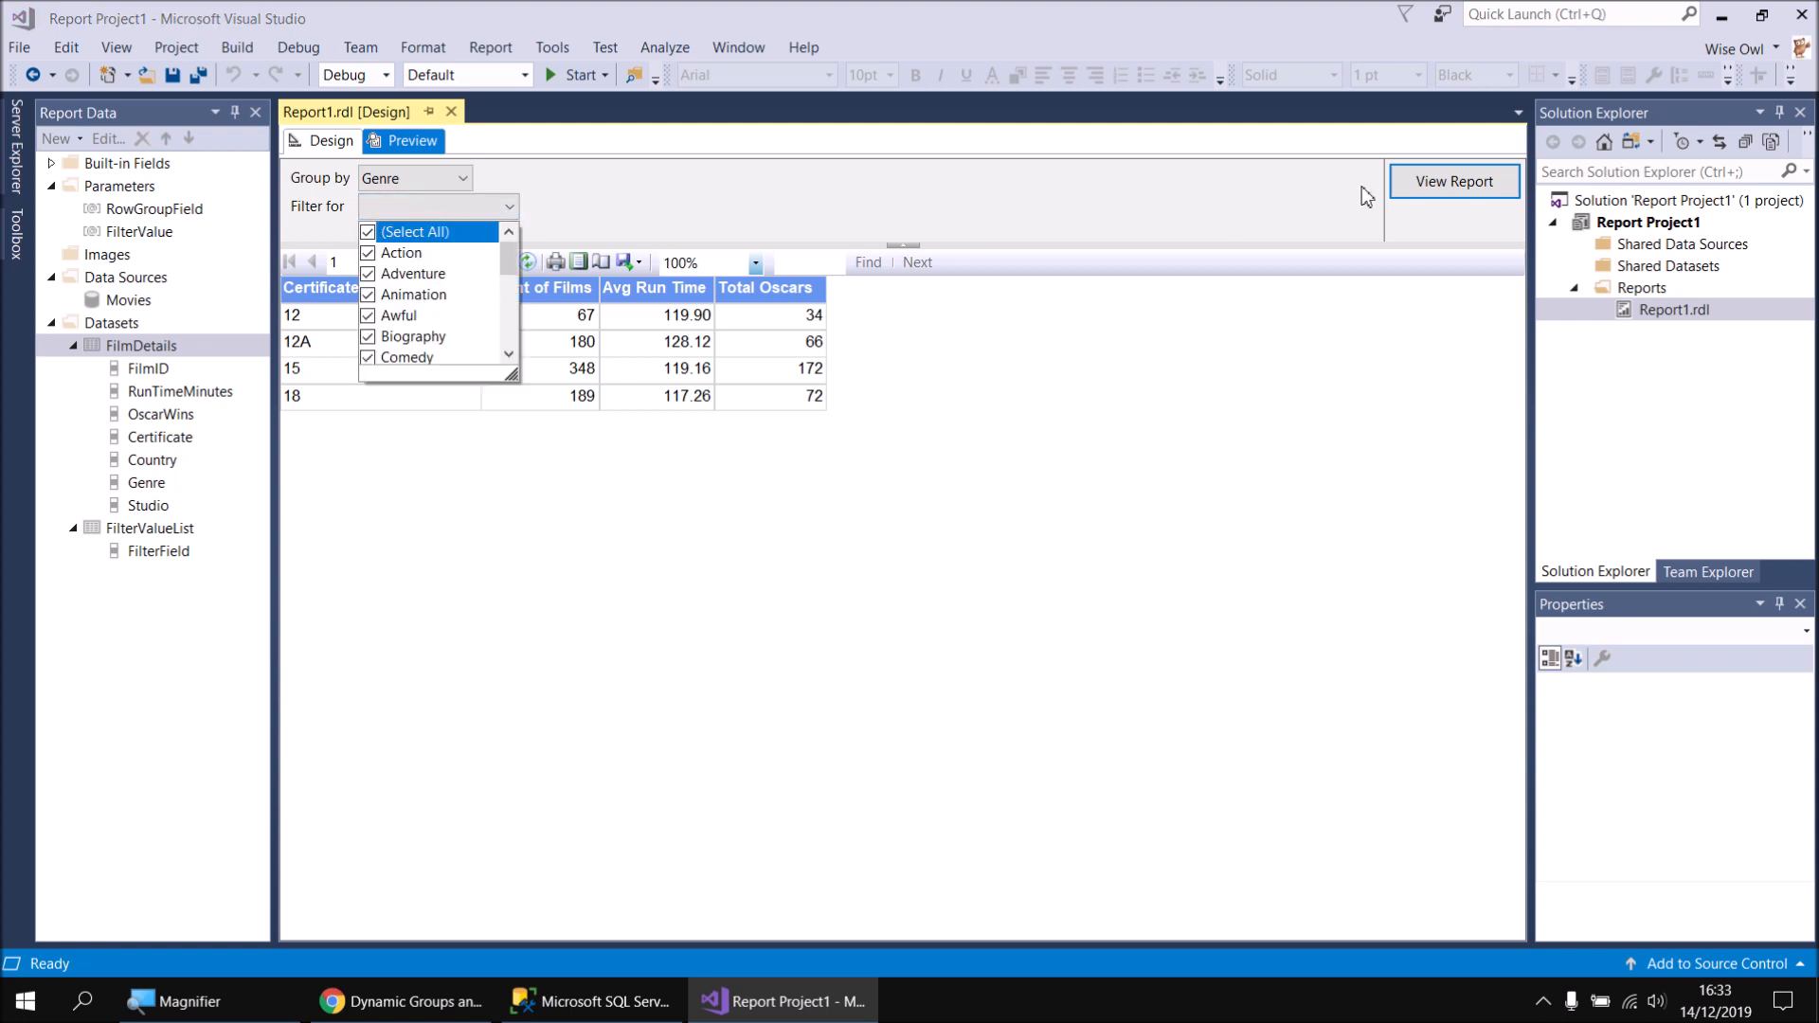
left_click(1440, 179)
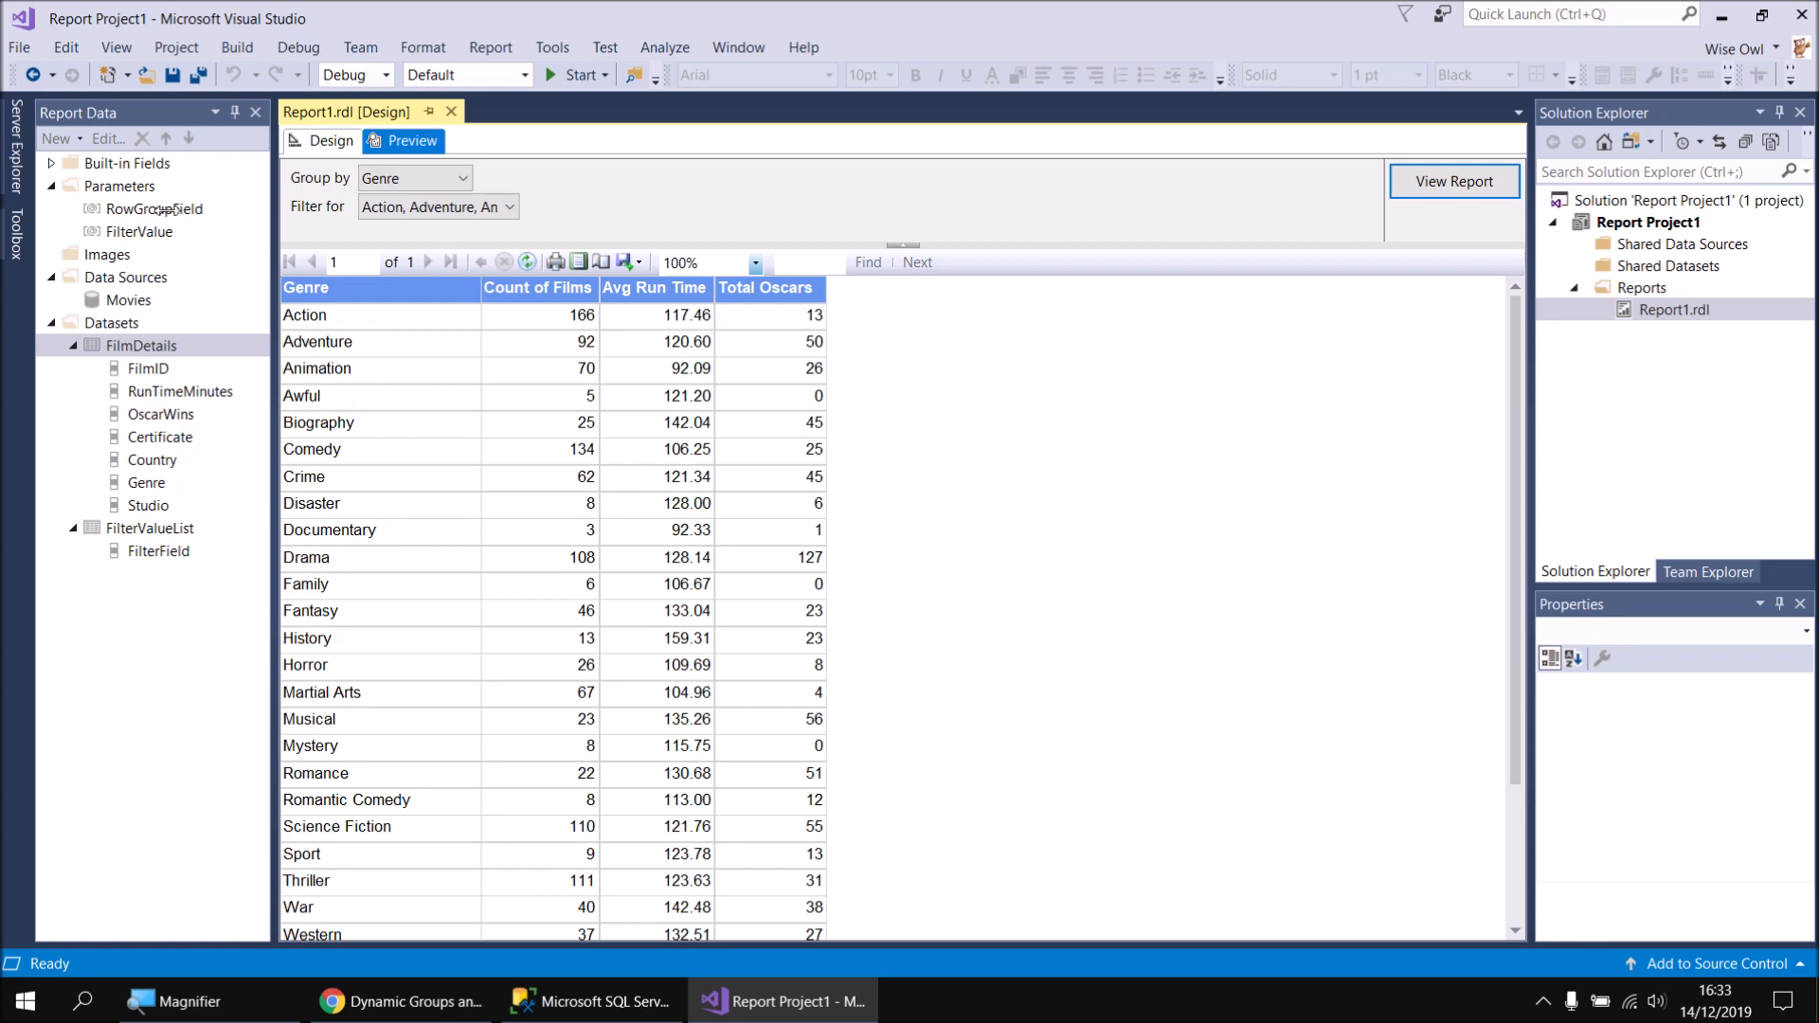
In the report design, make the FilterValue parameter get its default values from the FilterField field of the FilterValueList dataset
left_click(332, 141)
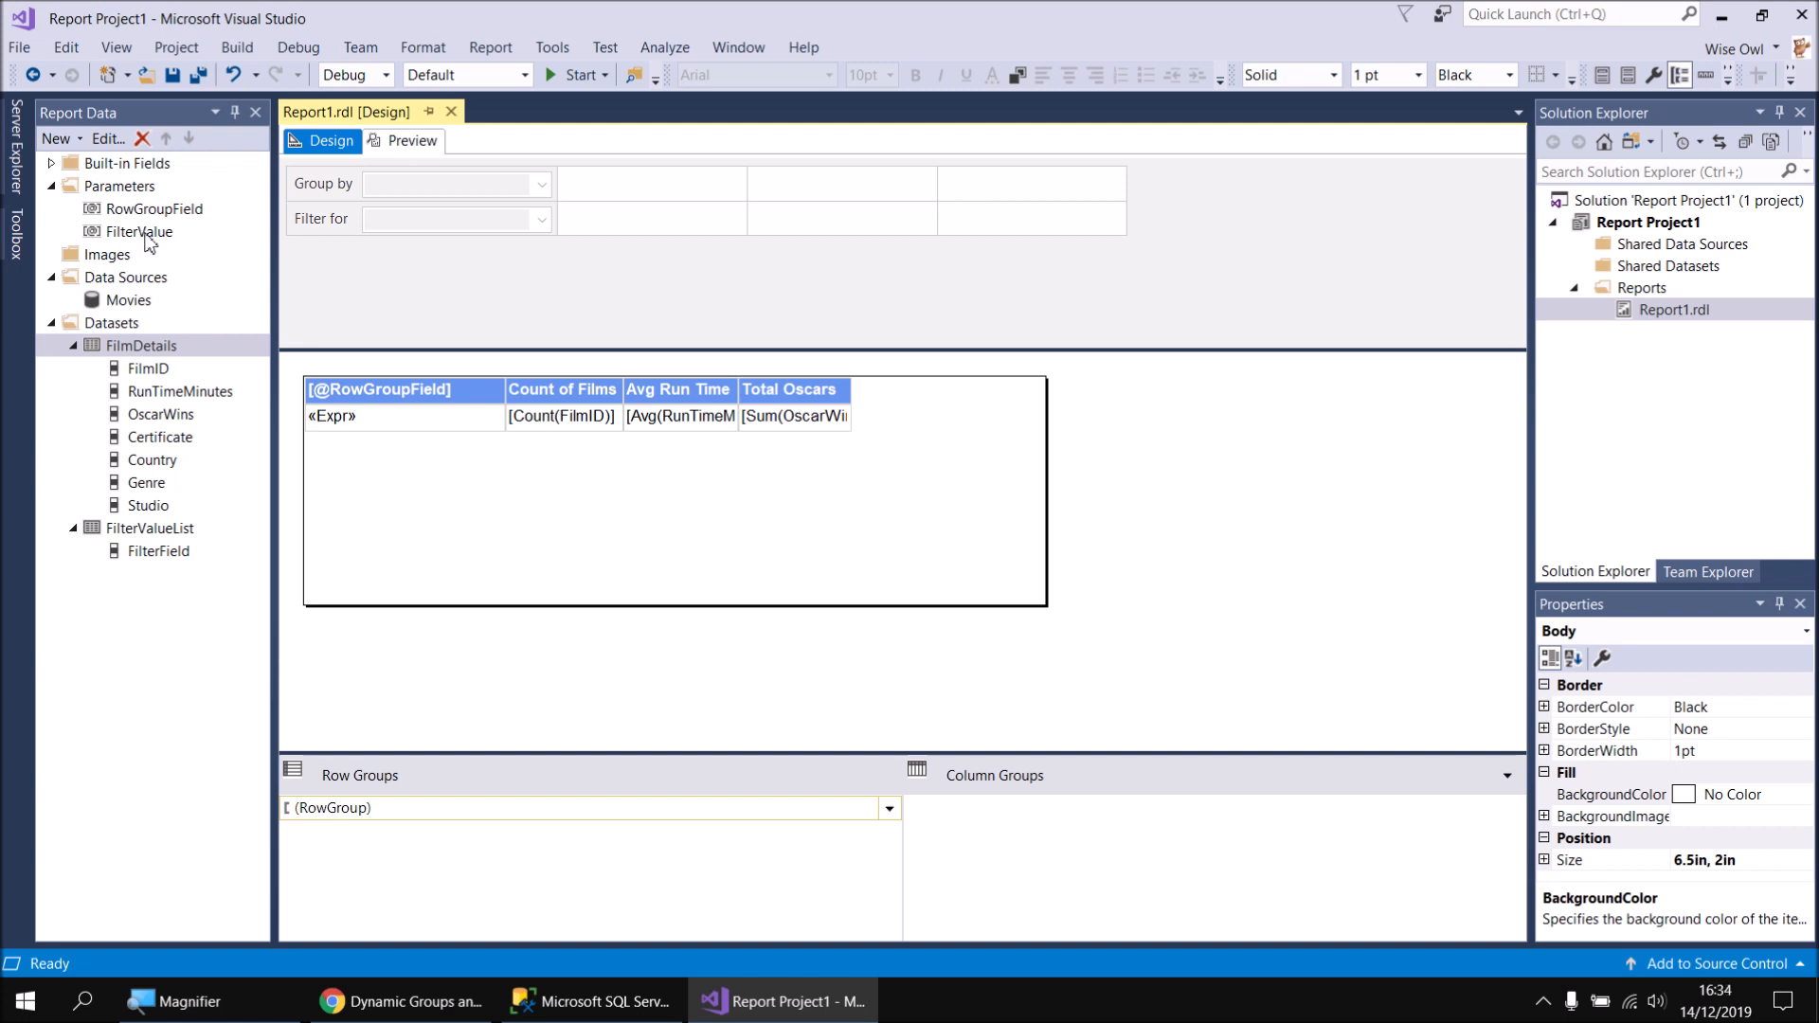
double_click(143, 233)
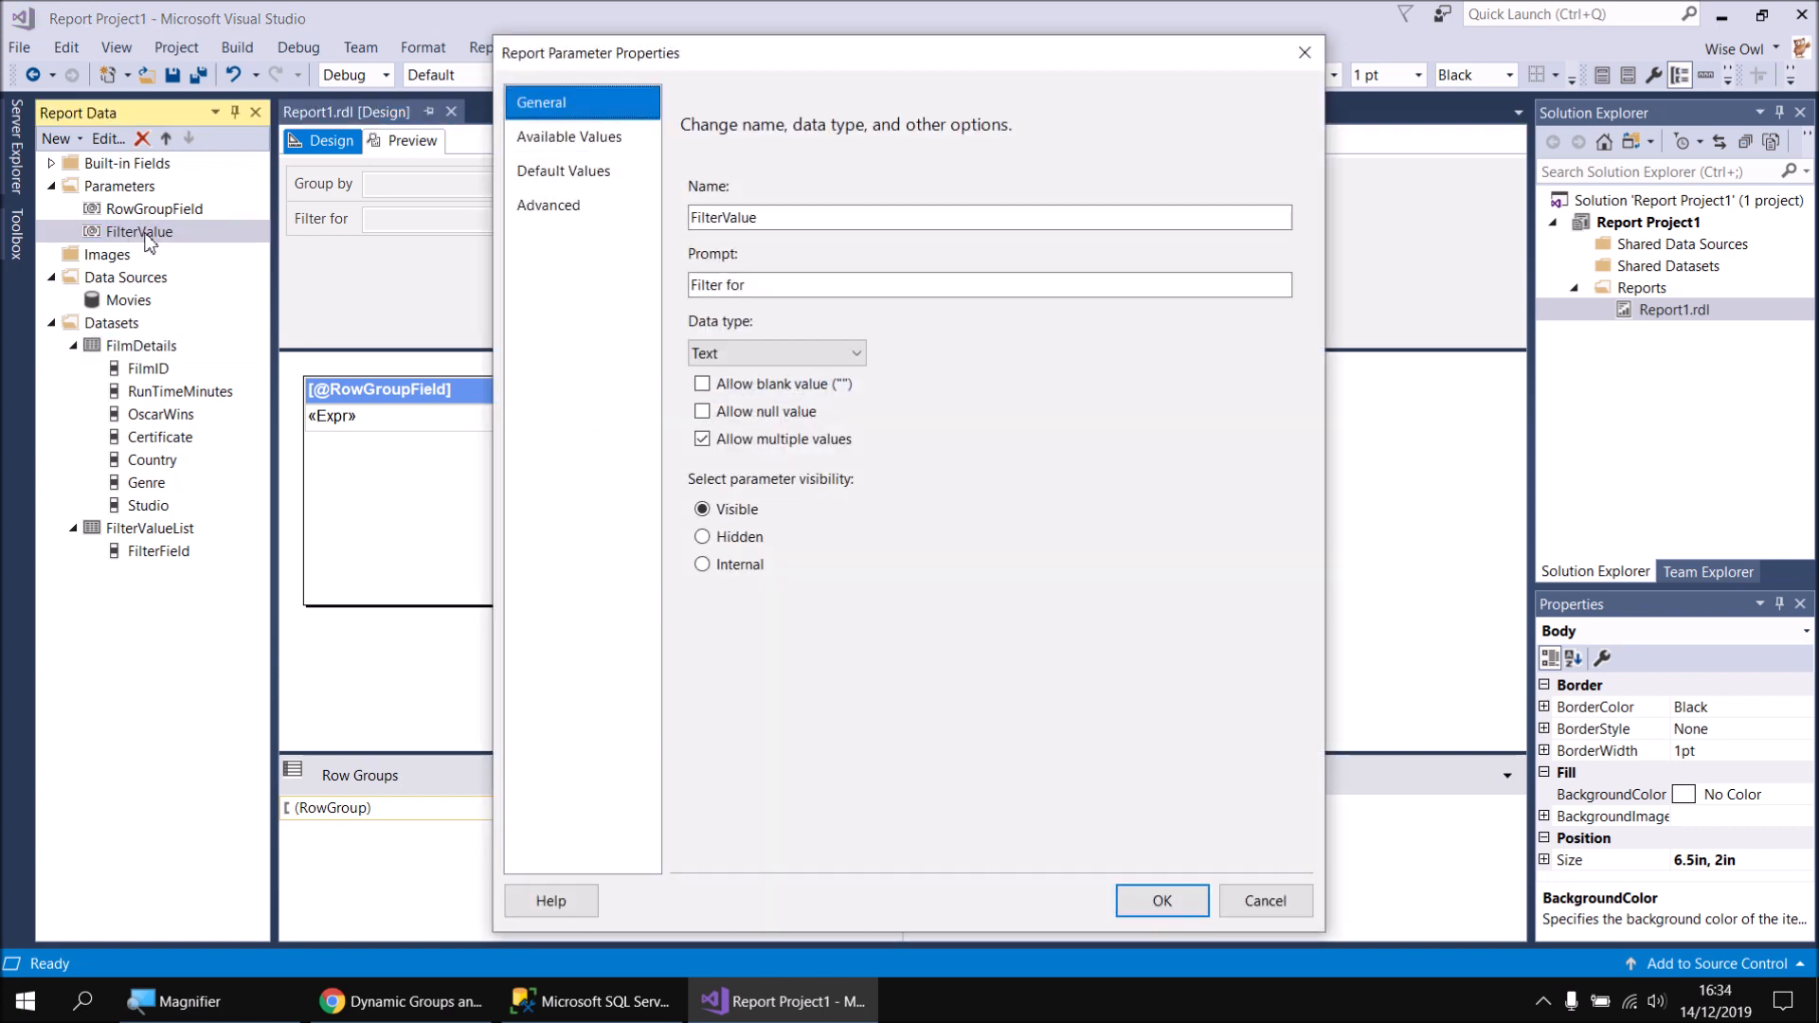
left_click(574, 174)
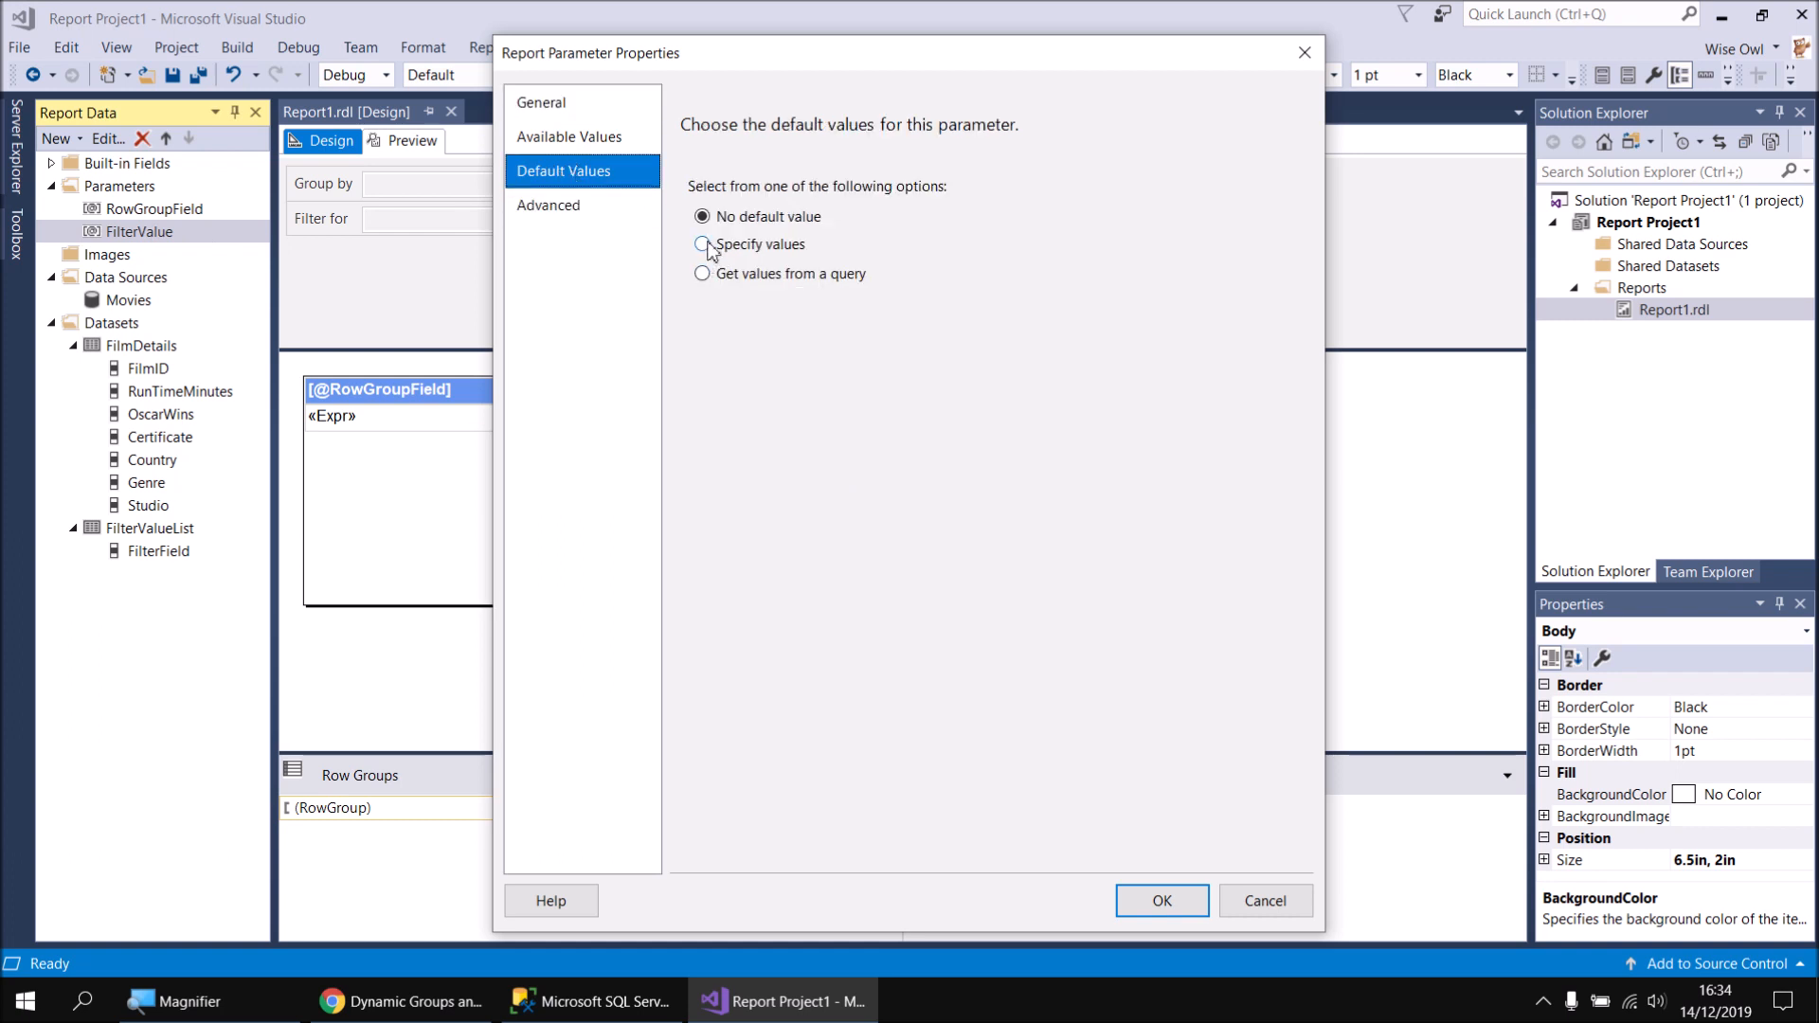
left_click(701, 275)
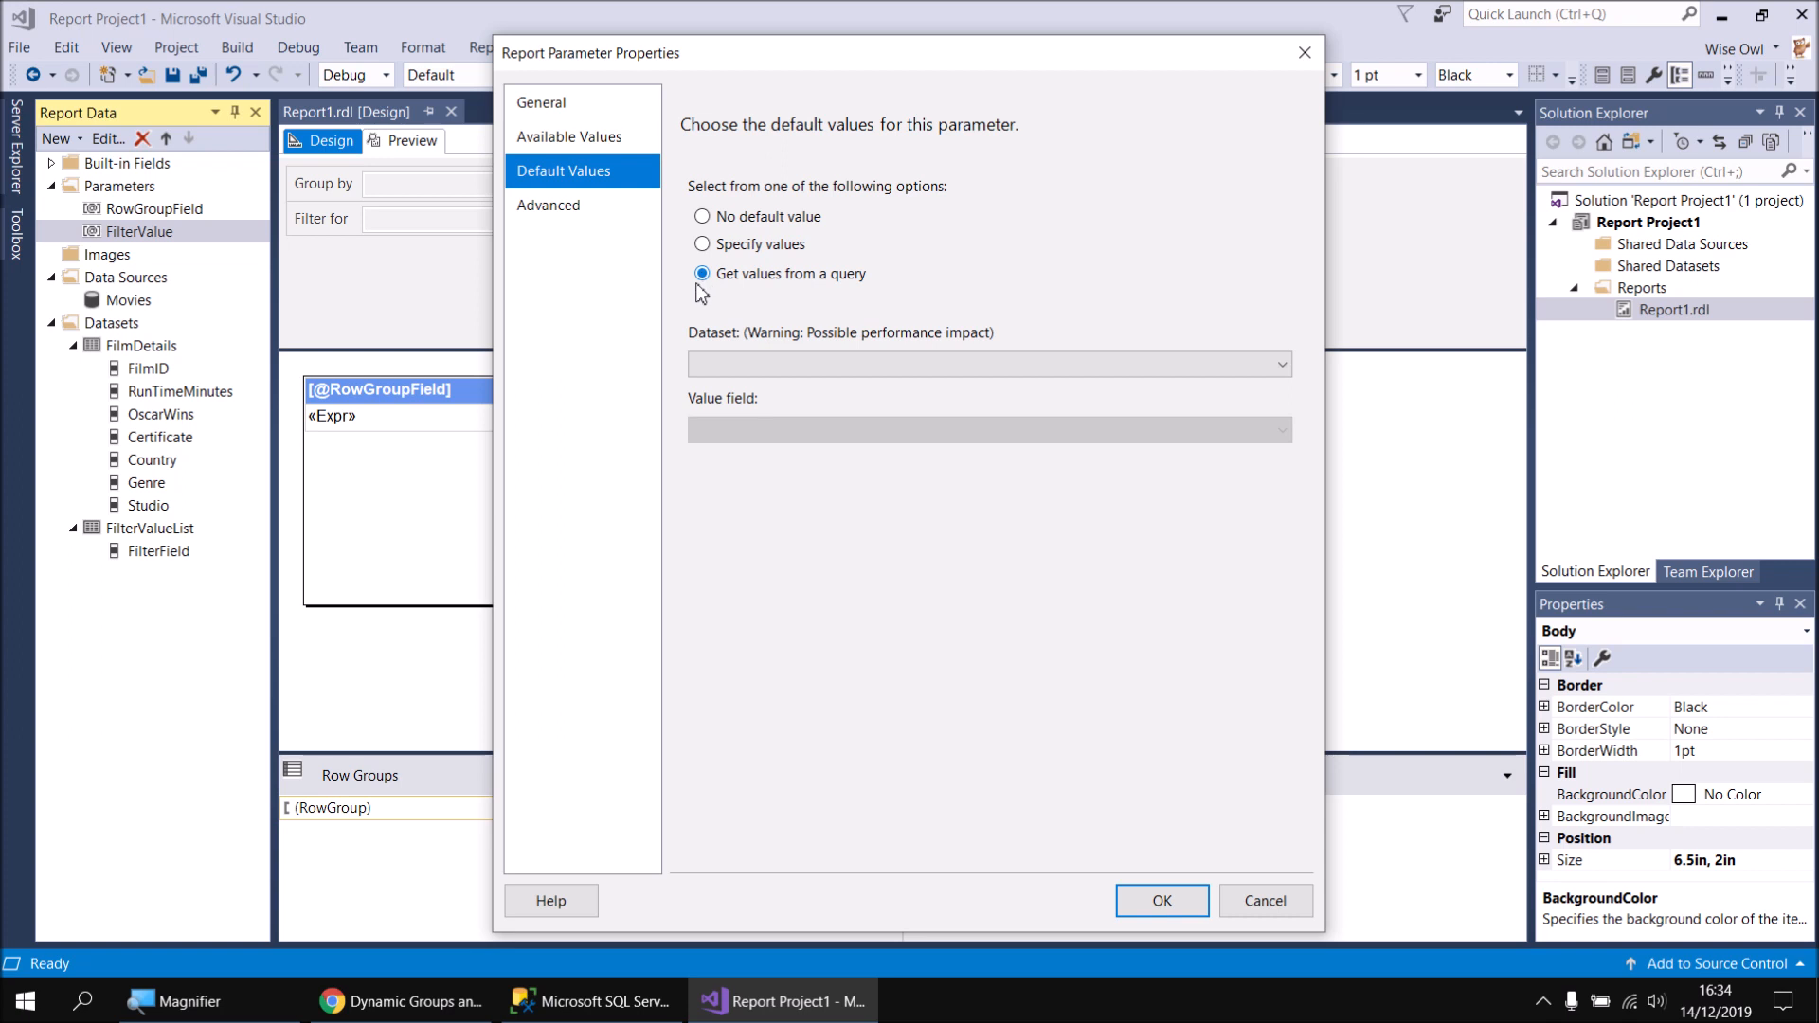
left_click(759, 366)
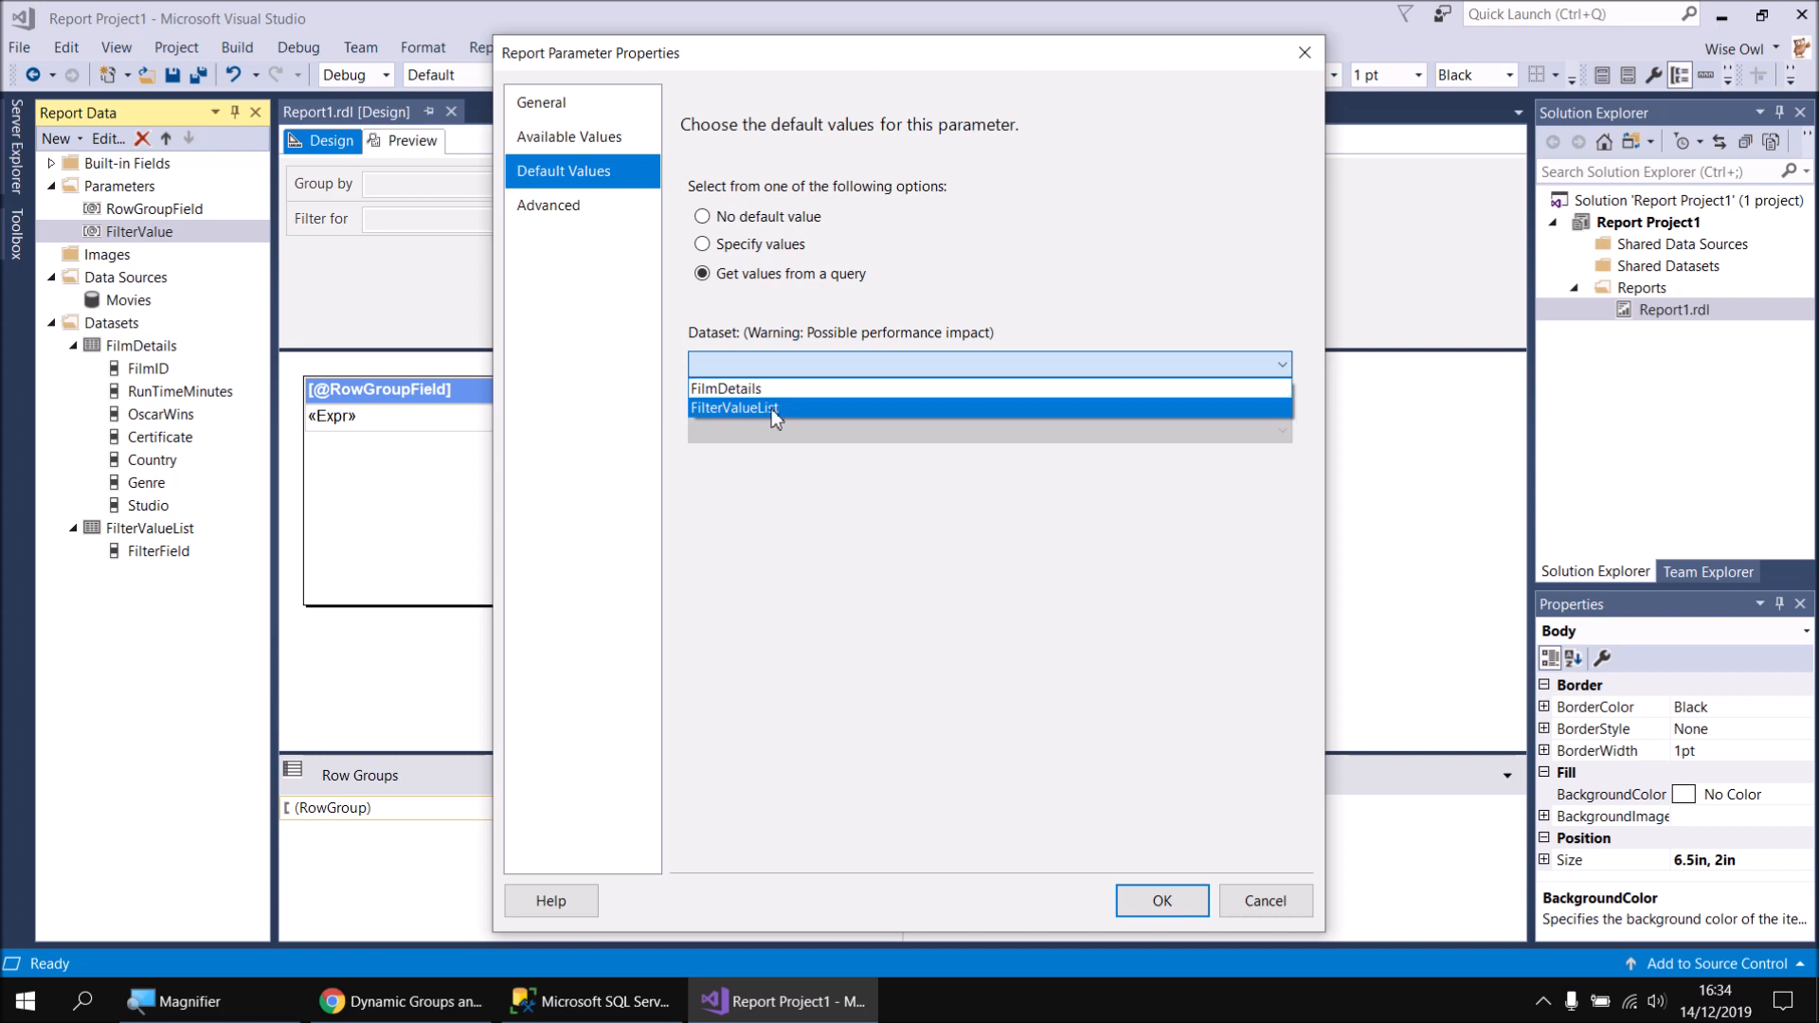
left_click(771, 408)
left_click(765, 430)
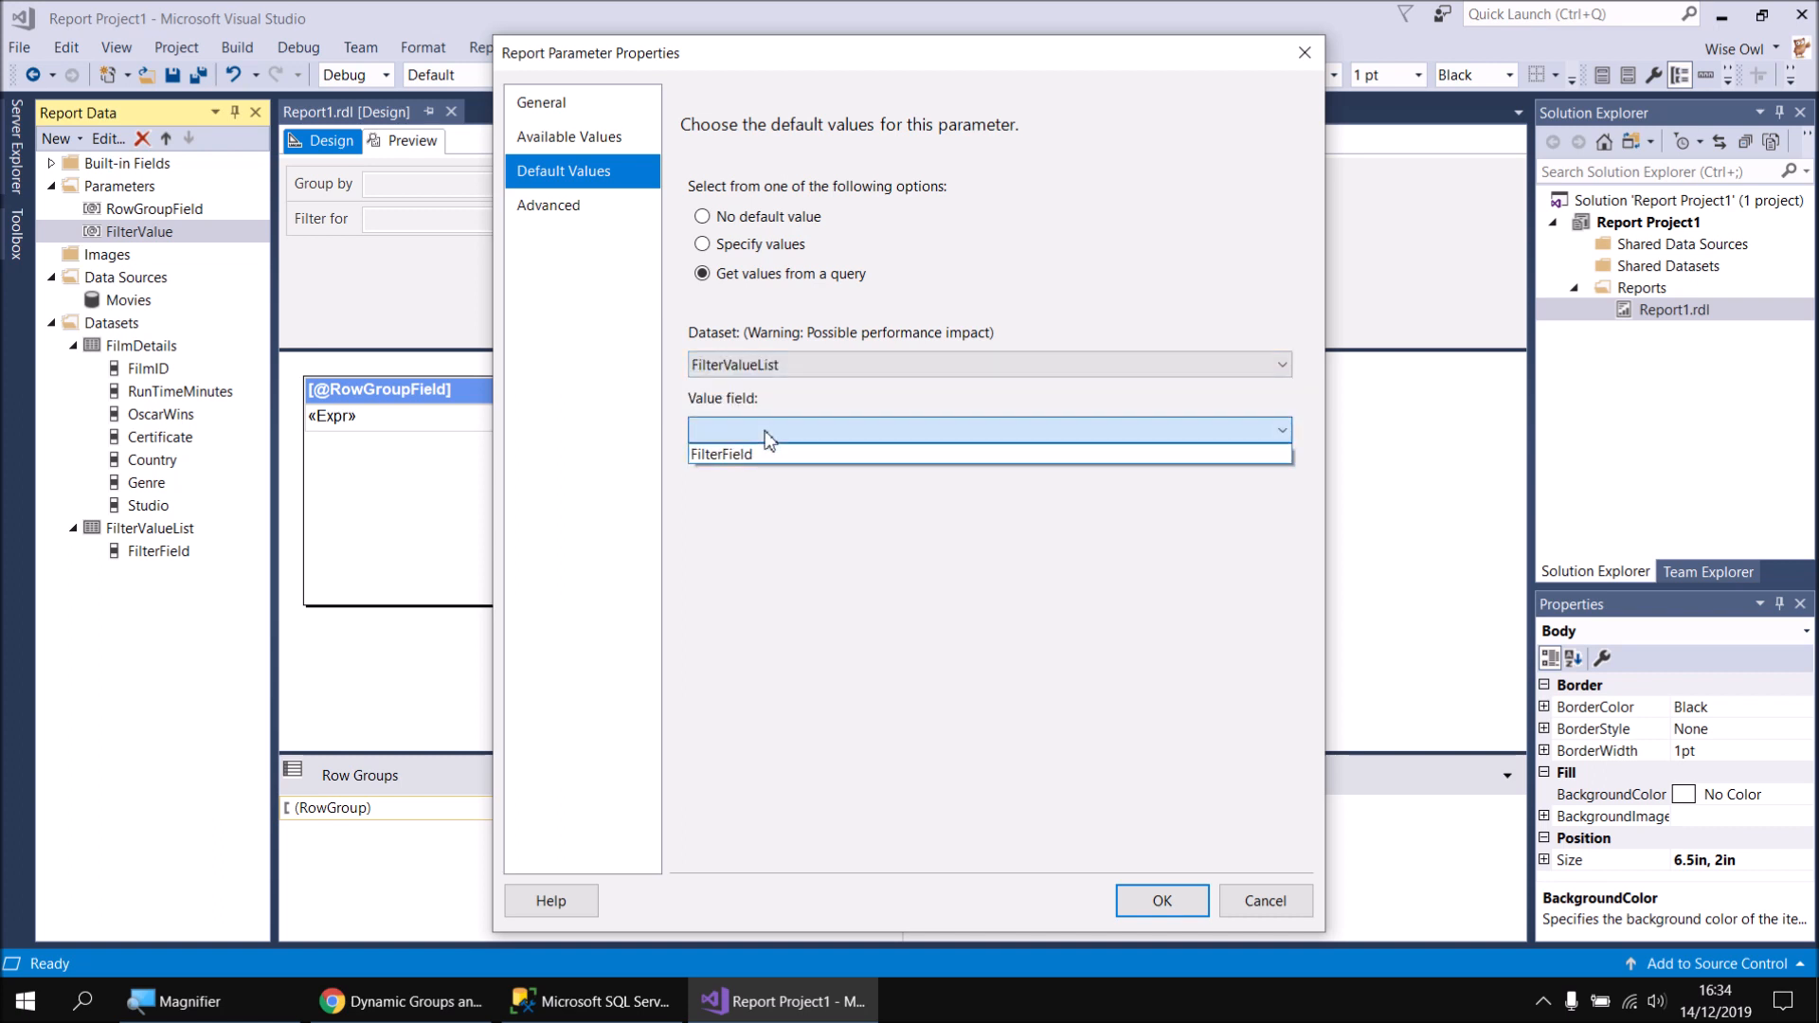
left_click(744, 458)
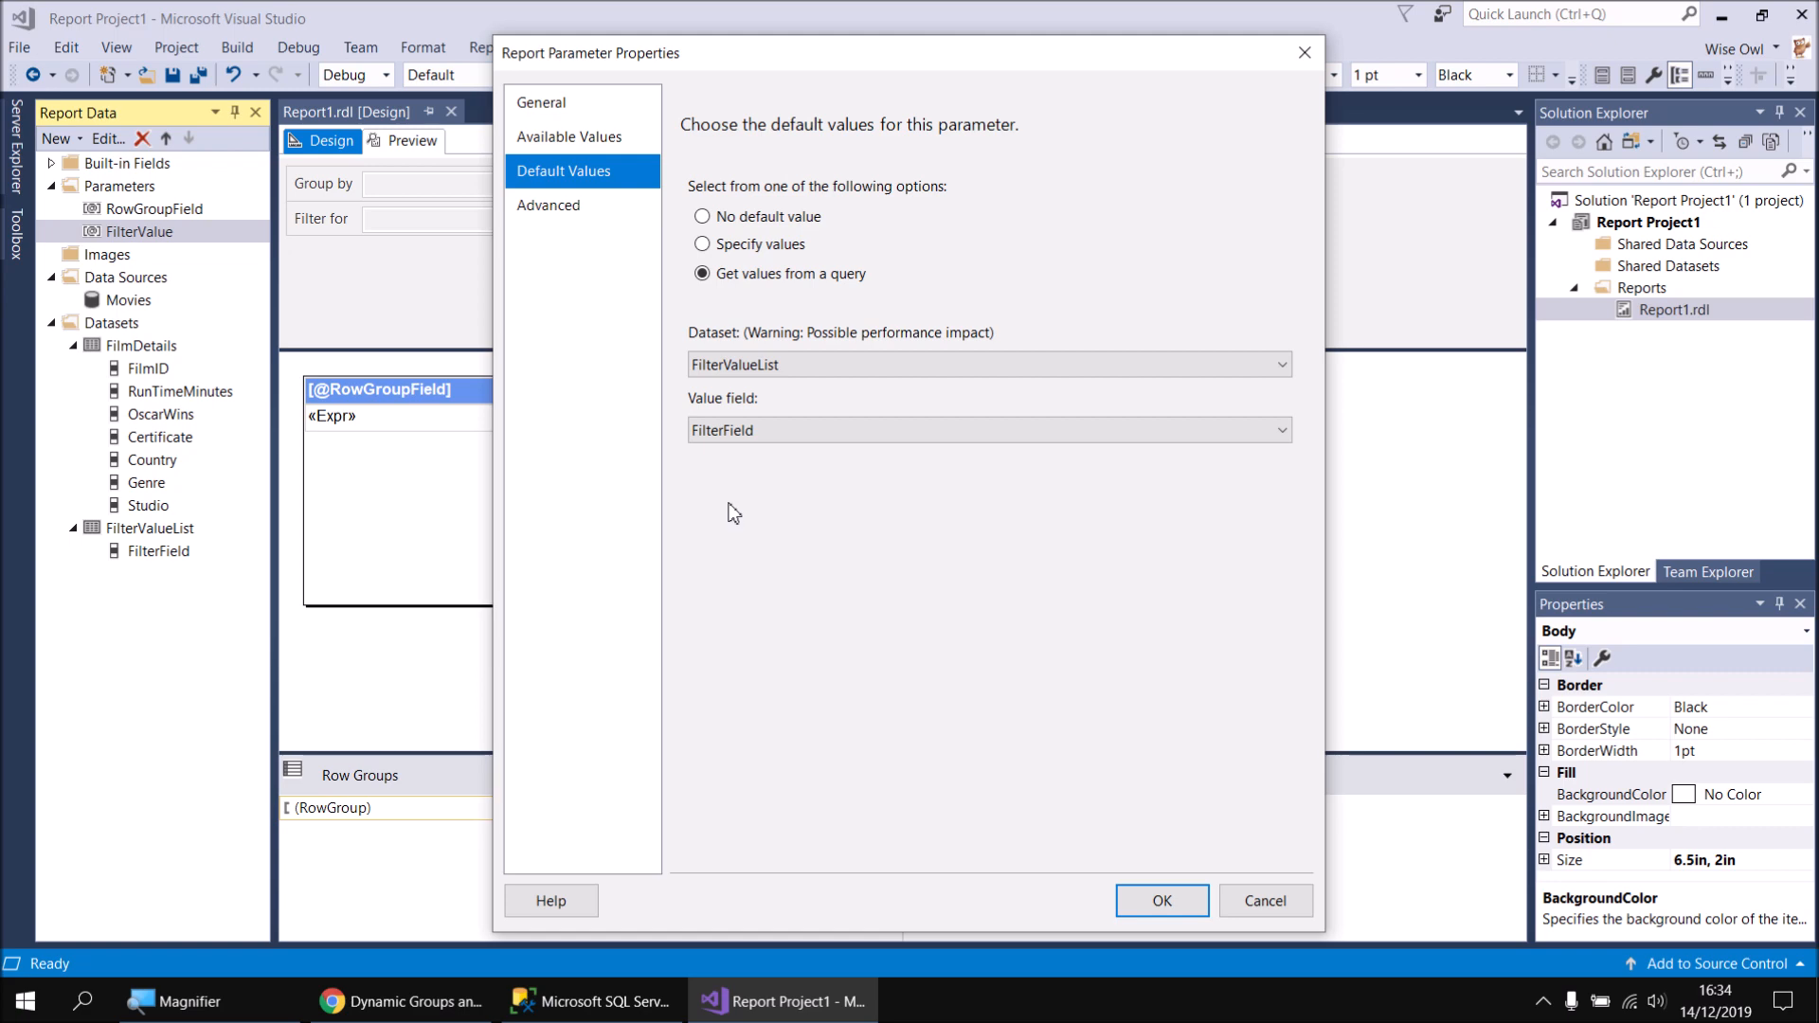
left_click(1162, 901)
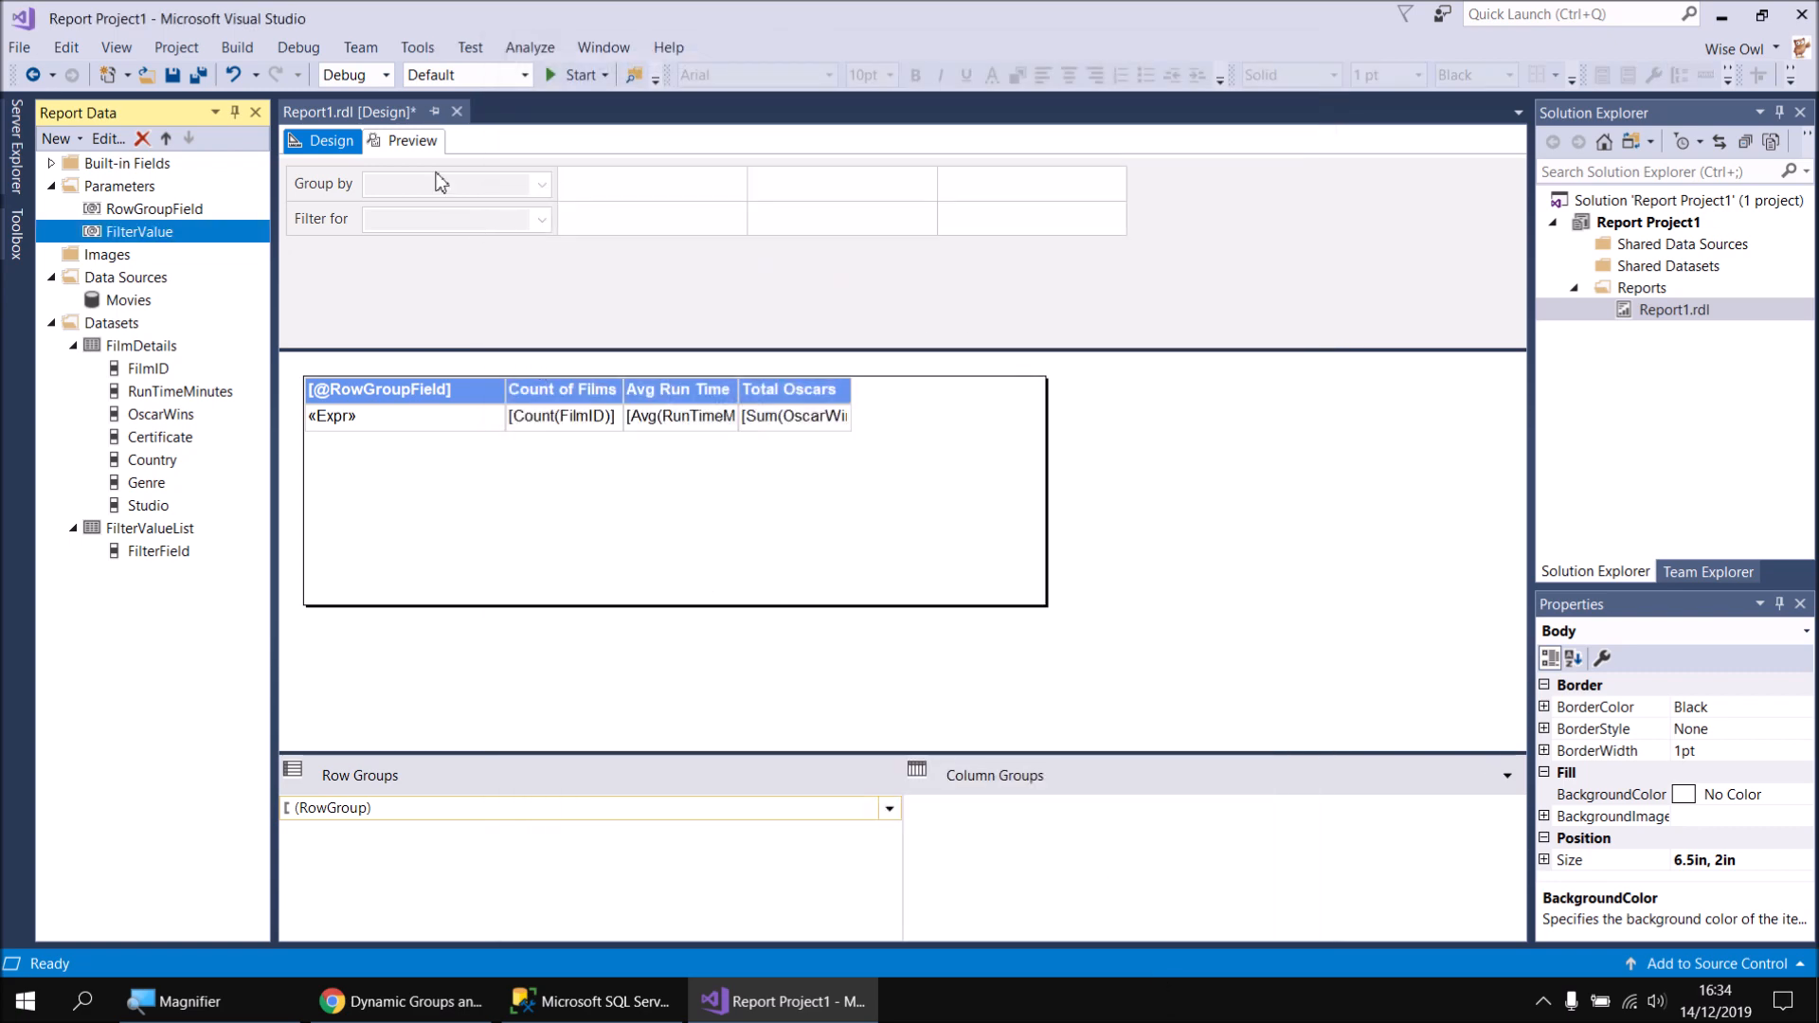
Preview the report with its default filter values, first grouped by Certificate and again grouped by Genre
left_click(413, 140)
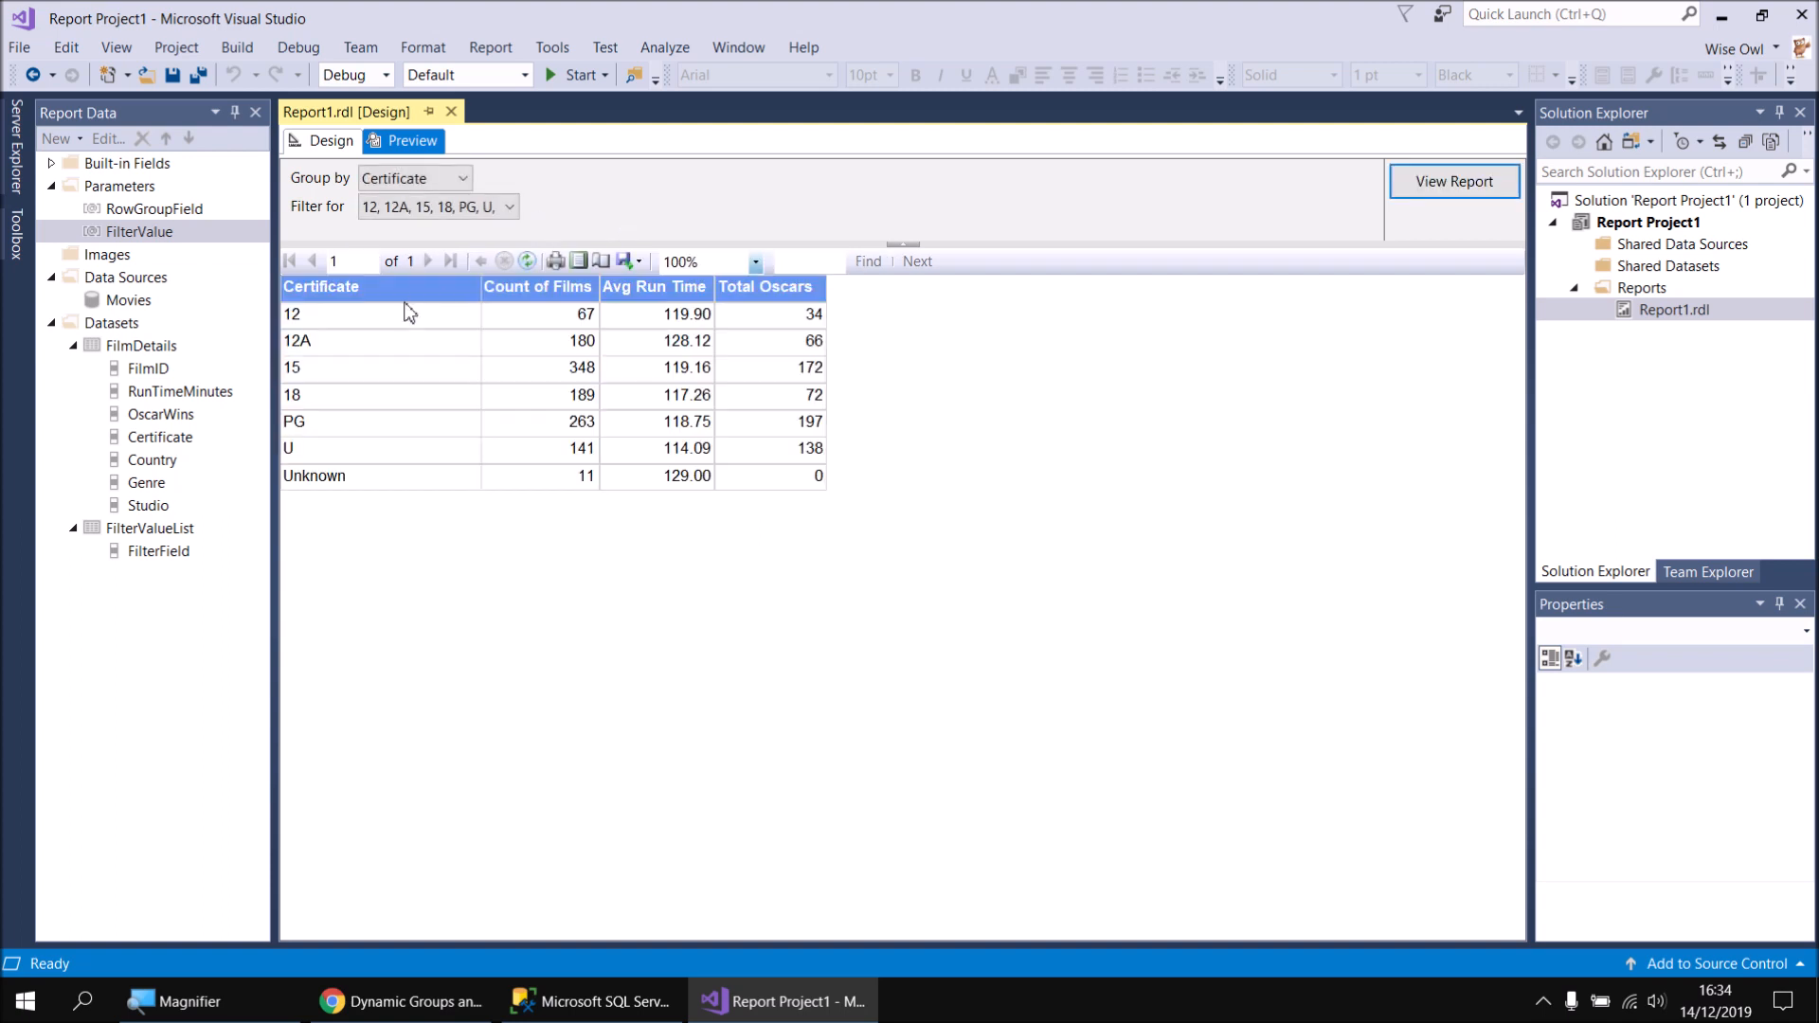
left_click(463, 178)
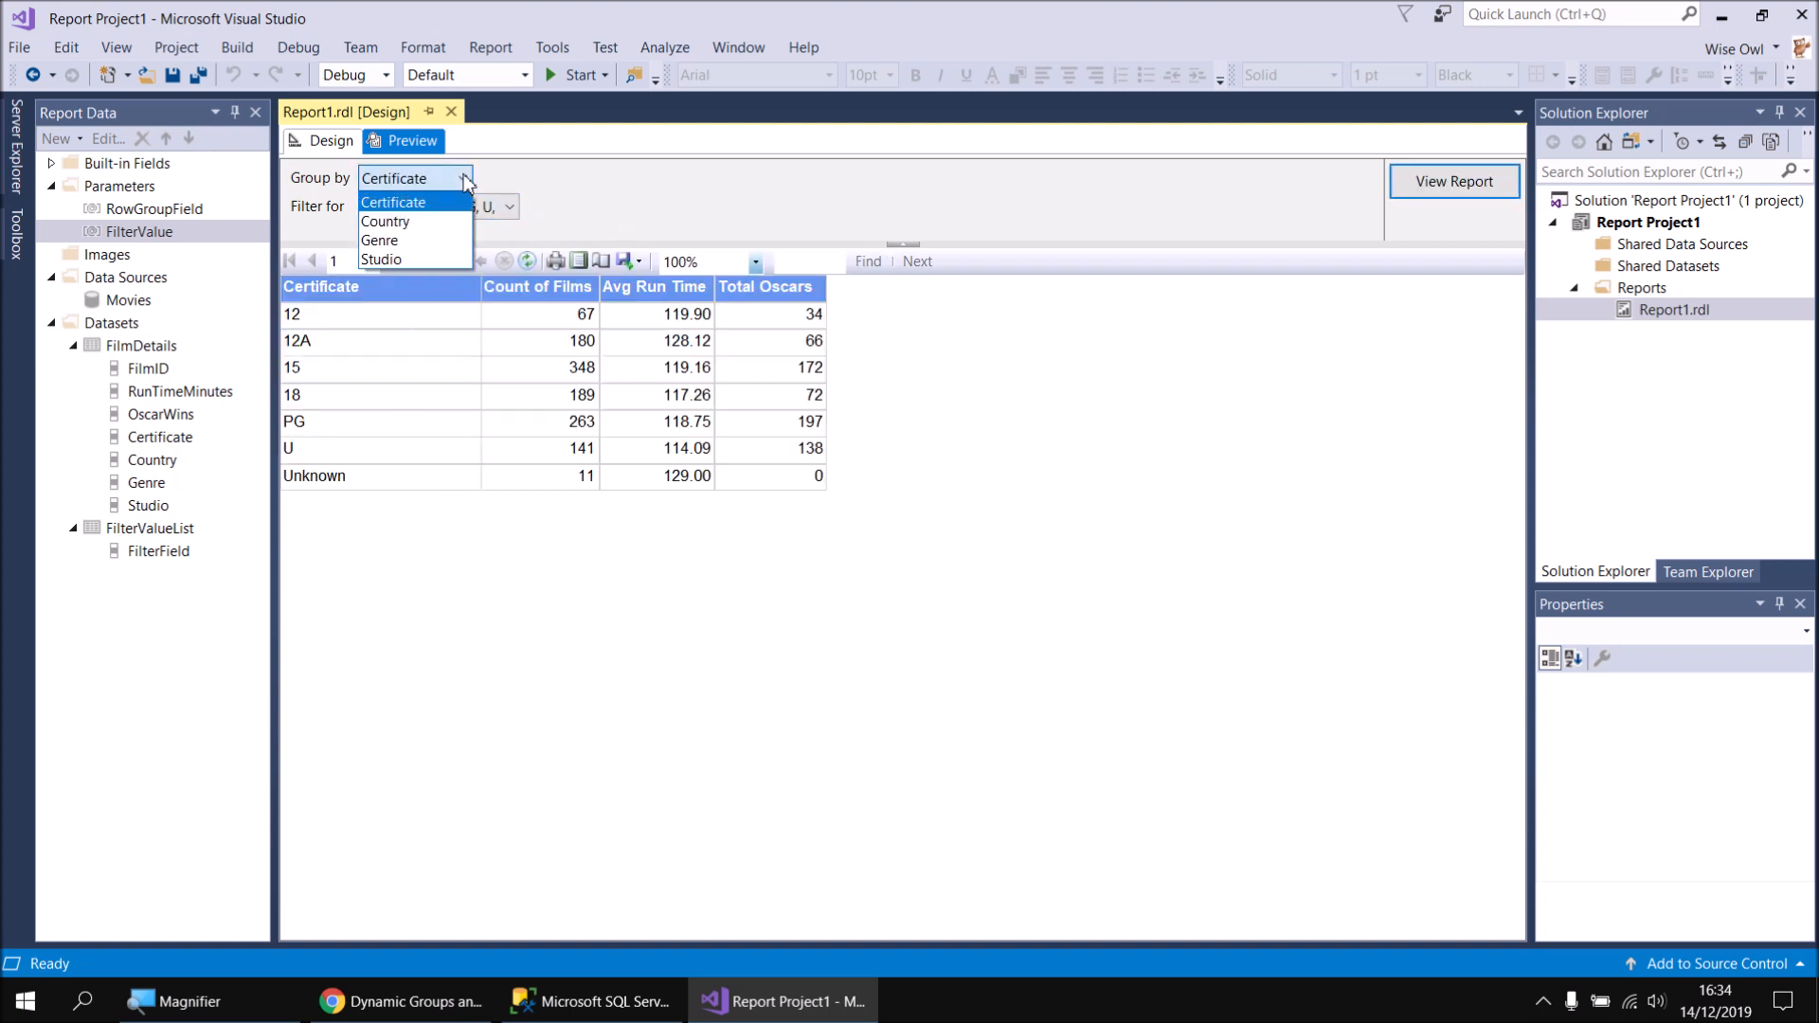
left_click(407, 241)
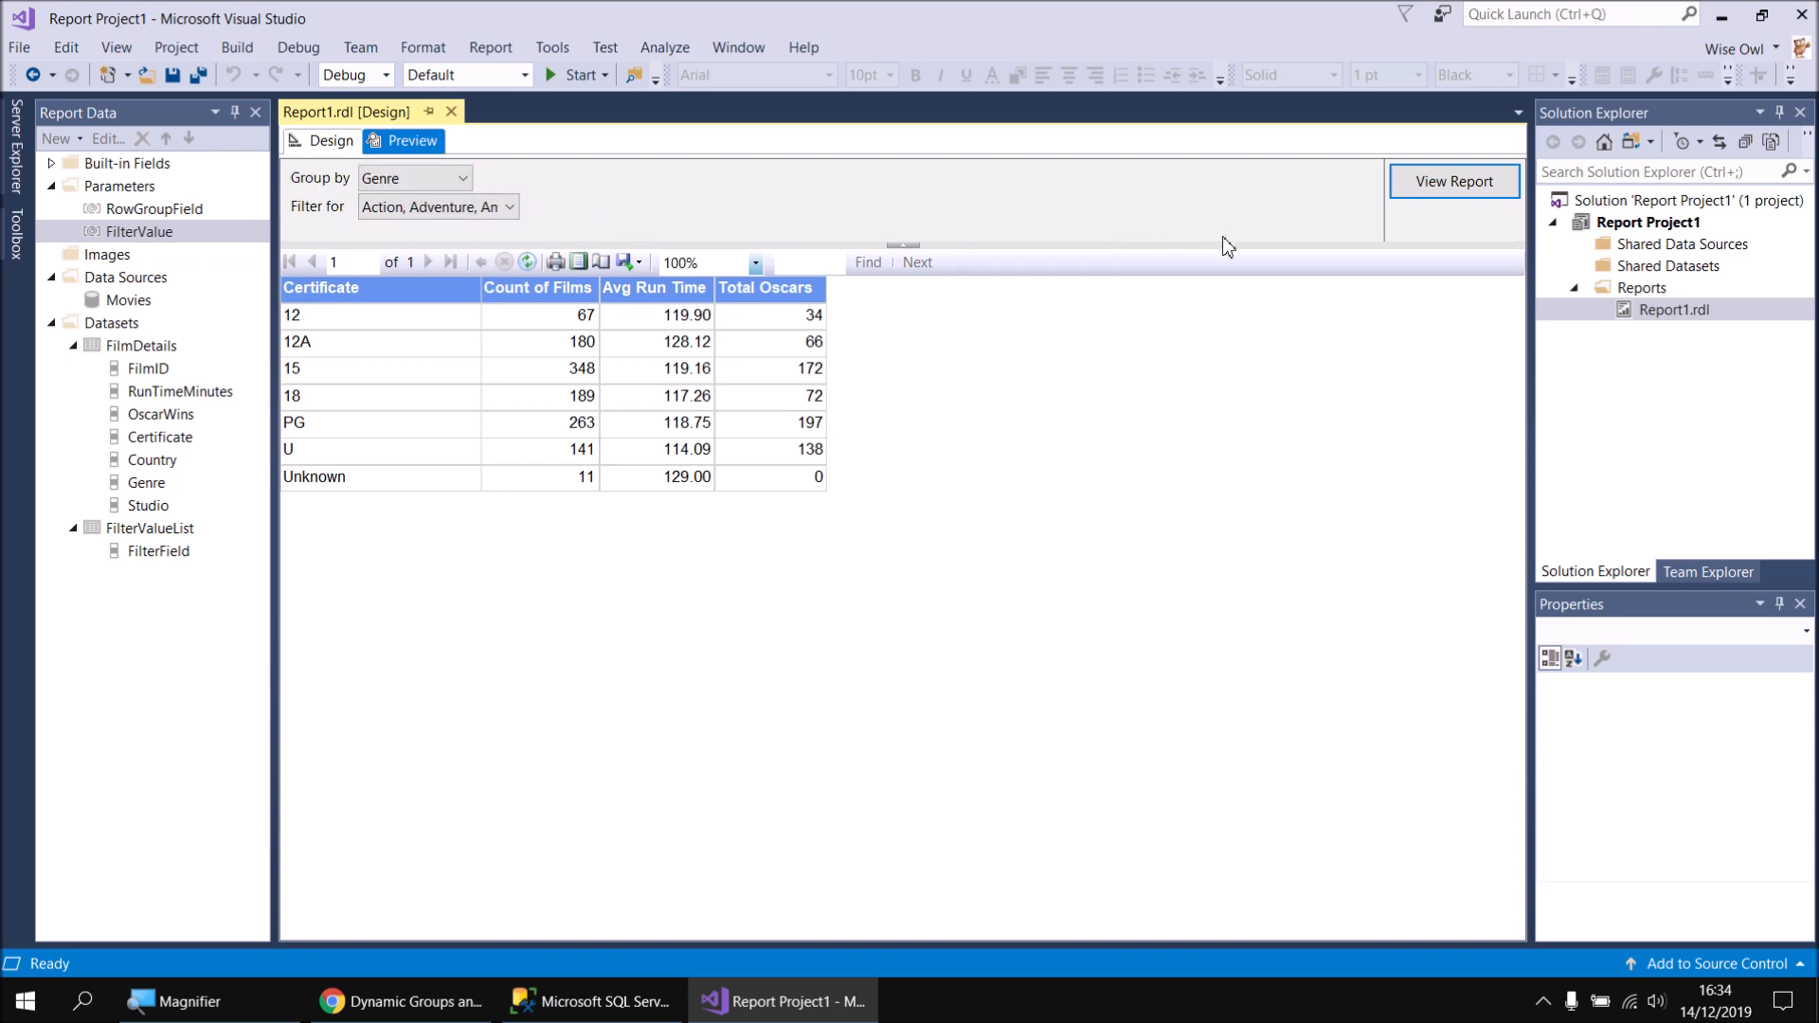
left_click(1424, 182)
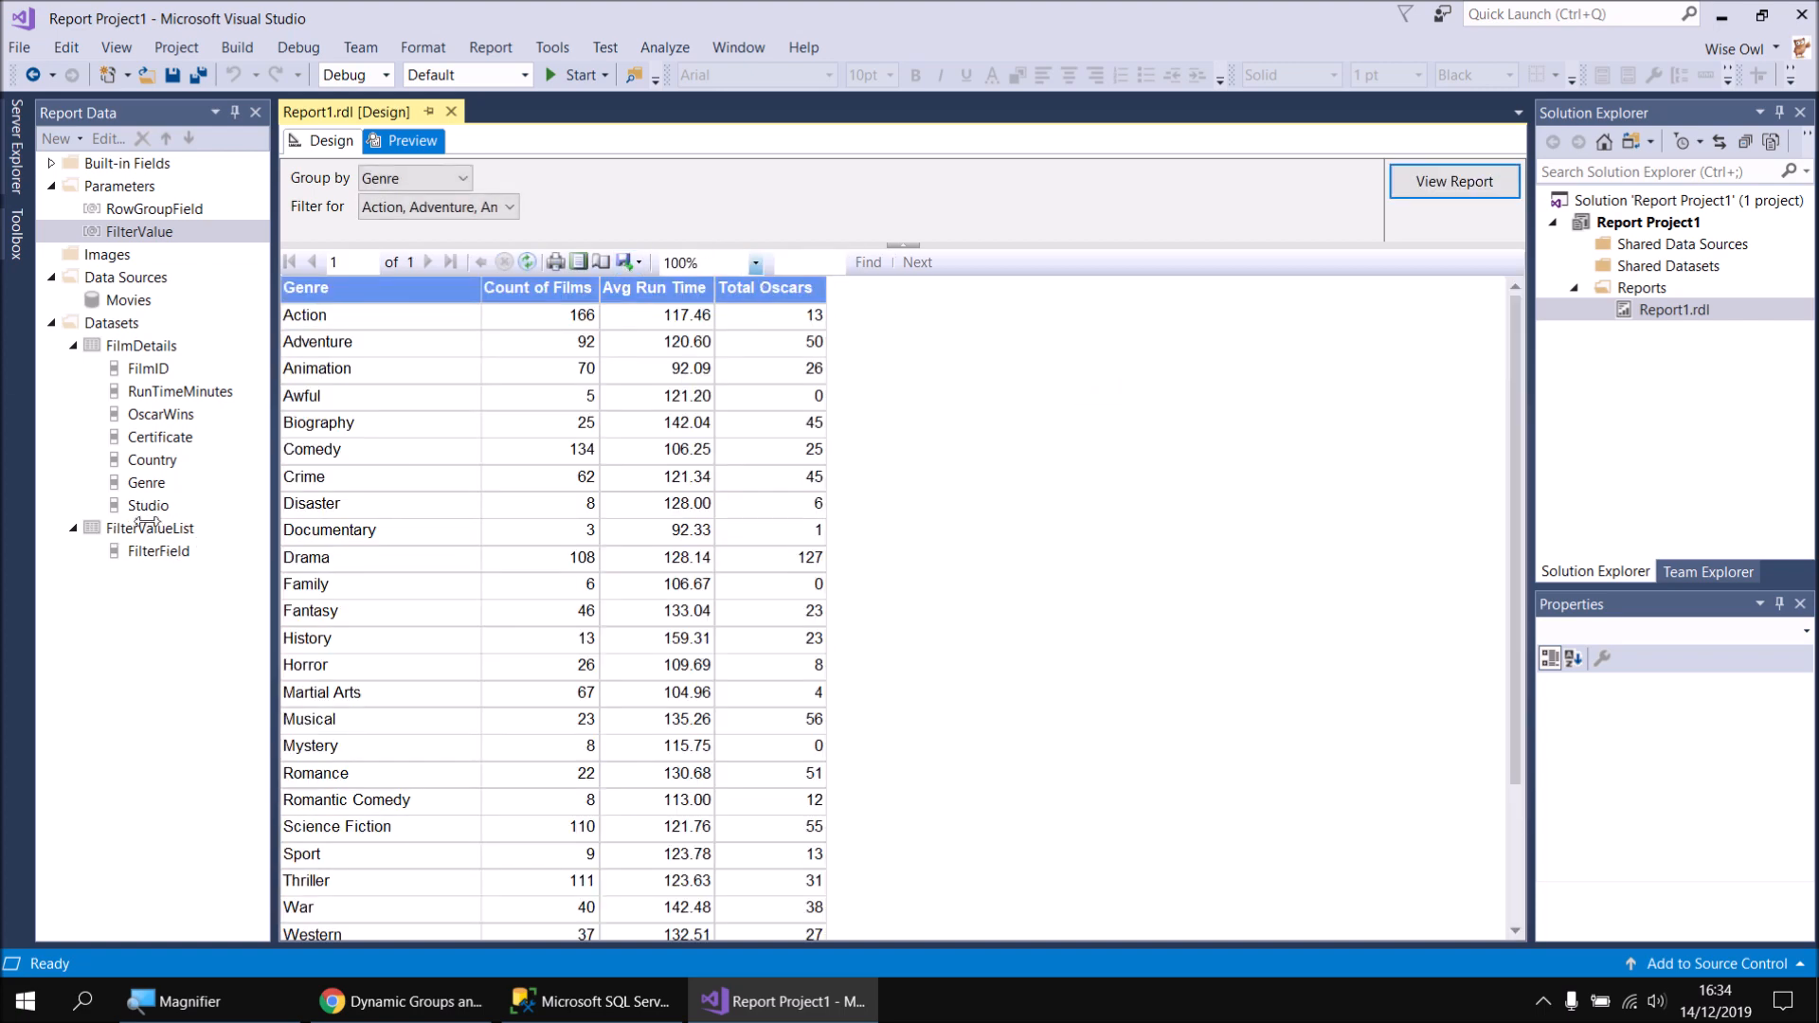
Restrict the previewed genre filter to Action, Adventure, Animation and Awful, and rerun the report
left_click(511, 207)
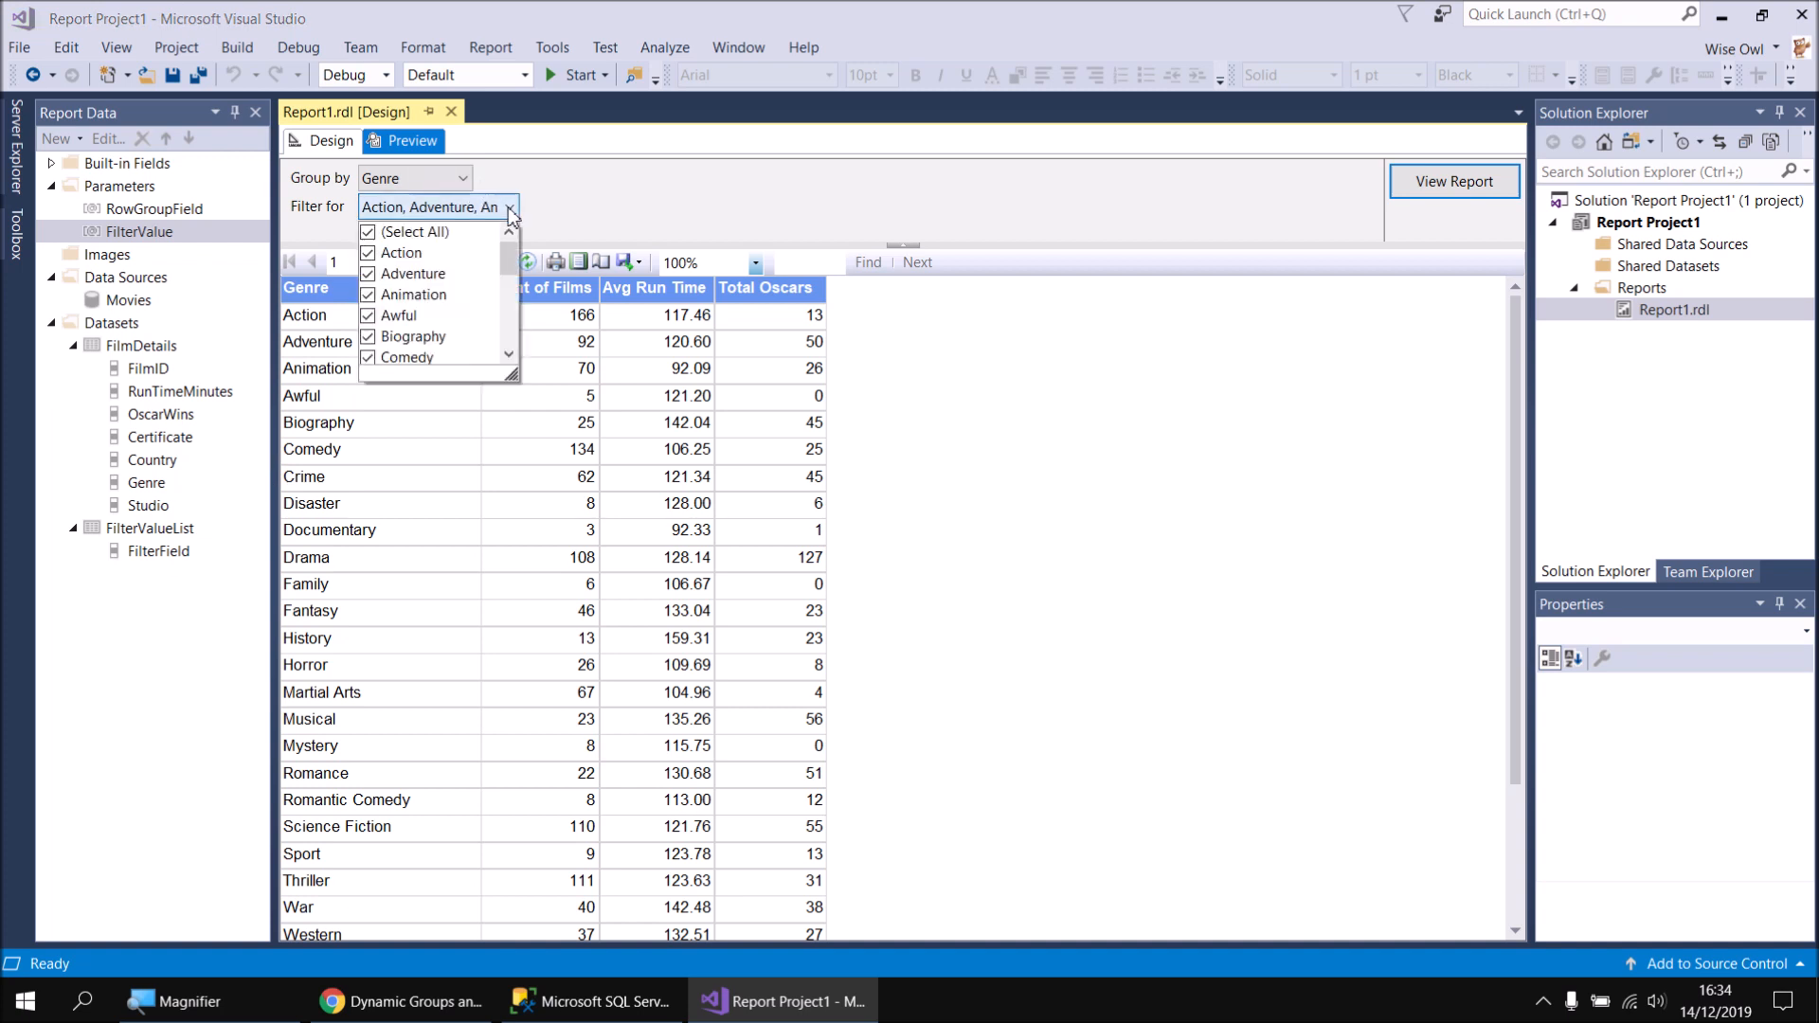
left_click(369, 232)
left_click(368, 253)
left_click(368, 274)
left_click(368, 295)
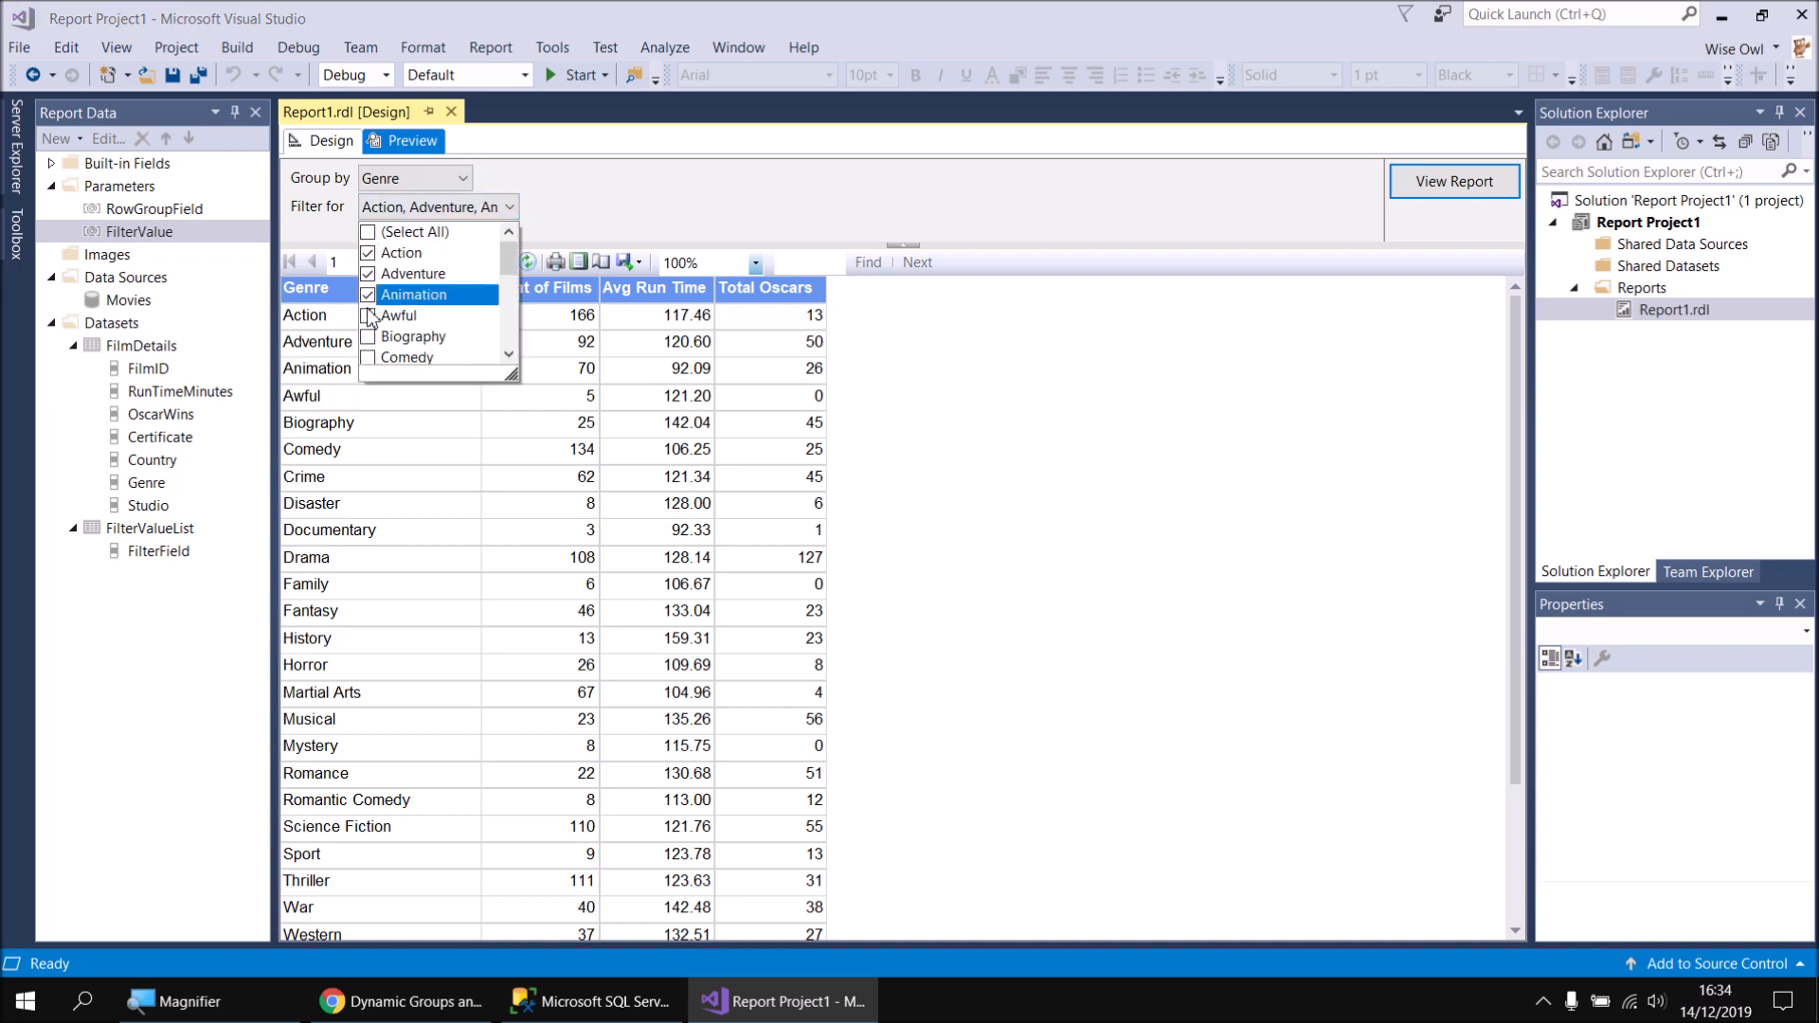
left_click(369, 315)
left_click(1442, 184)
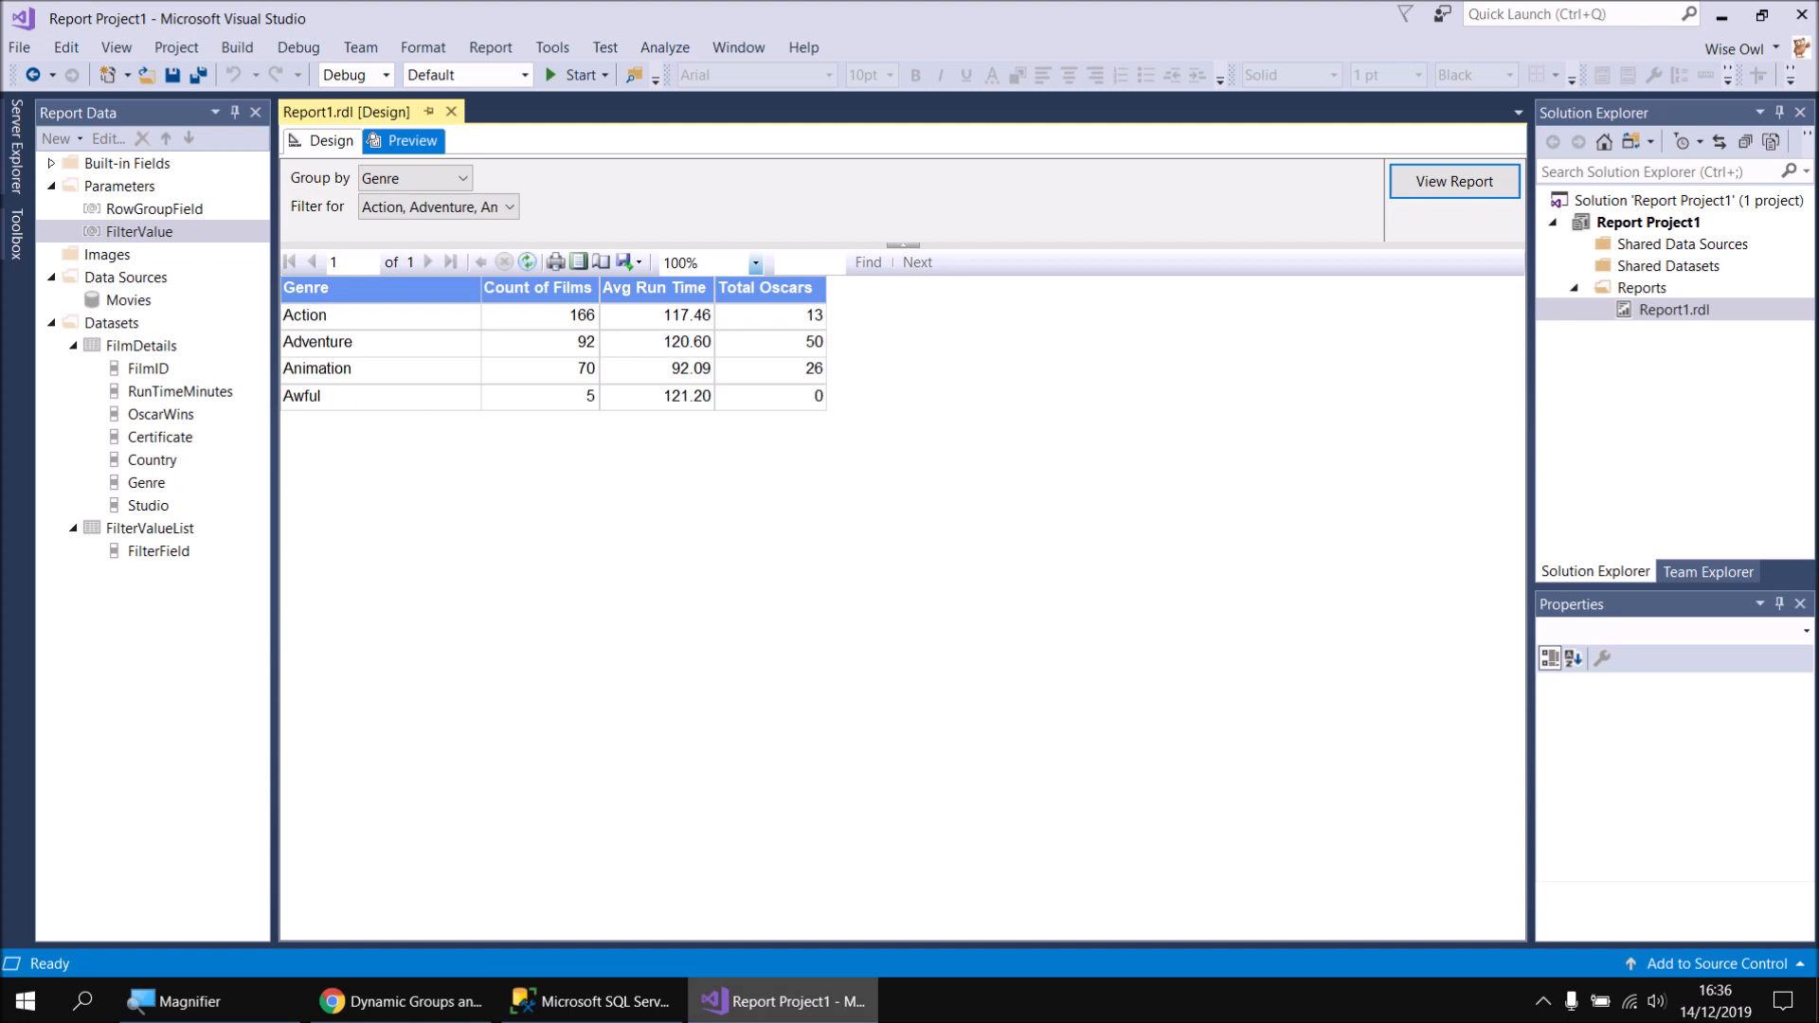
Switch to the finished report in Chrome, group it by Director and inspect the list of director filter values
left_click(437, 1012)
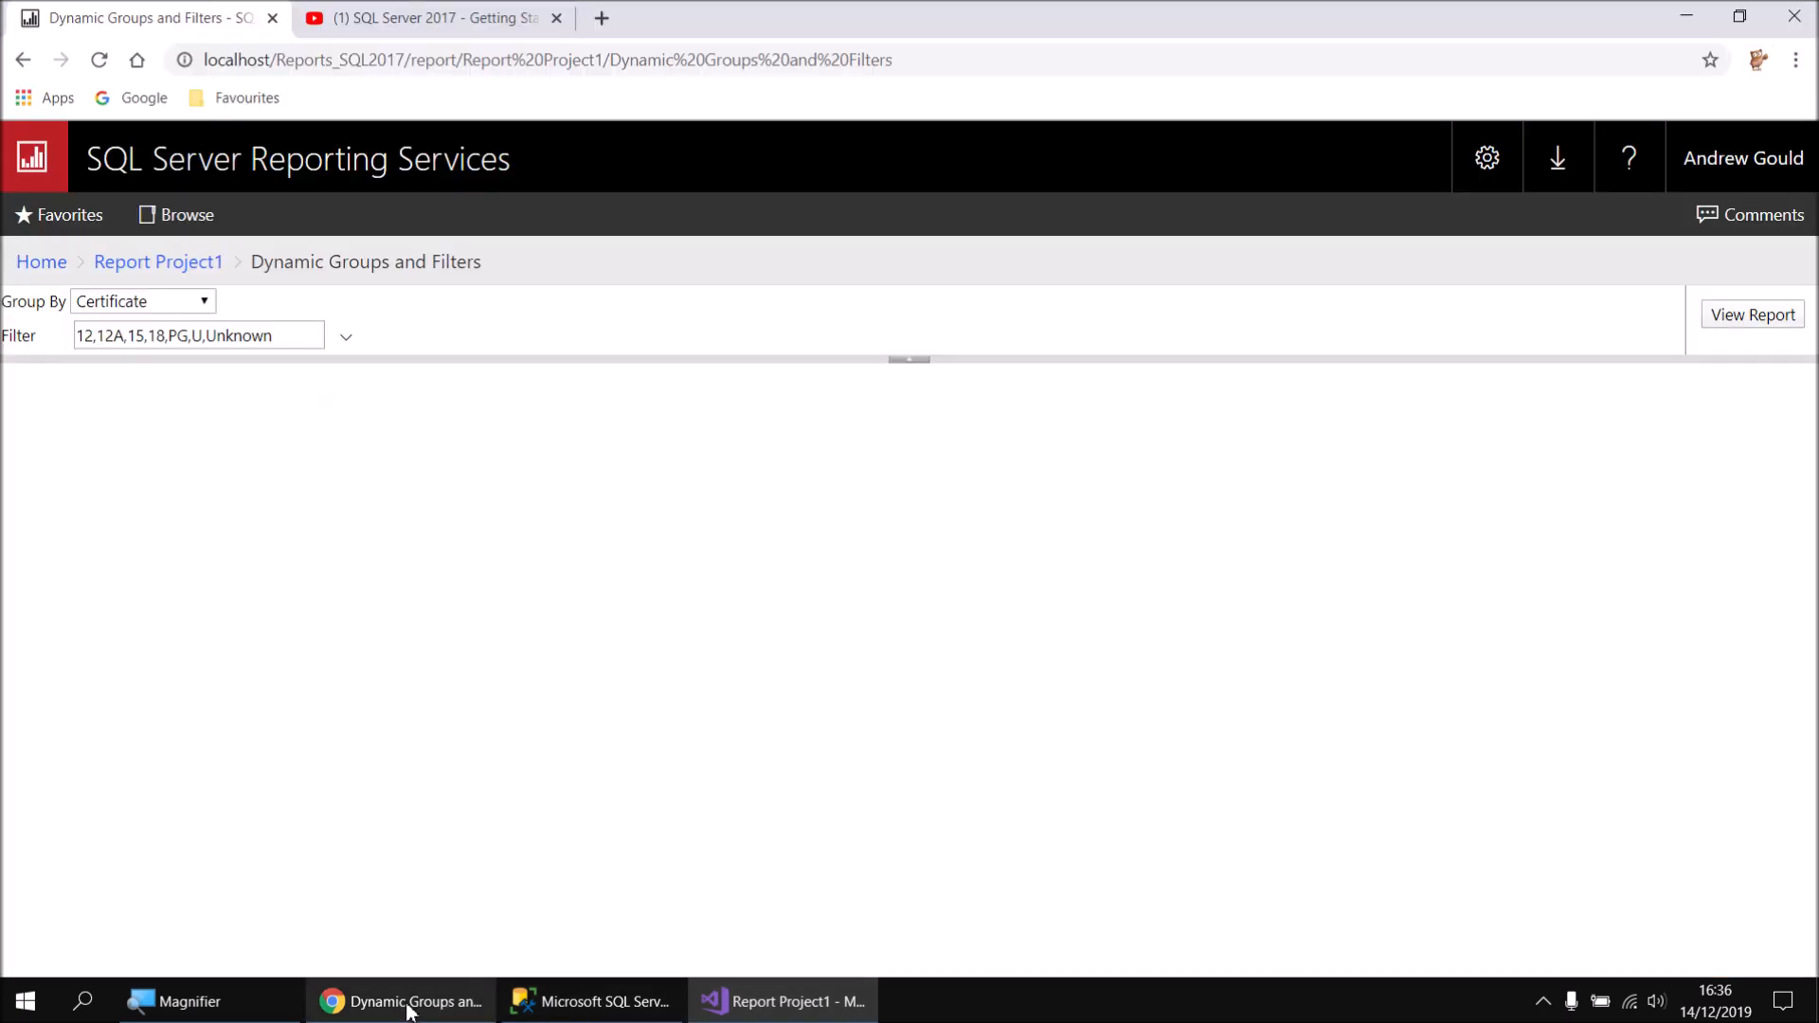
left_click(207, 301)
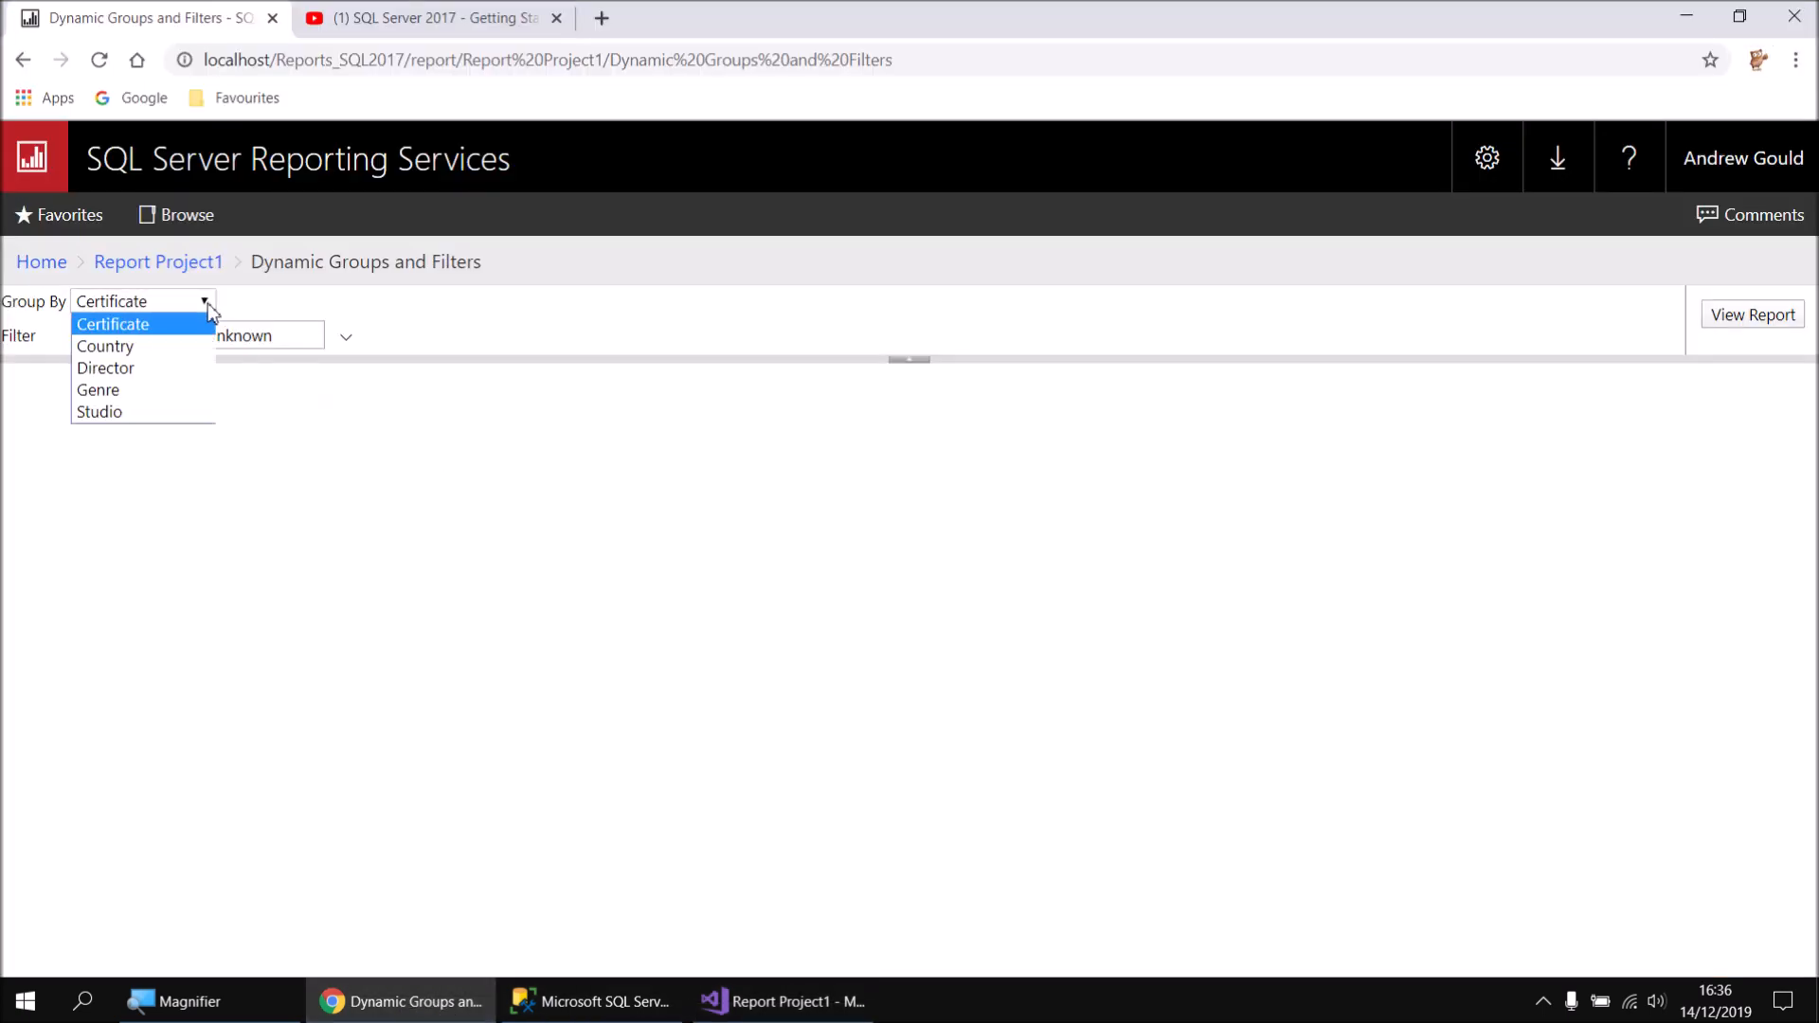
left_click(132, 370)
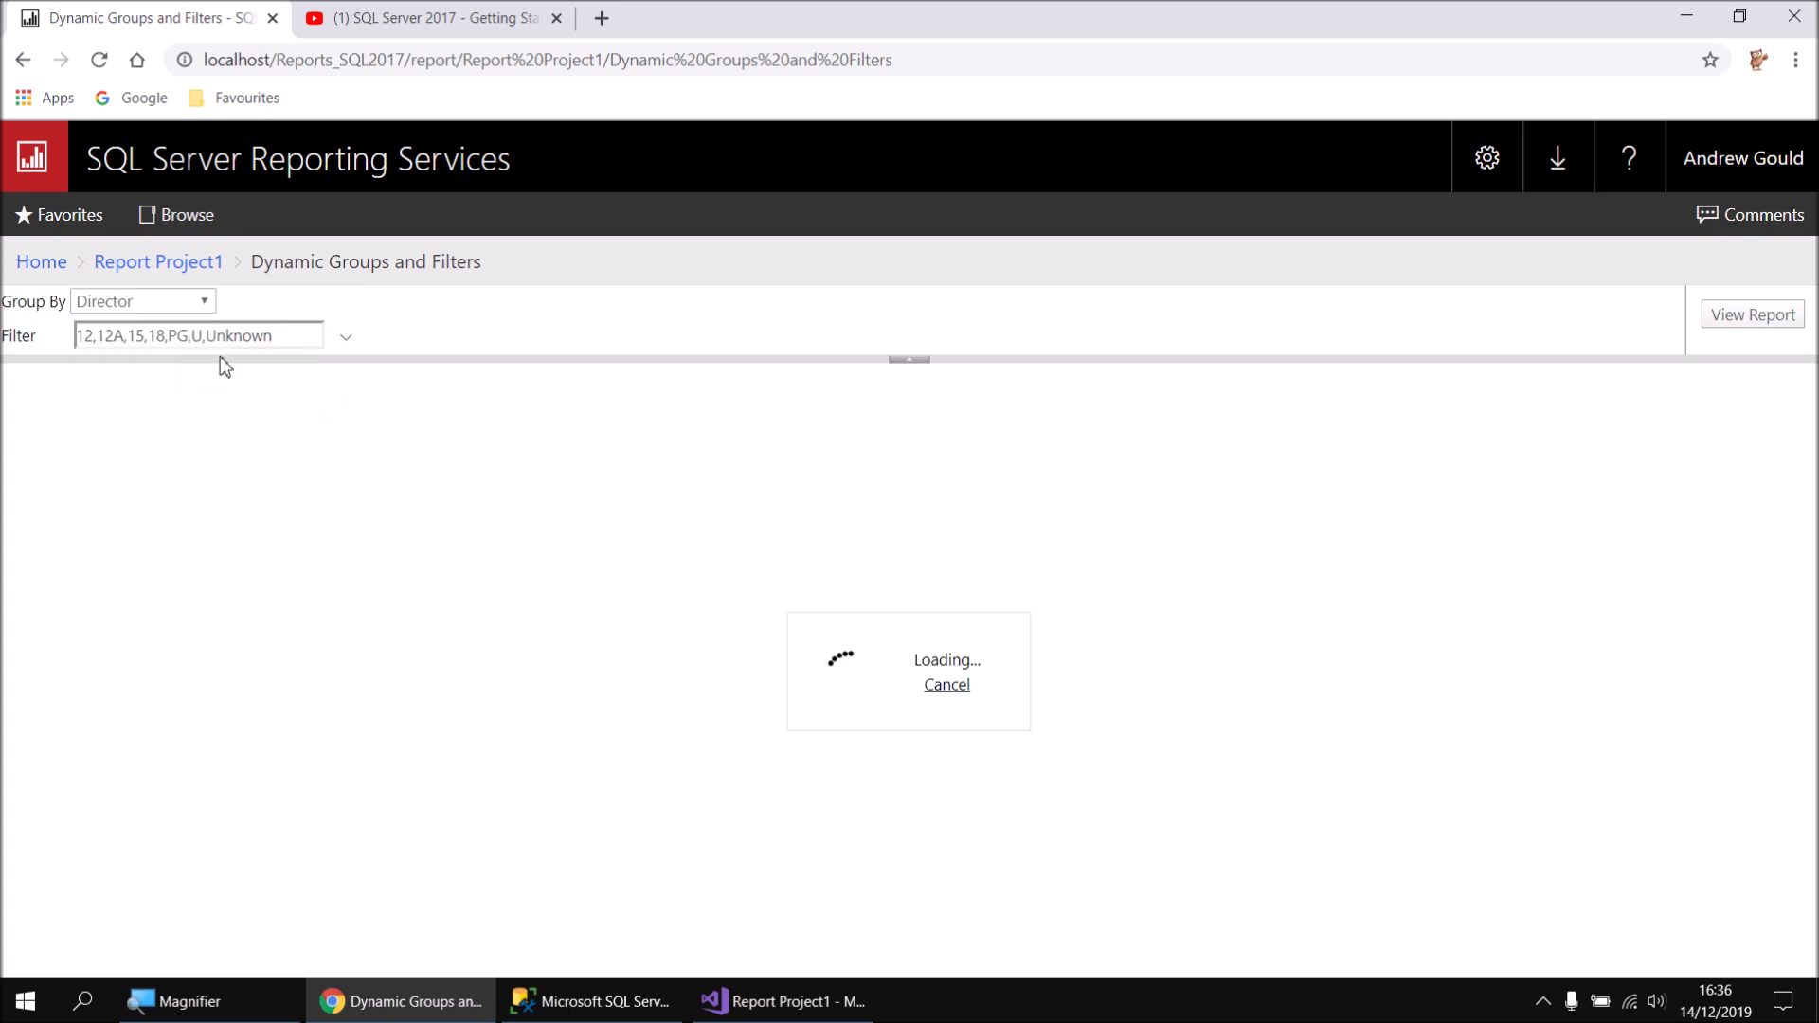
left_click(345, 338)
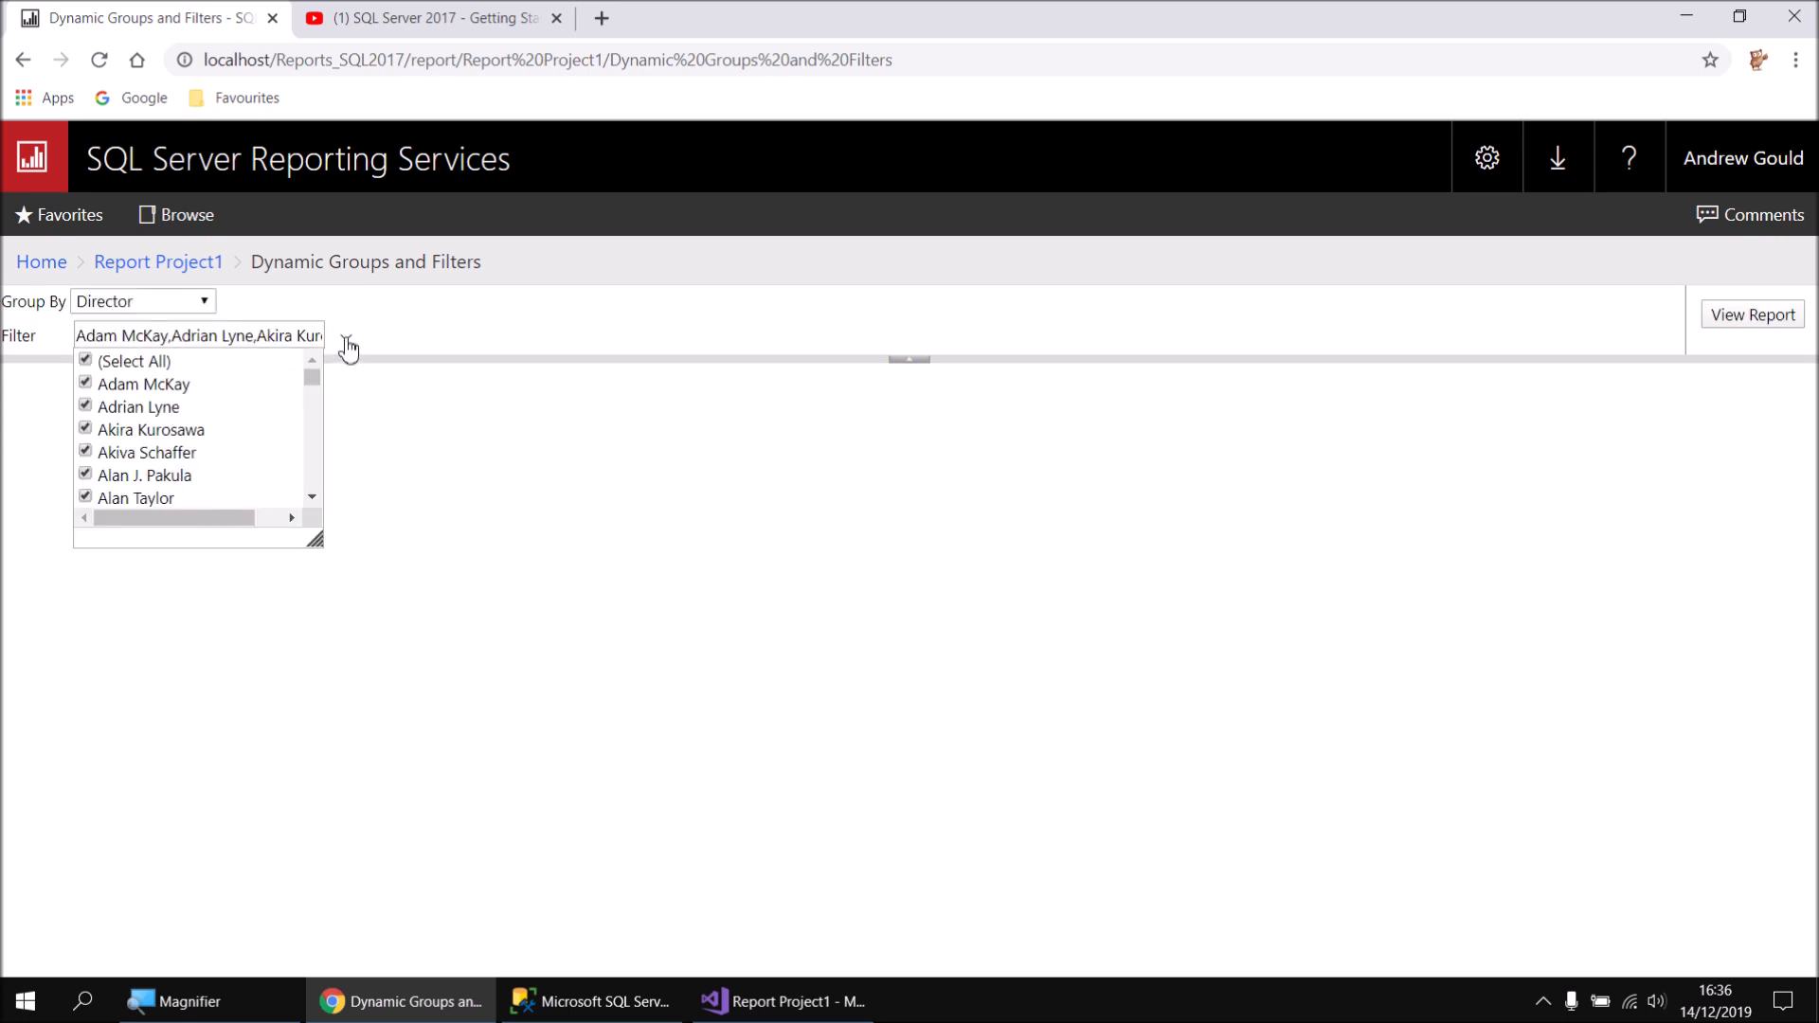
left_click(347, 343)
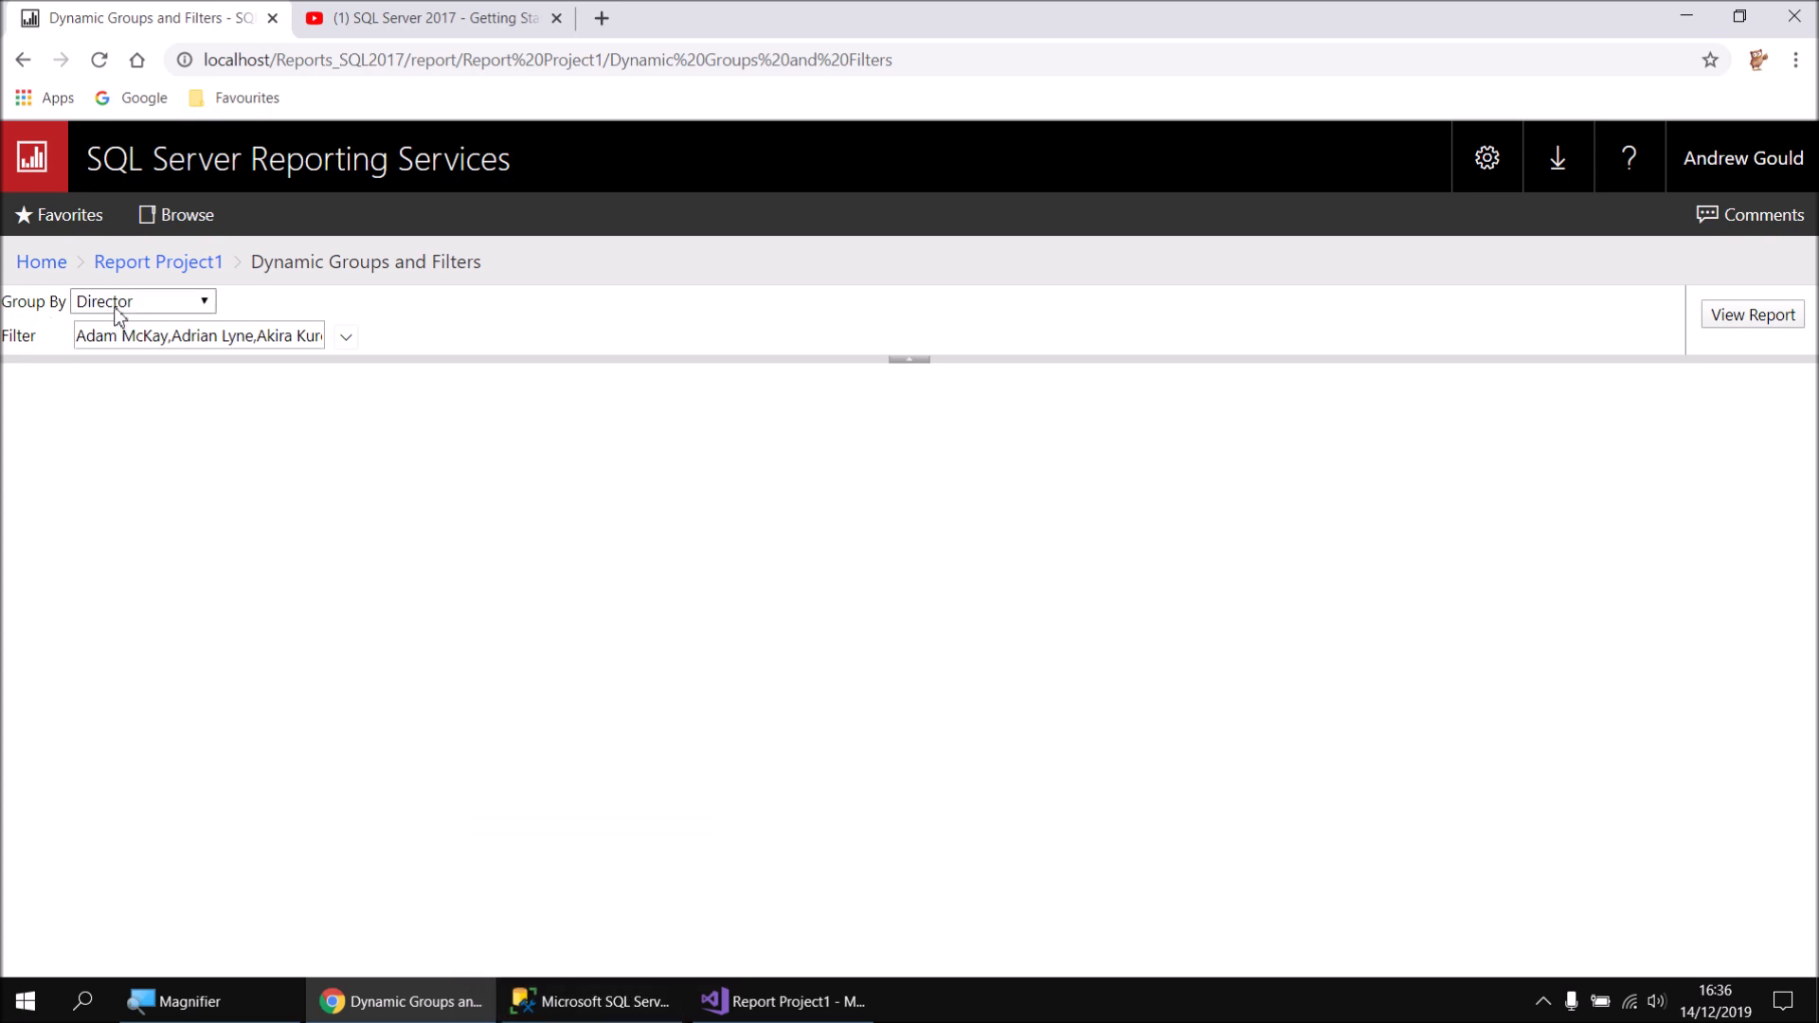
In SQL Server Management Studio, collapse the expanded Movies tables and examine the columns of the dbo.Director table
left_click(597, 1010)
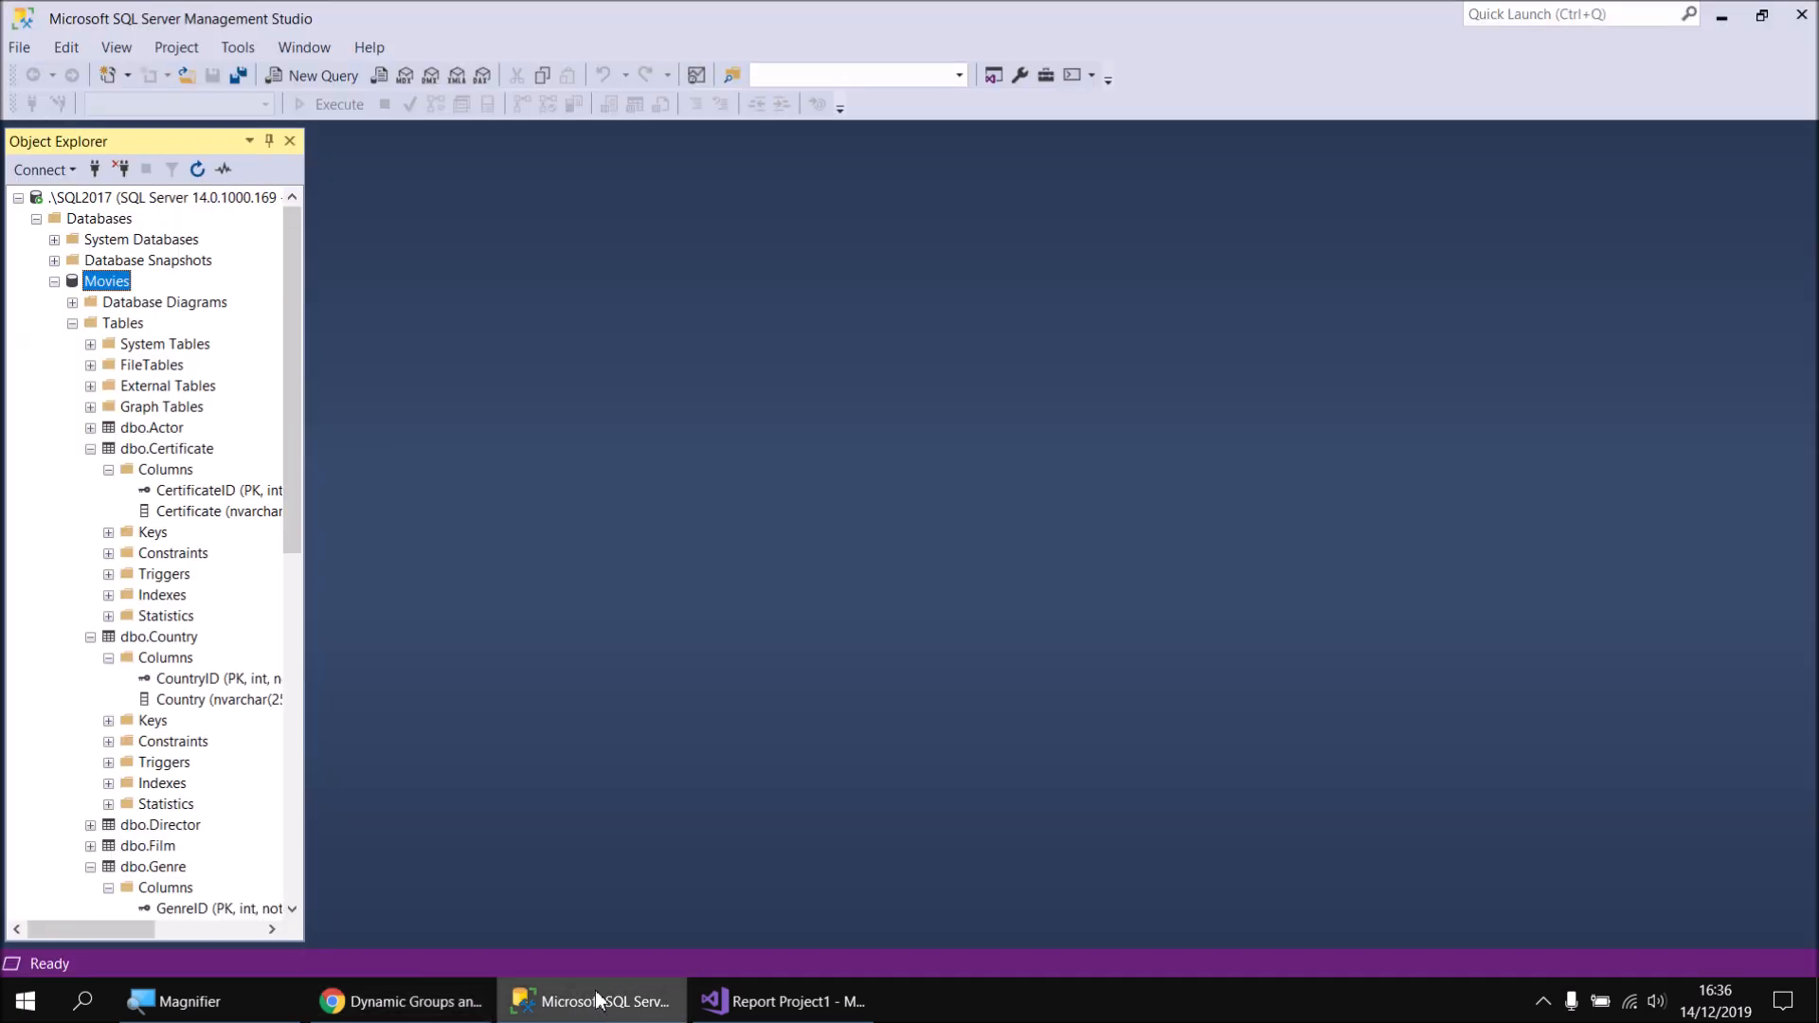
left_click(90, 449)
left_click(91, 470)
left_click(91, 533)
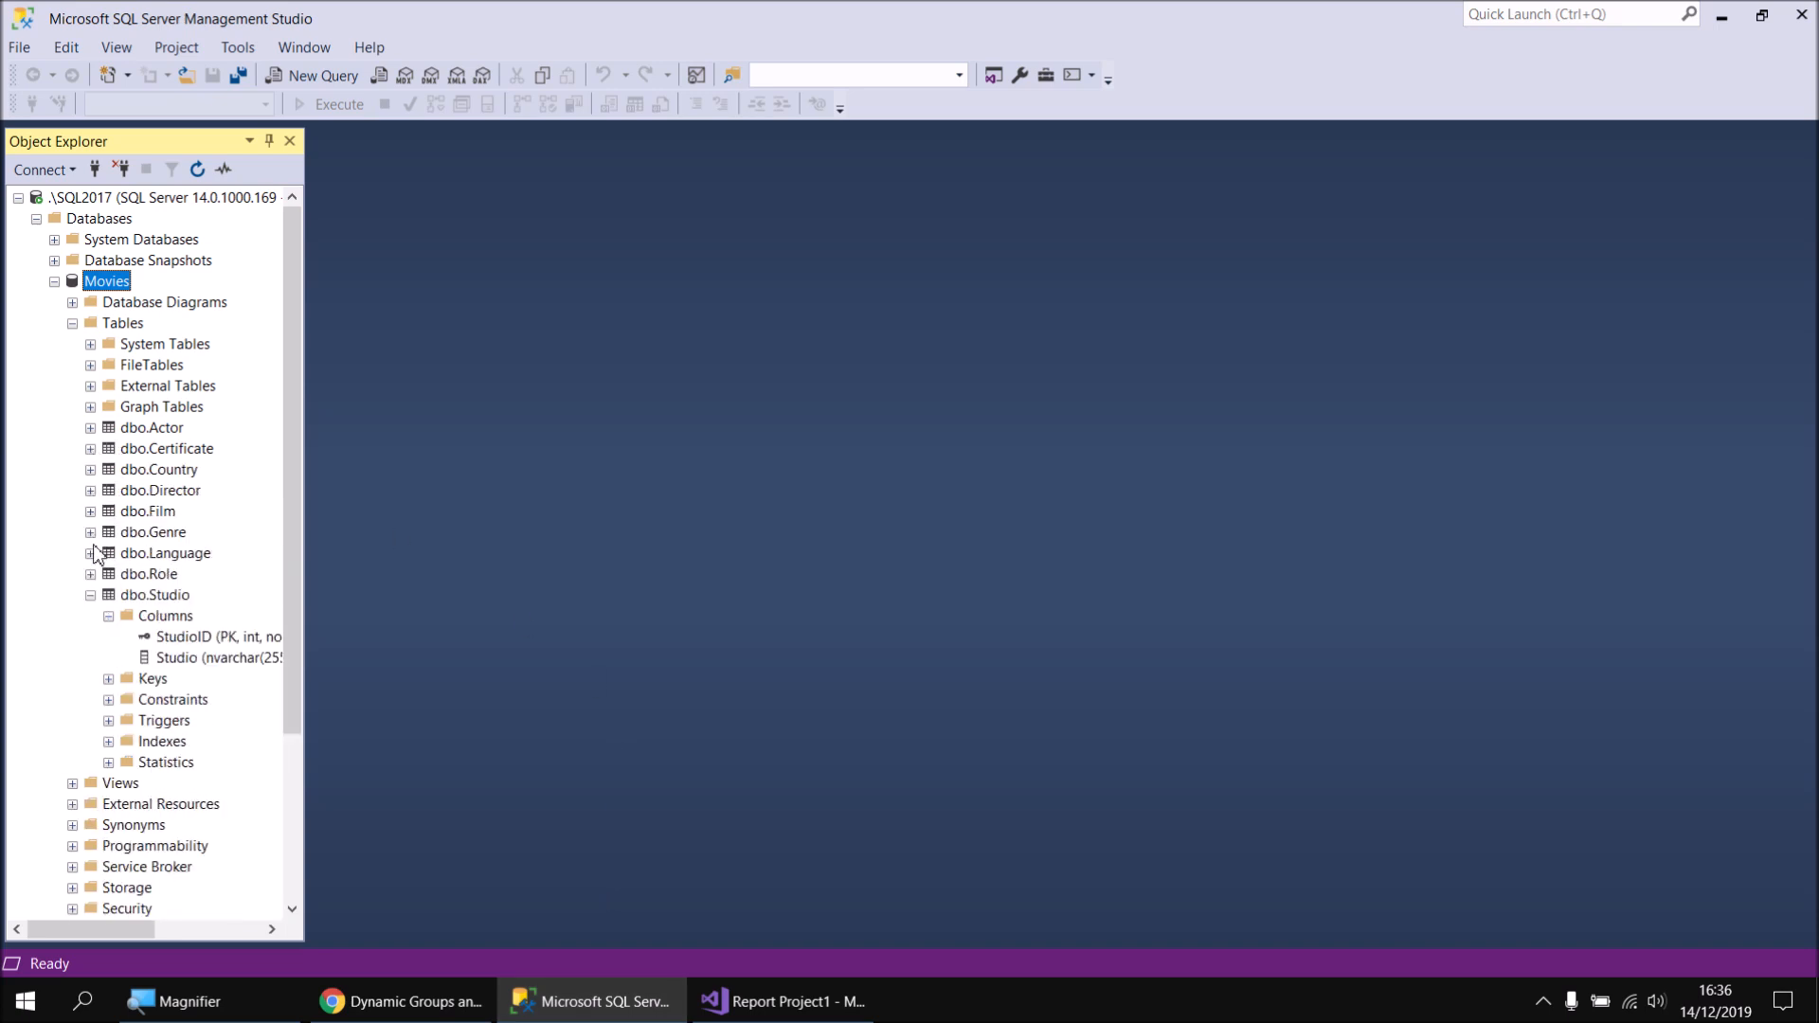
left_click(90, 595)
left_click(159, 491)
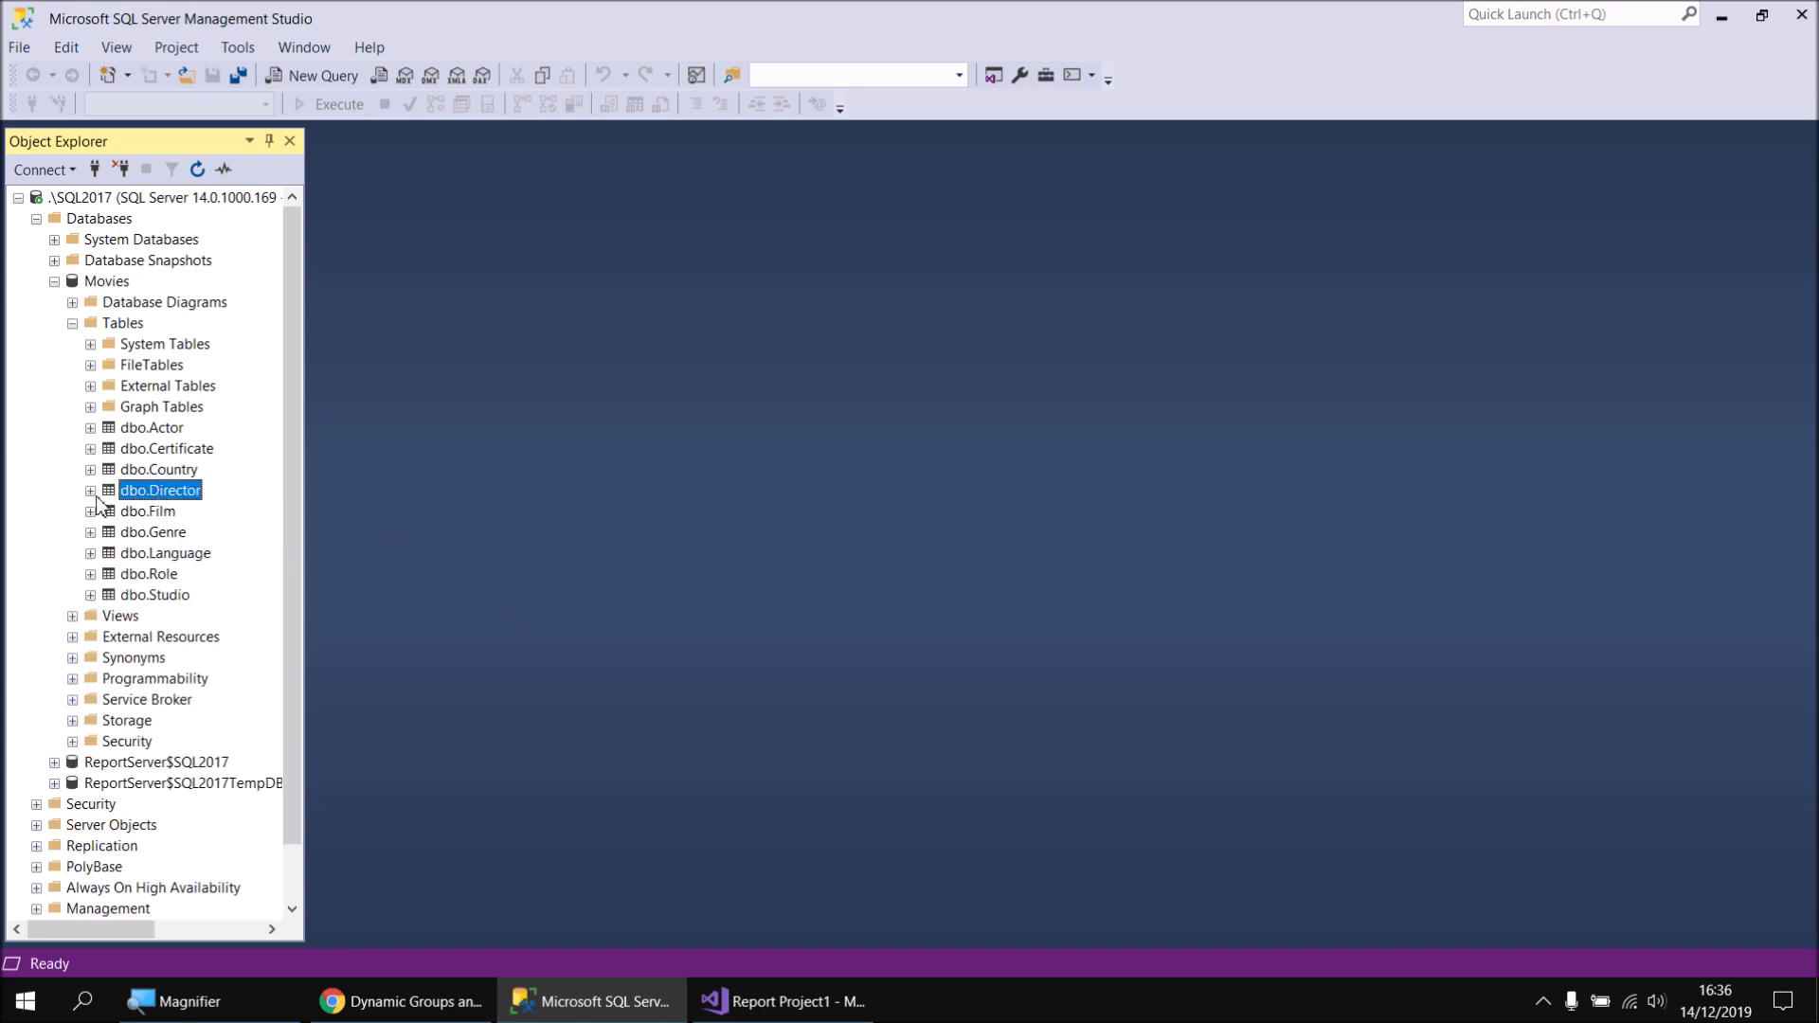
left_click(91, 492)
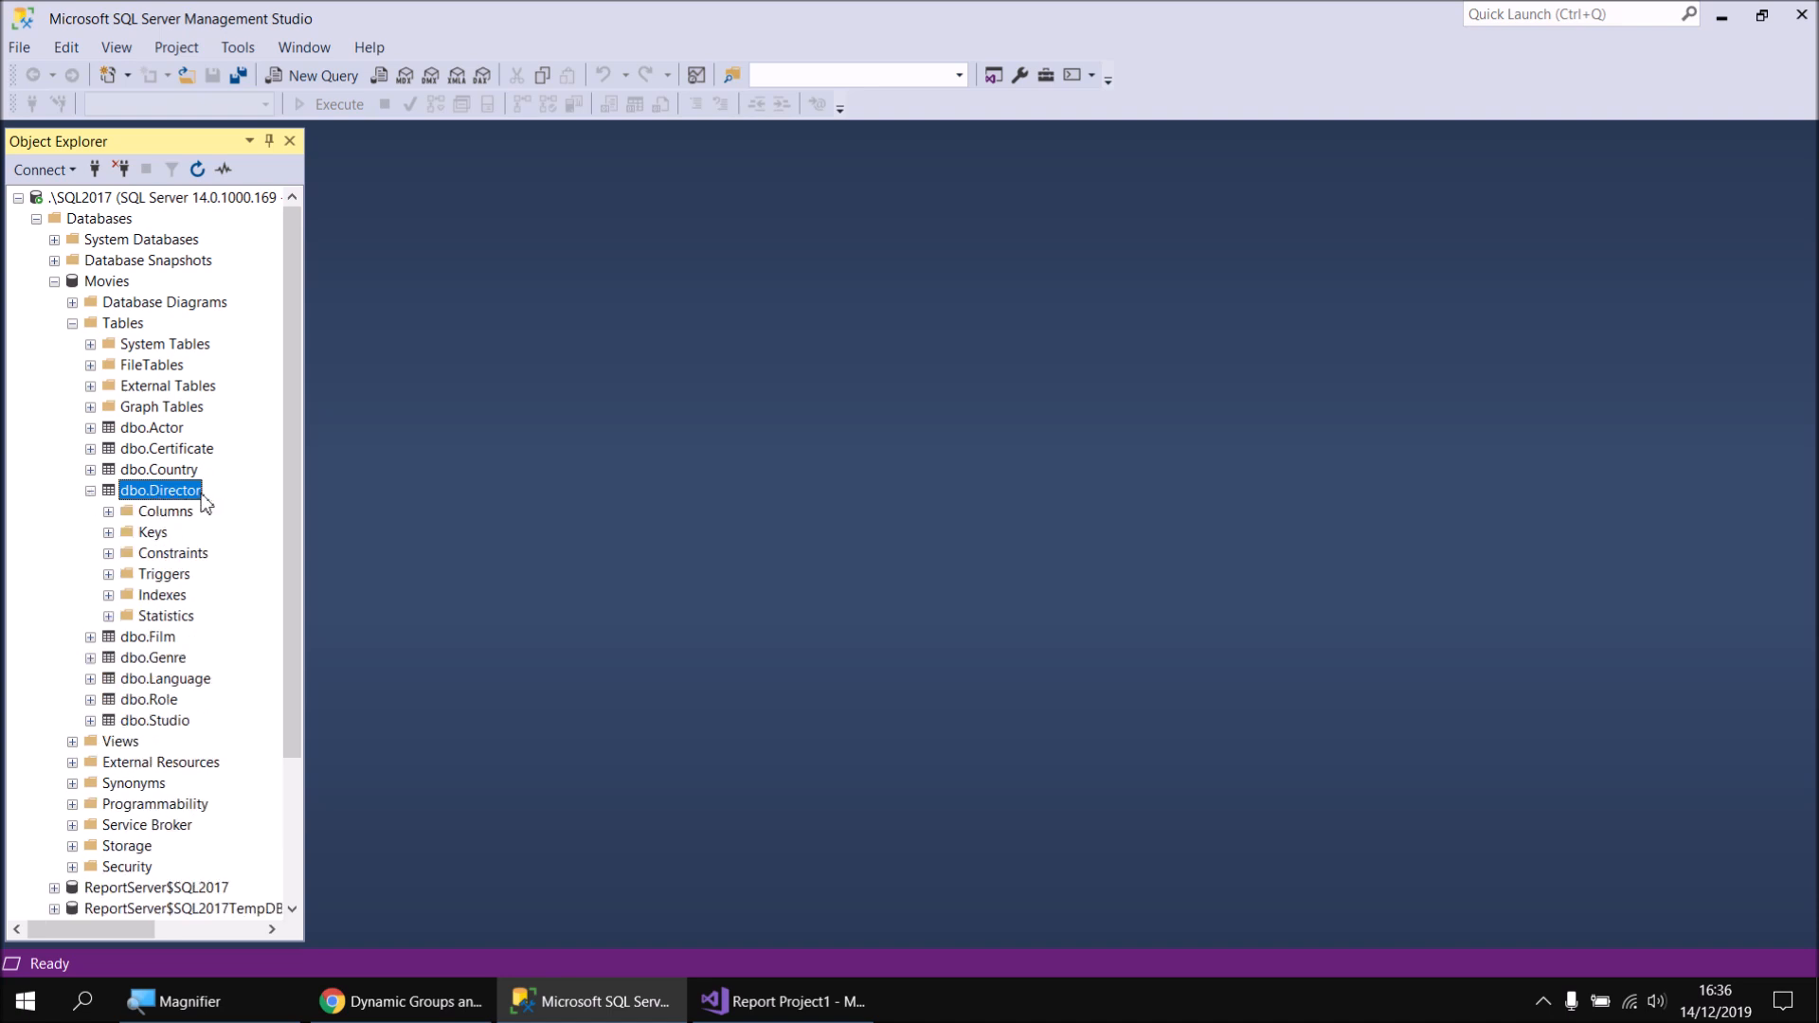
left_click(109, 513)
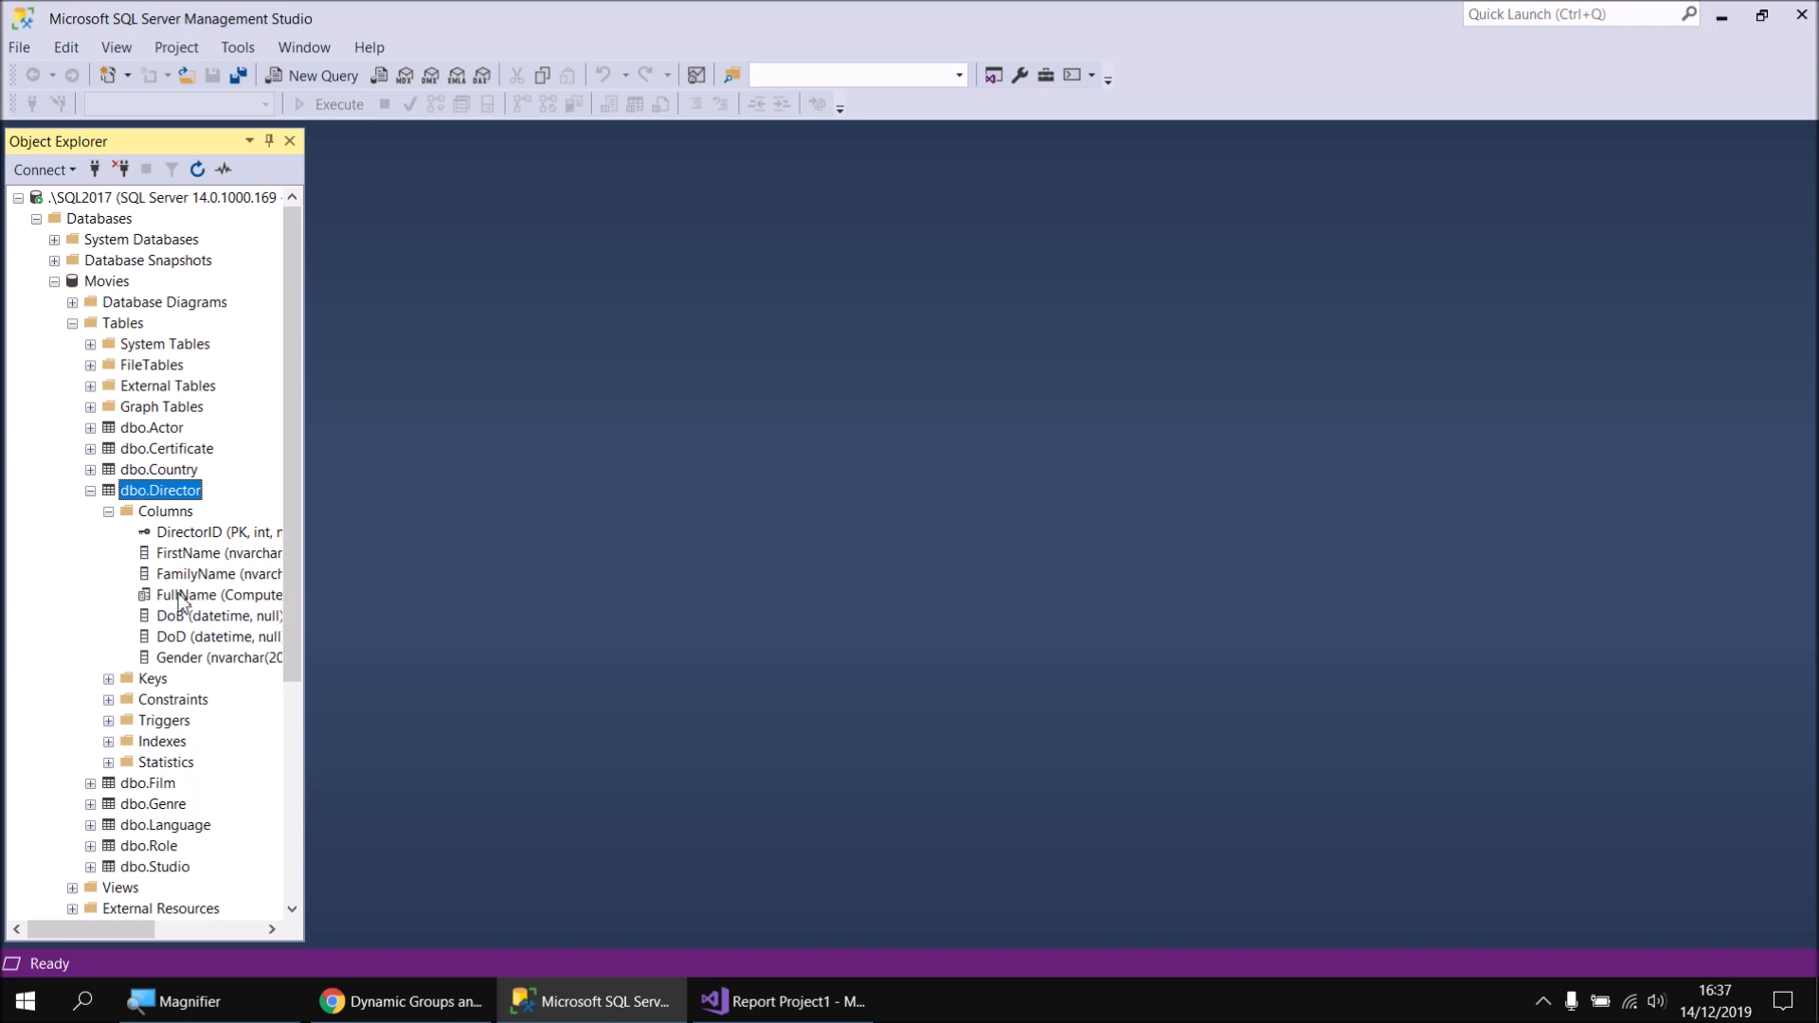
Back in the Visual Studio report design, add an available value labelled Director with the value FullName to the RowGroupField parameter
left_click(771, 1002)
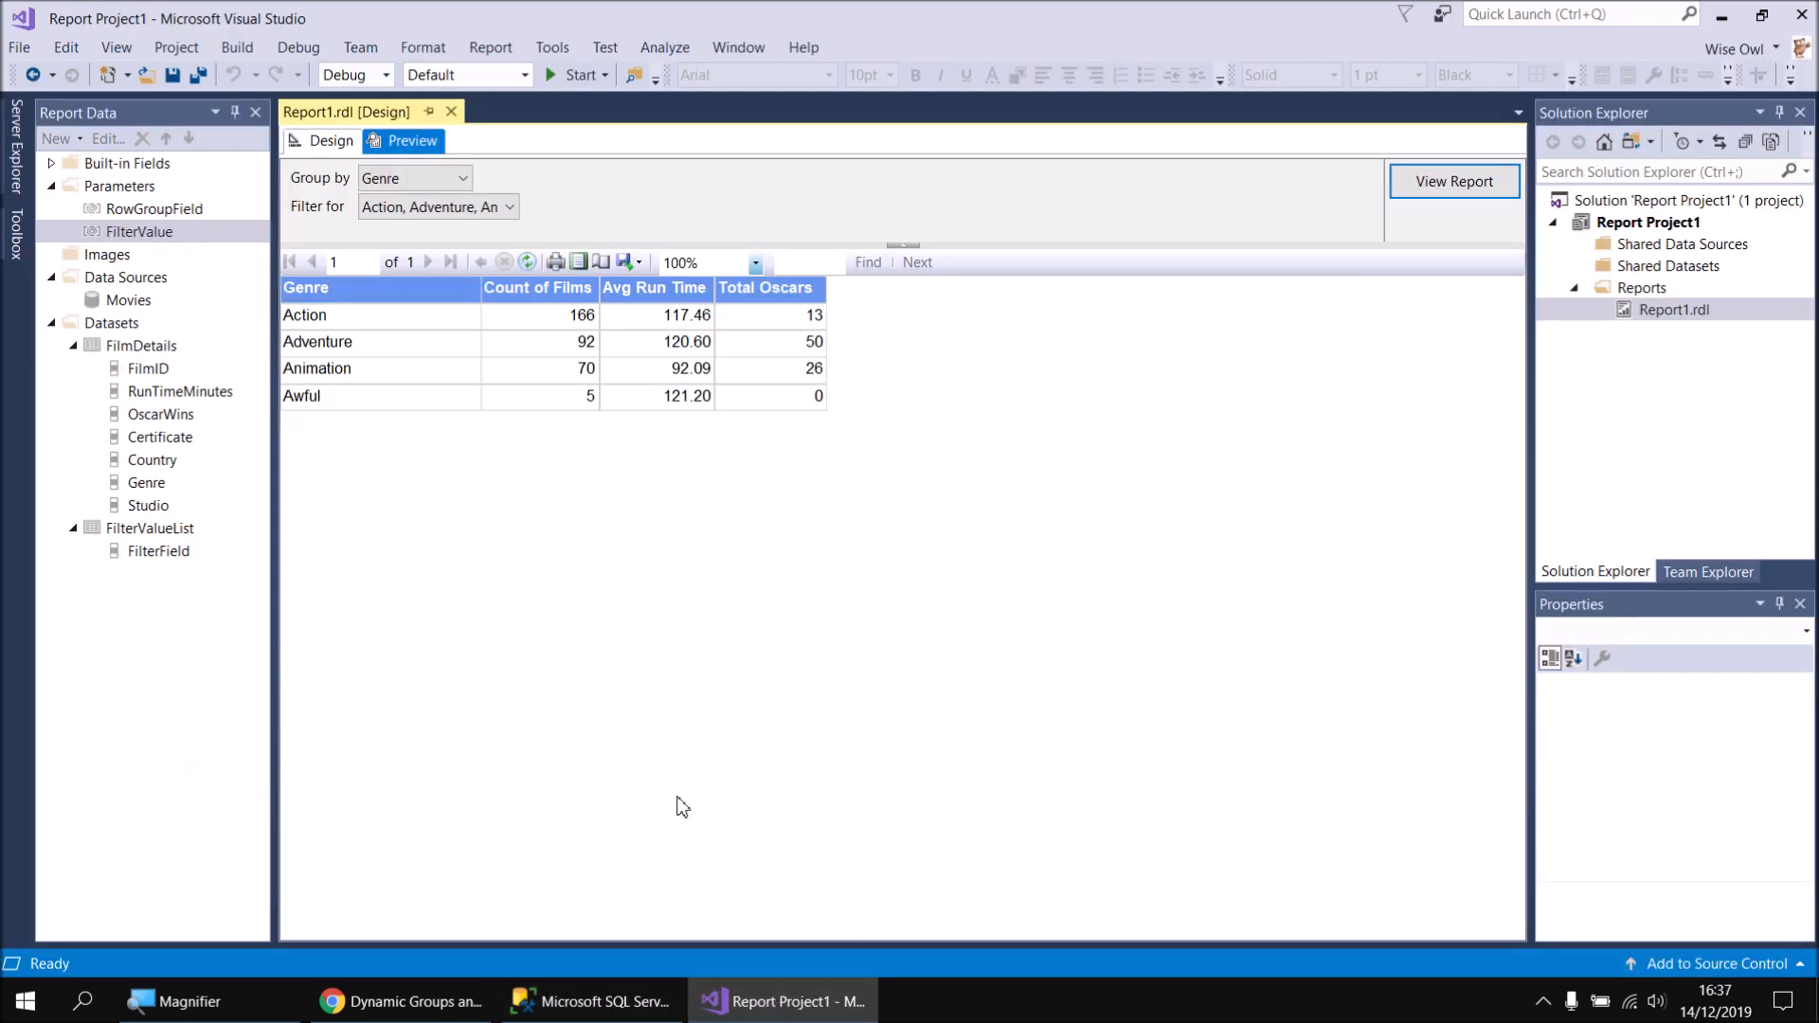
left_click(331, 142)
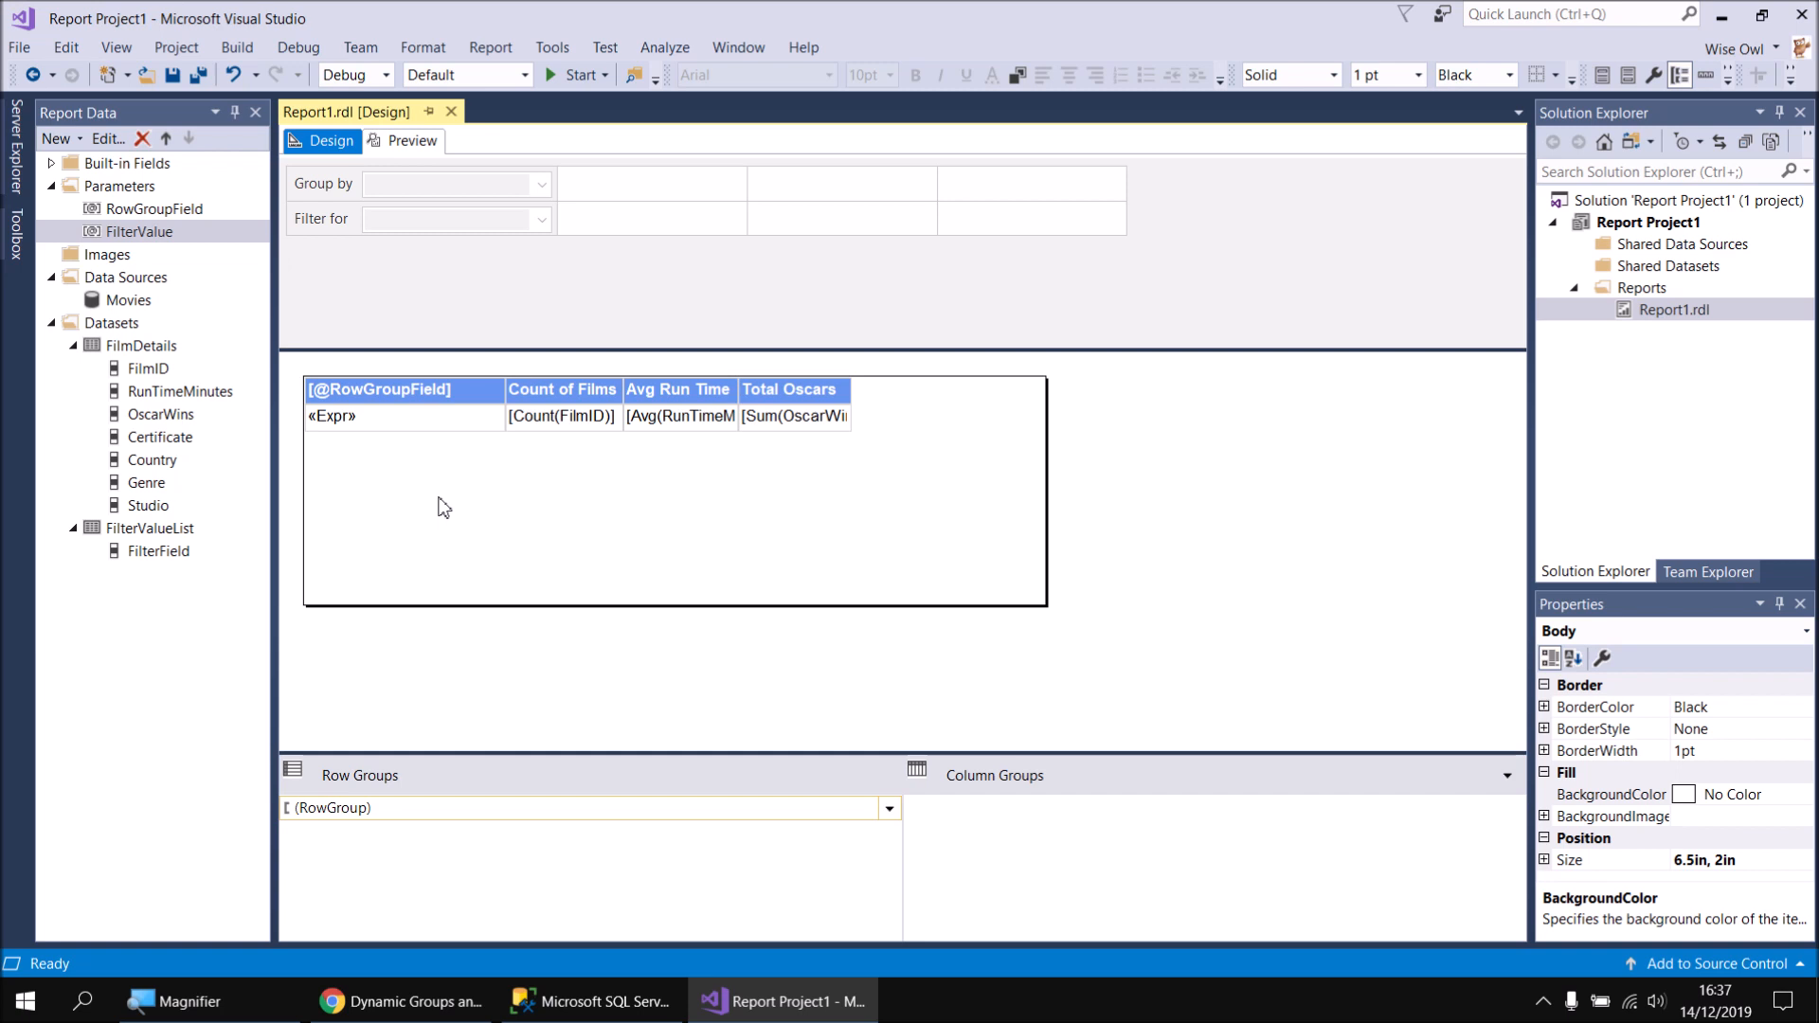
double_click(190, 208)
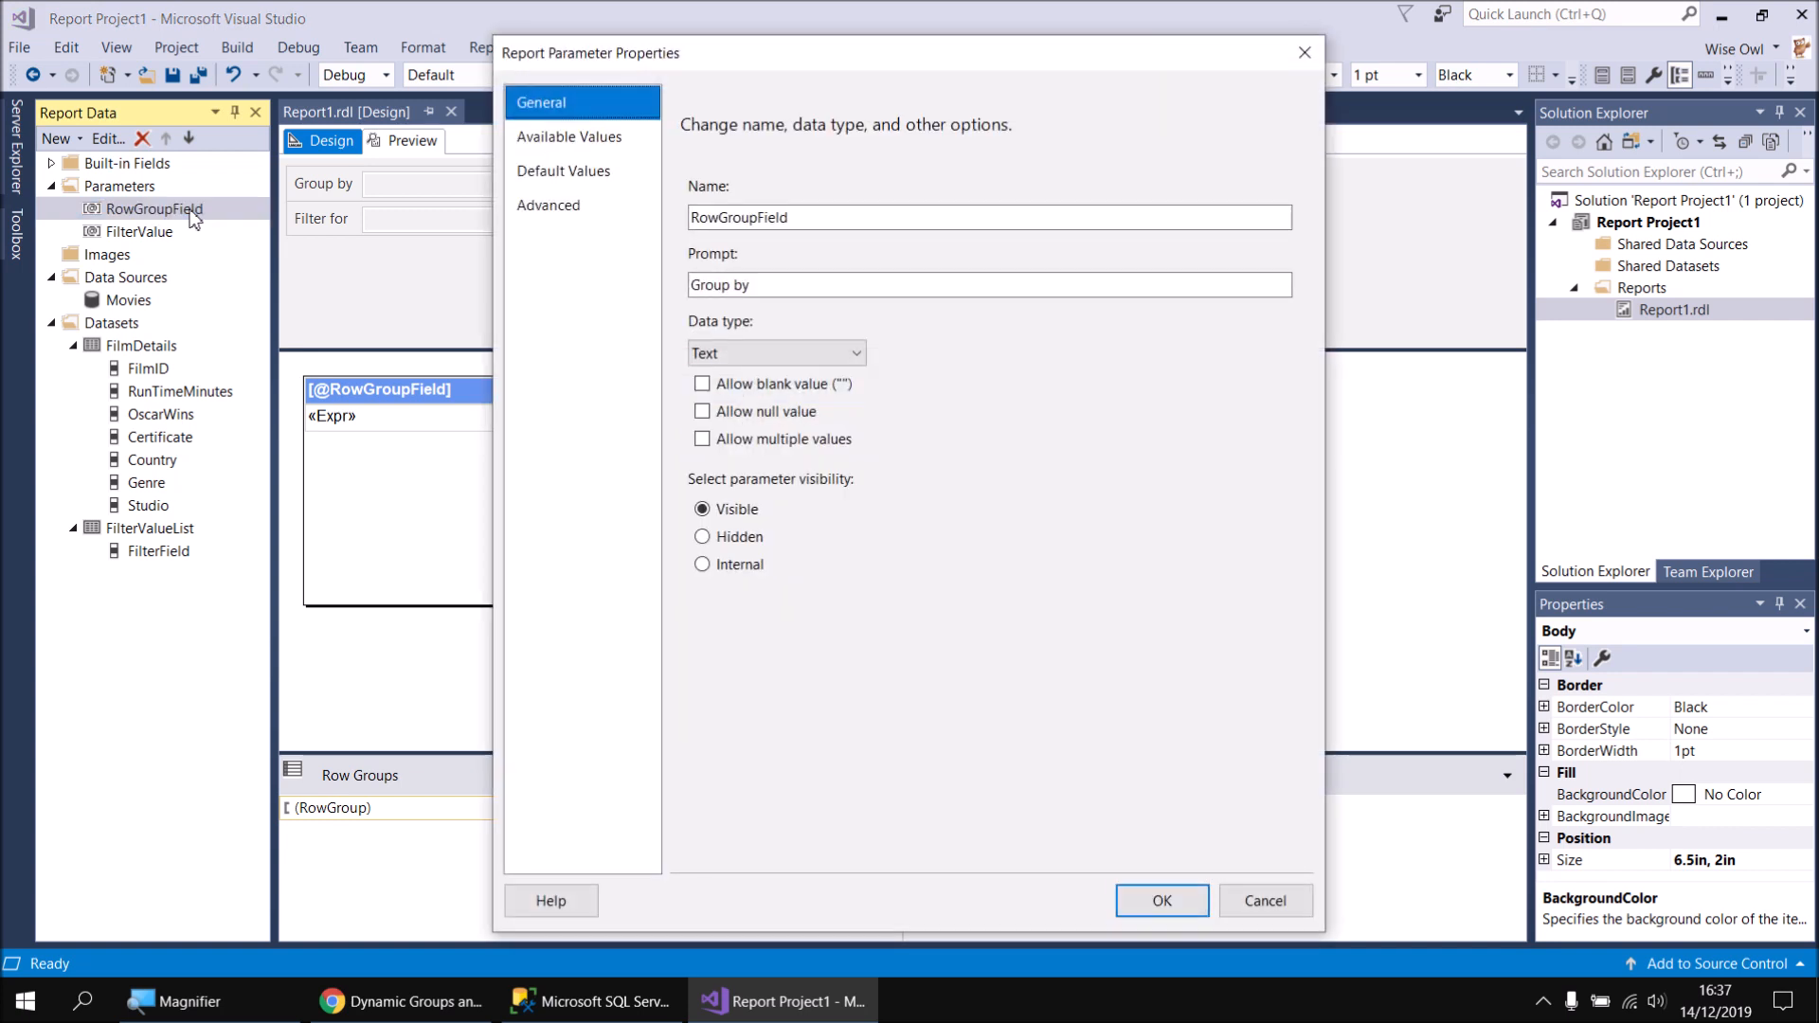
left_click(595, 139)
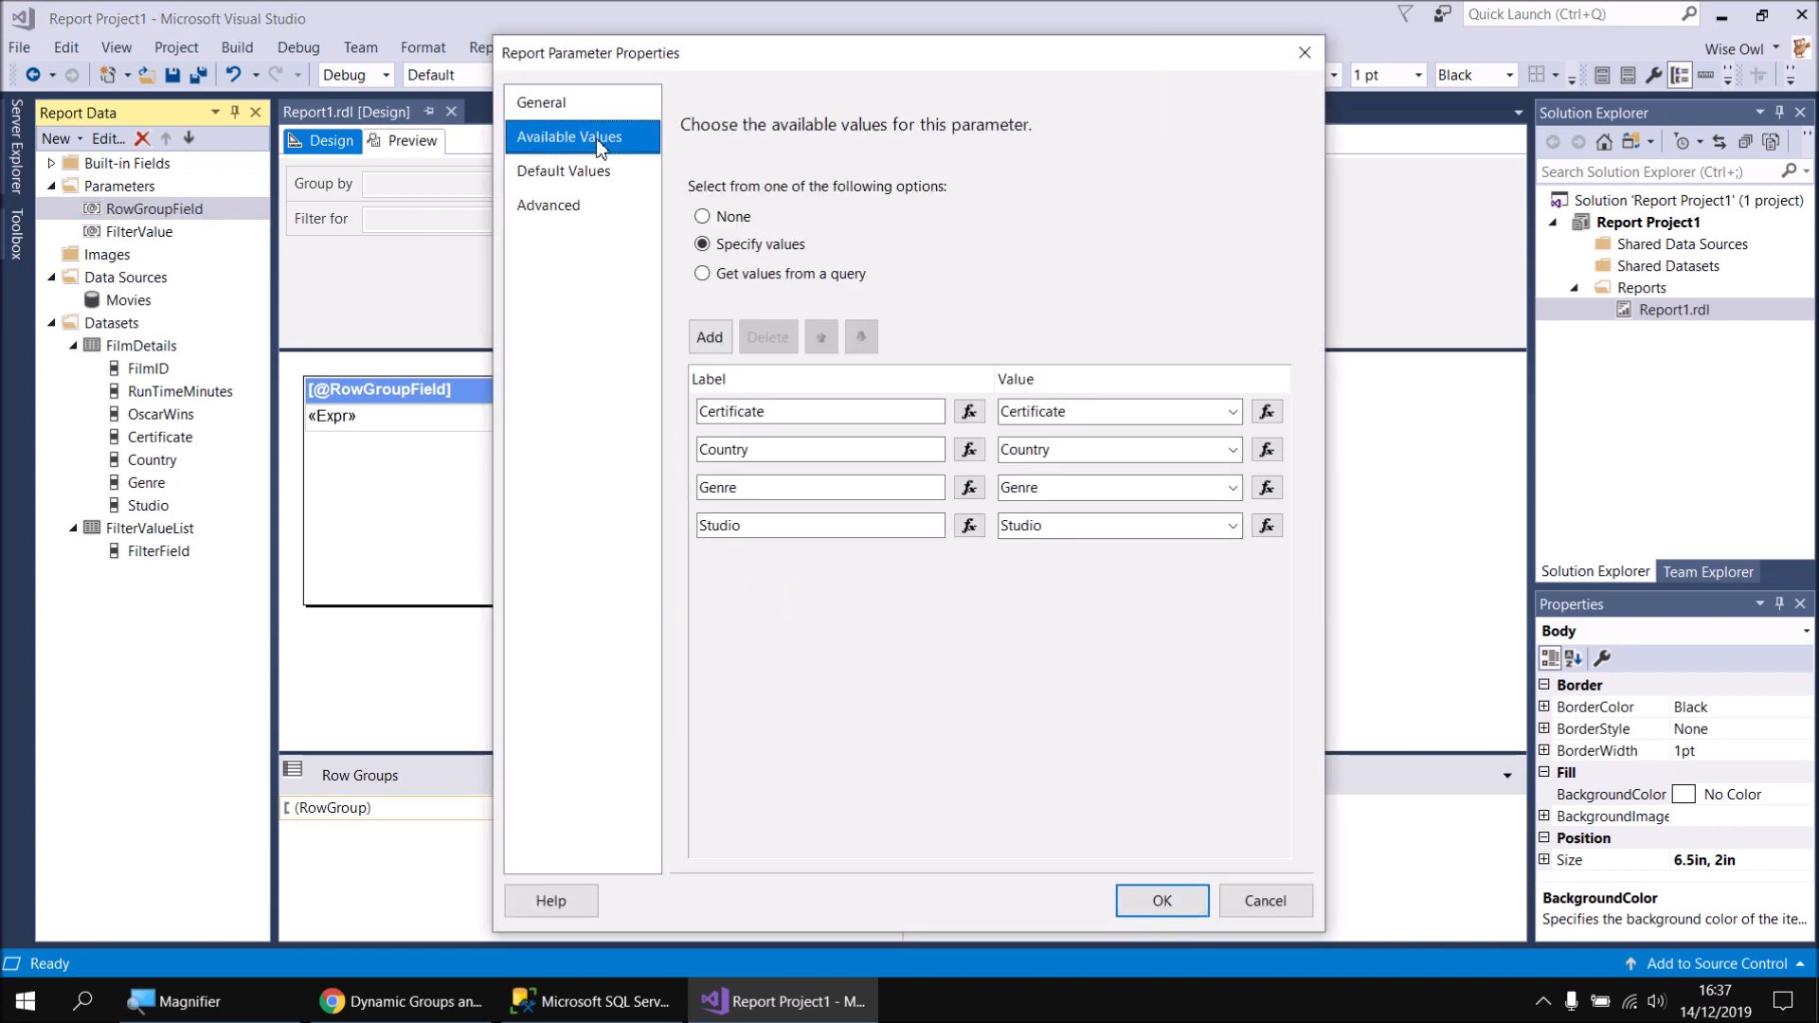
left_click(709, 337)
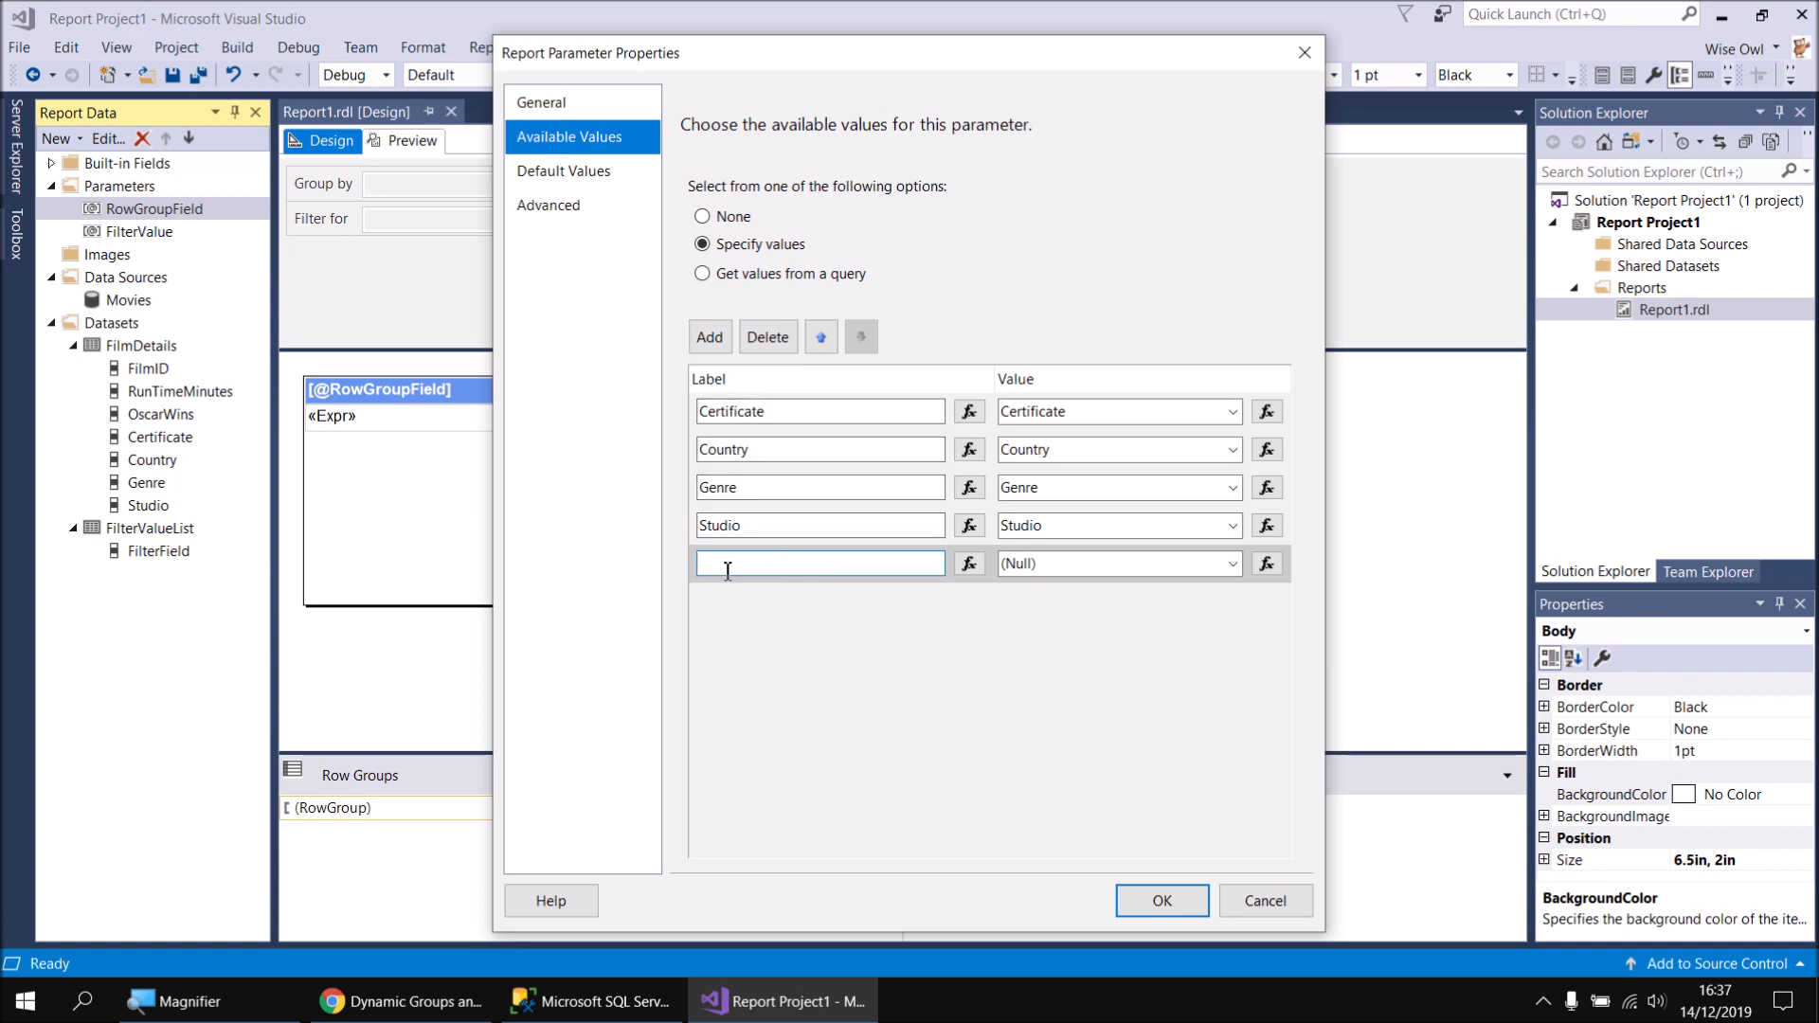
left_click(408, 1001)
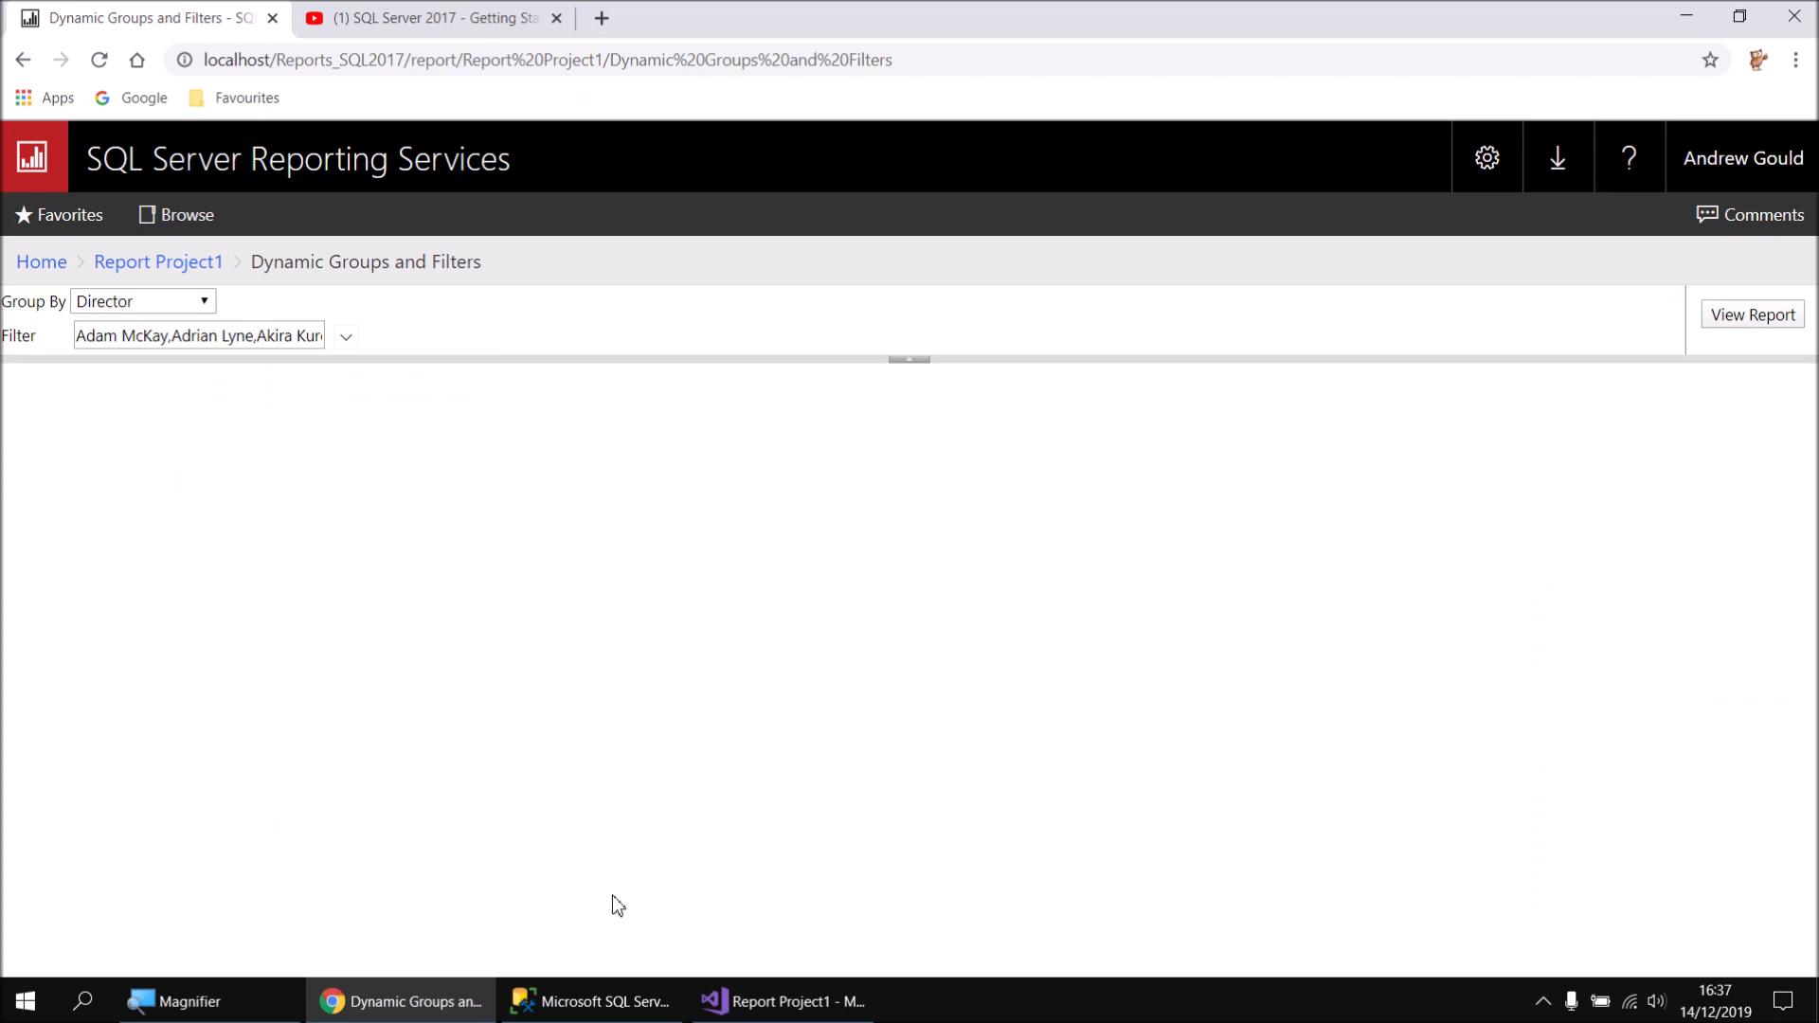
left_click(782, 1001)
type("Director")
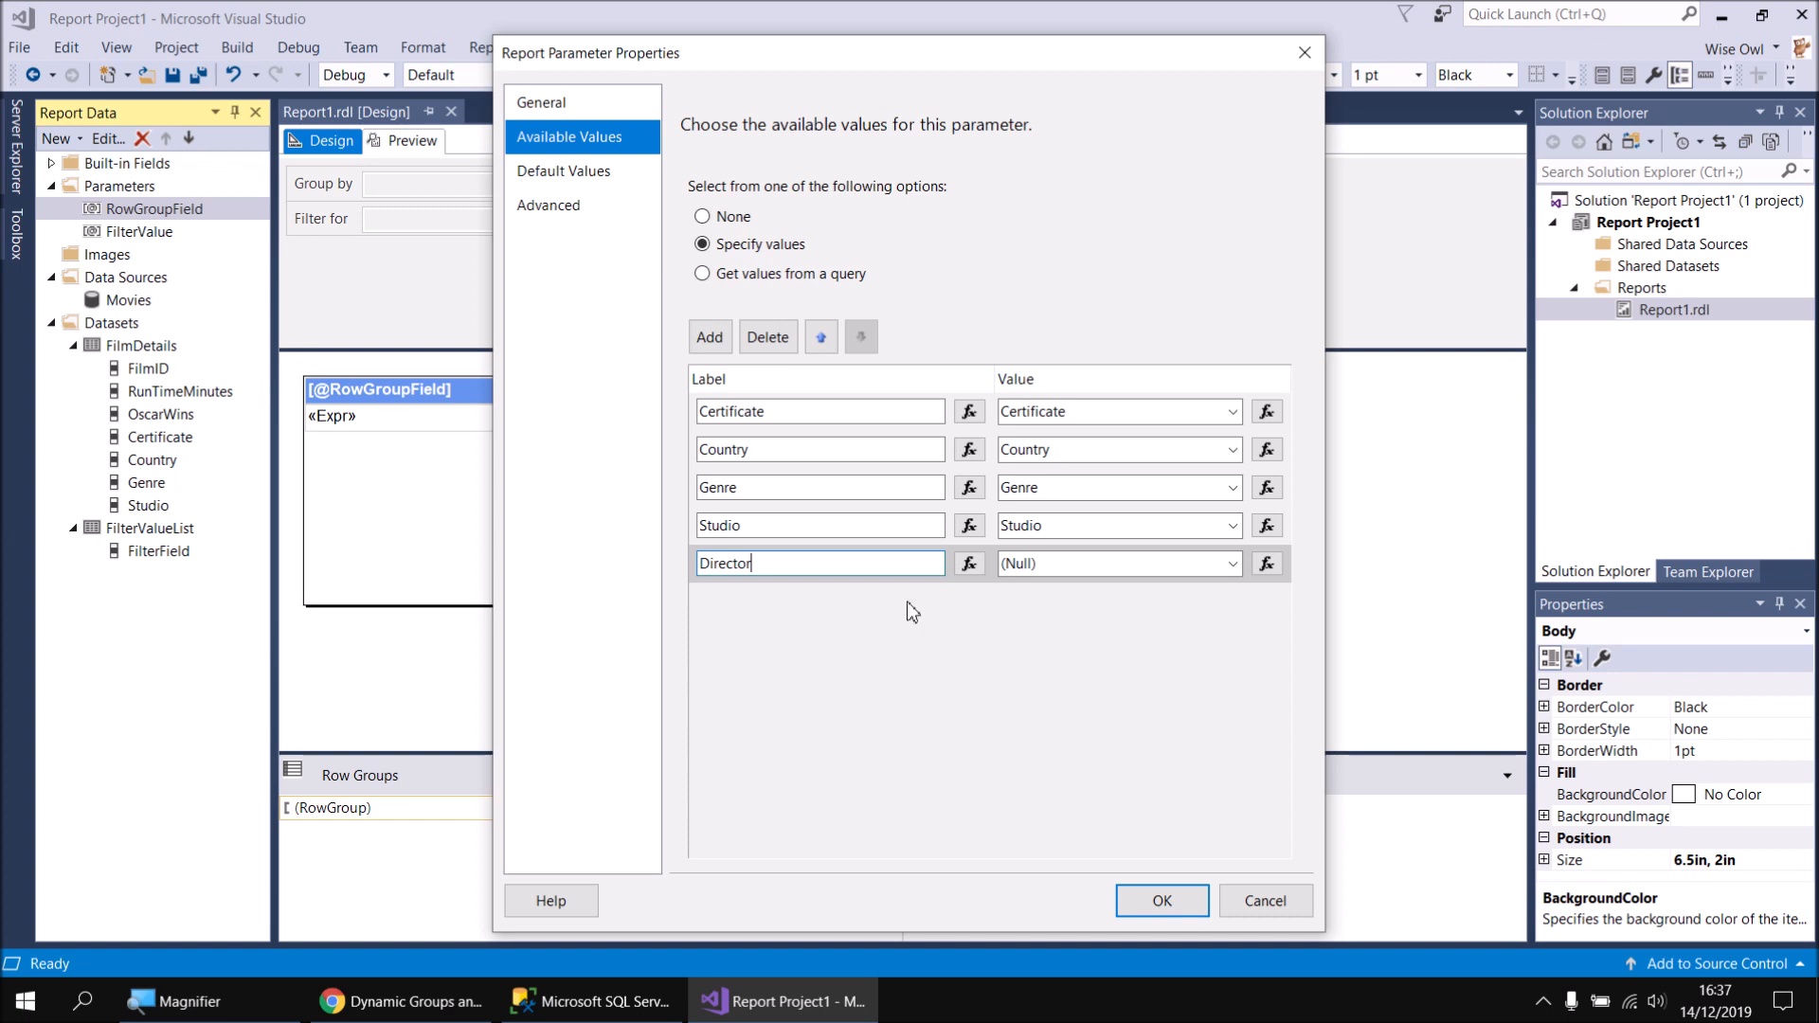
key("Tab")
key("Tab")
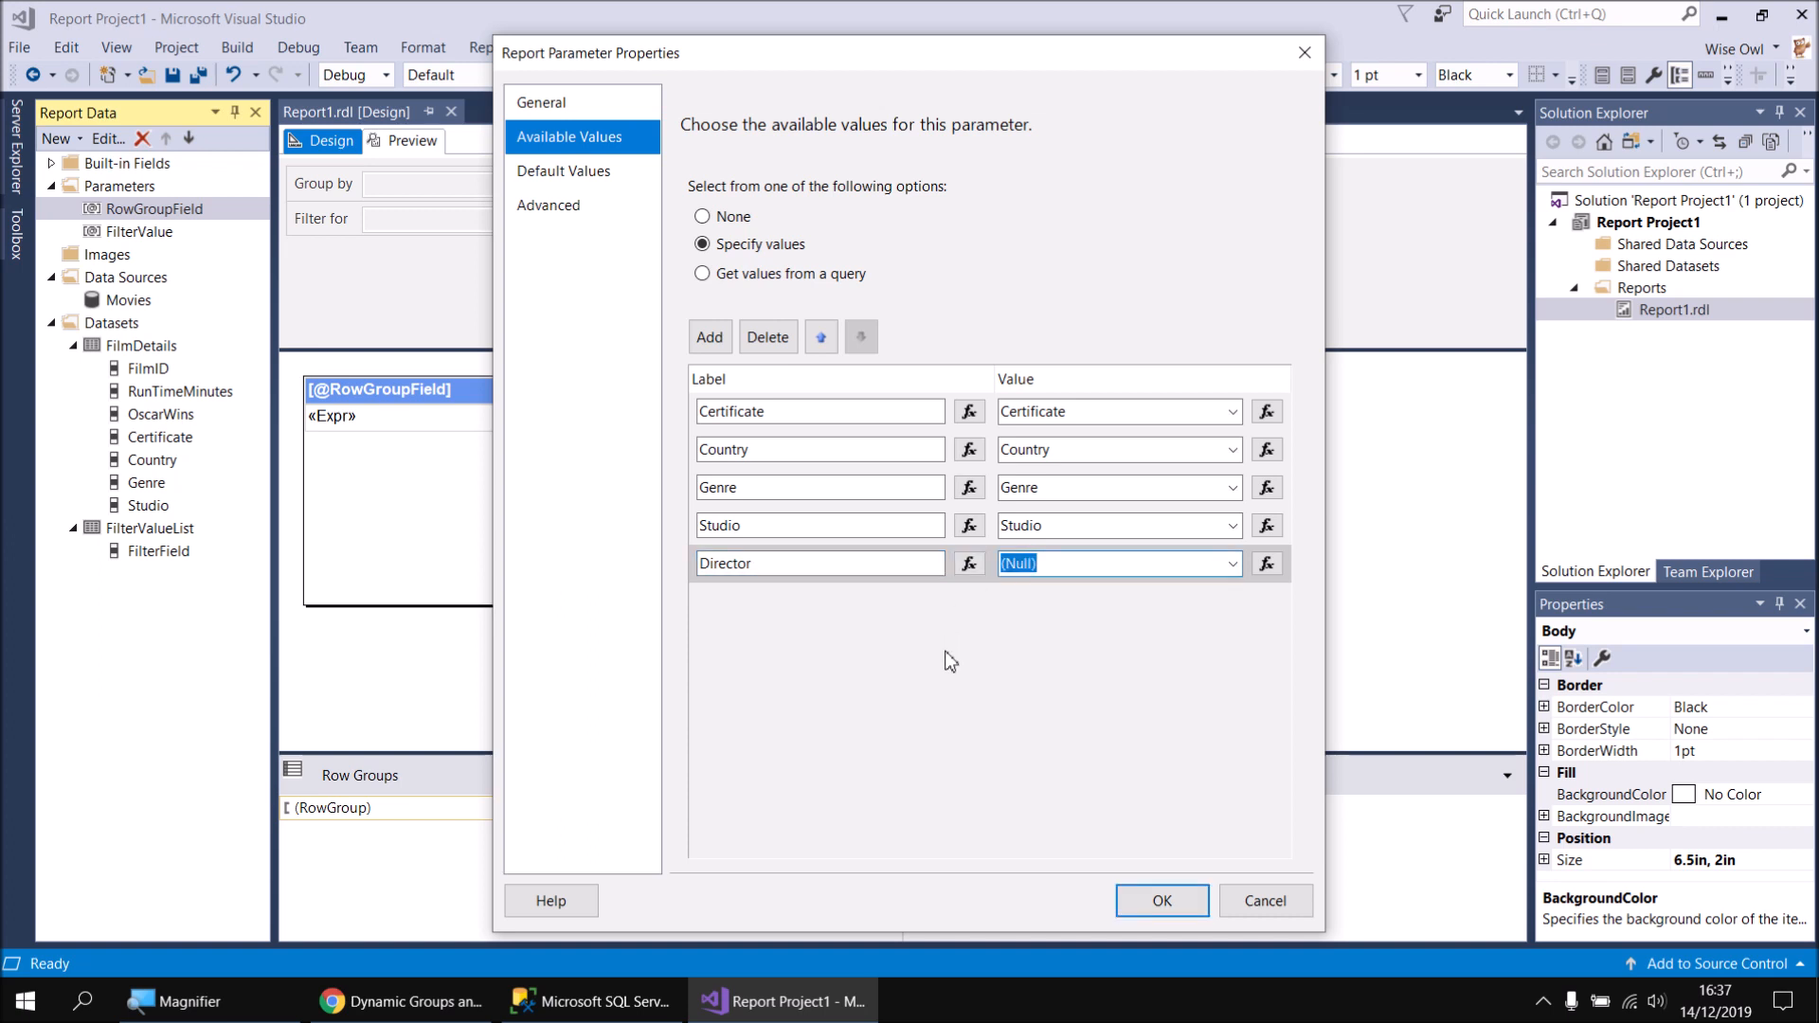
type("Fu")
Move the Director entry up between Country and Genre in the available values and save the RowGroupField parameter
left_click(824, 564)
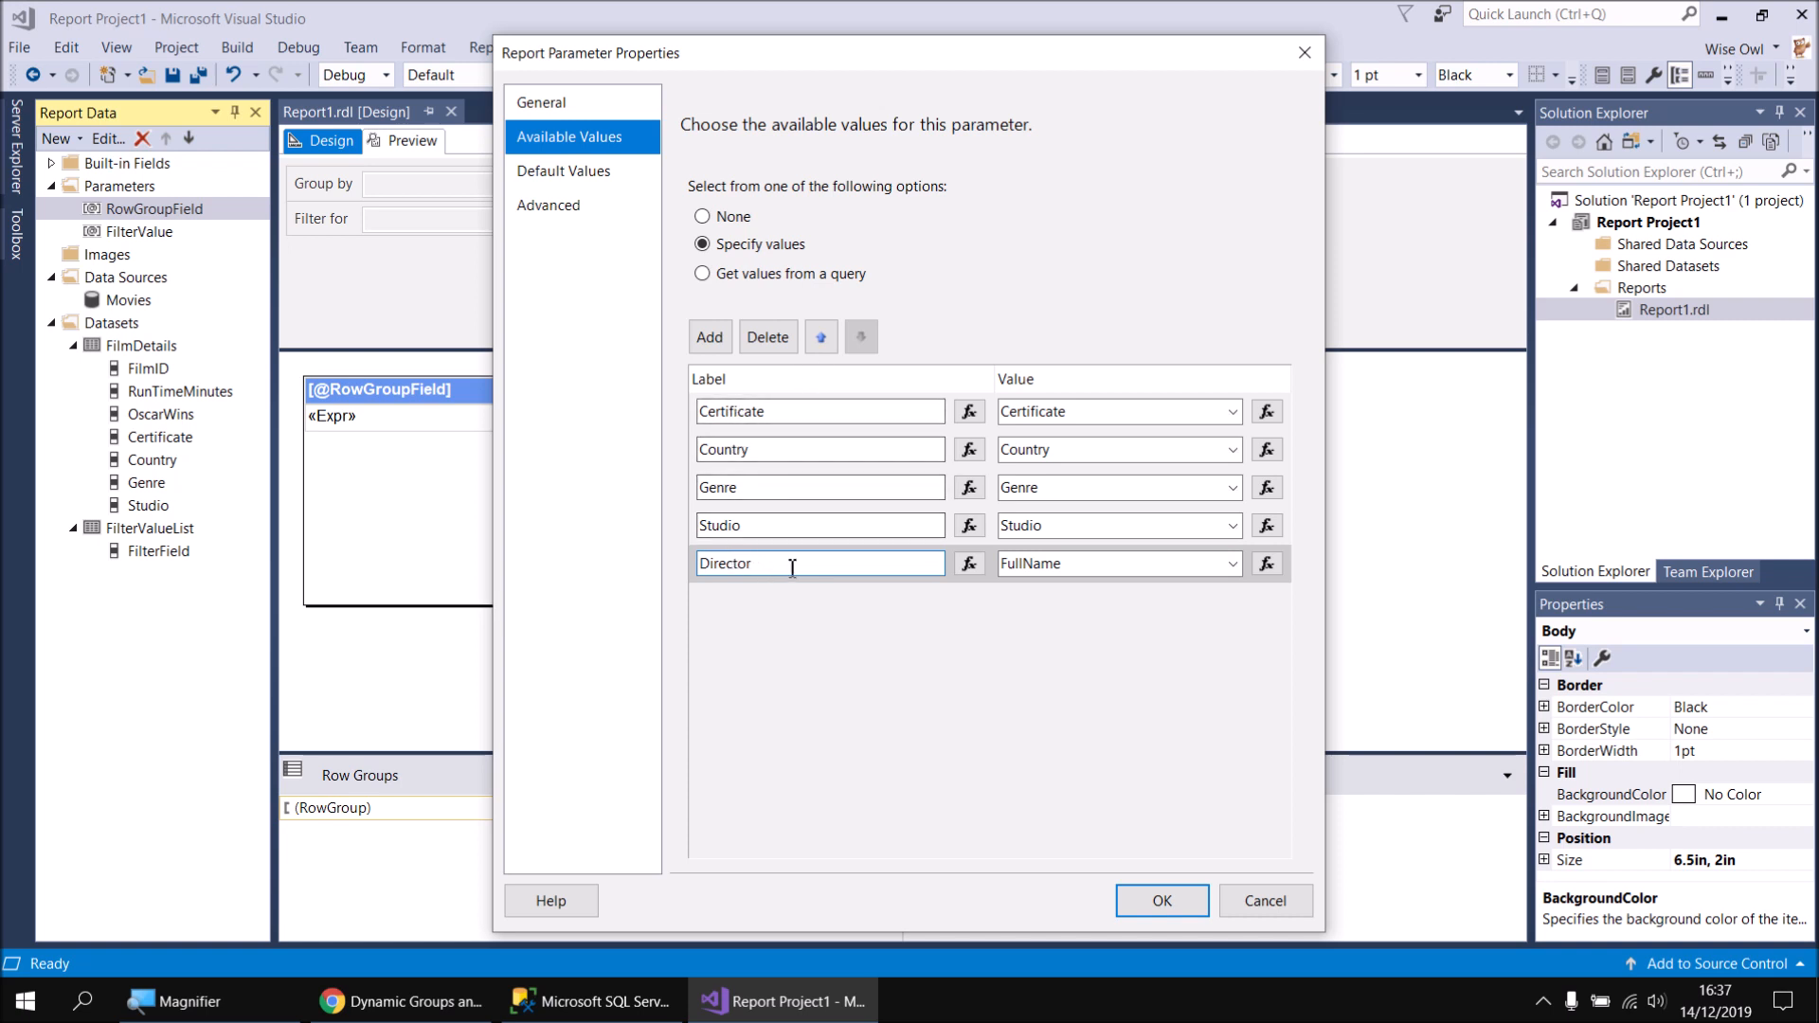
left_click(821, 337)
left_click(821, 337)
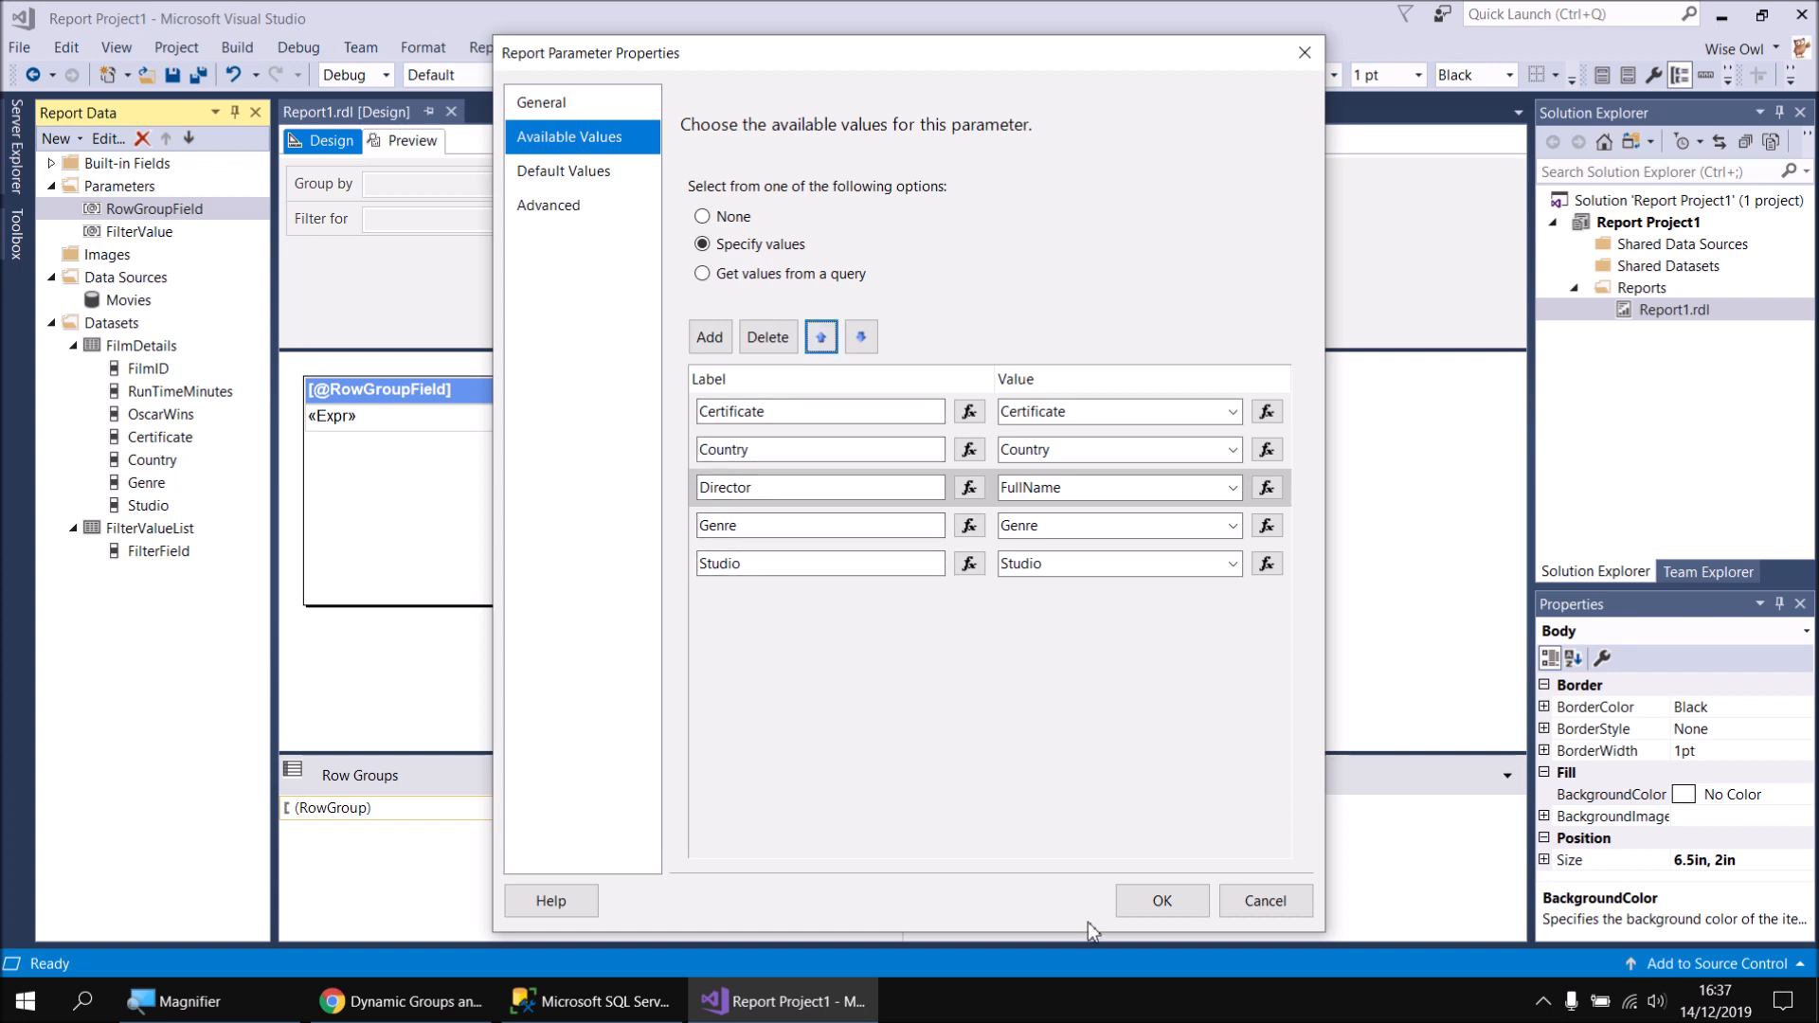
left_click(1162, 899)
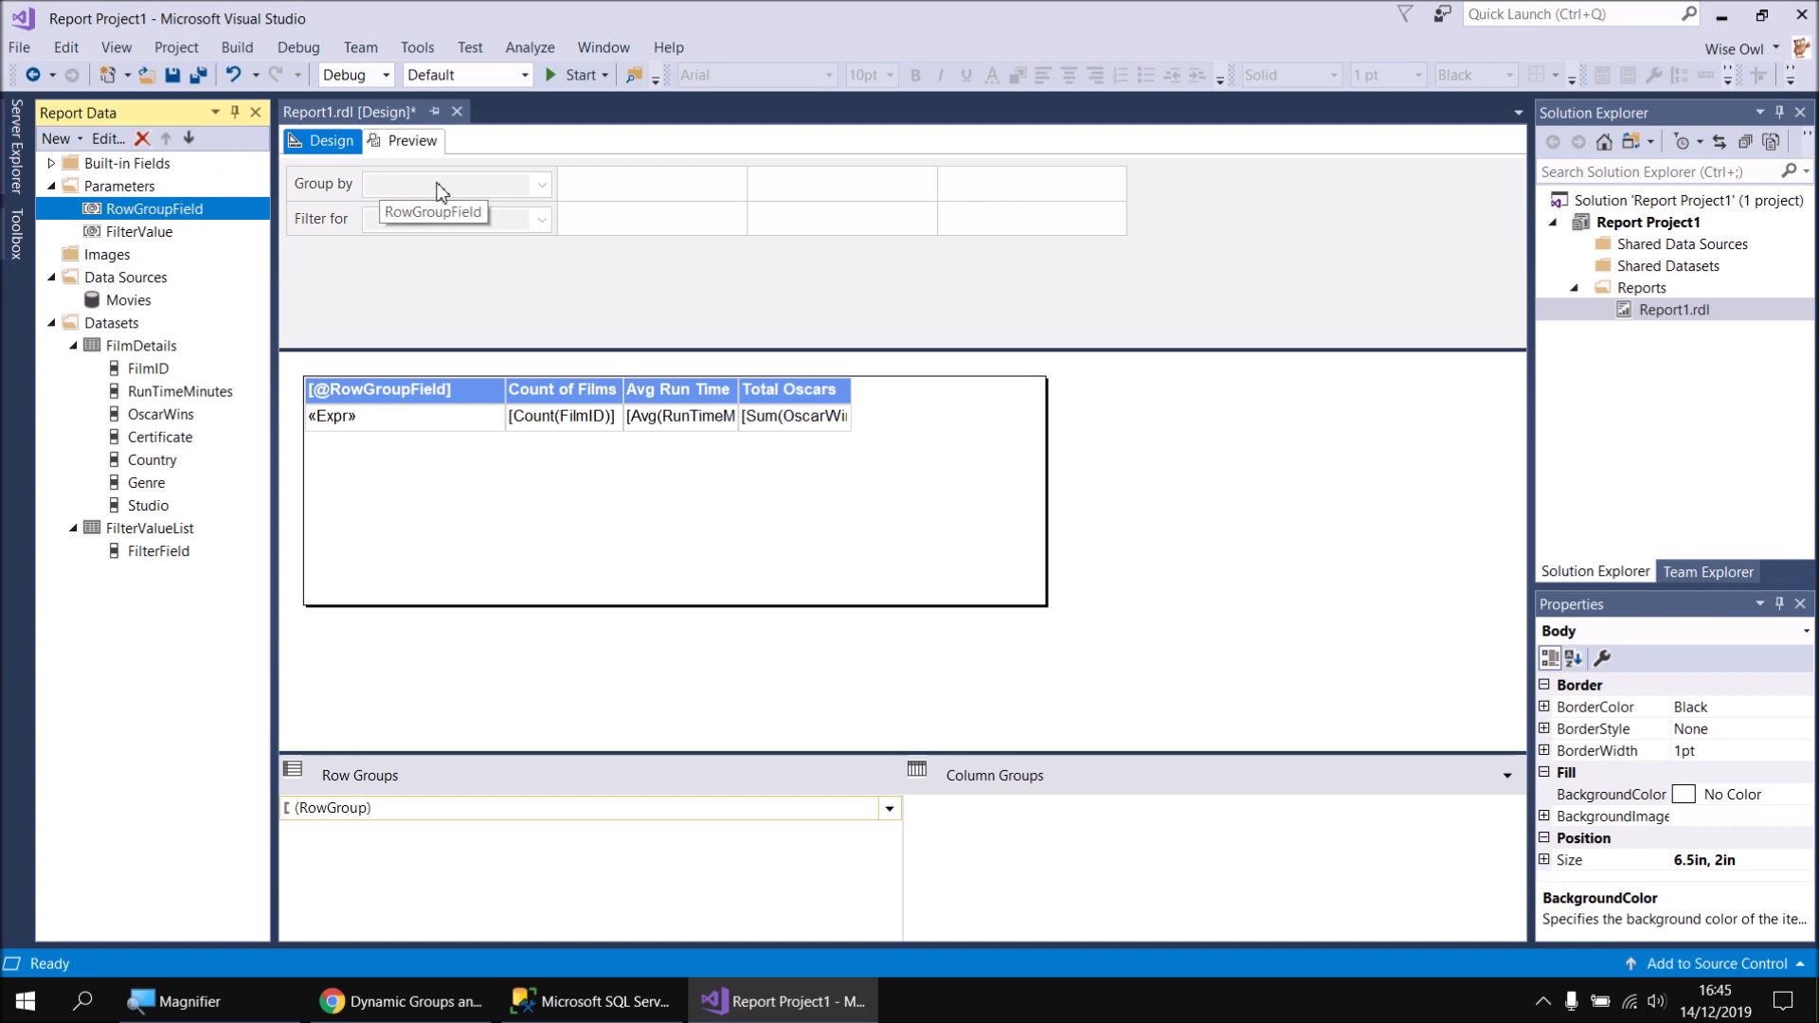
Edit the FilterValueList dataset's query expression so the table name after FROM uses Parameters!RowGroupField.Label, and save the dataset
right_click(169, 537)
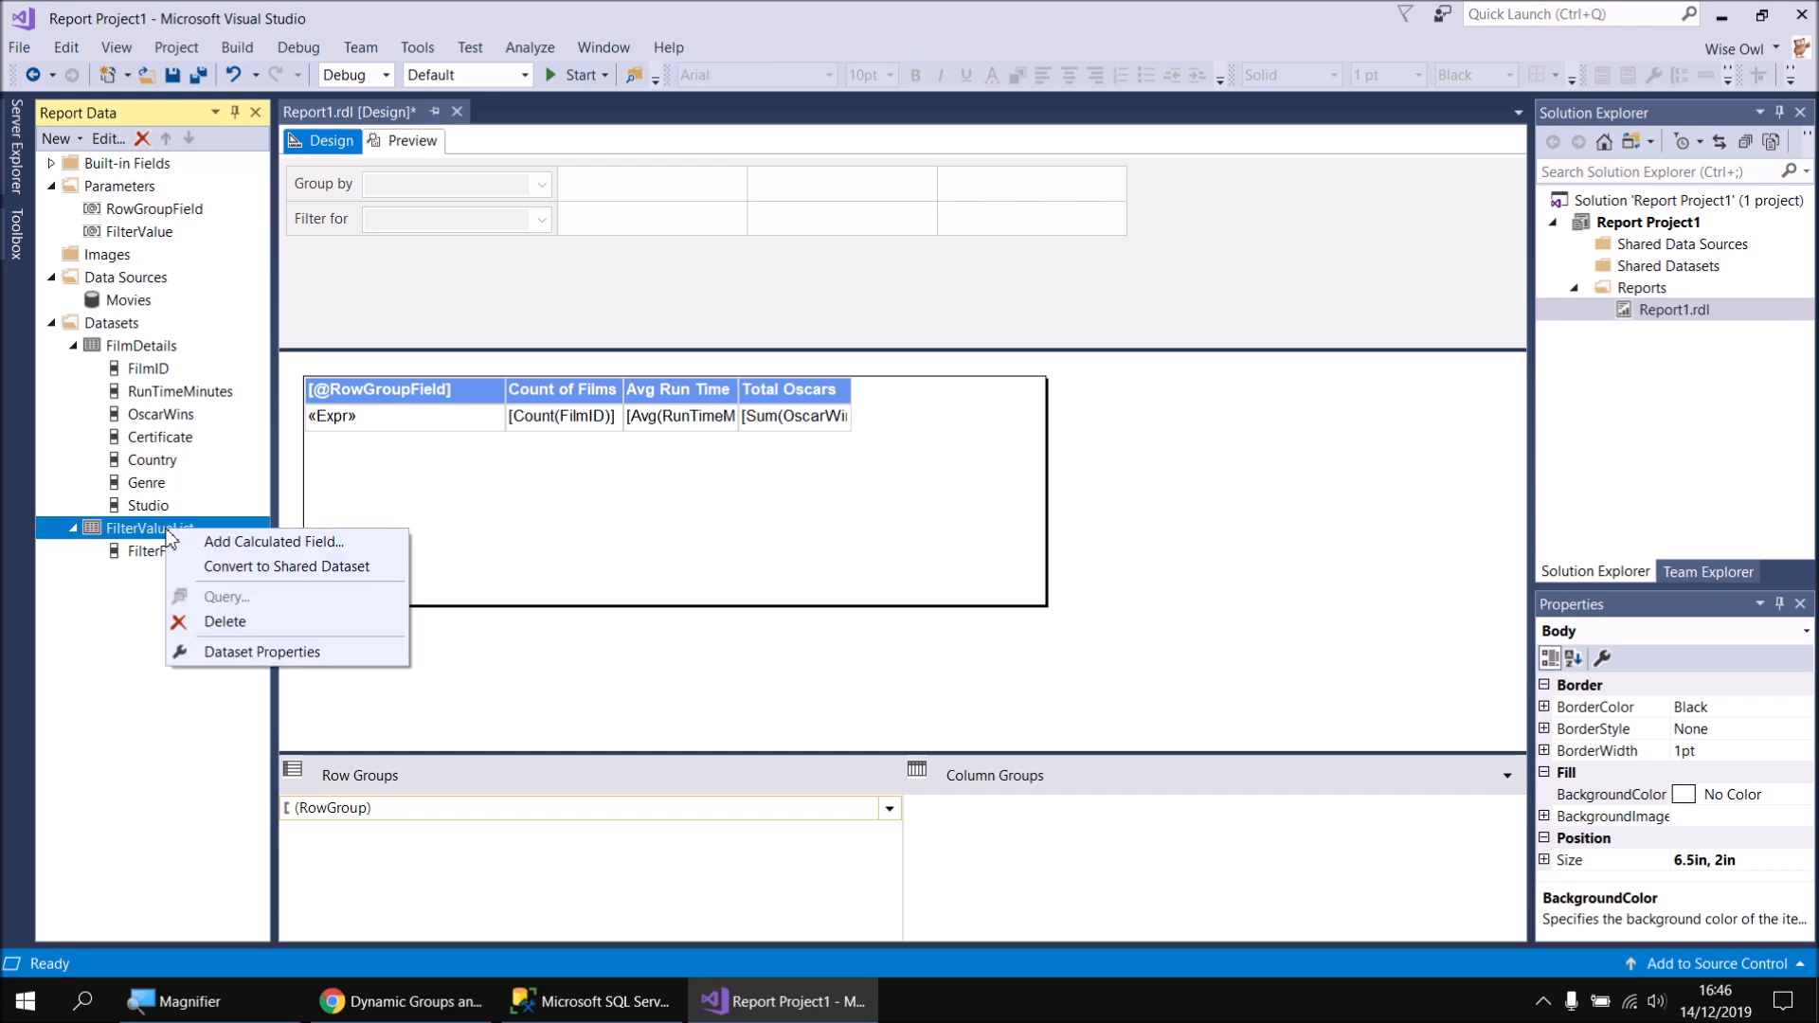
left_click(259, 651)
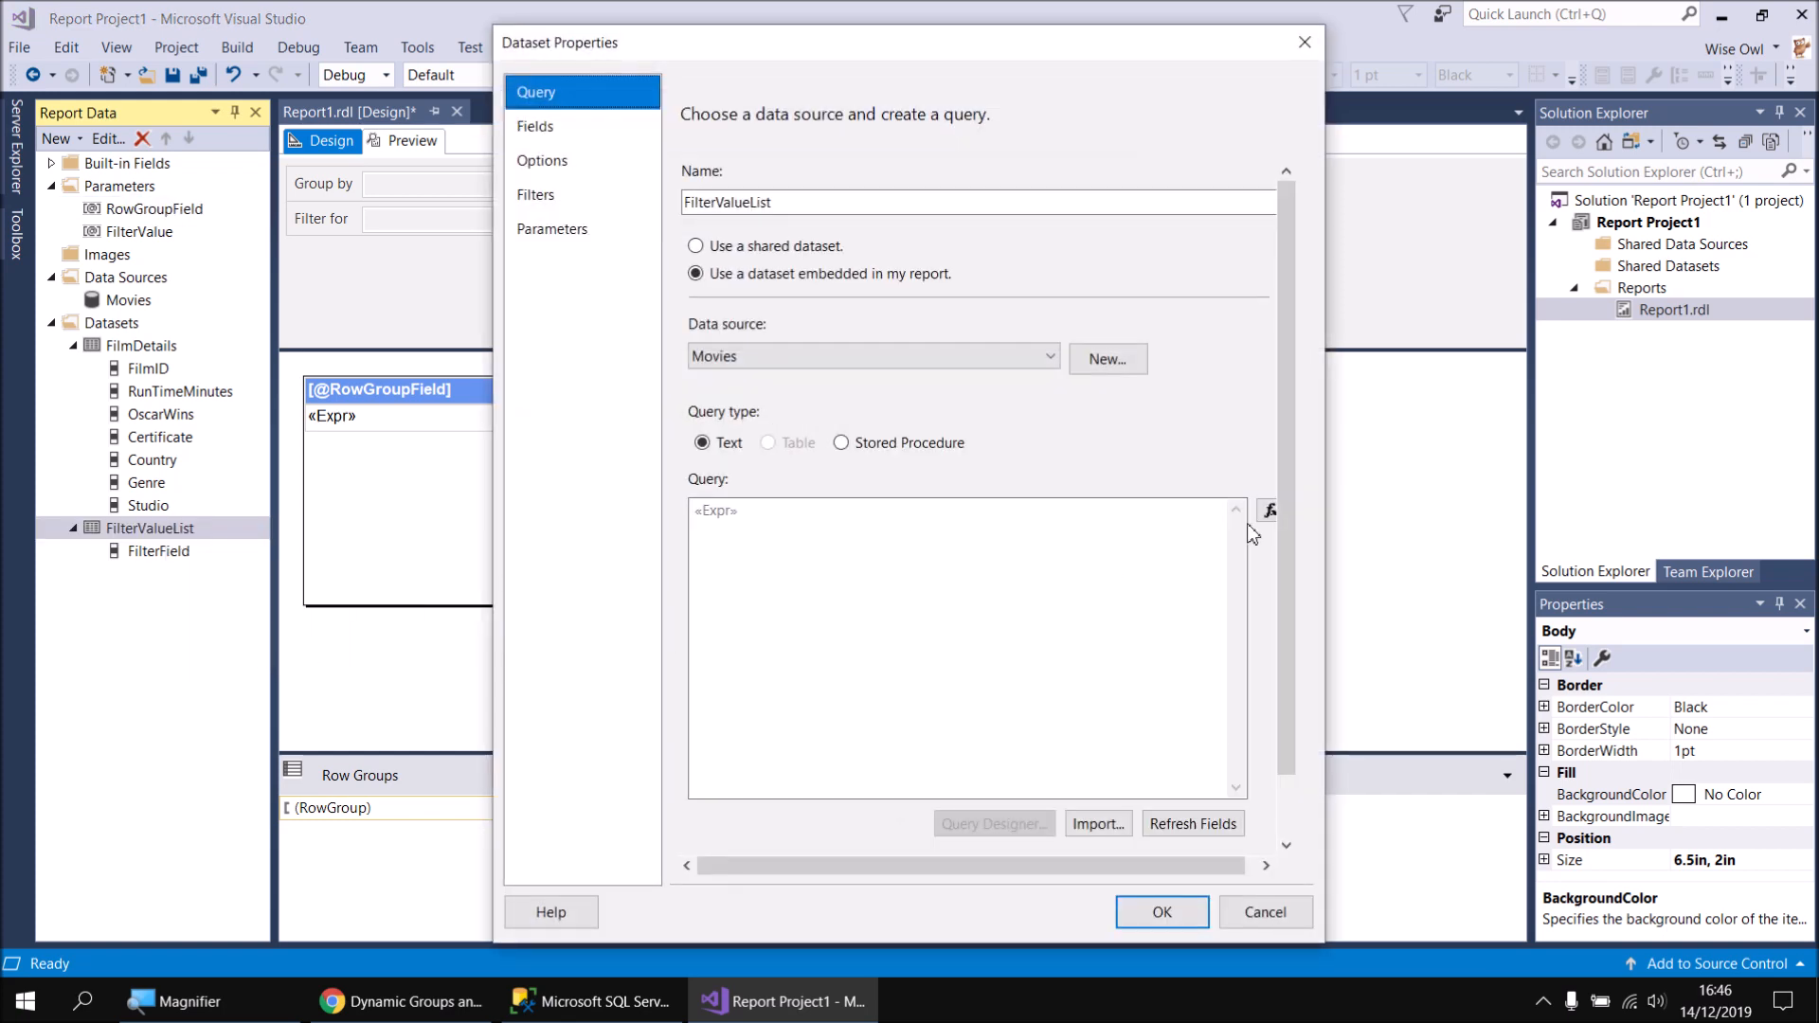
left_click(1269, 513)
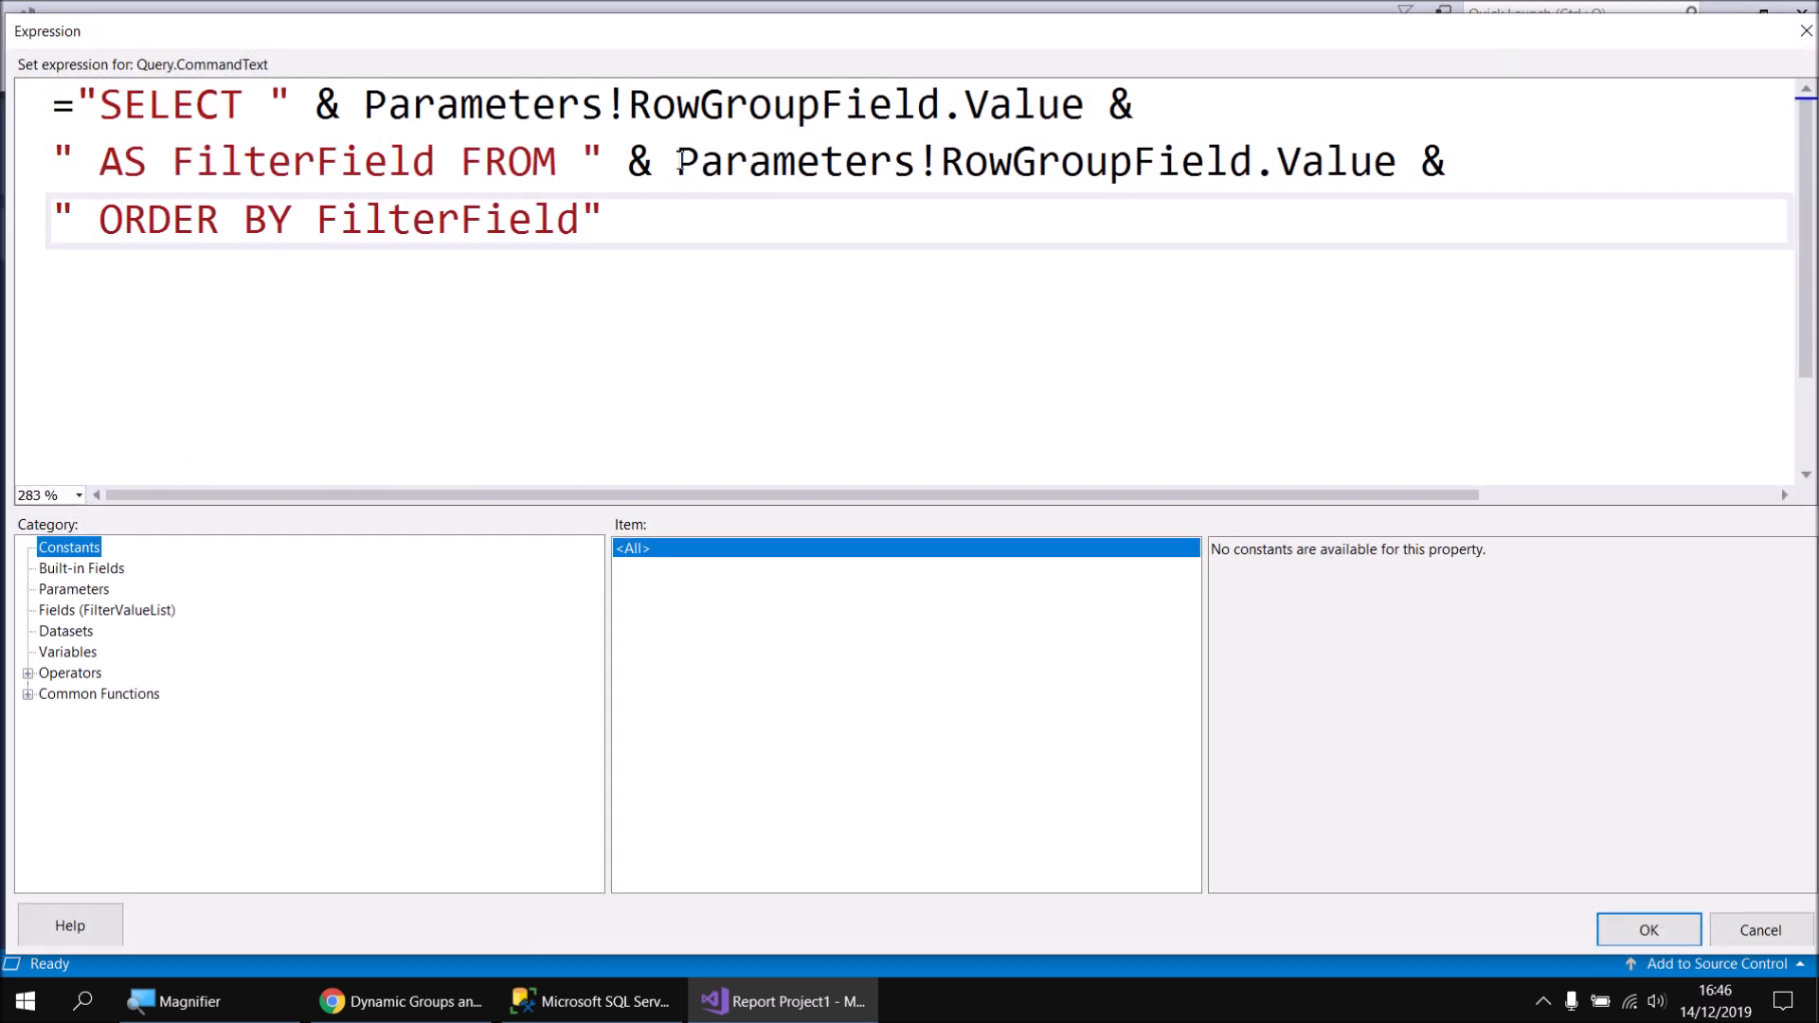
left_click_drag(680, 160, 1393, 159)
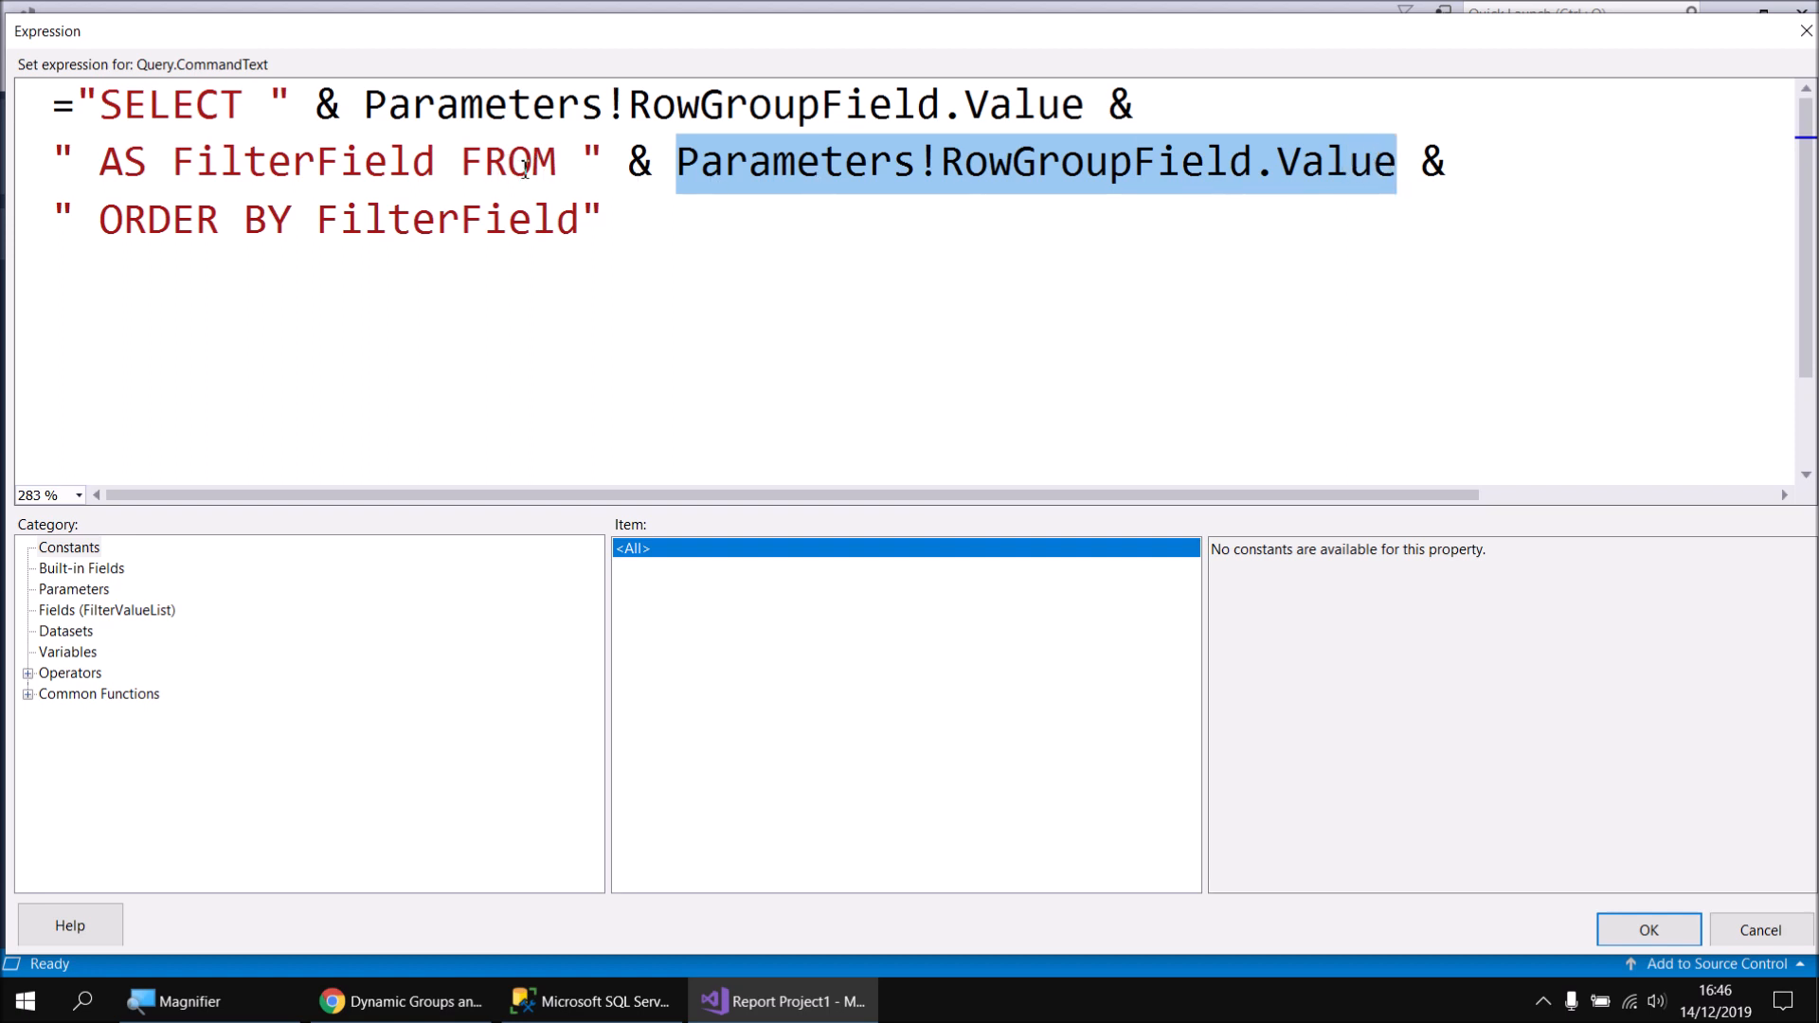
double_click(1313, 170)
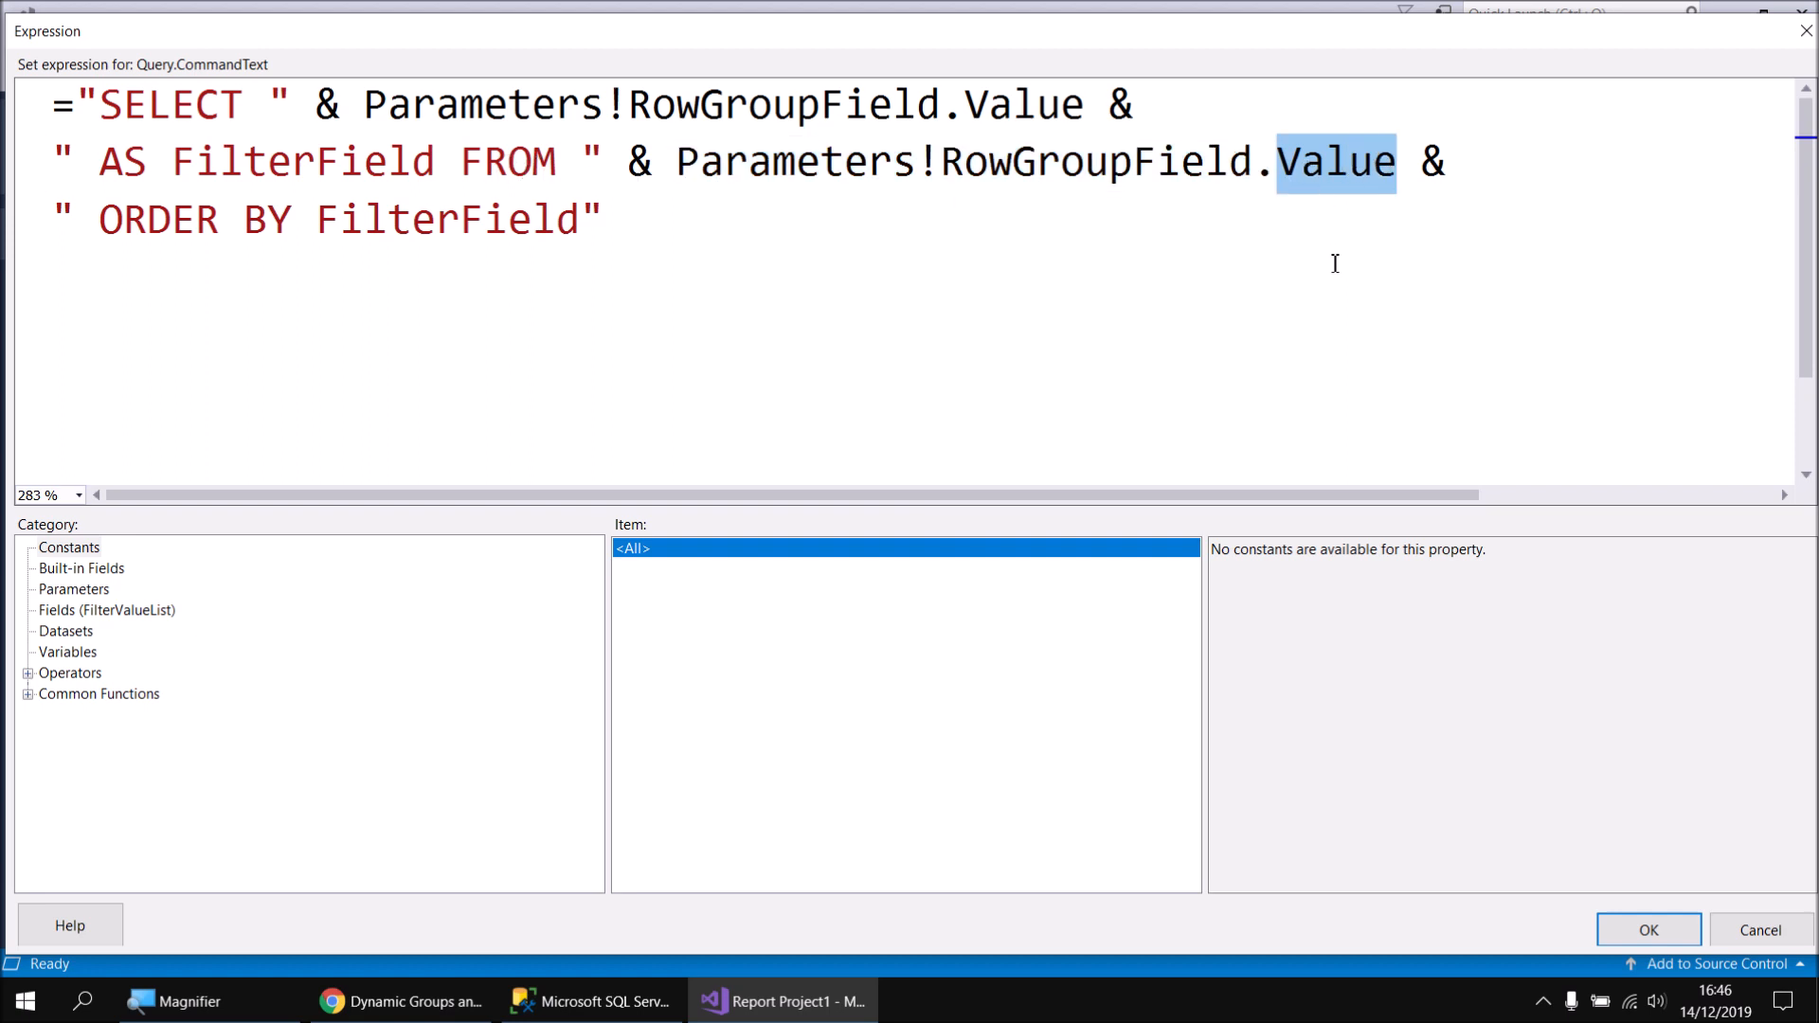
type("Label")
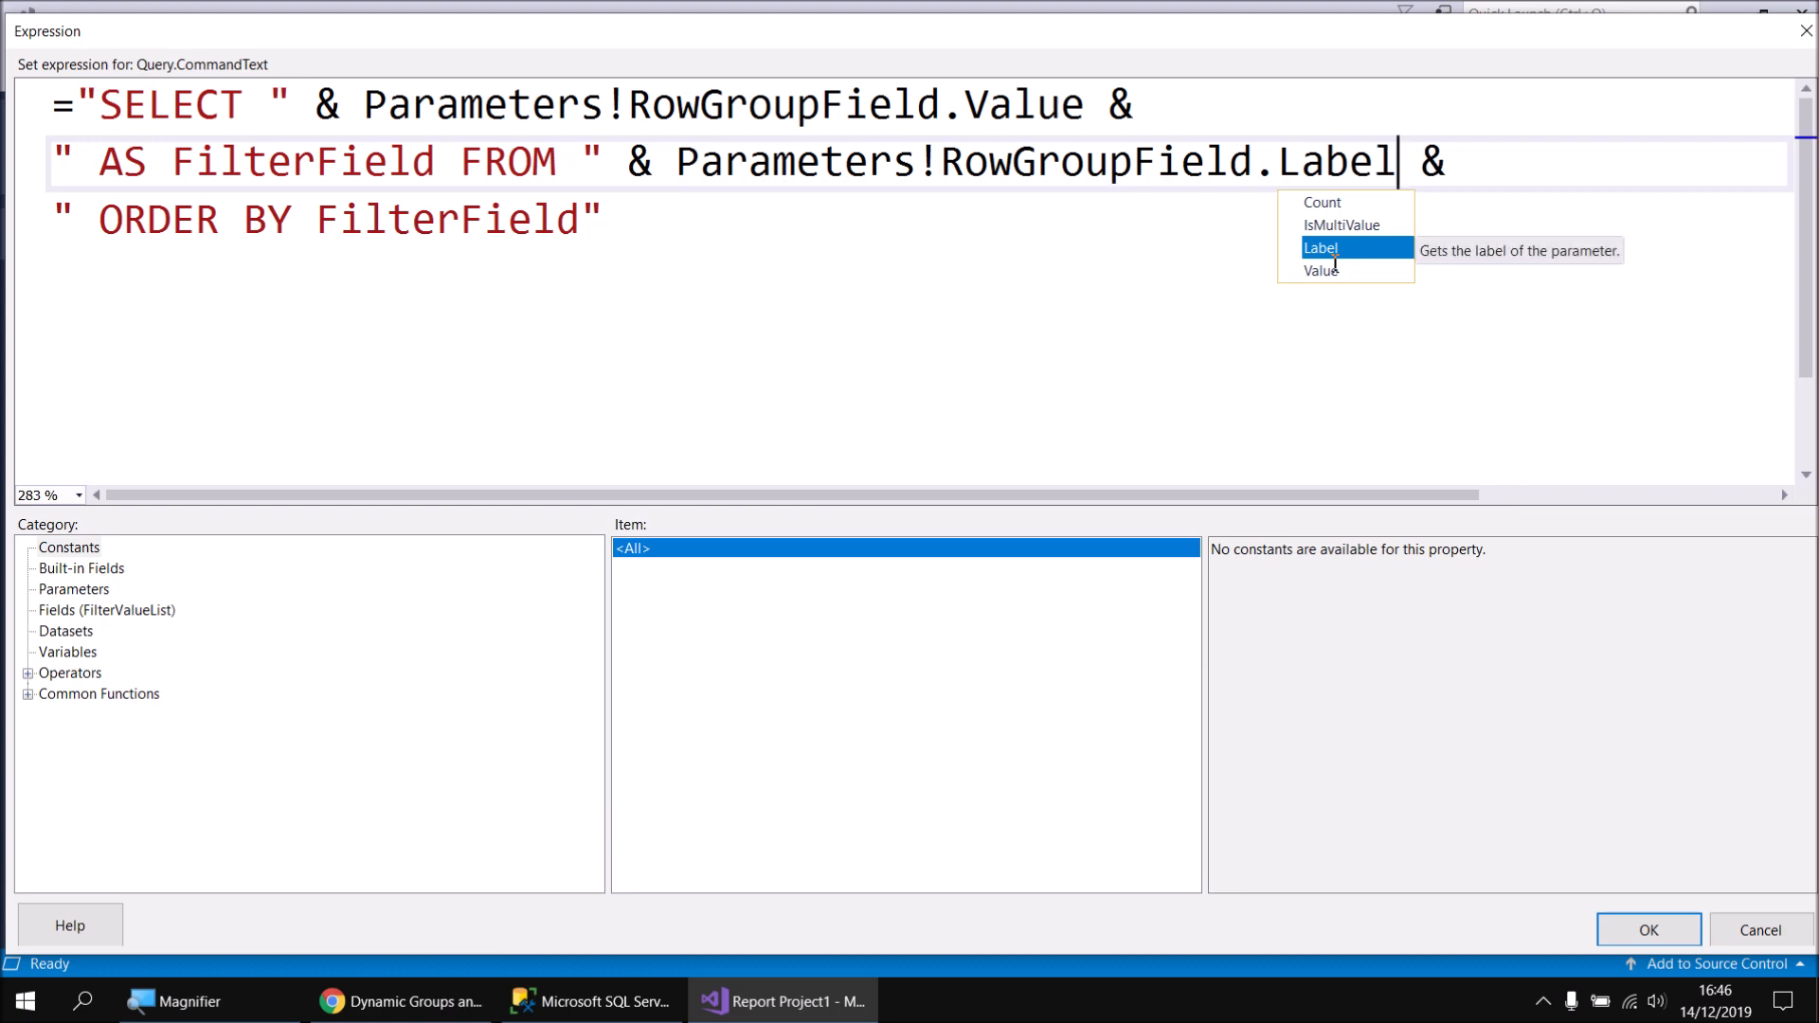
left_click(1635, 928)
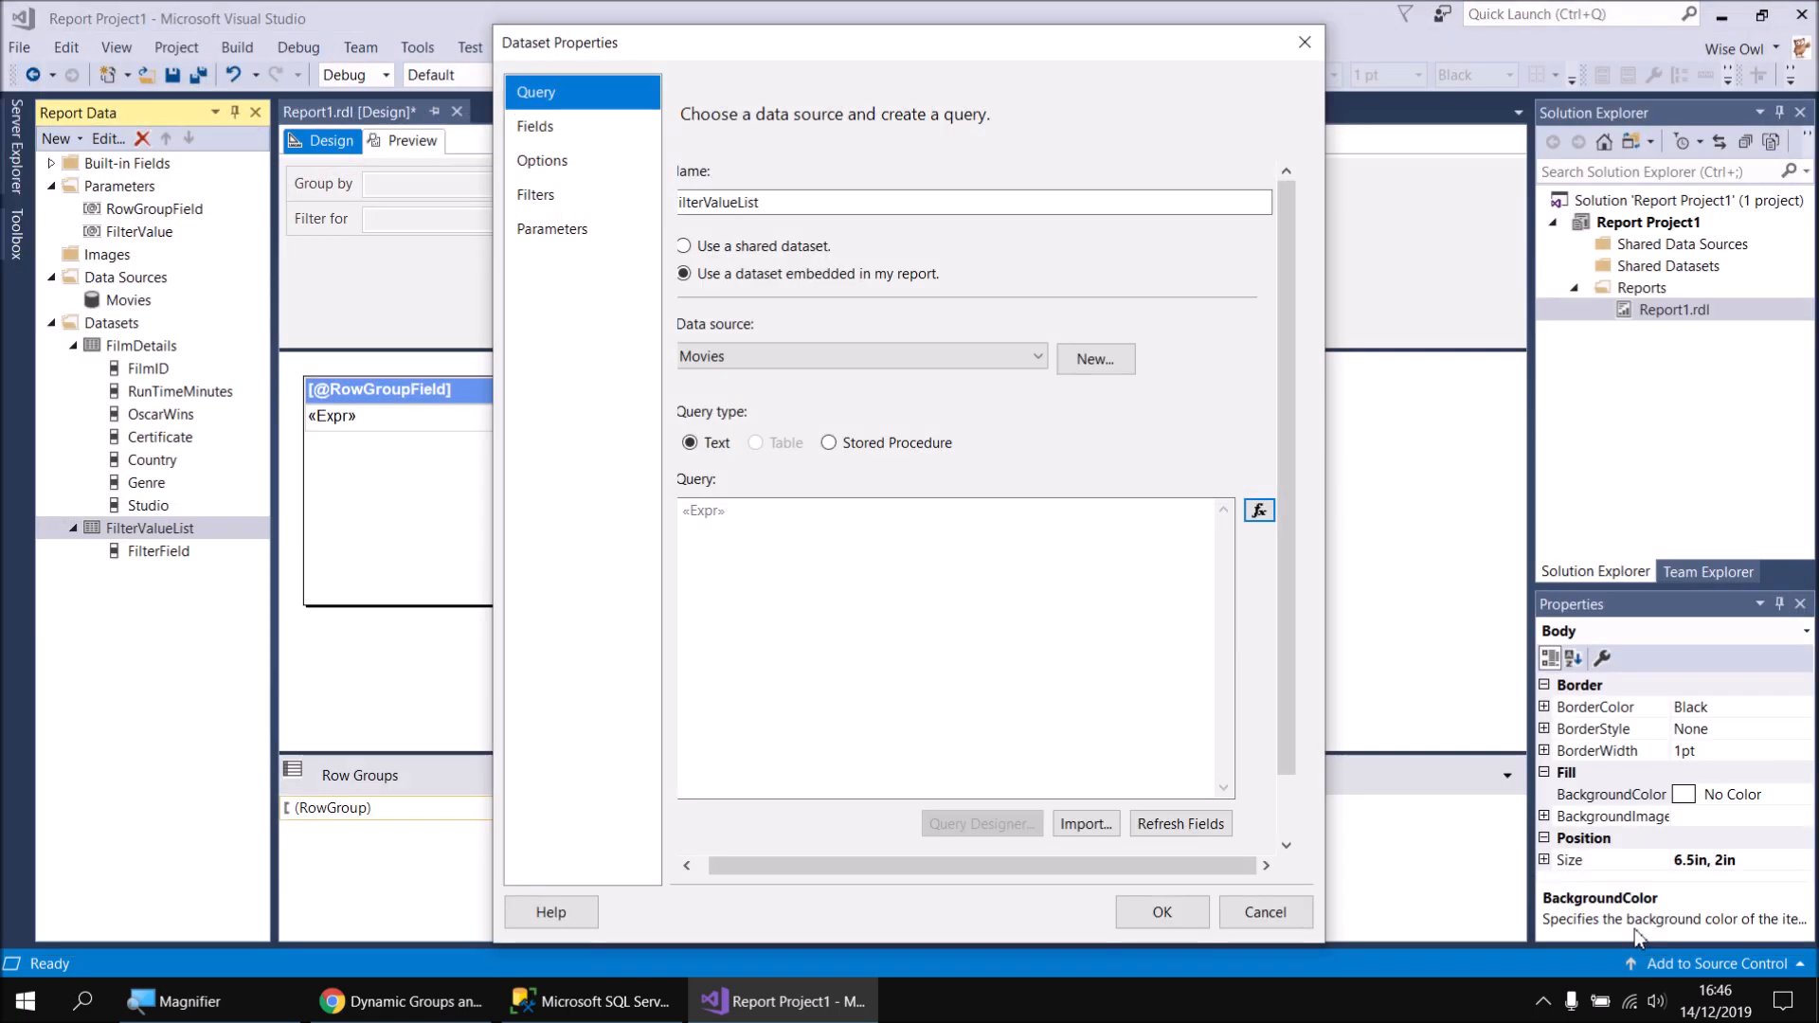
left_click(1173, 917)
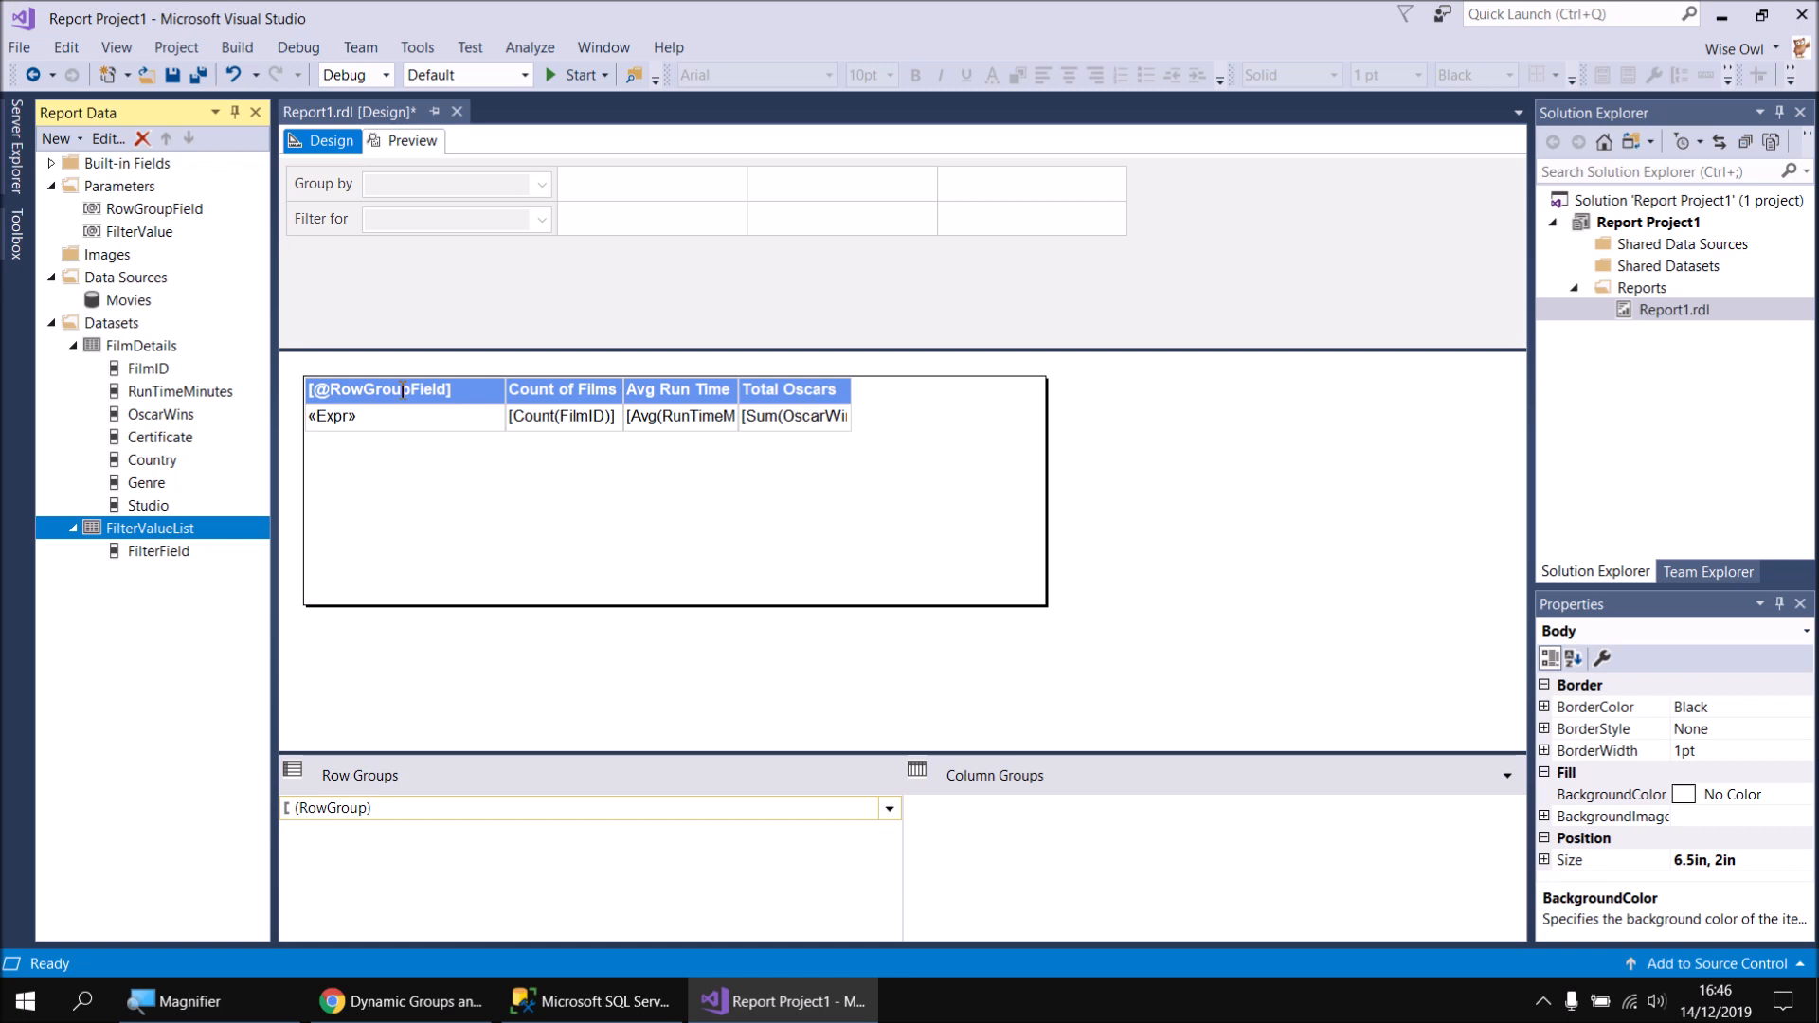
Change the expression of the table's first column header to =Parameters!RowGroupField.Label
right_click(470, 403)
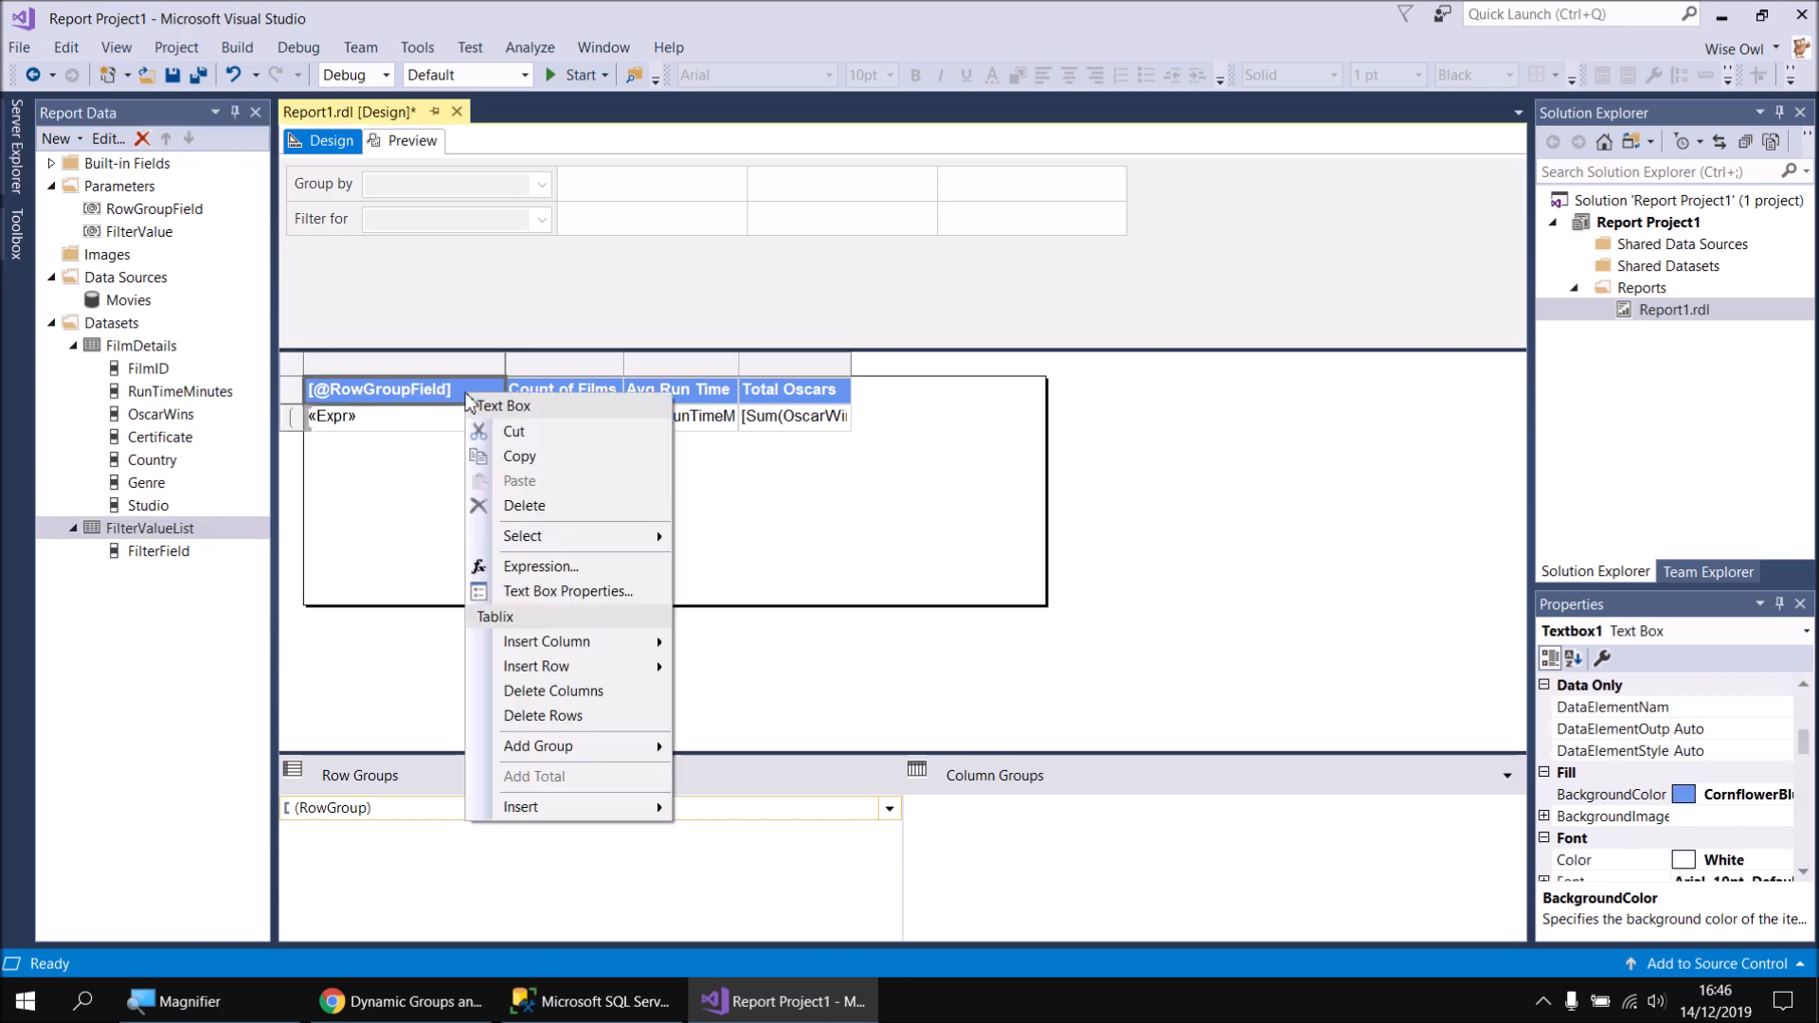
left_click(543, 569)
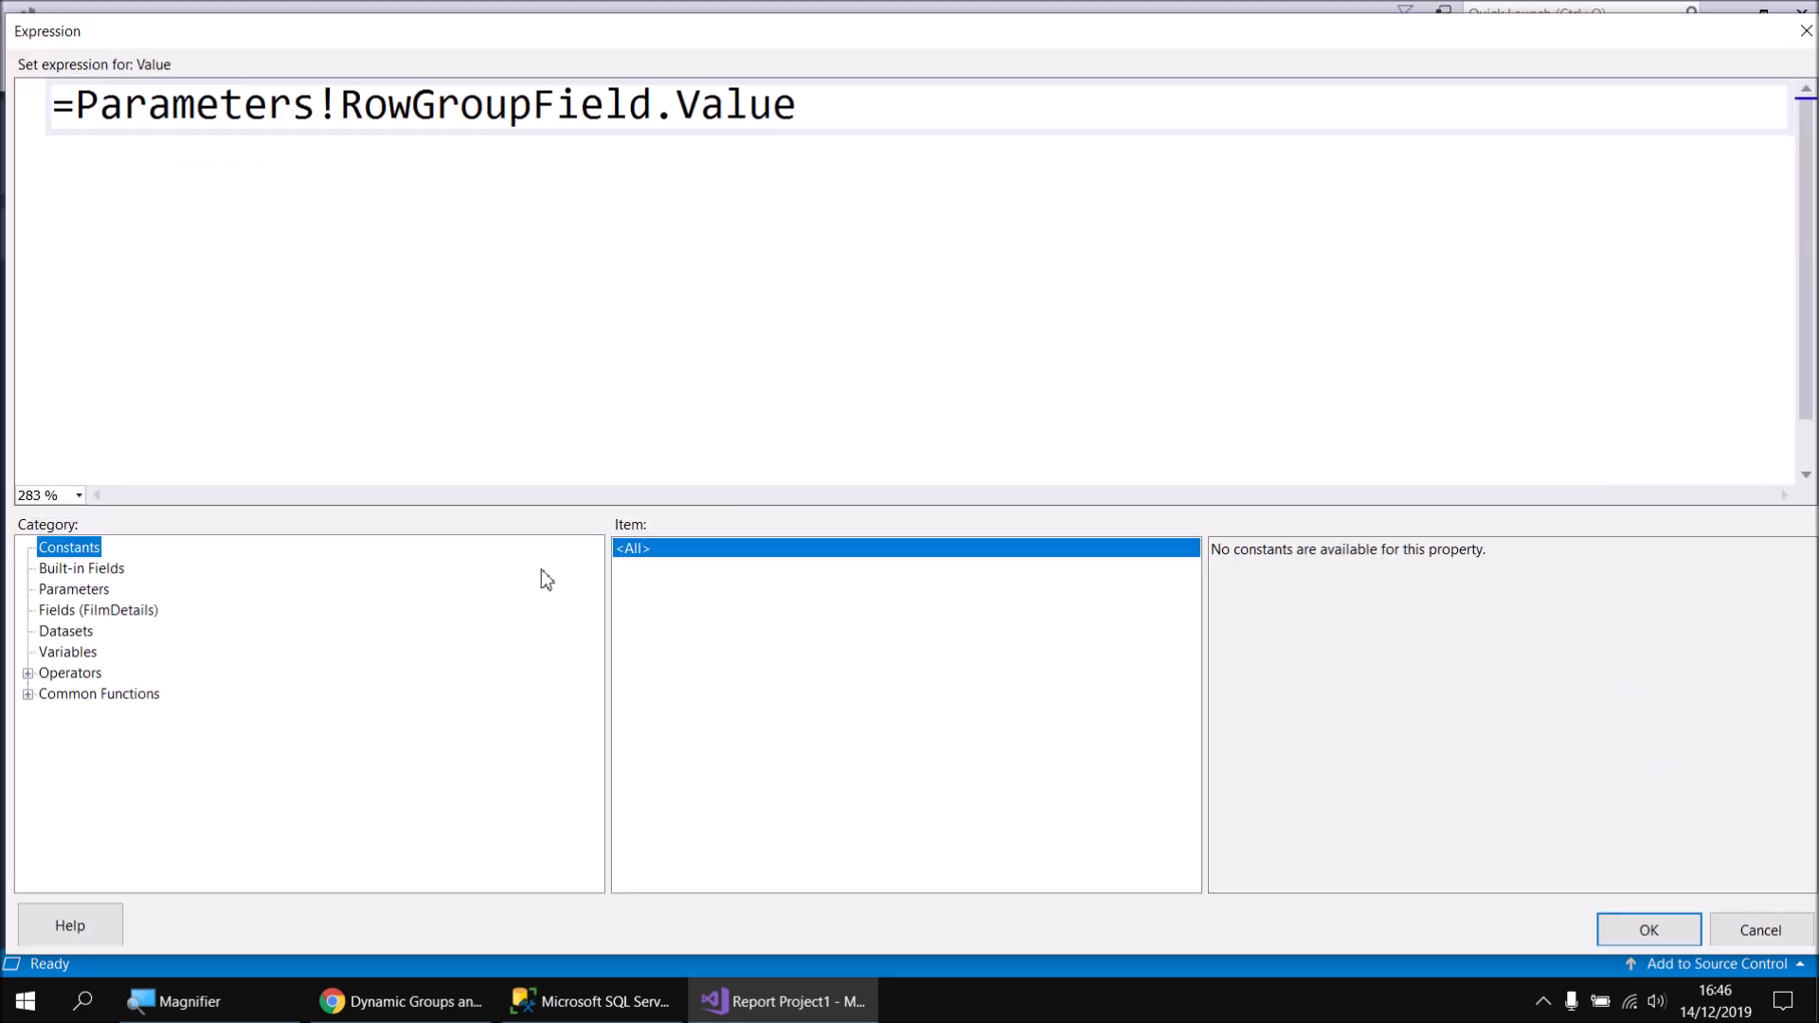
left_click_drag(676, 109, 838, 98)
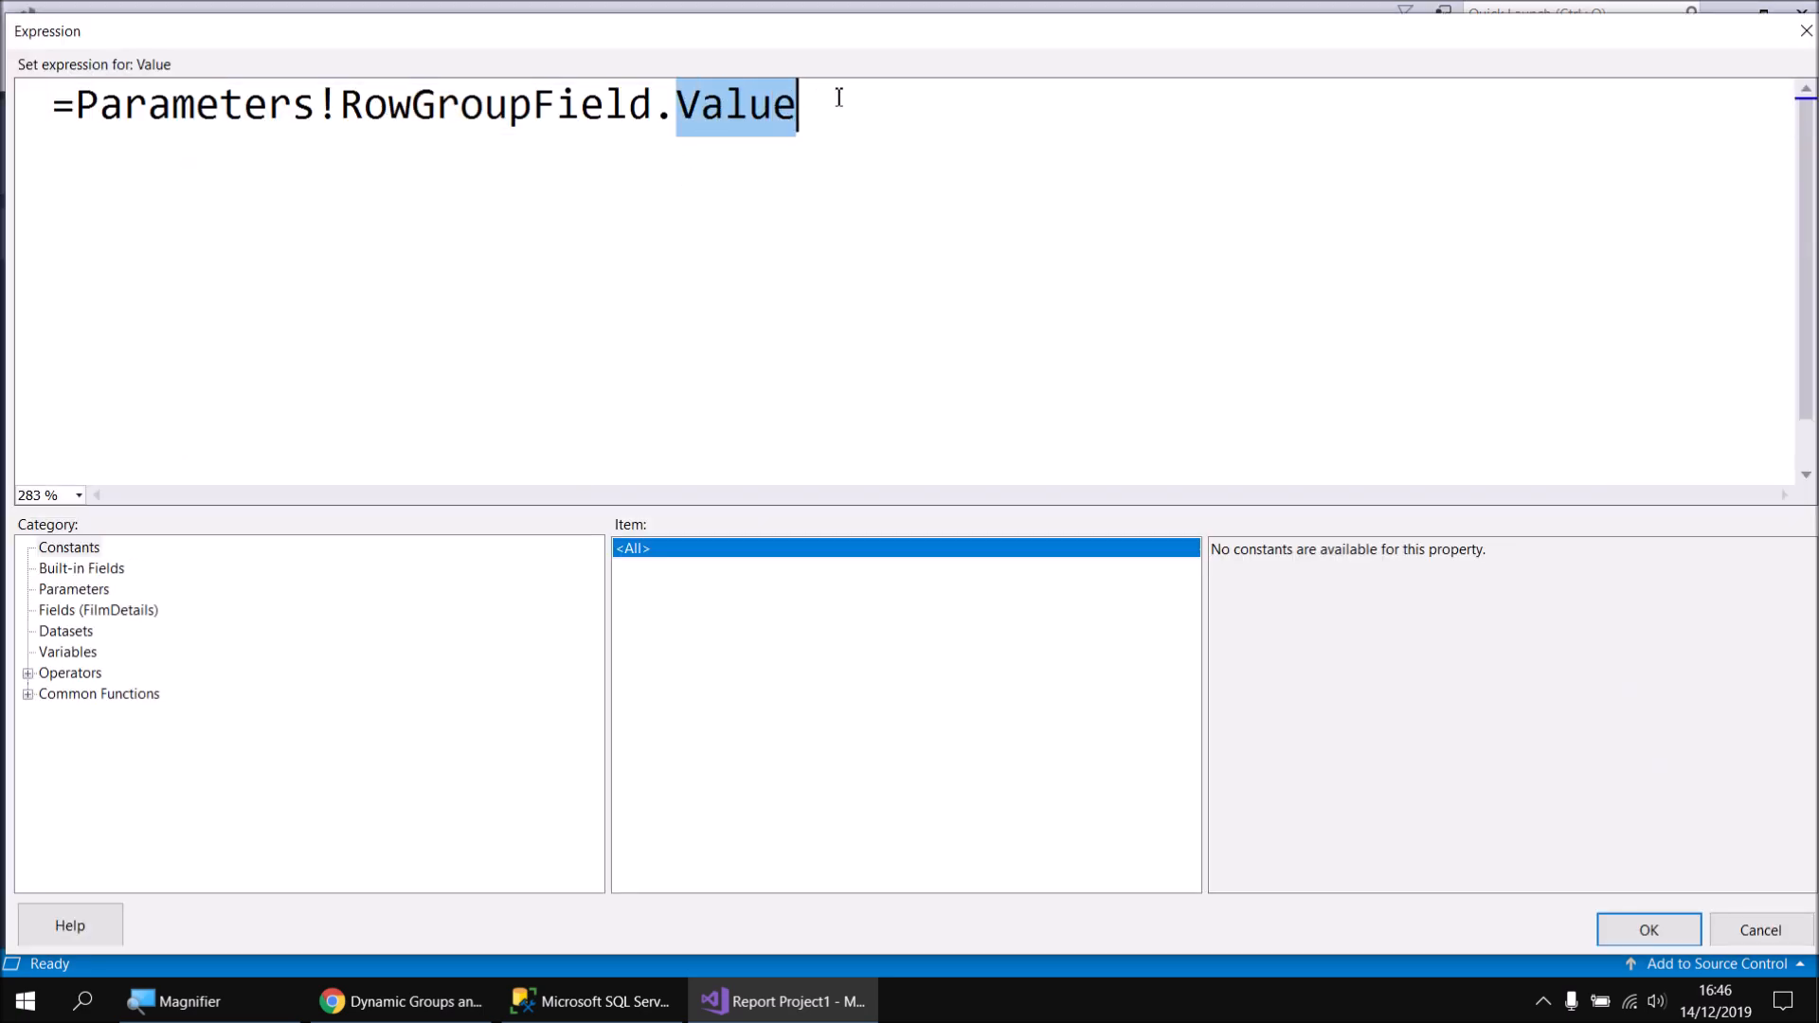
type("Label")
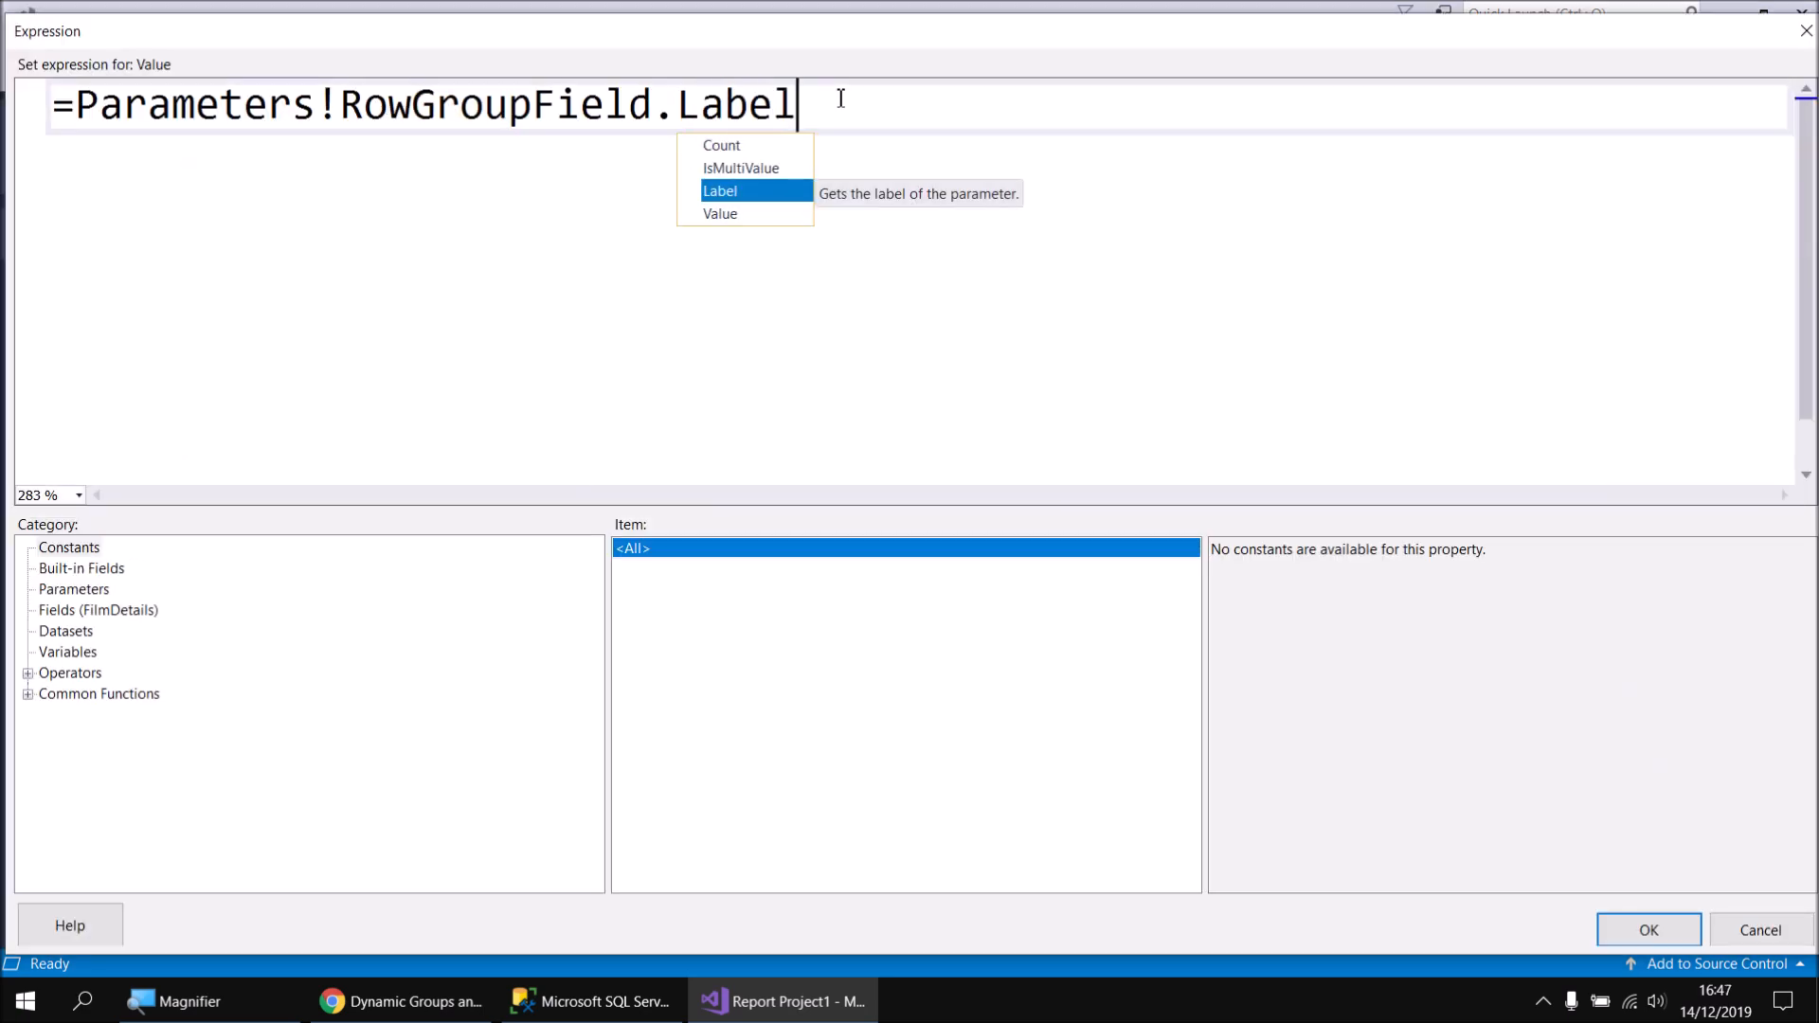
left_click(1648, 929)
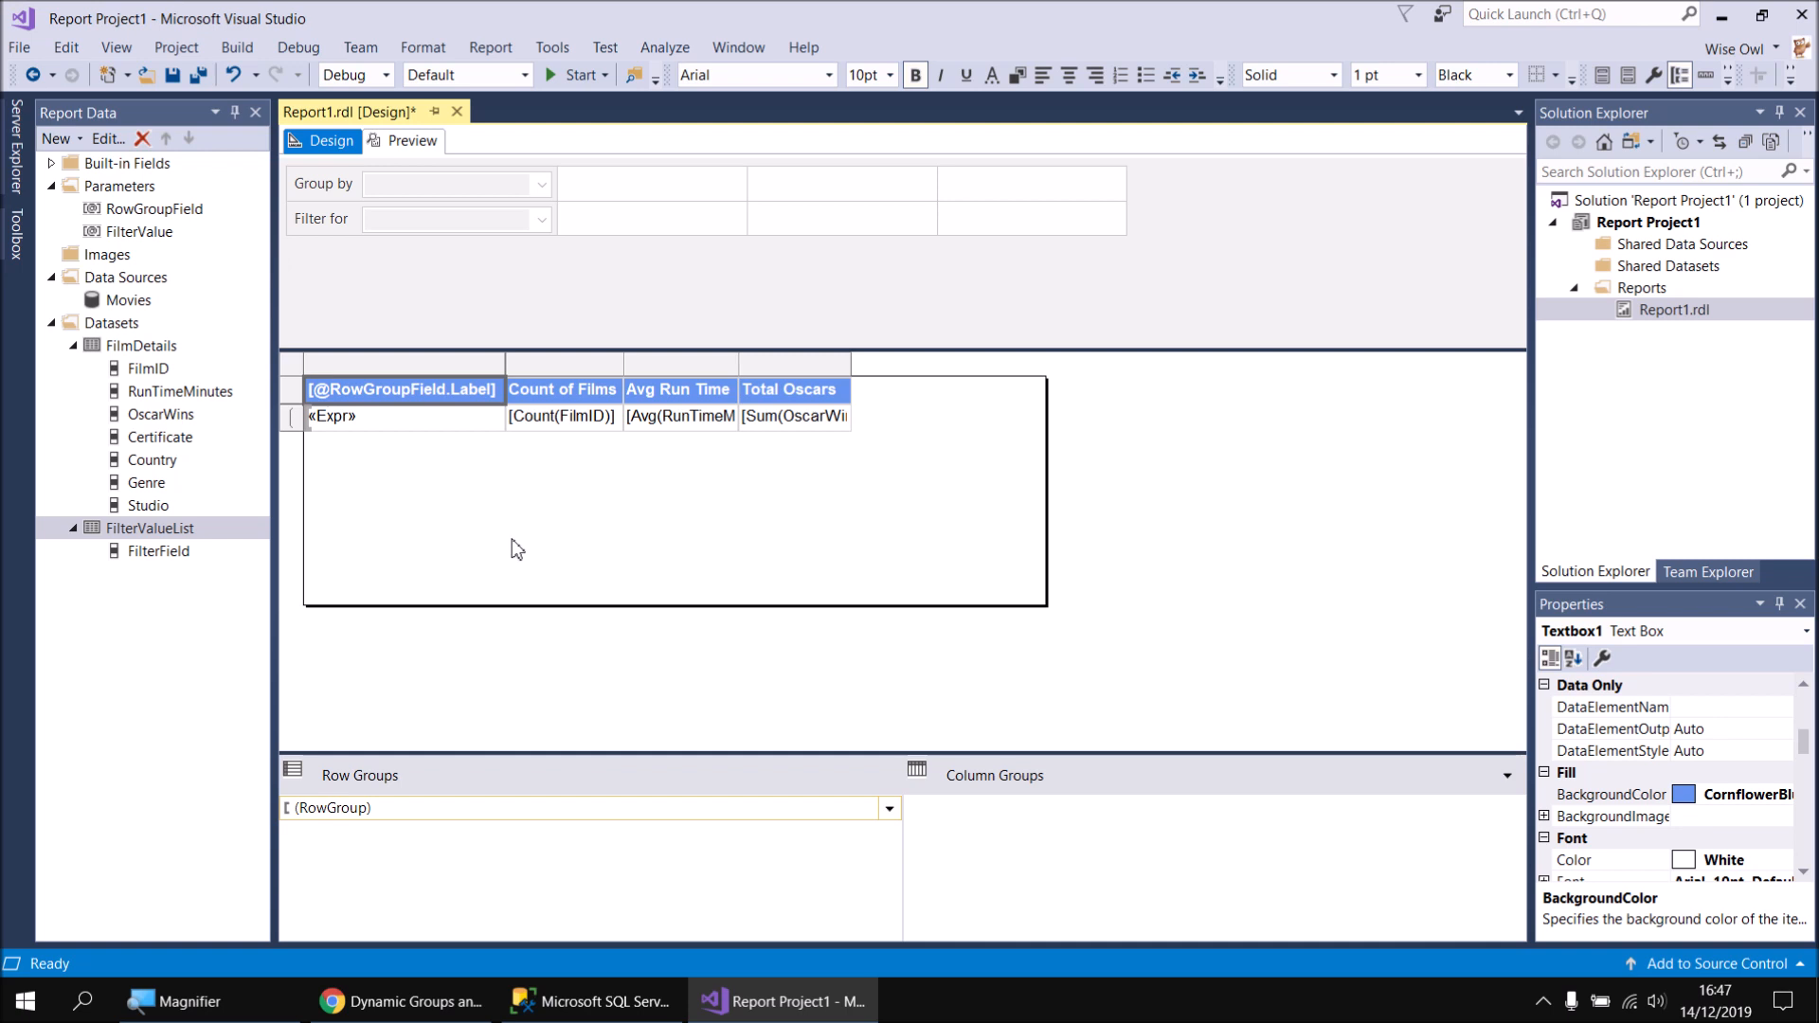
Open the FilmDetails dataset's query in the query designer and add the Director table to it
right_click(143, 352)
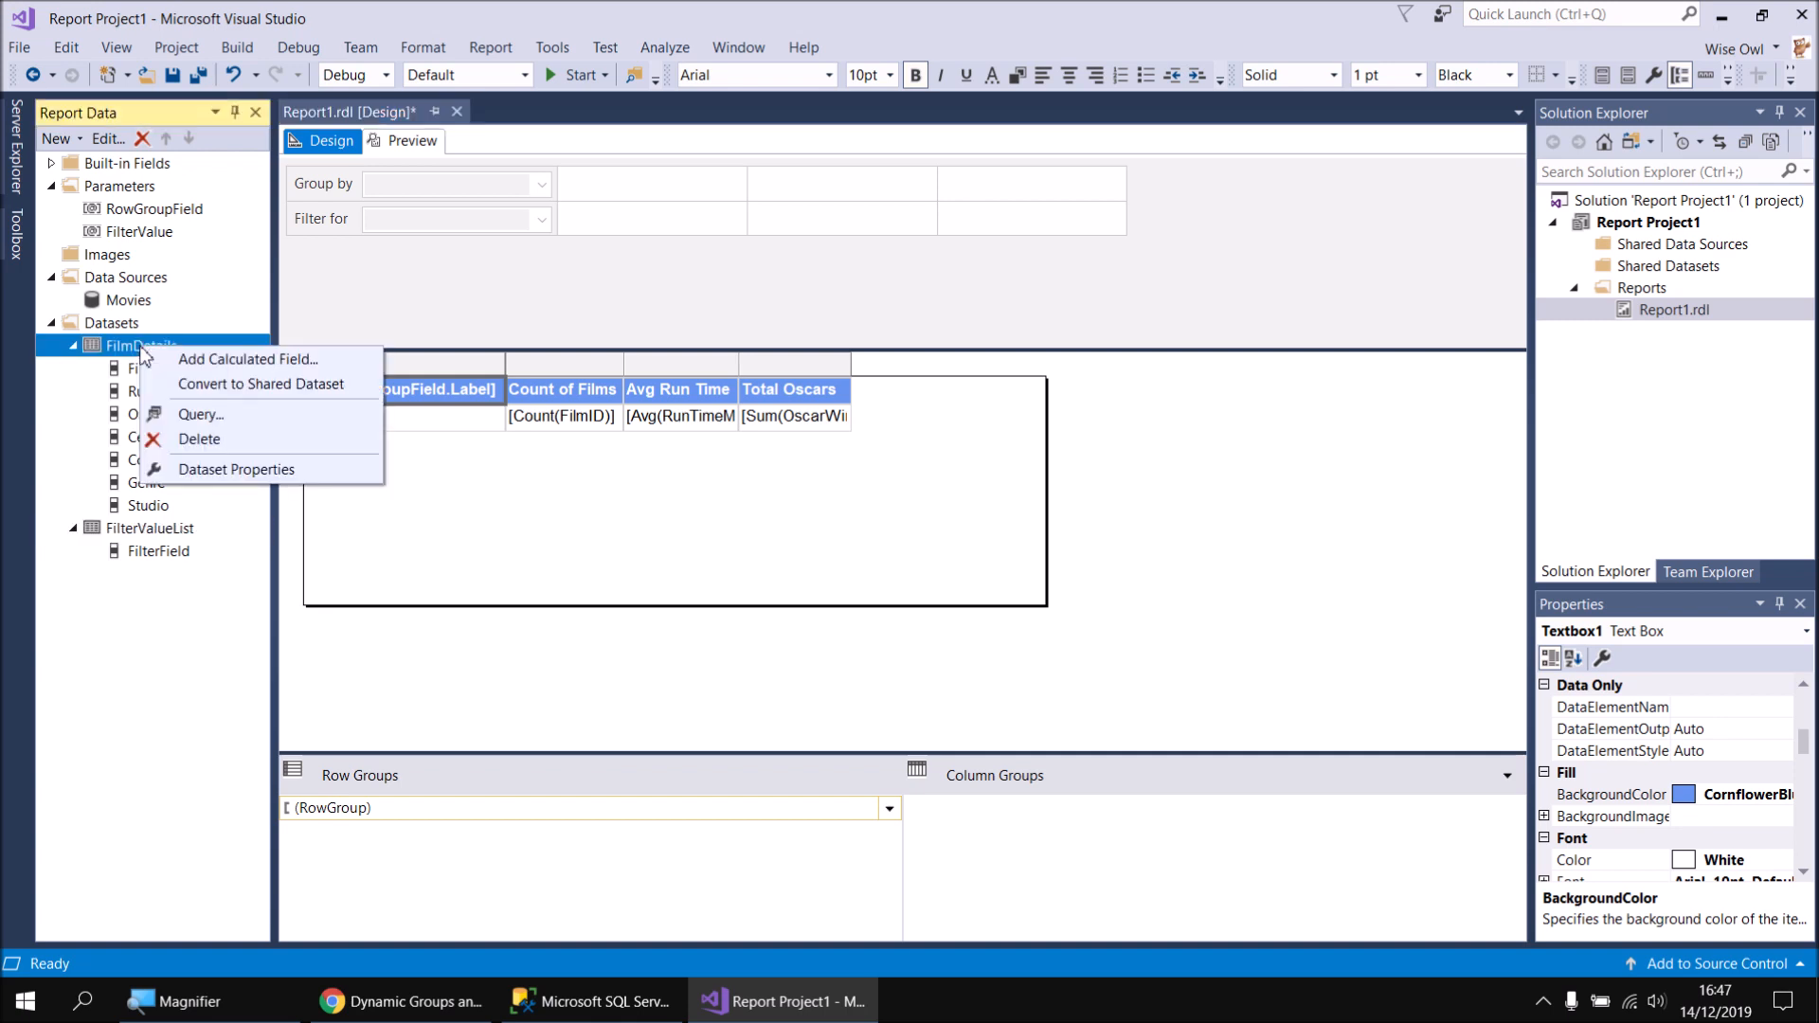
left_click(201, 413)
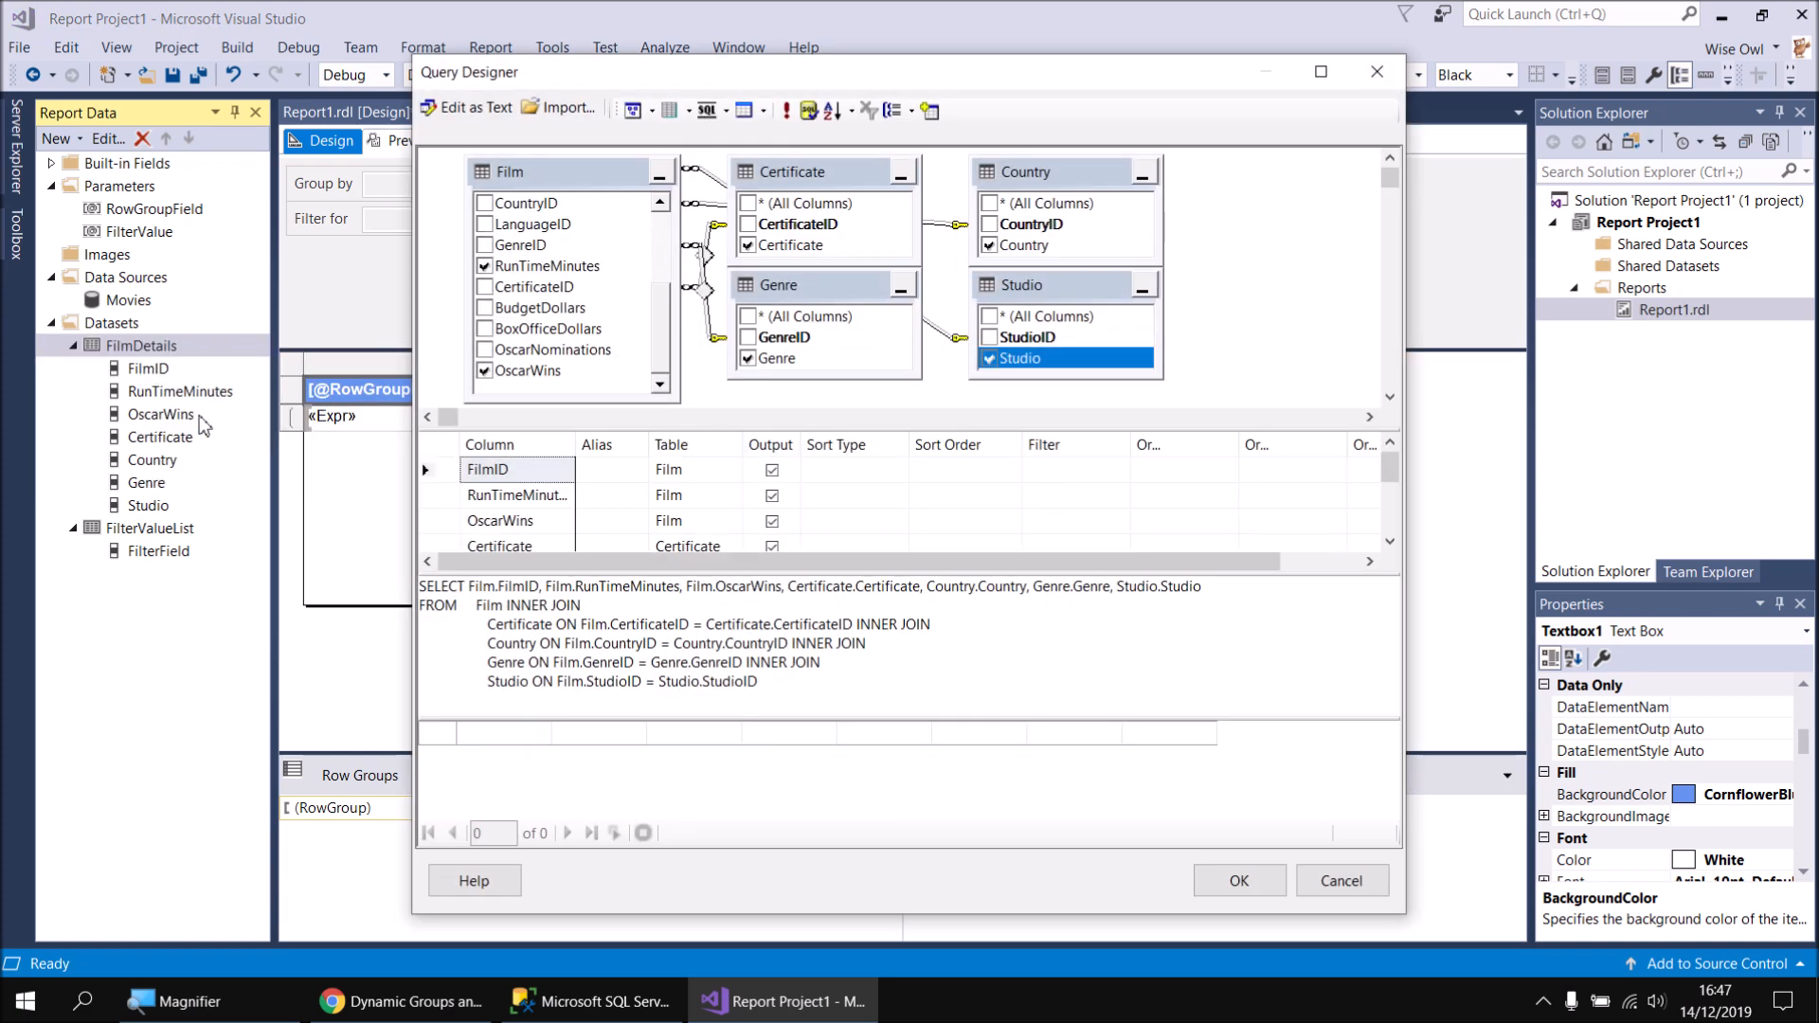
left_click(930, 111)
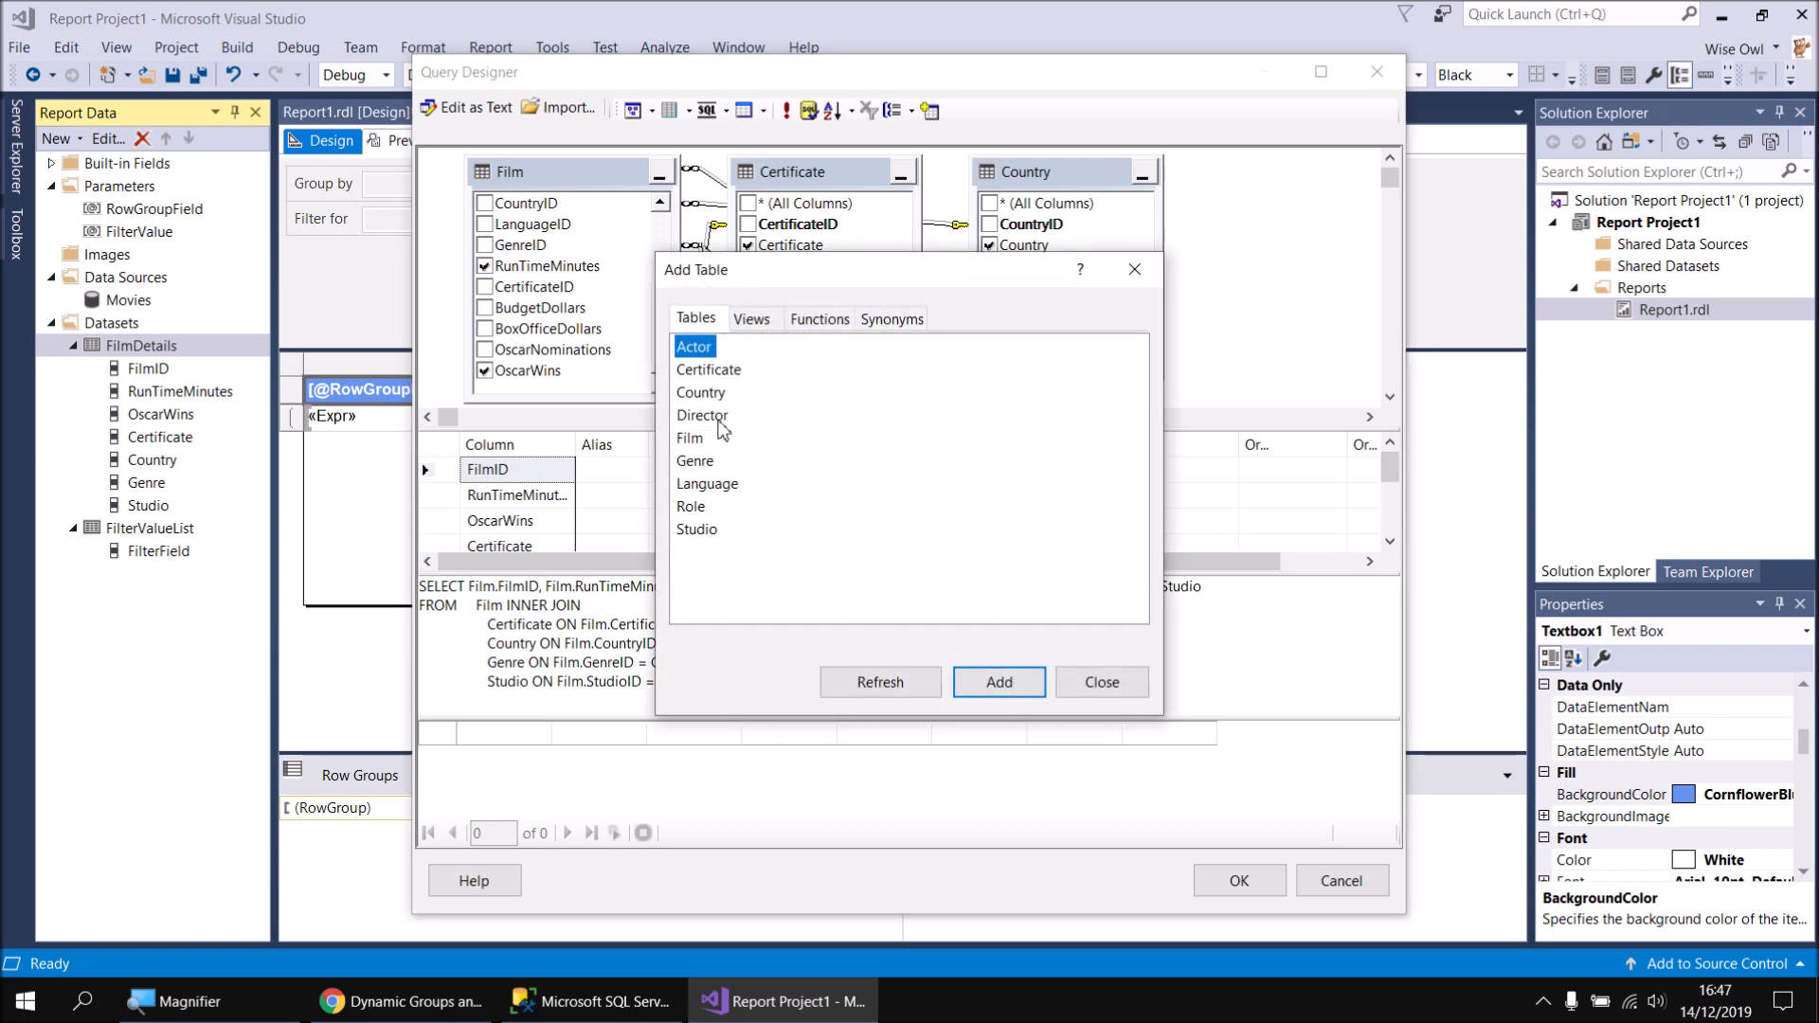
double_click(715, 416)
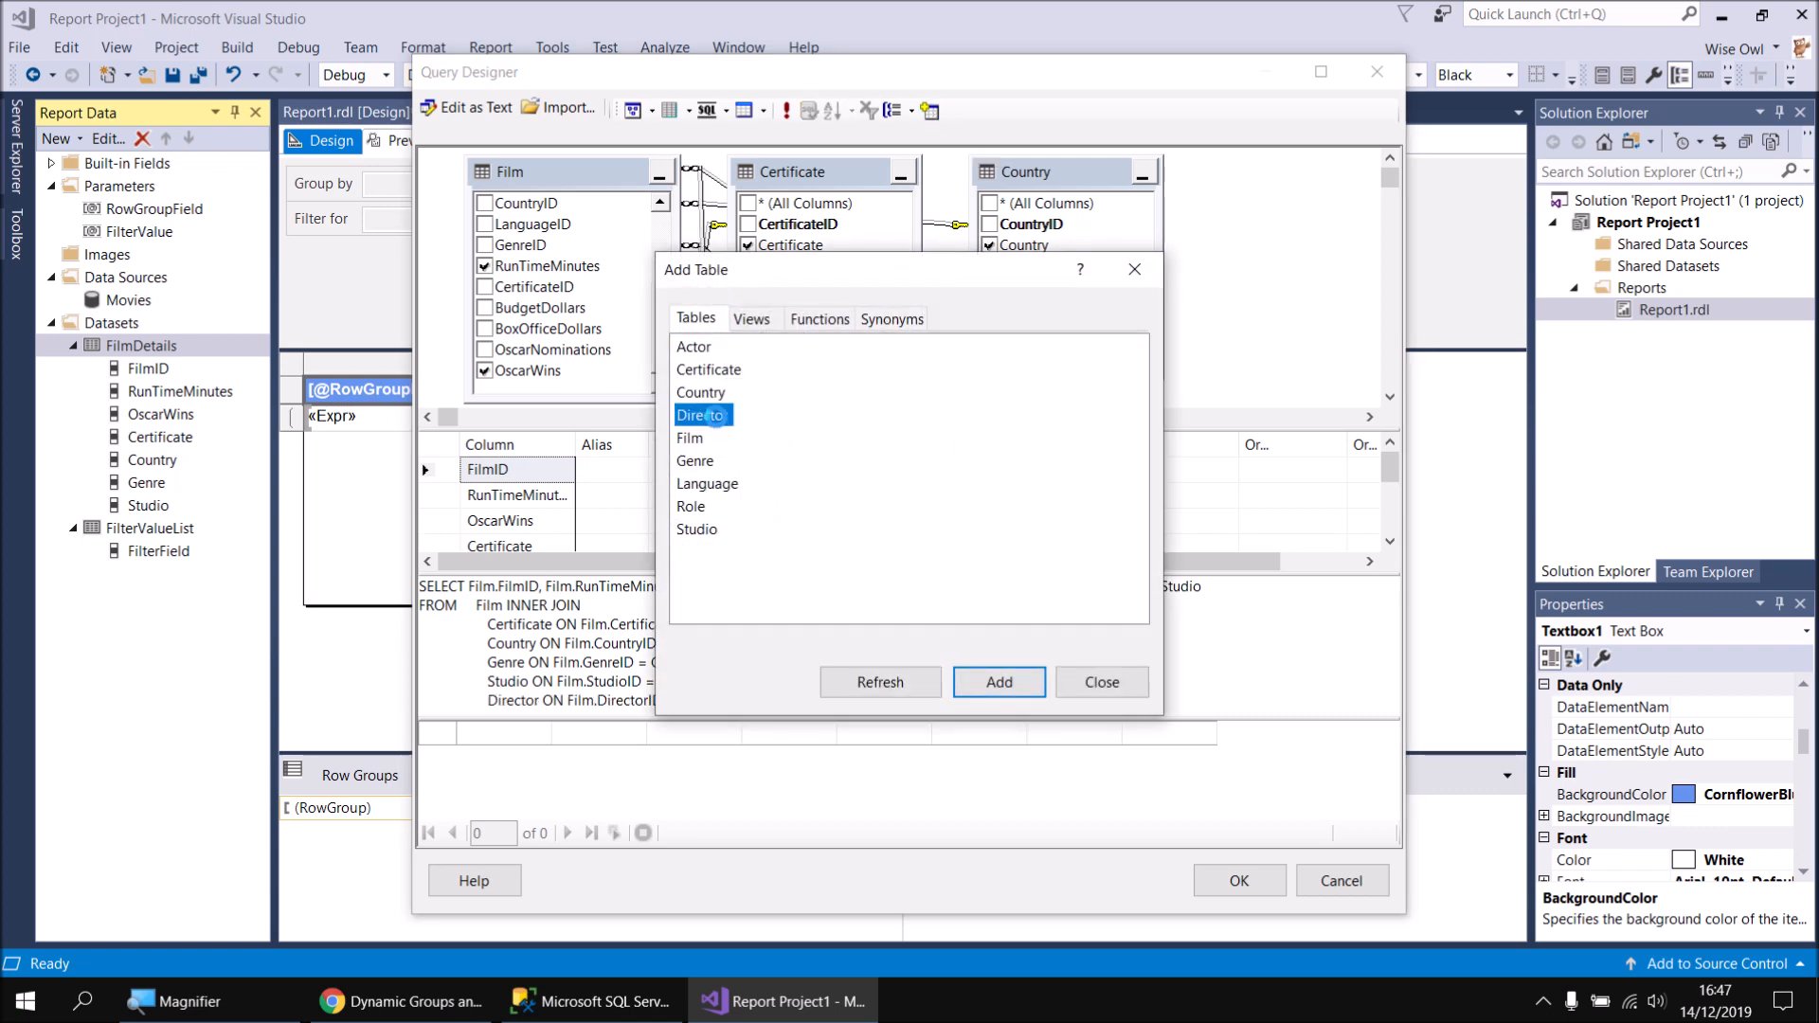
left_click(1101, 682)
Include the Director table's FullName column in the FilmDetails query output and save the query
left_click_drag(1387, 176, 1387, 186)
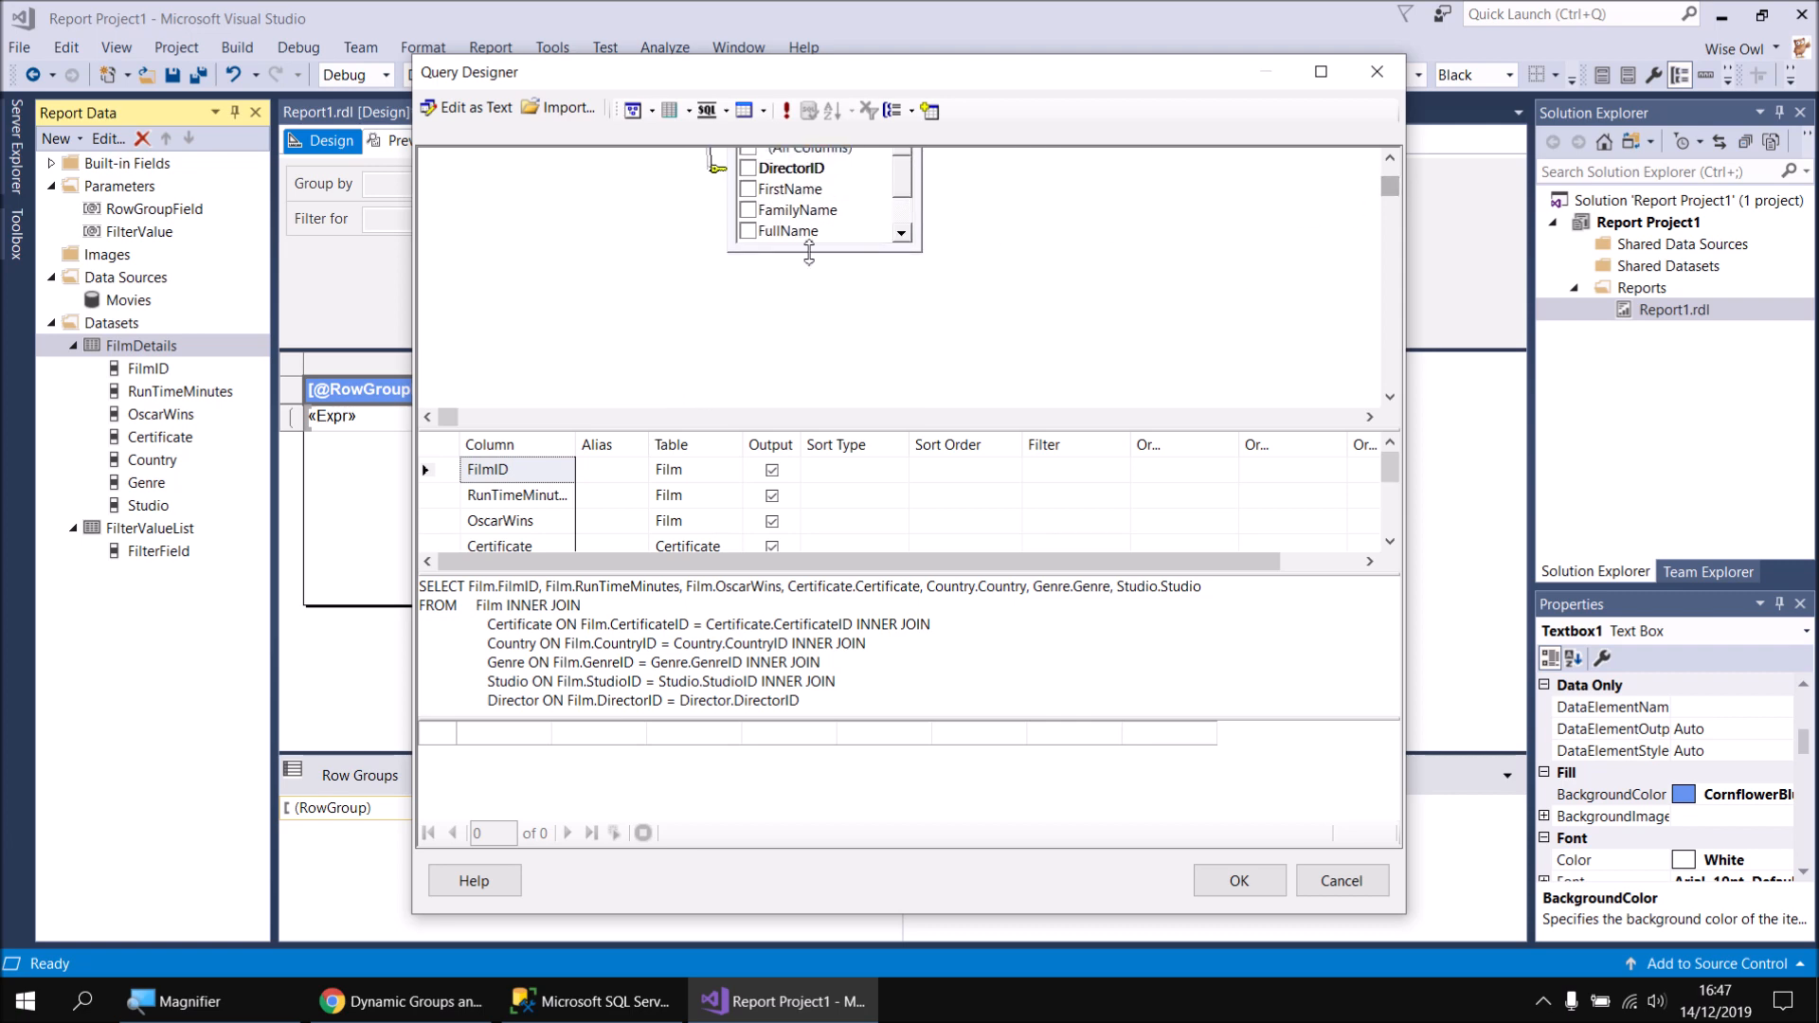
left_click(748, 232)
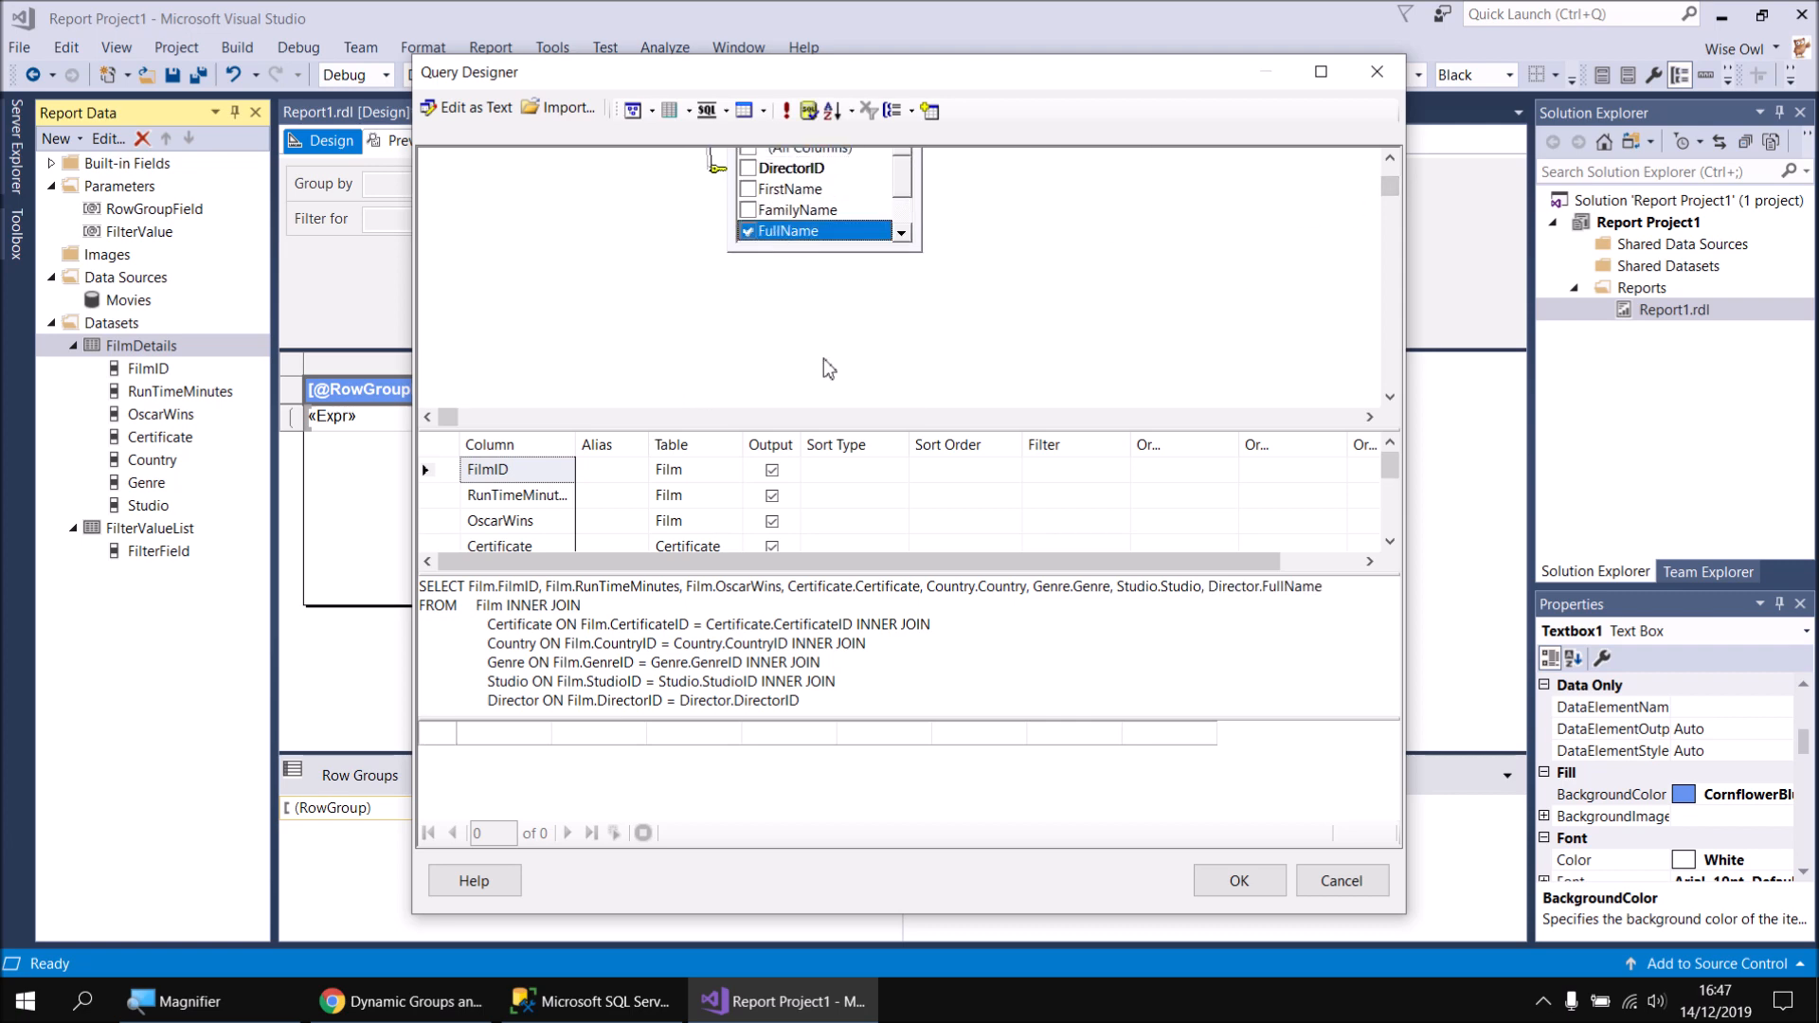
scroll(834, 365, "up", 1)
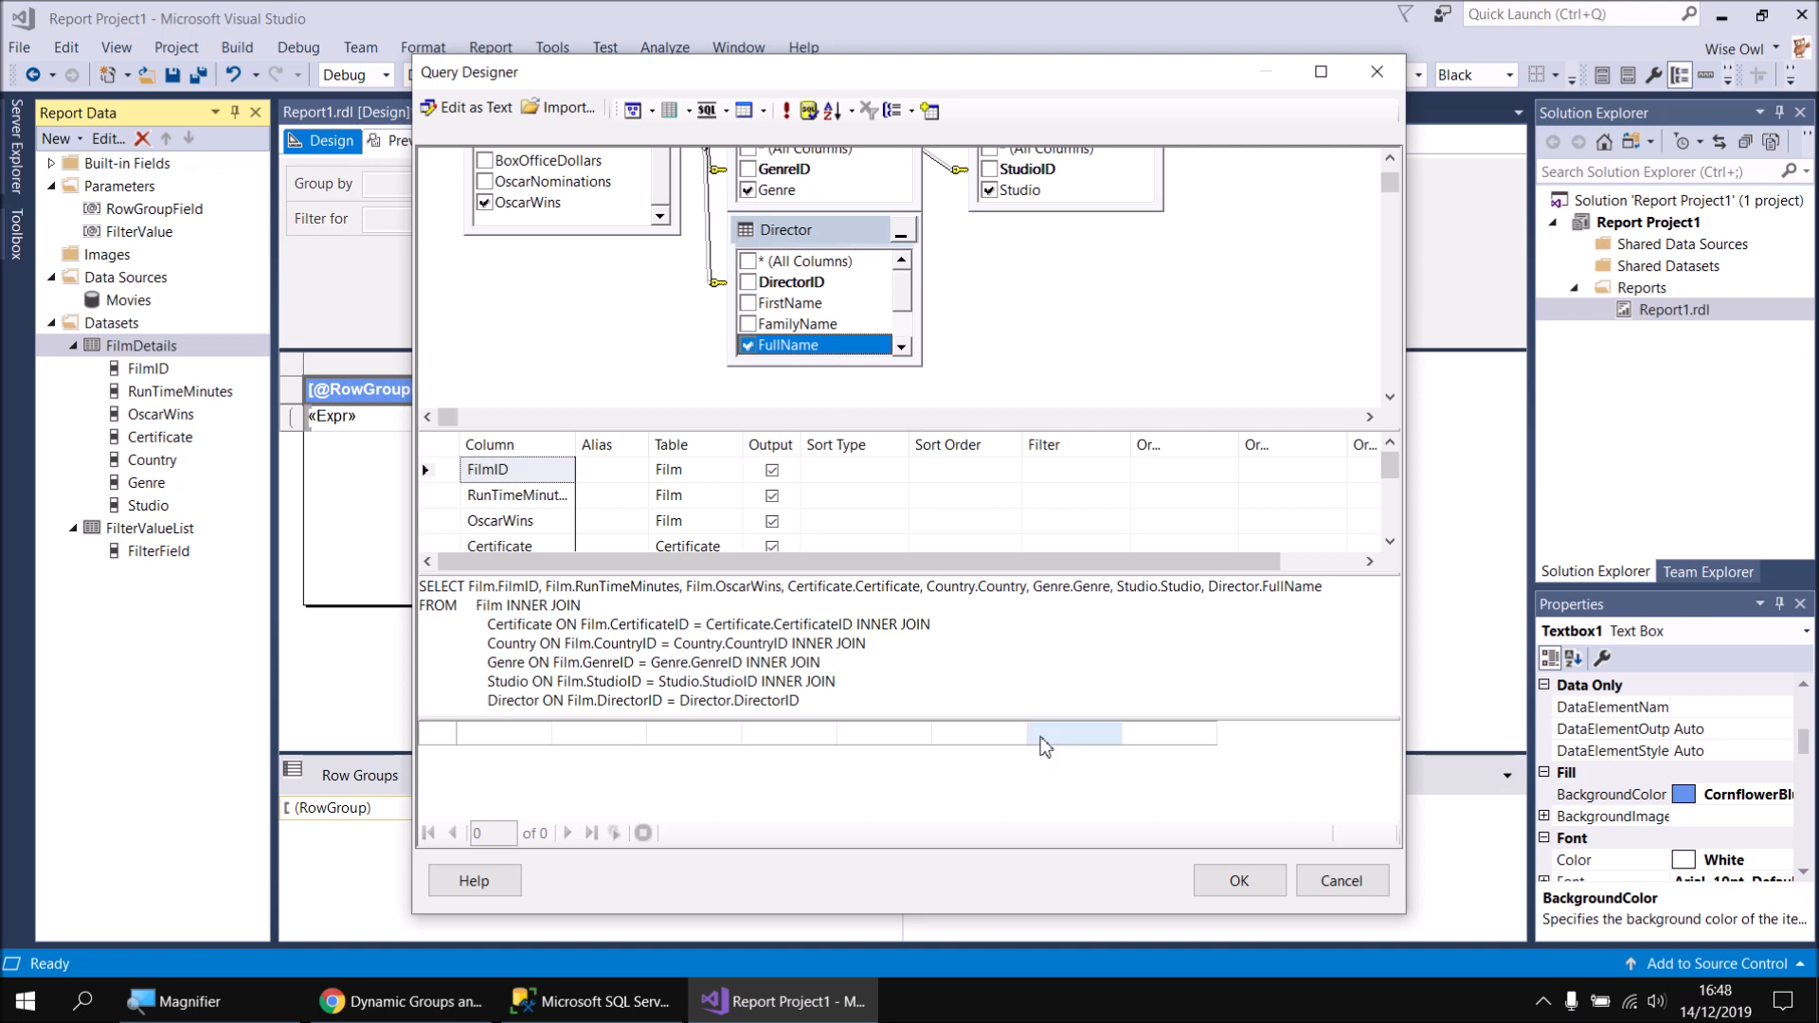
left_click(1239, 883)
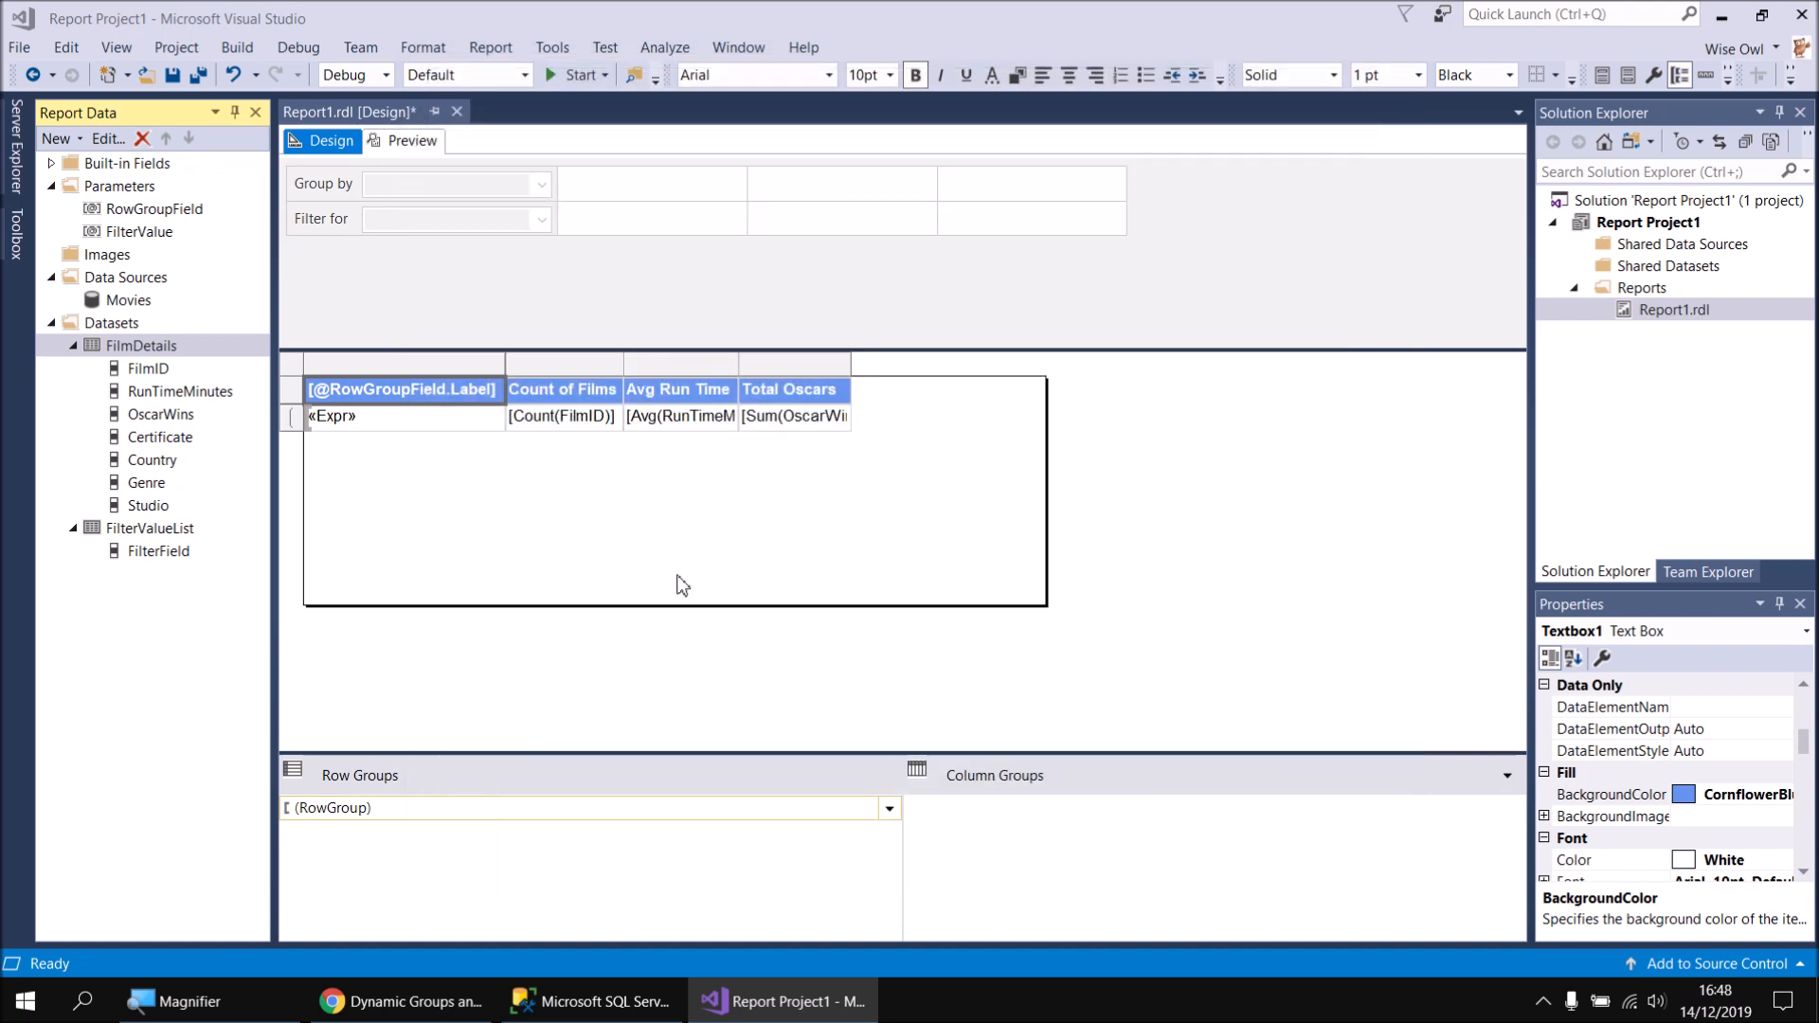
Preview the report and set its Group by parameter to Director
left_click(408, 144)
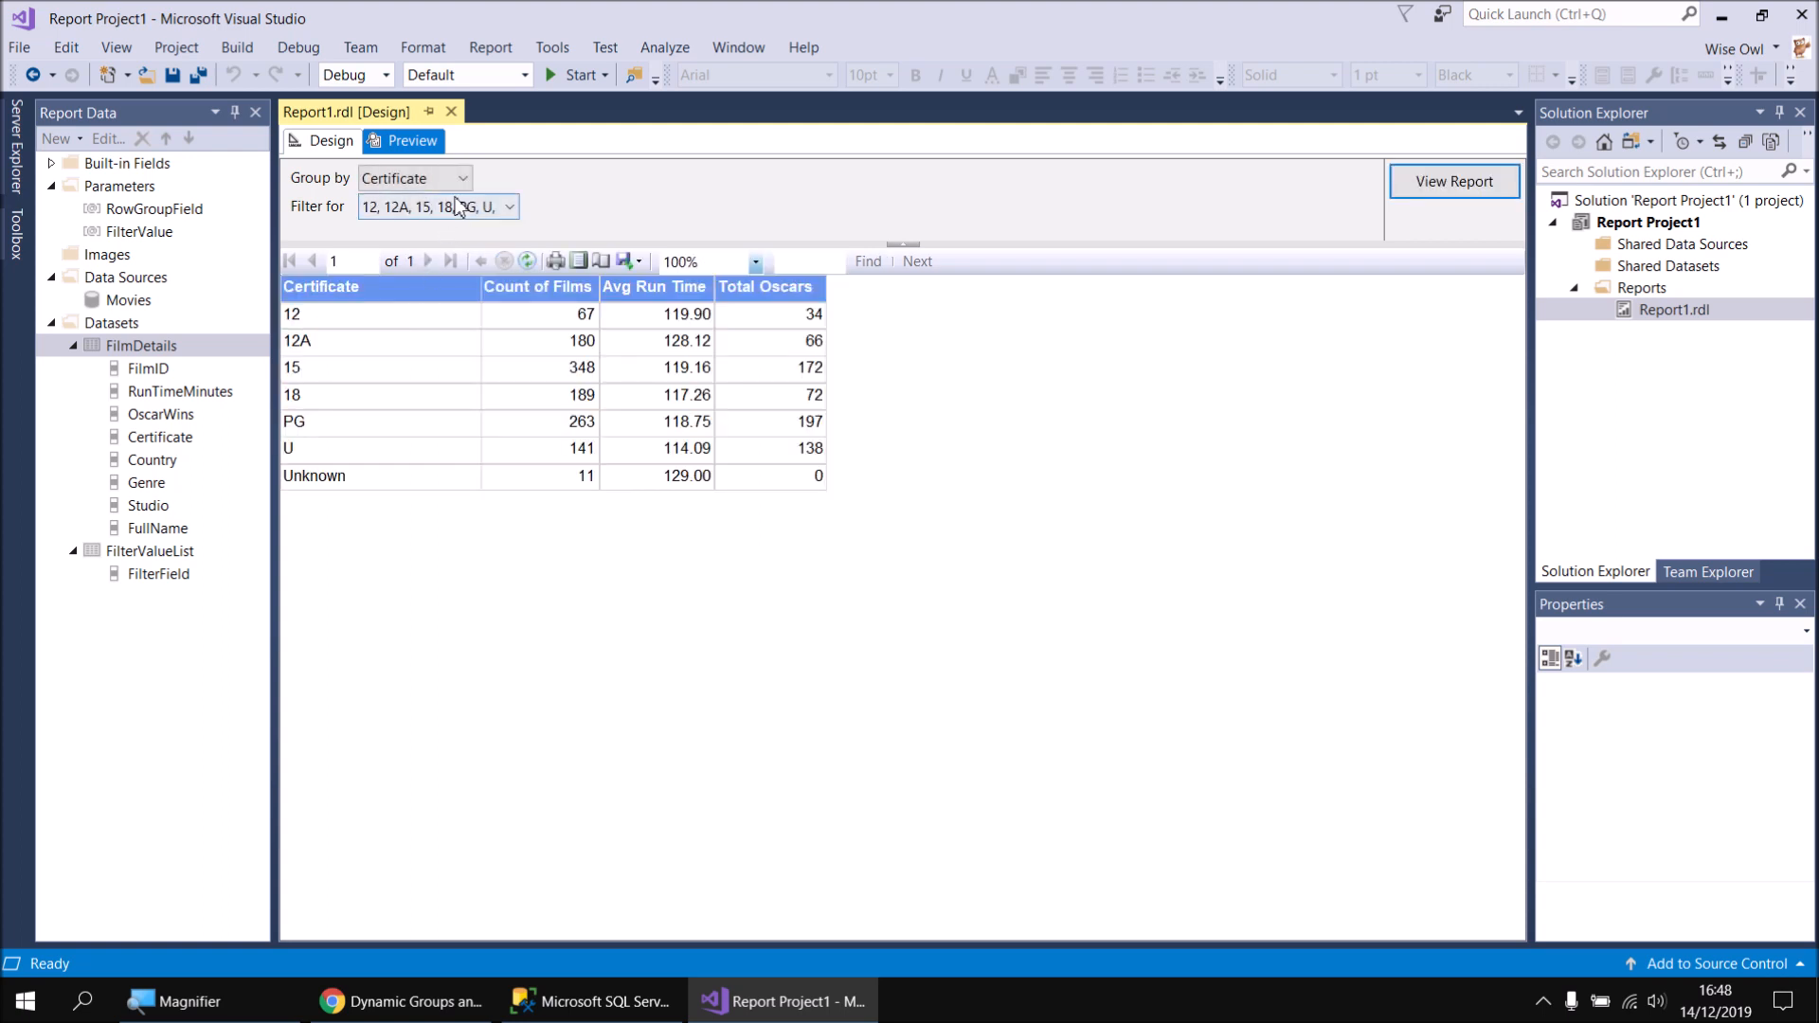
left_click(450, 179)
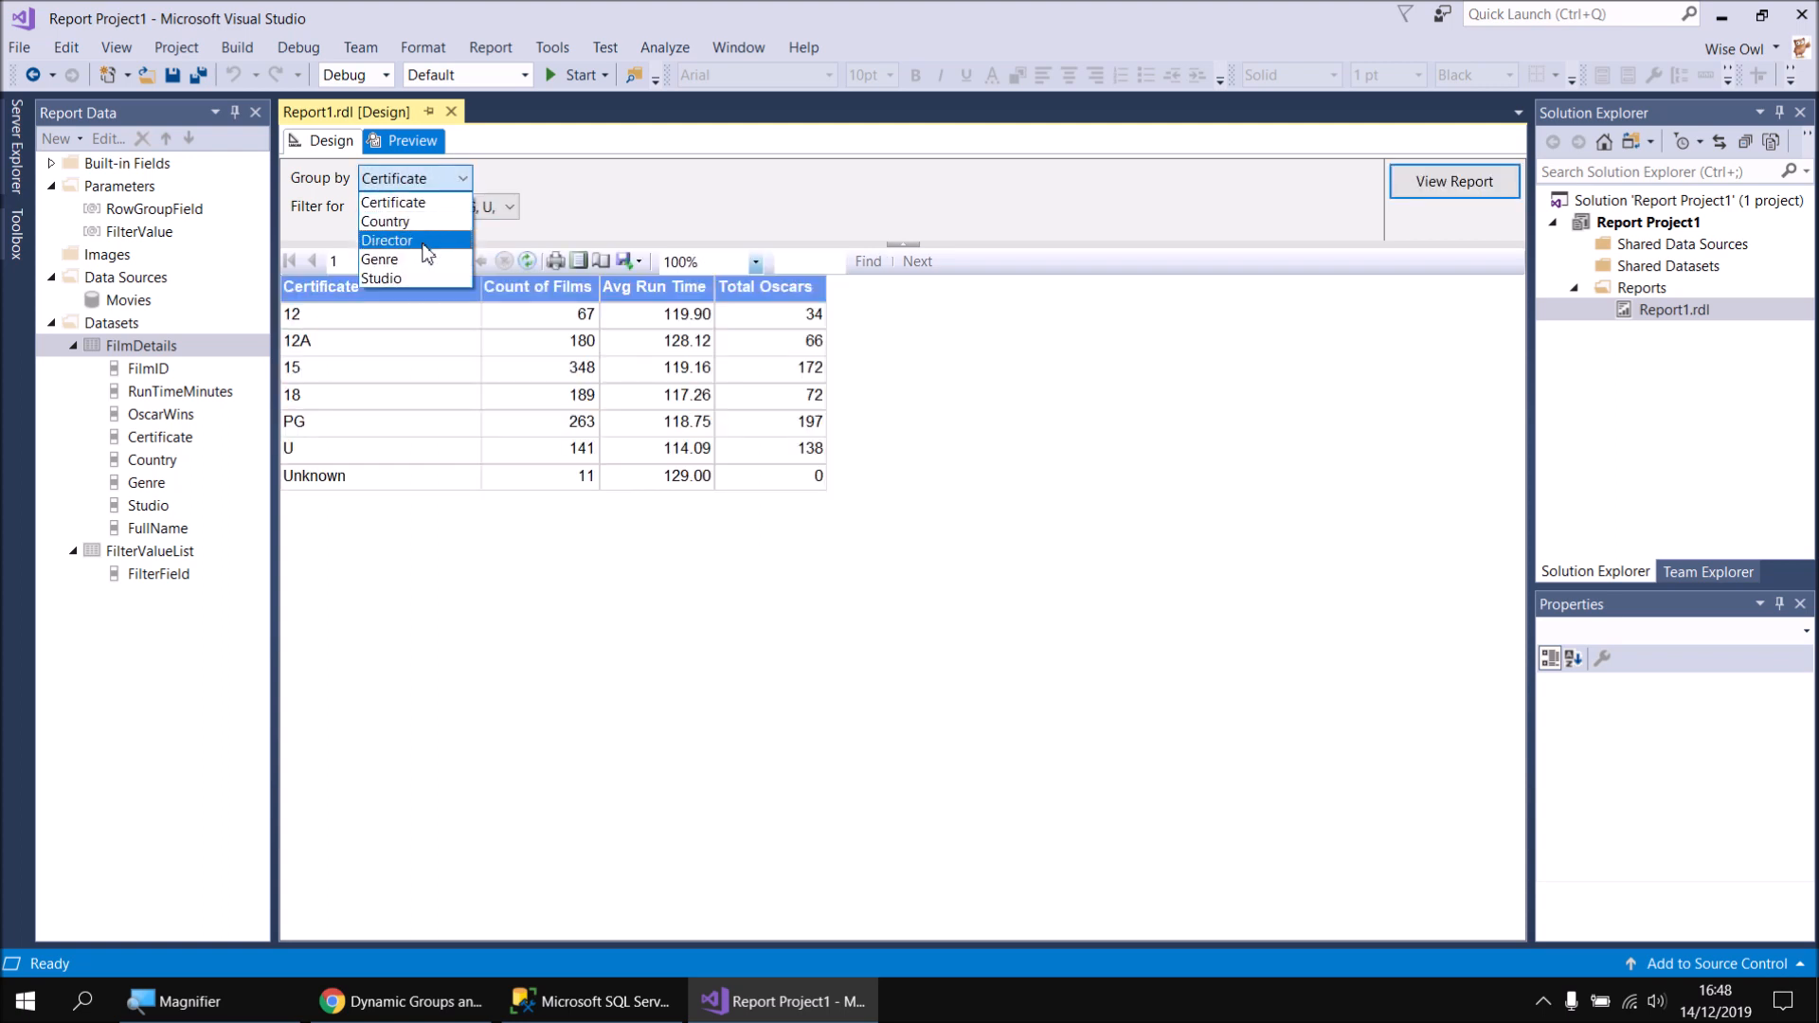
left_click(422, 242)
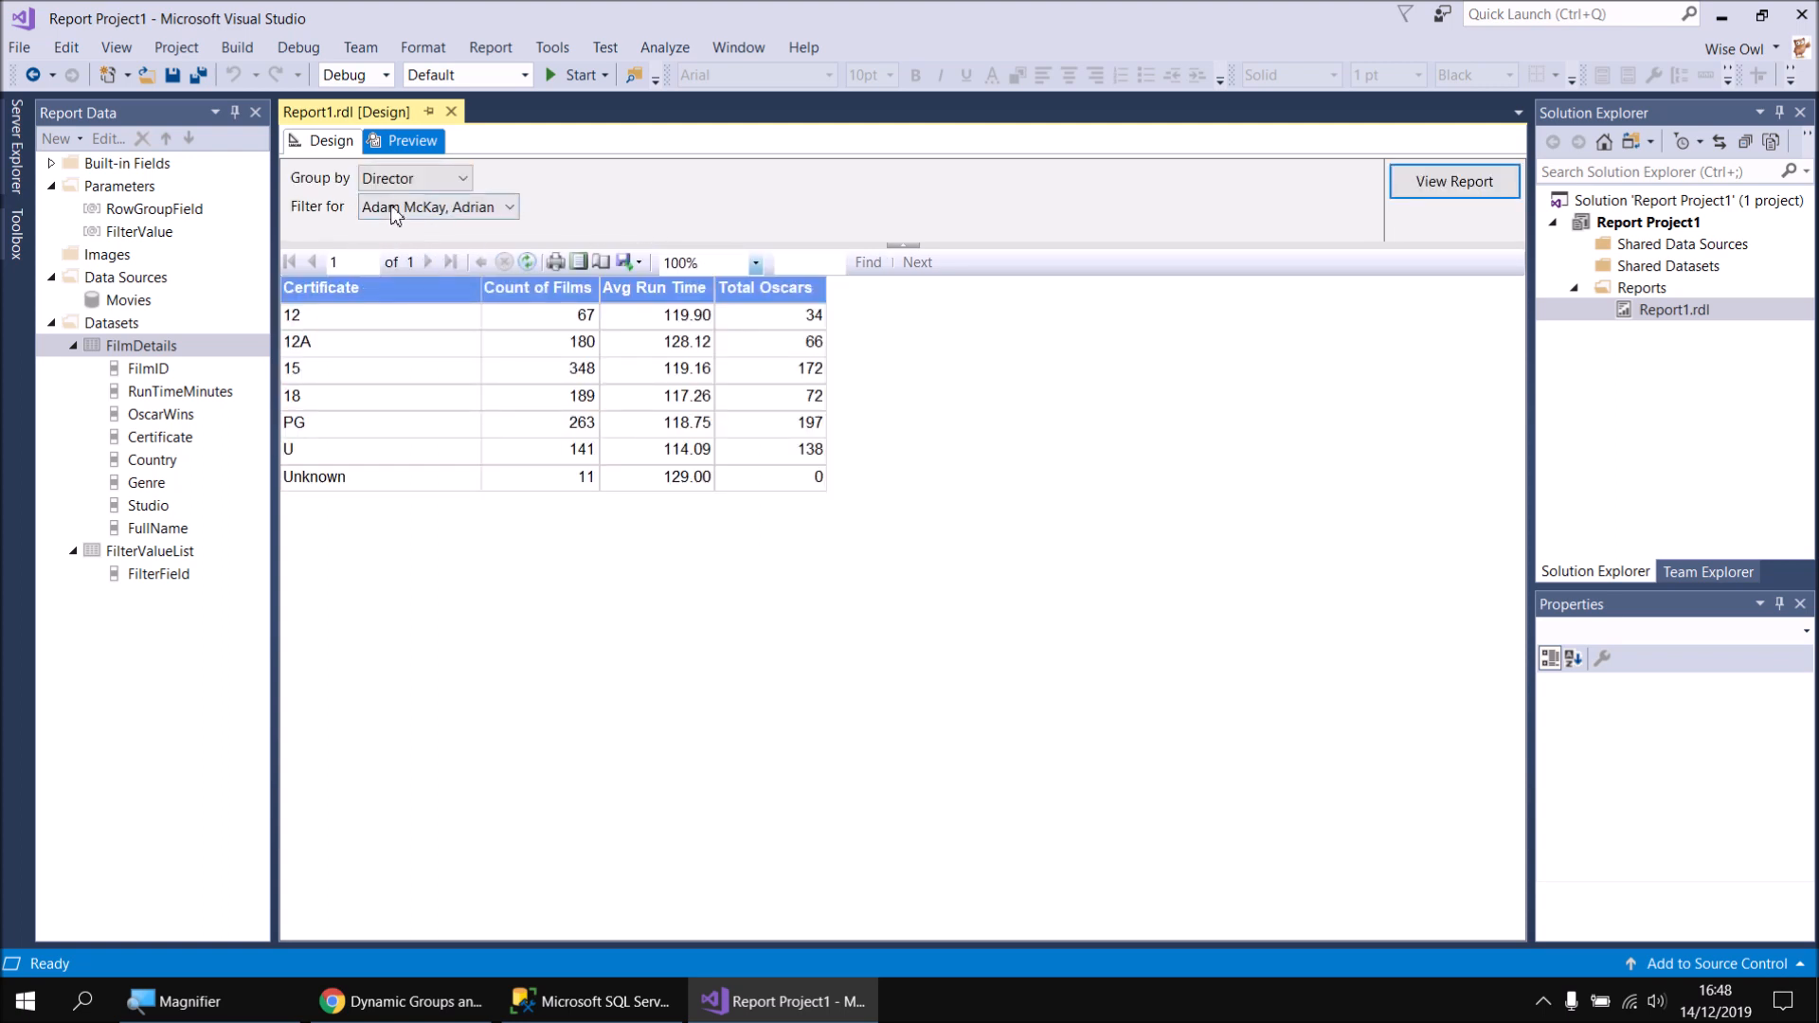
Clear the full selection of filter values, select only the first four directors and run the report
left_click(509, 208)
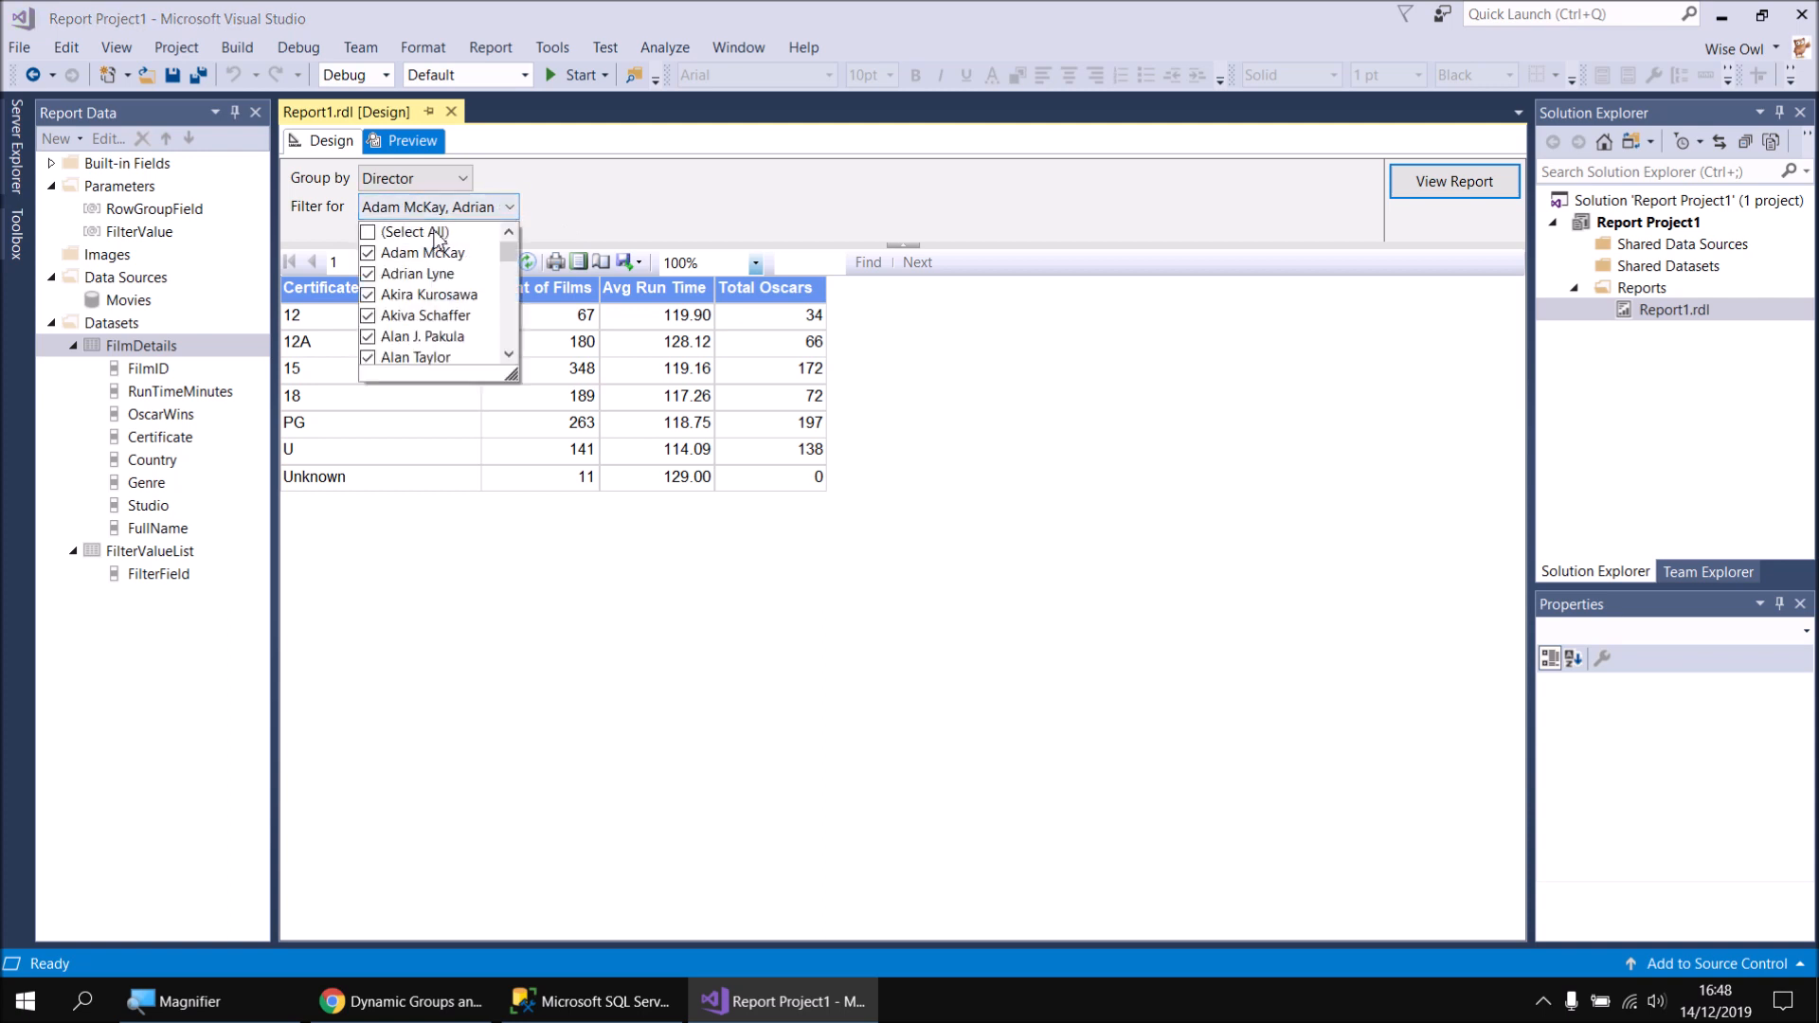
mouse_move(509, 251)
left_mouse_down()
mouse_move(512, 350)
mouse_move(509, 248)
left_mouse_up()
left_click(368, 233)
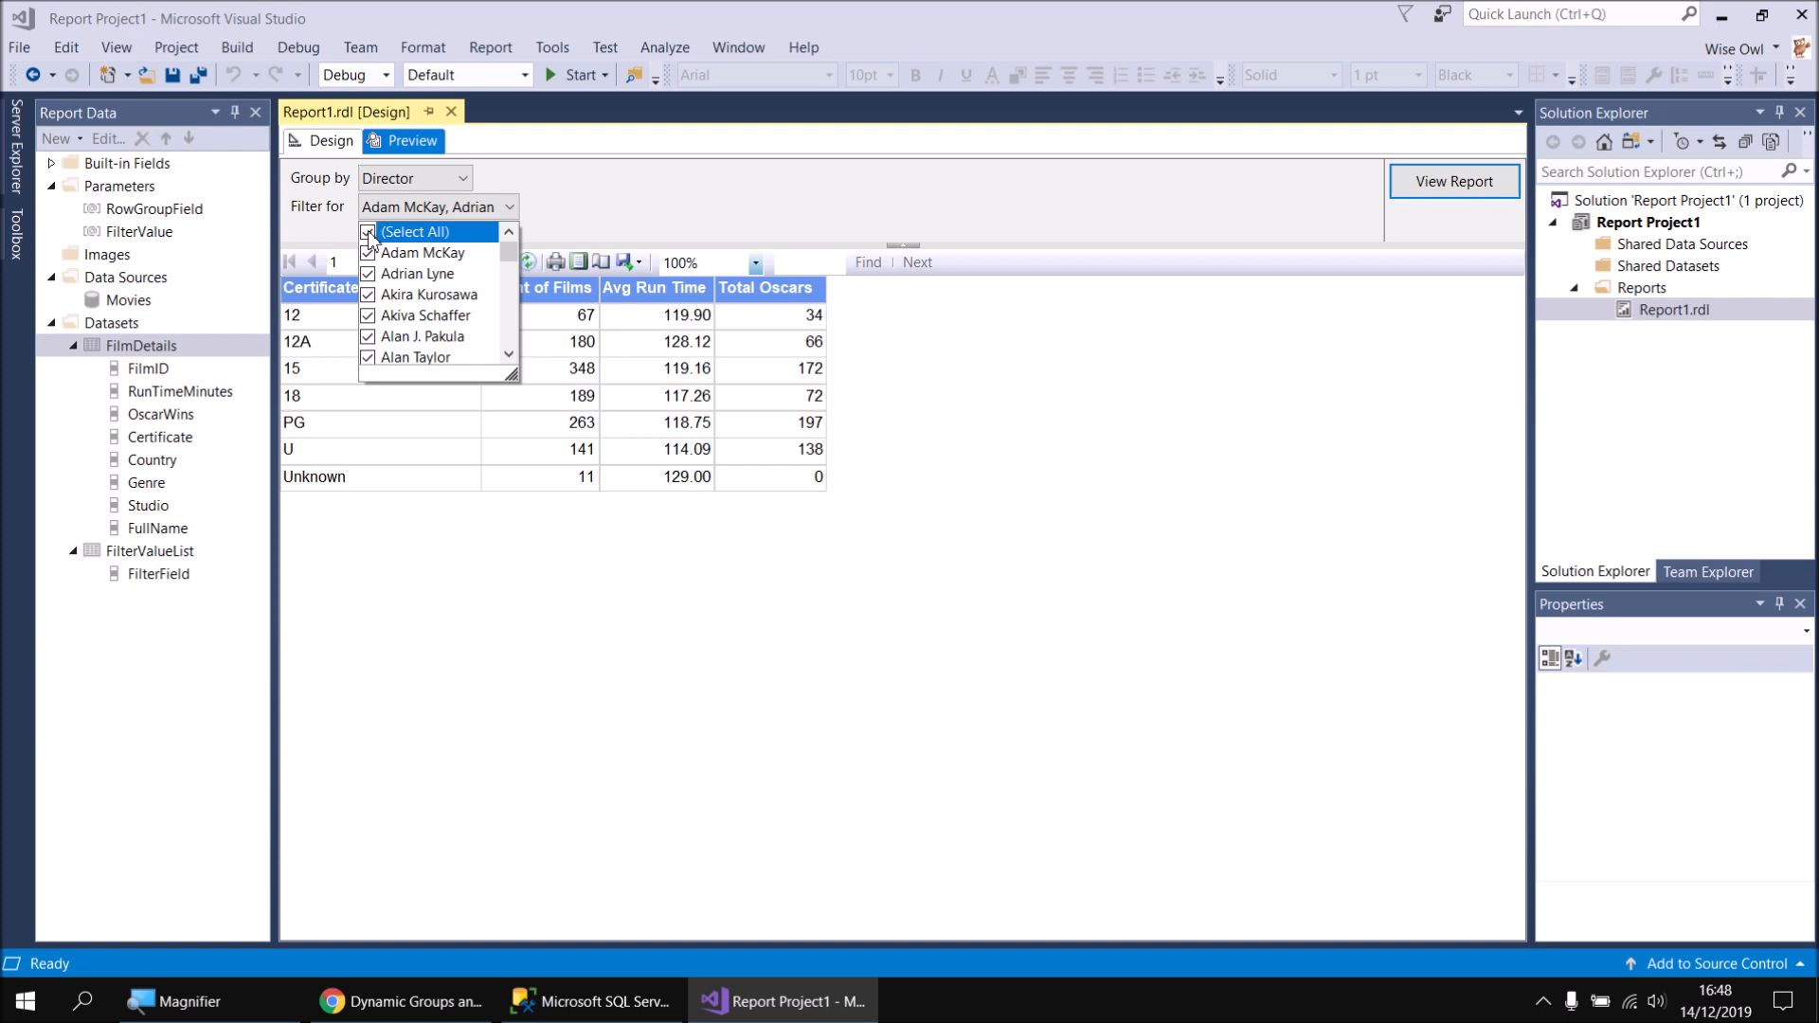
left_click(368, 233)
left_click(369, 254)
left_click(368, 274)
left_click(369, 296)
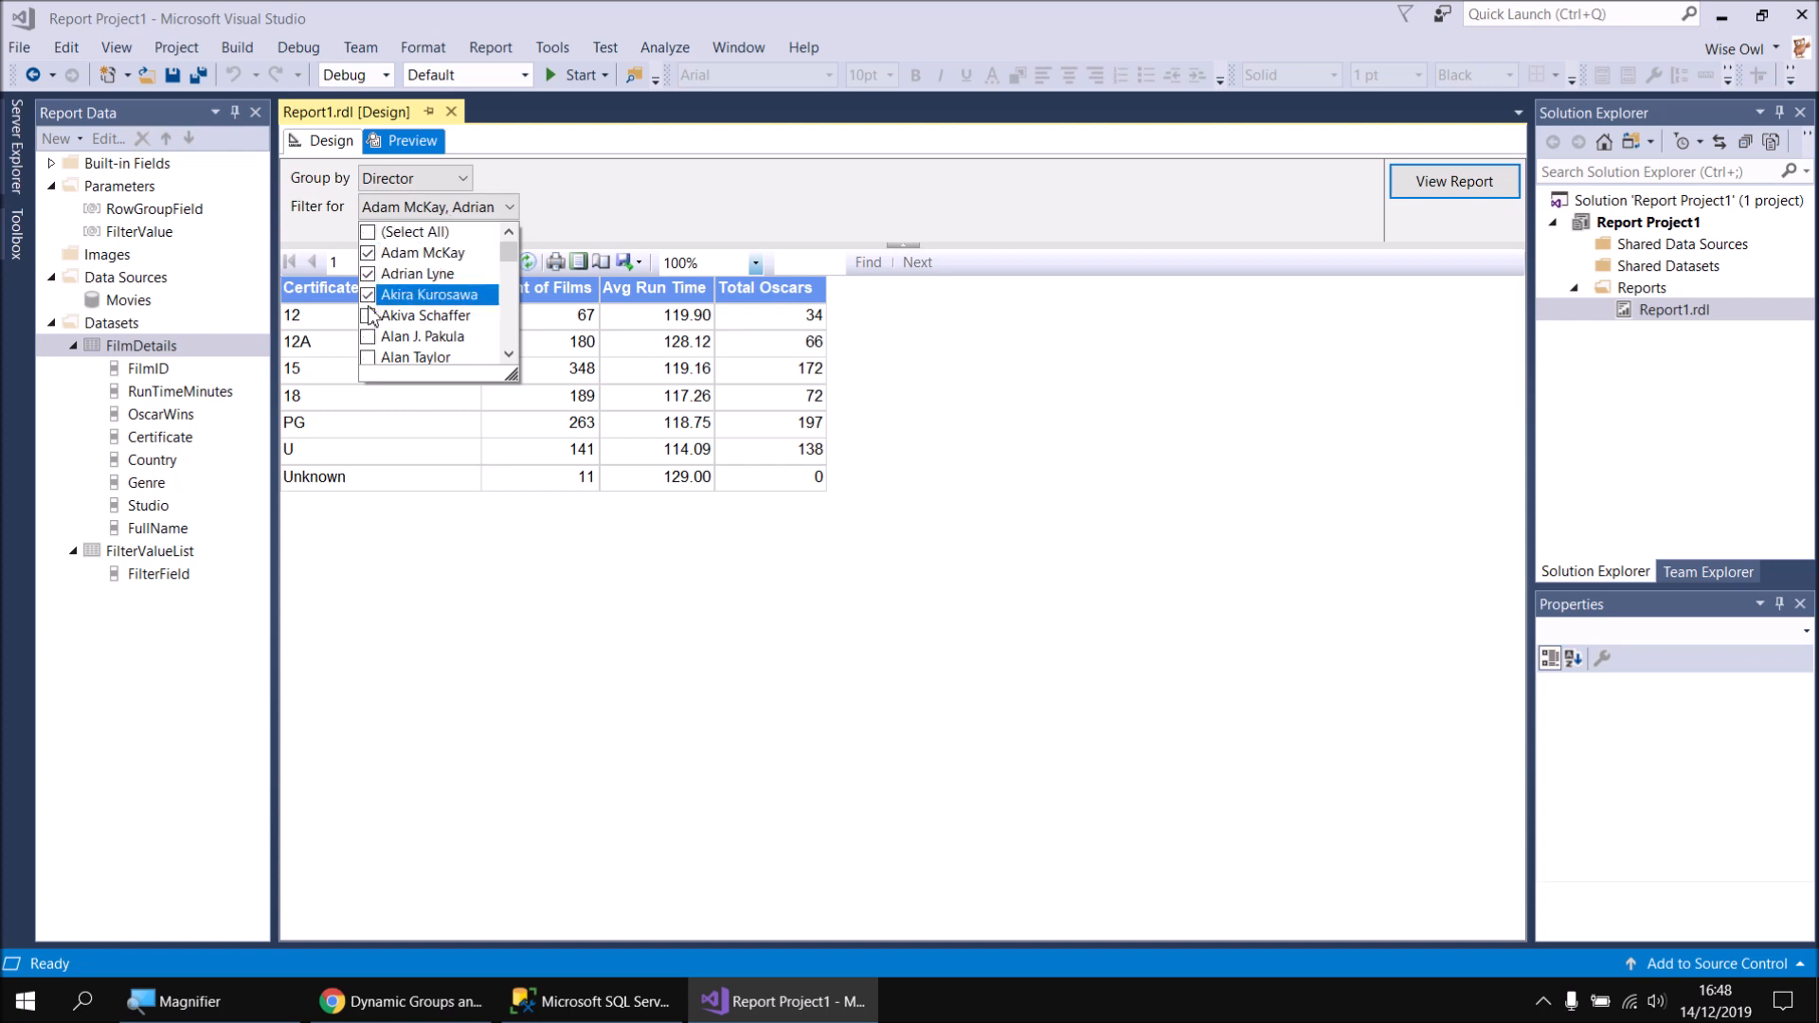
left_click(369, 317)
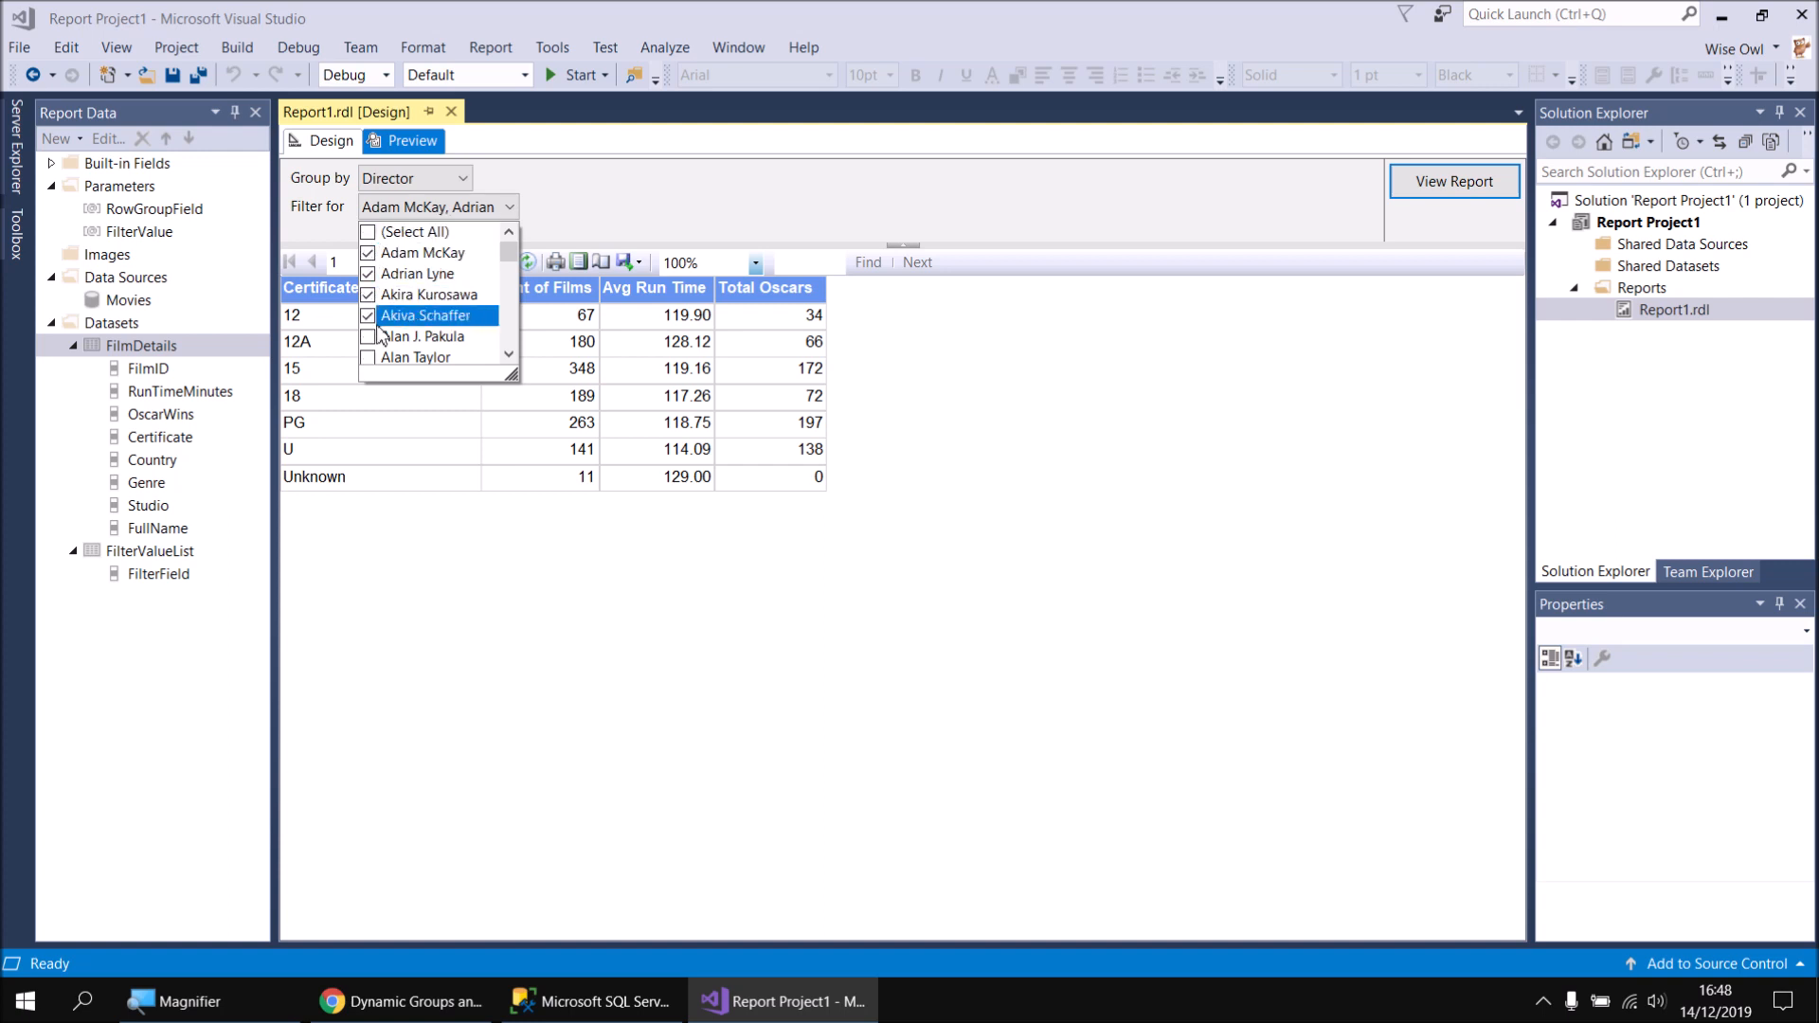
left_click(1402, 194)
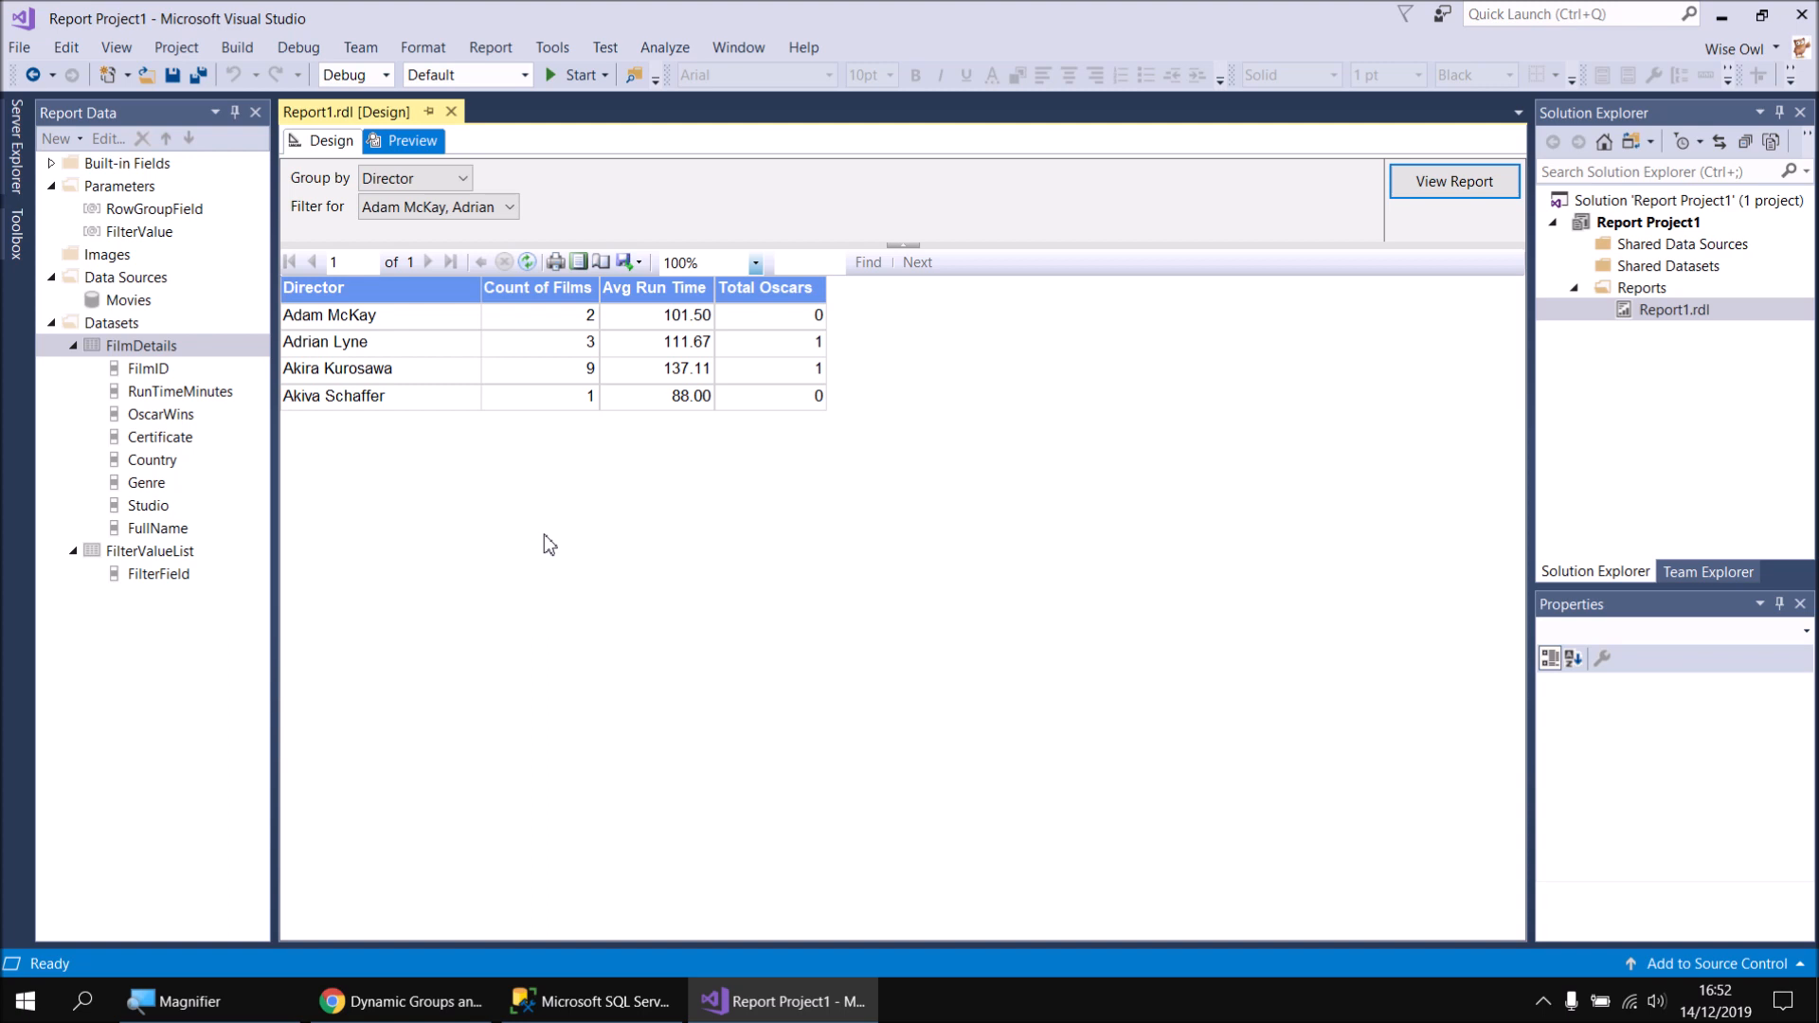
Group the previewed report by Country, filter it for only Afghanistan, Albania and Algeria, and run it
left_click(463, 183)
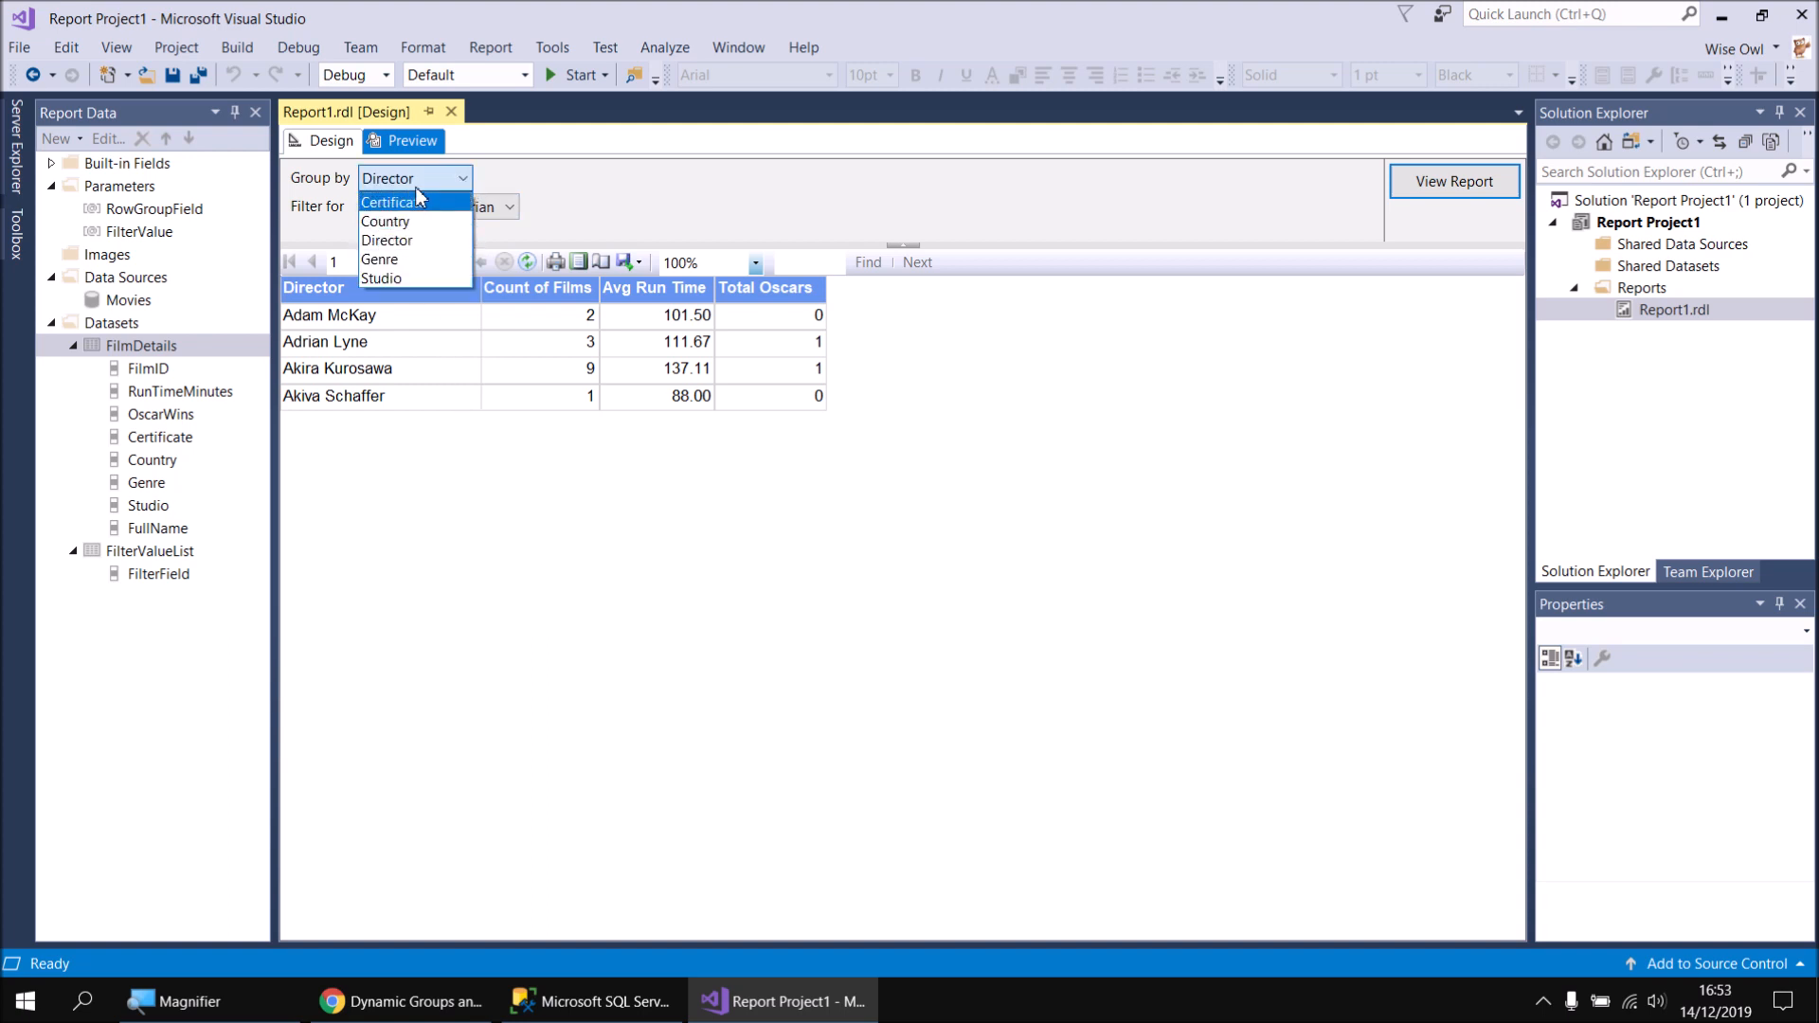
left_click(396, 220)
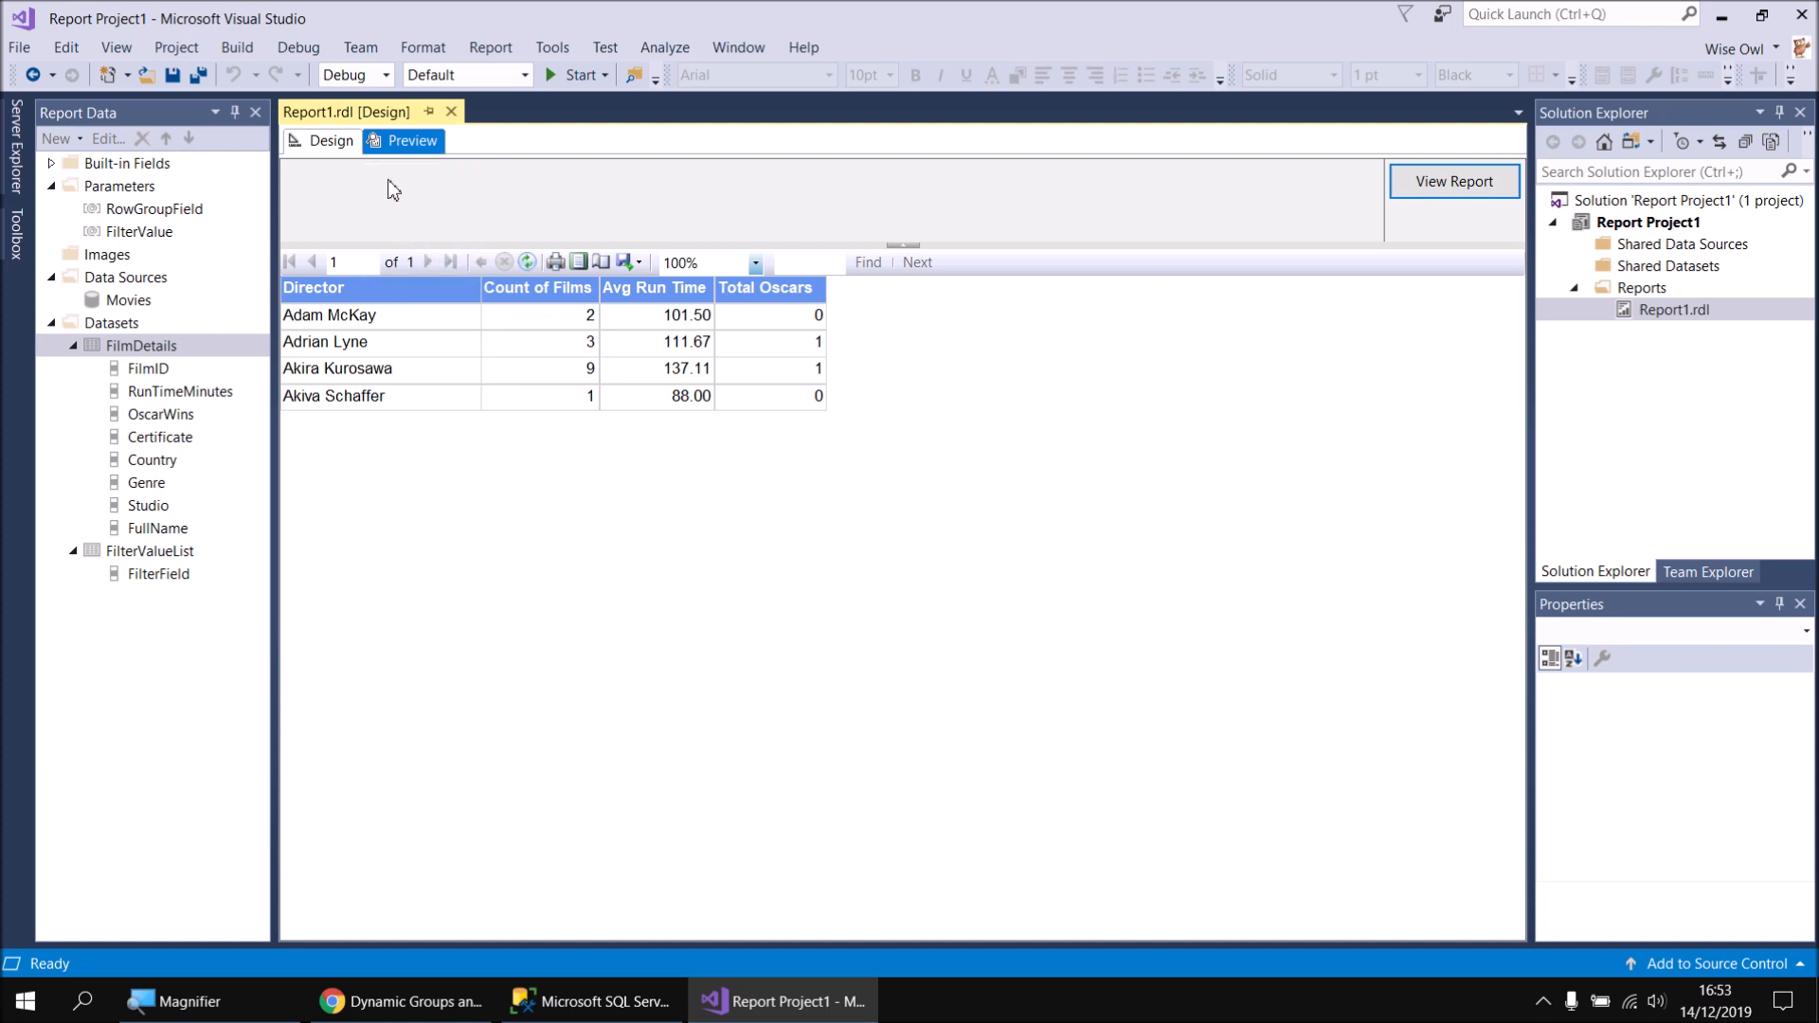
left_click(510, 210)
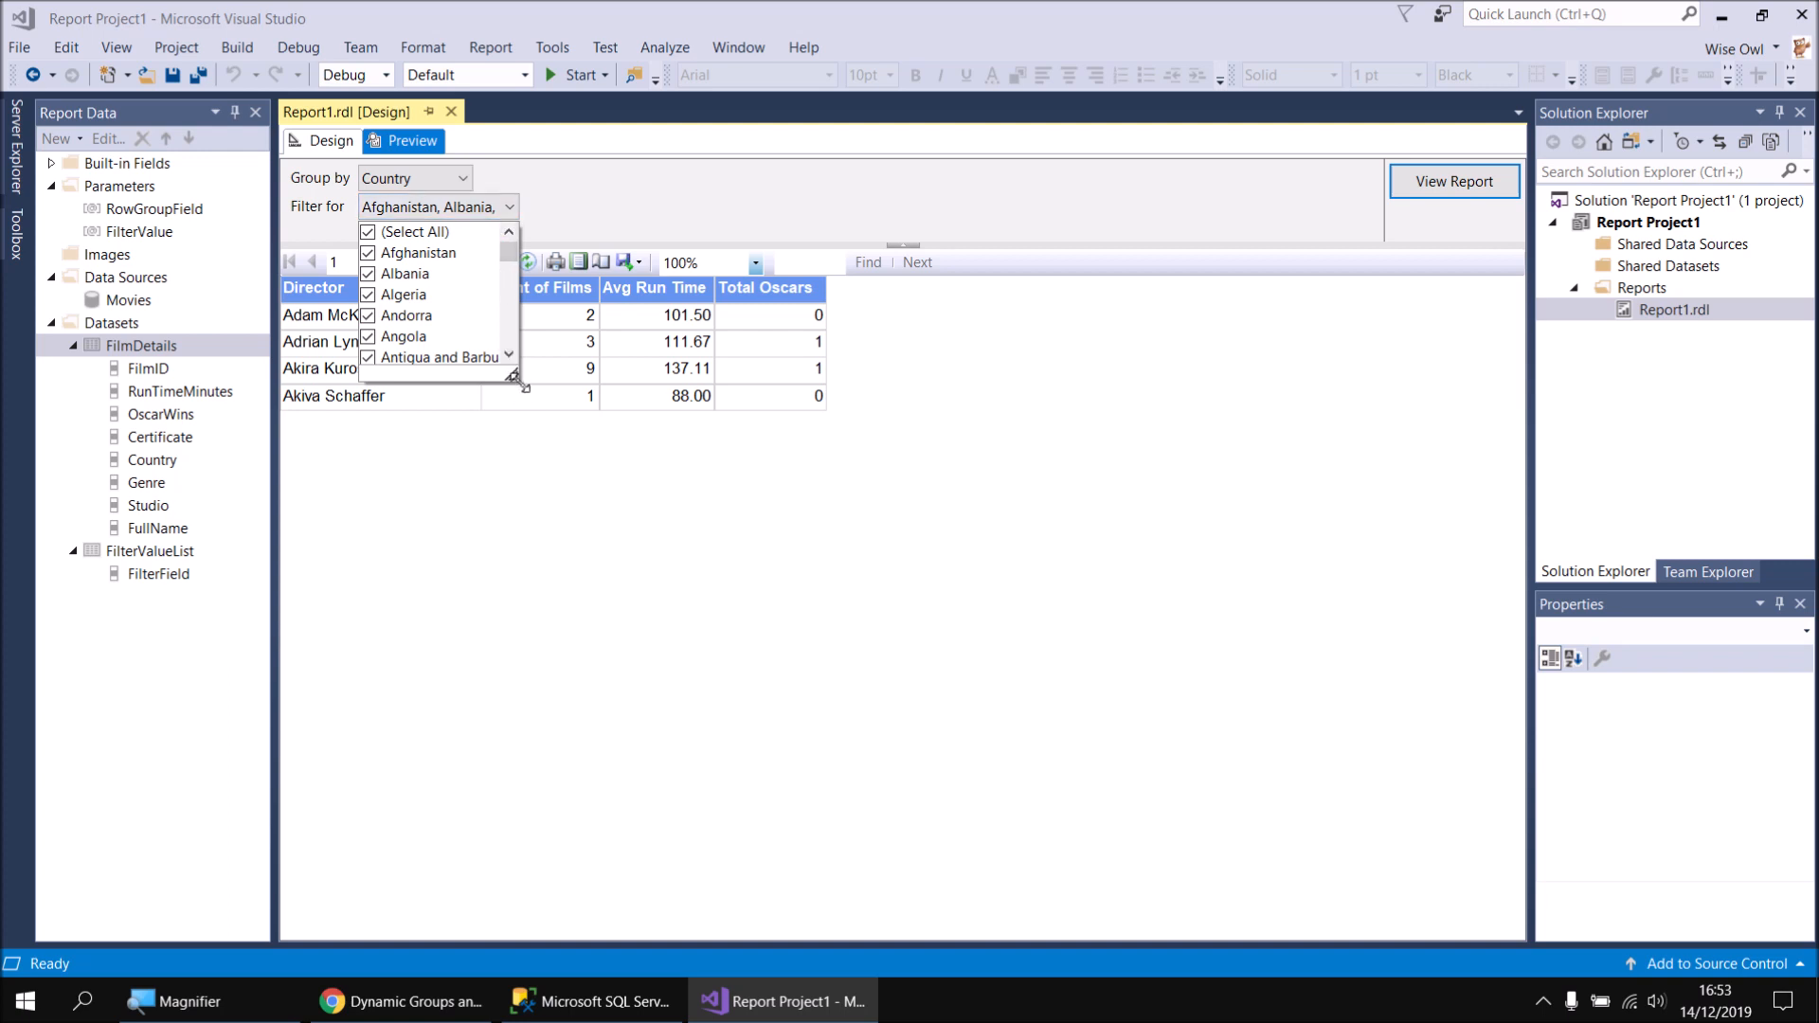
left_click_drag(519, 382, 654, 881)
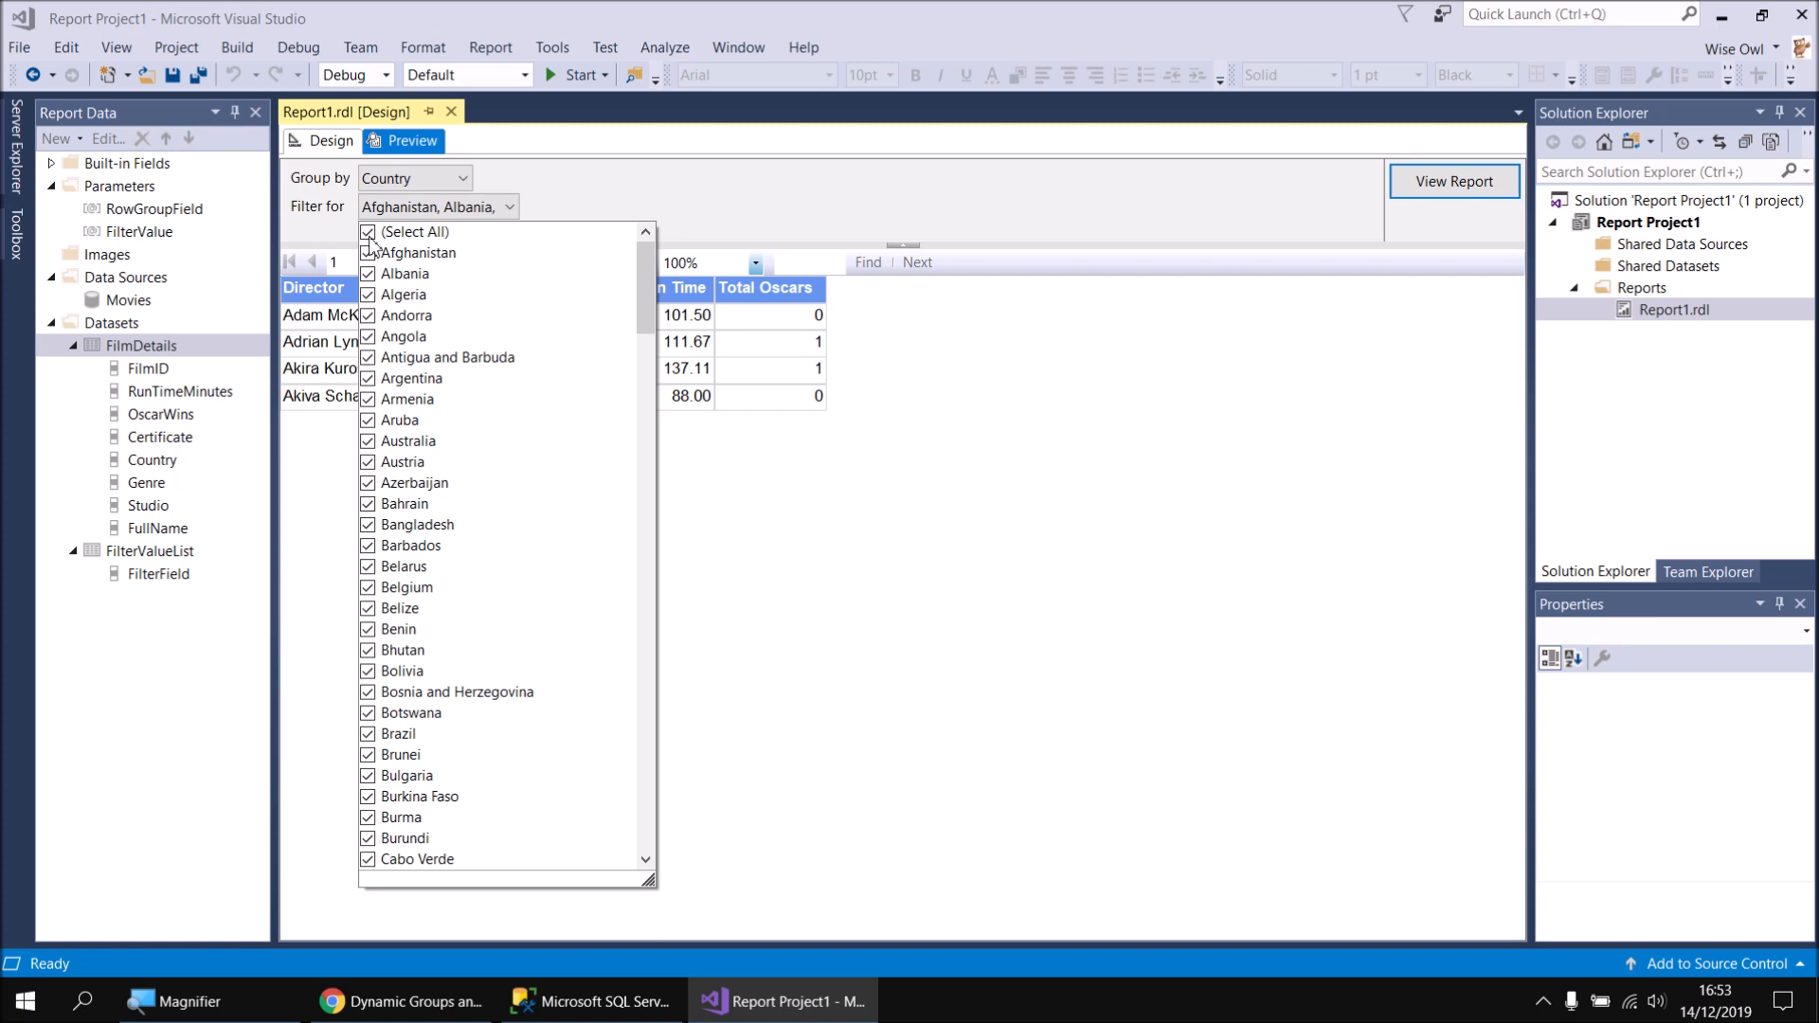
left_click(368, 232)
left_click(367, 253)
left_click(368, 274)
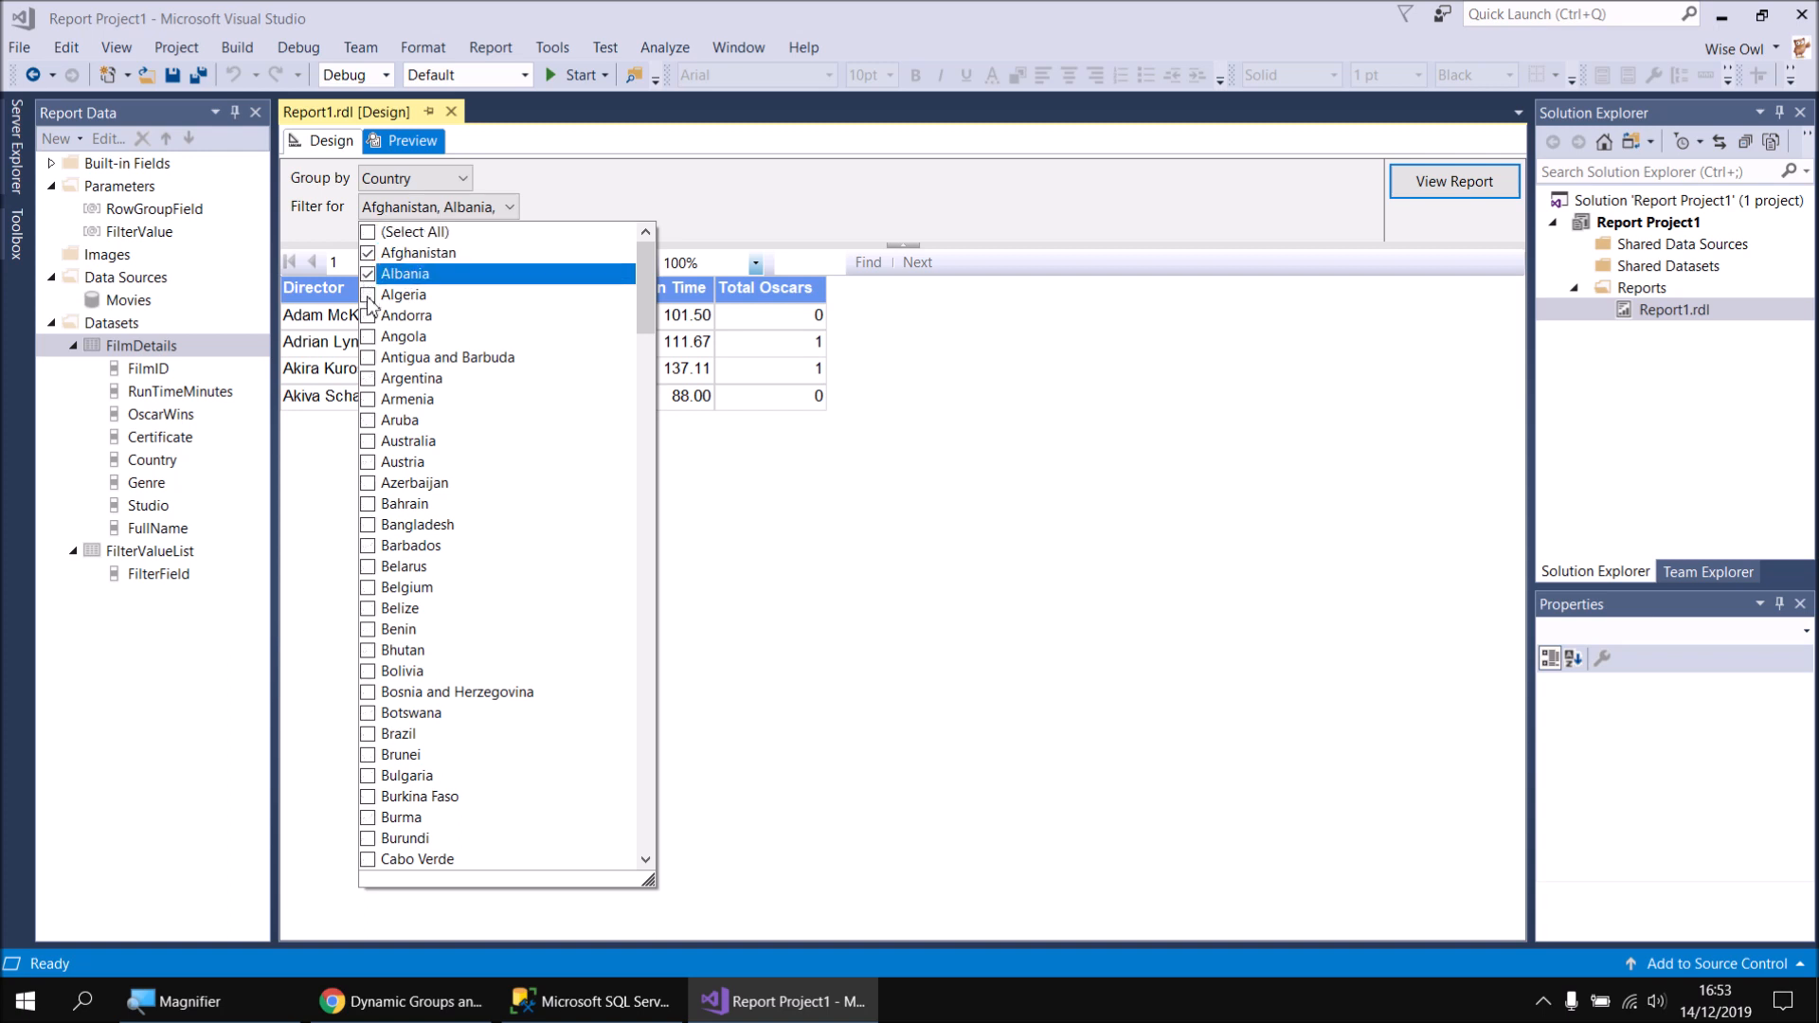
left_click(367, 294)
left_click(1489, 190)
left_click(1490, 190)
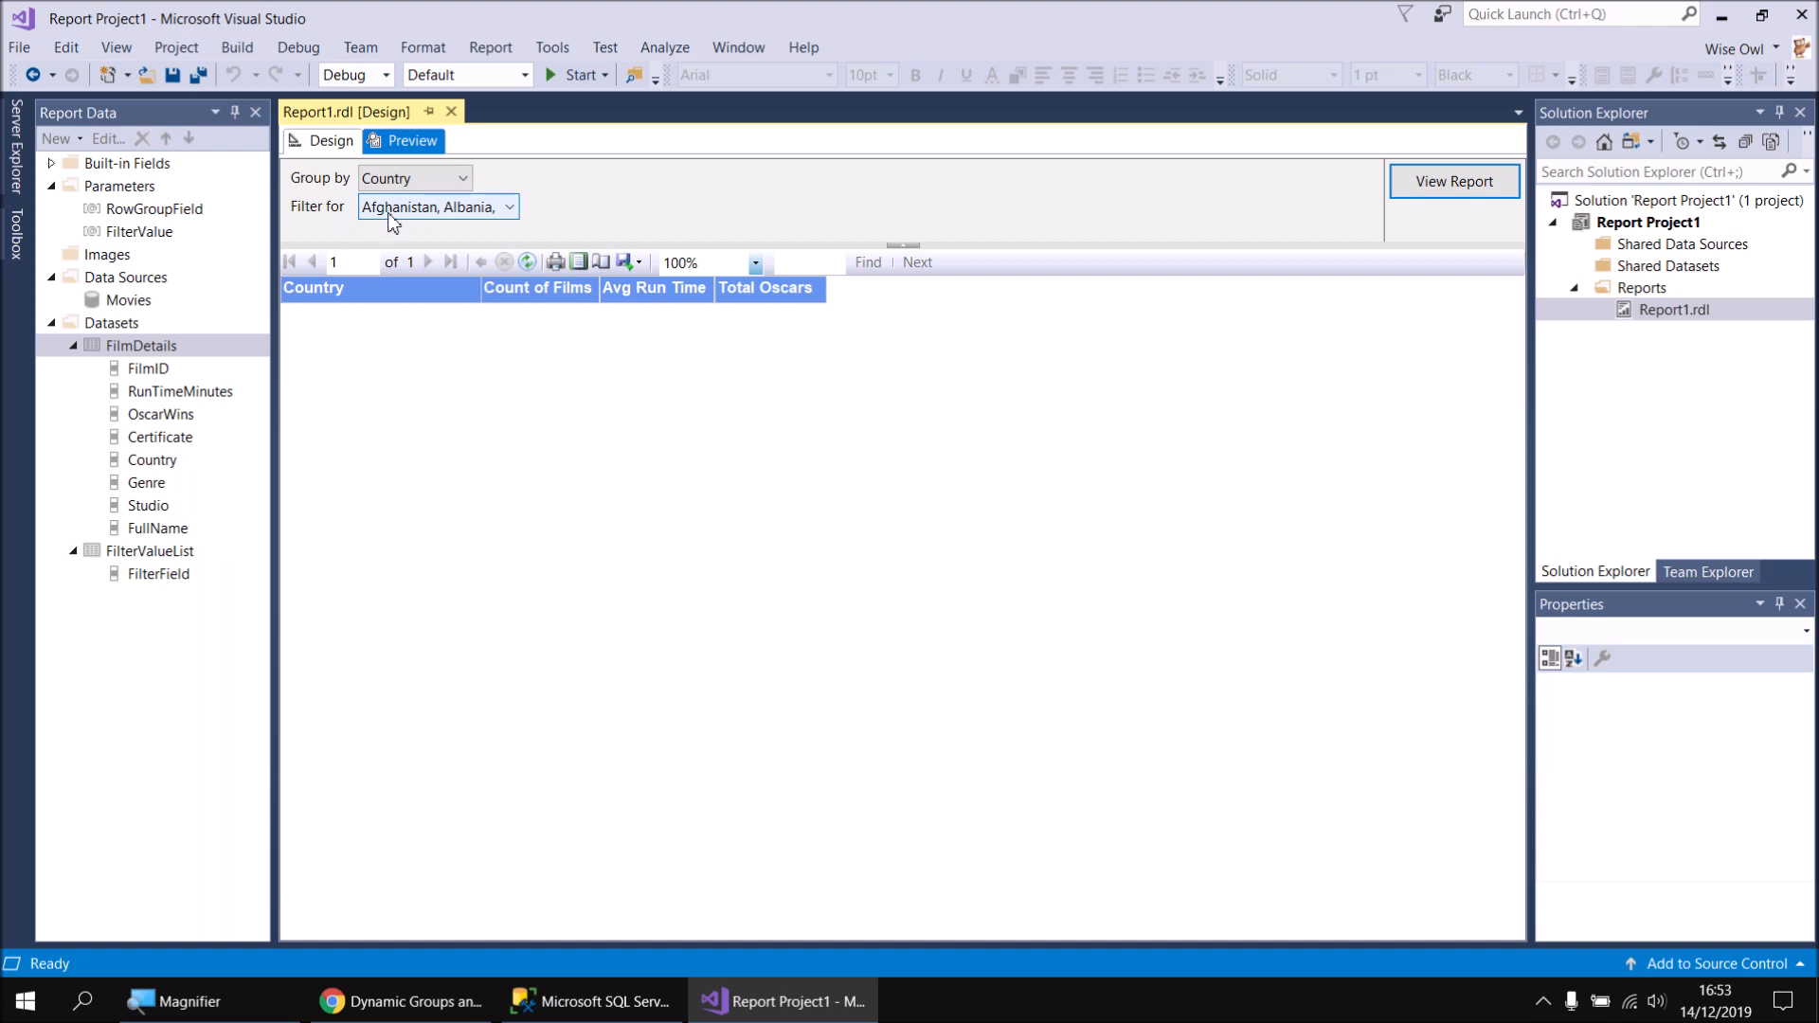
left_click(461, 180)
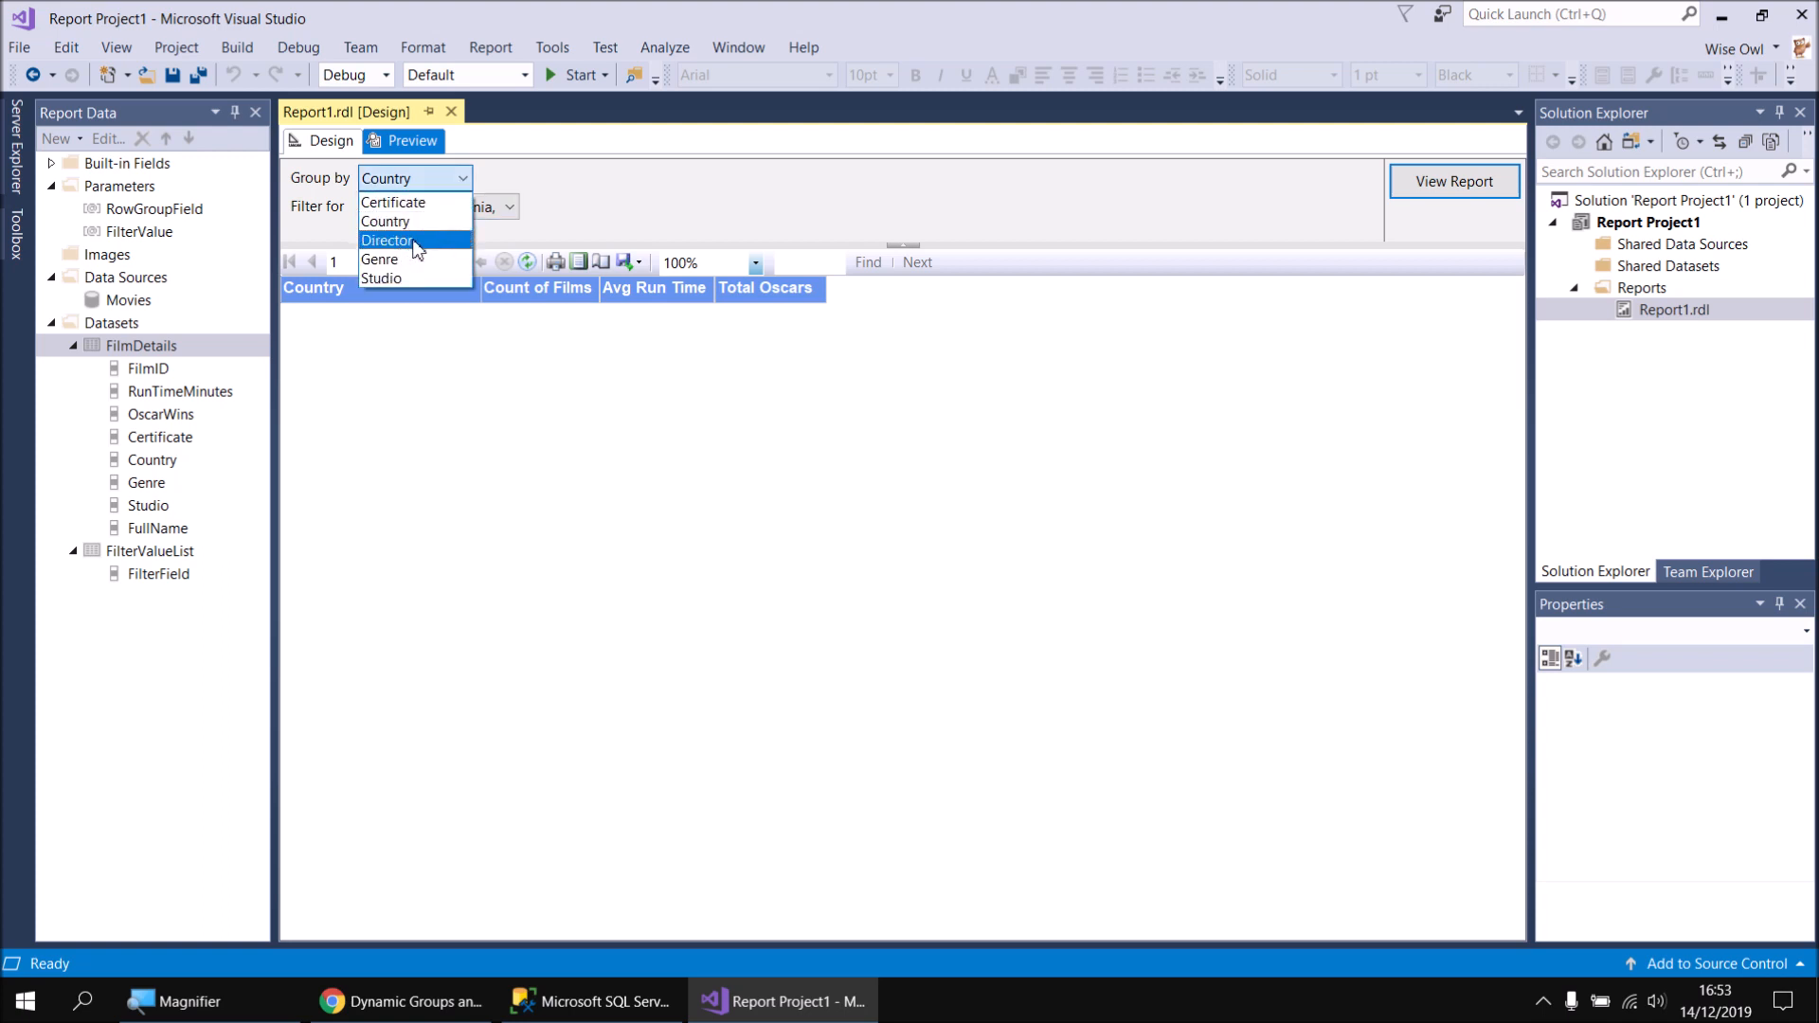
left_click(595, 209)
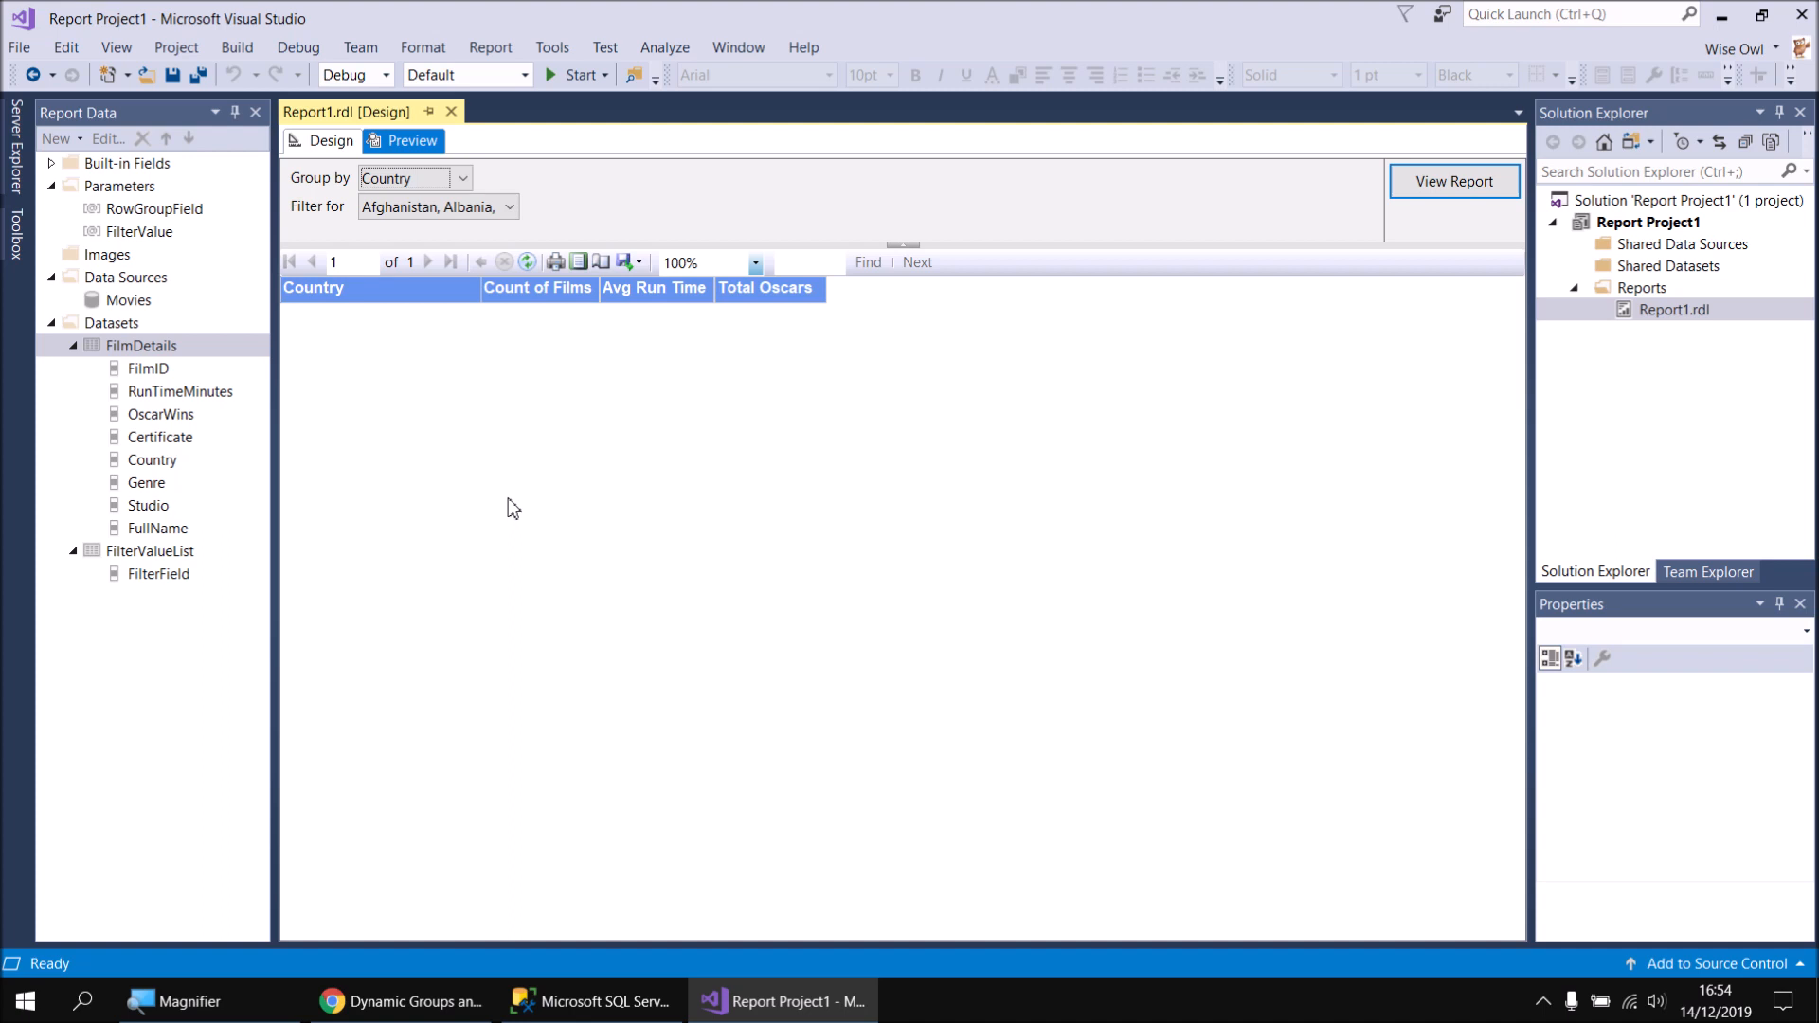
Return the report to design view, switch to SQL Server Management Studio and open a new query on the Movies database
left_click(327, 142)
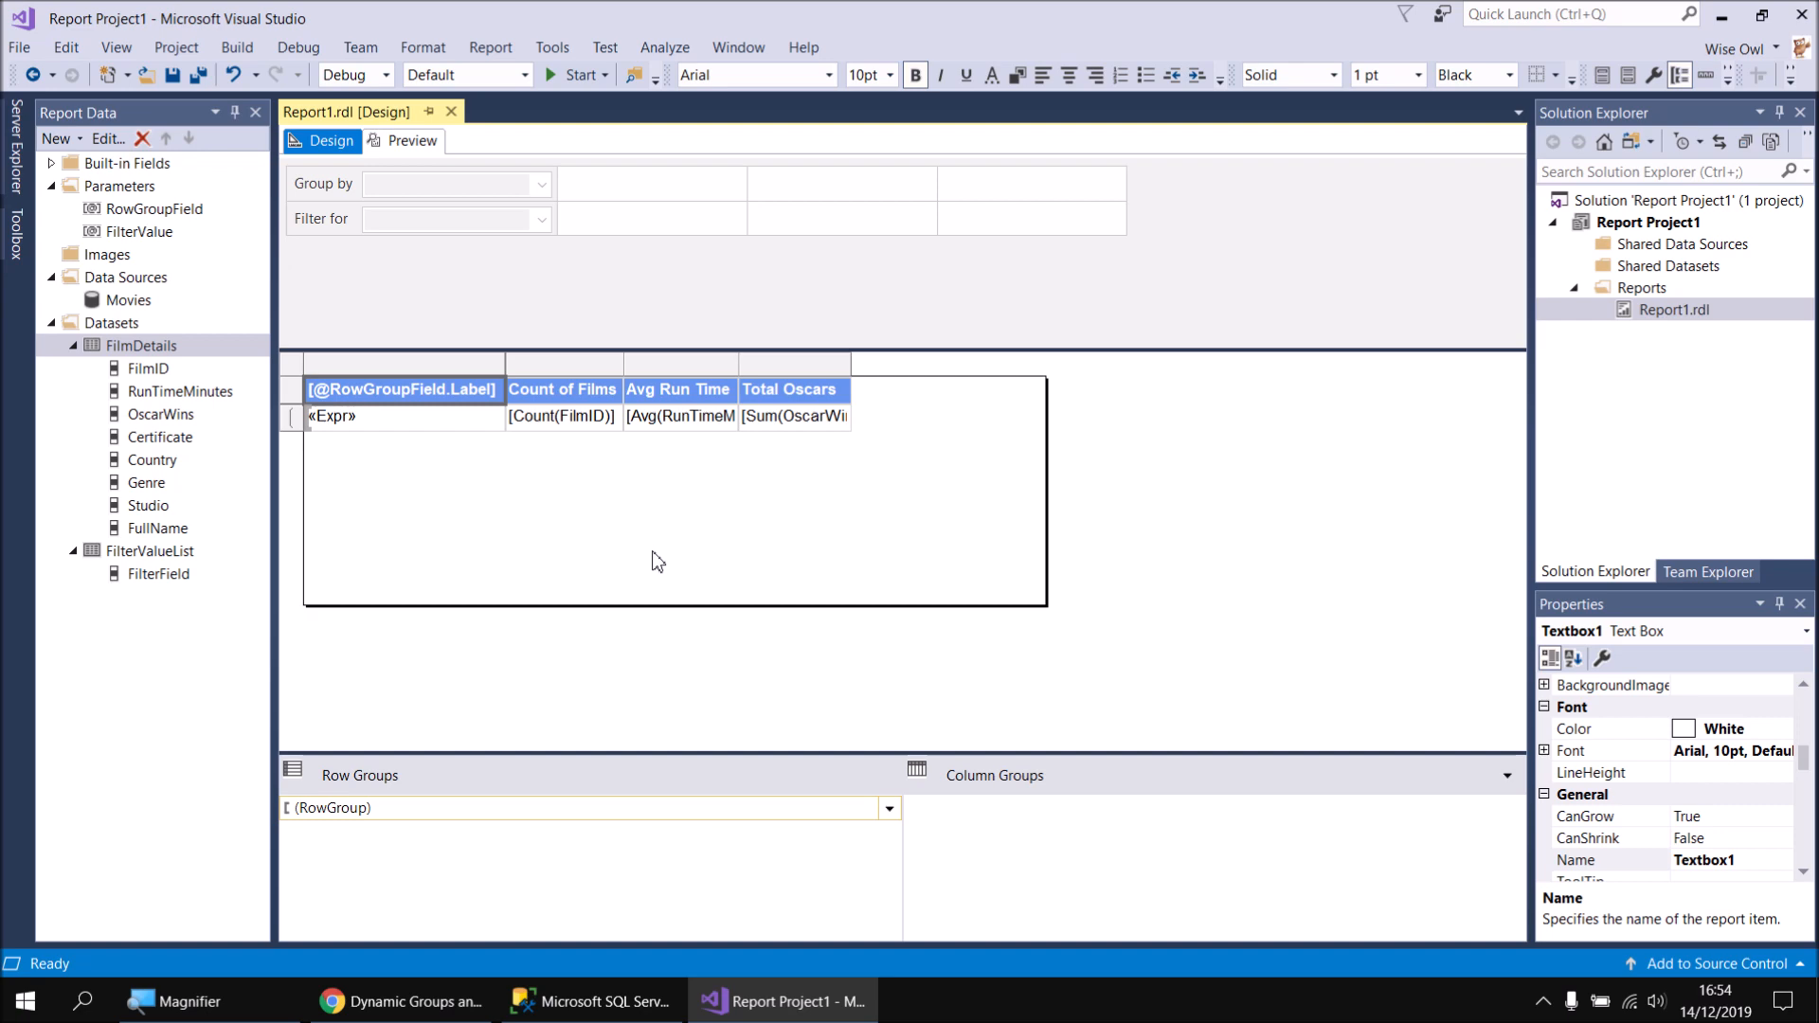
left_click(585, 1006)
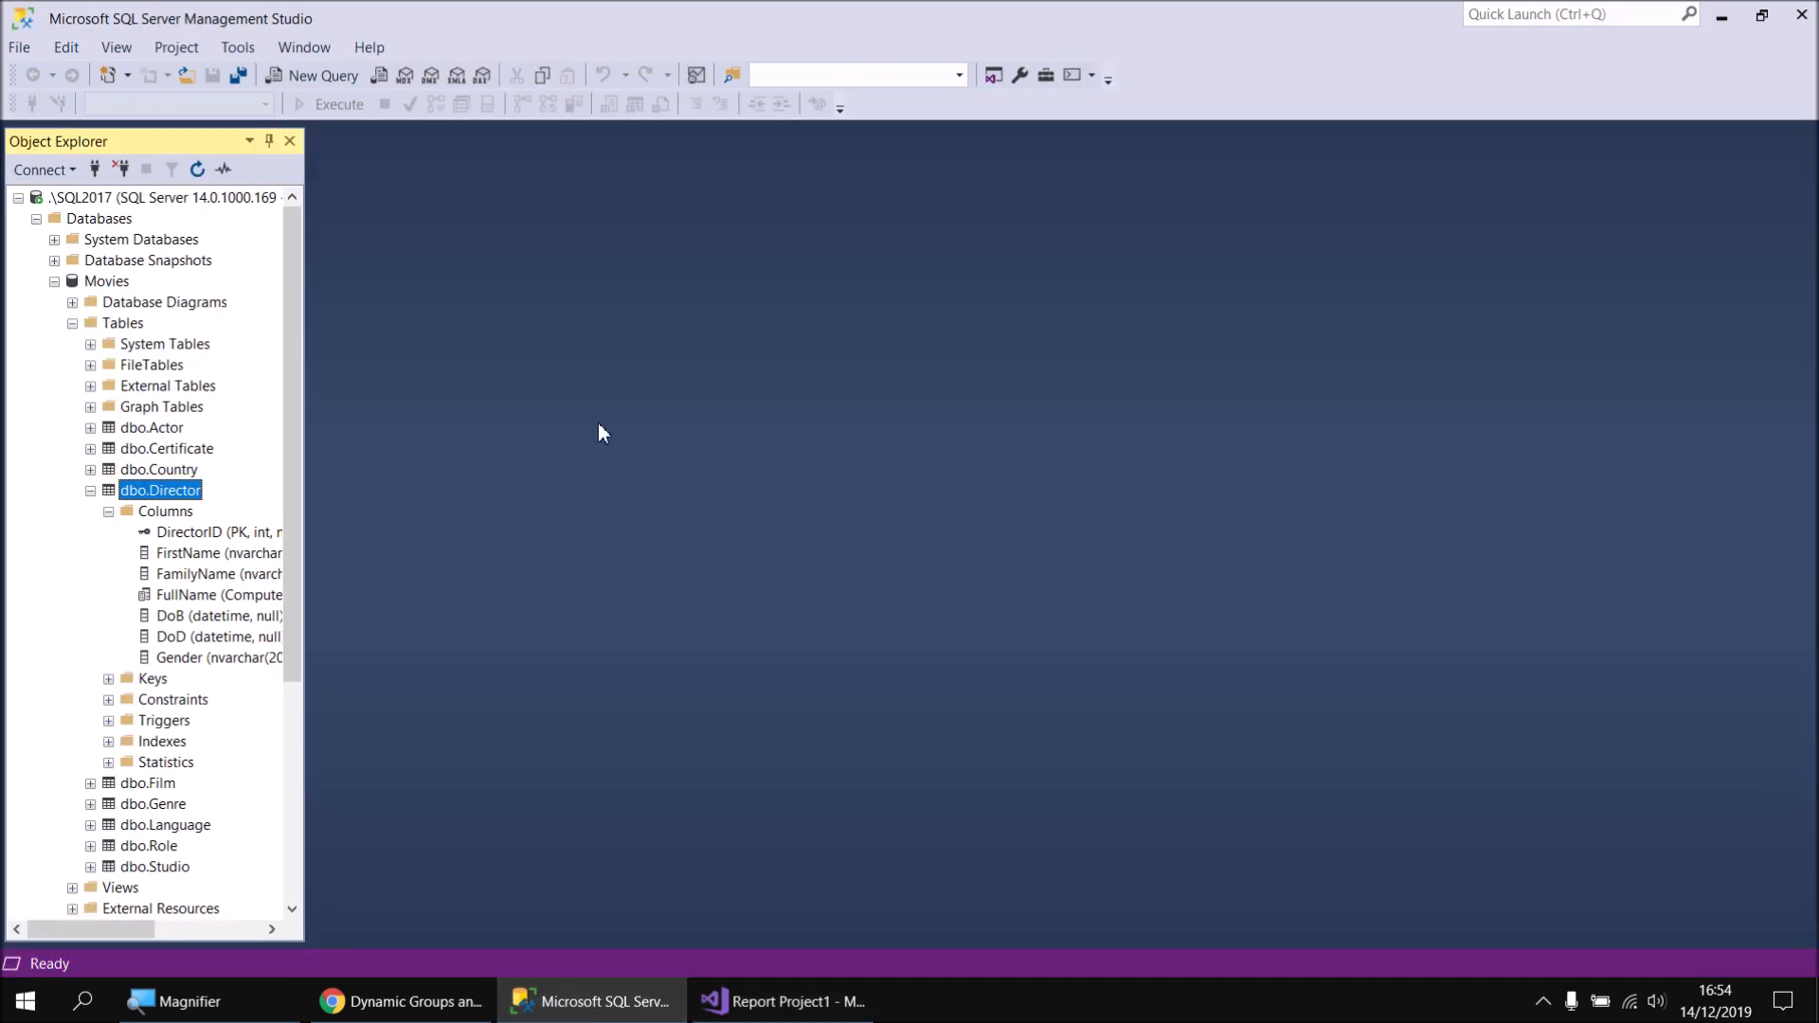
left_click(312, 76)
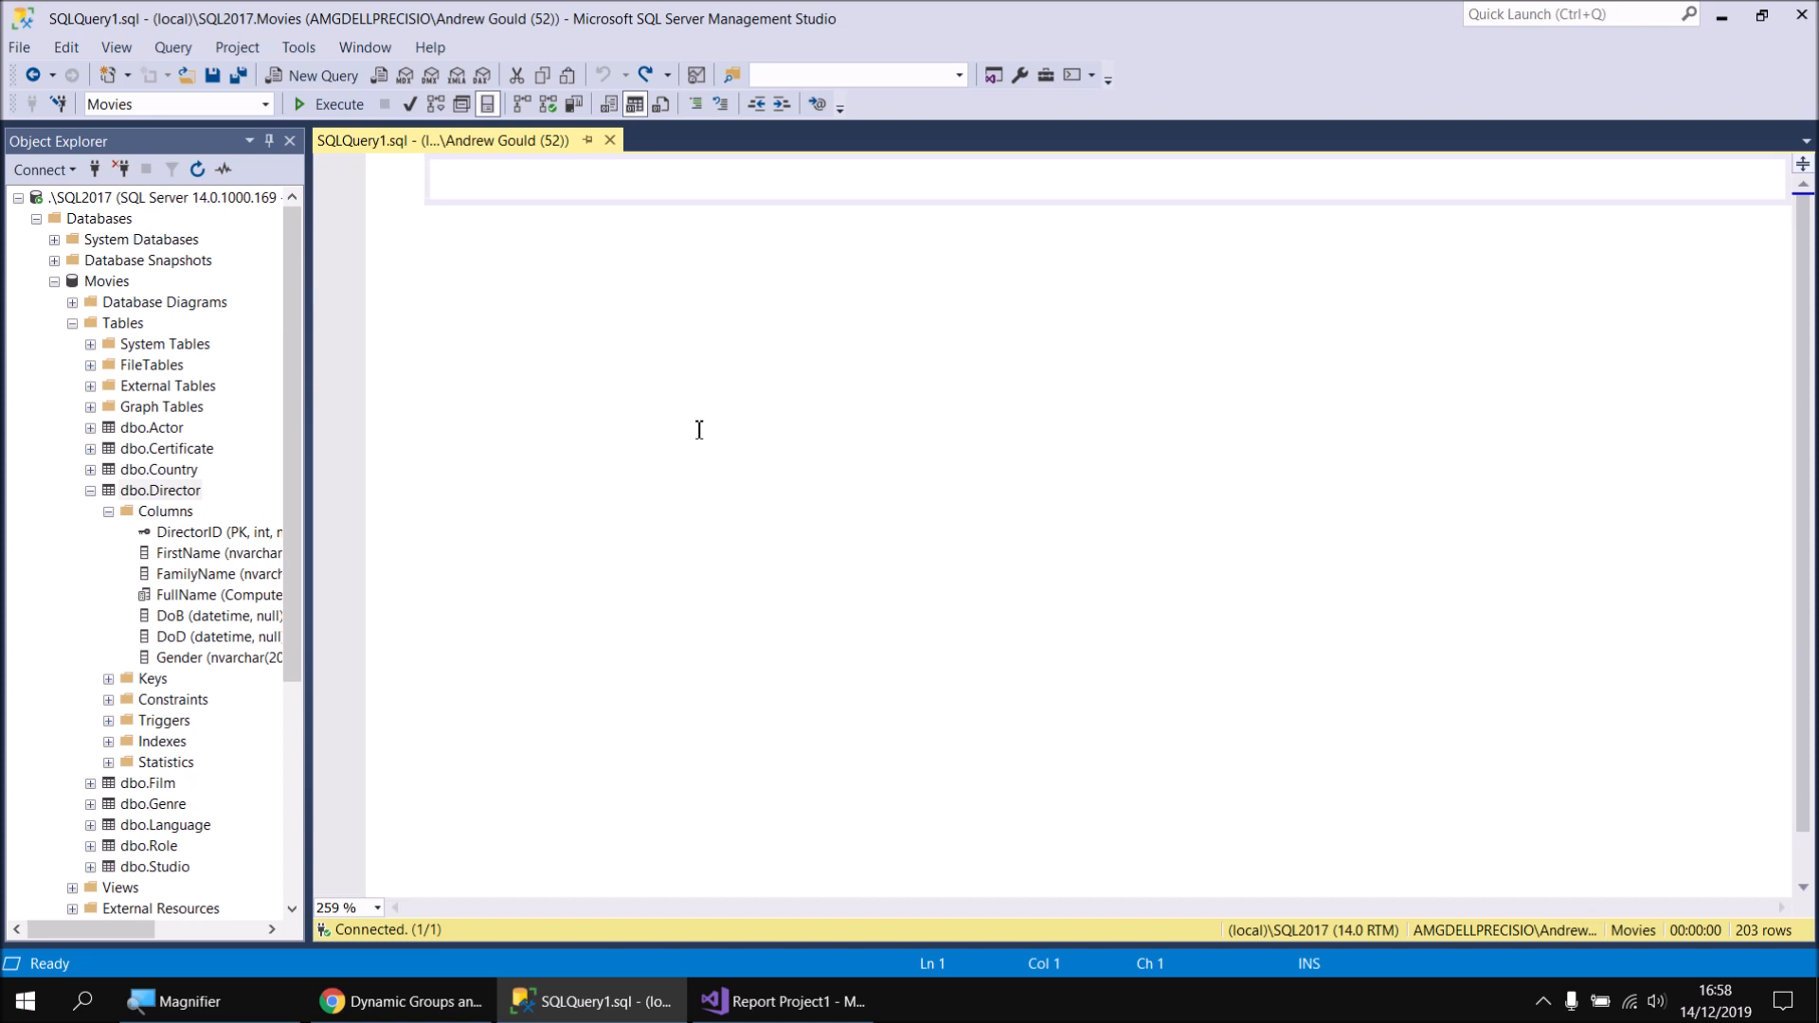
Write the query SELECT Country AS FilterField FROM Country, with each clause on its own line
type("SELECT")
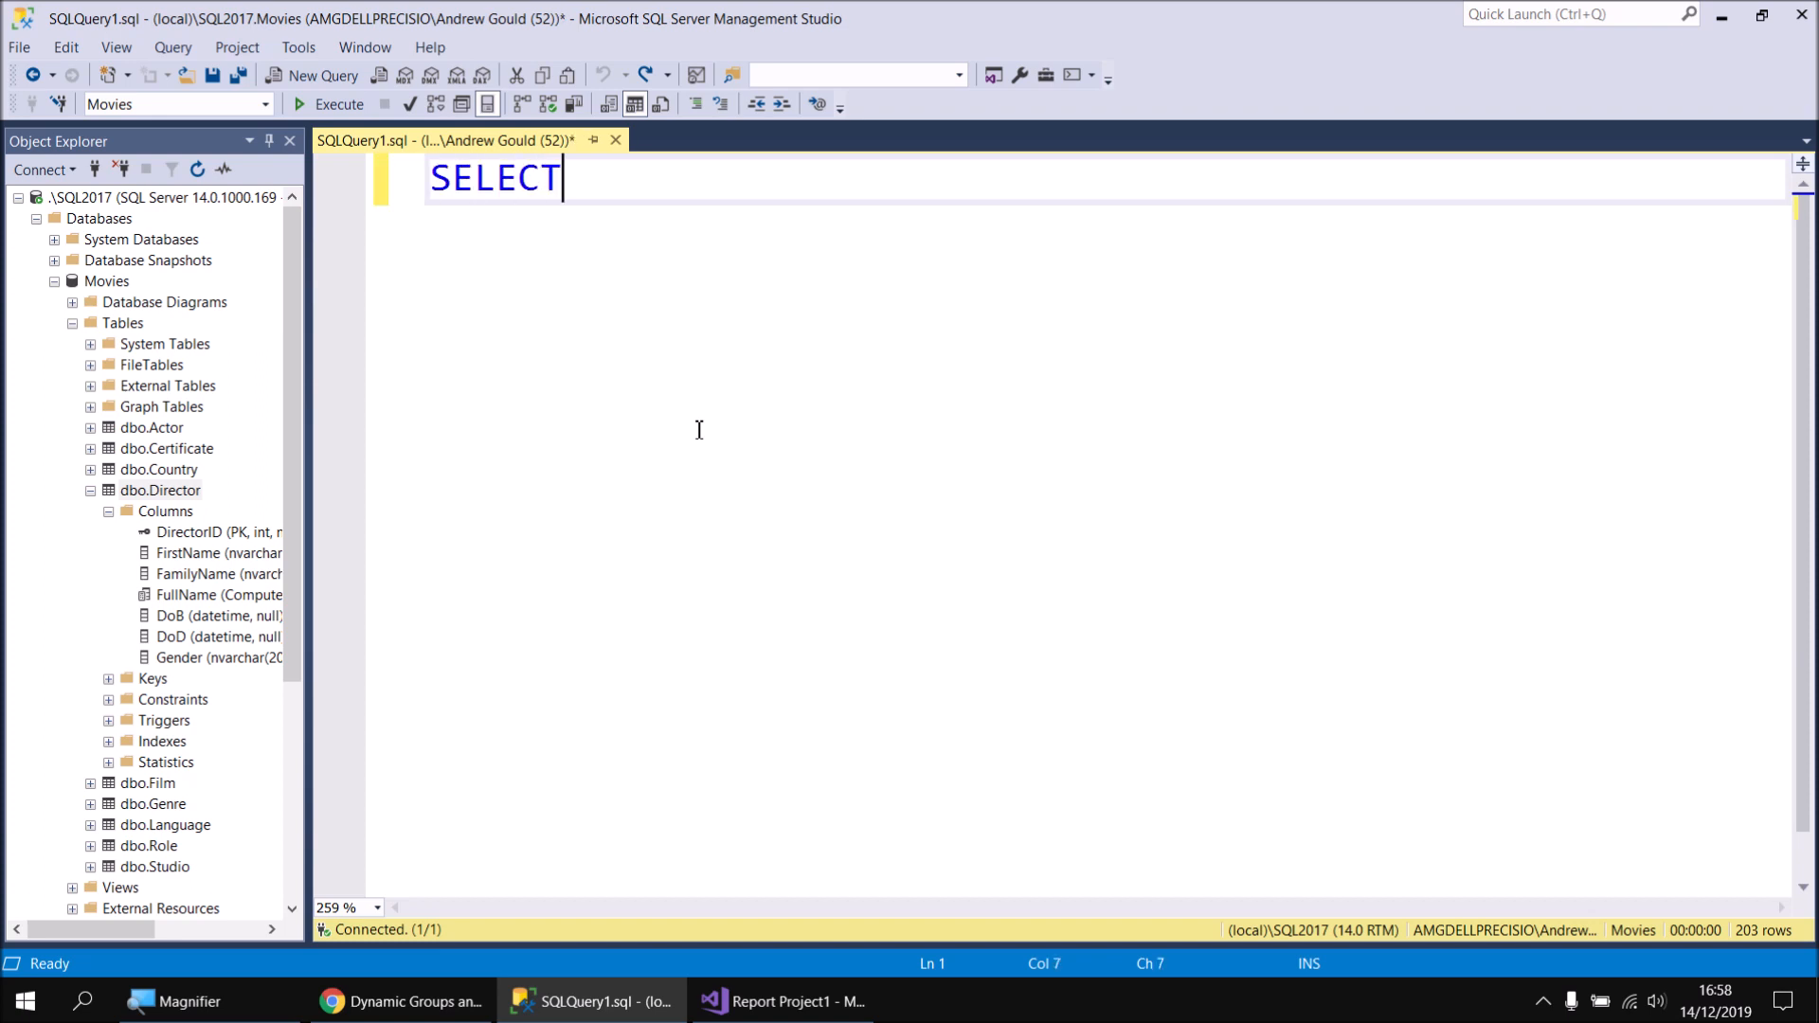
key("Return")
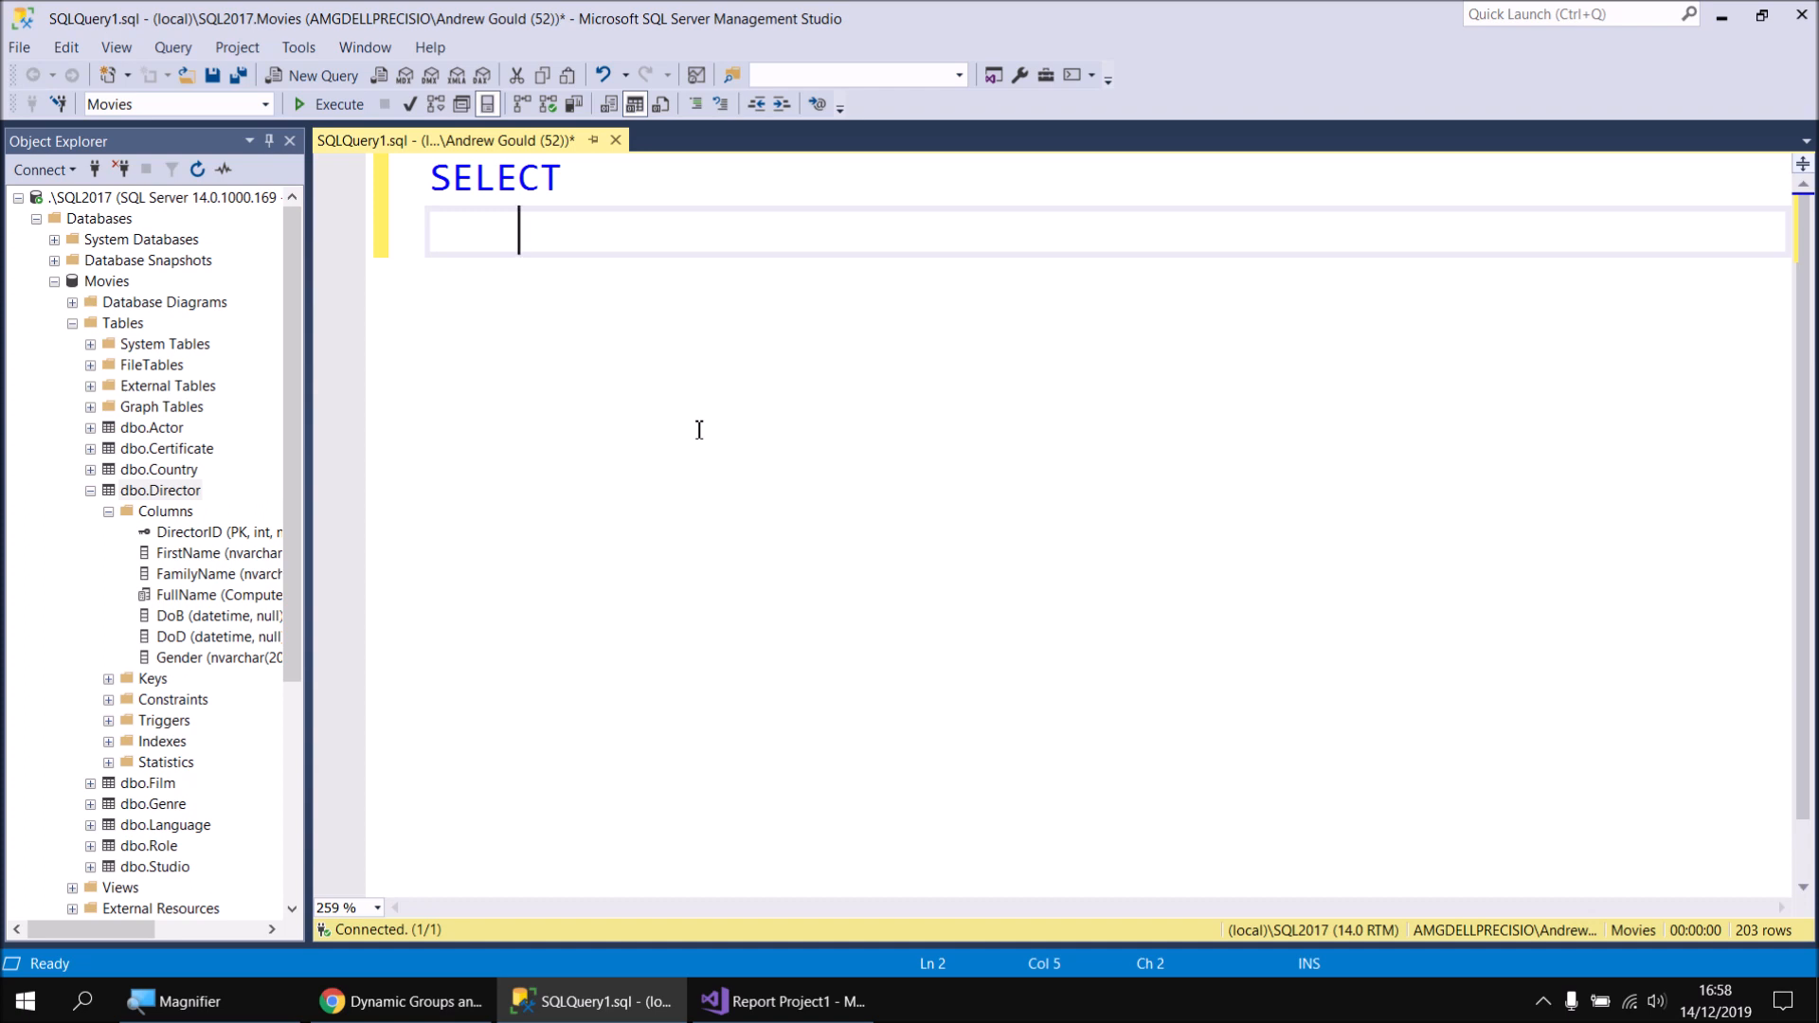
type("Couuntry")
key("BackSpace")
key("BackSpace")
key("BackSpace")
key("BackSpace")
key("BackSpace")
type("ntry AS FilterFileld")
key("Return")
key("BackSpace")
type("FROM")
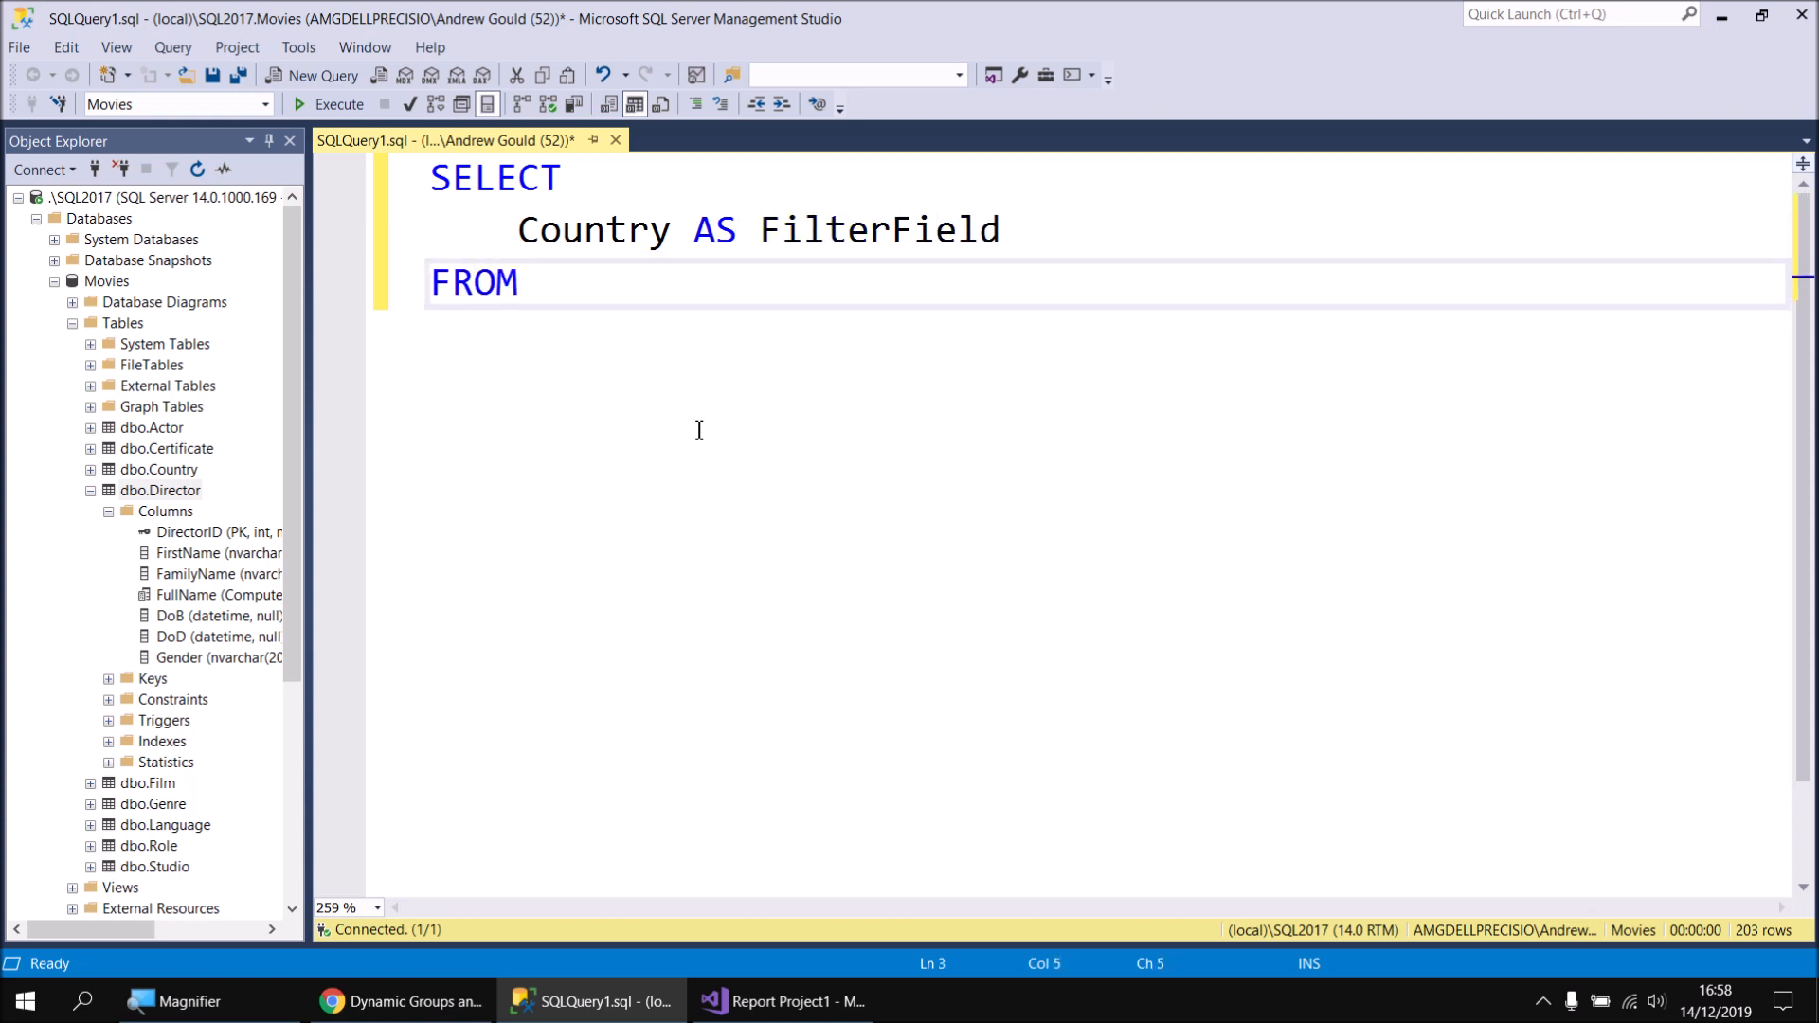
key("Return")
type("Country")
Add ORDER BY FilterField to the query, execute it to check the rows, and hide the results
key("Return")
key("BackSpace")
type("ORDER BY")
key("Return")
type("Filter")
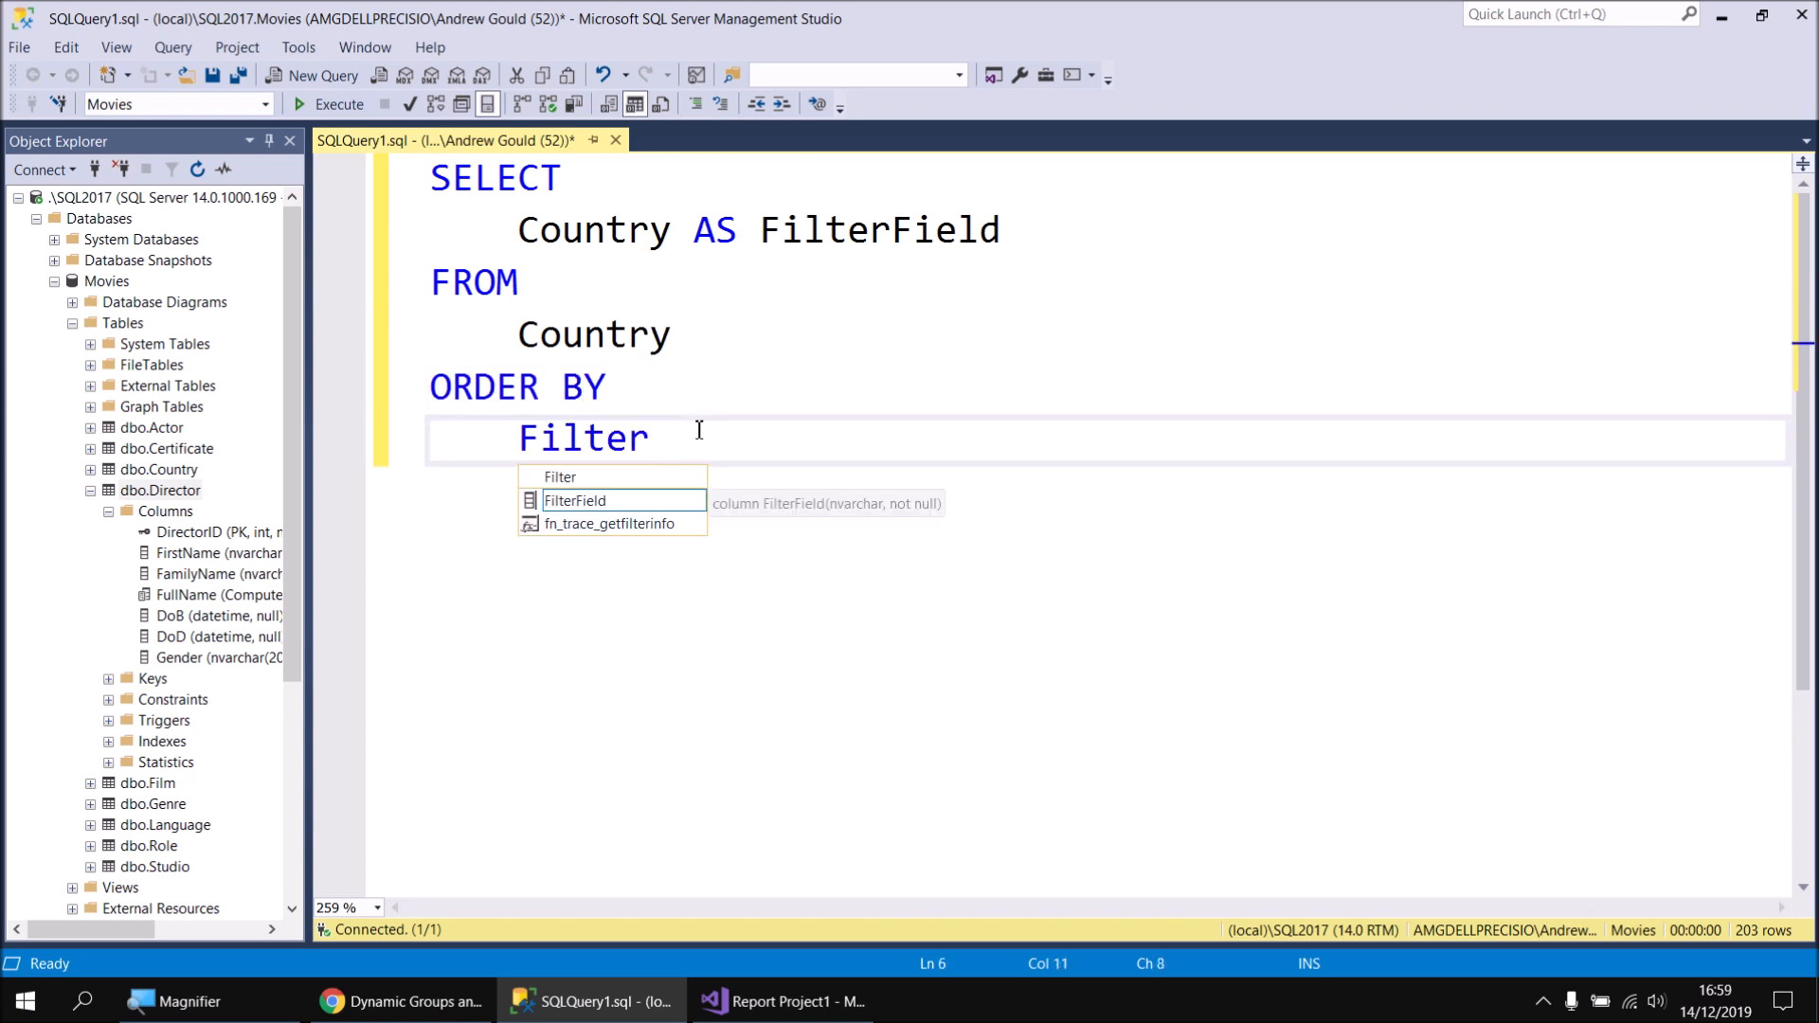
key("Tab")
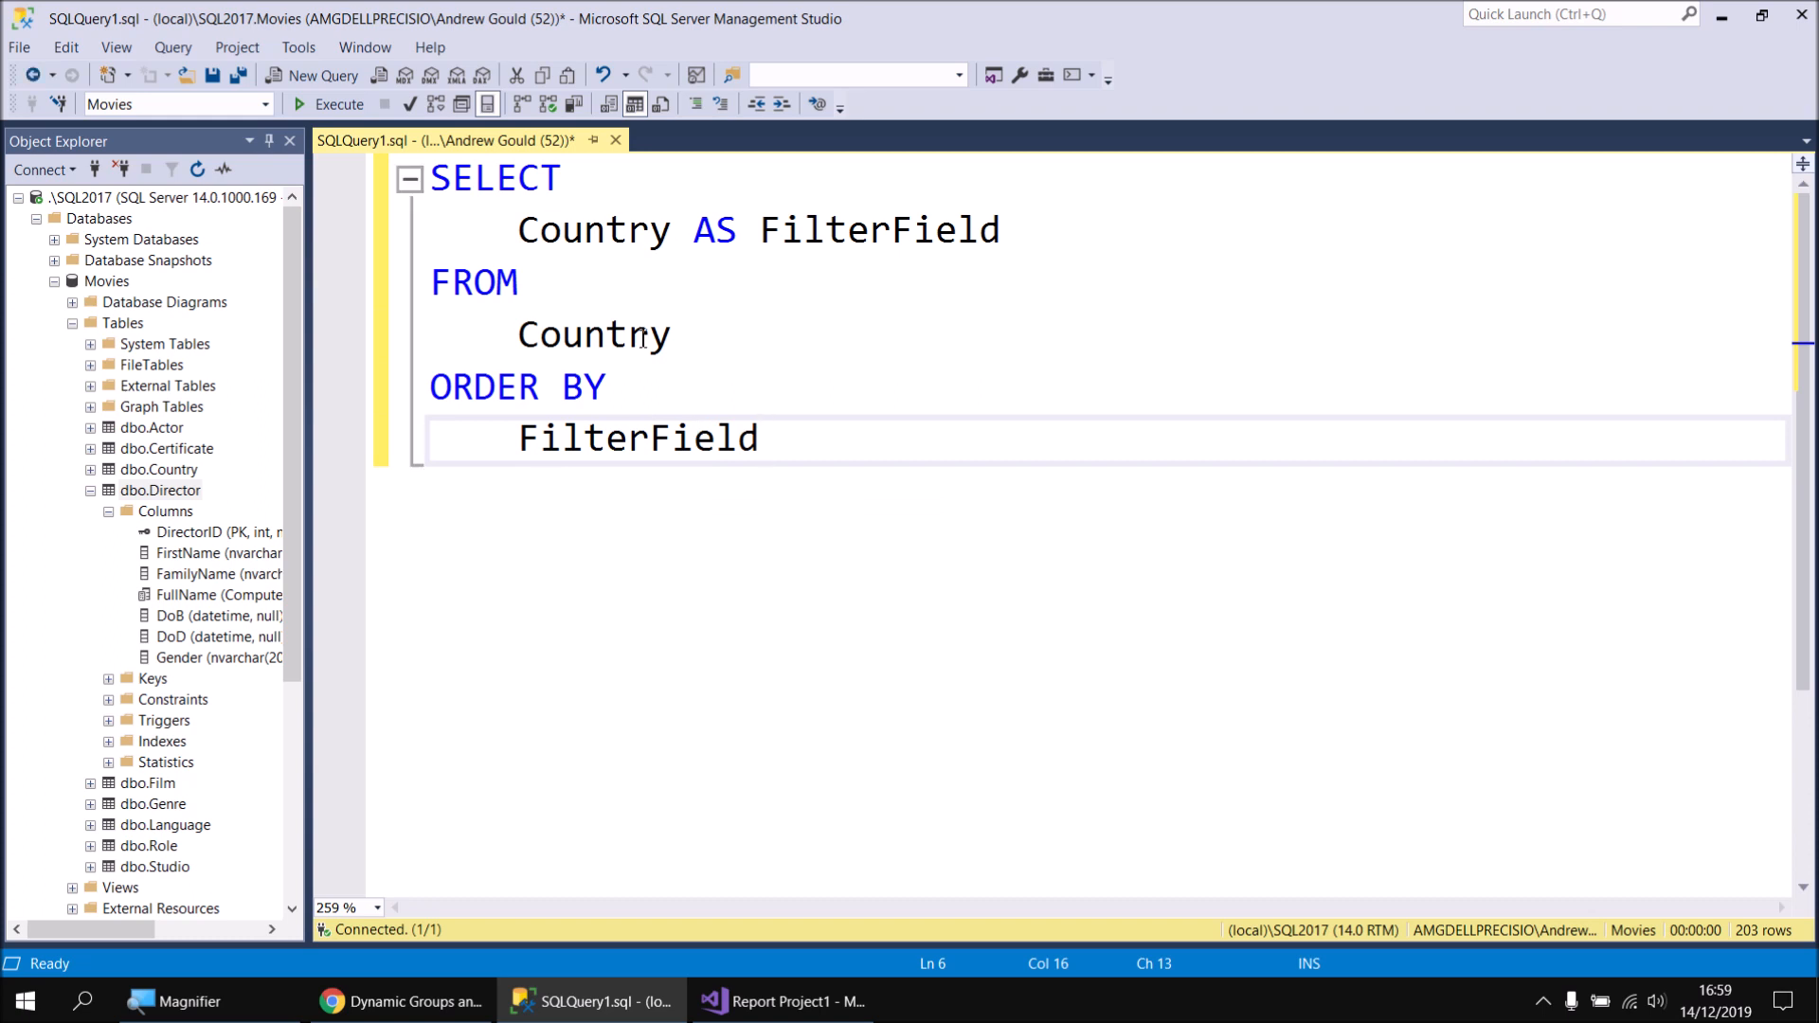
left_click(318, 103)
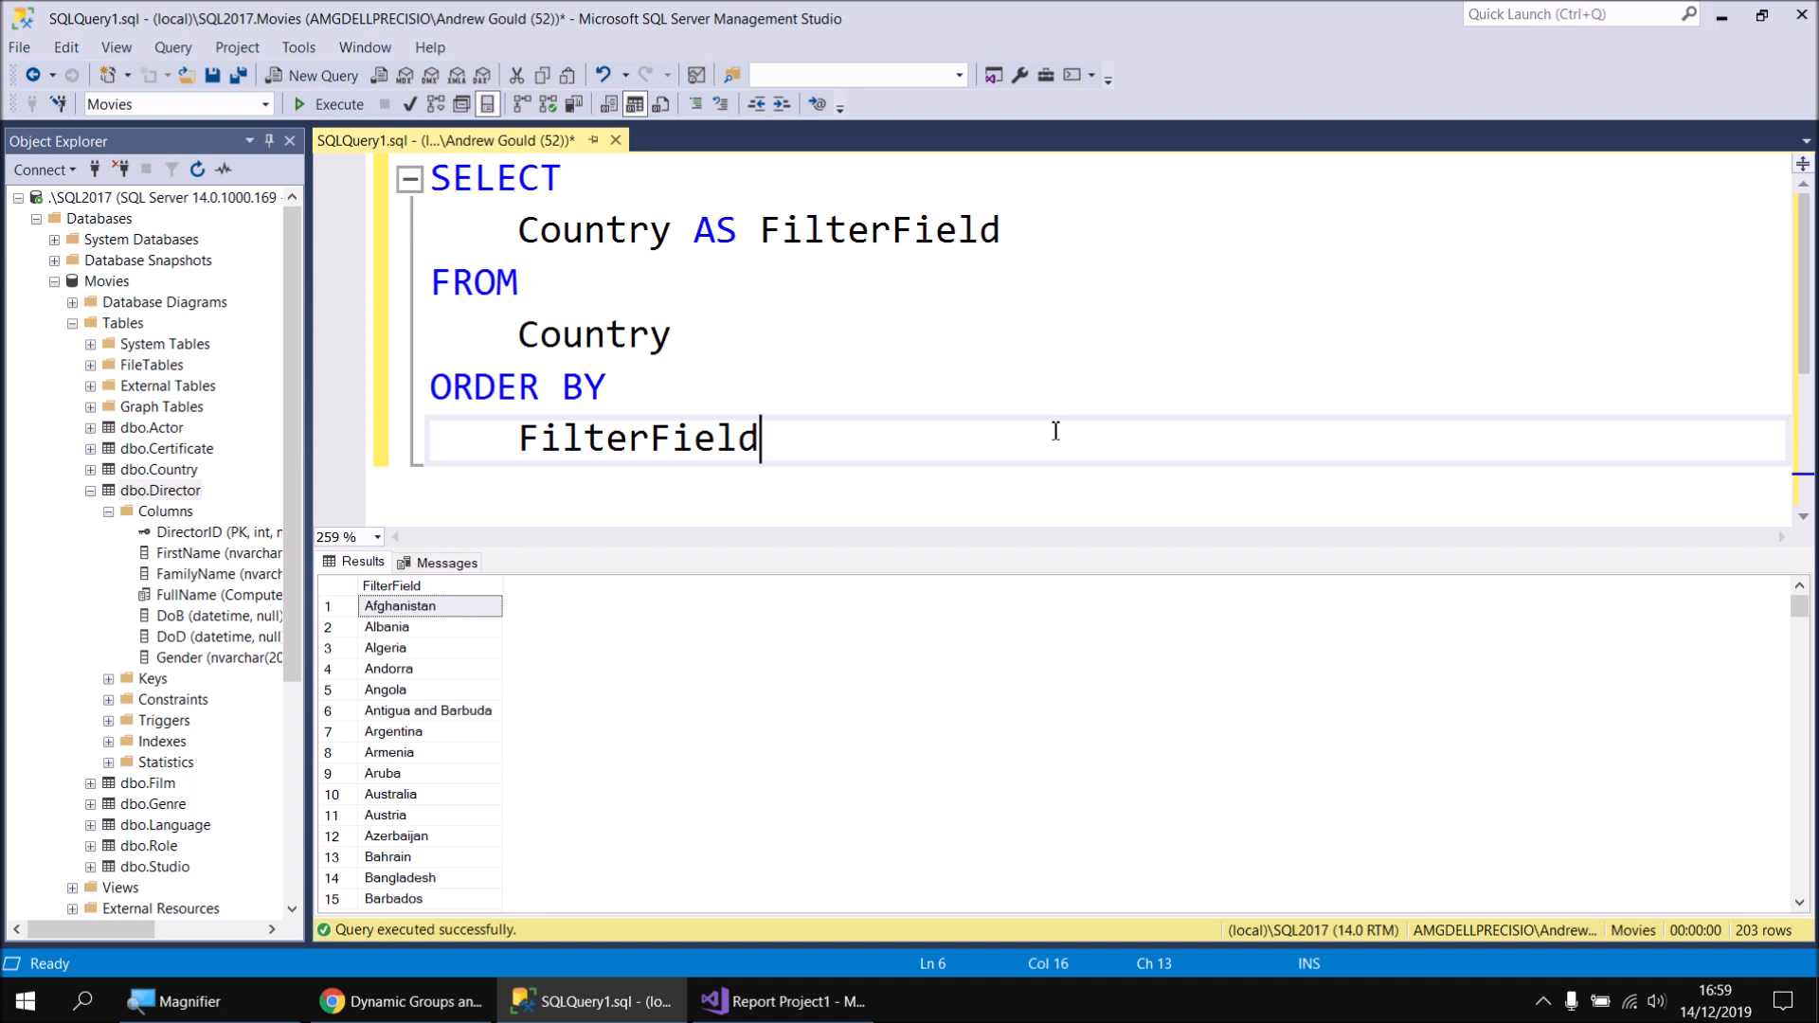
key("ctrl+r")
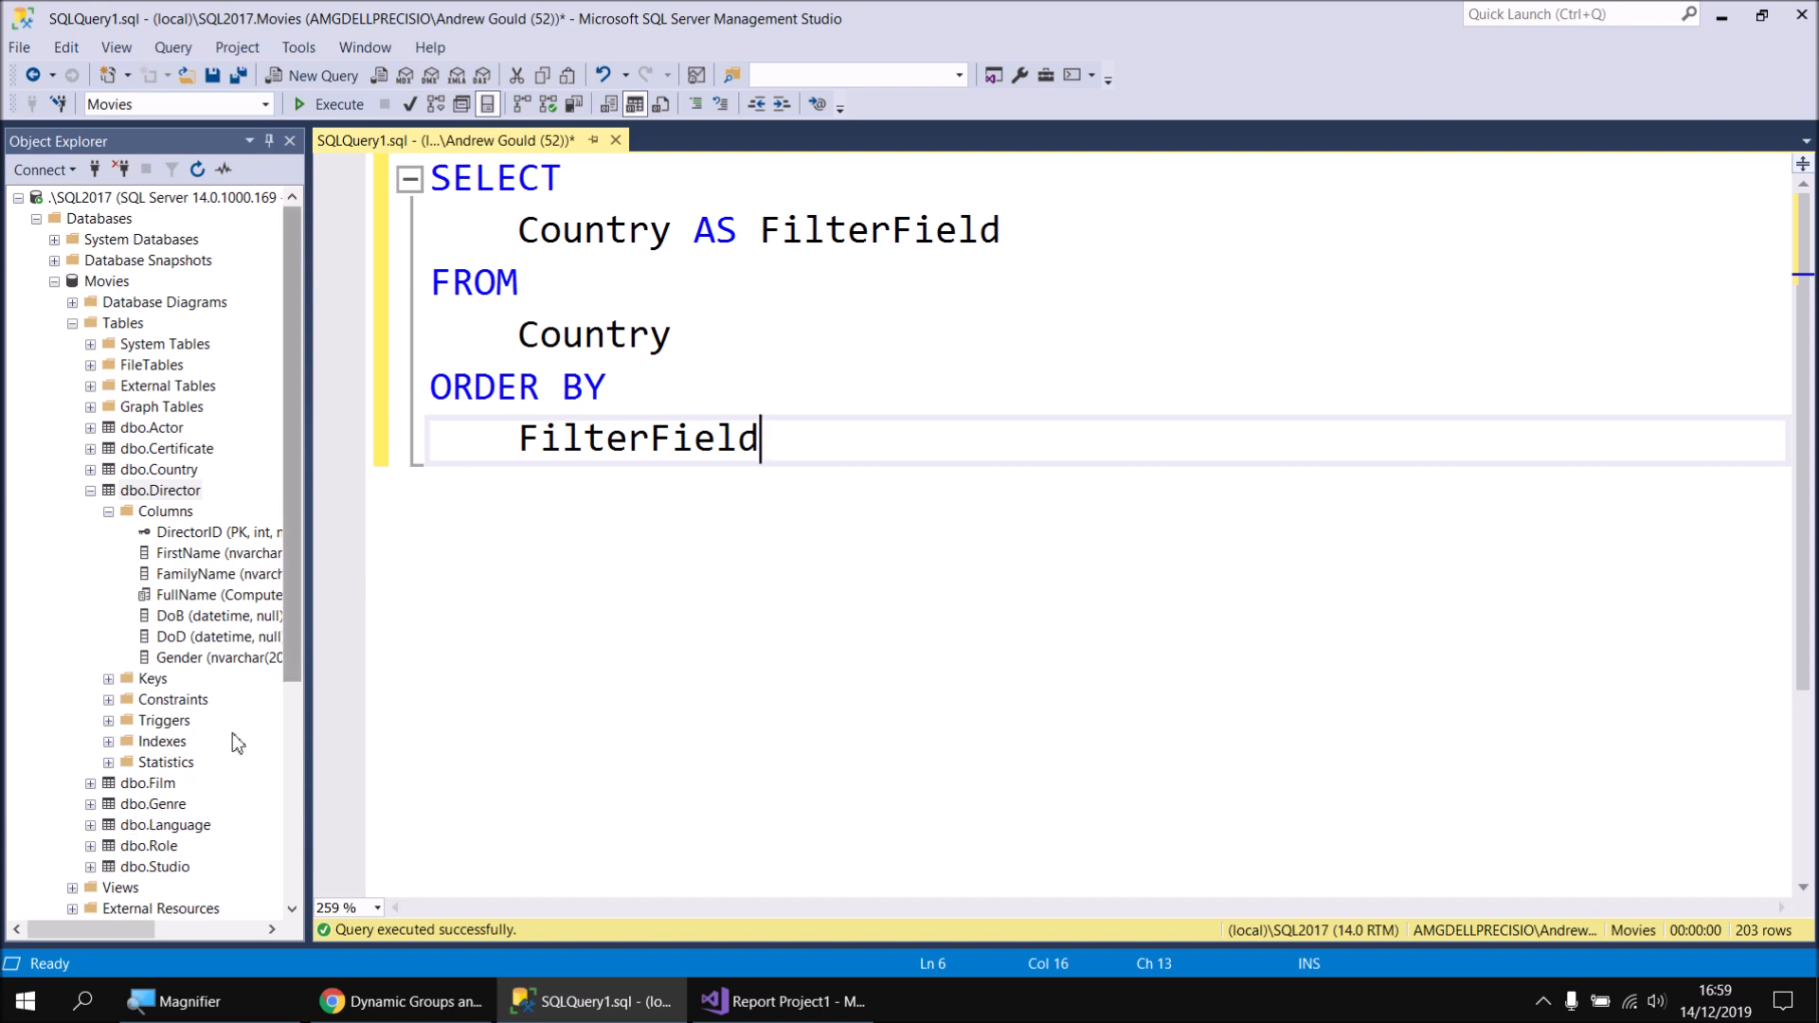
Alias the Country table as t in the FROM clause and add an INNER JOIN to Film AS f below it
left_click(693, 337)
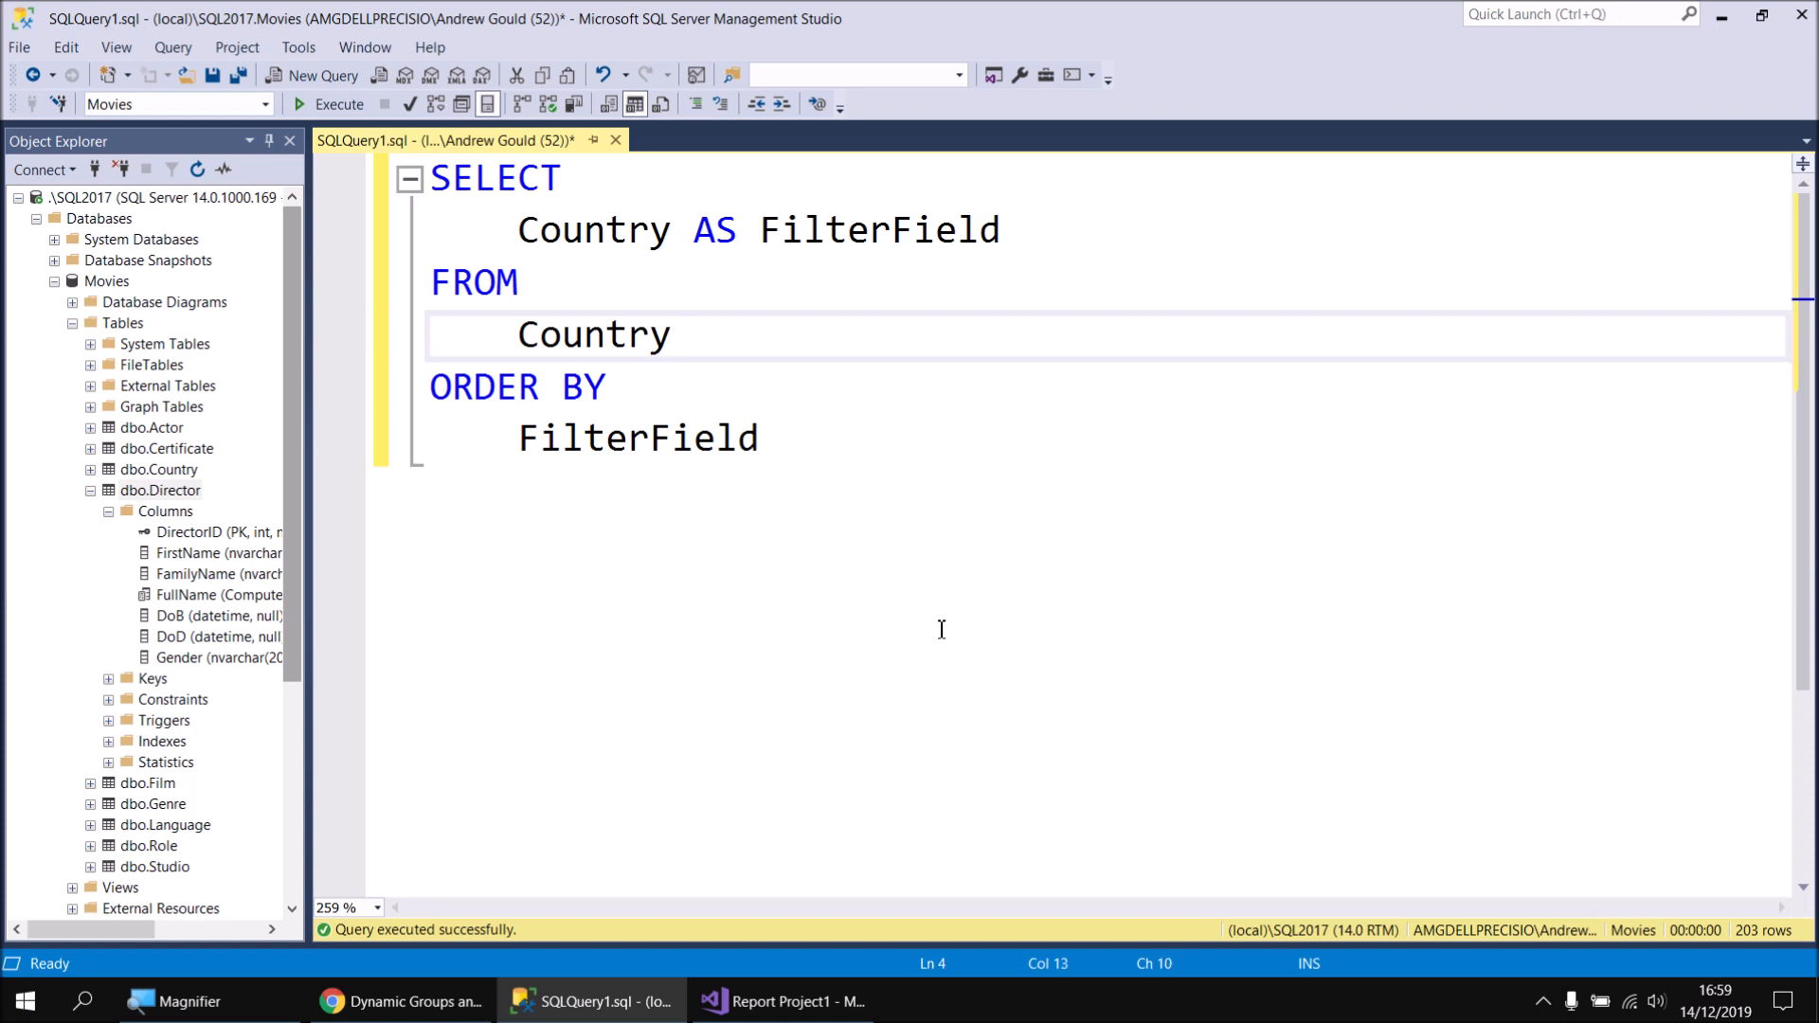
type("AS ")
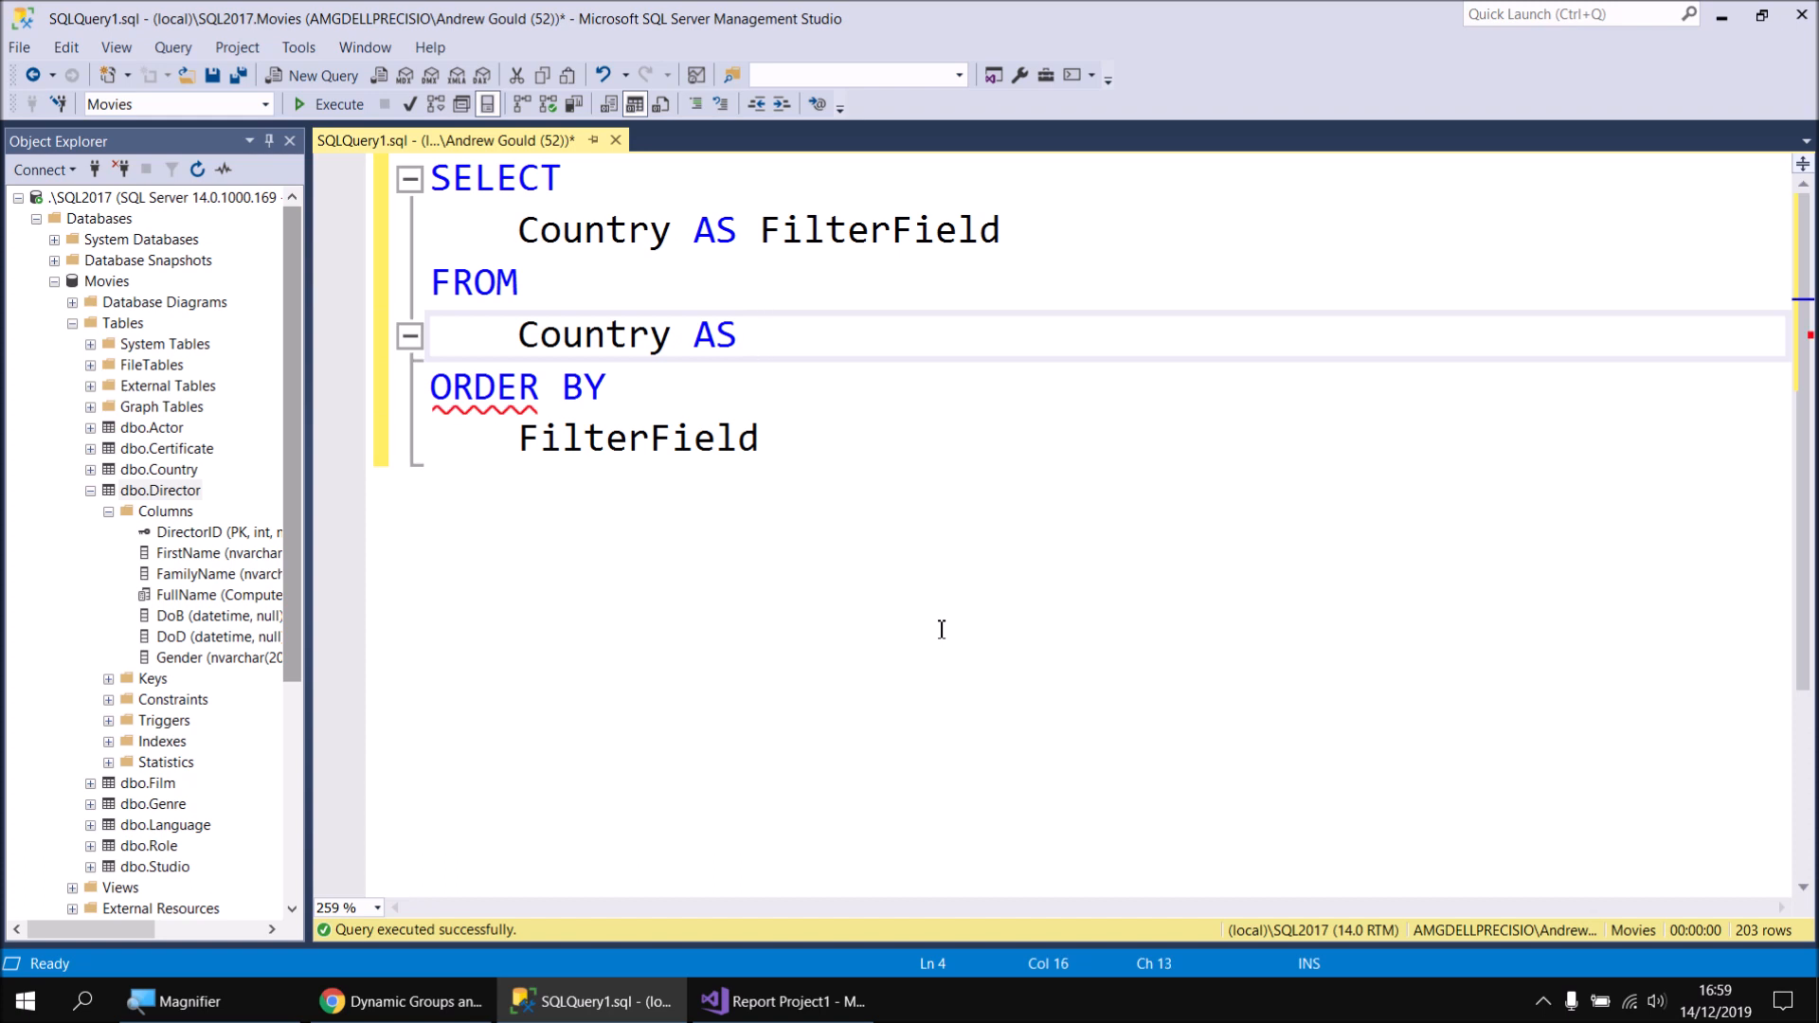
type("c")
key("BackSpace")
type("t")
key("Return")
type("INNER JOIN")
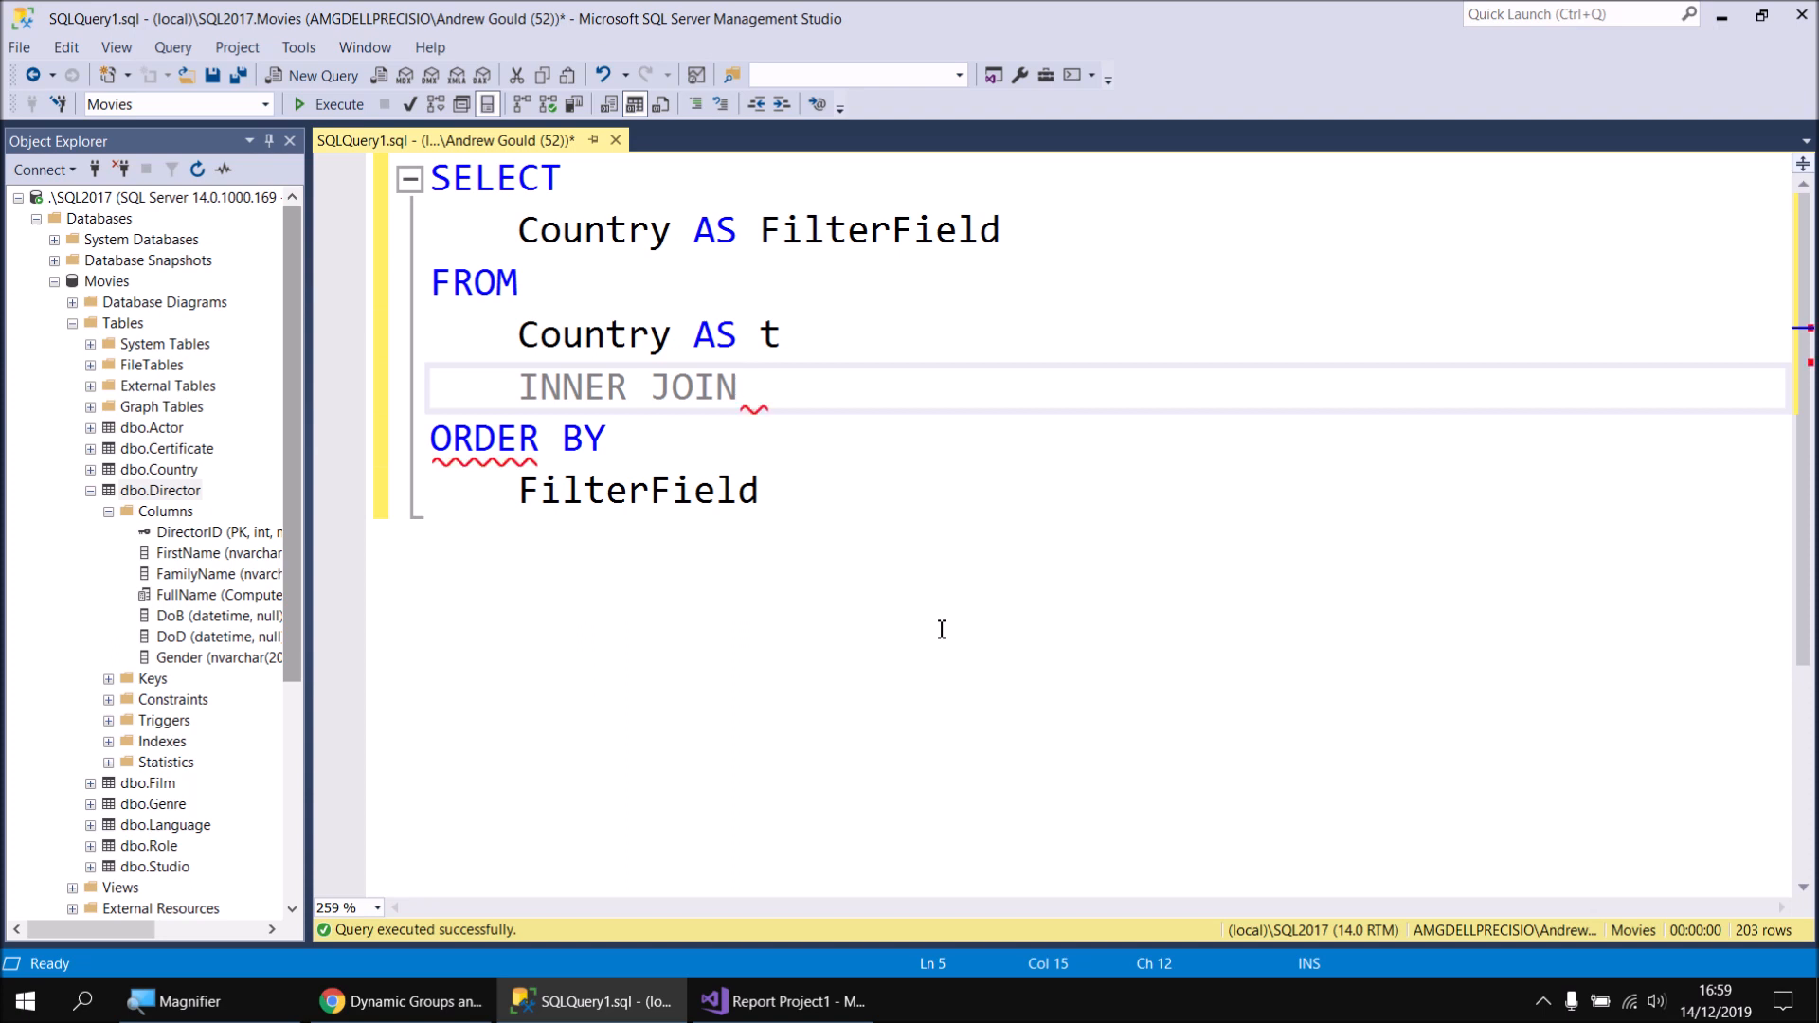
type(" Film AS f")
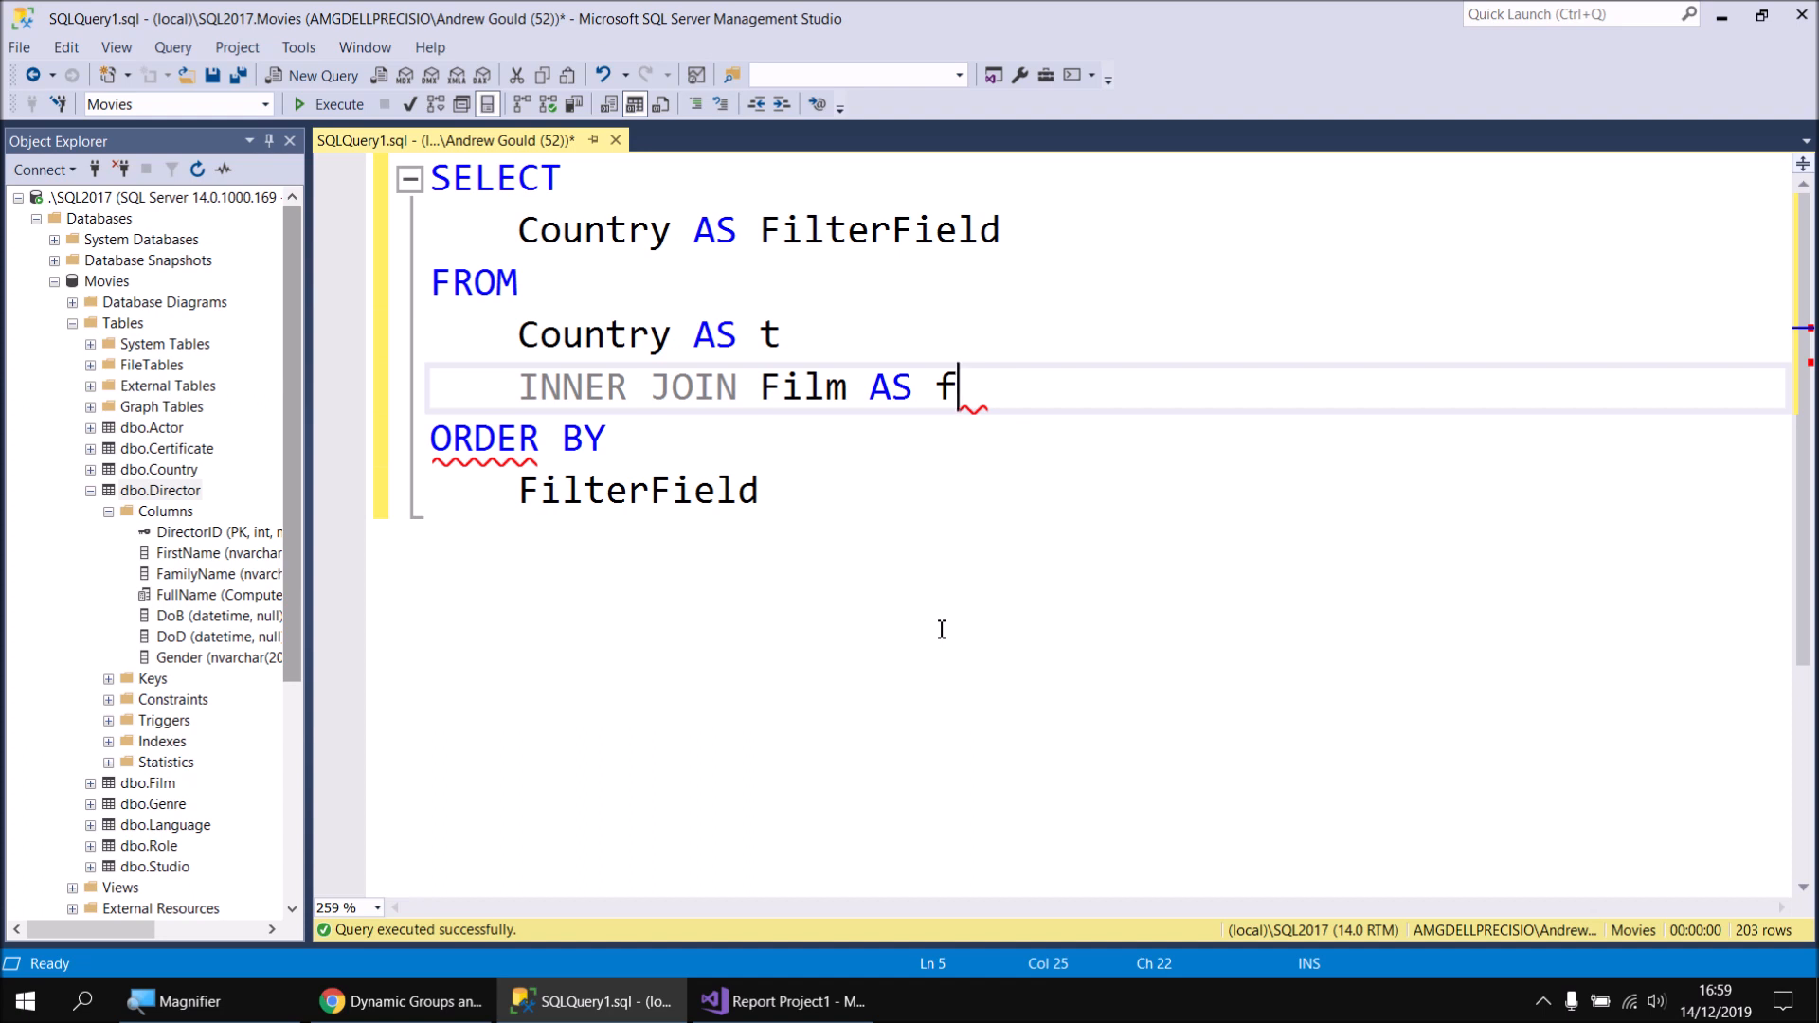
Complete the join with the condition ON t.CountryID=f.CountryID and execute the query
type("ON ")
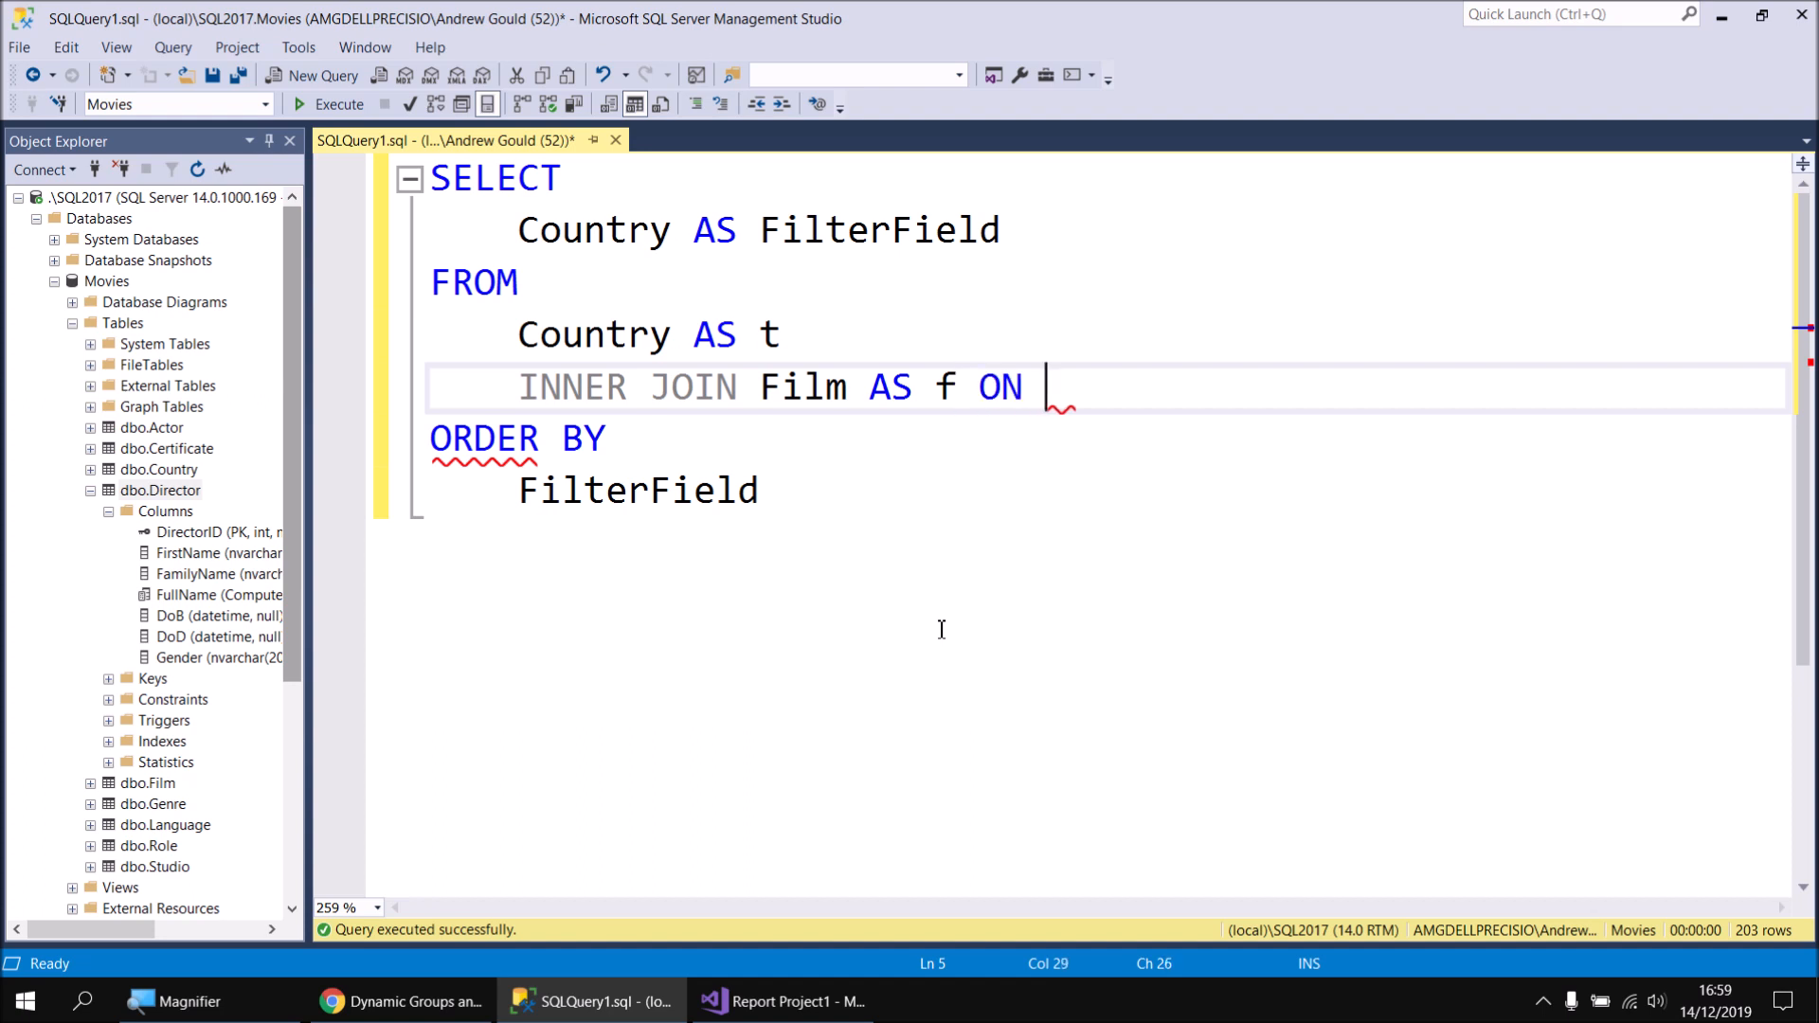
type("t.")
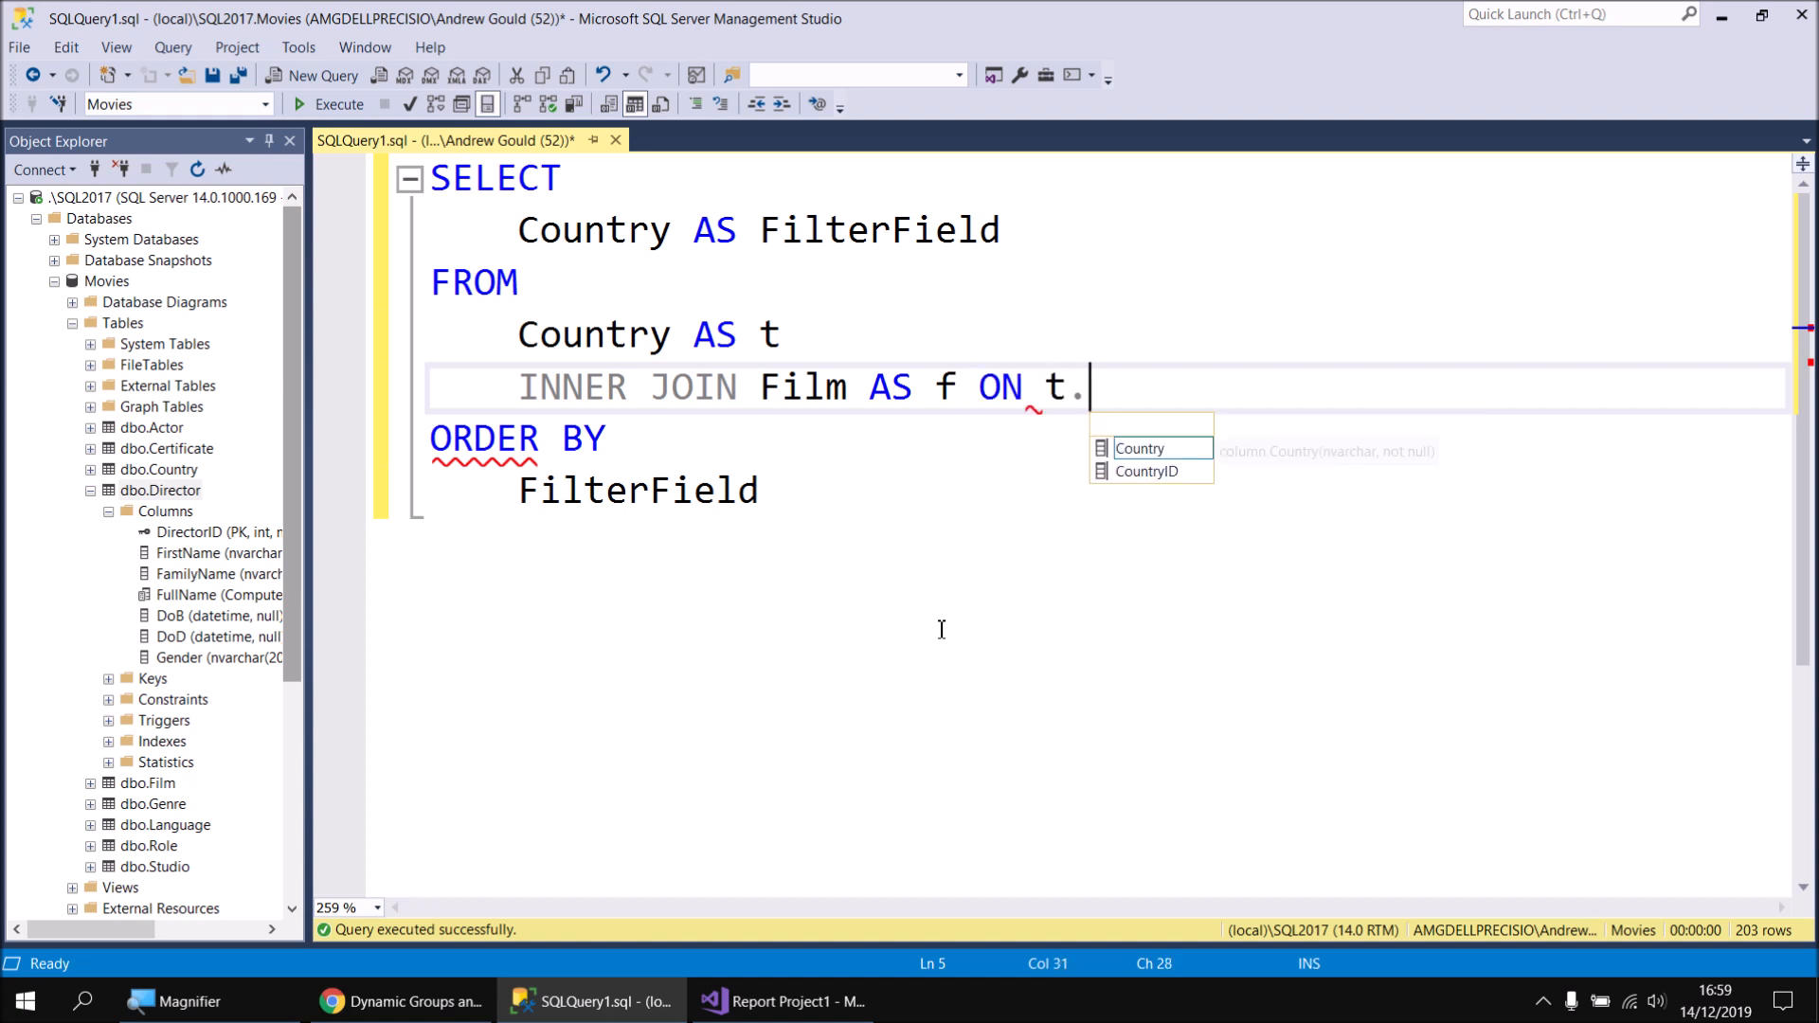
key("Down")
key("Tab")
type("=")
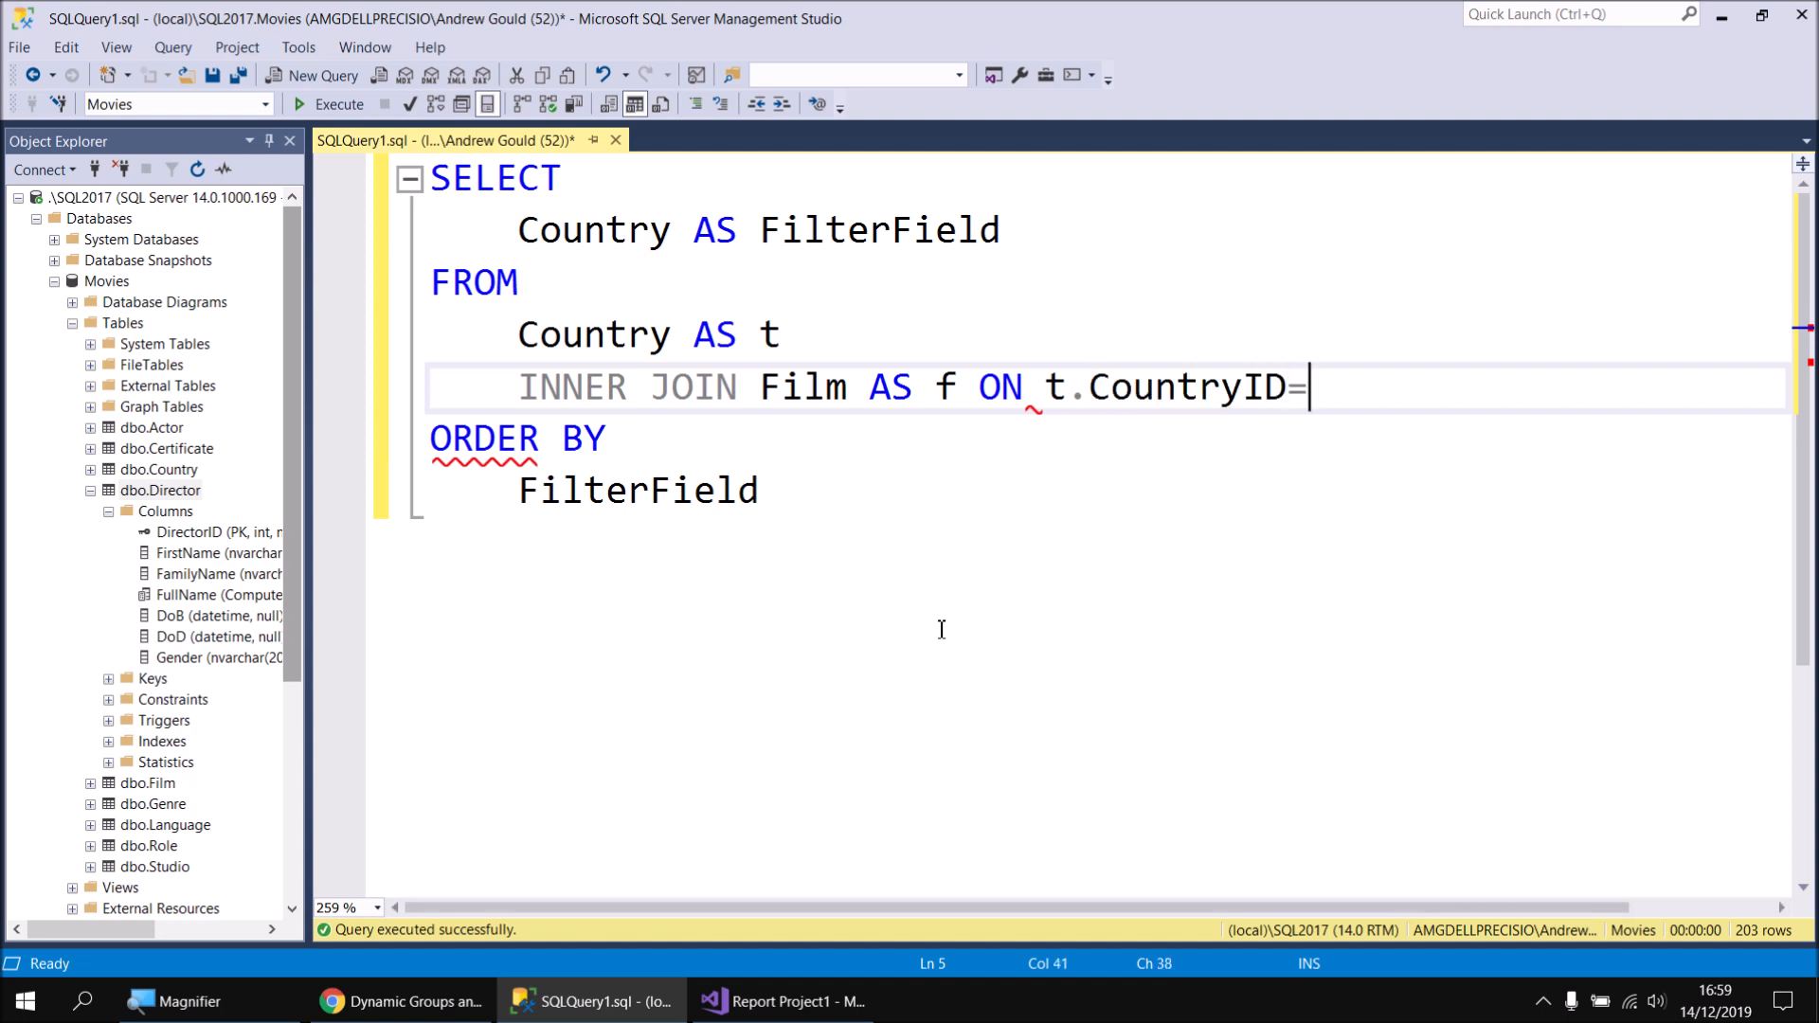
type("f.c")
key("Down")
key("Tab")
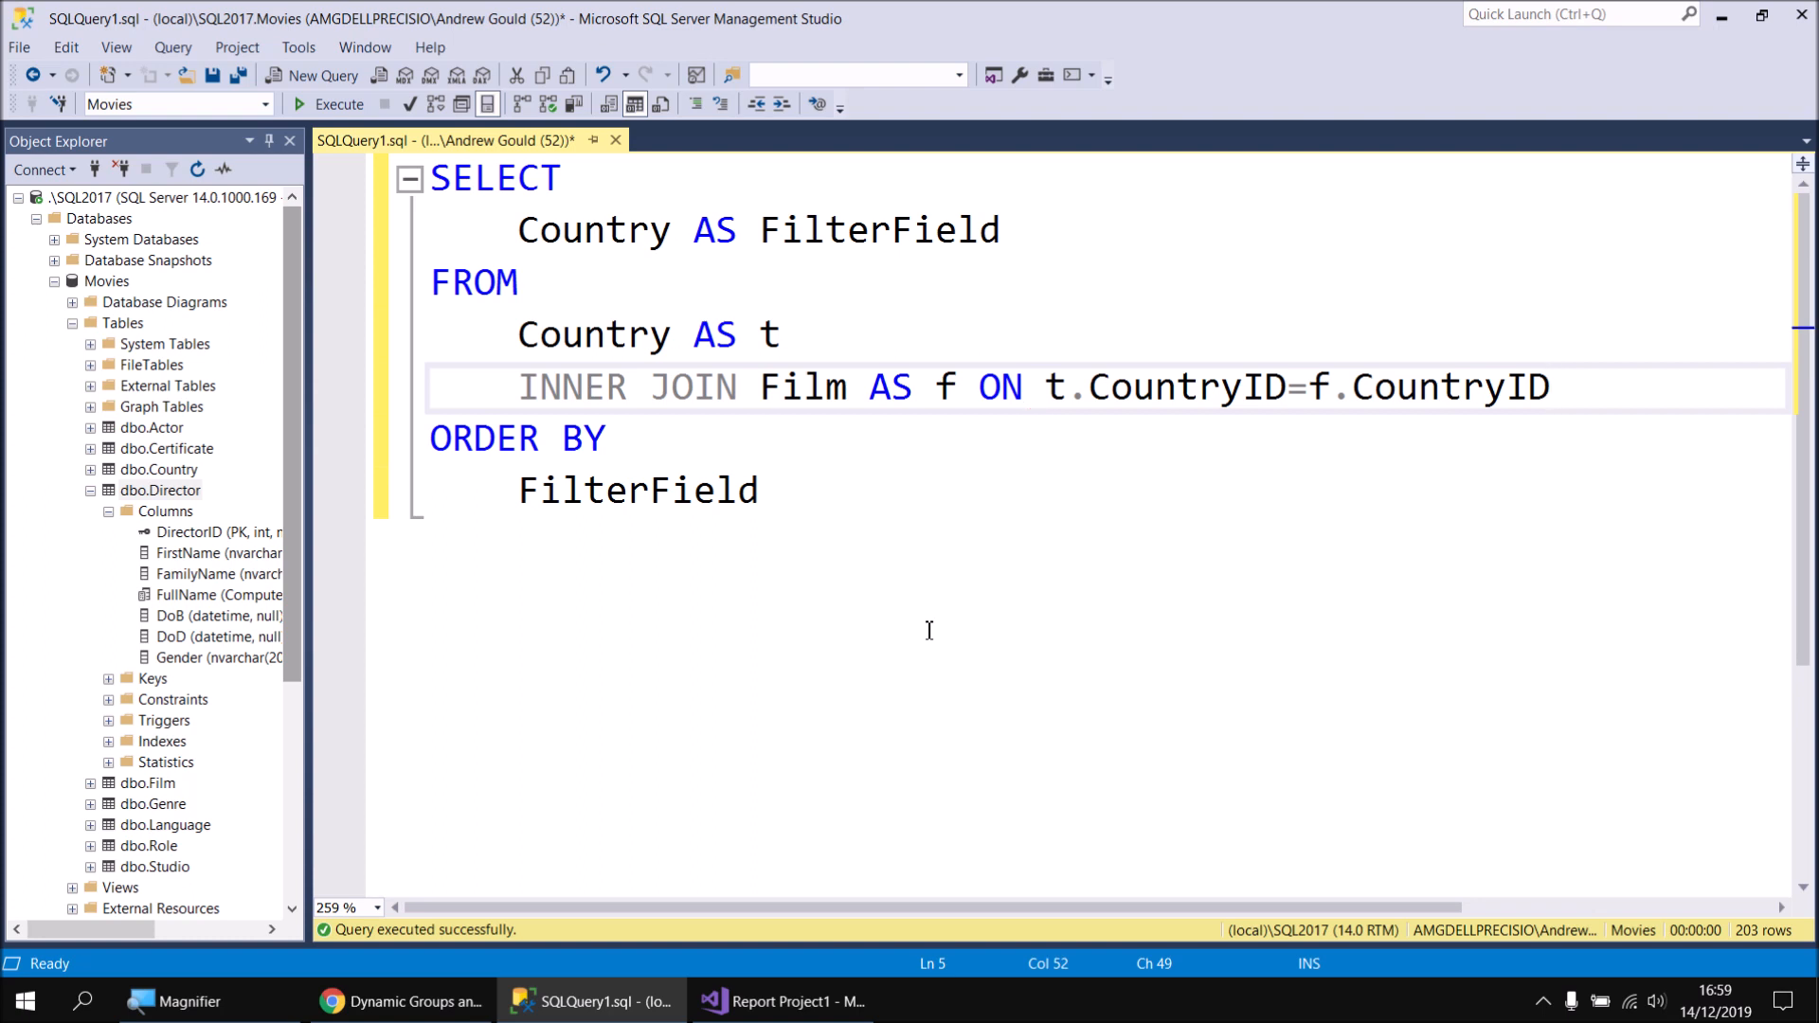
left_click(337, 100)
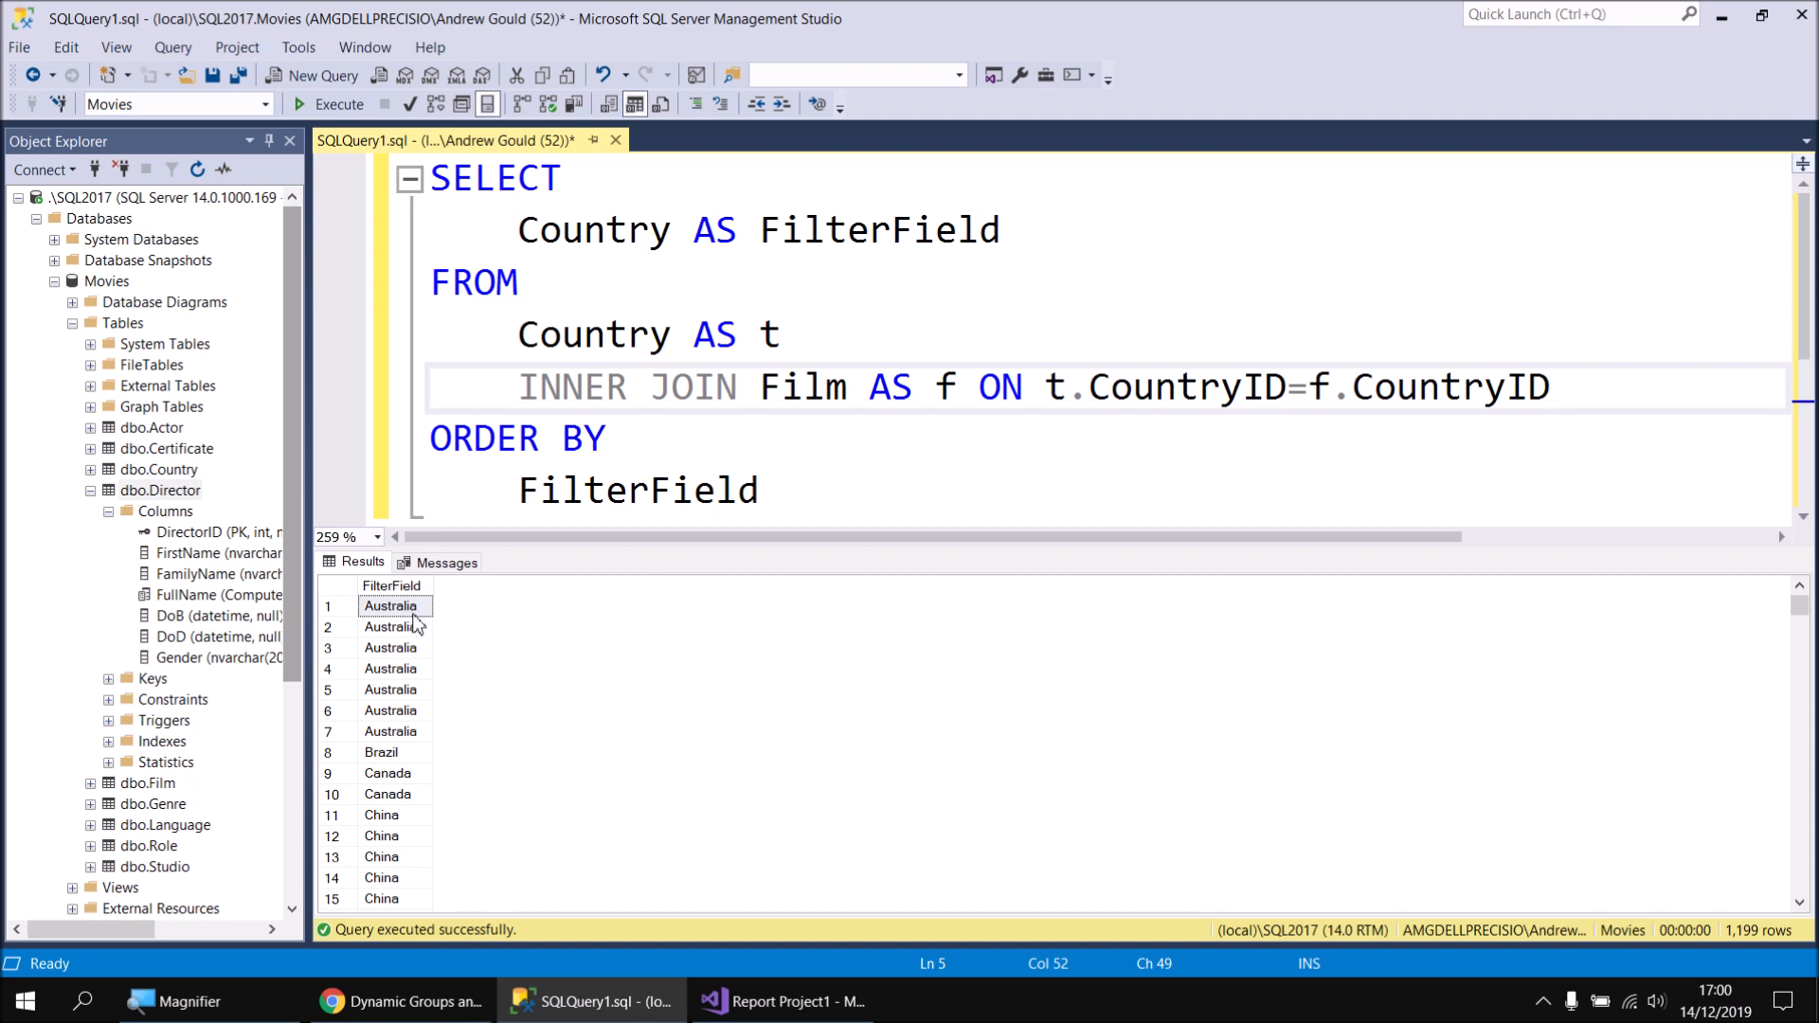
Add DISTINCT after SELECT, execute the query to check the countries, and hide the results
left_click(629, 175)
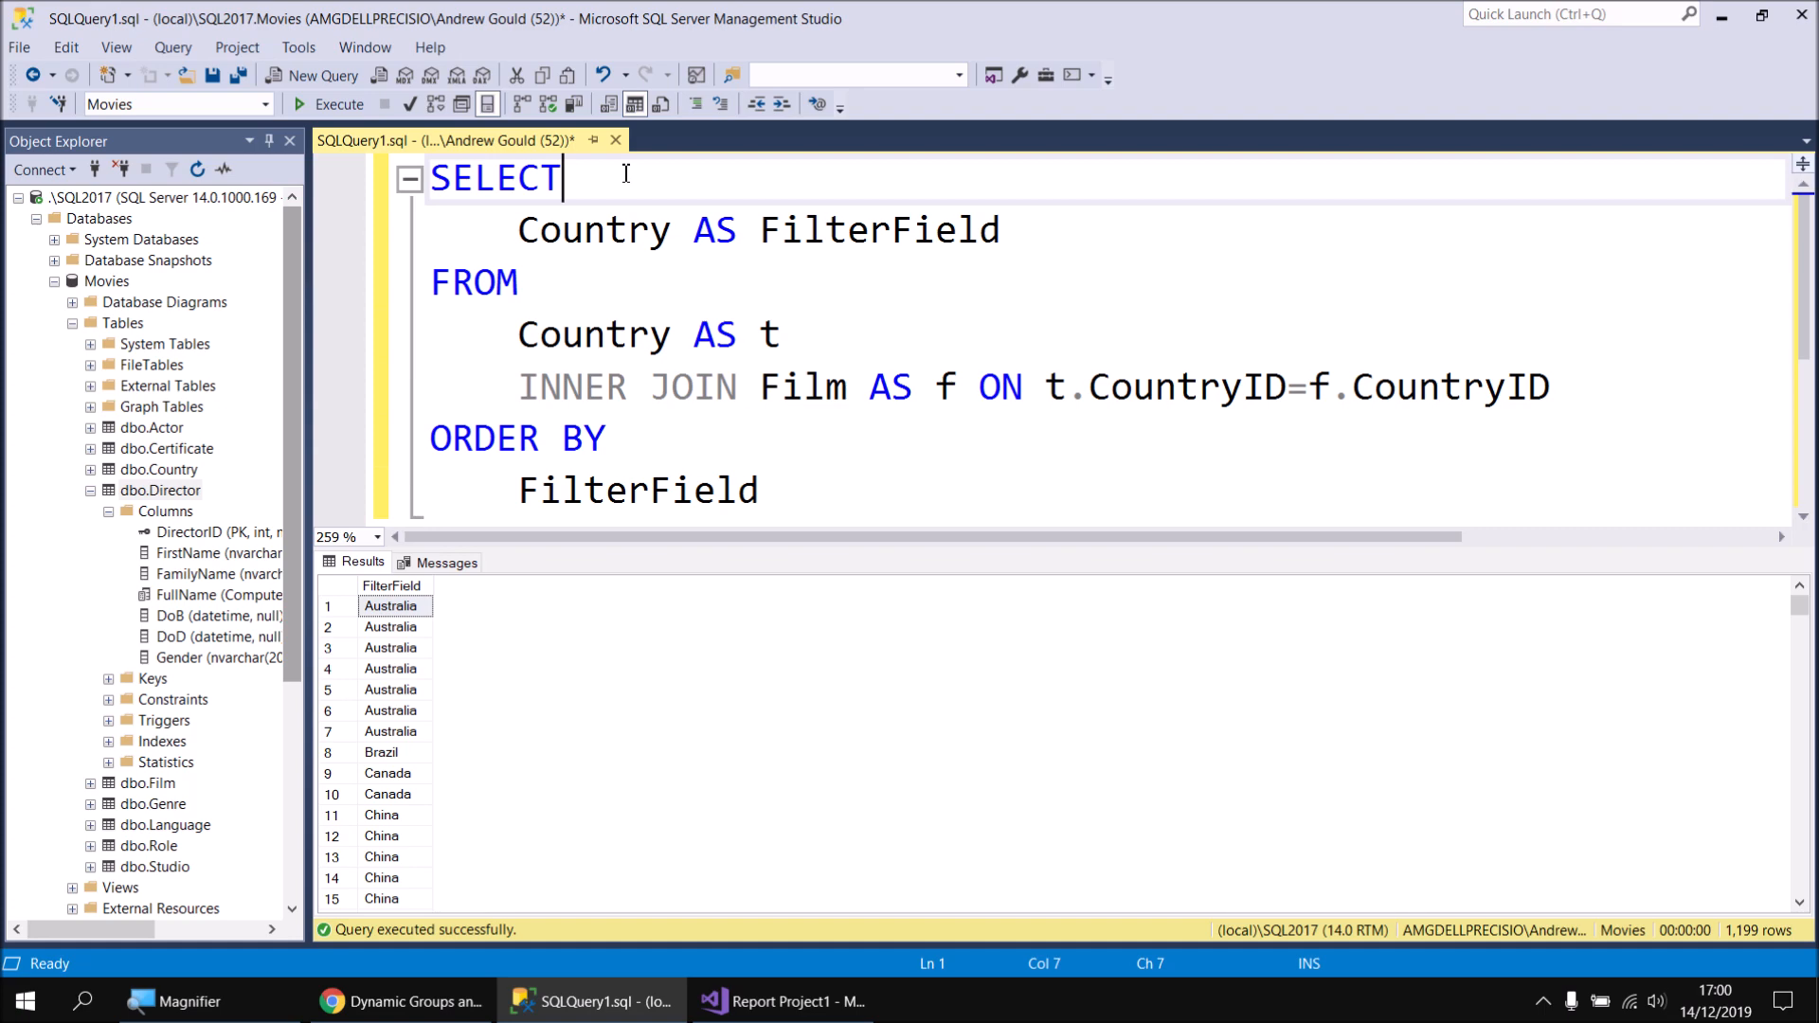
type("DISTINCT")
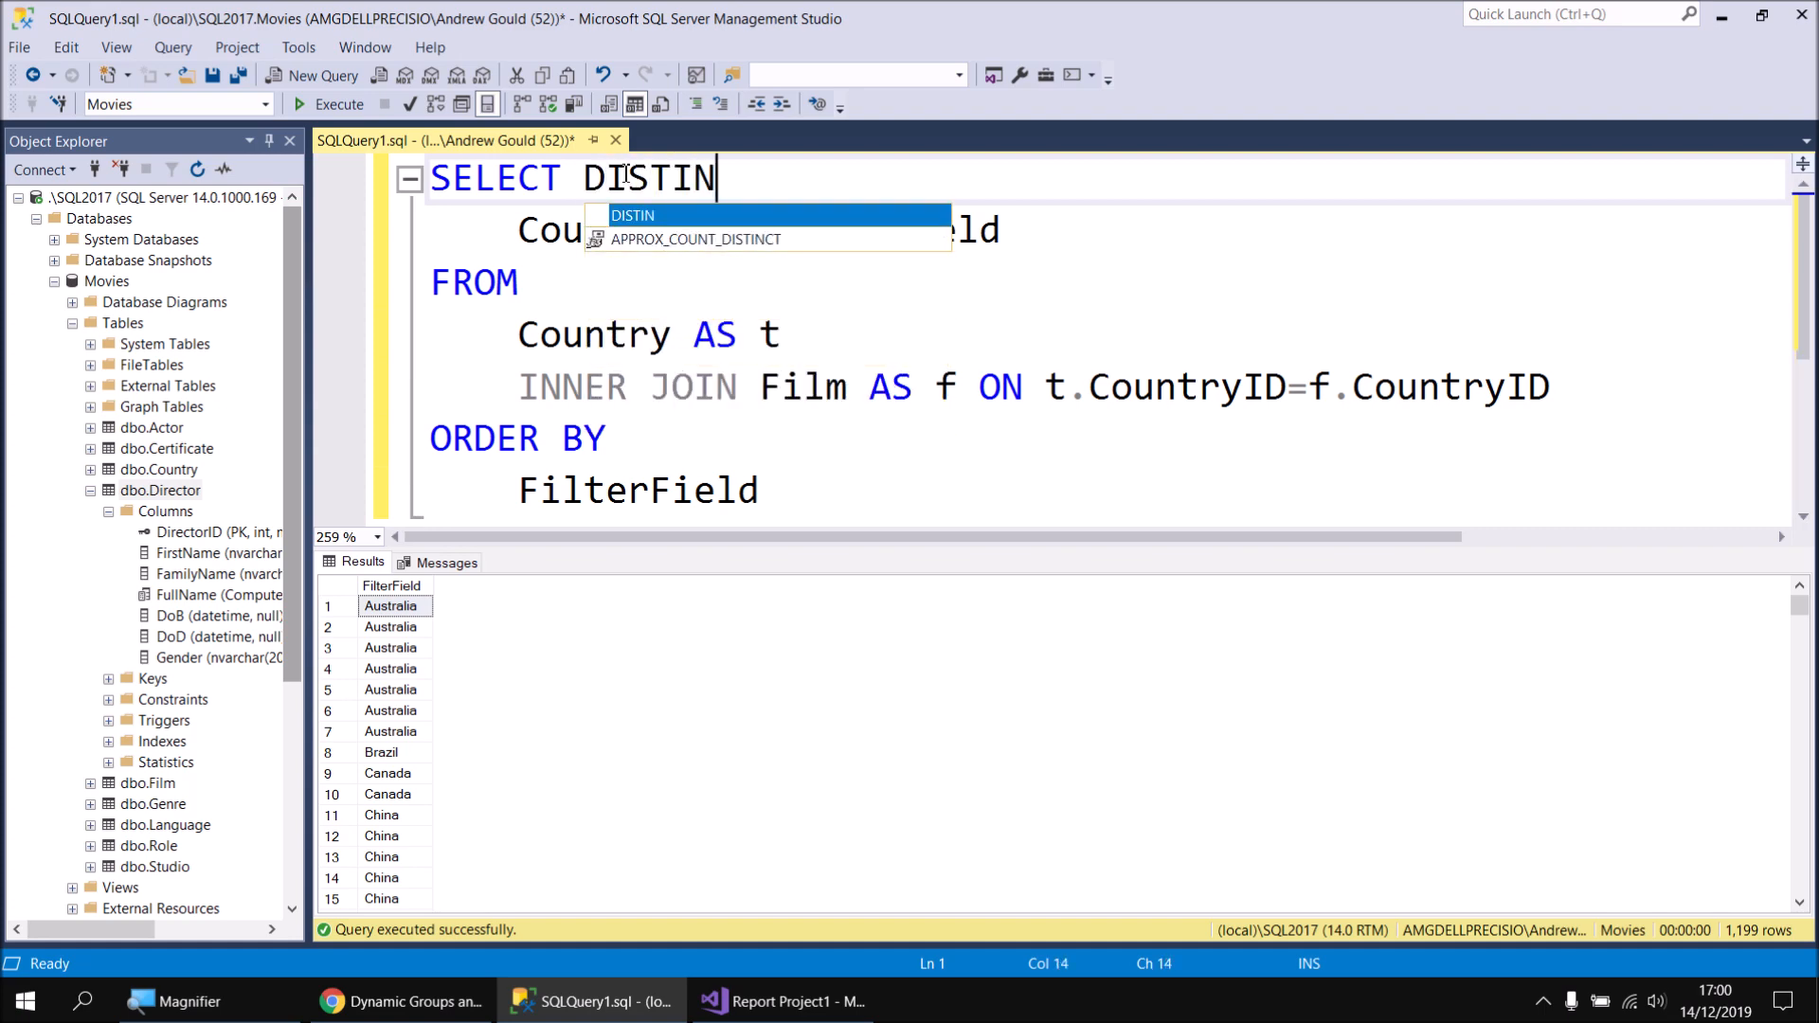
left_click(689, 302)
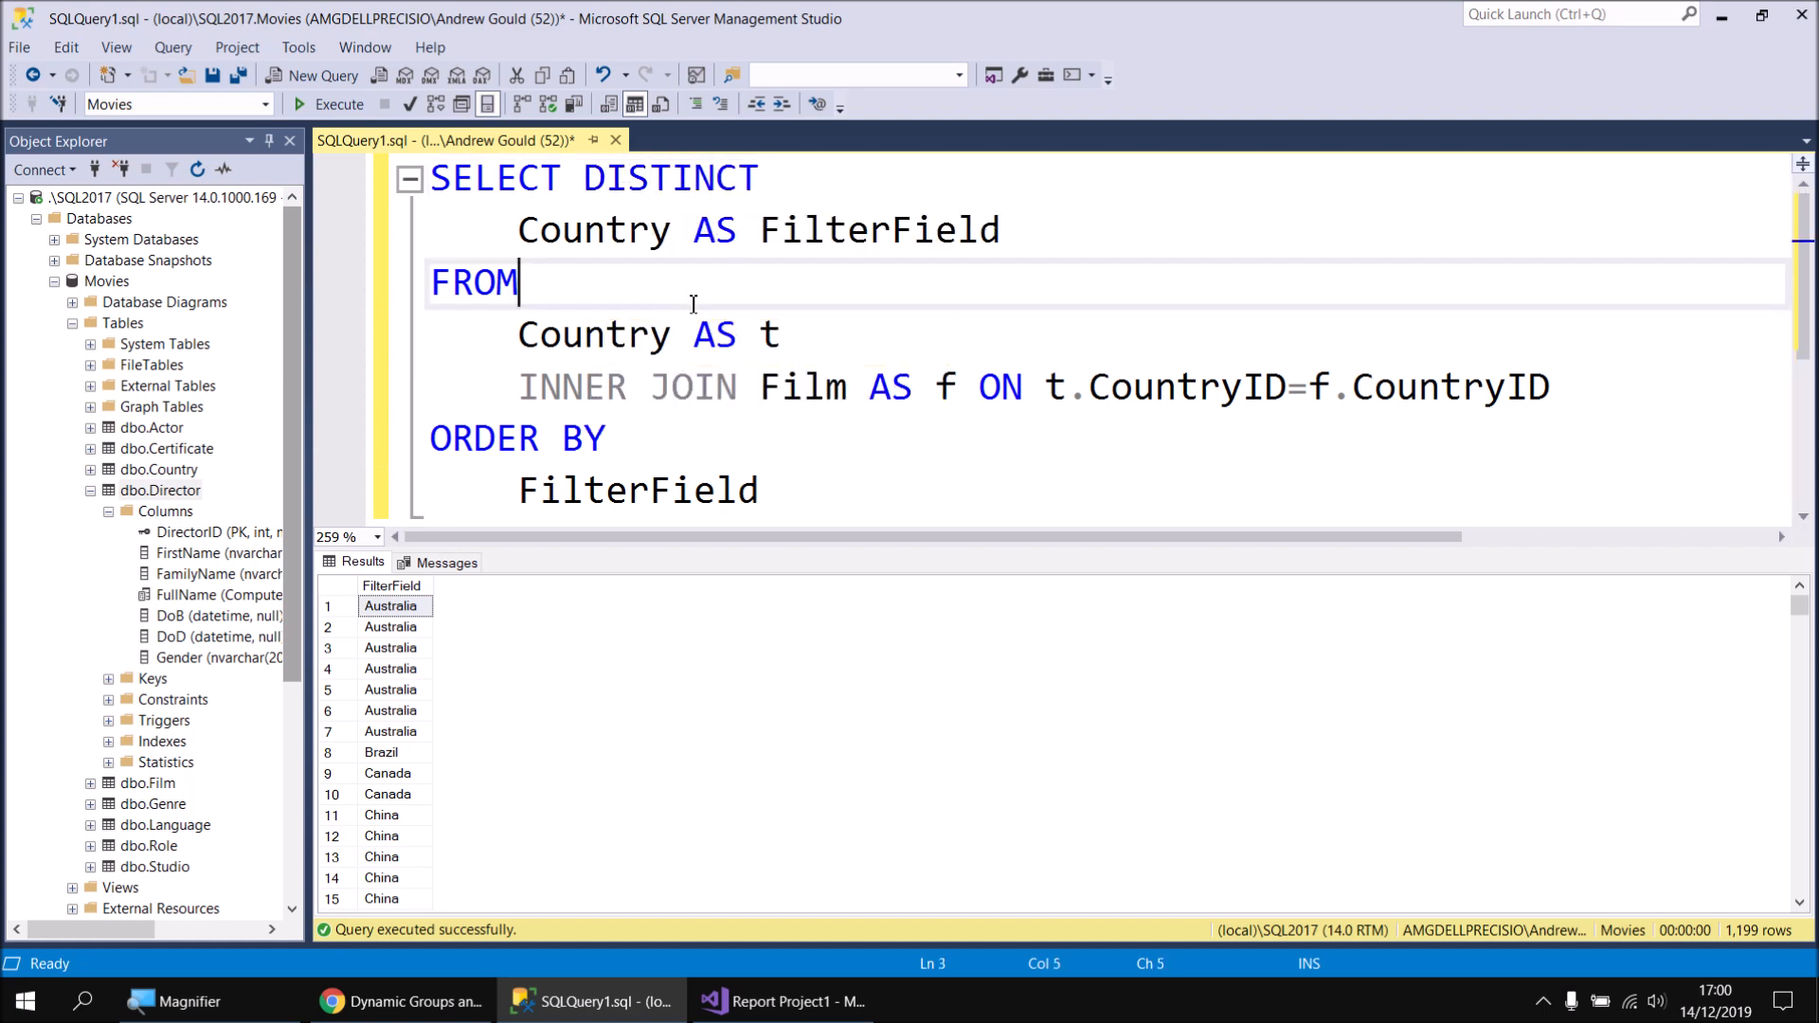
left_click(332, 102)
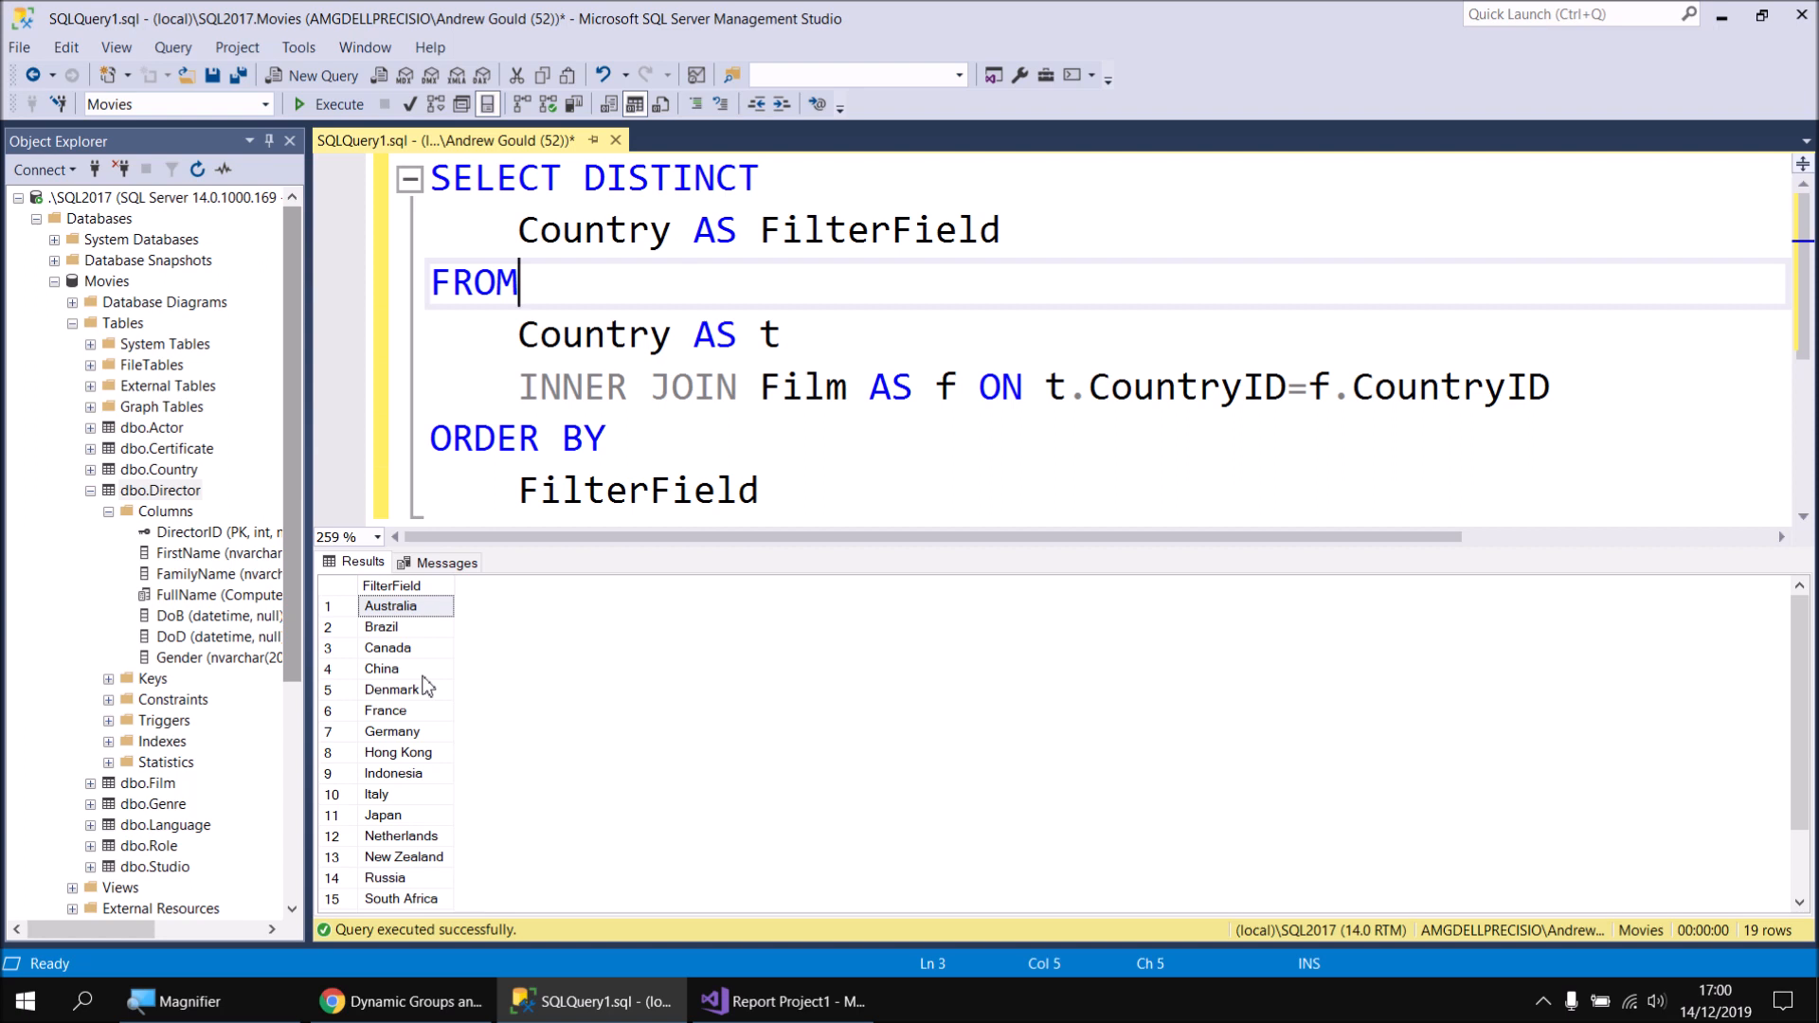
key("ctrl+r")
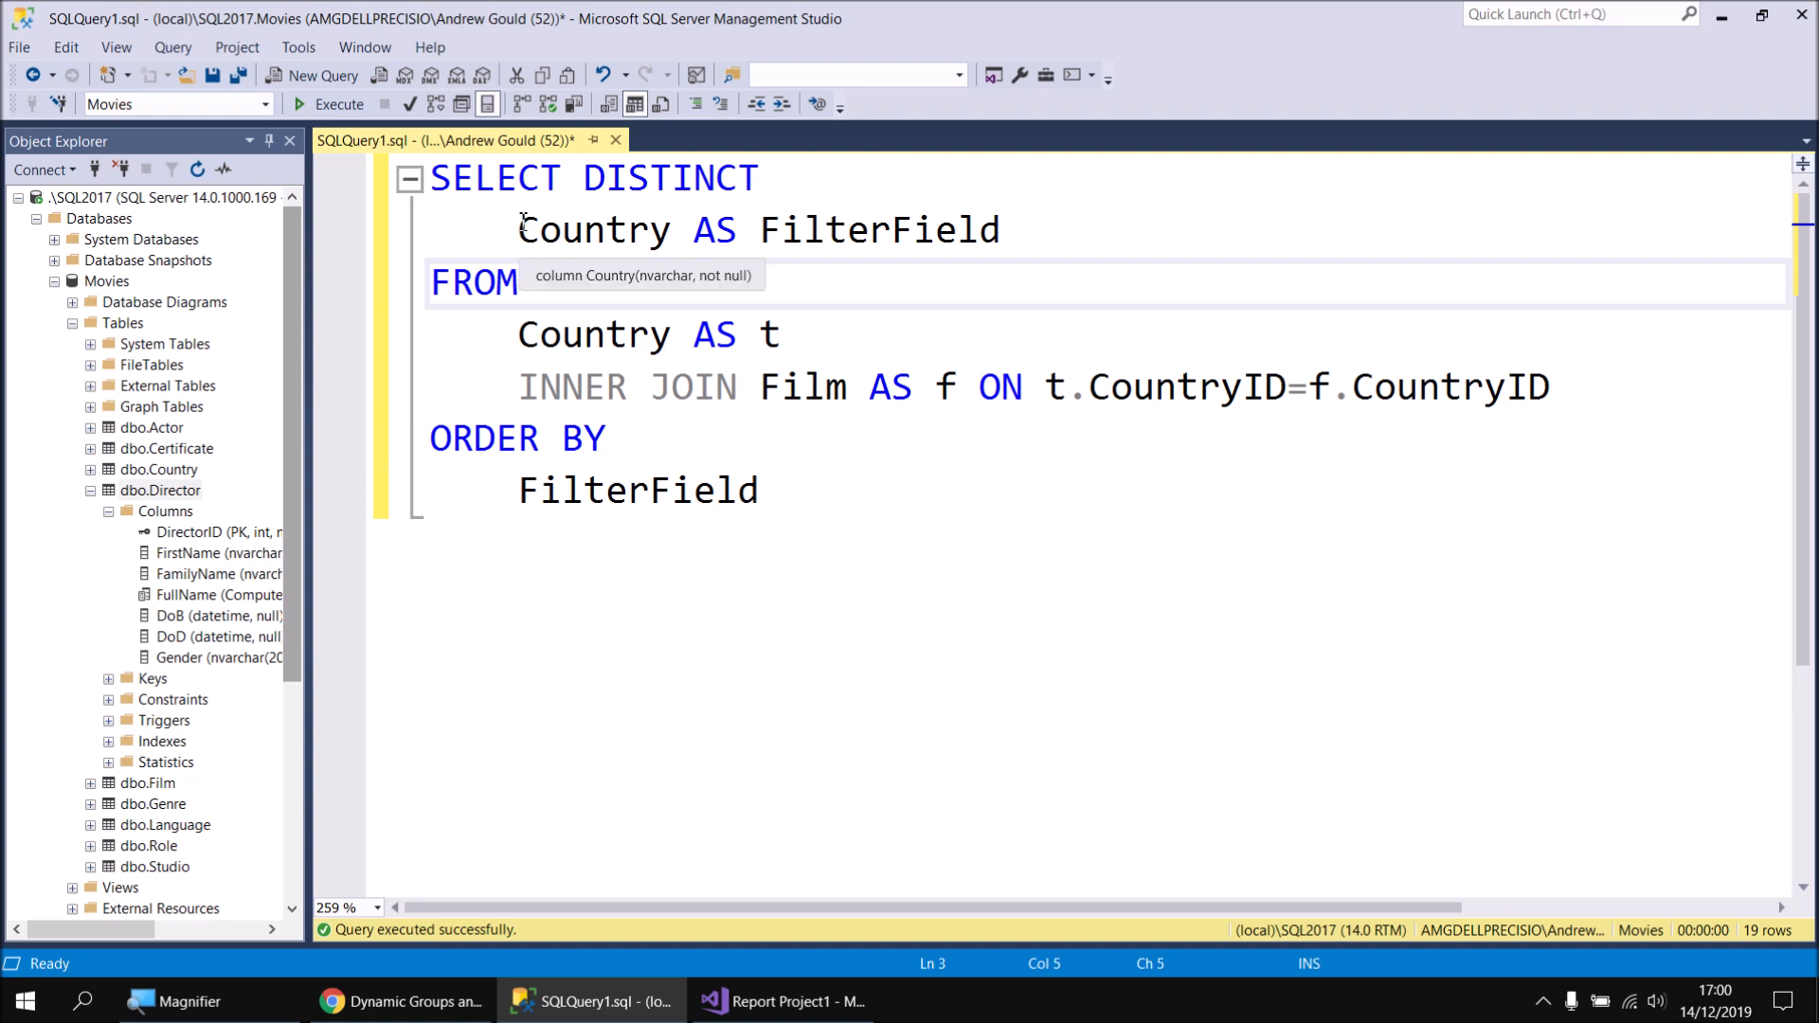
Replace every Country with Genre from the column line through the join line, and execute the query
left_click_drag(518, 229, 1570, 391)
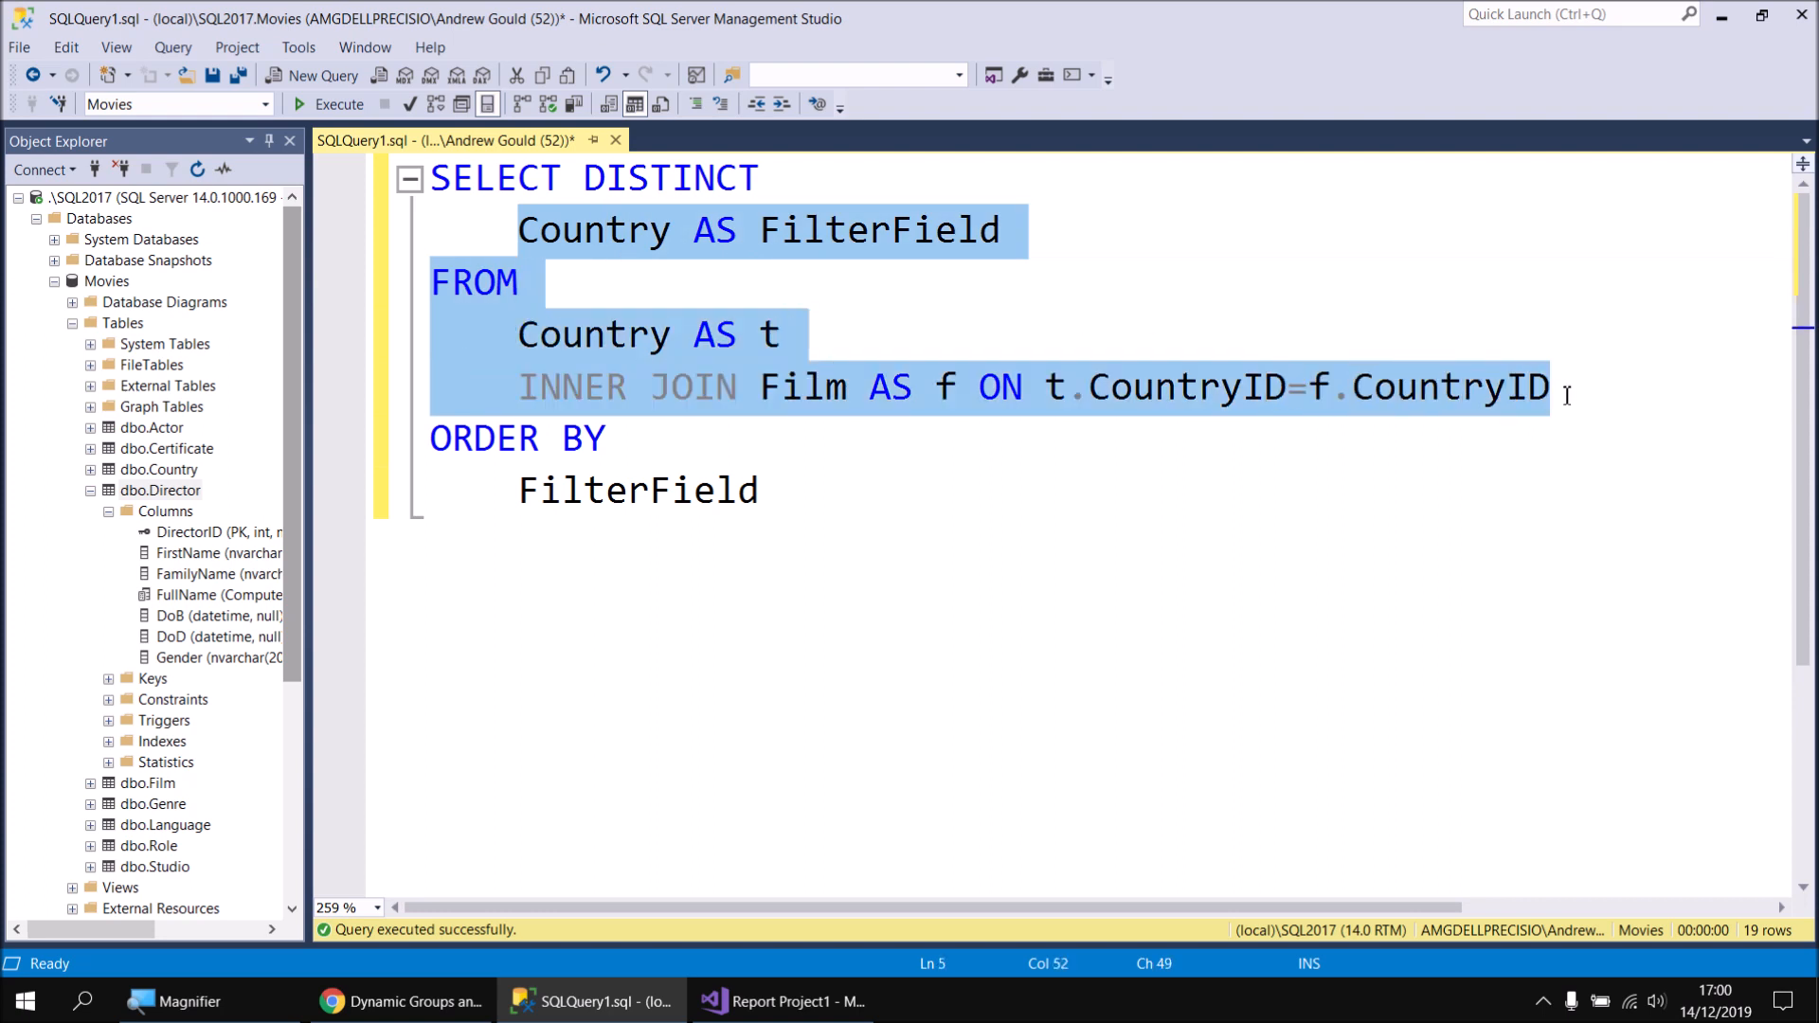
key("ctrl+h")
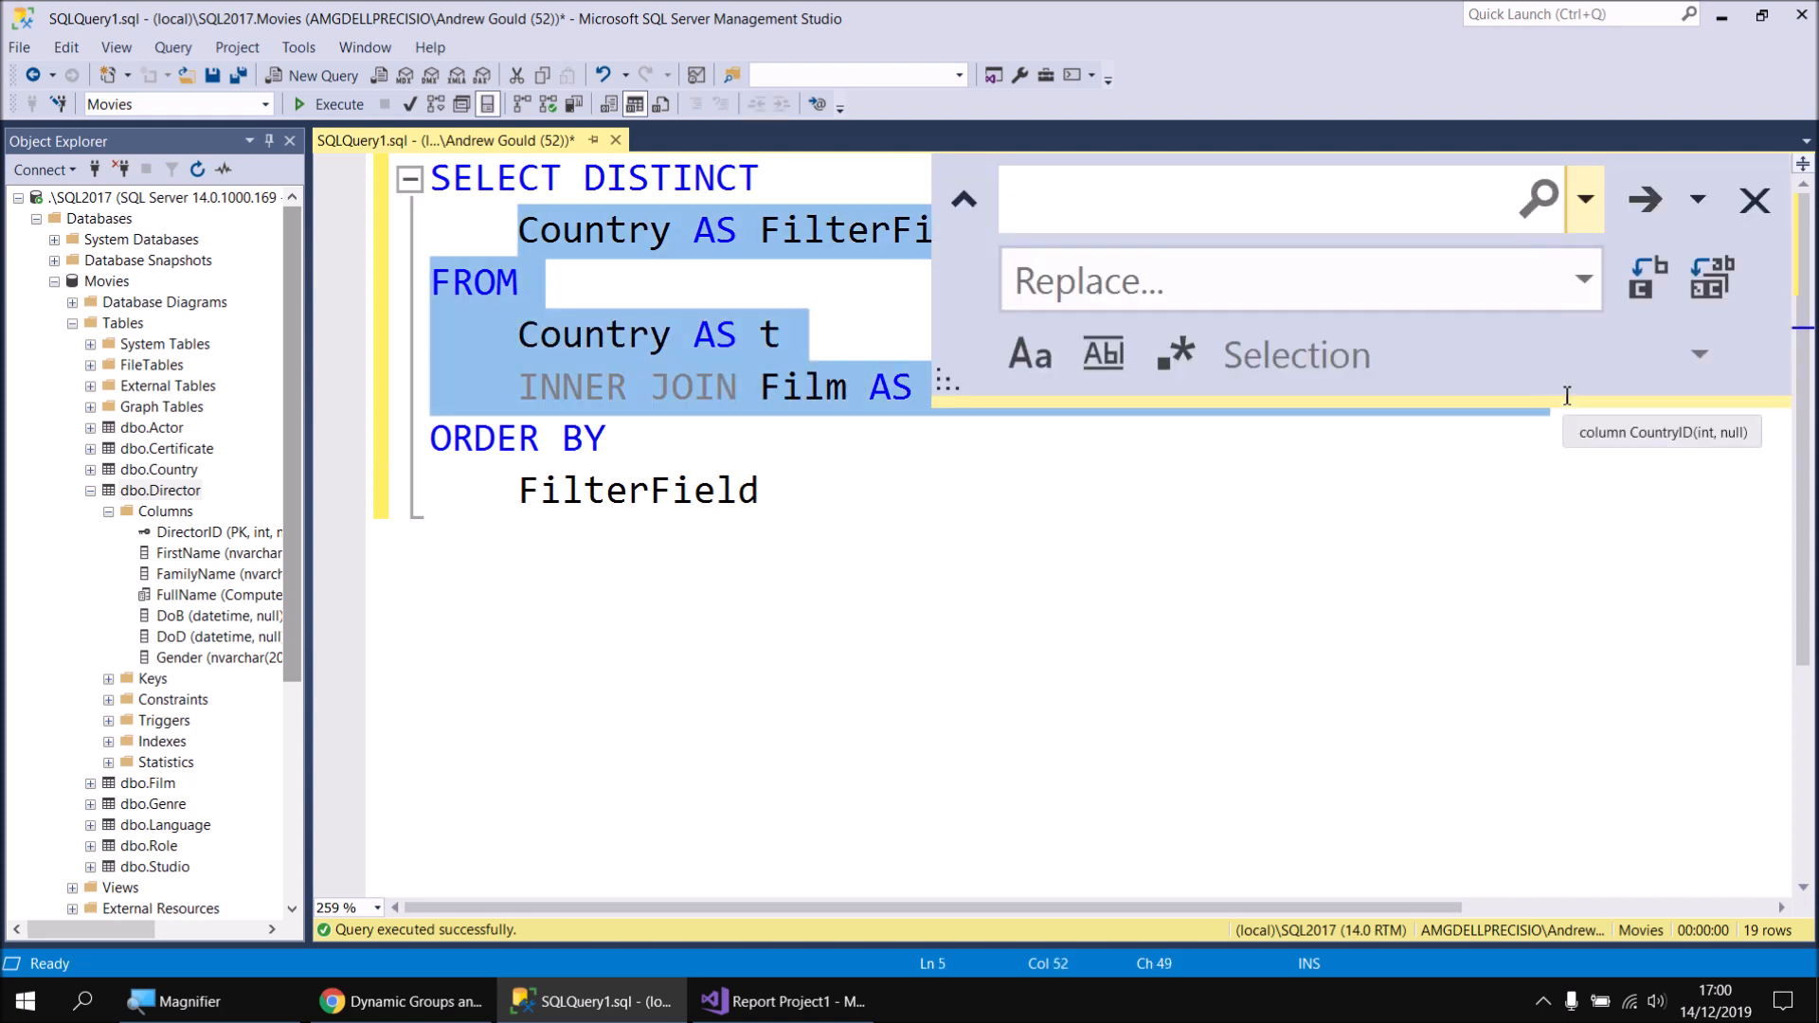
type("Country")
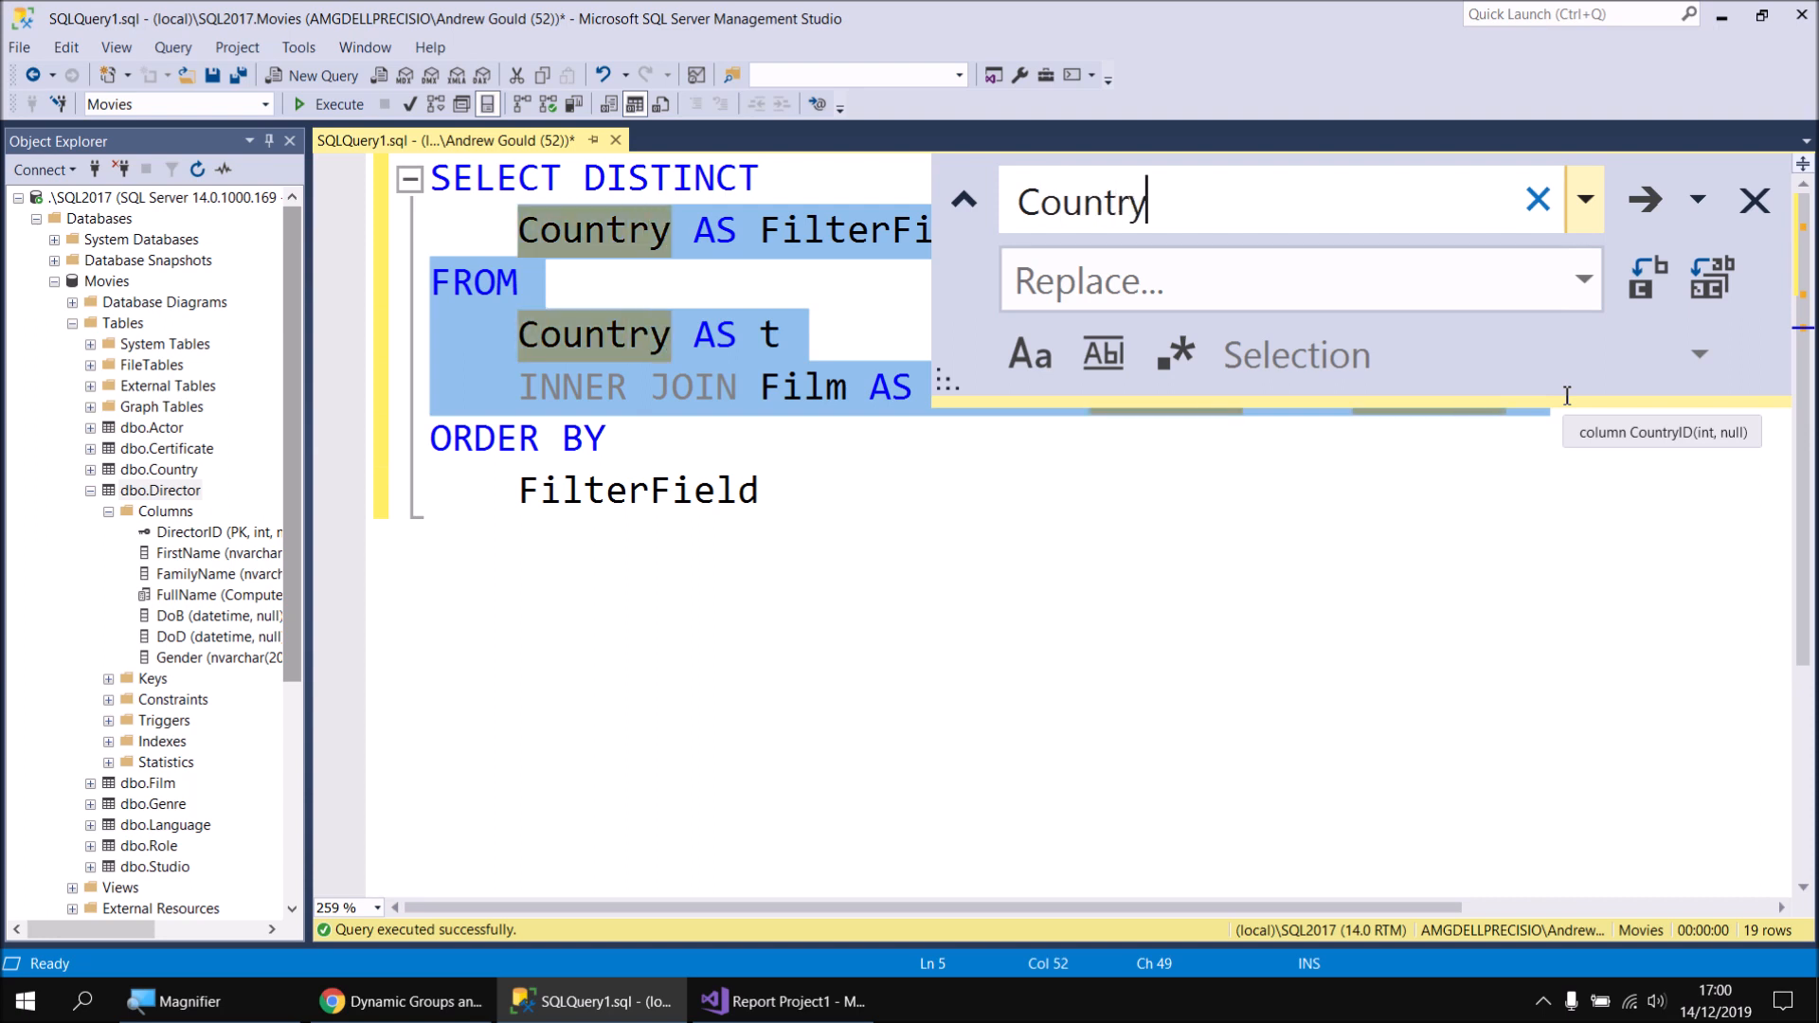
key("Tab")
type("Genre")
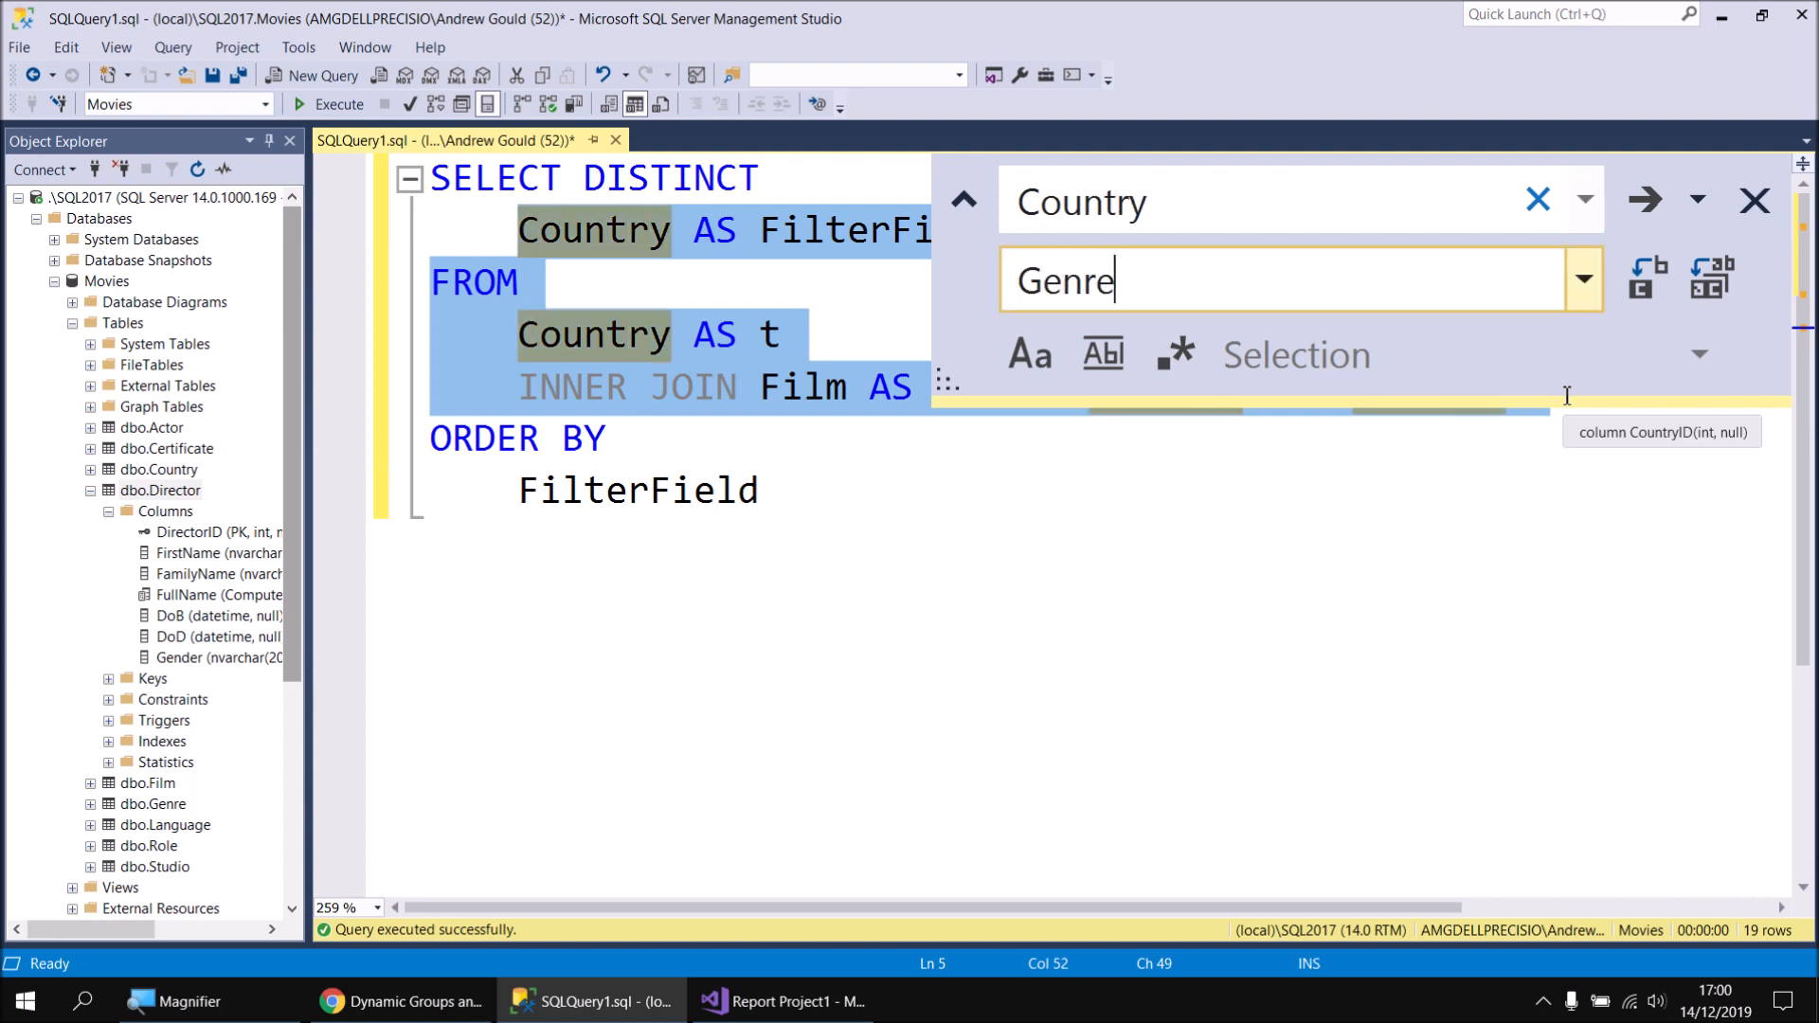
left_click(1711, 277)
left_click(952, 544)
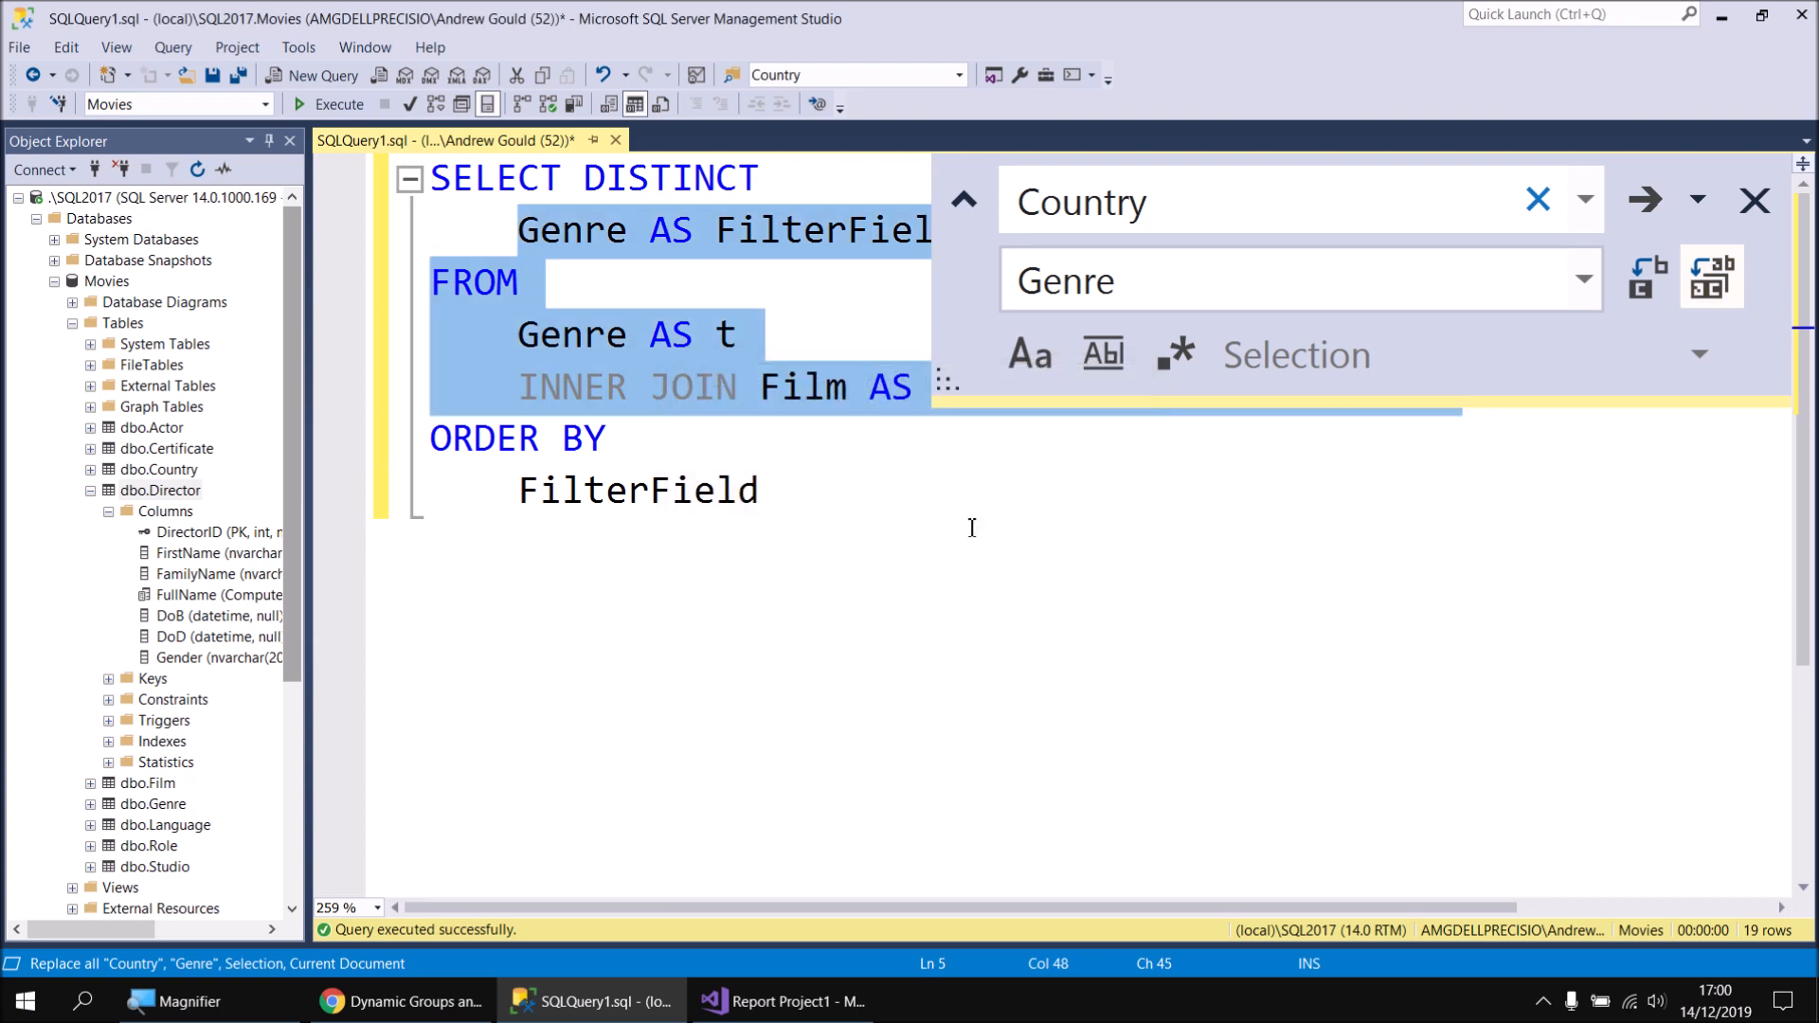
left_click(1753, 201)
left_click(956, 464)
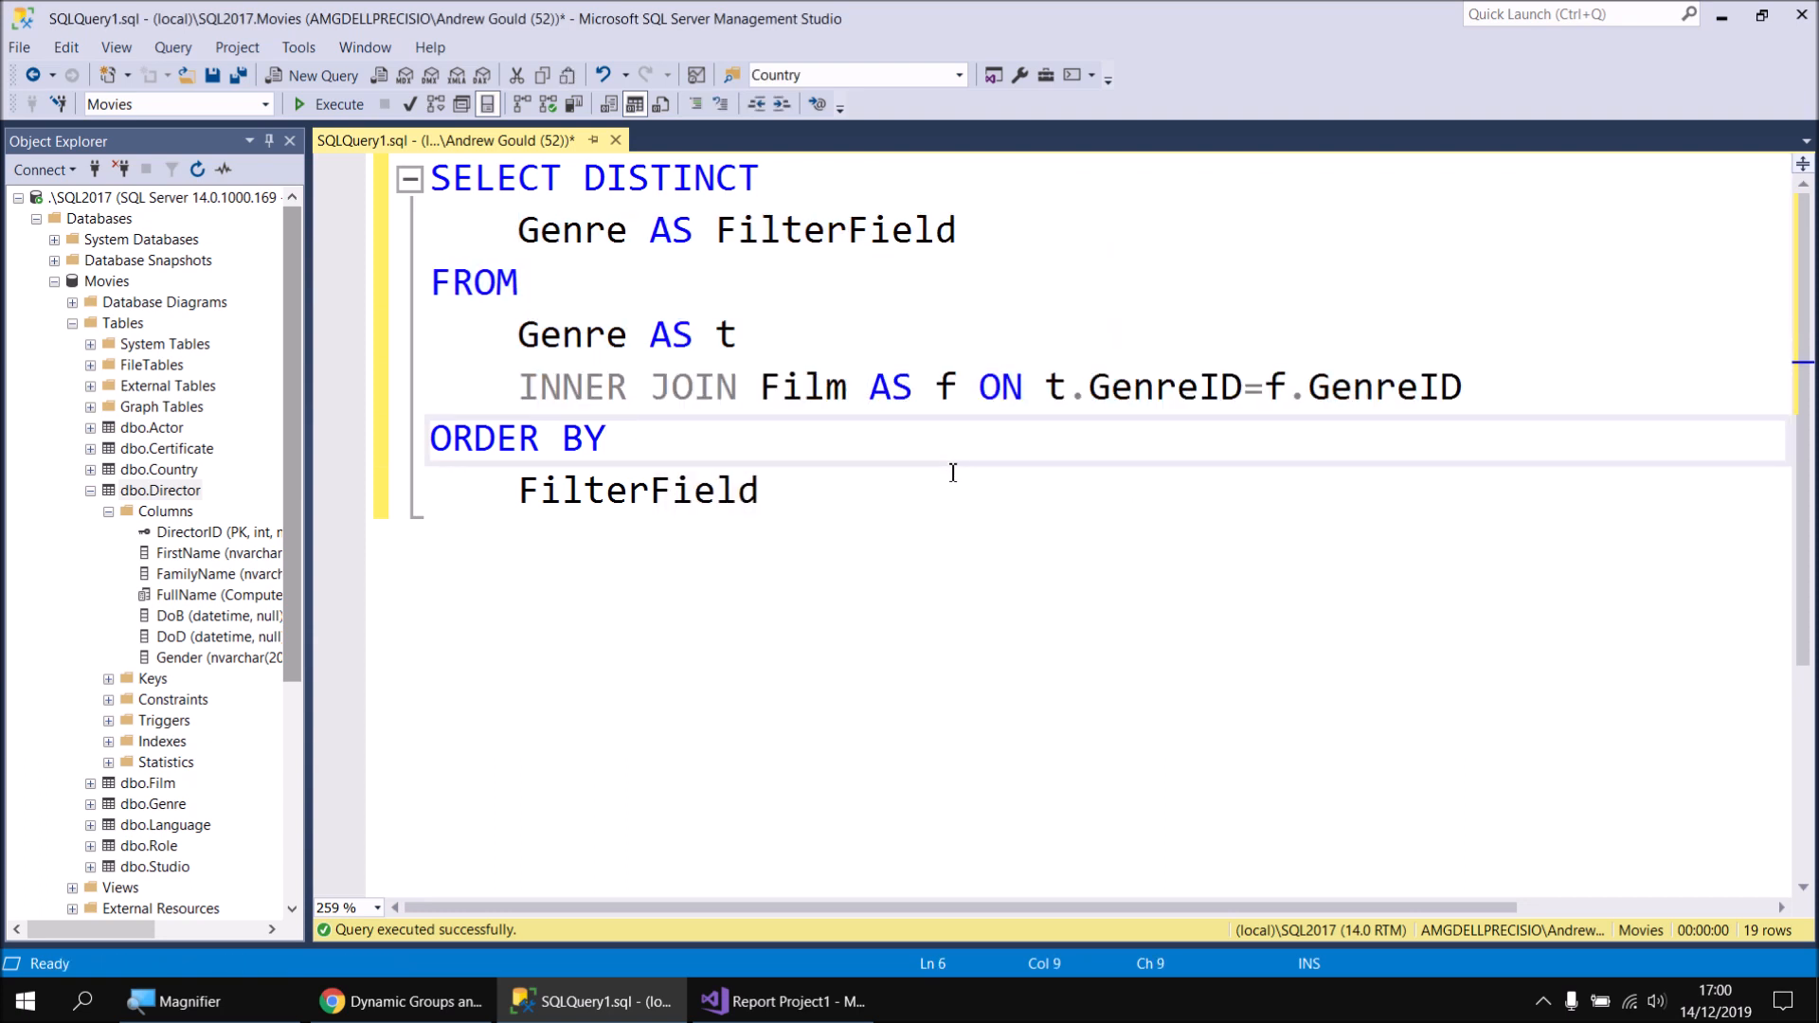
key("F5")
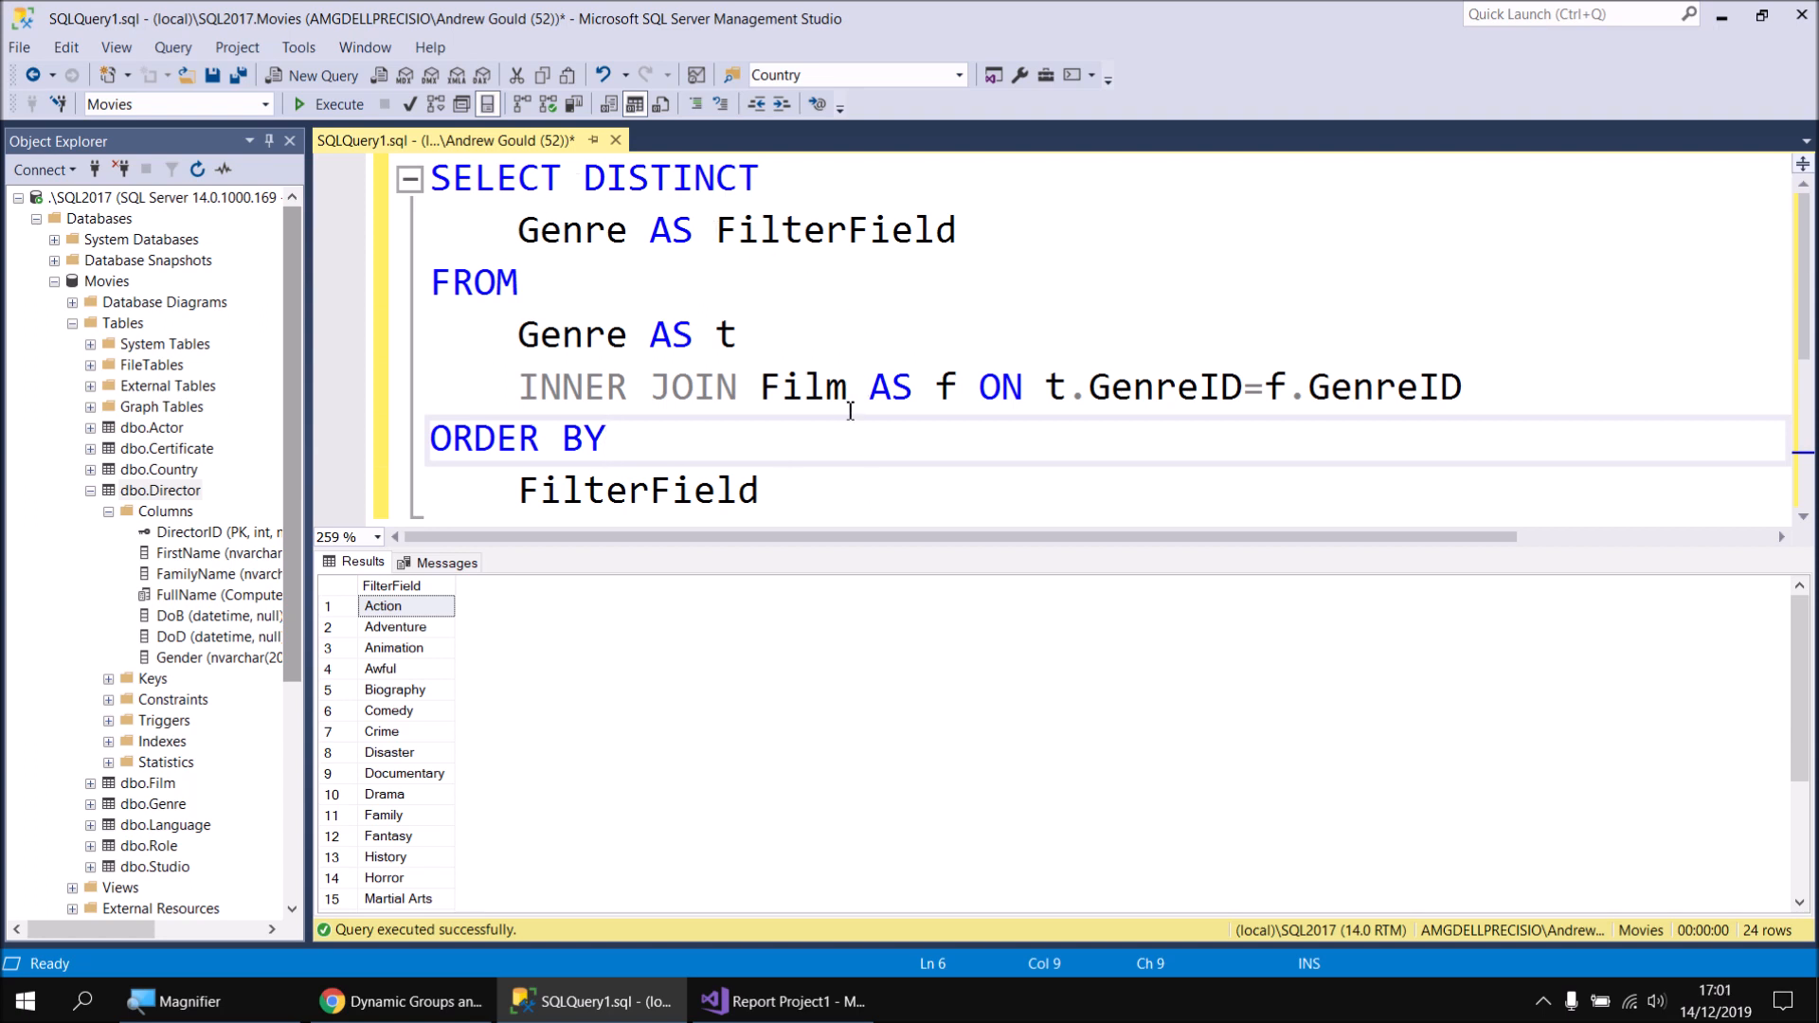
left_click(568, 234)
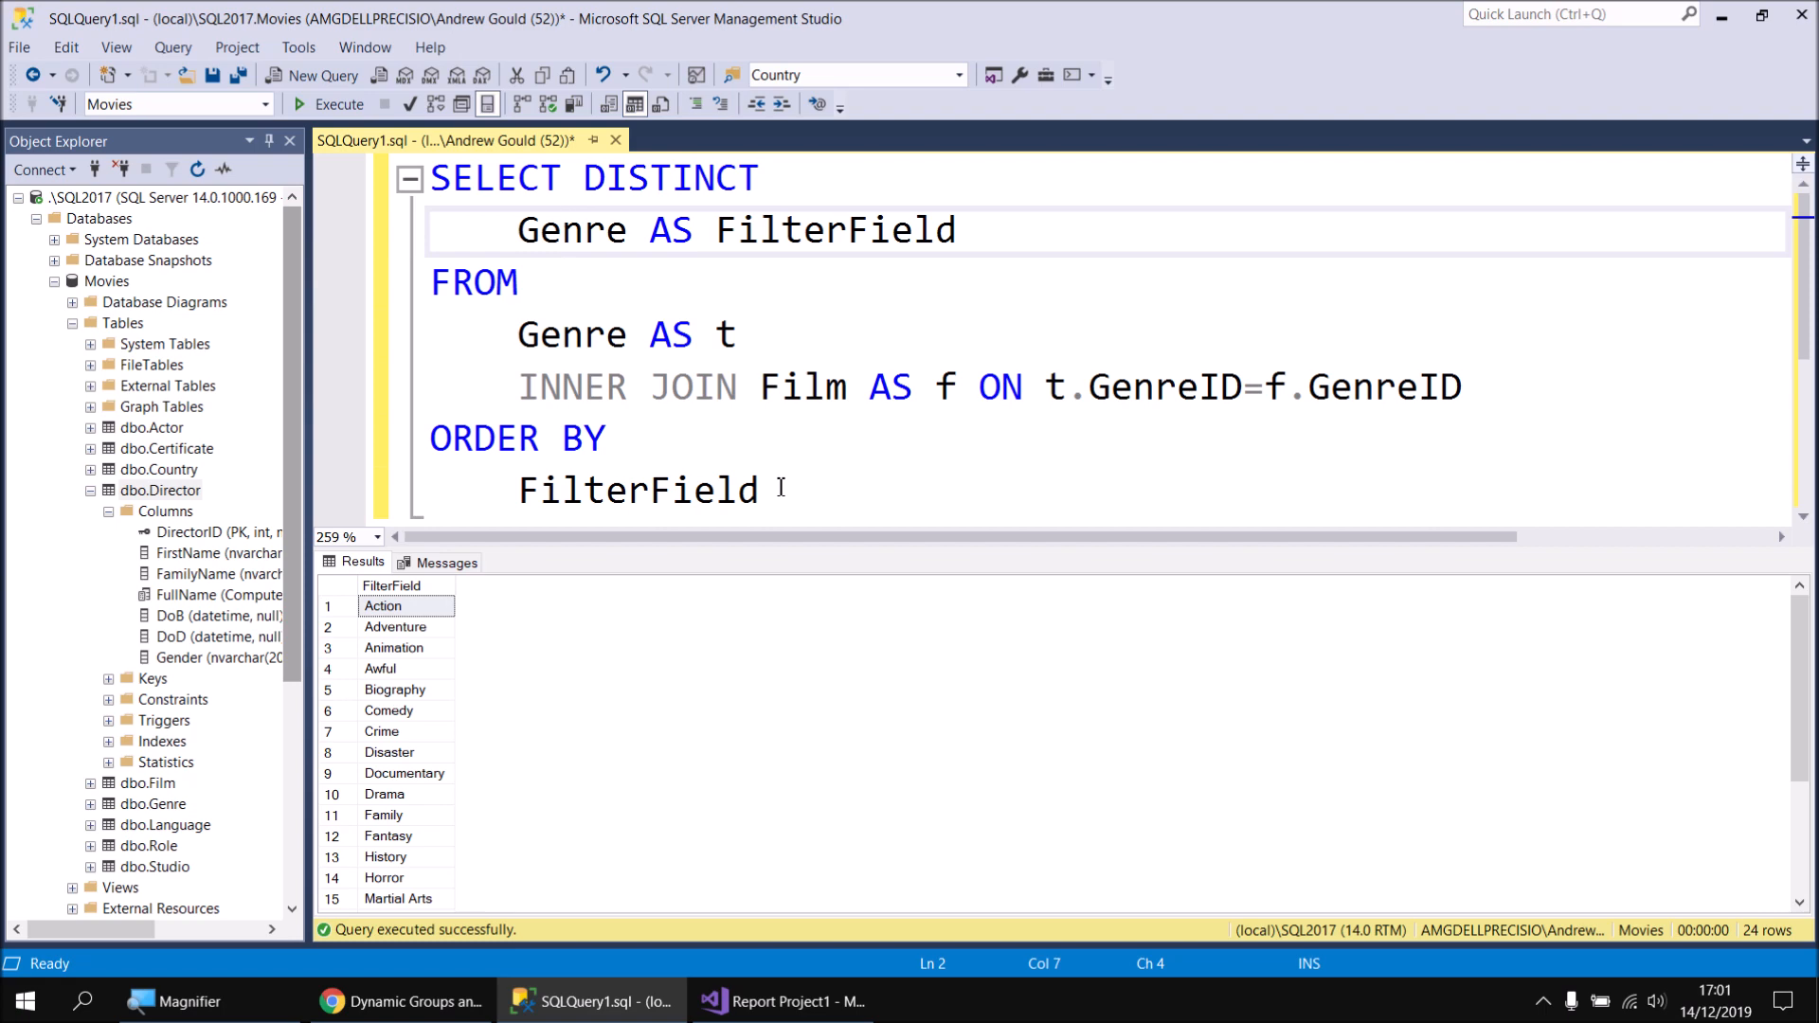
Switch to Visual Studio and add DISTINCT after SELECT in the FilterValueList dataset's query expression
left_click(769, 1004)
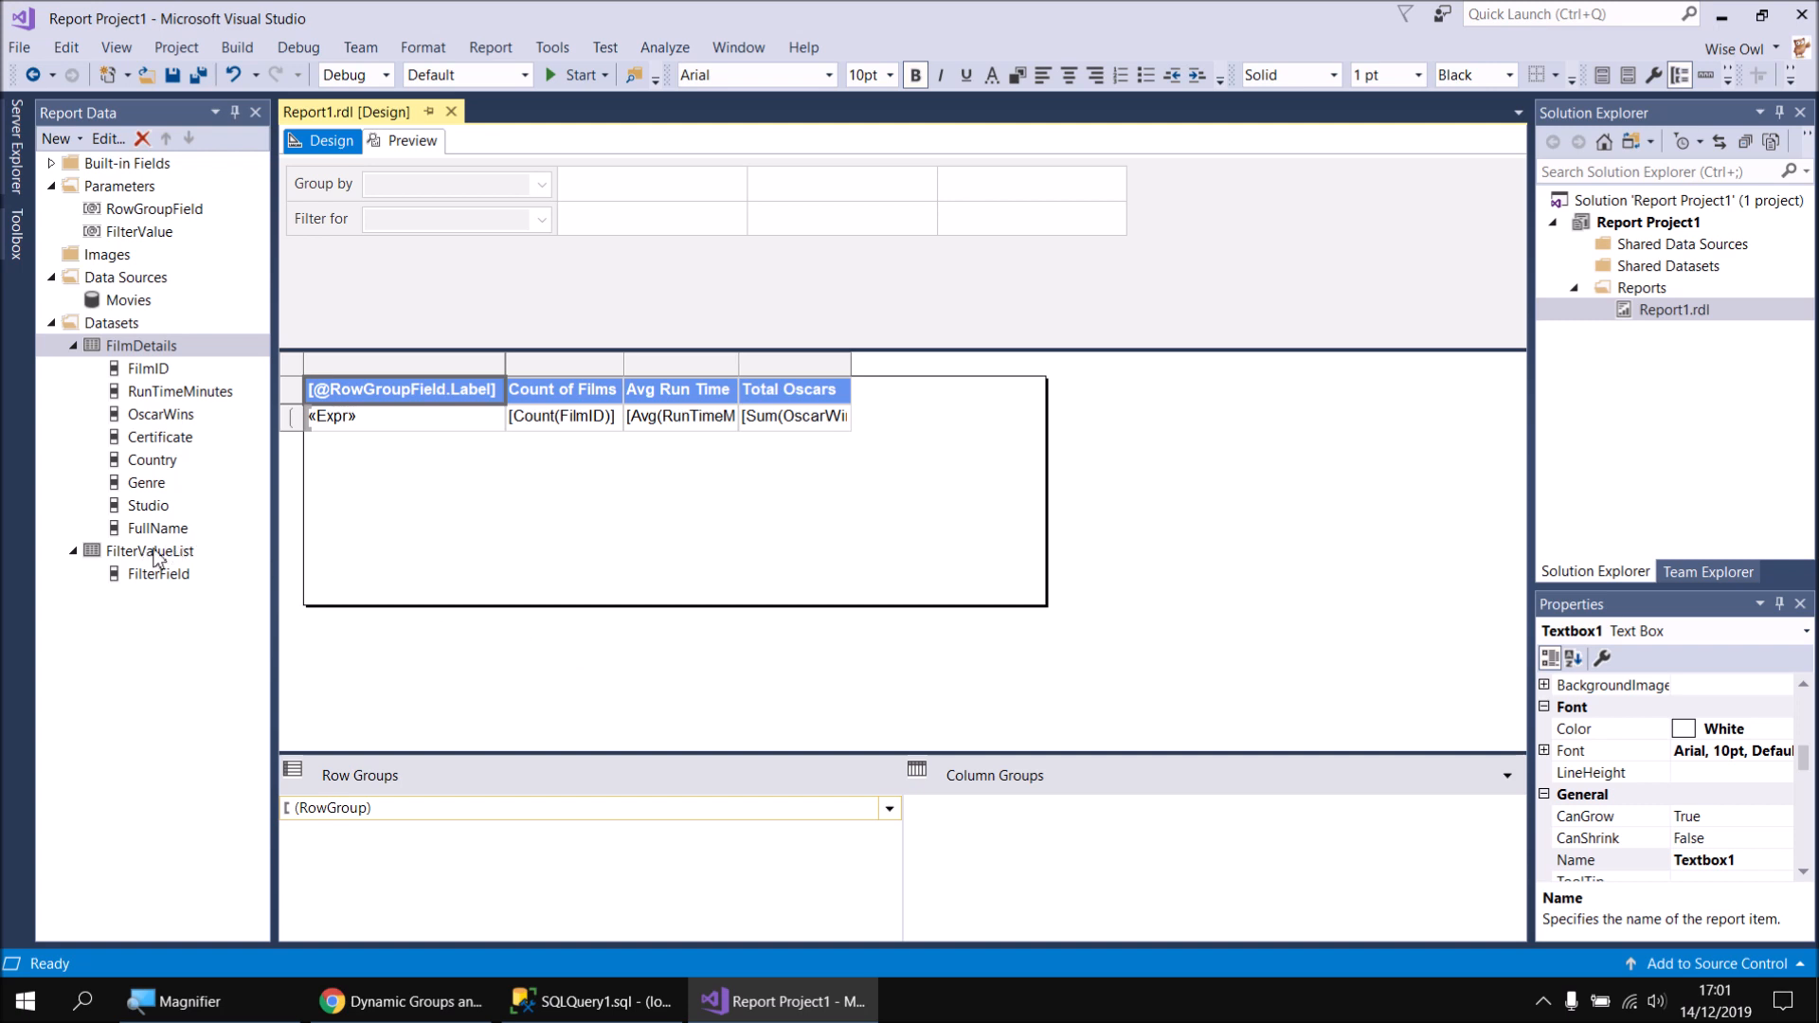
right_click(157, 559)
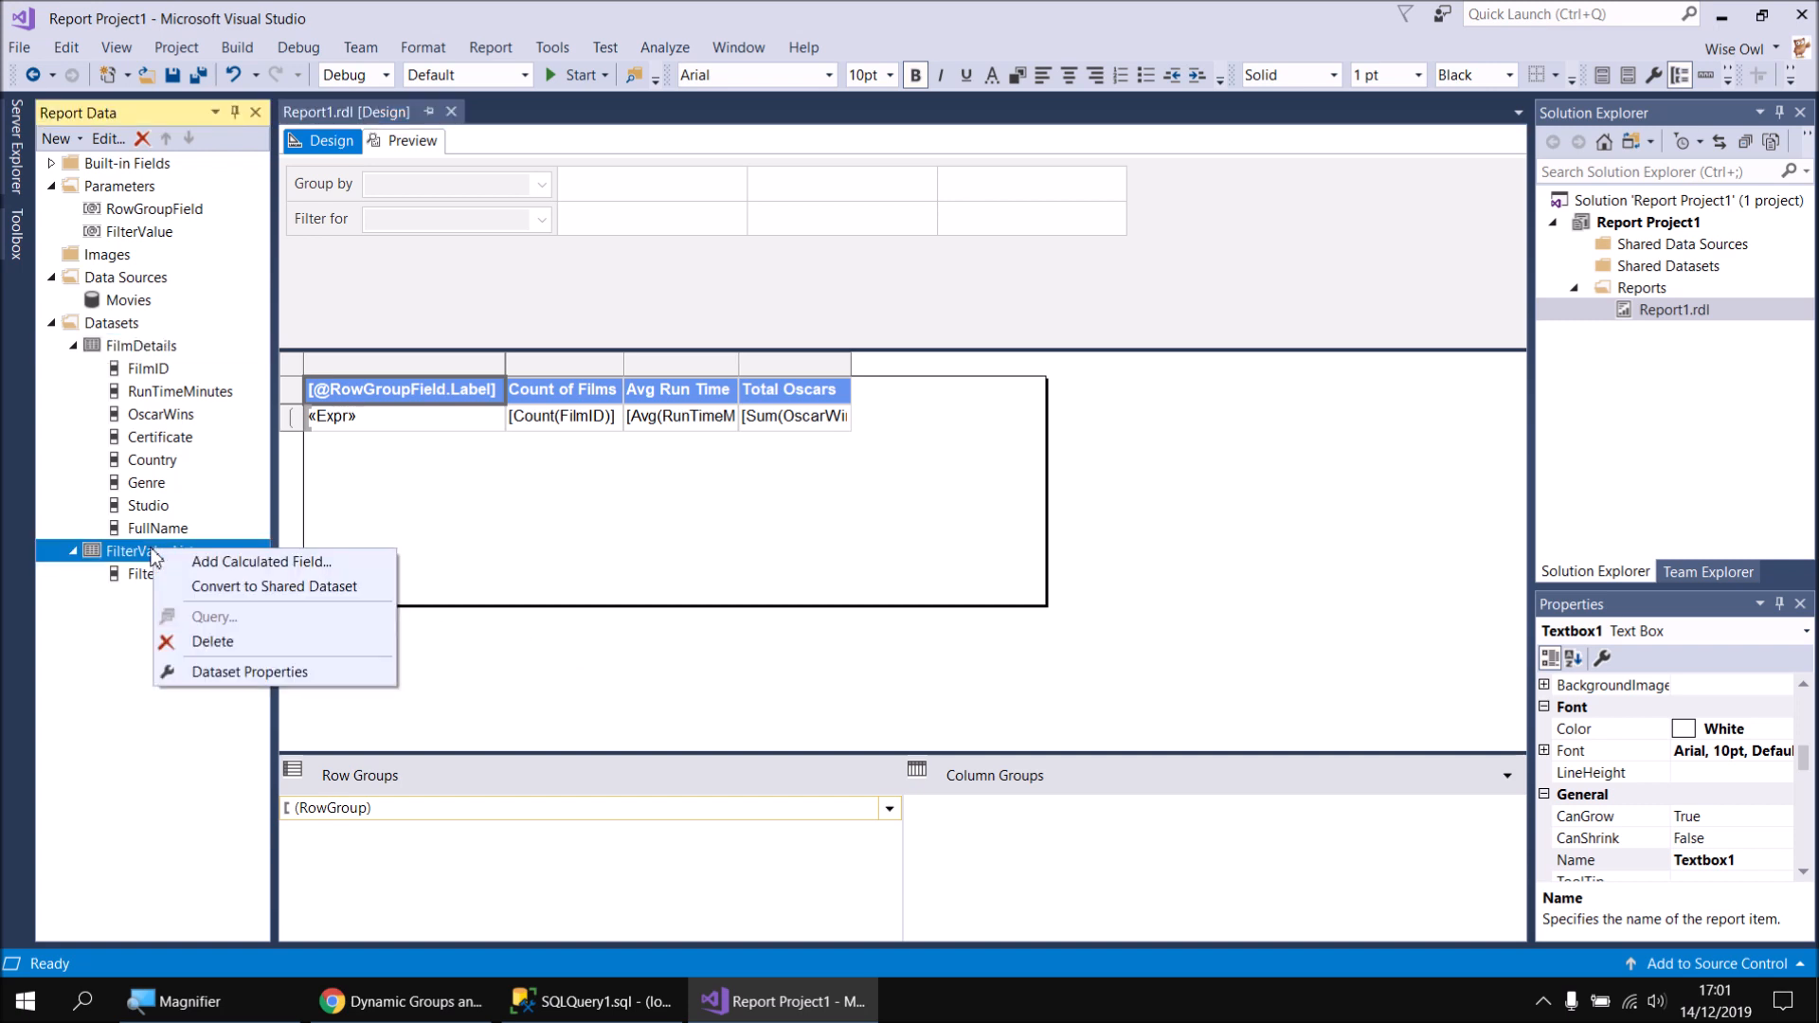
left_click(245, 674)
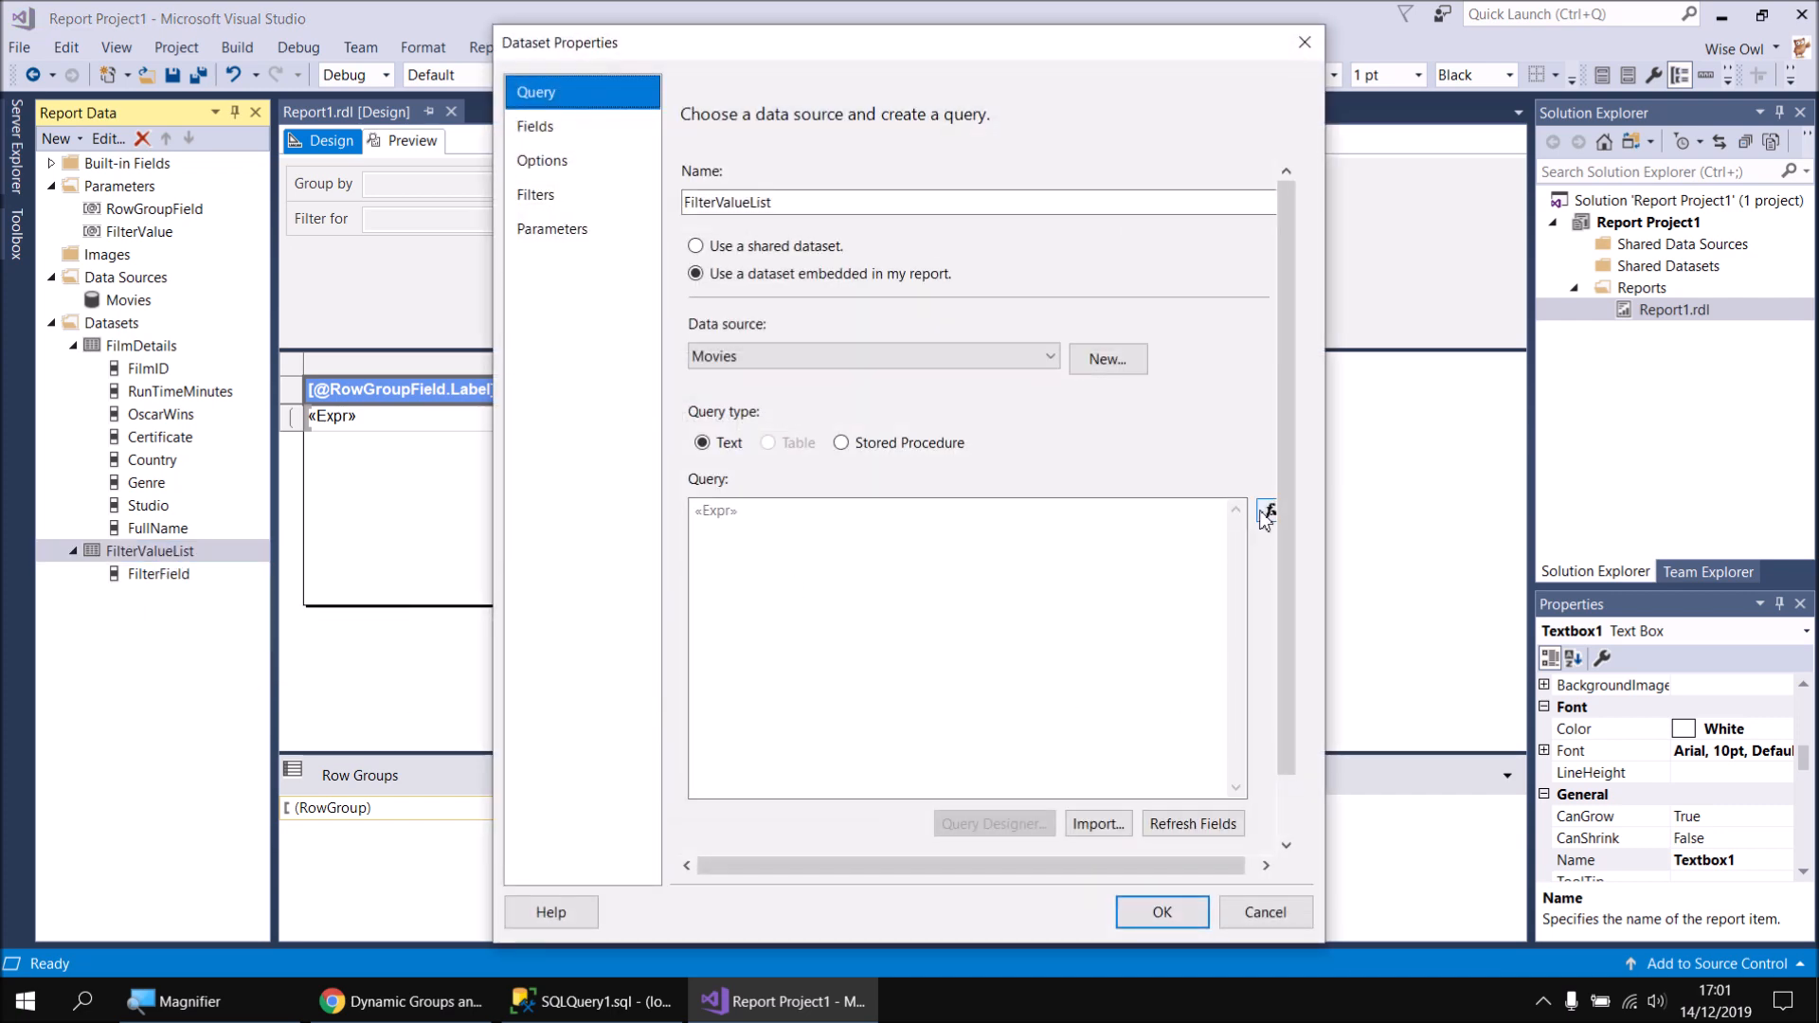
left_click(1269, 510)
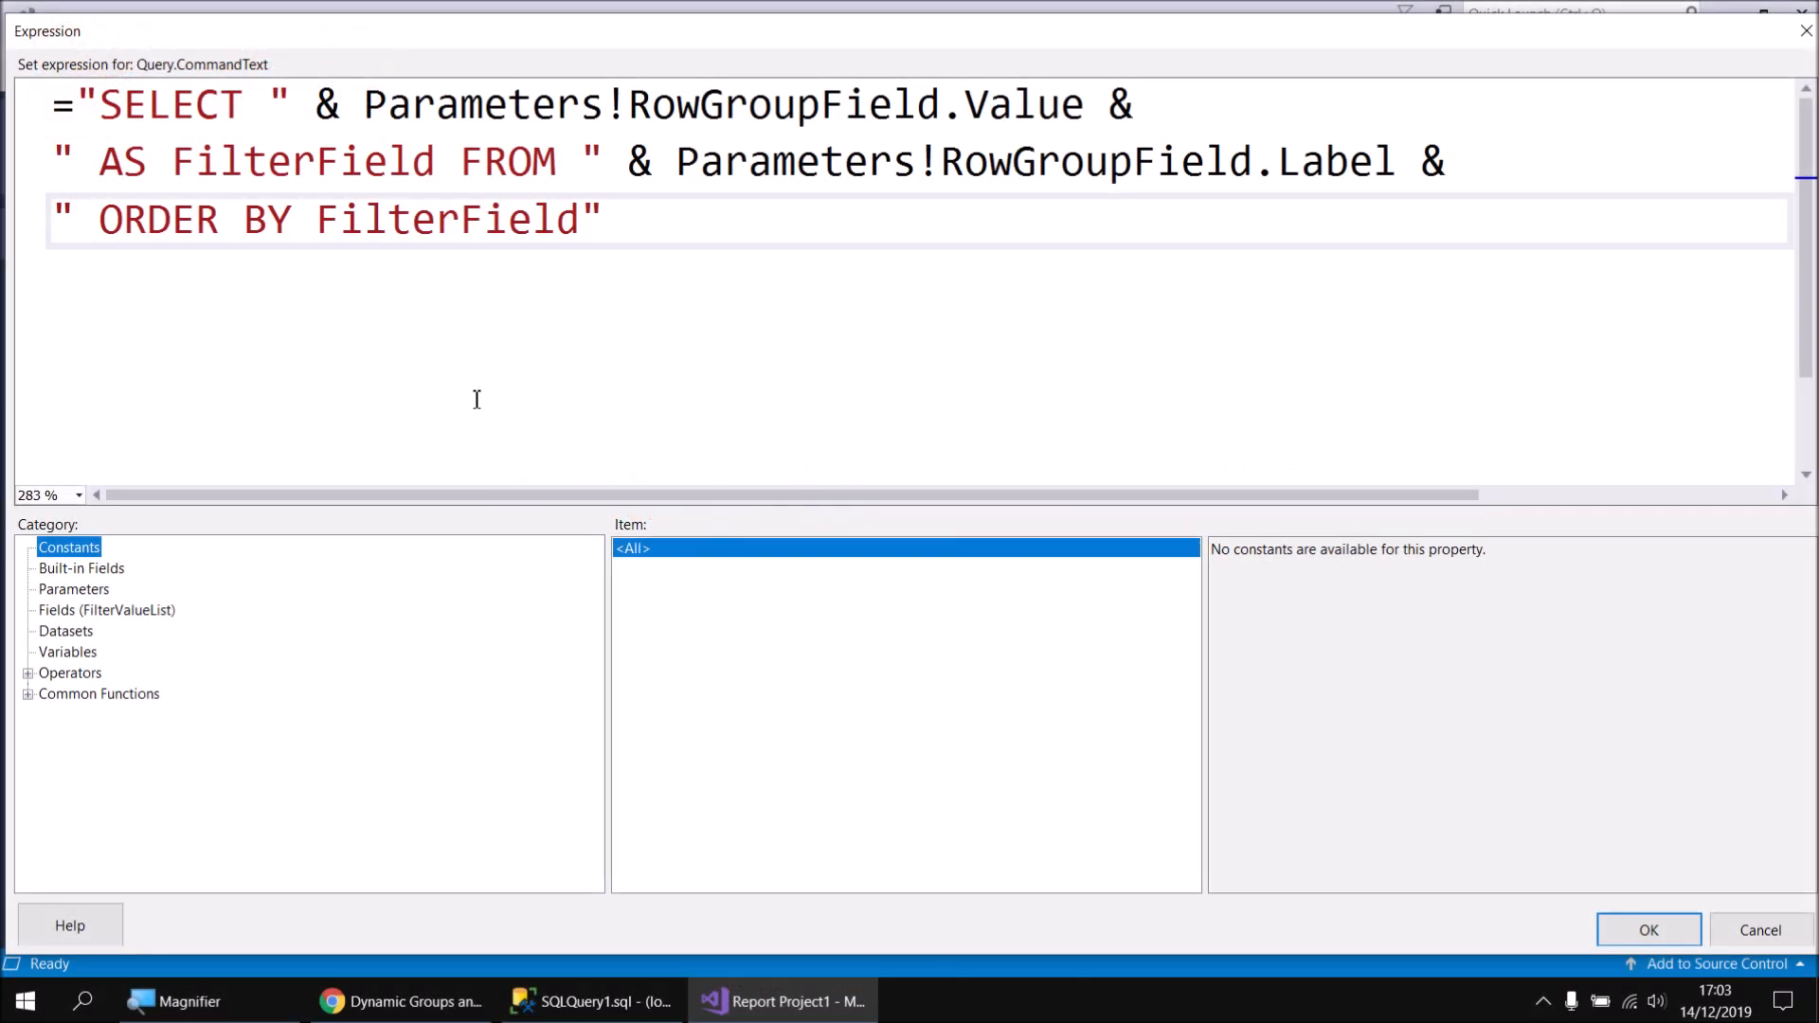
left_click(269, 105)
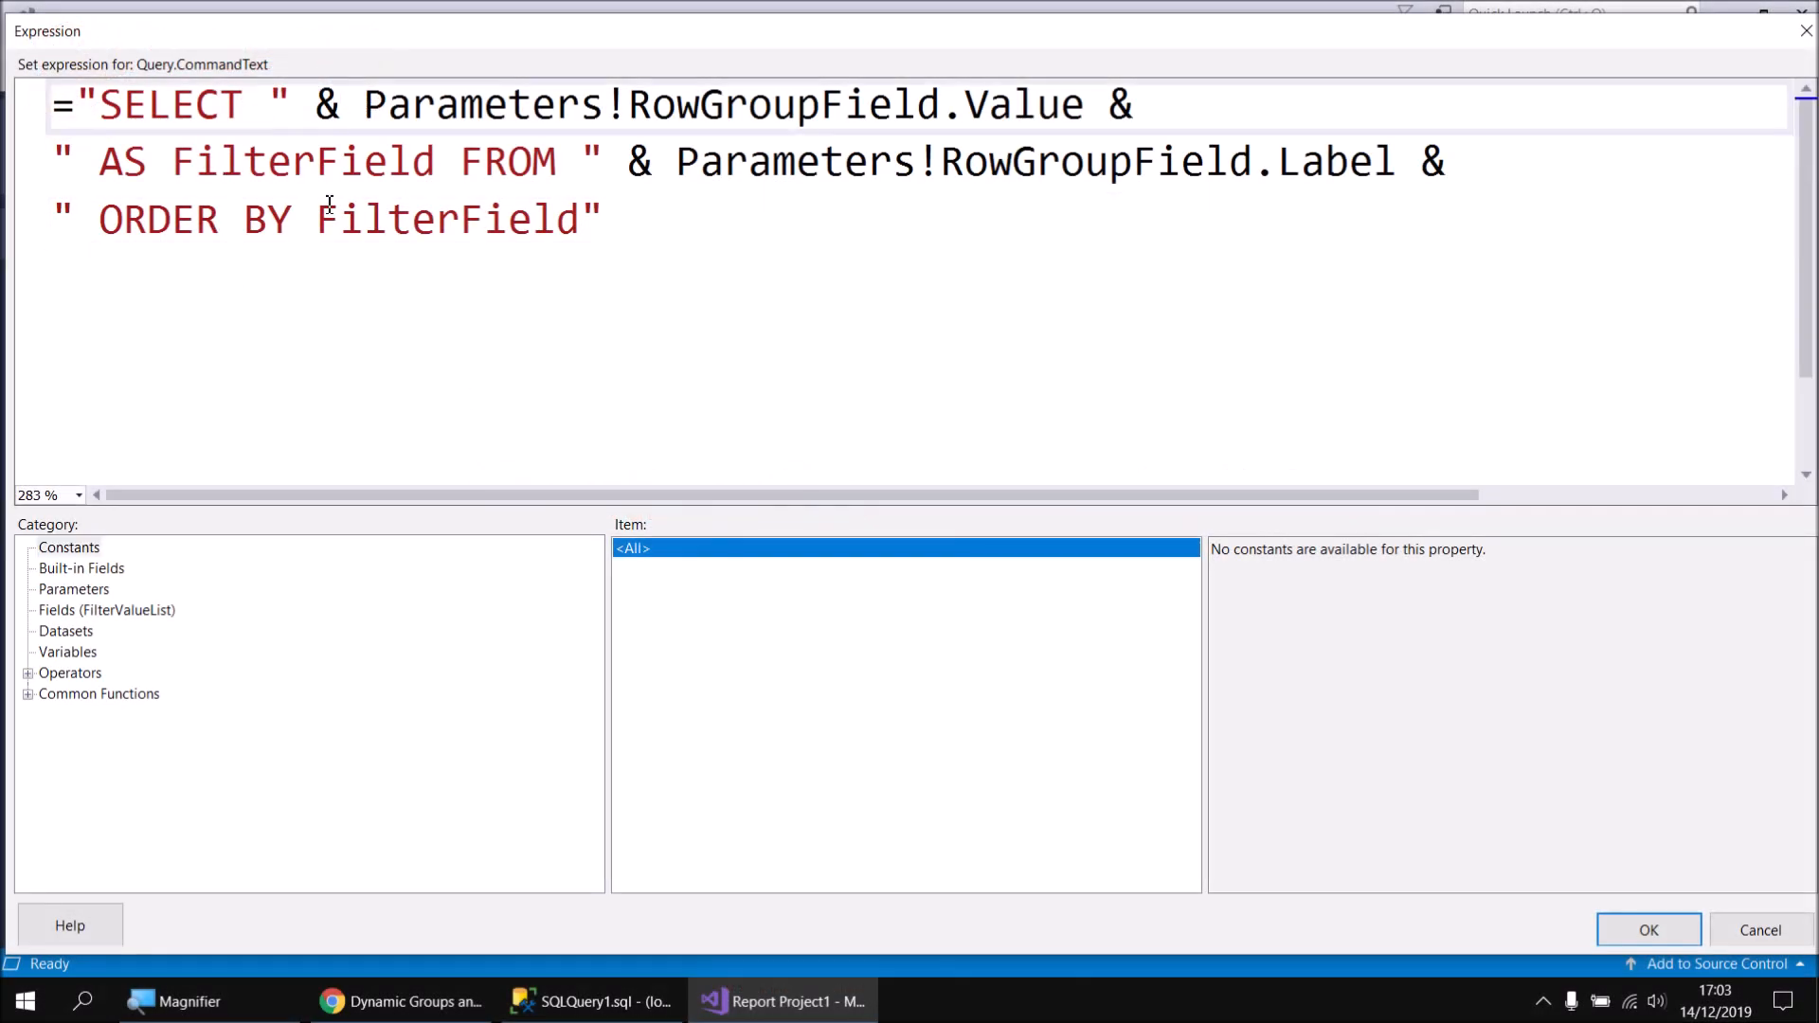
type("DISTINC")
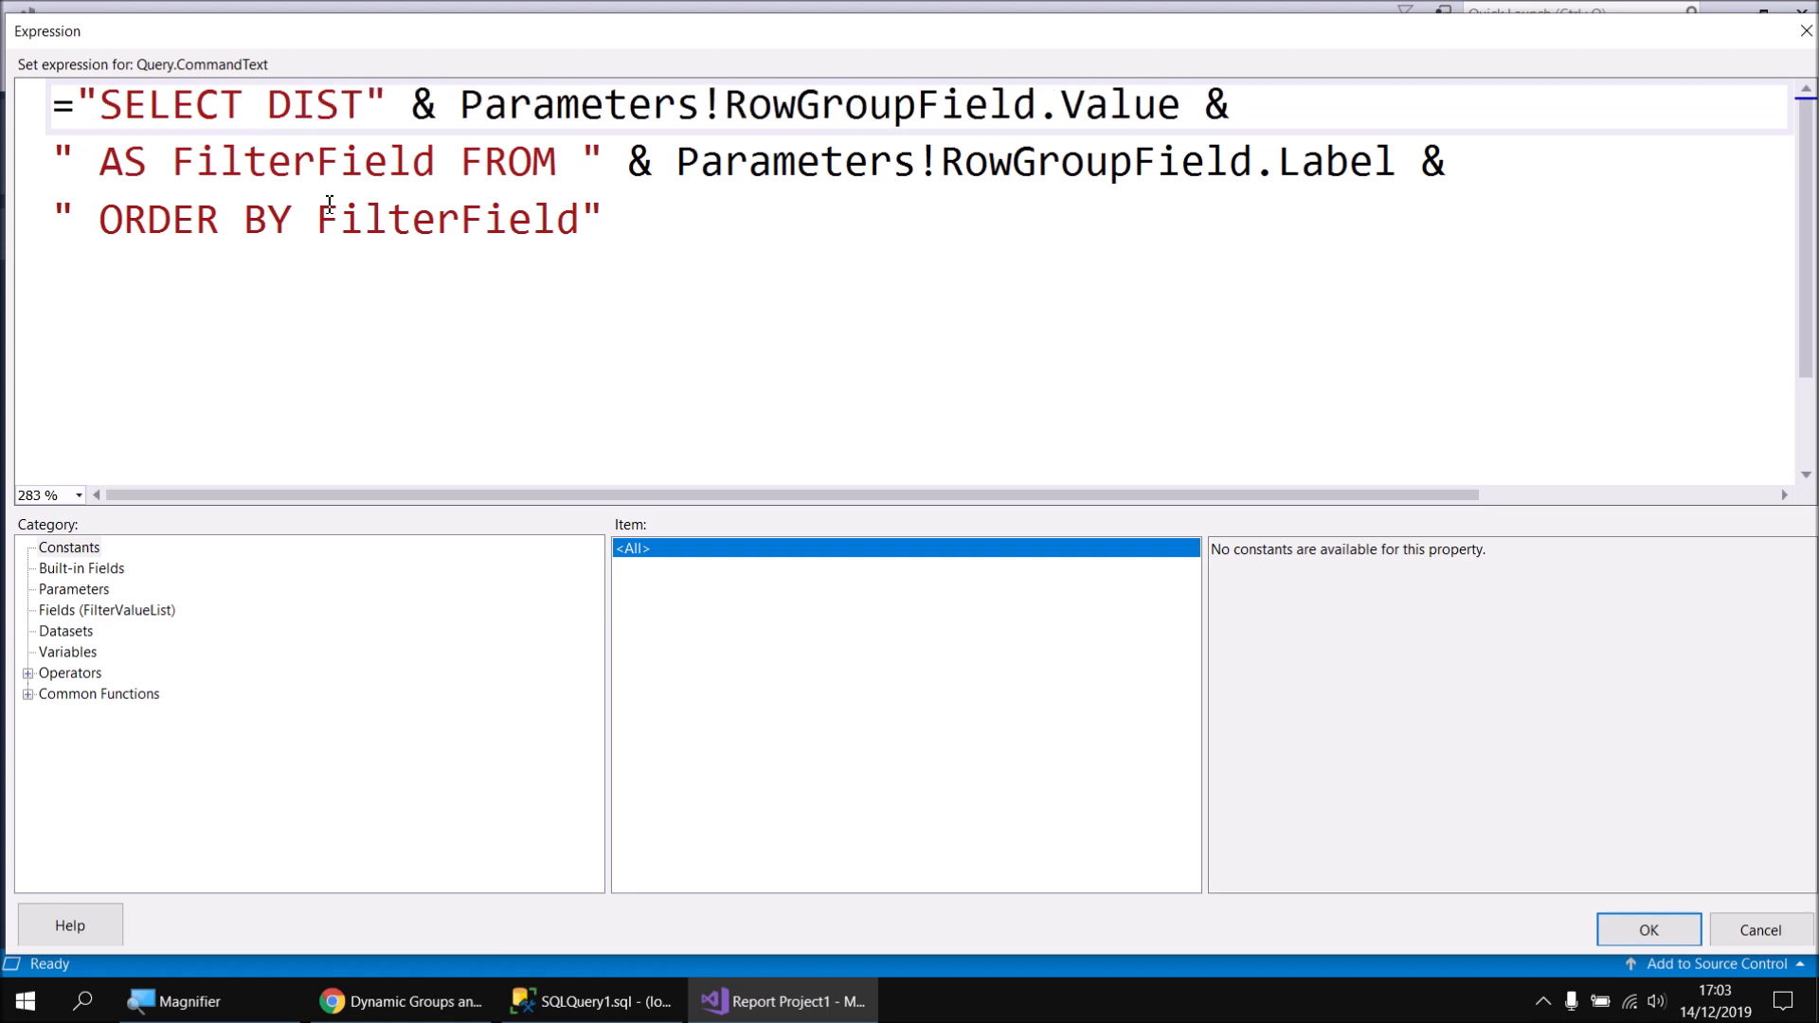
type("T")
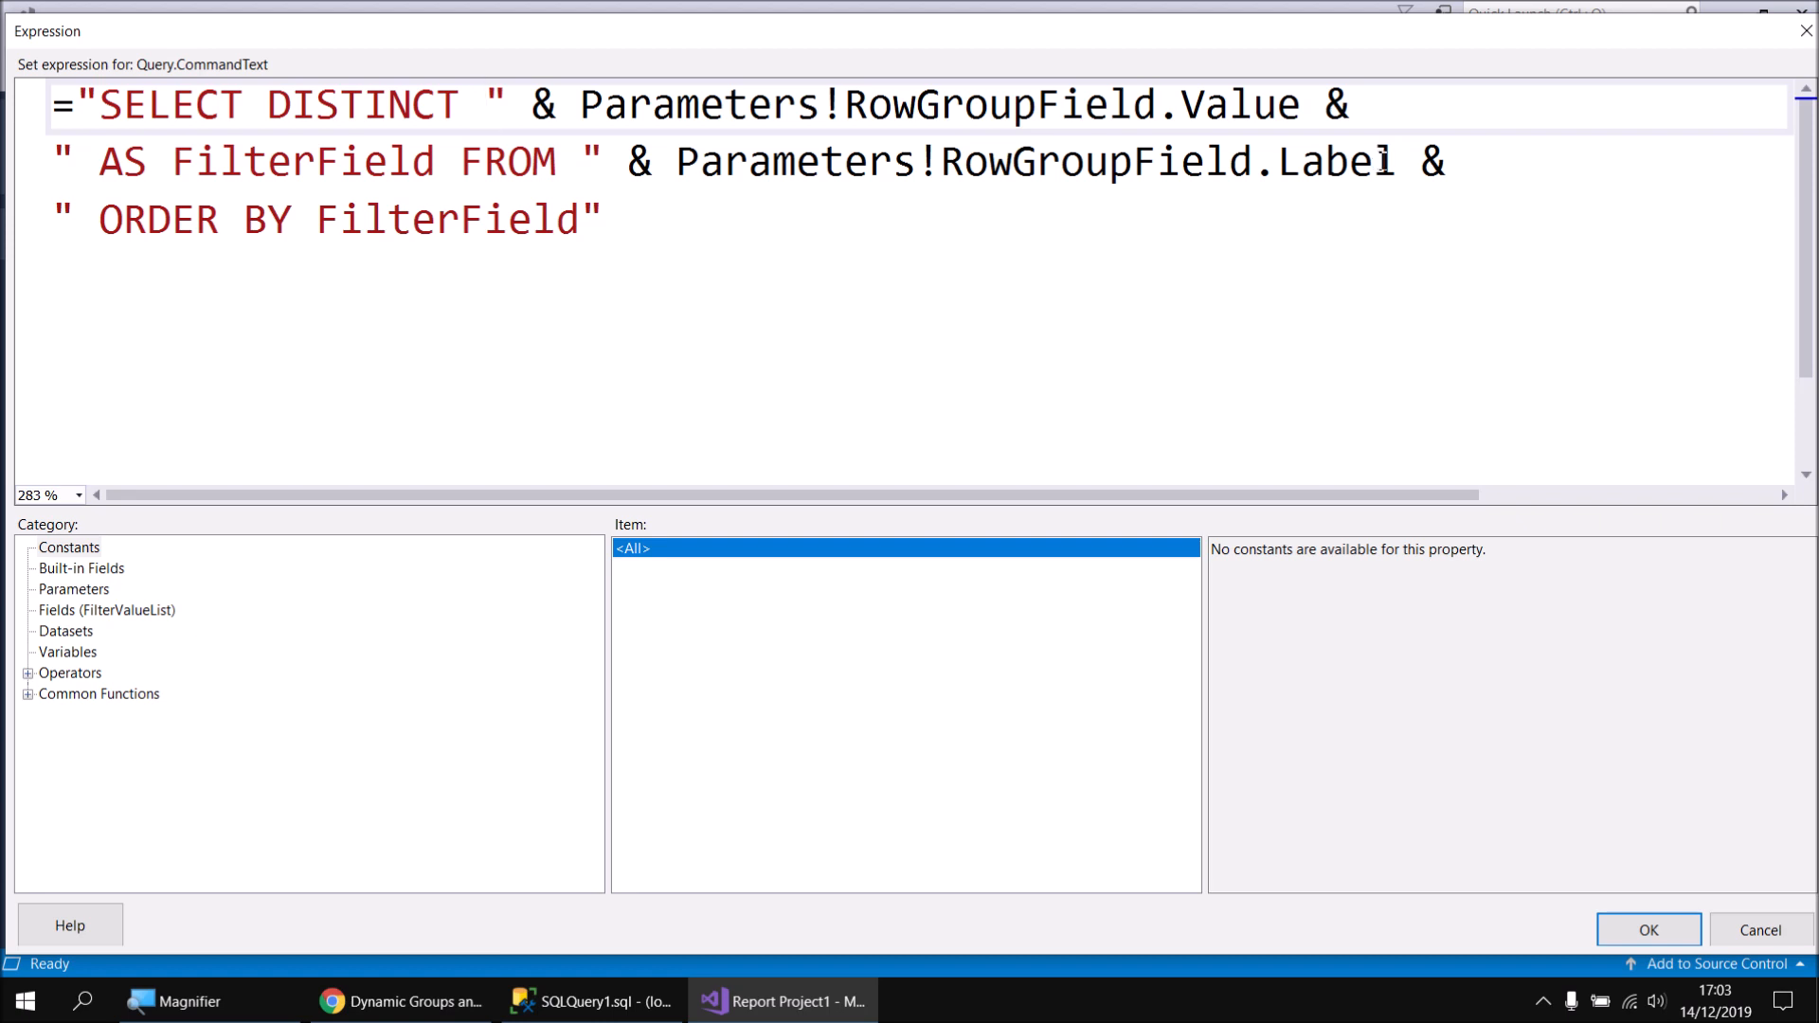
Add the line " AS t INNER JOIN Film AS f ON t." & below the FROM line of the query expression
left_click(1524, 163)
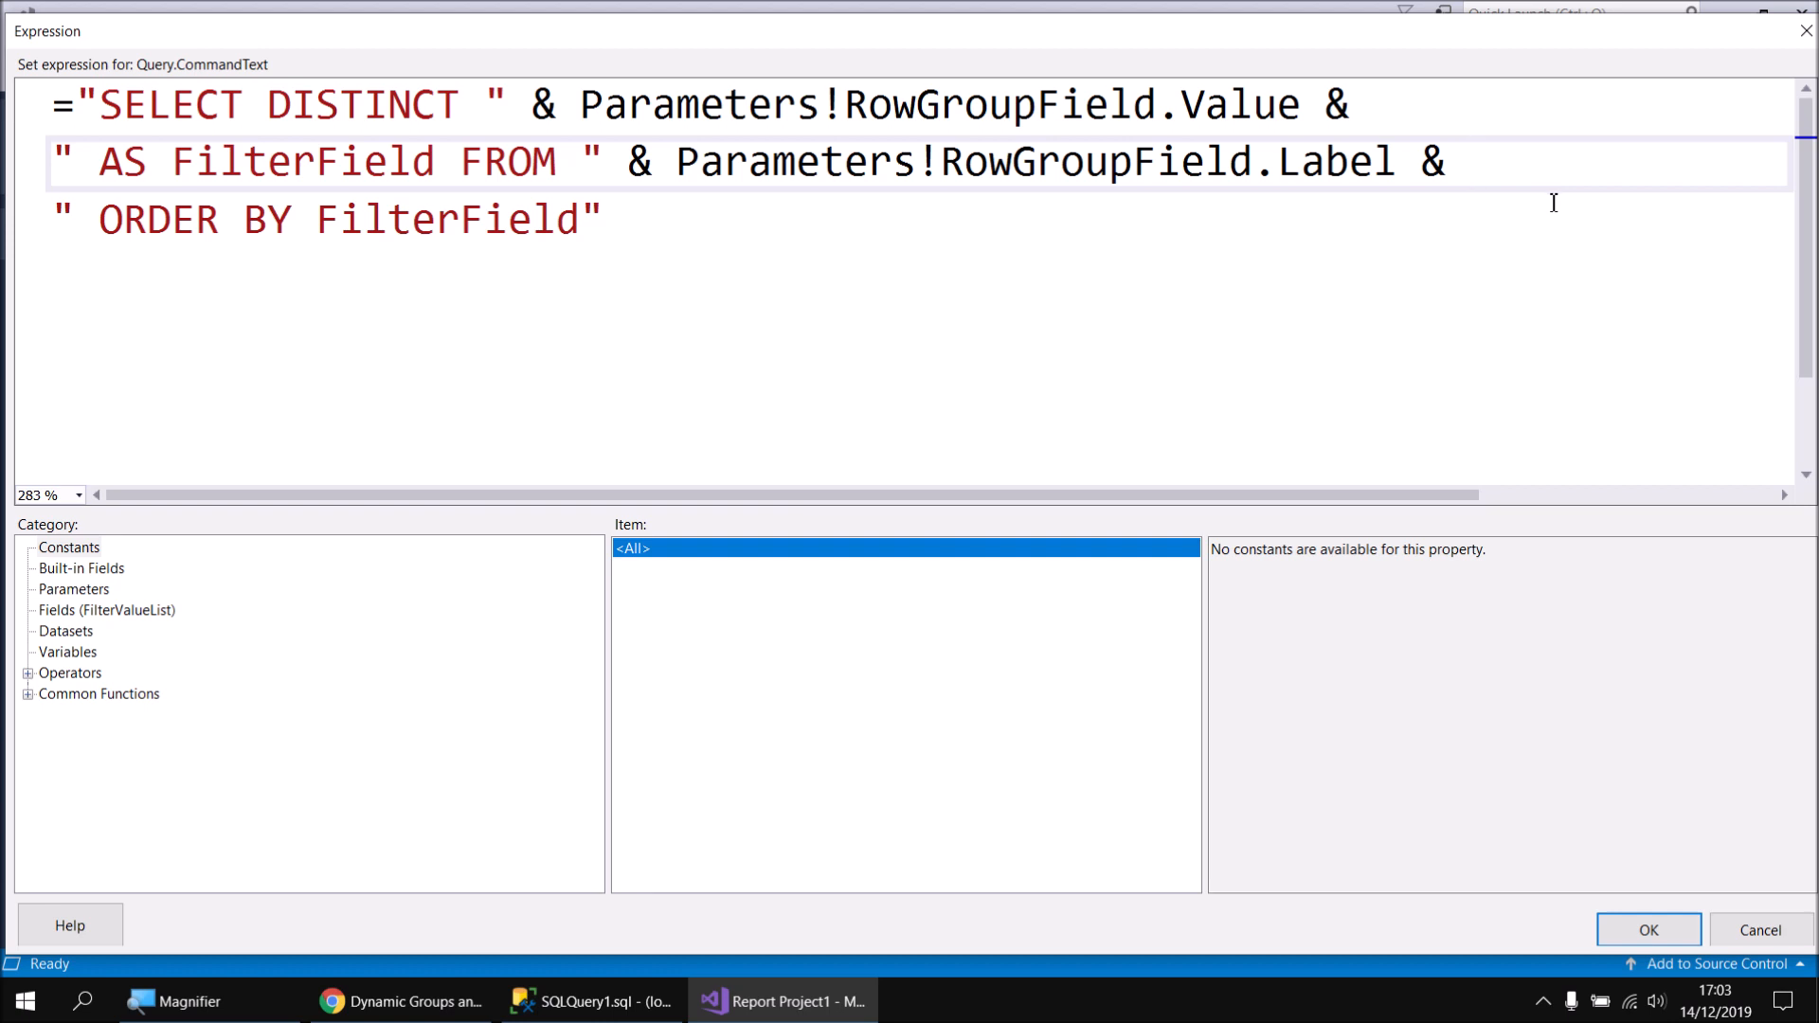
key("Return")
type("\" AS t")
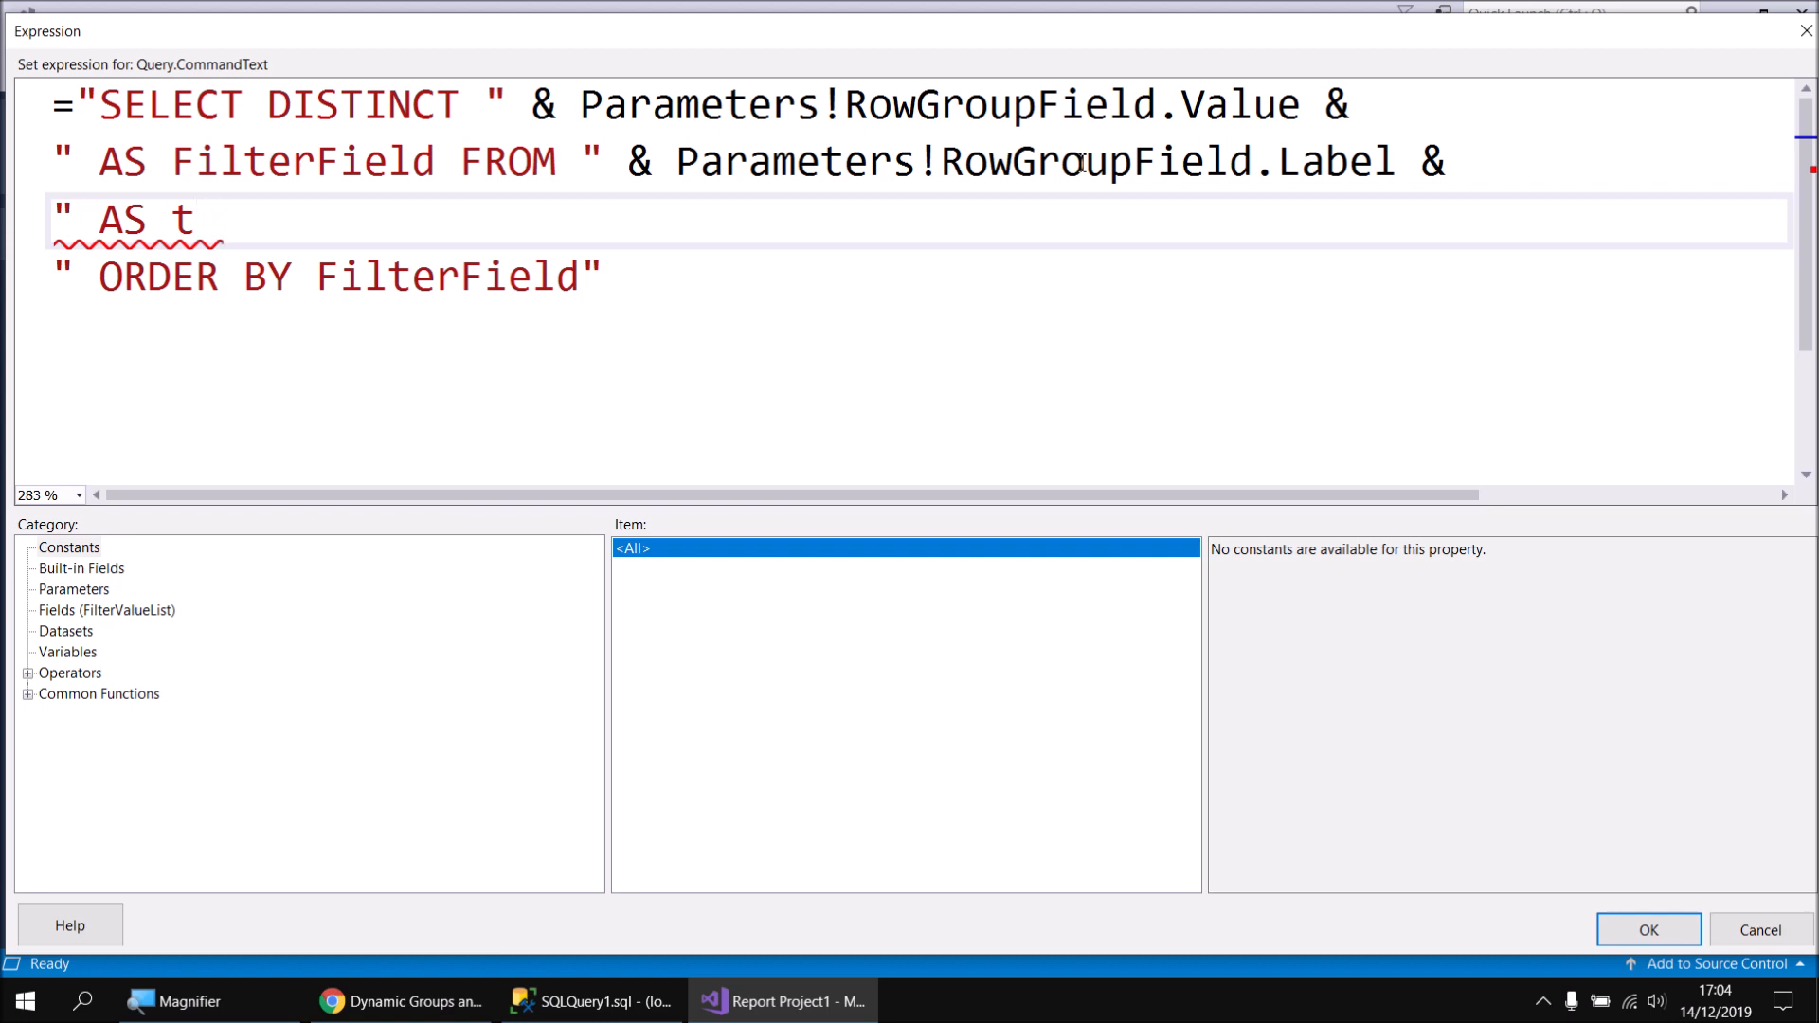
type("INNER JOINI")
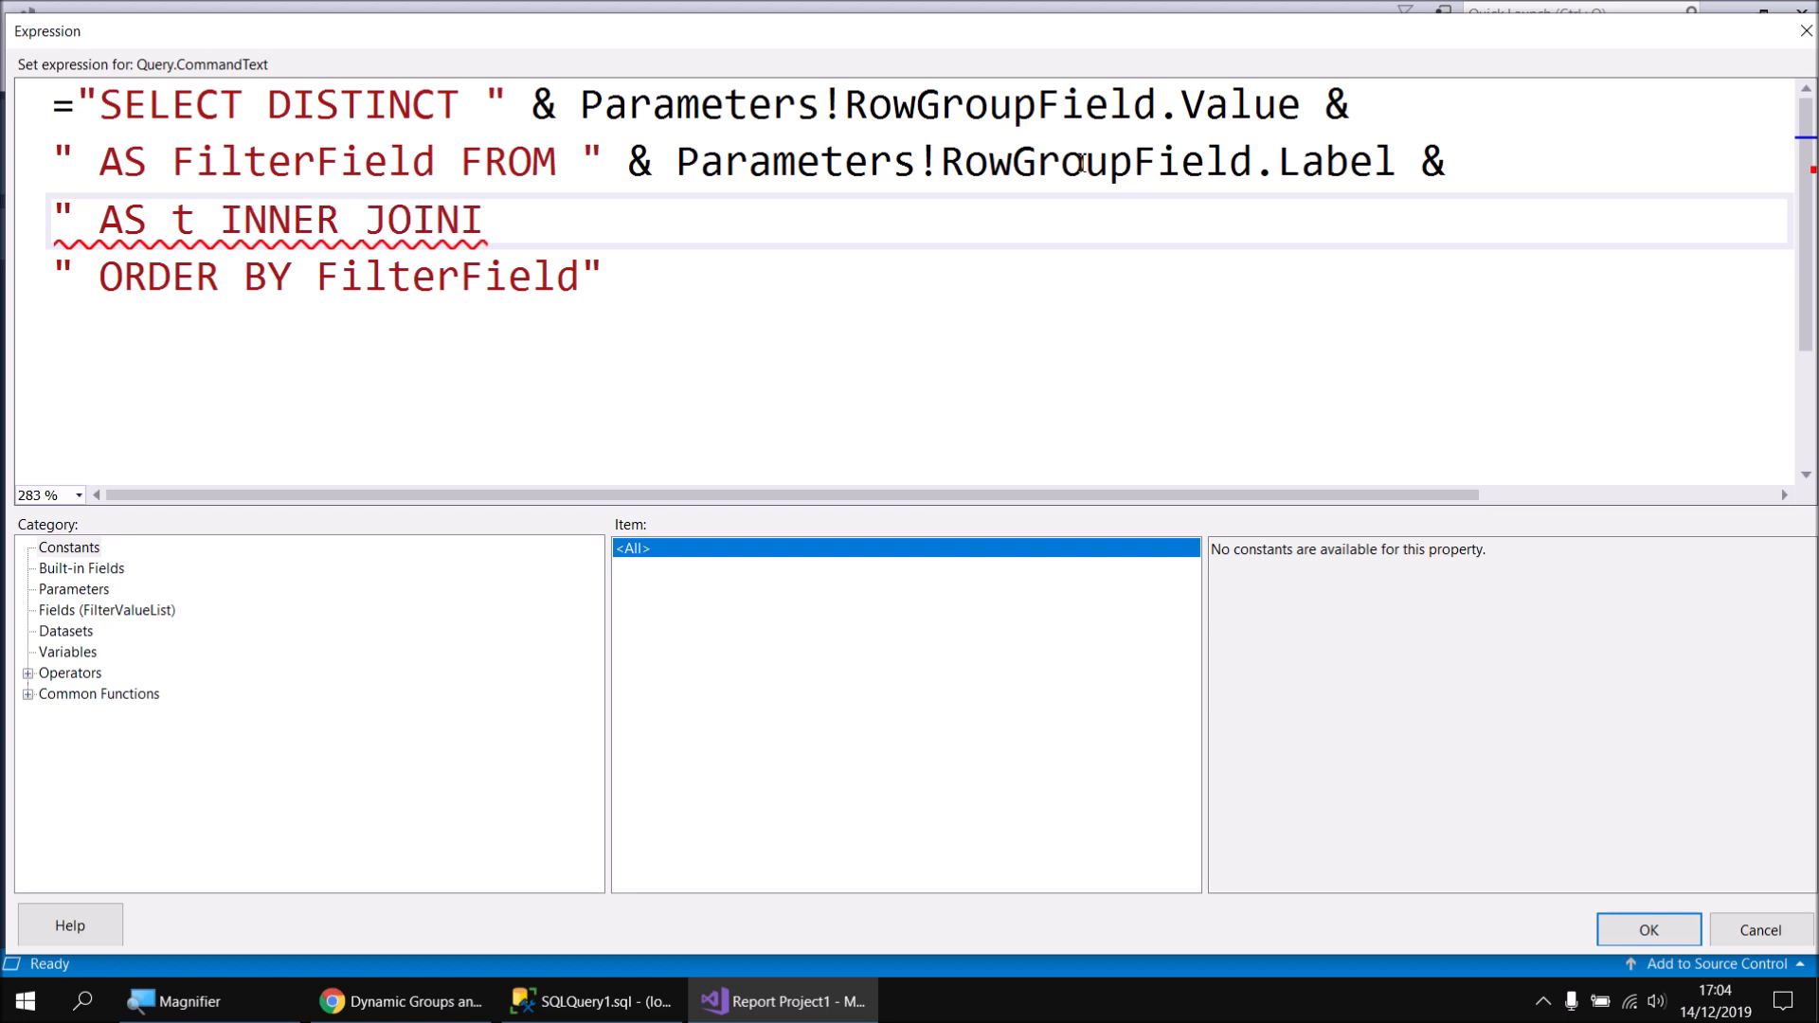
key("BackSpace")
type("Film")
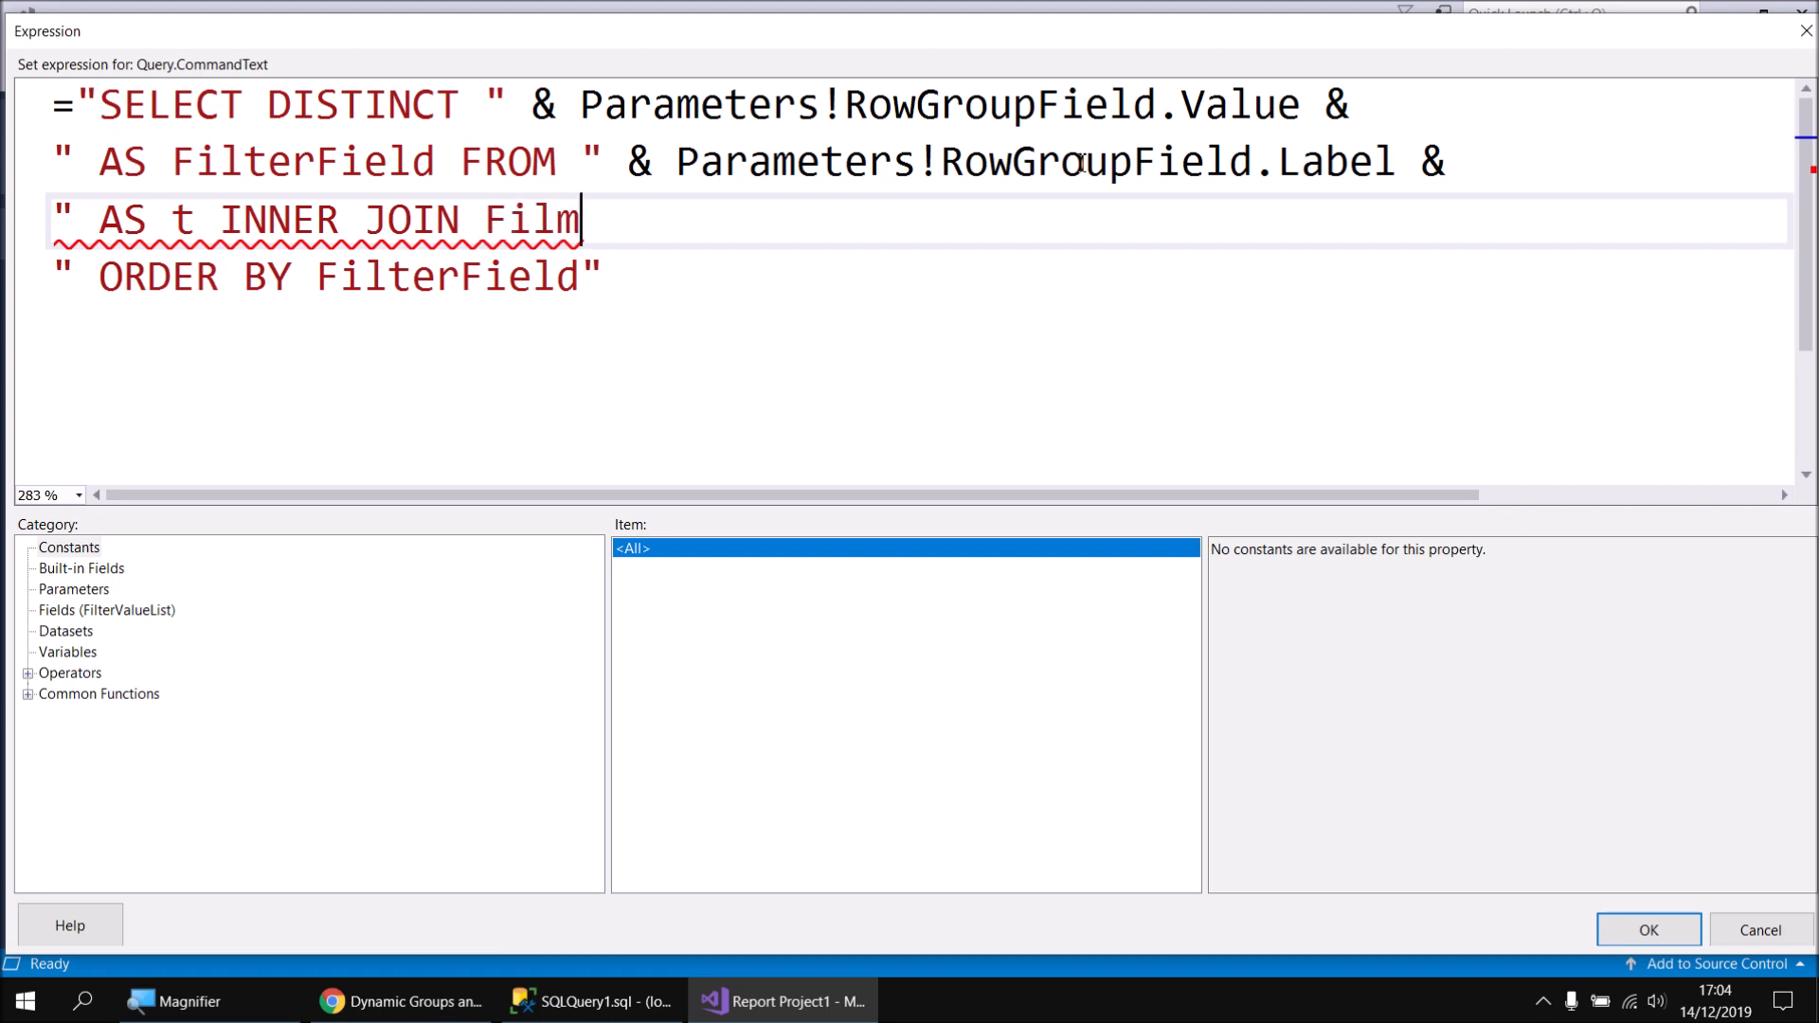
type(" AS f")
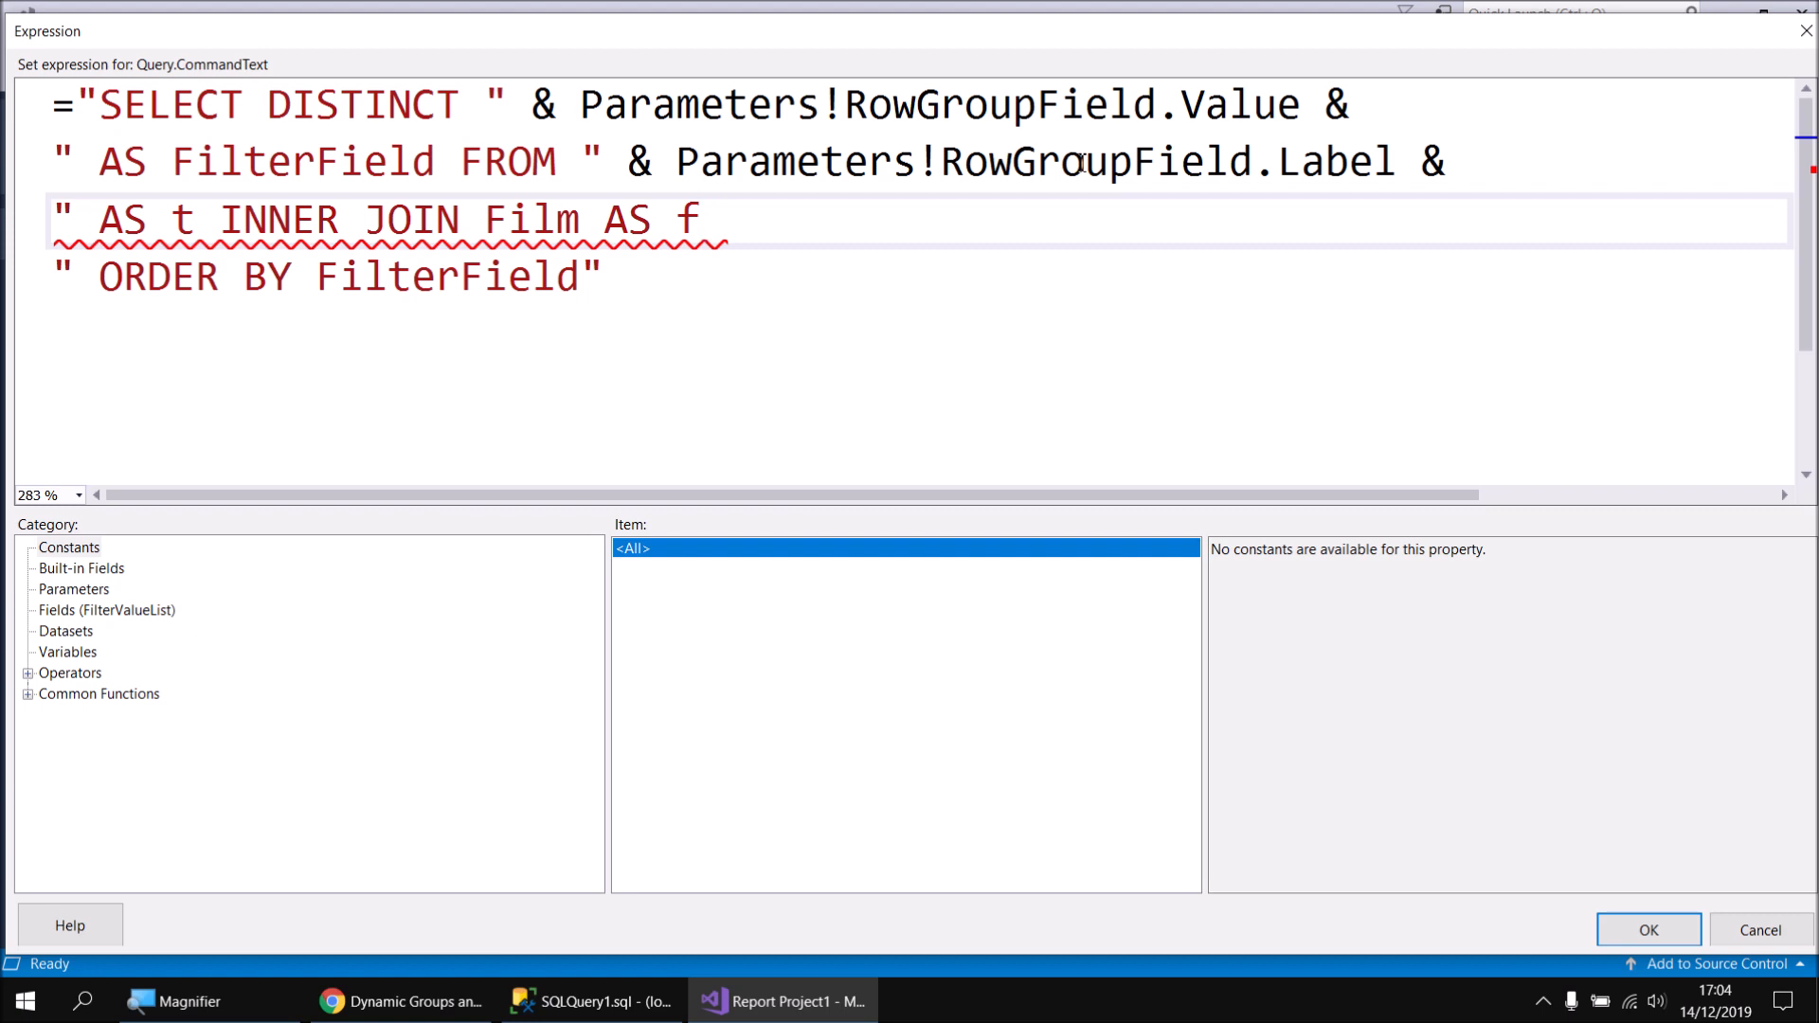
type(" ON t")
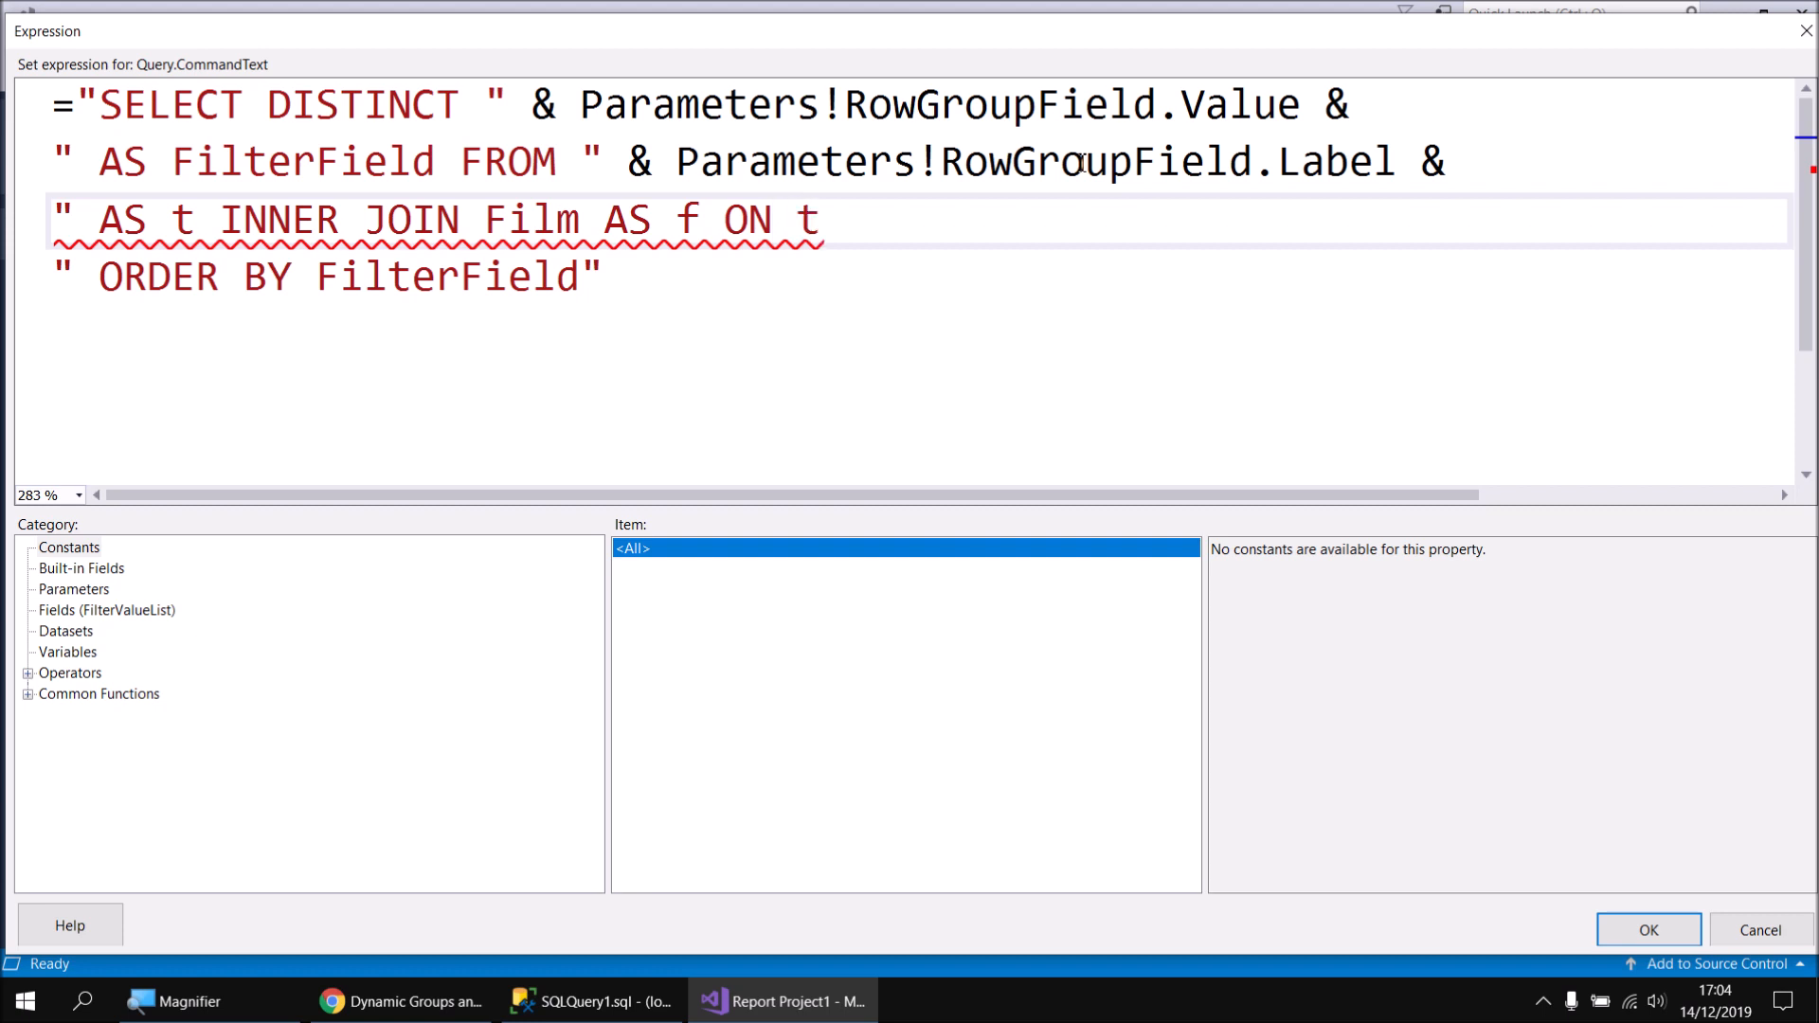
type(".\"")
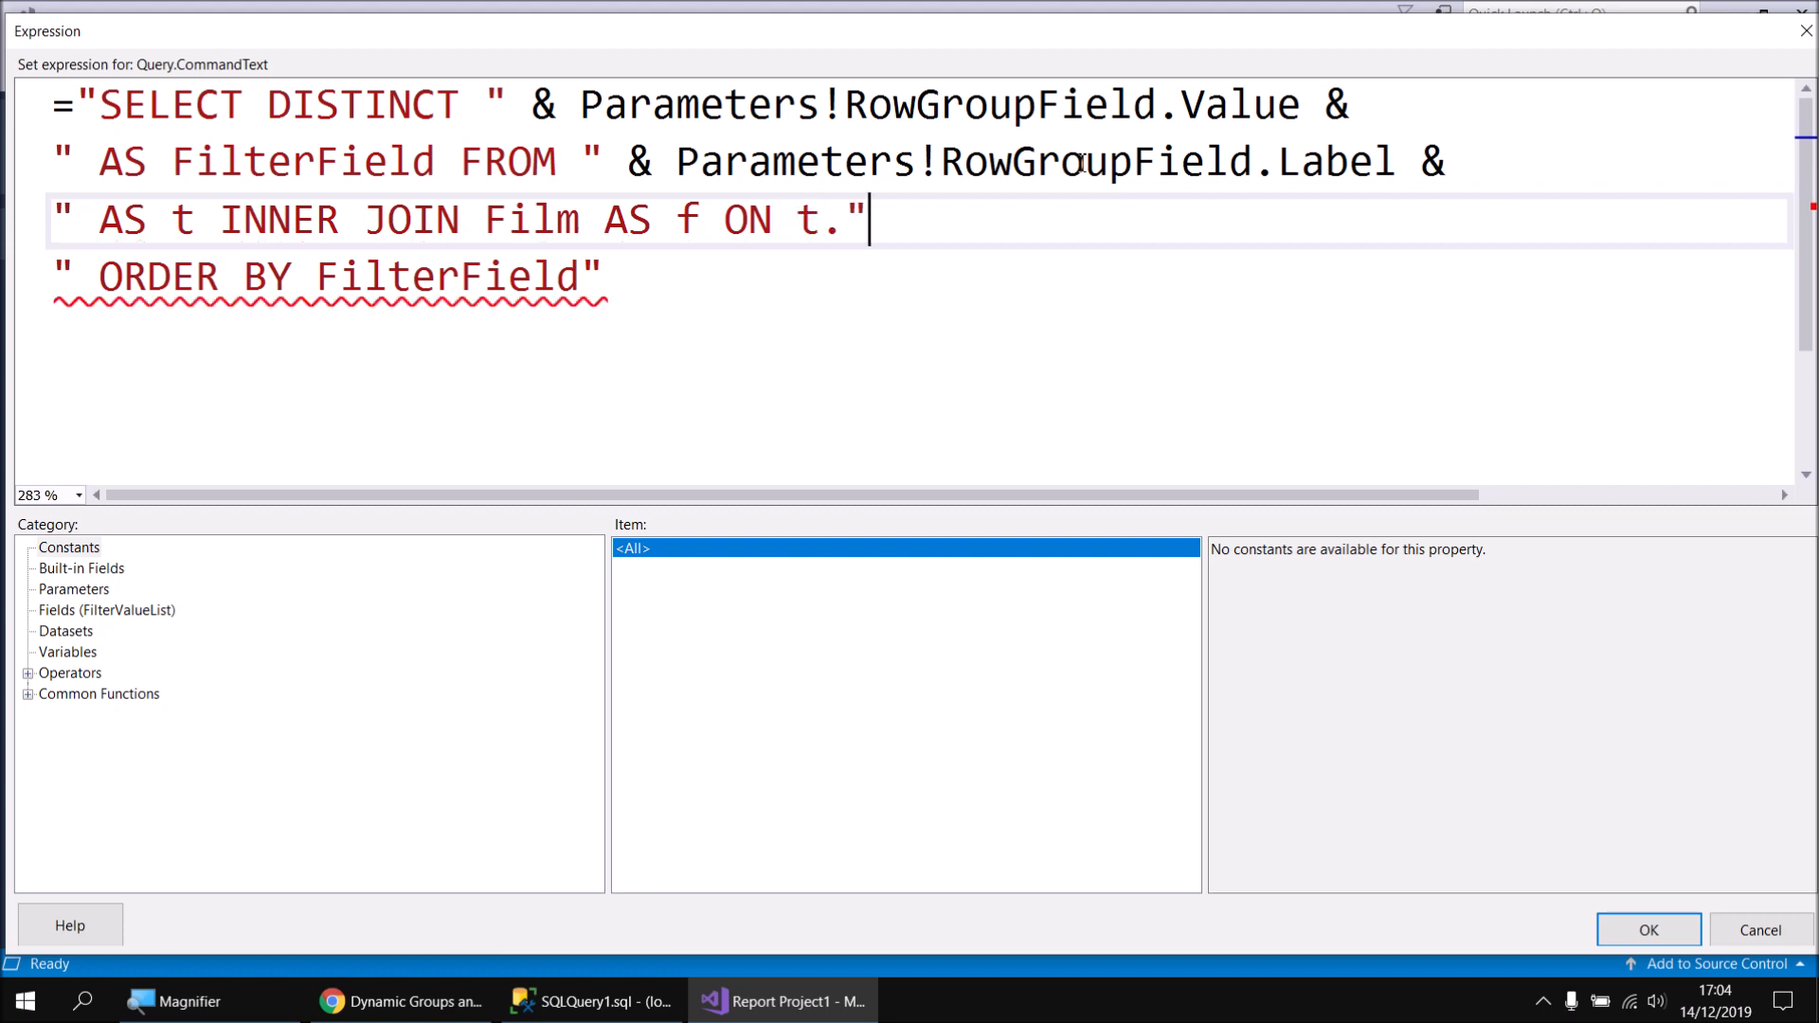
type(" &")
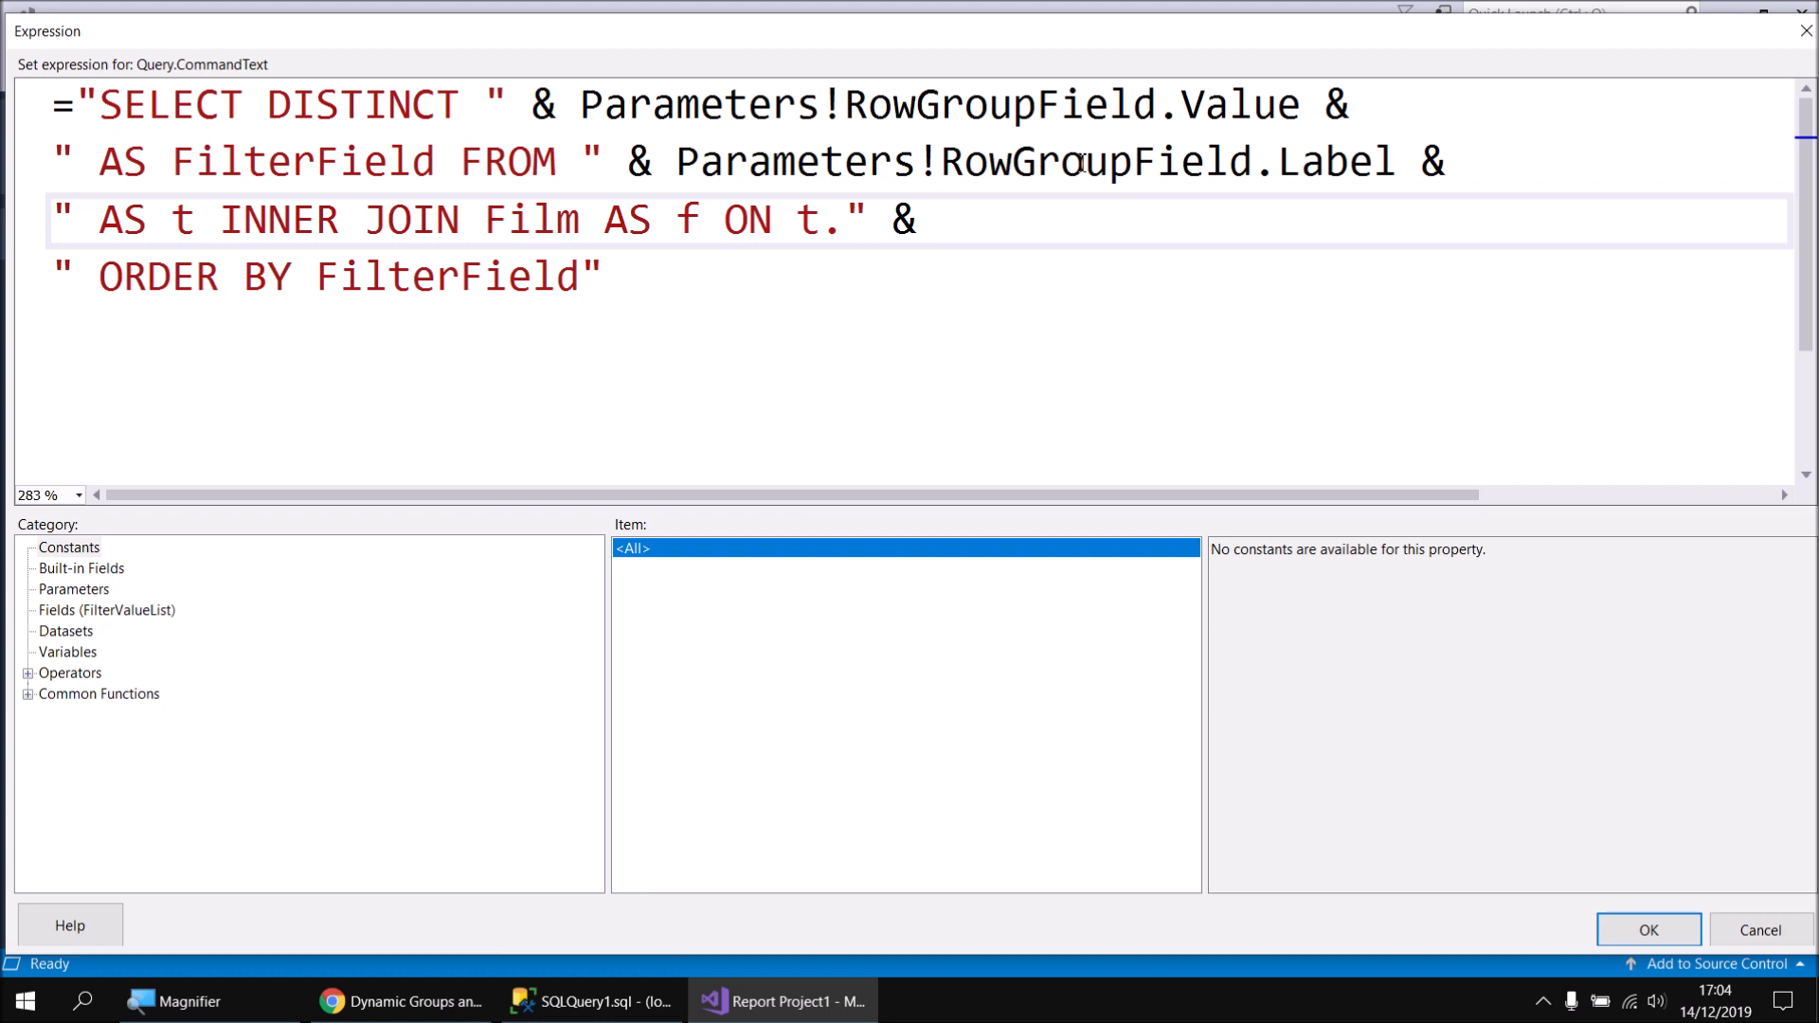
Check the join condition in Management Studio's query, and append Parameters!RowGroupField.Label & to the expression's INNER JOIN line in Visual Studio
left_click(653, 995)
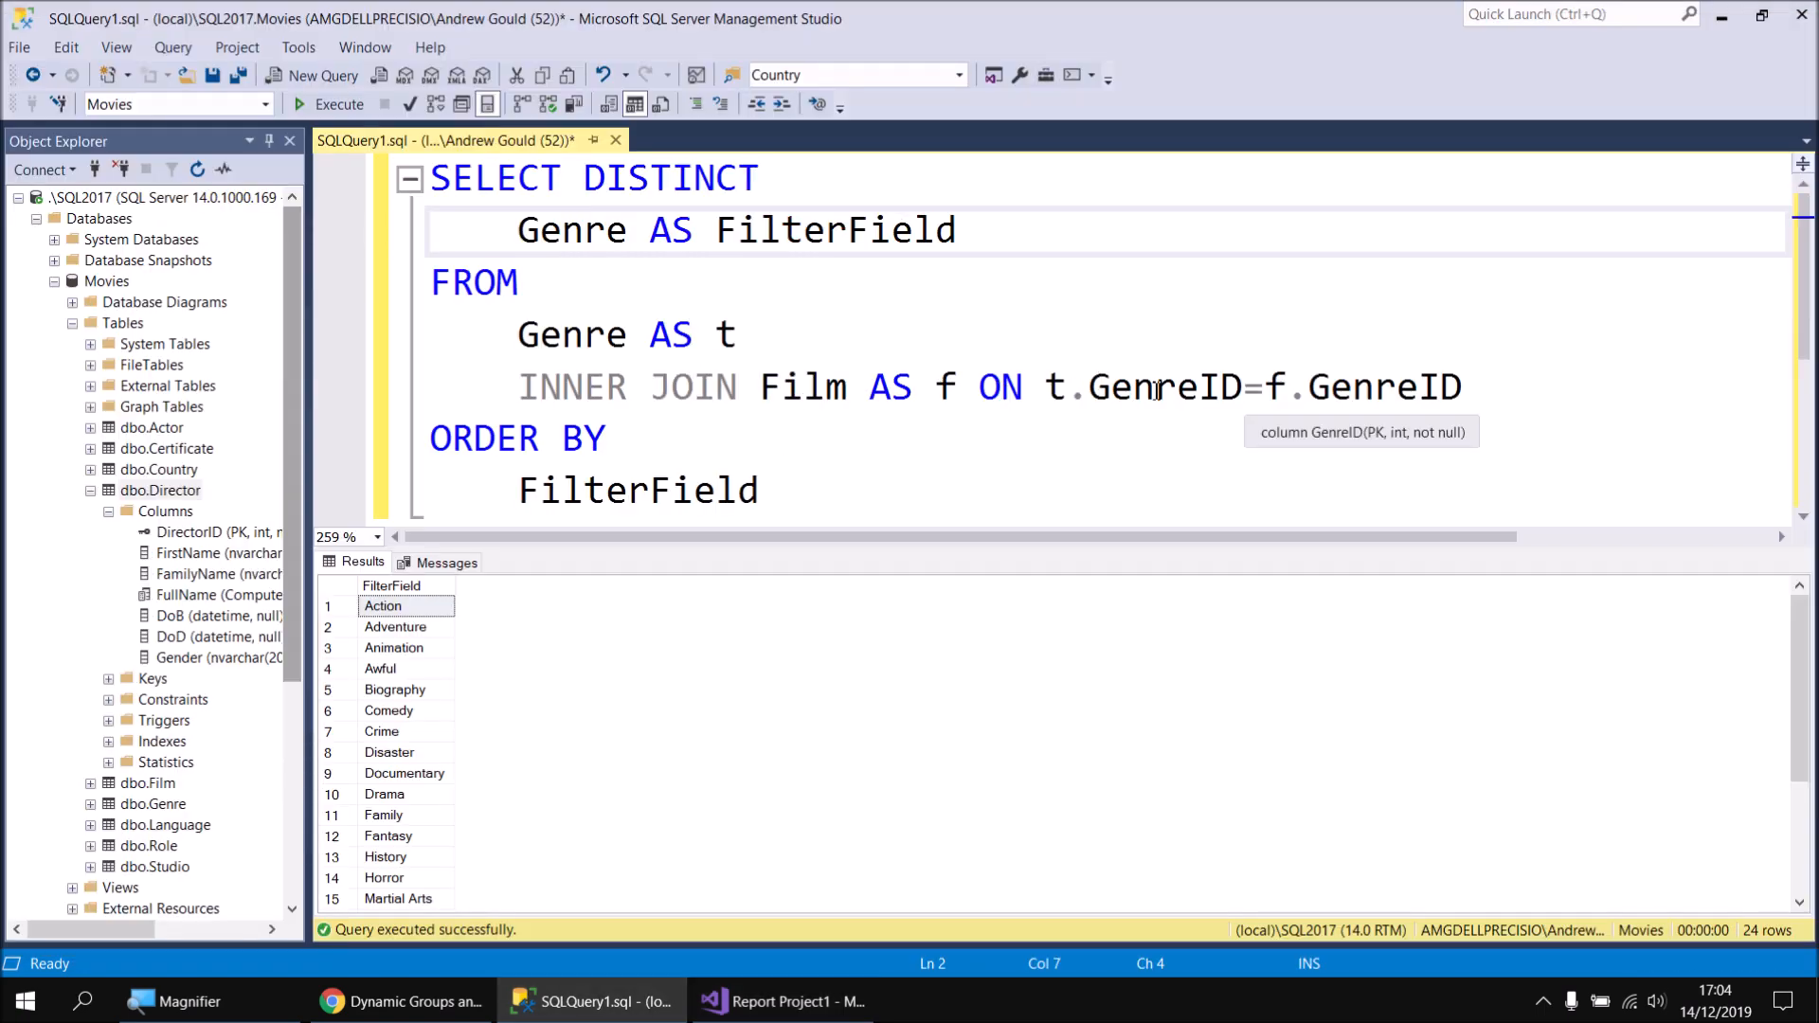
left_click_drag(1089, 391, 1192, 396)
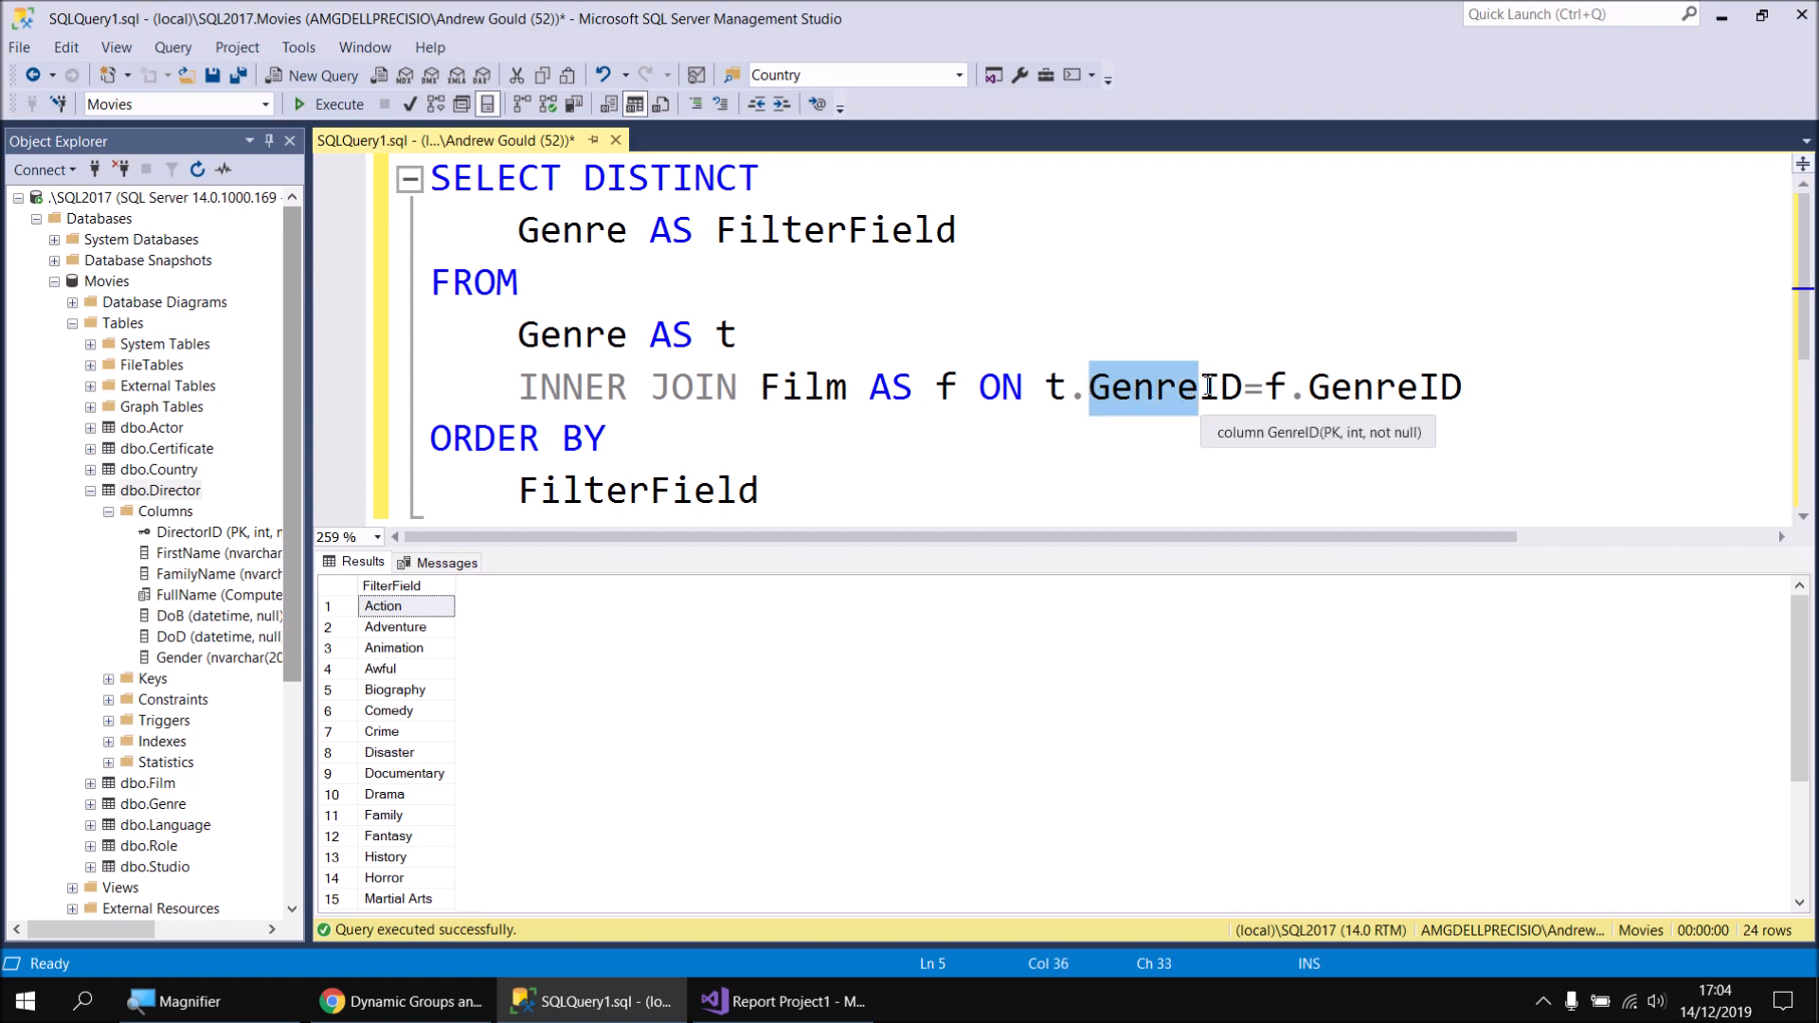
left_click(783, 1002)
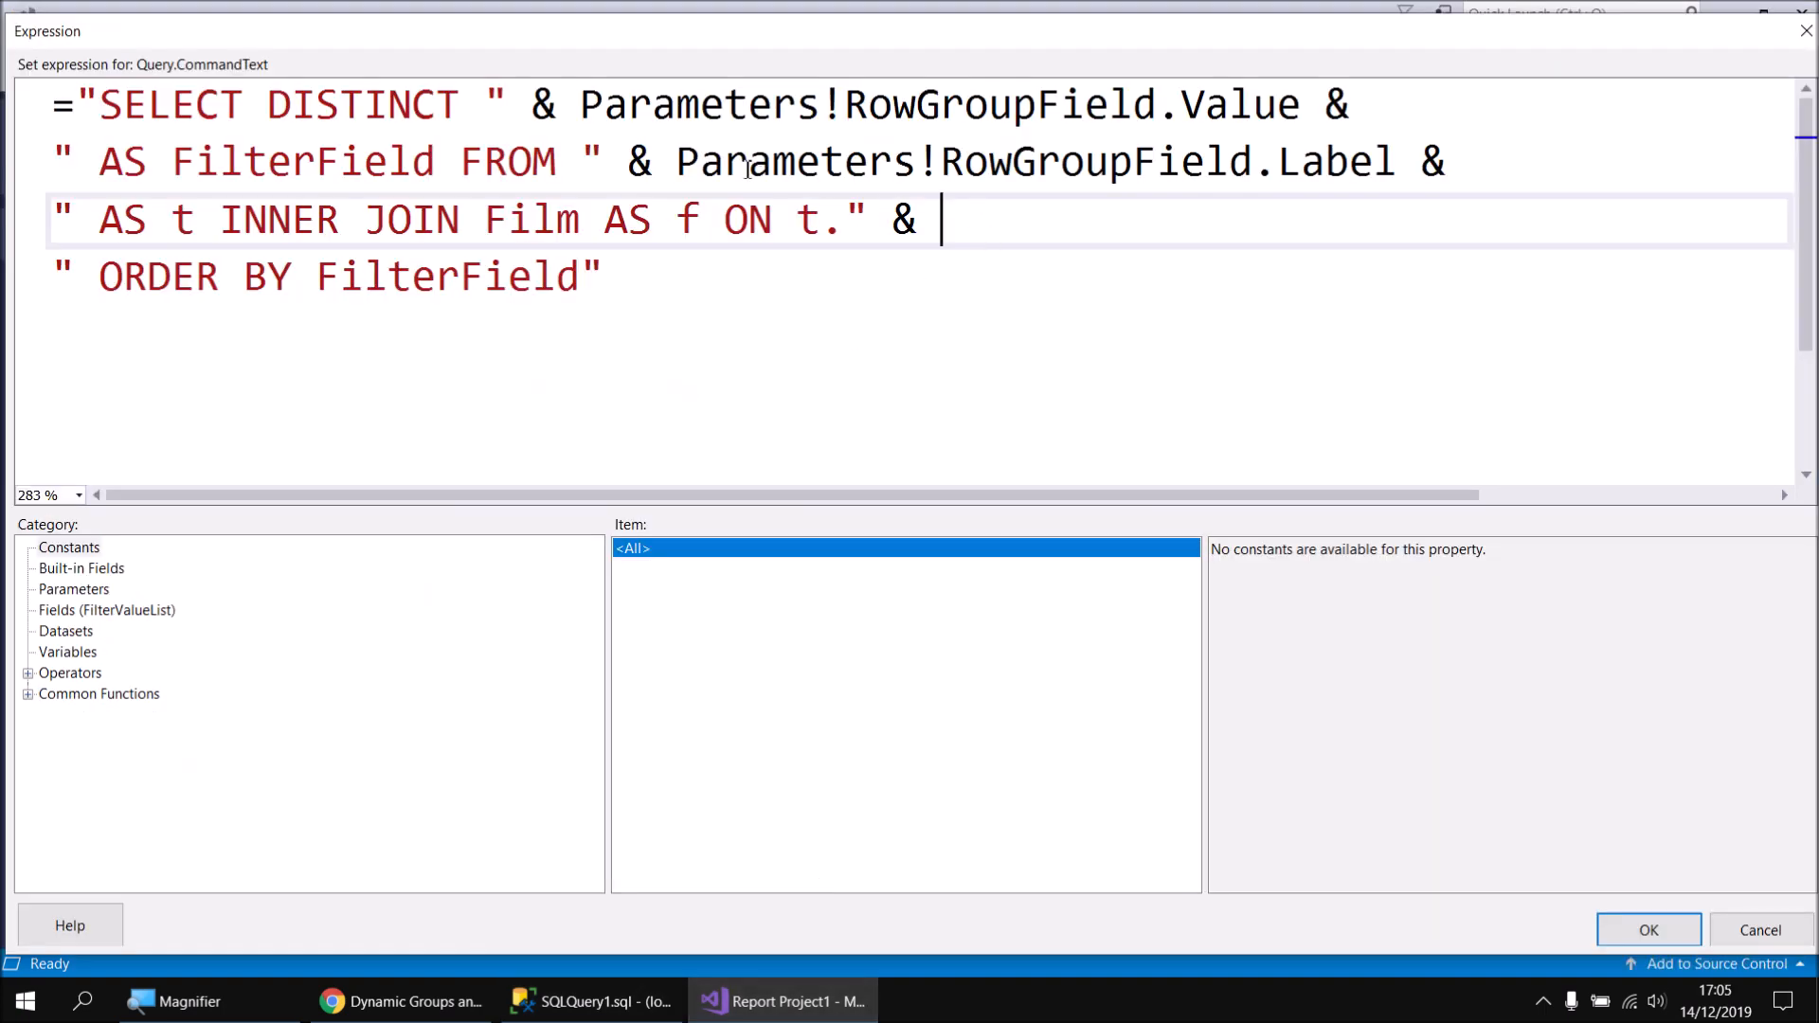
left_click_drag(676, 163, 1399, 169)
key("ctrl+c")
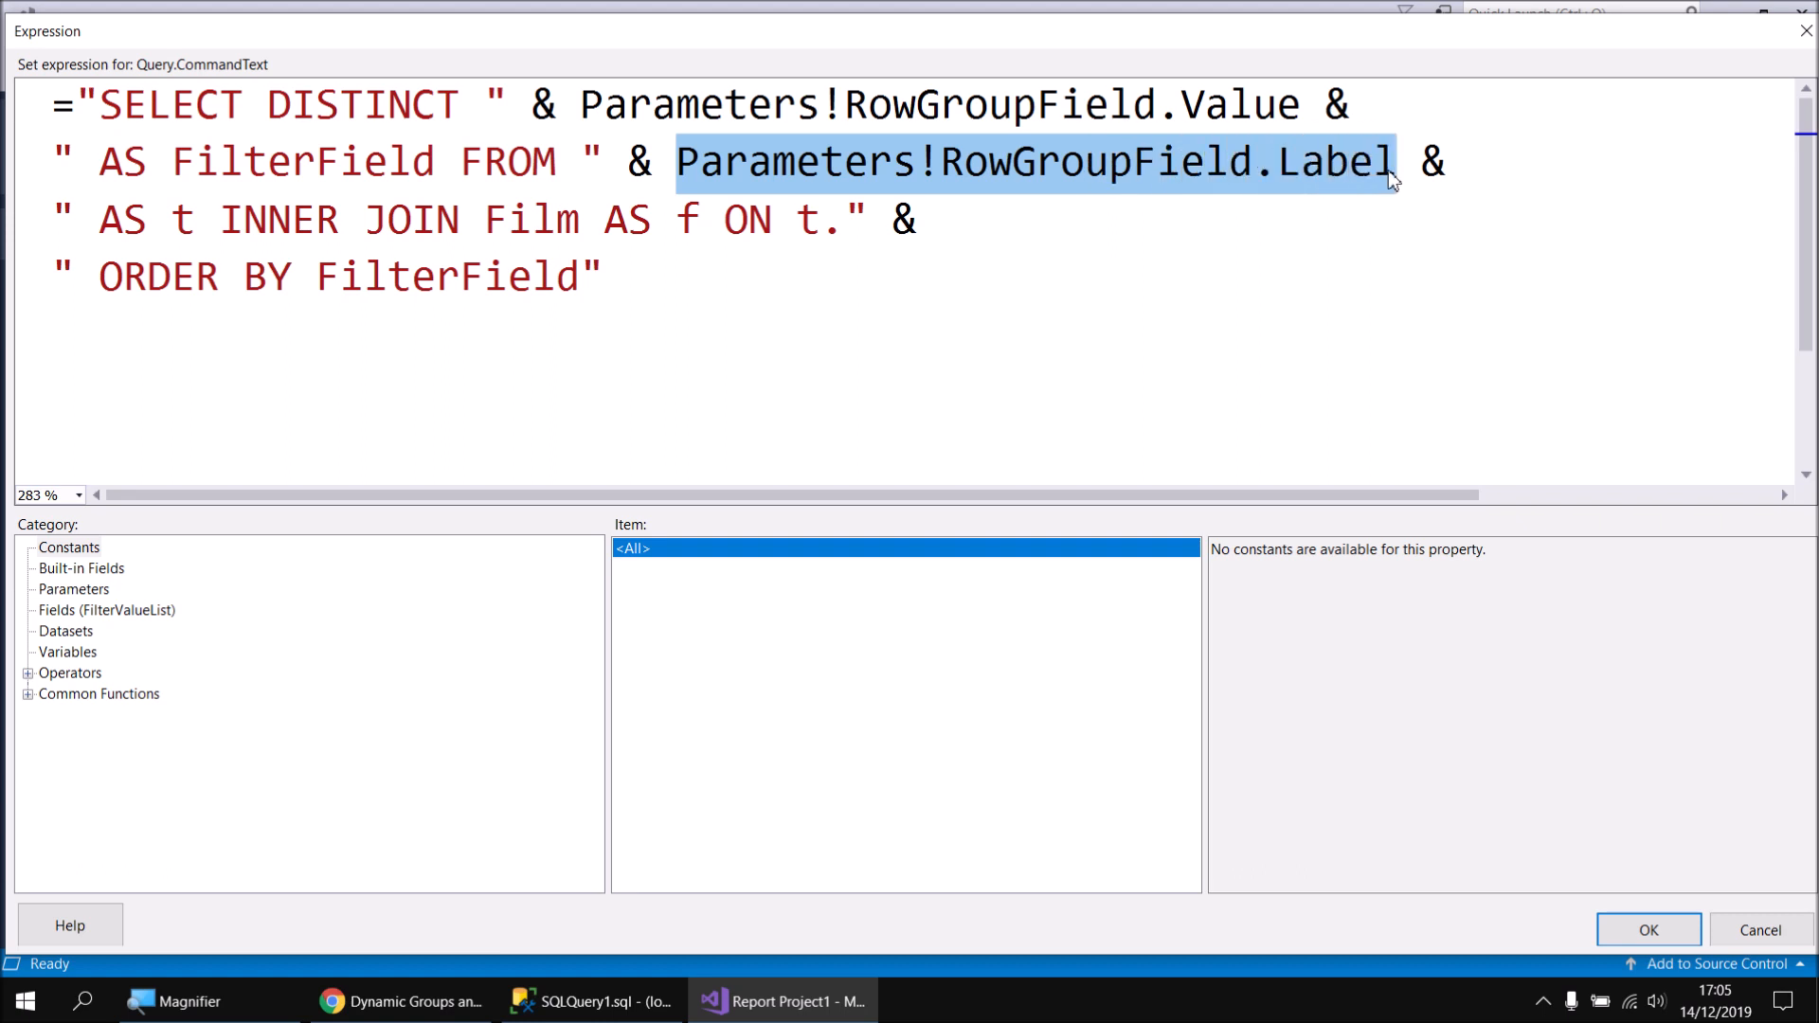
left_click(1093, 229)
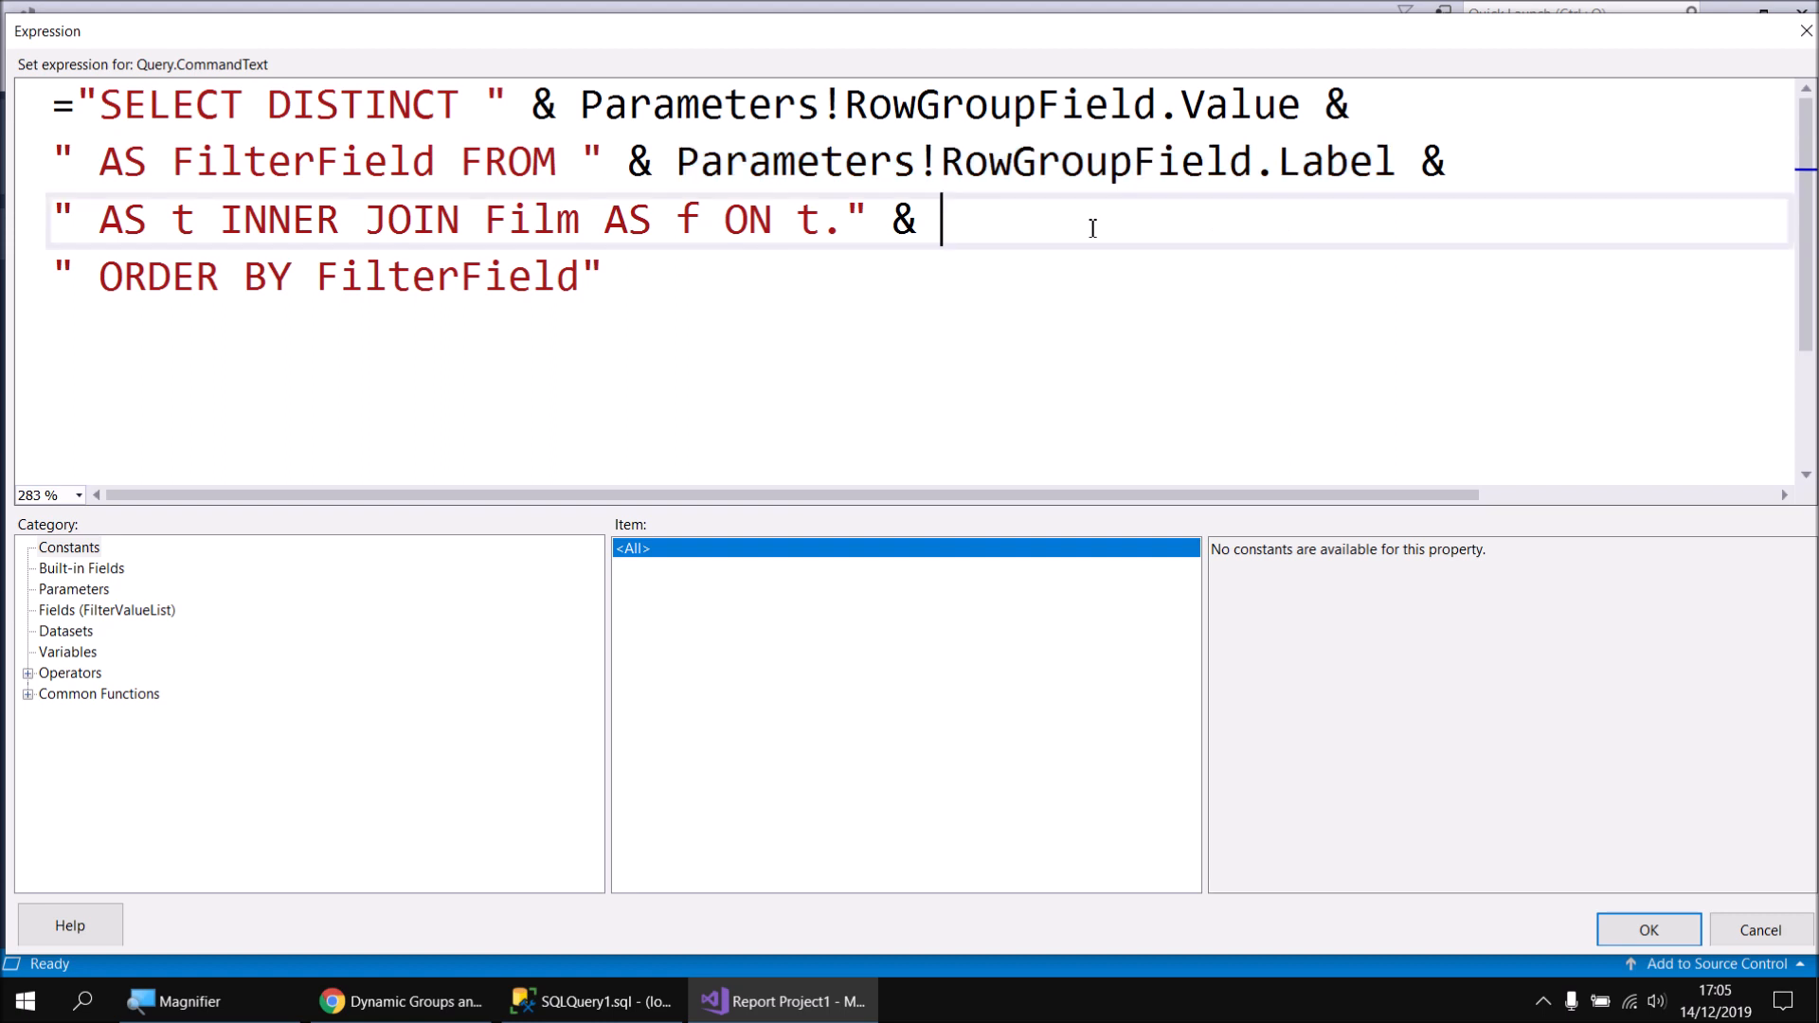
key("ctrl+v")
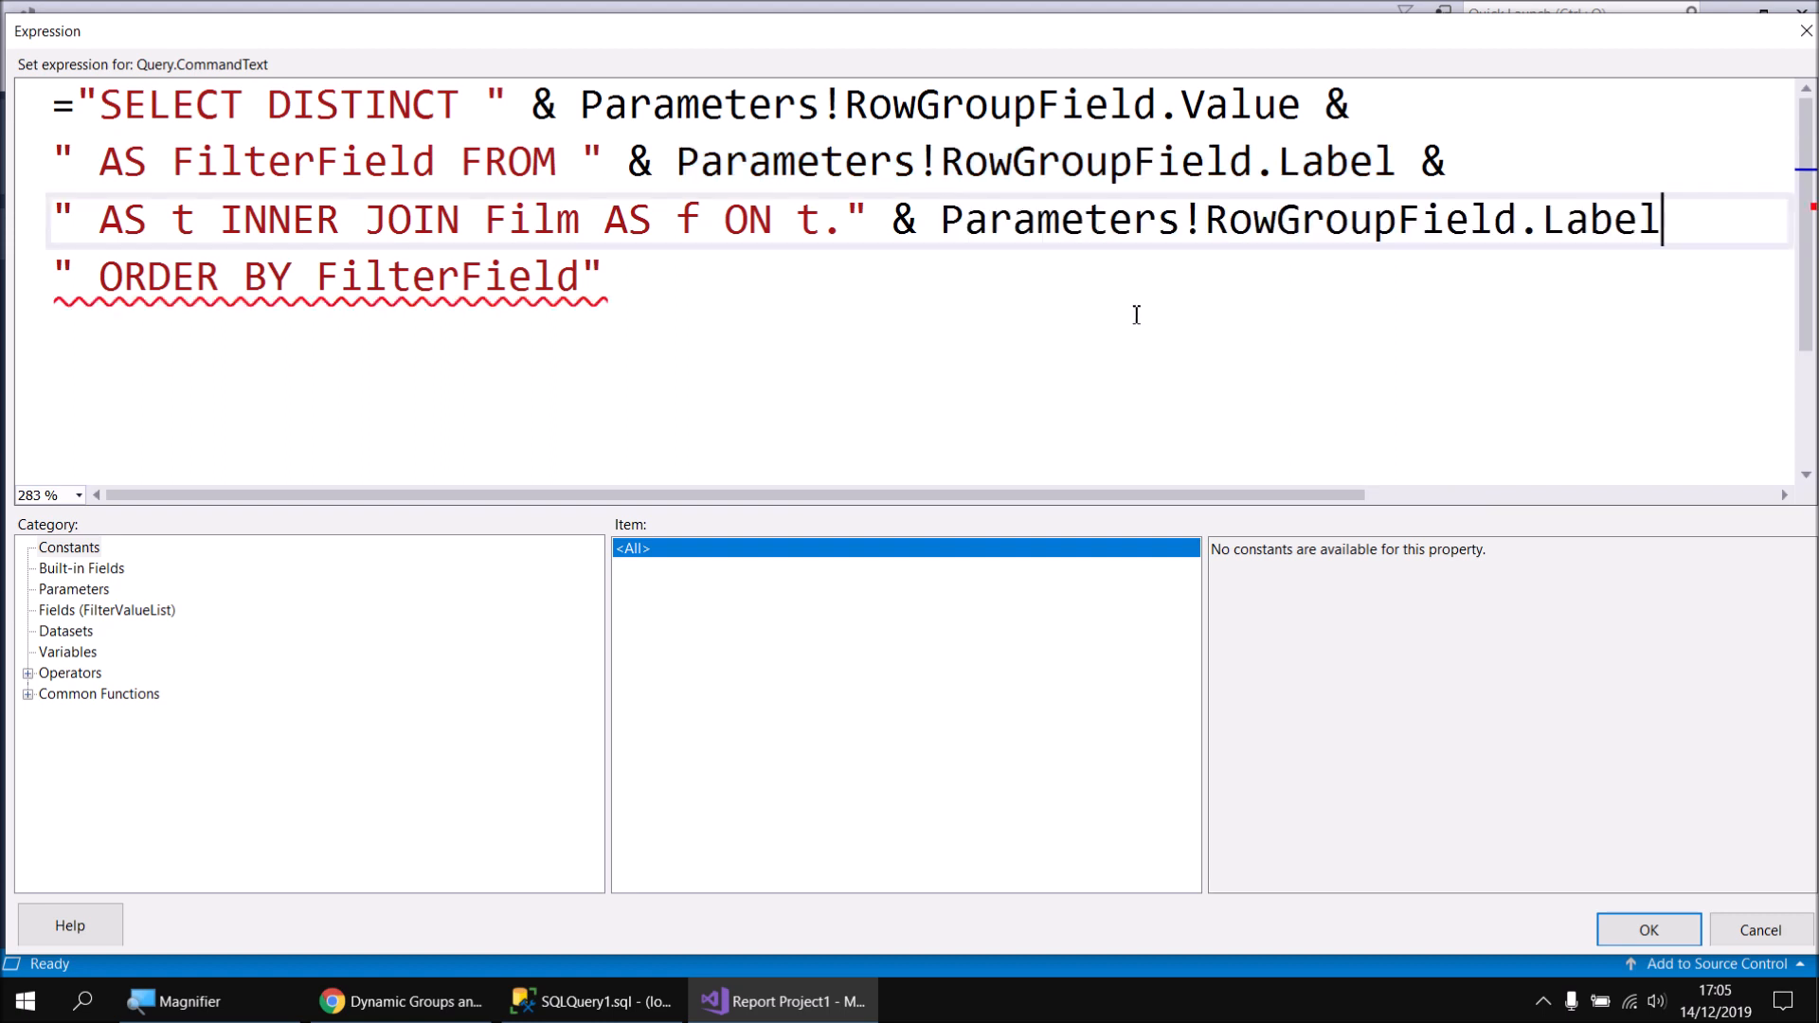
type("&")
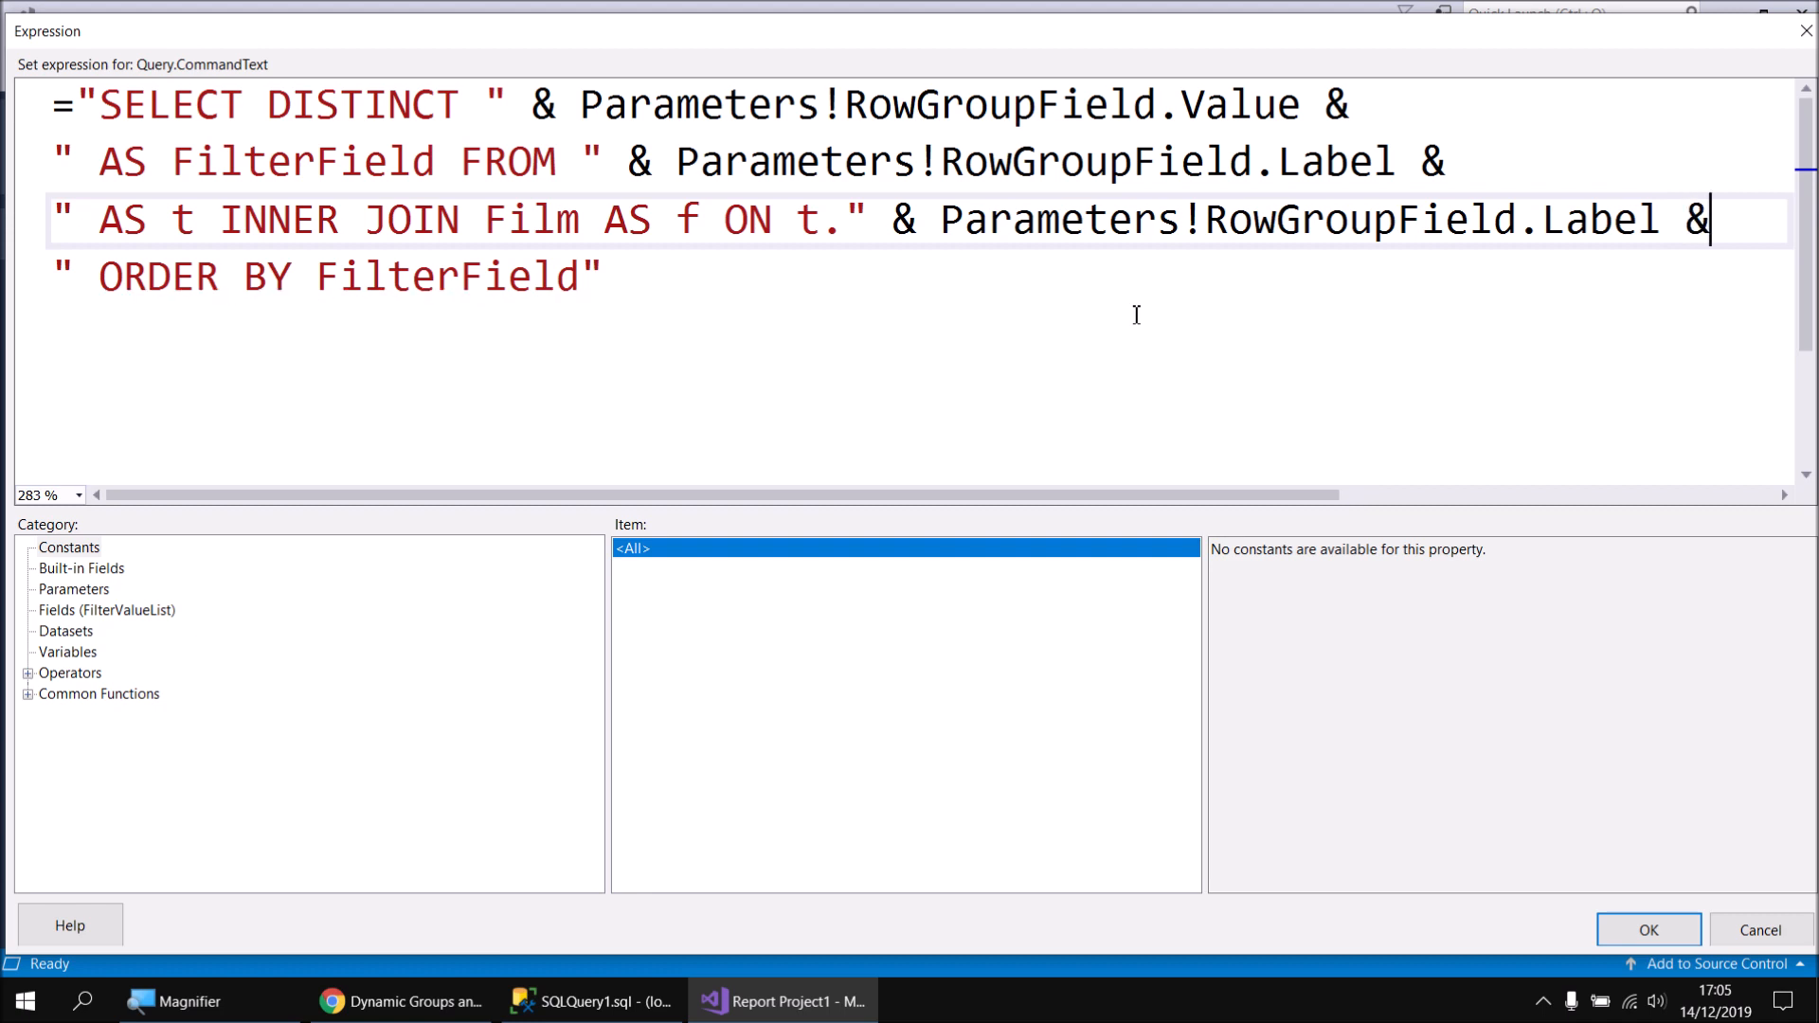
Add the line "ID = f." & Parameters!RowGroupField.Label & above the ORDER BY line
key("Return")
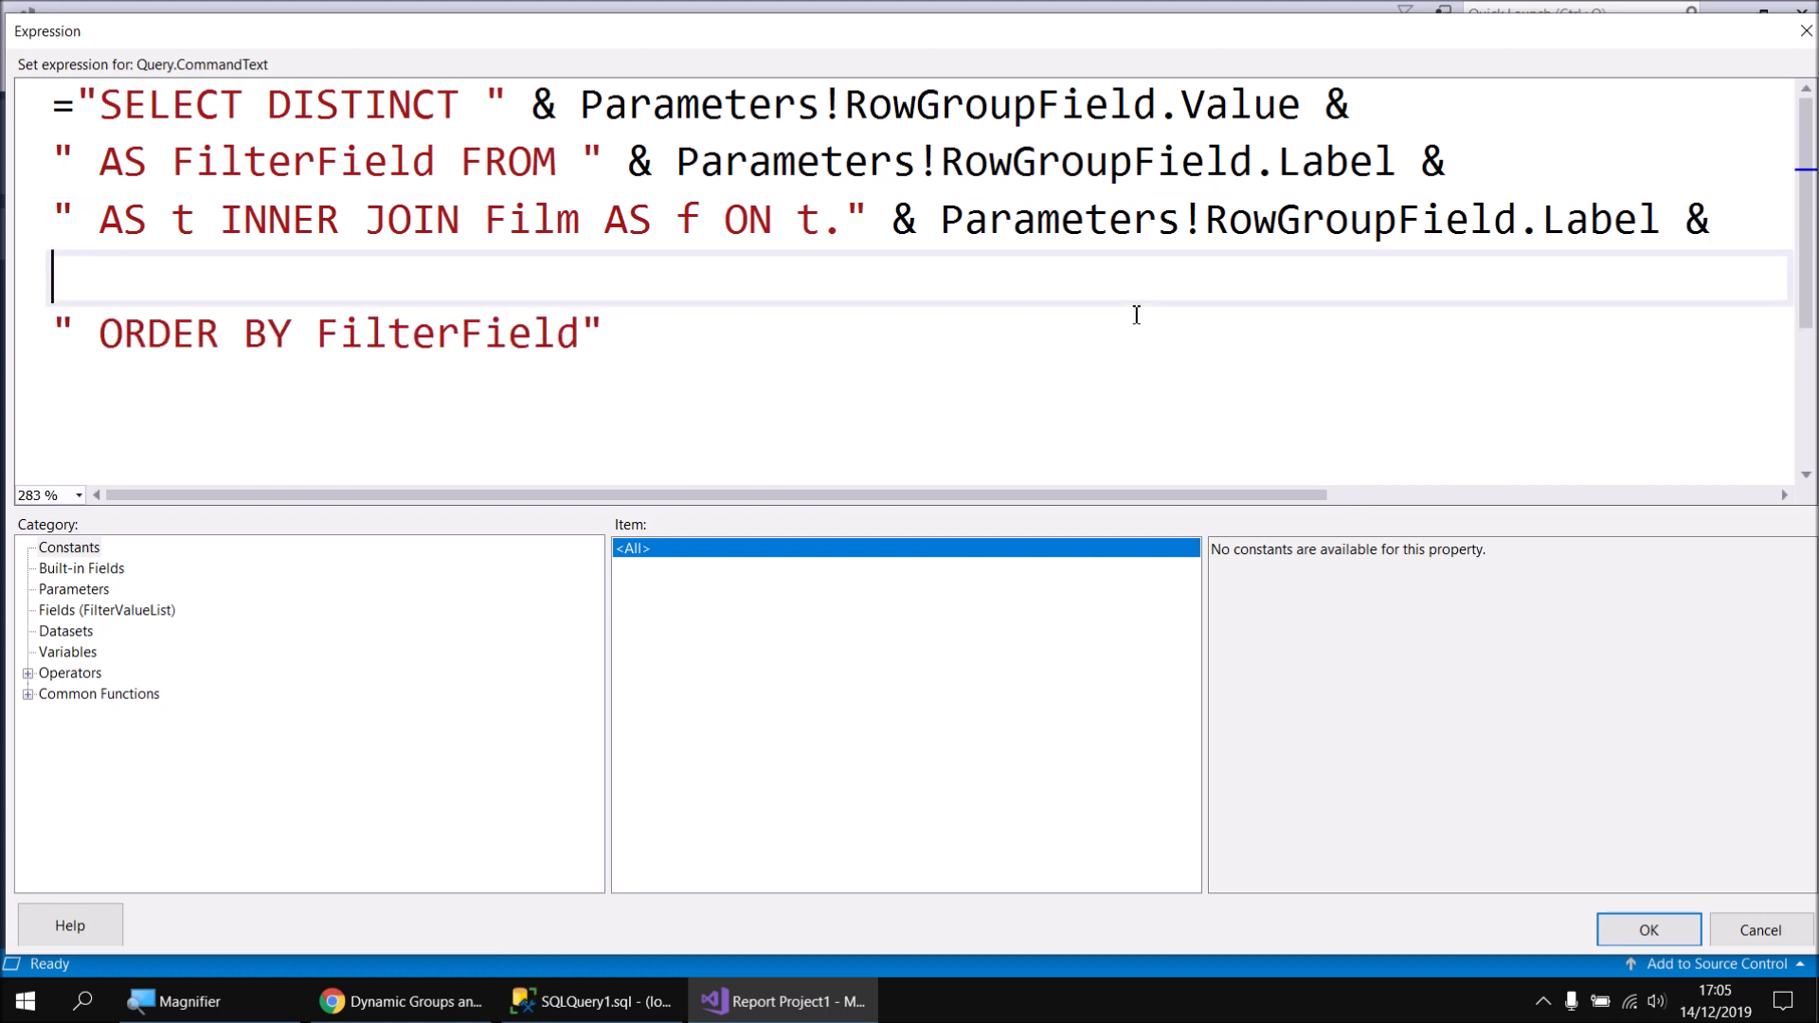
type("\"ID = ")
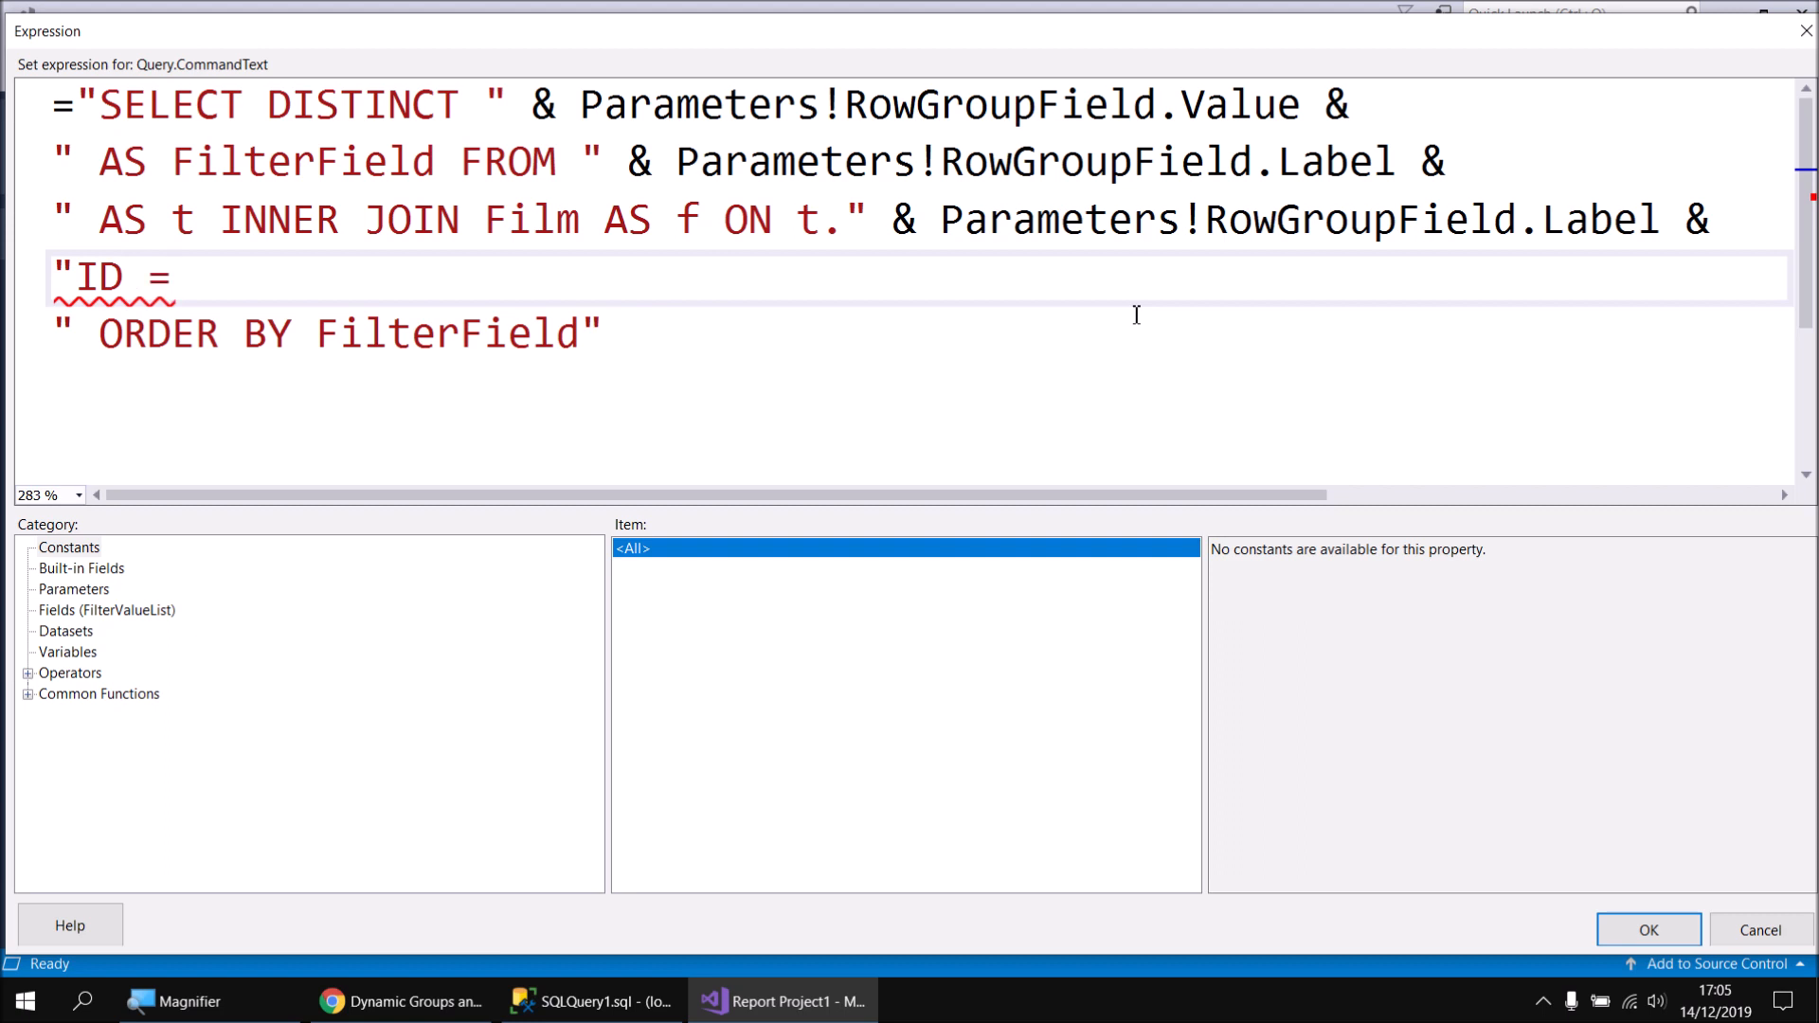
type("f.\"")
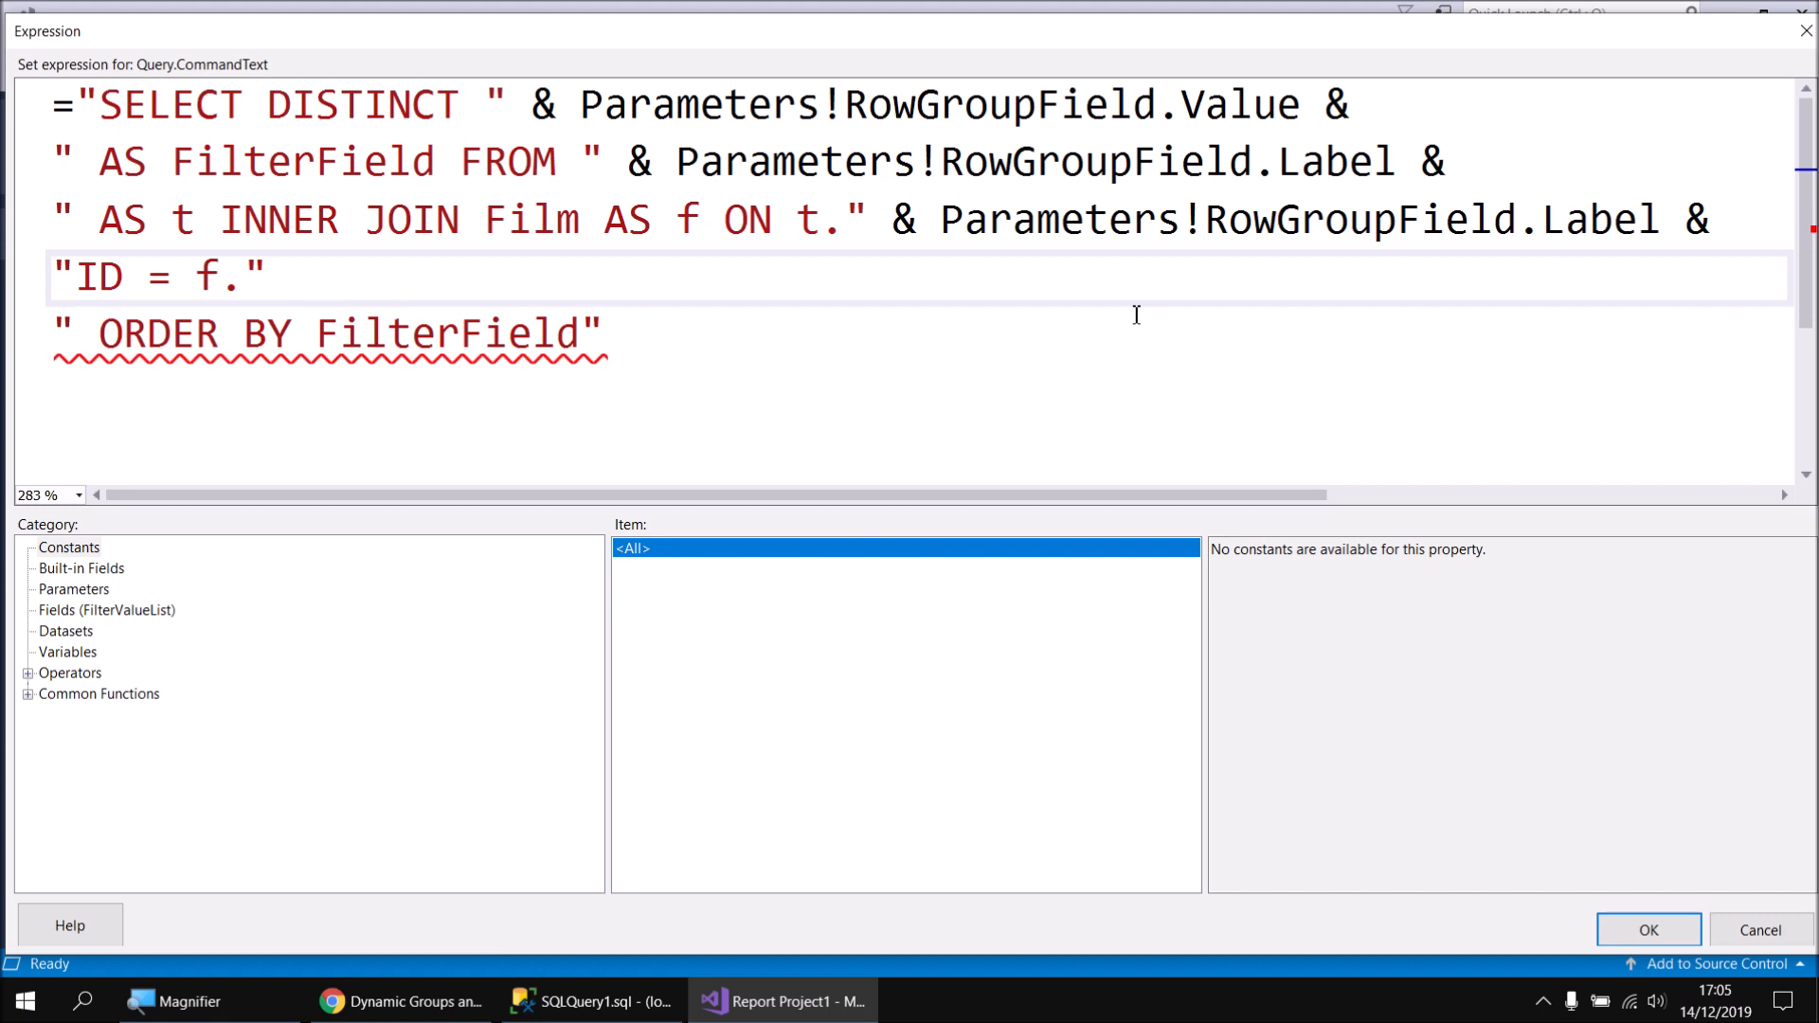
type("&")
type("Parameters!RowGroupField.Label")
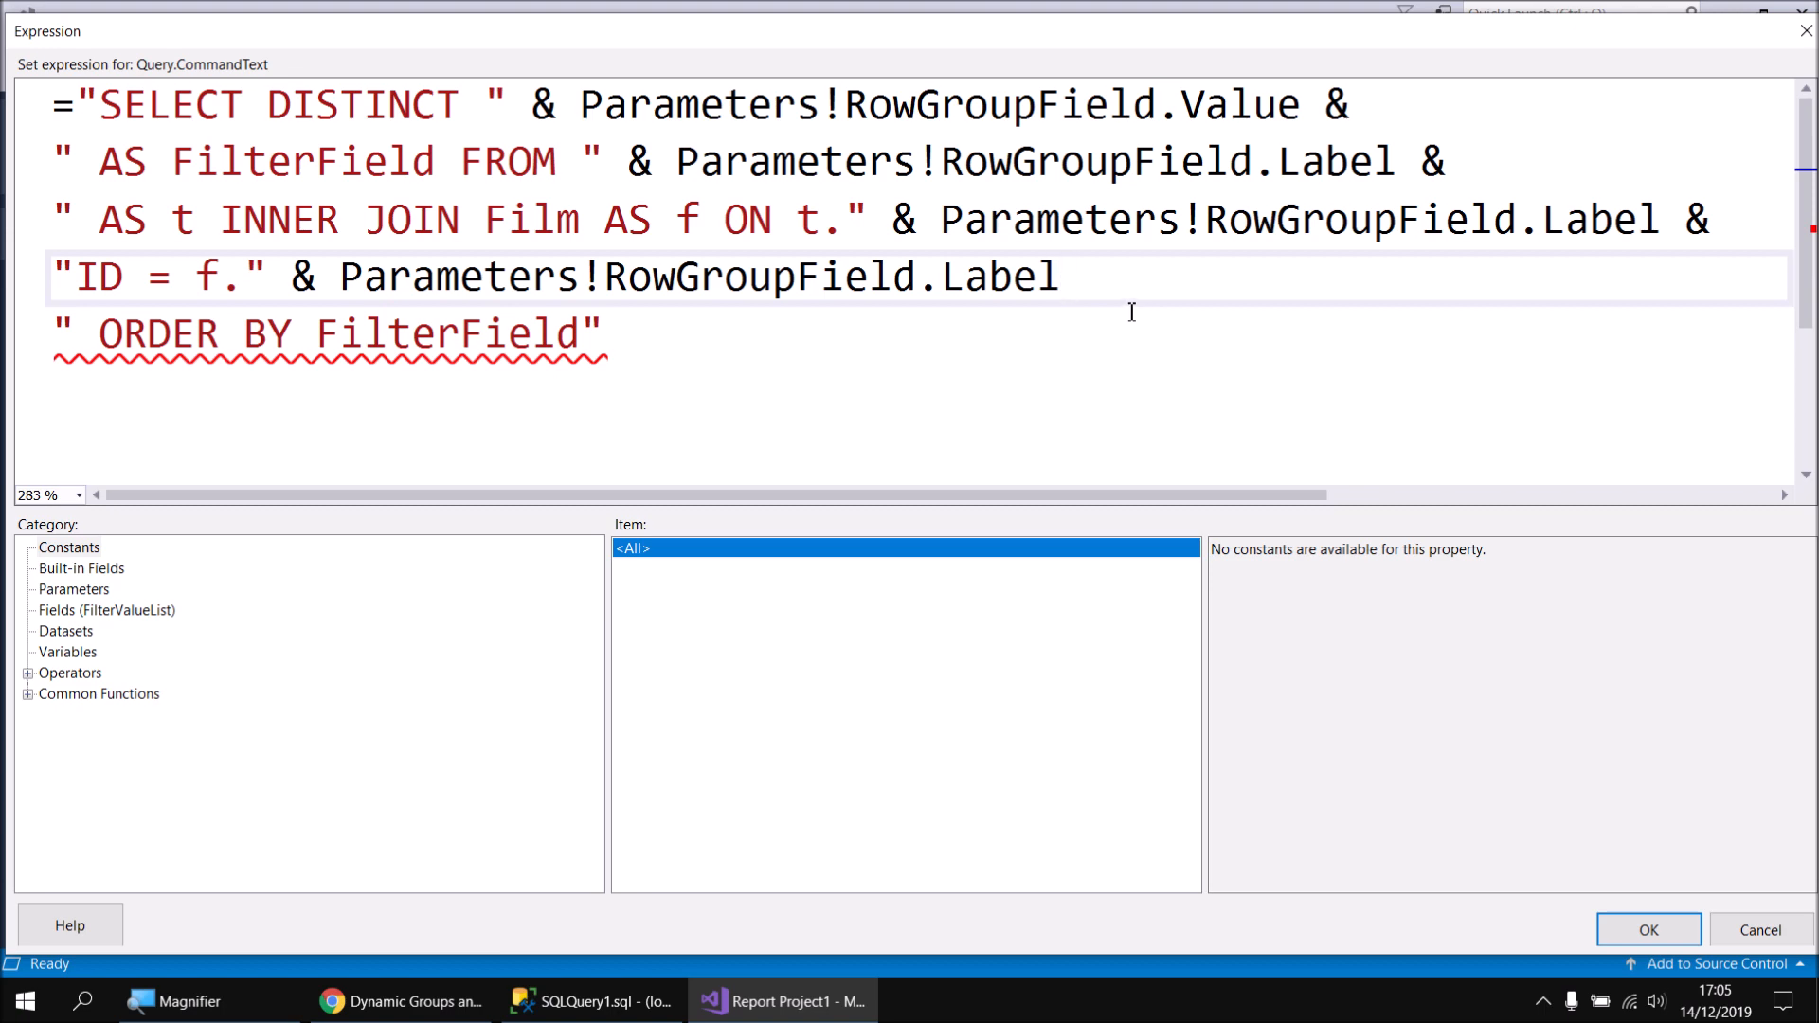
type("&")
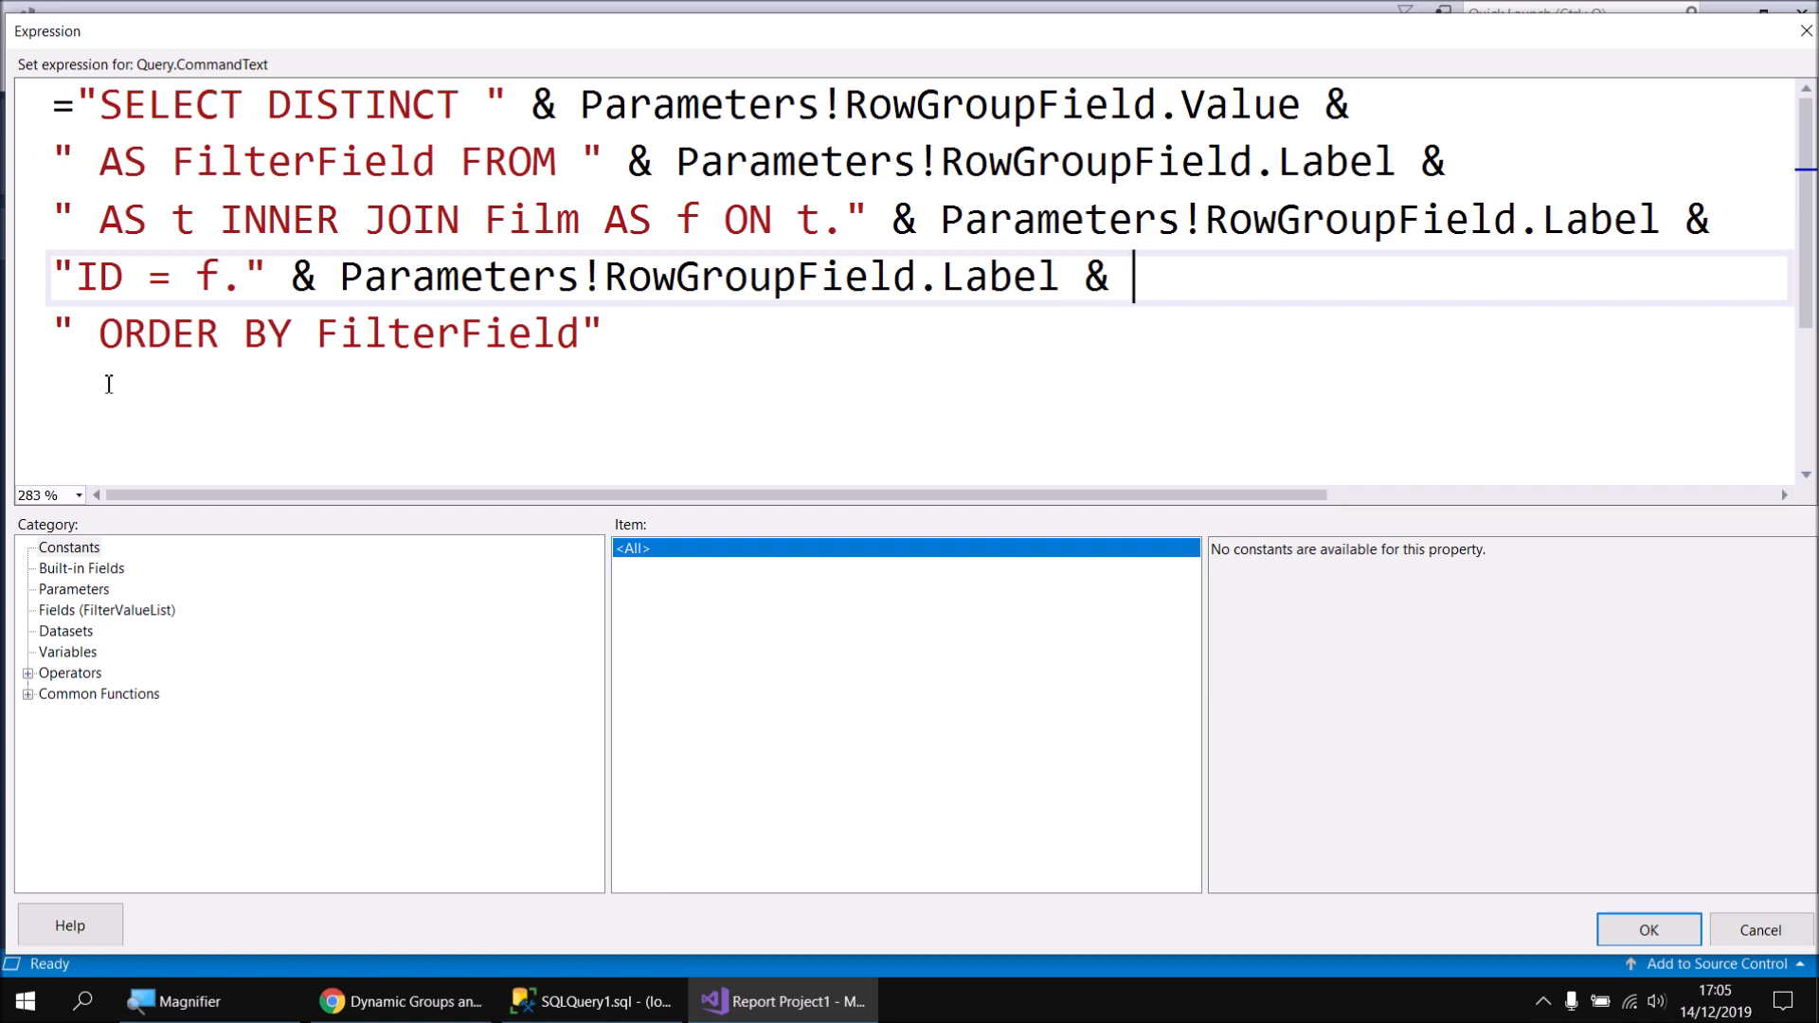
Insert ID directly before the space in the ORDER BY string, compare with the Management Studio query, and accept the expression and dataset properties
left_click(77, 334)
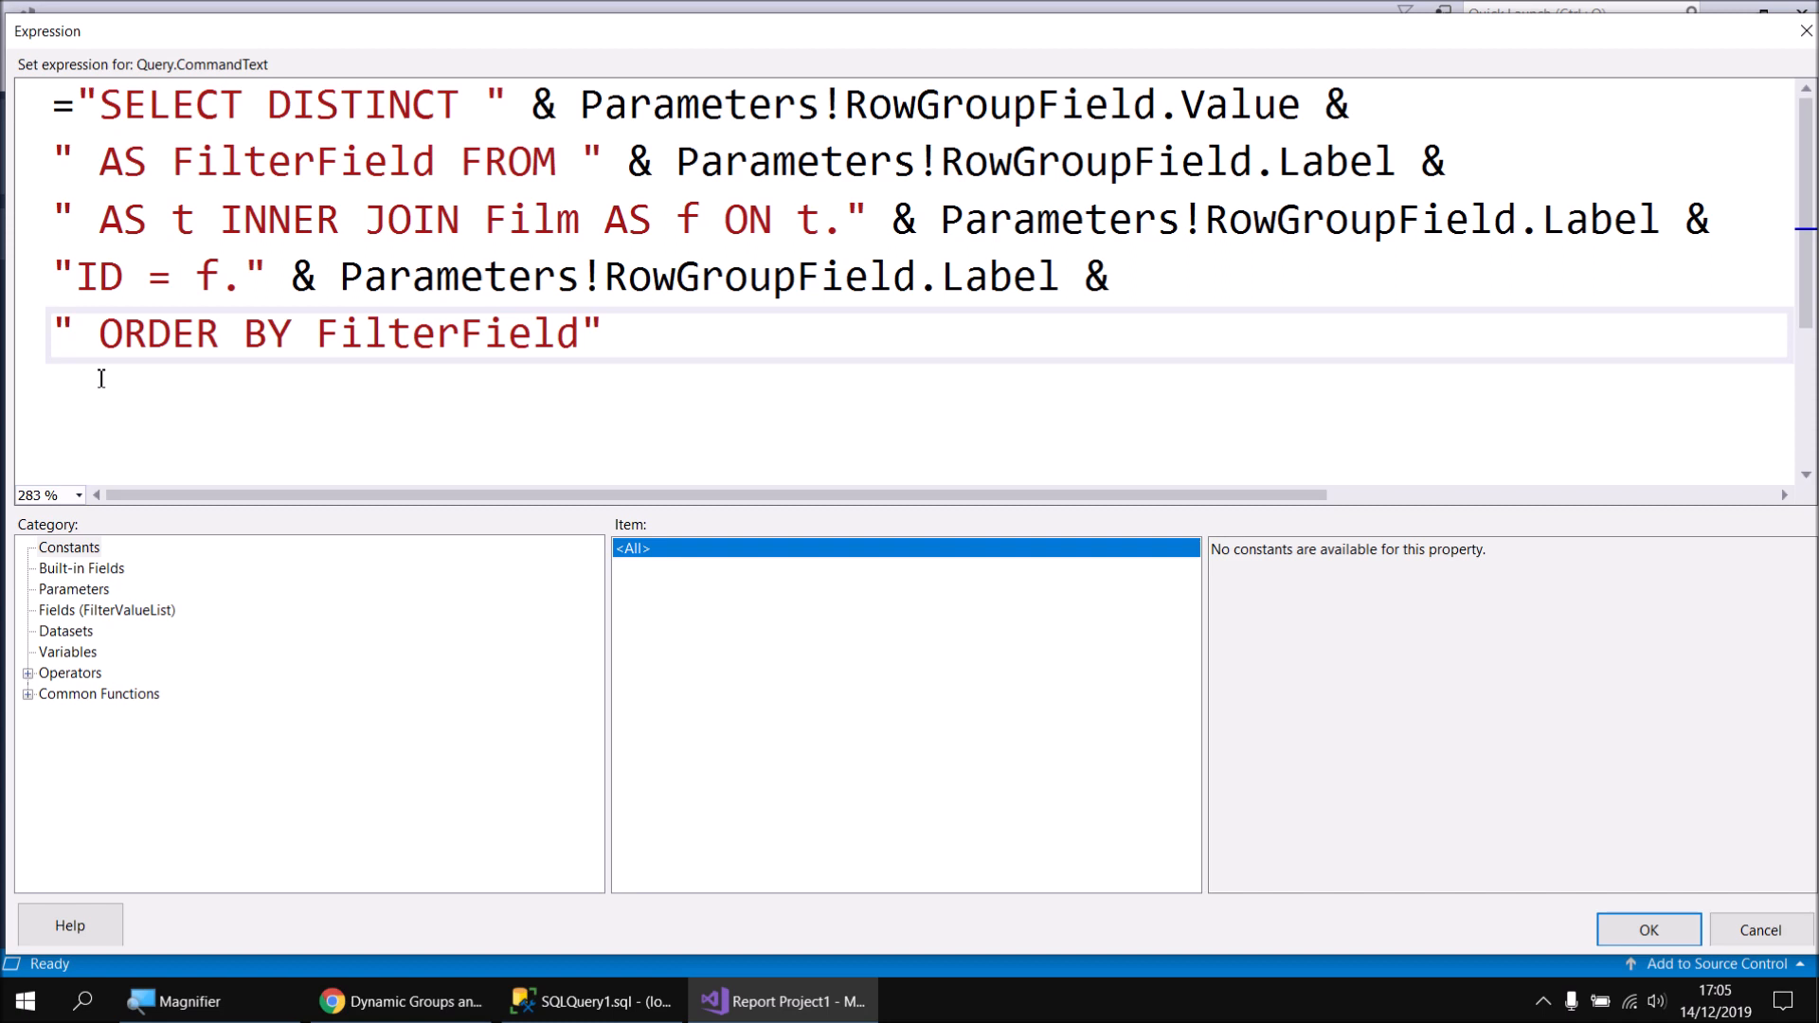
type("ID")
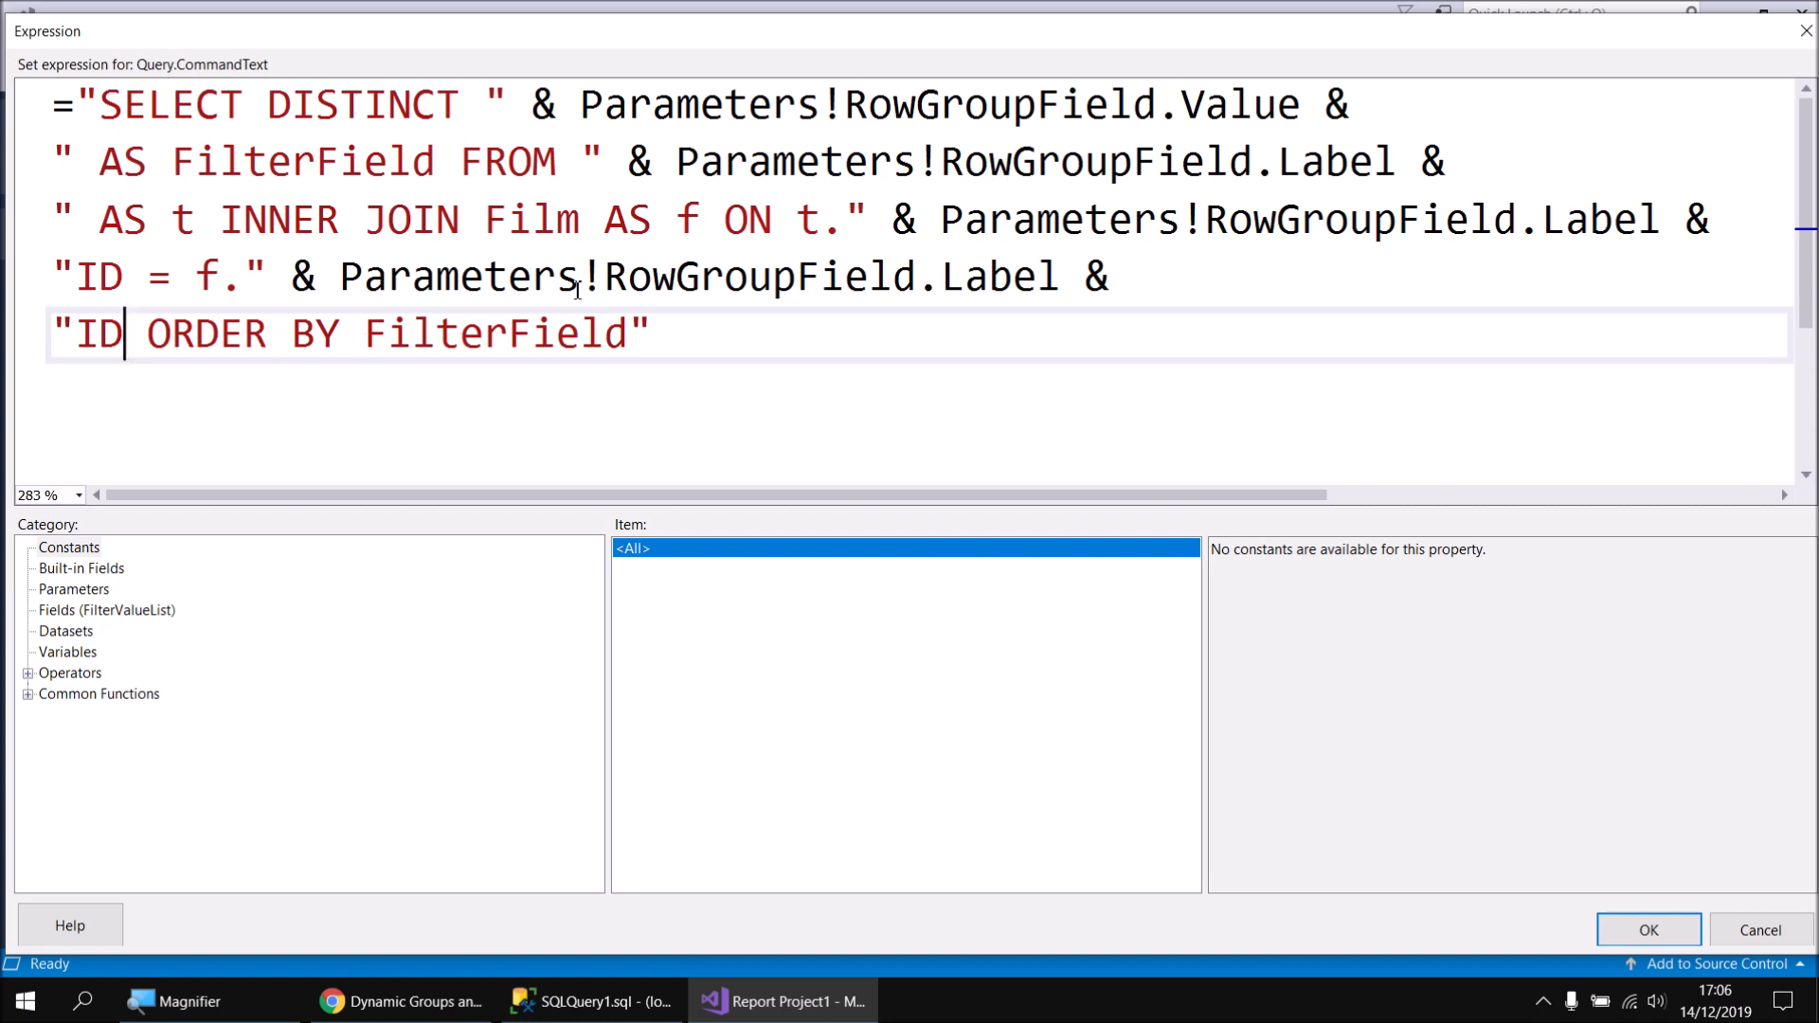
left_click(587, 1002)
left_click(910, 503)
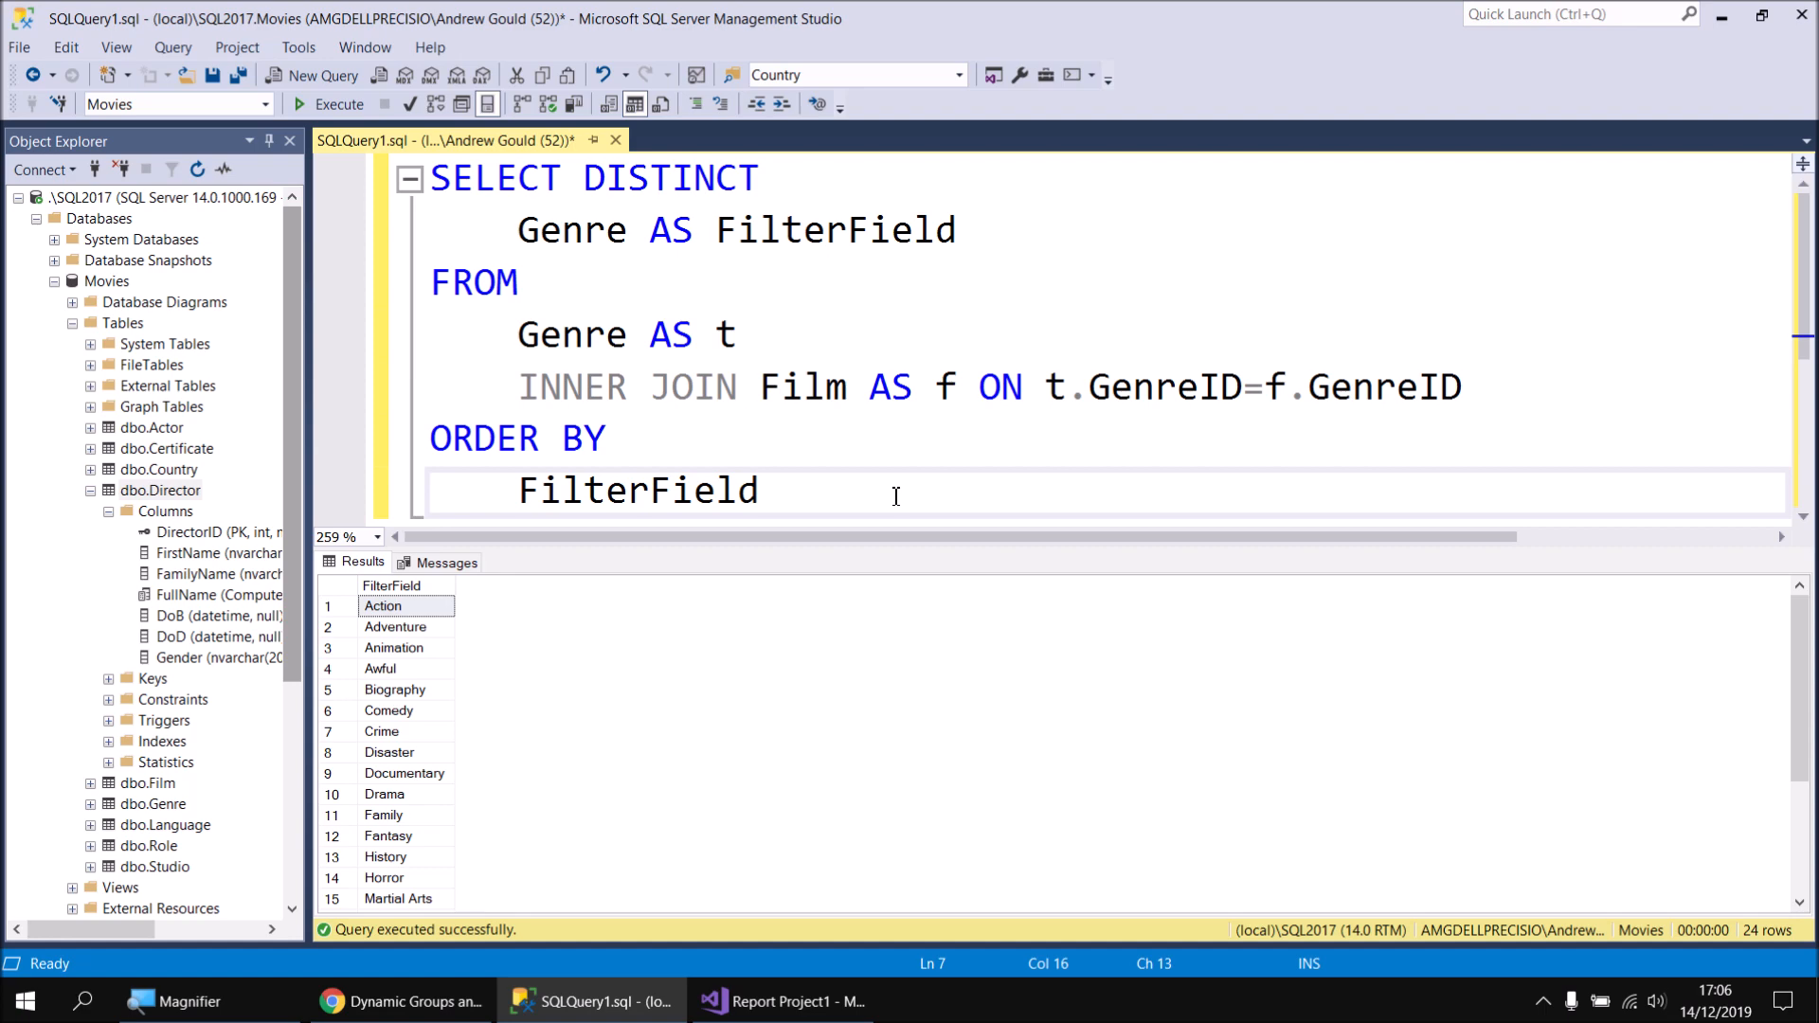
left_click(782, 1001)
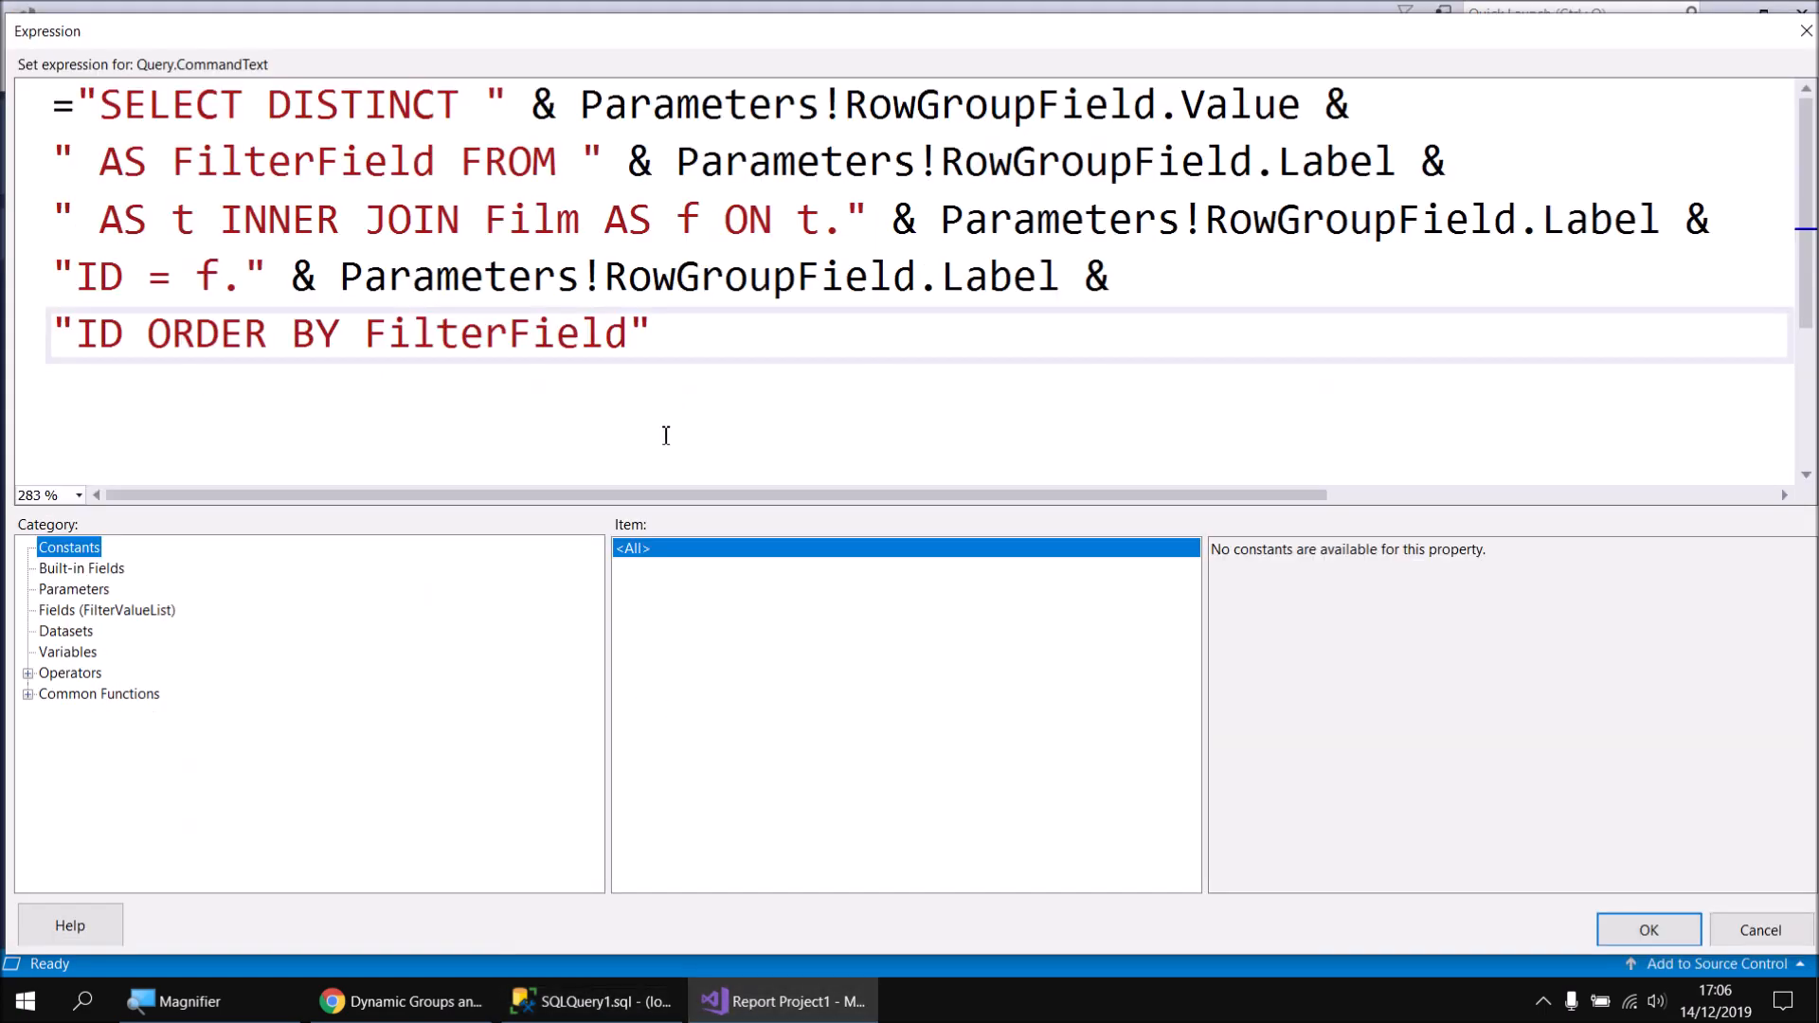
left_click(1648, 929)
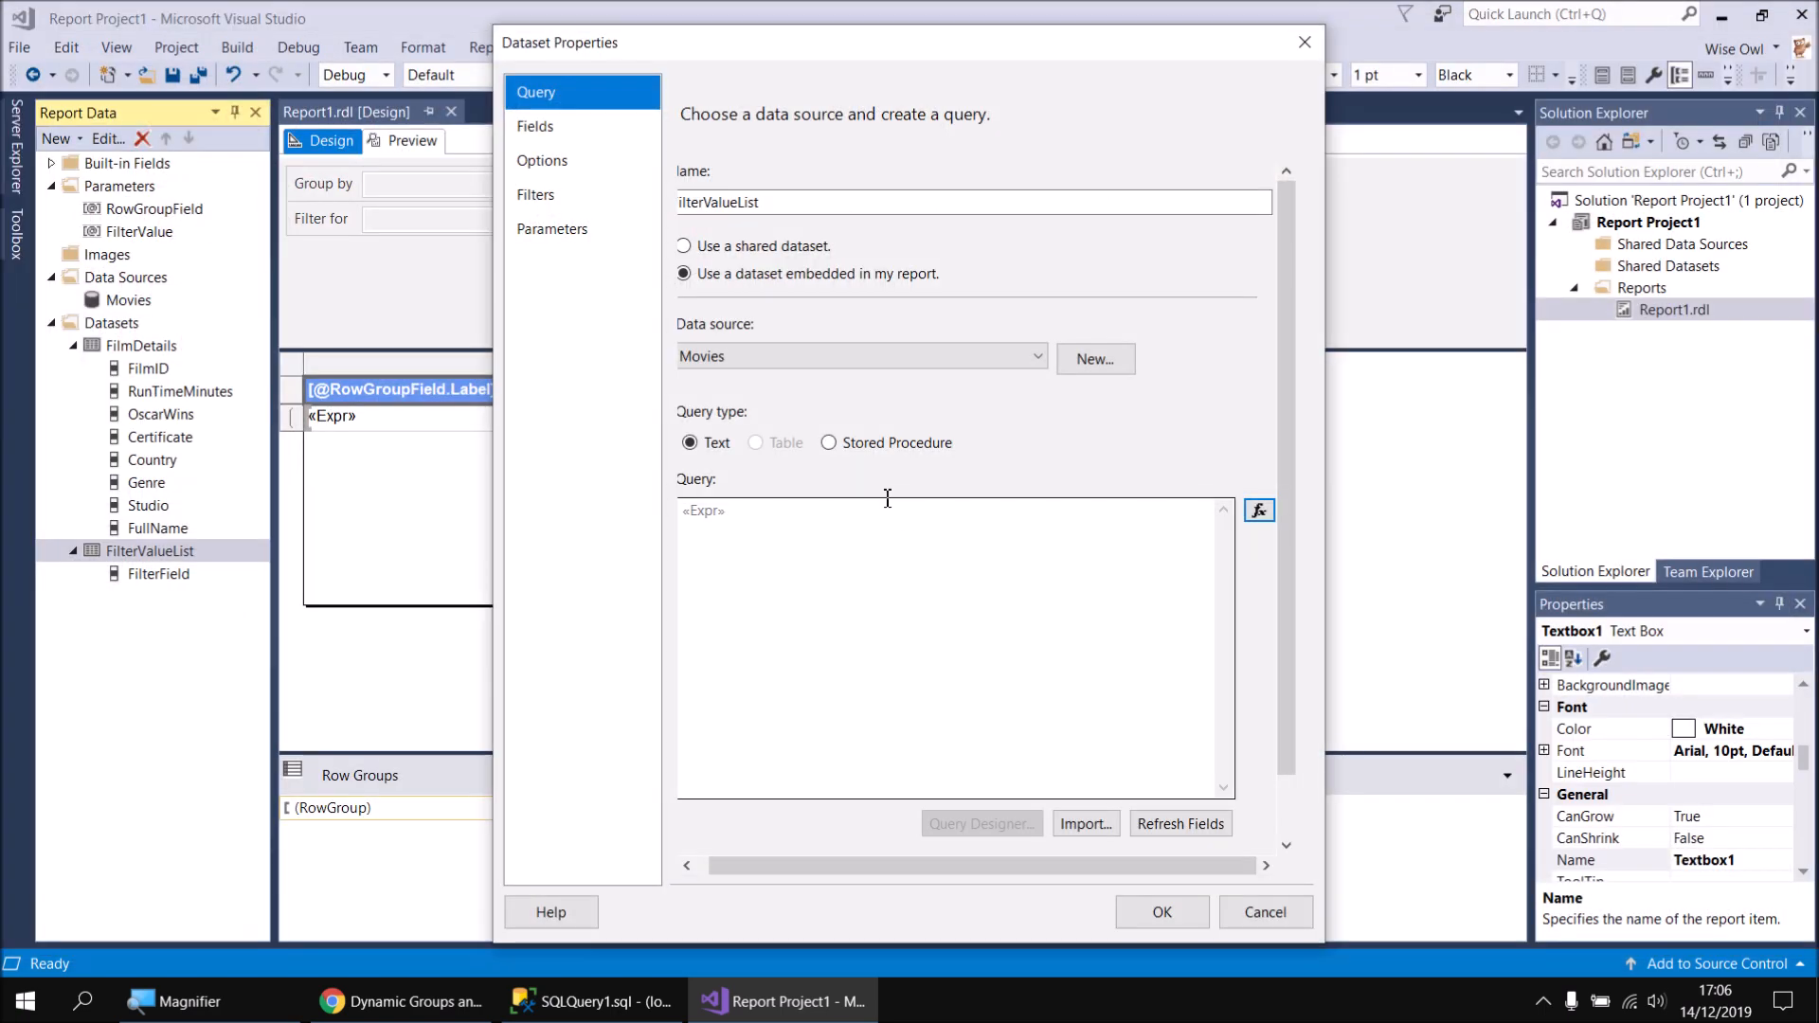
left_click(1162, 911)
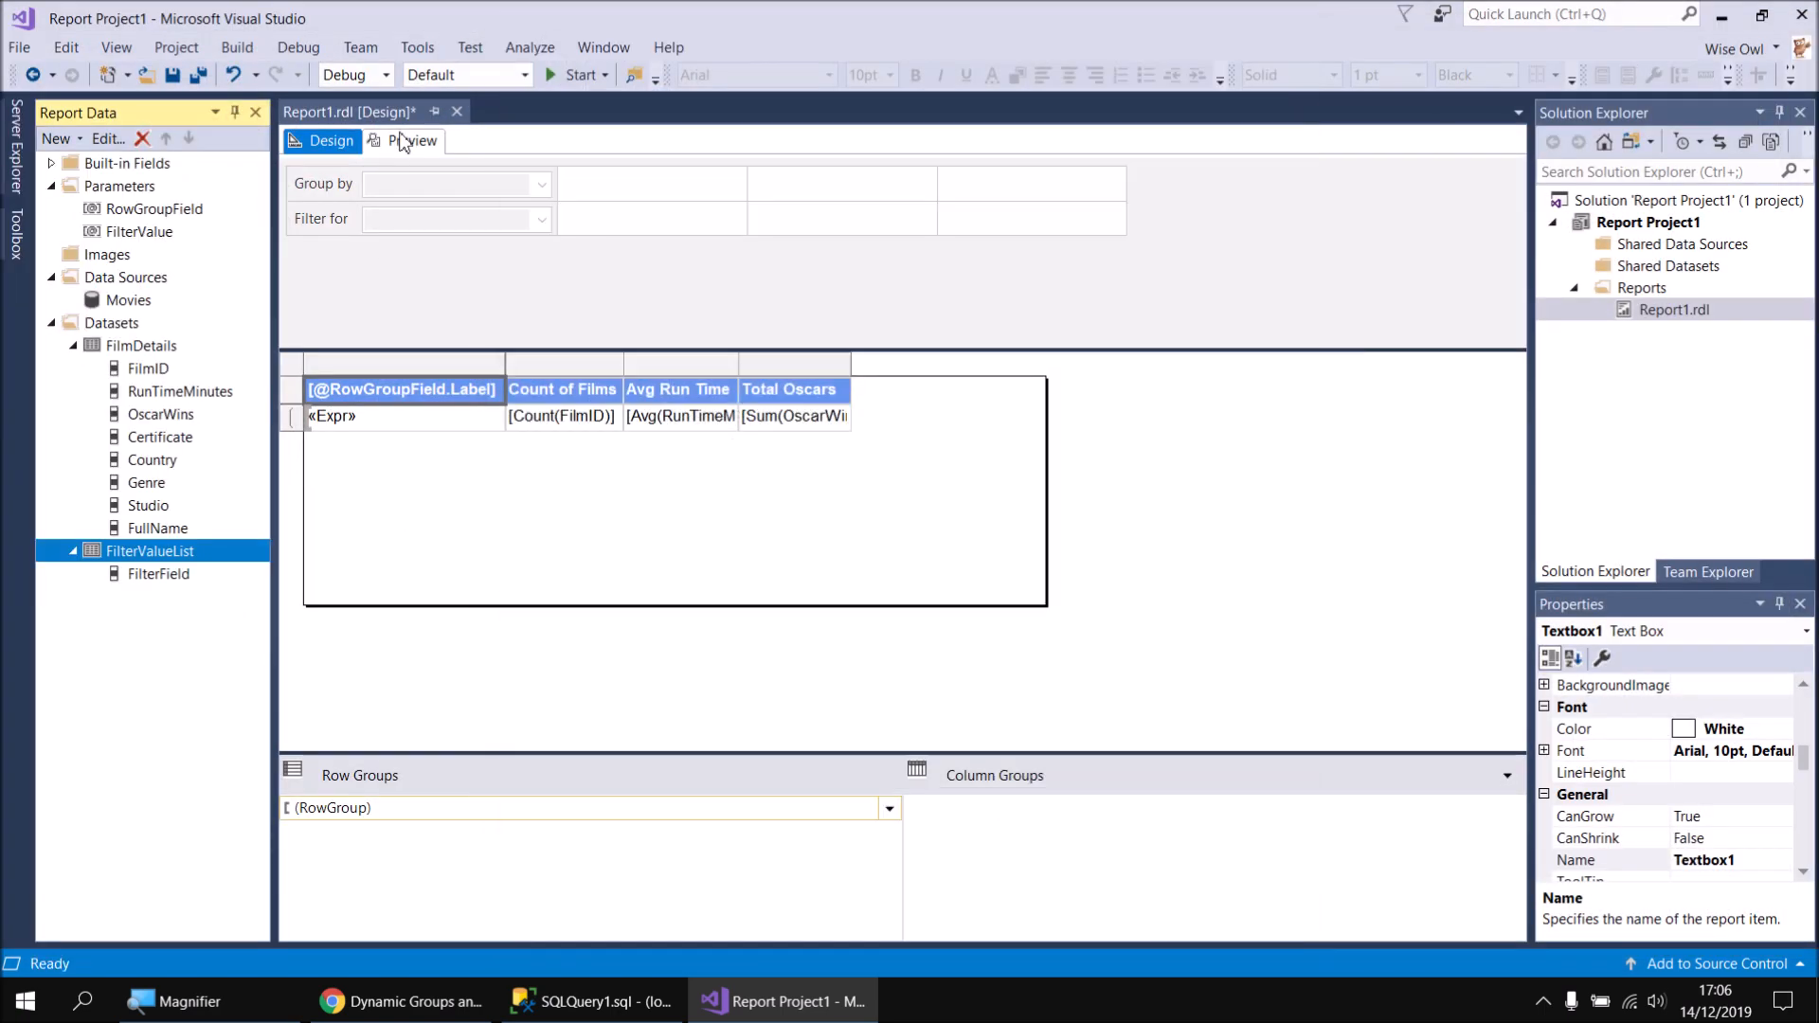
Preview the report, group by Genre, and view the available filter values
left_click(411, 143)
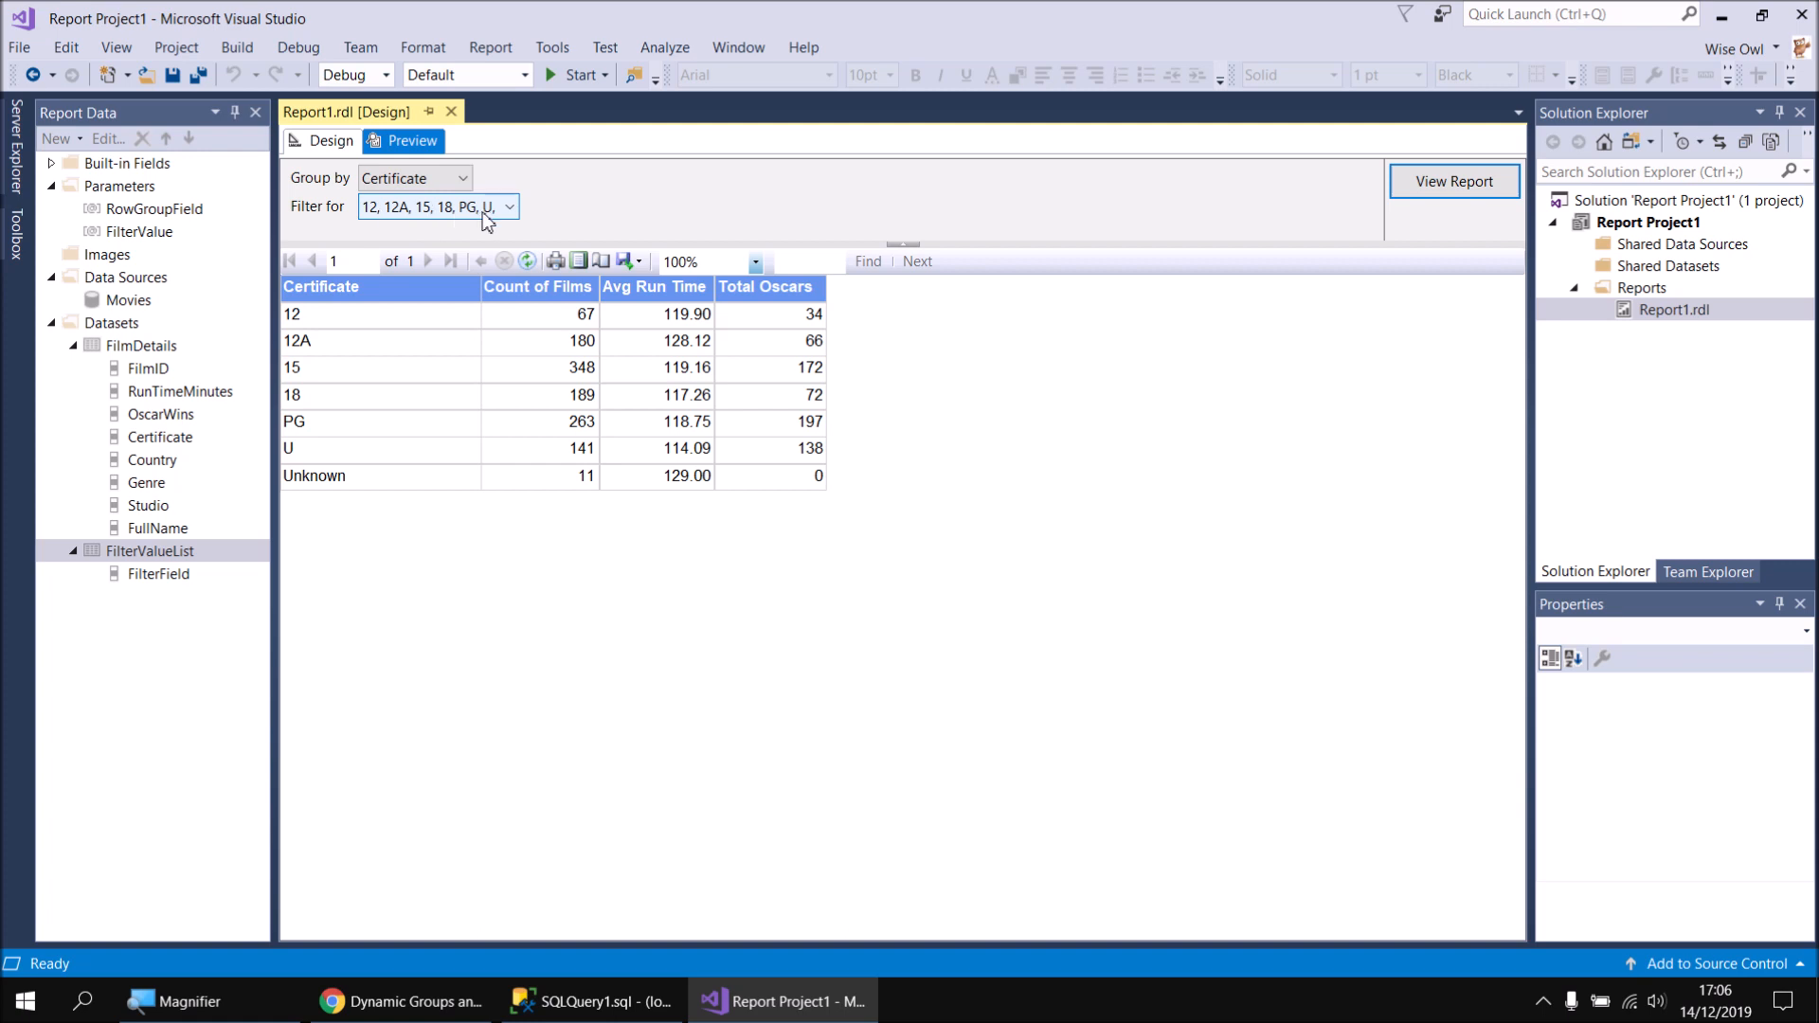
left_click(461, 178)
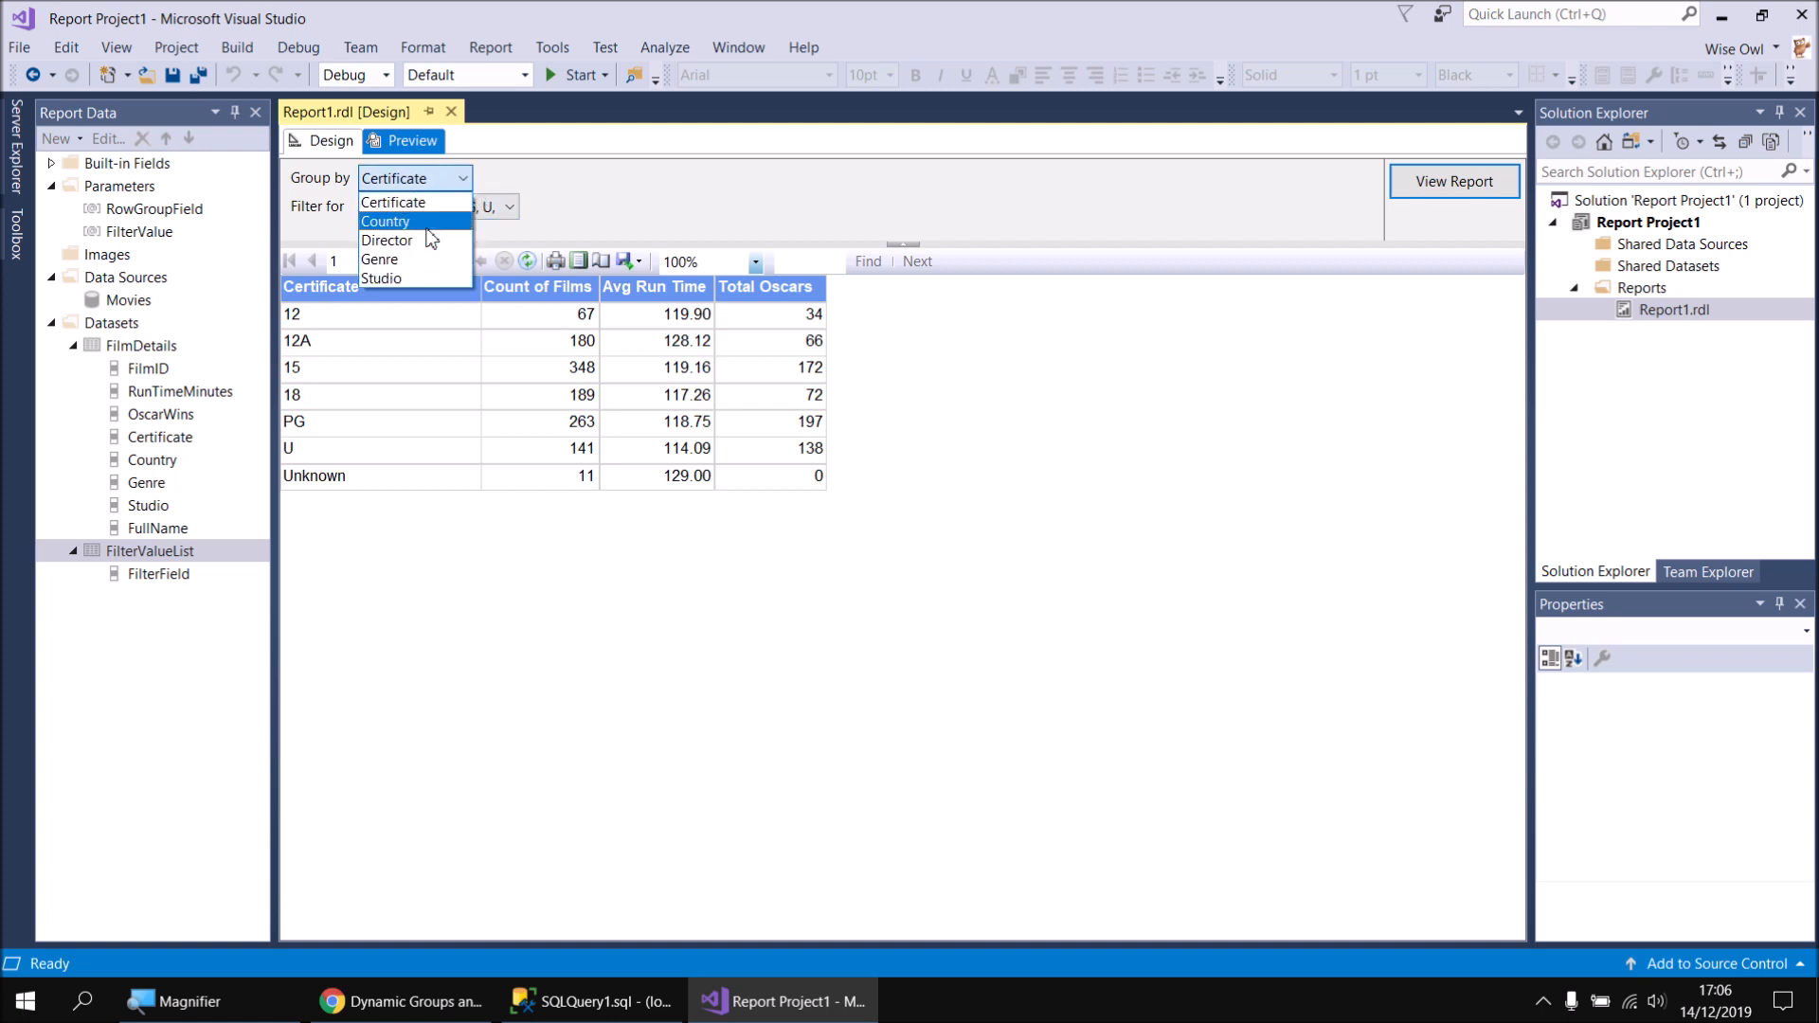
left_click(415, 259)
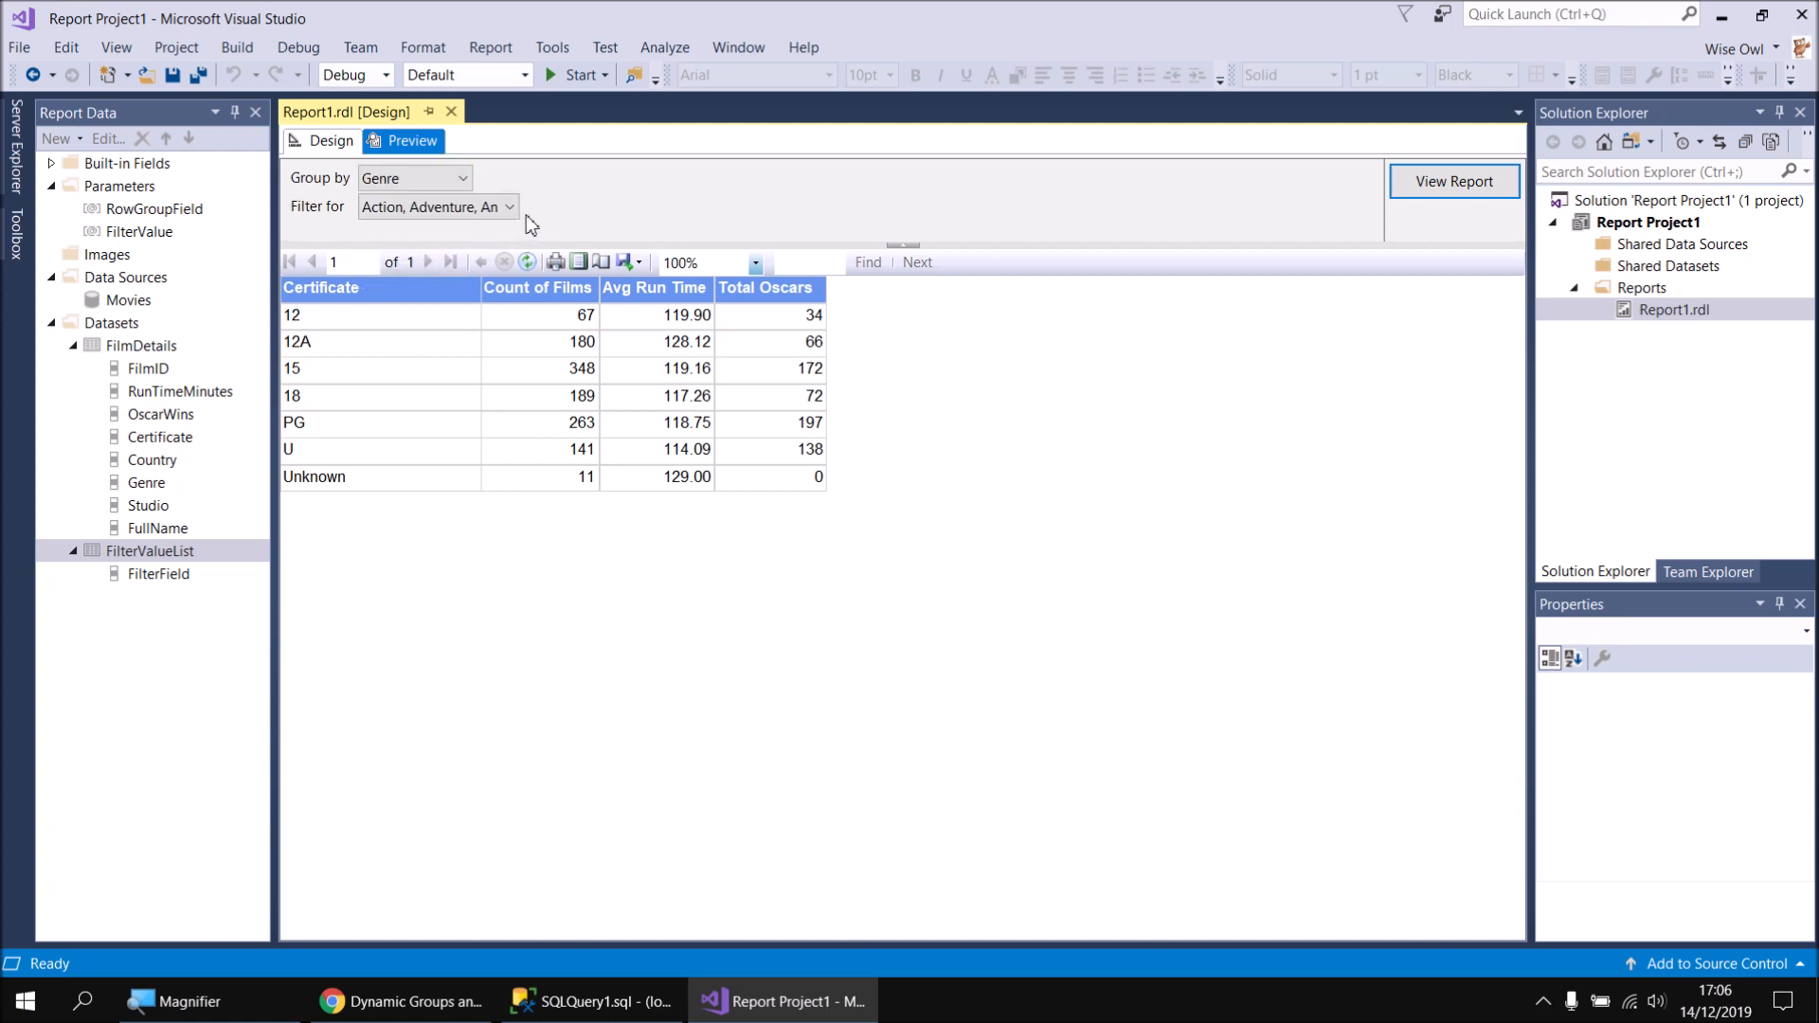
left_click(510, 208)
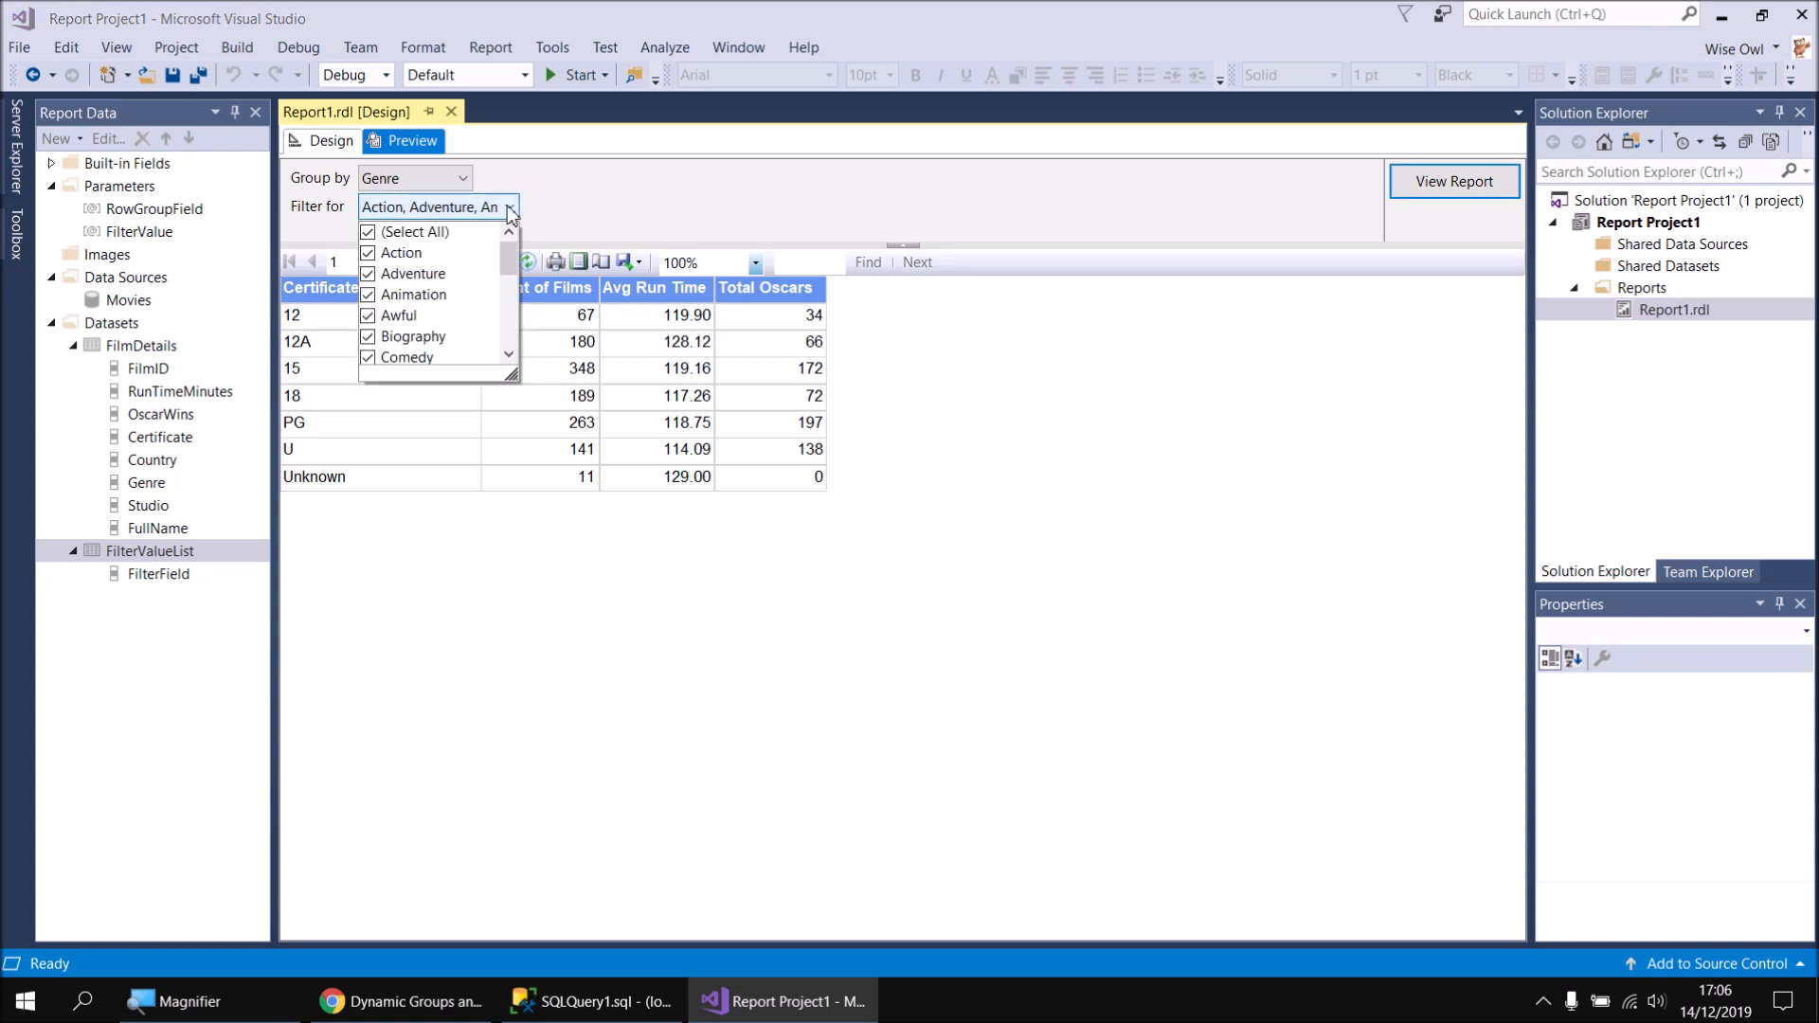
Group the report by Country and enlarge the filter list to view all its country values
left_click(462, 180)
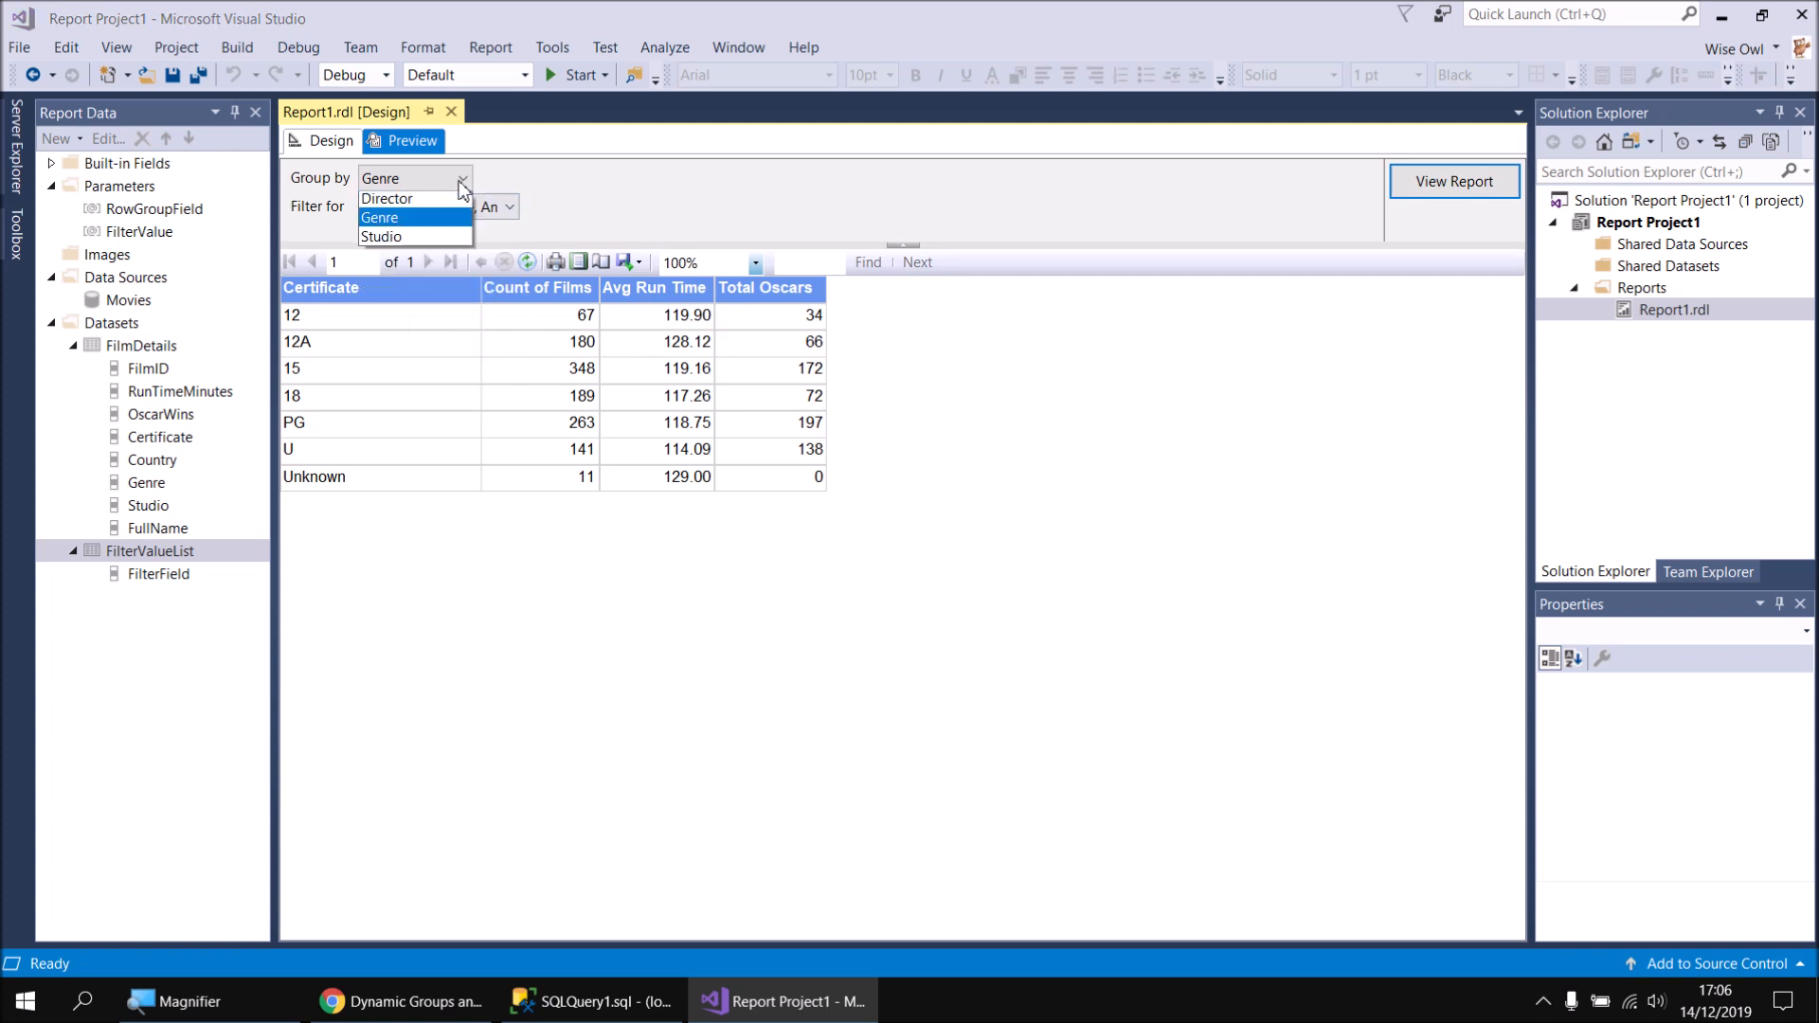
left_click(401, 221)
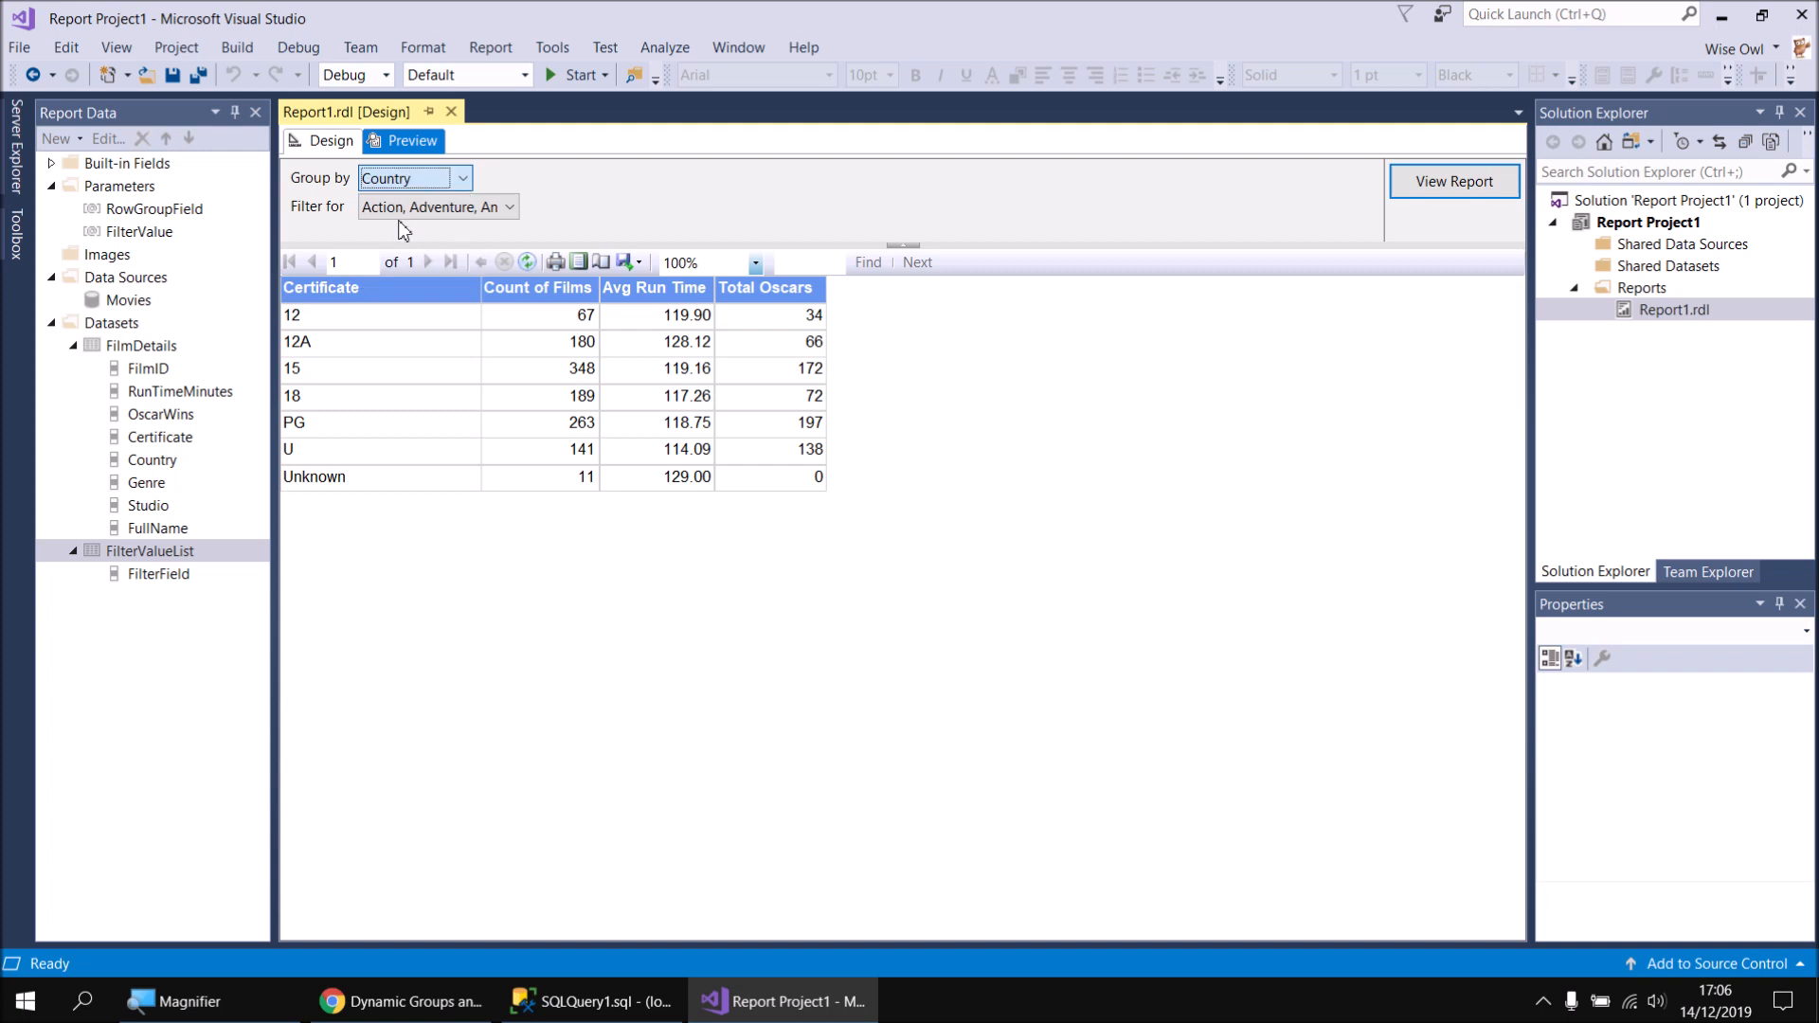
left_click(510, 208)
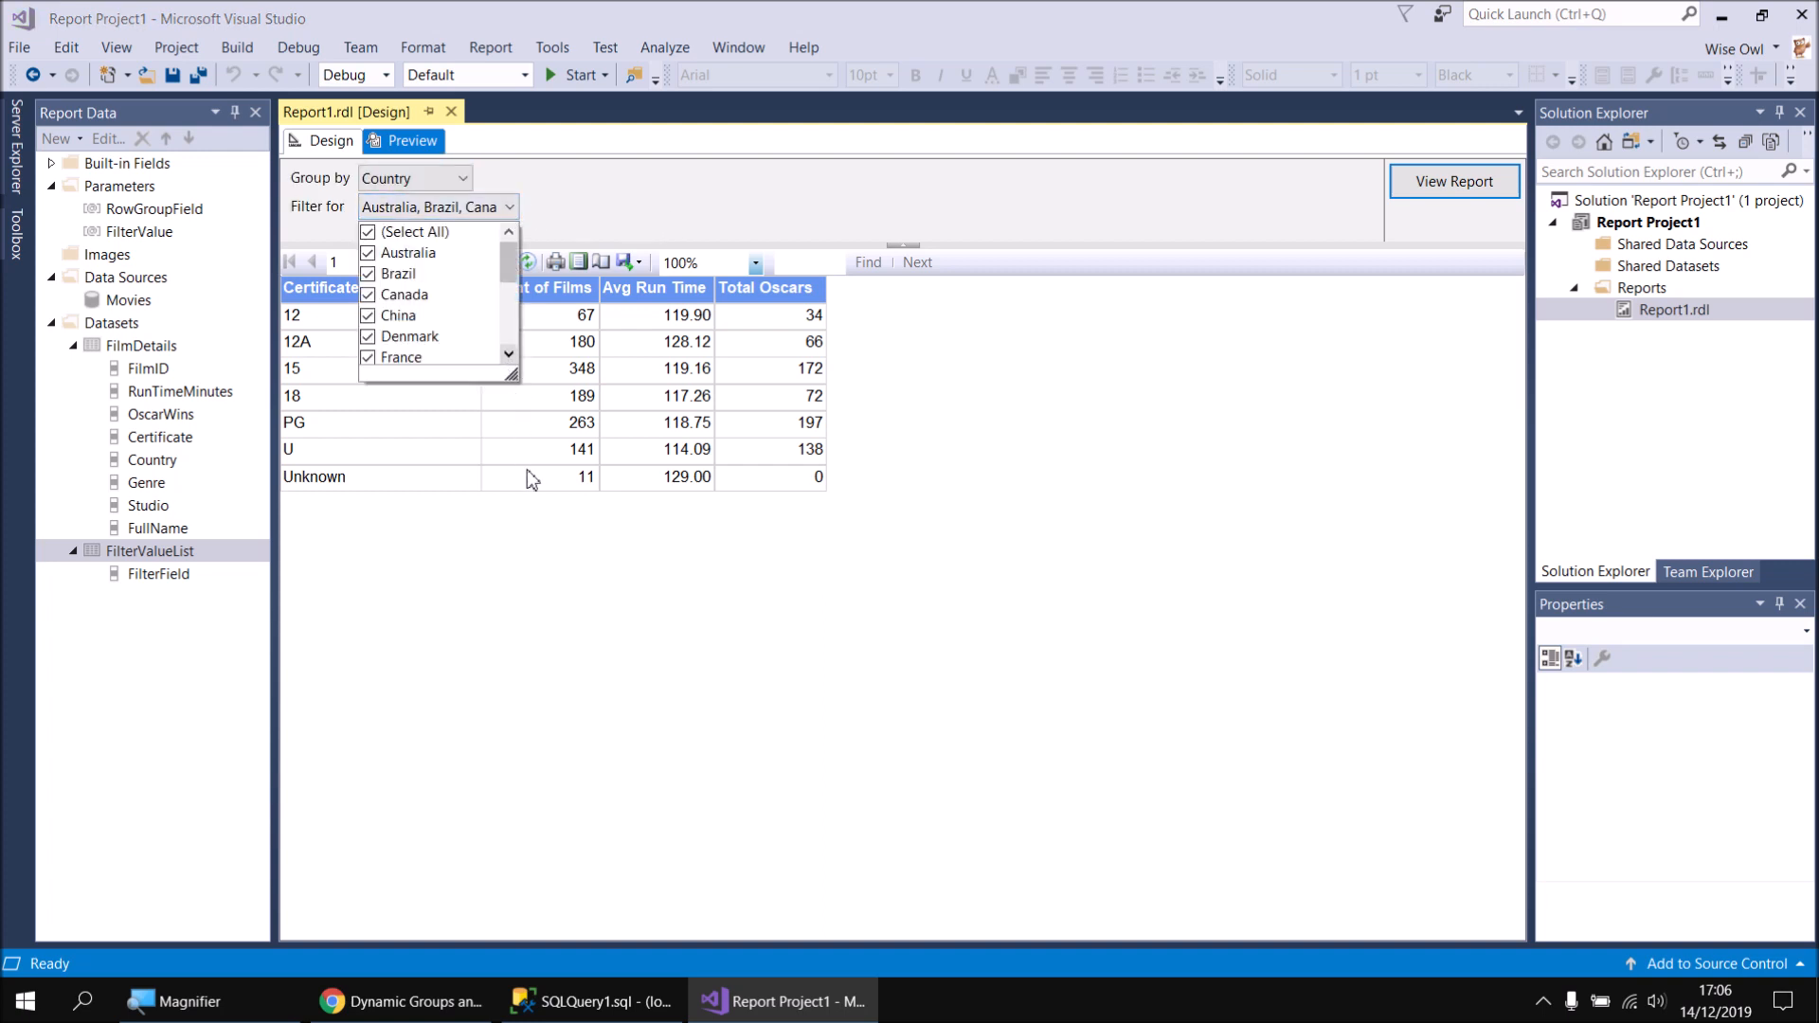
left_click_drag(516, 380, 547, 667)
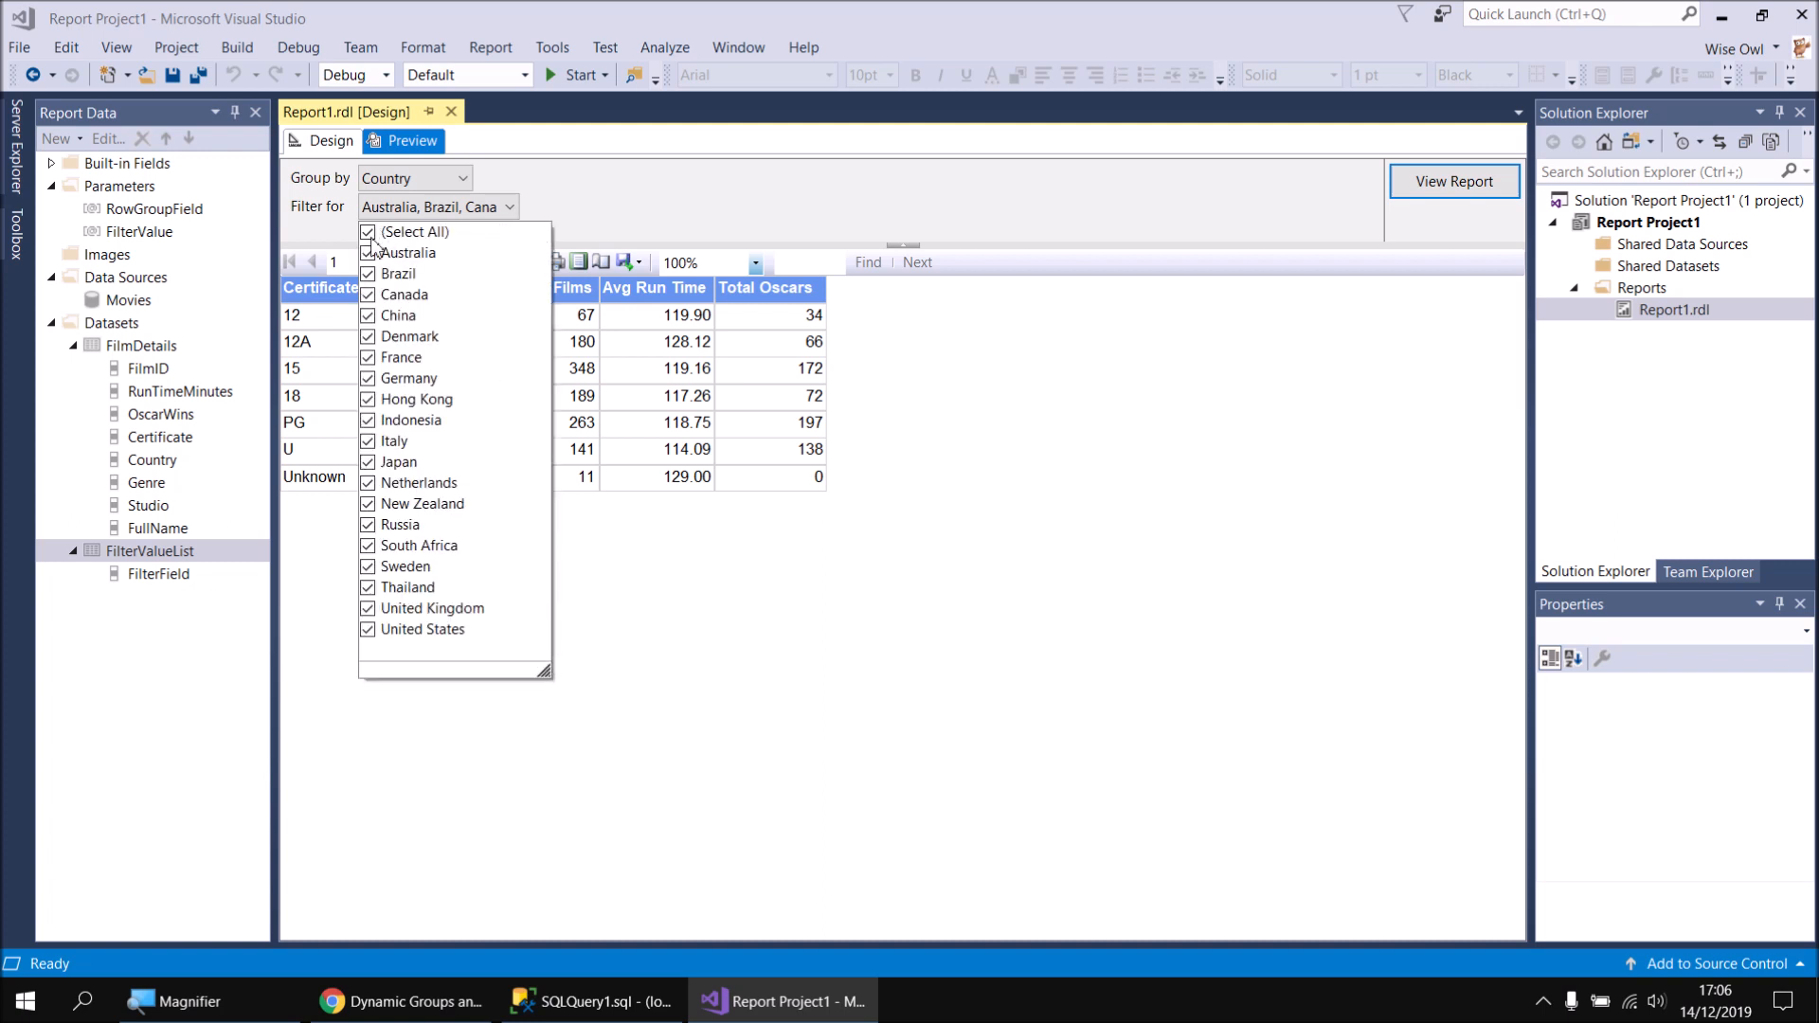
Filter the report for only China, Indonesia, Netherlands and South Africa, and run it
left_click(369, 232)
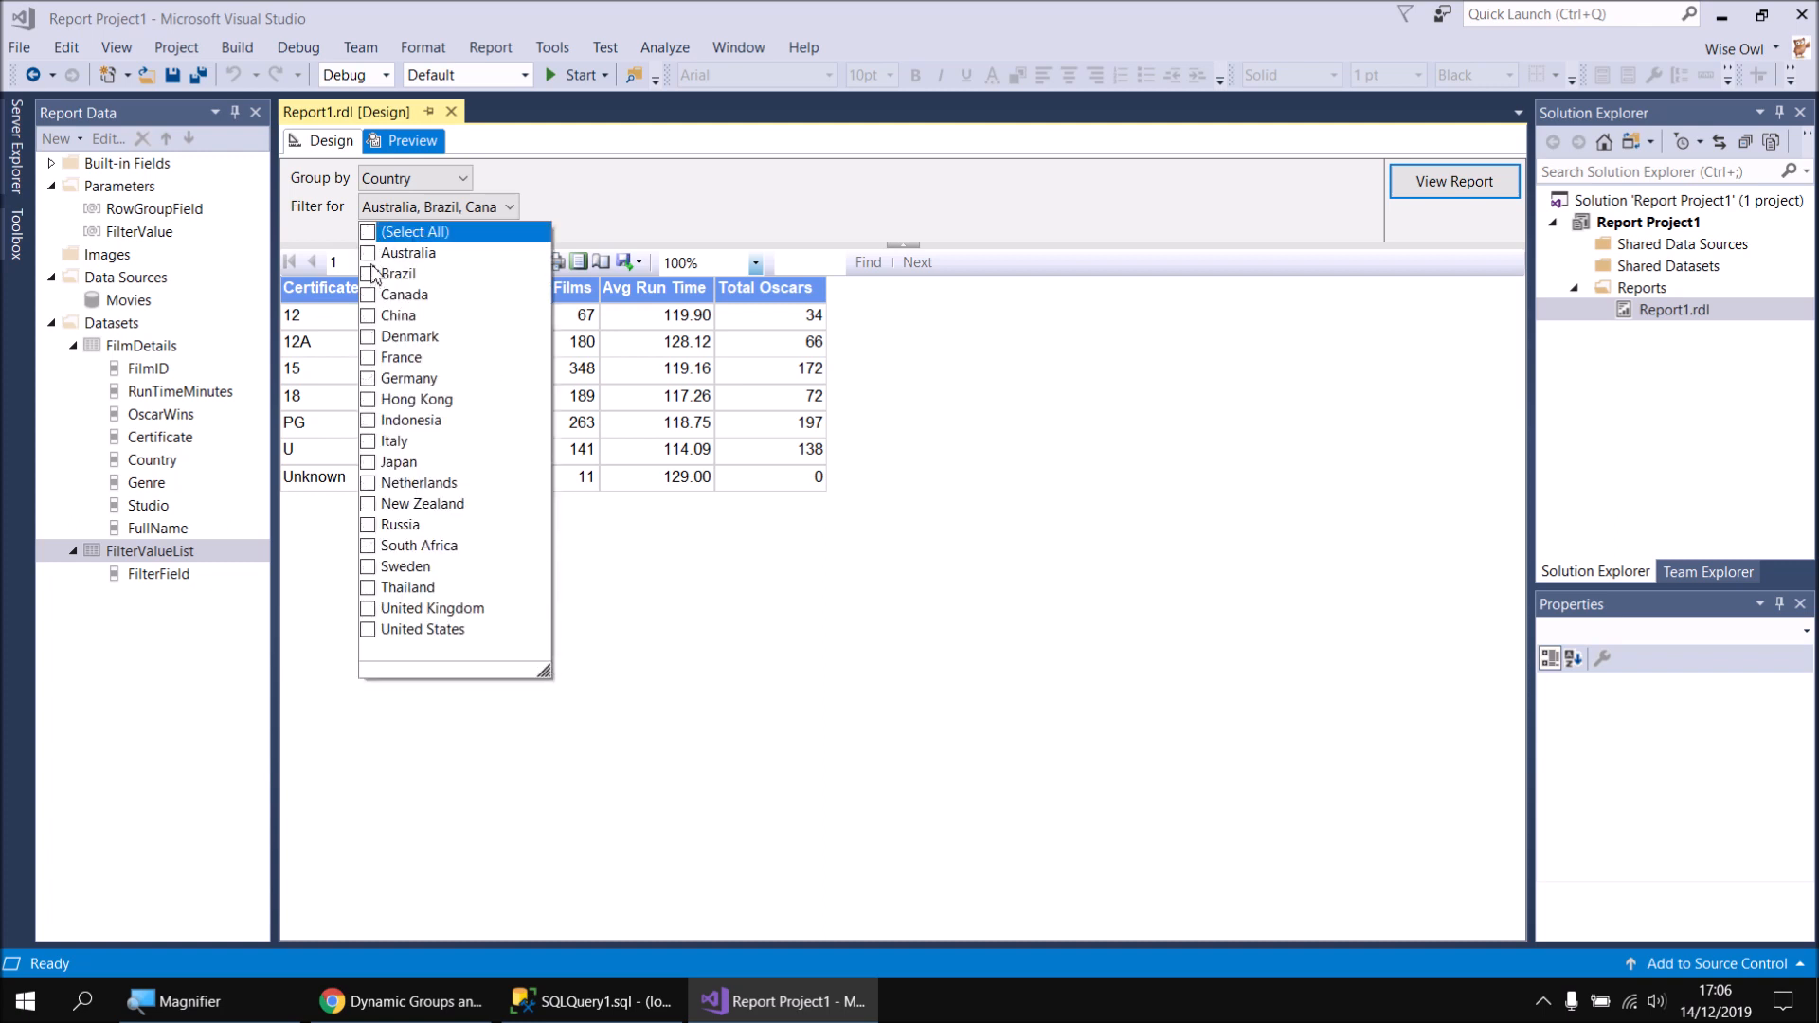
left_click(370, 315)
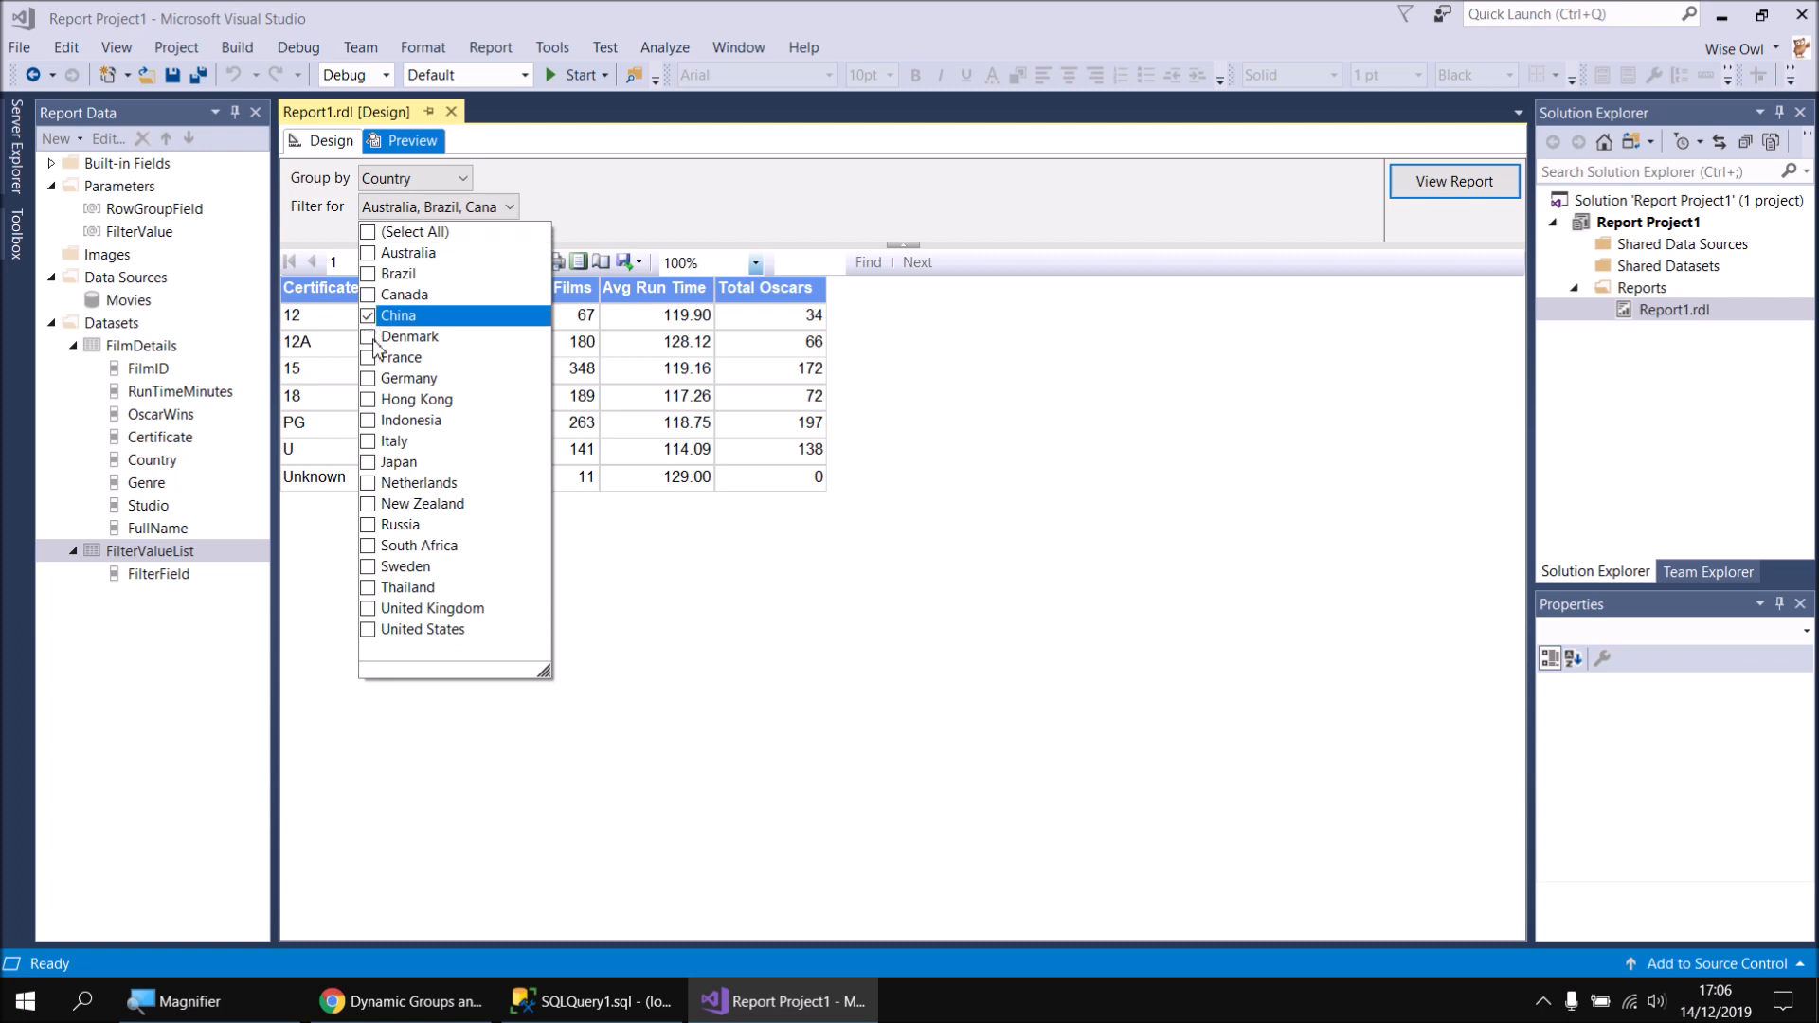
left_click(369, 420)
left_click(368, 483)
left_click(368, 546)
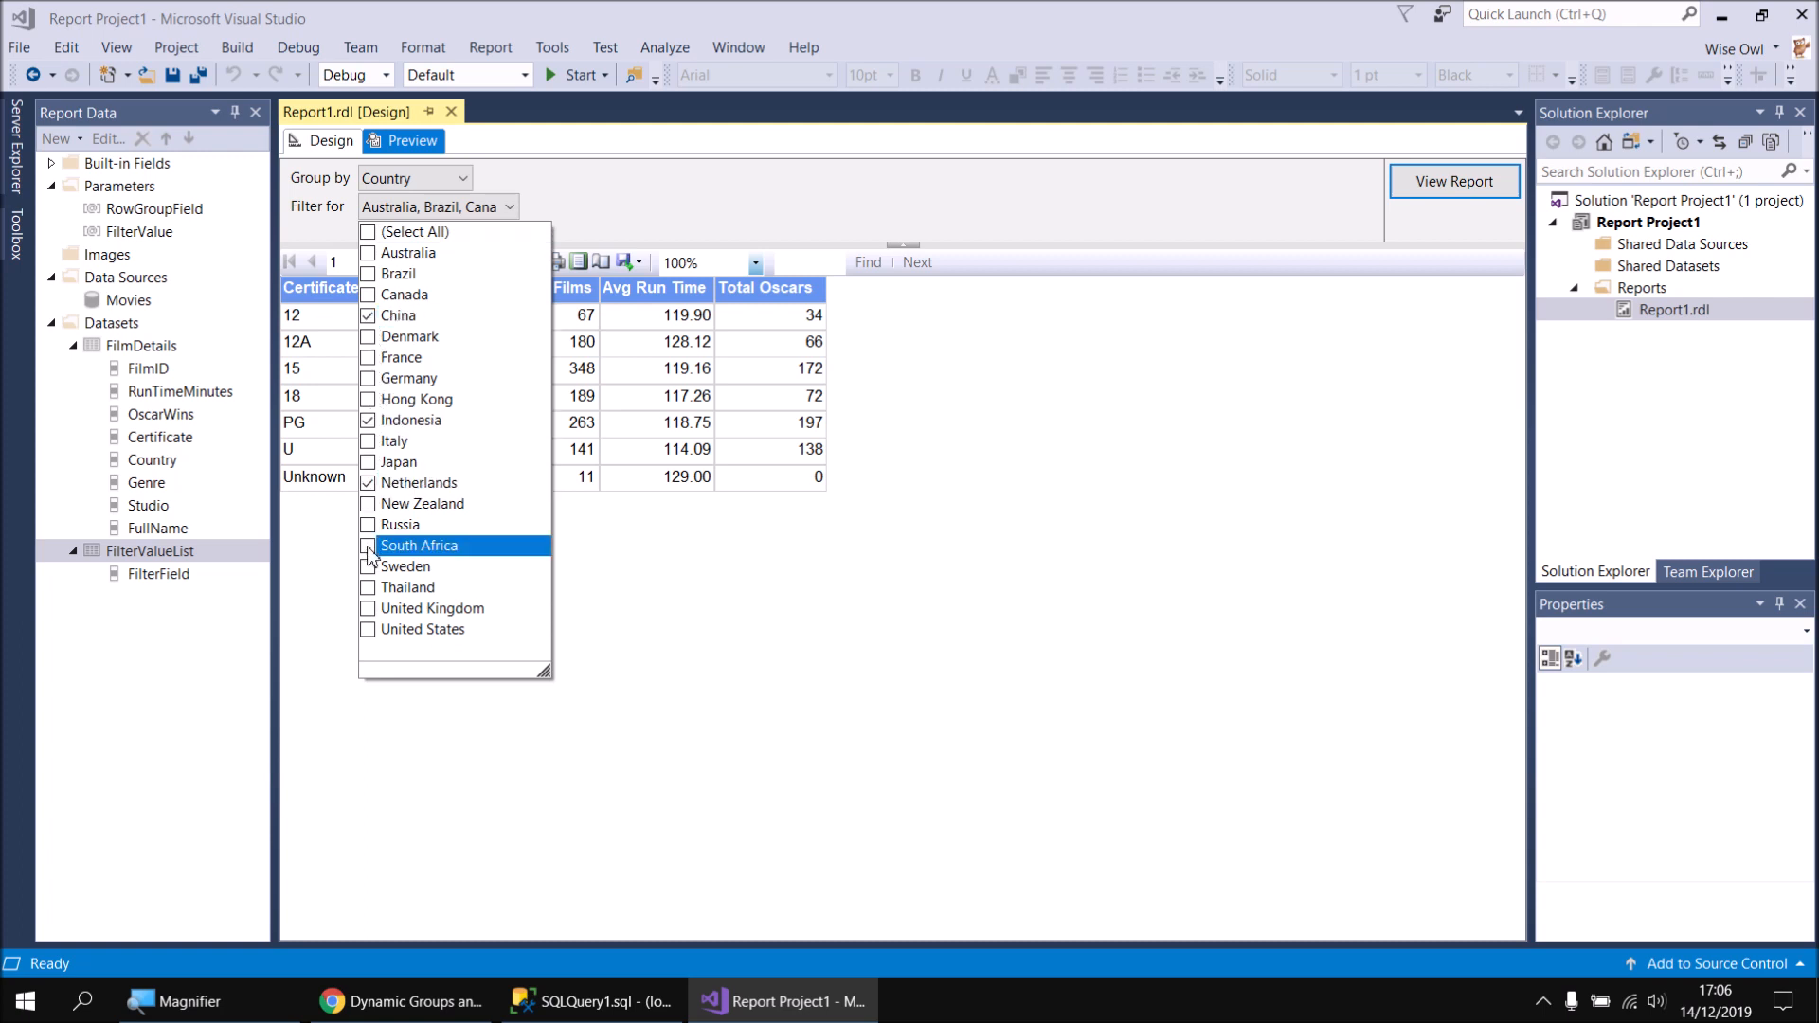
left_click(1457, 183)
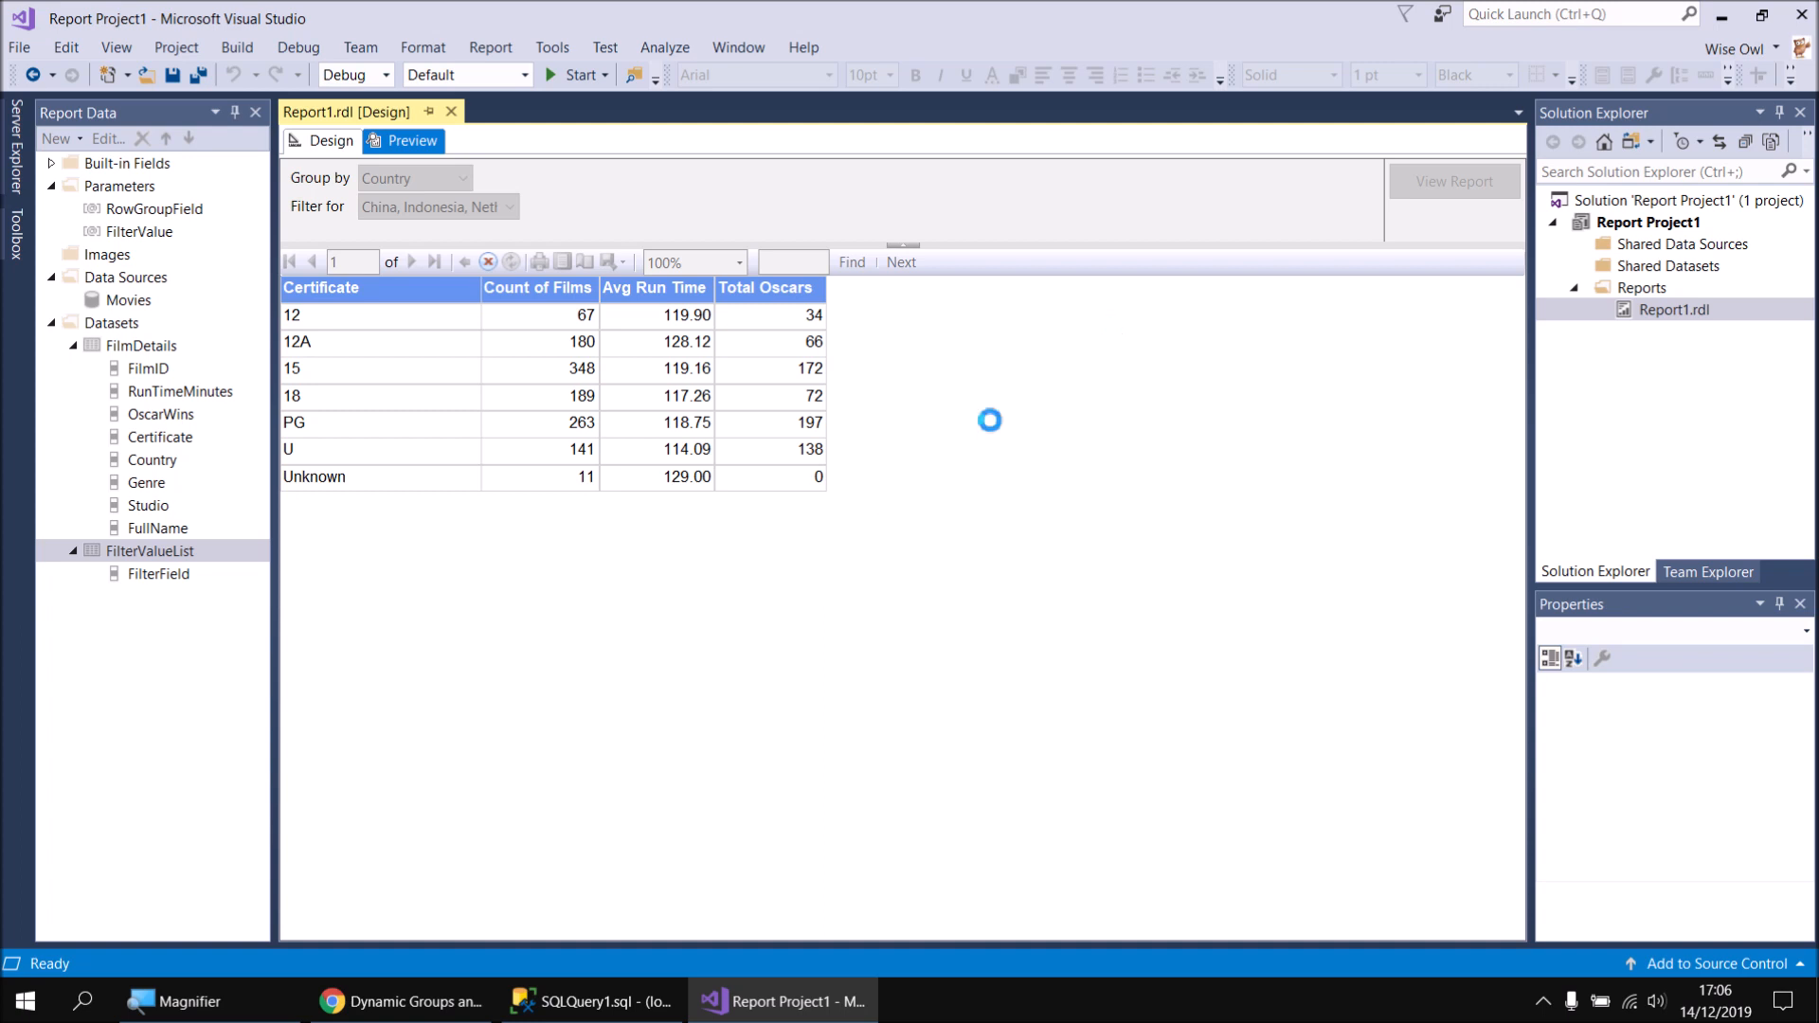
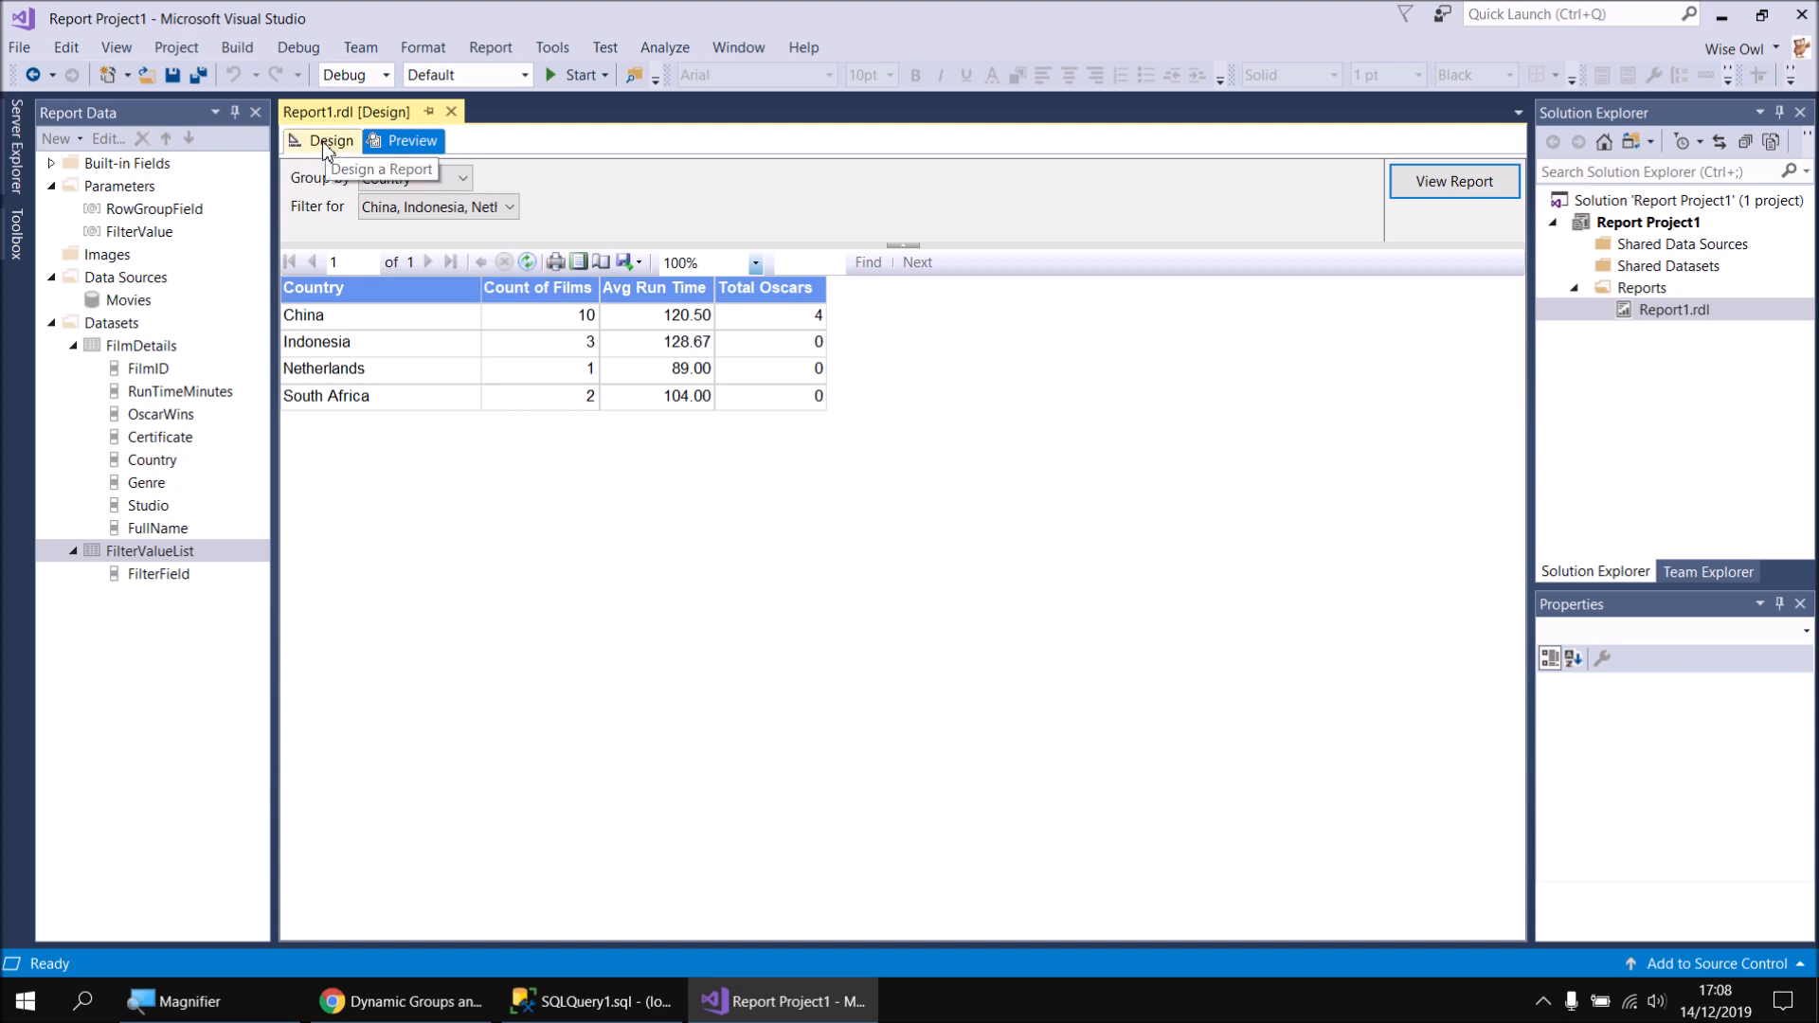
In the report design, widen the body and insert a default column chart beside the table, aligned with the table's upper edge
left_click(326, 144)
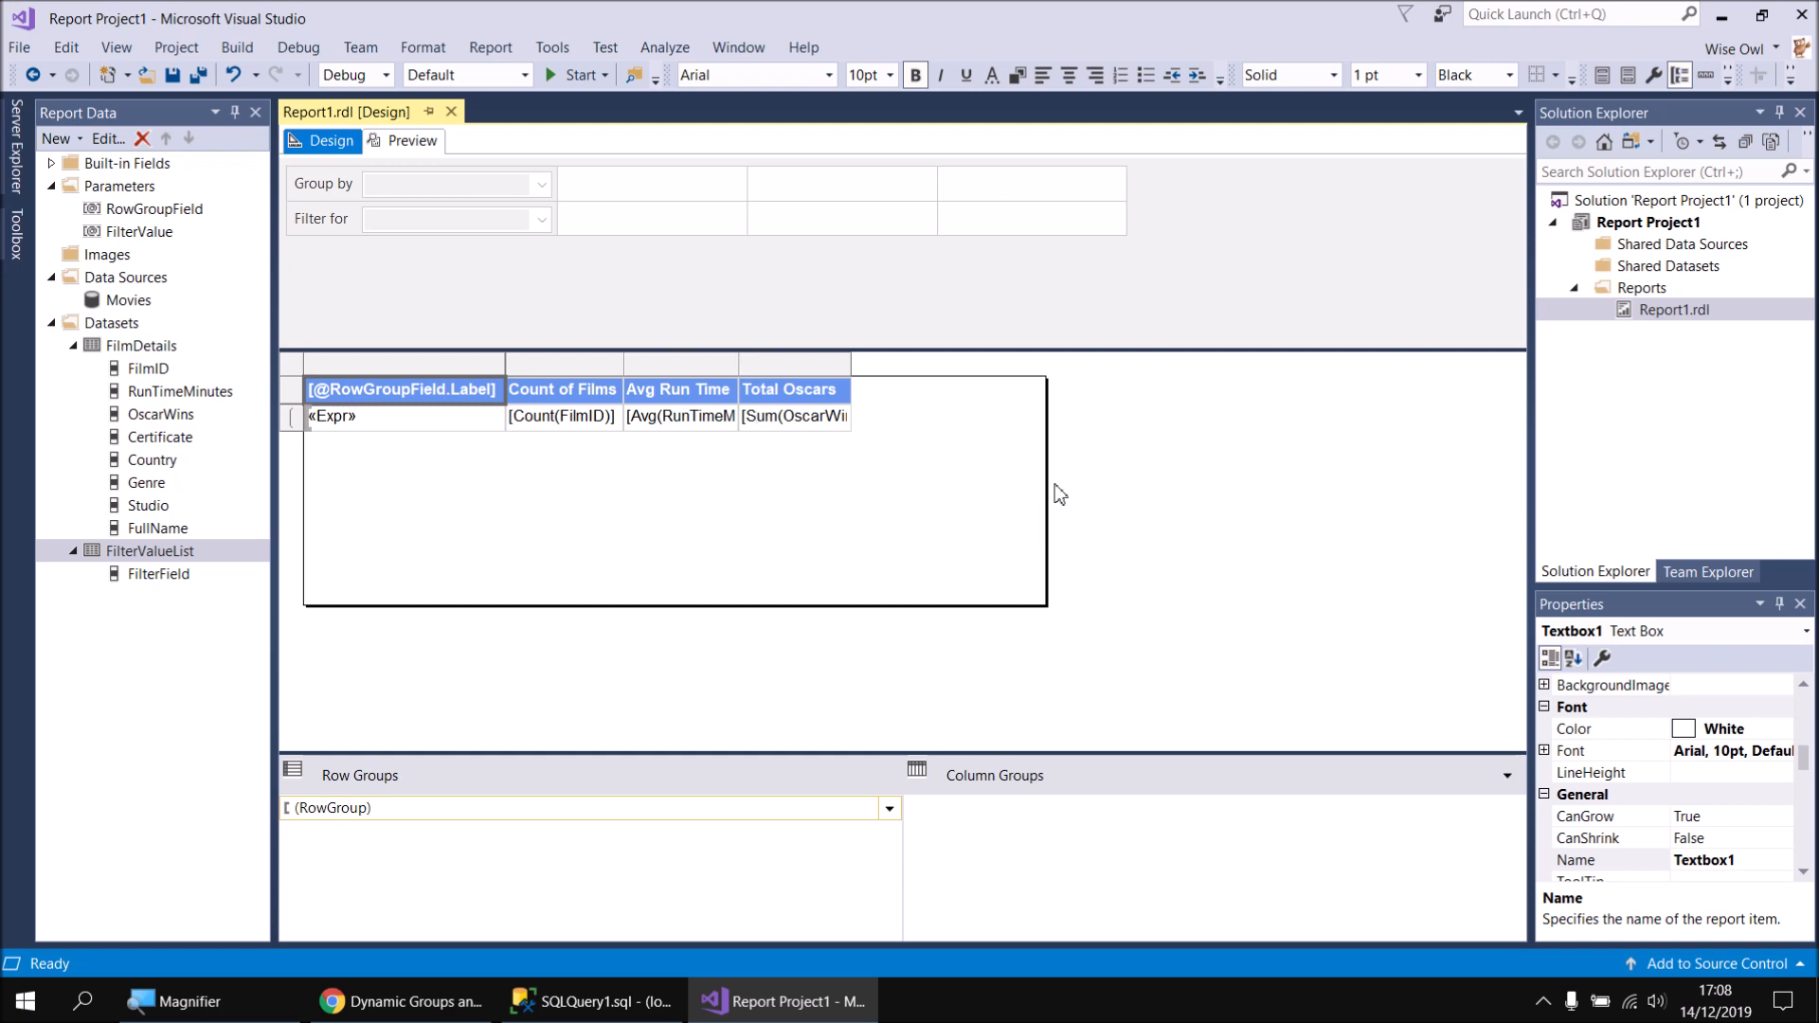
left_click_drag(1048, 485, 1159, 474)
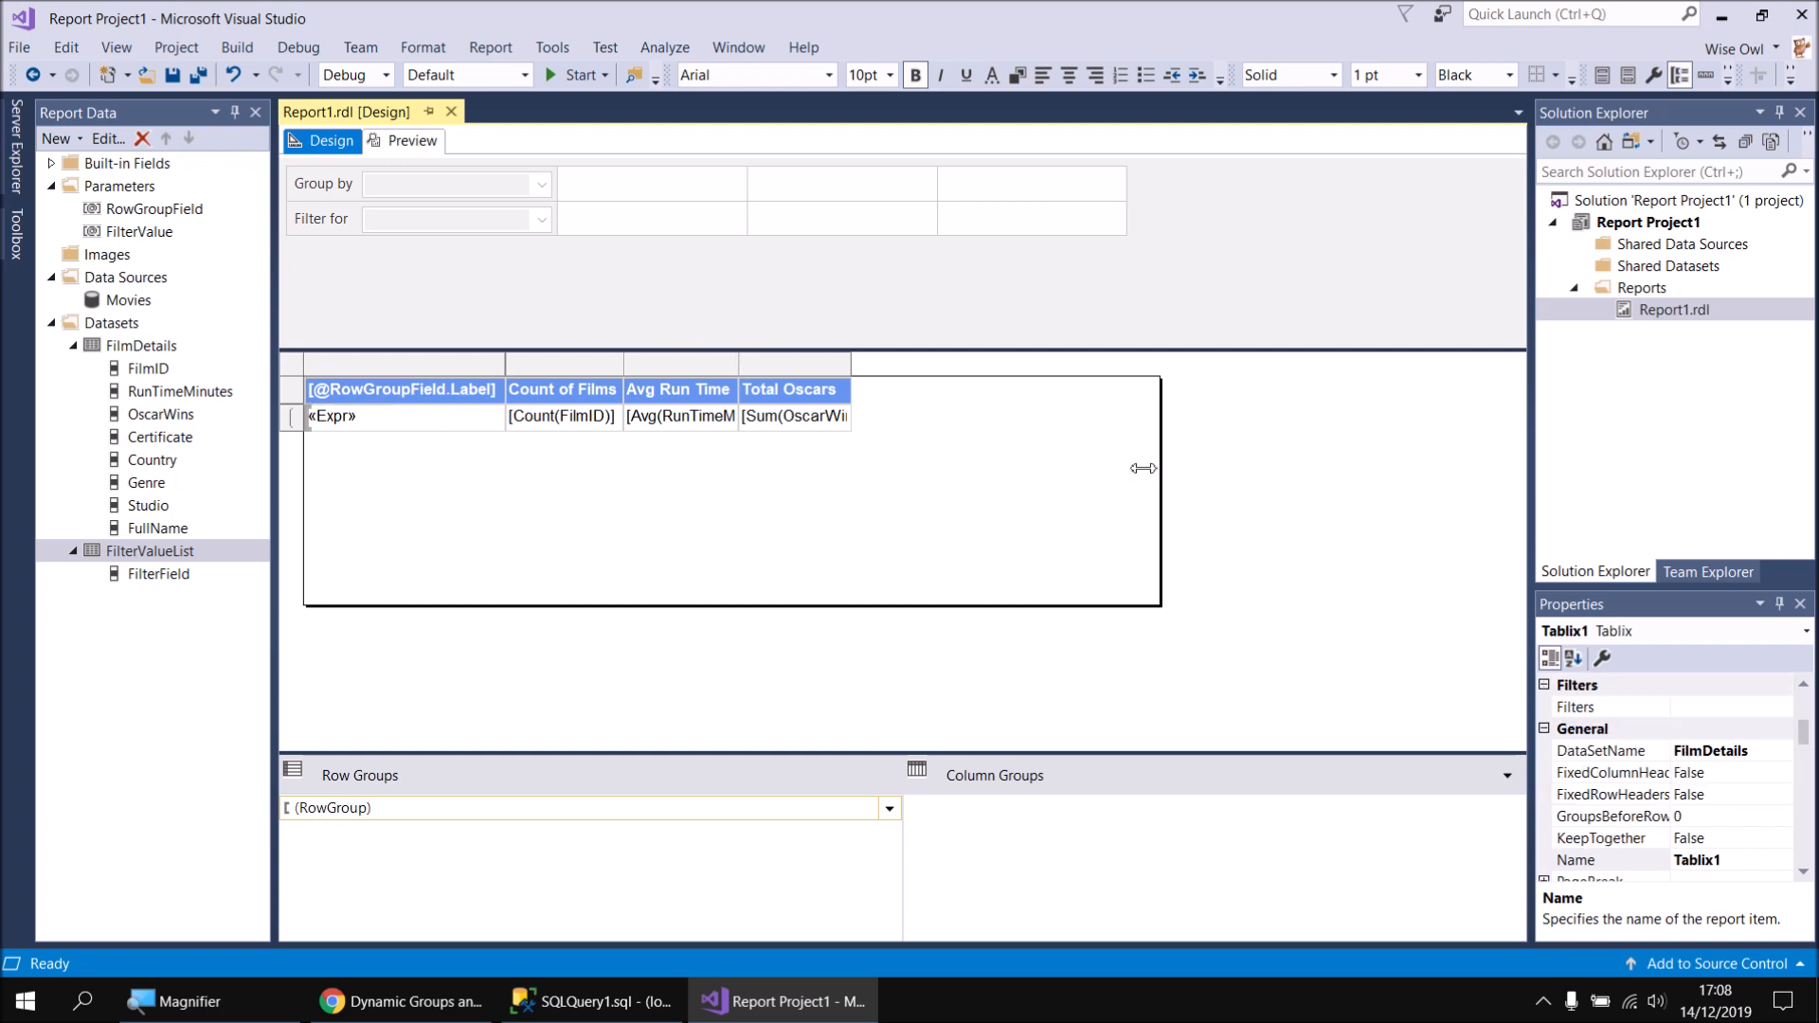
right_click(881, 396)
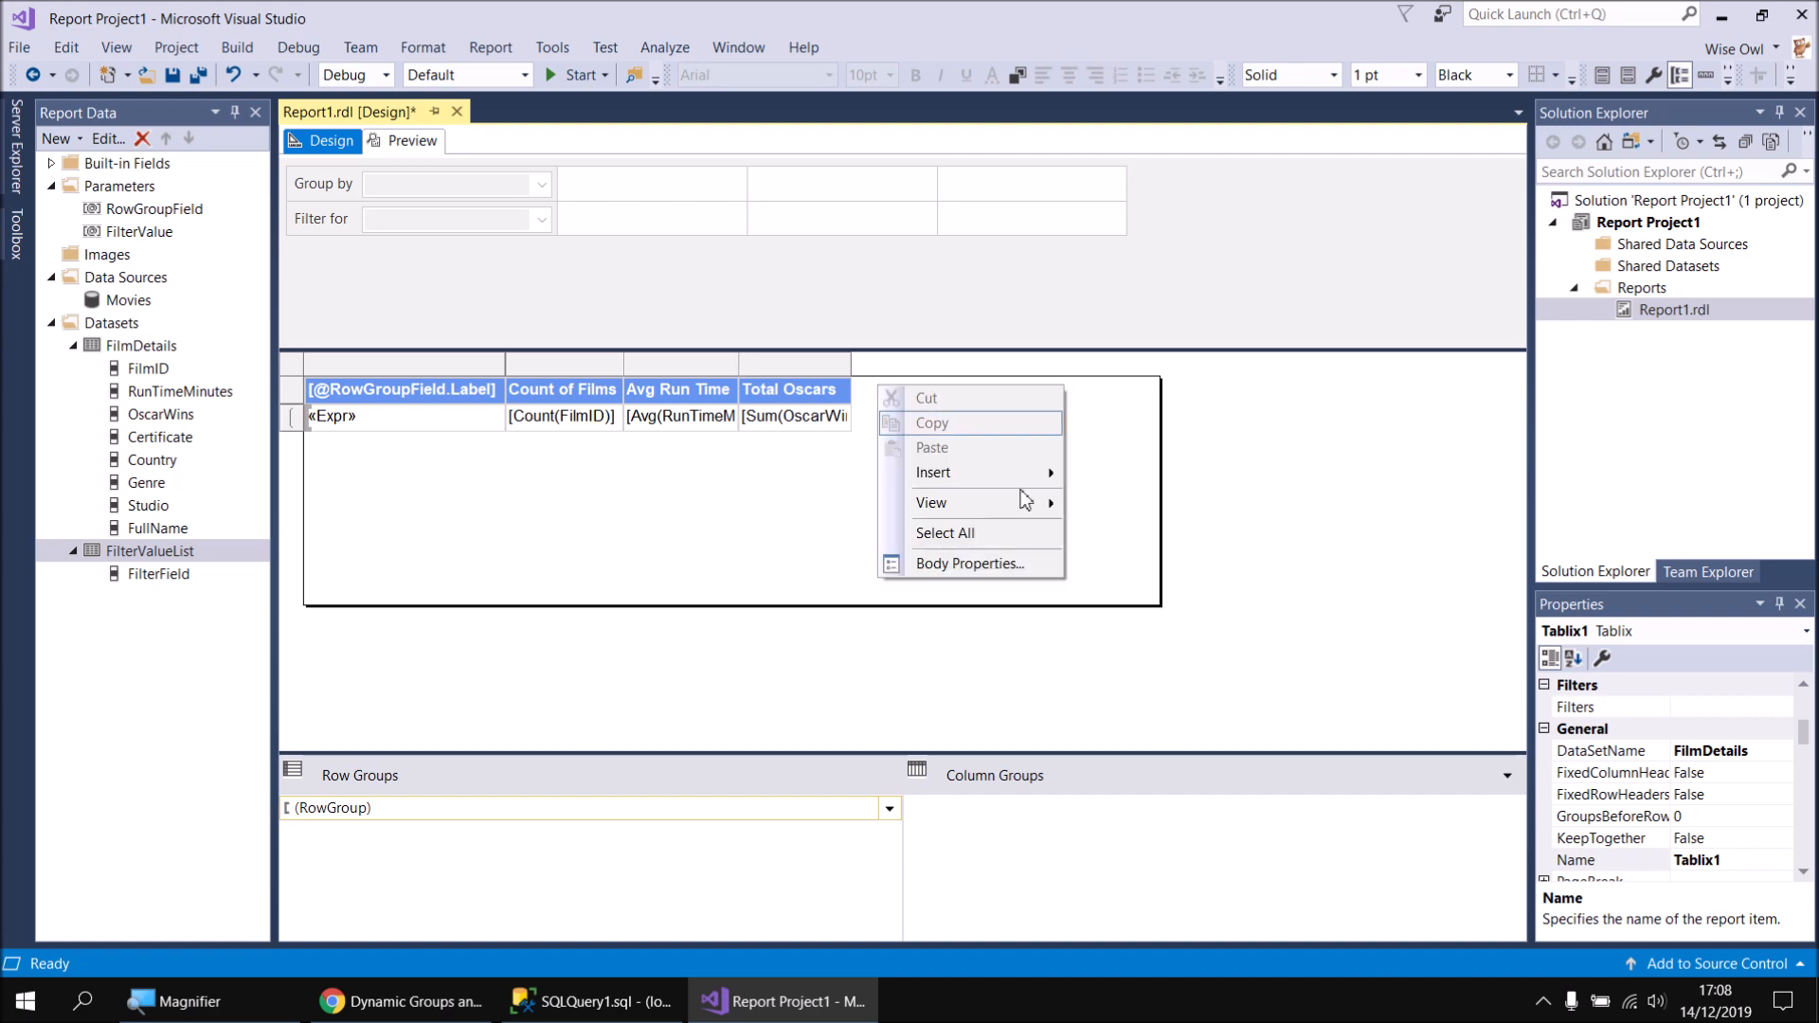
mouse_move(1012, 474)
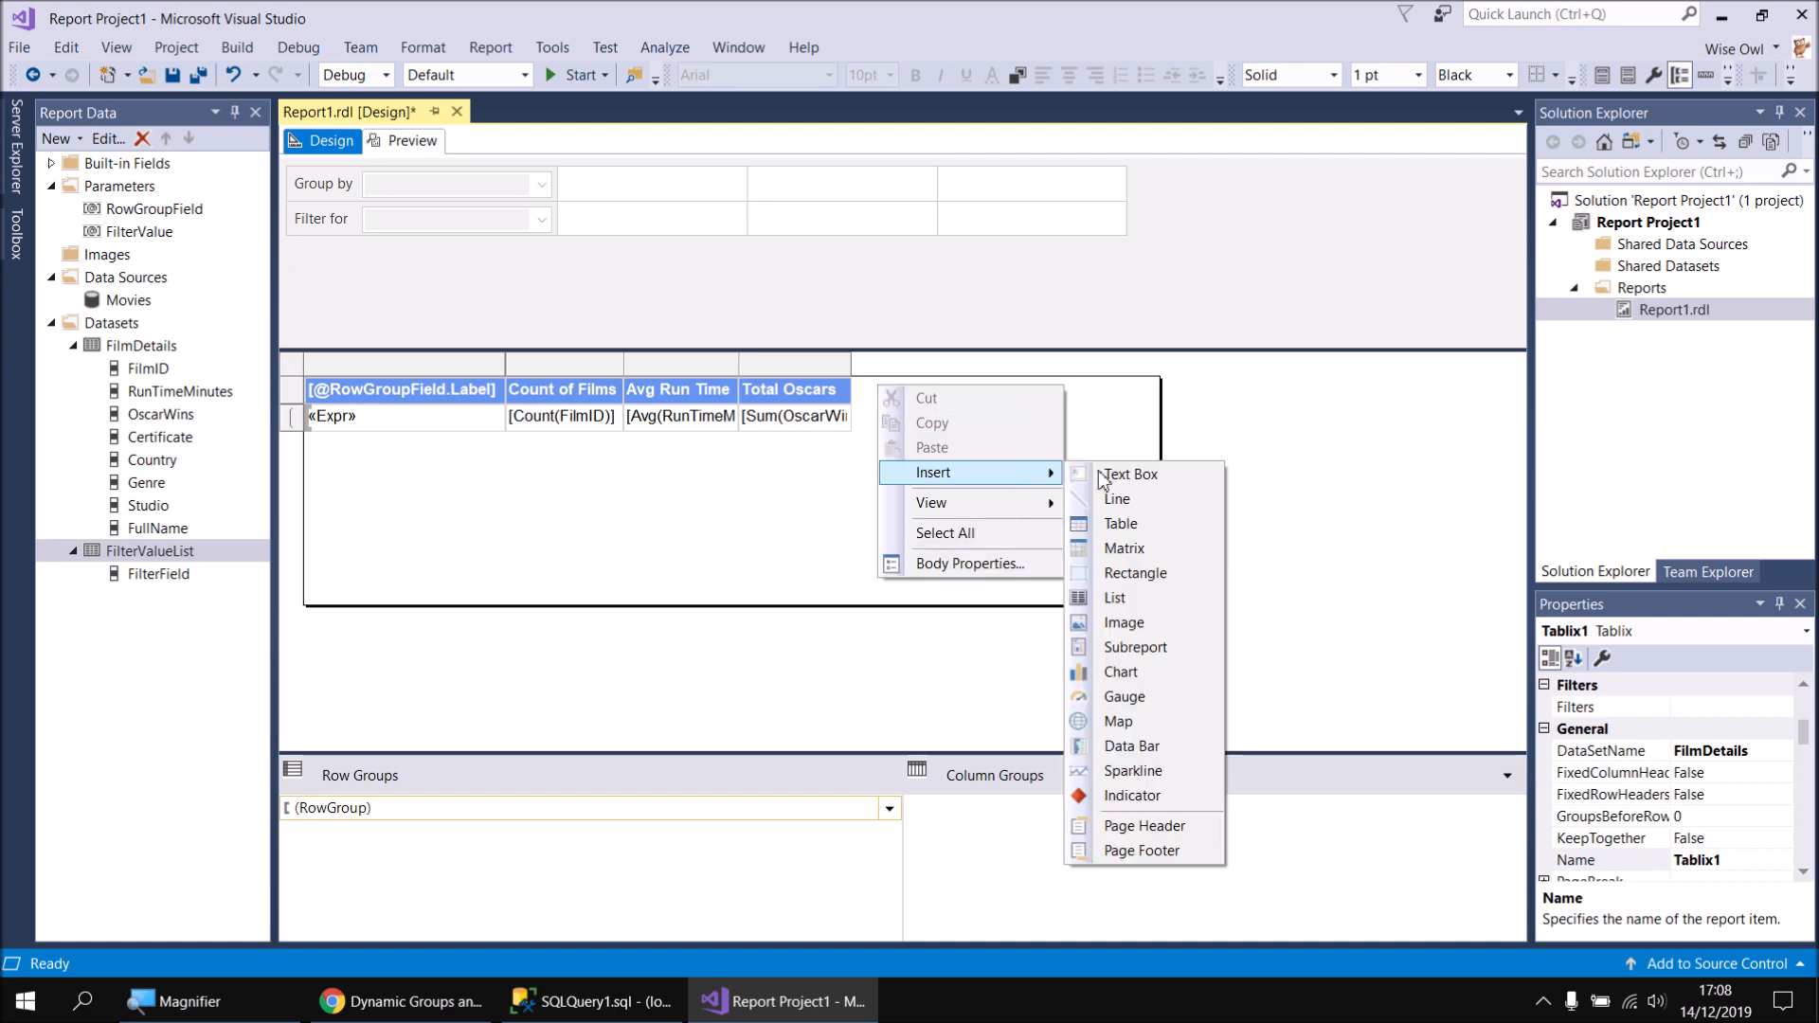
left_click(1120, 671)
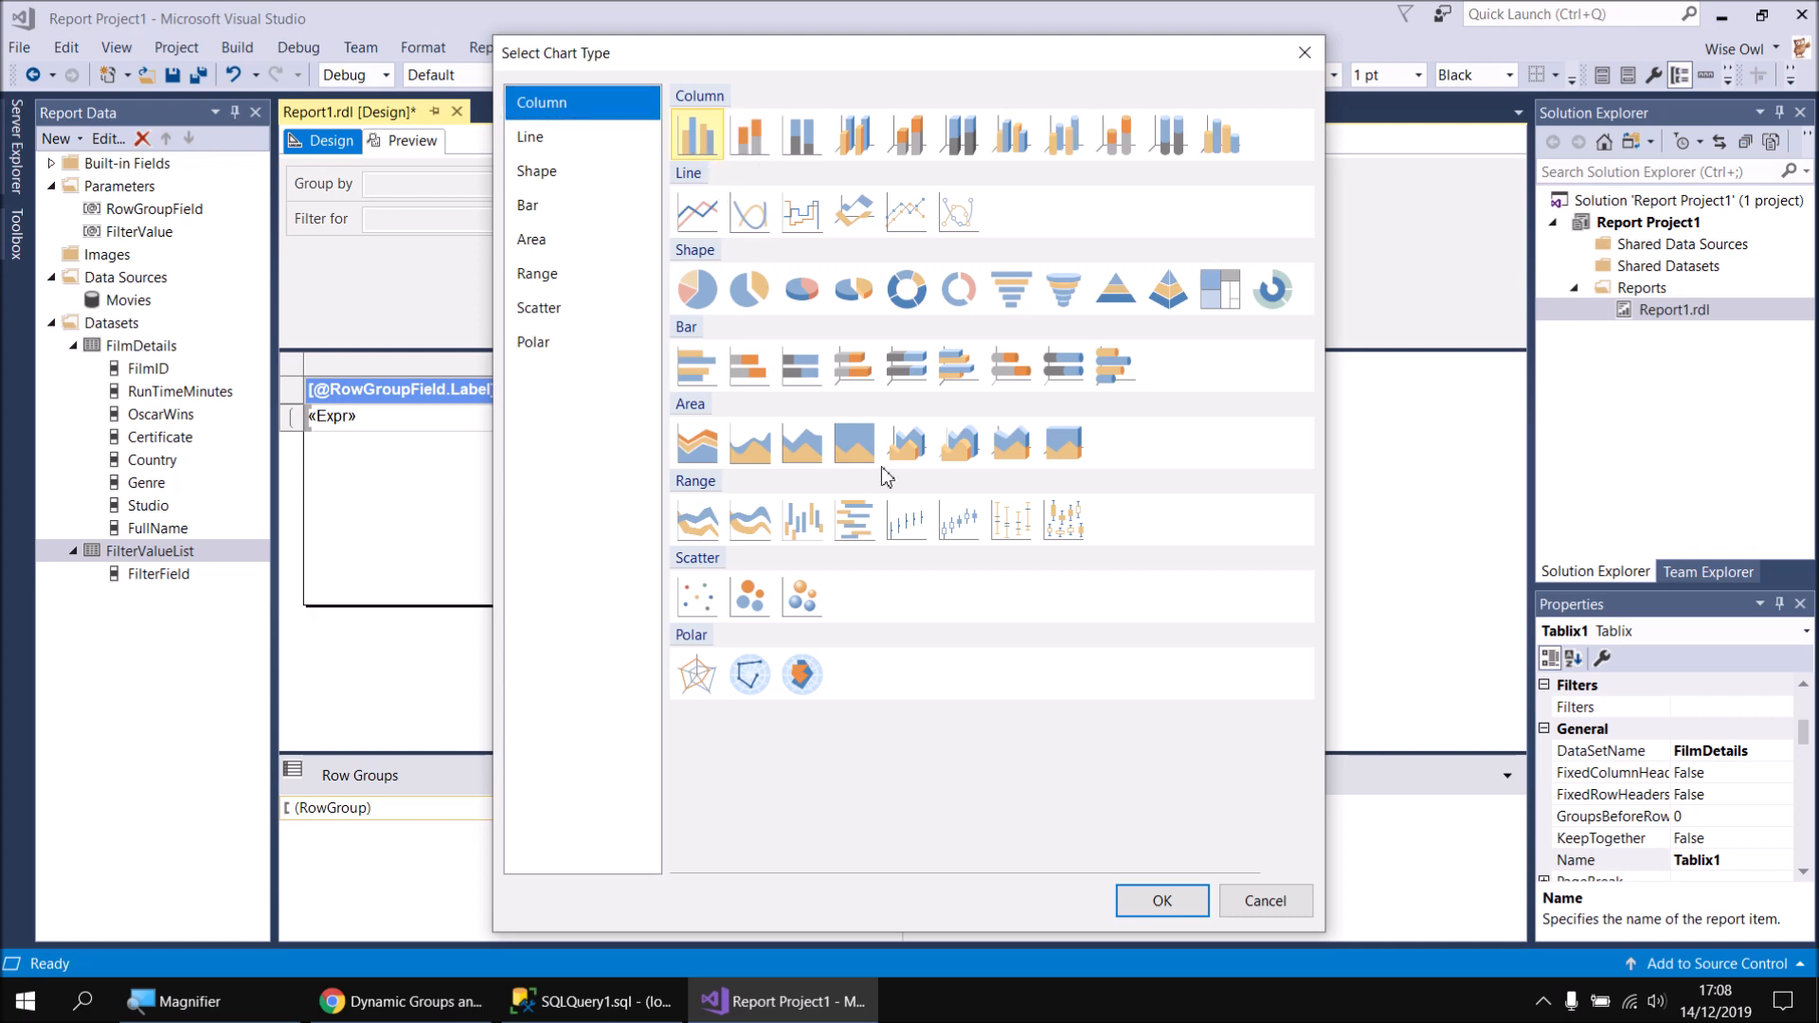
left_click(1156, 908)
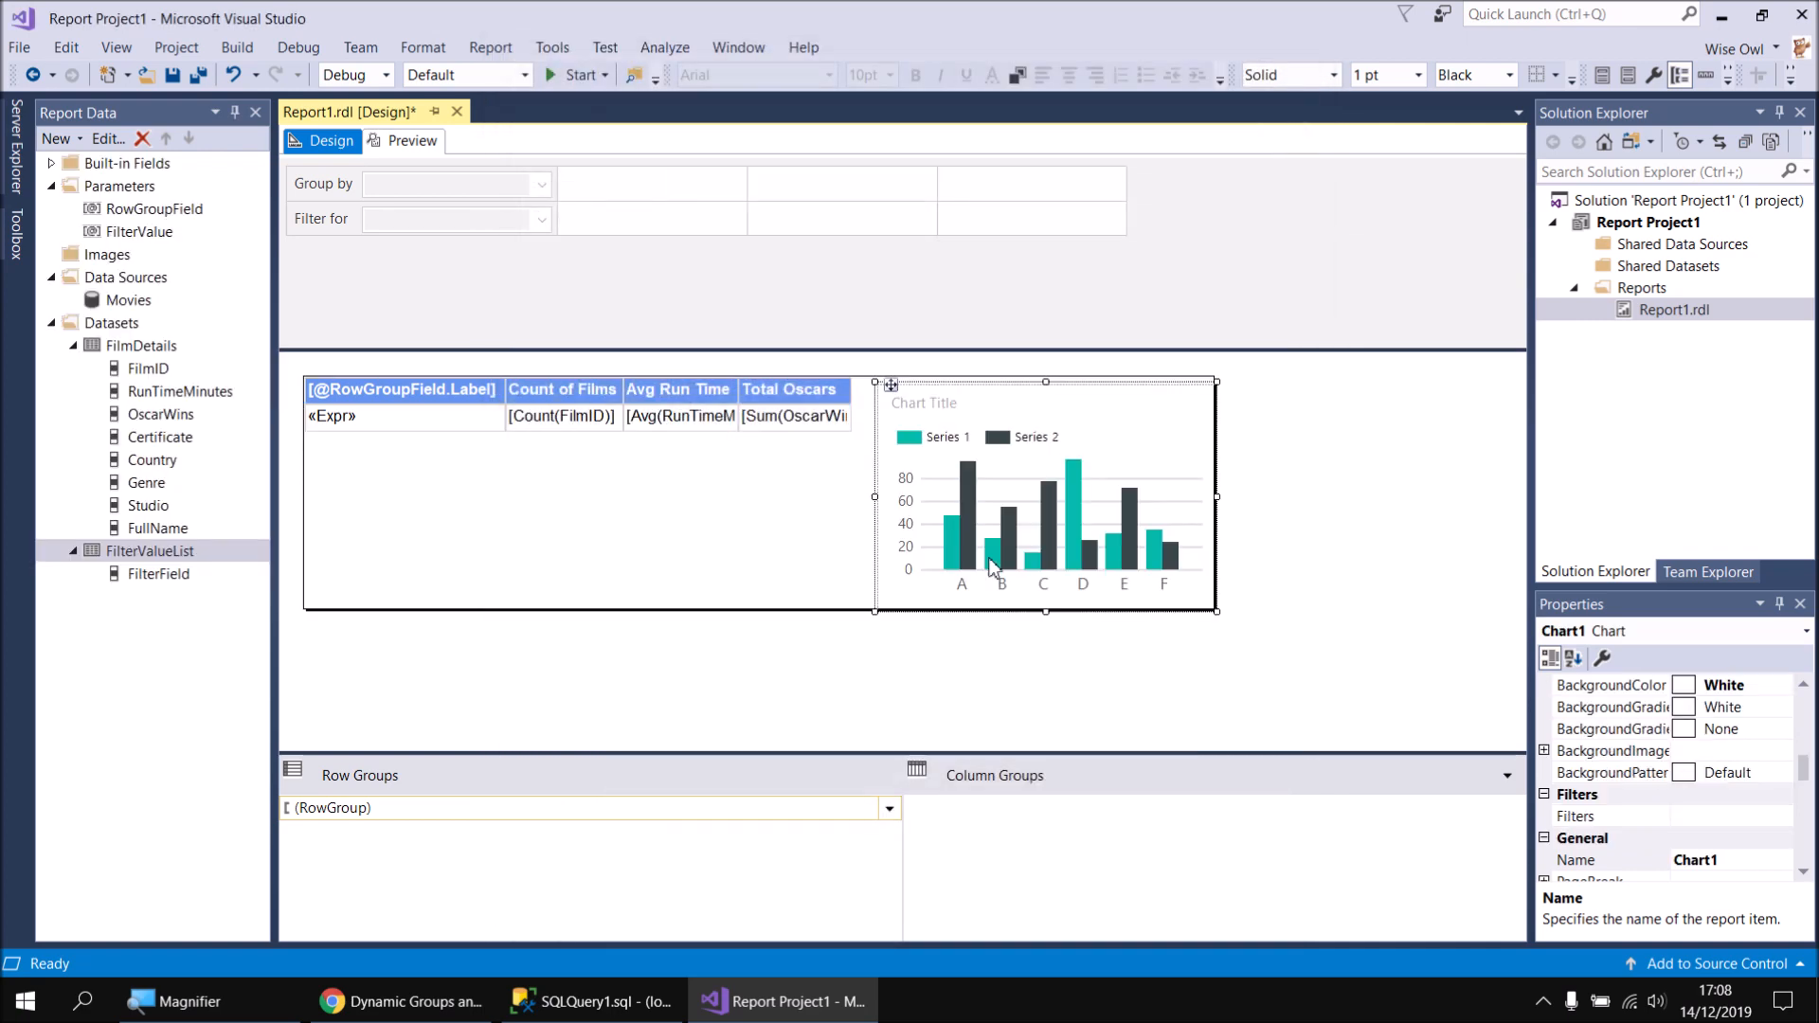
left_click_drag(888, 385, 888, 377)
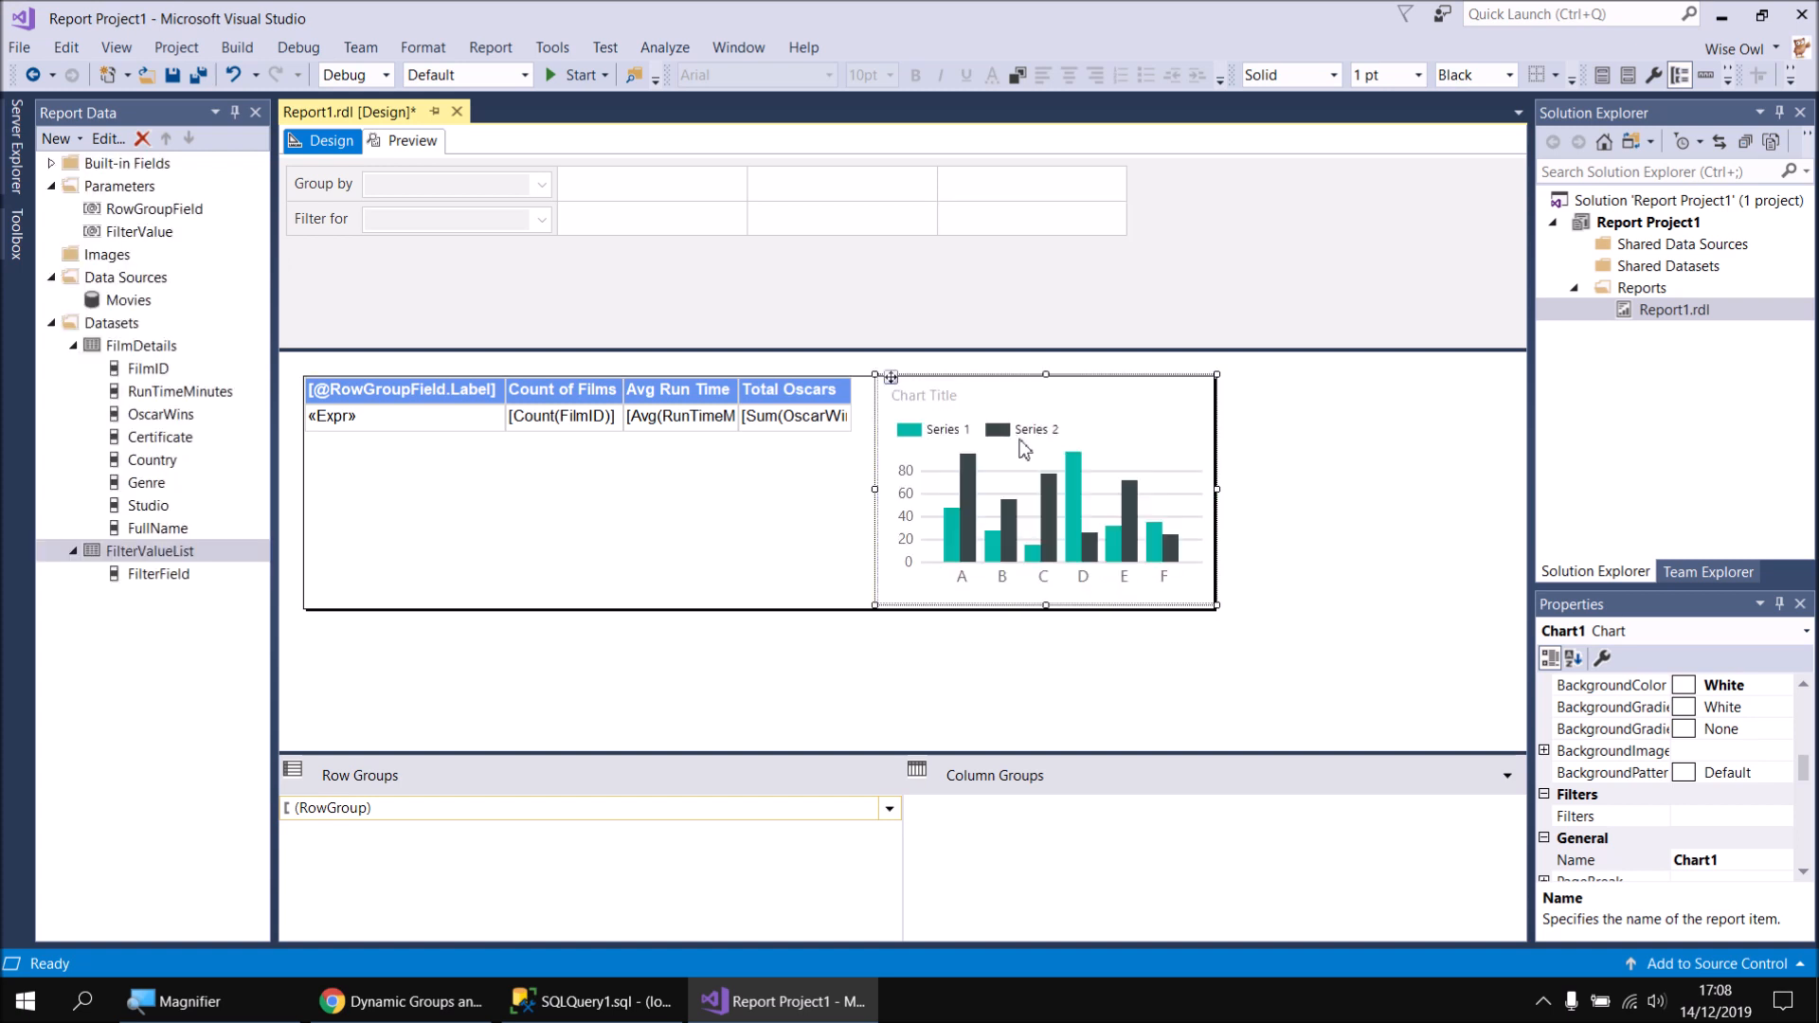
Replace the chart's (Details) category grouping with a group on the expression =Fields(Parameters!RowGroupField.Value).Value
left_click(1137, 441)
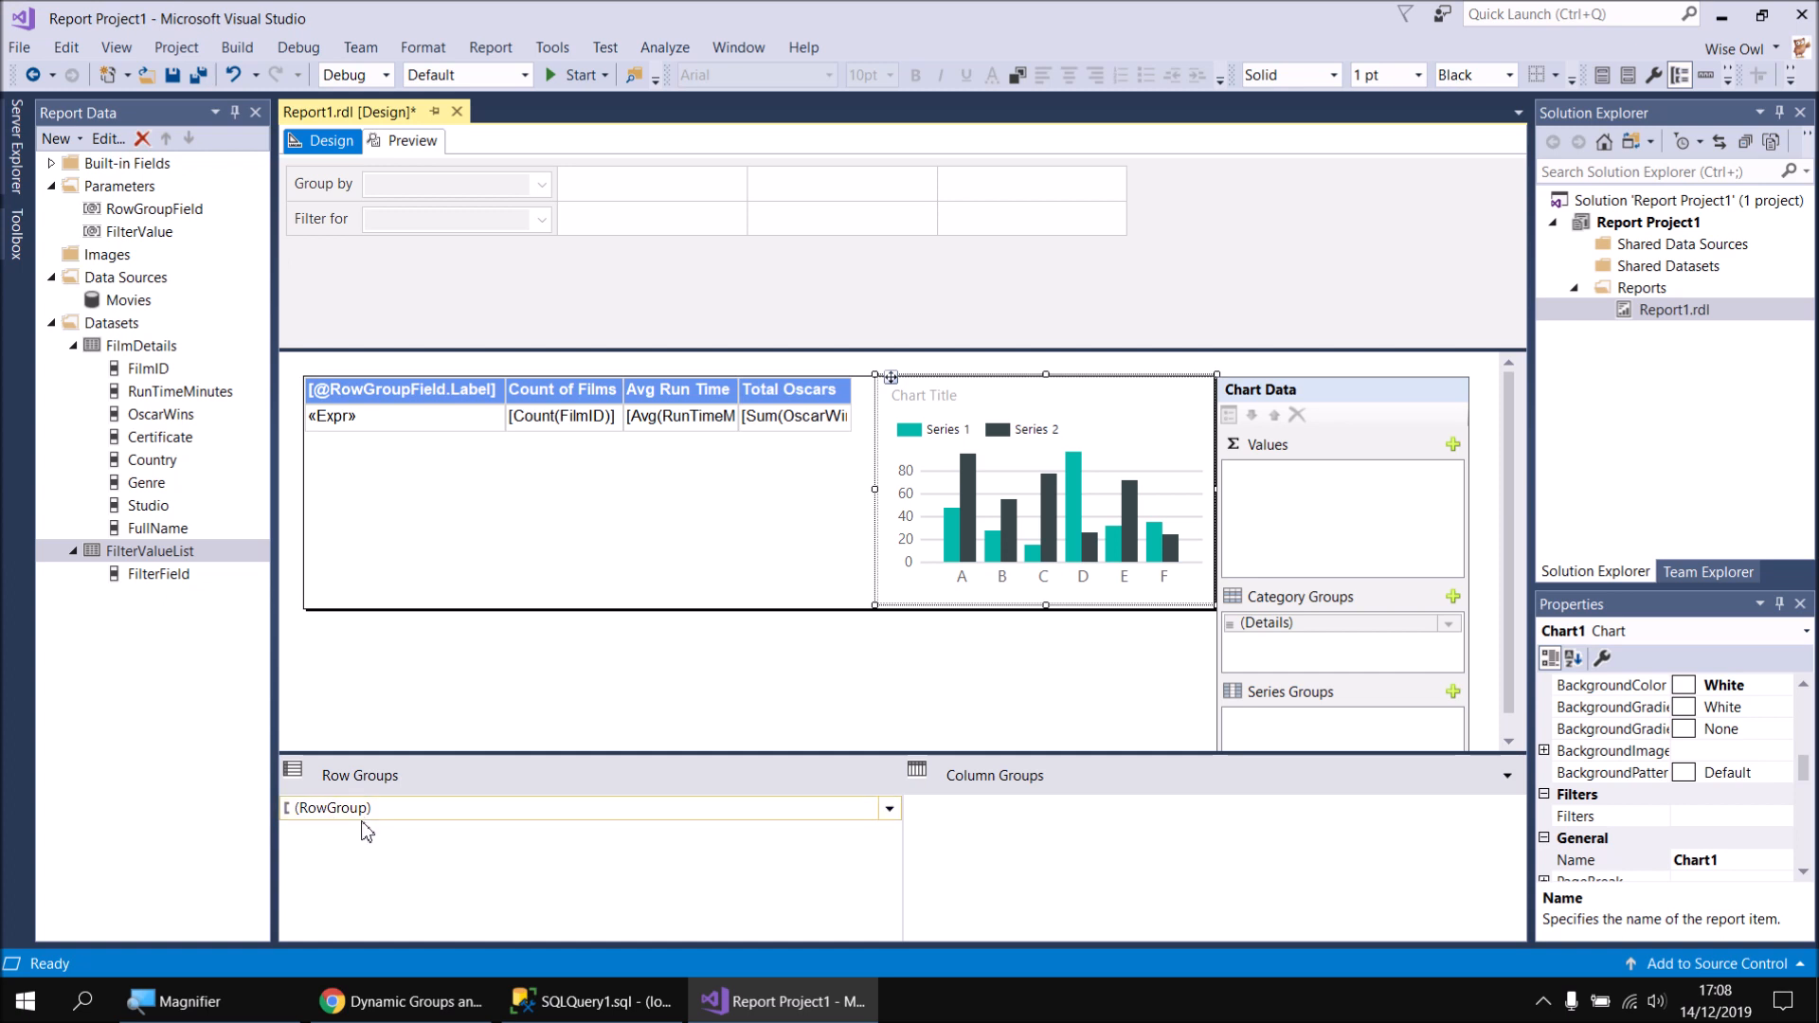
right_click(1312, 631)
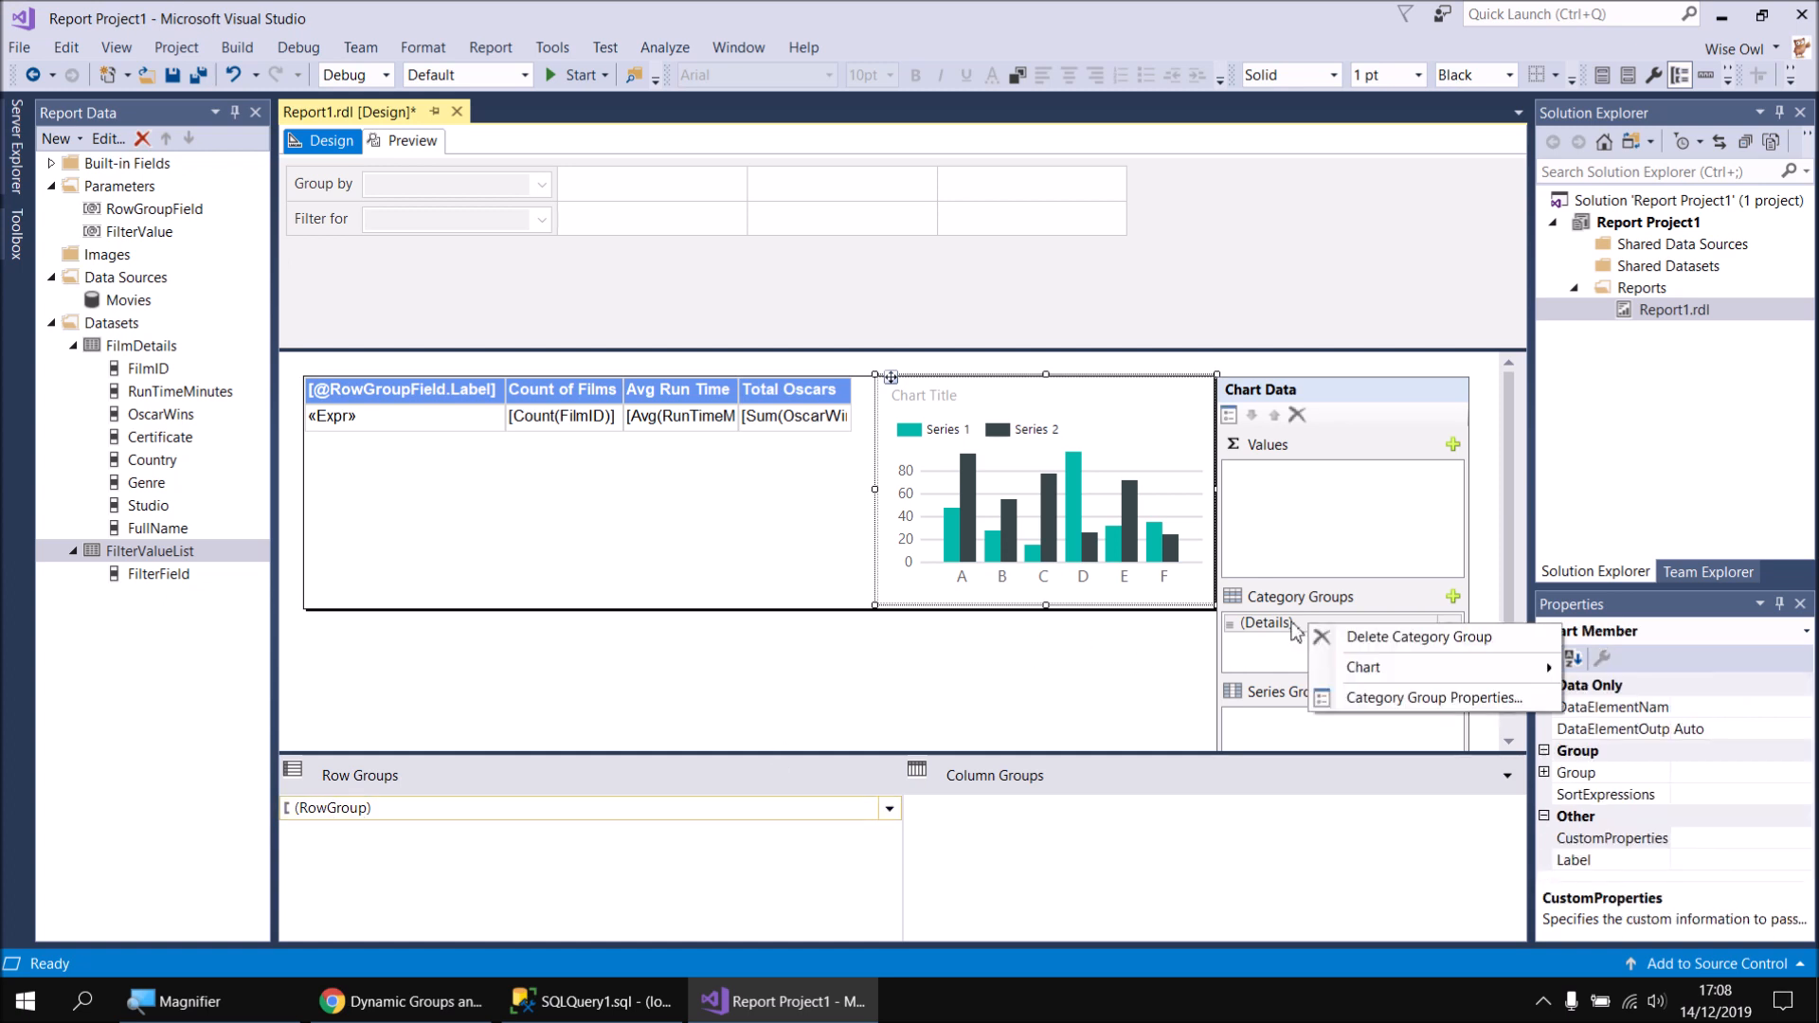
left_click(1359, 705)
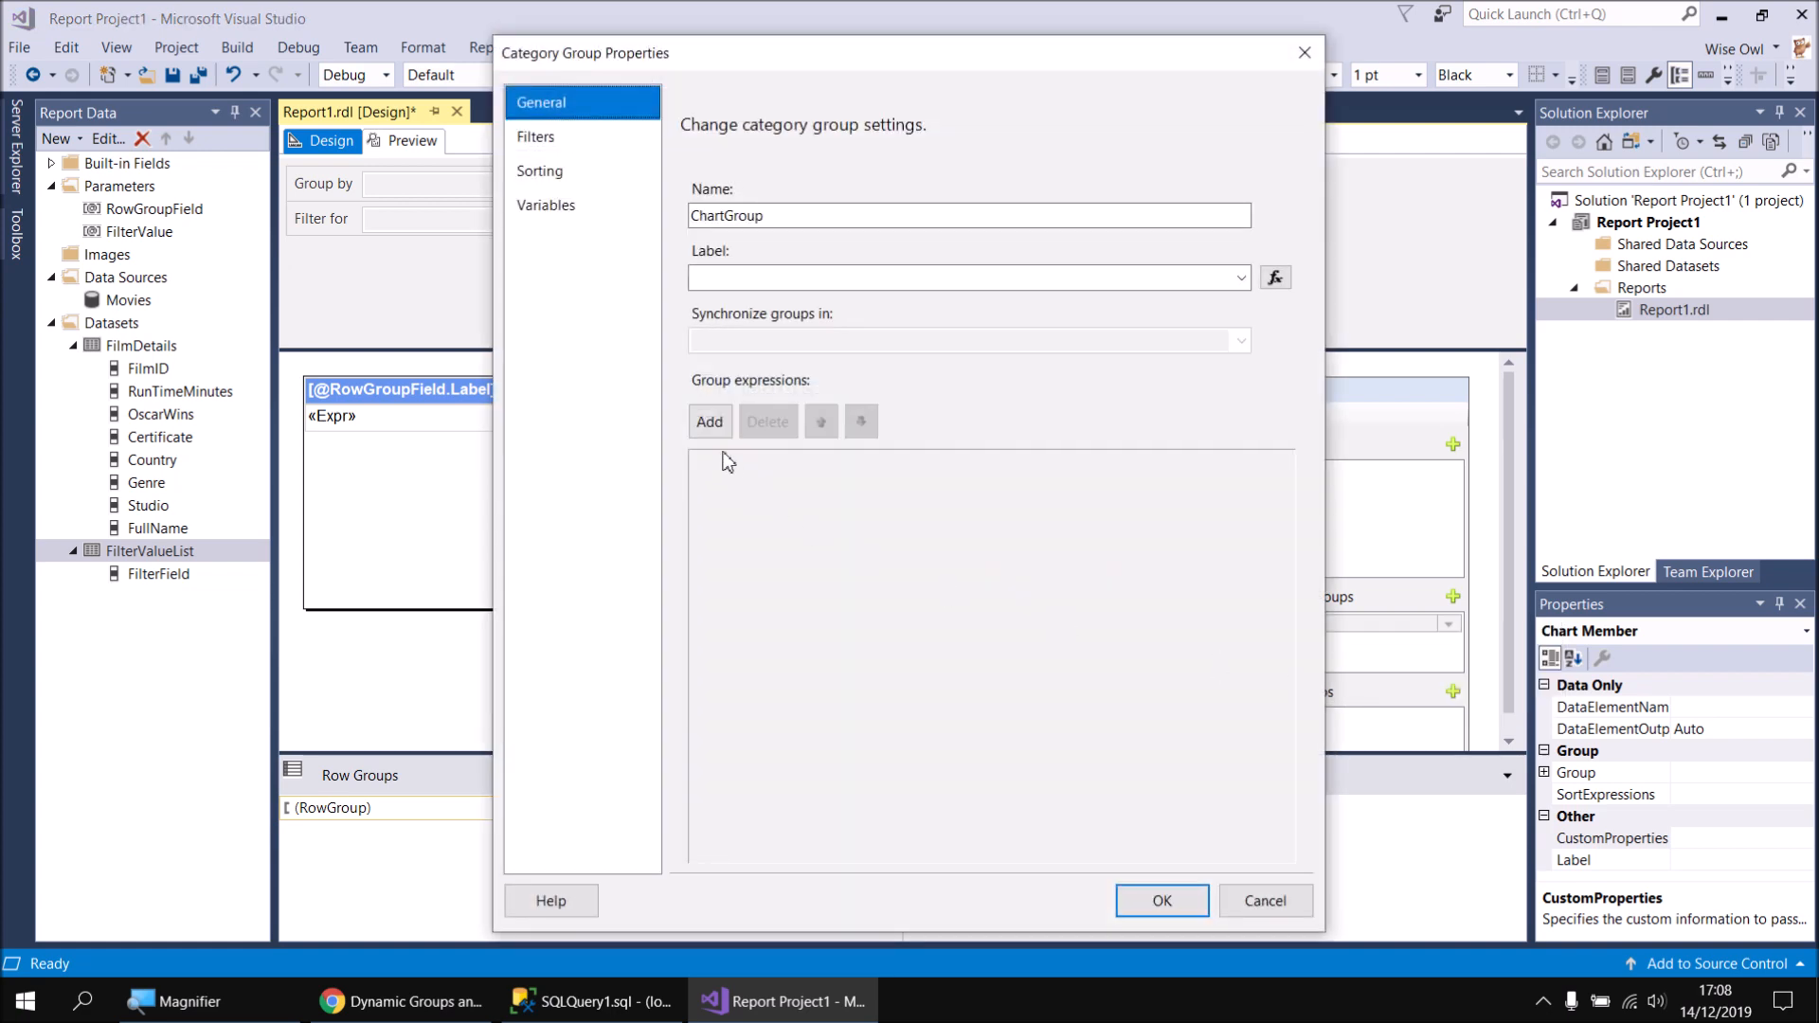
left_click(711, 424)
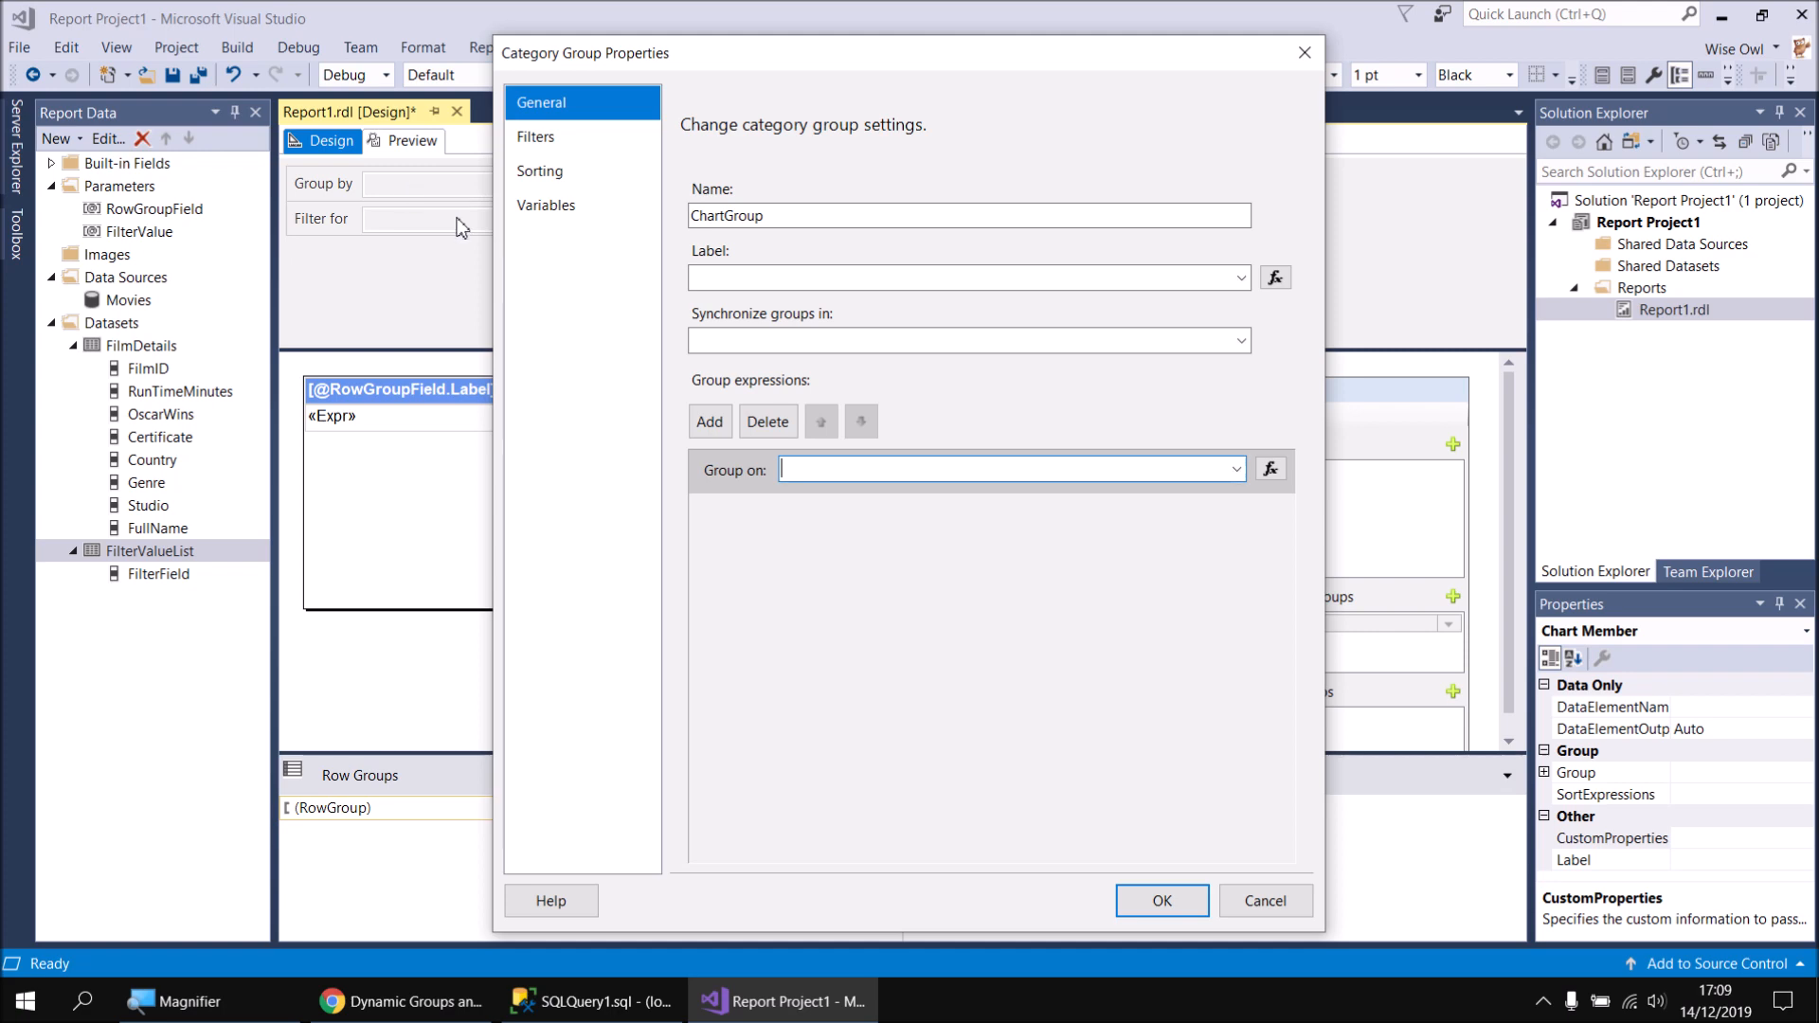
left_click(1271, 472)
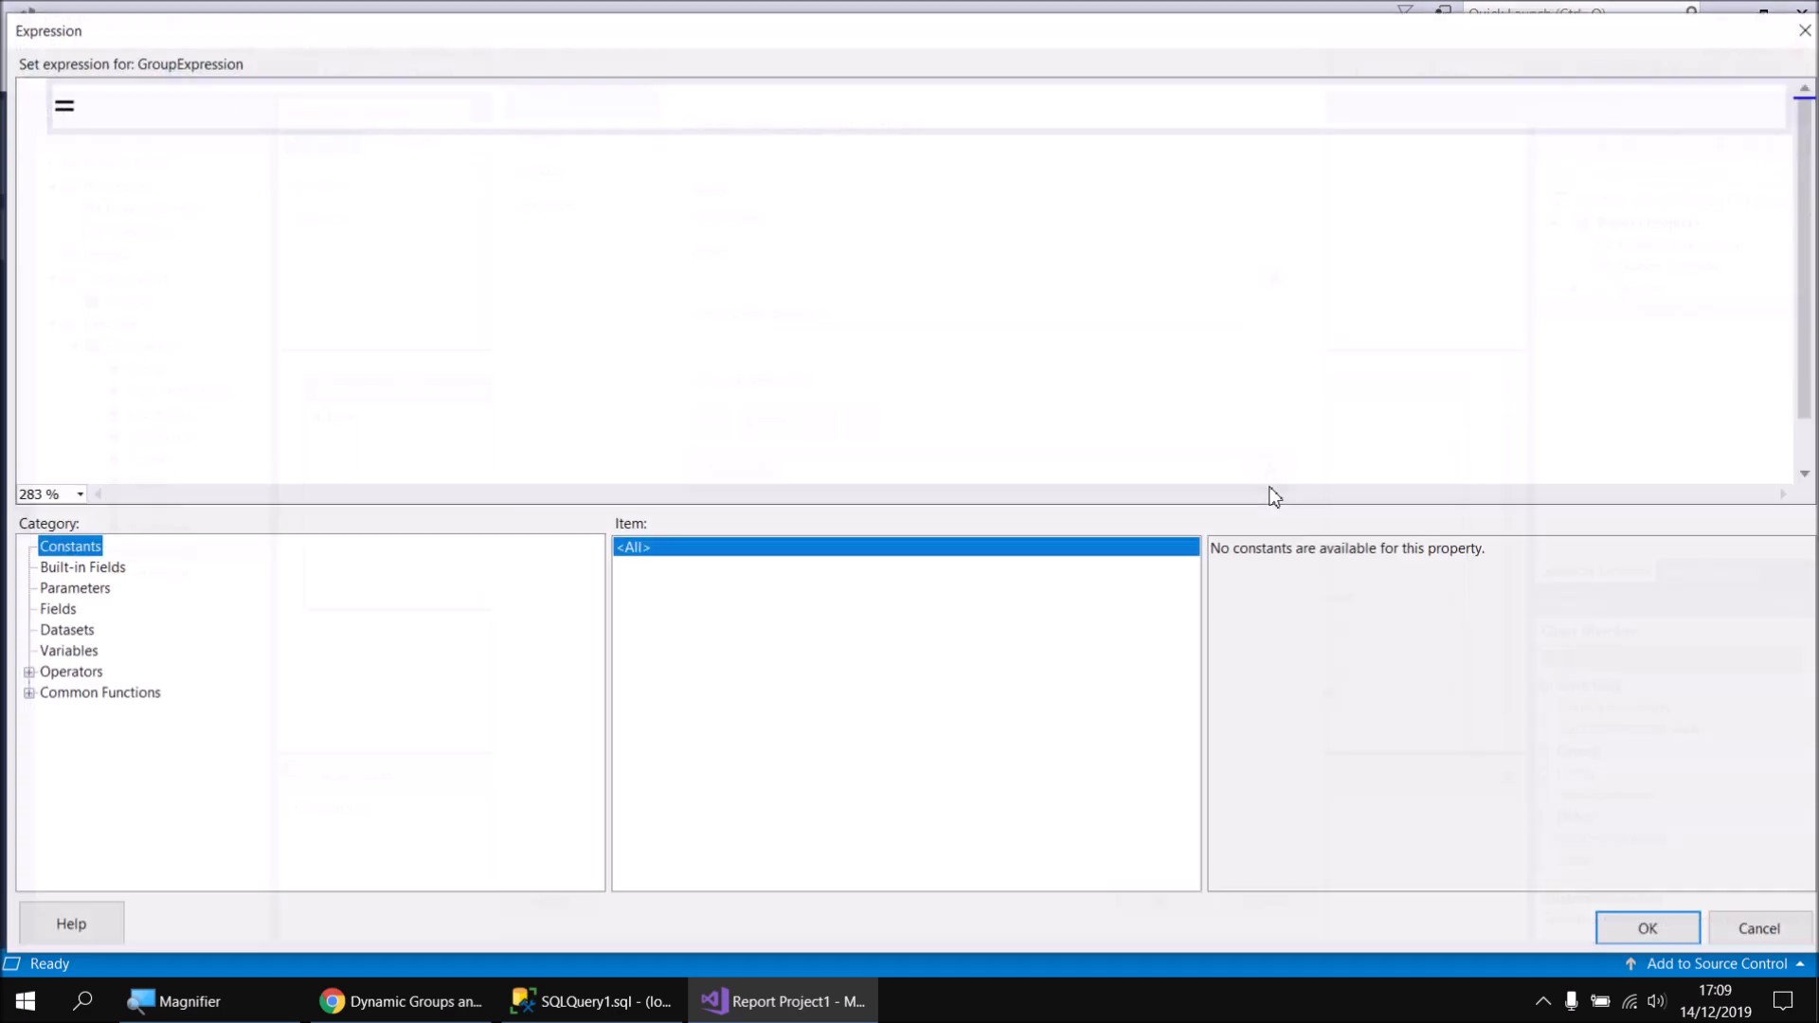
type("Fields(")
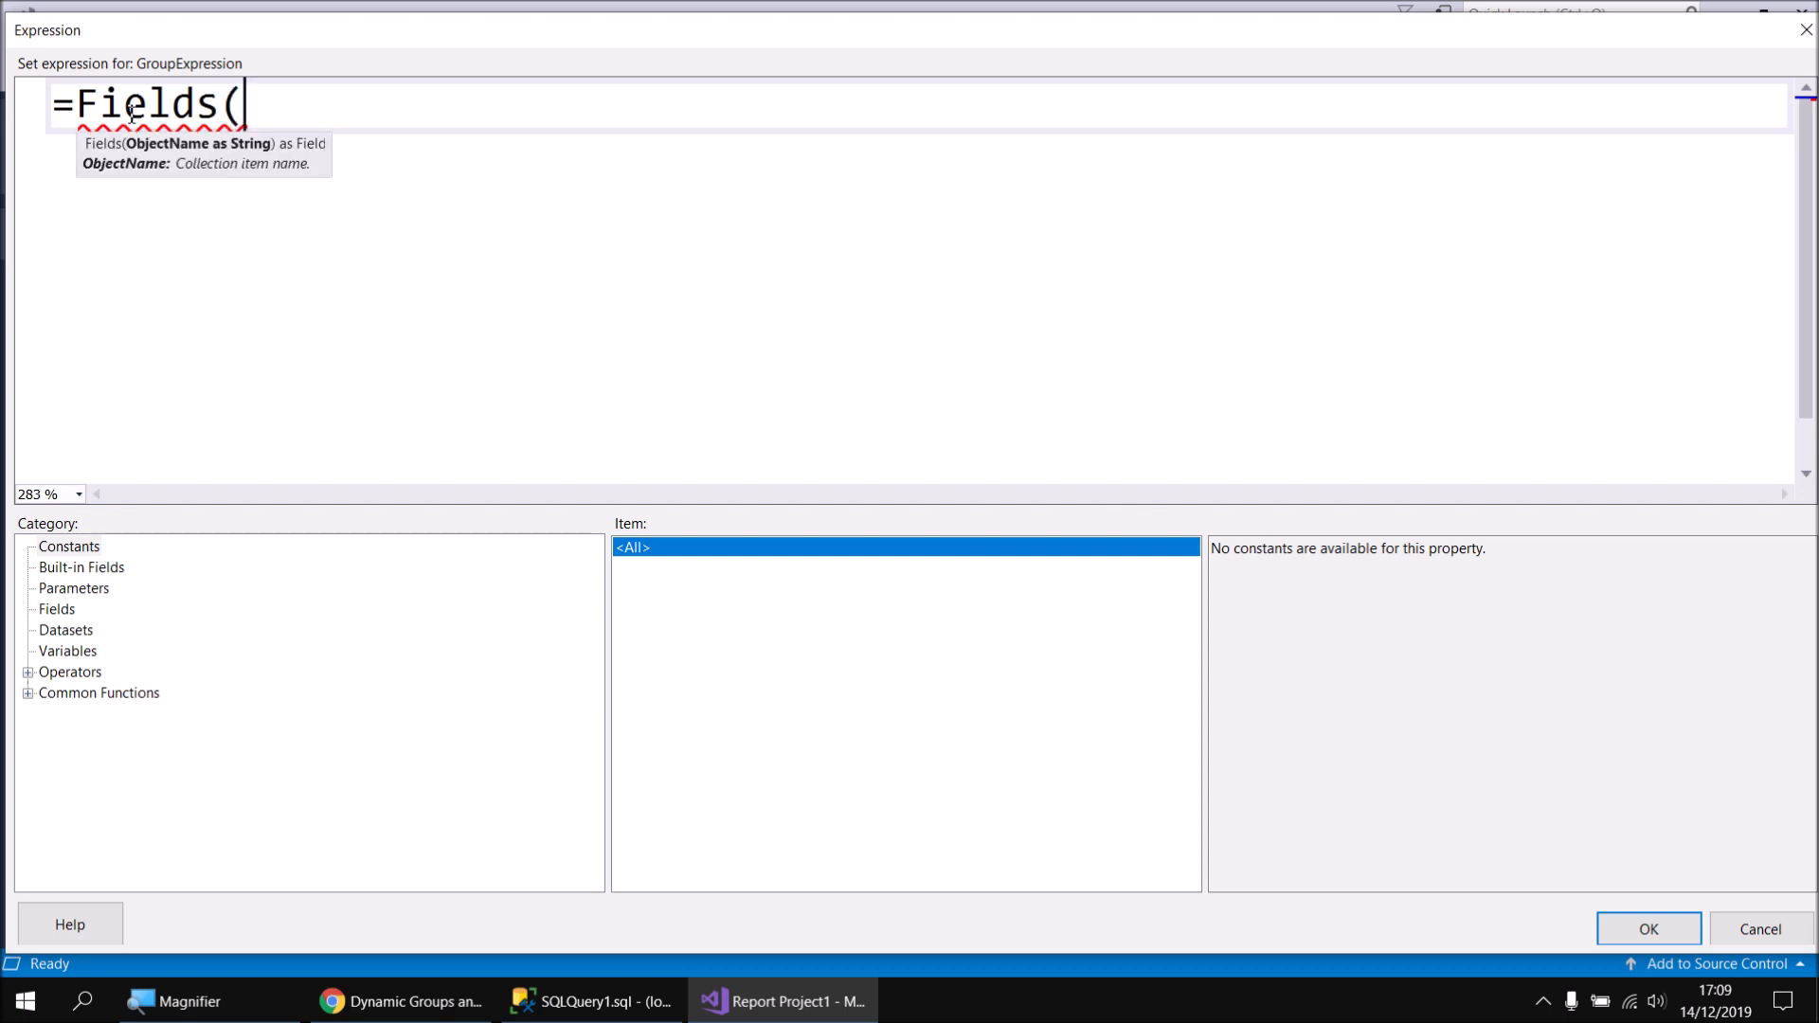
left_click(85, 590)
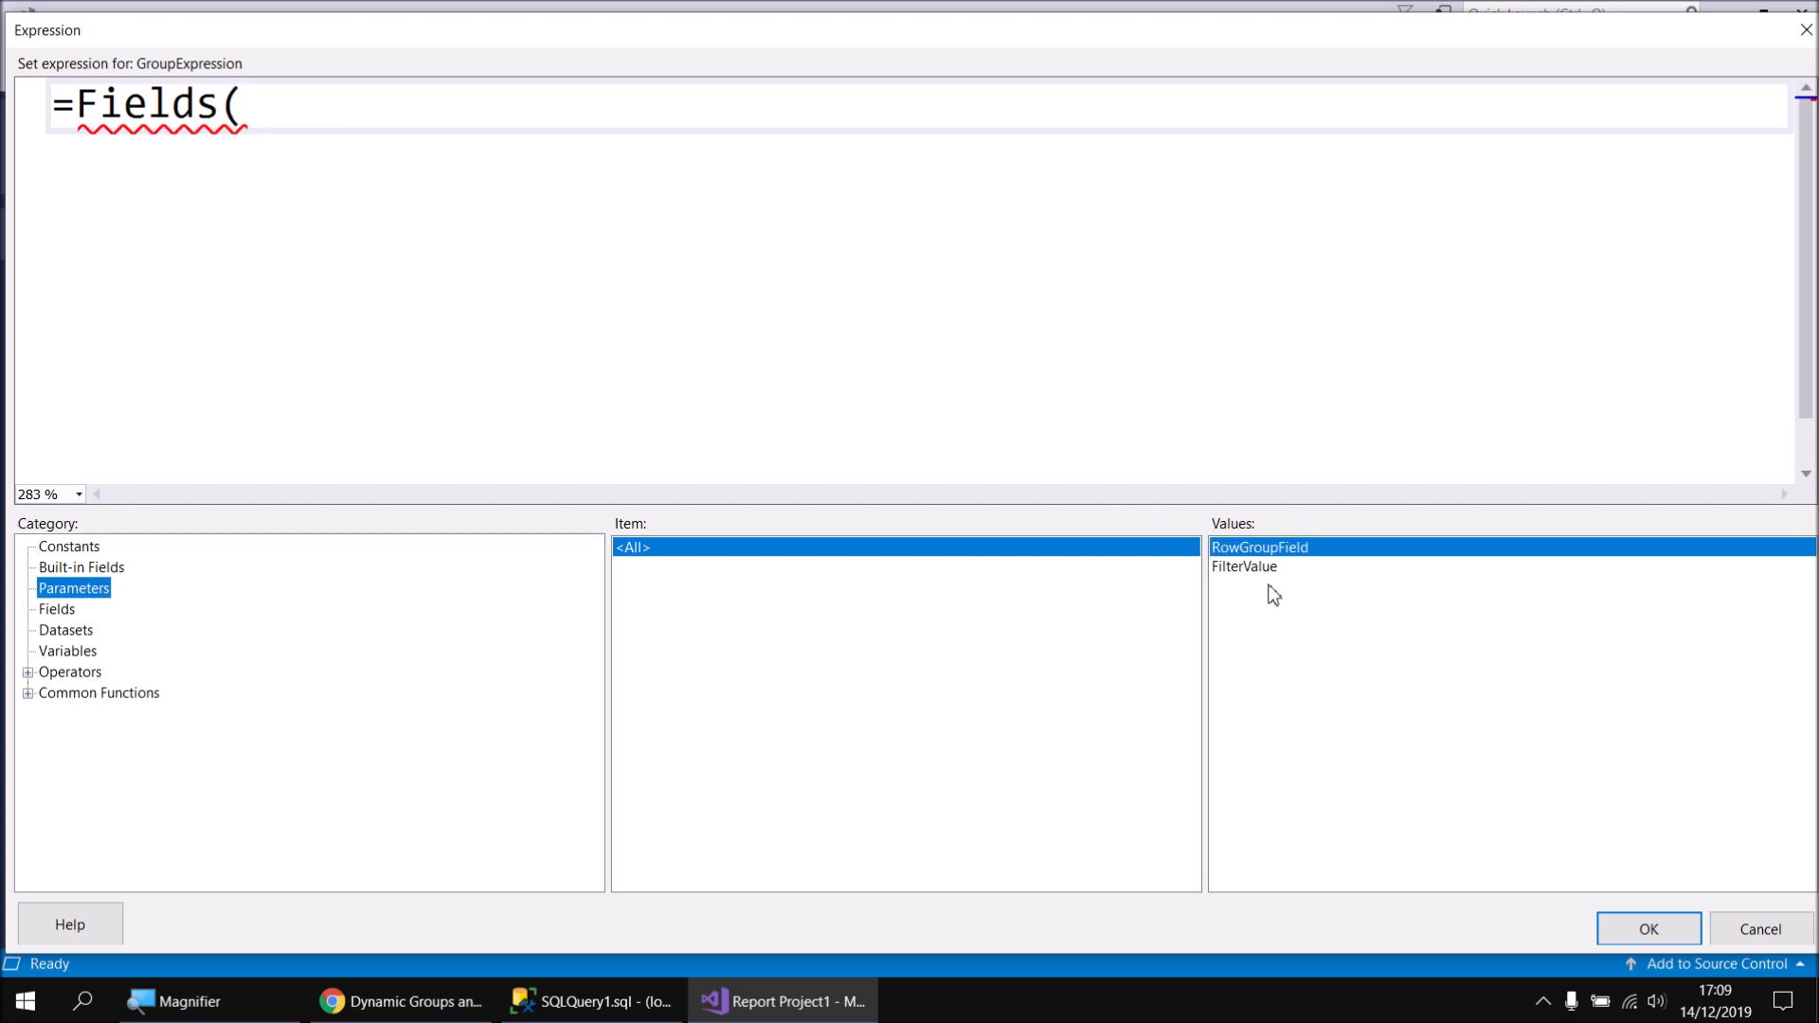
double_click(1285, 550)
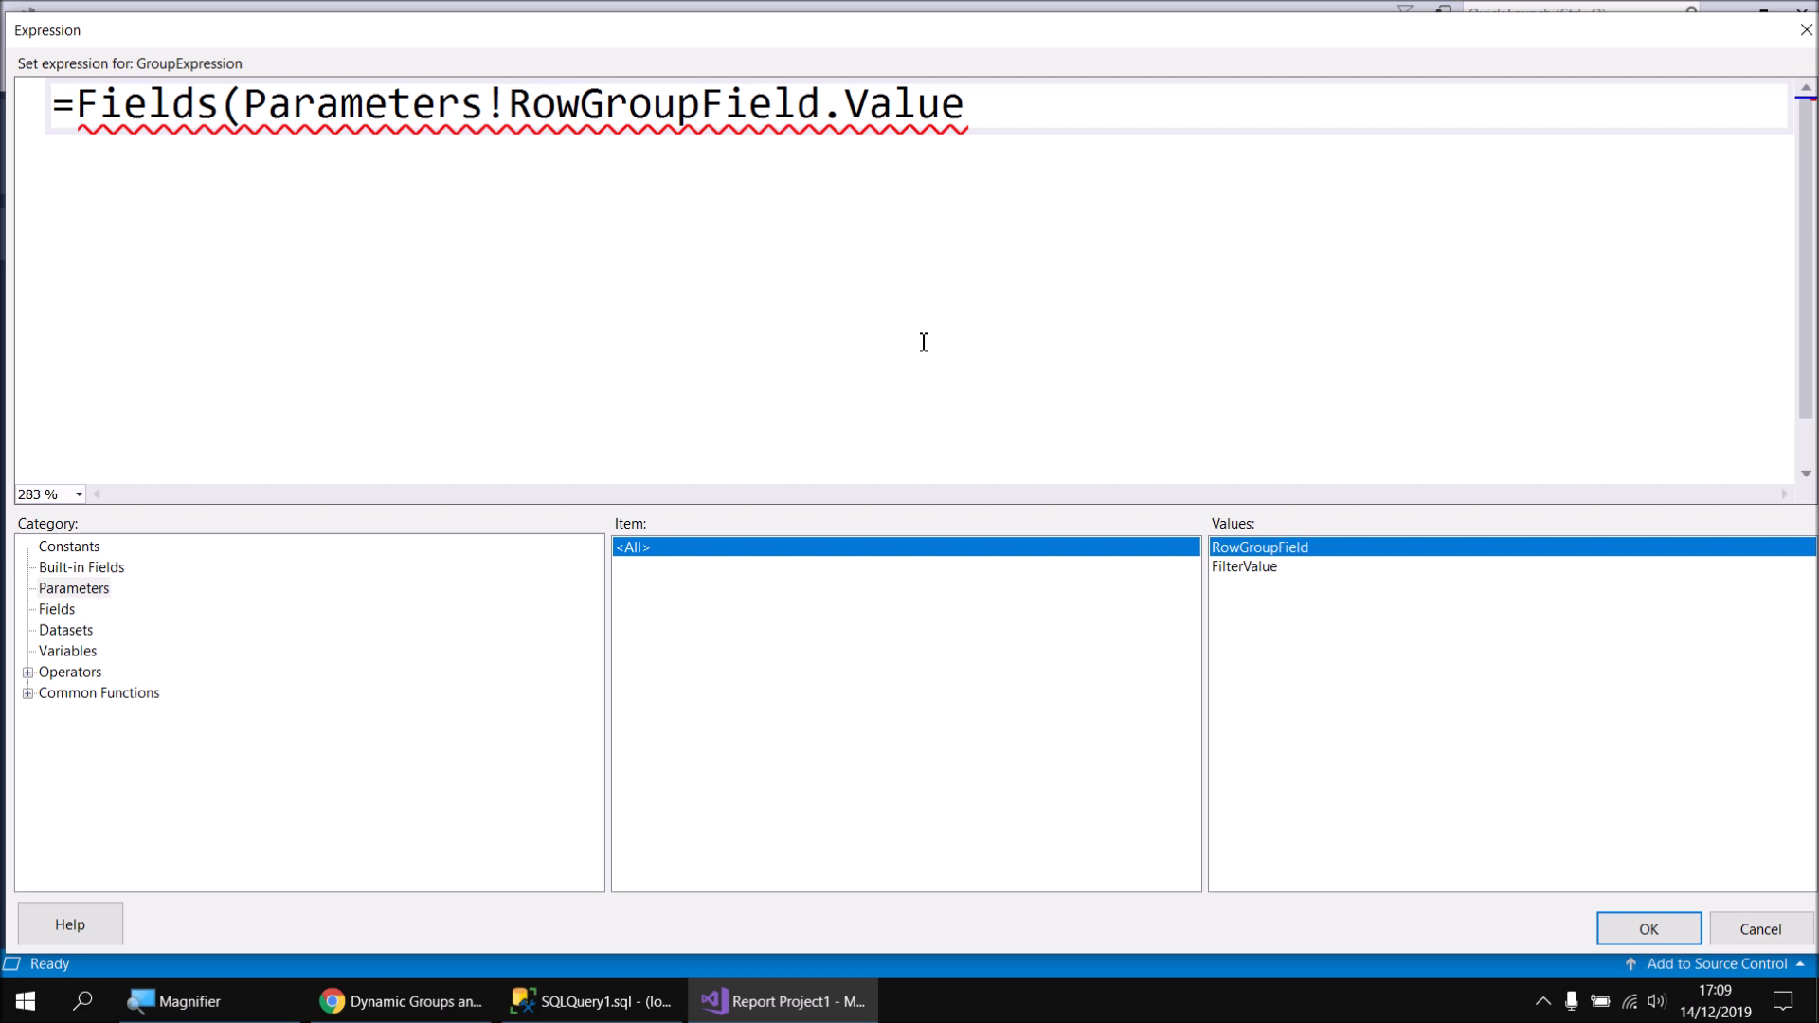
type(").Value")
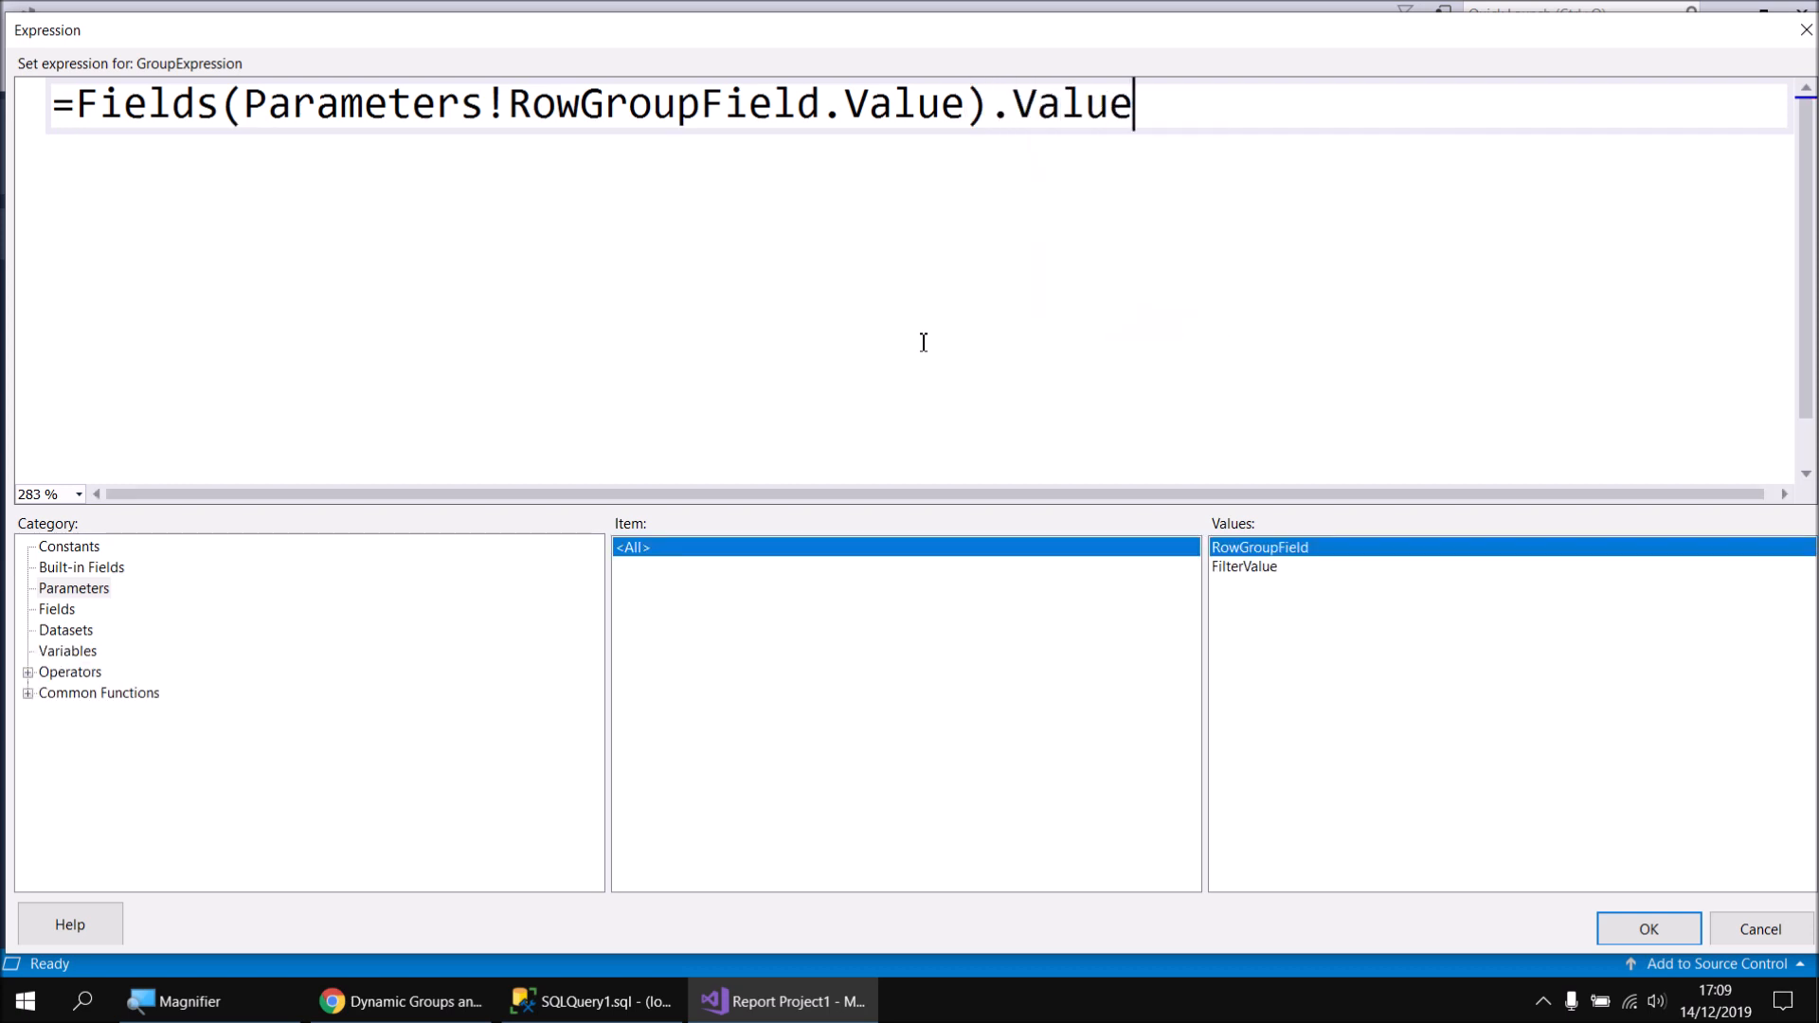
left_click(1648, 928)
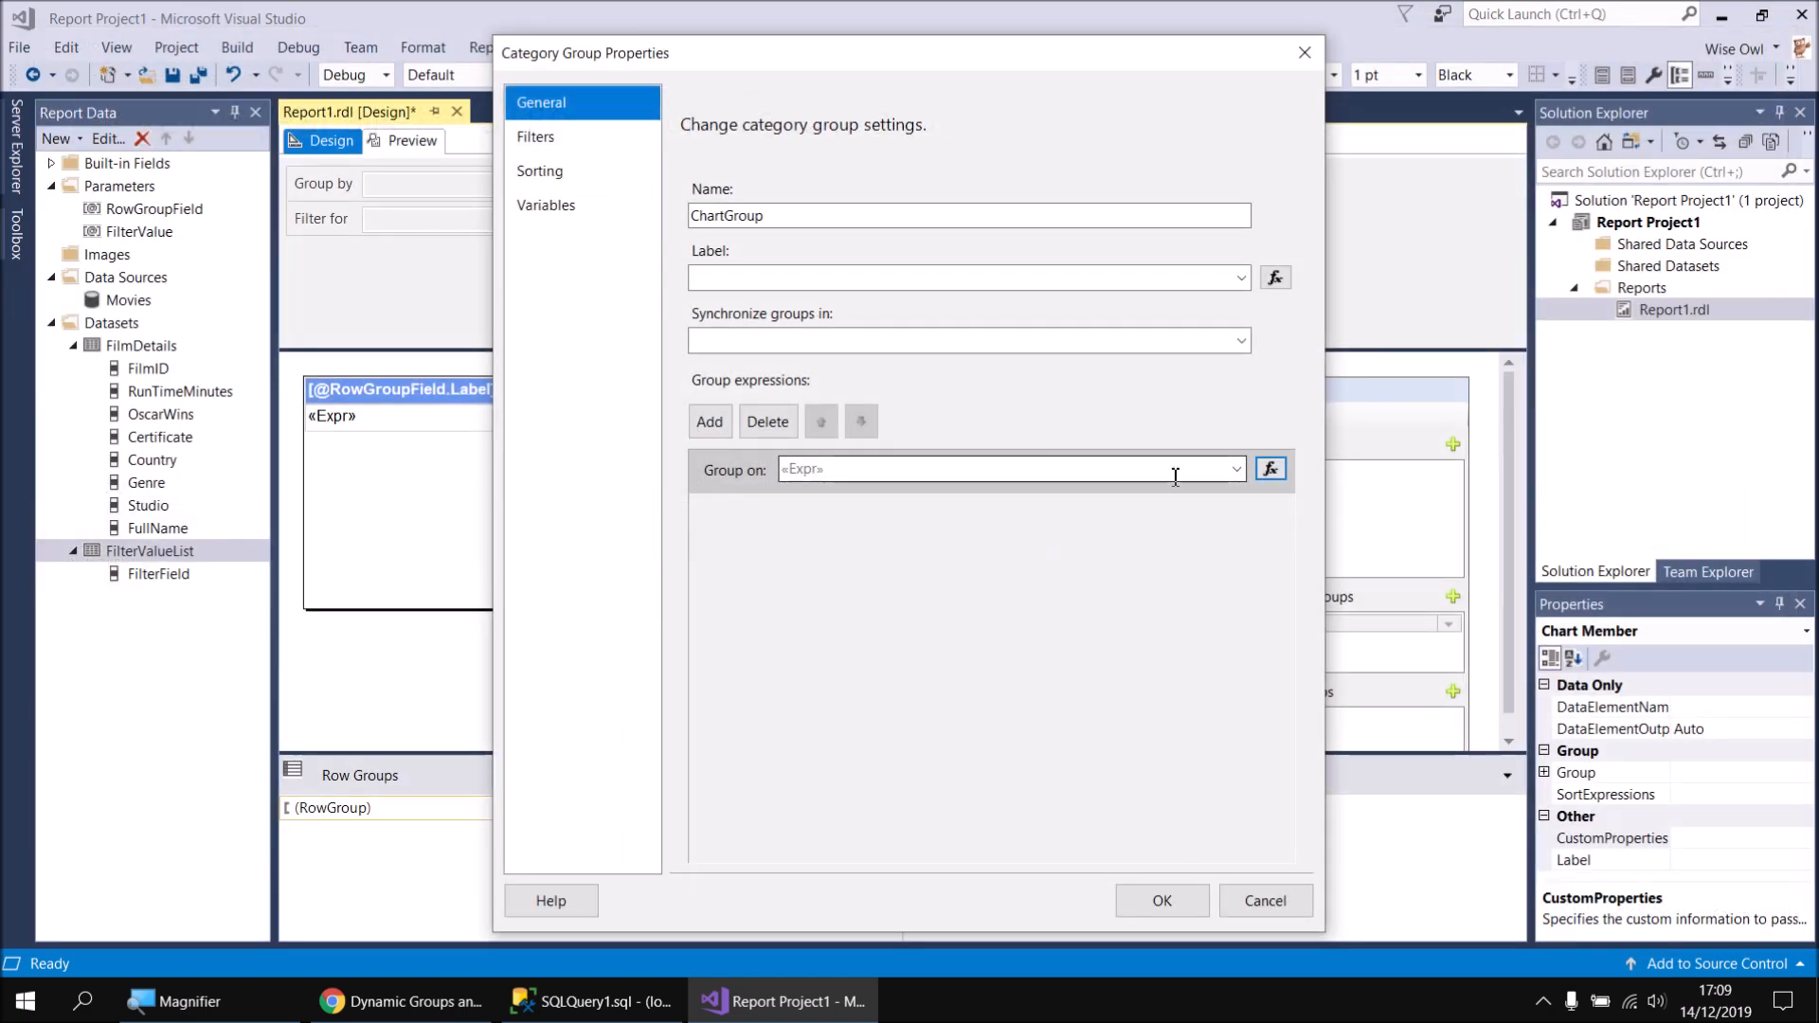
Sort the chart's category group A to Z by =Fields(Parameters!RowGroupField.Value).Value, and accept the group properties
left_click(563, 172)
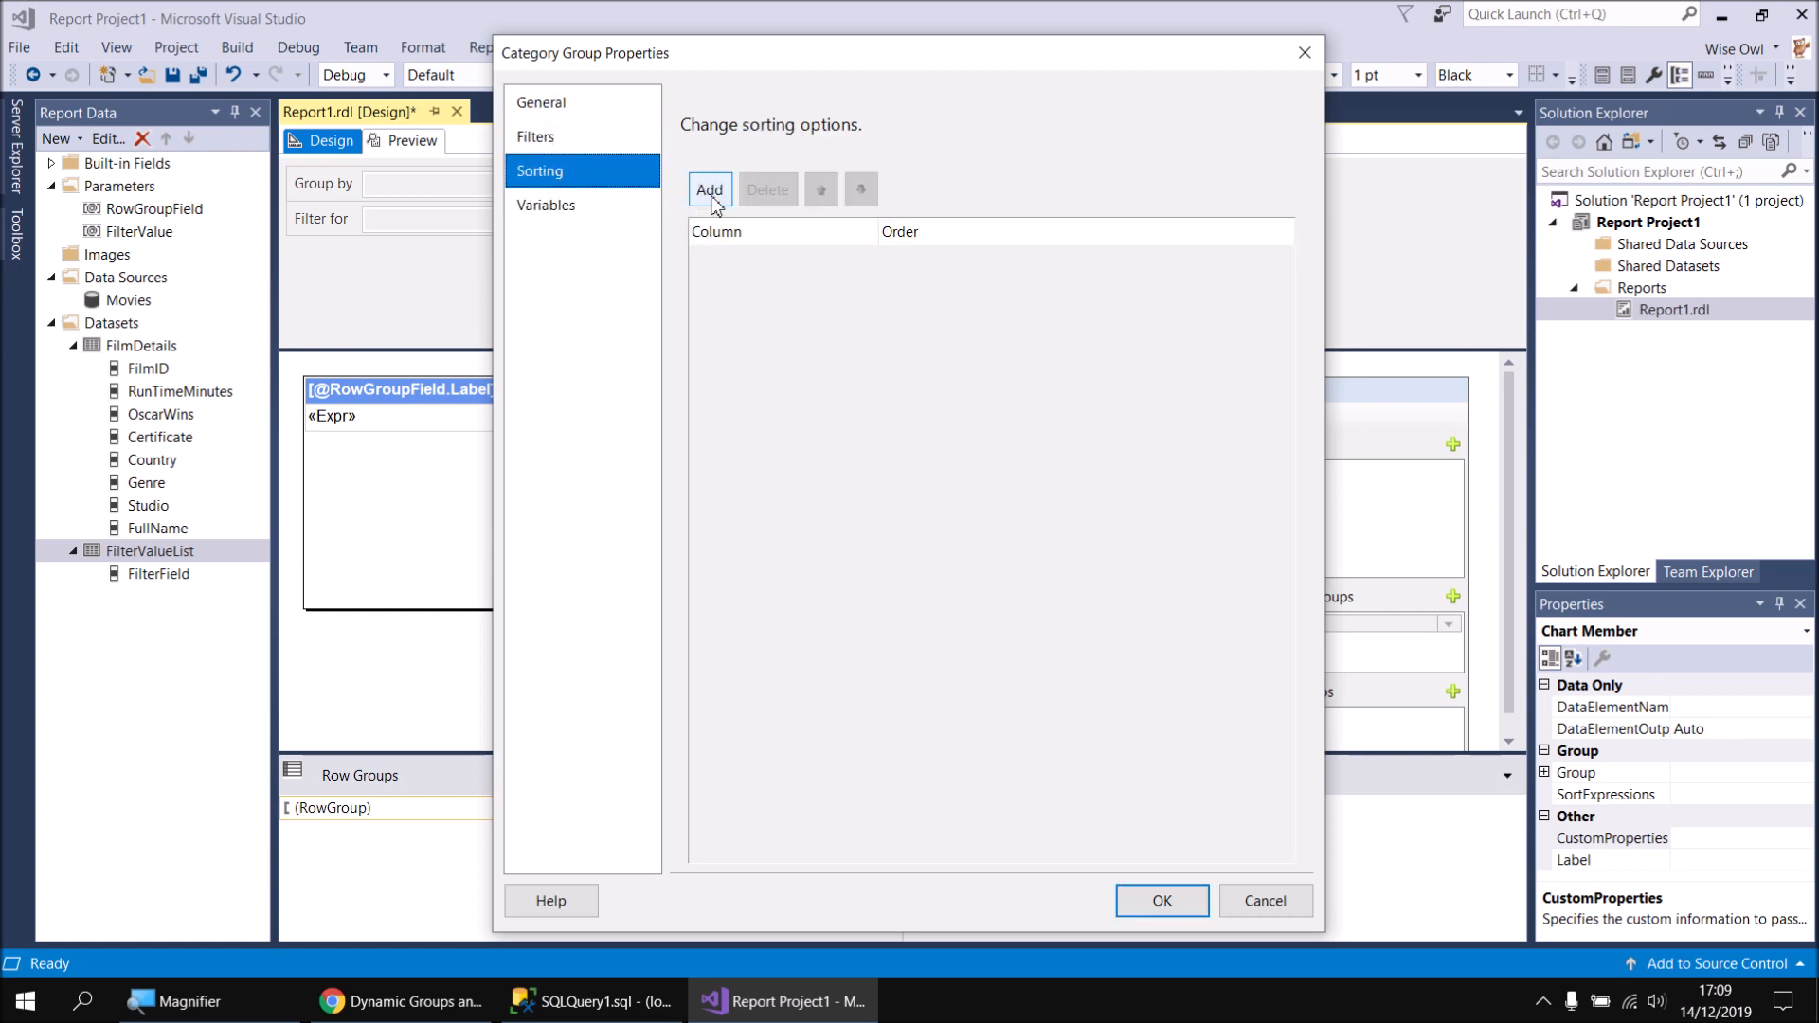
left_click(709, 190)
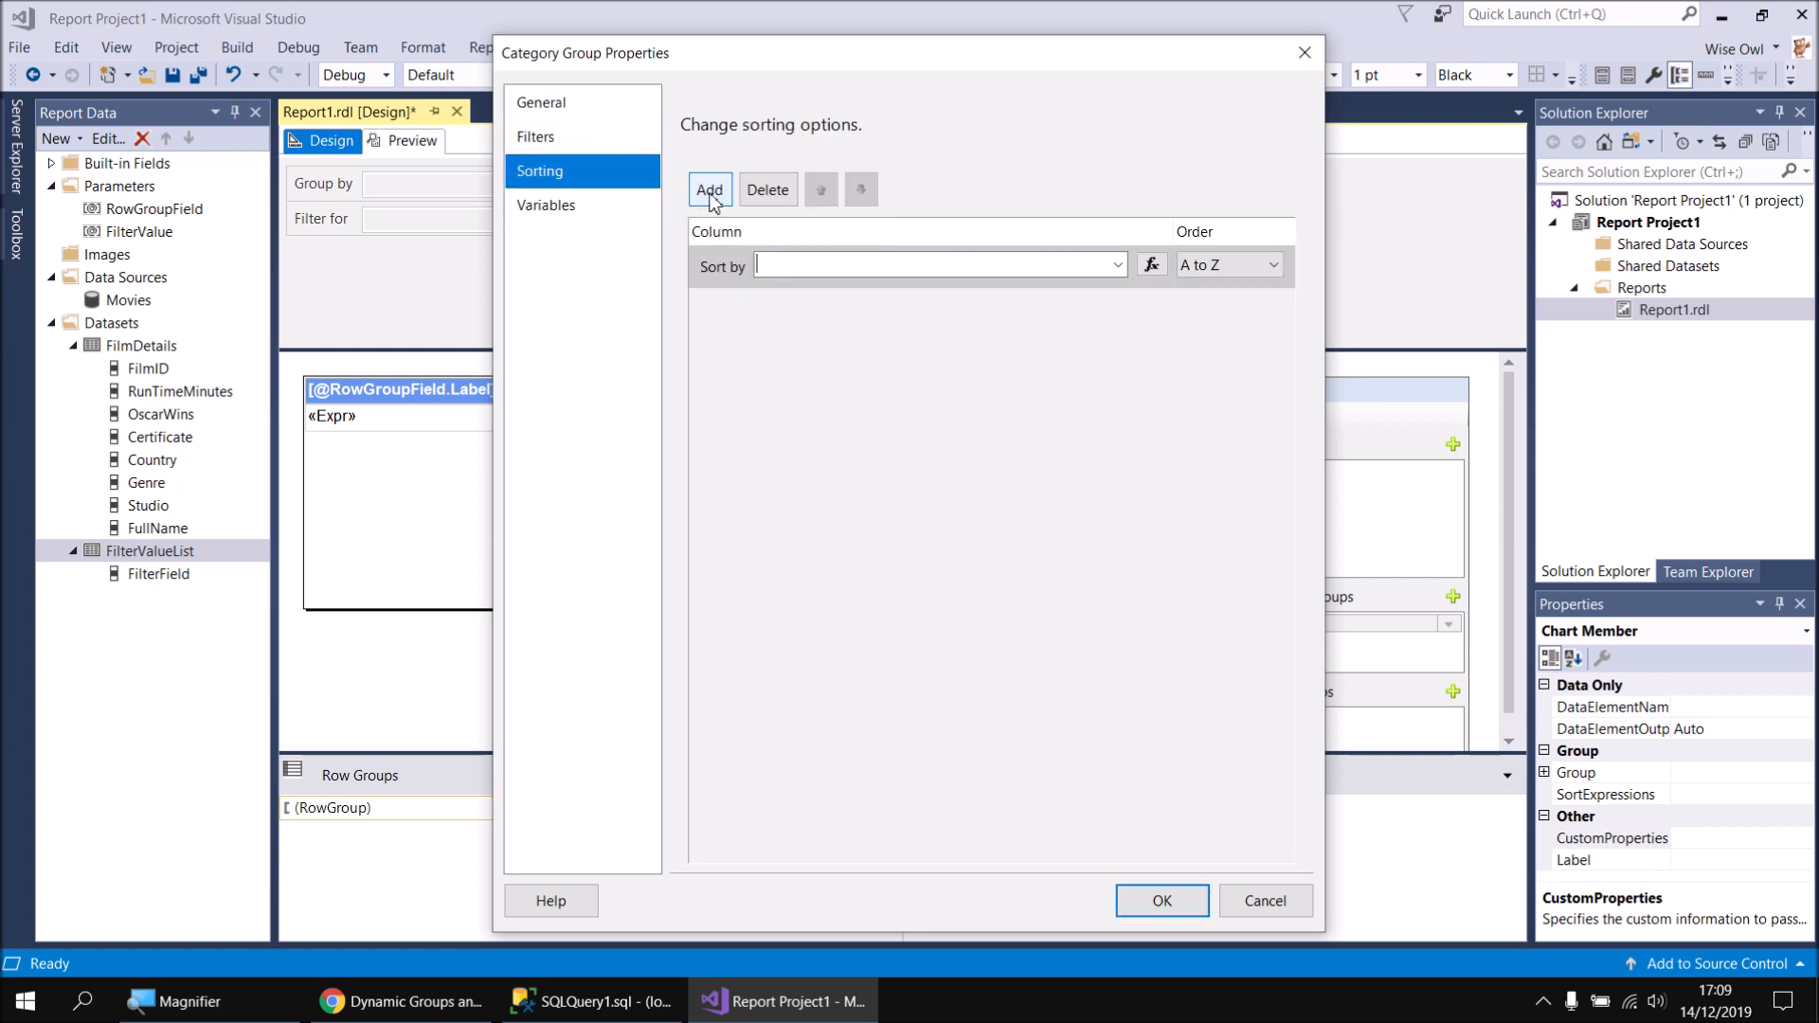
left_click(1151, 264)
left_click(397, 109)
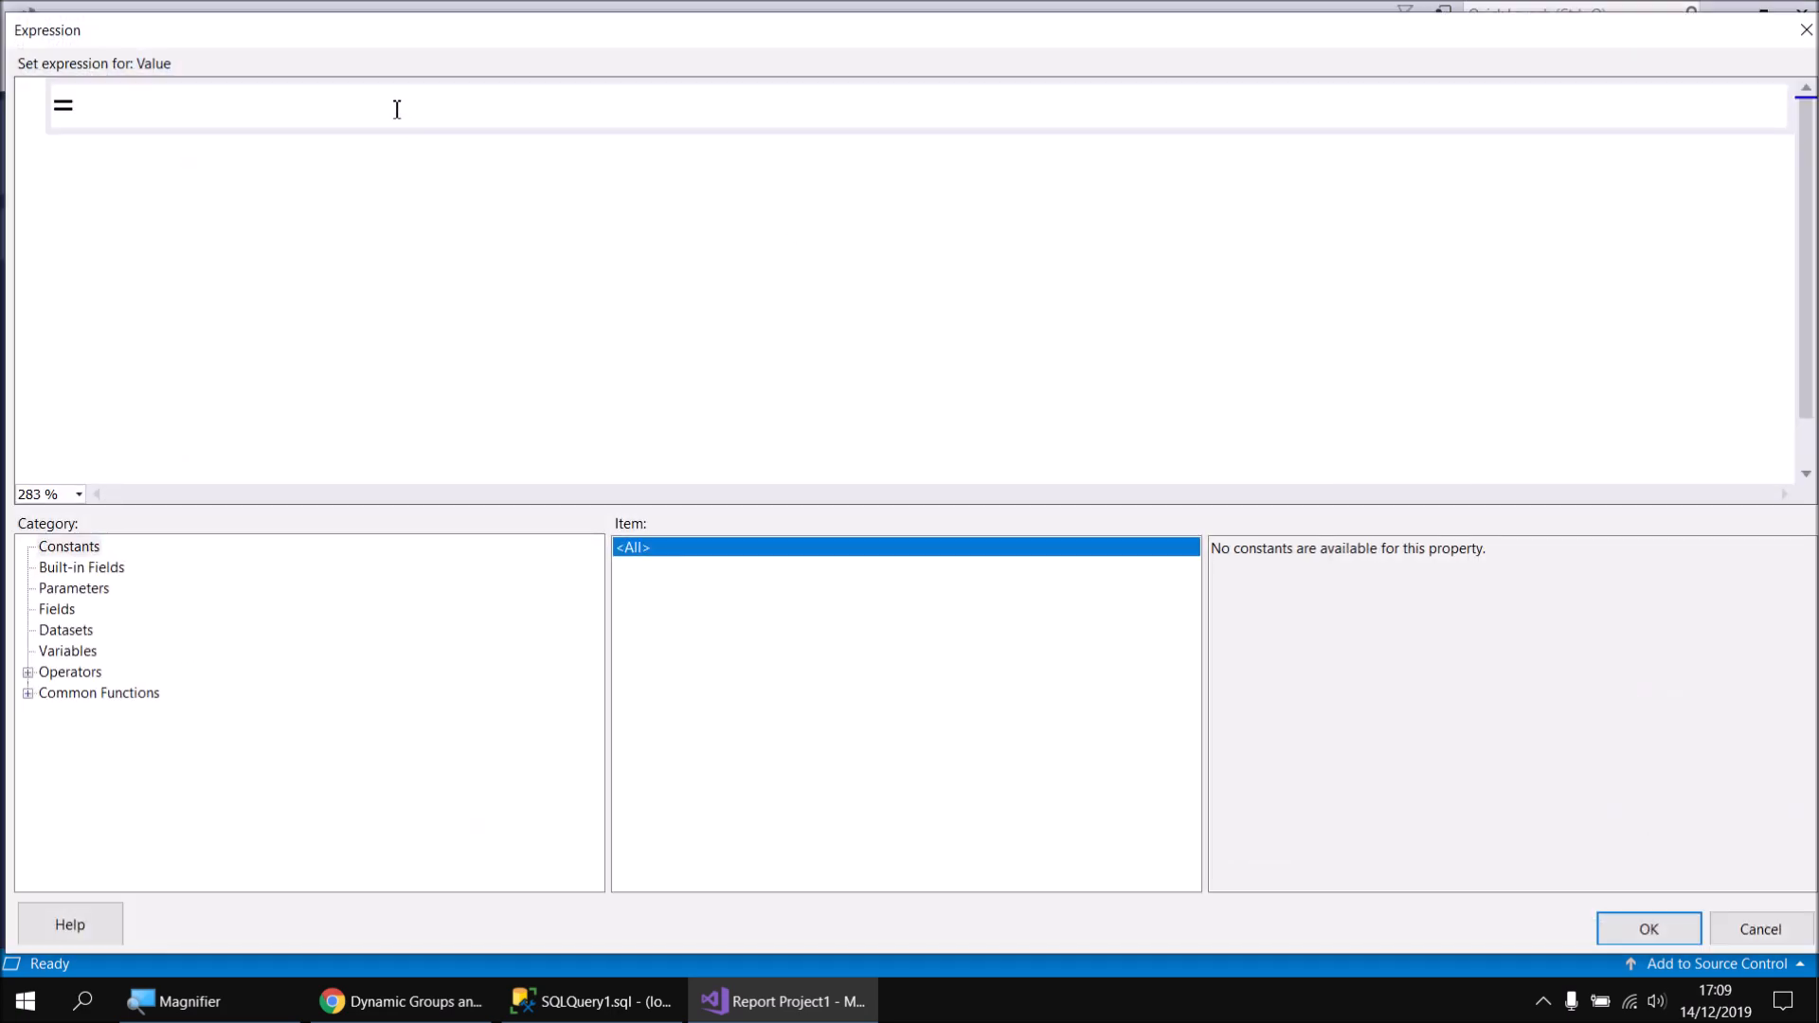
type("Fields(")
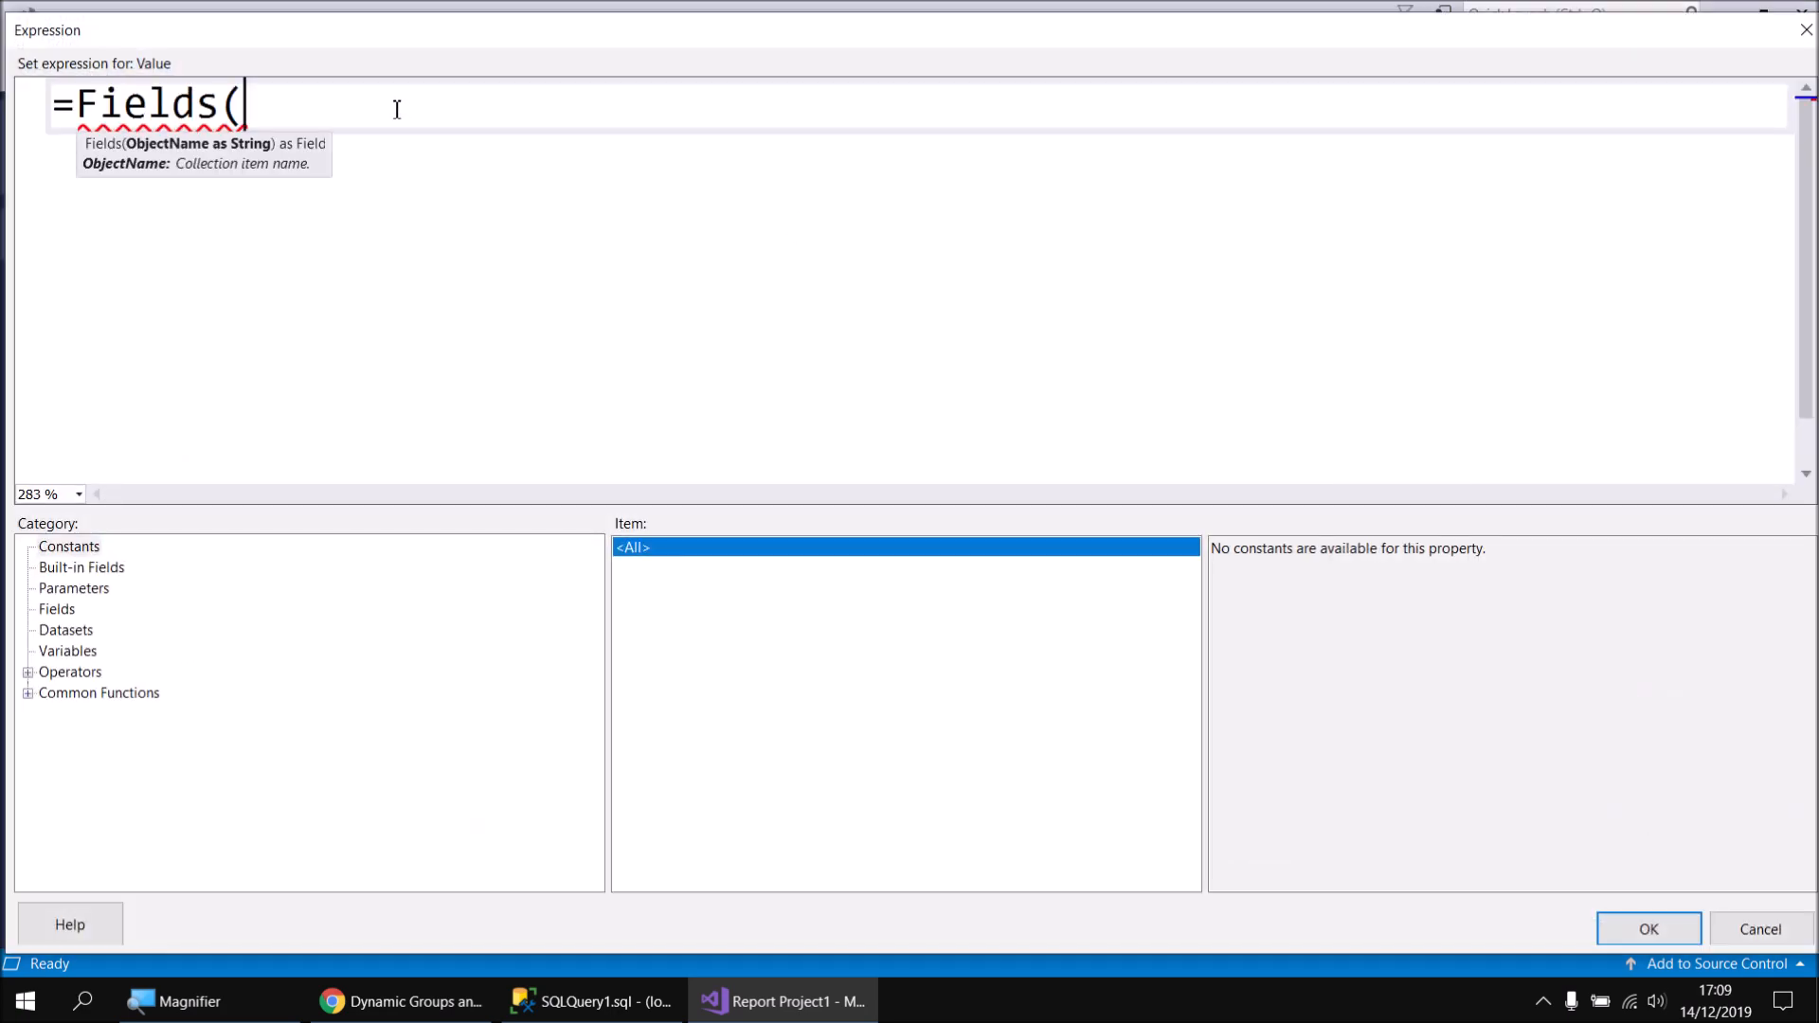
left_click(104, 591)
double_click(1314, 550)
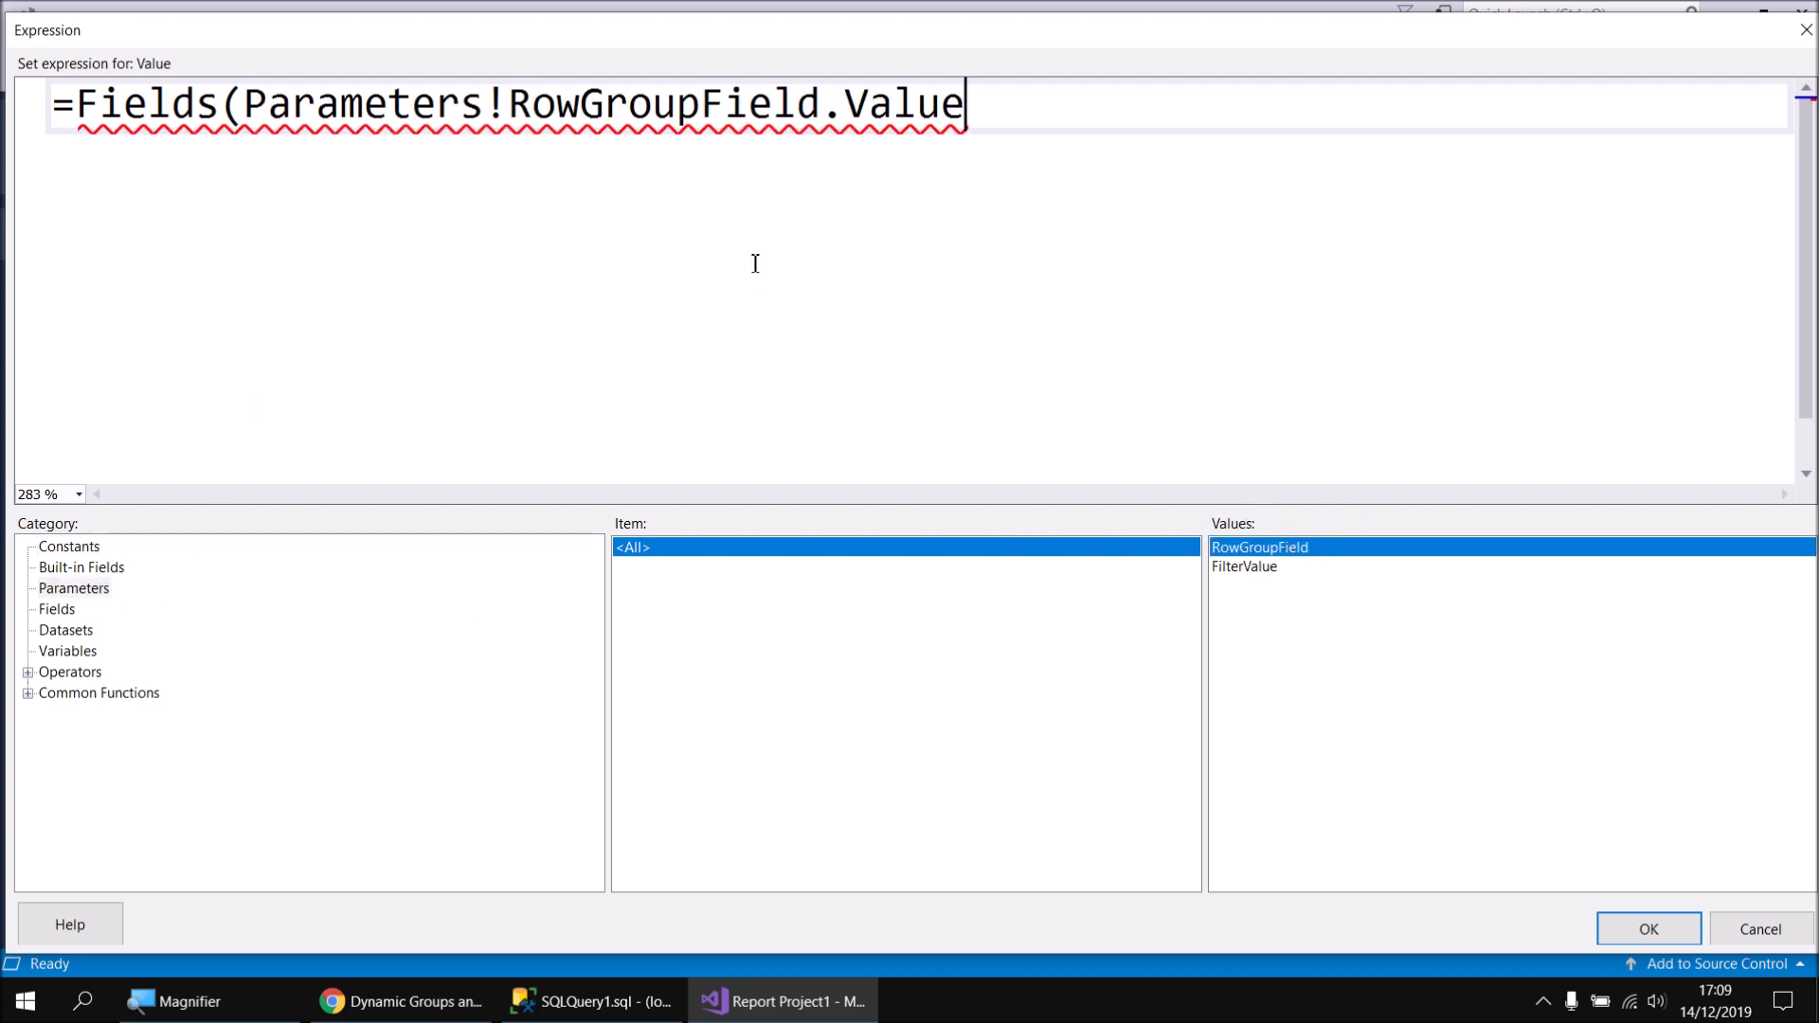
type(").")
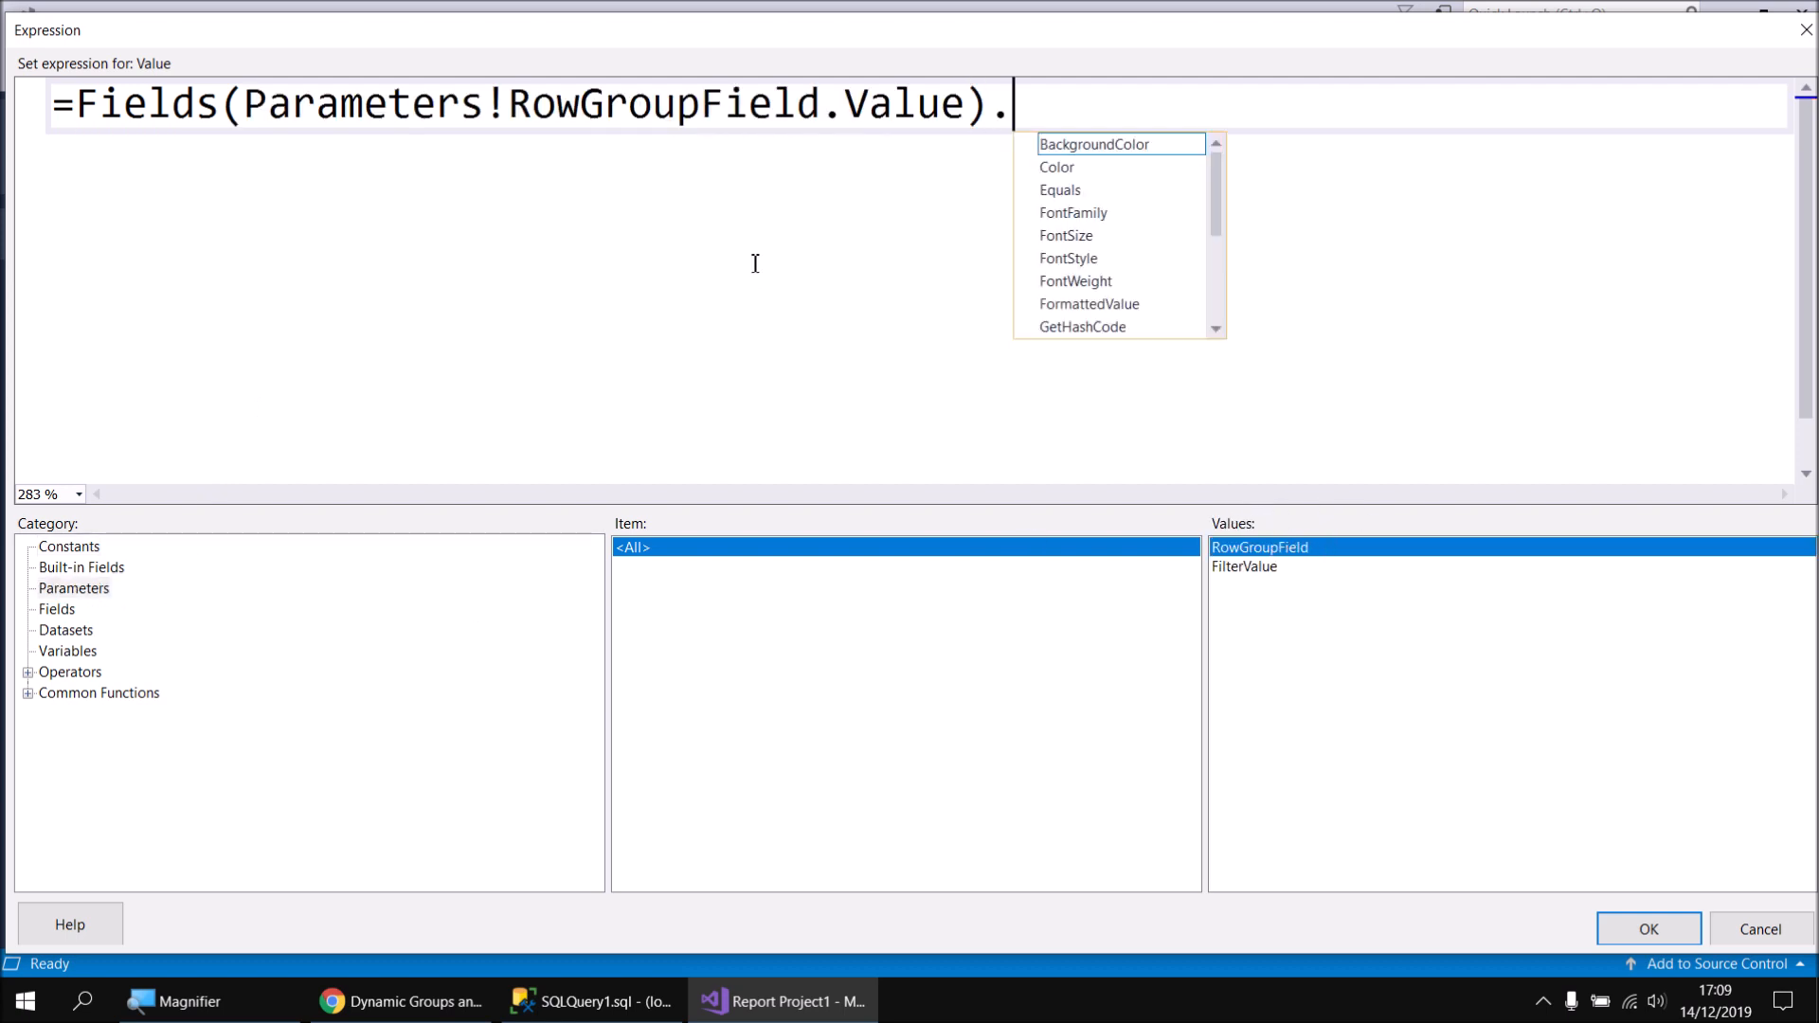
type("Value")
key("Tab")
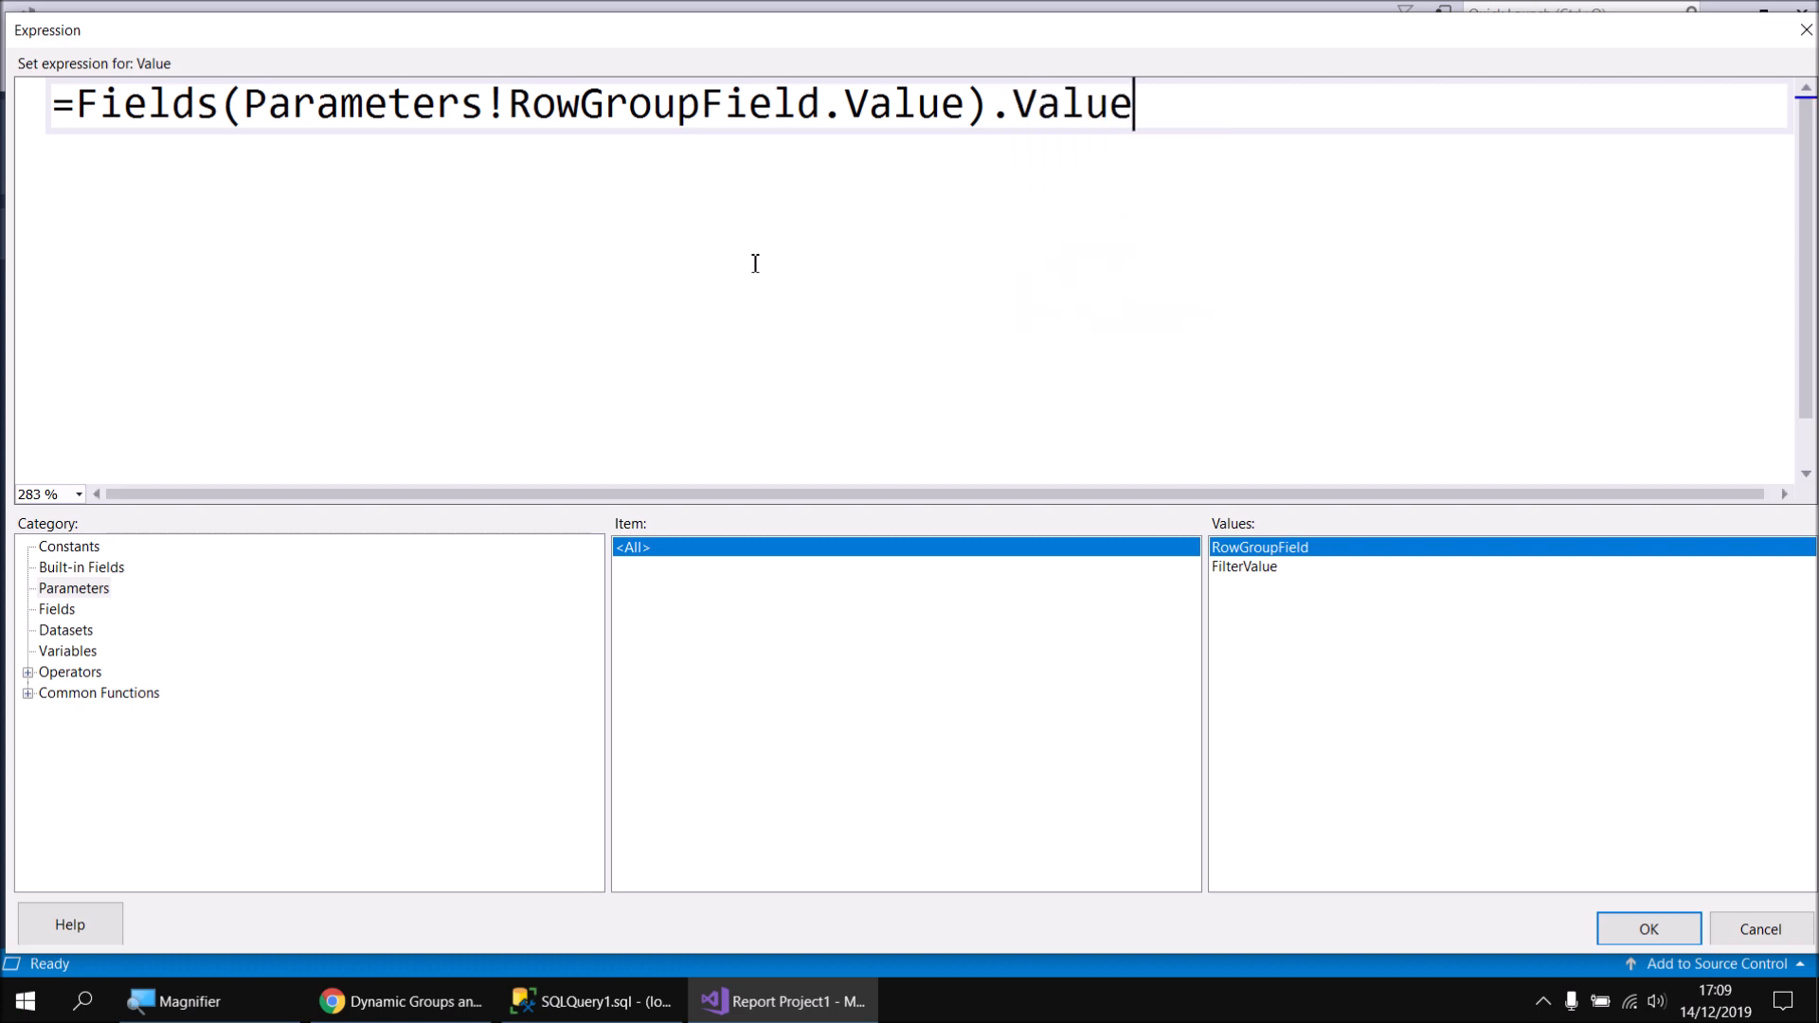
left_click(1653, 928)
left_click(1161, 897)
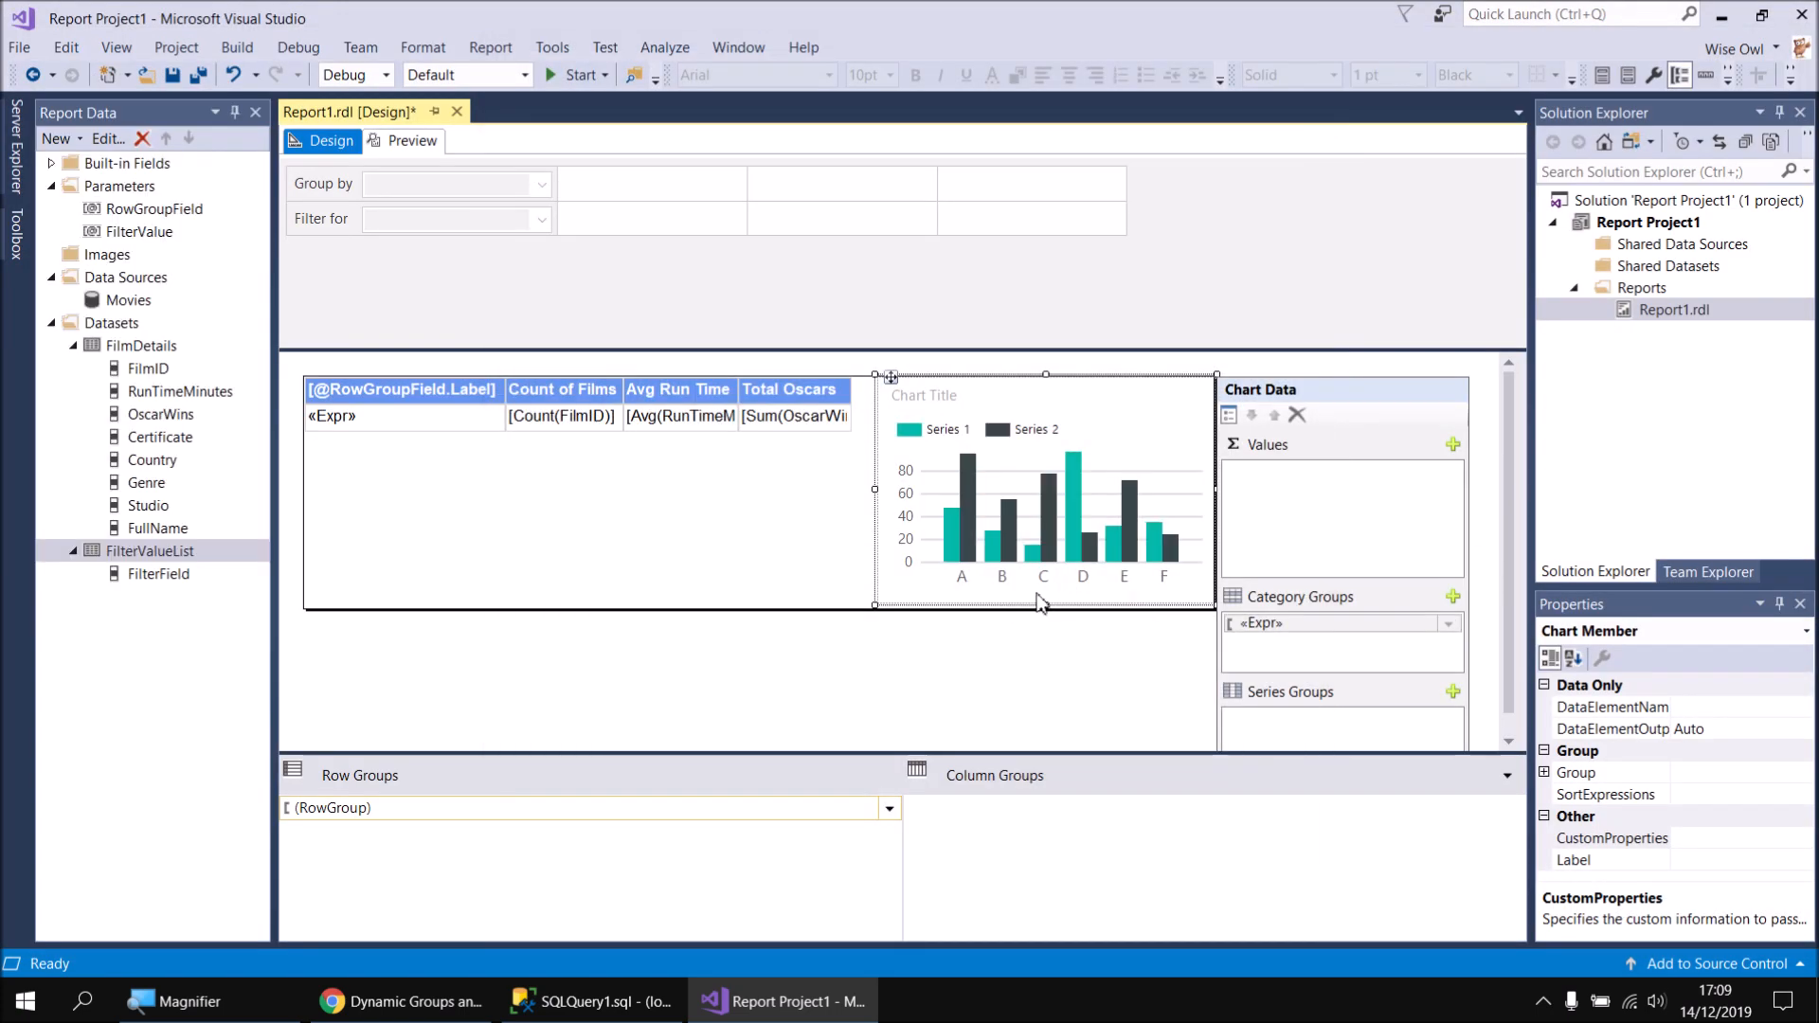
left_click(1031, 641)
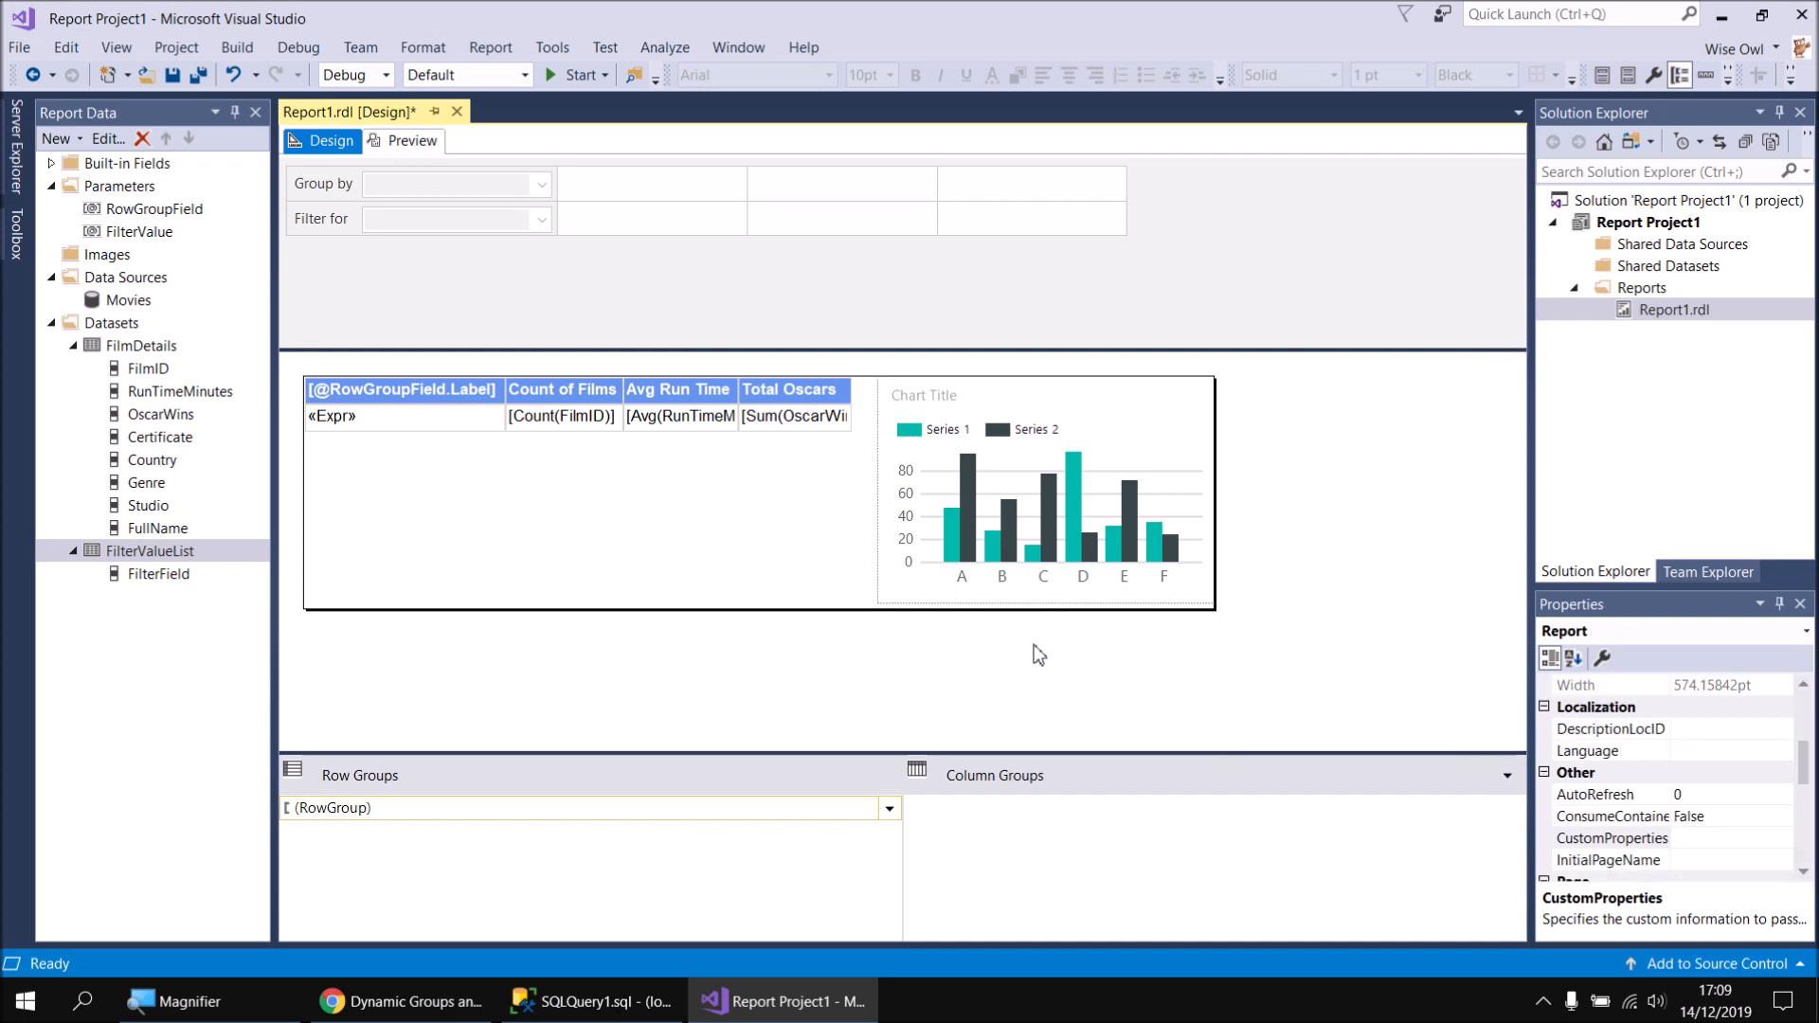
Add FilmID from the FilmDetails dataset to the chart's values and aggregate it with Count
left_click(1124, 417)
left_click(1133, 430)
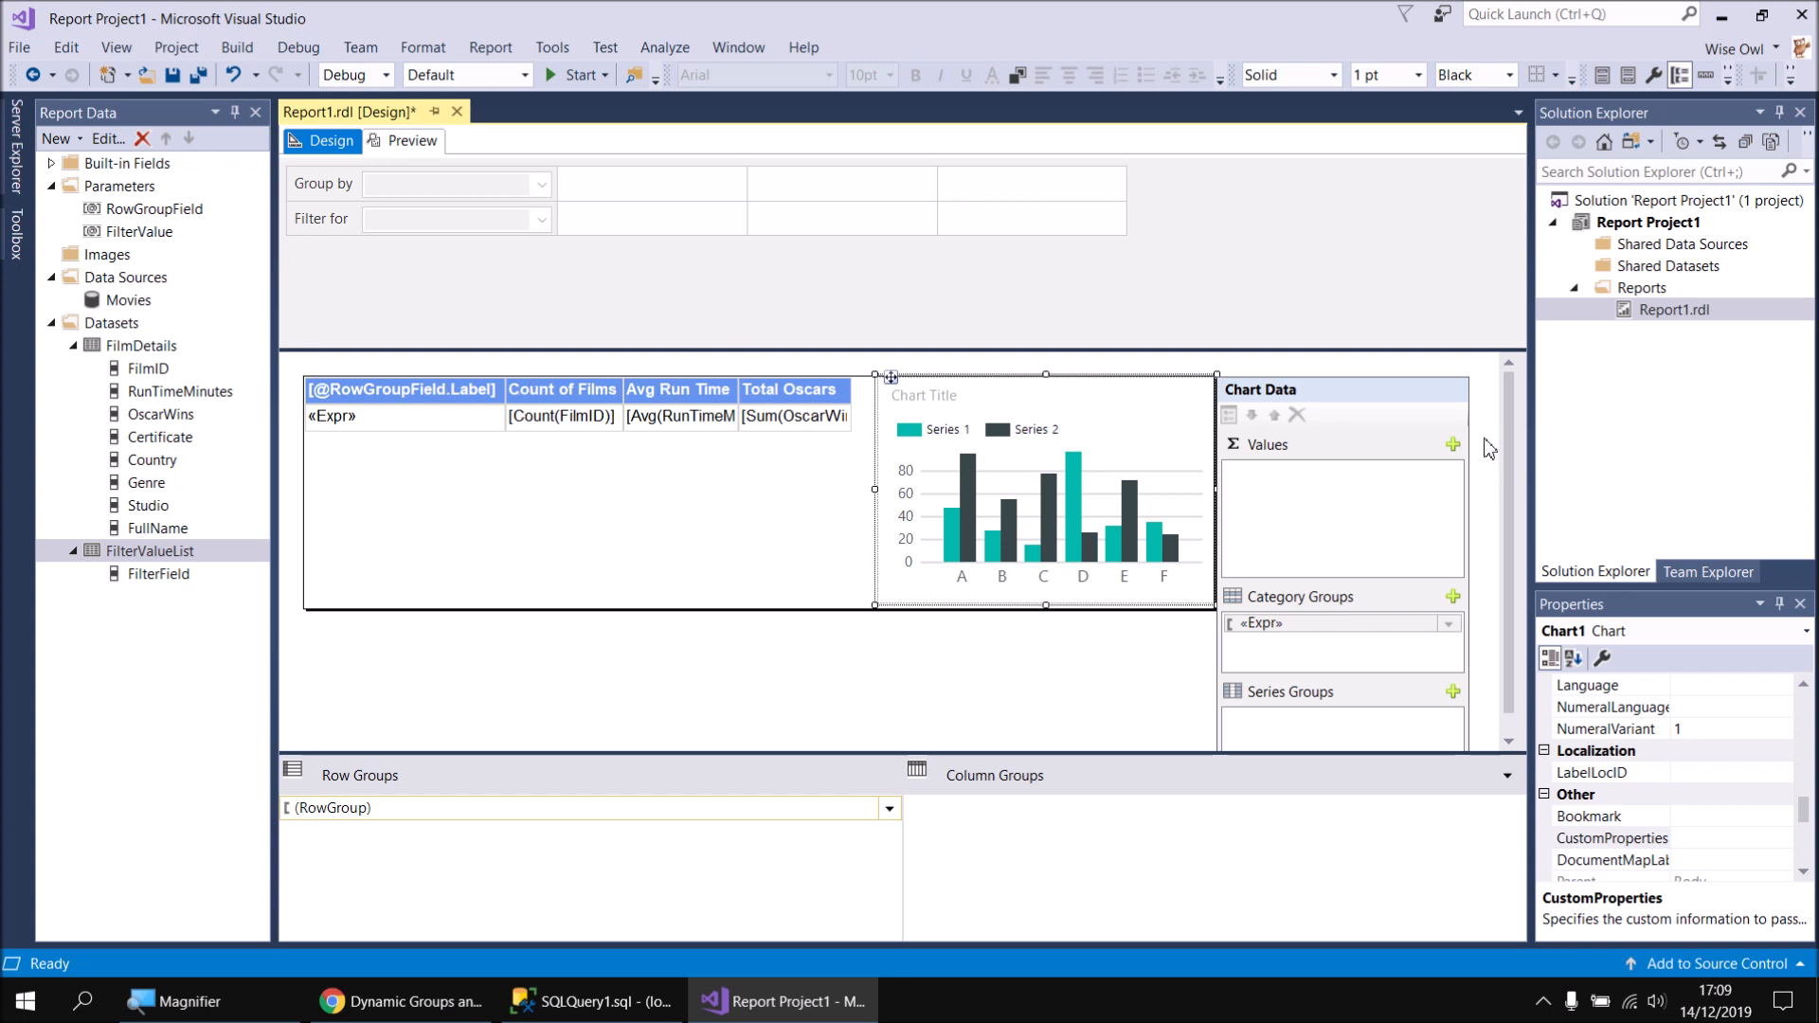
left_click(1453, 446)
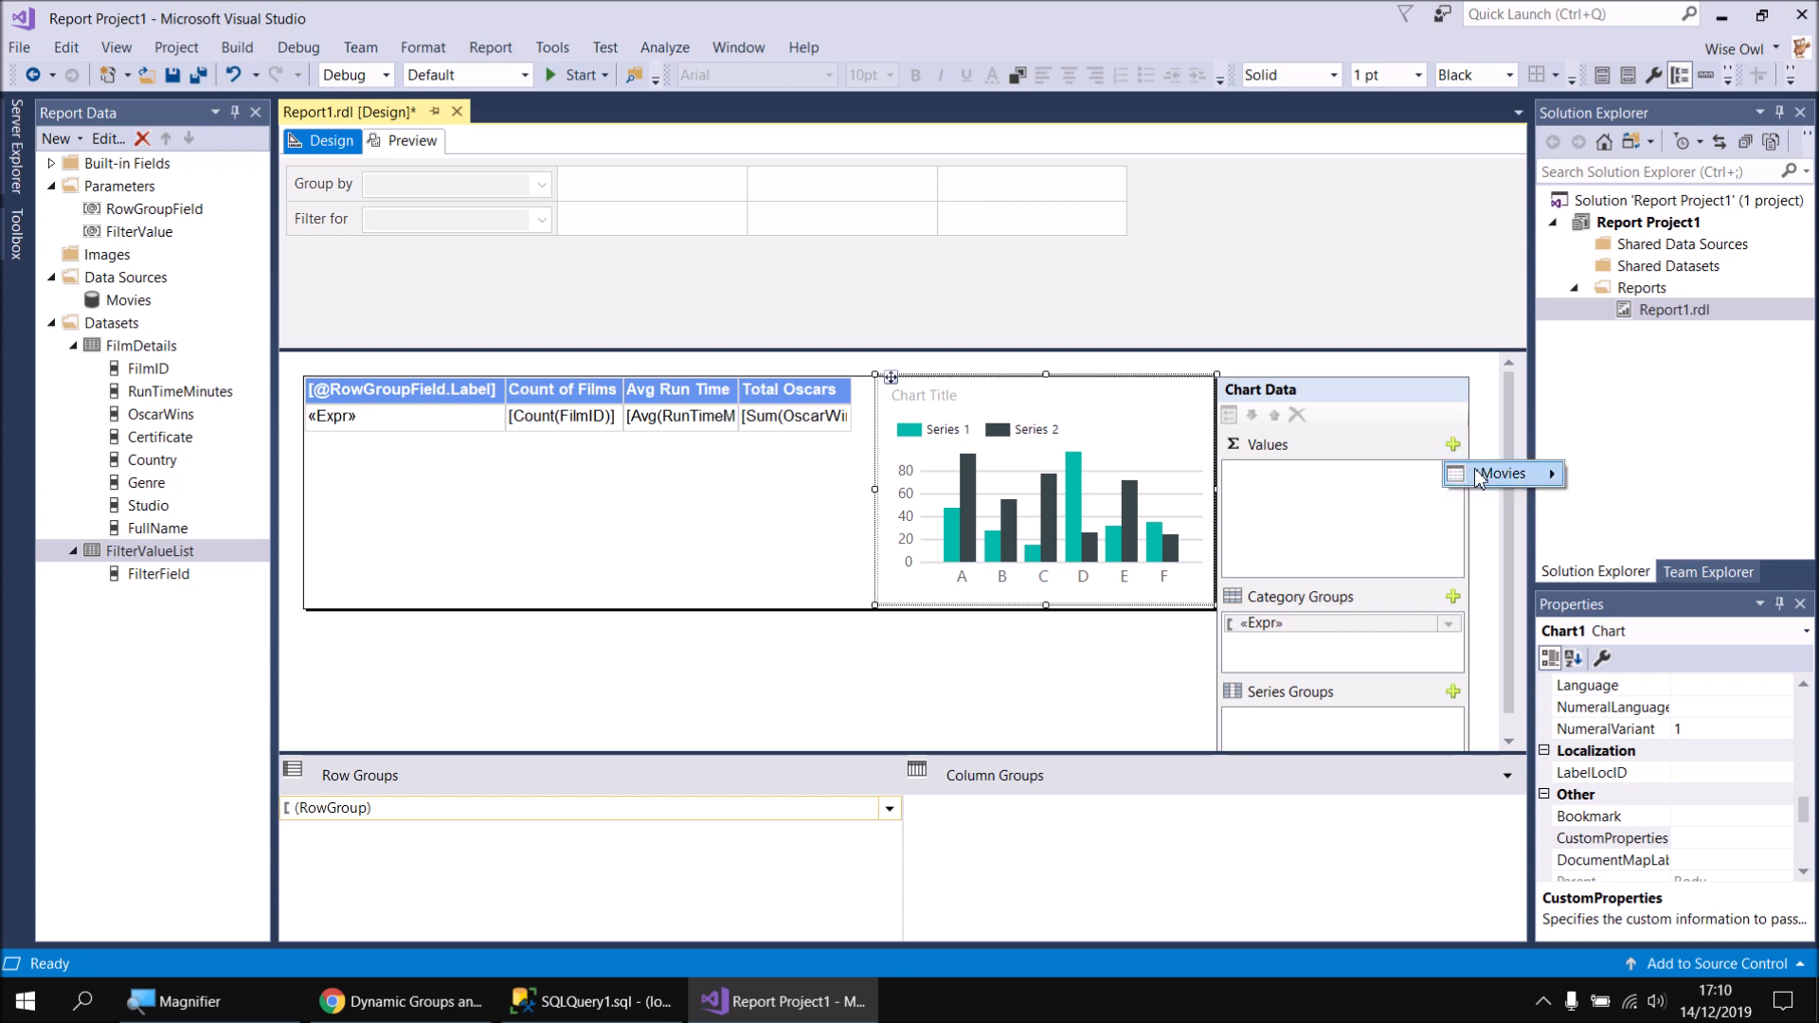
mouse_move(1478, 476)
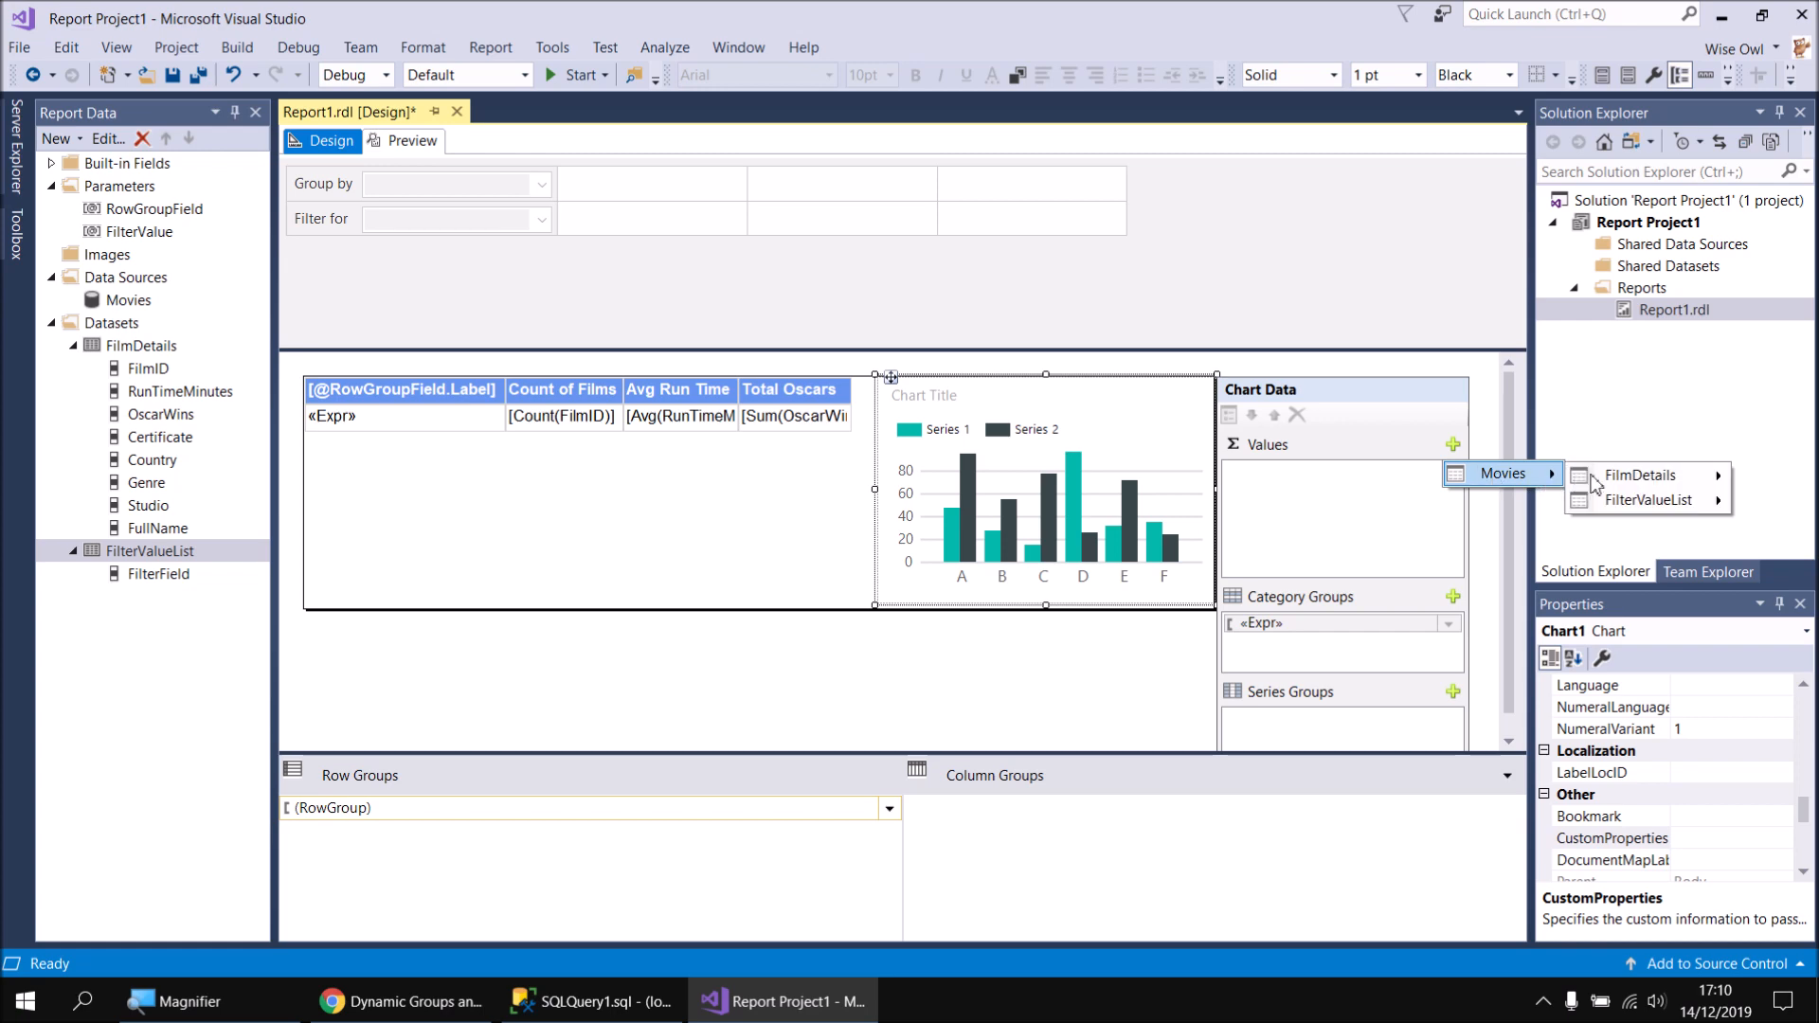
mouse_move(1630, 492)
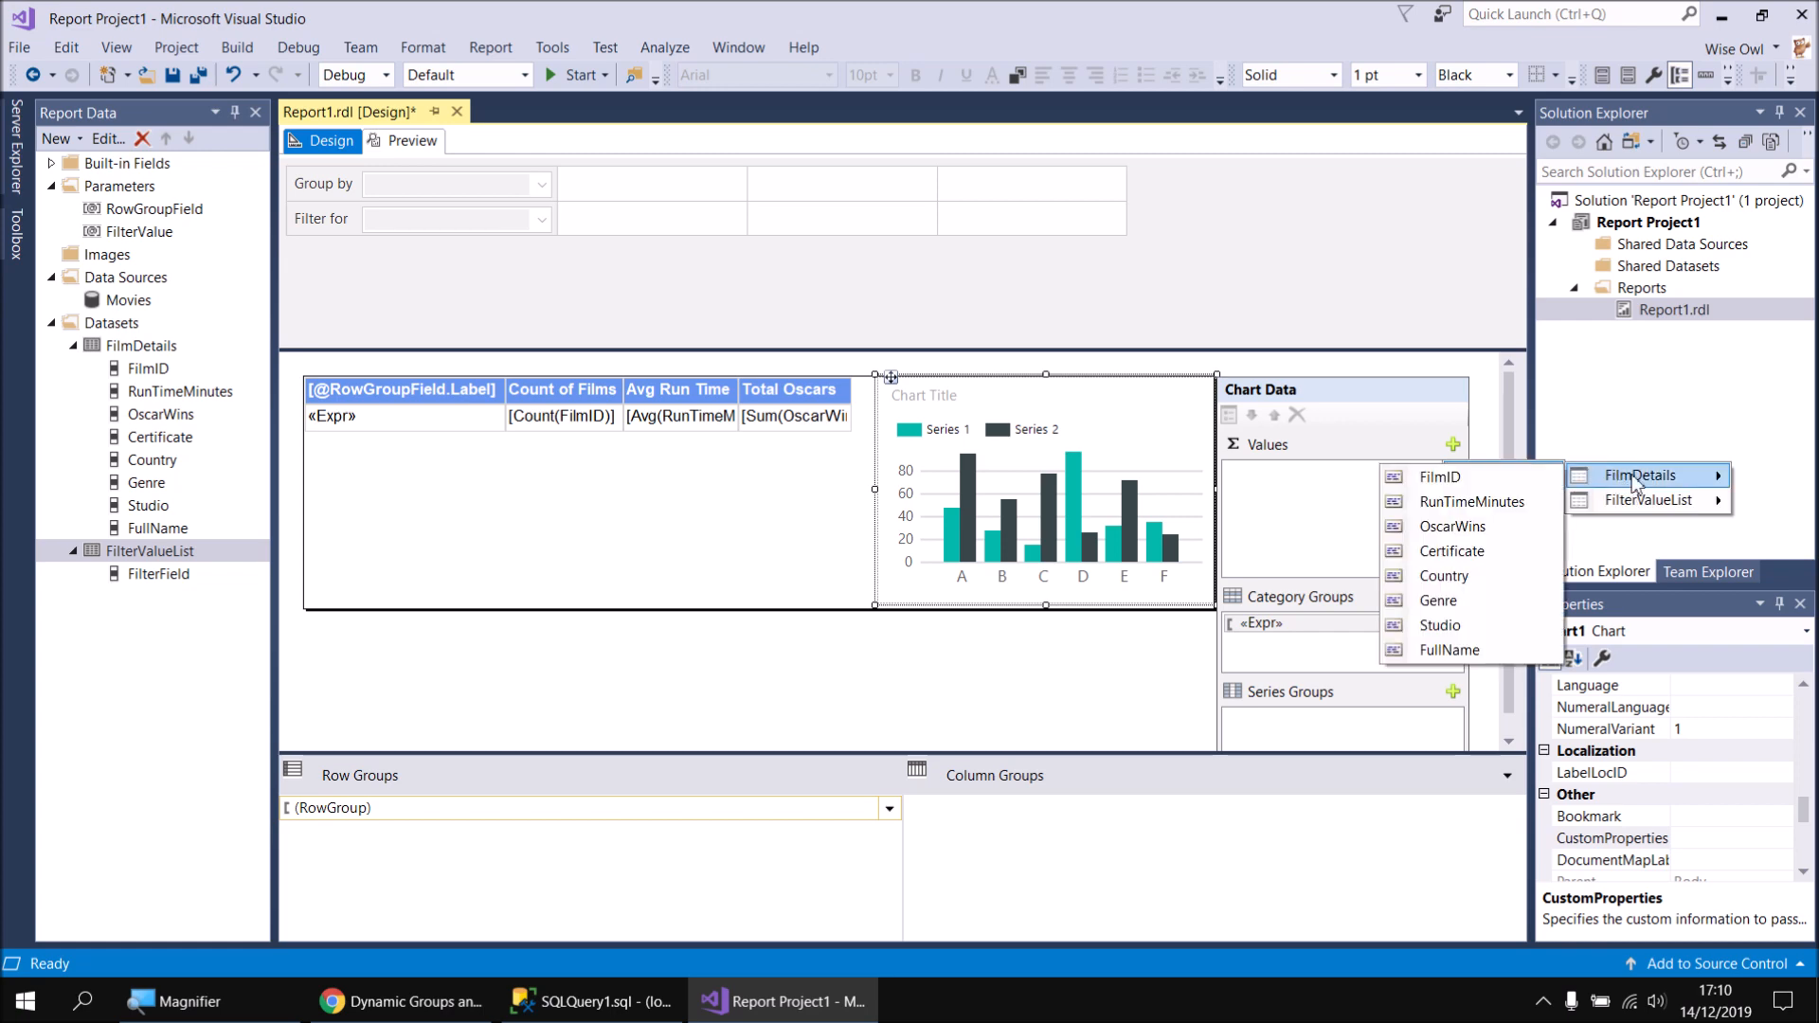
left_click(1454, 478)
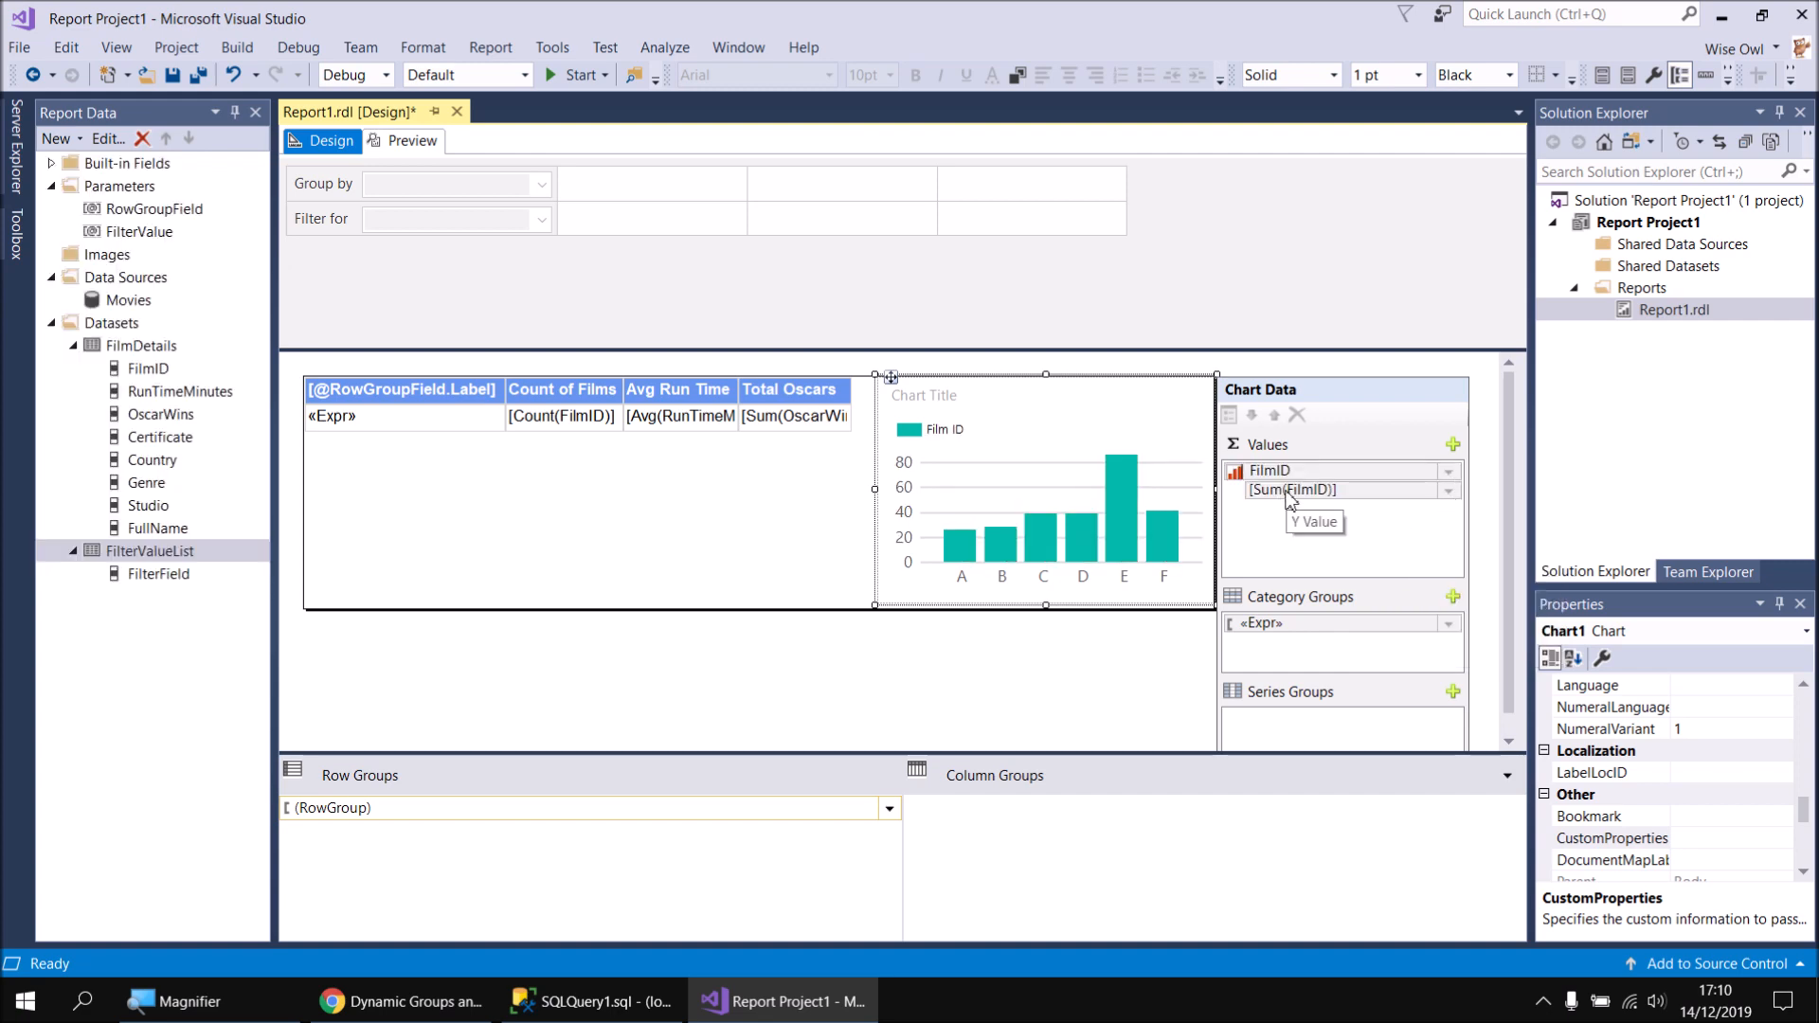
left_click(1450, 491)
mouse_move(1480, 546)
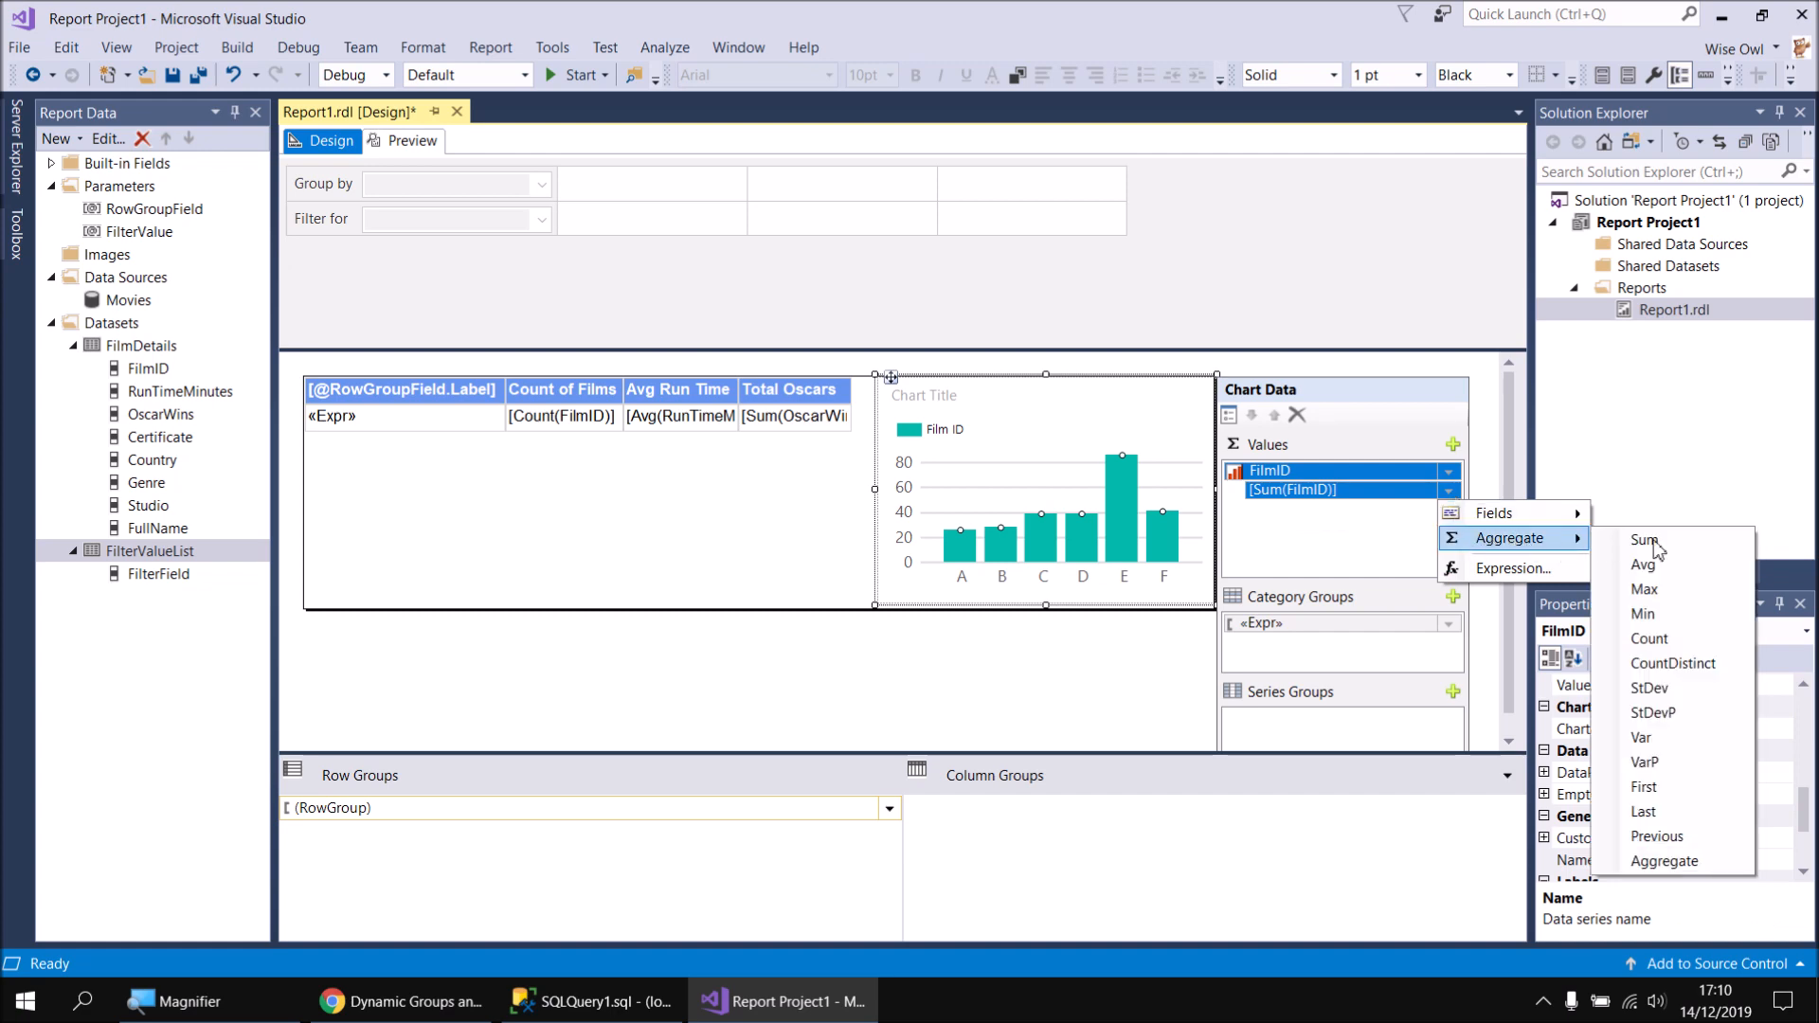
left_click(1667, 642)
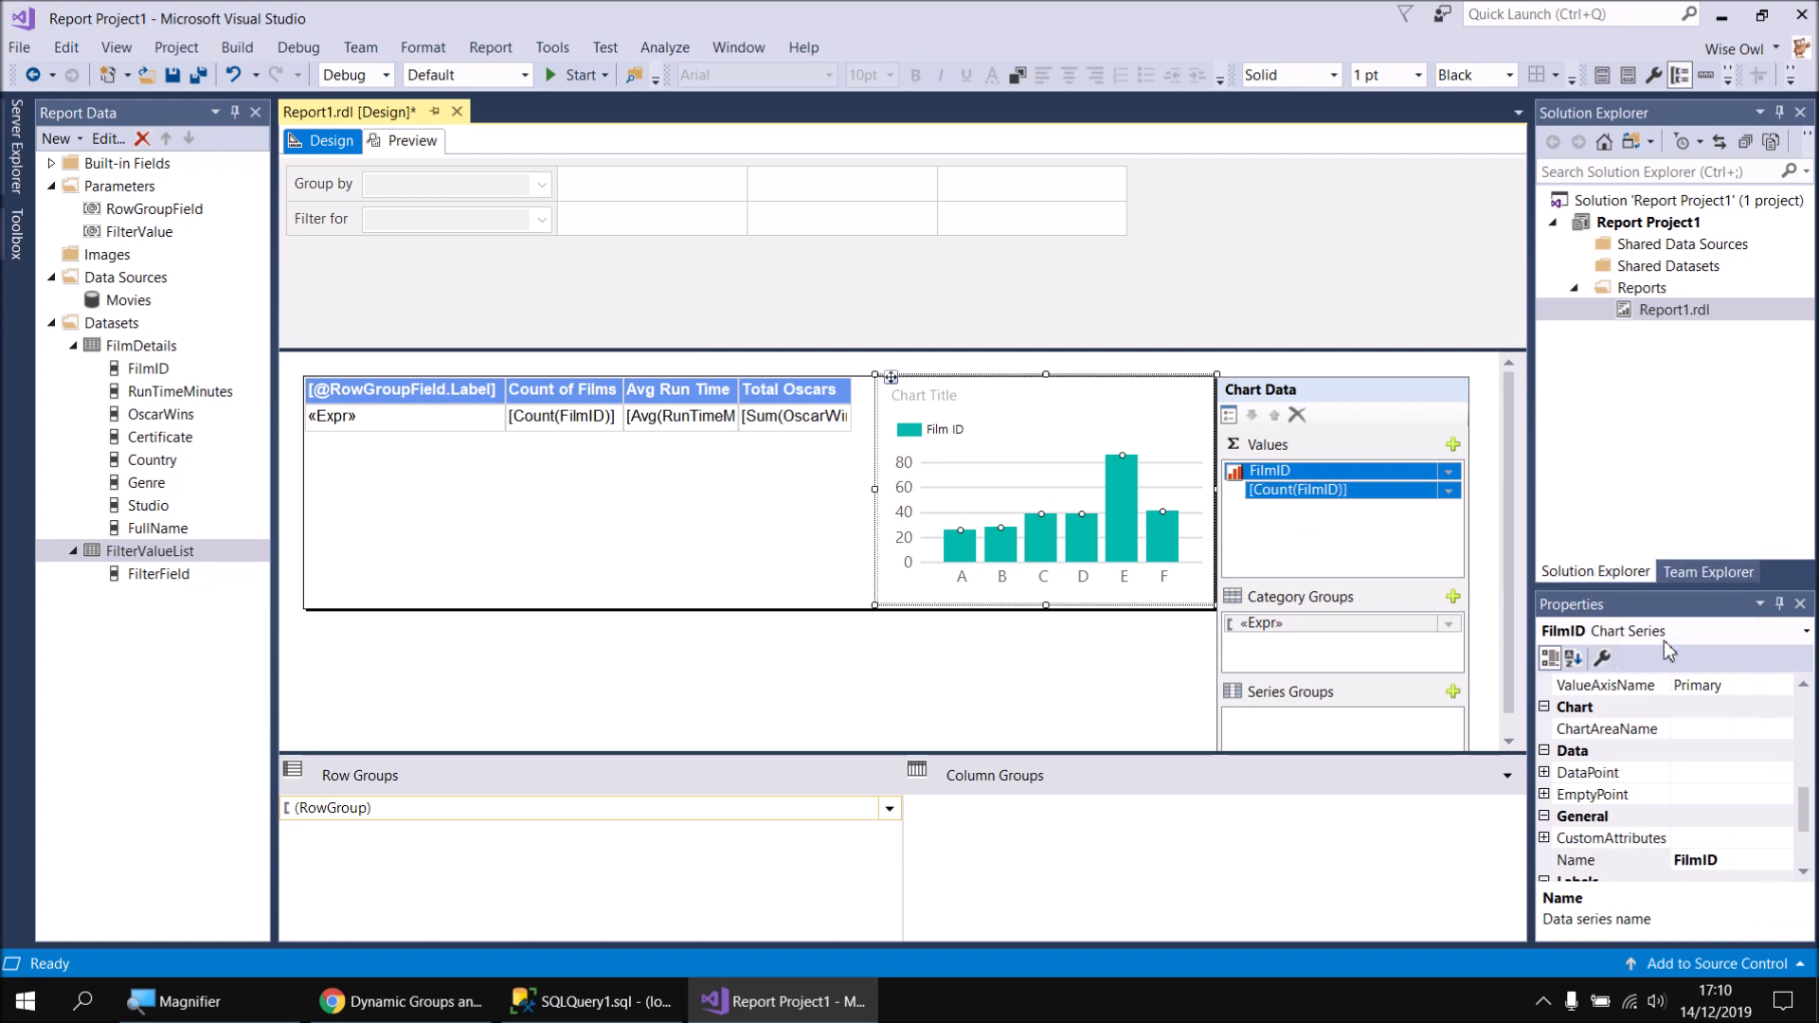
Add RunTimeMinutes, aggregated with Avg, and OscarWins, aggregated with Sum, to the chart's values
left_click(1453, 445)
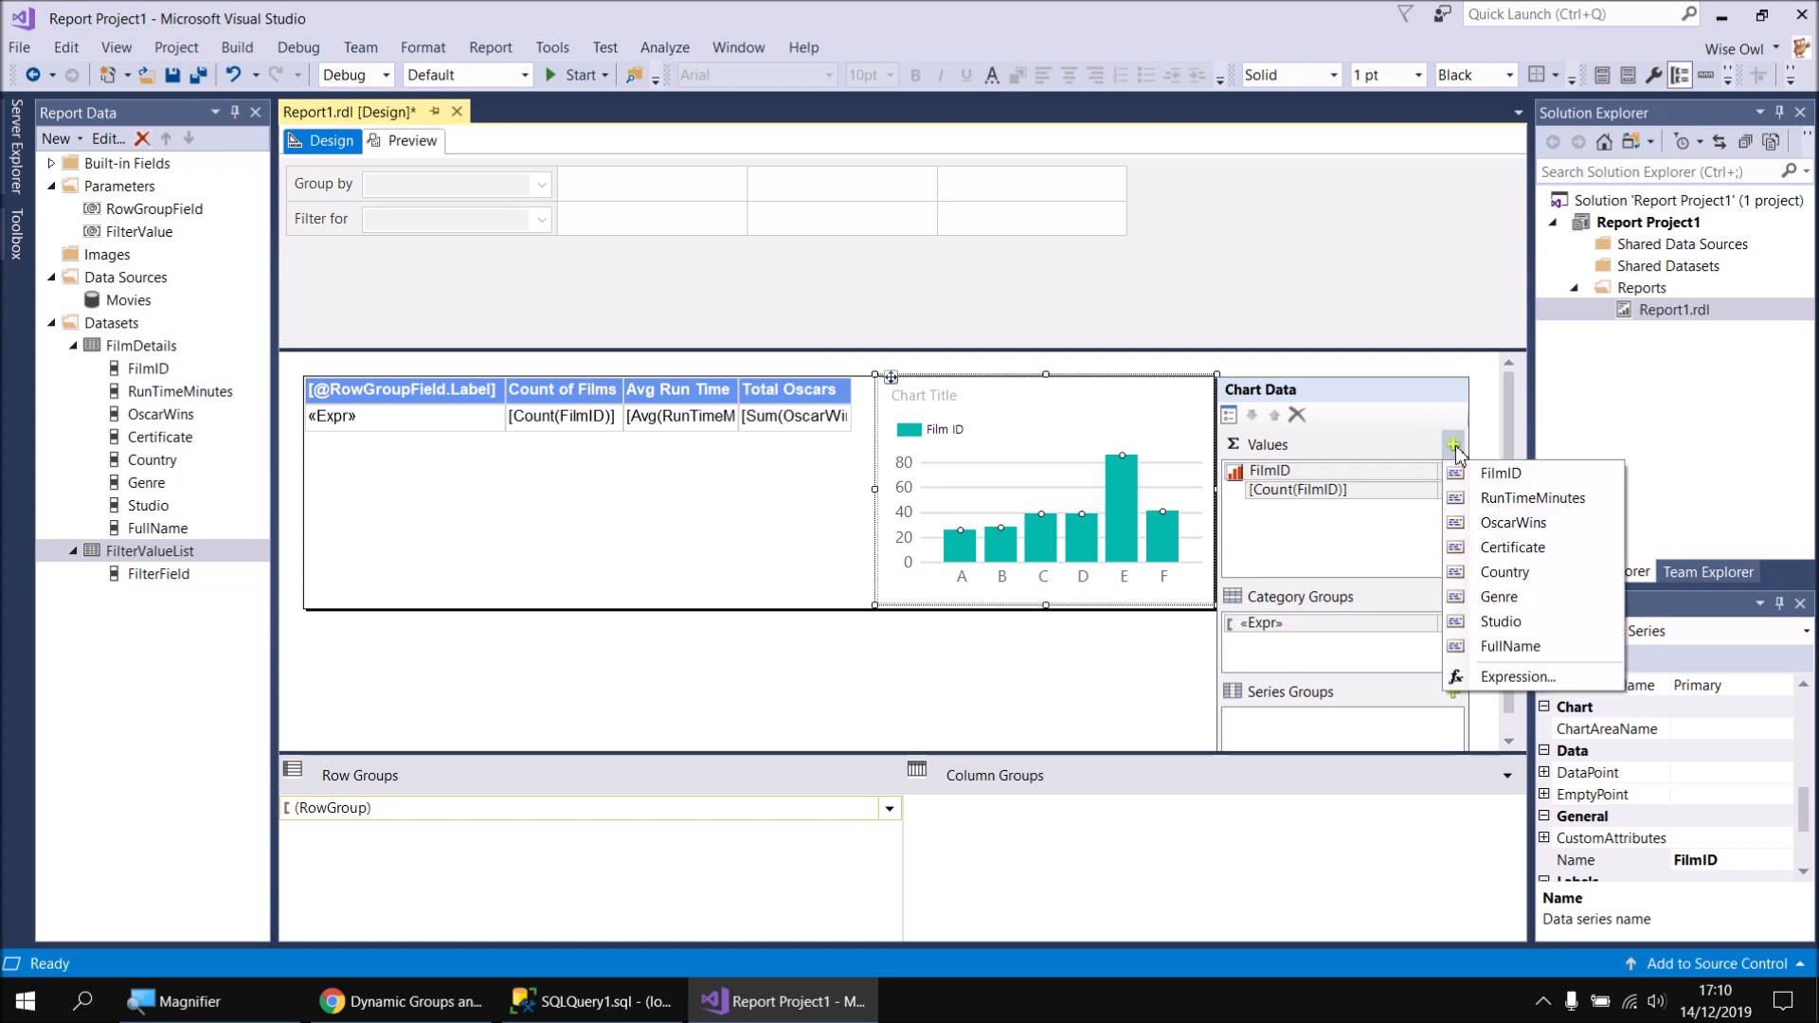
left_click(1516, 498)
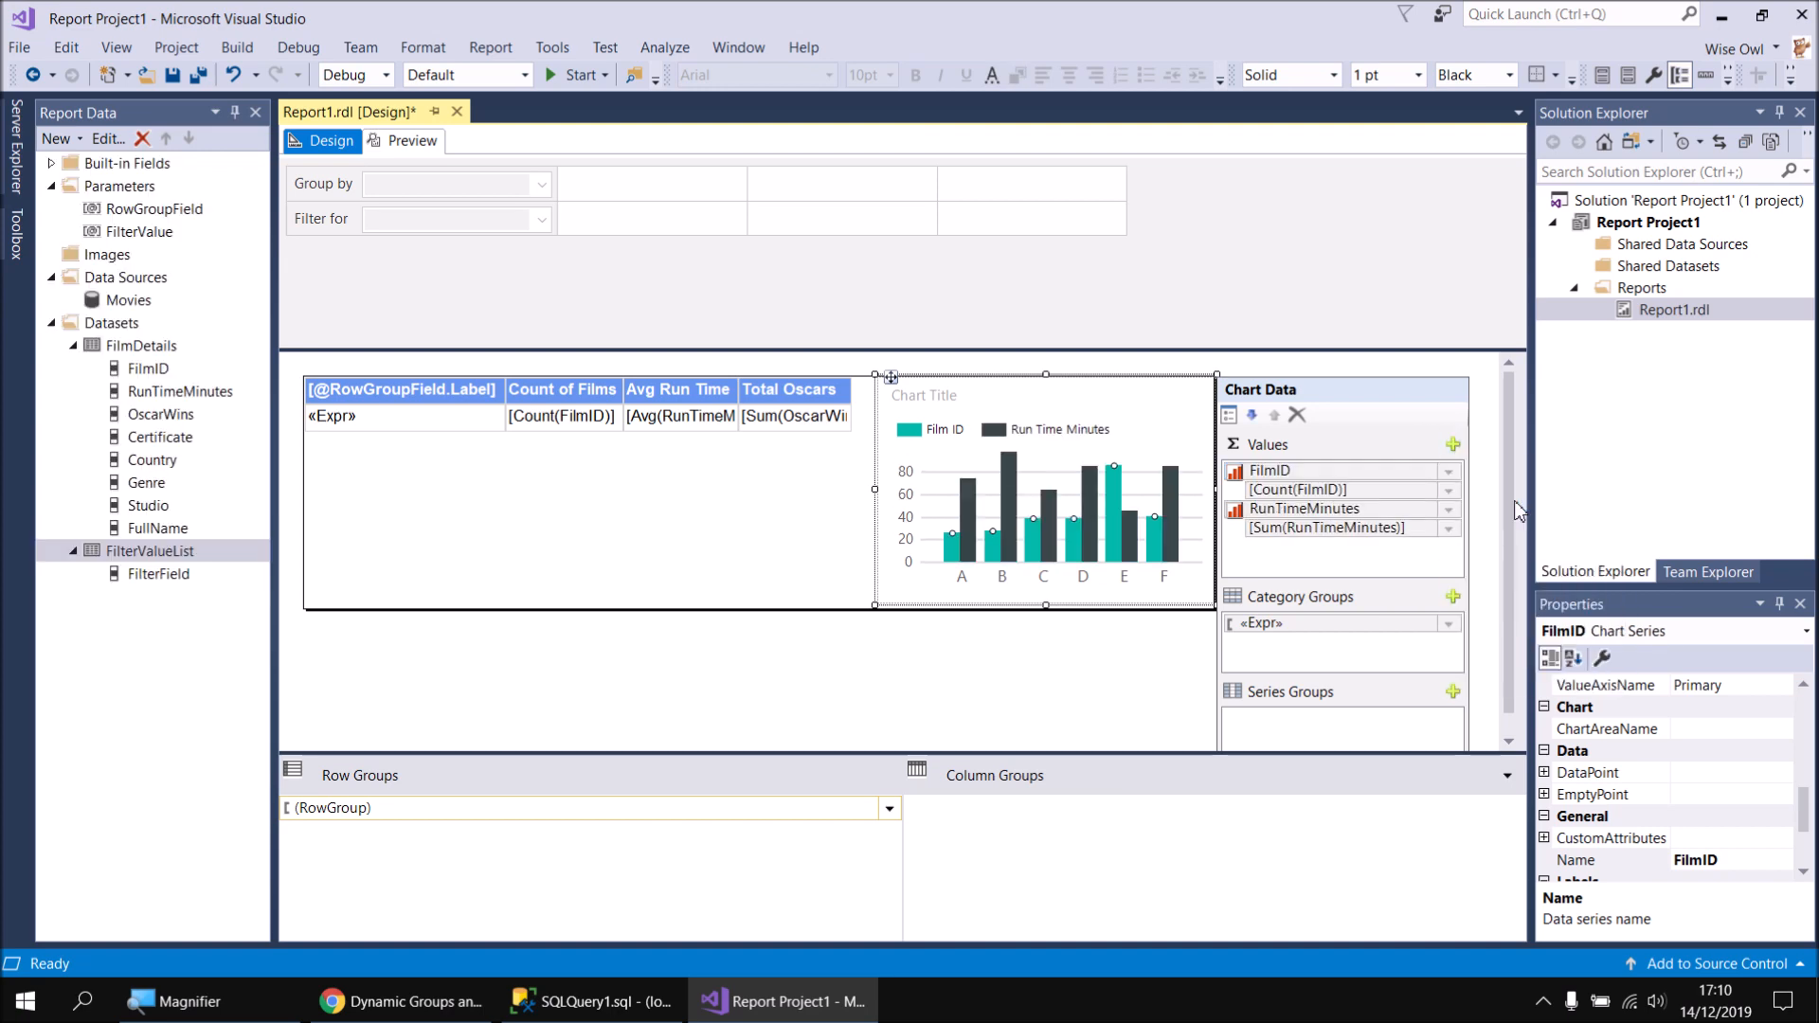
left_click(1449, 529)
mouse_move(1510, 575)
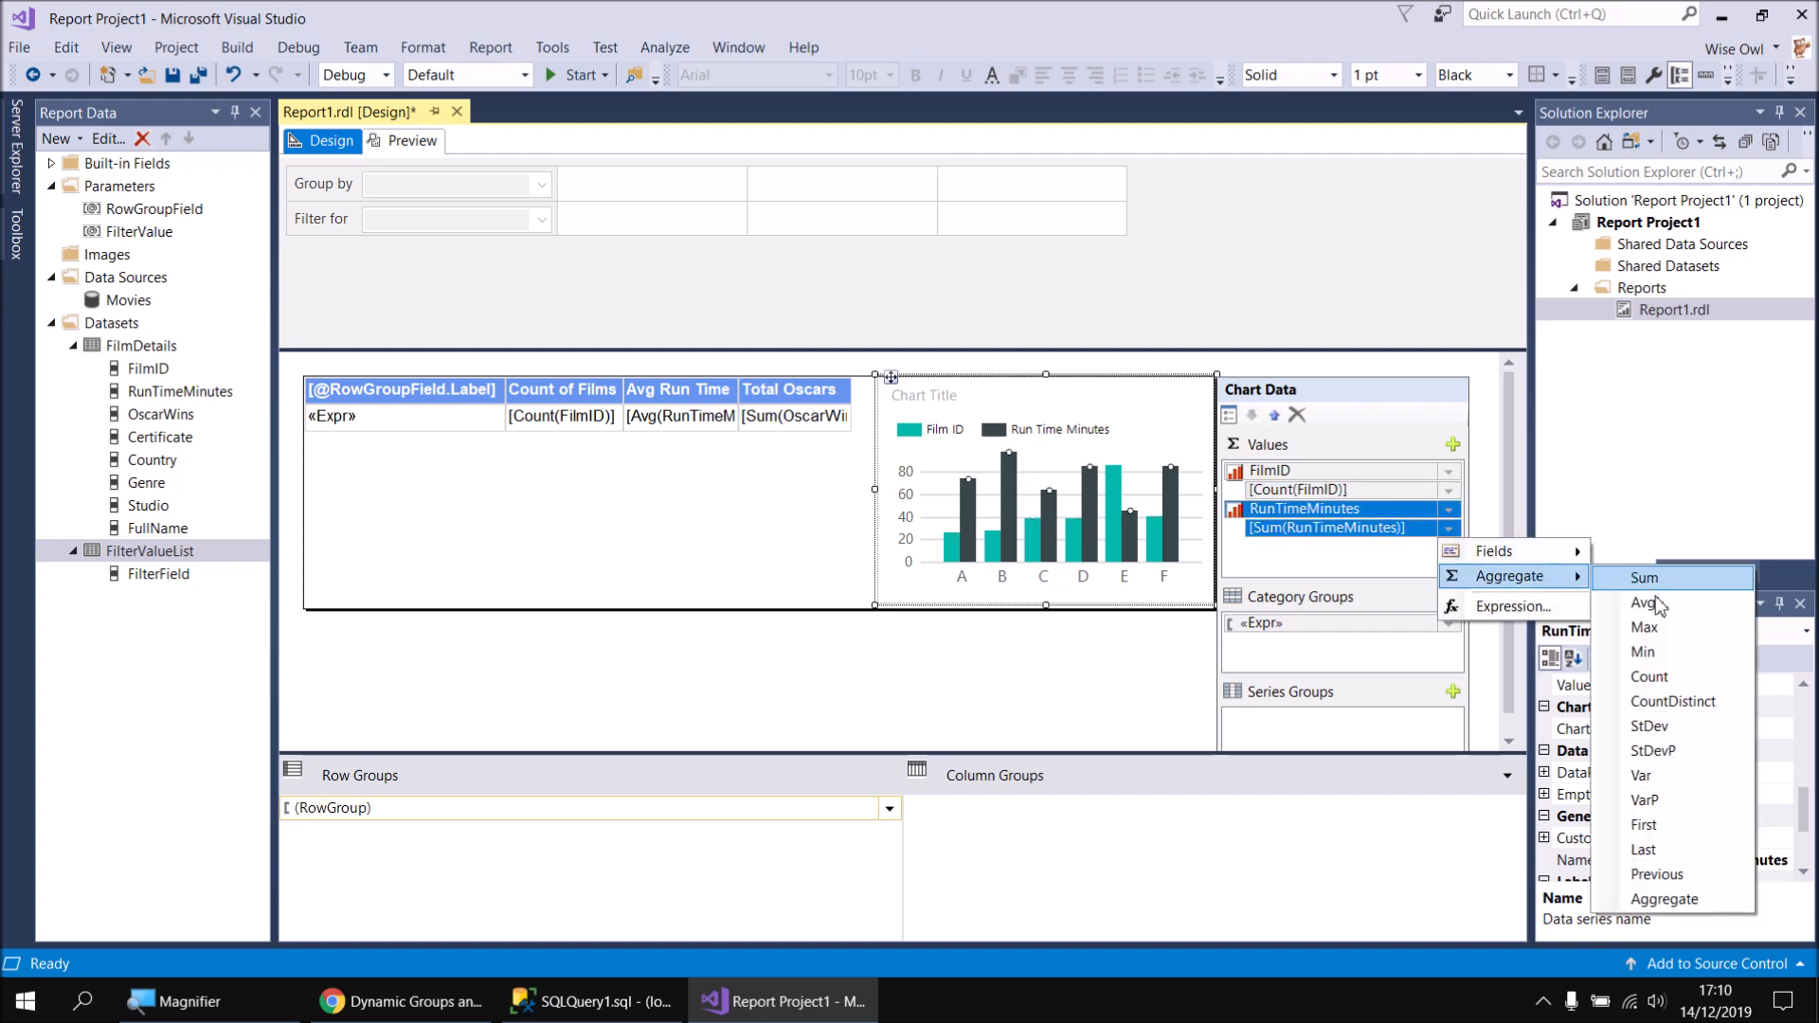
left_click(1616, 578)
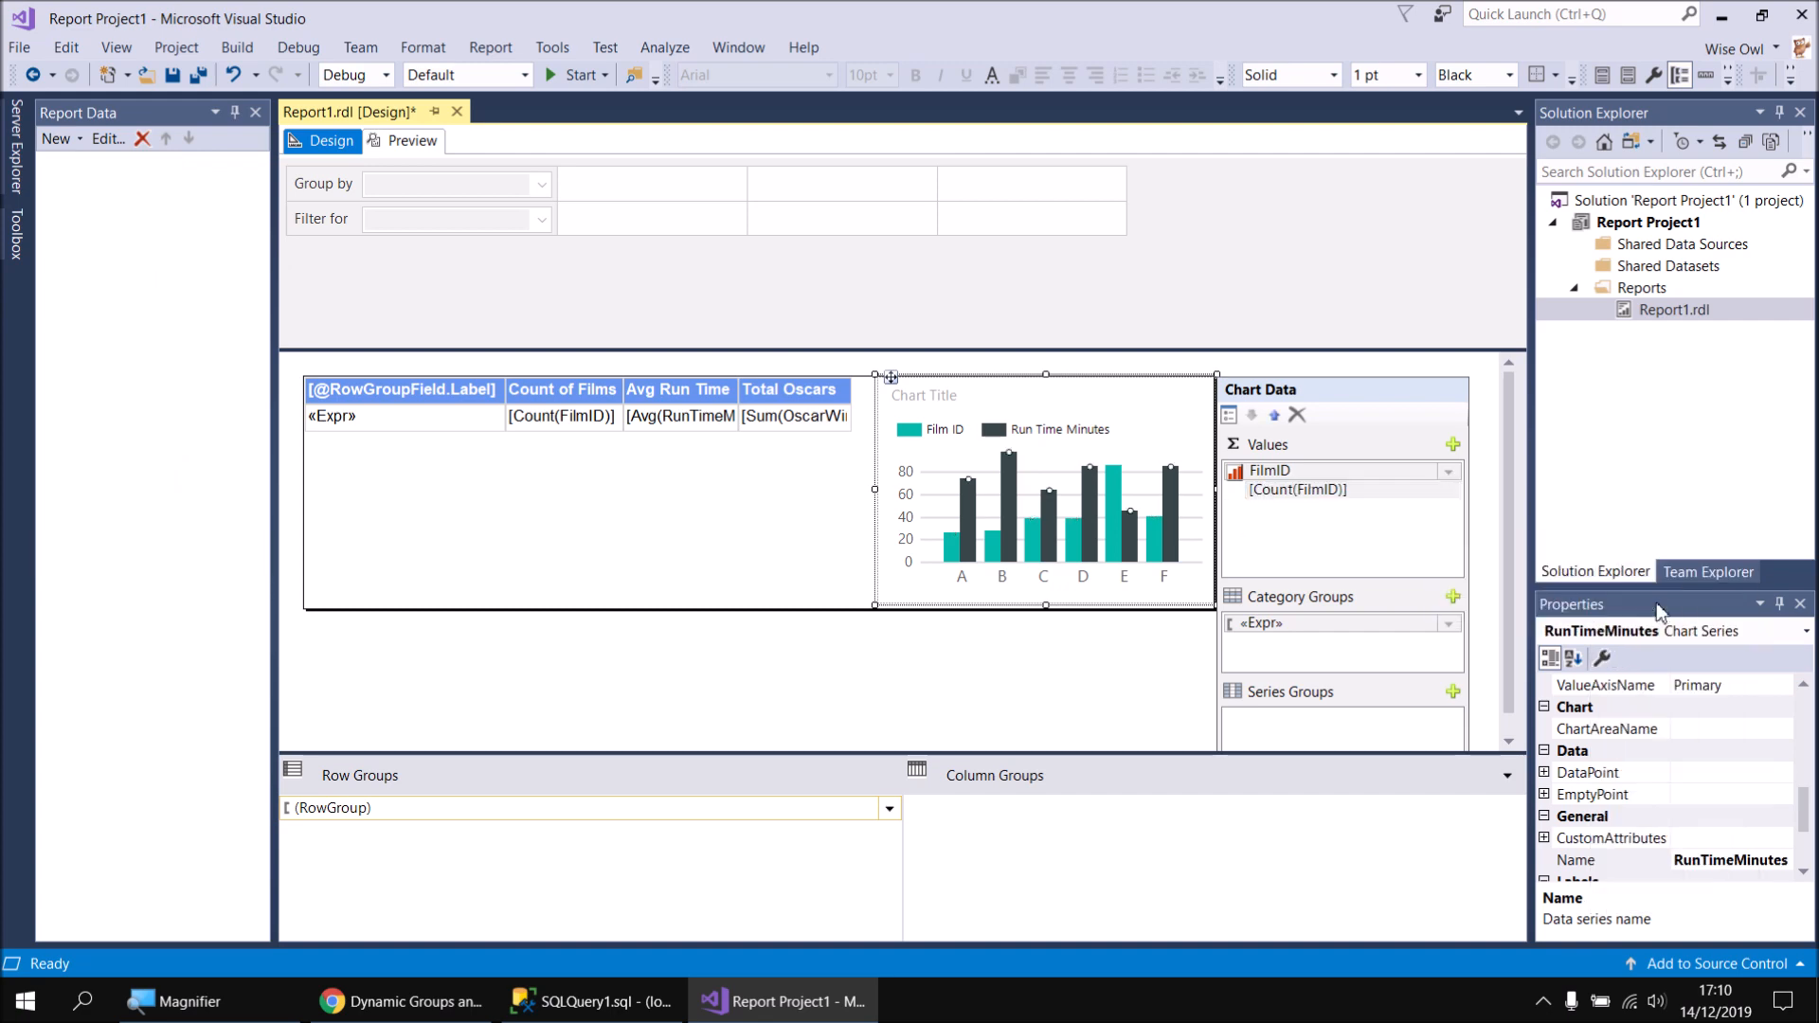
left_click(1452, 444)
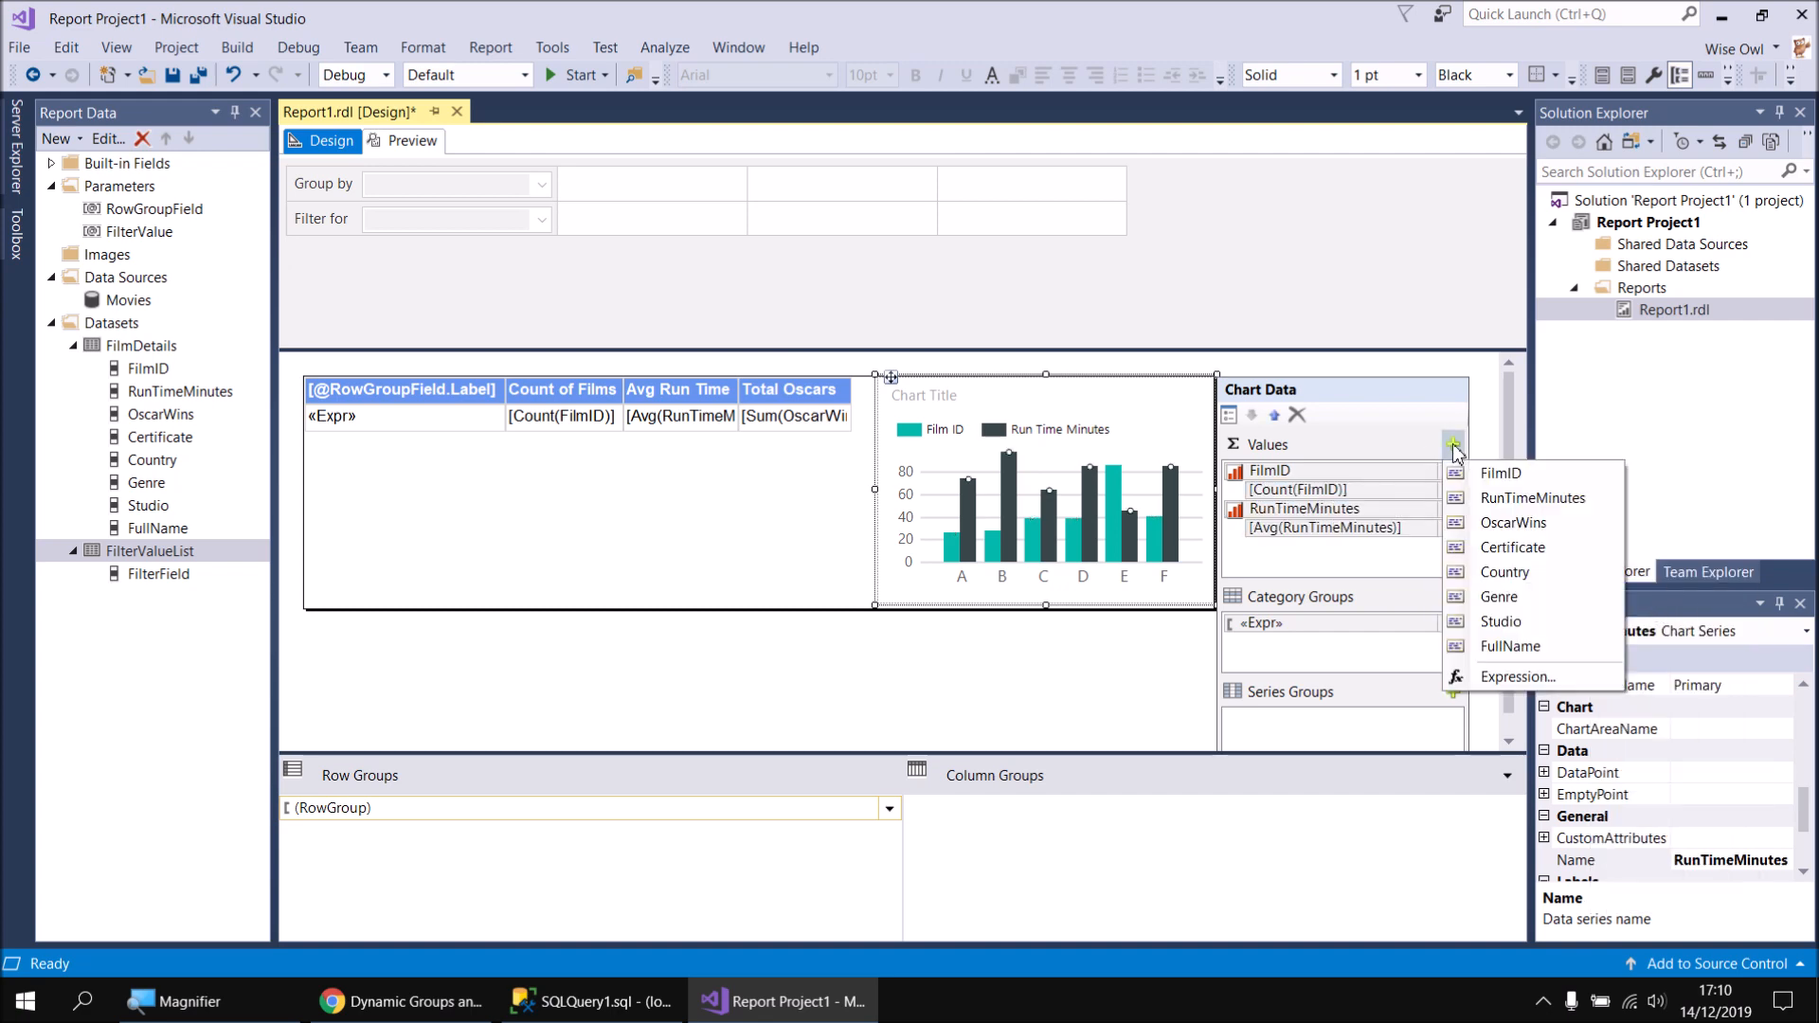
left_click(1506, 523)
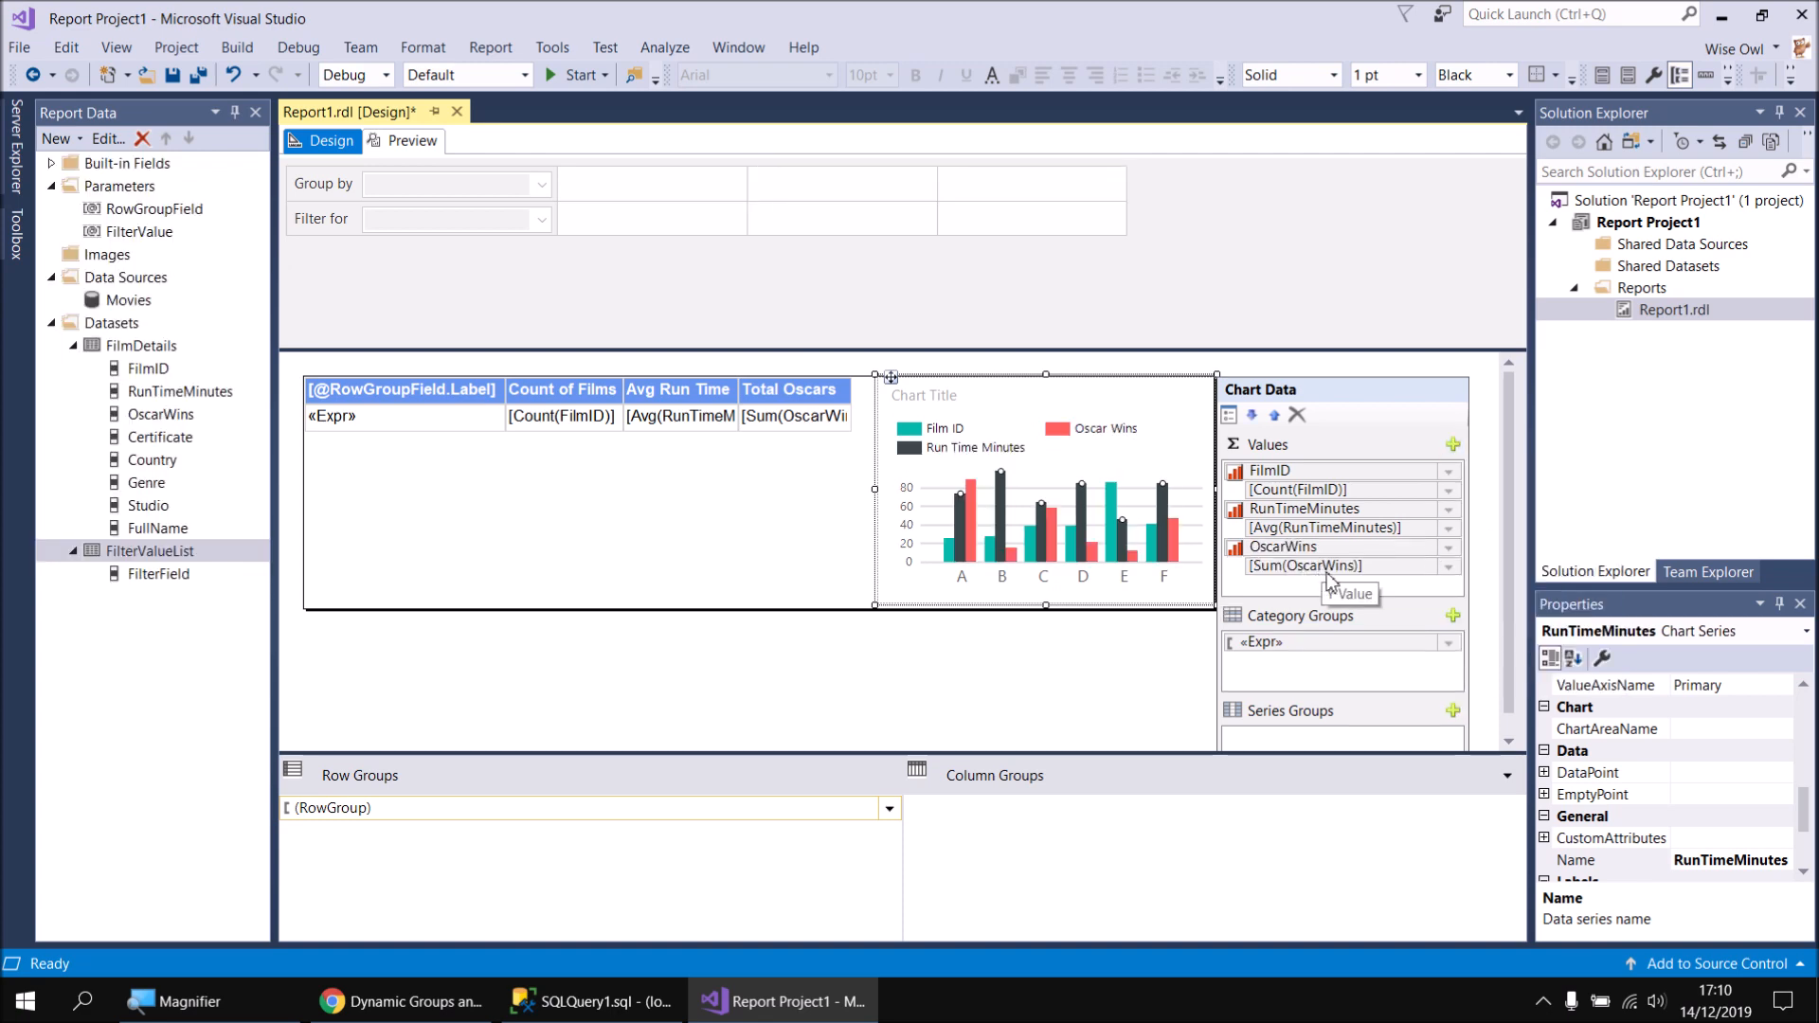
Enlarge the chart well beyond its original width and height, and delete its title
left_click(1110, 403)
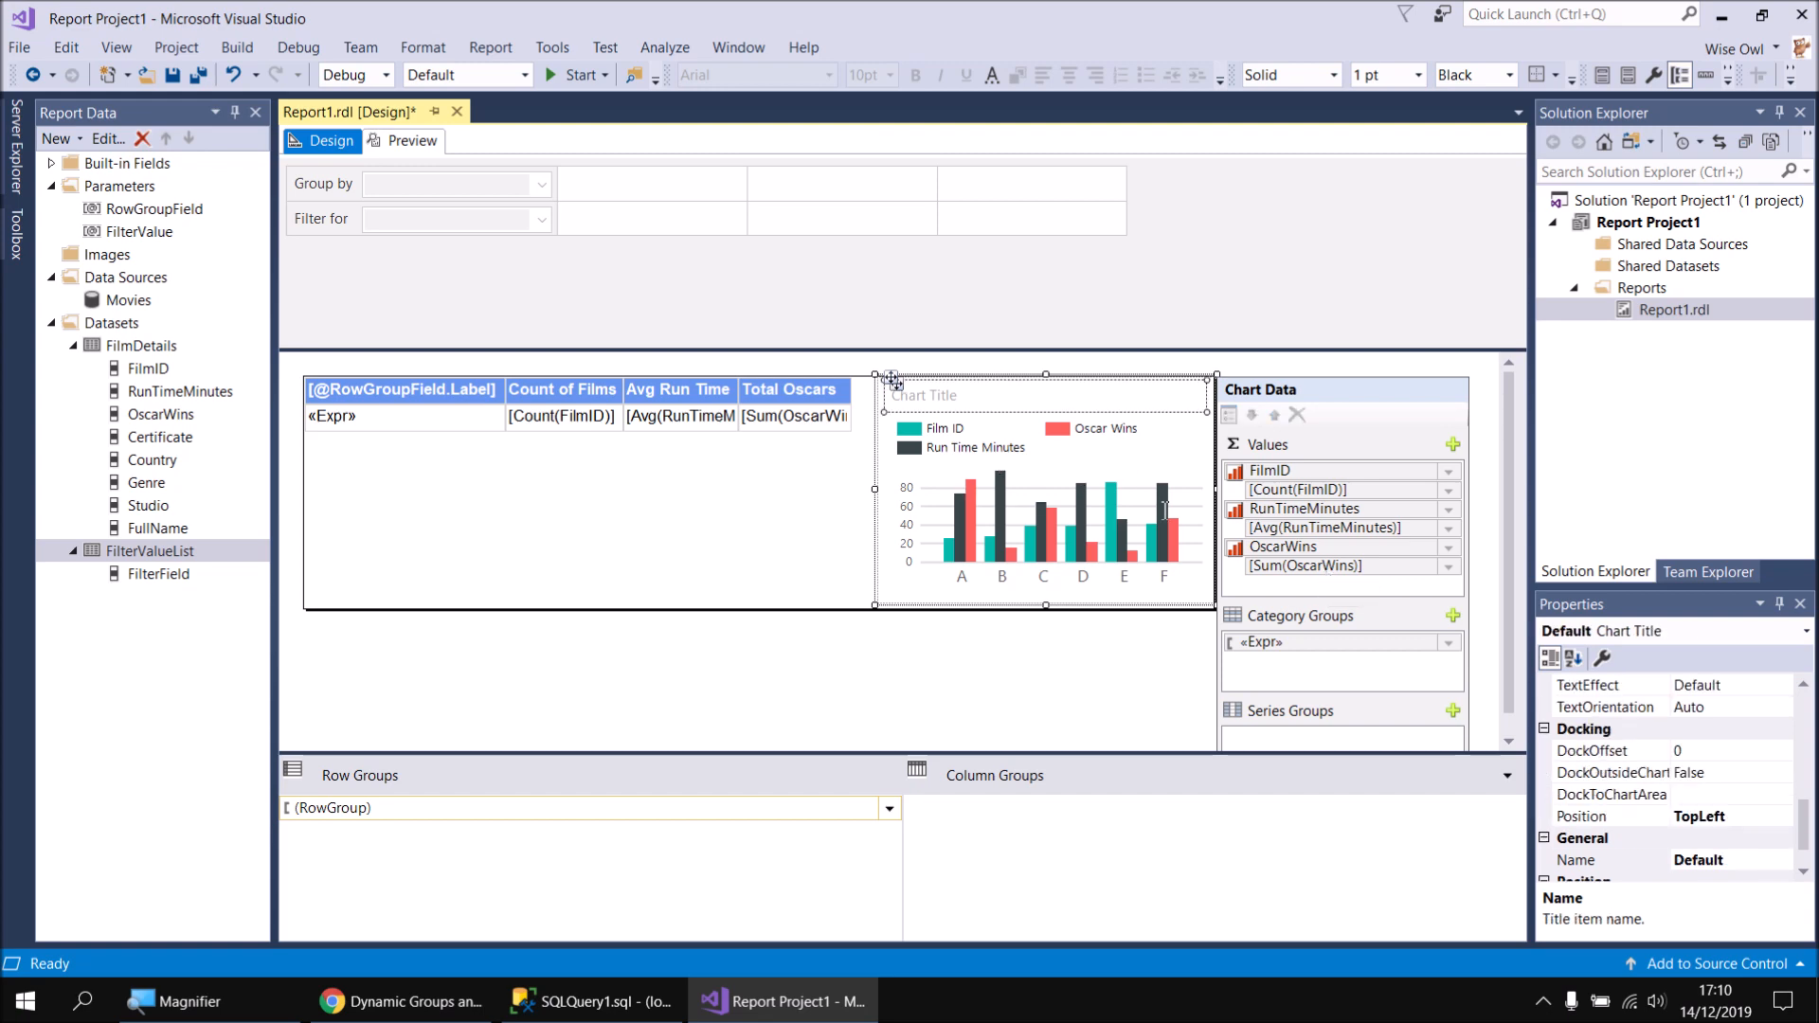
left_click_drag(1217, 616, 1516, 1020)
left_click(642, 561)
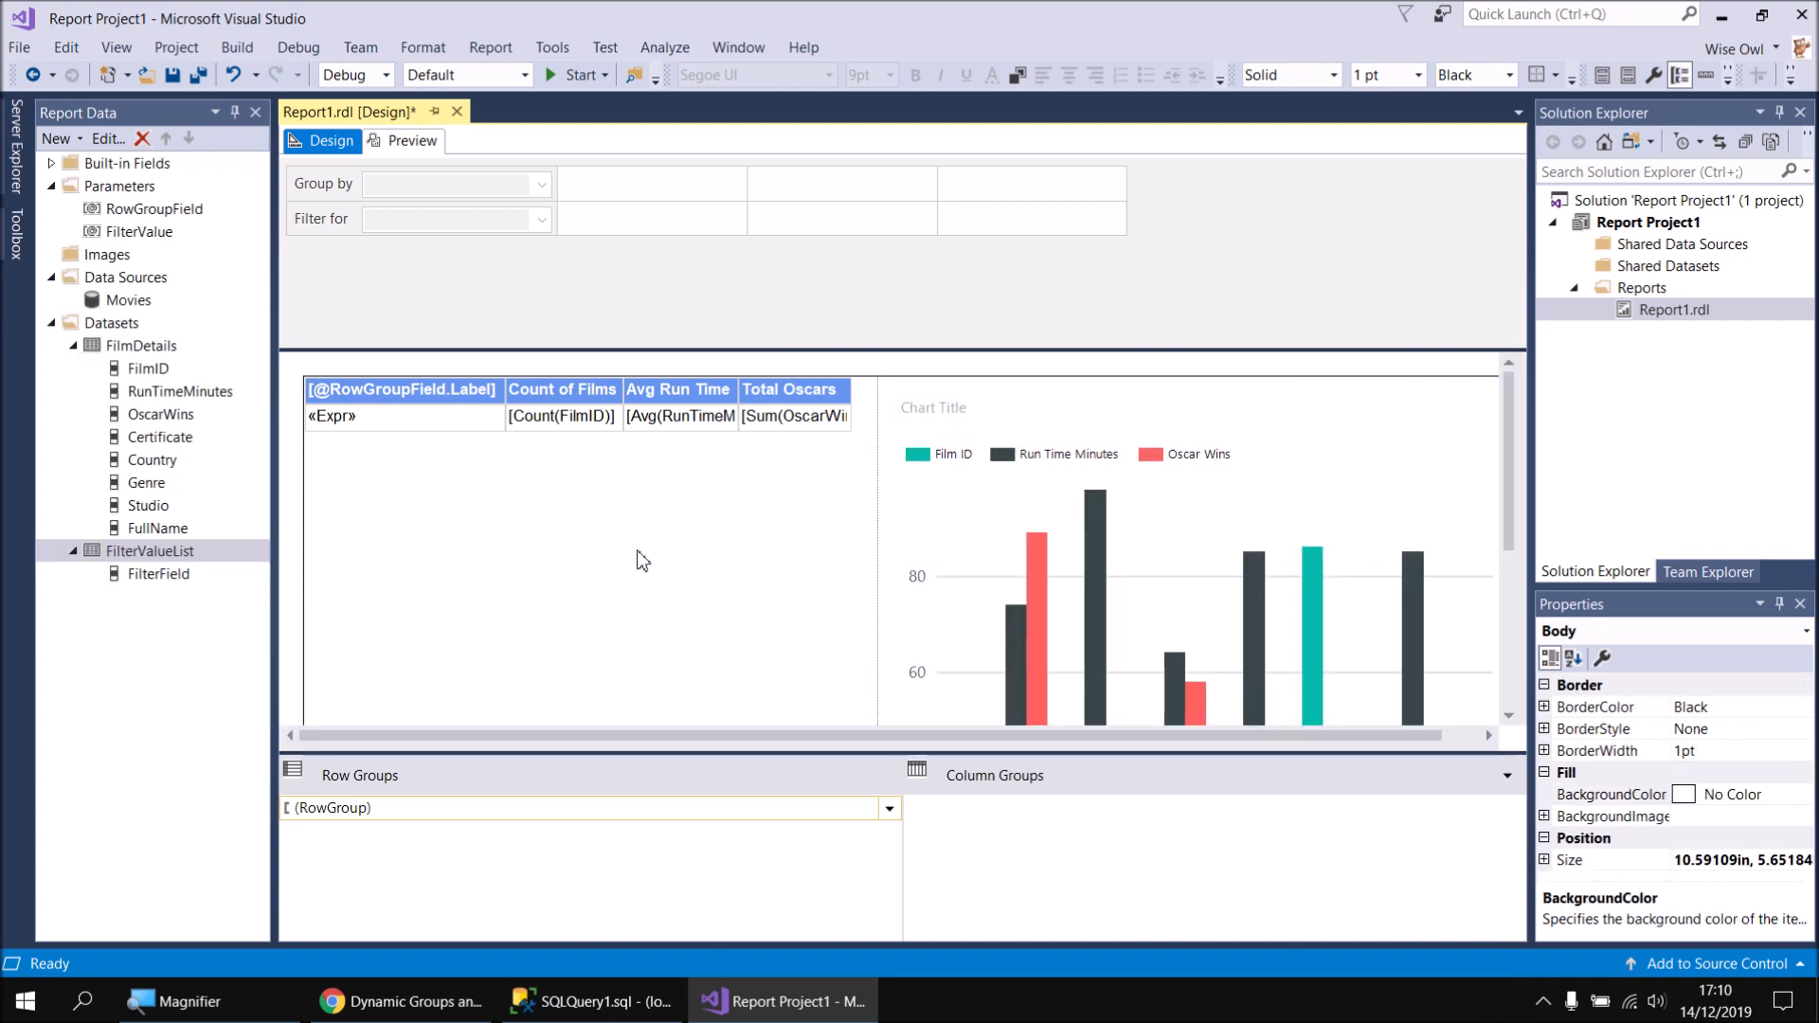
left_click(968, 415)
left_click(975, 388)
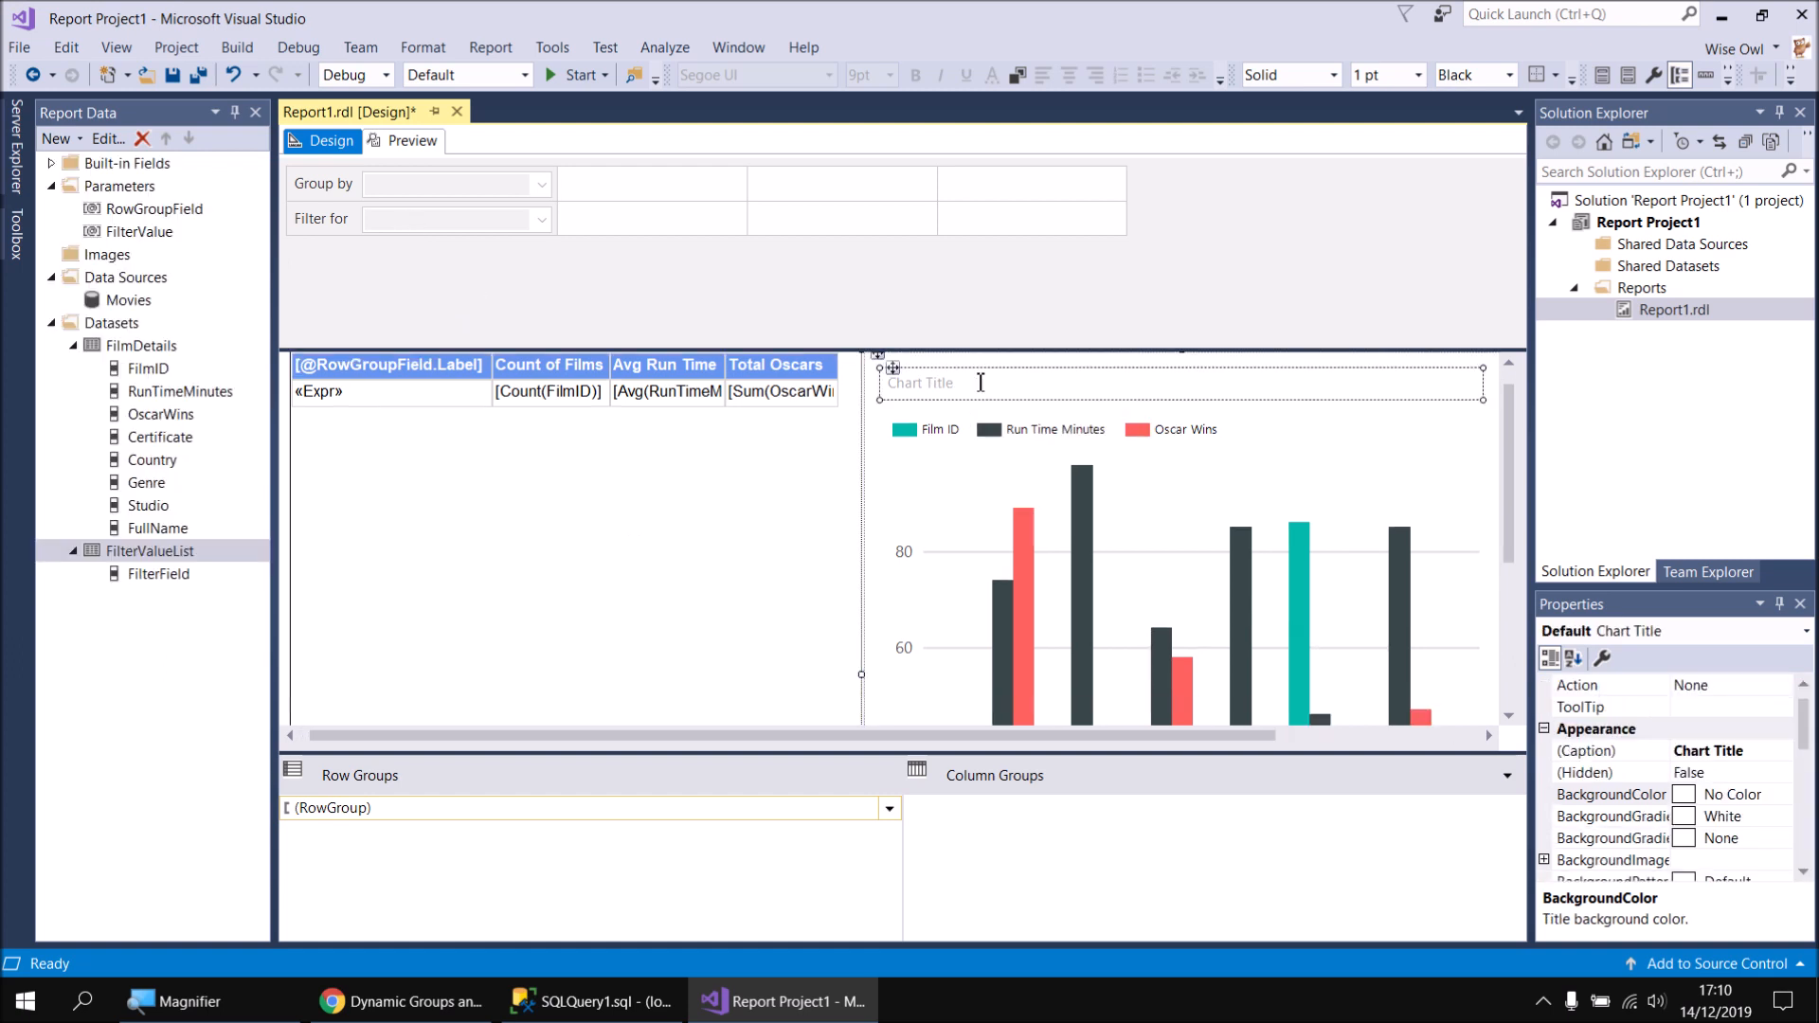
key("Delete")
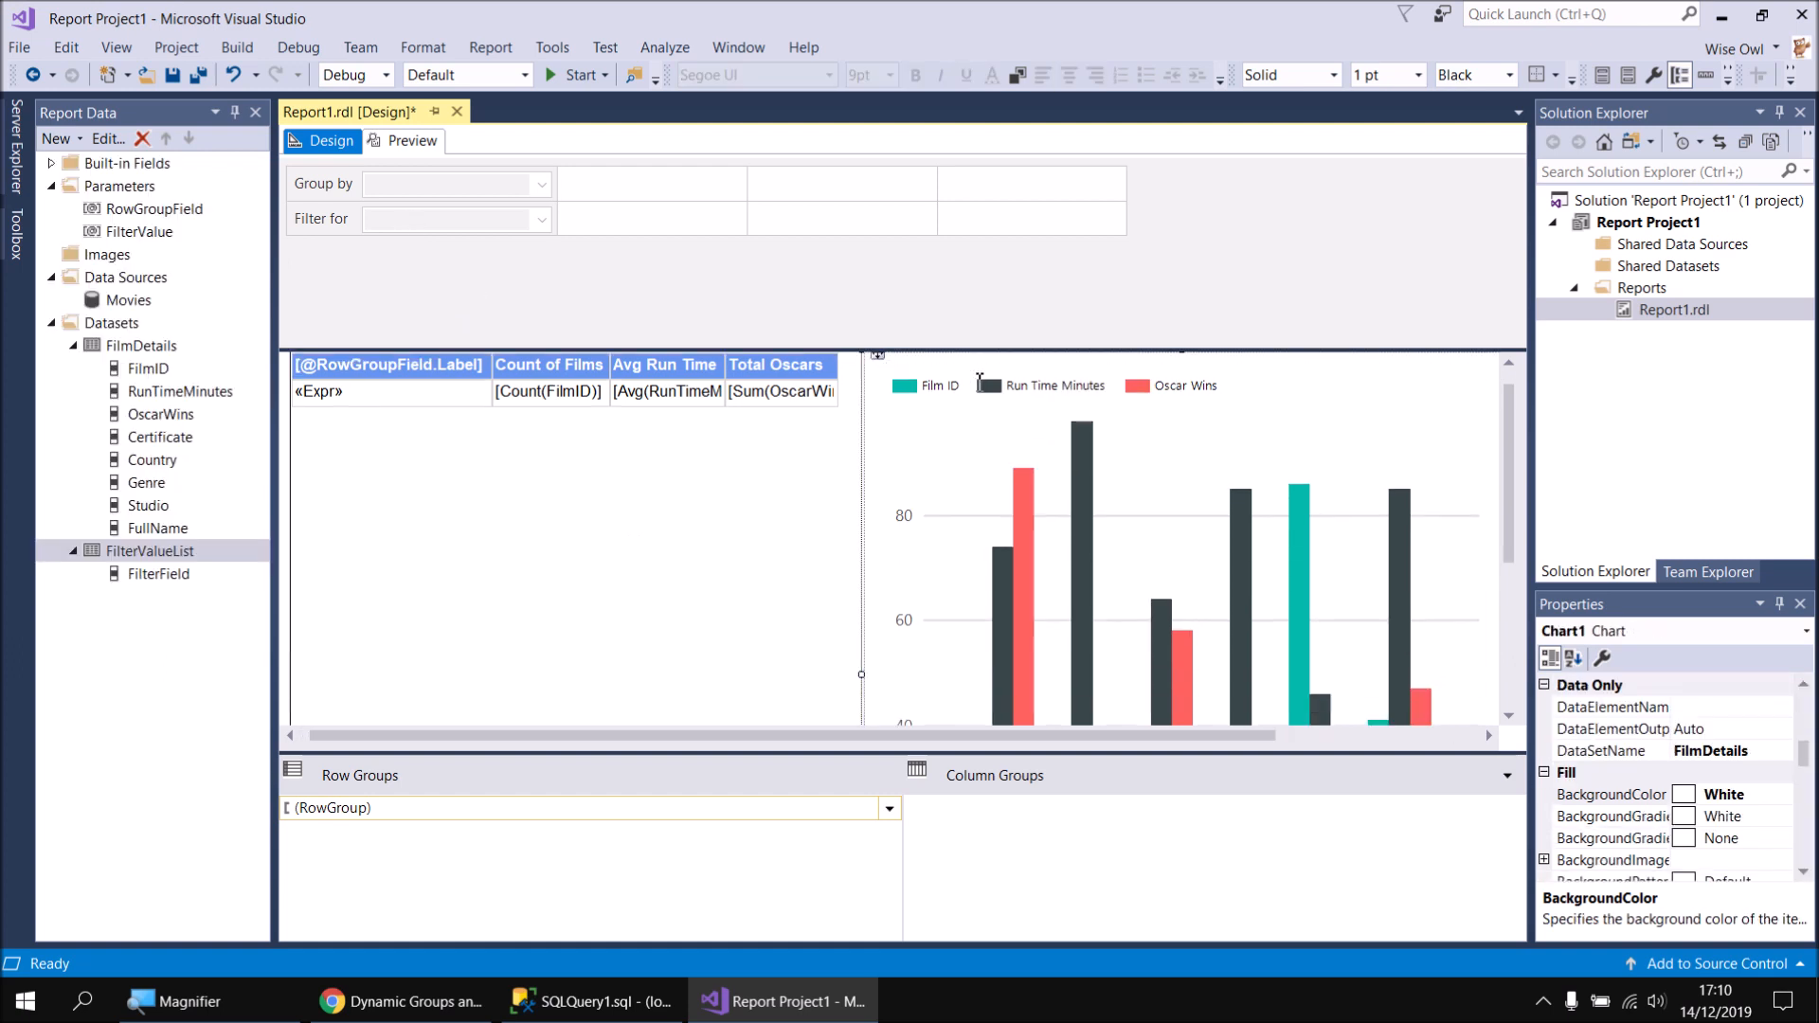
left_click(566, 498)
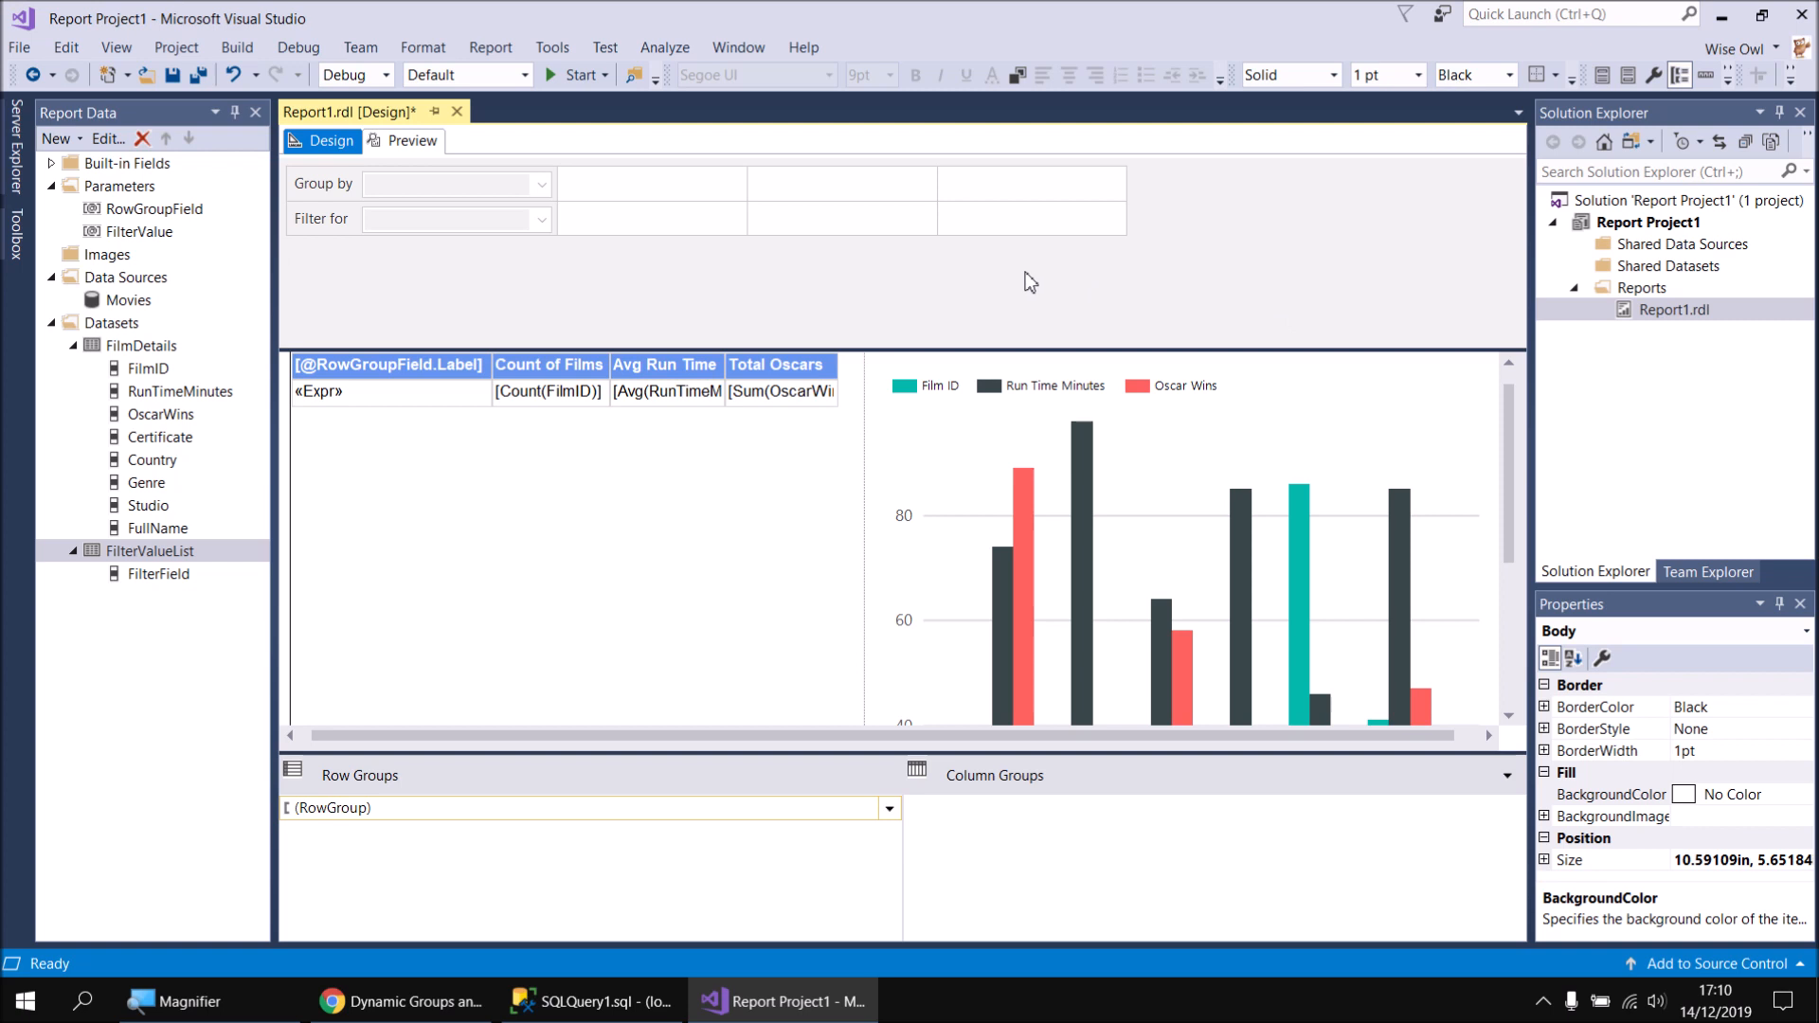
Hide the parameters pane in the report designer and preview the report grouped by Certificate
right_click(283, 468)
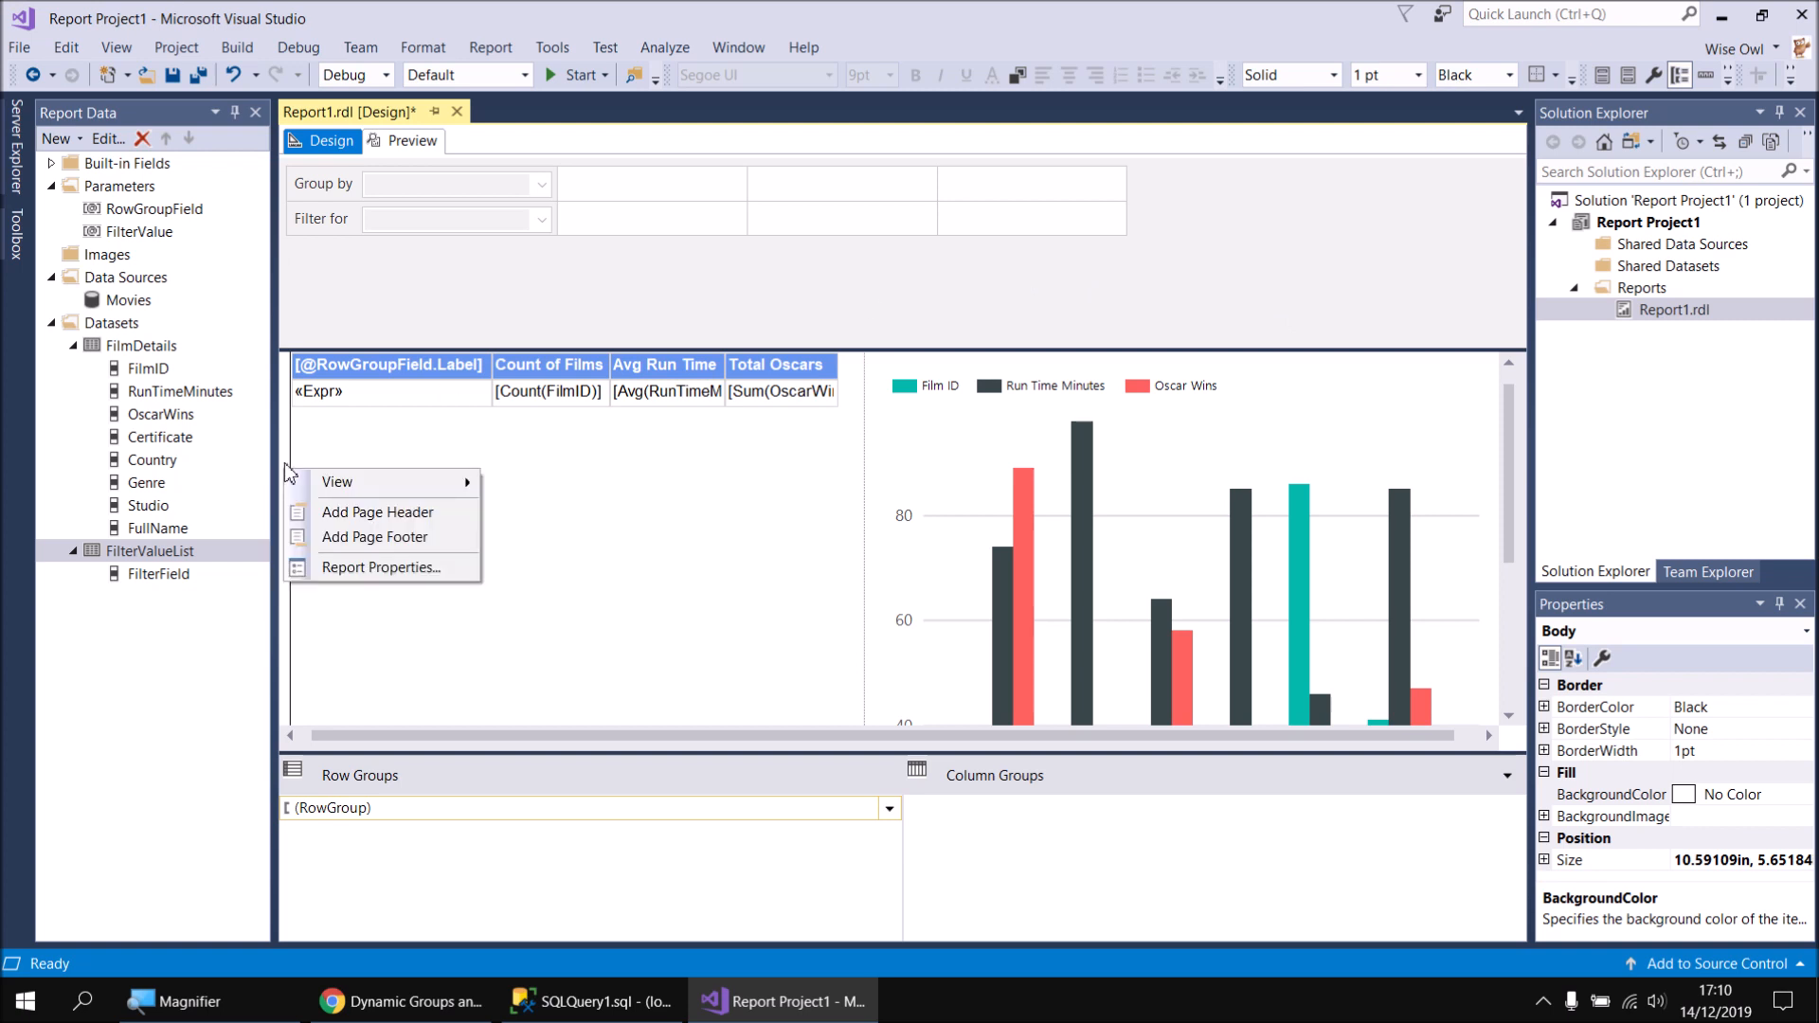
mouse_move(413, 485)
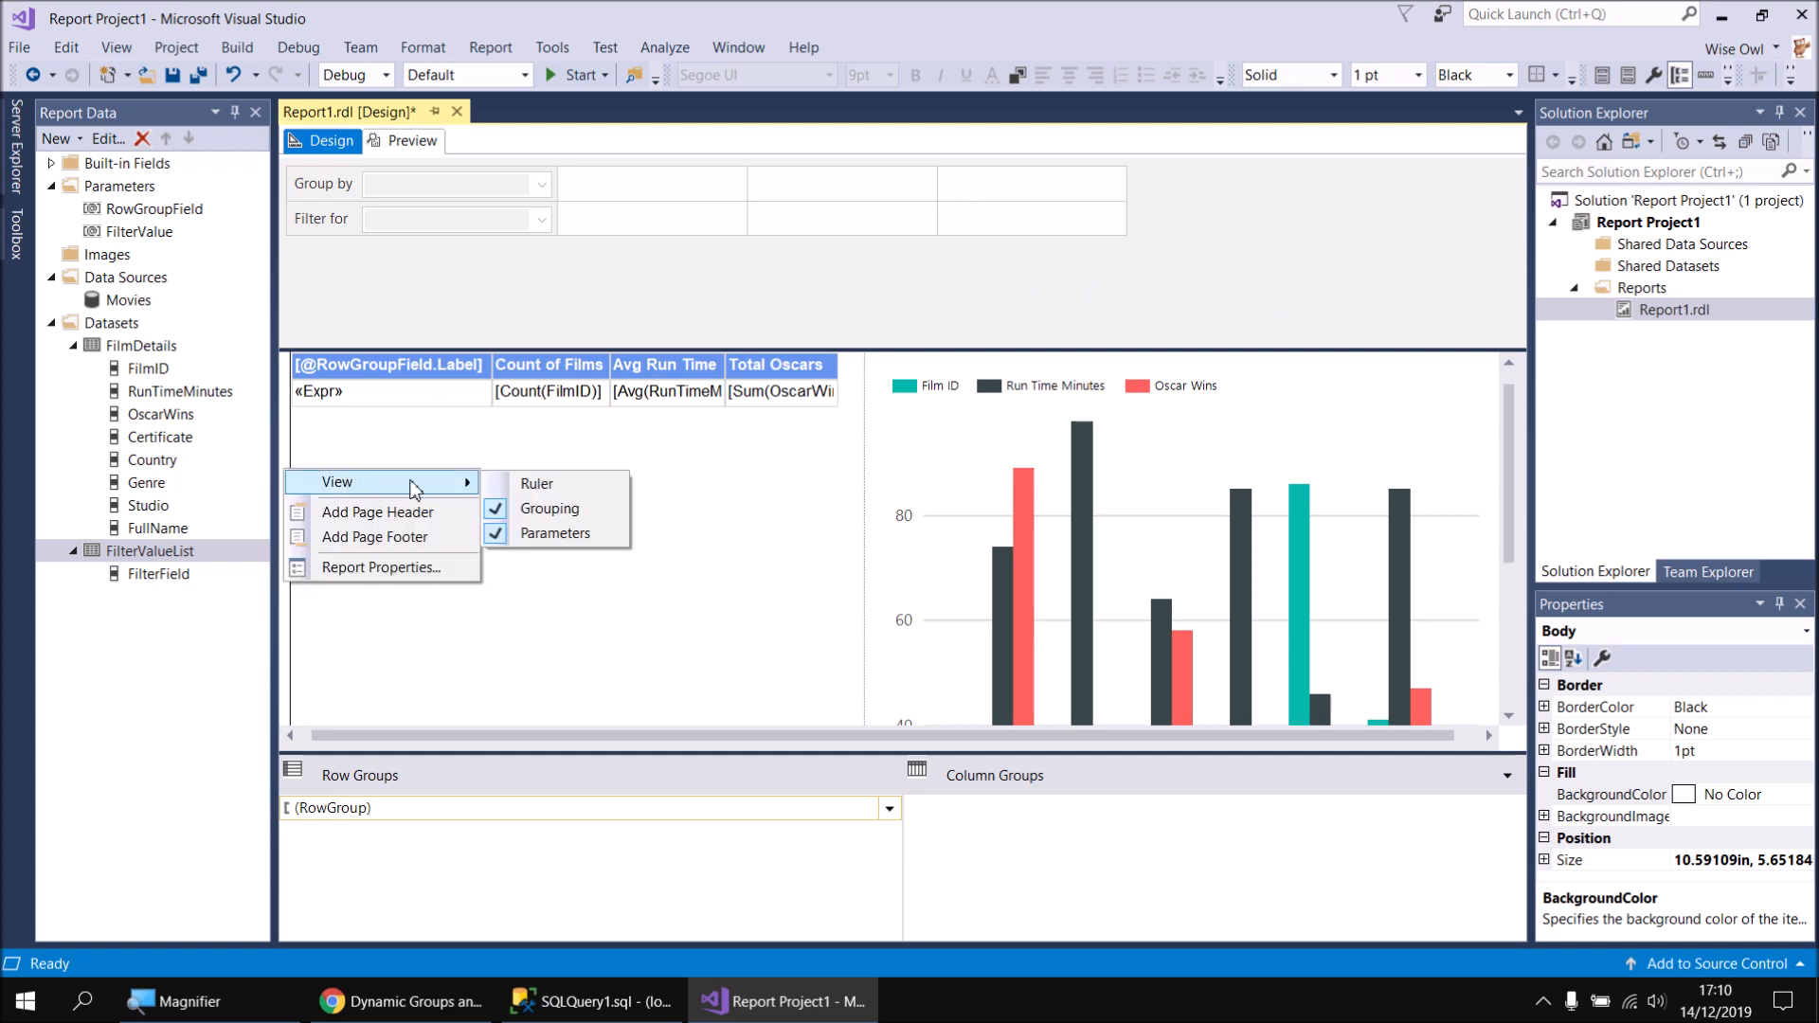
left_click(506, 535)
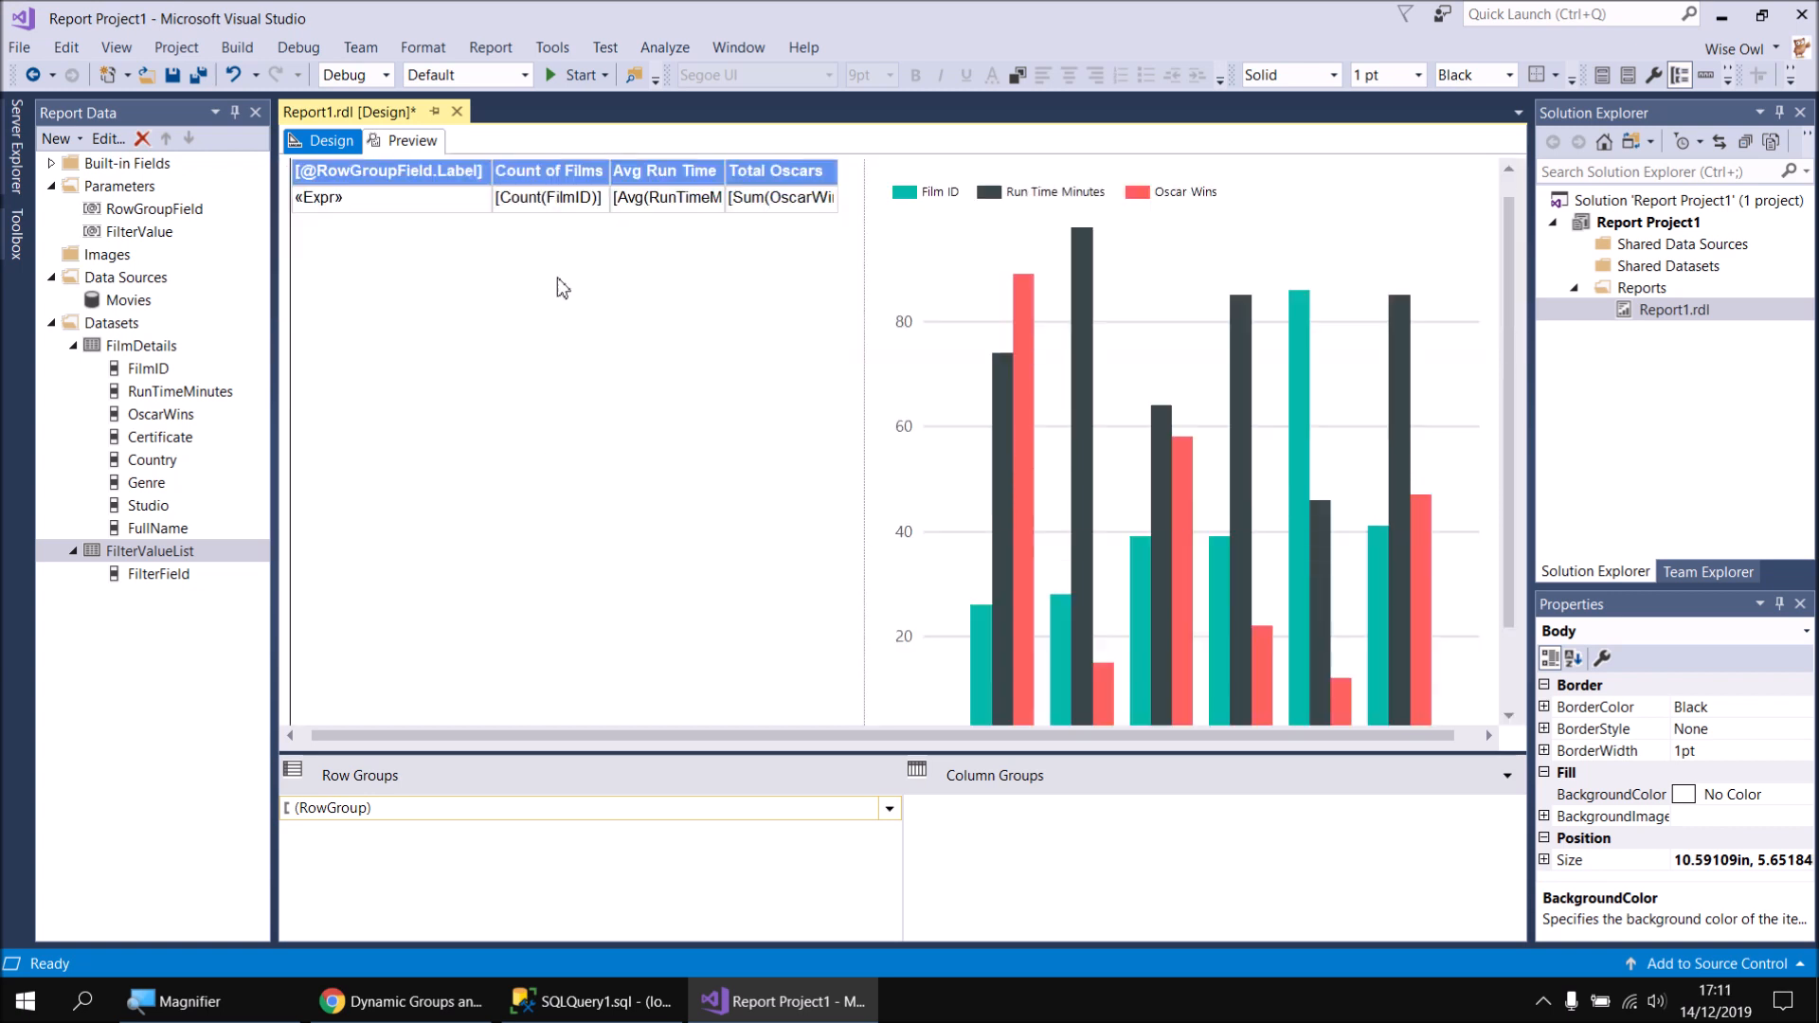
left_click_drag(1508, 292, 1509, 275)
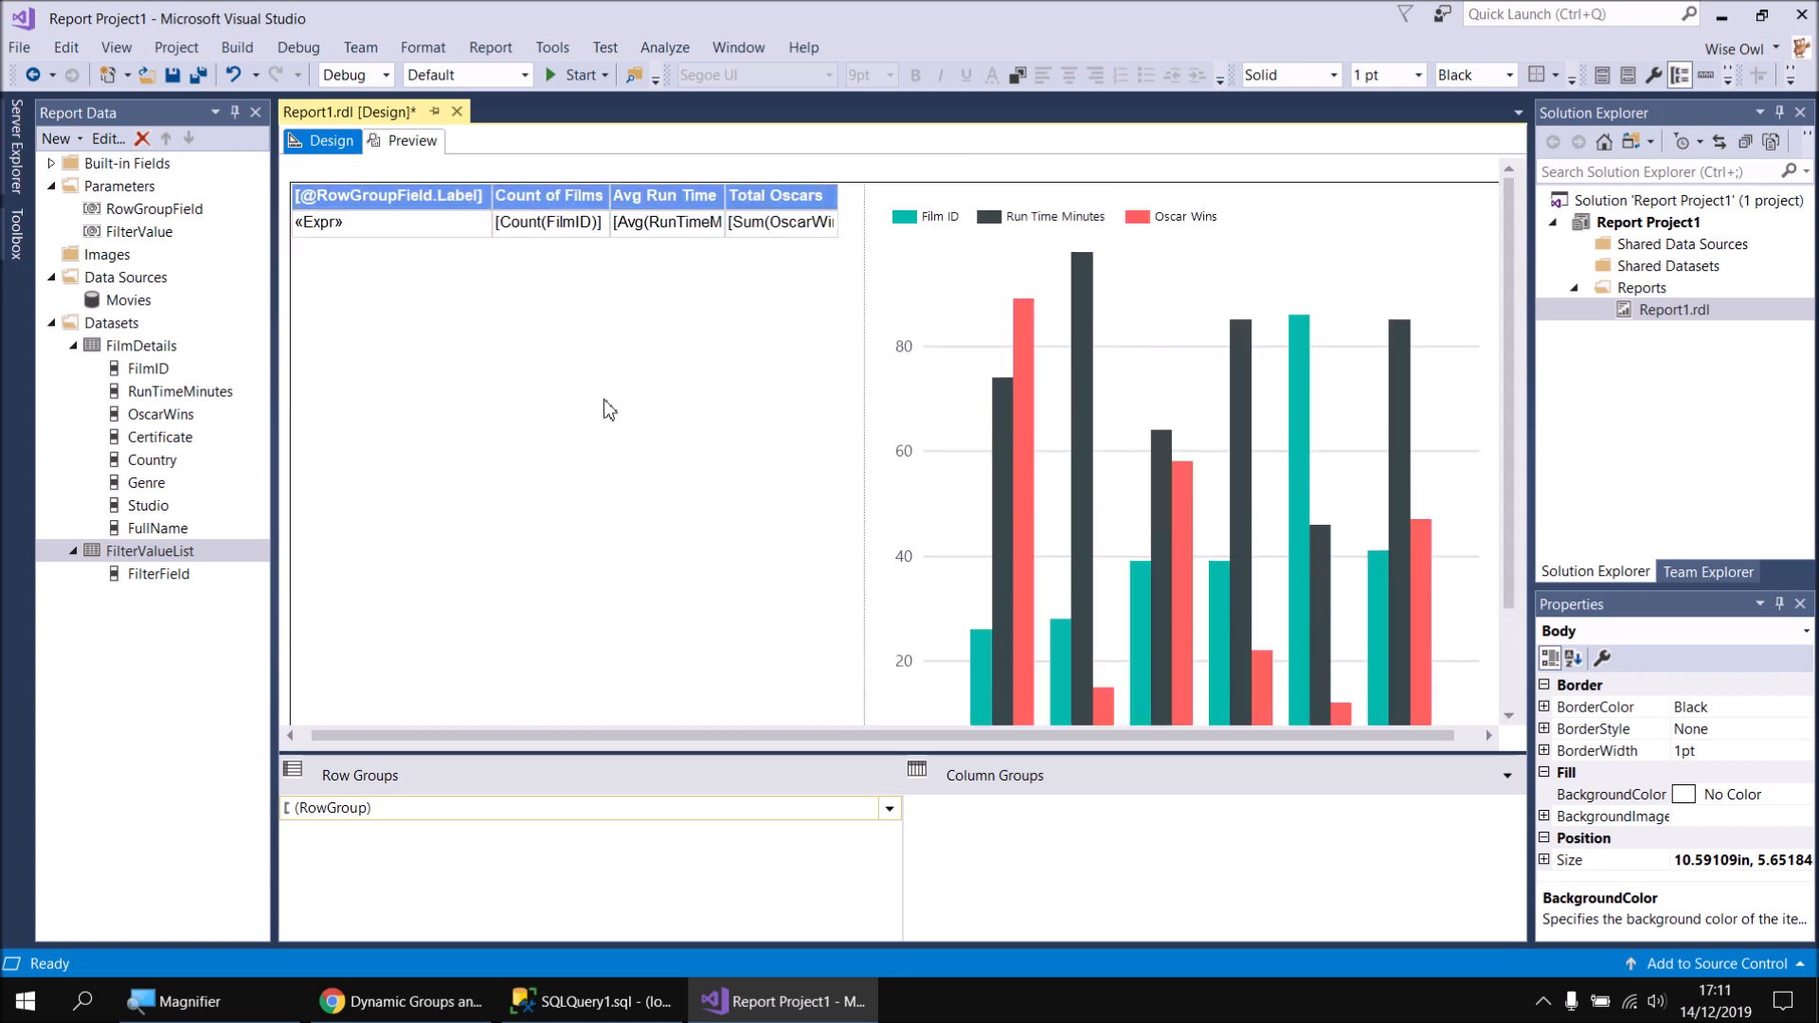
left_click(403, 142)
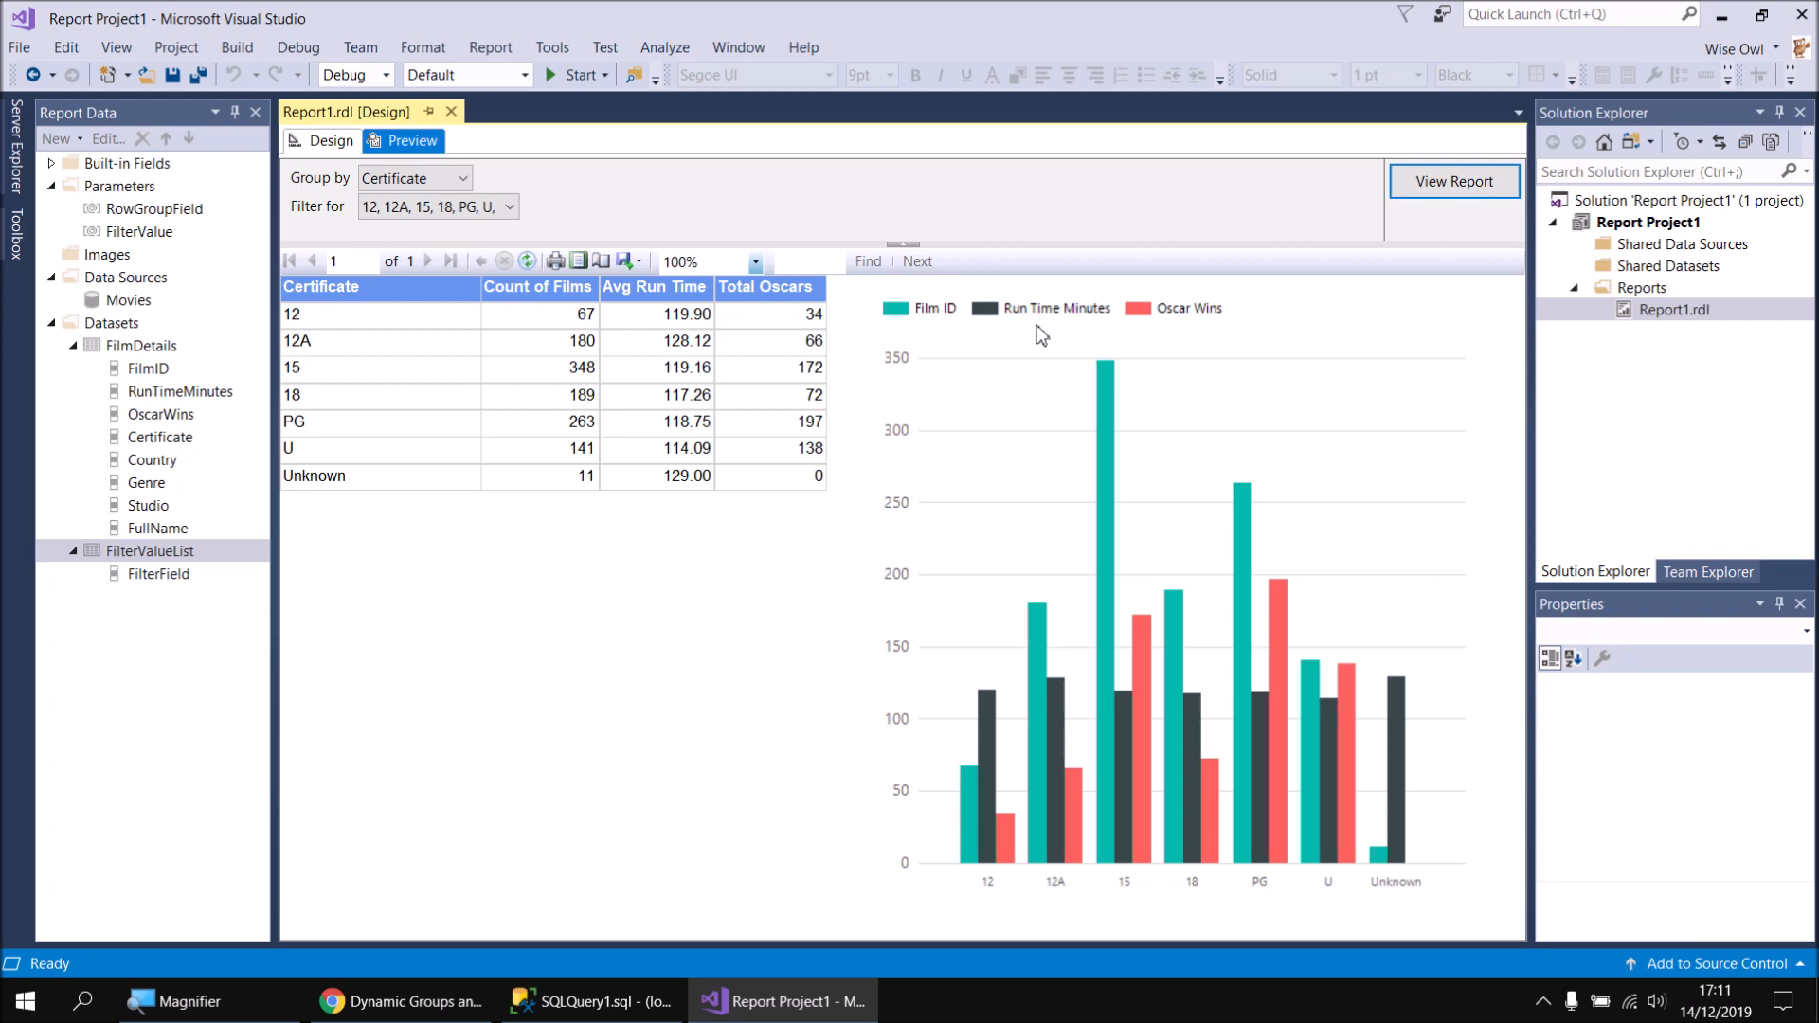
Return to the report design and set the FilmID series' custom legend text to "Count of Films"
left_click(325, 141)
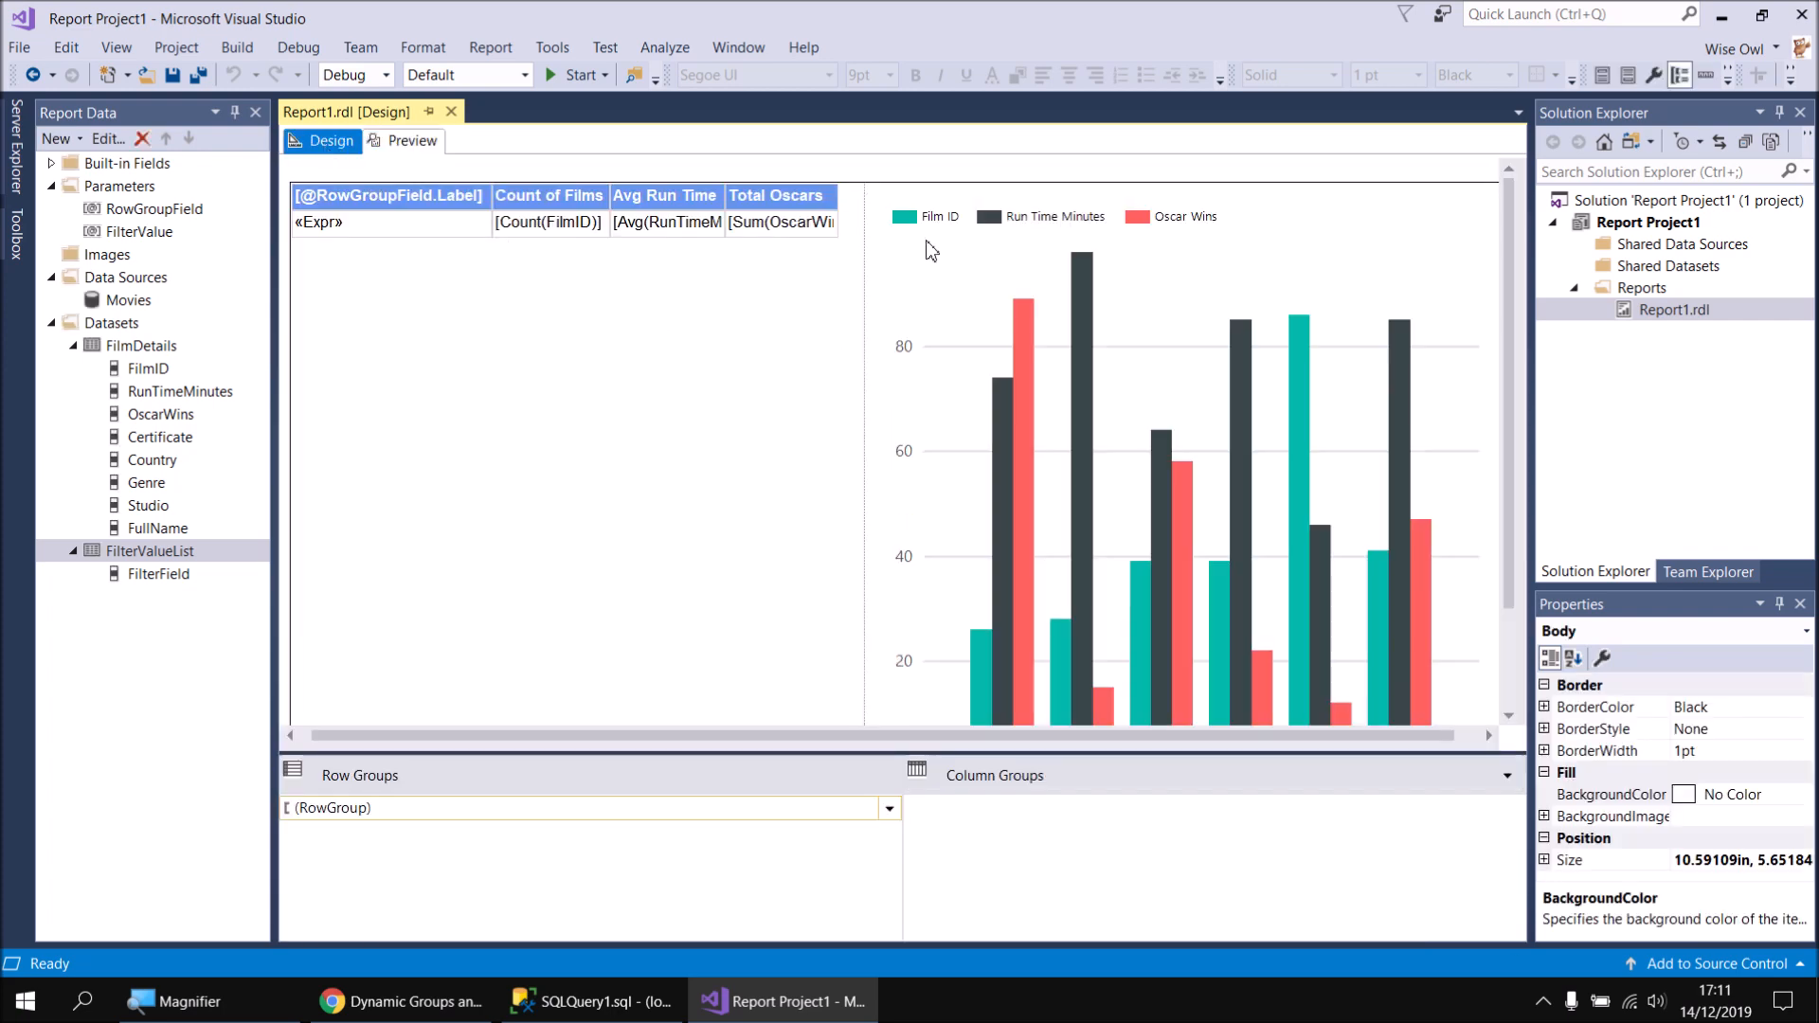
left_click(981, 656)
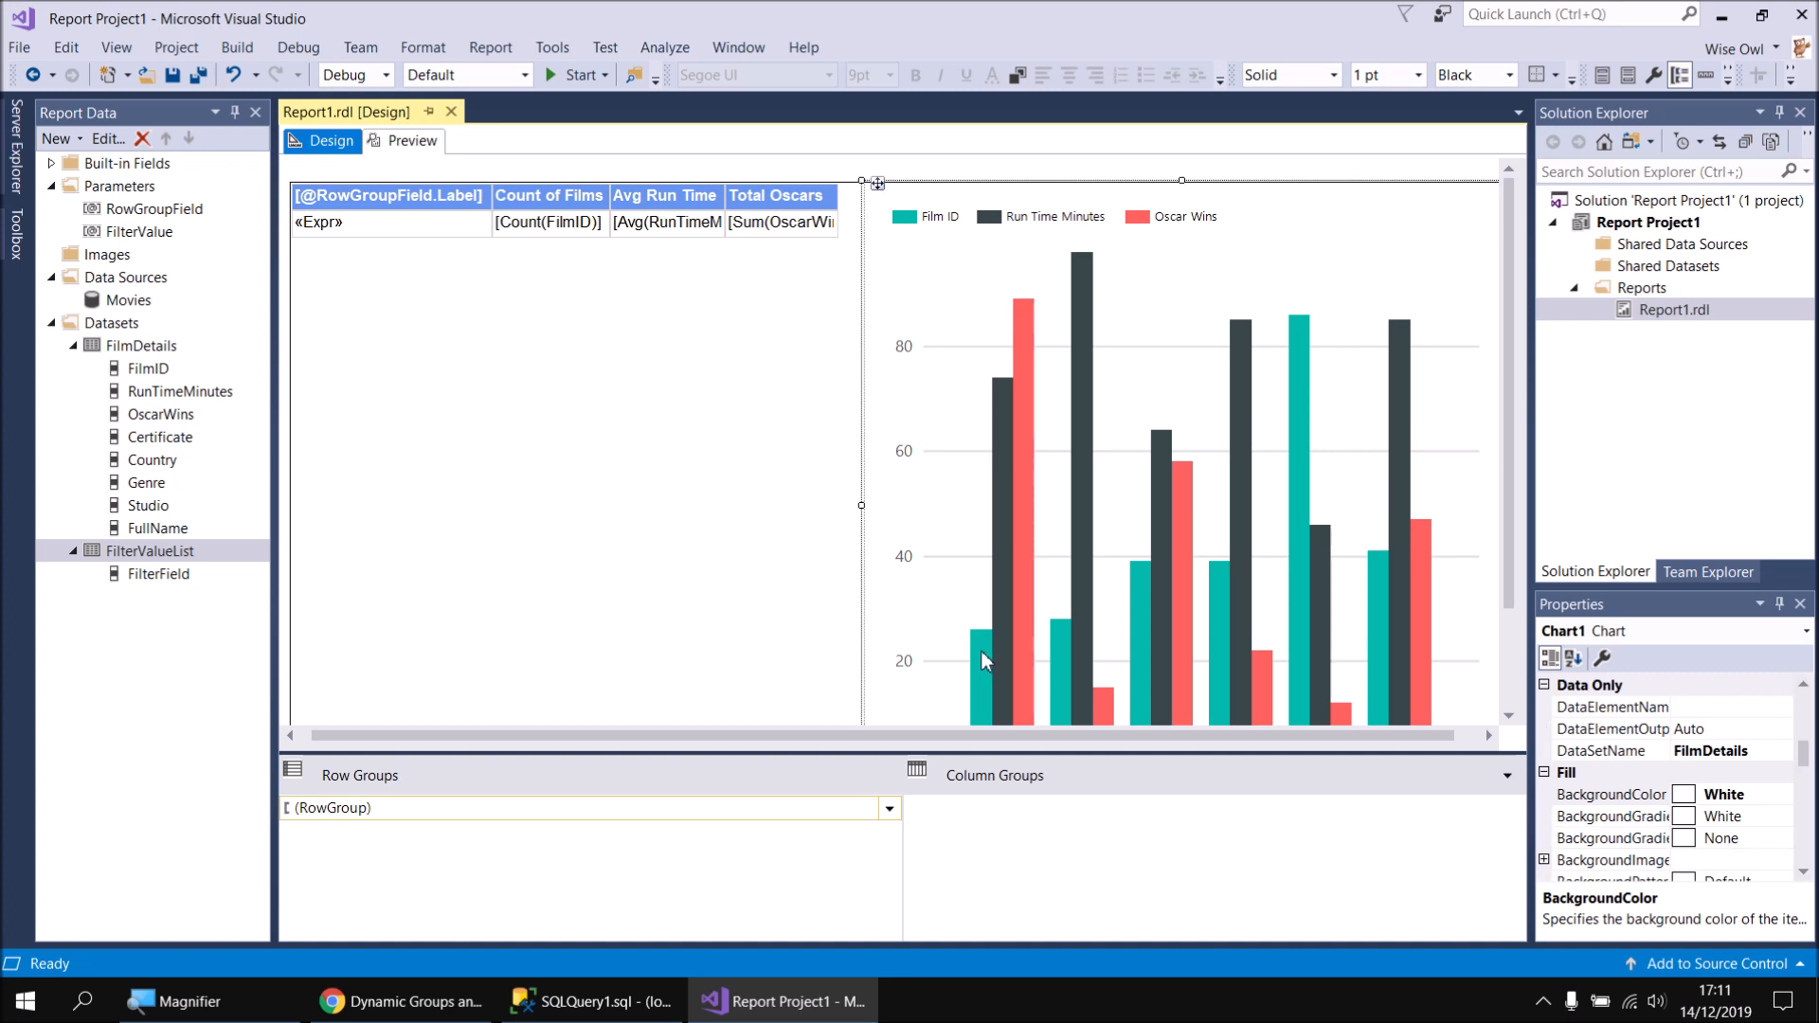
left_click(981, 654)
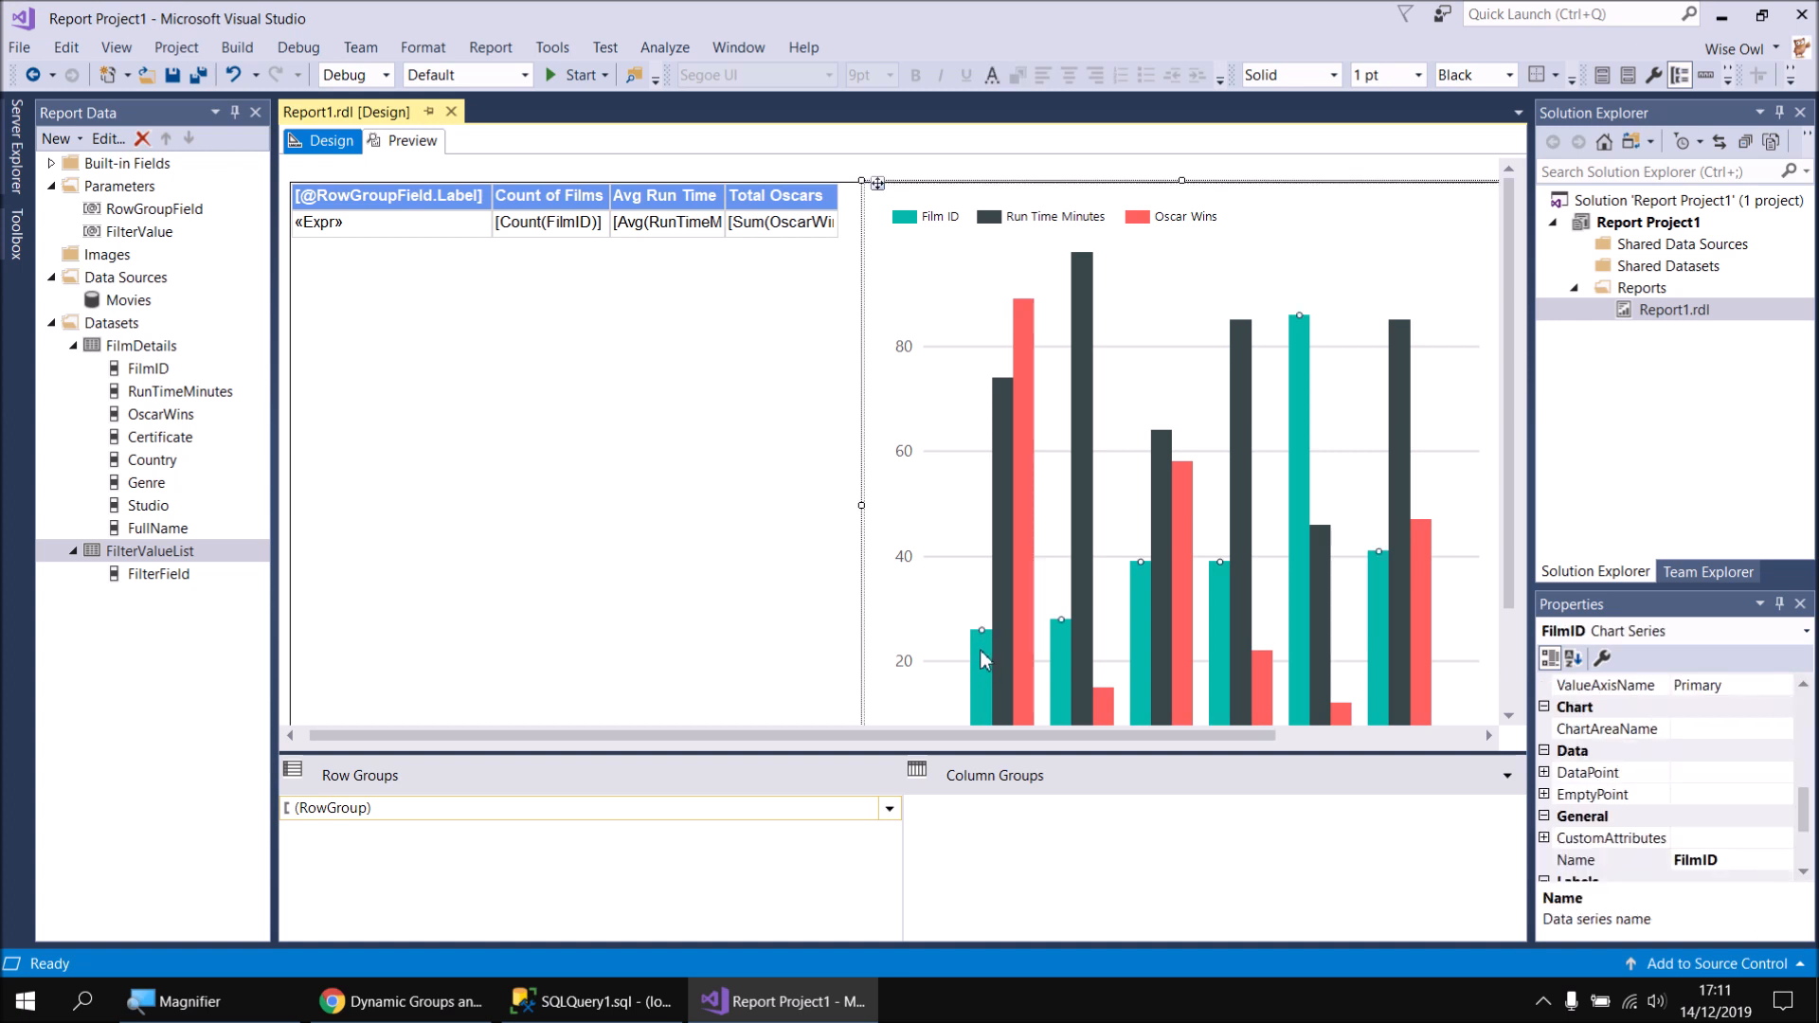
right_click(982, 652)
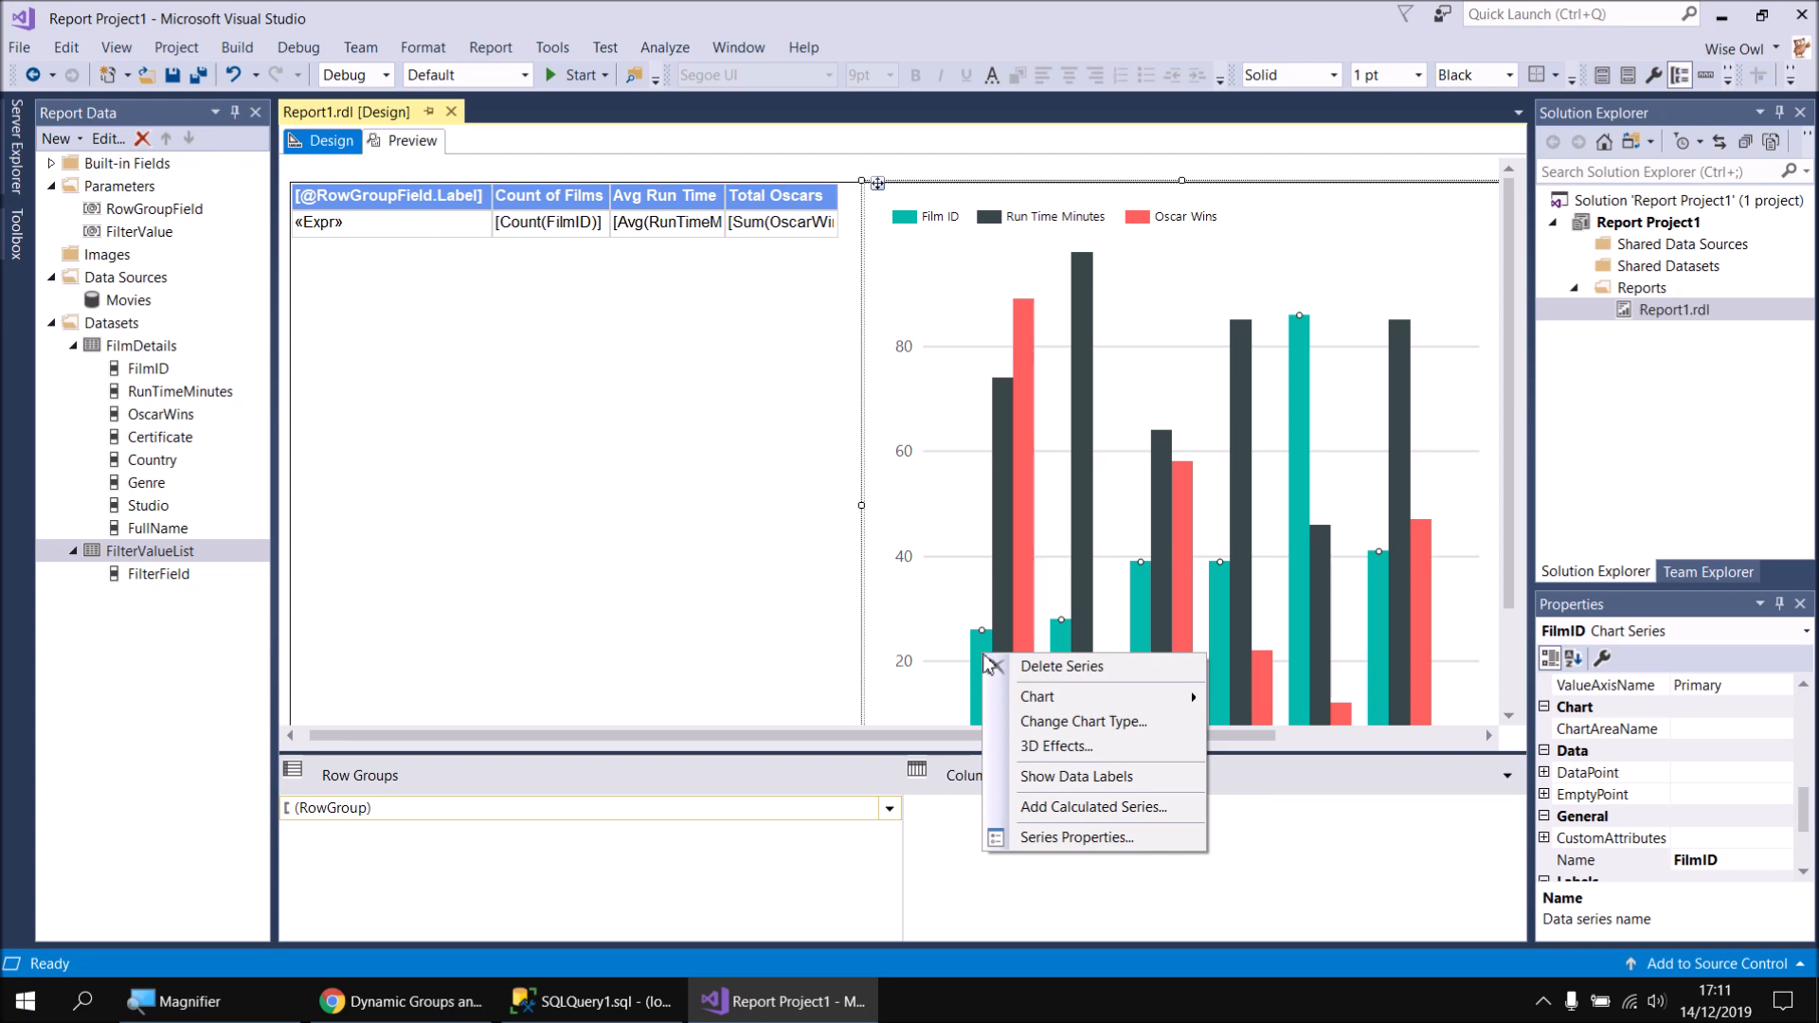
left_click(1078, 838)
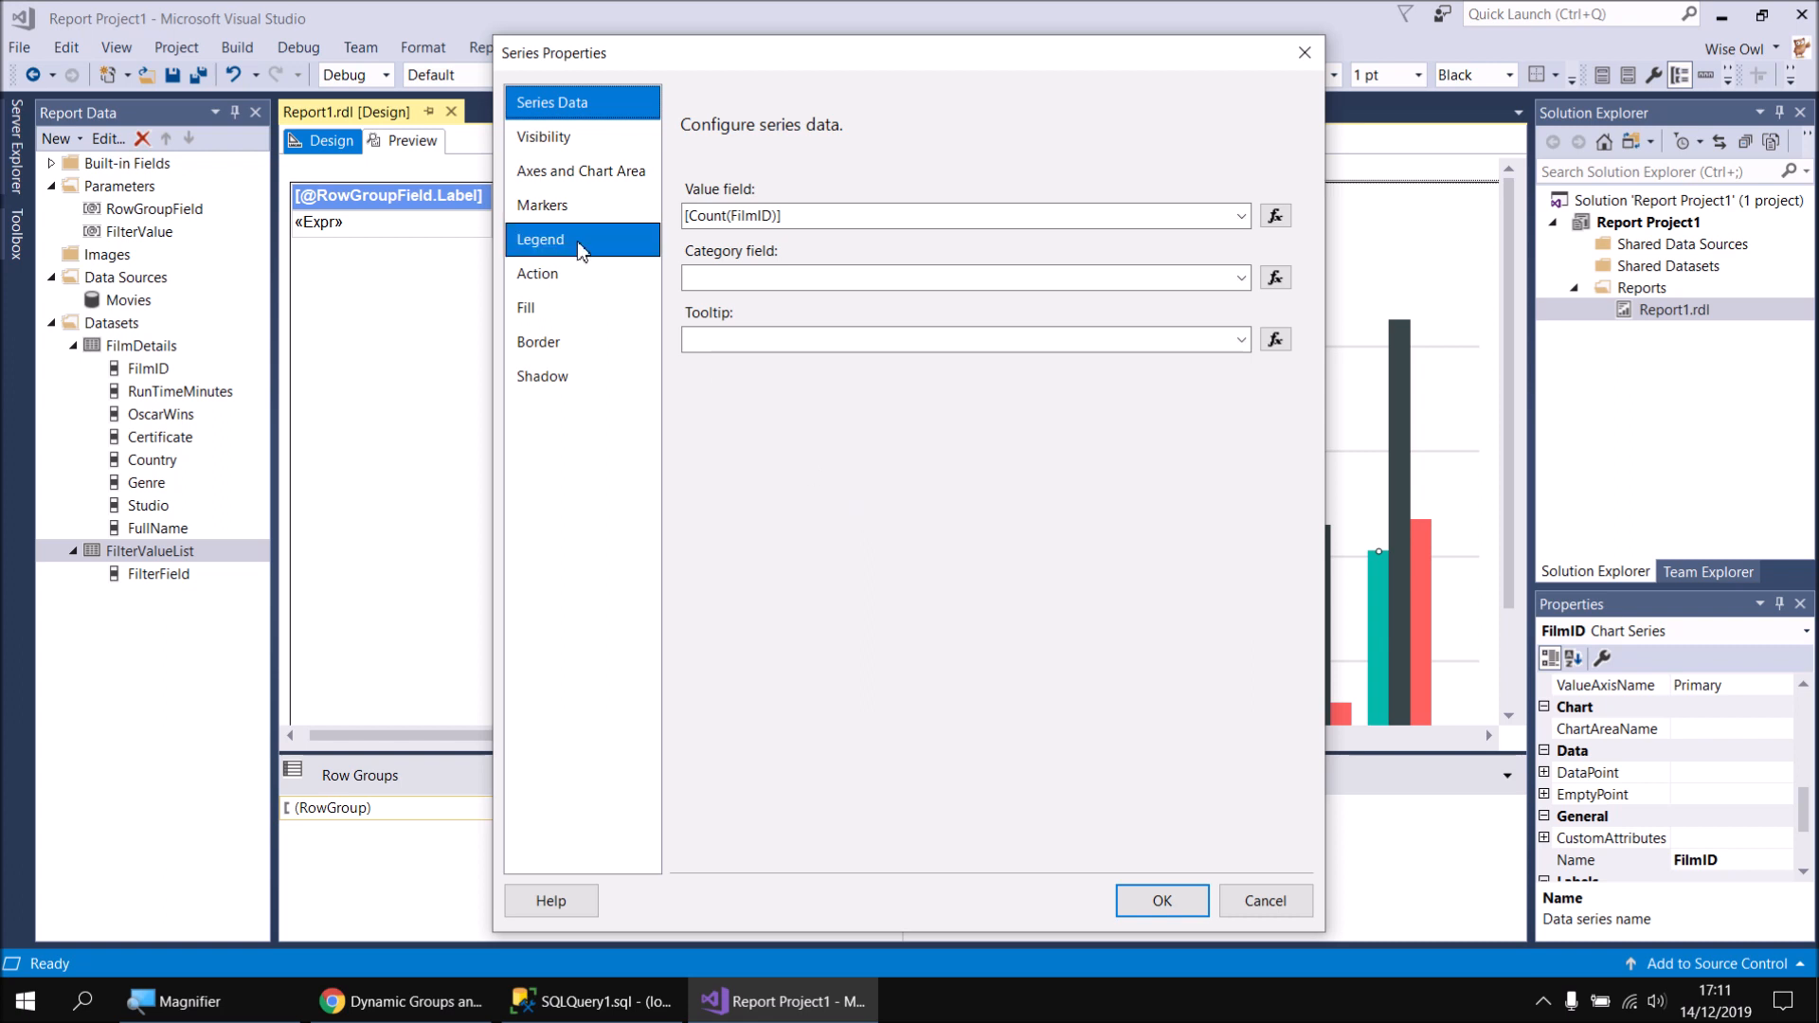
left_click(540, 239)
left_click(749, 254)
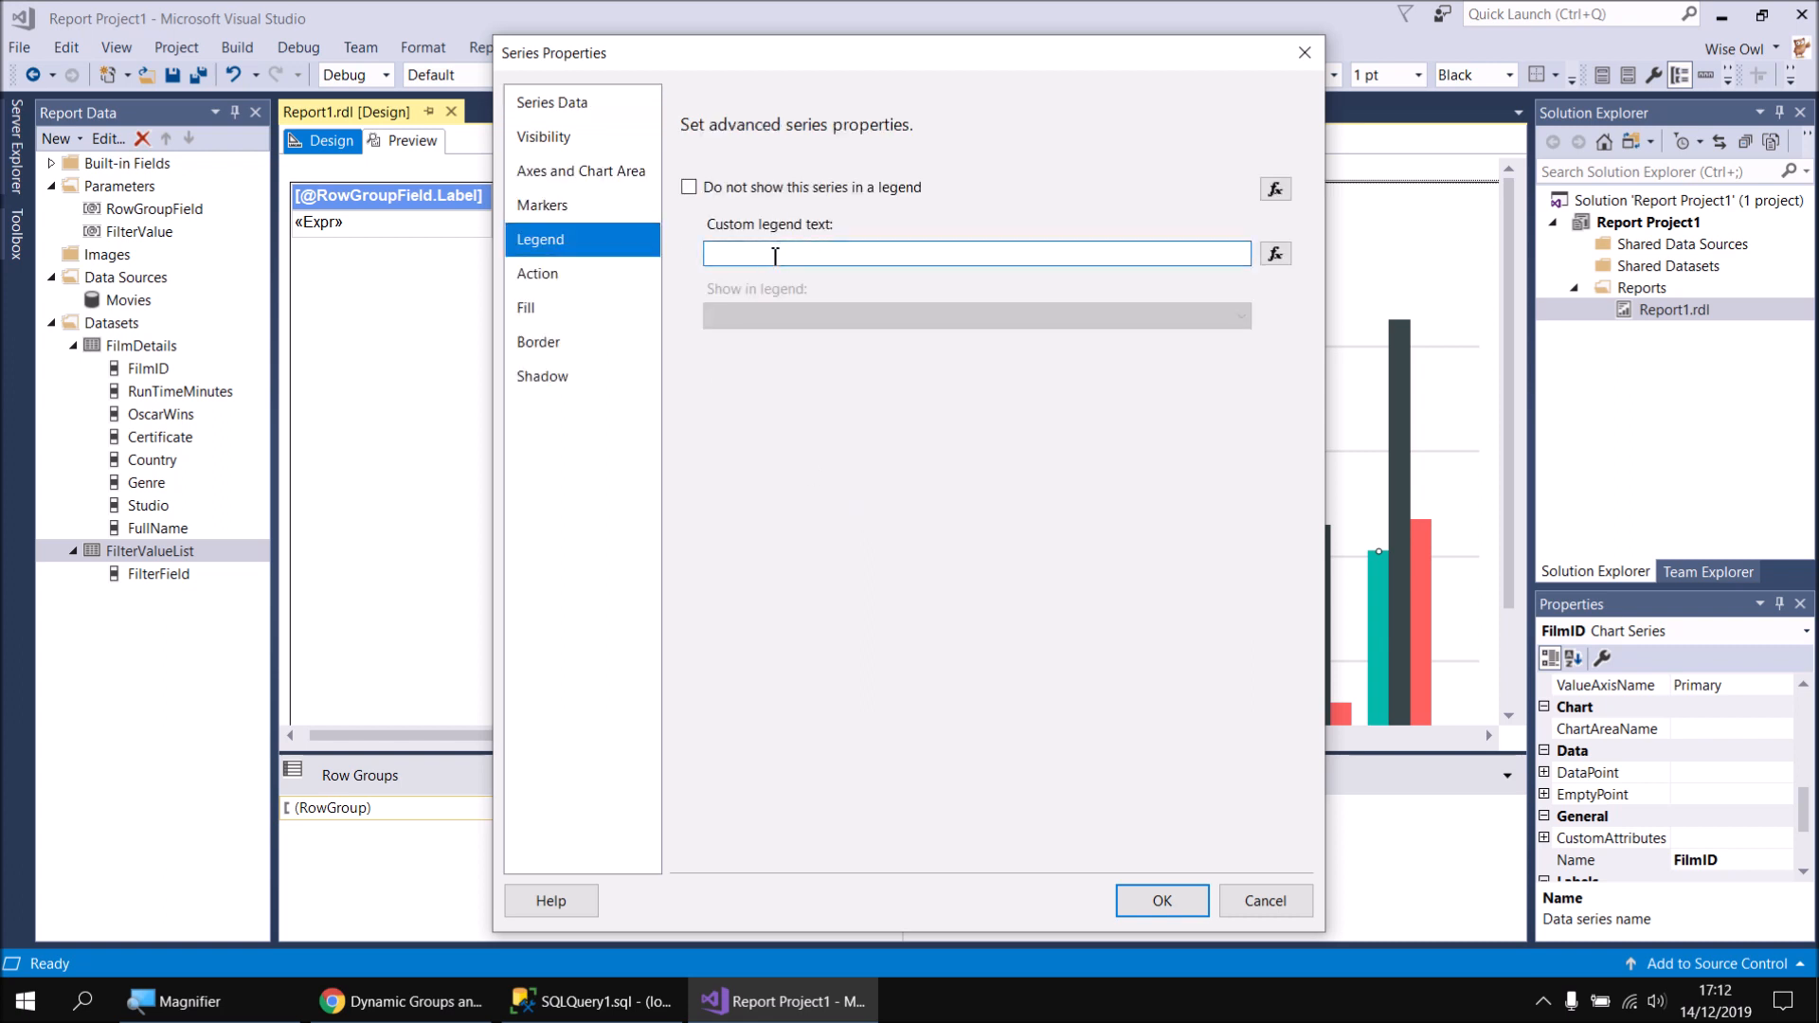
type("Count of Films")
left_click(1167, 902)
Set the RunTimeMinutes series' custom legend text to "Avg Run Time"
left_click(999, 417)
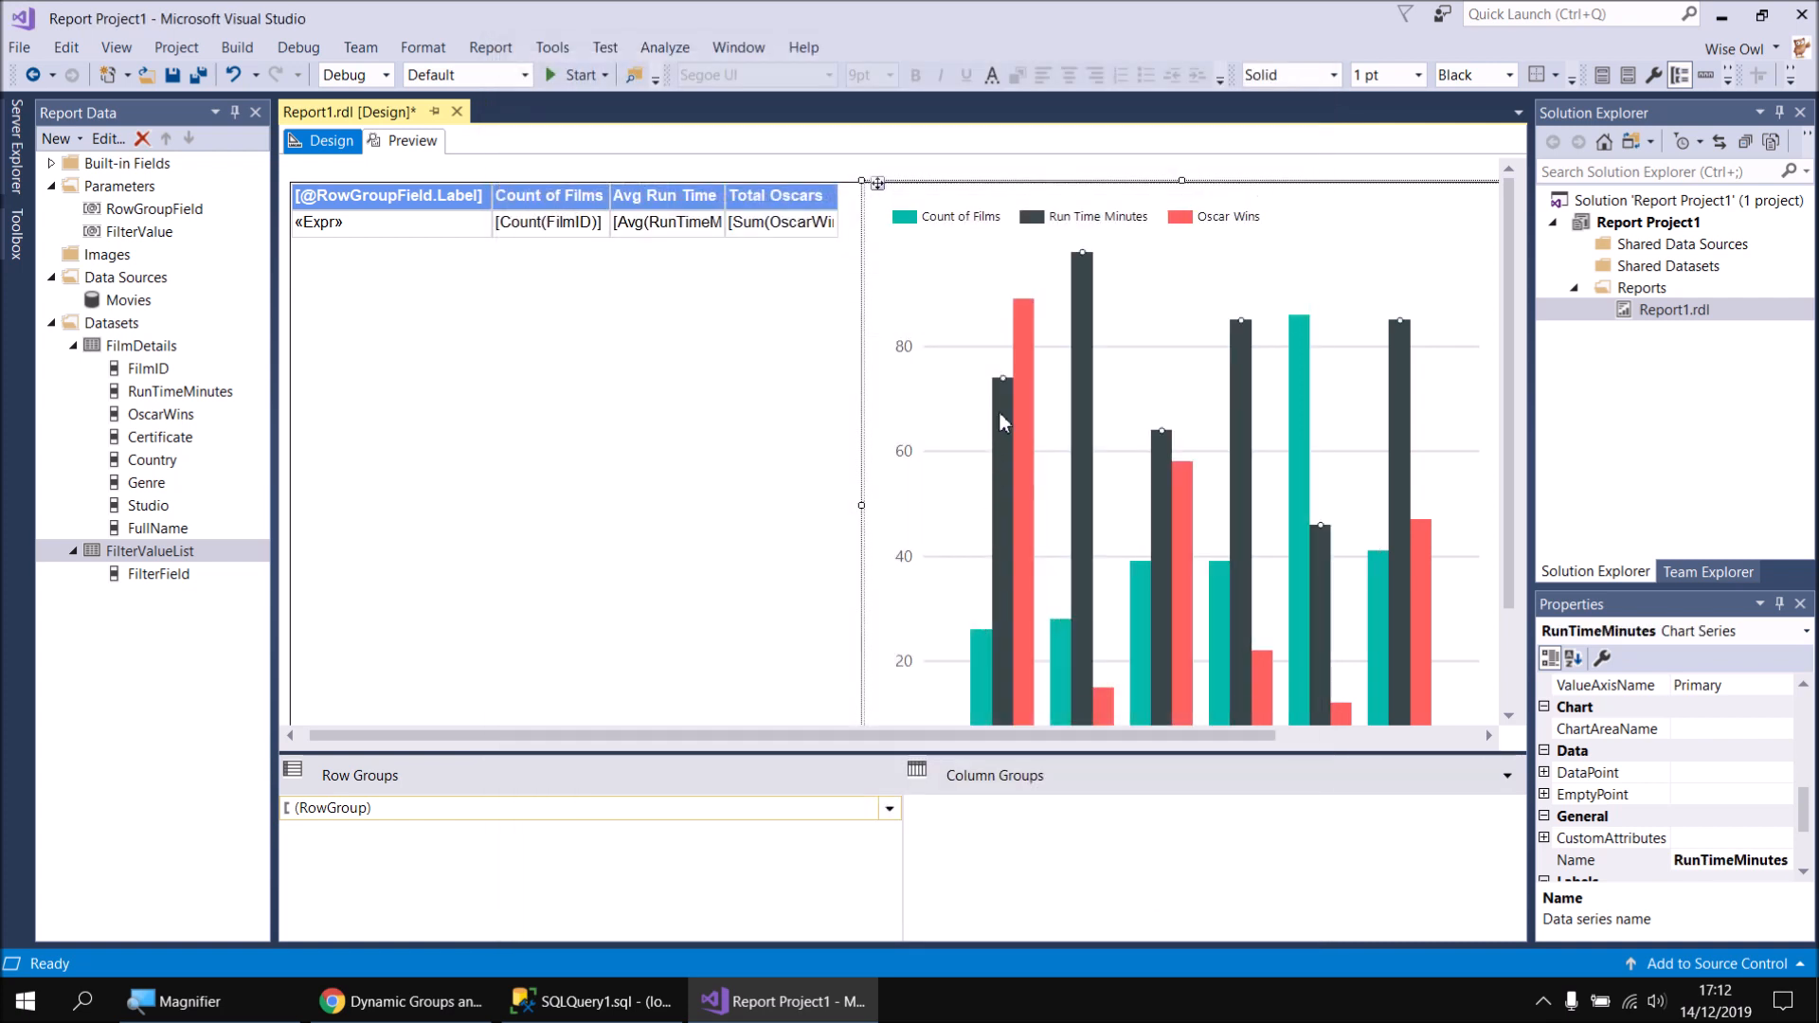
right_click(1003, 420)
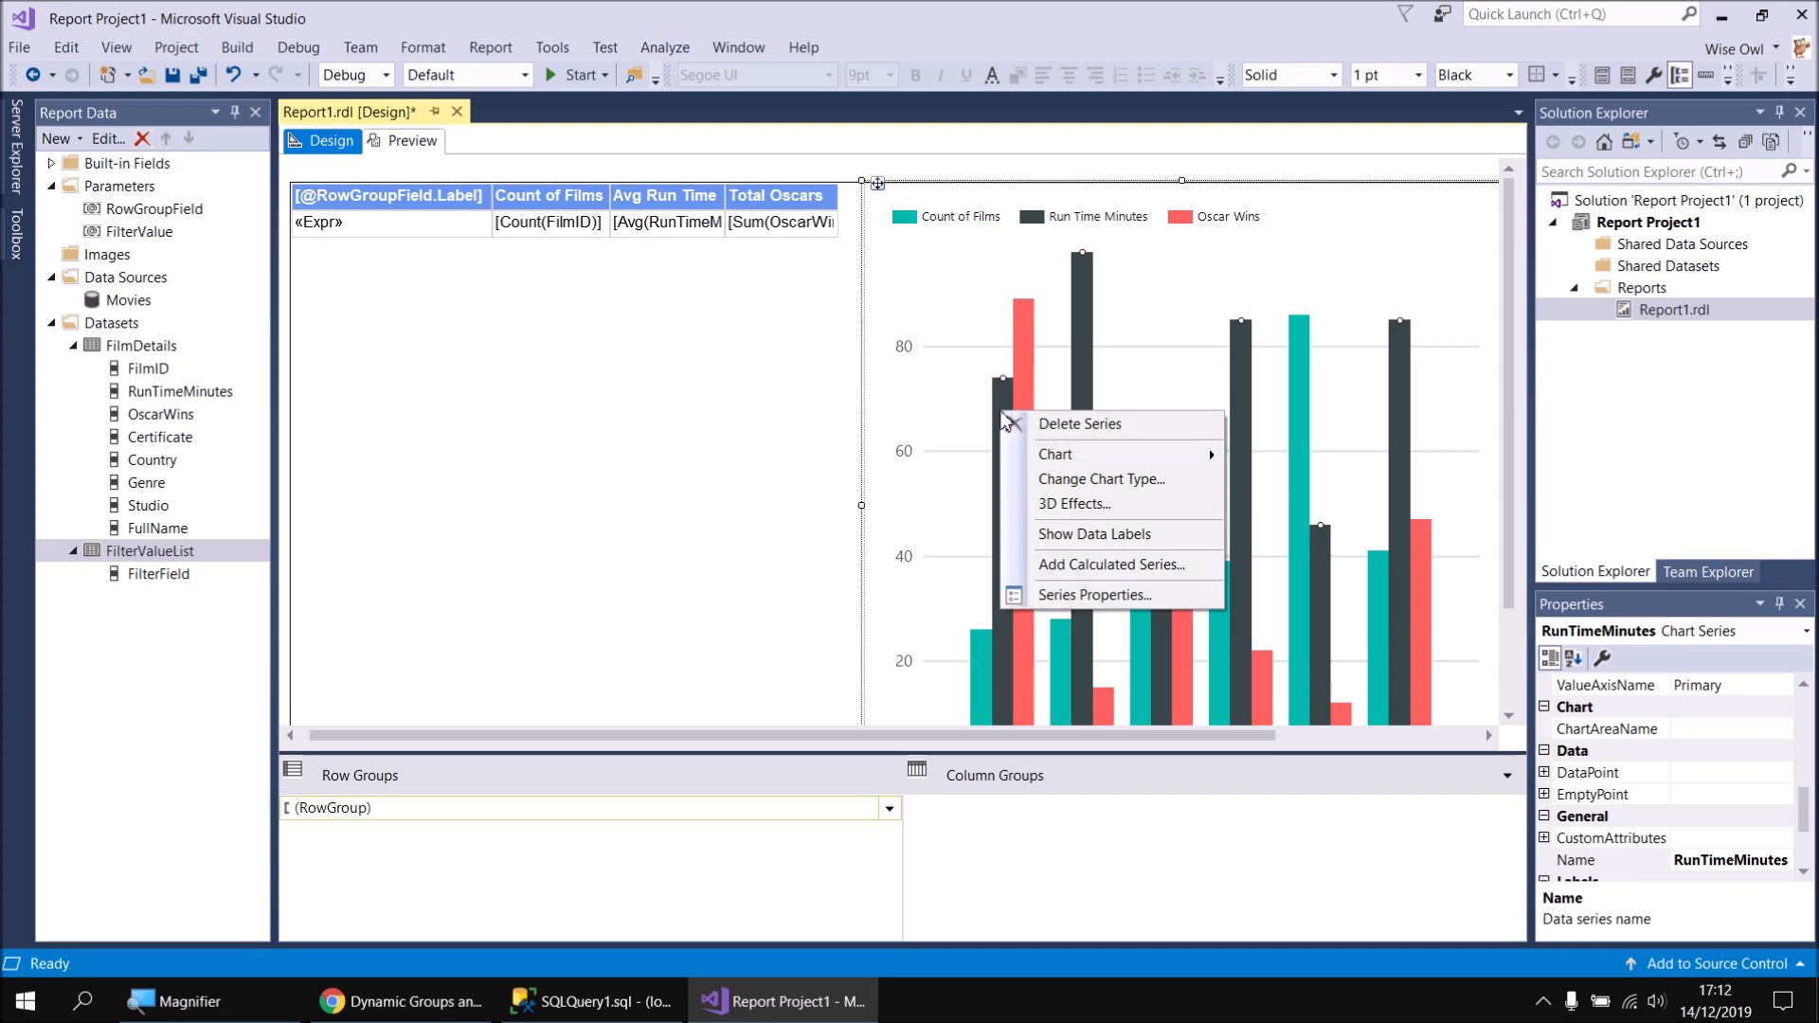
left_click(1044, 595)
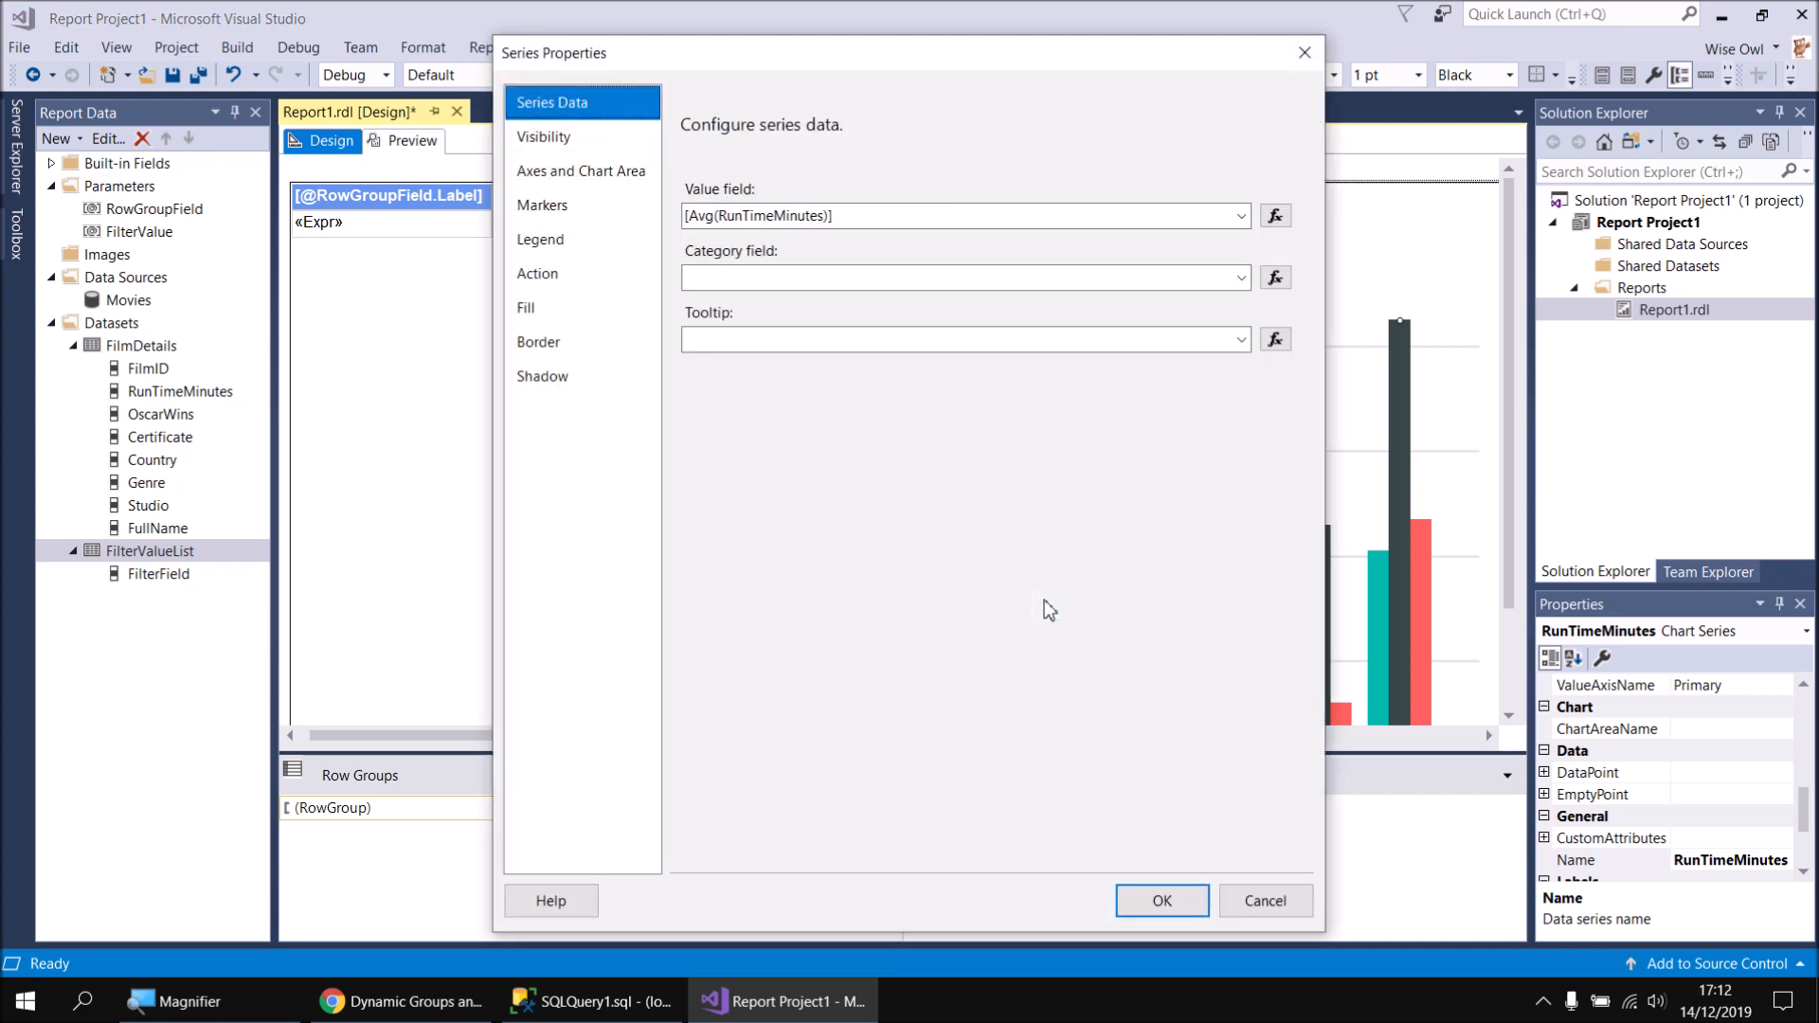
left_click(536, 311)
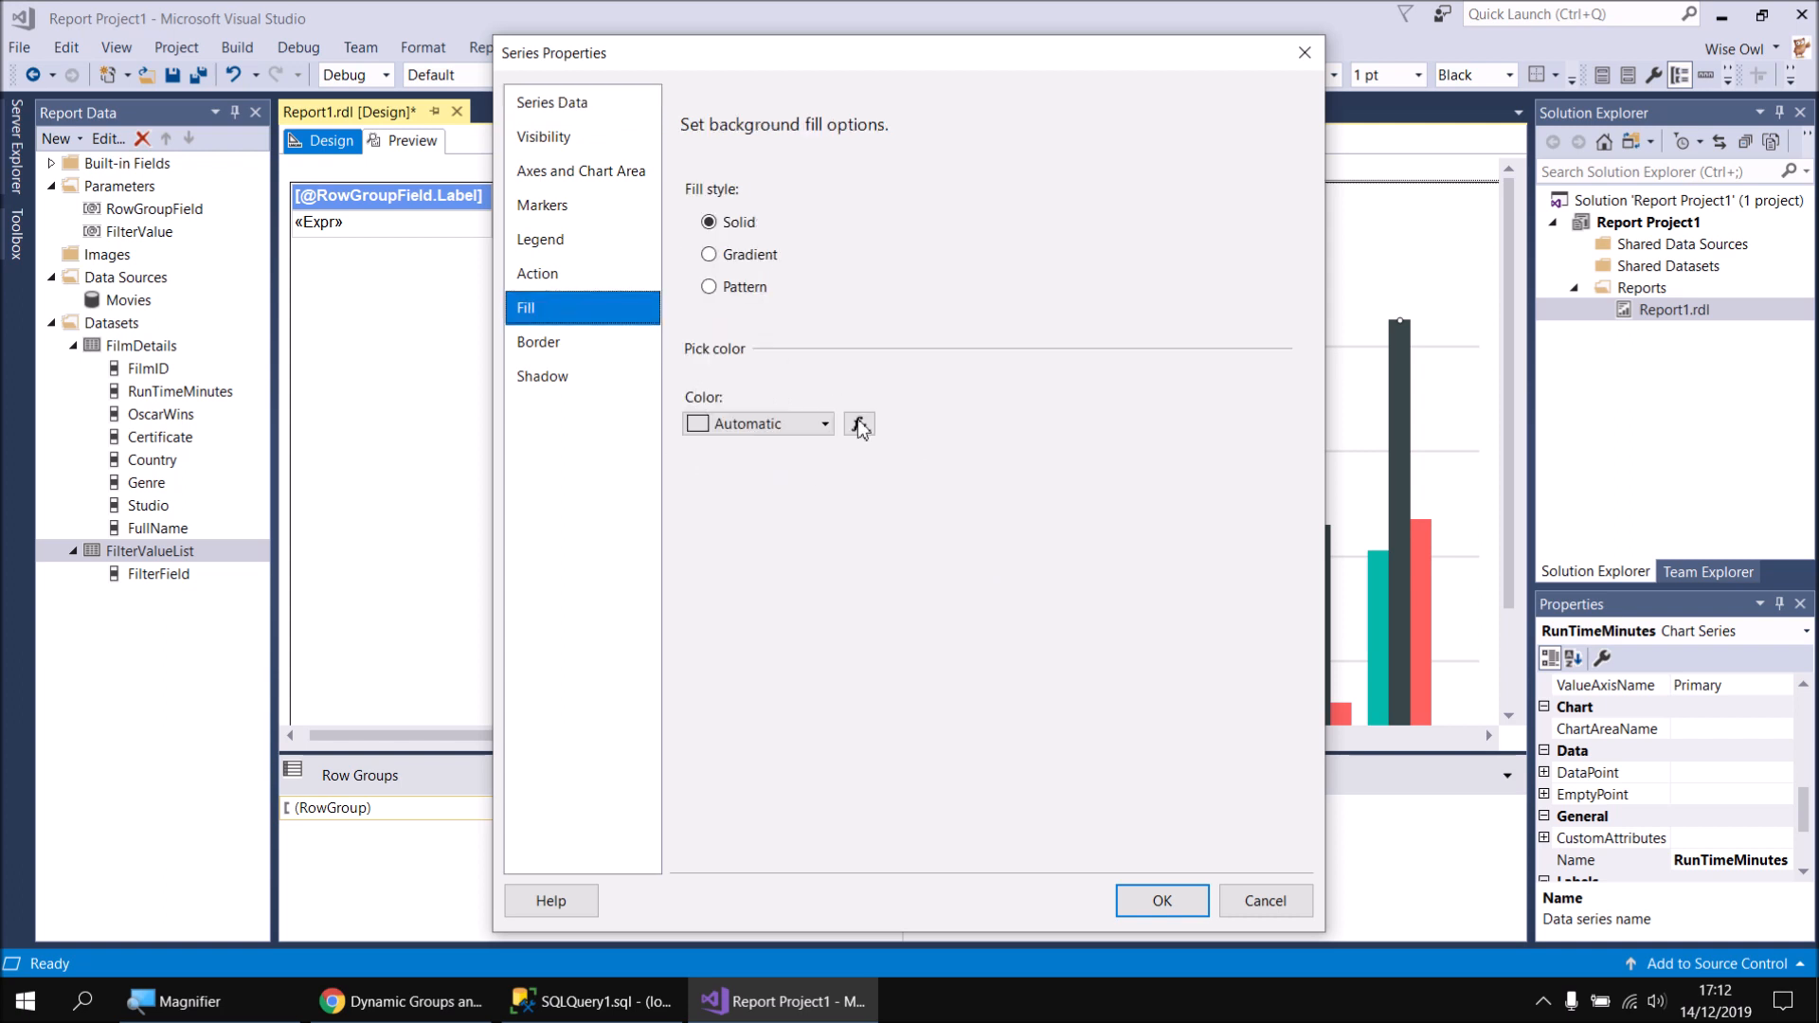
left_click(558, 248)
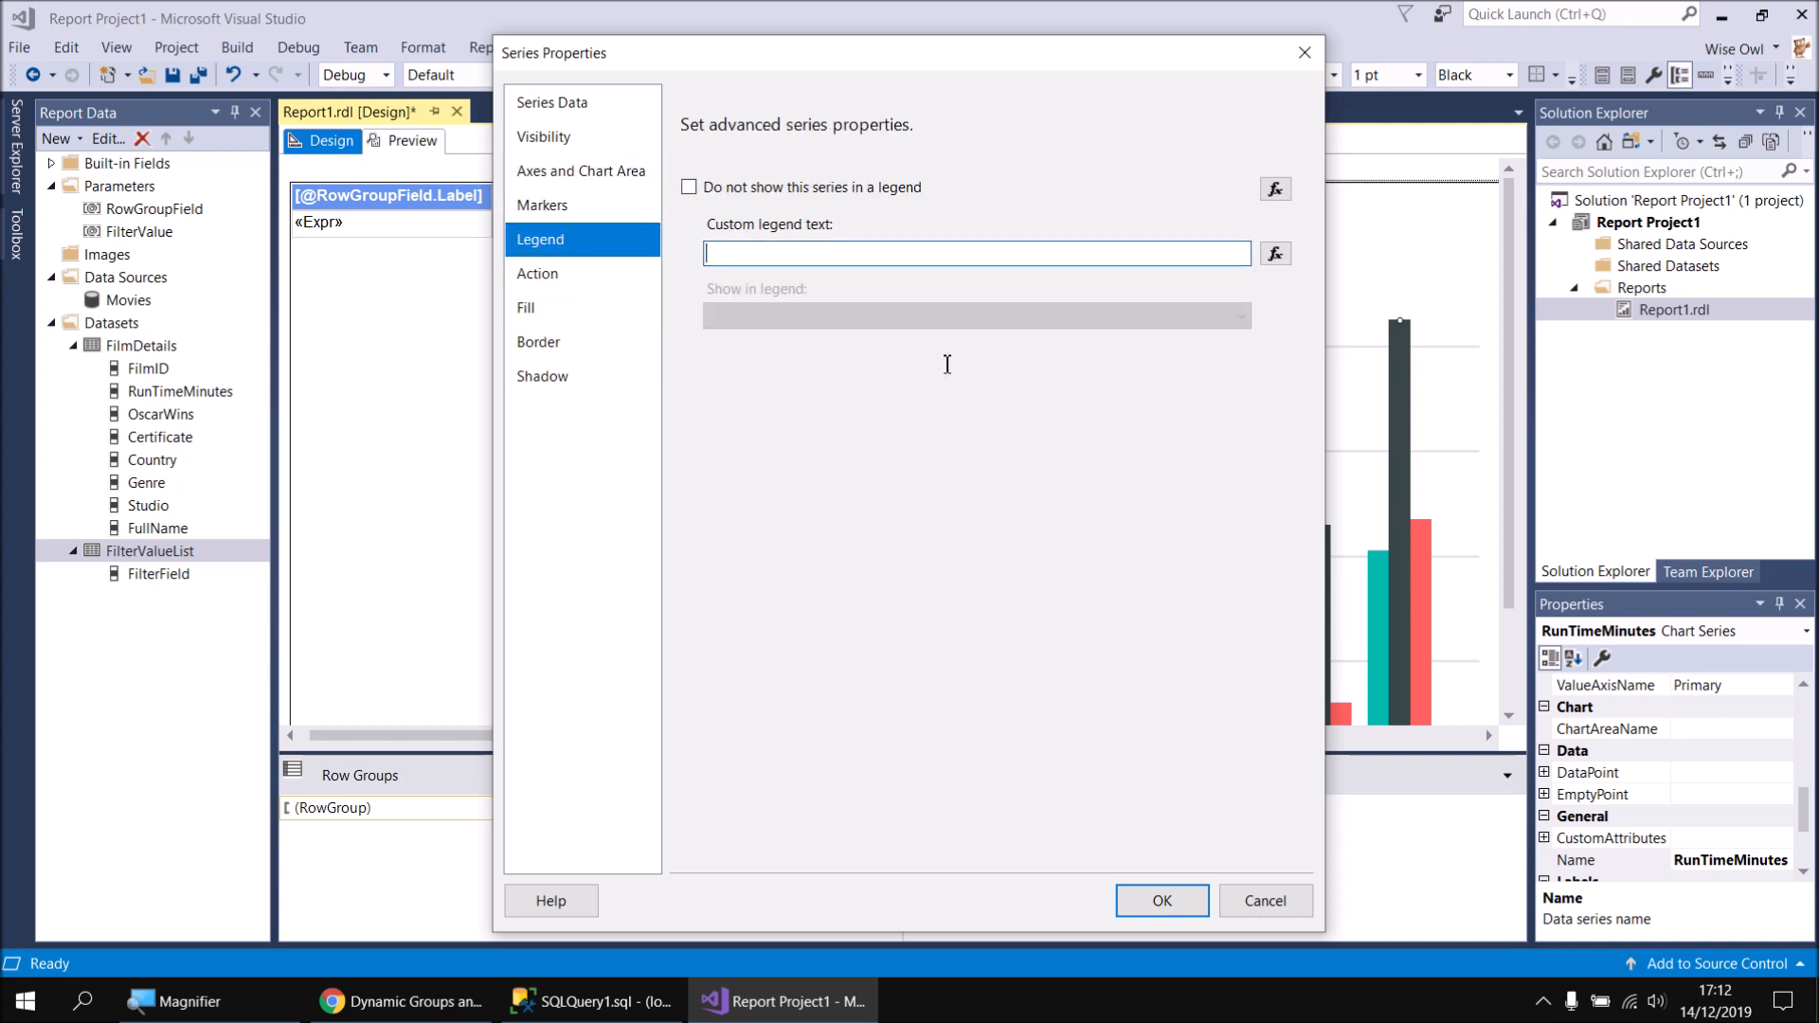
left_click(1158, 905)
Set the OscarWins series' custom legend text to "Total Oscars"
right_click(1037, 416)
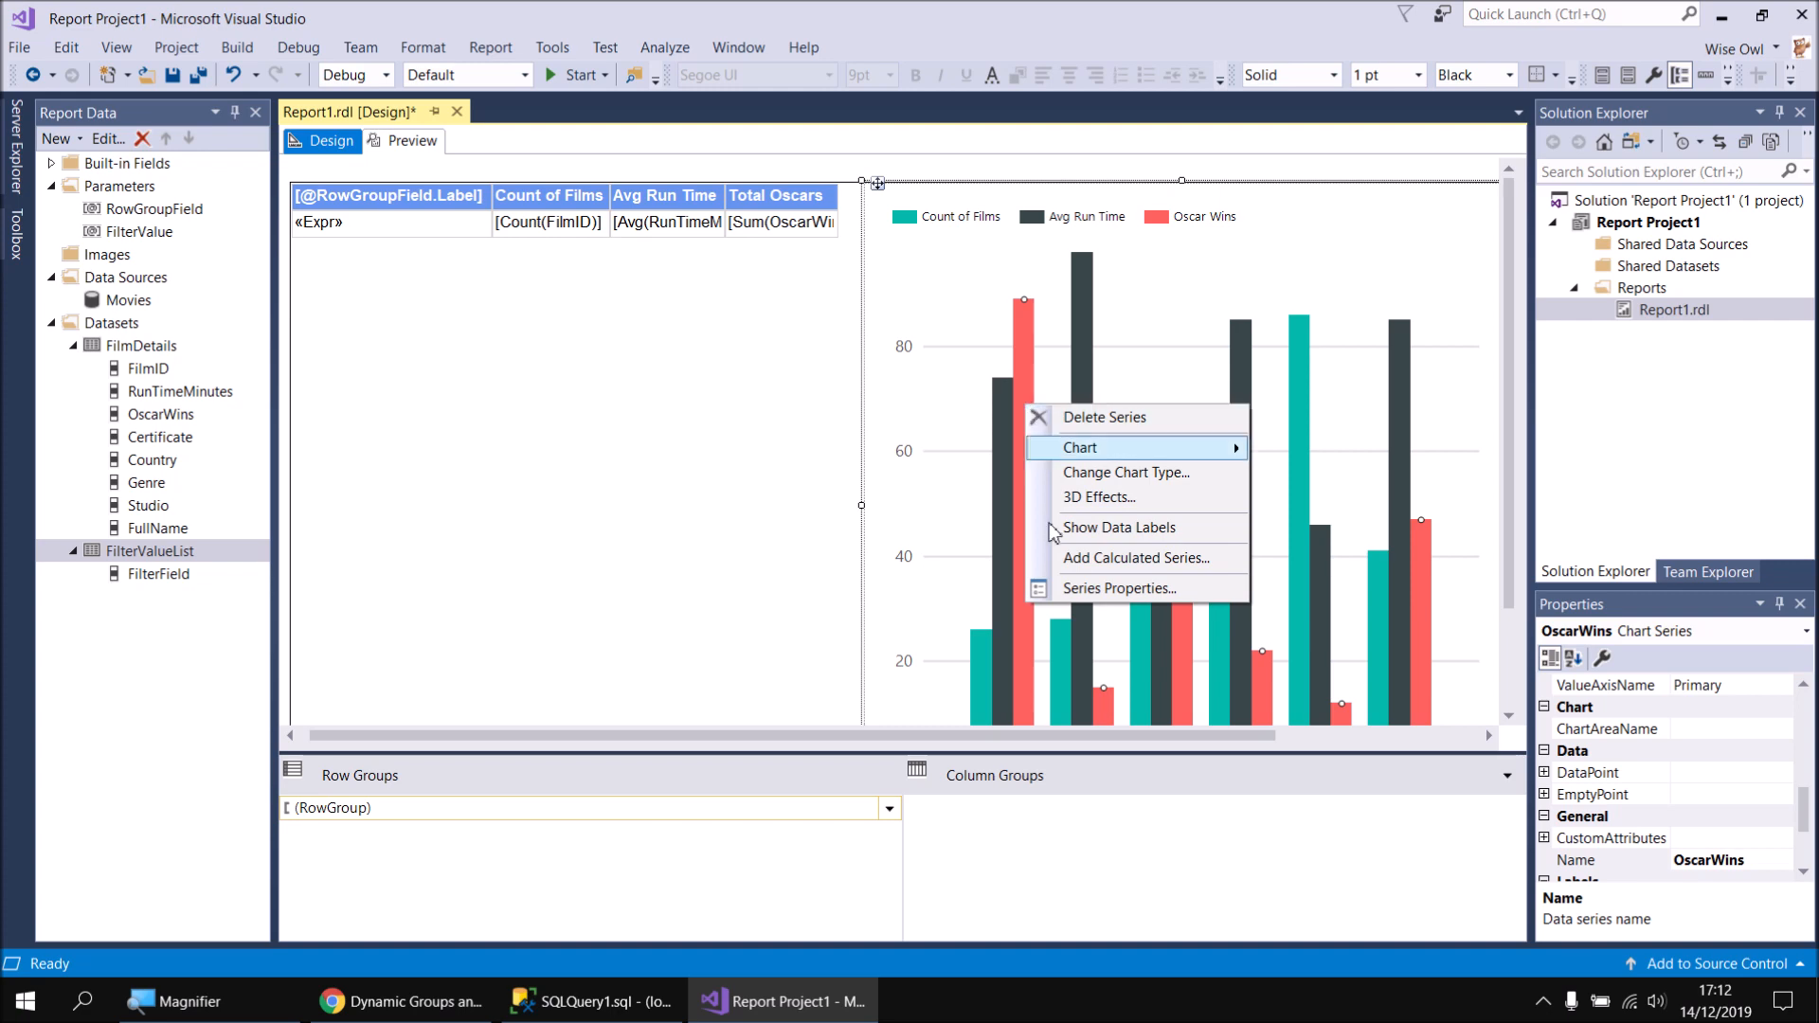
left_click(1077, 585)
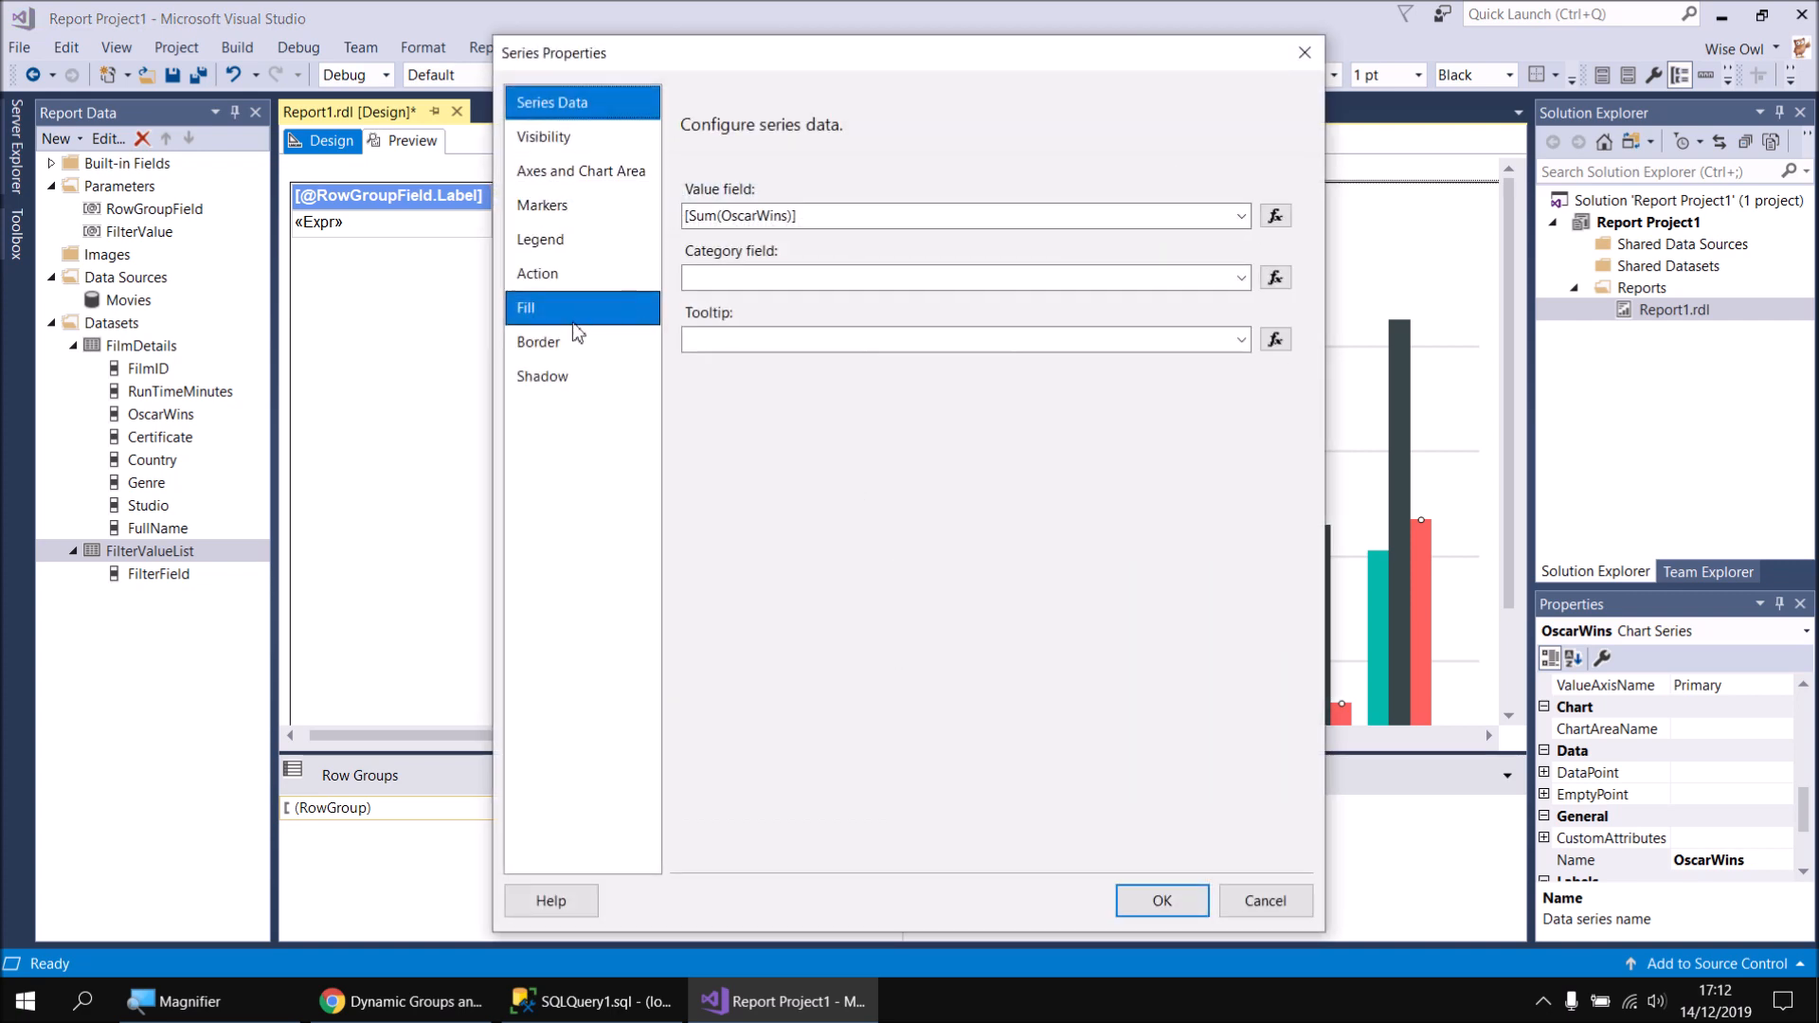
left_click(538, 238)
left_click(713, 254)
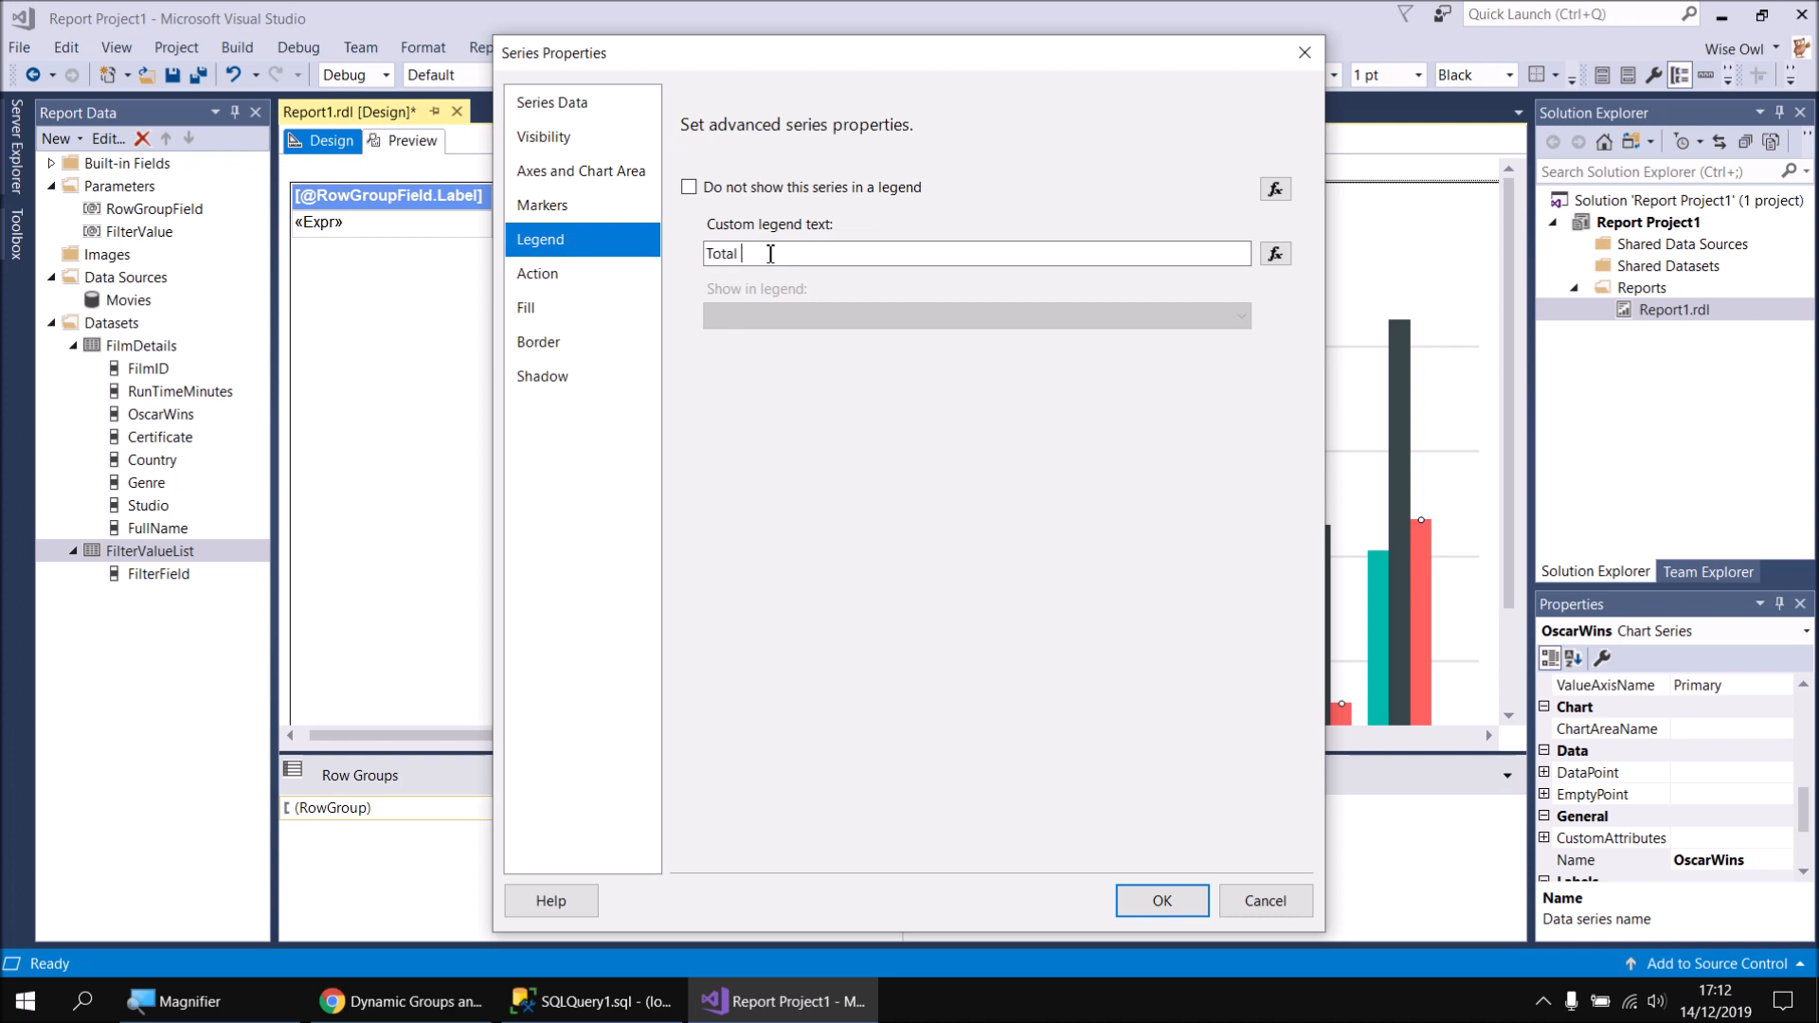
left_click(1169, 900)
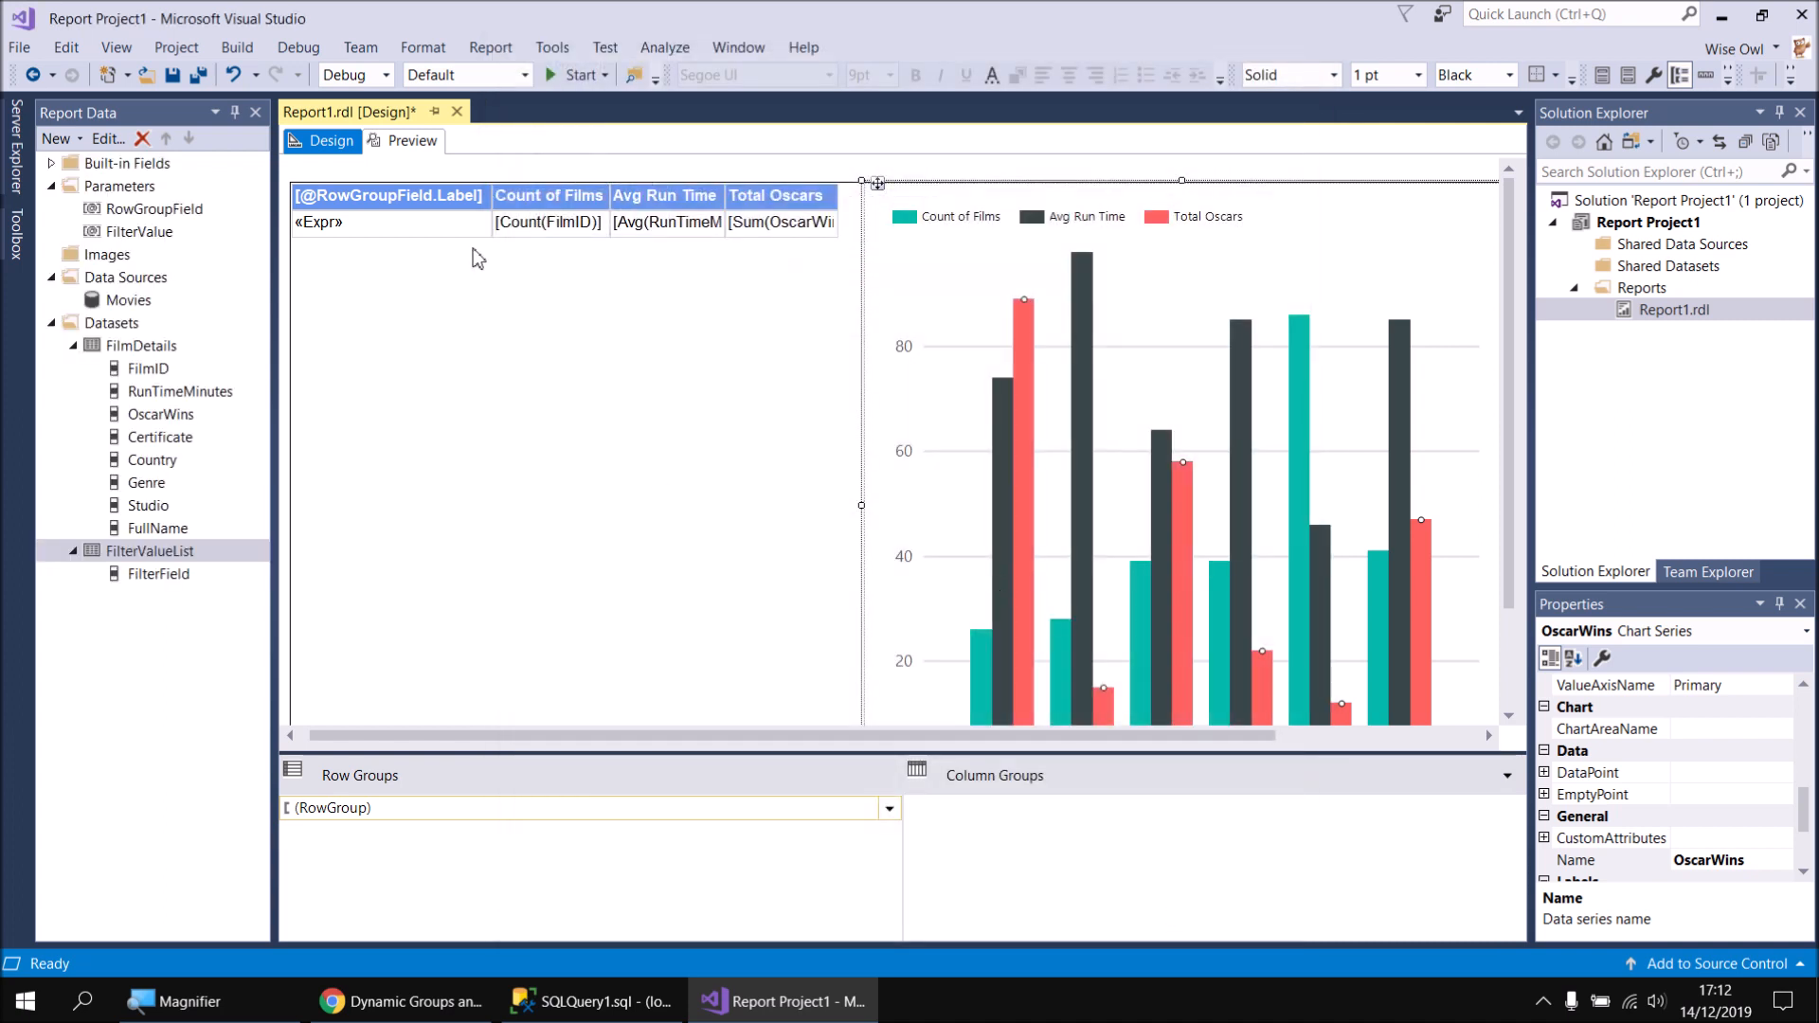
Preview the report grouped by Genre, with all genres kept in the filter
left_click(417, 144)
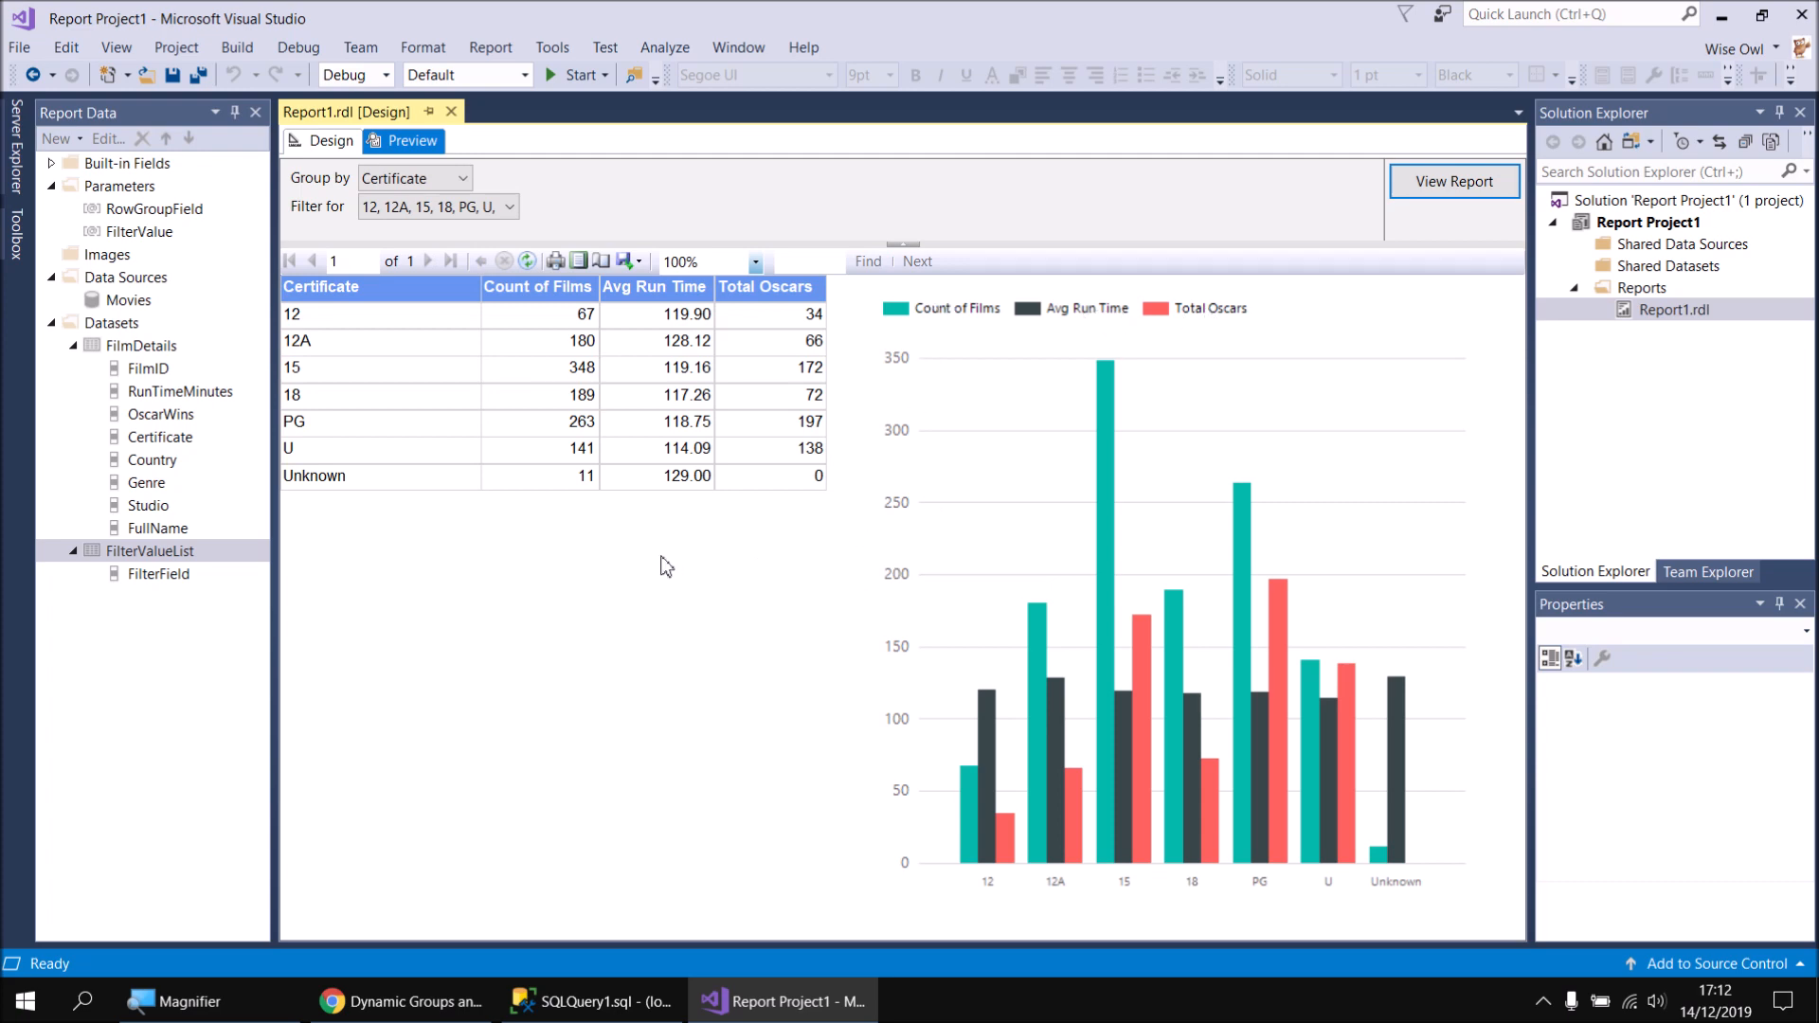
left_click(465, 185)
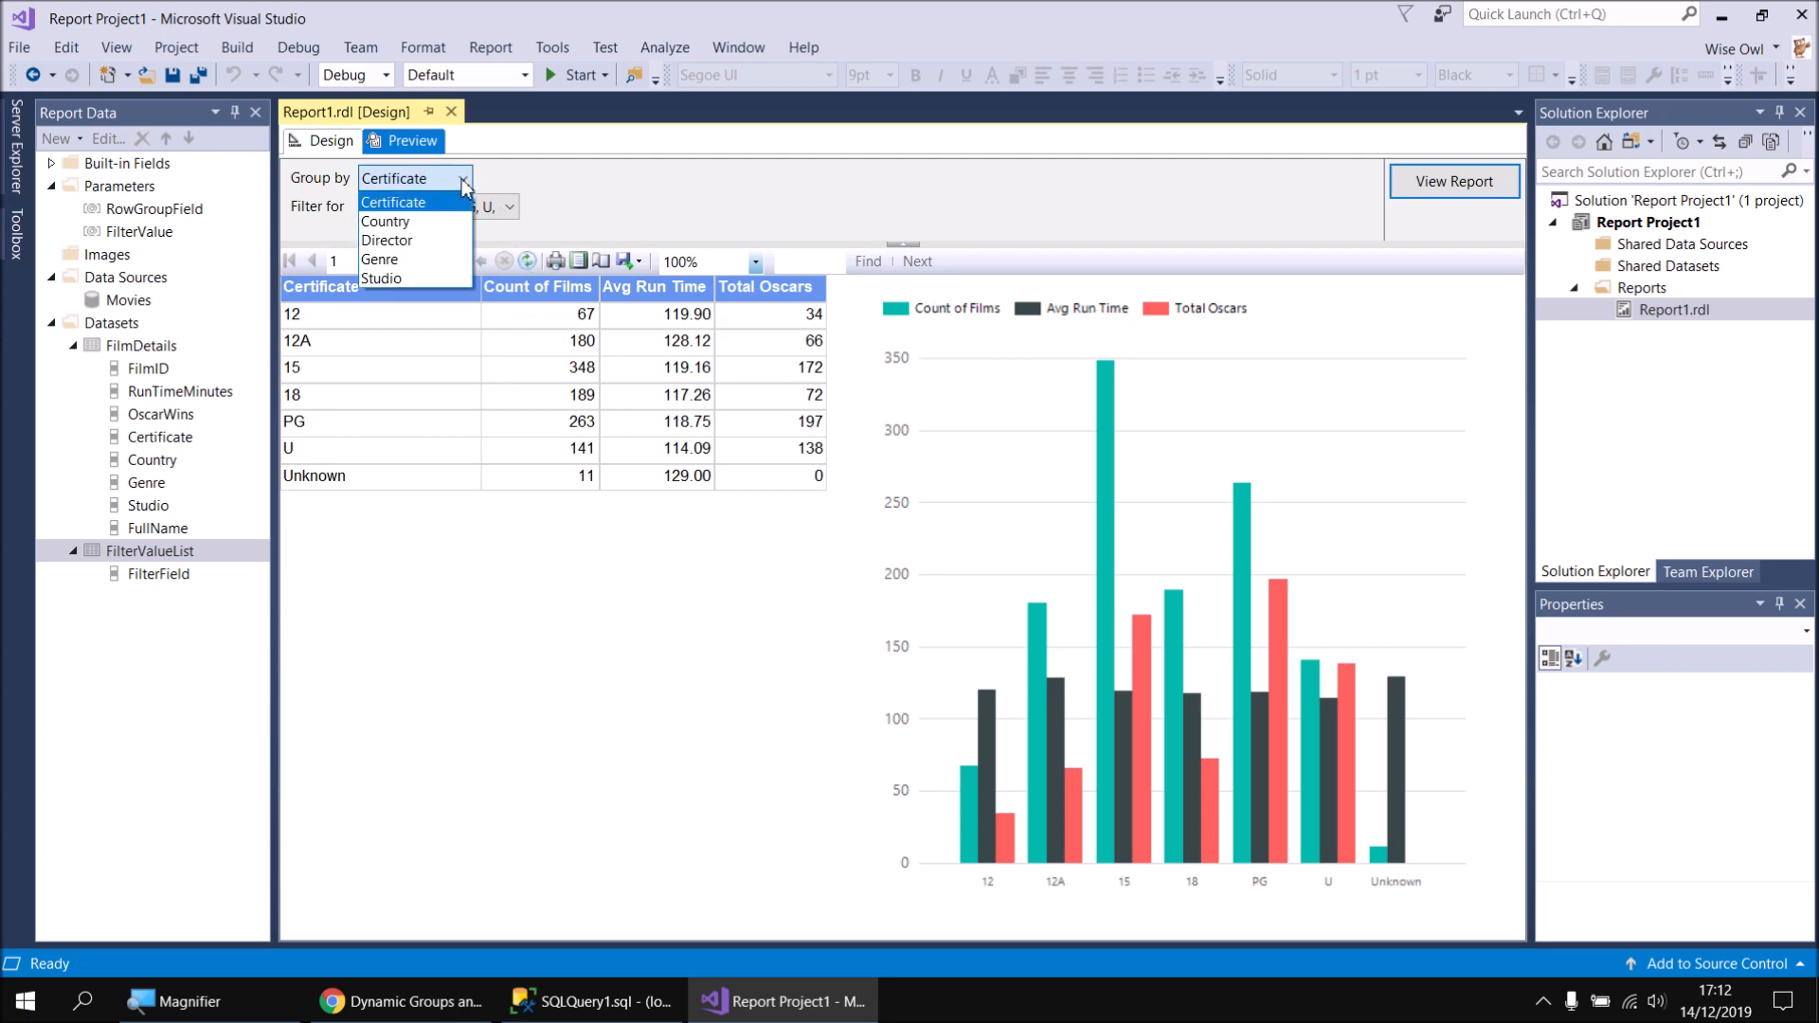
left_click(396, 261)
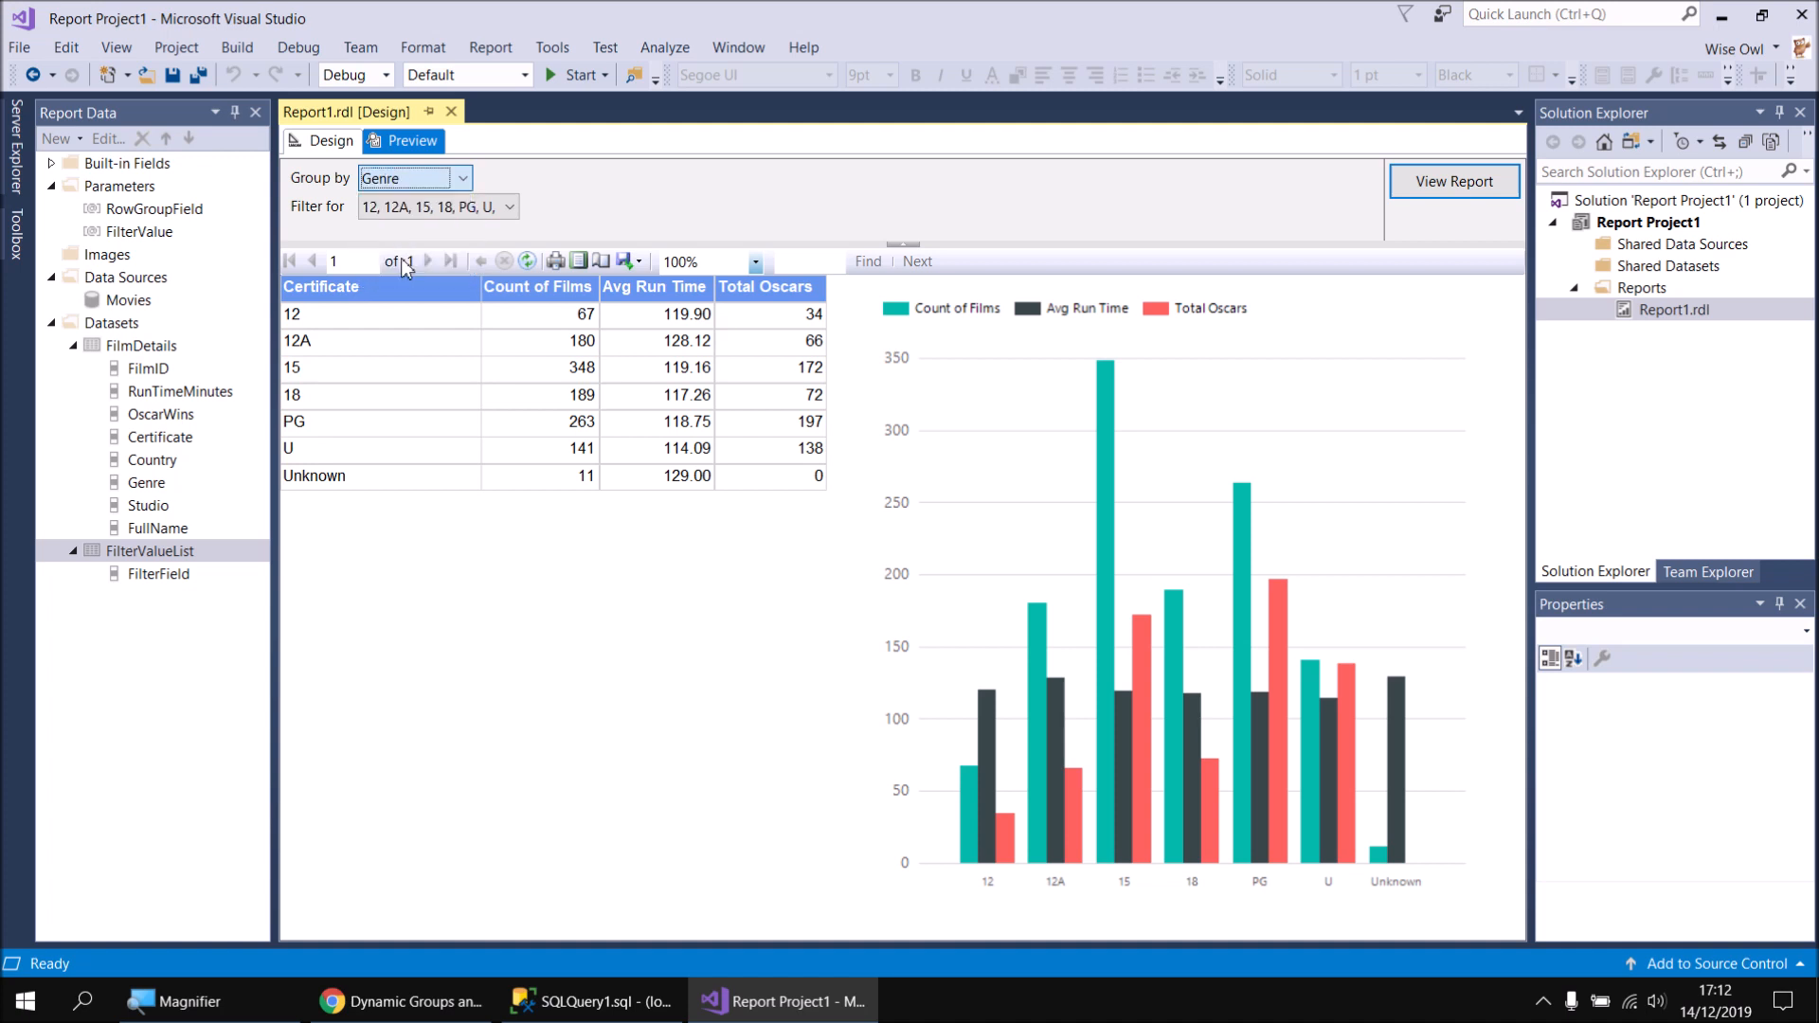
left_click(509, 208)
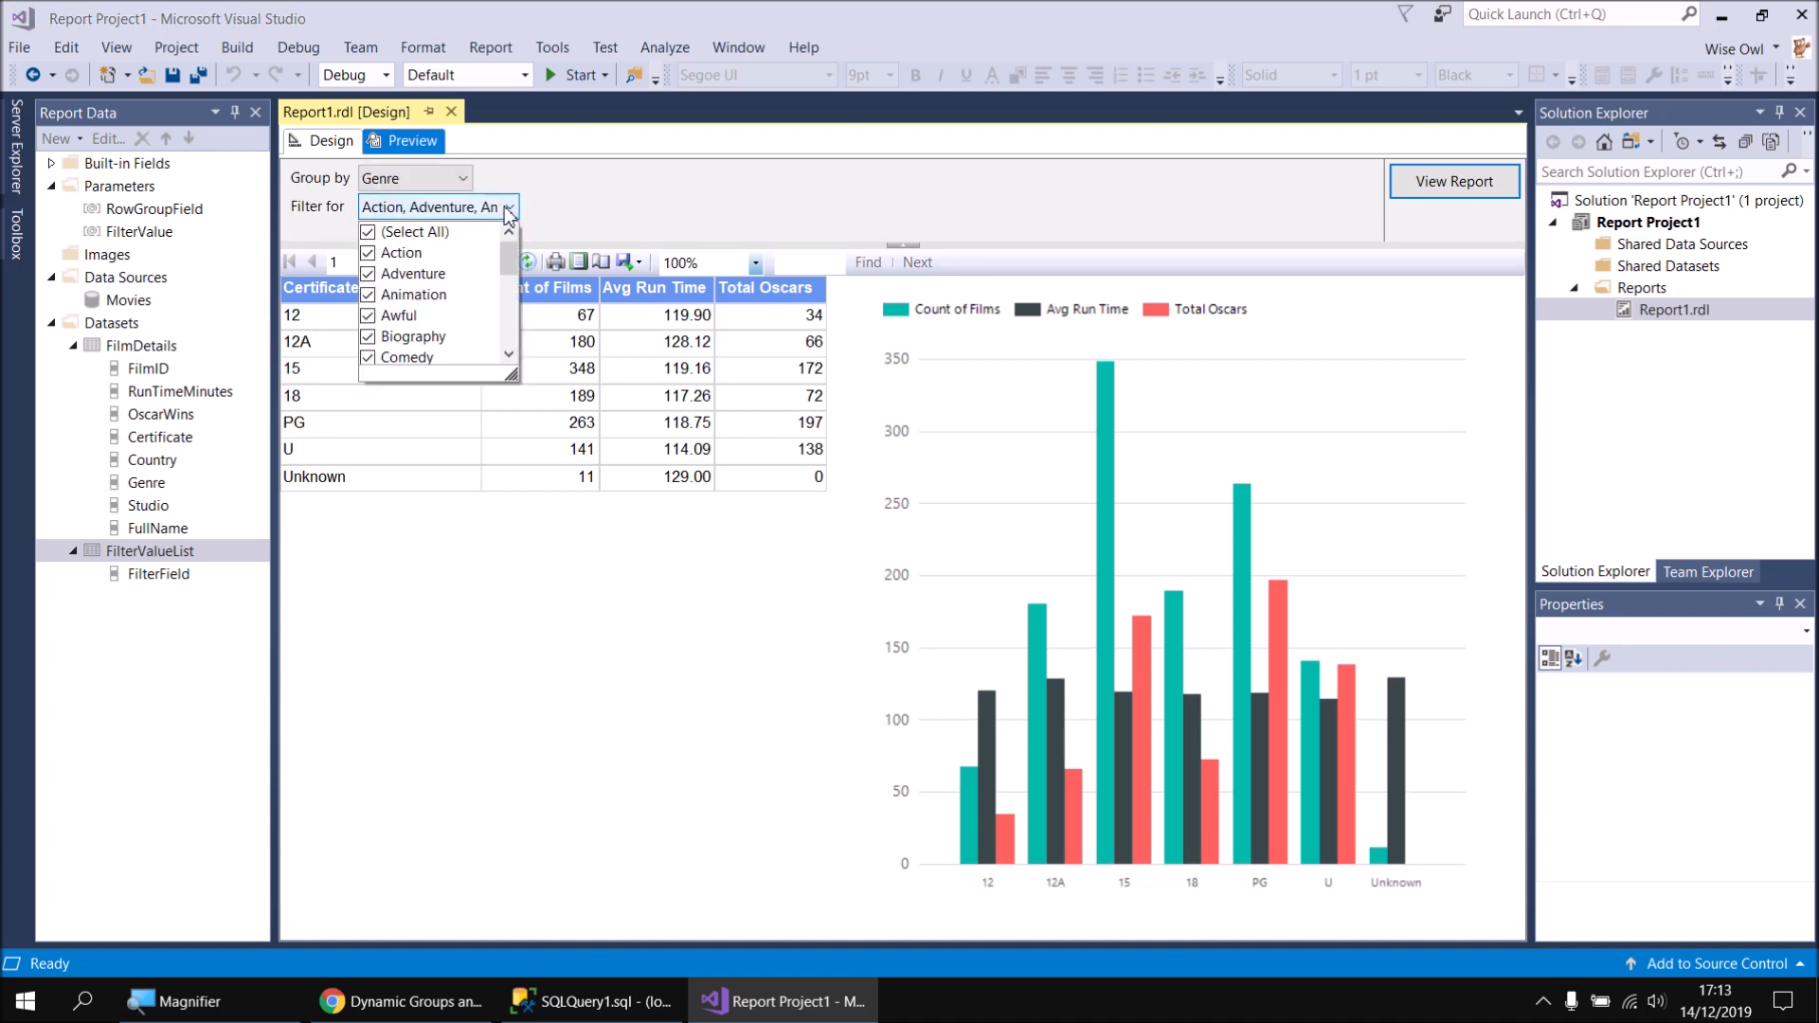
left_click(1455, 180)
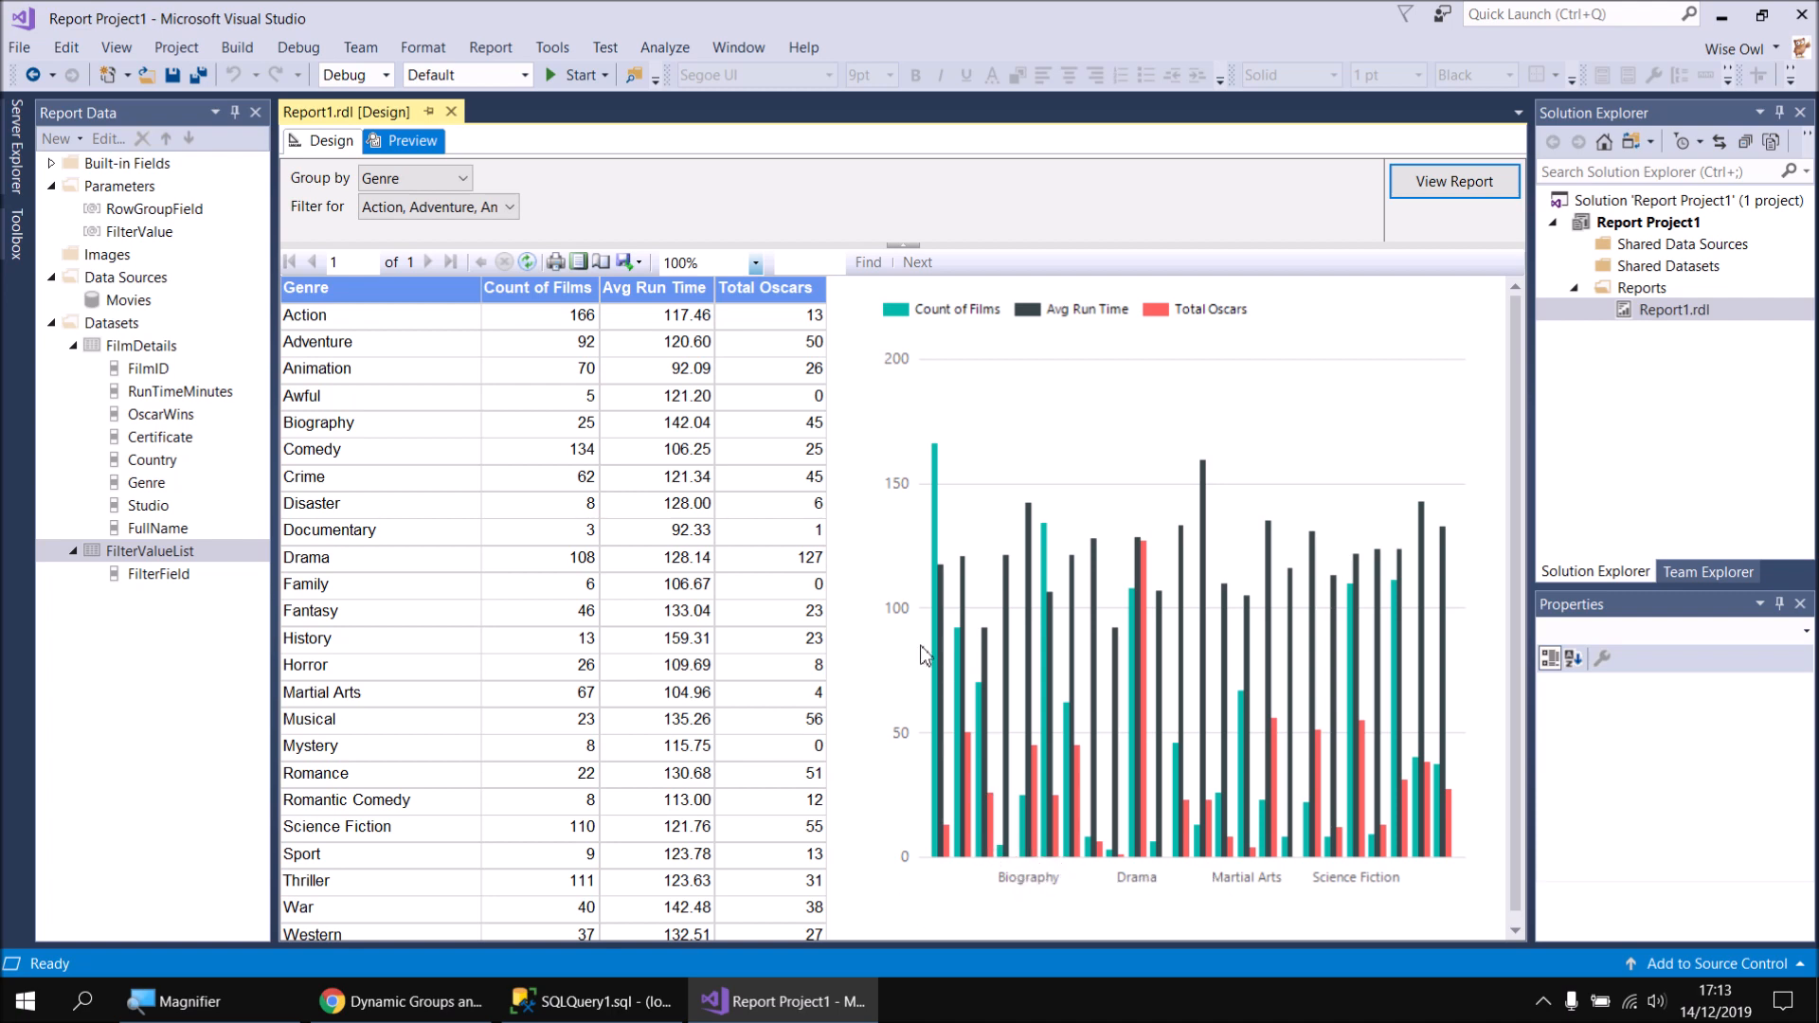
Return to the report design and set the interval of the chart's horizontal axis to 1
left_click(330, 142)
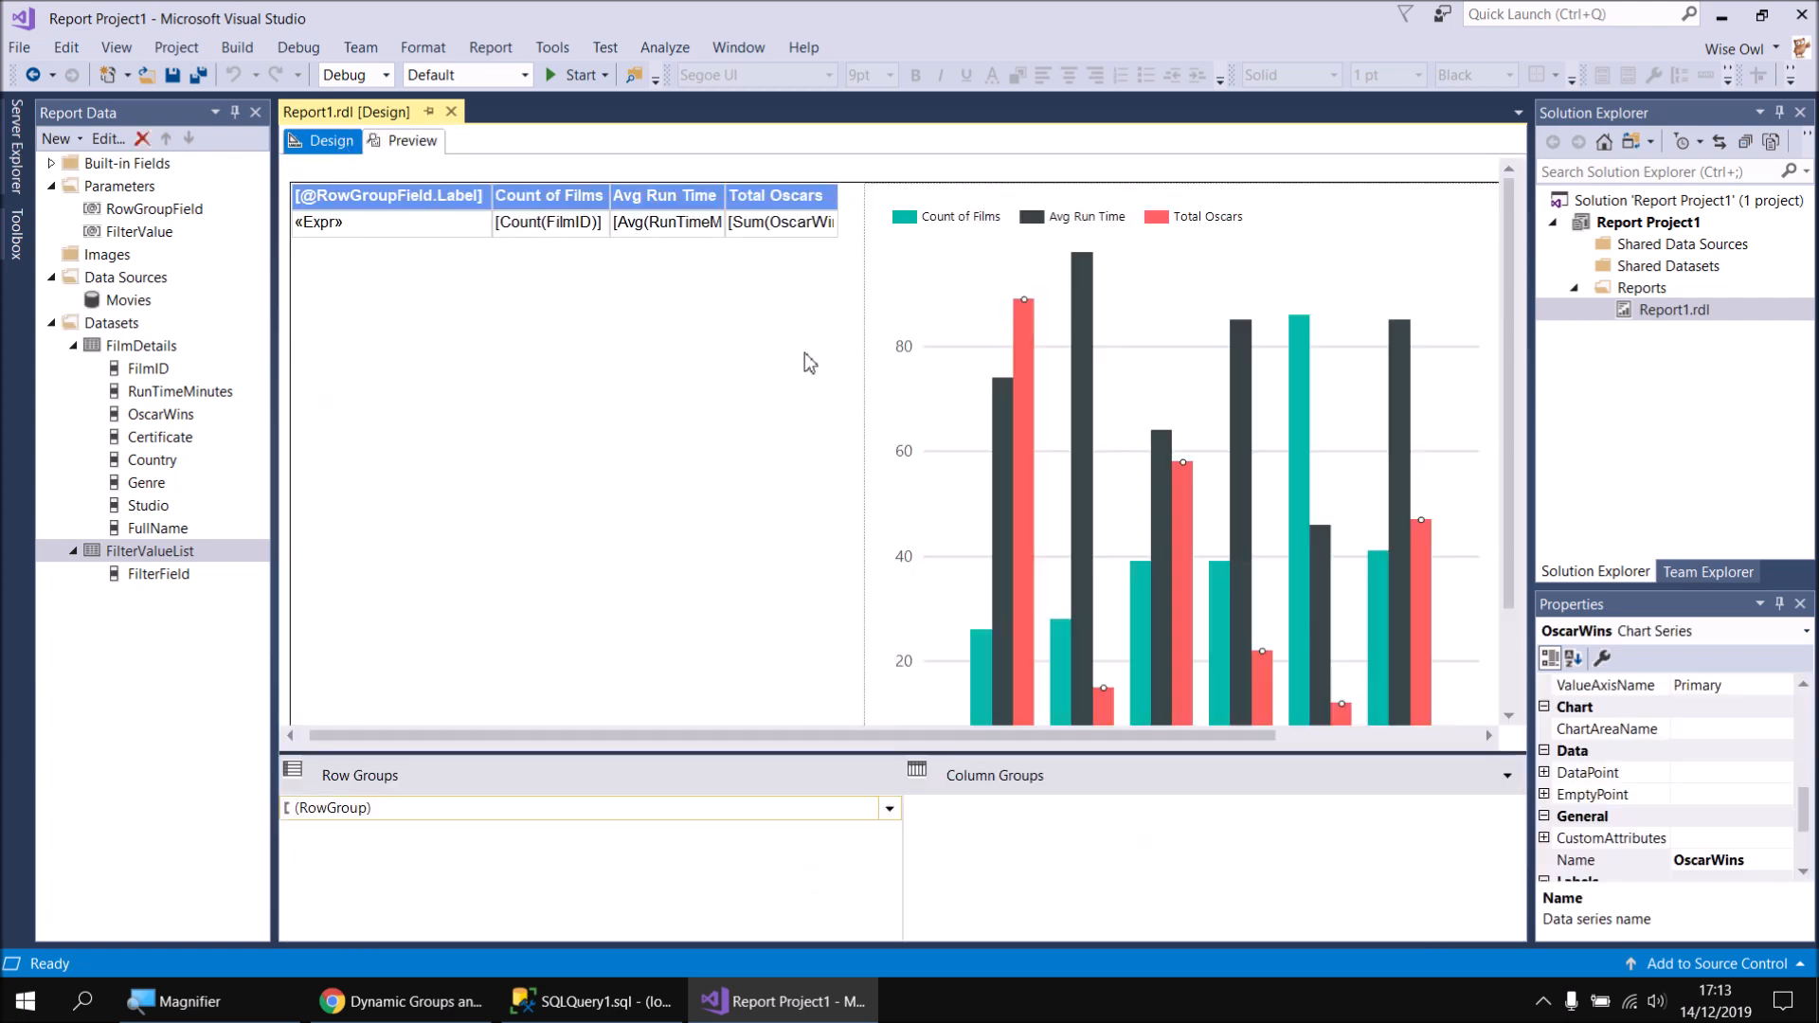
left_click(783, 469)
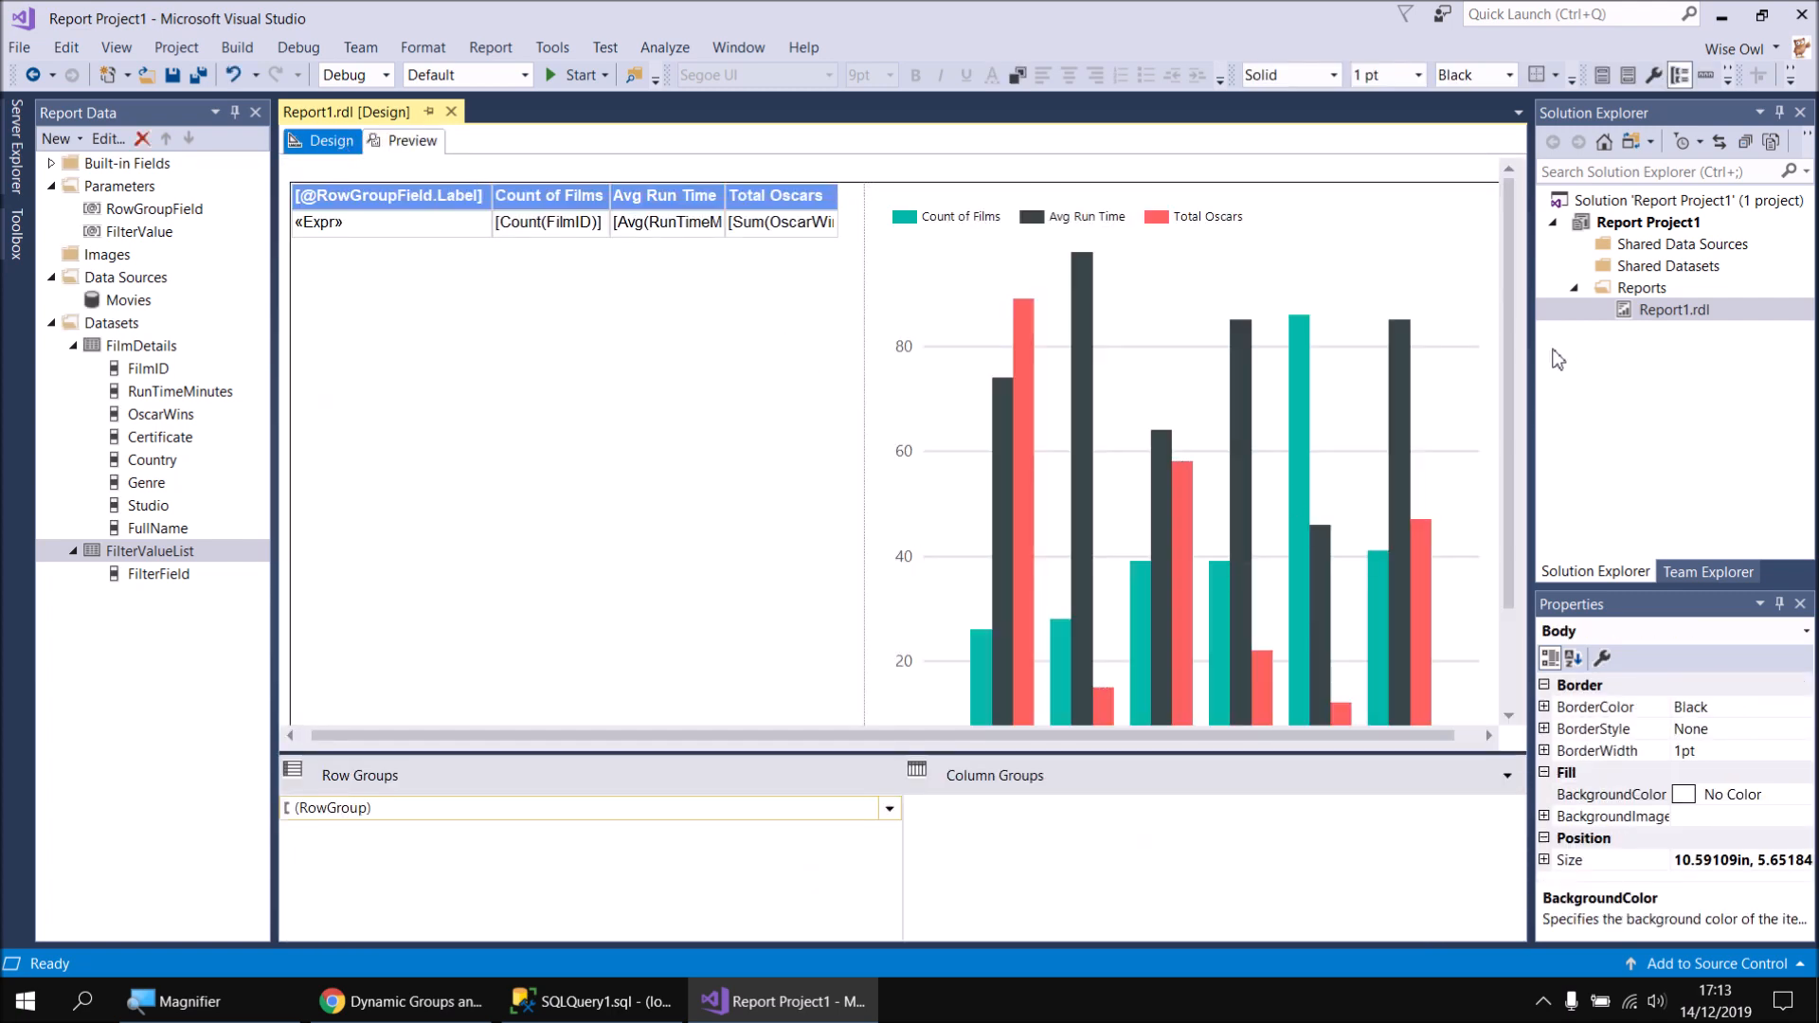
left_click_drag(1508, 338, 1508, 437)
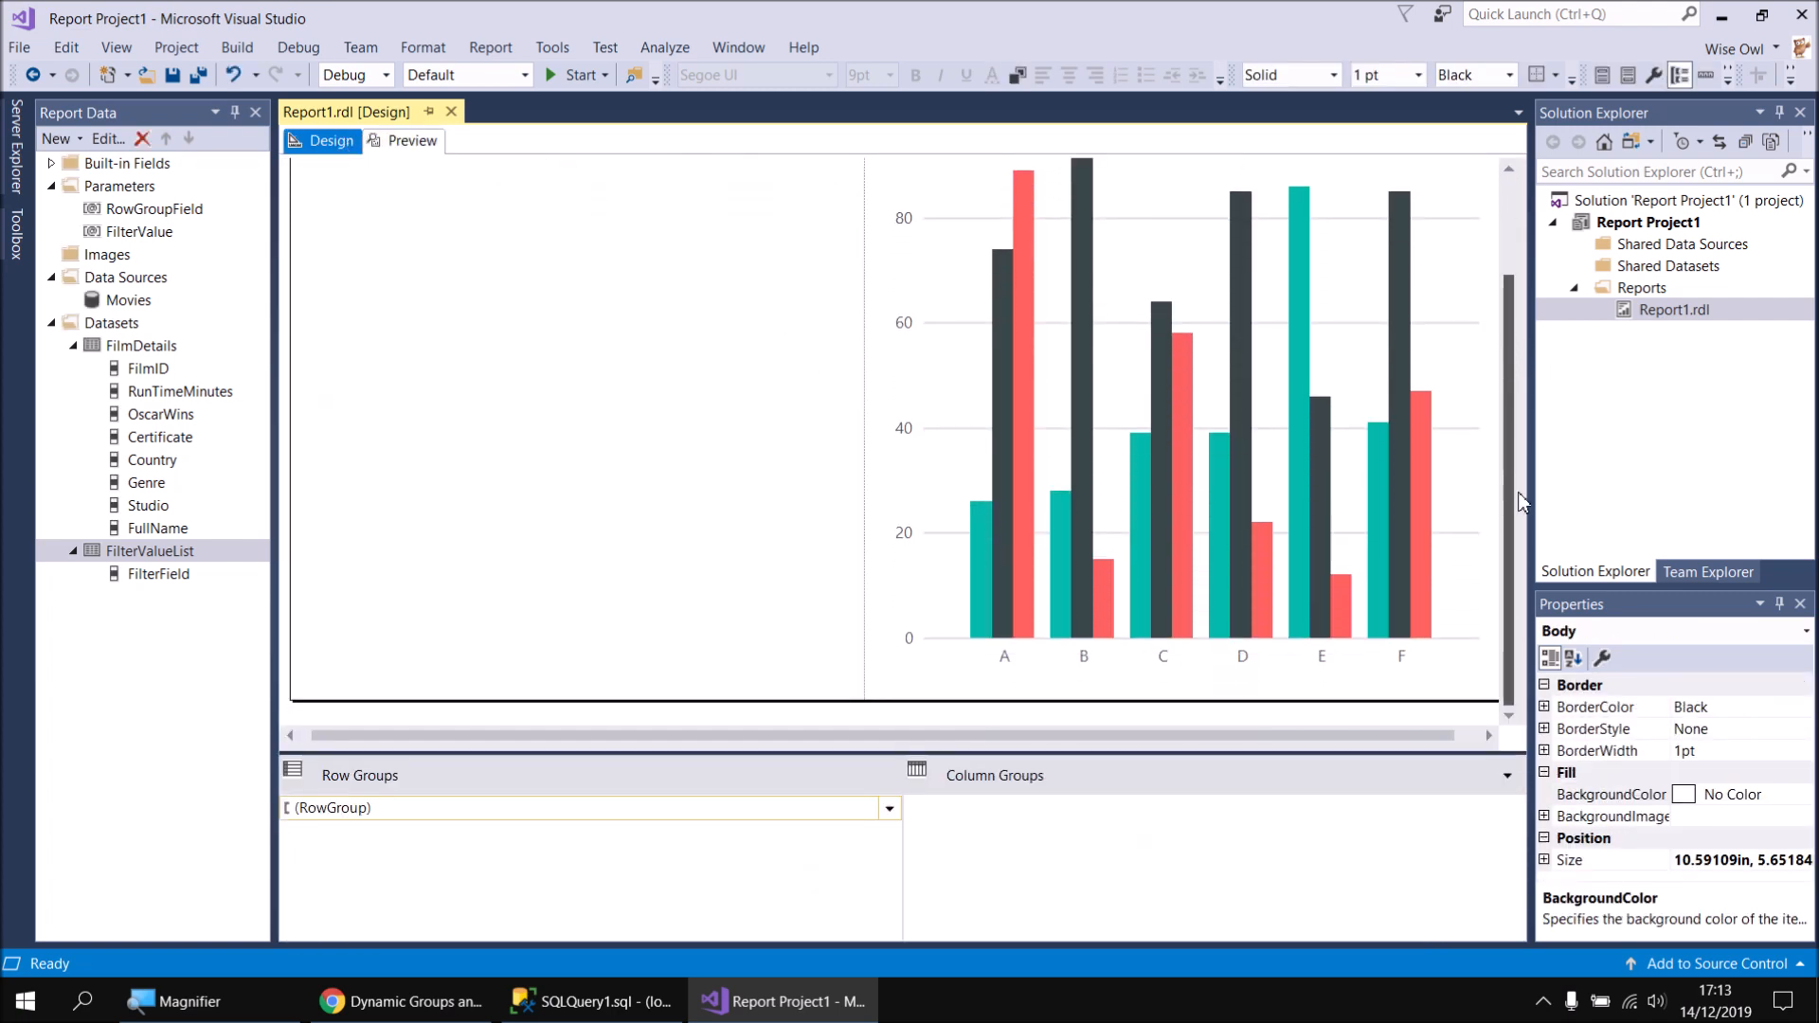
left_click(1006, 668)
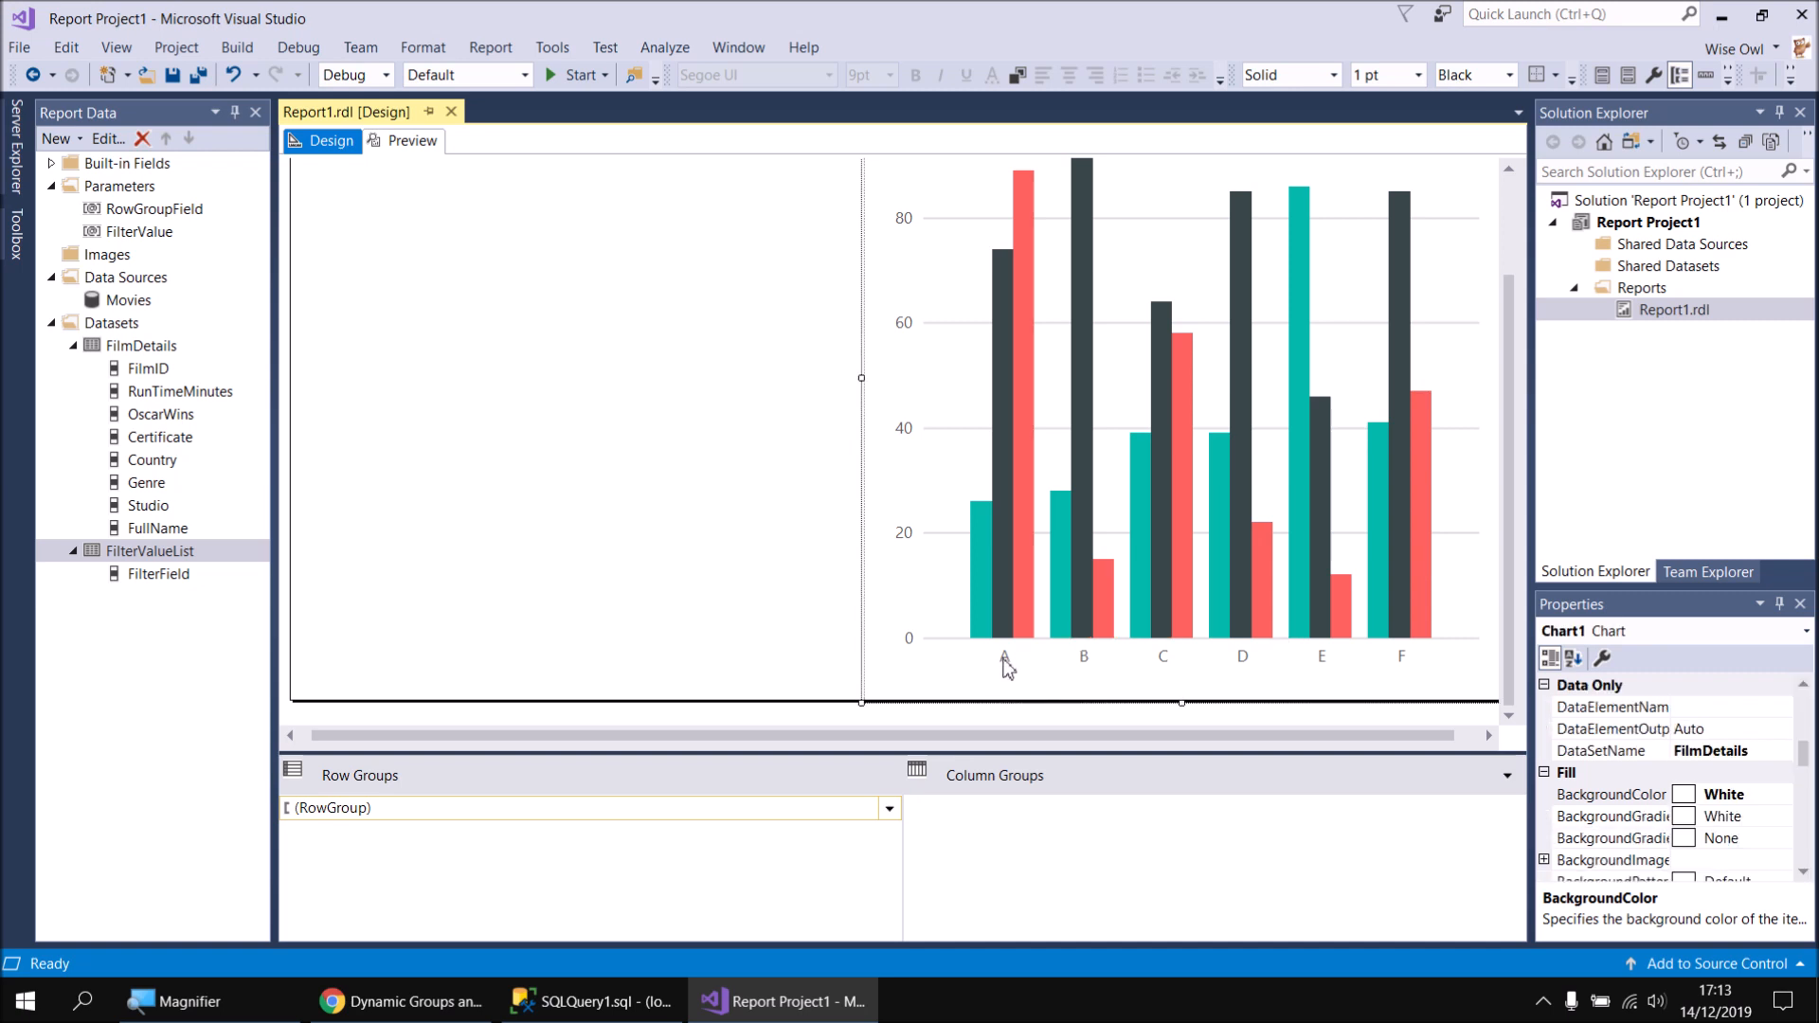
left_click(1005, 655)
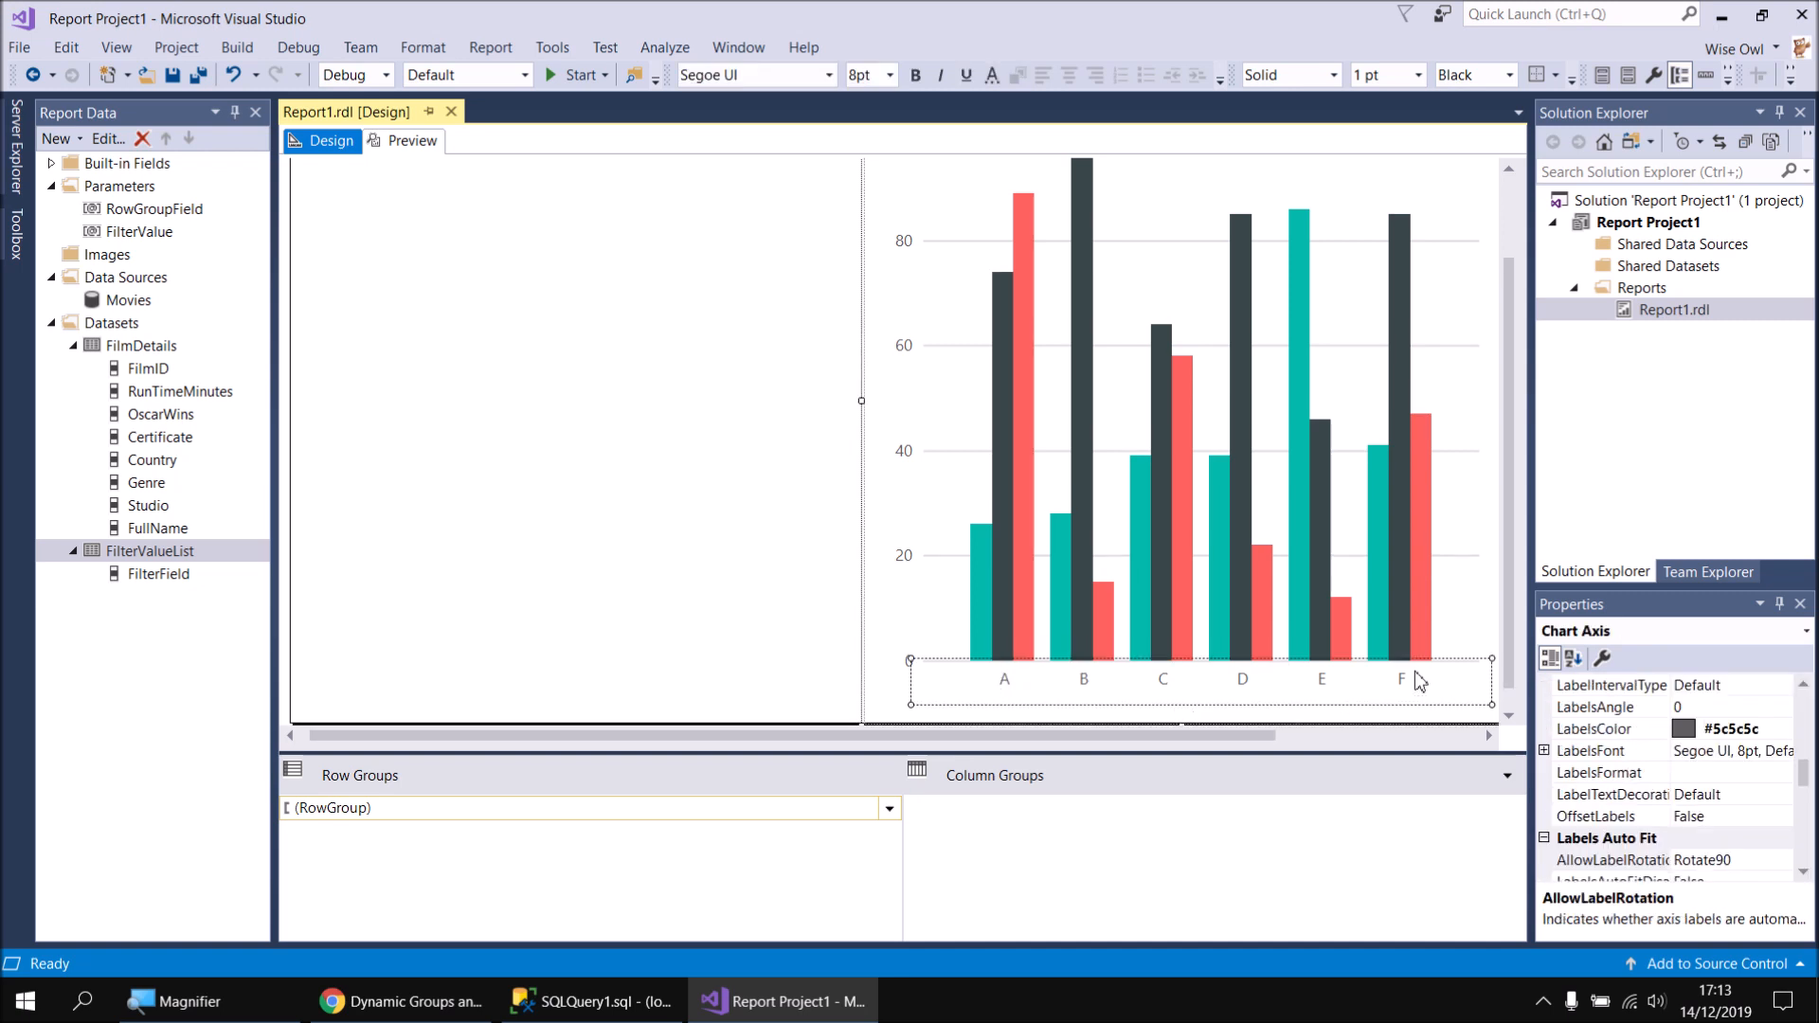
right_click(1009, 688)
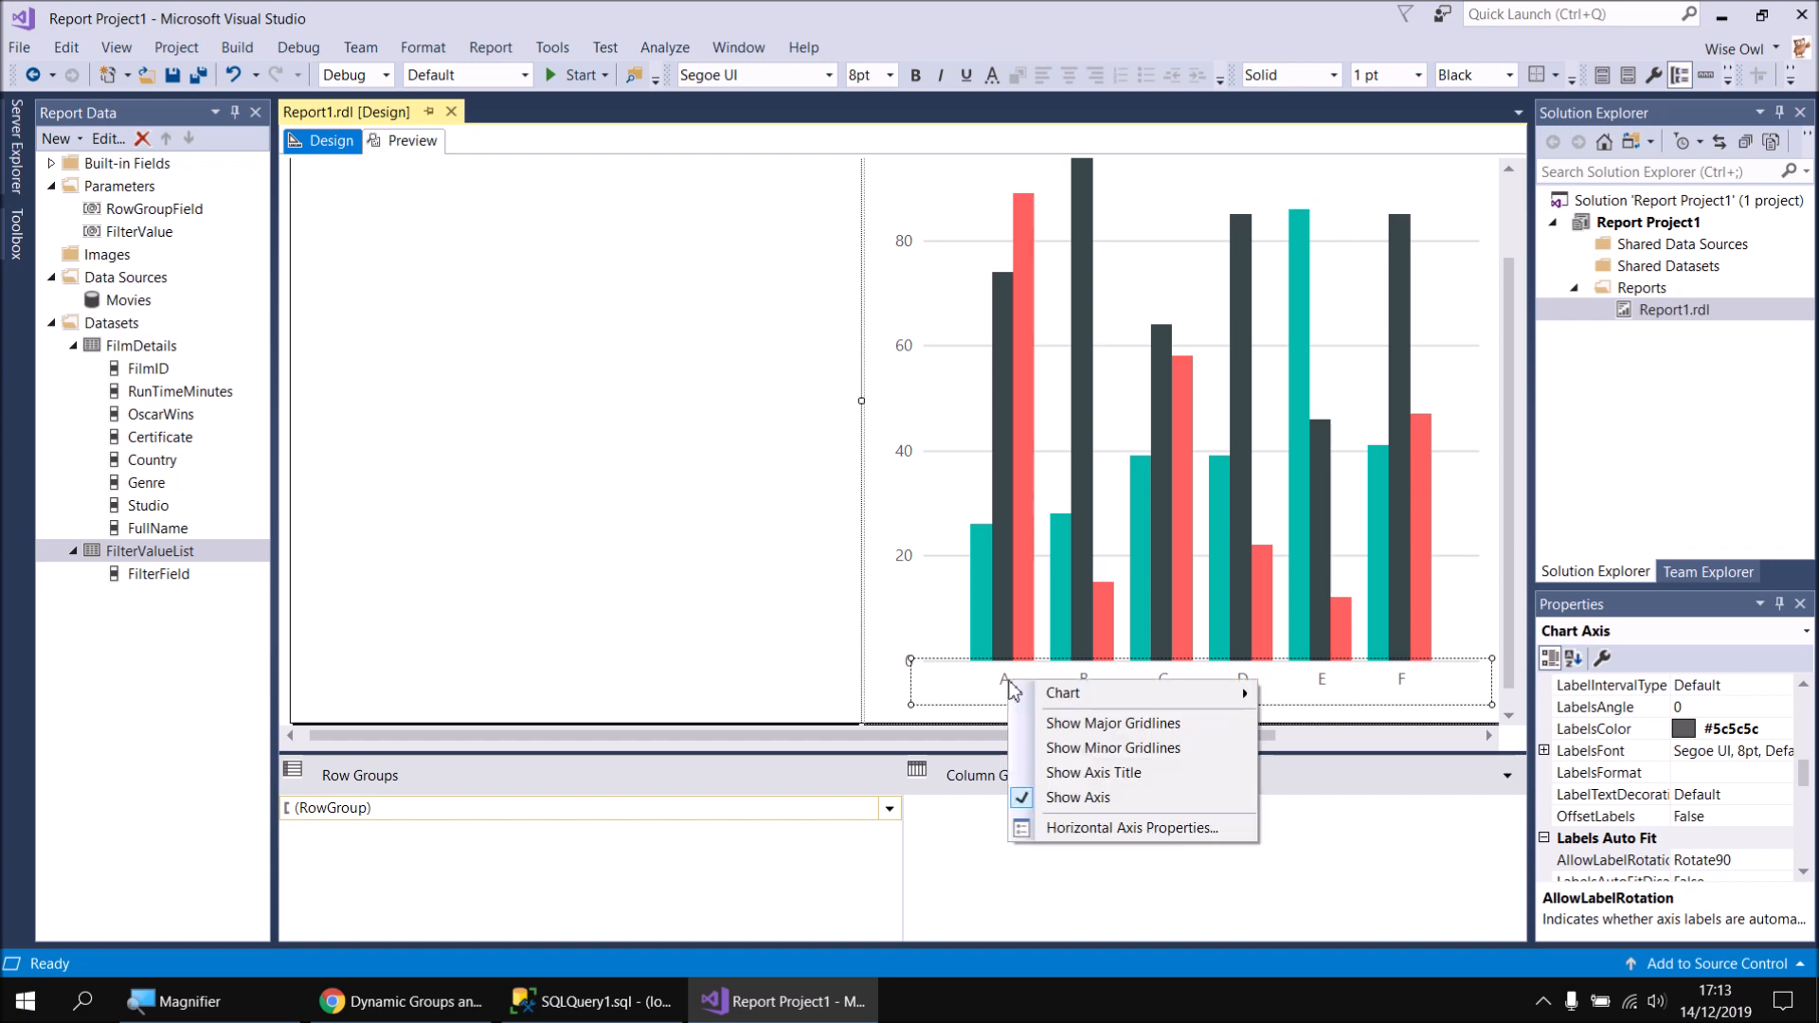
left_click(1120, 828)
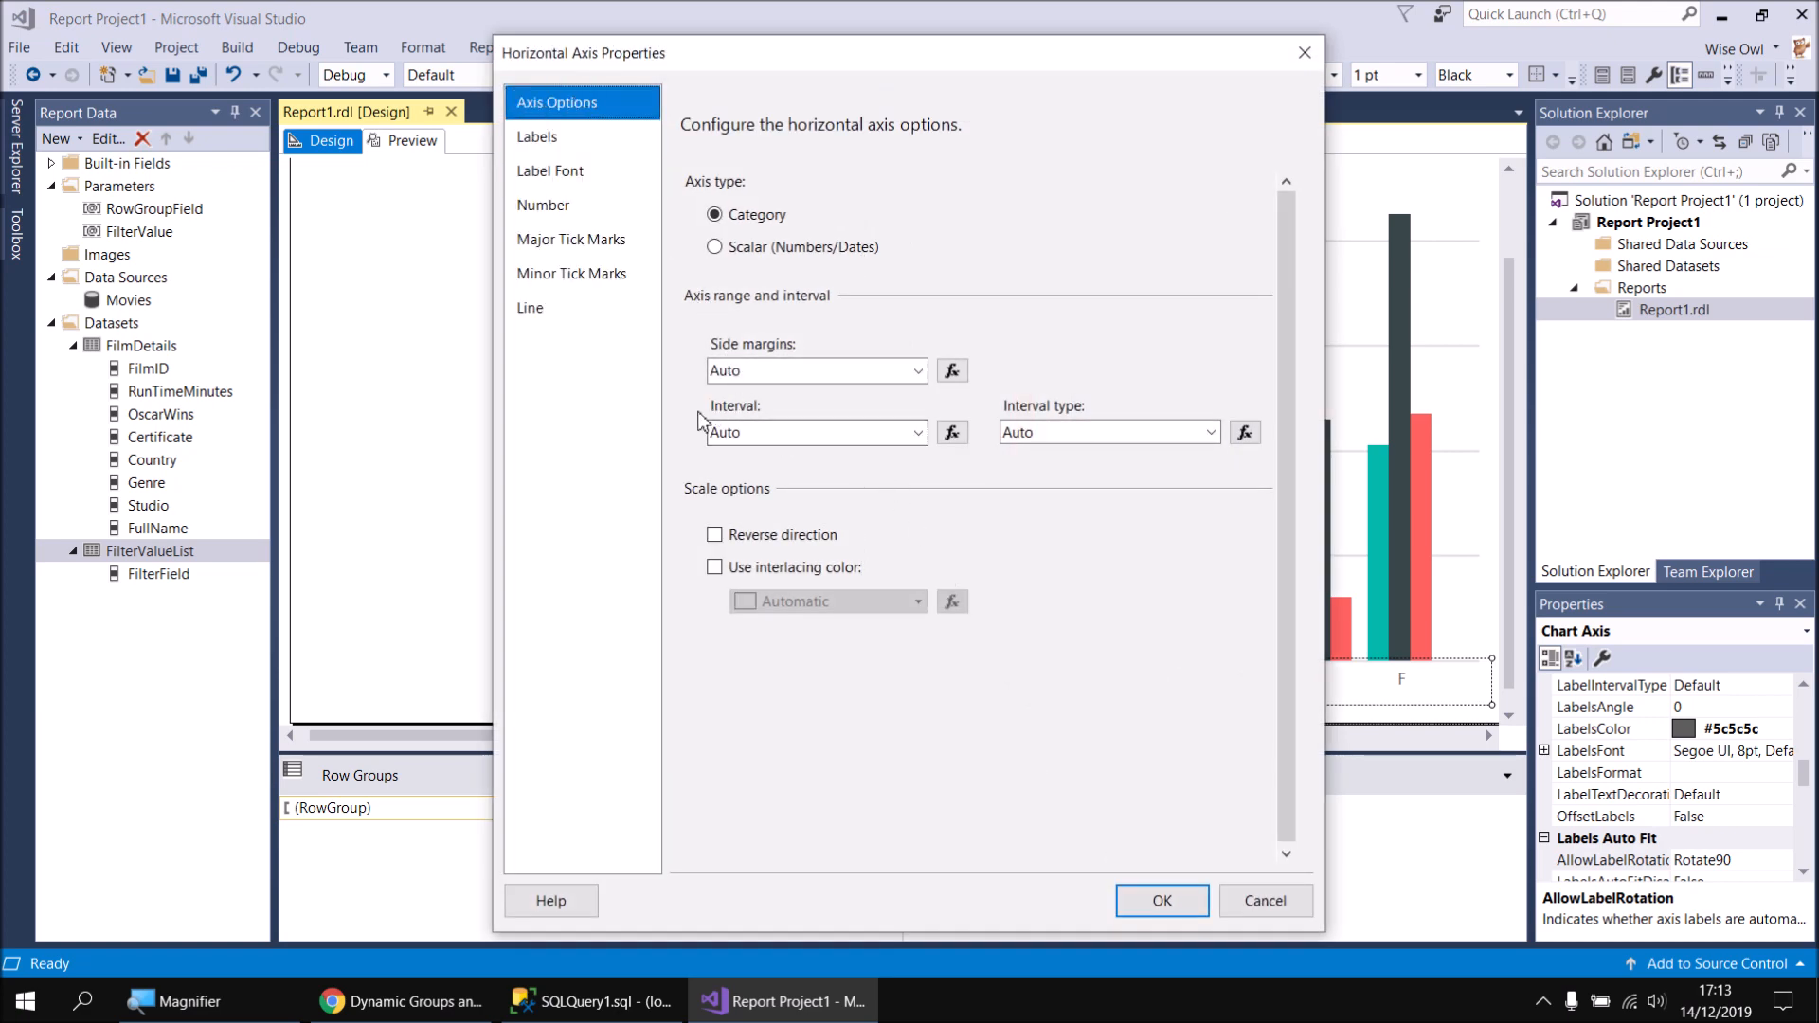
left_click_drag(749, 429, 695, 429)
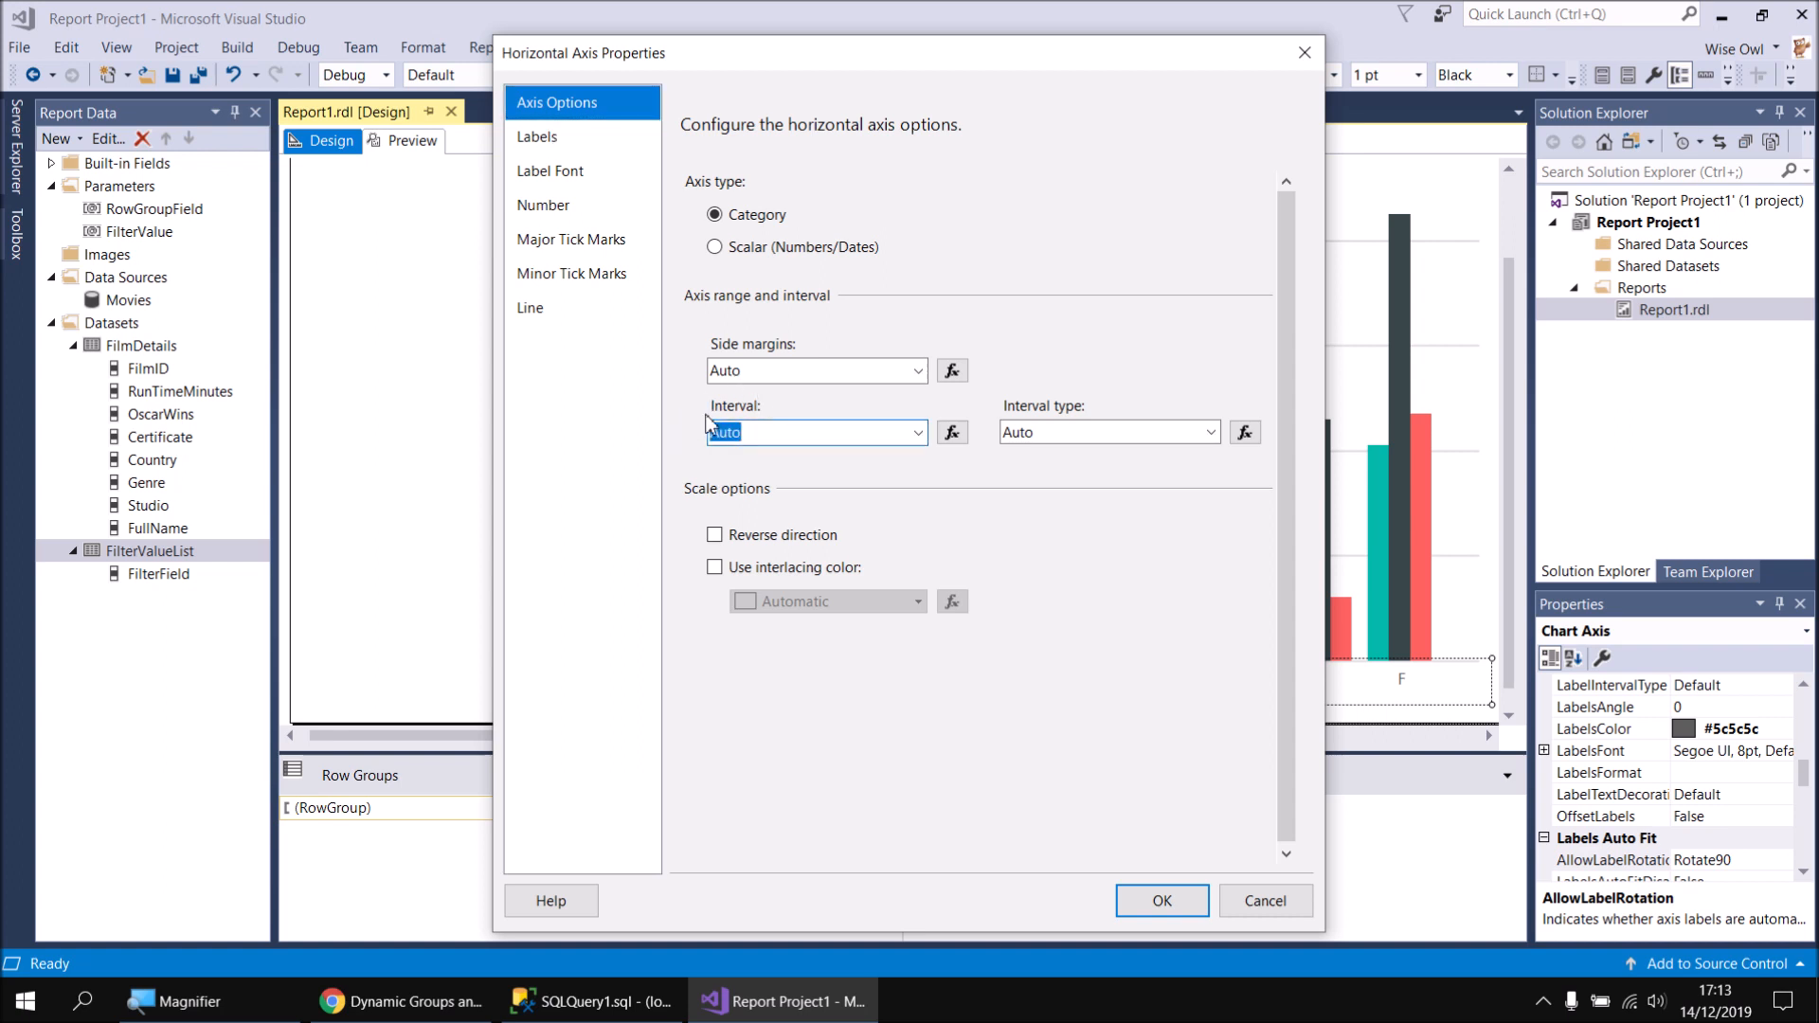
key("BackSpace")
type("1")
left_click(1159, 907)
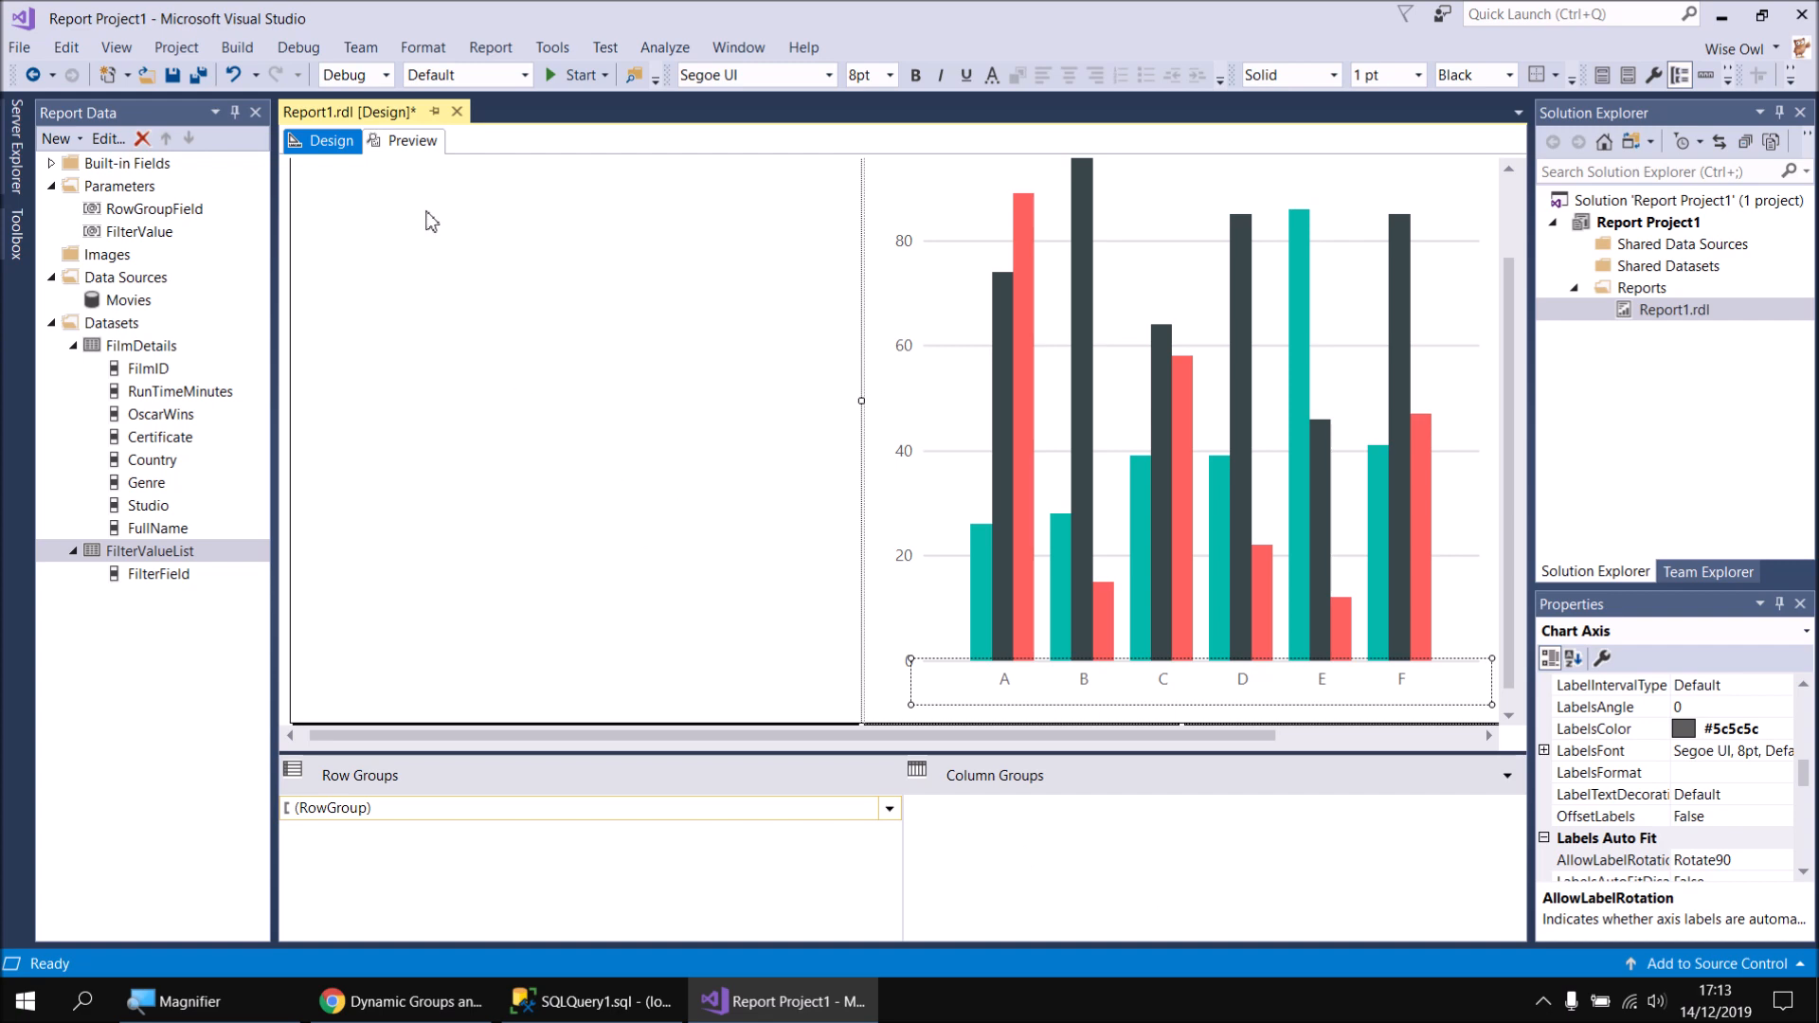
Preview the report again with Genre as the grouping to check the chart's horizontal axis labels
left_click(413, 142)
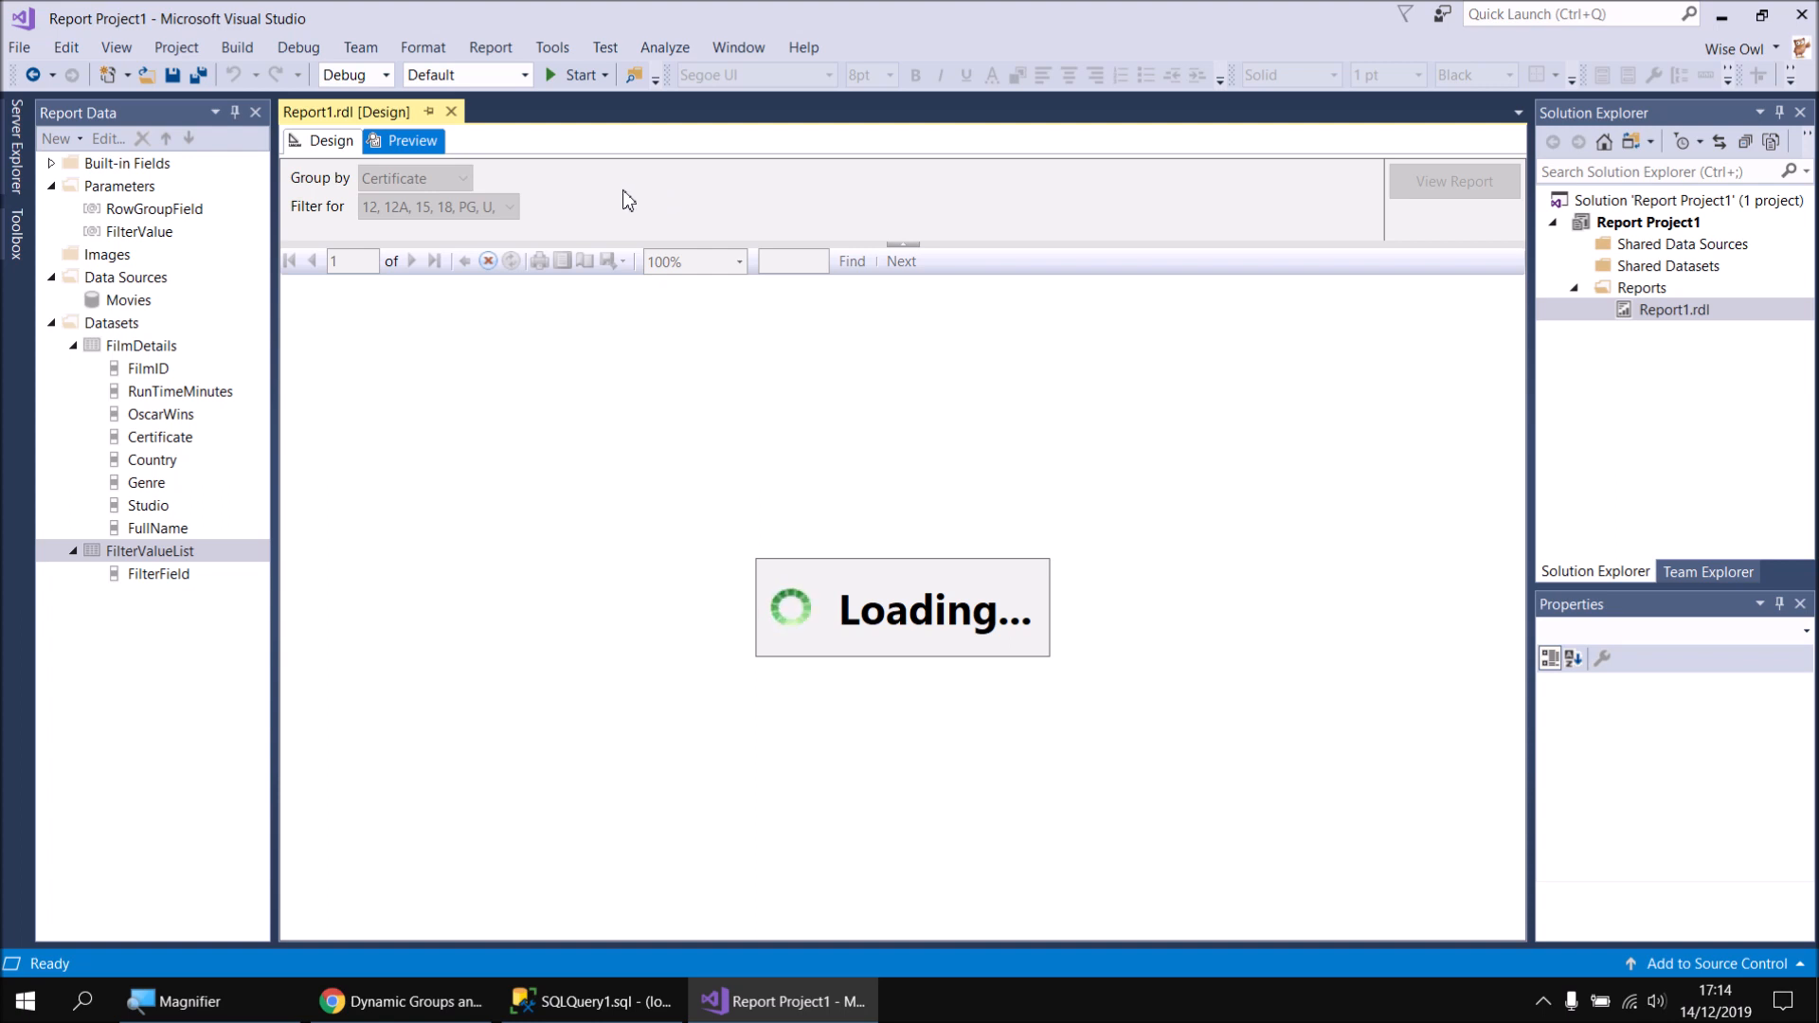
left_click(438, 178)
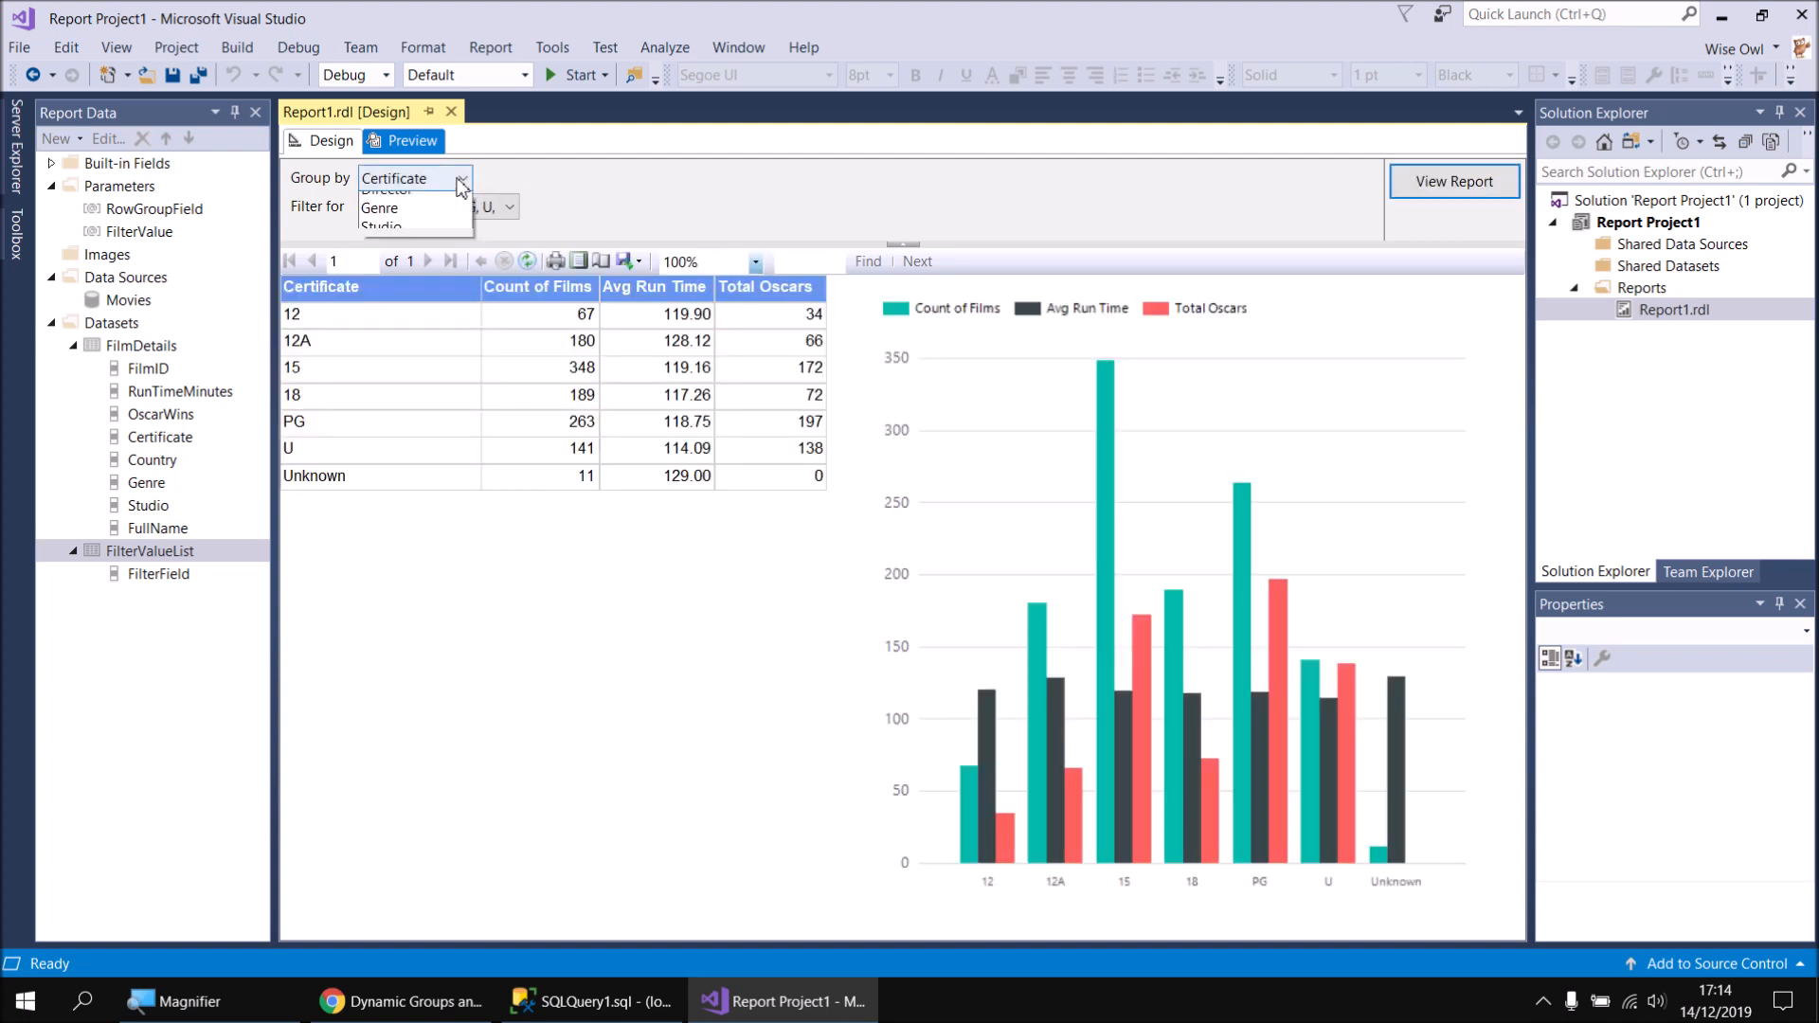
left_click(402, 259)
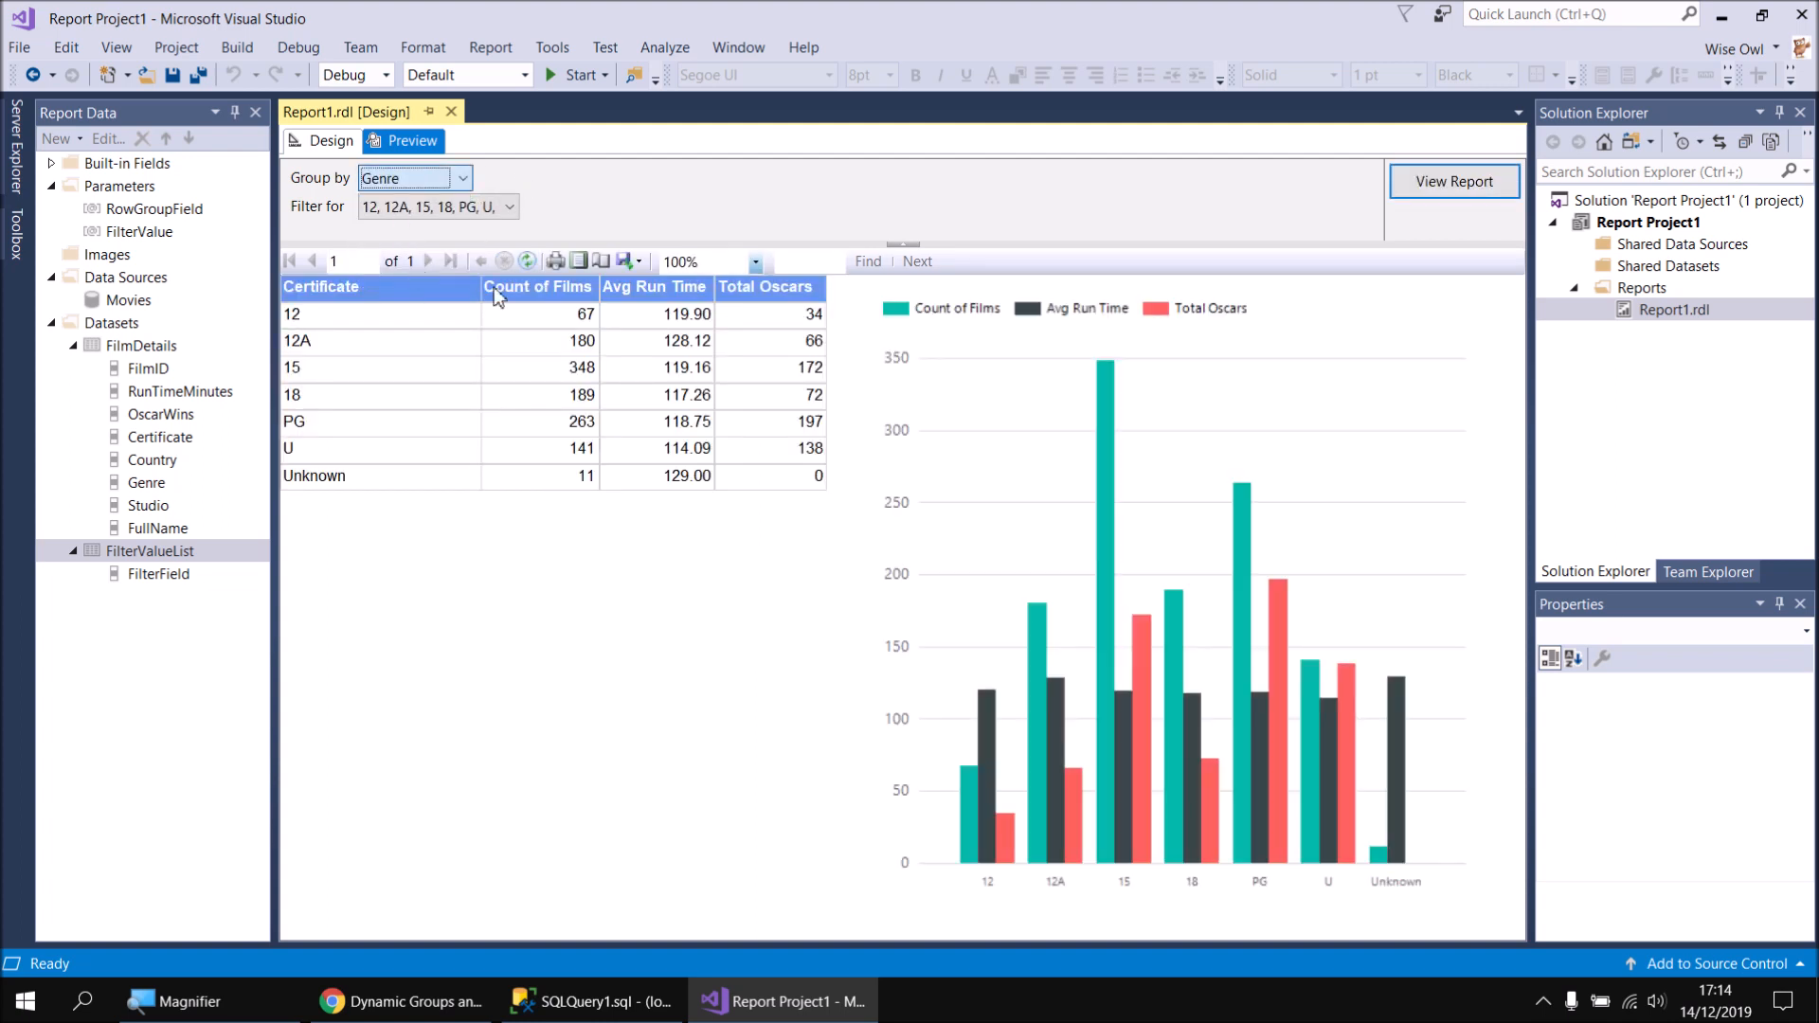
left_click(1449, 183)
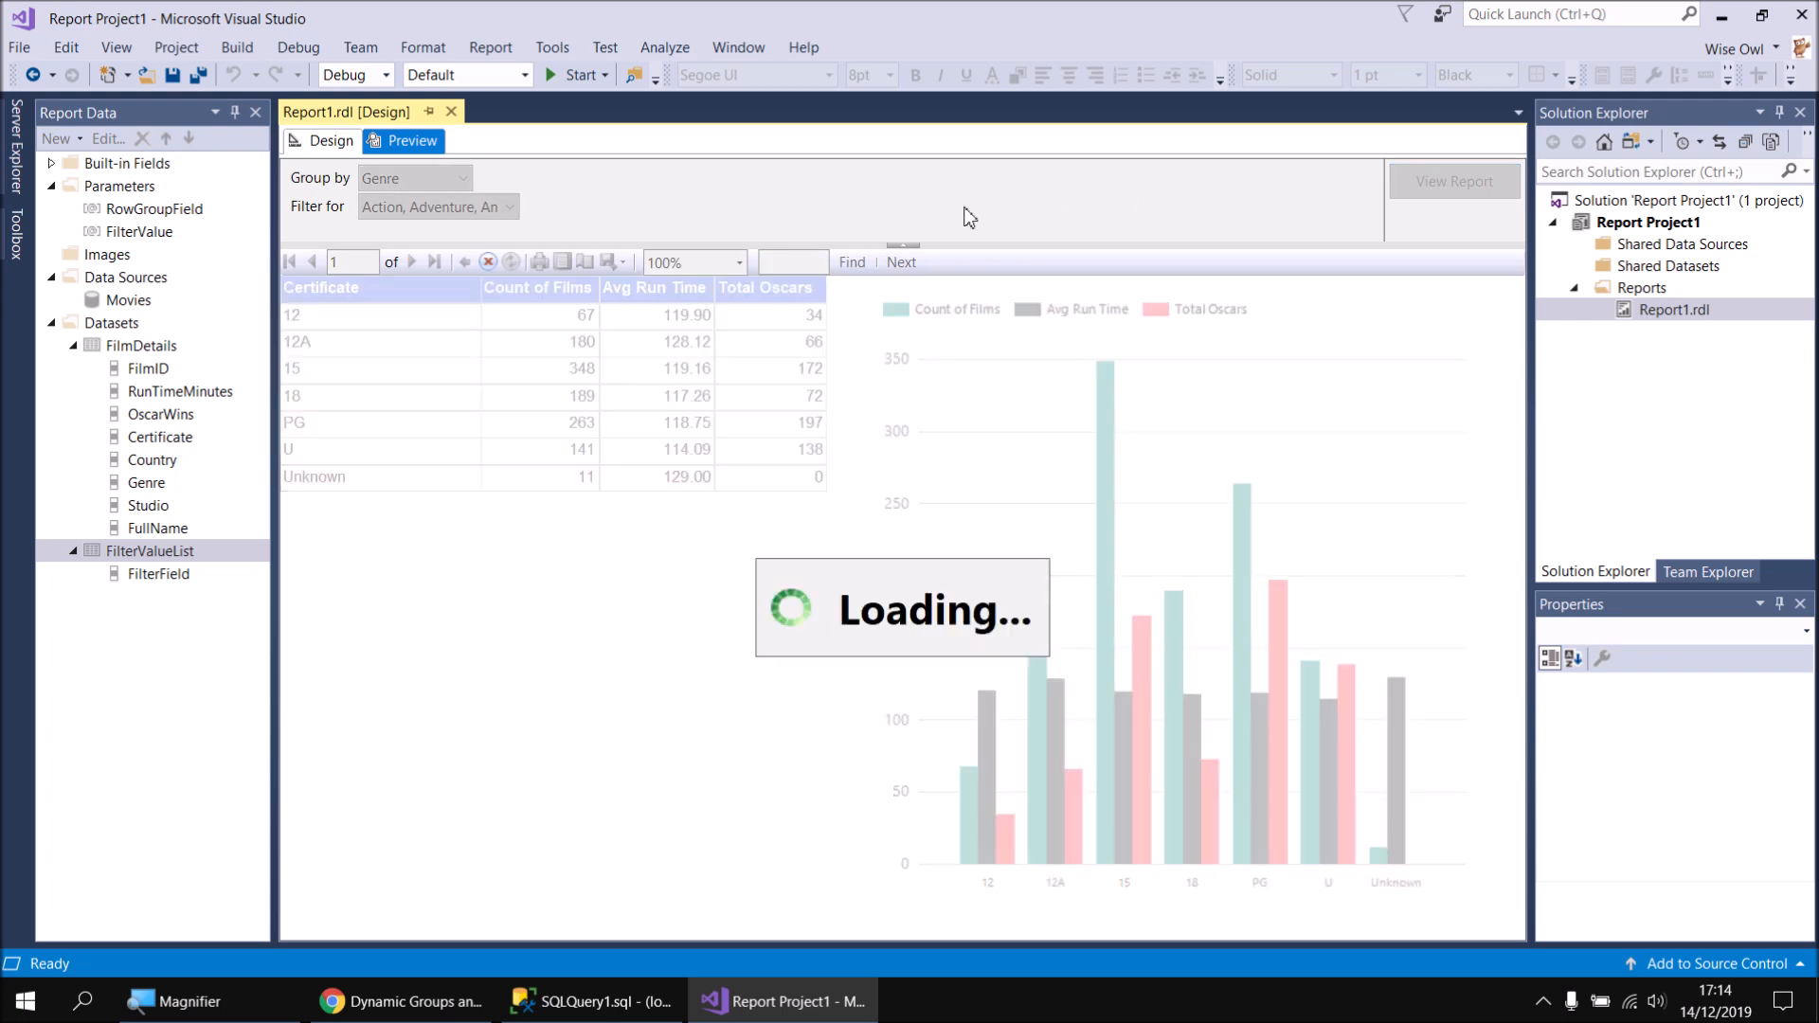